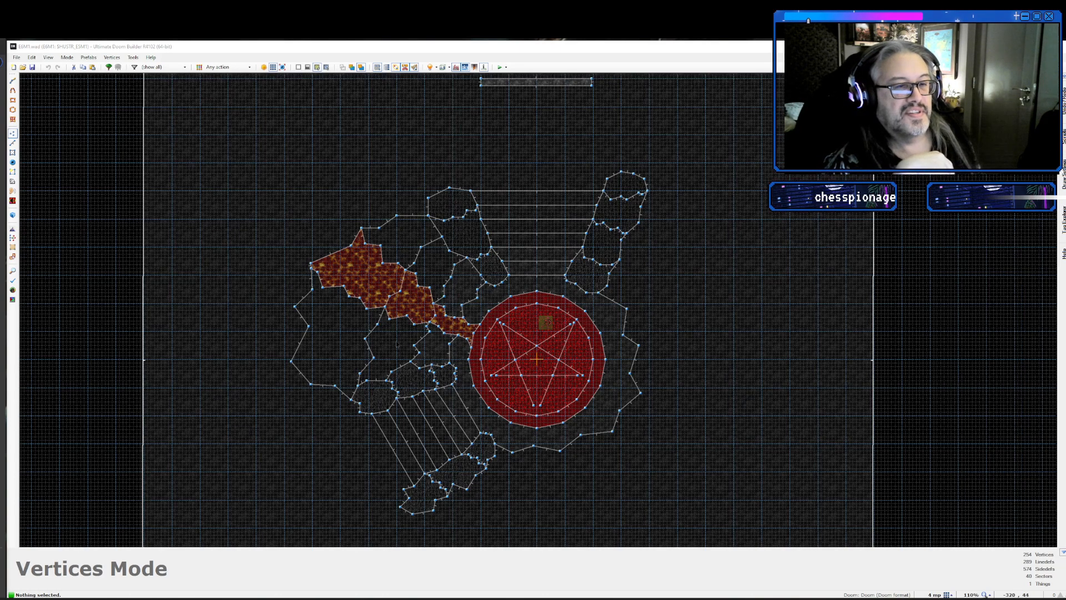
scroll(398, 344, down, 4)
scroll(398, 344, up, 4)
scroll(398, 344, up, 3)
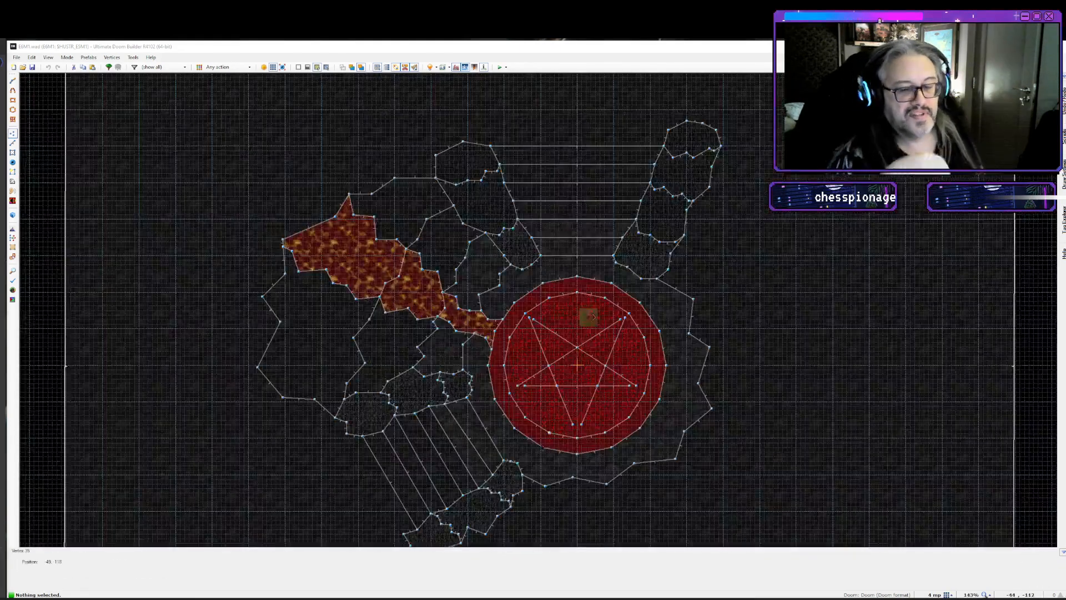
click(498, 364)
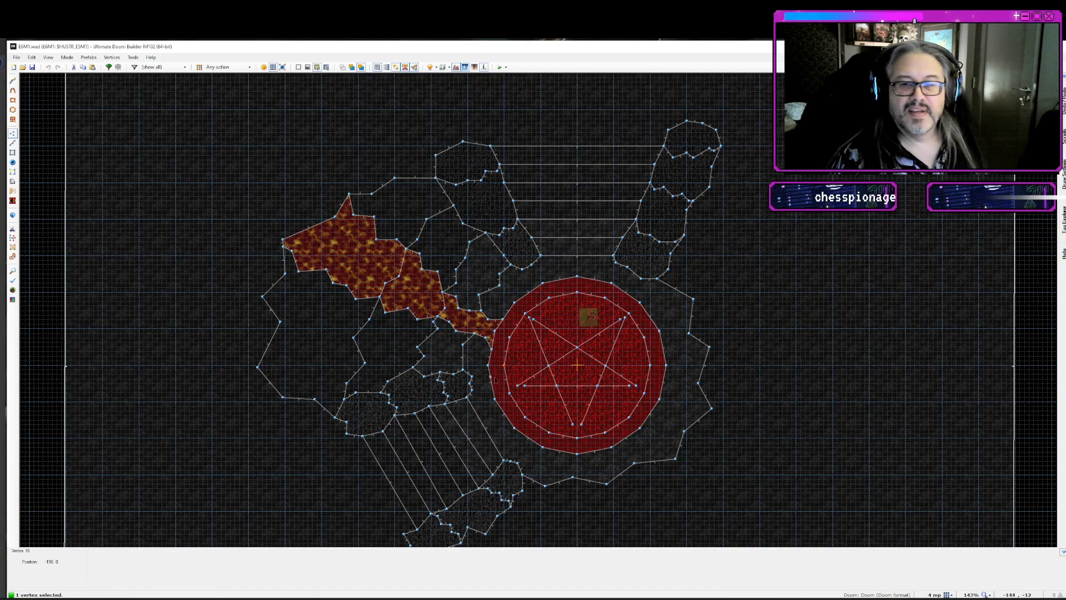
key(Down)
key(Down)
key(Up)
key(Up)
key(Down)
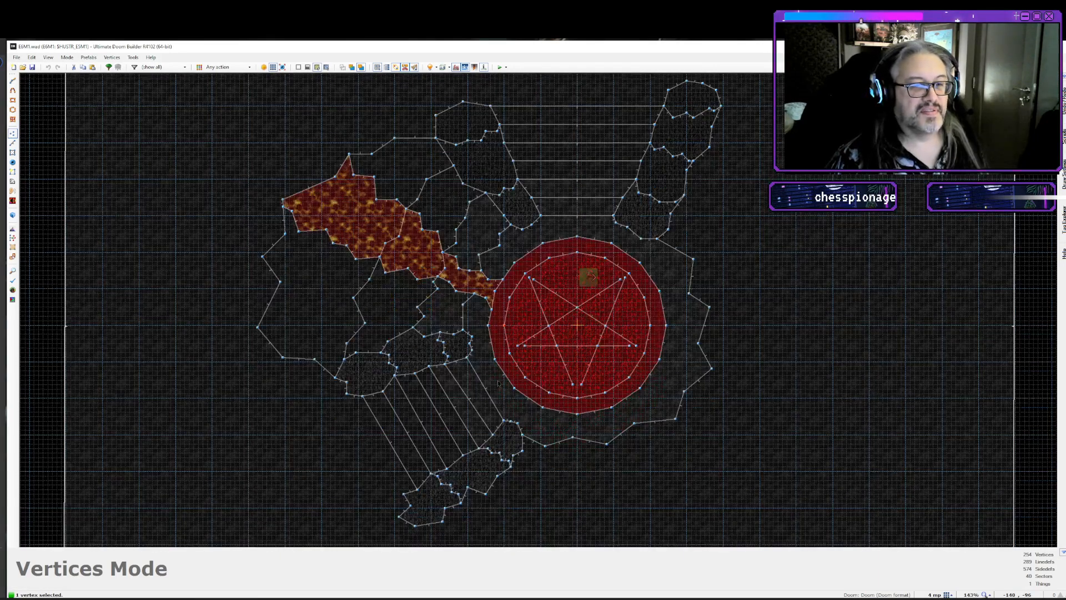
scroll(498, 383, down, 3)
scroll(498, 383, up, 3)
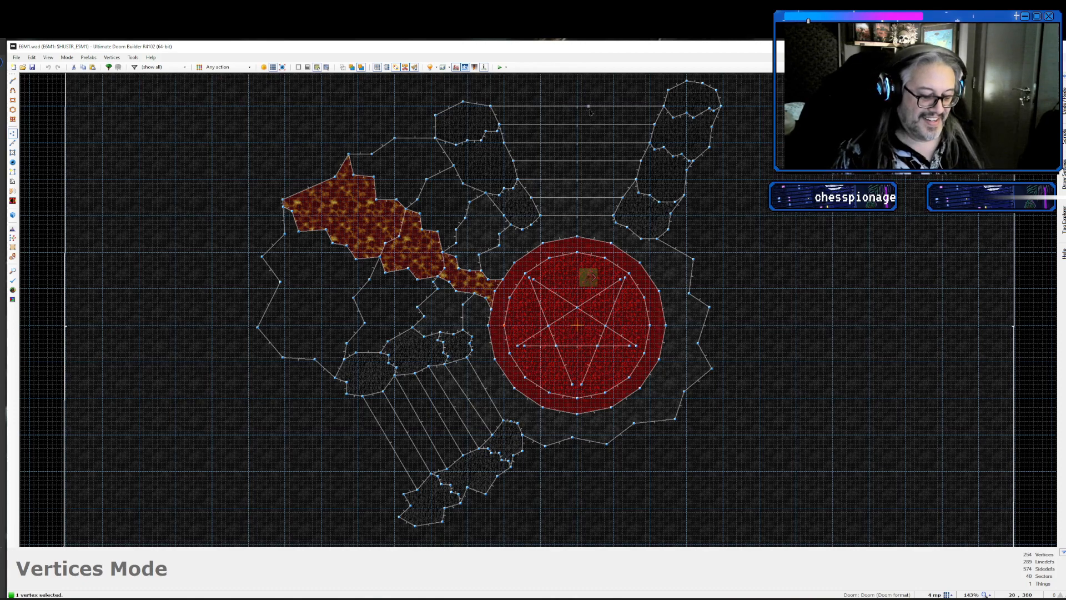
- Insert an Imp inside the red pentagram circle, southeast of the player start
key(t)
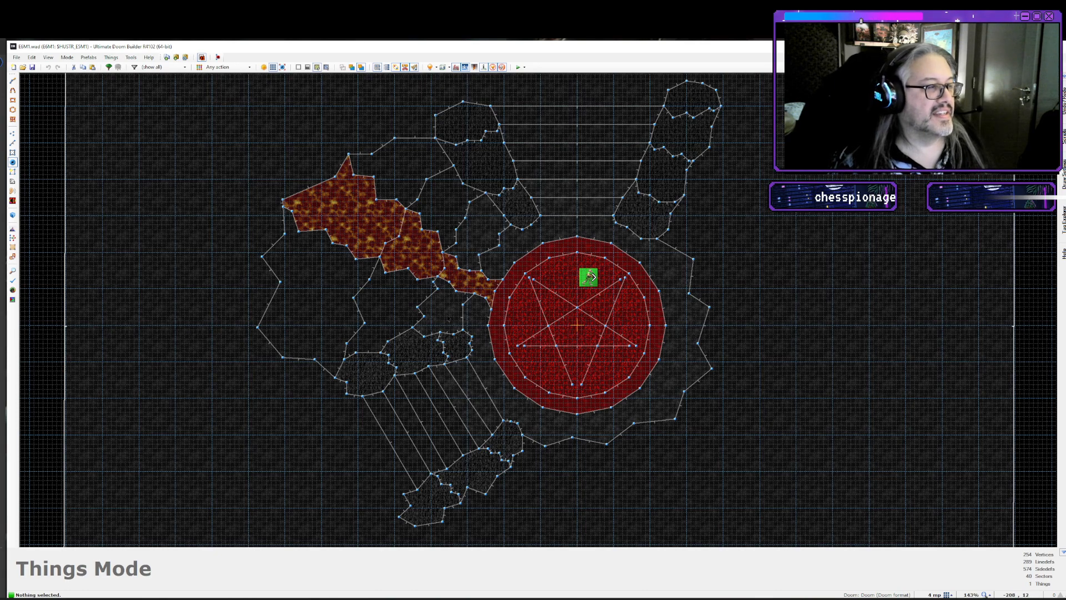
double_click(620, 370)
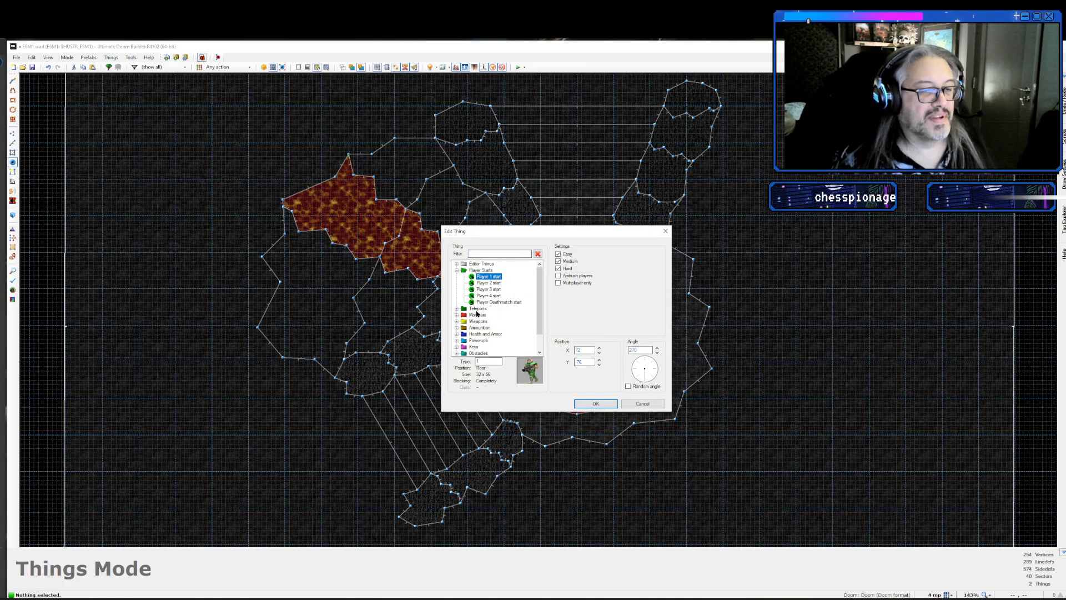
click(456, 315)
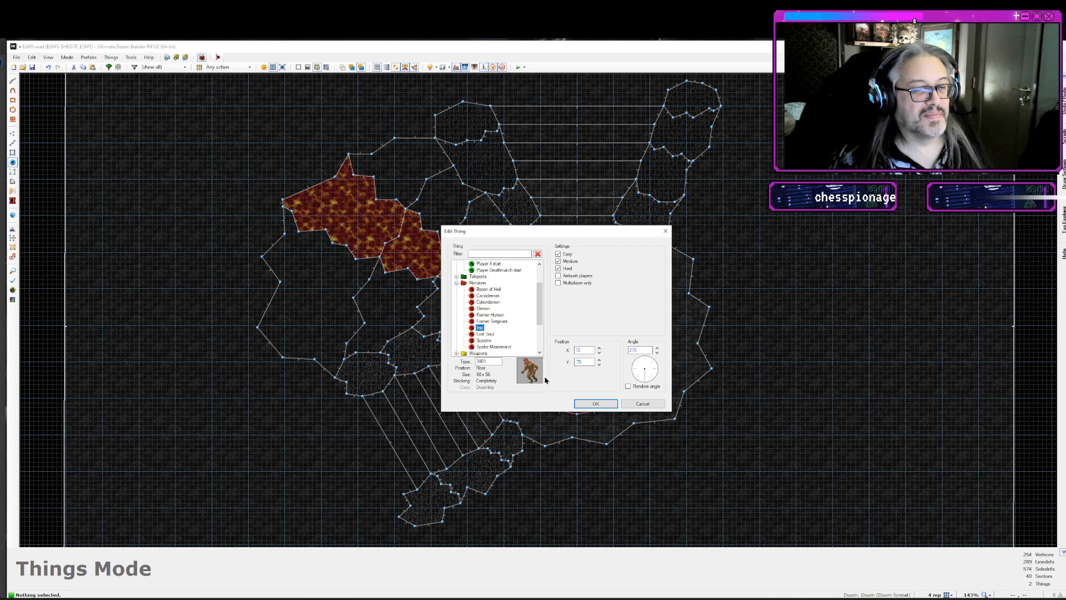
click(587, 403)
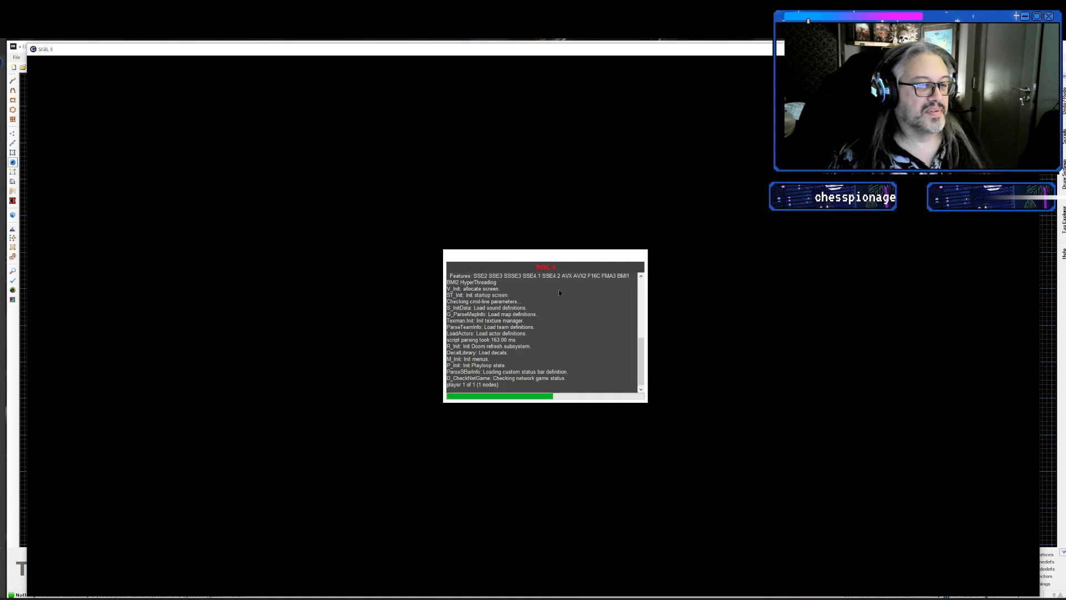
- Test-play the map, shoot at the imp on the blood pool from the lava channel, and quit the game
key(w)
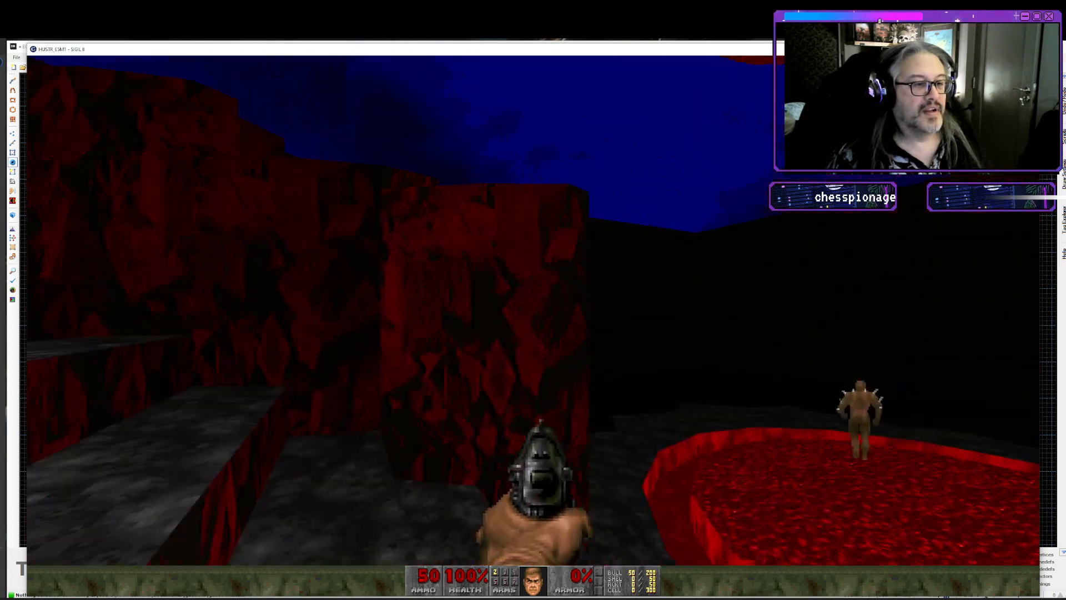
click(532, 311)
click(533, 311)
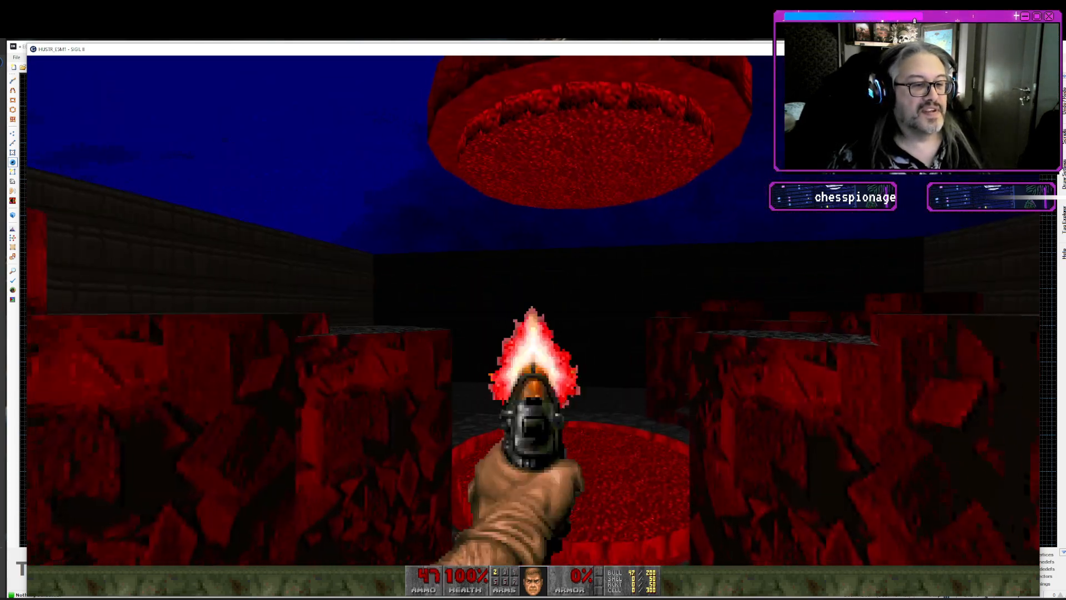
click(533, 311)
click(533, 311)
click(533, 311)
click(533, 311)
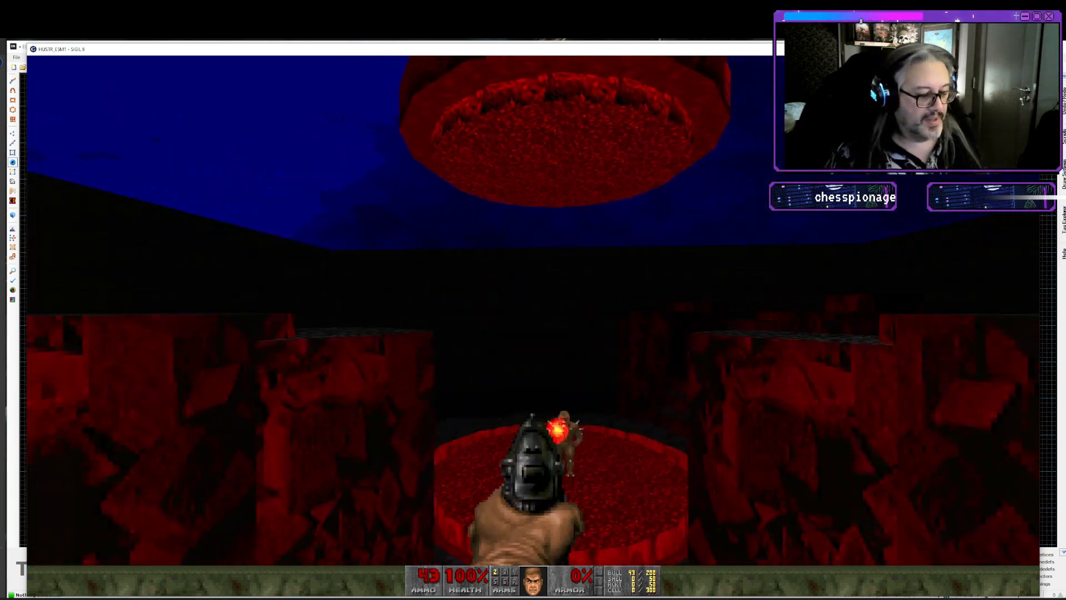
key(Escape)
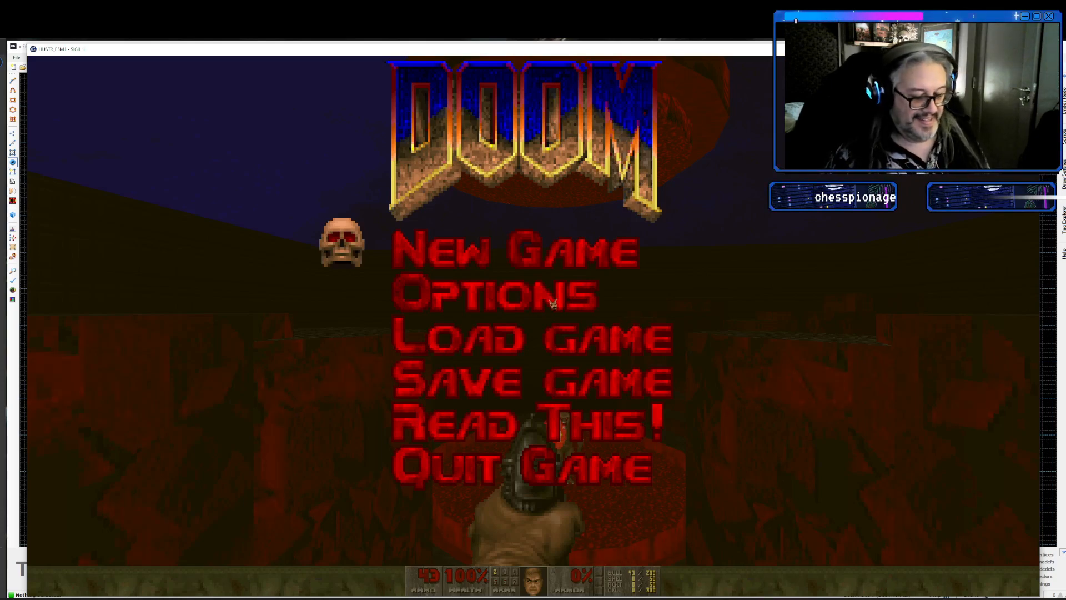
key(alt+F4)
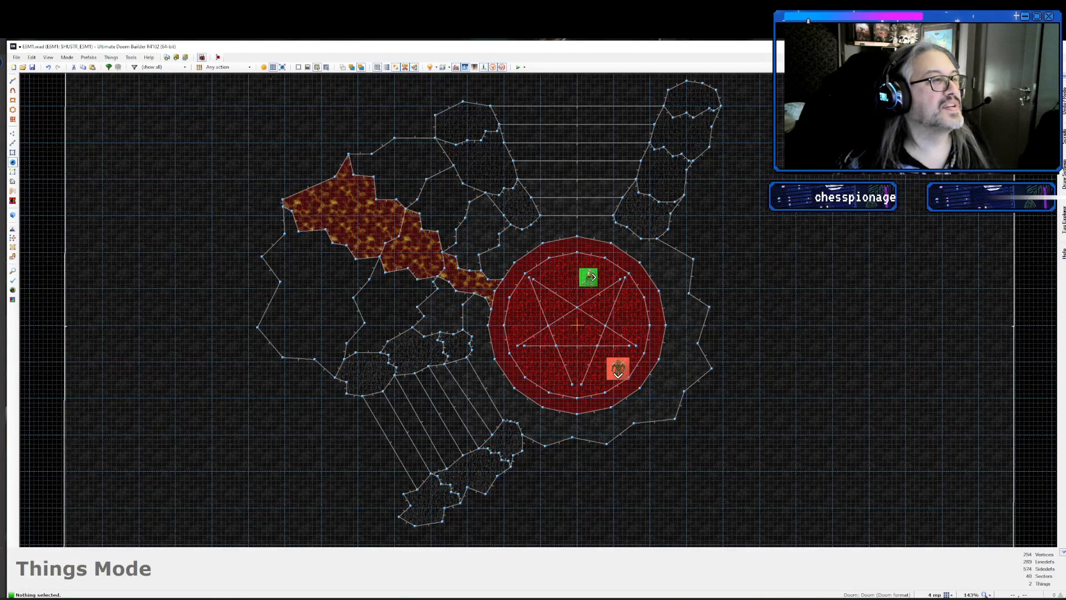
- Test the map with monsters at skill 5 - Nightmare! and shoot the imp on the blood pool until it dies
click(524, 68)
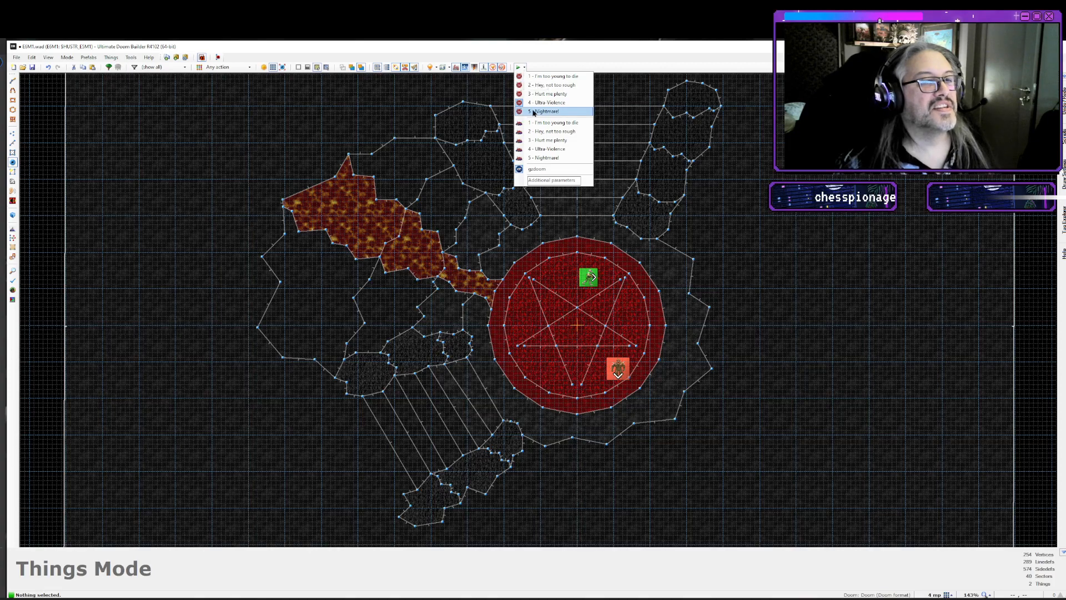
click(519, 65)
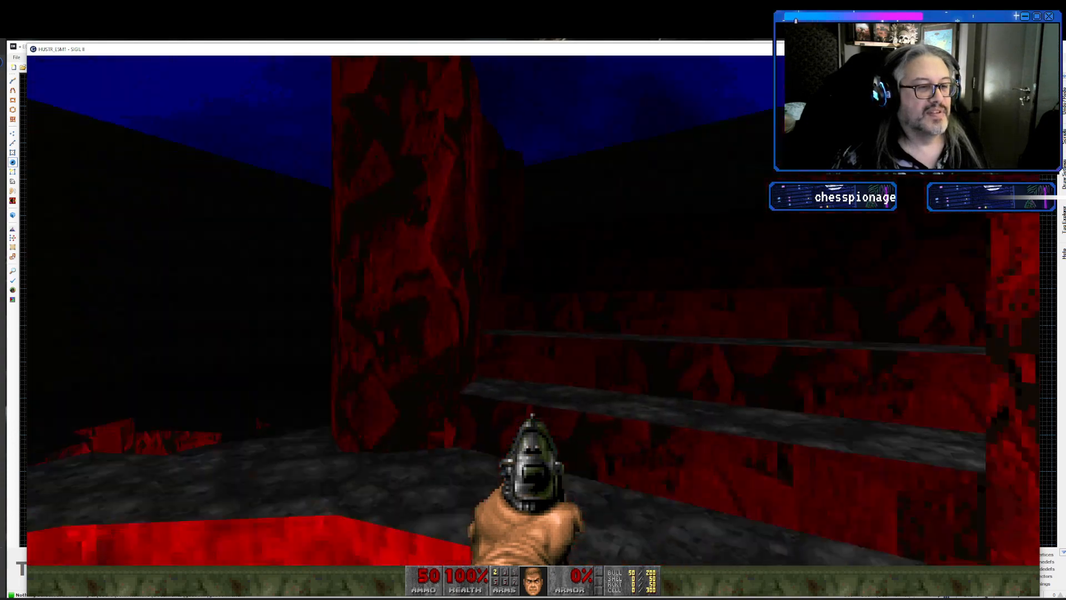
key(w)
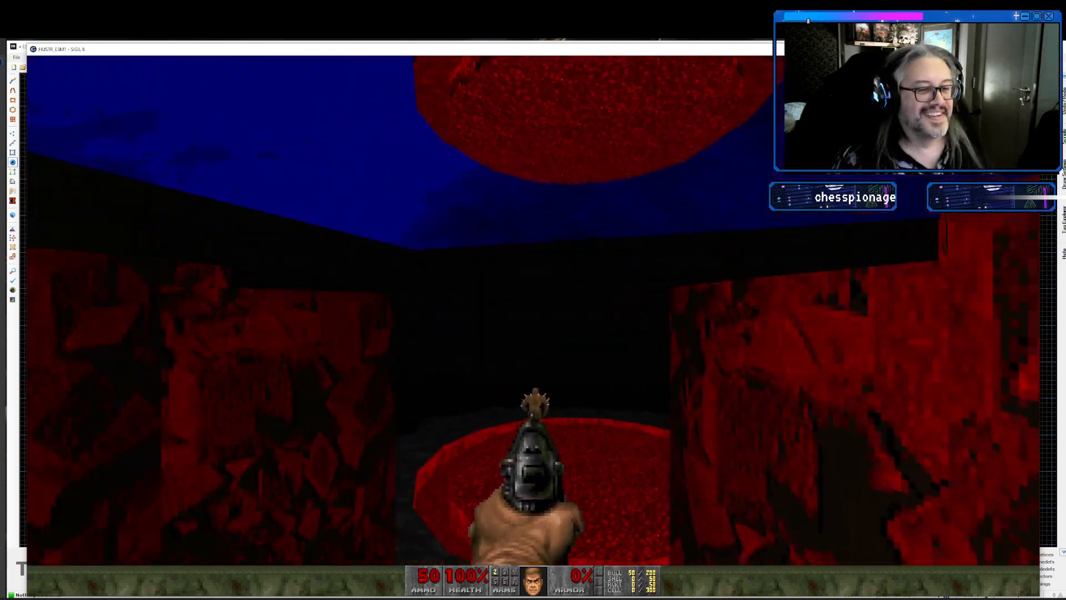
key(s)
click(532, 311)
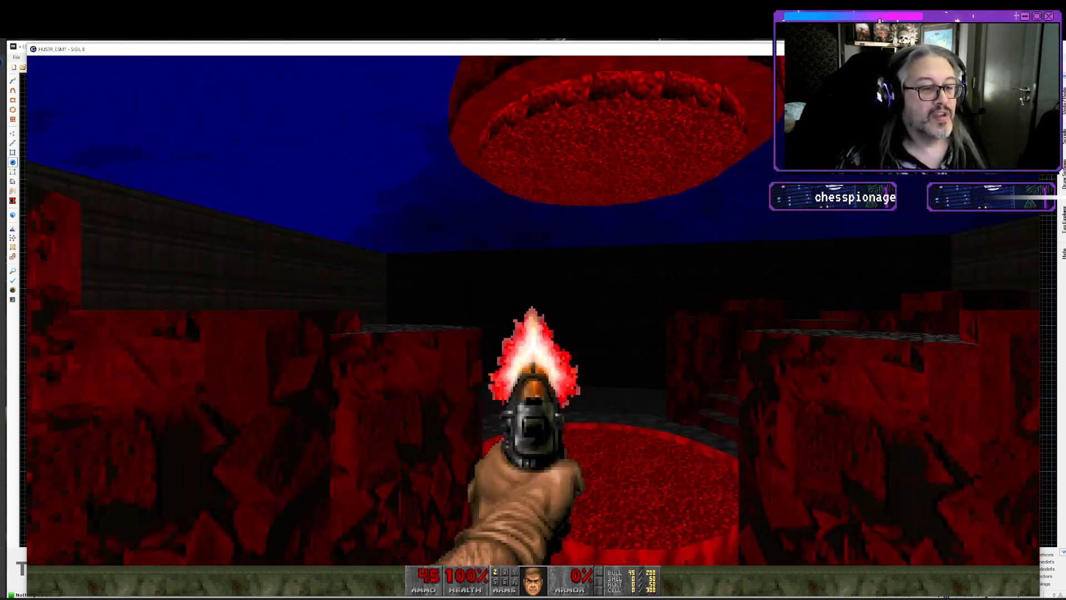
click(533, 310)
key(s)
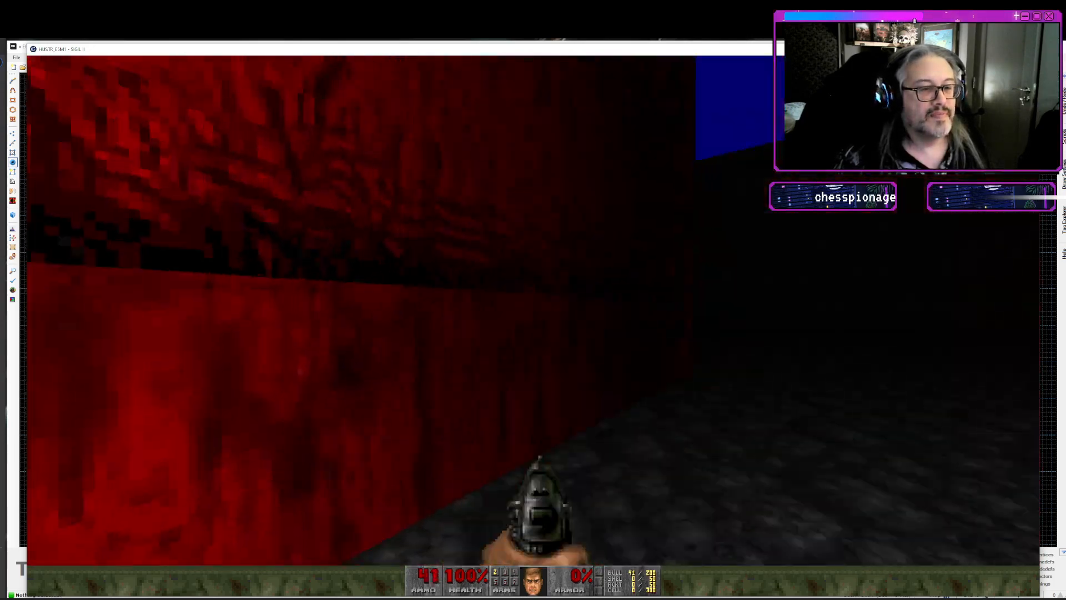
key(d)
click(533, 310)
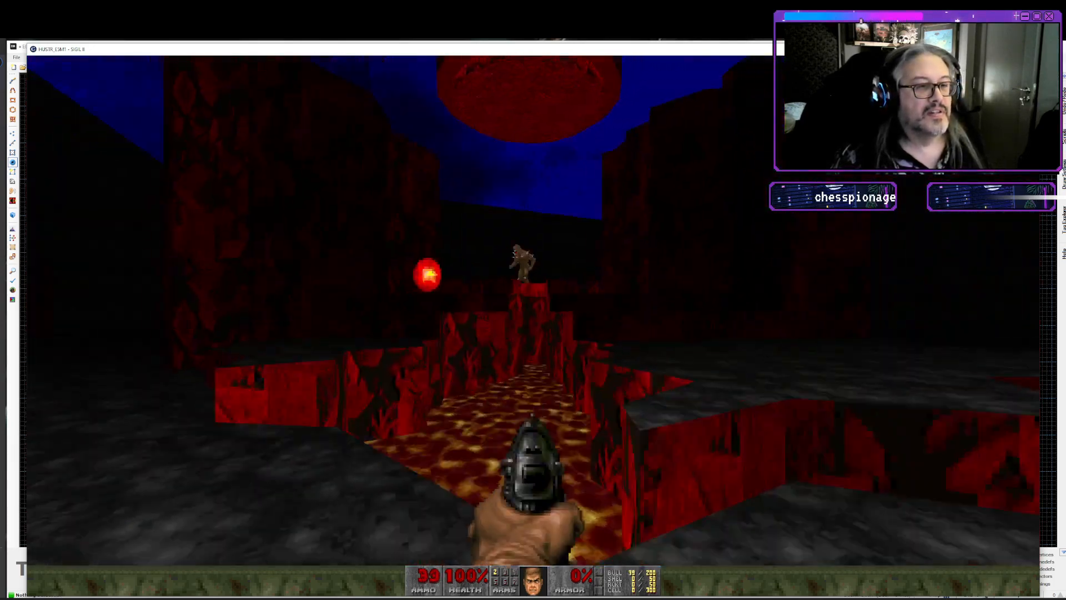
key(d)
click(532, 311)
key(a)
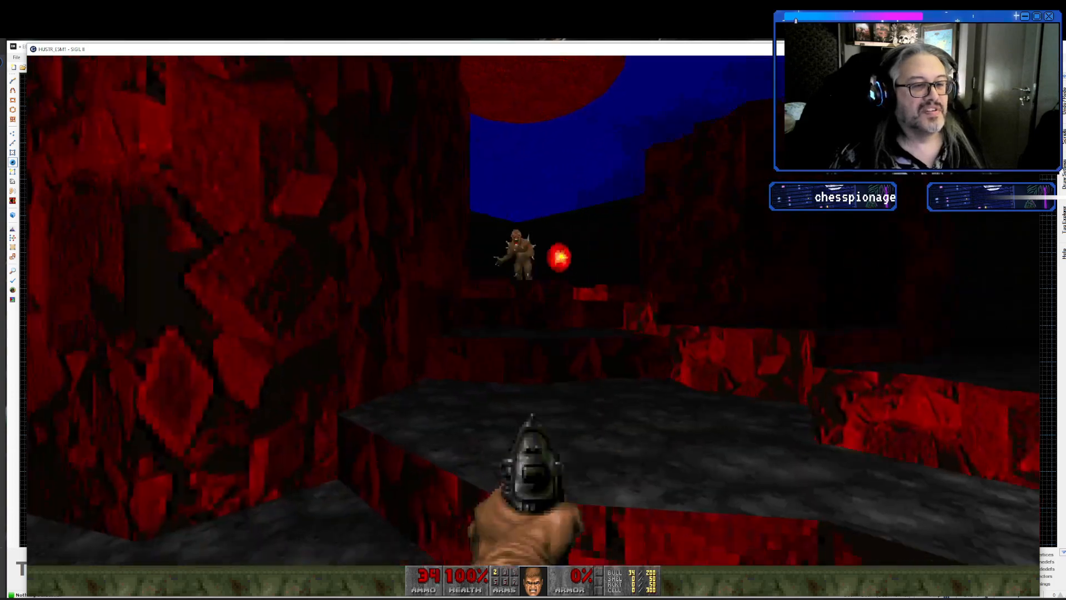
key(d)
click(533, 310)
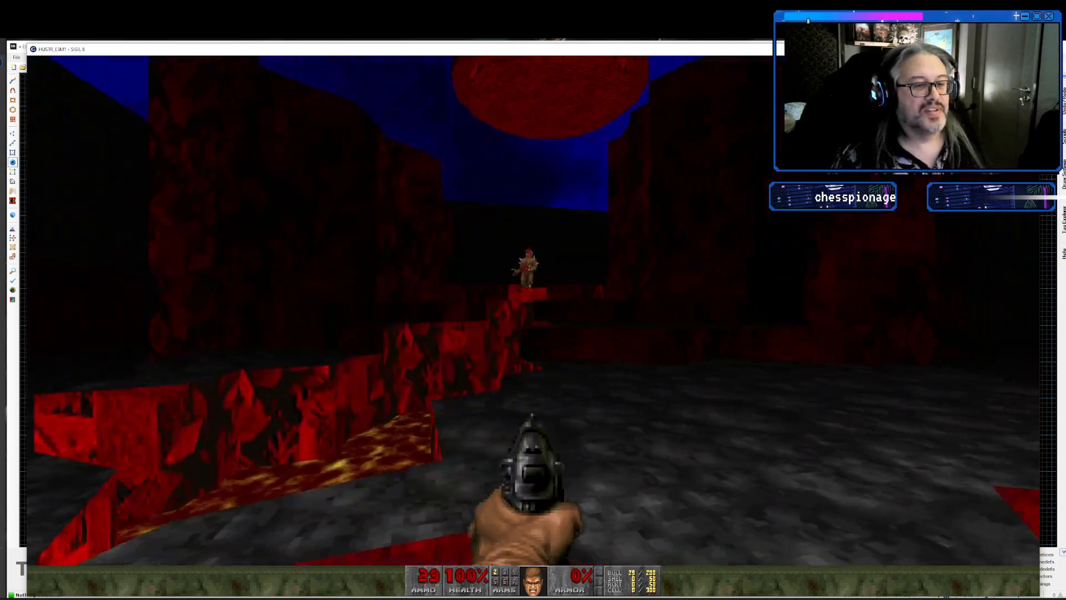
click(533, 311)
- Walk around the pool, stairs, rock walls and lava channel to examine the level, returning to the imp's corpse
key(w)
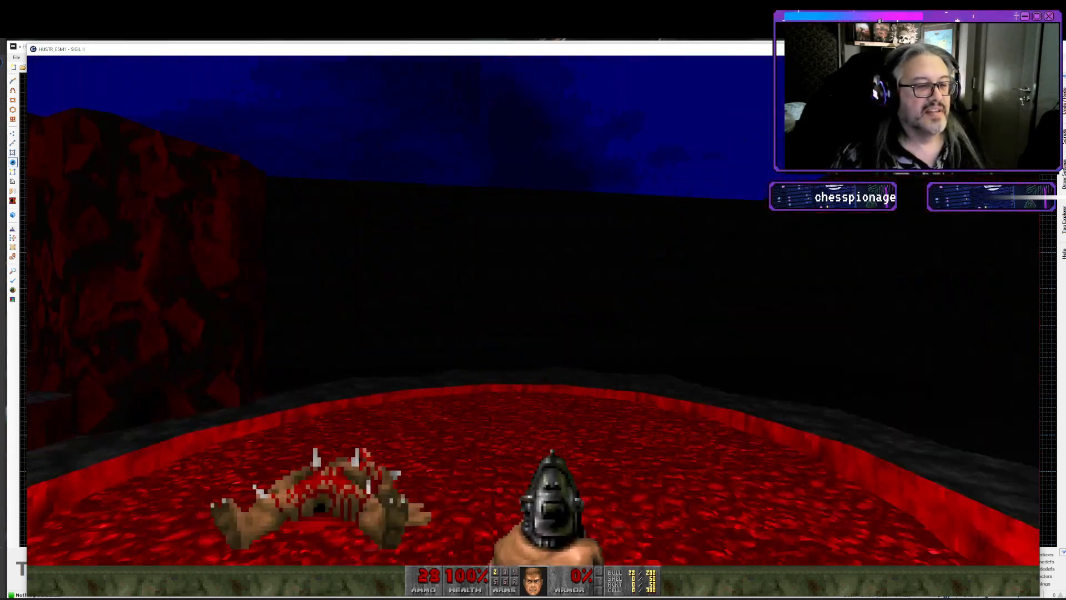
key(w)
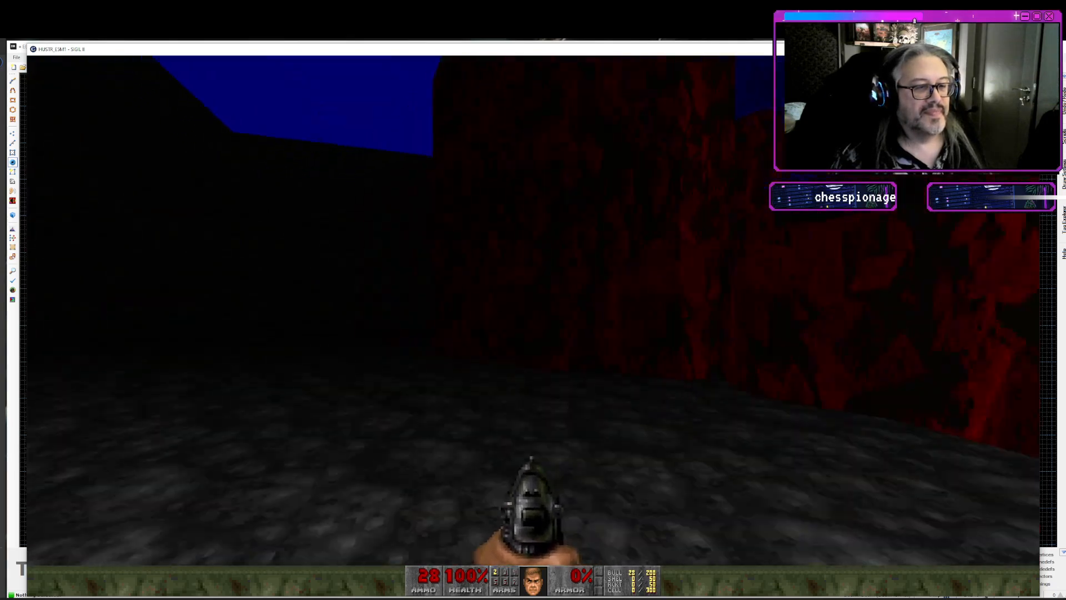
key(w)
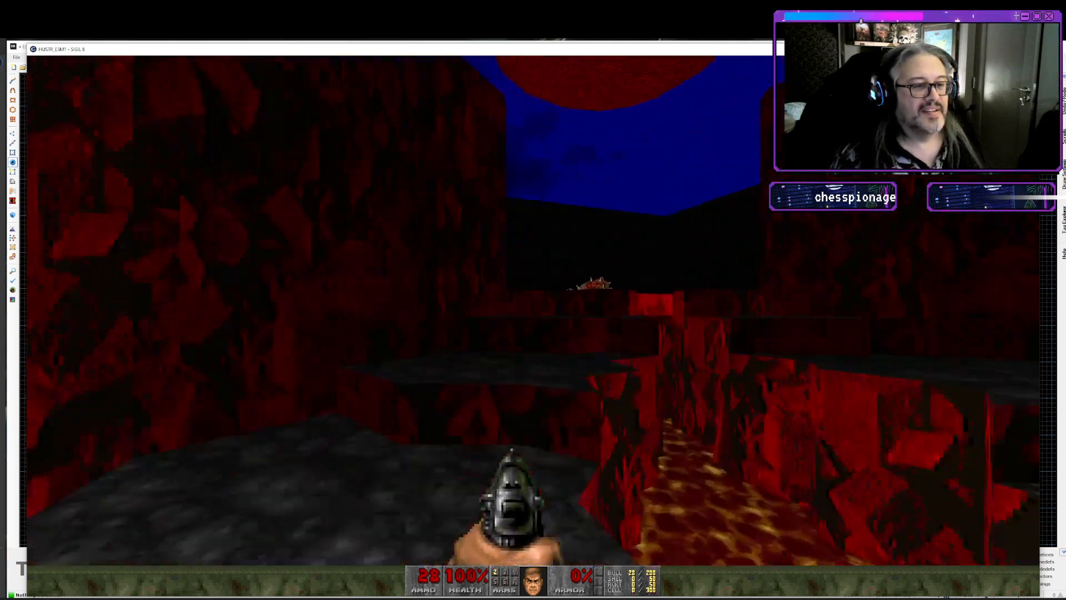
key(w)
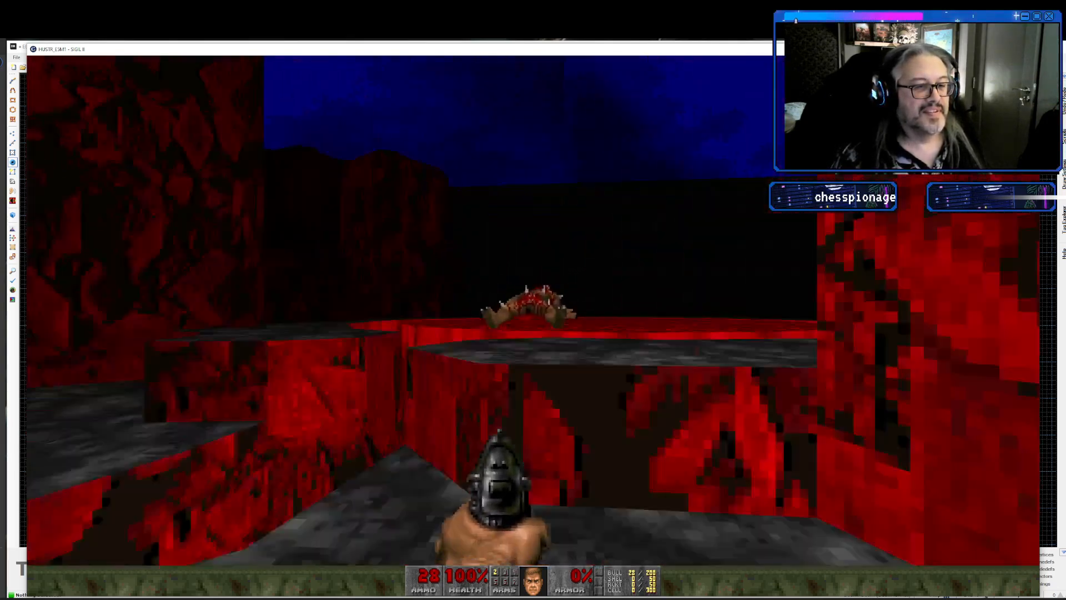
key(w)
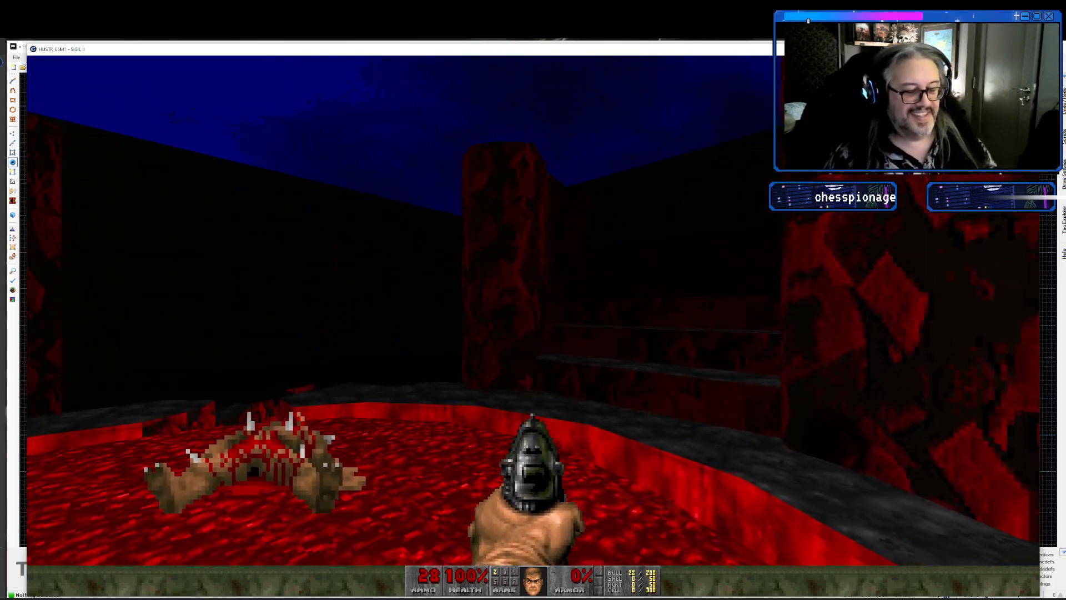
key(w)
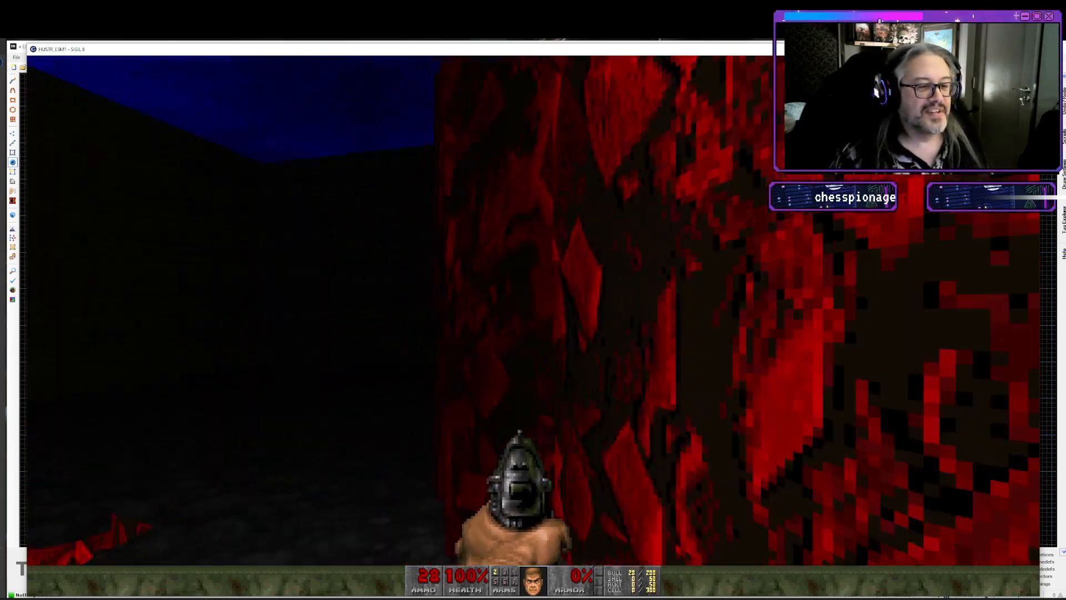
key(w)
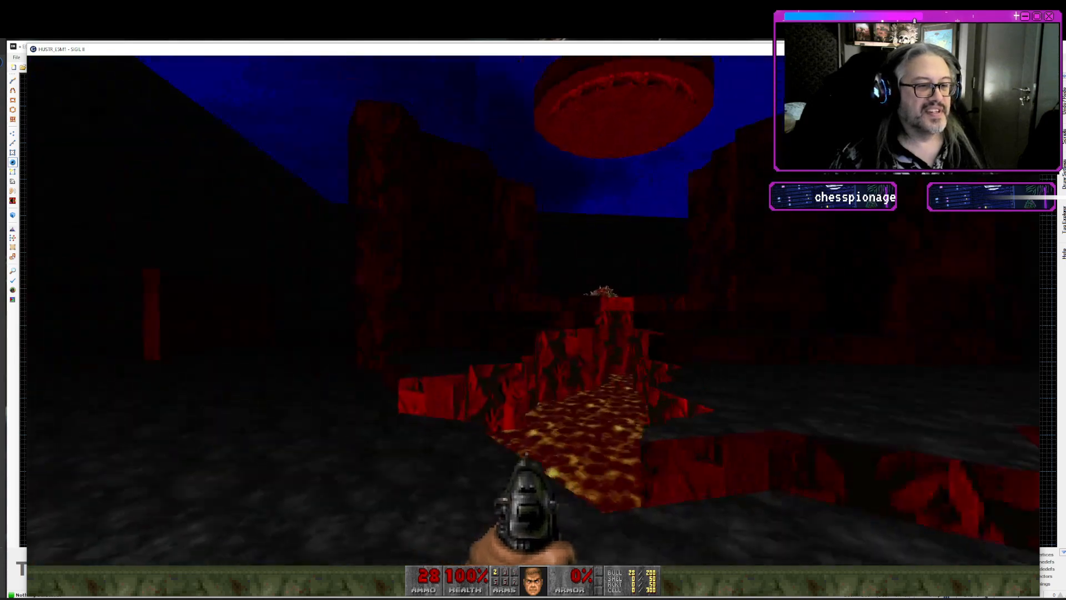
key(w)
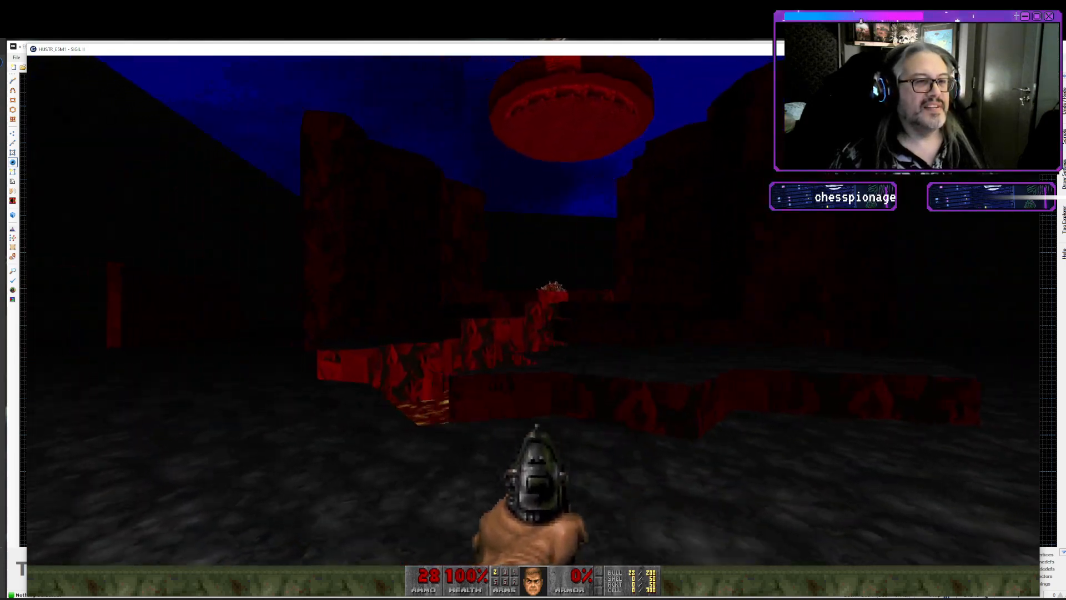
key(w)
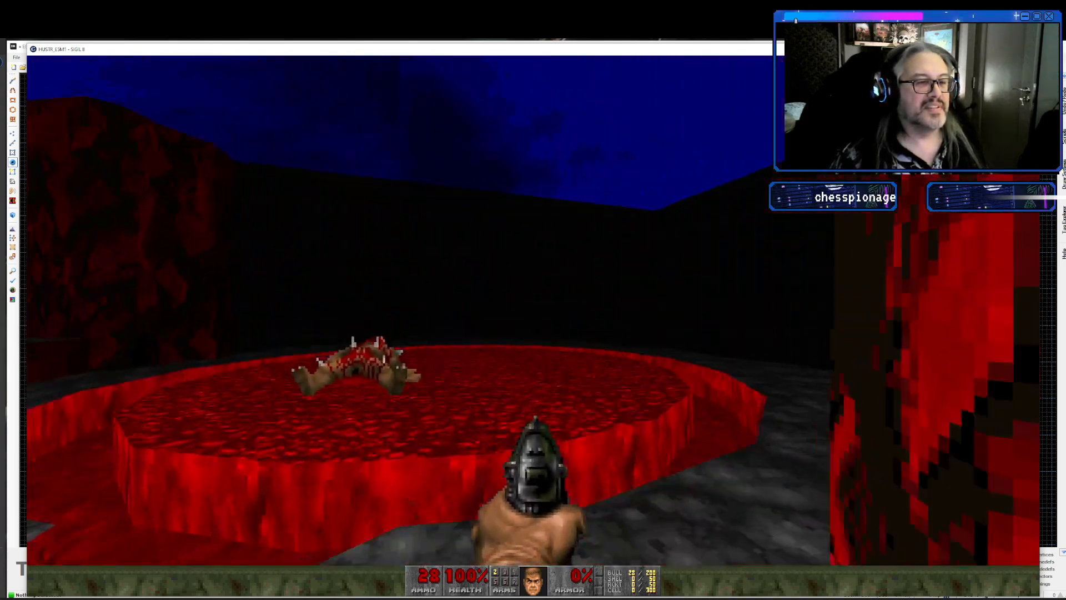
key(s)
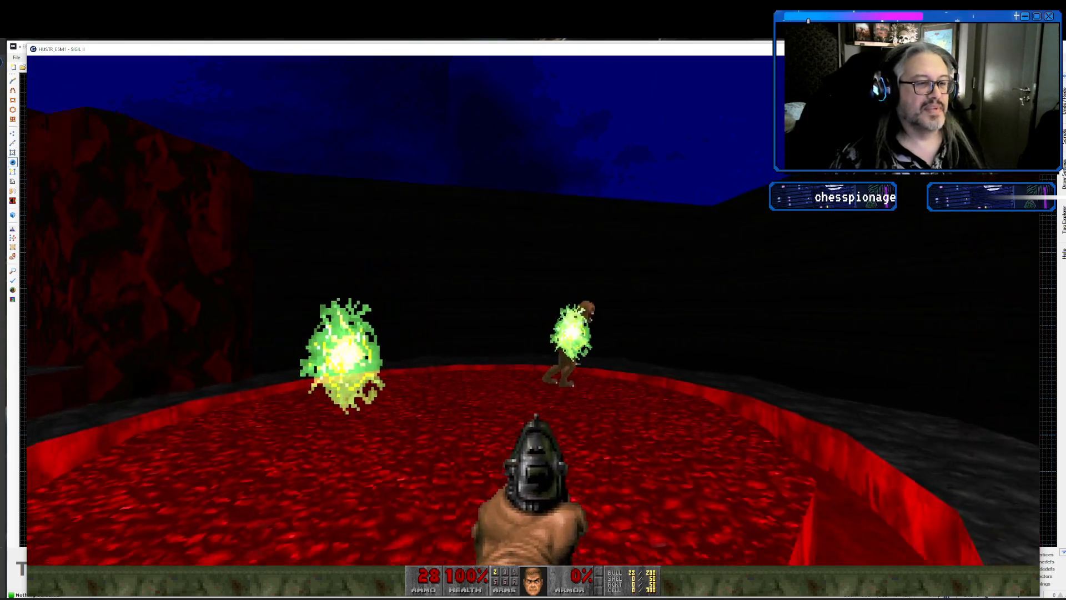
- Fight the respawned imp from the rock ledges beside the lava channel, dodging its fireballs, and return to the pool
key(s)
click(533, 311)
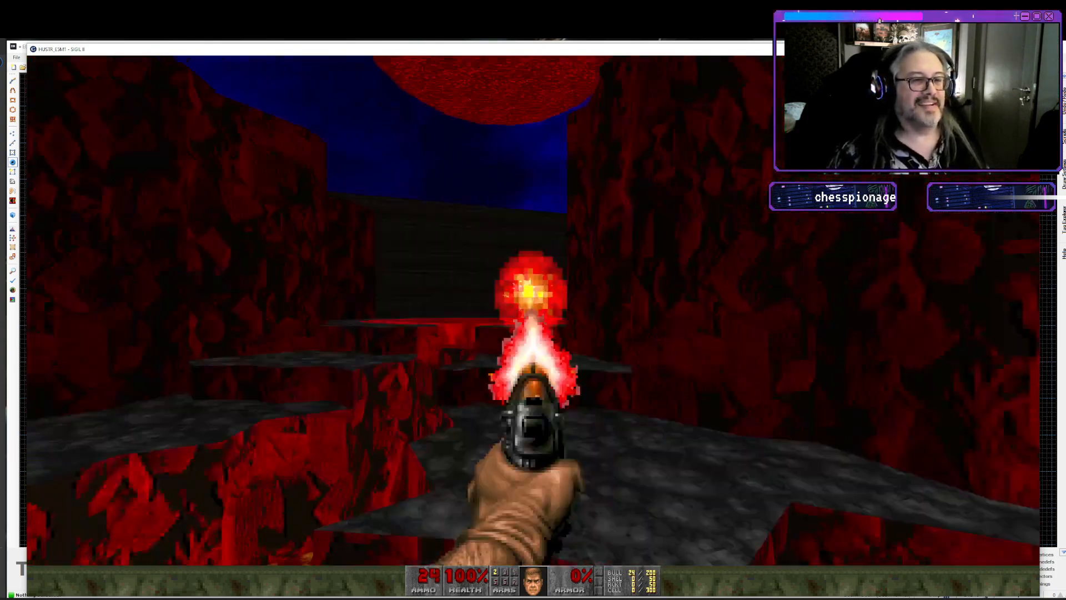
key(a)
click(533, 311)
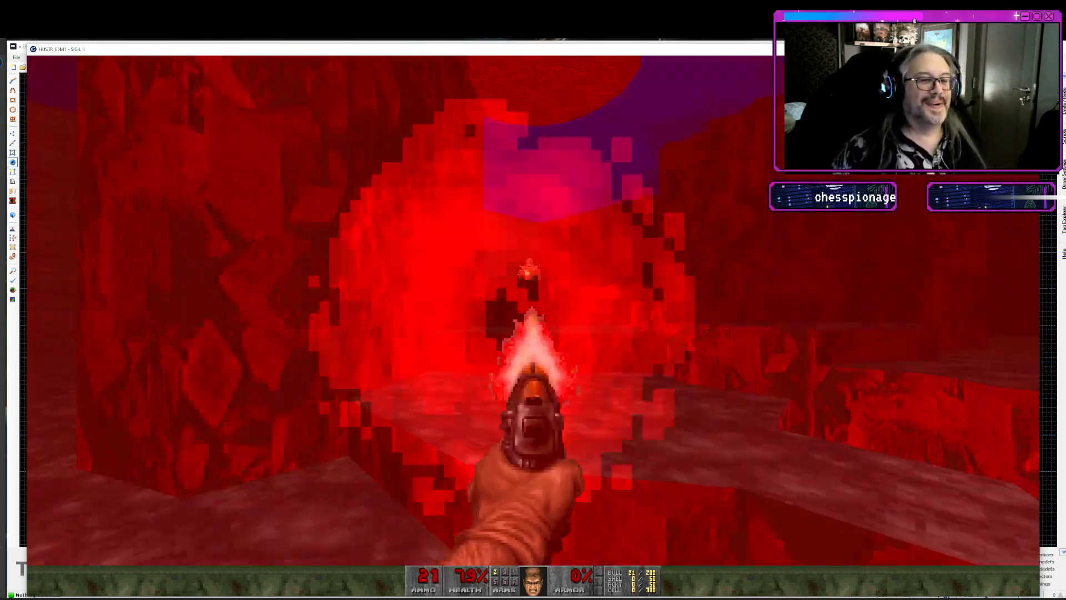
key(d)
key(d)
click(533, 311)
key(a)
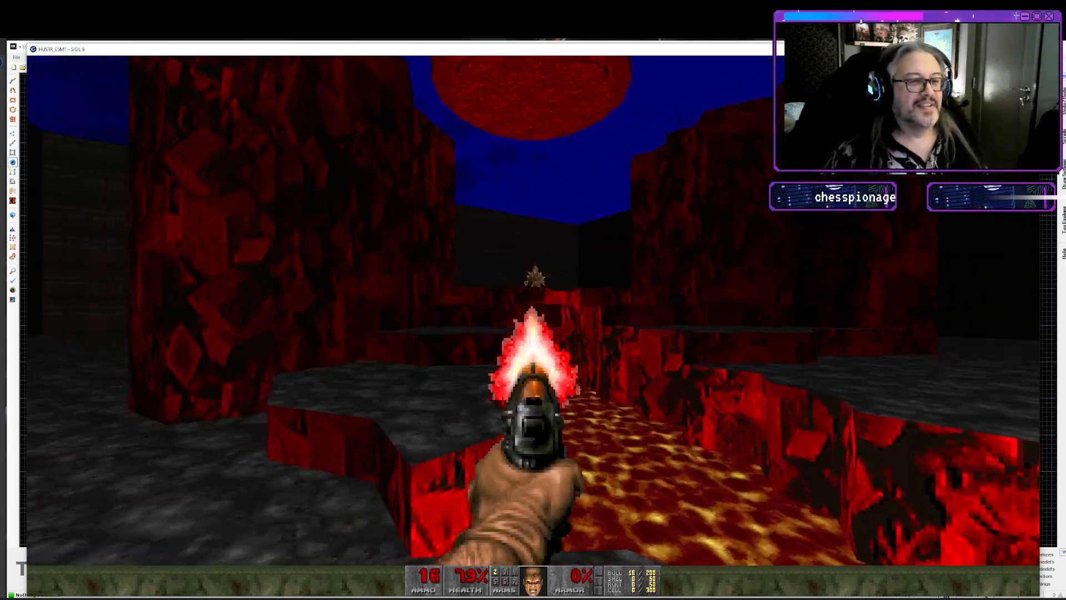
key(w)
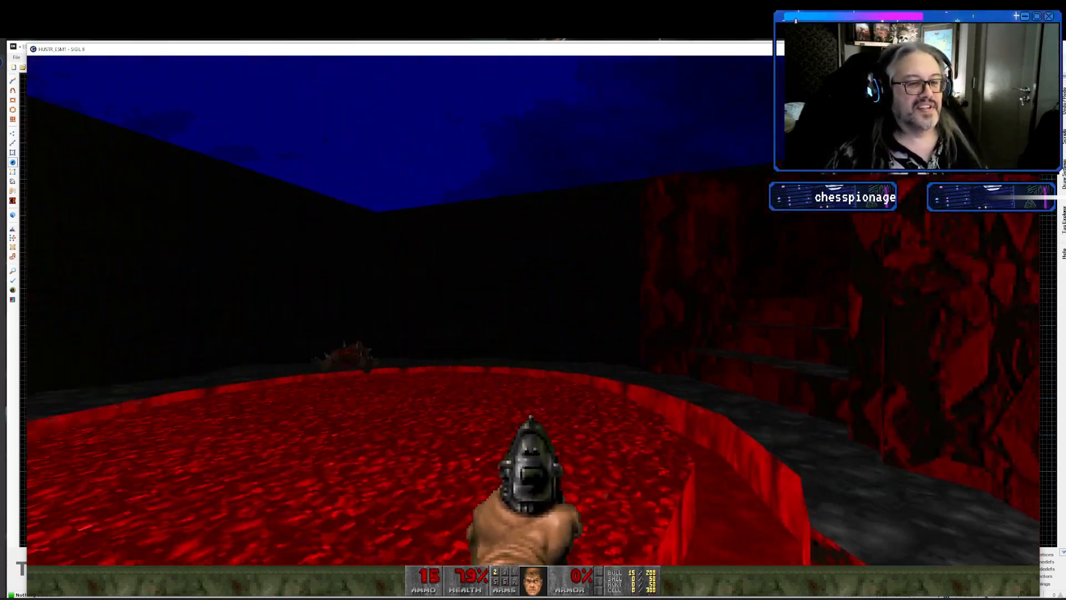
- Walk up the stairs, around the outer ground and along the lava channel to examine the level around the blood pool
key(w)
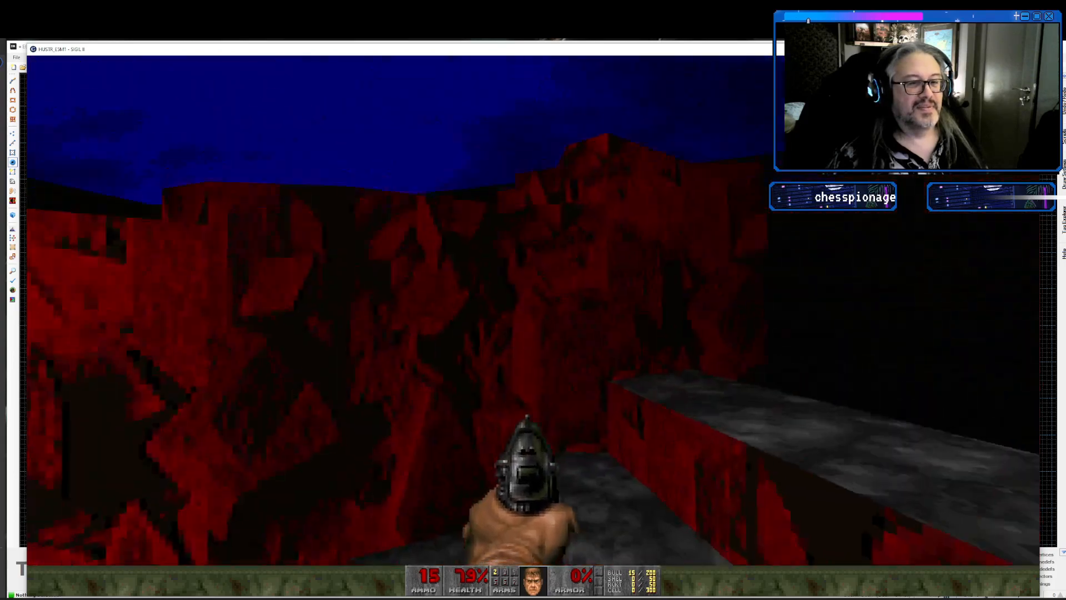
key(Left)
key(w)
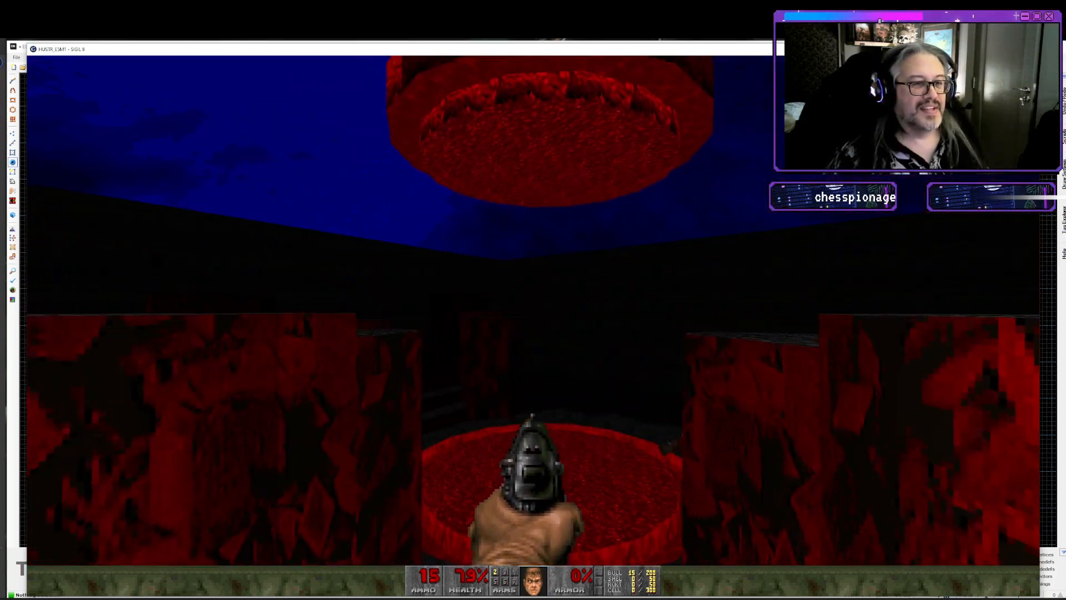
key(w)
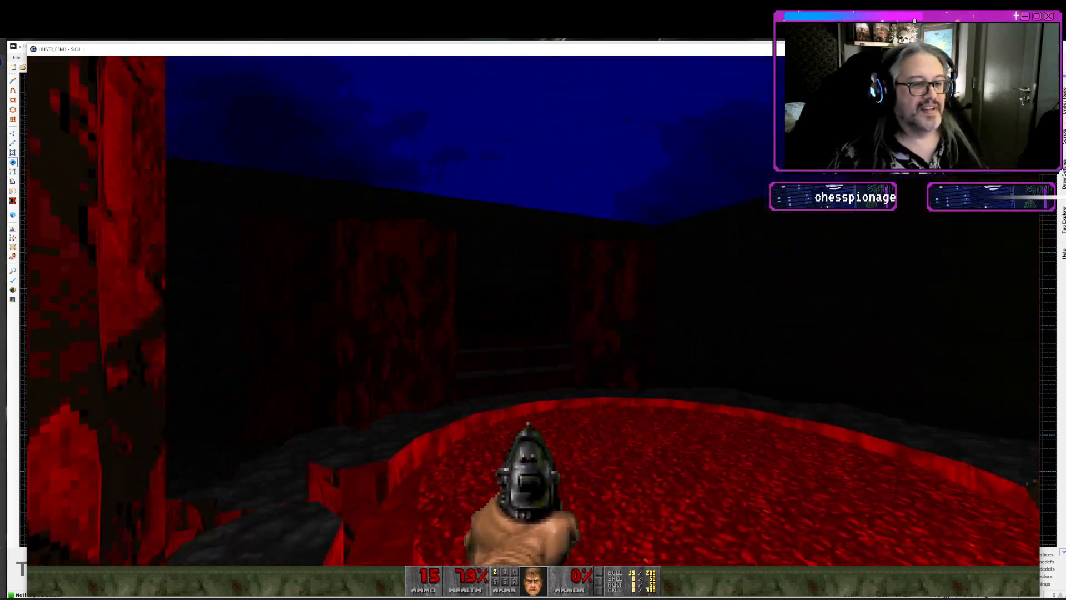
key(w)
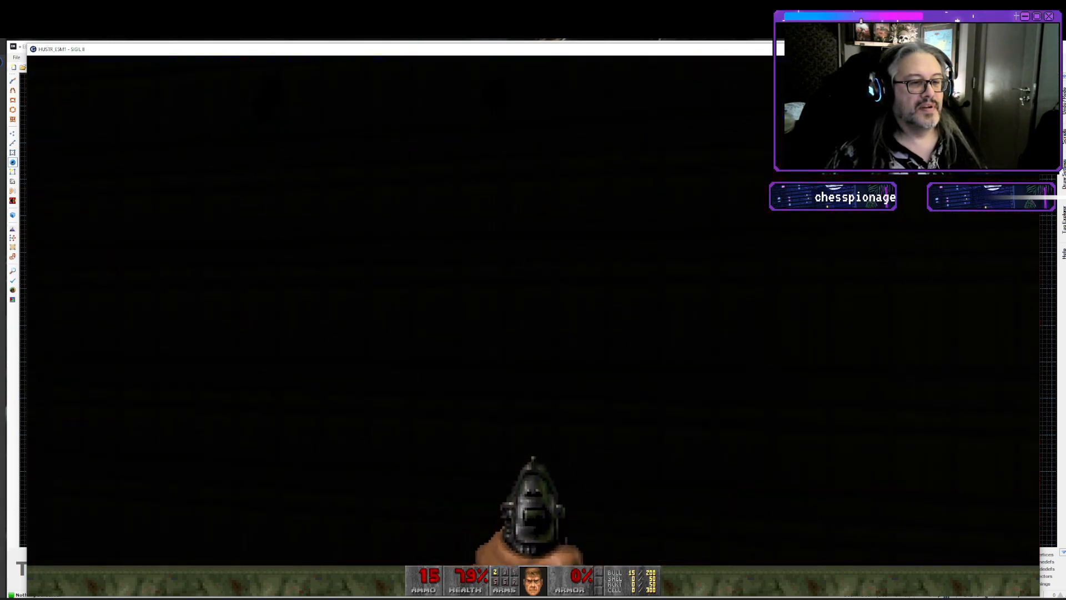
key(w)
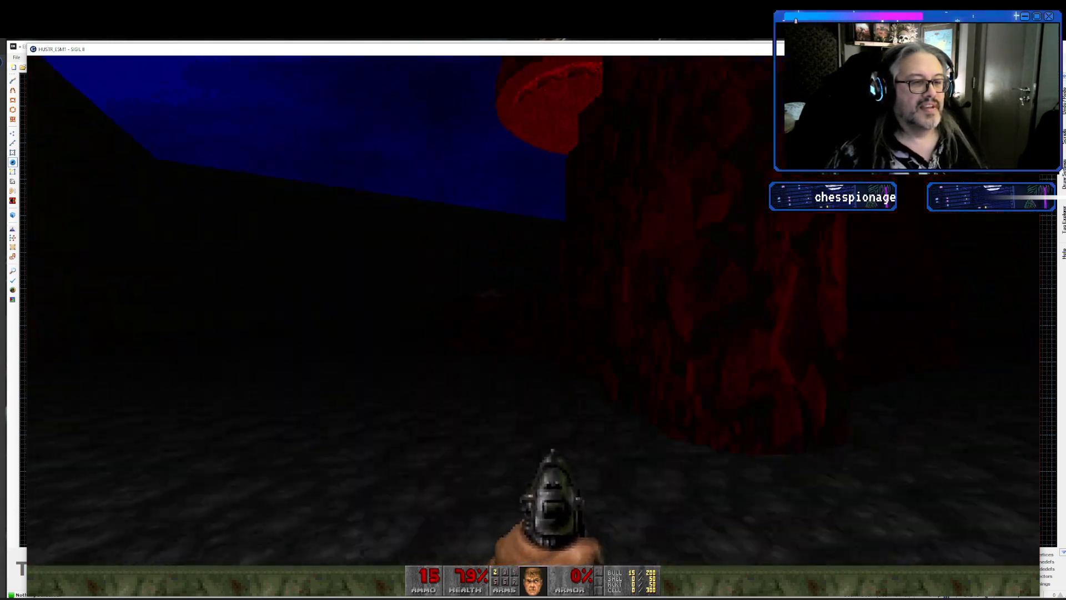
key(w)
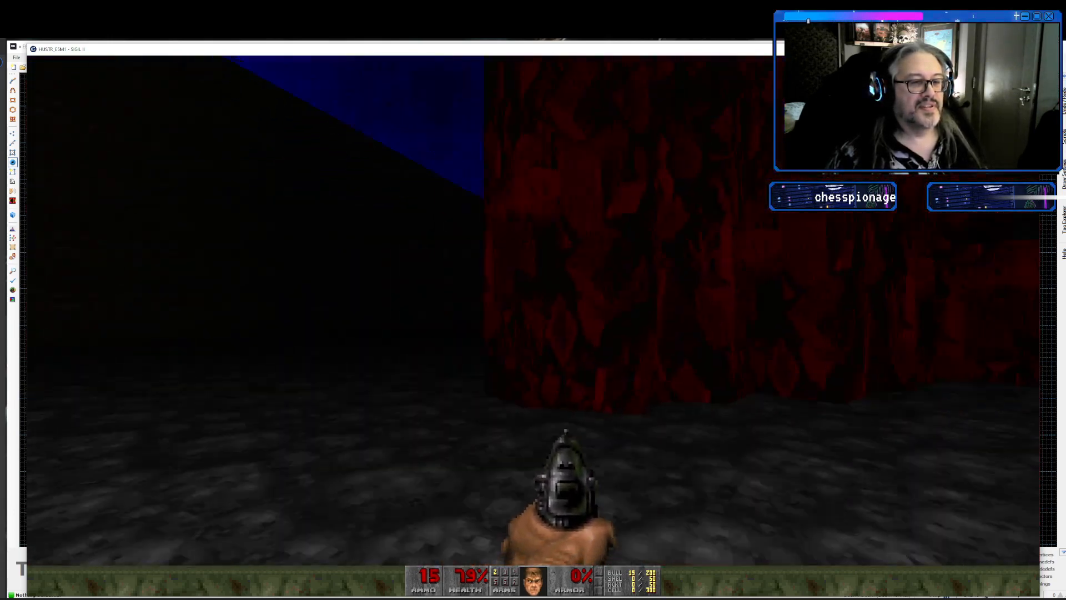
key(w)
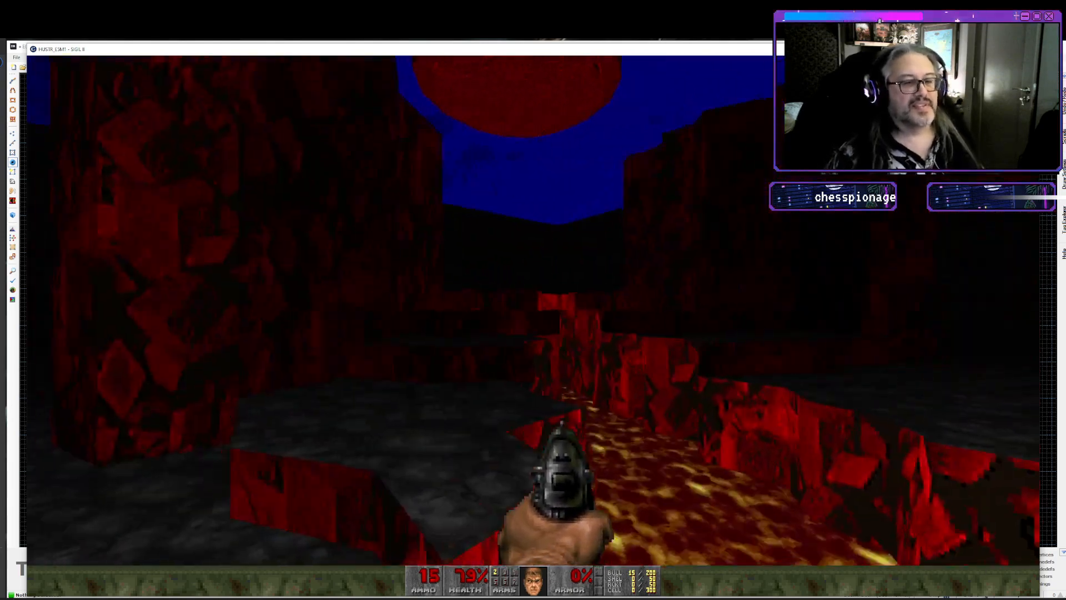
key(w)
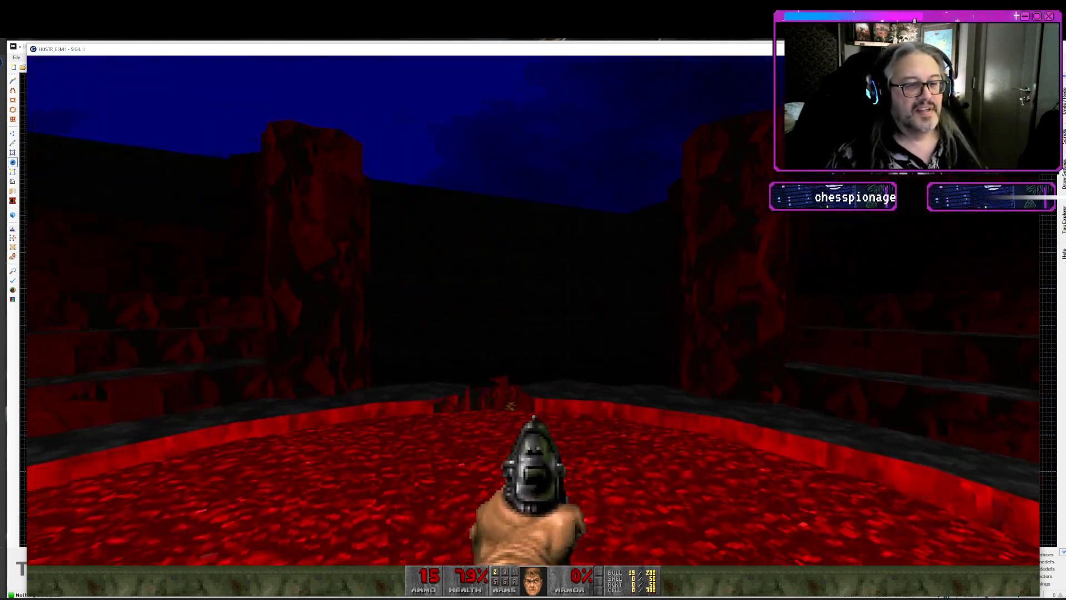
- Cross the lava channel and circle behind the stairs and rock walls to examine the outer ground, then climb the stairs
key(w)
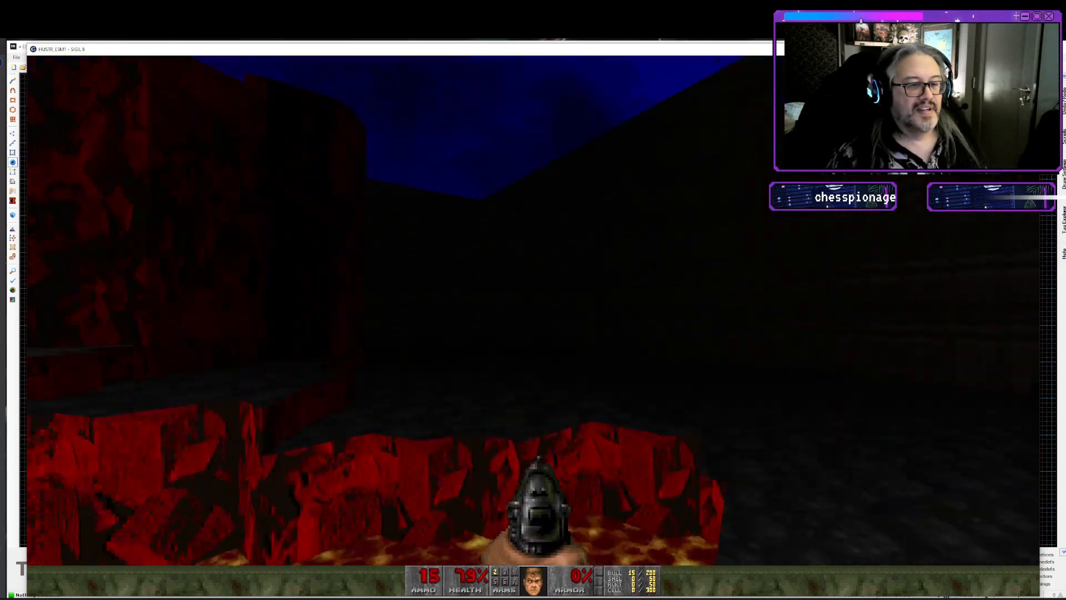
key(w)
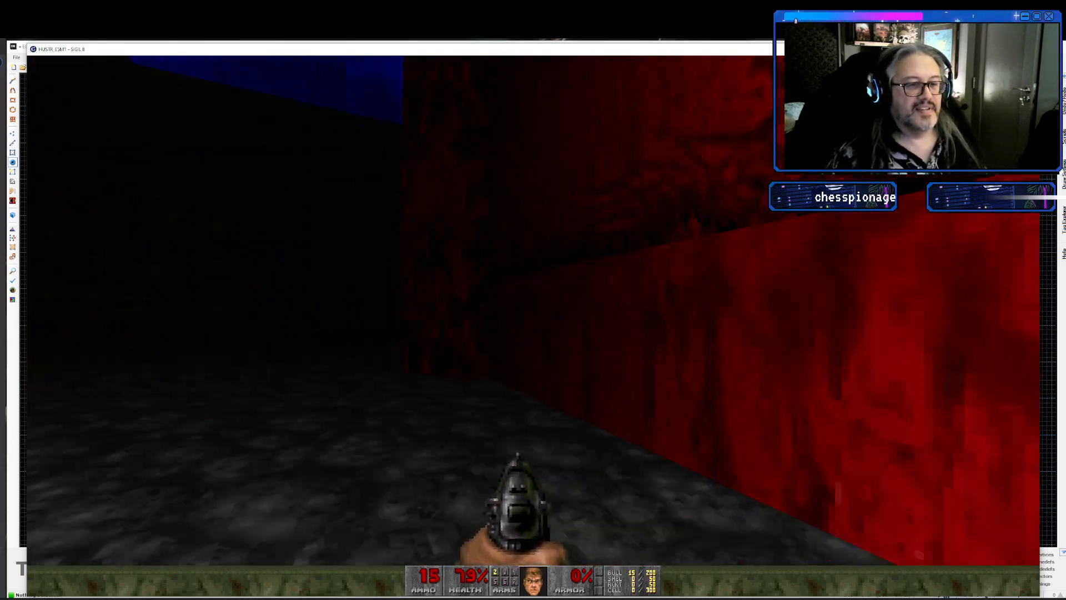
key(w)
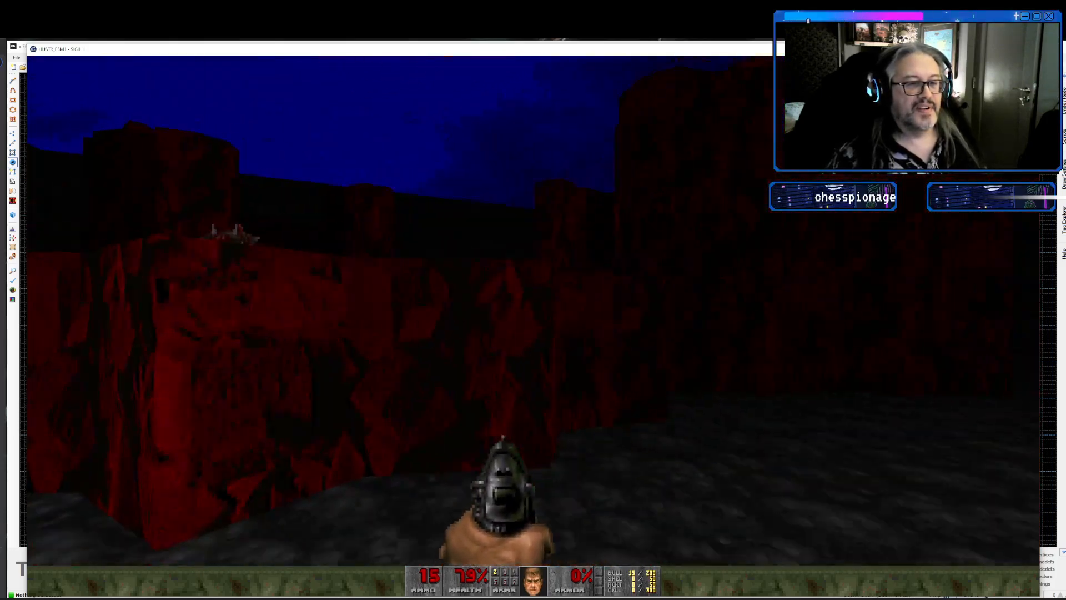
key(w)
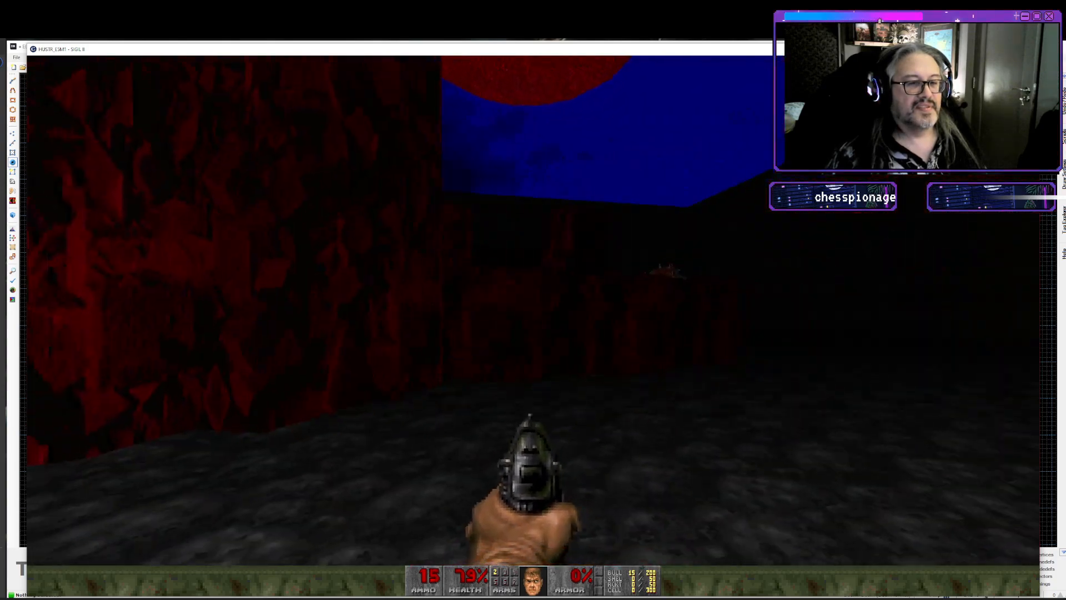
key(w)
key(w)
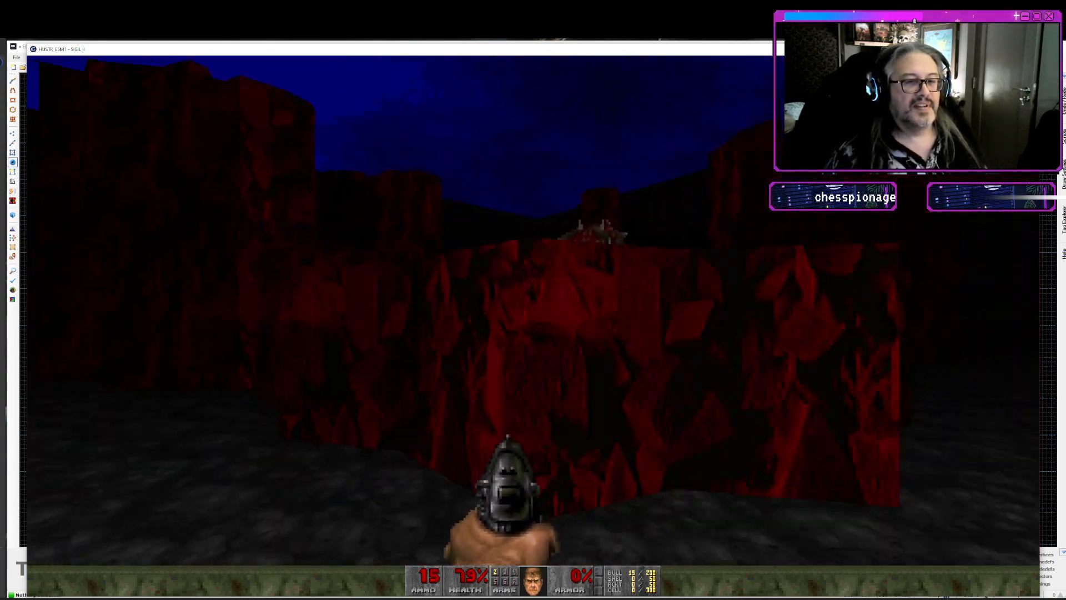
key(s)
key(w)
key(Left)
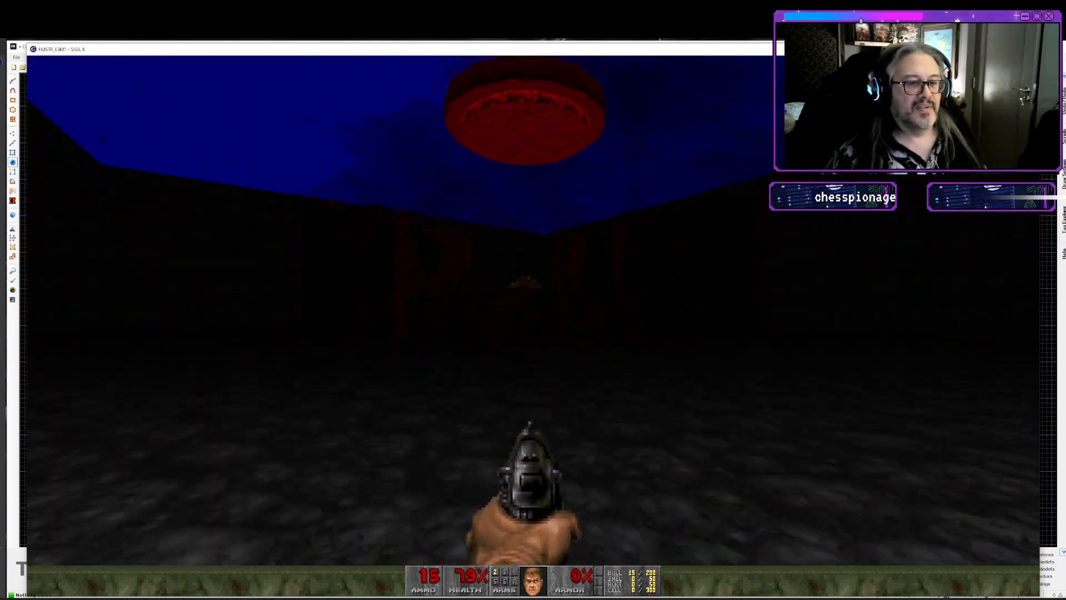
key(Right)
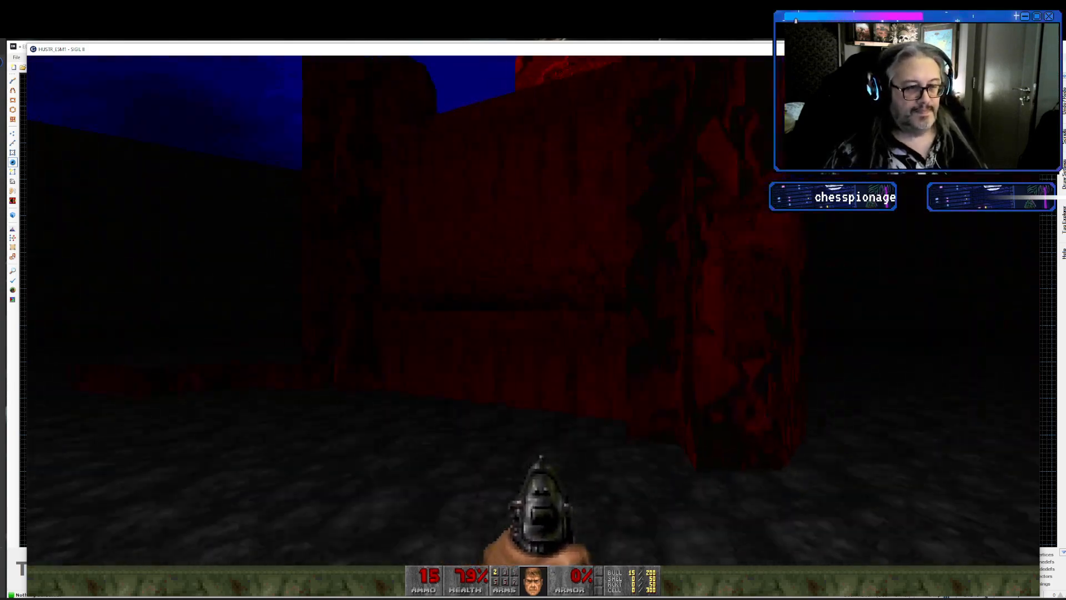
key(w)
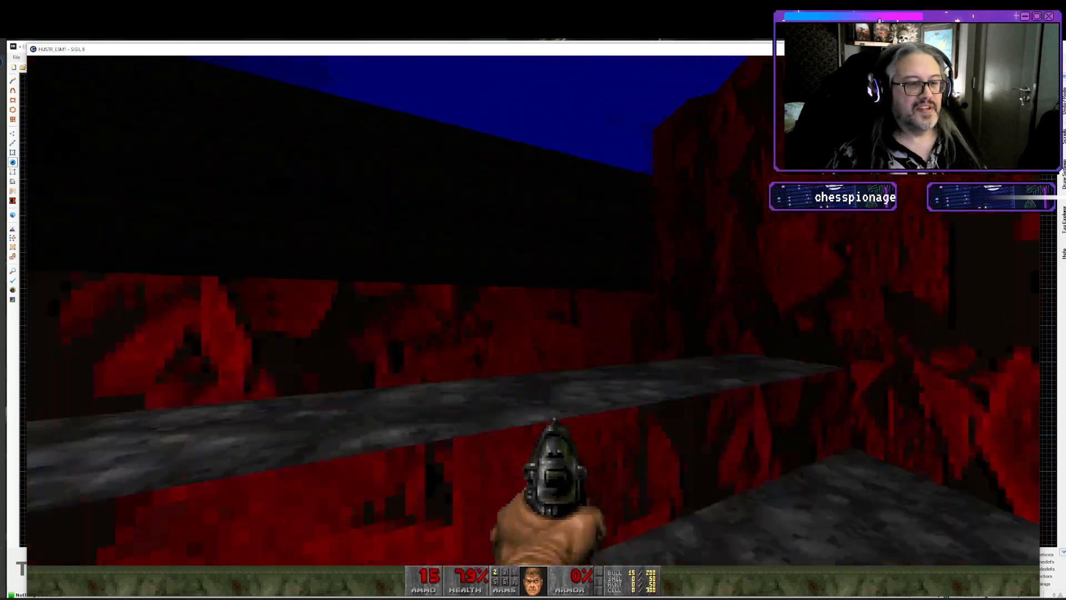
- Examine the blood pool from the stairs and rock pillars, moving past the imp's corpse and back onto the pool
key(Right)
key(w)
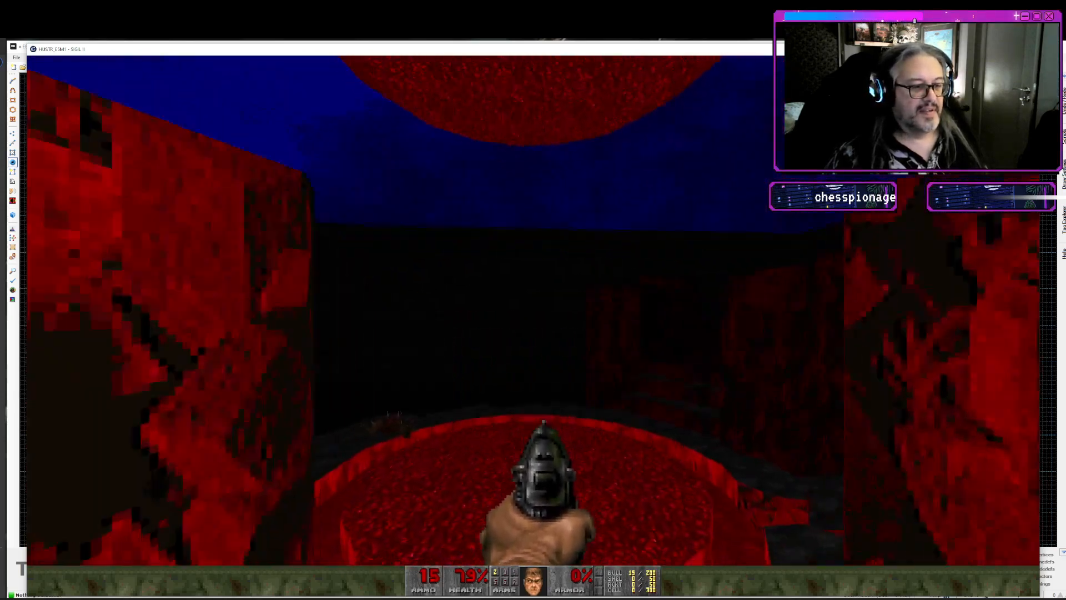
key(s)
key(Left)
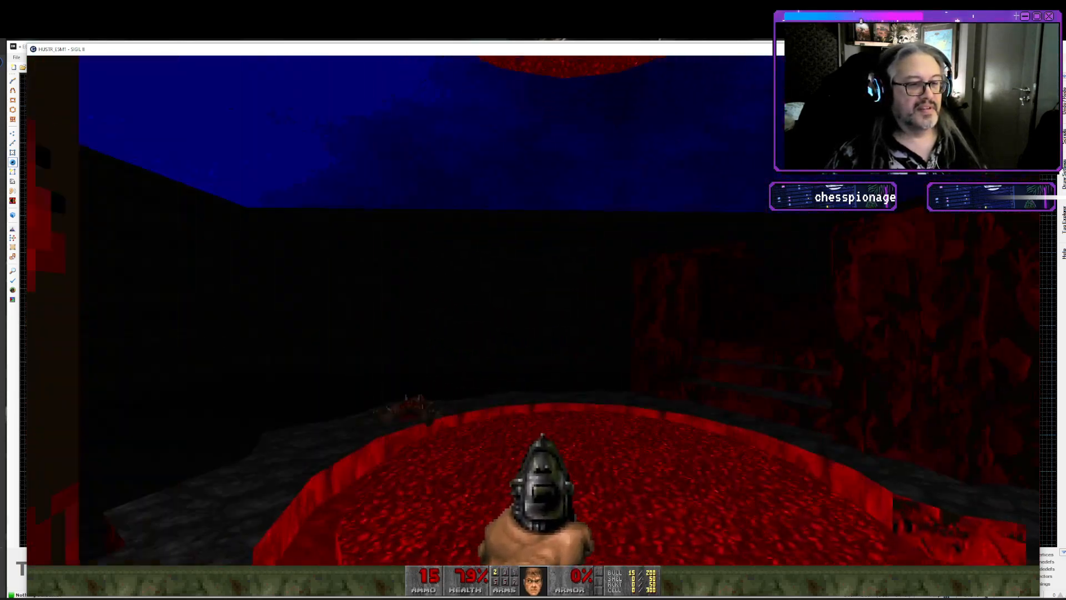
key(Right)
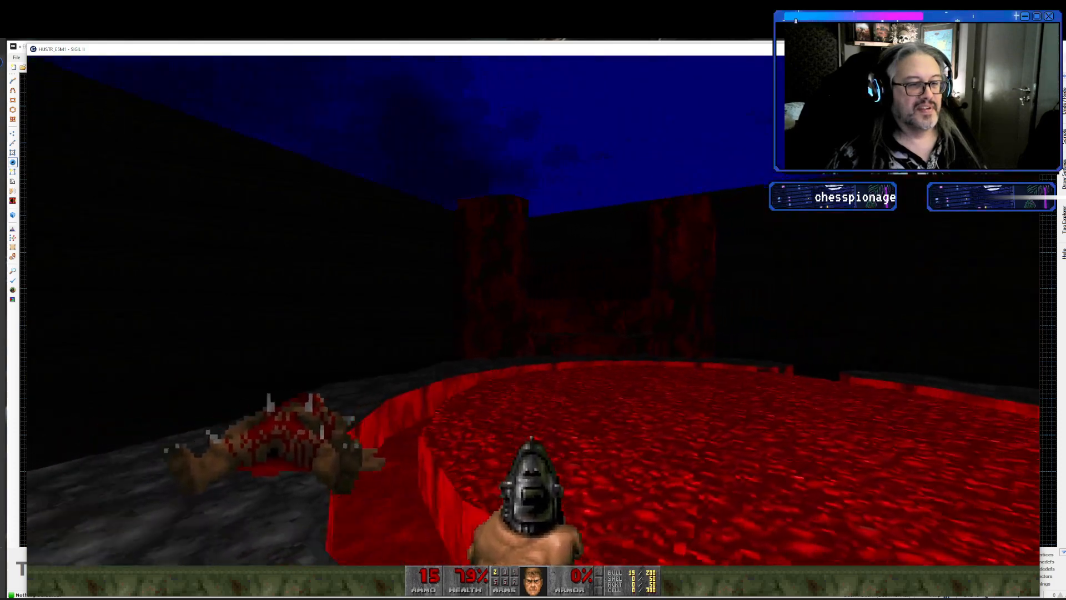
key(w)
key(a)
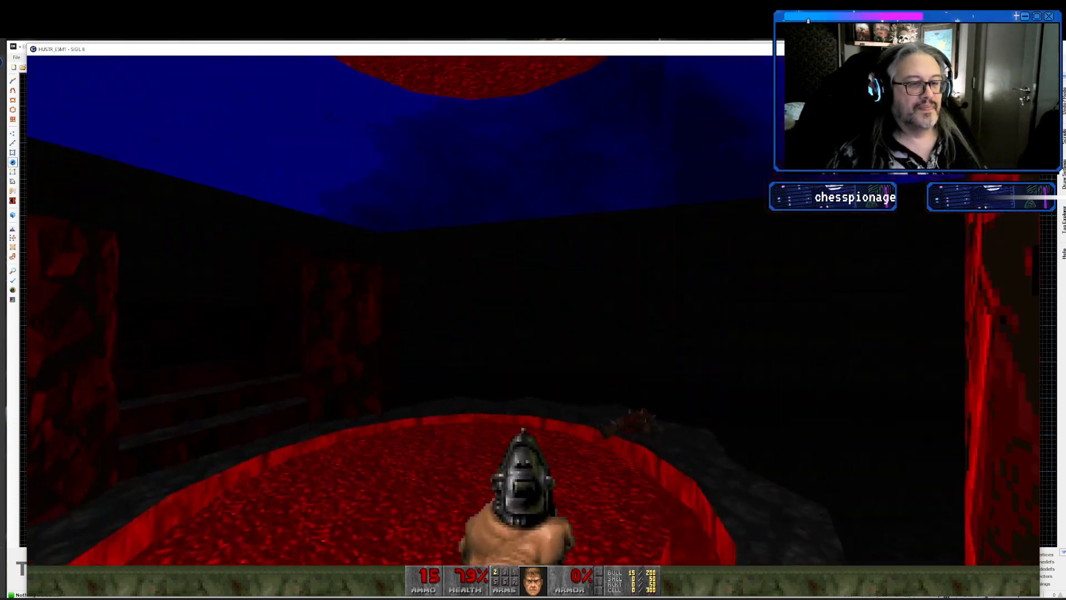
key(a)
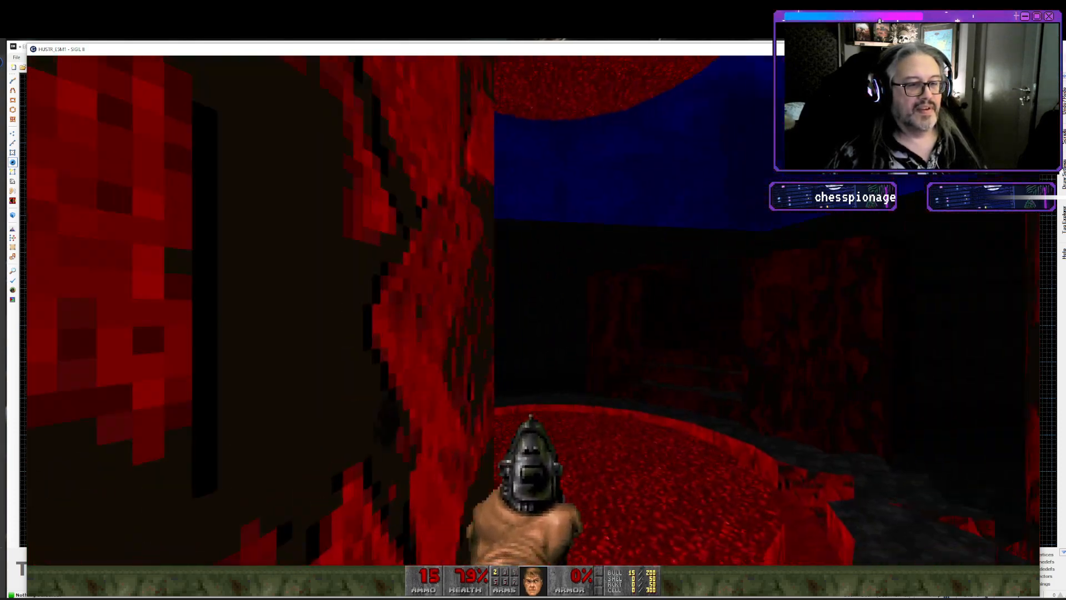
key(d)
key(w)
key(s)
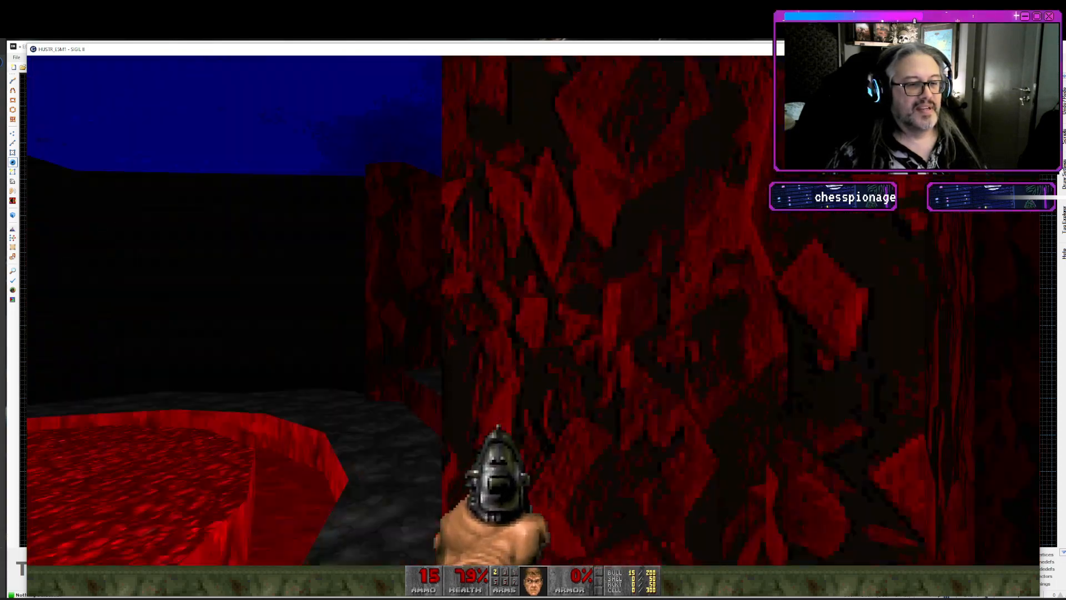
key(w)
key(w)
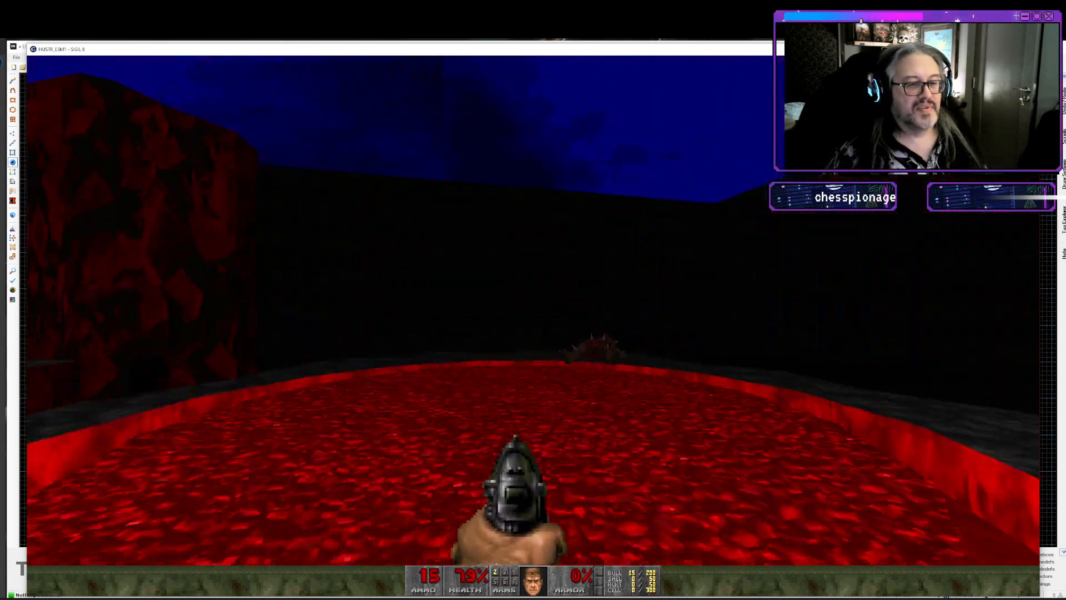
key(s)
key(w)
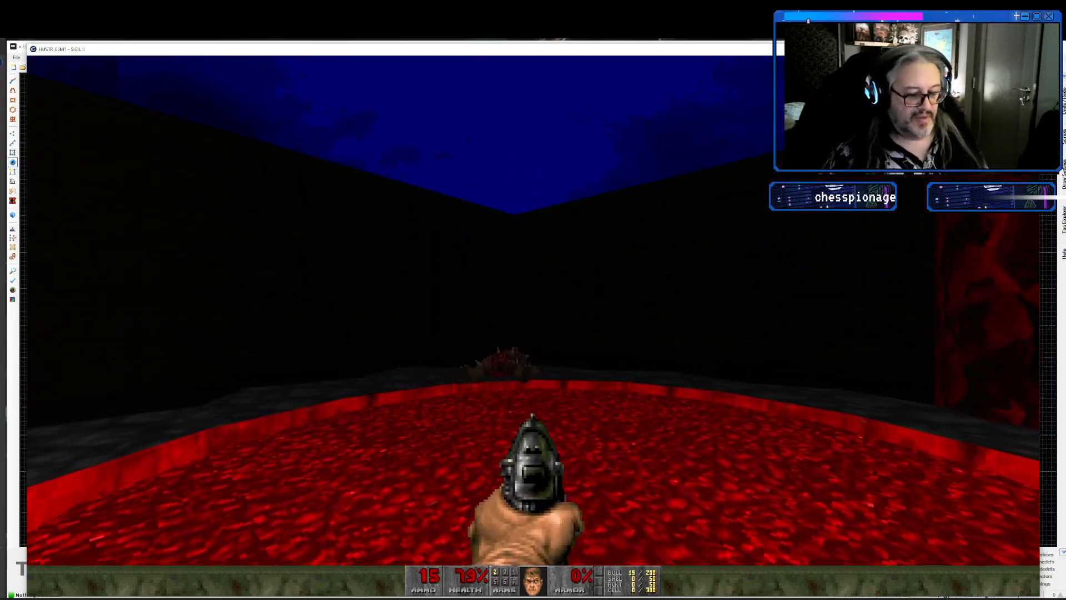
- Quit the test game and delete the imp from the pentagram circle
key(alt+F4)
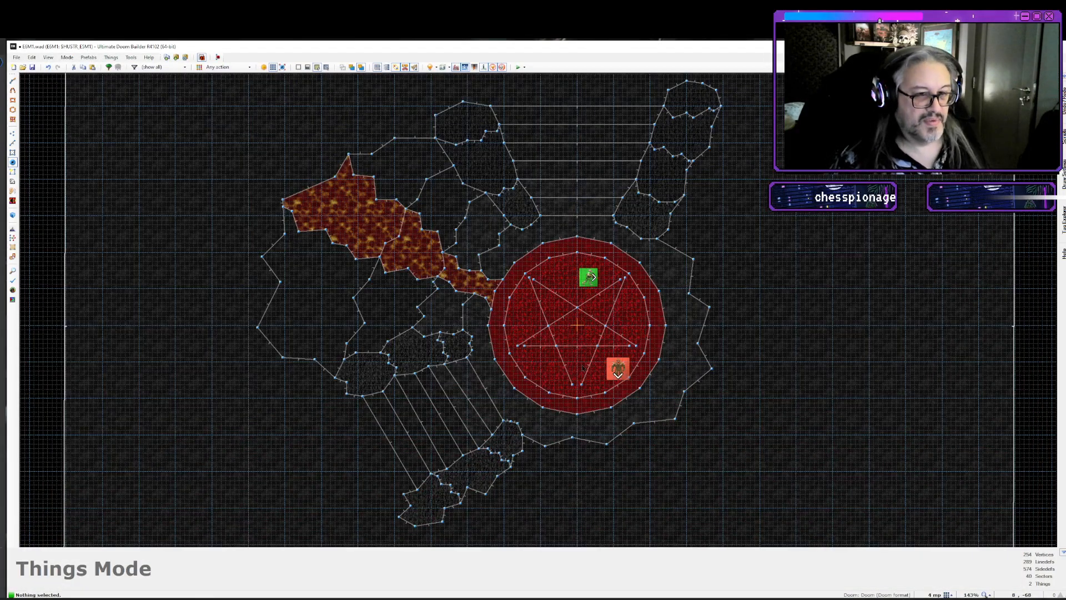
key(Delete)
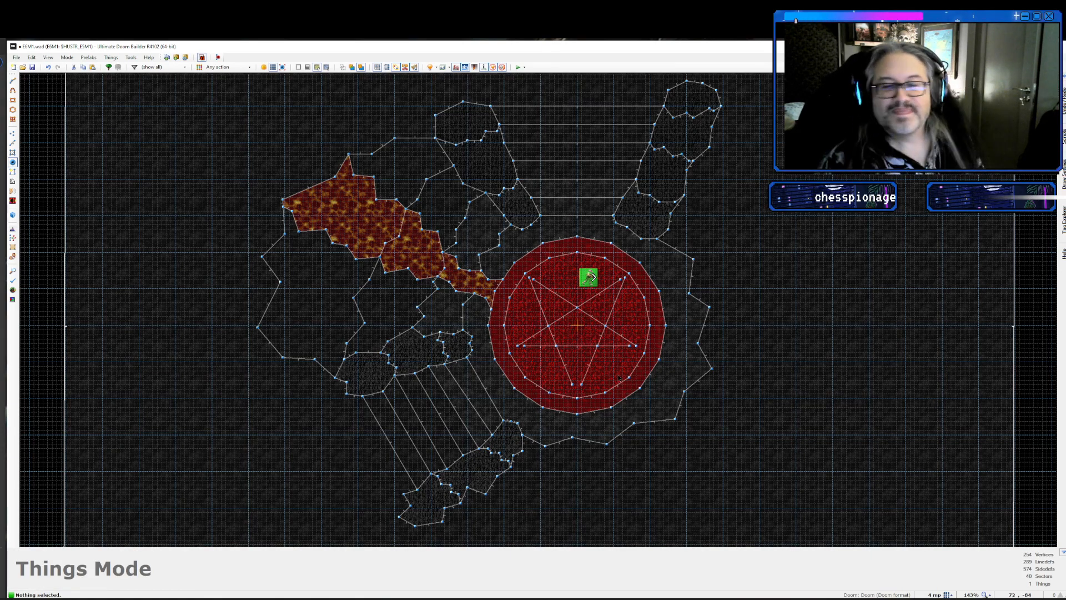
scroll(594, 312, down, 3)
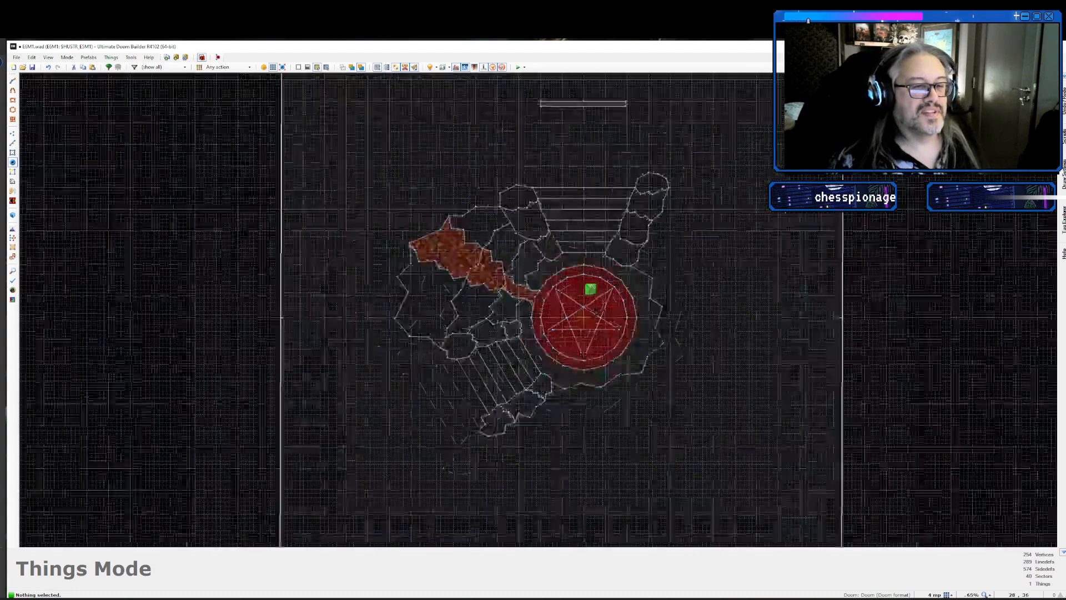
scroll(583, 327, up, 3)
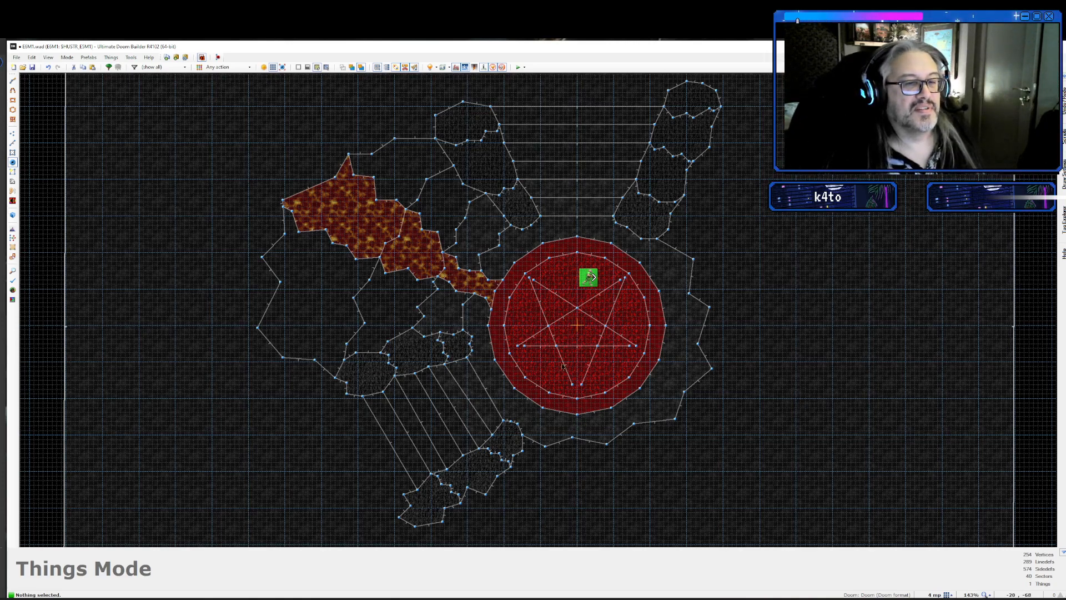
scroll(573, 311, down, 3)
scroll(572, 311, up, 6)
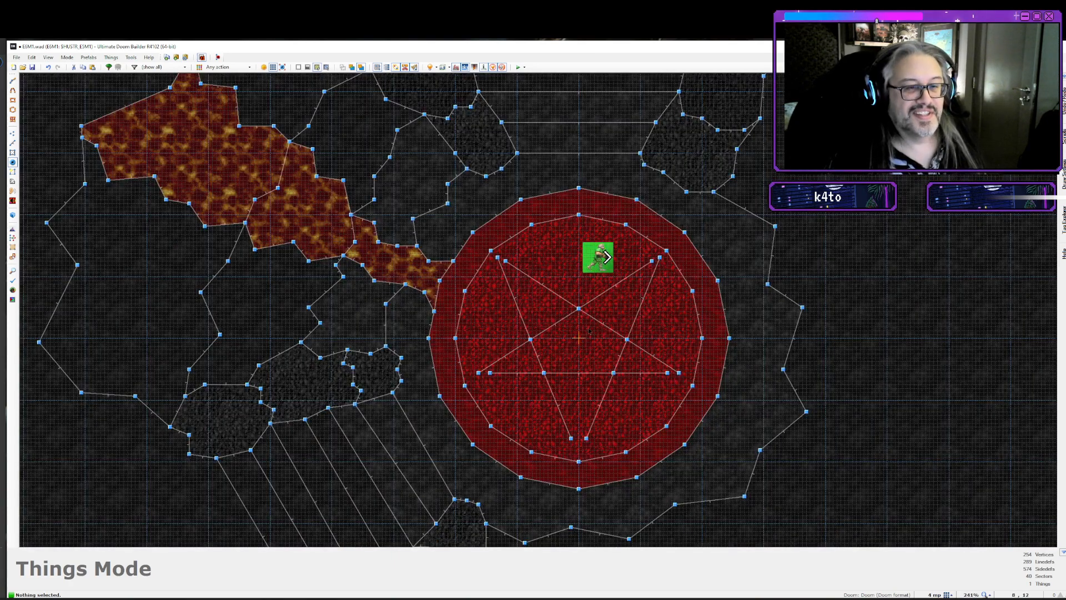
scroll(586, 331, down, 4)
scroll(585, 330, up, 3)
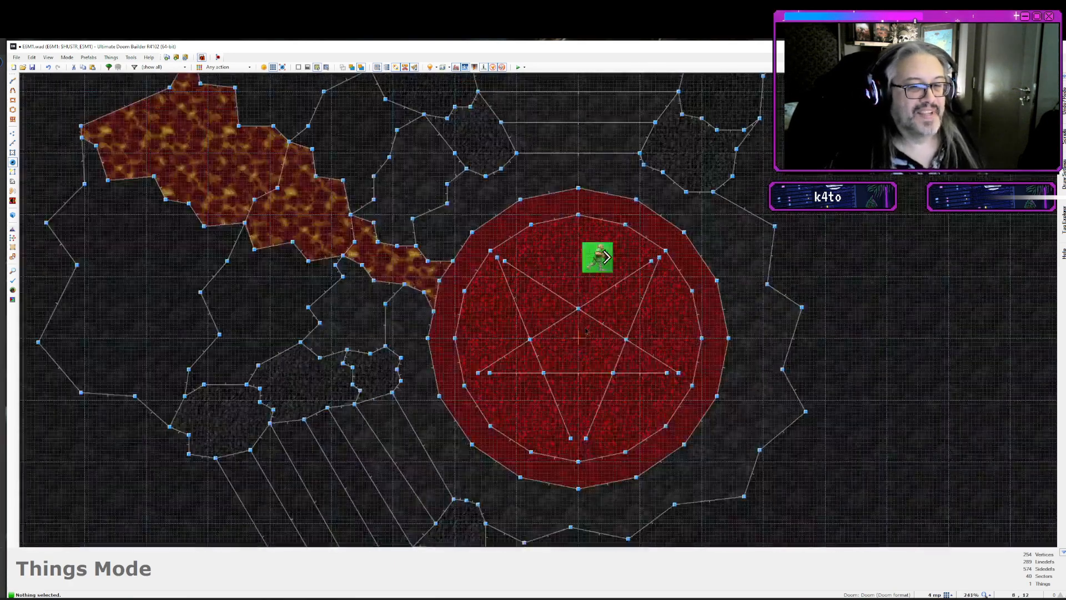
scroll(585, 331, down, 1)
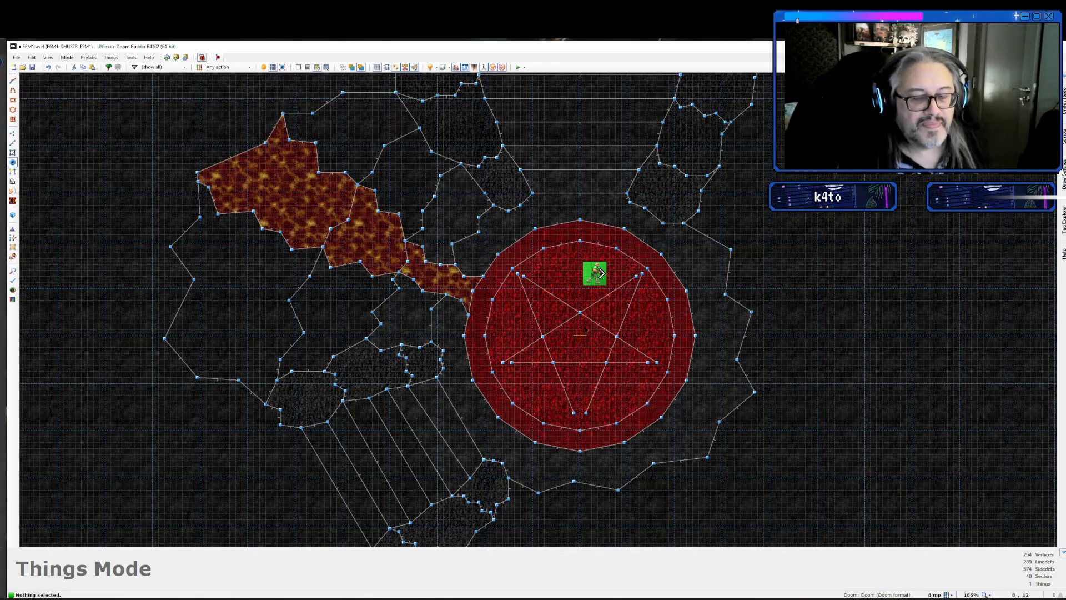
scroll(564, 355, down, 4)
scroll(564, 356, up, 2)
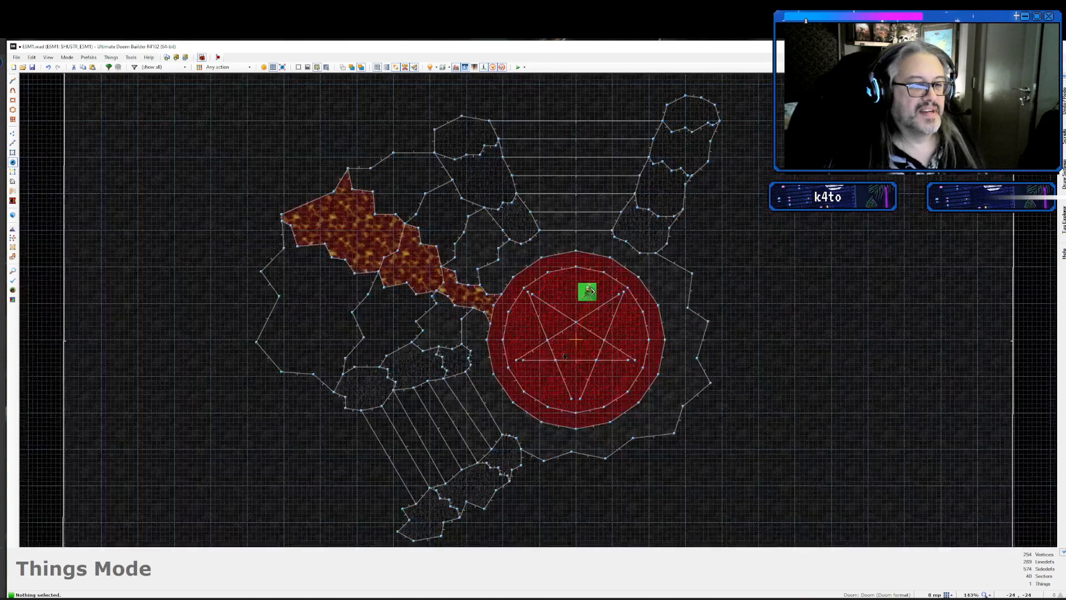
- Start a test game of the map and walk from the blood pool to the freestanding red wall behind the stairs
key(Up)
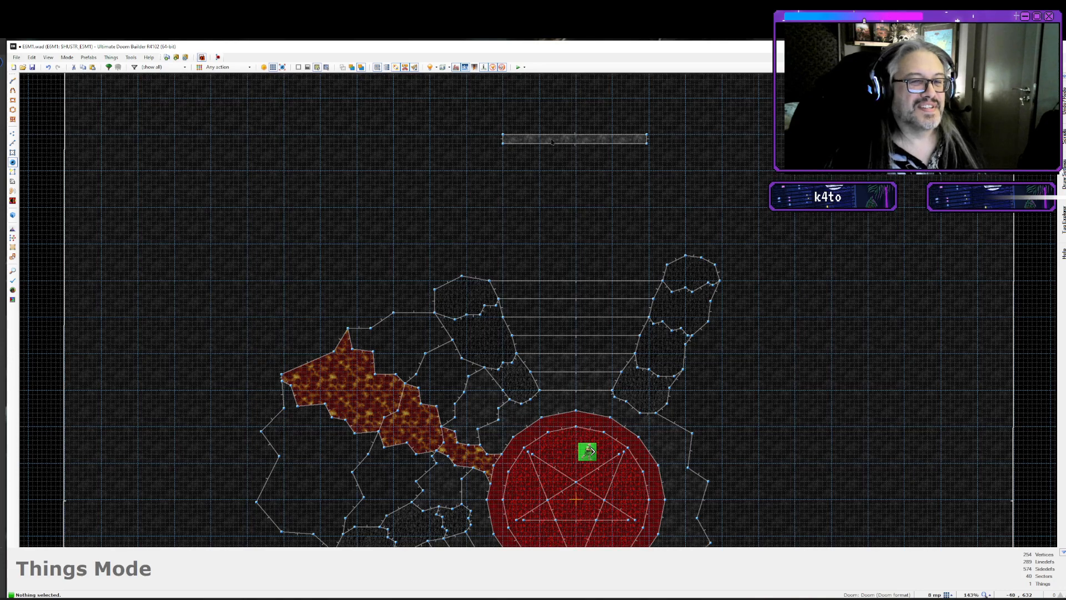
key(F9)
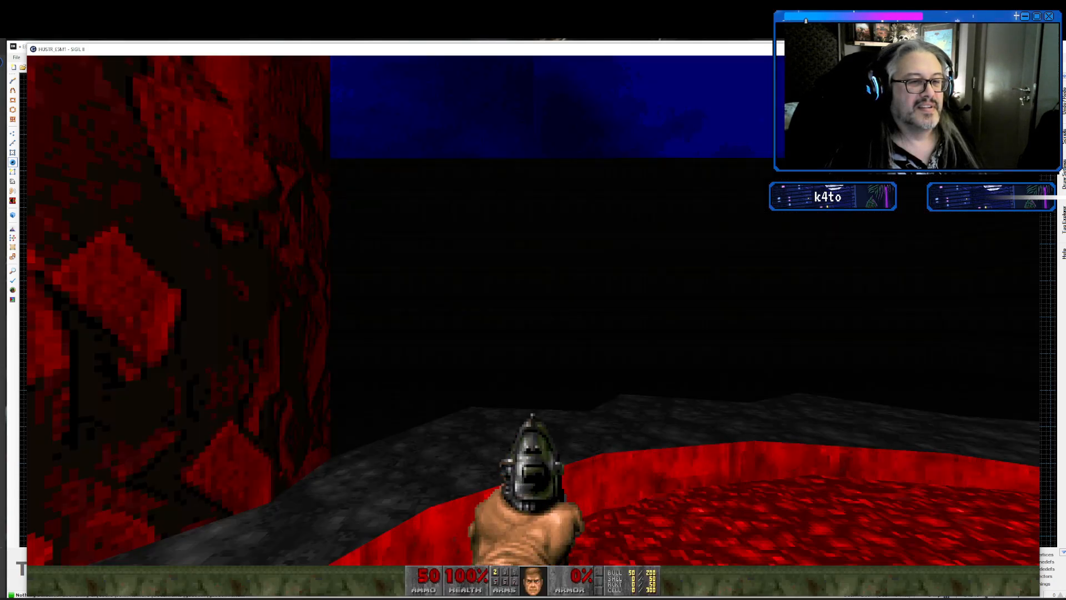
key(w)
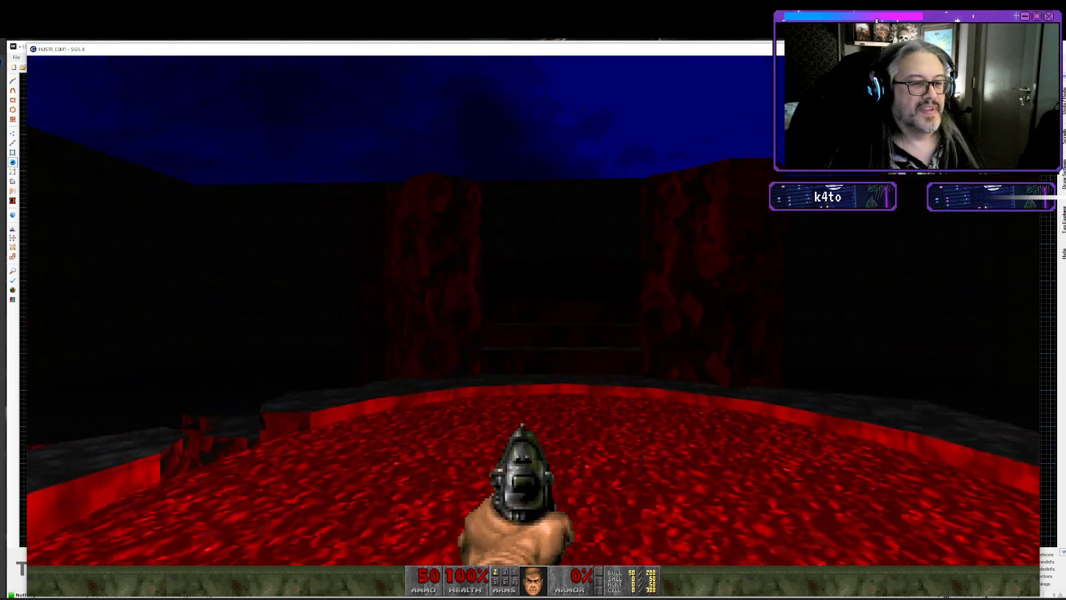
key(w)
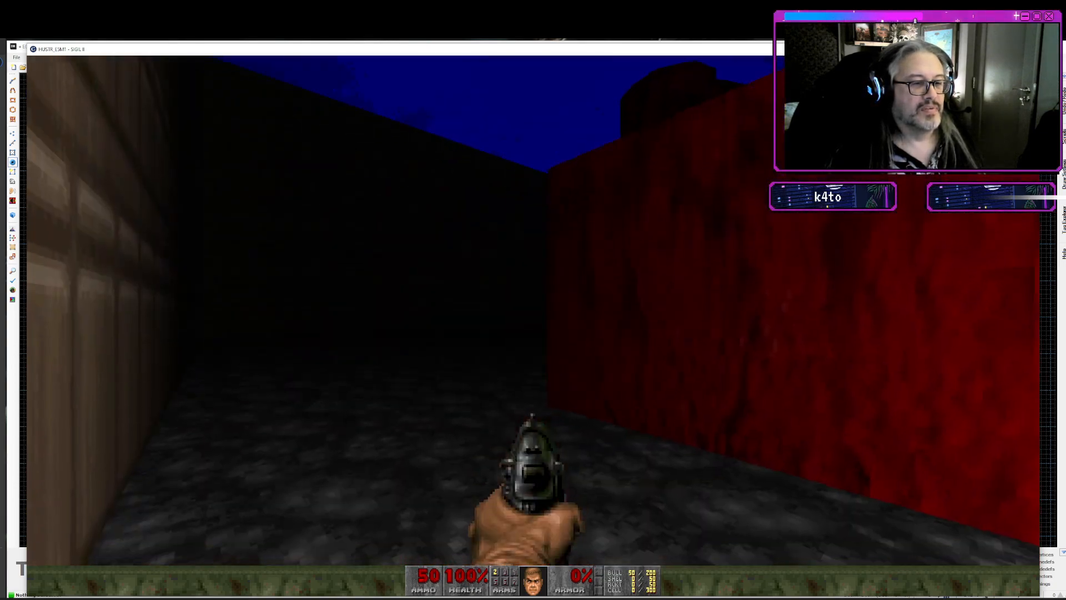
key(w)
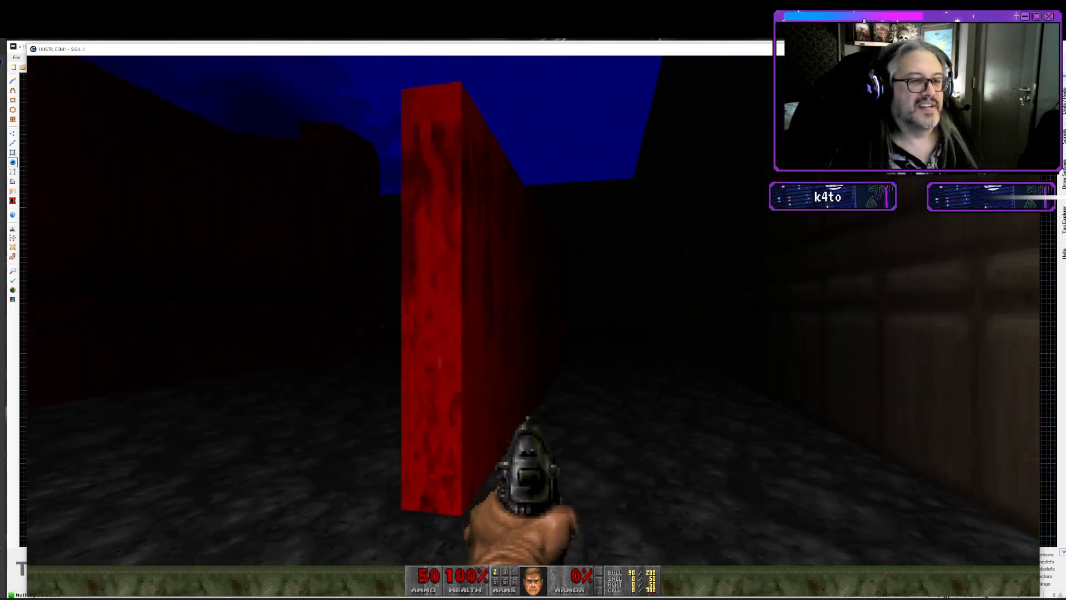
key(w)
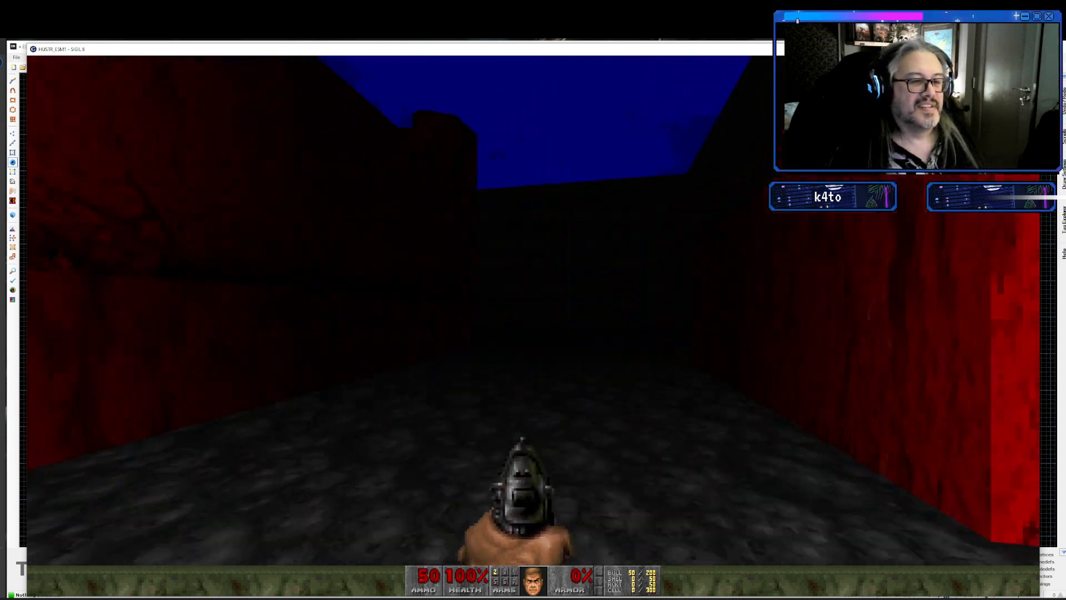
- Walk through the passage between the stairs and the freestanding red wall, circling around to the wall's narrow end
key(d)
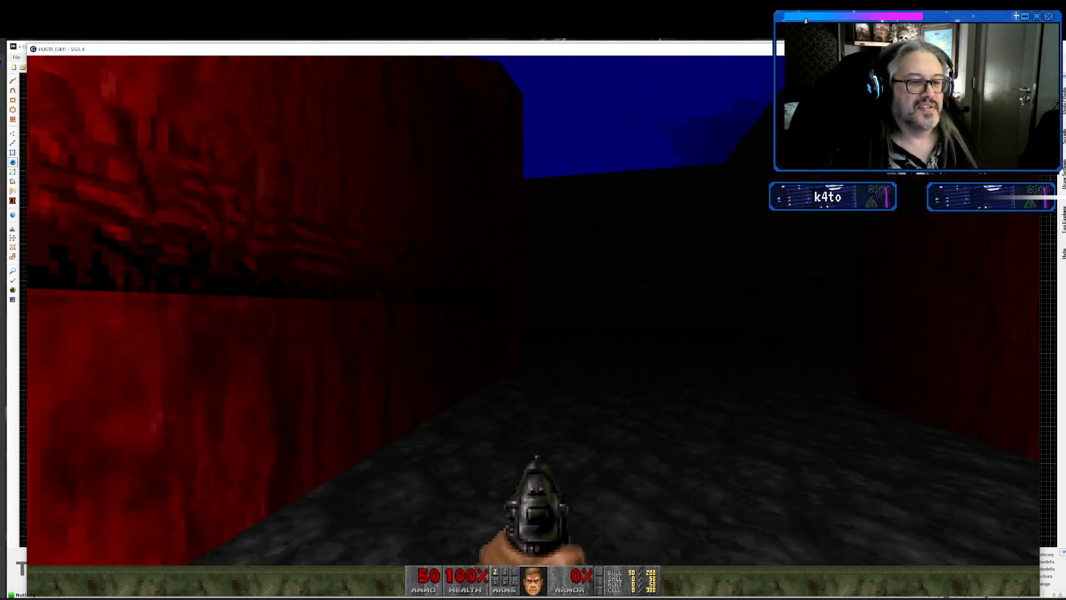
key(a)
key(d)
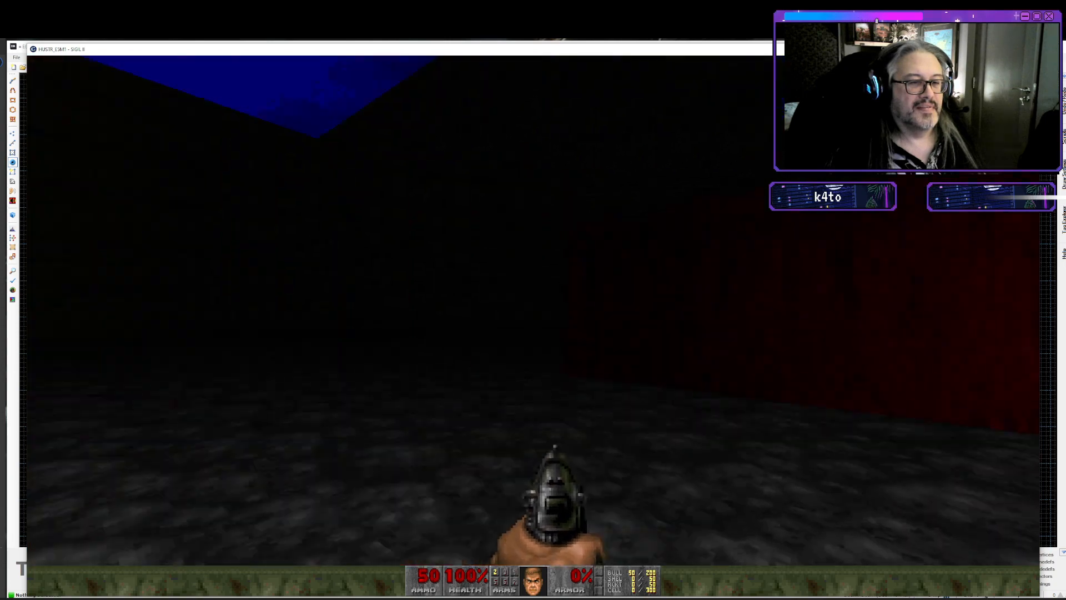
key(a)
key(s)
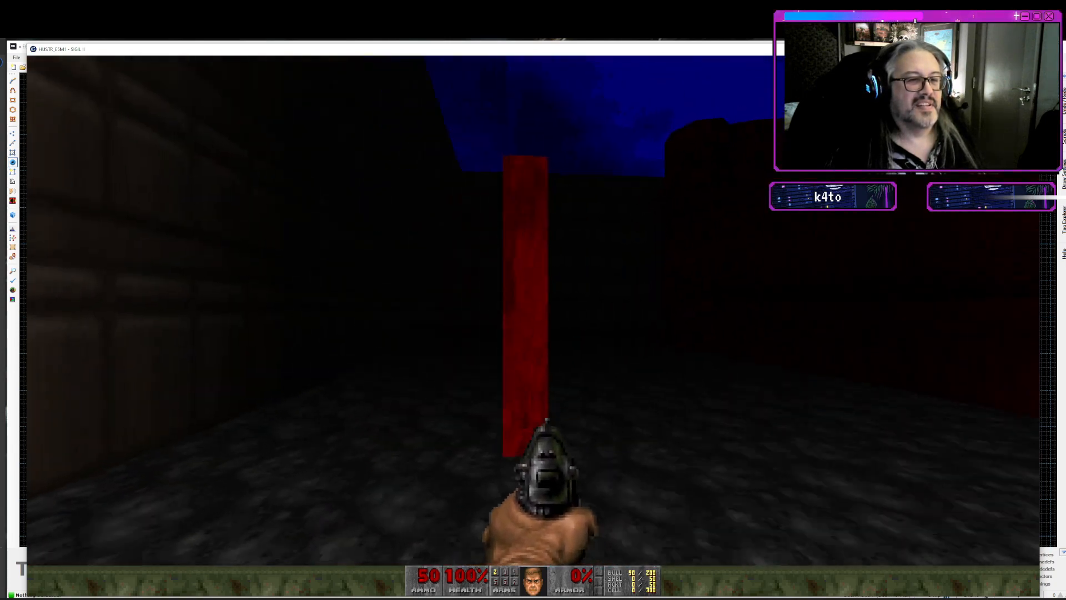
key(w)
key(s)
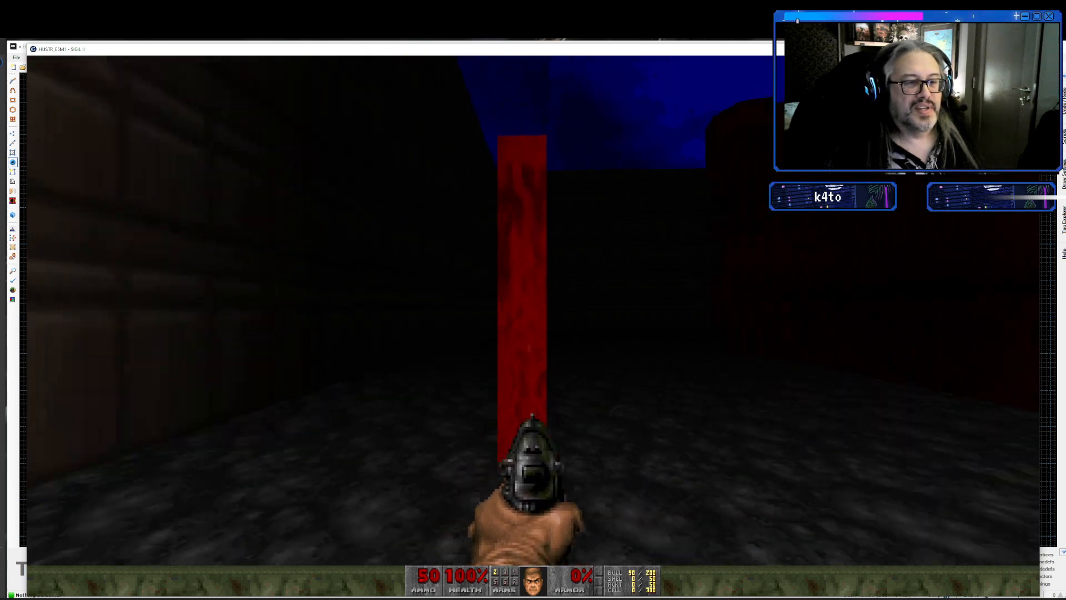
- Sidestep around the narrow end of the freestanding red wall to examine it against the brick boundary wall
key(a)
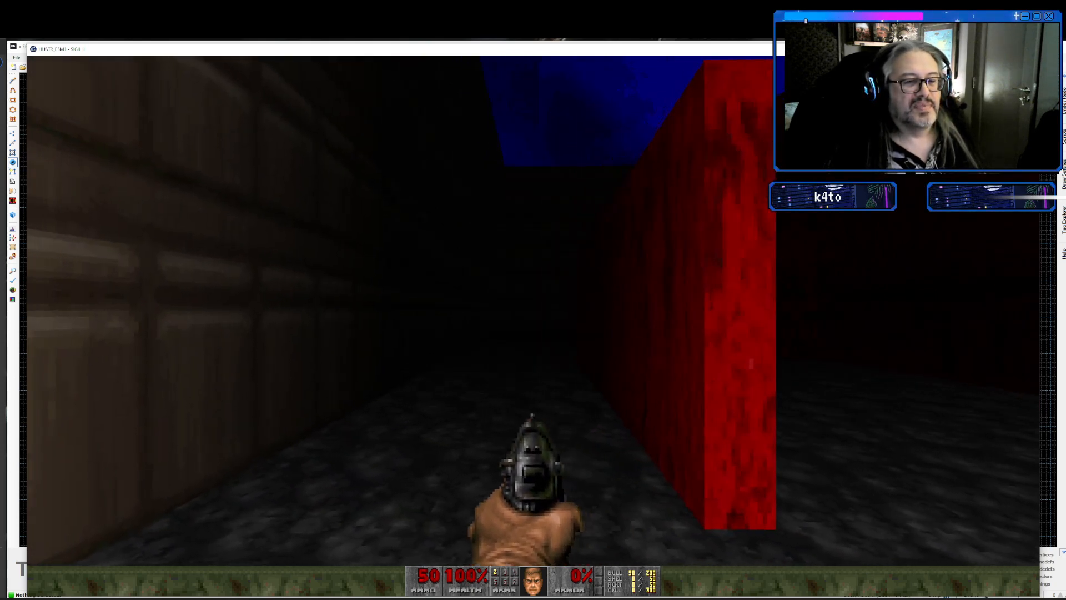
key(d)
key(w)
key(s)
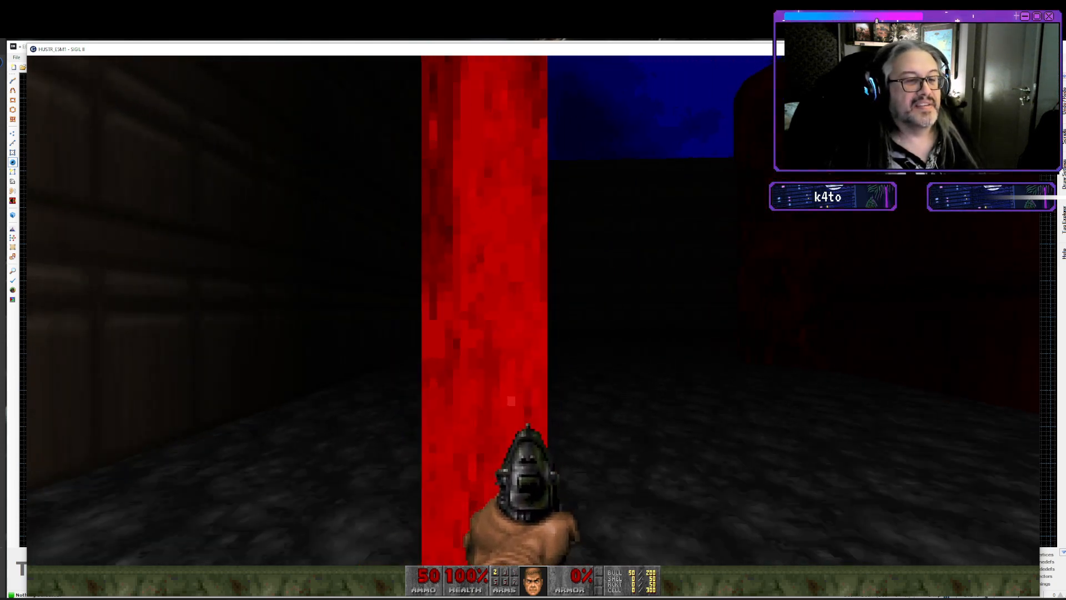
key(w)
key(s)
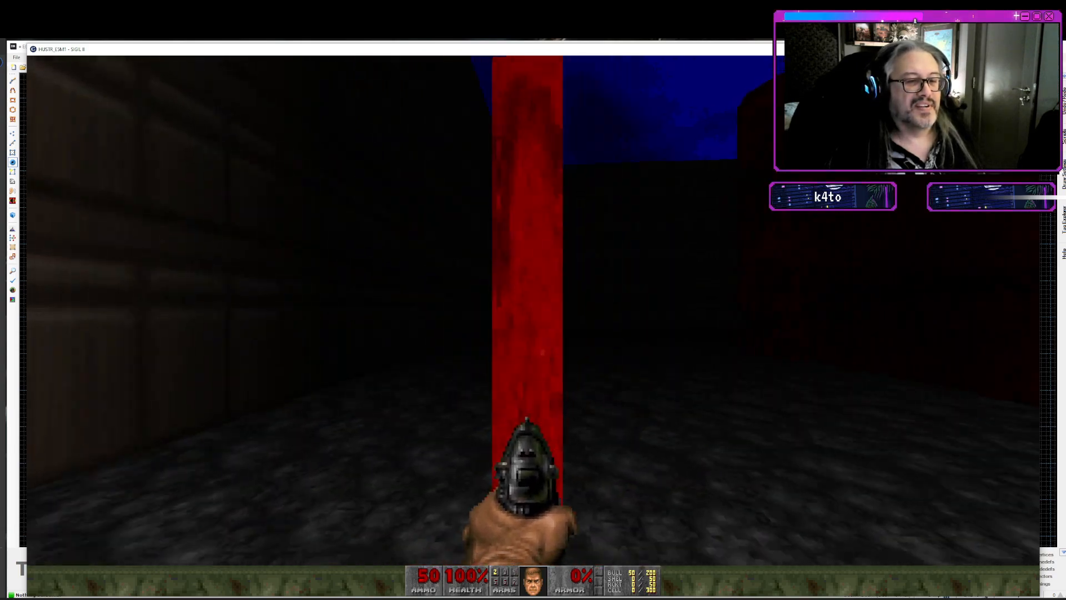
- Circle the outer ground and climb the rock ledges onto the blood pool to examine how the routes connect
key(w)
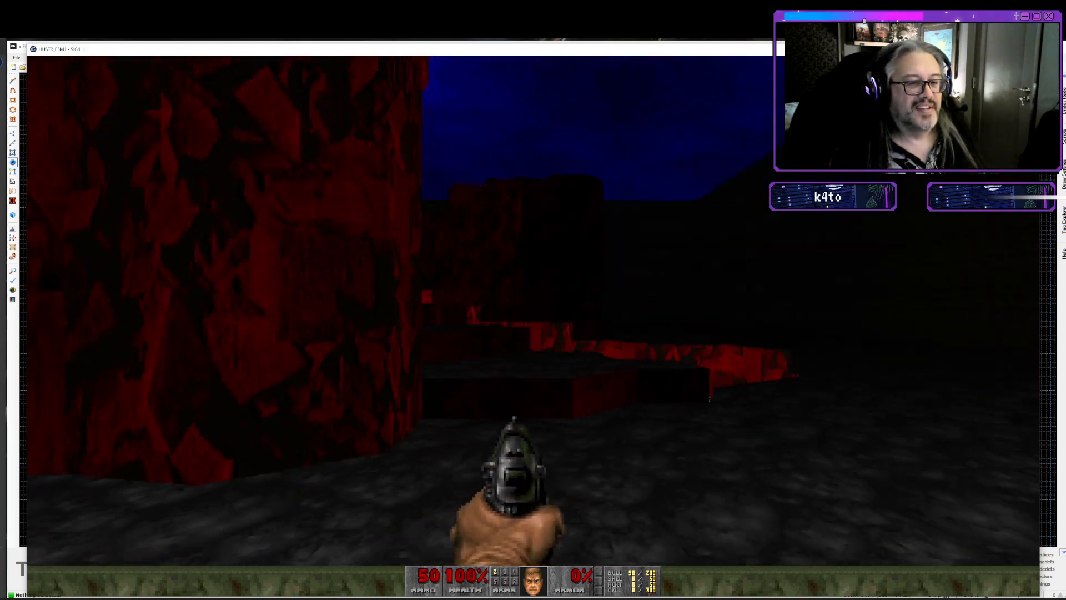
key(w)
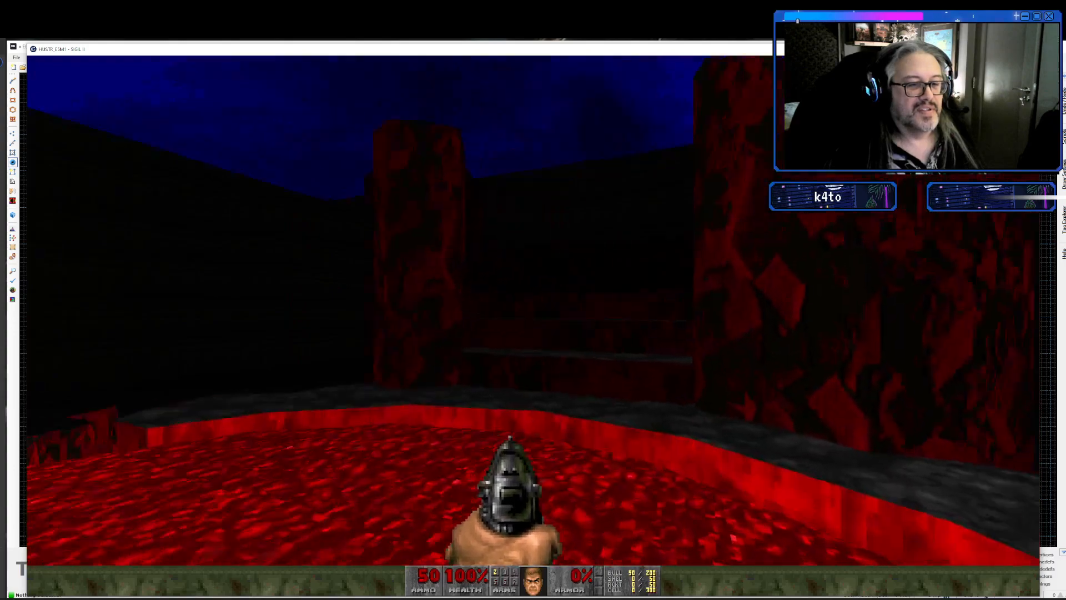
key(w)
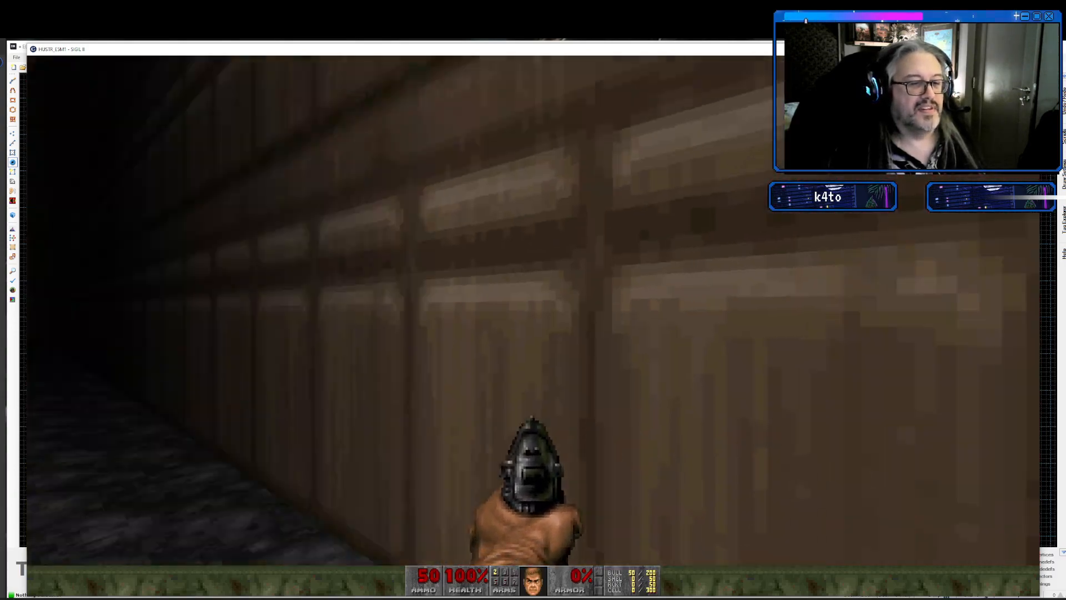
key(w)
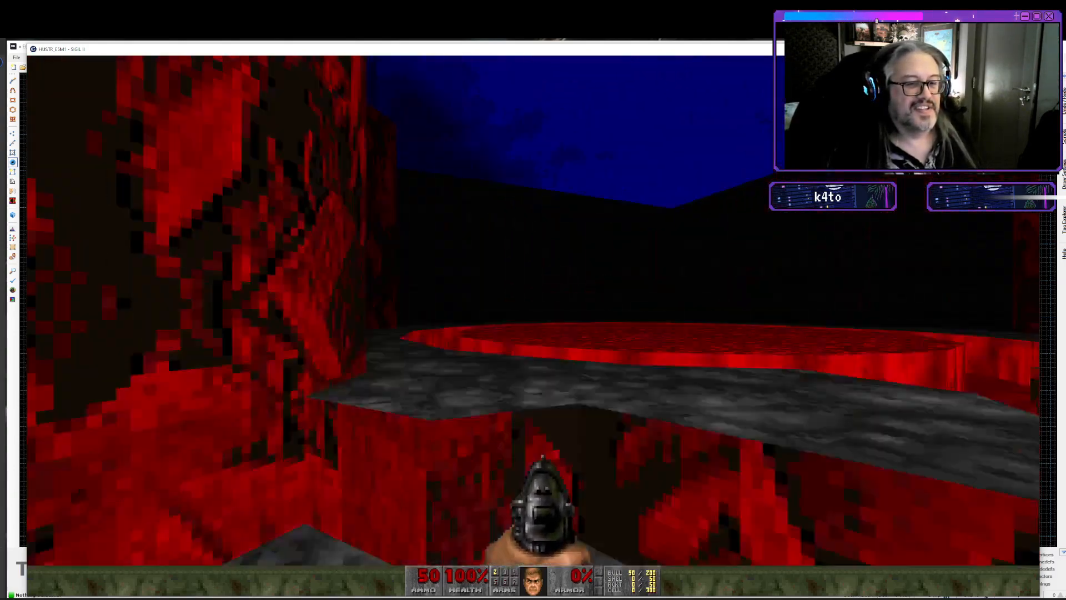
key(w)
key(w)
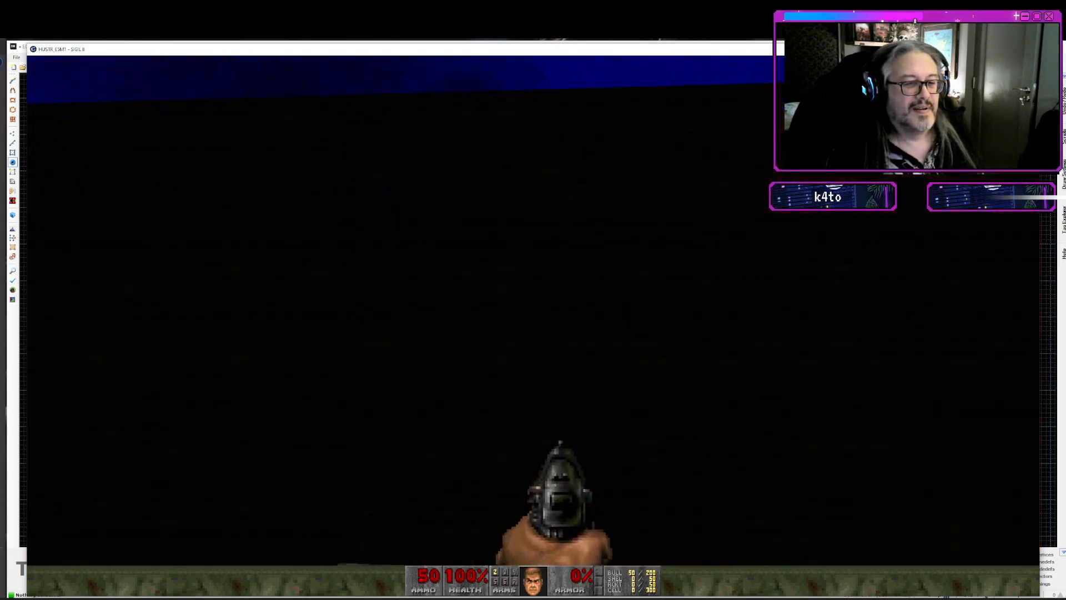
key(w)
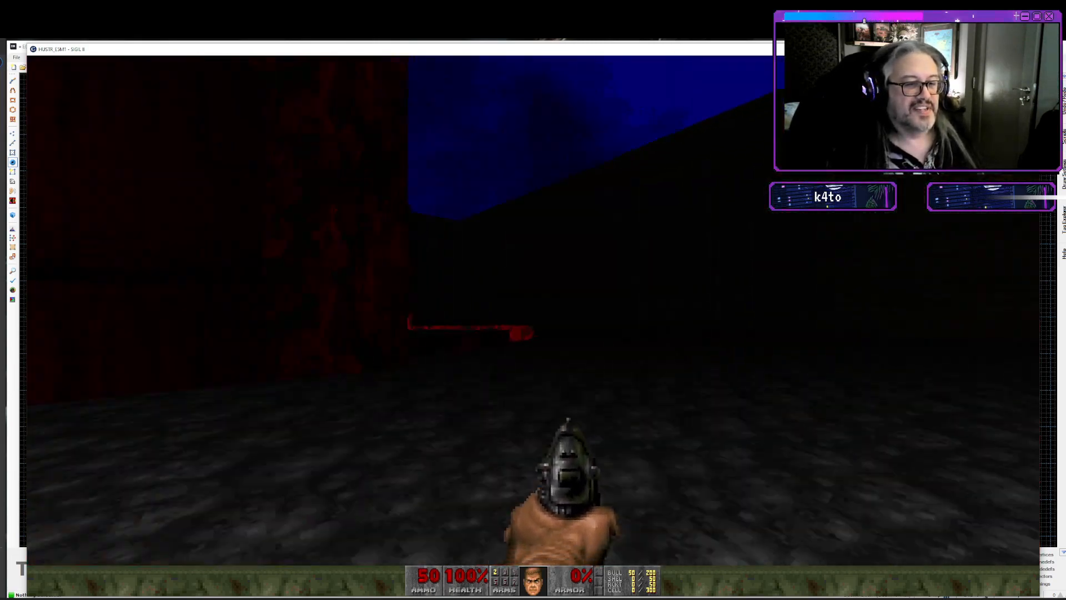
key(w)
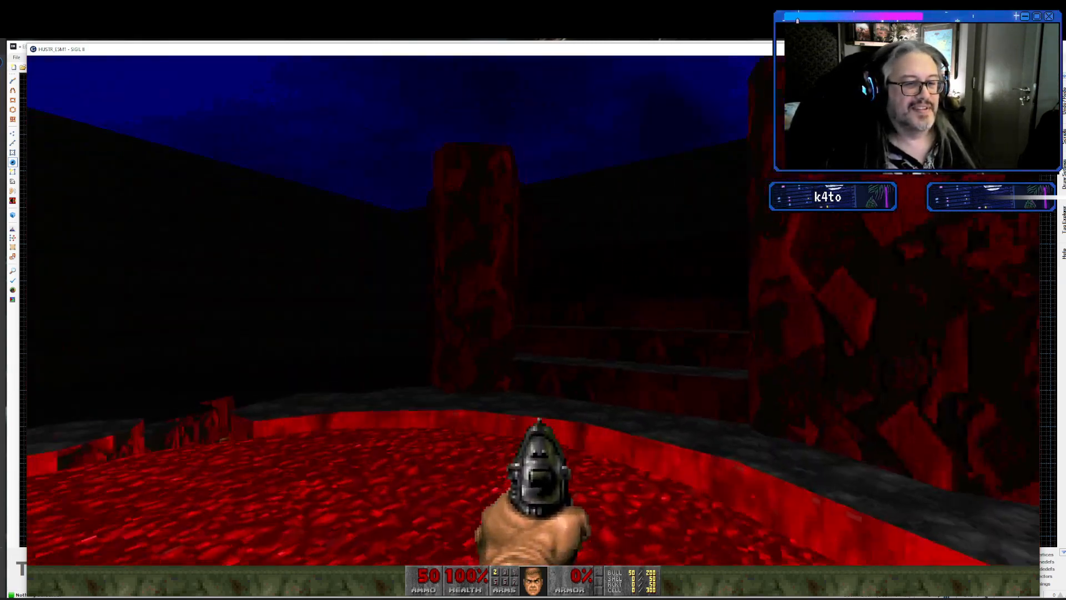
- Run past the freestanding red wall beside the brick boundary and return to the rock ledges below the pool
key(w)
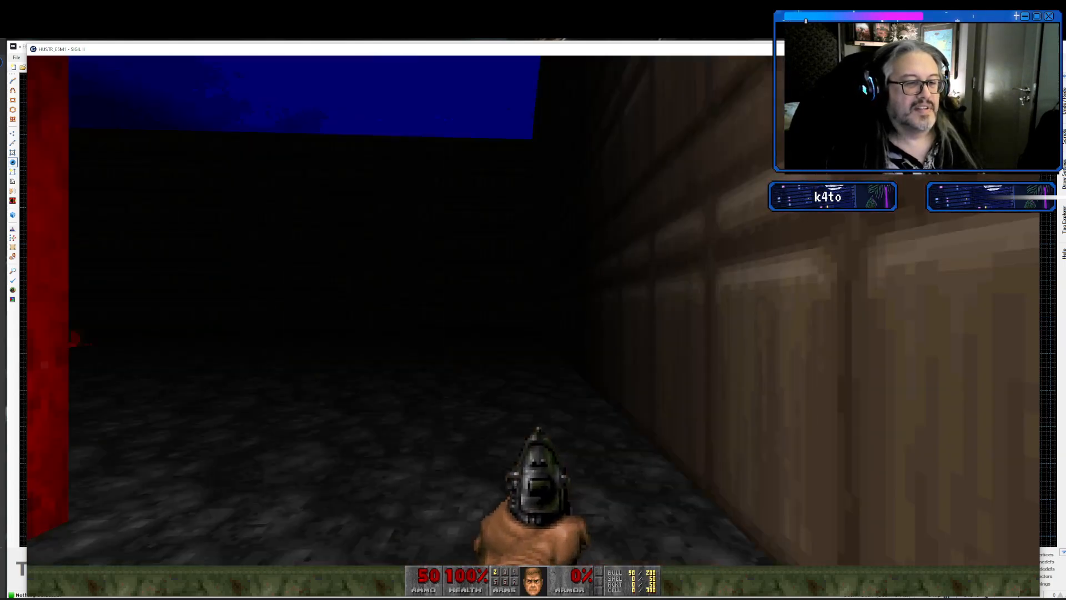
key(w)
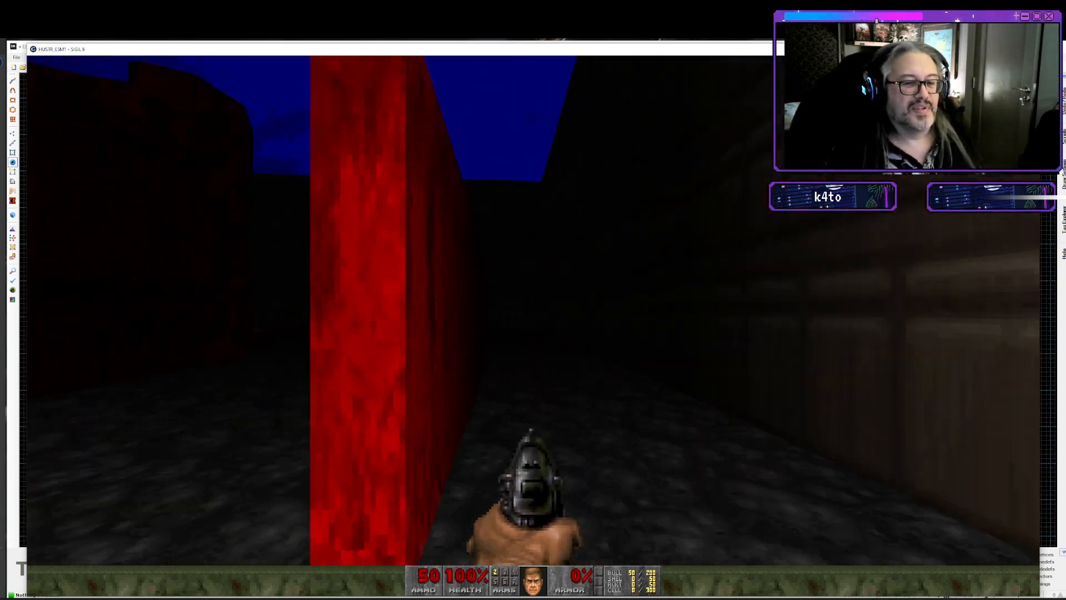
key(w)
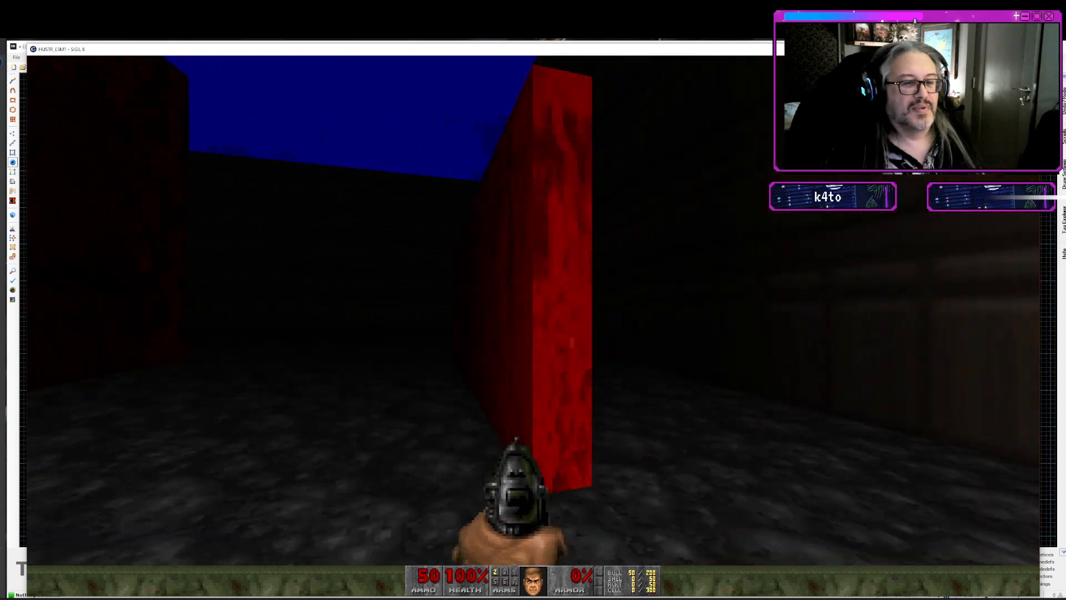
key(w)
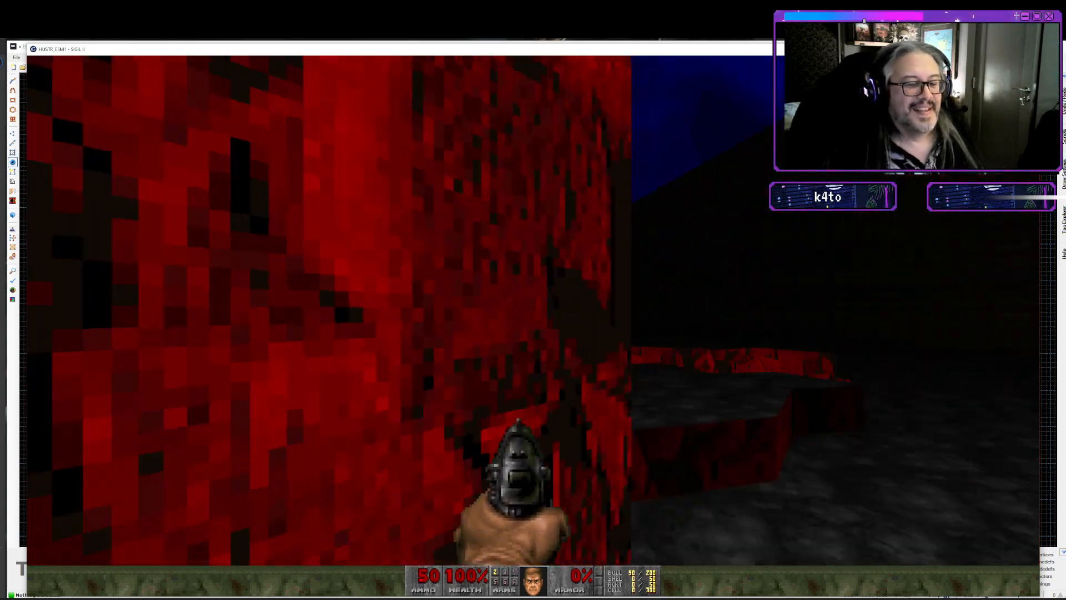
key(w)
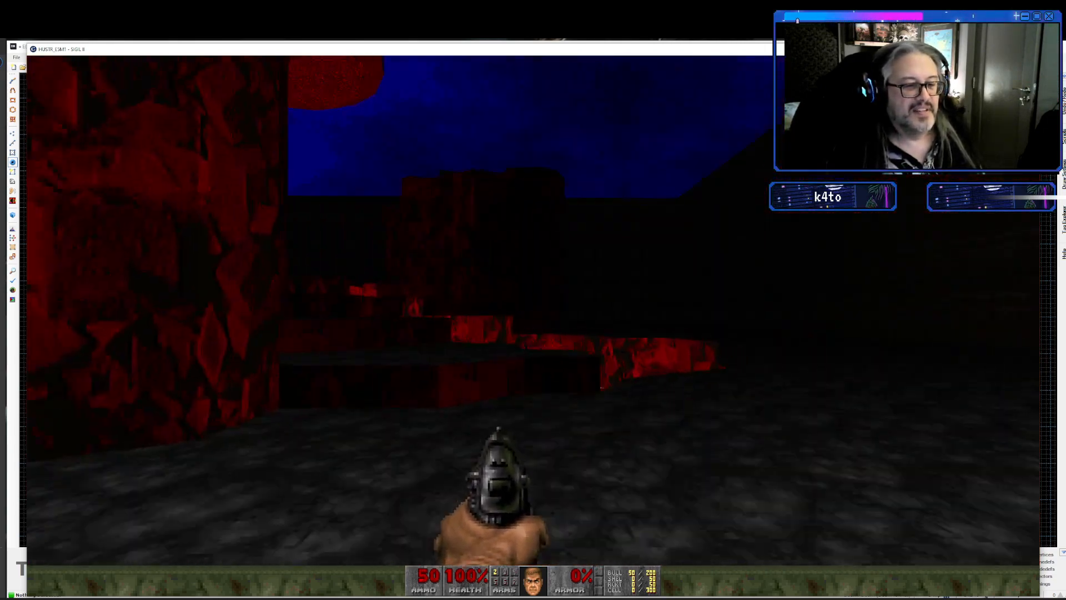
key(w)
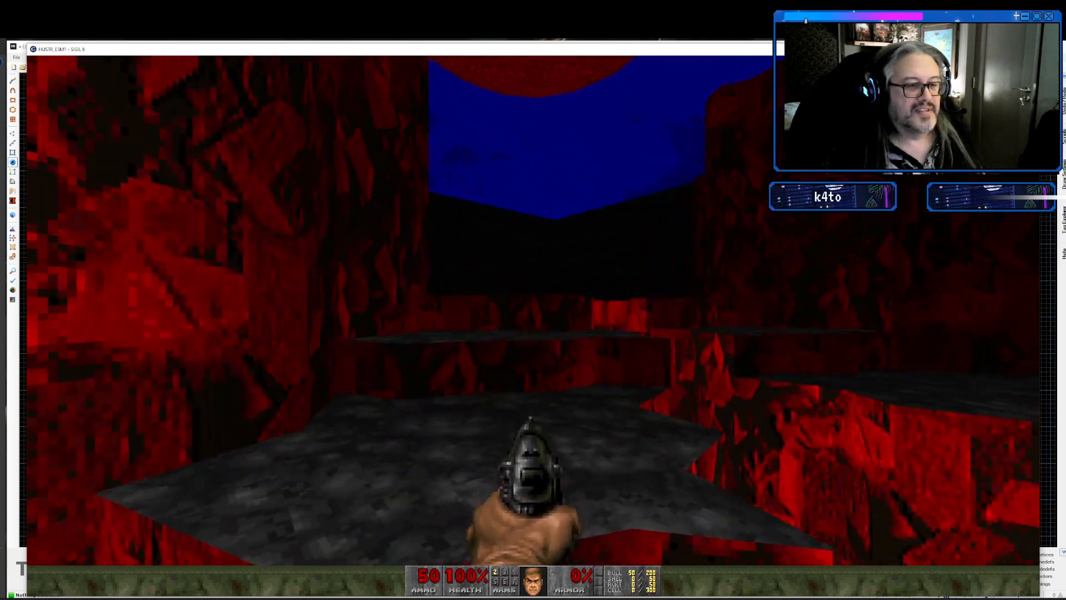
- Examine the outer ground between the stair walls and rock ledges, then climb the ledges back to the pool stairs
key(w)
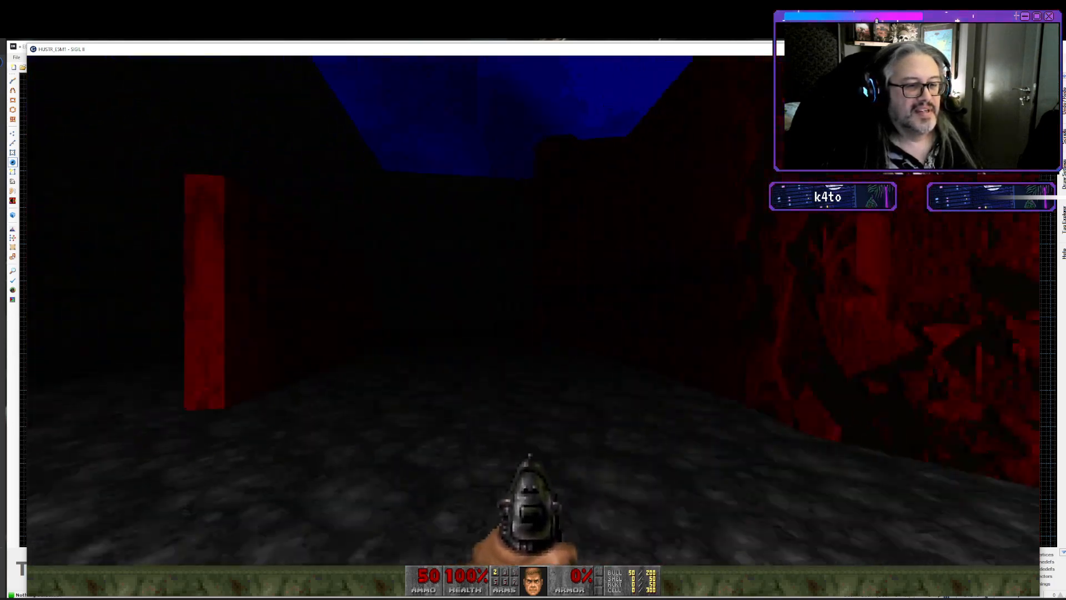
key(w)
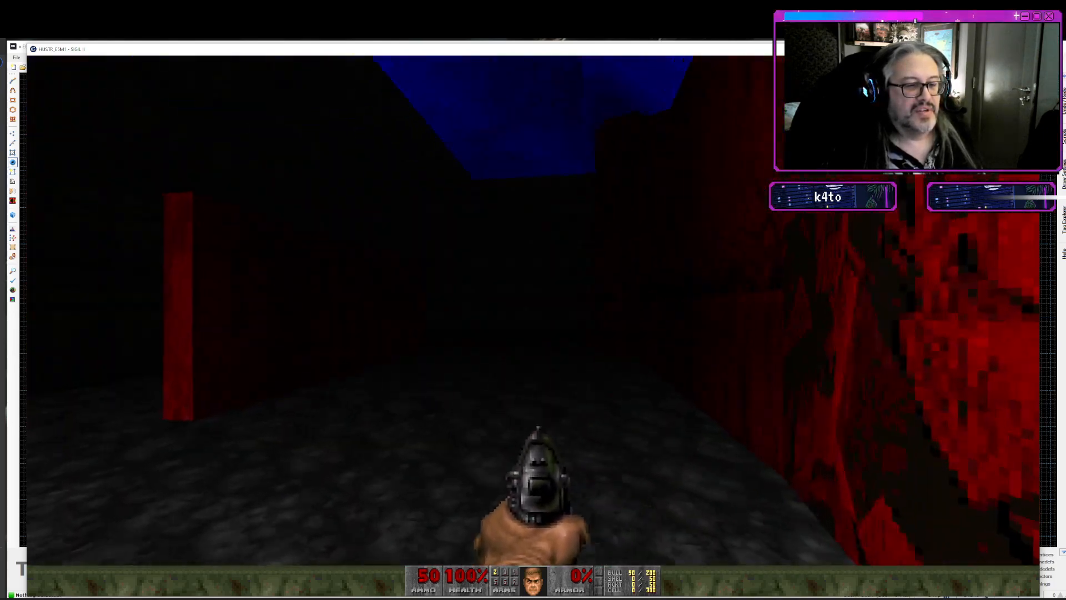
key(w)
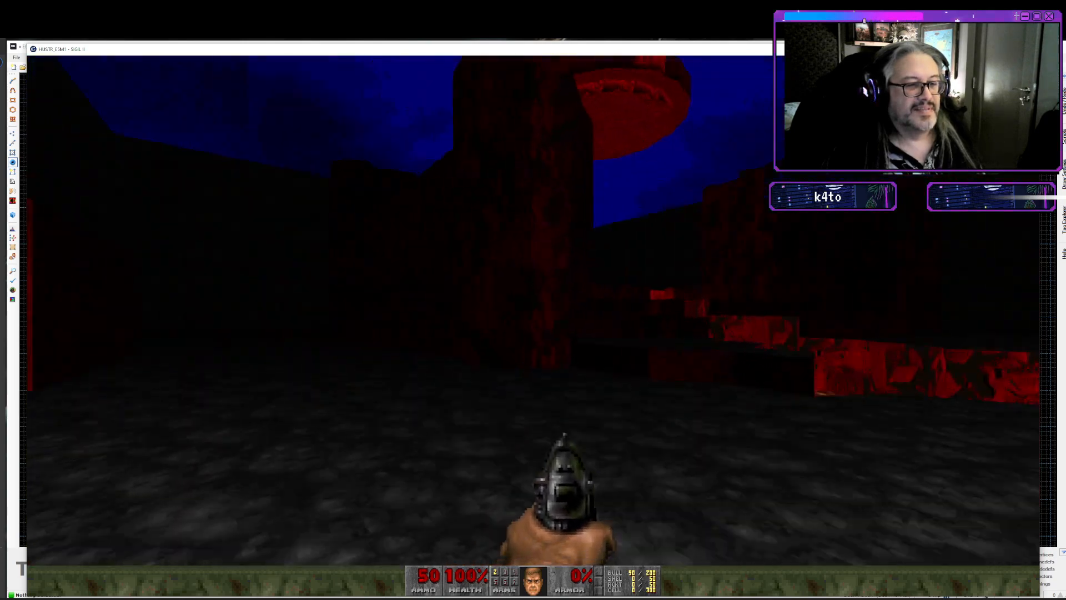
key(w)
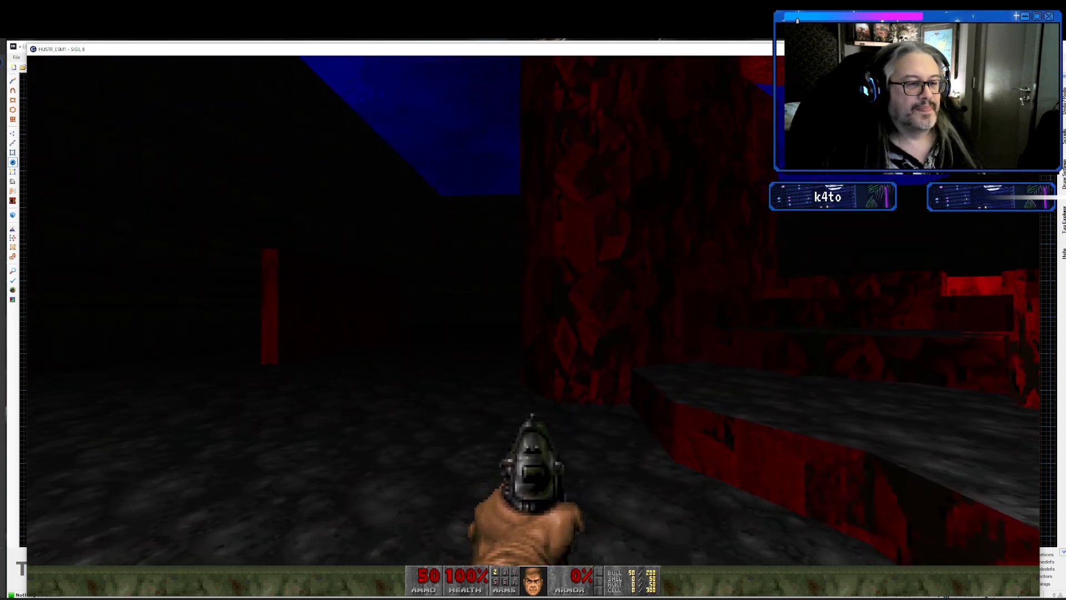
key(w)
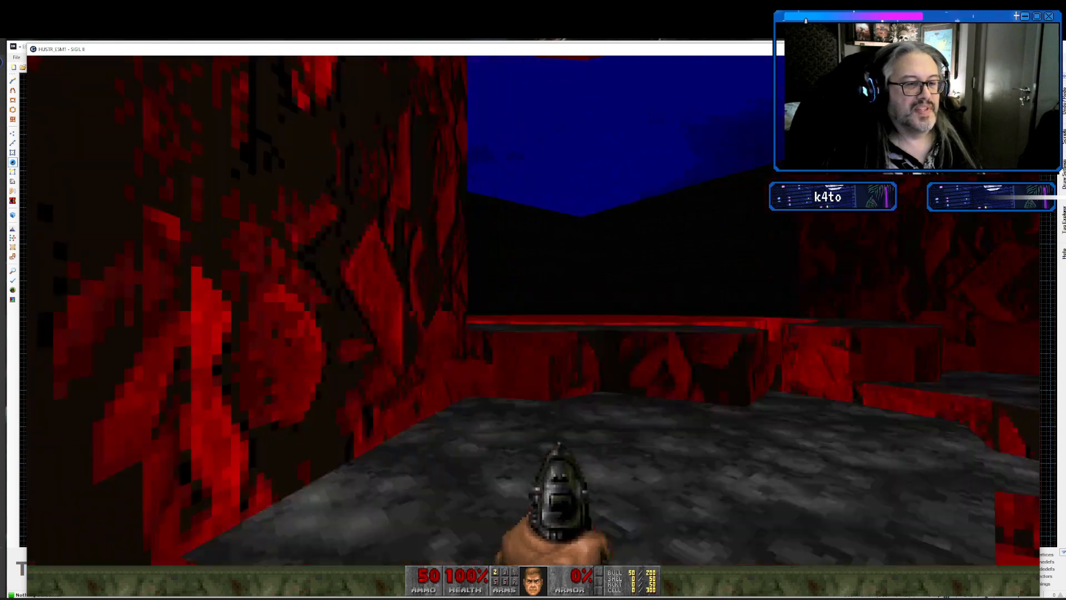
key(w)
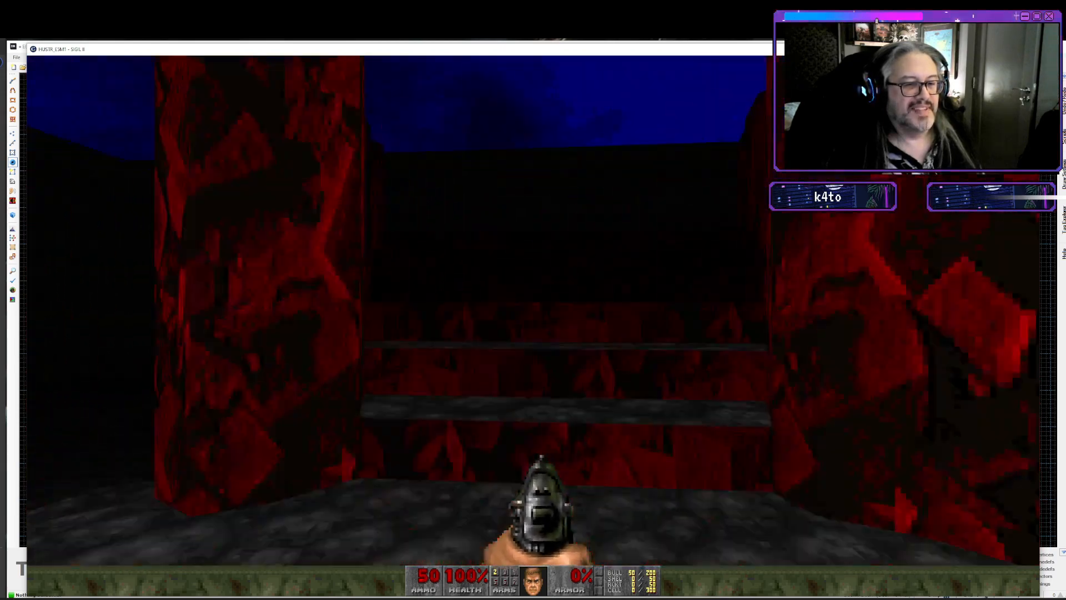
- Walk around the rear of the stairs to the lava channel and examine its rocky banks
key(w)
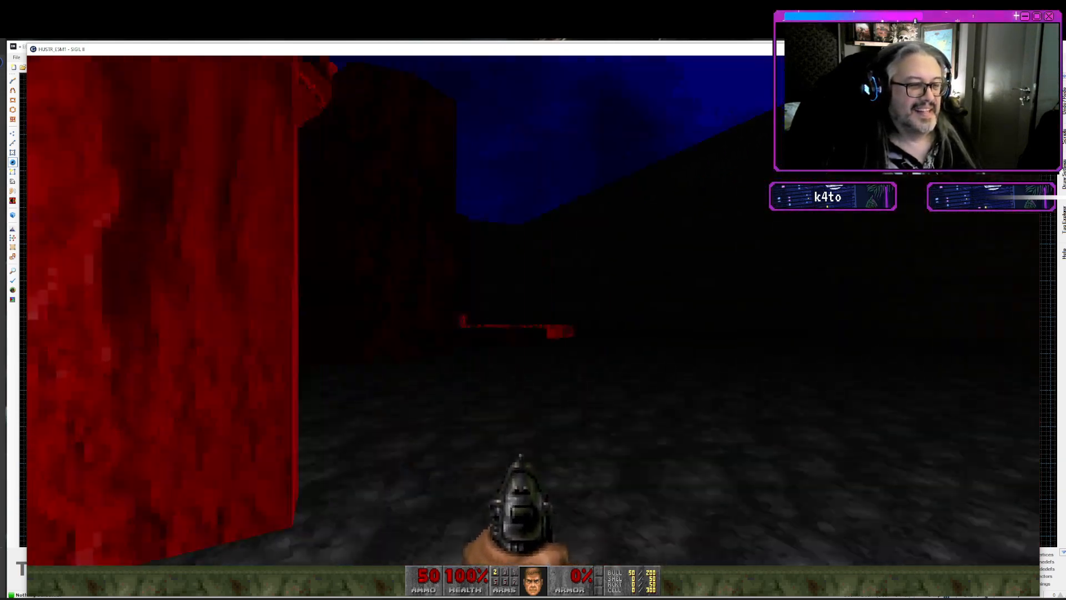
key(w)
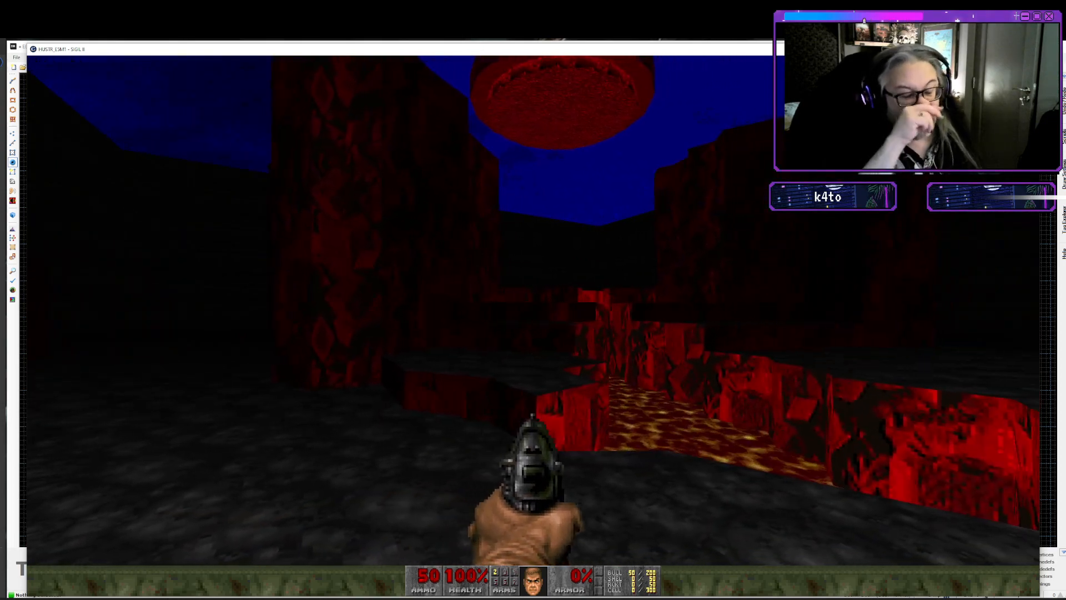
key(w)
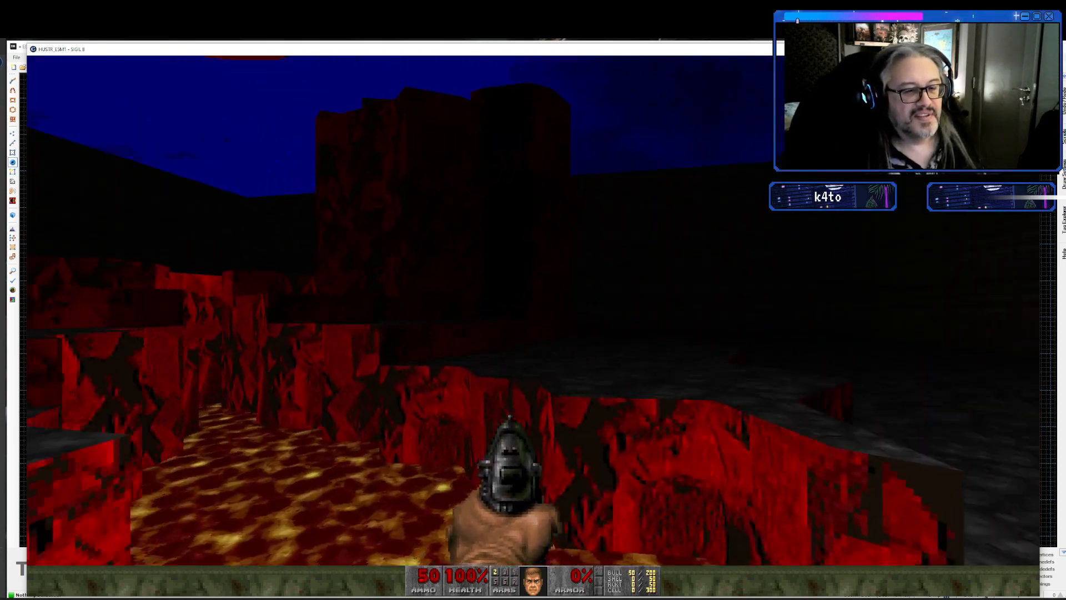
- Follow the lava channel's bank across the outer ground and climb the rock ledges back to the blood pool
key(d)
key(w)
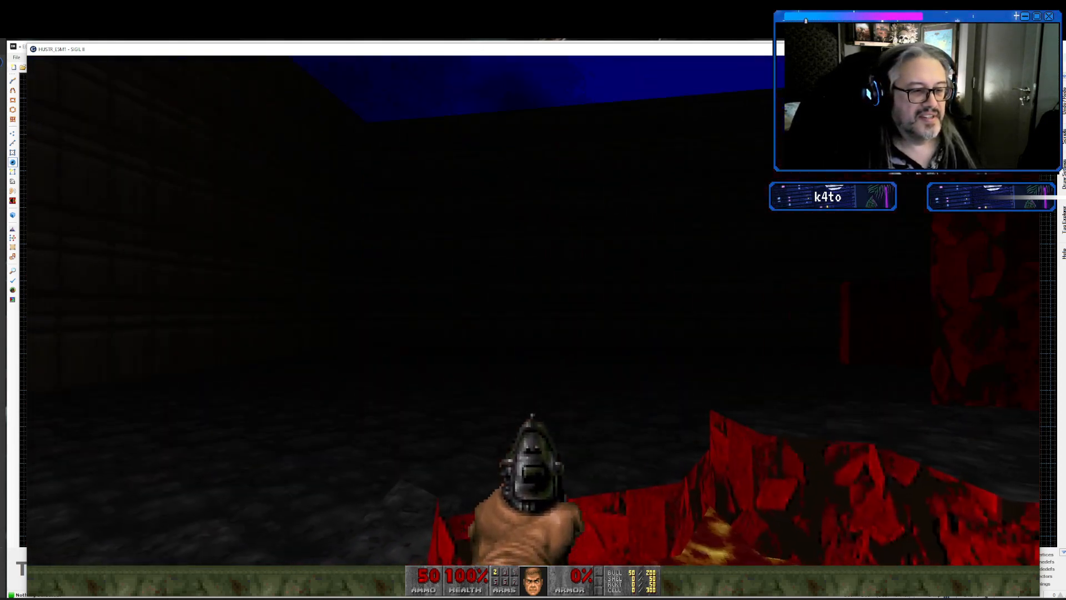
key(w)
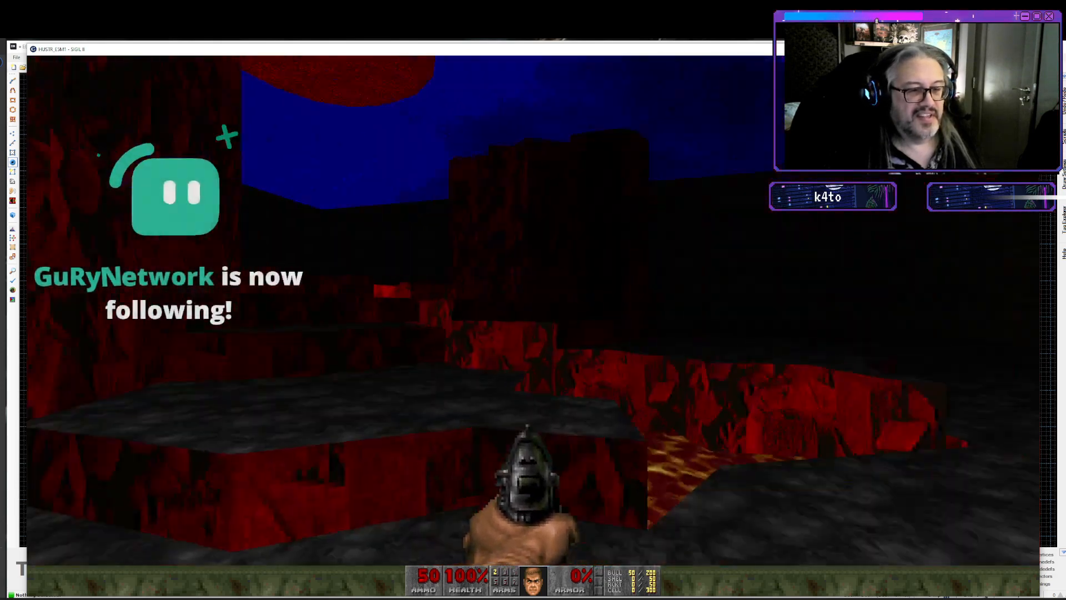
key(w)
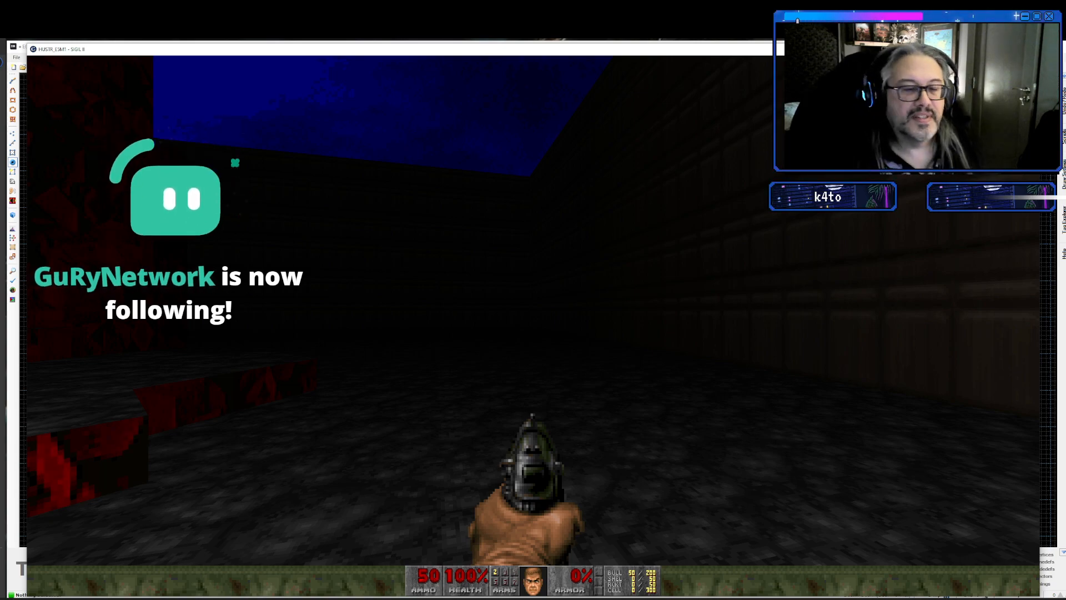
key(w)
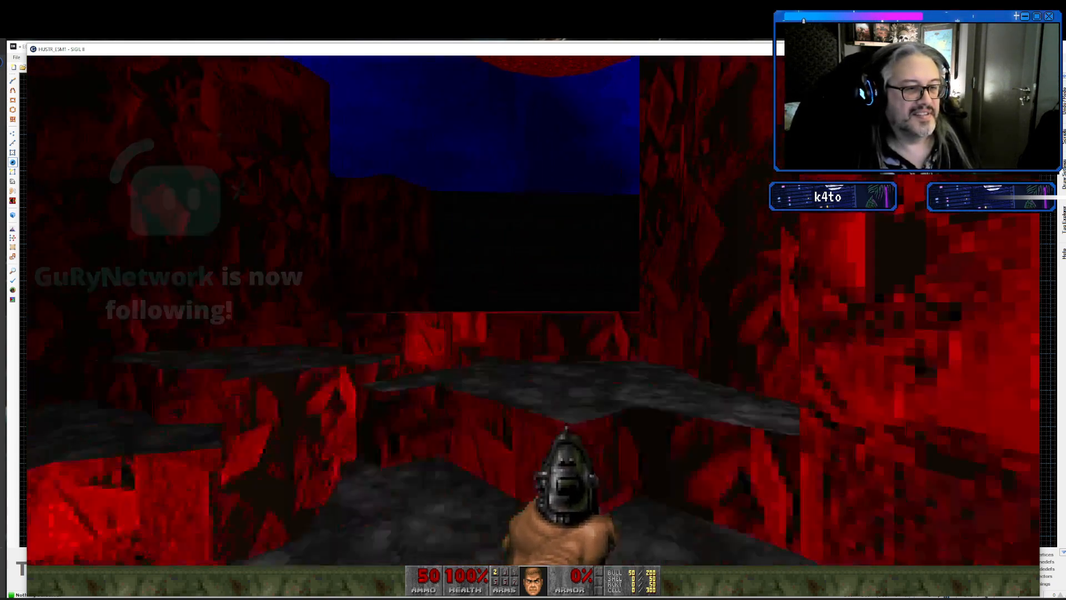
key(w)
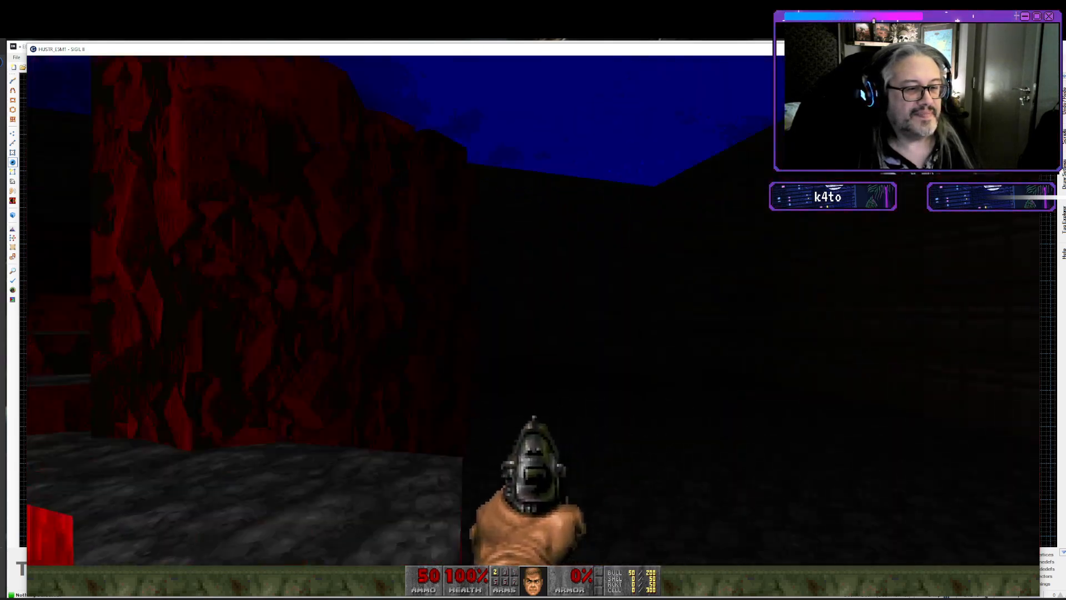
key(w)
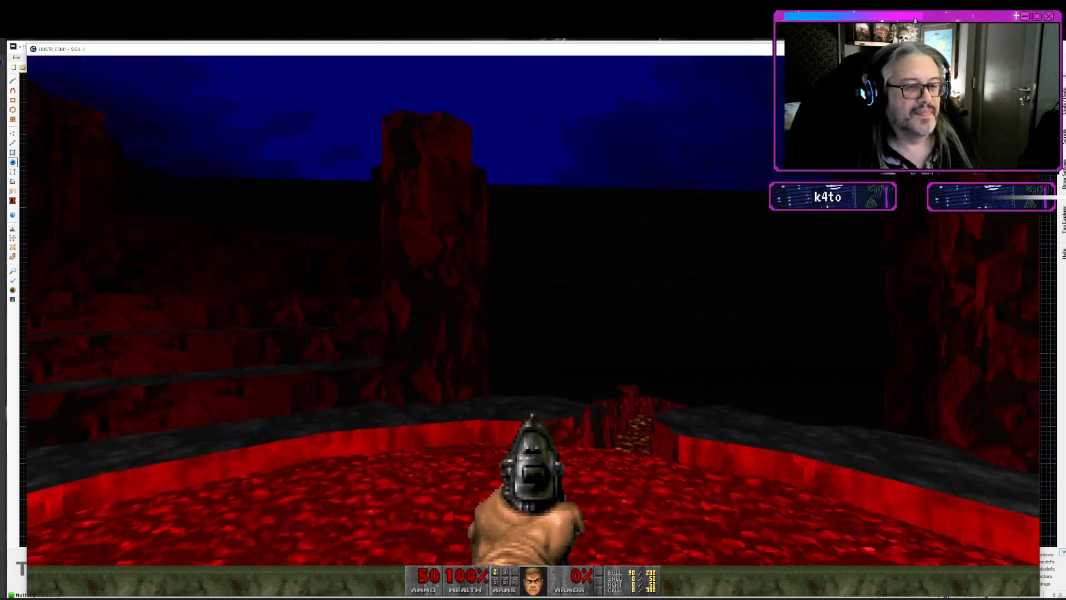
- Move around the blood pool's edge to examine the lava channel's opening and the stair walls beside it
key(s)
key(w)
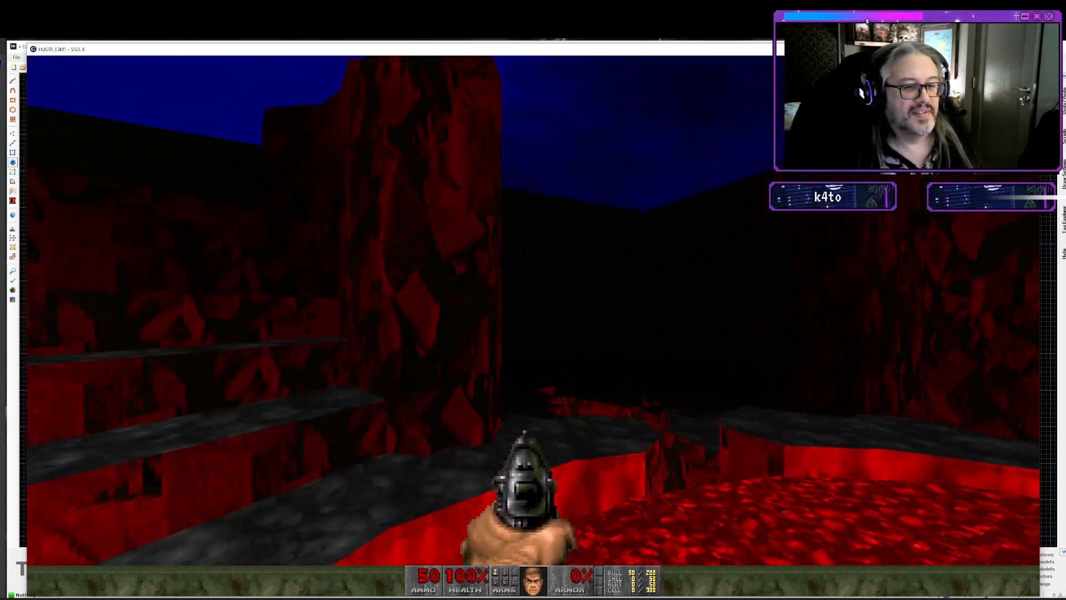
key(s)
key(d)
key(d)
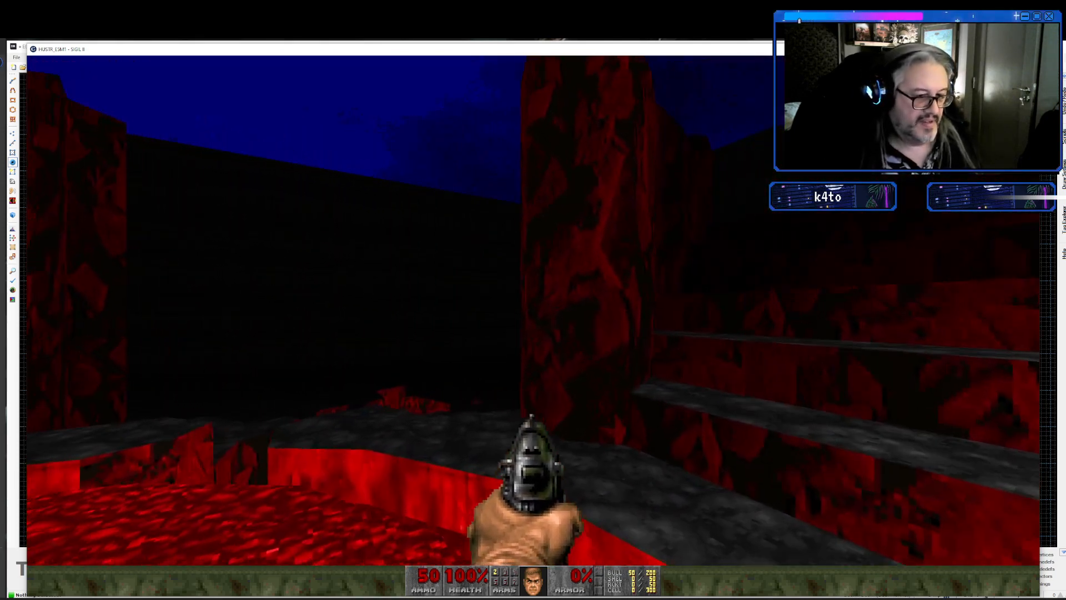
key(d)
key(a)
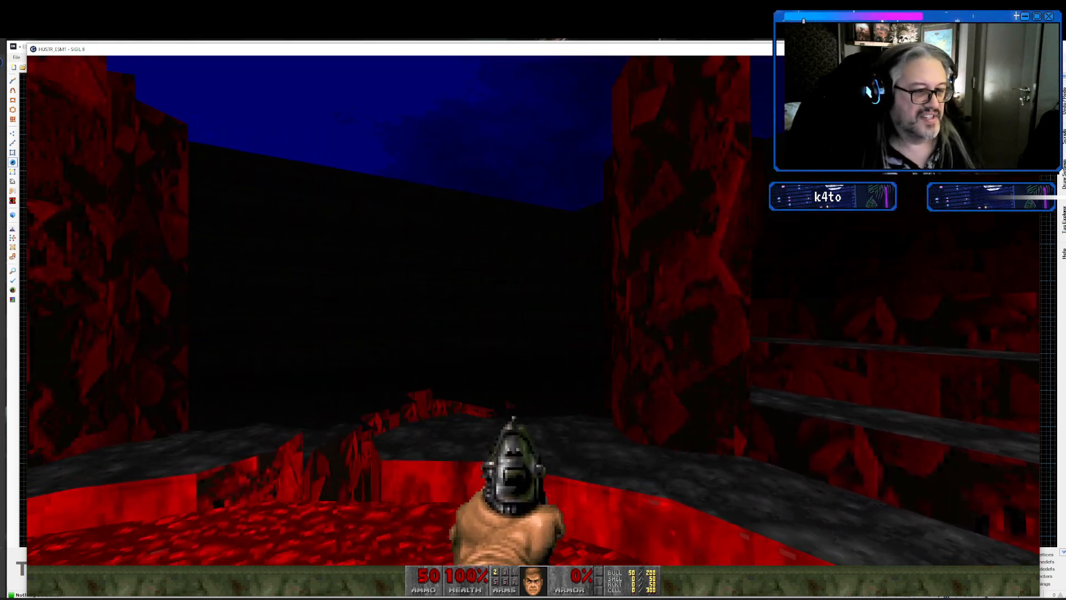
key(d)
key(w)
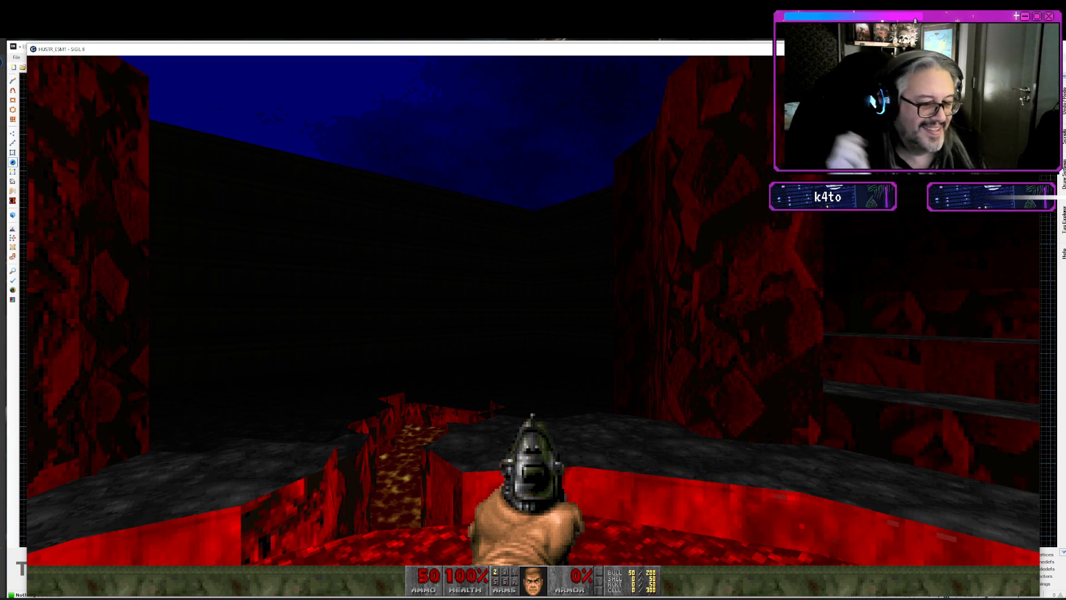
- Walk from the pool along the stair wall beside the lava channel and back away to recheck the passage
key(w)
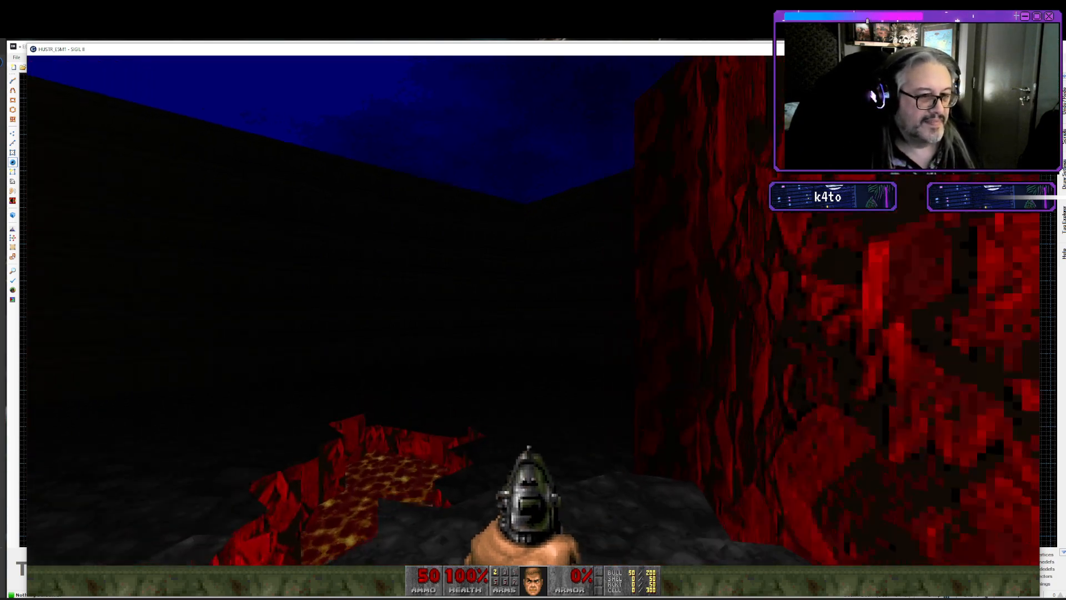
key(s)
key(w)
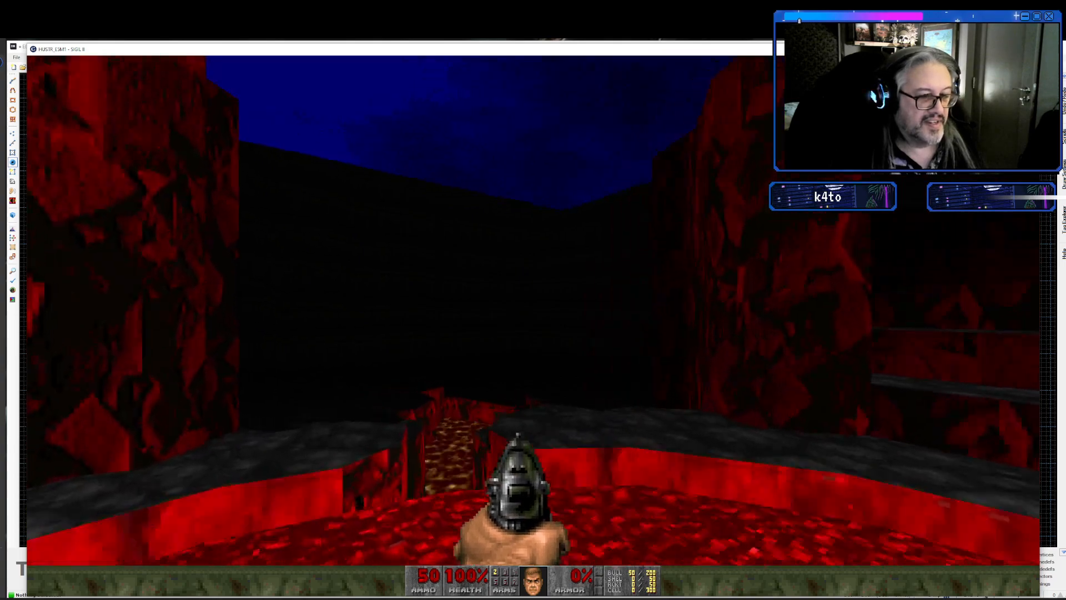
key(d)
key(s)
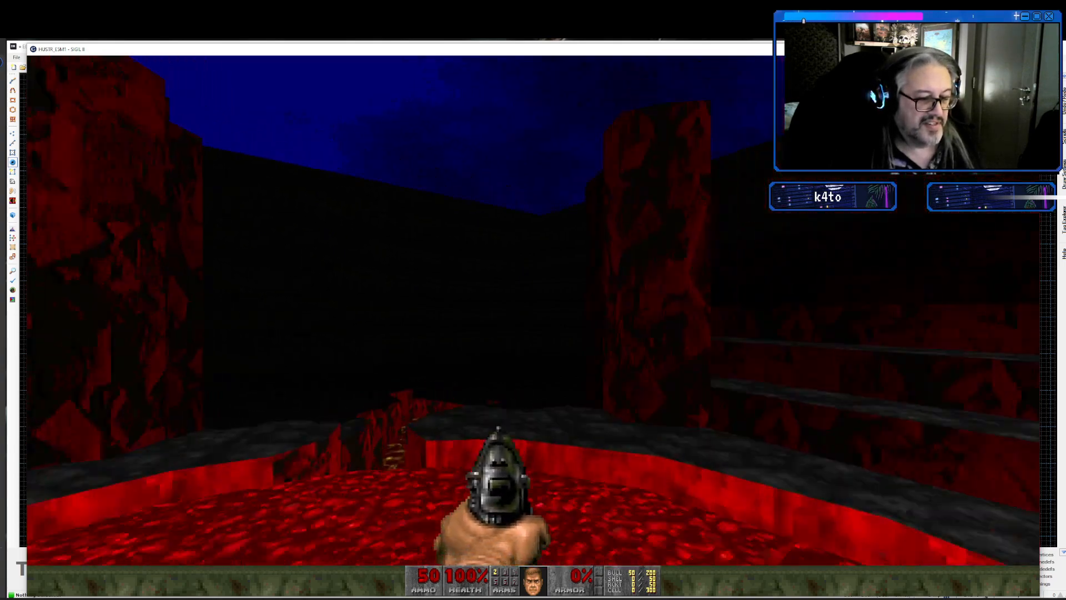
- Run out past the lava channel to the outer ground and return over the low ledges to the pool
key(a)
key(d)
key(w)
key(w)
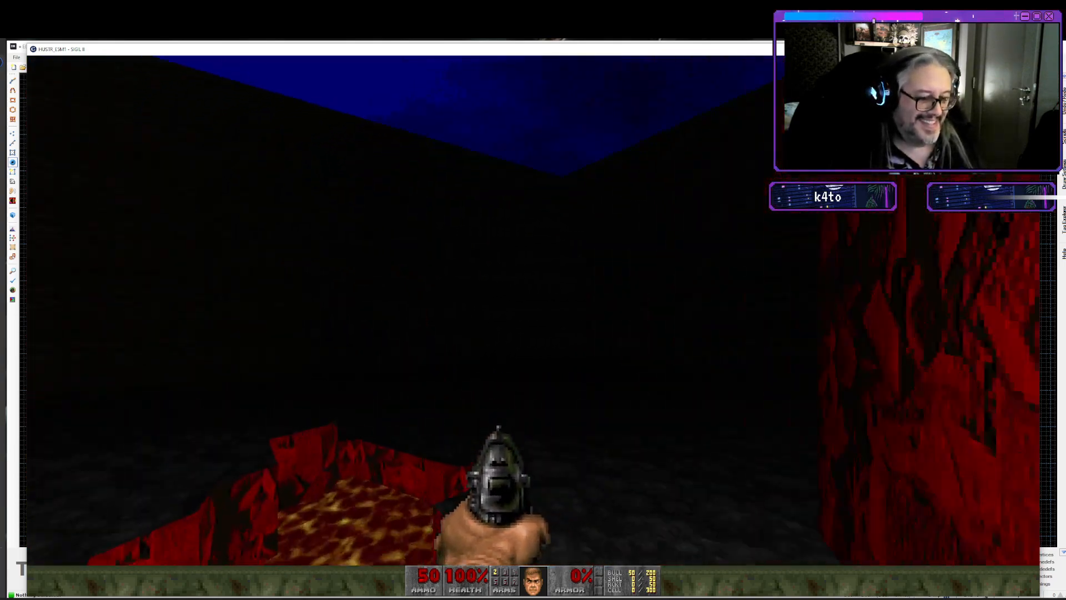
key(a)
key(d)
key(w)
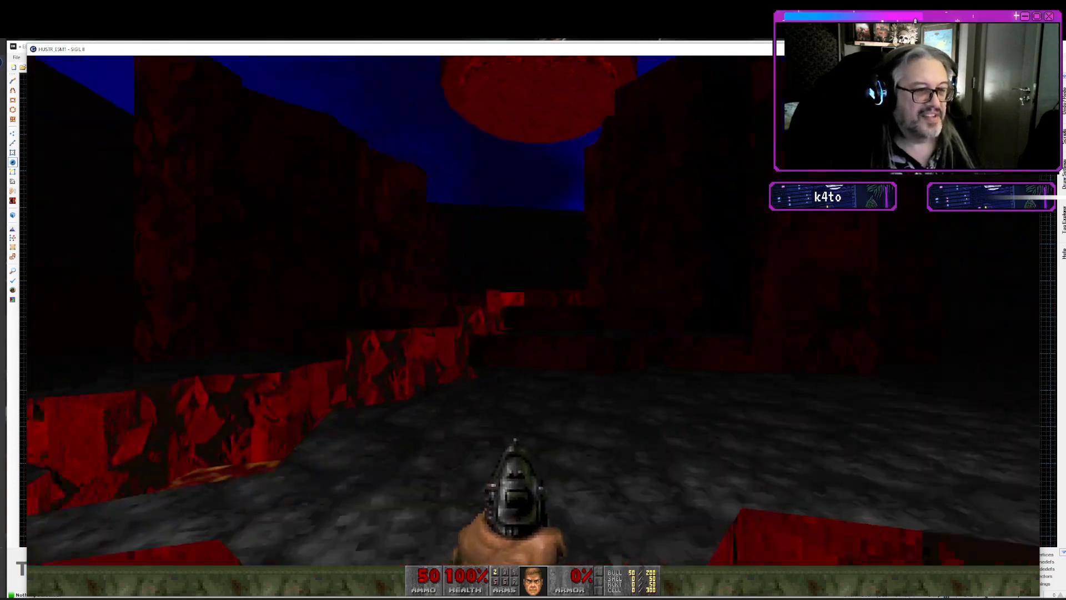
key(w)
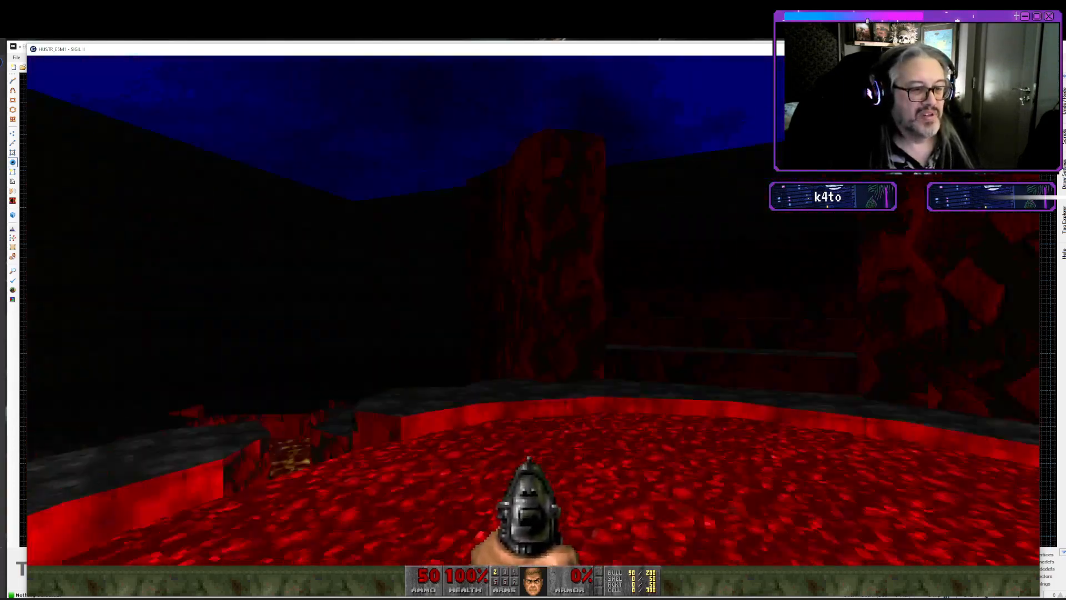
- Leave the pool beside the lava channel, survey the floating disc from the far outer ground, and return to the pool
key(s)
key(w)
key(d)
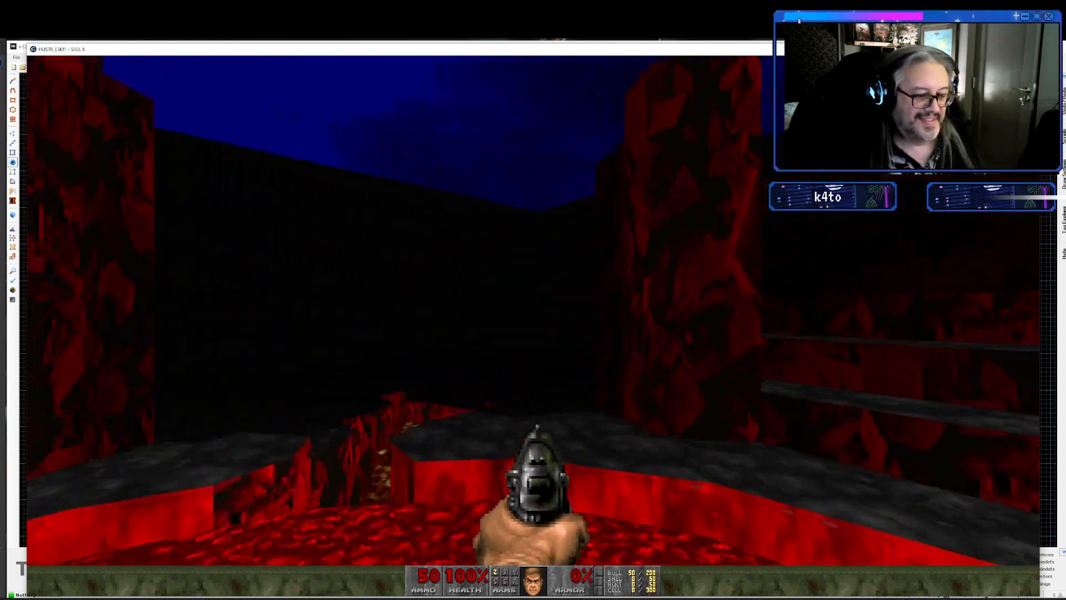
key(s)
key(w)
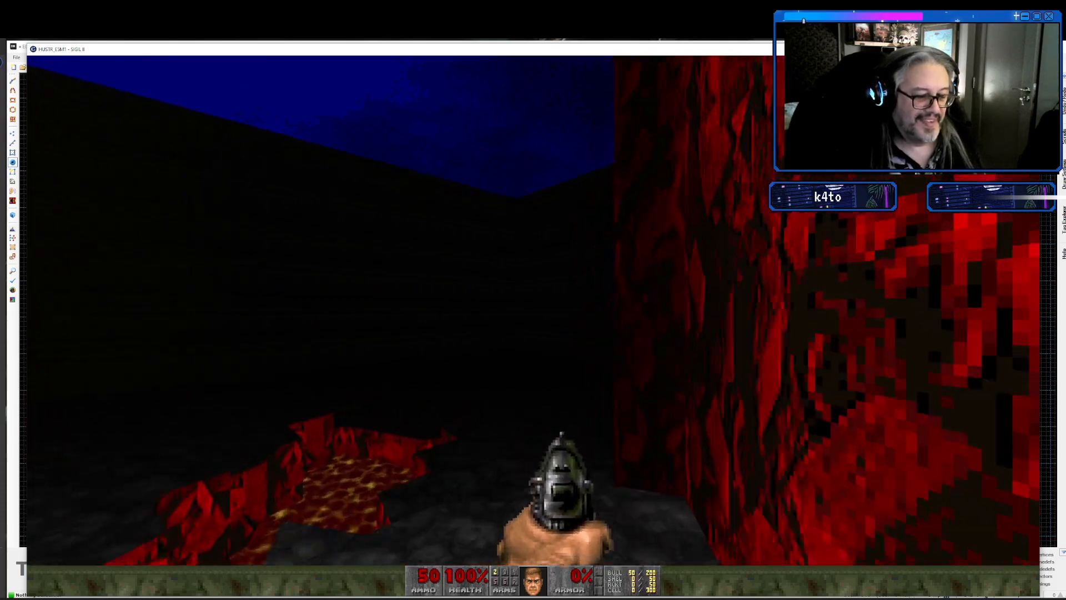
key(s)
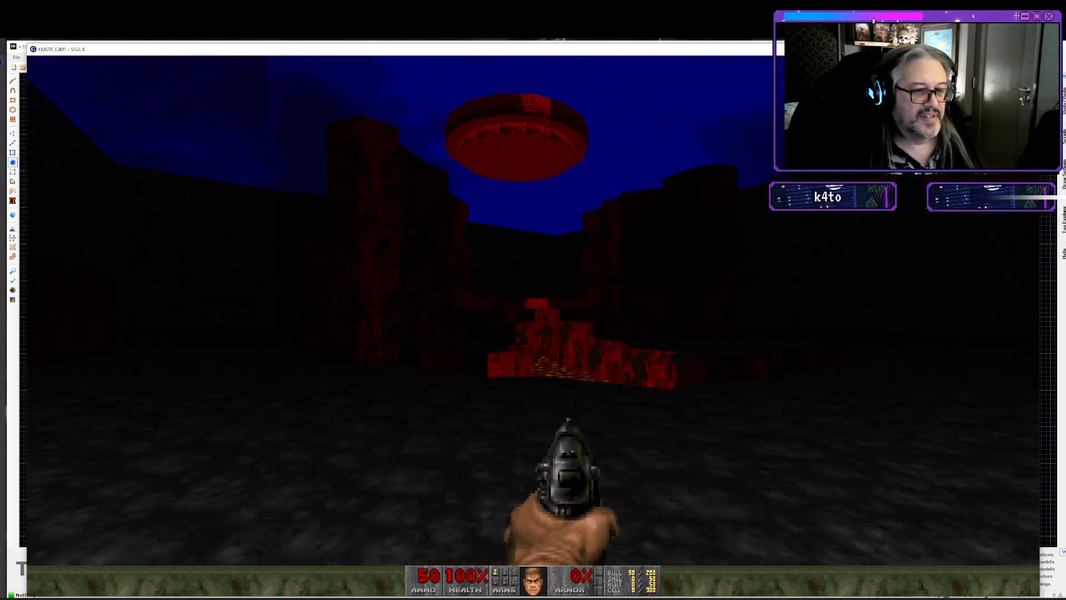
key(w)
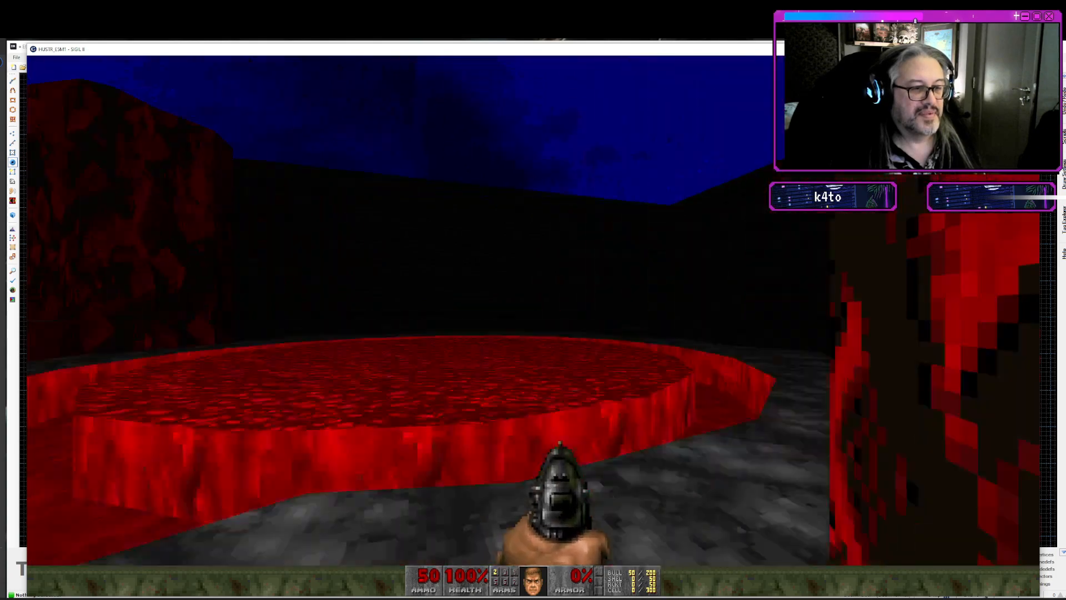
key(w)
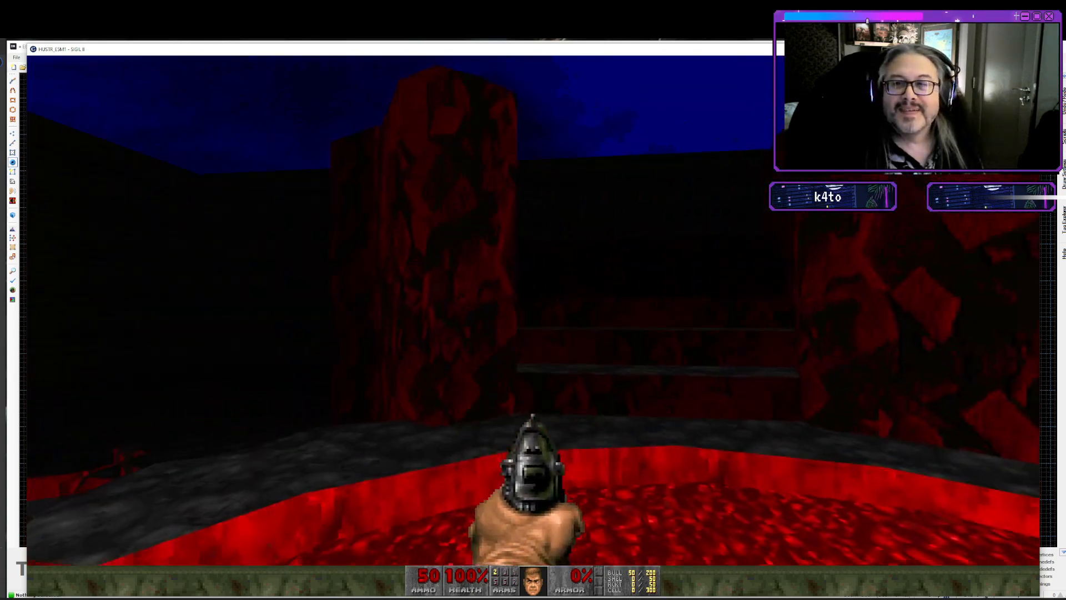
- Circle the outer ground past the stair walls and examine the lava channel from its open outer end
key(s)
key(w)
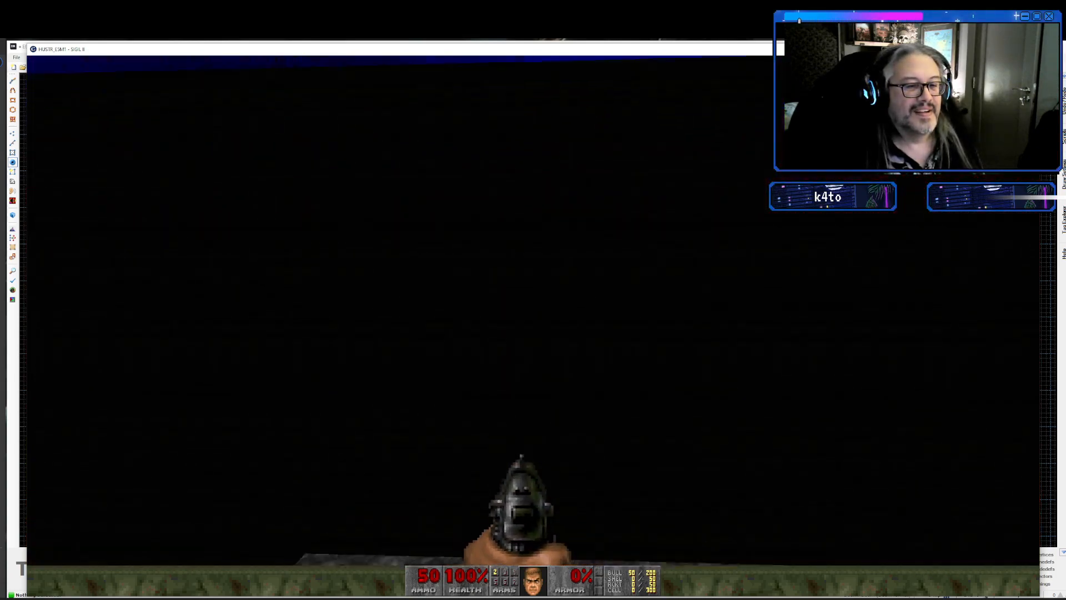
key(w)
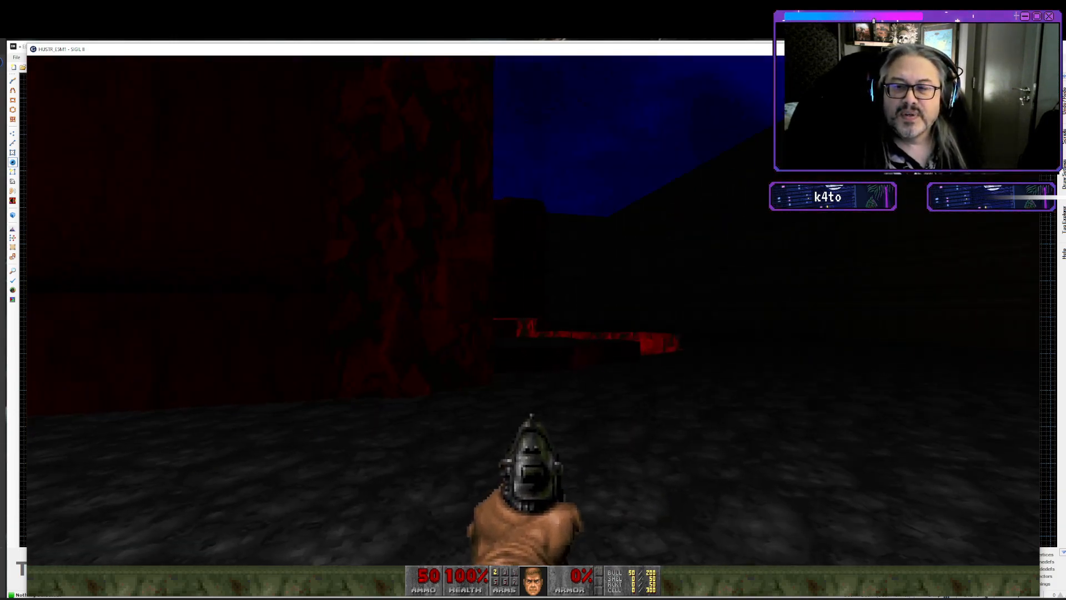
key(w)
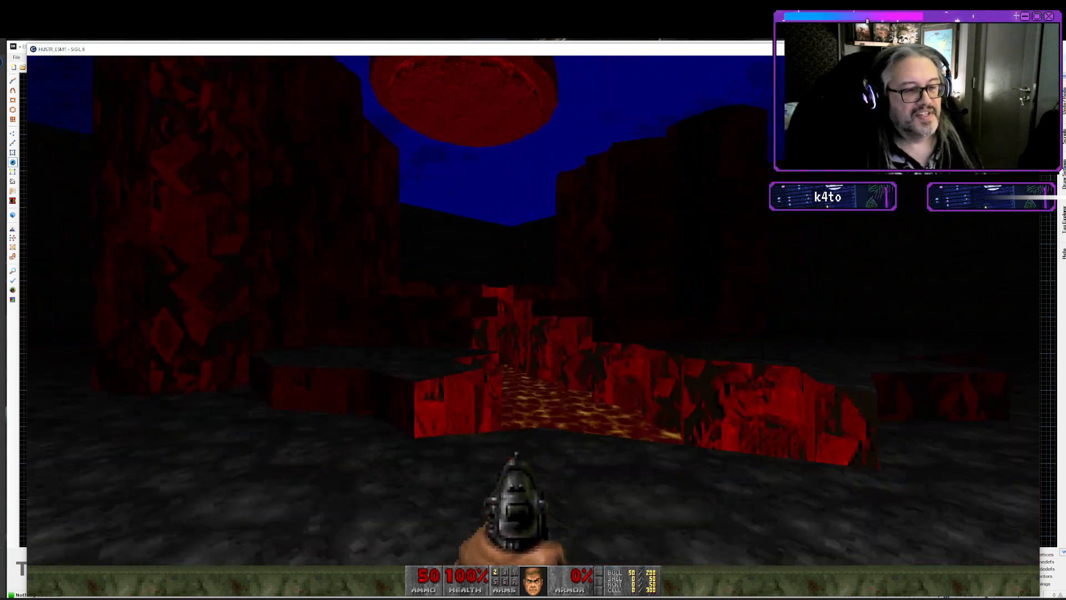
key(w)
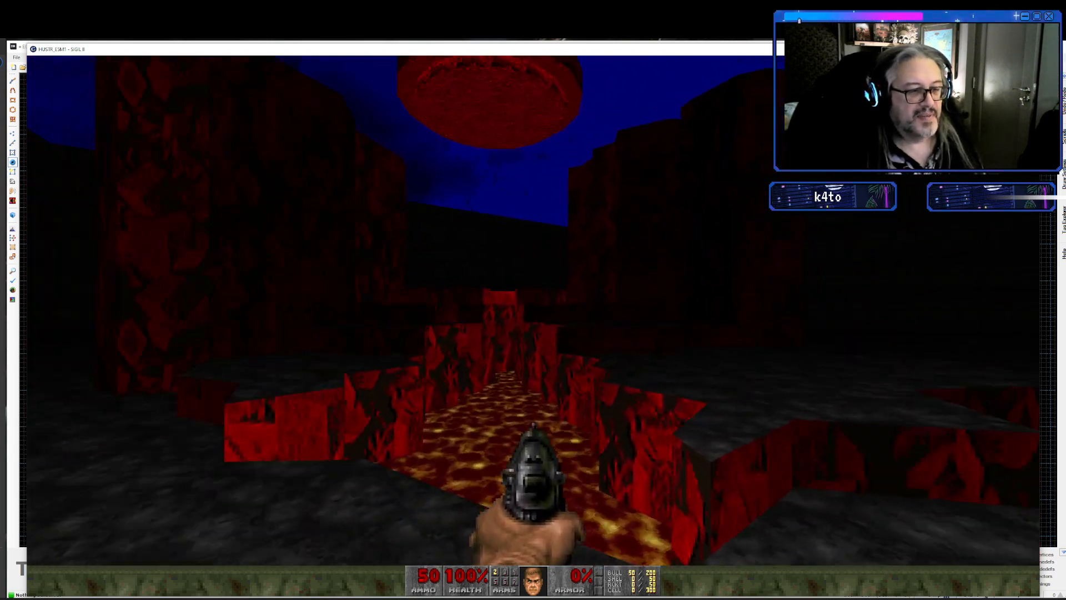
key(w)
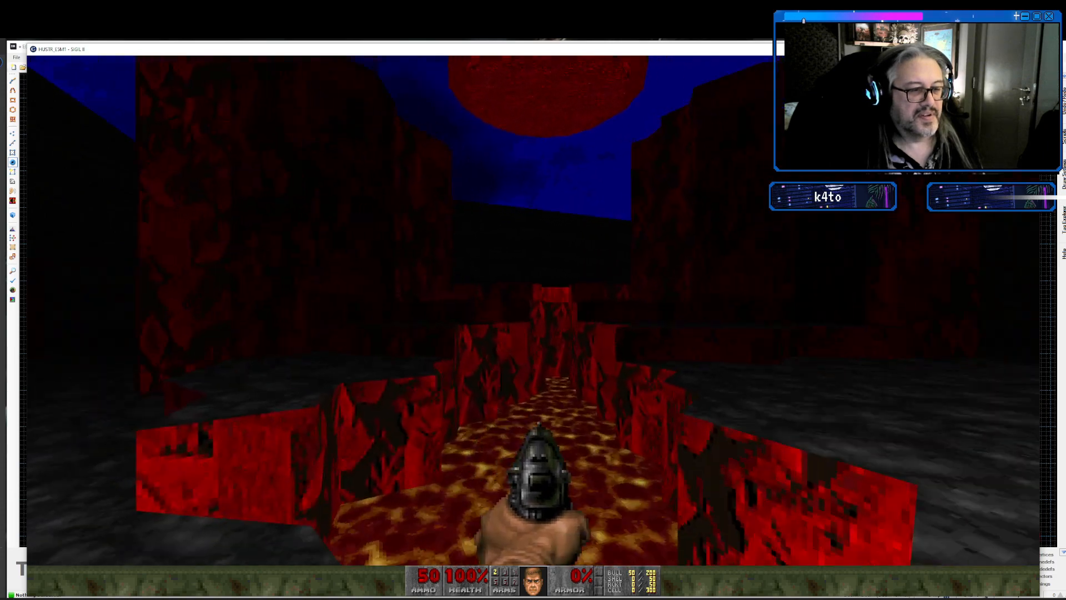
- Back away from the lava channel and approach the stepped ledges next to it to test the way up
key(s)
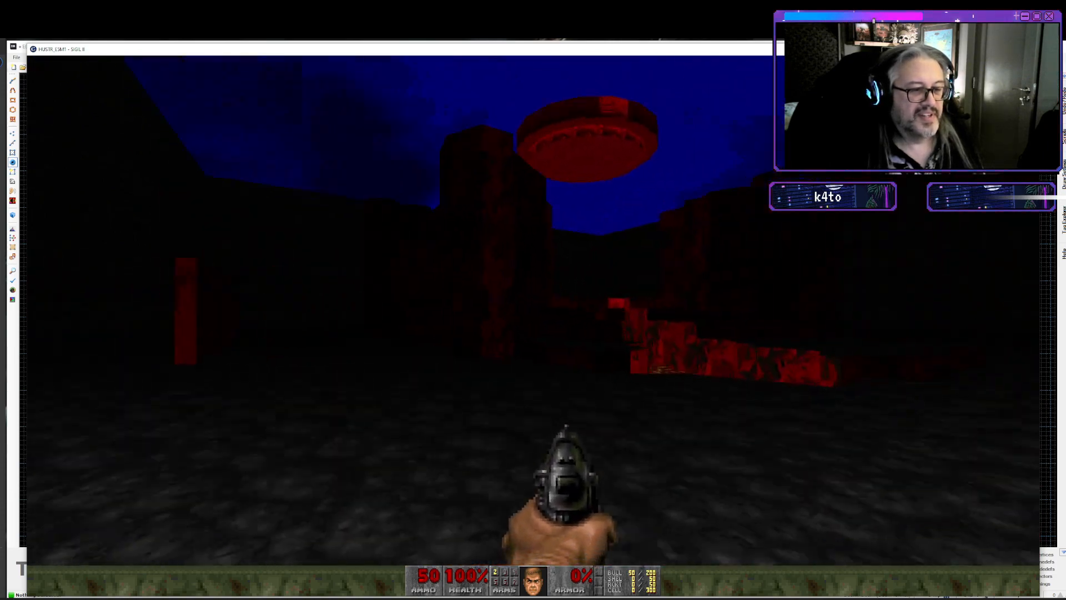
key(w)
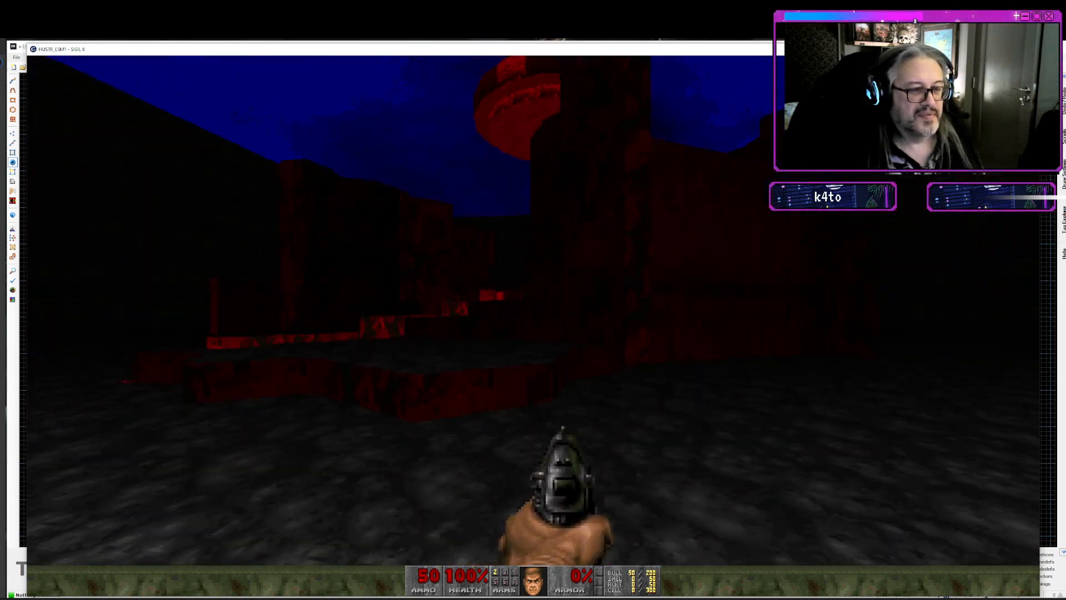
key(w)
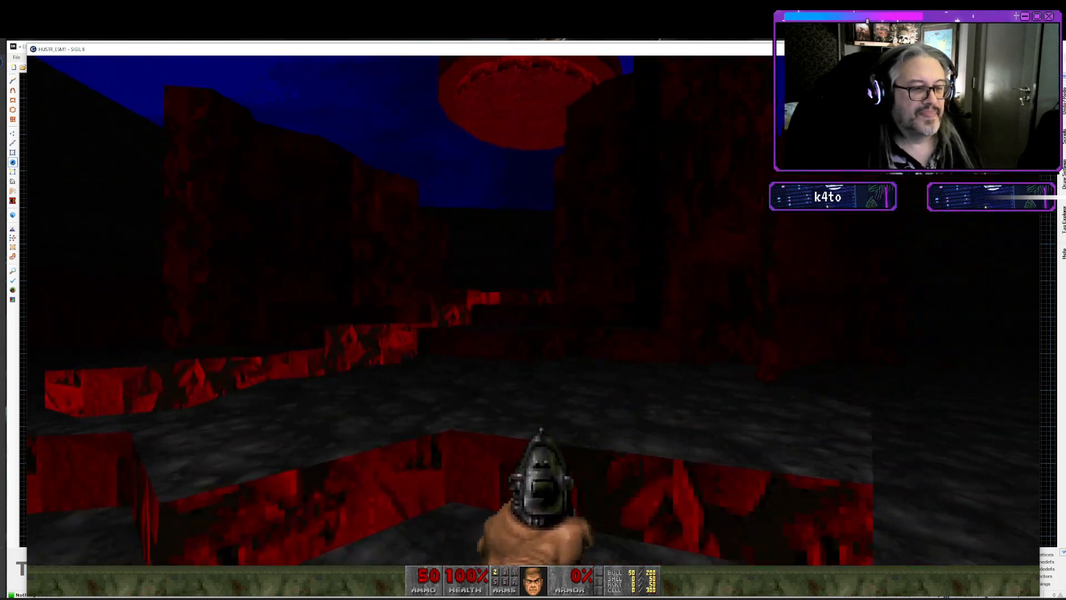
key(w)
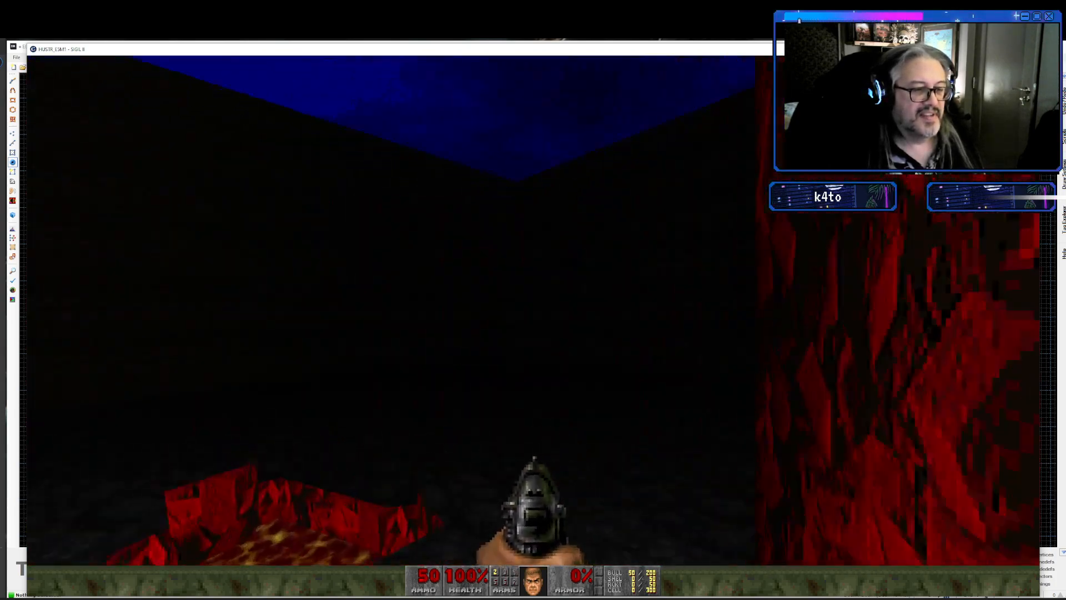
- Run past the red wall behind the stairs and loop back through the pool area to the jagged rock walls
key(w)
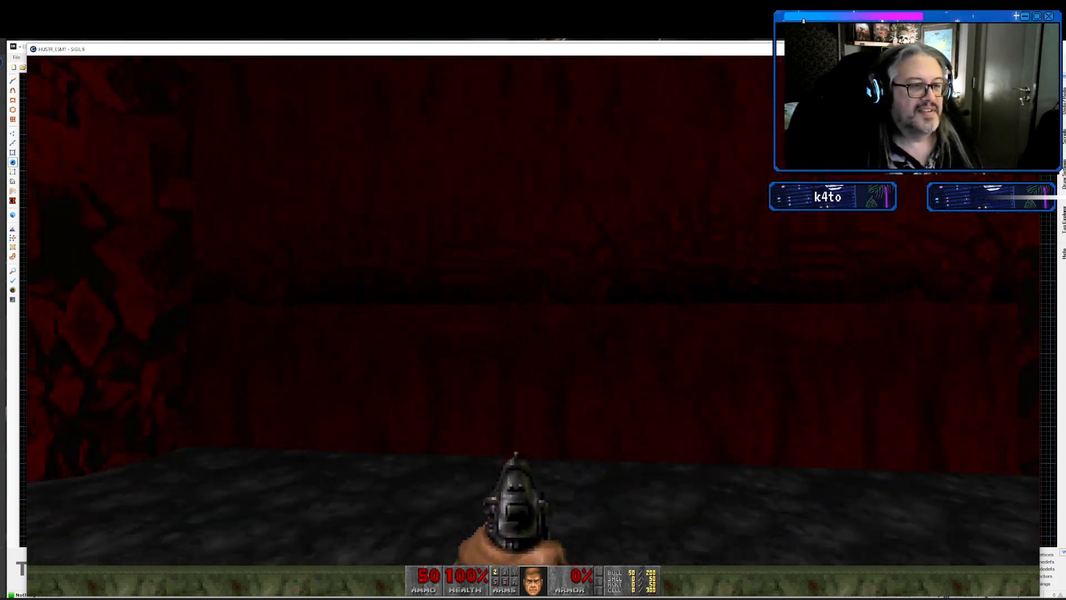
key(w)
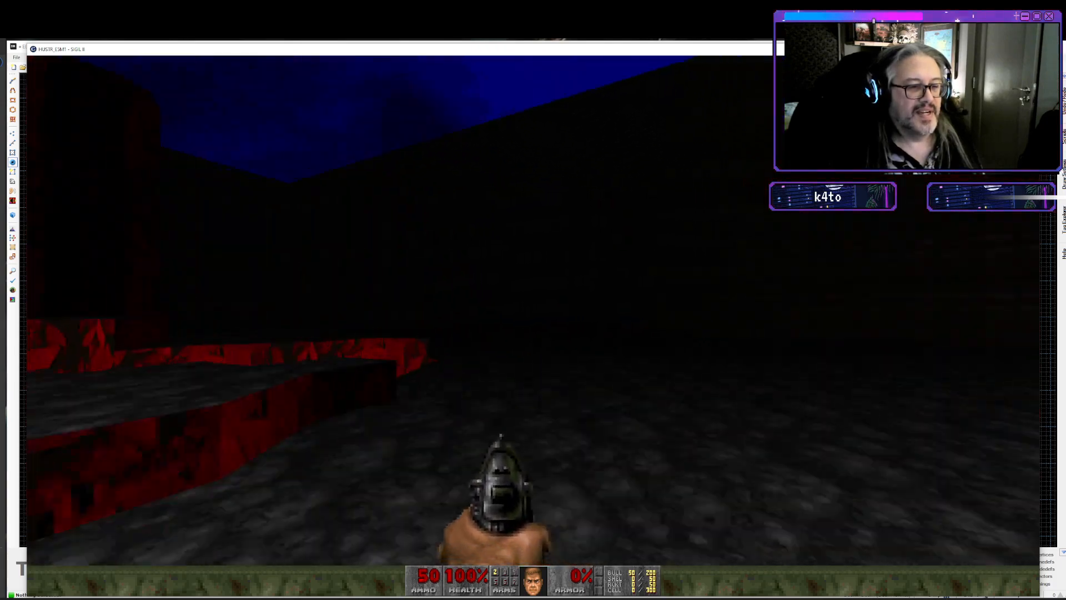
key(w)
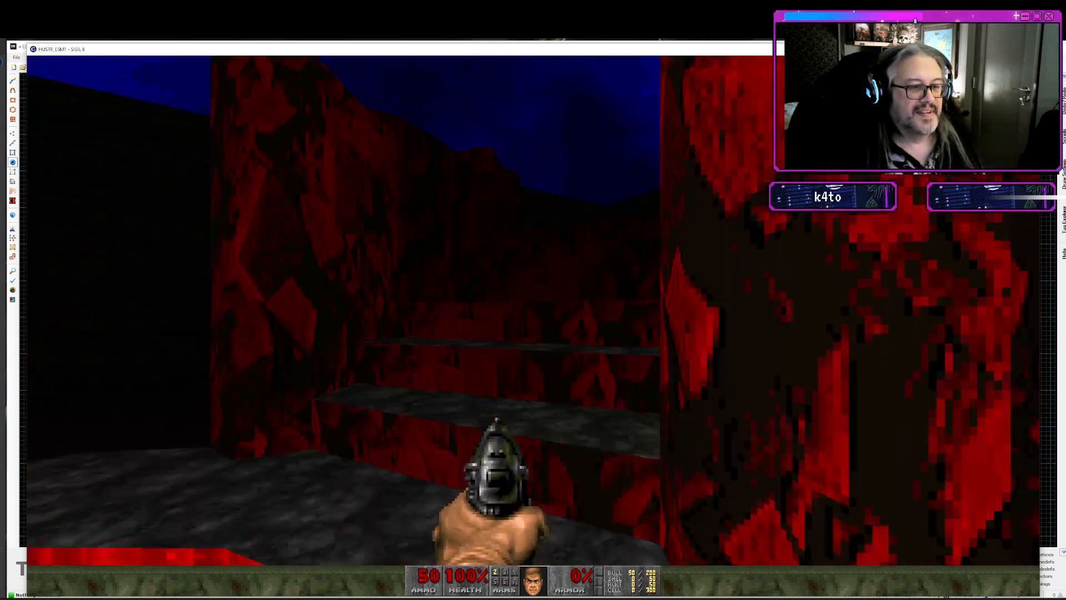
key(w)
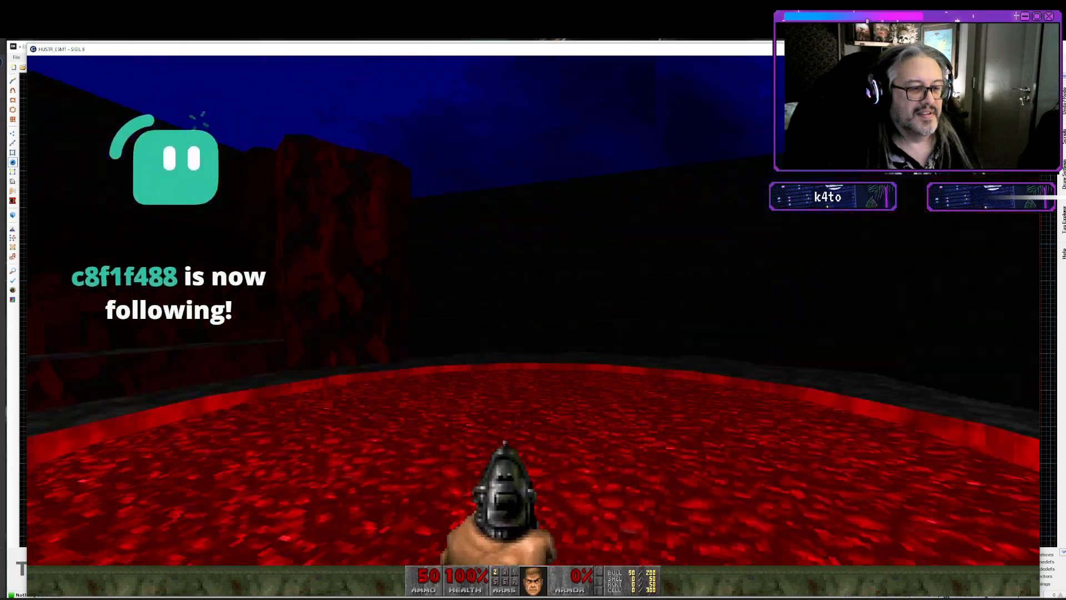
key(w)
key(w)
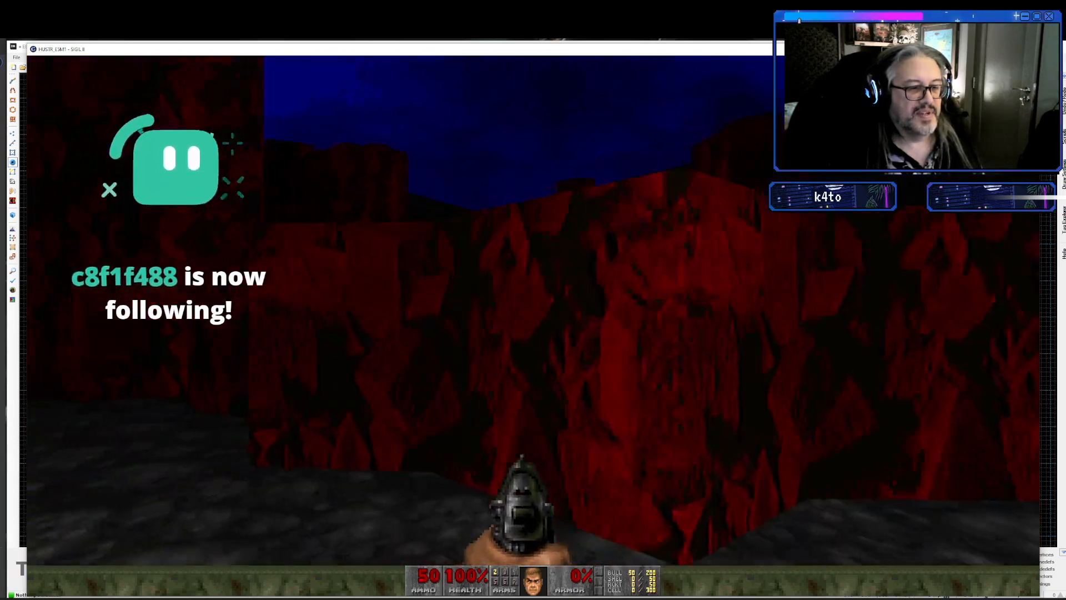
- Run past the jagged rocks and circle the blood pool toward the stair walls once more, and end the playtest
key(w)
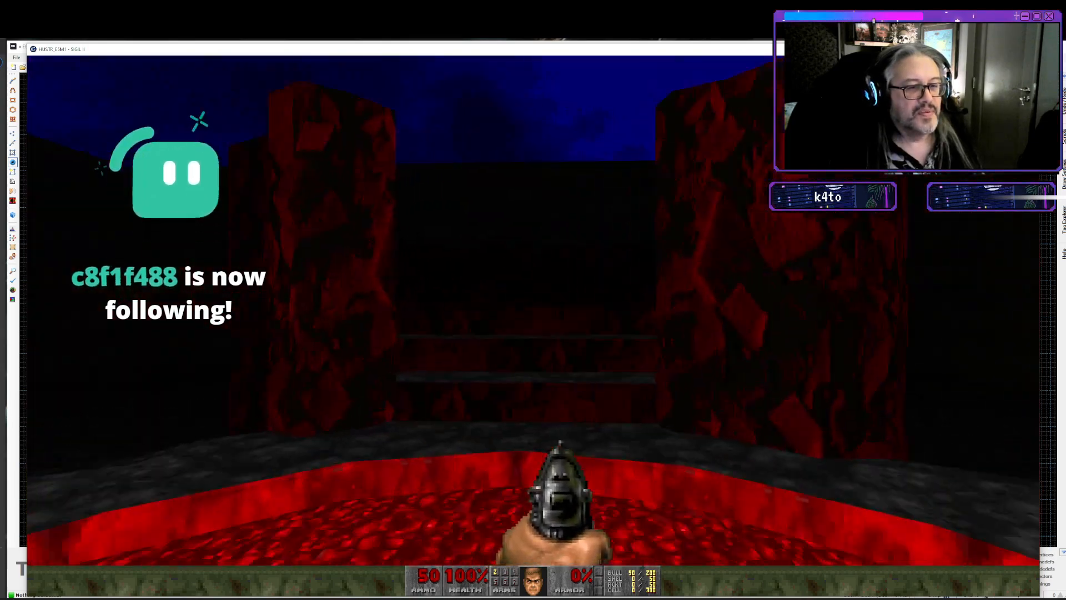
key(w)
key(w)
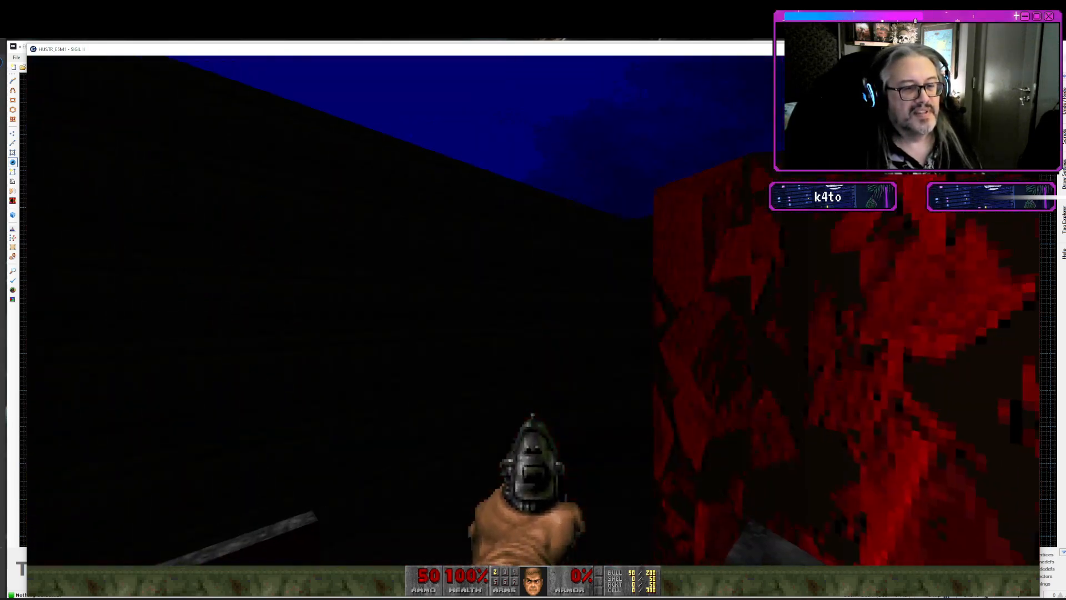
key(w)
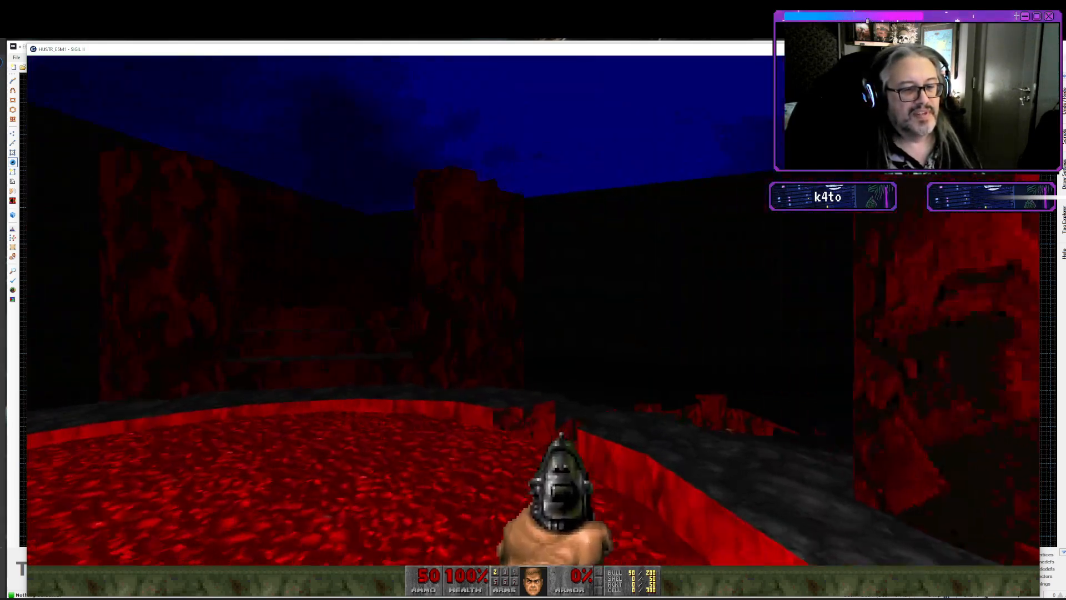
key(w)
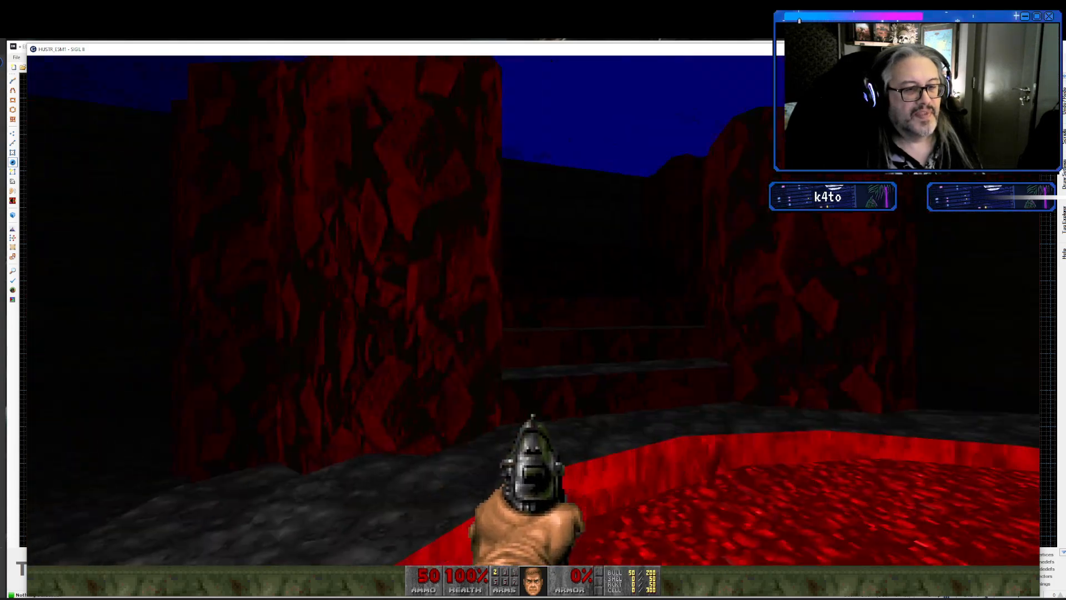
key(q)
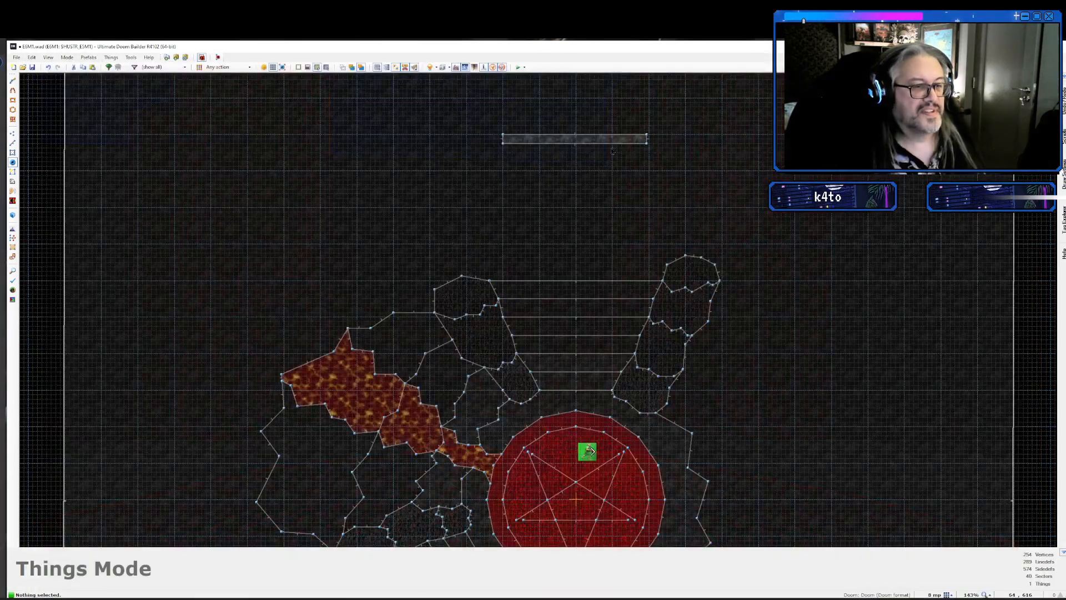
- Move the northern line of the map's outer boundary farther north to enlarge the surrounding sector
scroll(579, 174, down, 3)
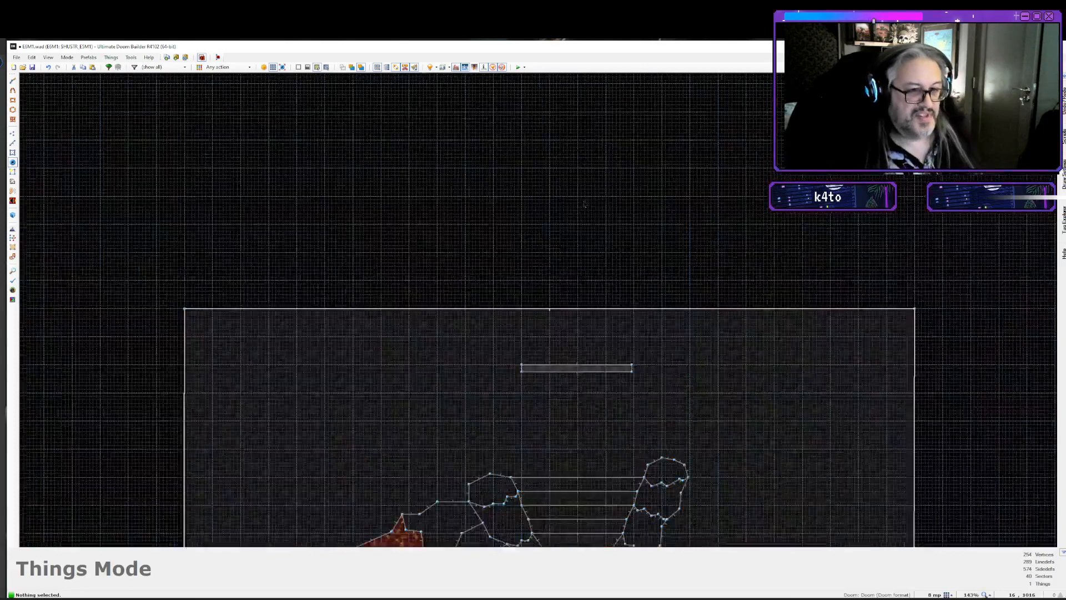
key(l)
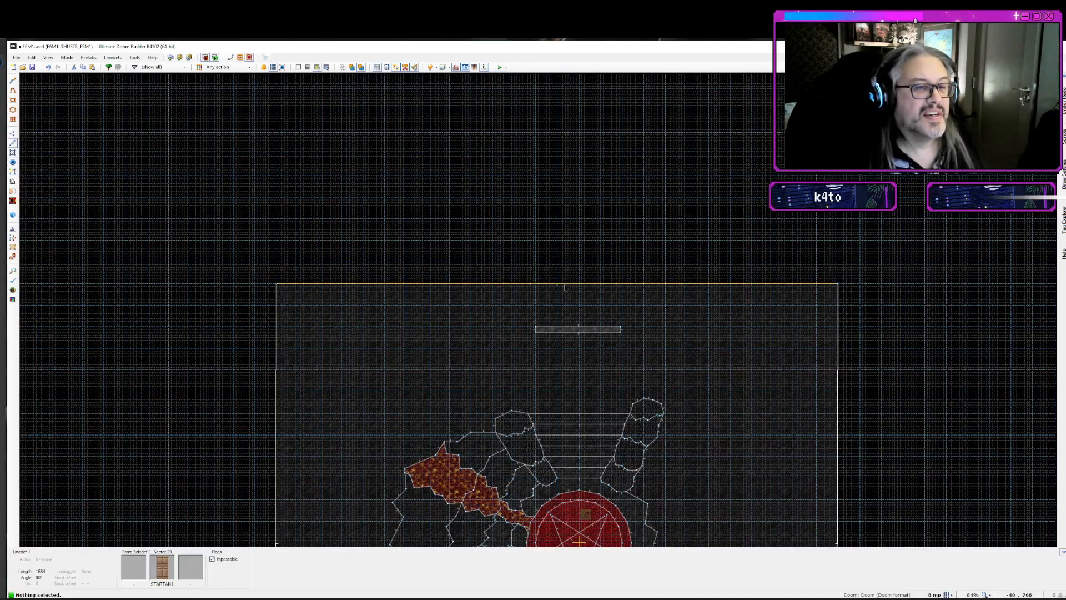
drag(563, 286, 564, 115)
middle_drag(556, 445, 557, 325)
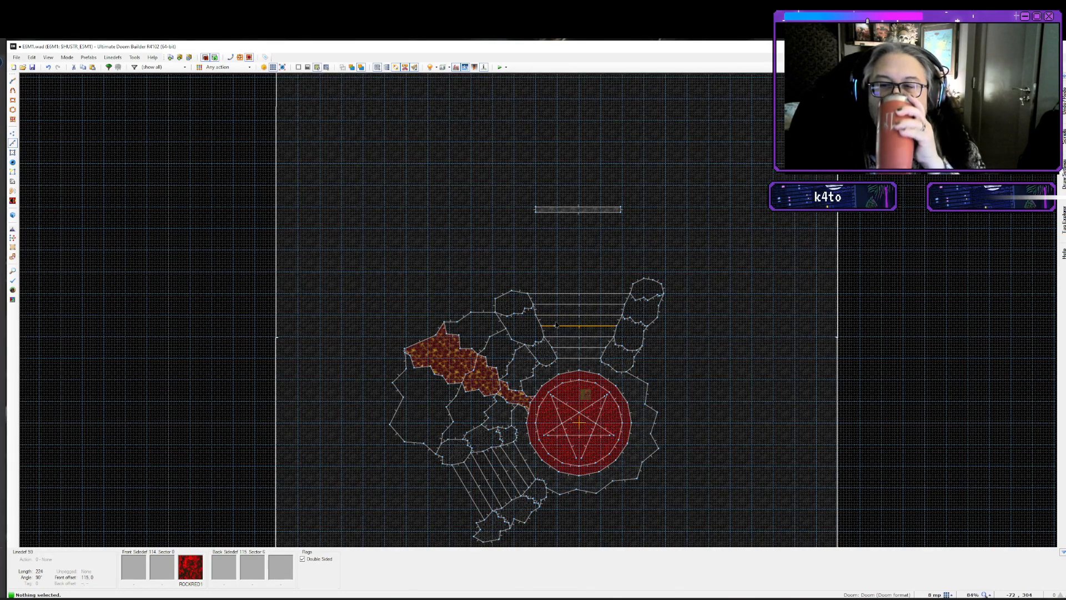
- Draw a jagged wall line west from the outer tip of the southwestern stair rocks, with segments about 76 to 144 units long
key(Up)
key(Up)
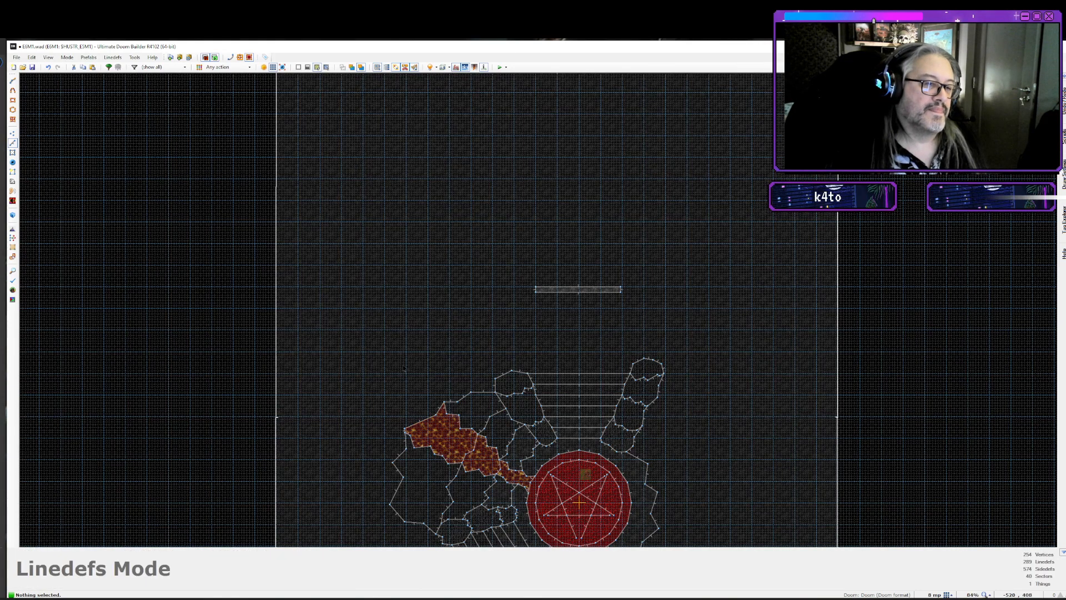
key(Down)
key(Down)
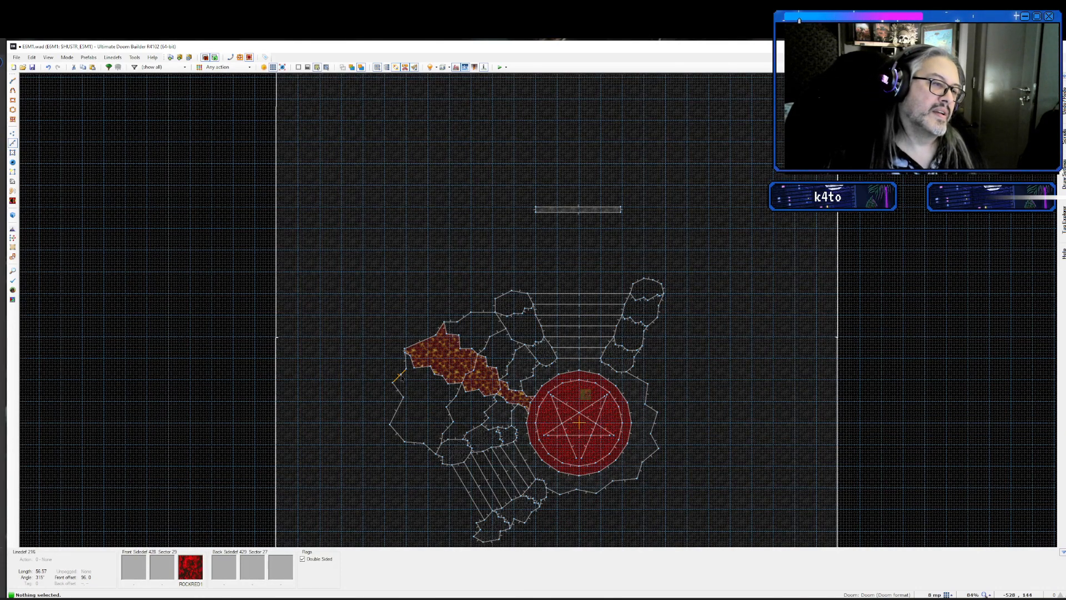
key(d)
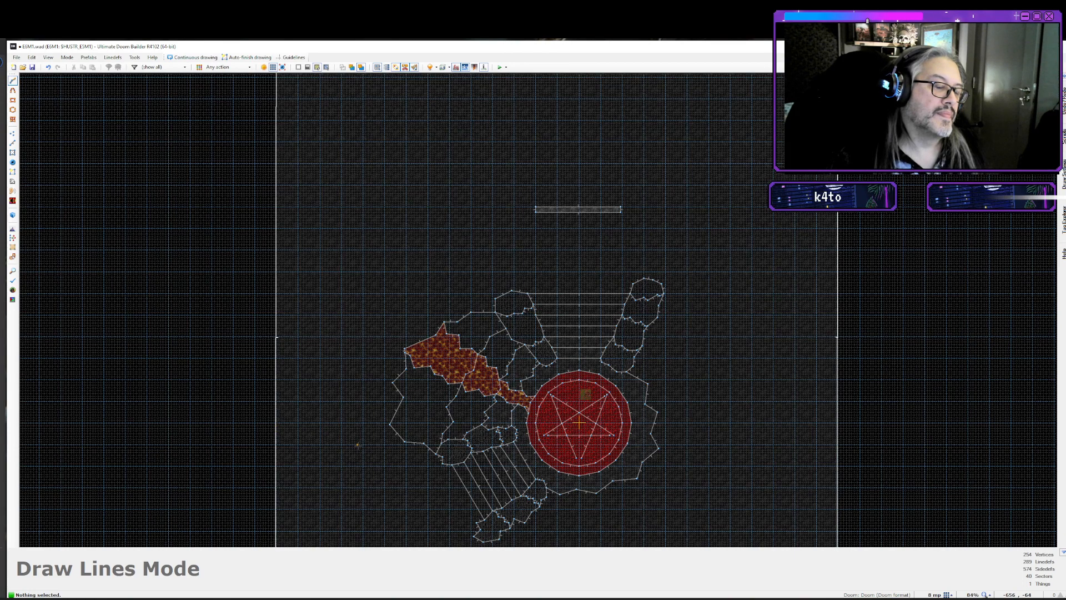
key(Down)
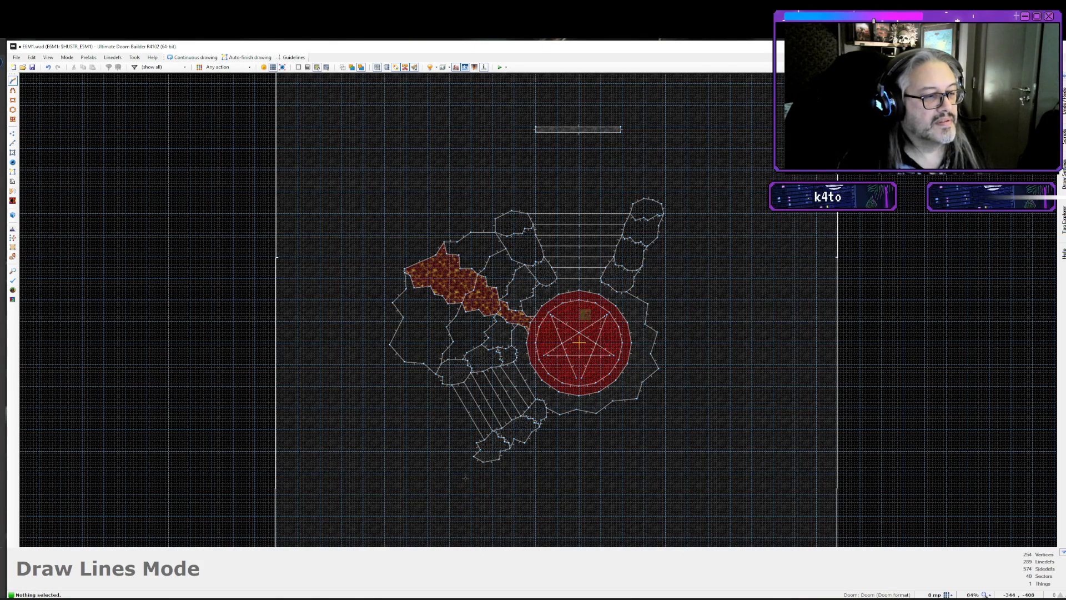
scroll(465, 475, up, 3)
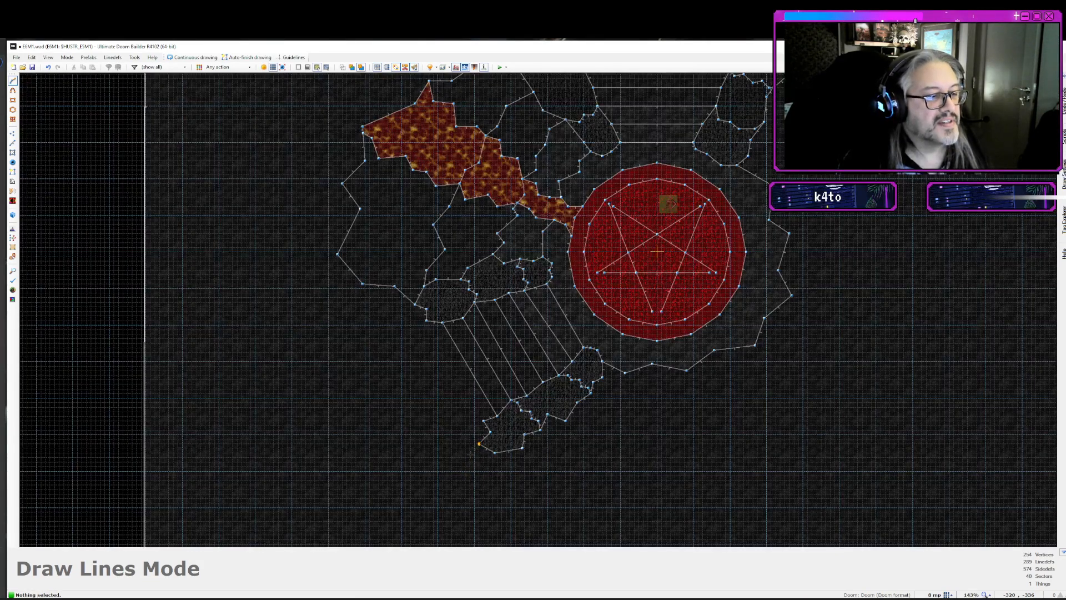
click(478, 443)
click(451, 479)
click(383, 475)
click(333, 511)
click(255, 485)
click(269, 444)
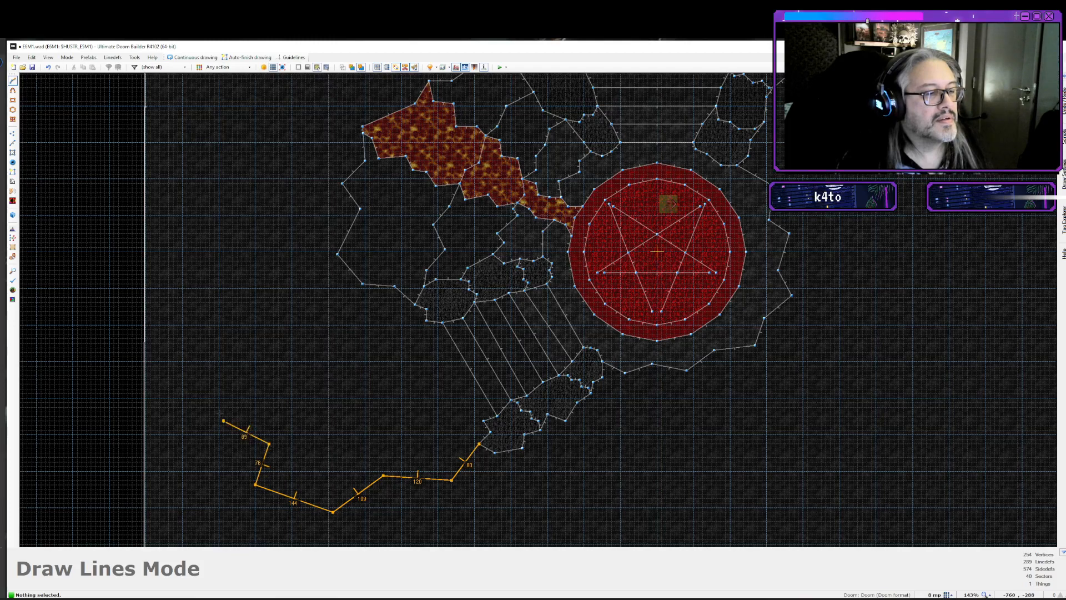
click(223, 420)
- Continue the jagged wall line north along the west side of the lava area with segments about 58 to 147 units long
click(237, 352)
key(Up)
click(206, 354)
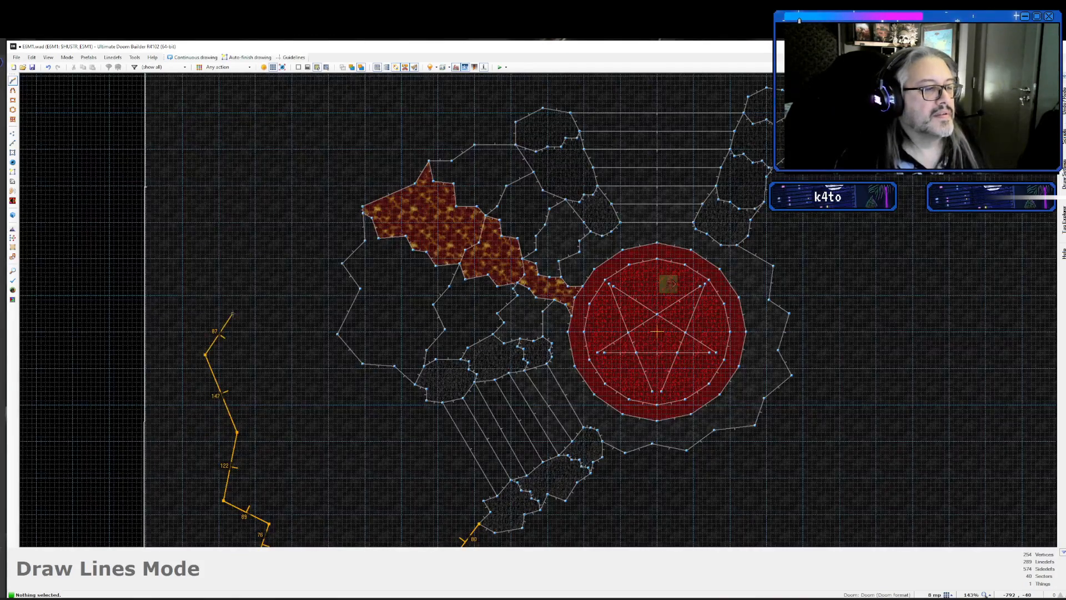
click(233, 314)
click(200, 254)
key(Up)
key(Up)
key(Up)
click(219, 346)
click(214, 278)
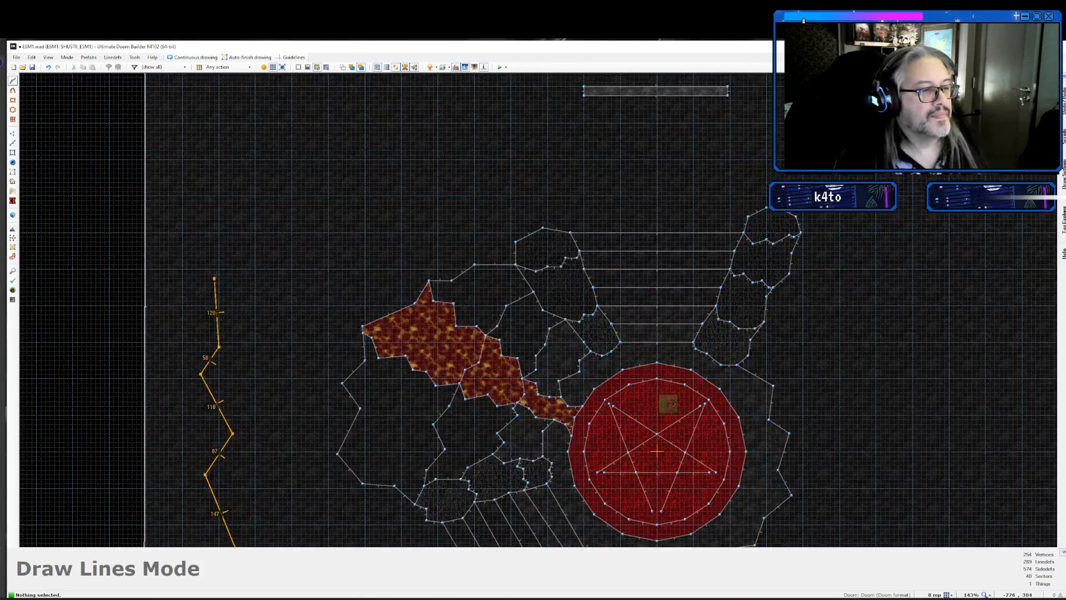
- Curve the jagged wall line northeast around the lava area and connect it to the southwest corner of the narrow northern sector
click(254, 241)
click(260, 186)
key(Up)
key(Up)
key(Up)
click(310, 293)
click(328, 256)
click(360, 256)
click(406, 220)
click(438, 229)
click(557, 206)
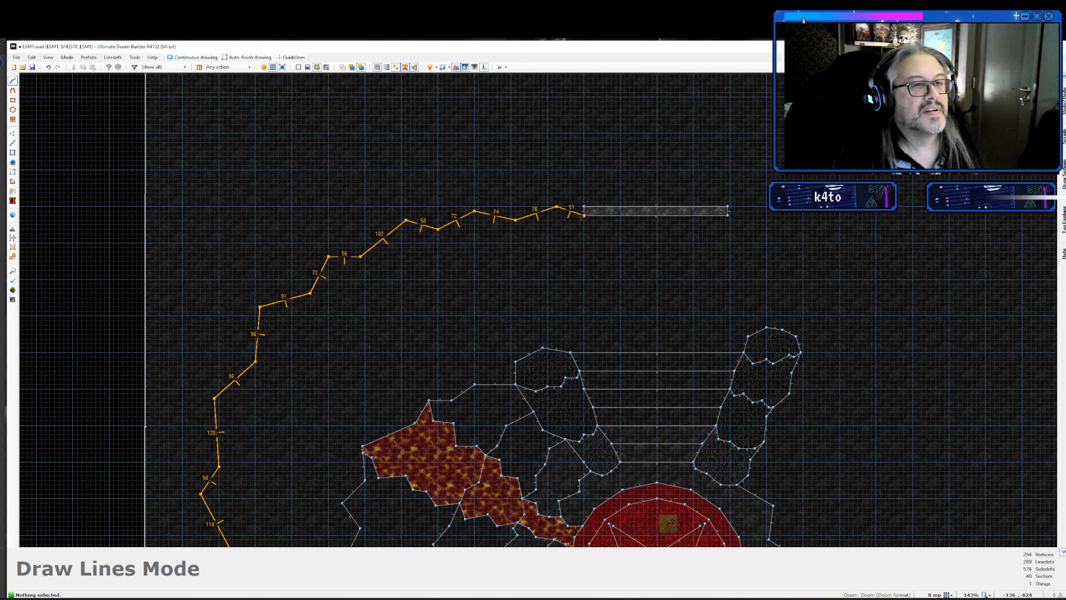
click(584, 215)
- Run the line along the narrow northern sector's south edge and continue jaggedly southeast with segments about 40 to 82 units long
click(728, 216)
key(Right)
key(Right)
key(Right)
key(Down)
click(641, 171)
click(683, 190)
click(729, 180)
click(746, 194)
click(743, 225)
click(789, 235)
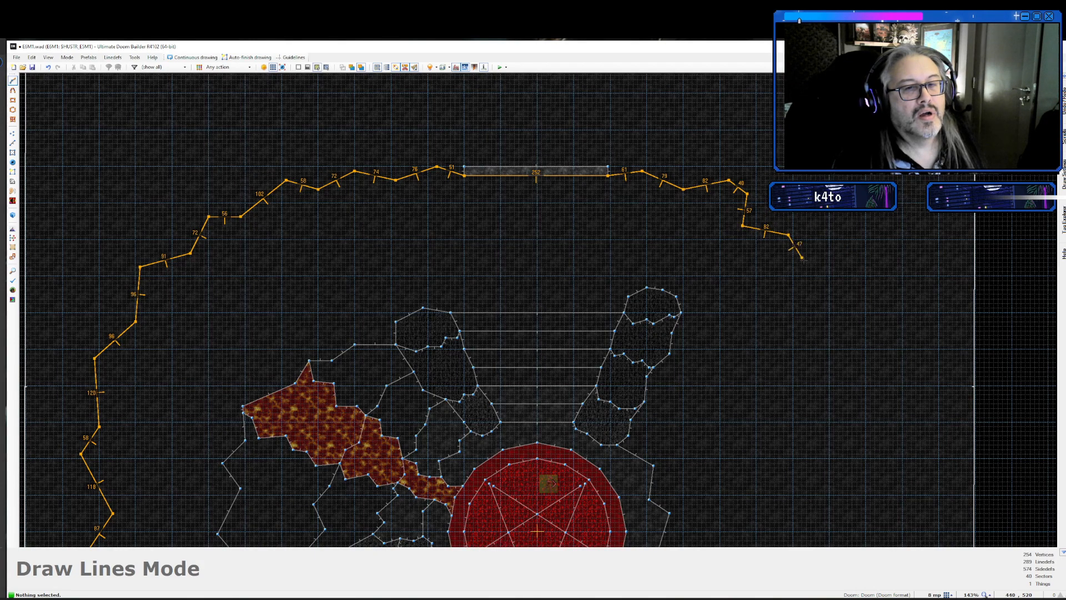
- Extend the jagged wall line south along the east side of the pool area with segments about 36 to 83 units long
click(792, 280)
click(828, 307)
click(802, 339)
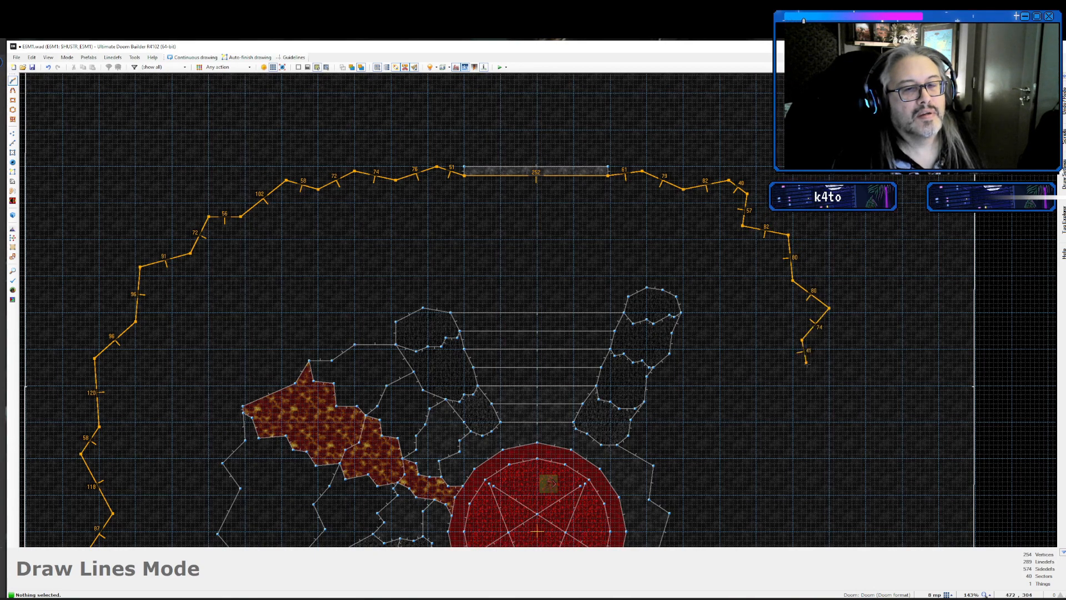
click(825, 377)
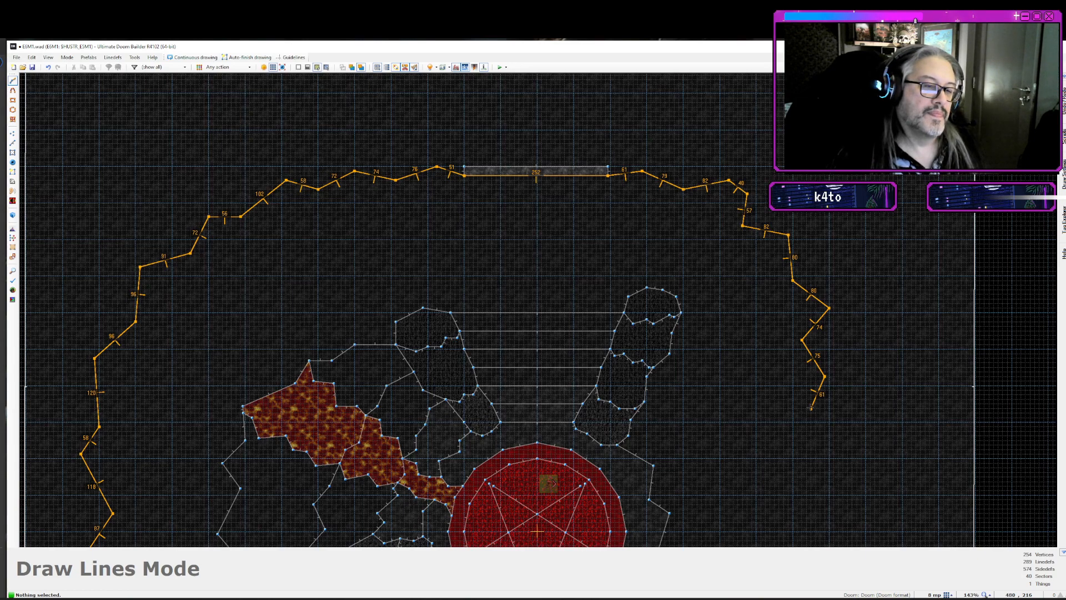
click(811, 408)
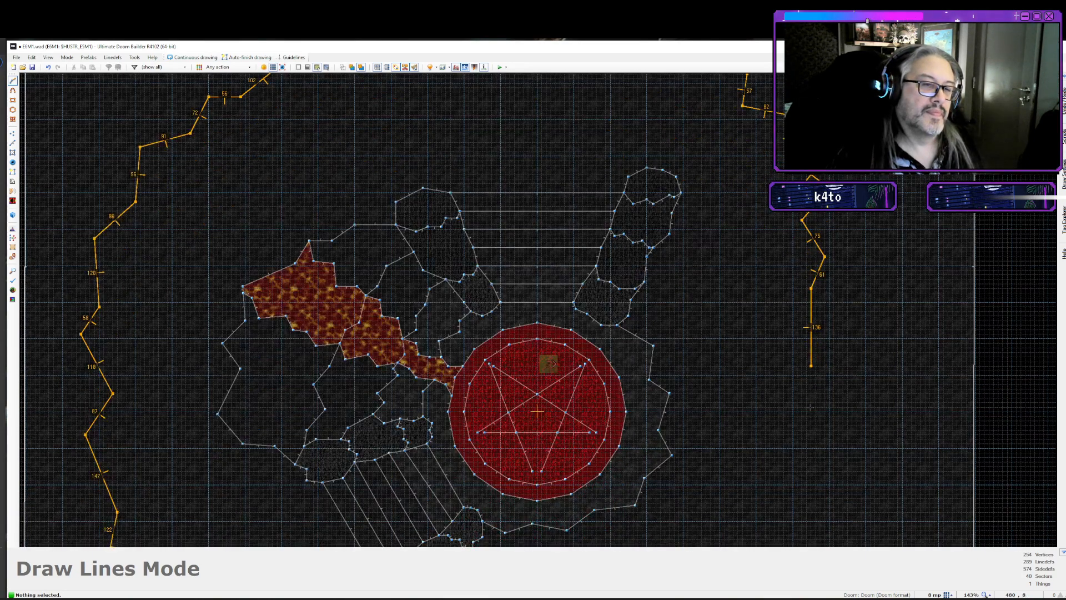
click(838, 334)
click(820, 375)
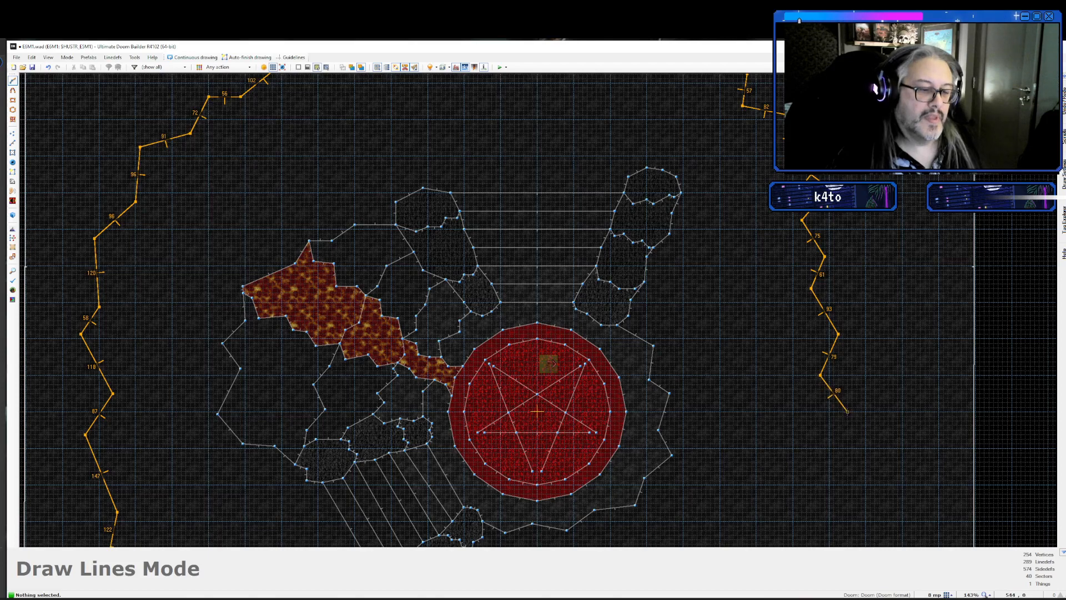
click(847, 412)
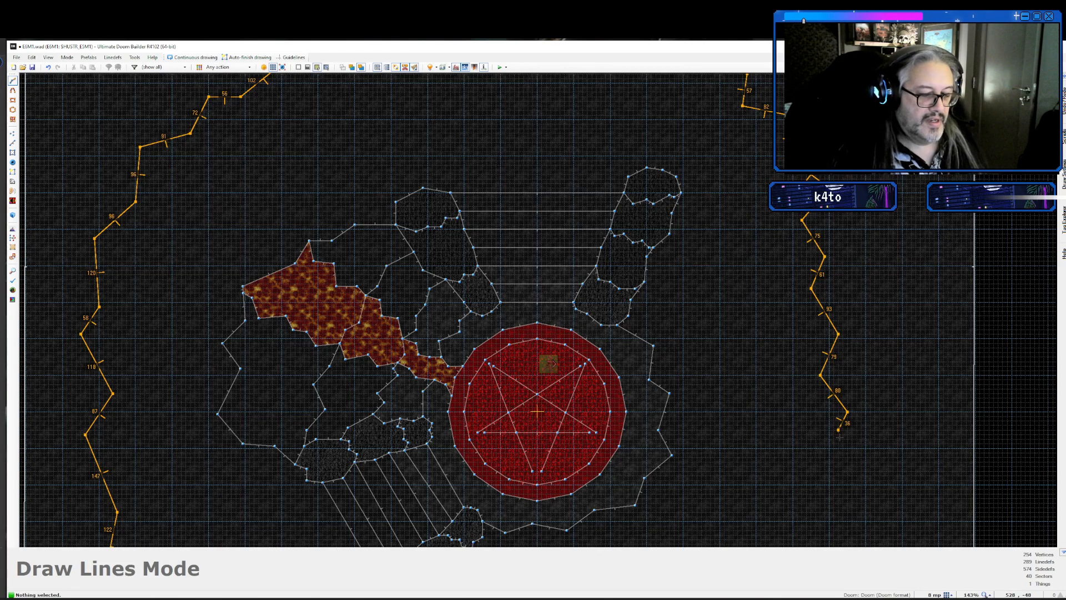
click(838, 429)
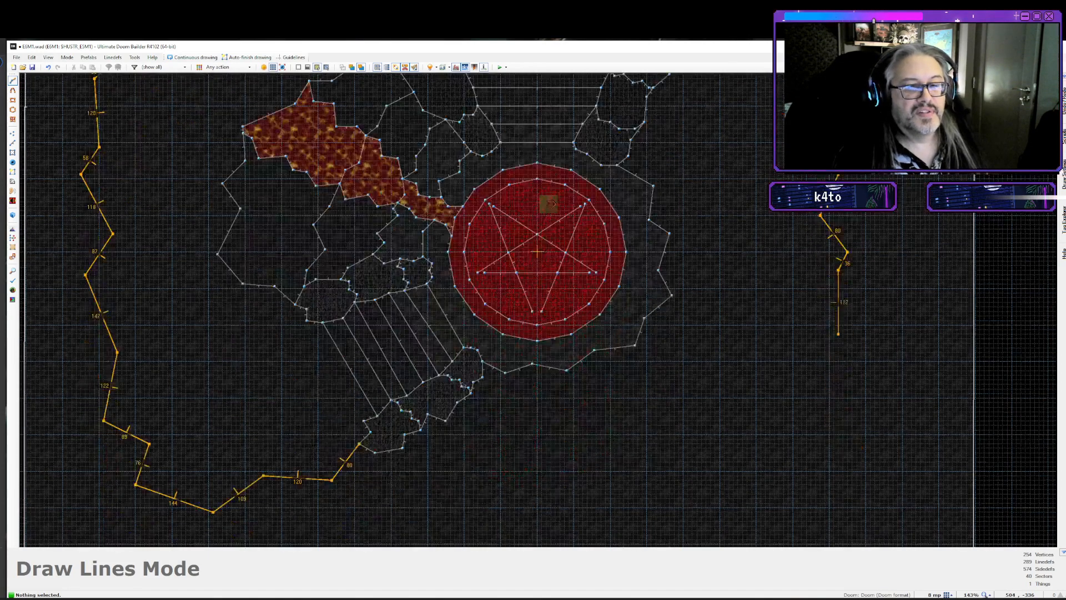
- Turn the jagged wall line back west below the pool and close it on the southeastern corner of the pool's rock rim
click(851, 320)
click(819, 362)
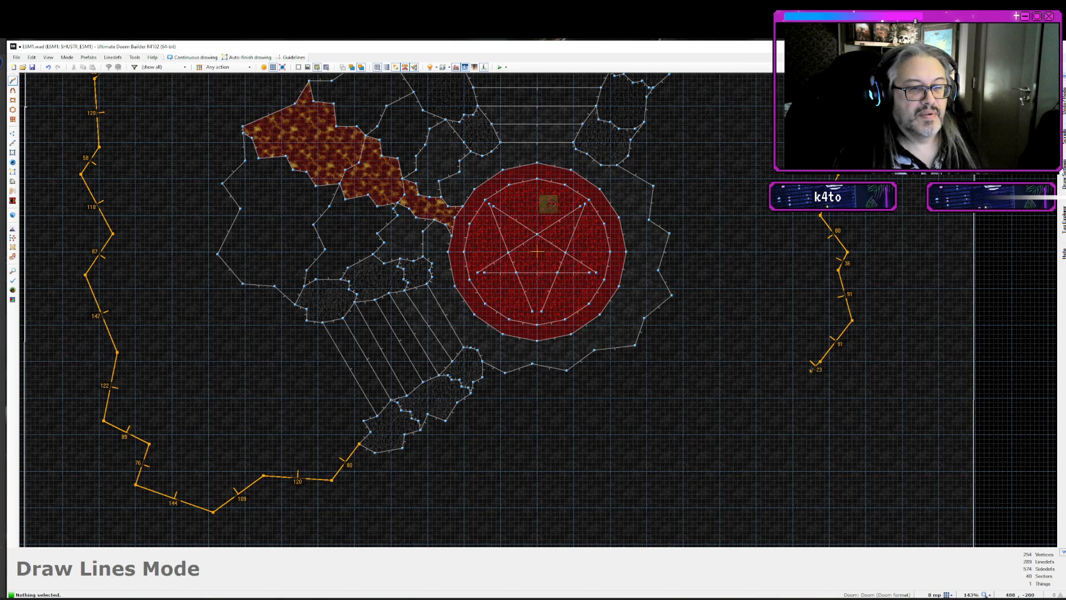
click(779, 352)
click(742, 370)
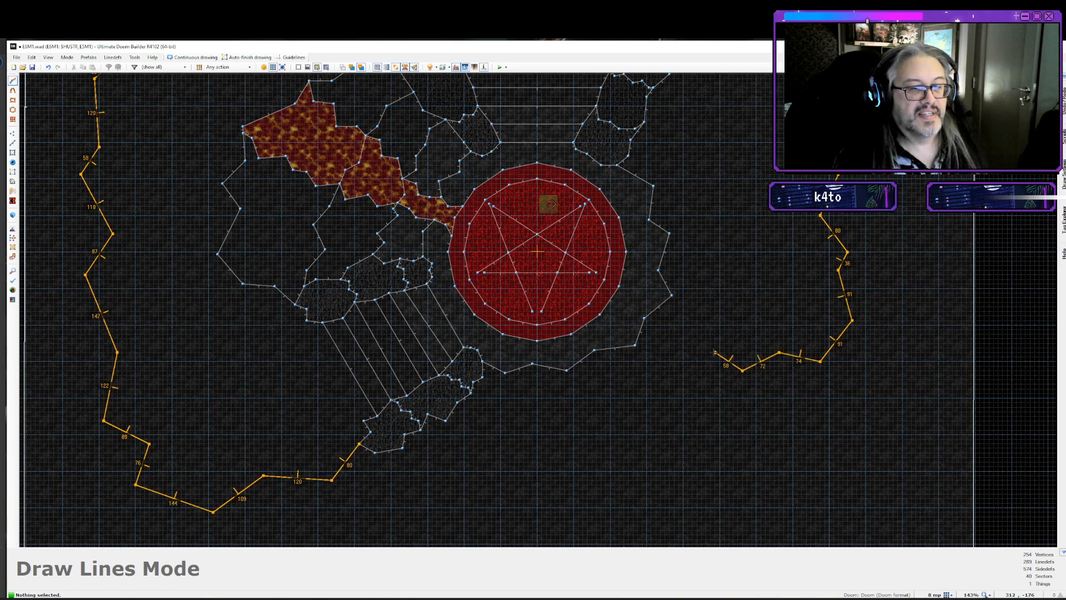
click(715, 352)
click(651, 379)
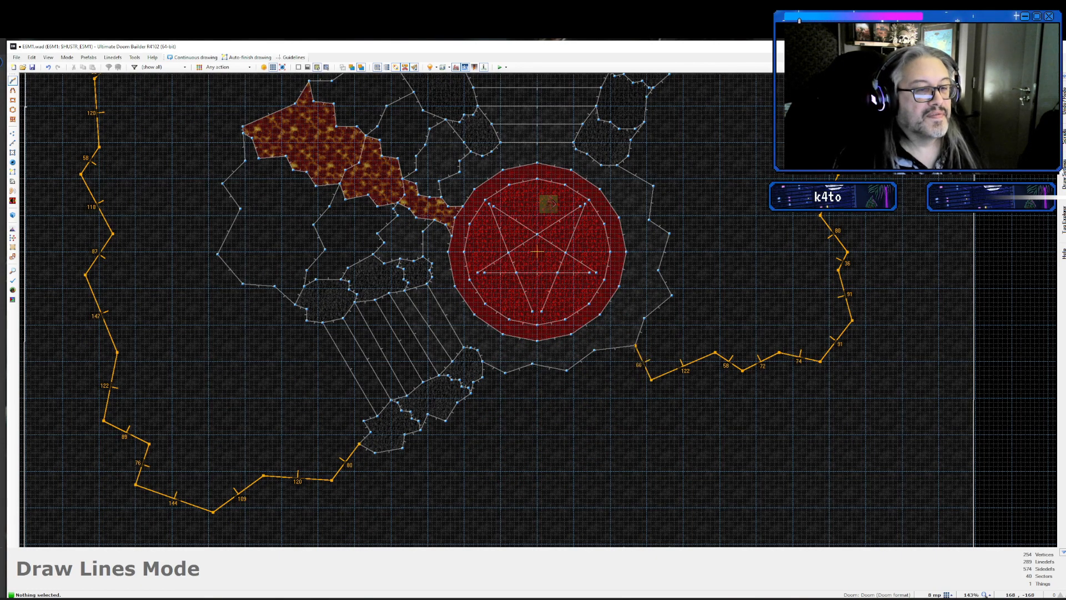
click(637, 348)
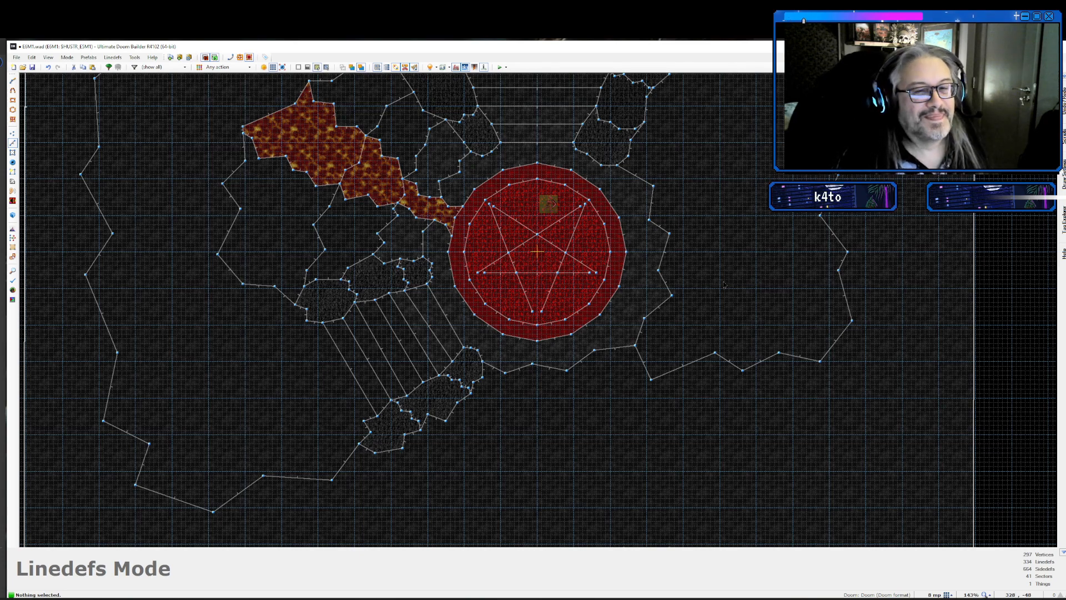
- Examine the new jagged outline around the pool, stairs and lava channel up to the narrow northern sector
key(Up)
key(Up)
key(Up)
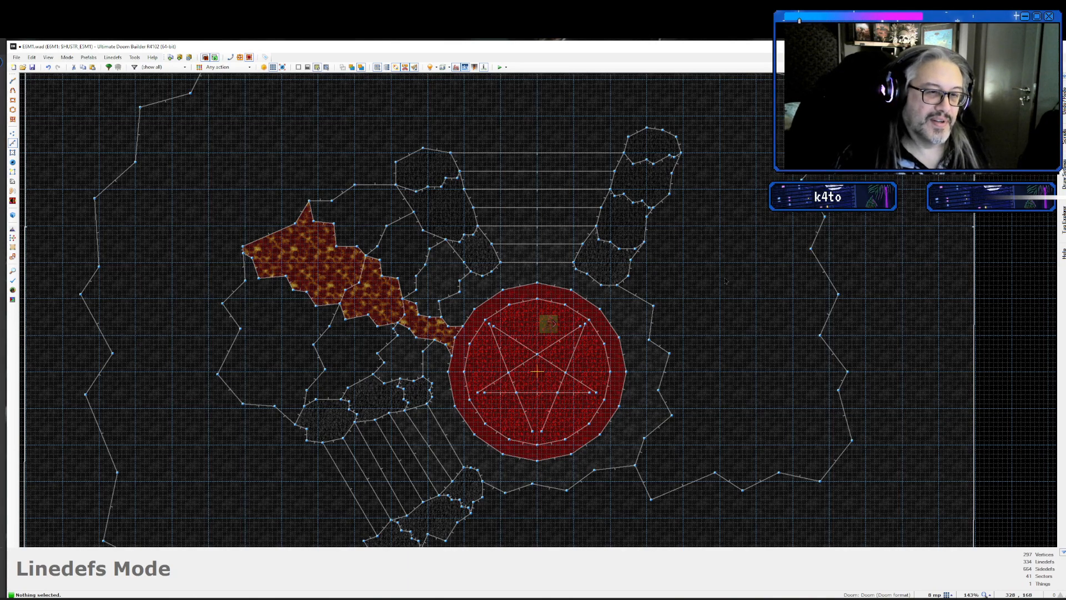
key(Up)
key(Up)
key(Up)
key(Up)
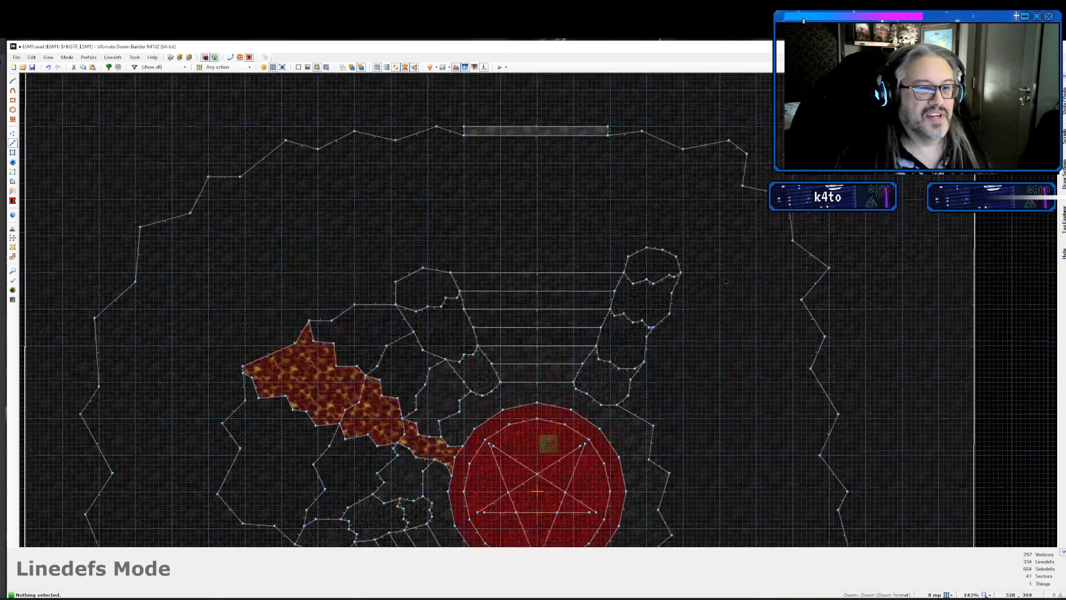
key(Down)
key(Down)
key(Down)
key(Down)
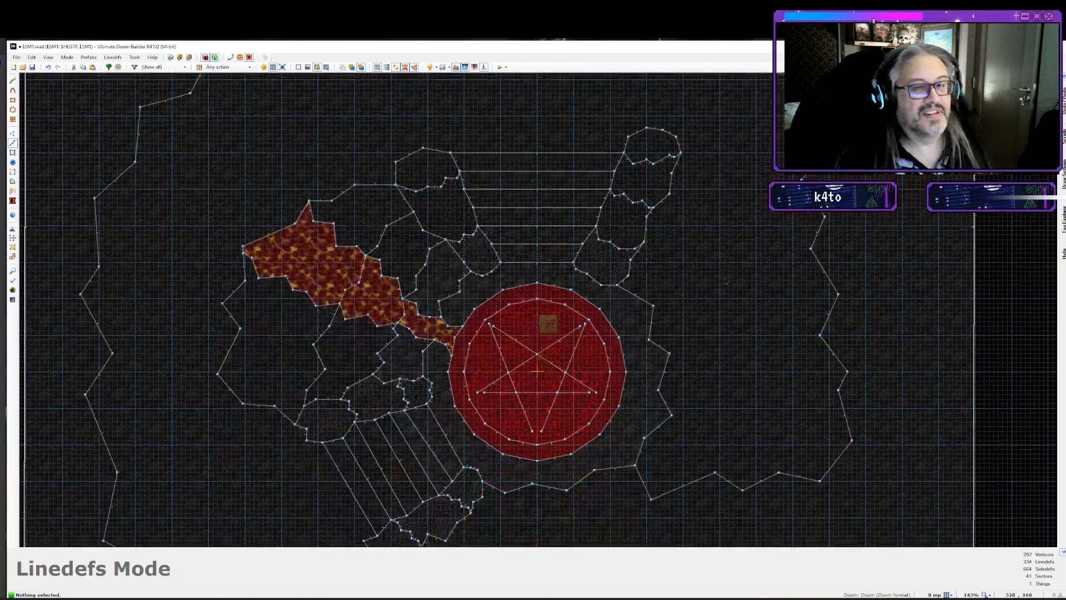
- Draw a closed eight-sided rock outline north of the lava channel's tip, with segments about 29 to 54 units long
key(Up)
key(Up)
key(Up)
key(Left)
key(Left)
key(Left)
key(Left)
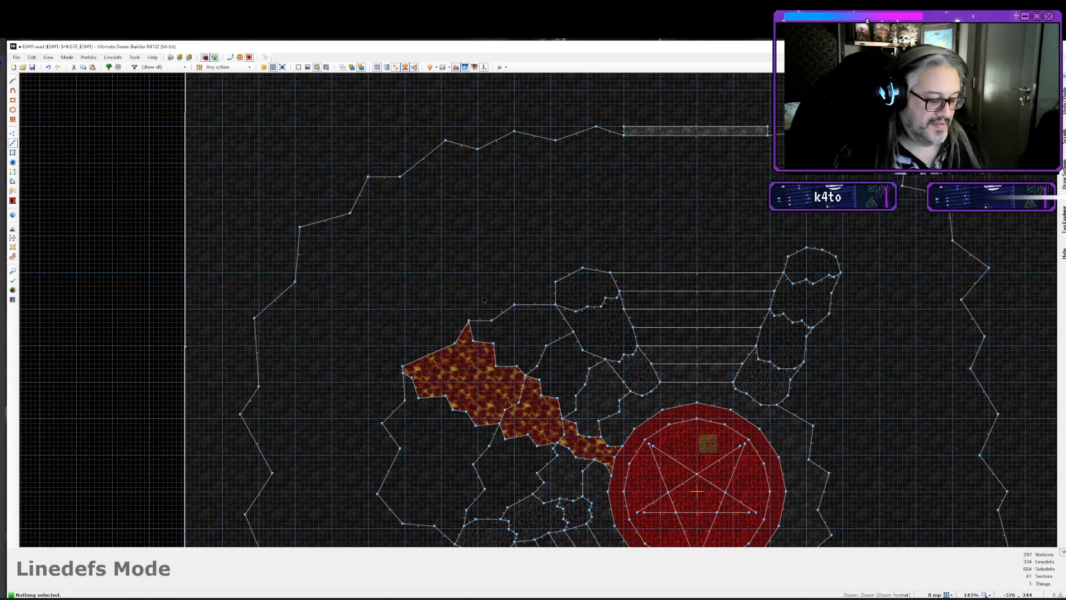
scroll(483, 300, up, 3)
key(Up)
key(Up)
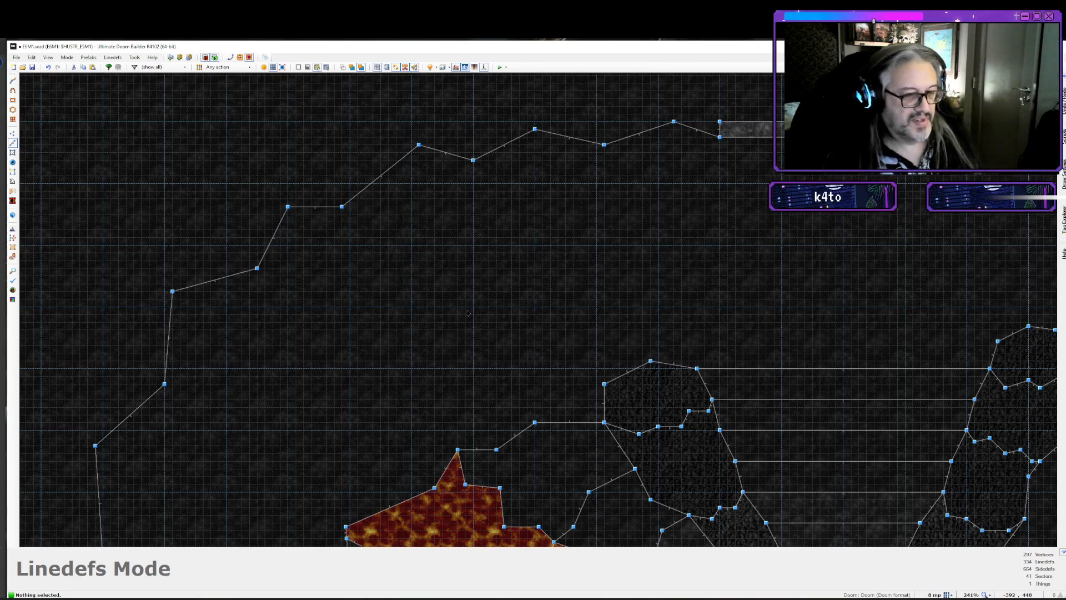
key(d)
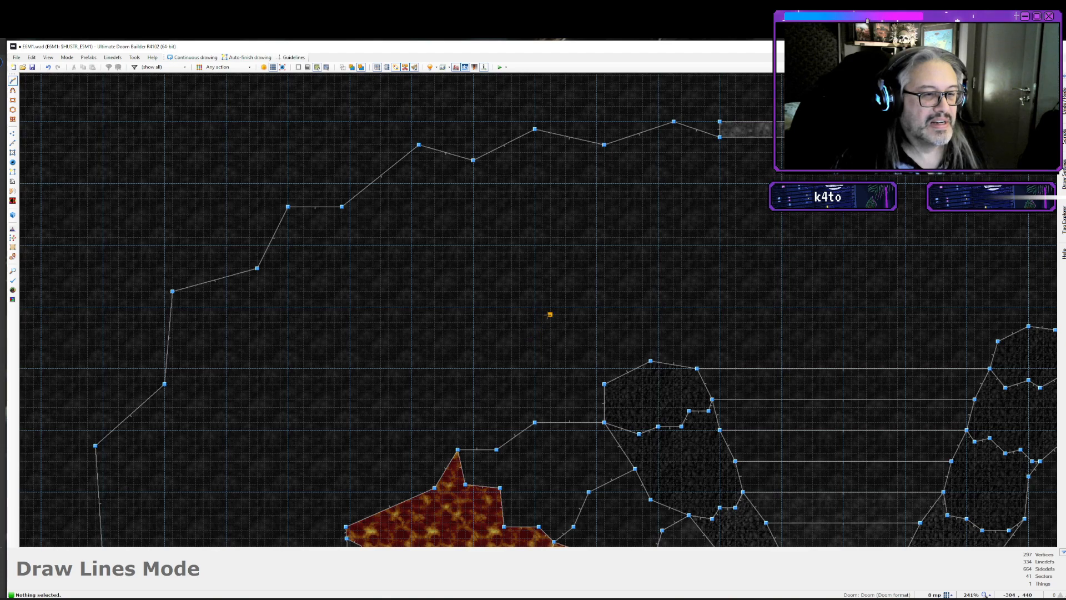
click(466, 399)
click(495, 400)
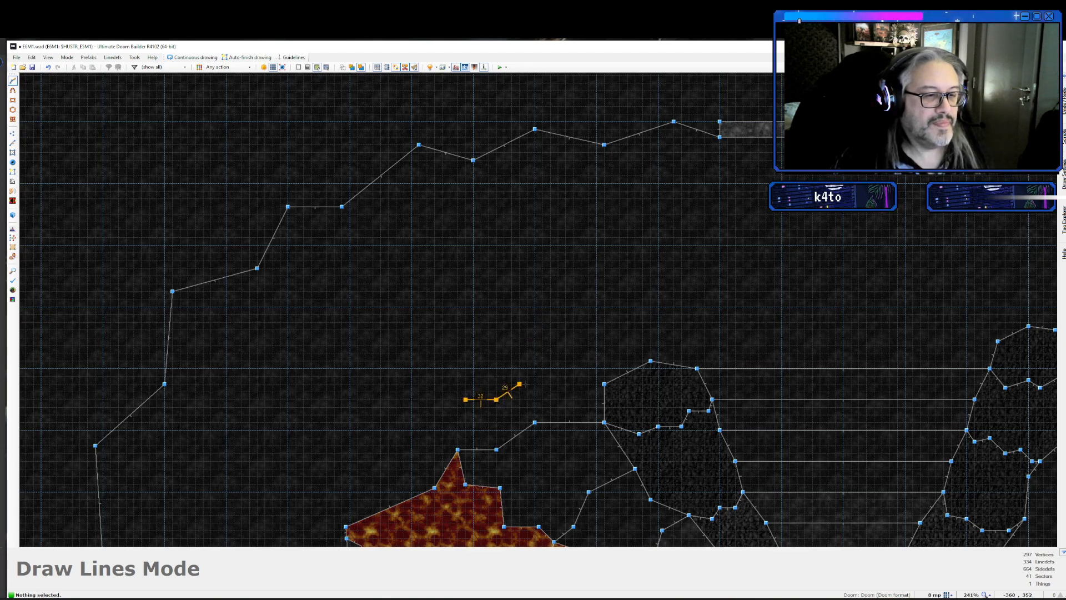
click(542, 376)
click(550, 337)
click(527, 322)
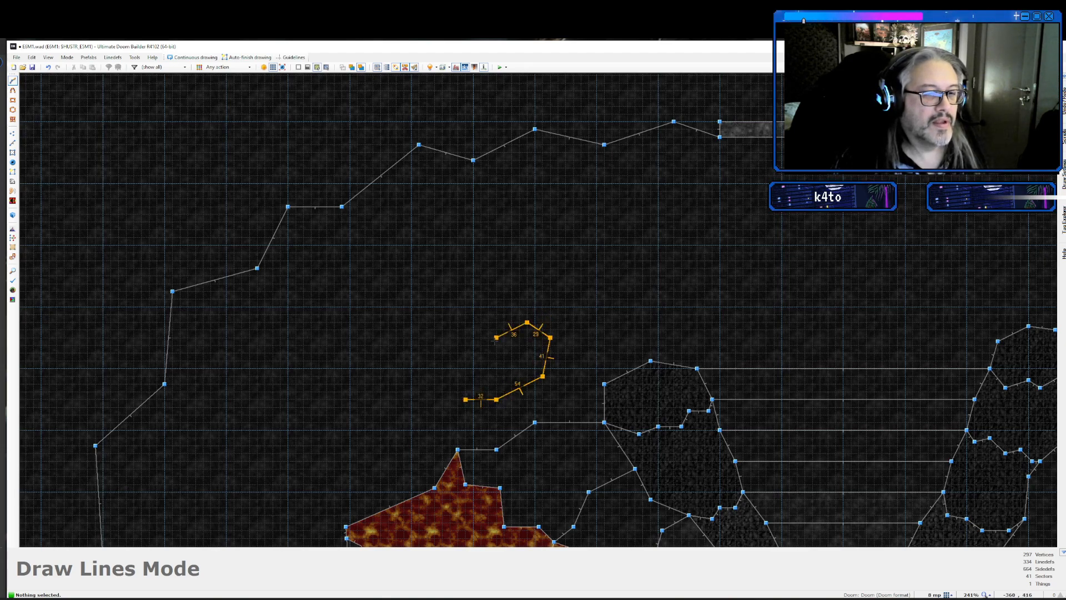
click(481, 330)
click(442, 353)
click(435, 392)
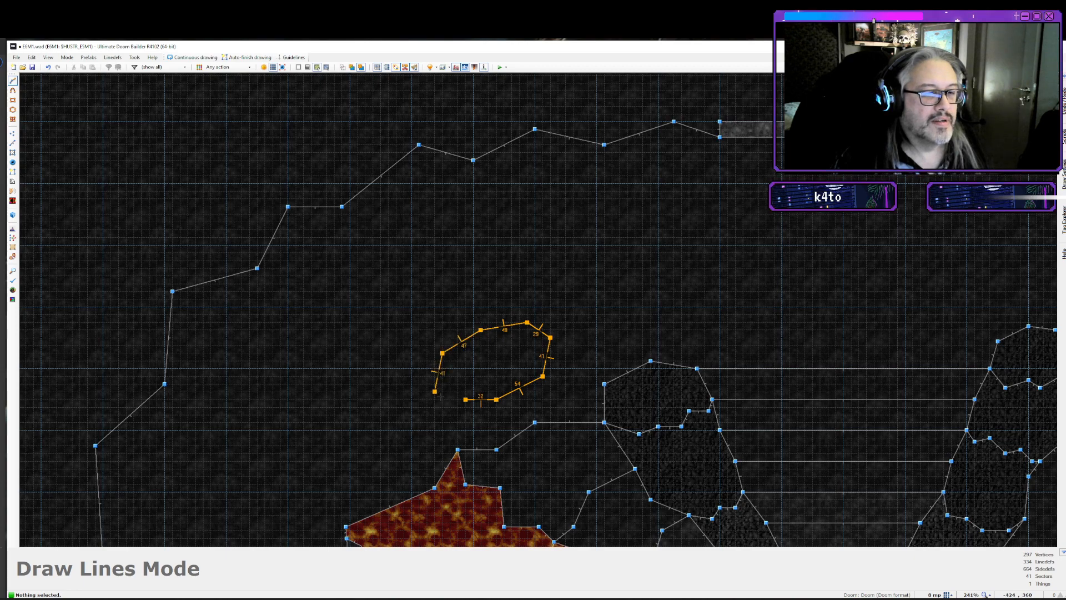
click(465, 399)
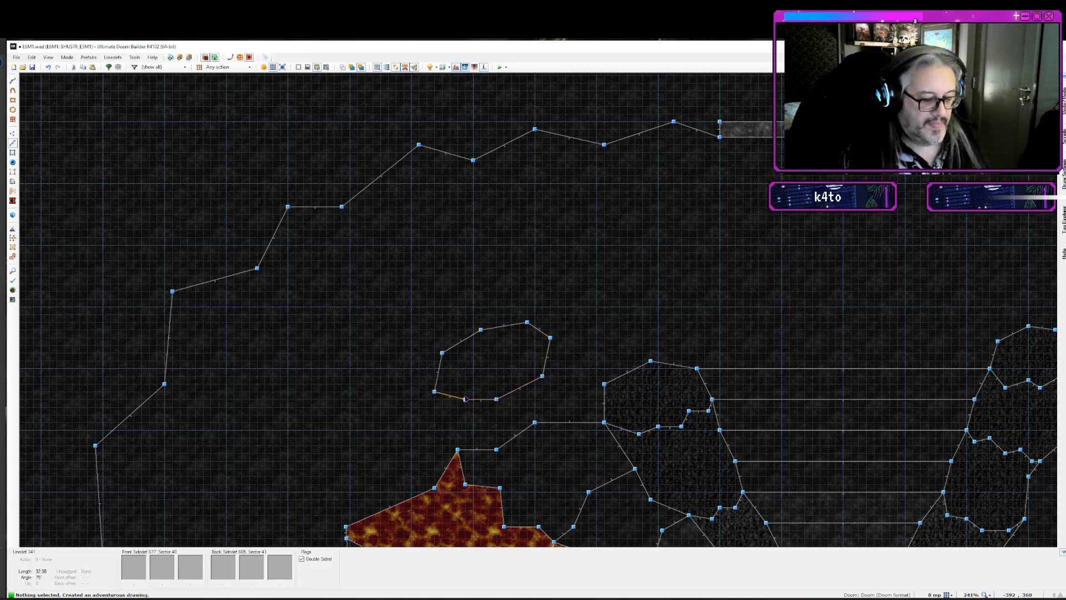
- Move the new eight-sided rock sector slightly south, closer to the lava channel's tip
key(s)
drag(486, 361, 488, 377)
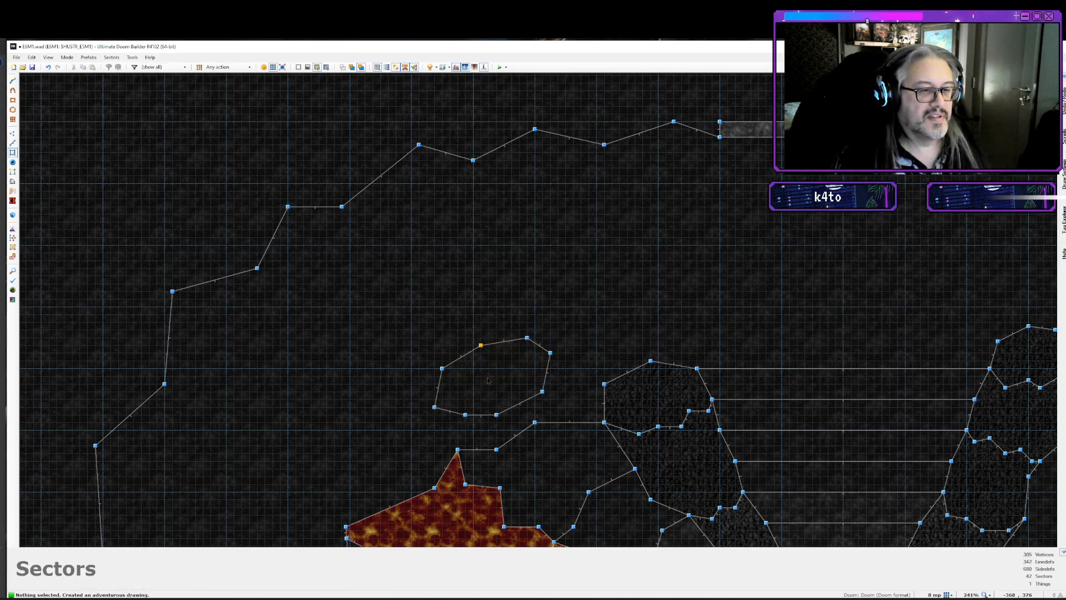
click(488, 380)
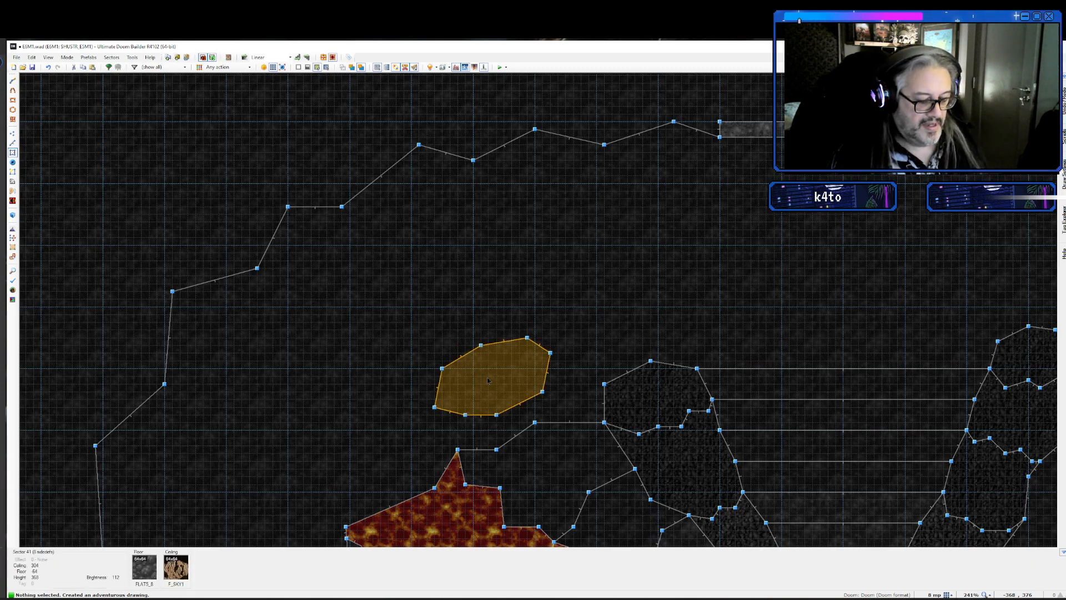
- Apply the FIREWALA texture to the front lower side of all eight lines around the new rock, then clear the selection
key(l)
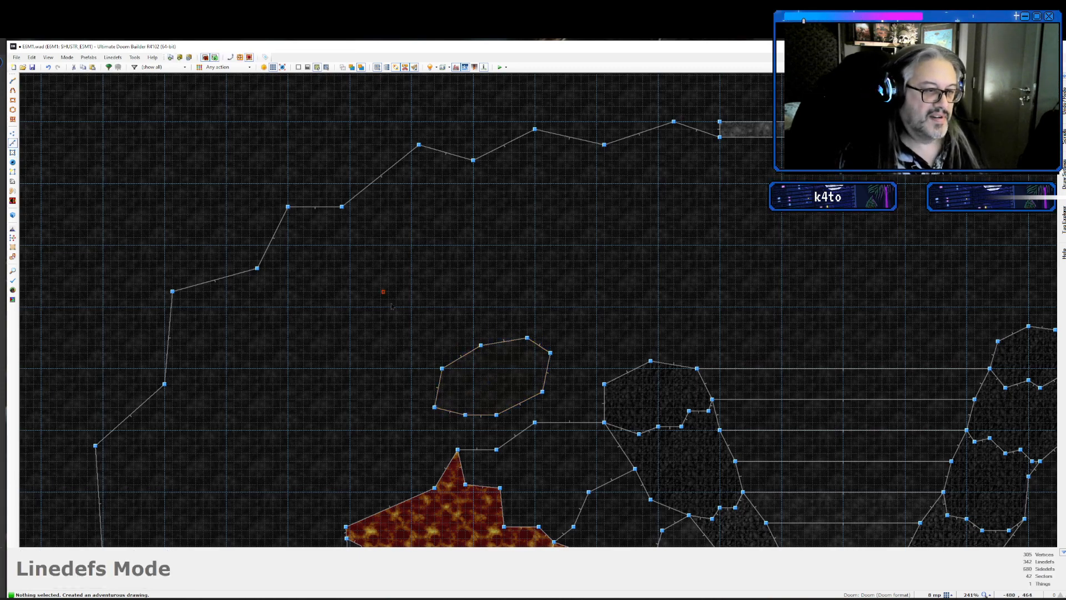
drag(382, 290, 557, 421)
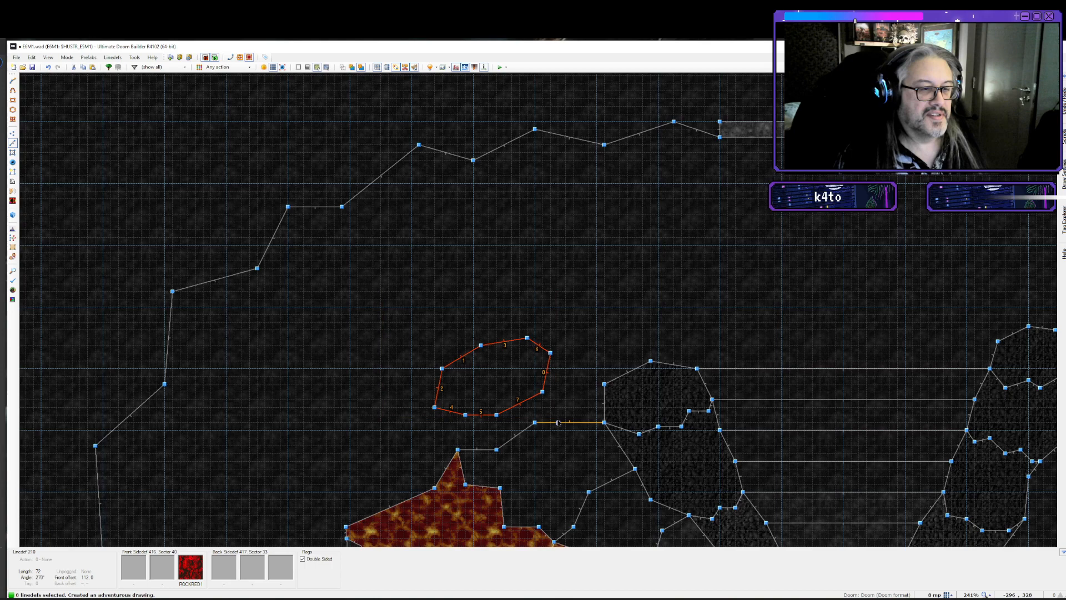
right_click(521, 410)
click(670, 246)
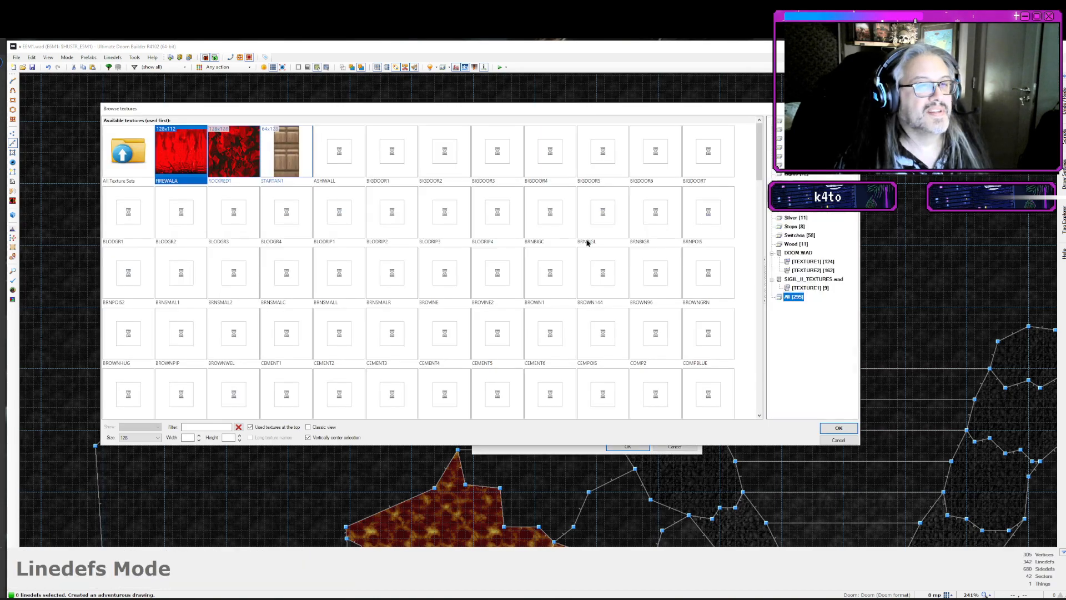
double_click(183, 149)
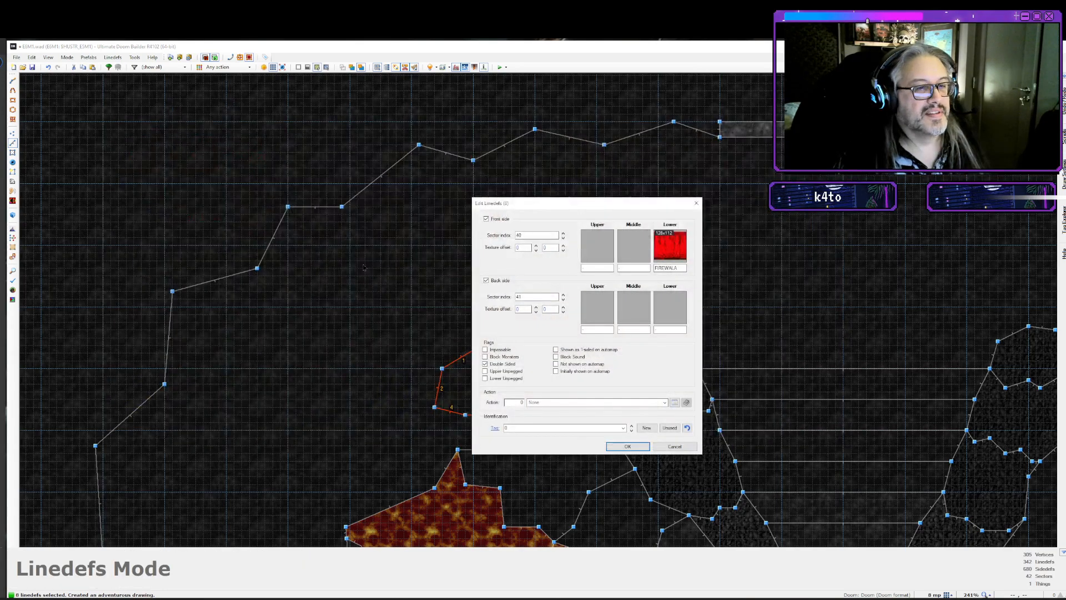
key(Return)
key(c)
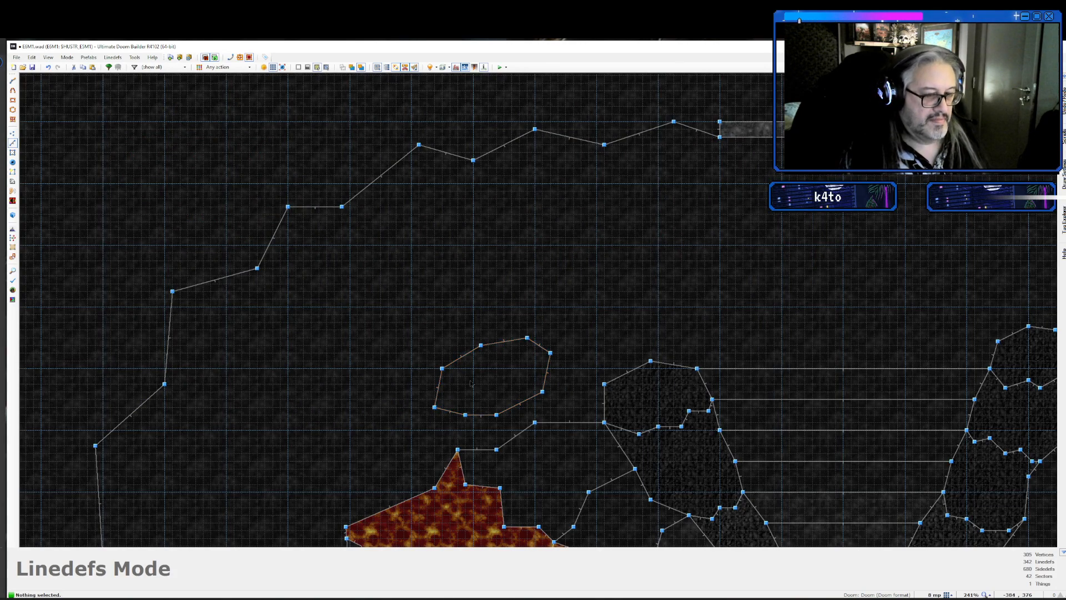
- Give the new rock sector the FLOOR6_2 floor flat and a floor height of -48
key(s)
right_click(465, 385)
click(555, 311)
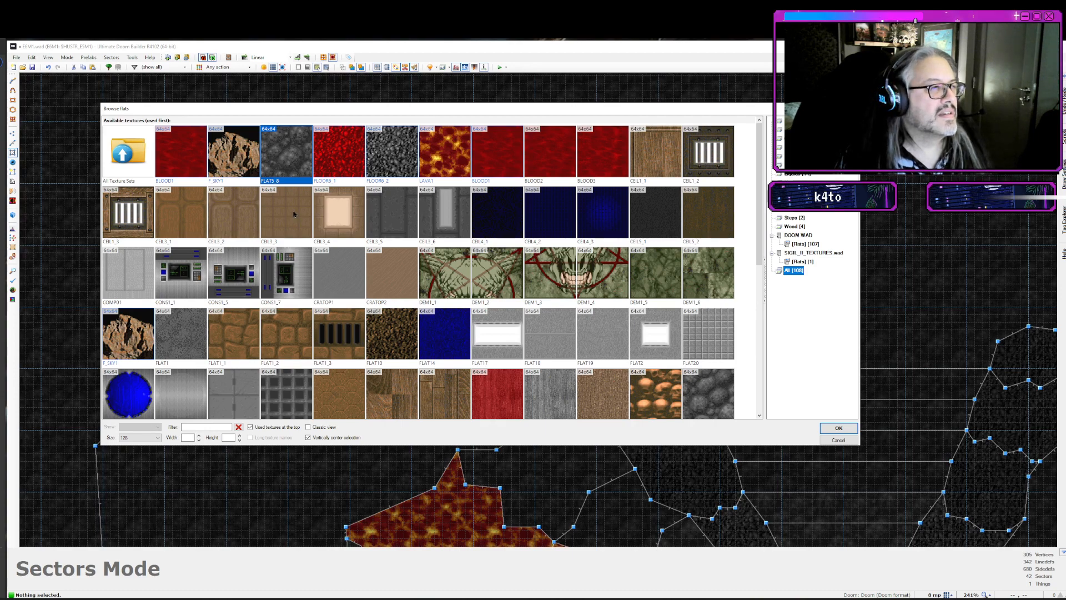
double_click(391, 156)
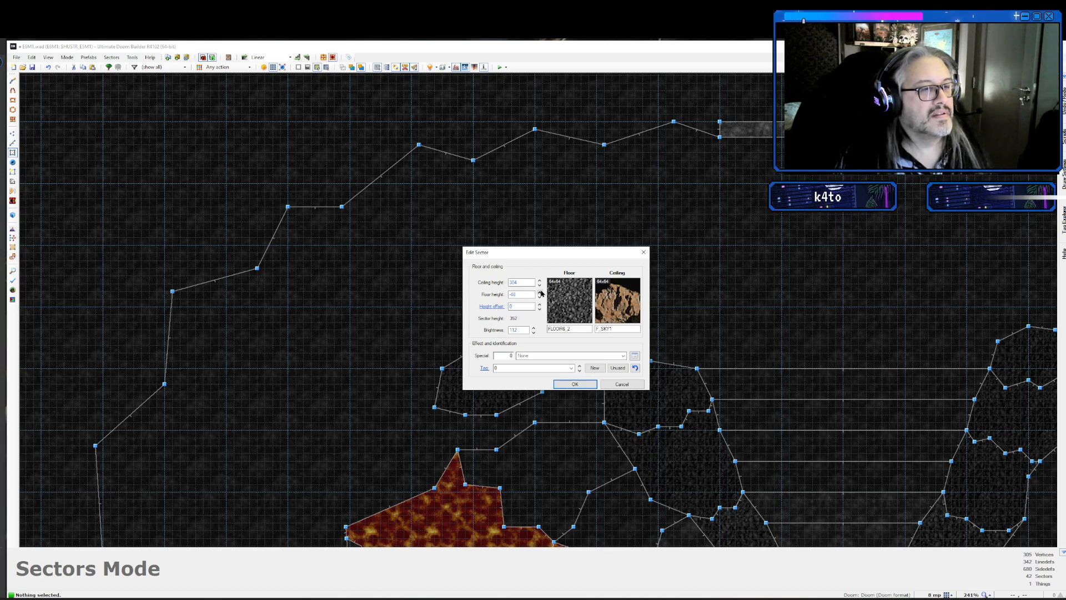
key(Return)
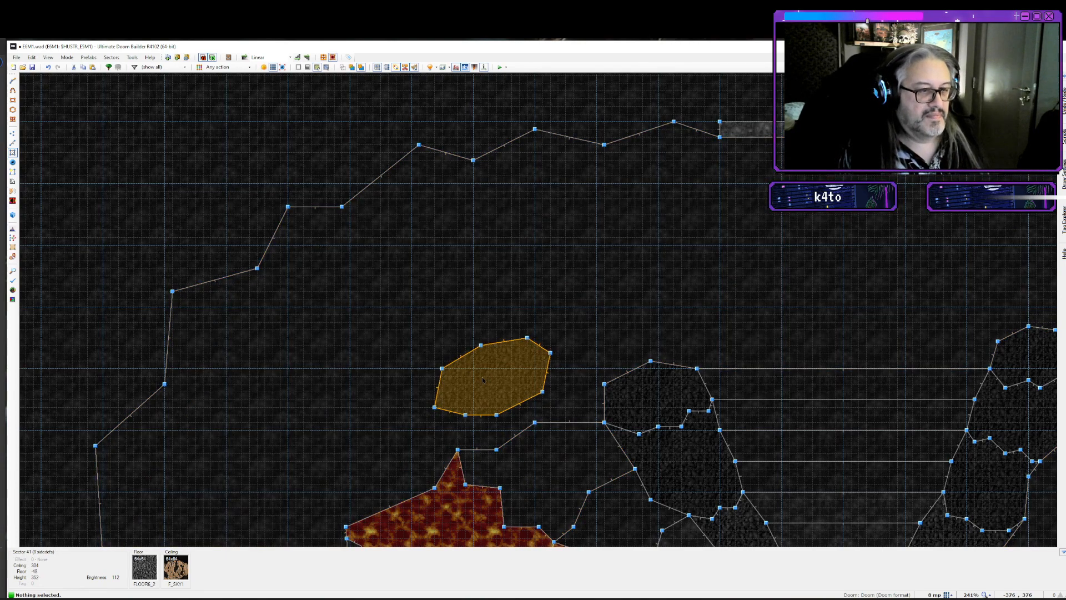
- Paste a copy of the rock sector, rotated to stand nearly upright, just northwest of the original
key(e)
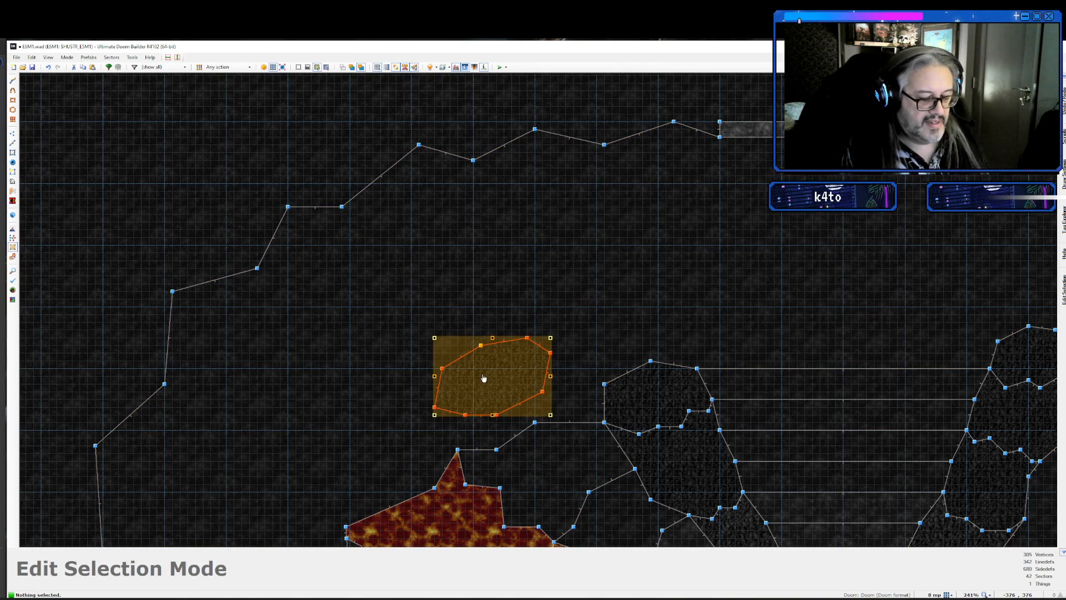
key(ctrl+v)
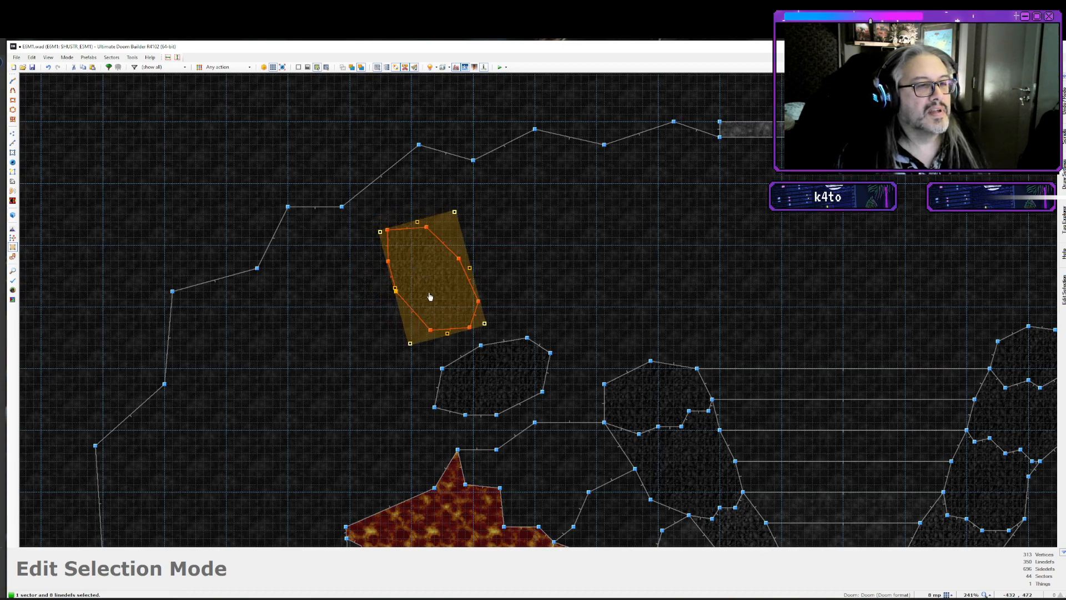
click(380, 377)
key(Escape)
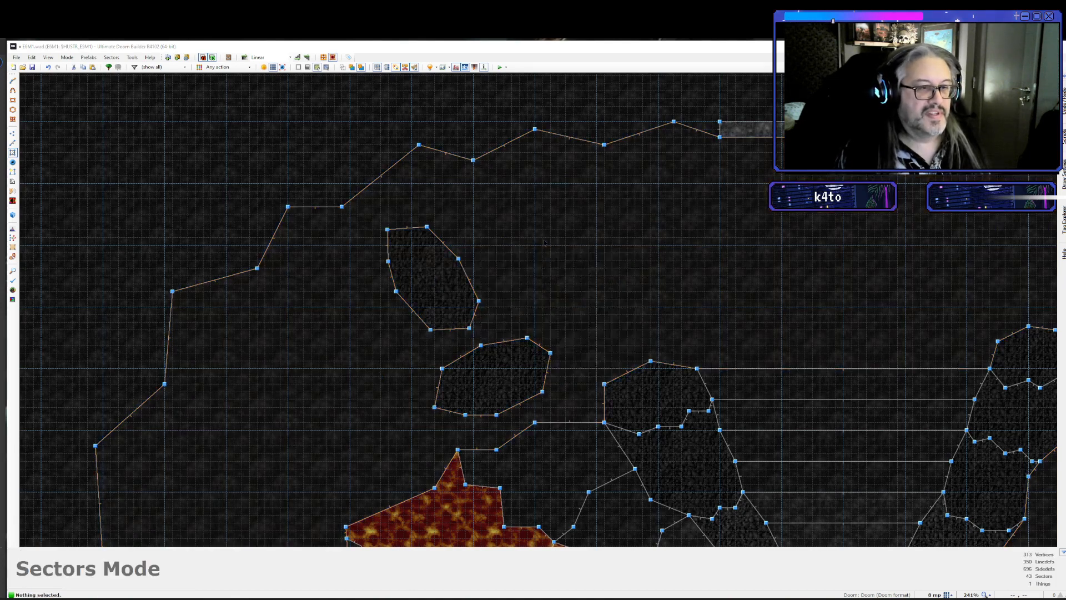
- Change the floor flat of the large sector surrounding the rocks to LAVA1
right_click(593, 311)
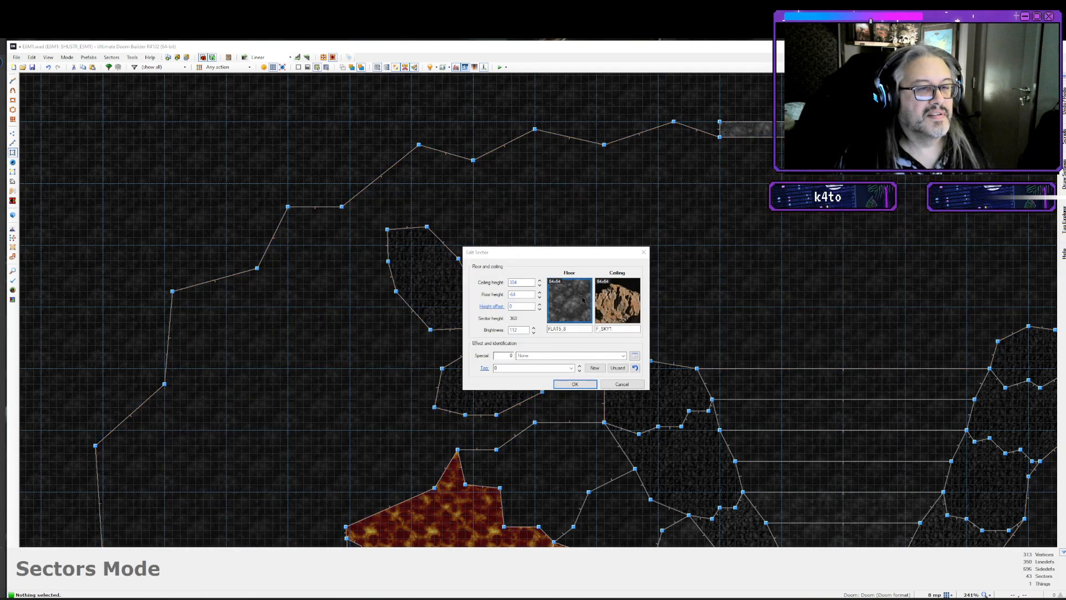
click(583, 301)
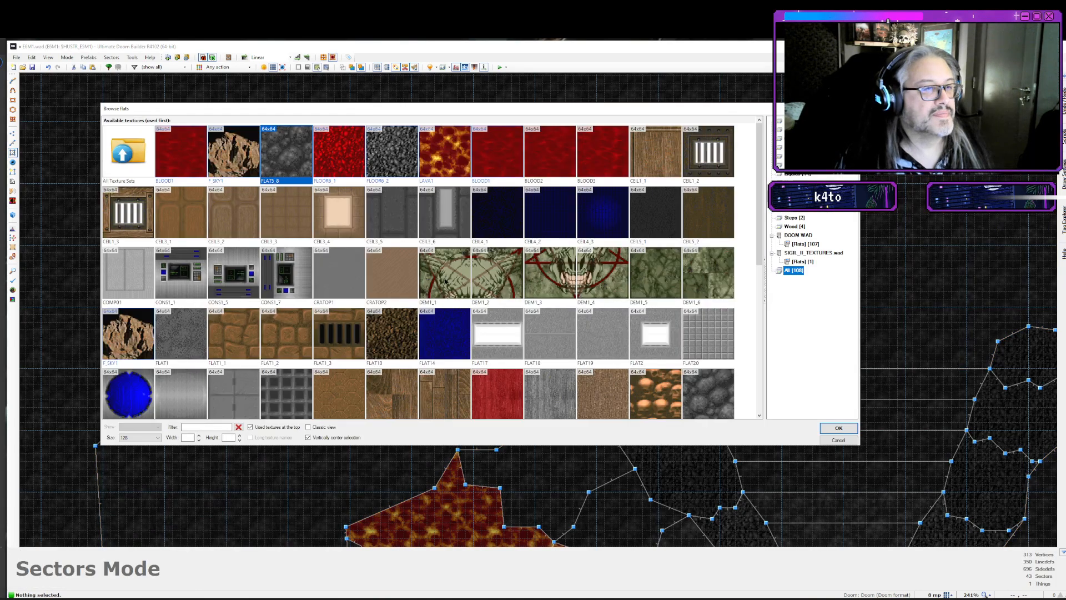
double_click(427, 160)
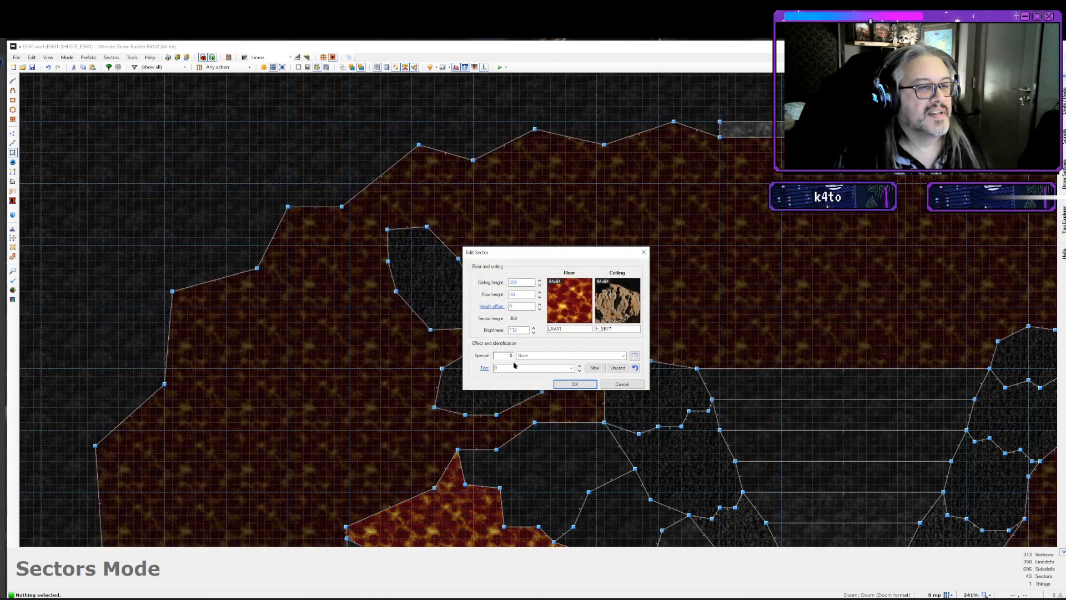
- Give the large lava sector the special 16, Damage -10 or 20% health, and set its brightness to 176
click(628, 356)
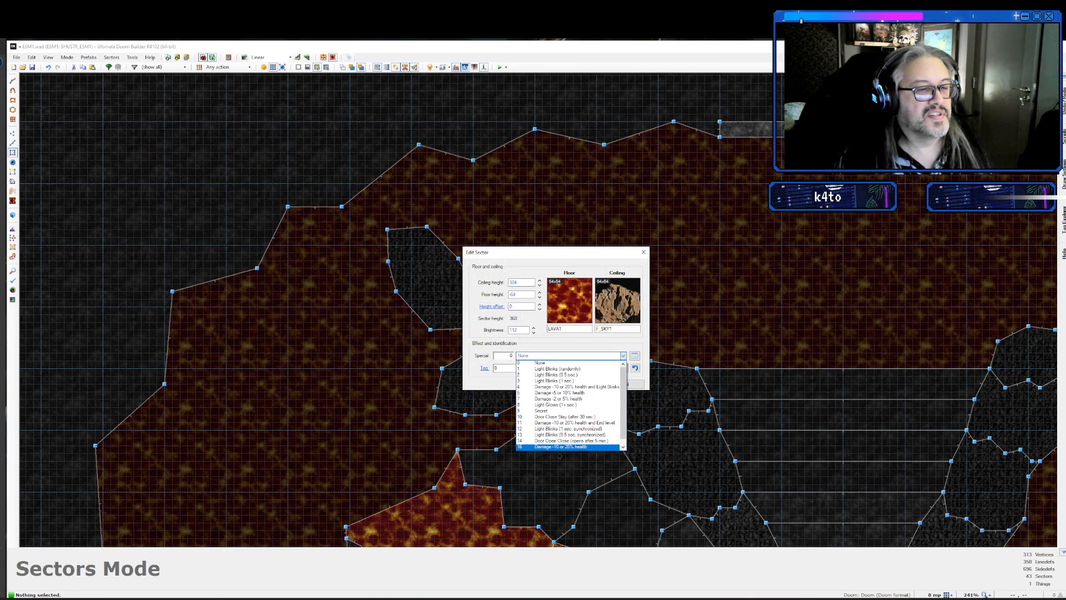
click(549, 447)
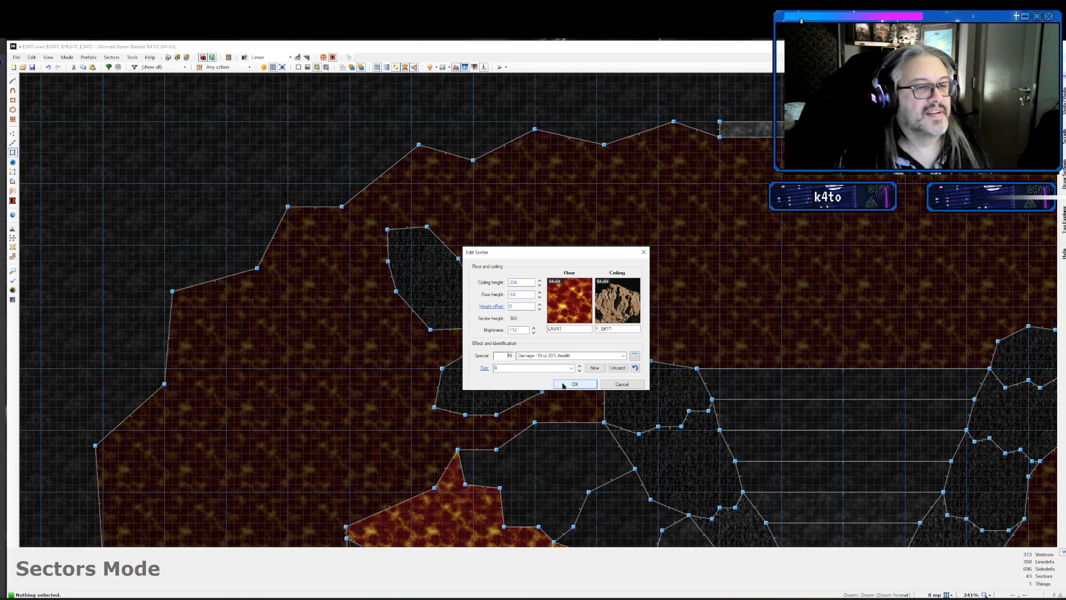
click(534, 328)
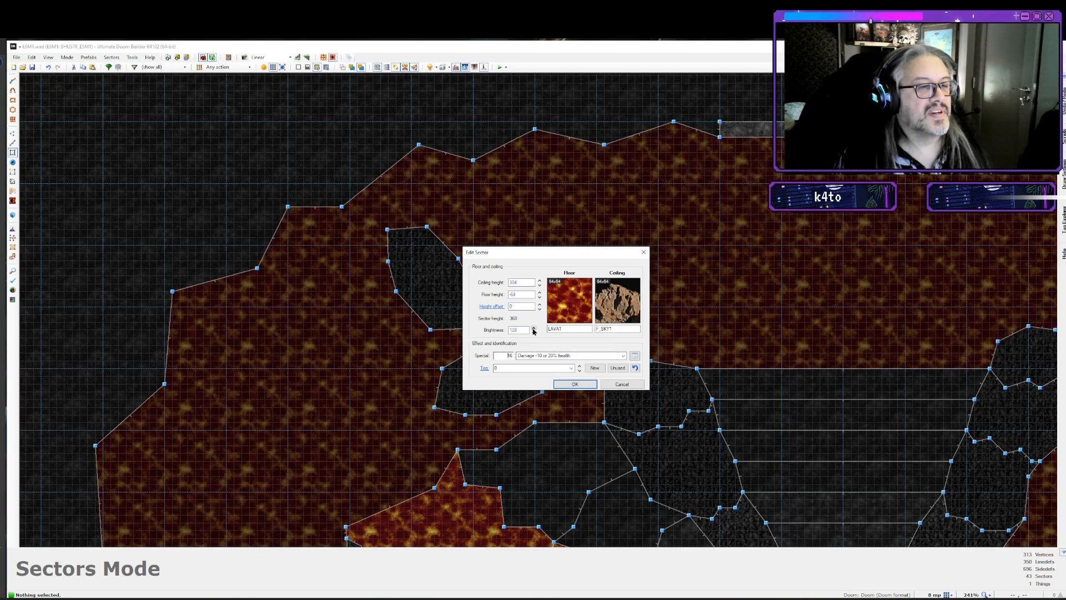
click(533, 328)
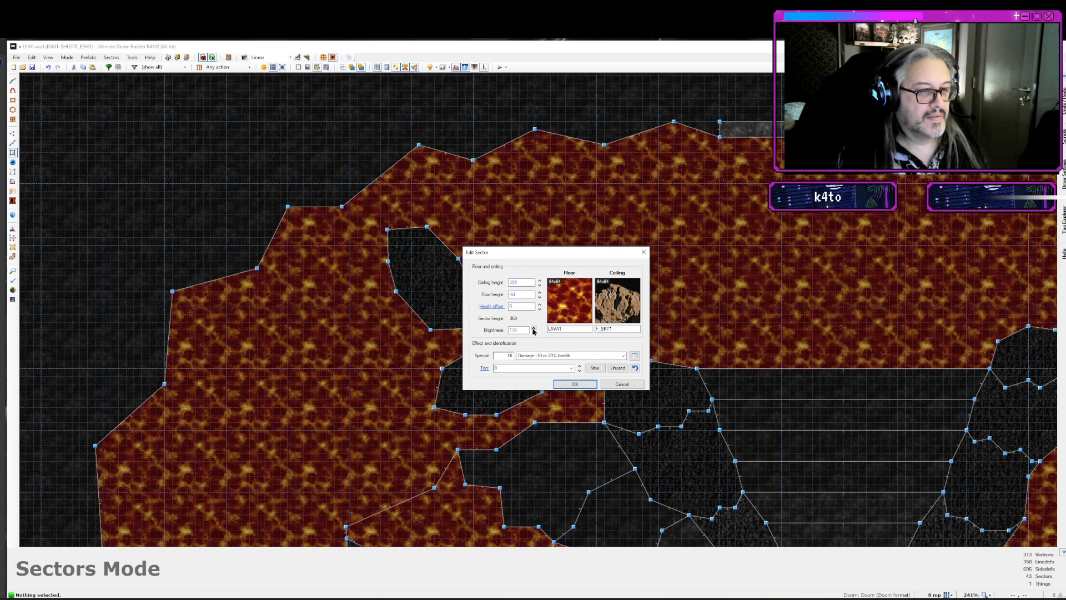
click(563, 382)
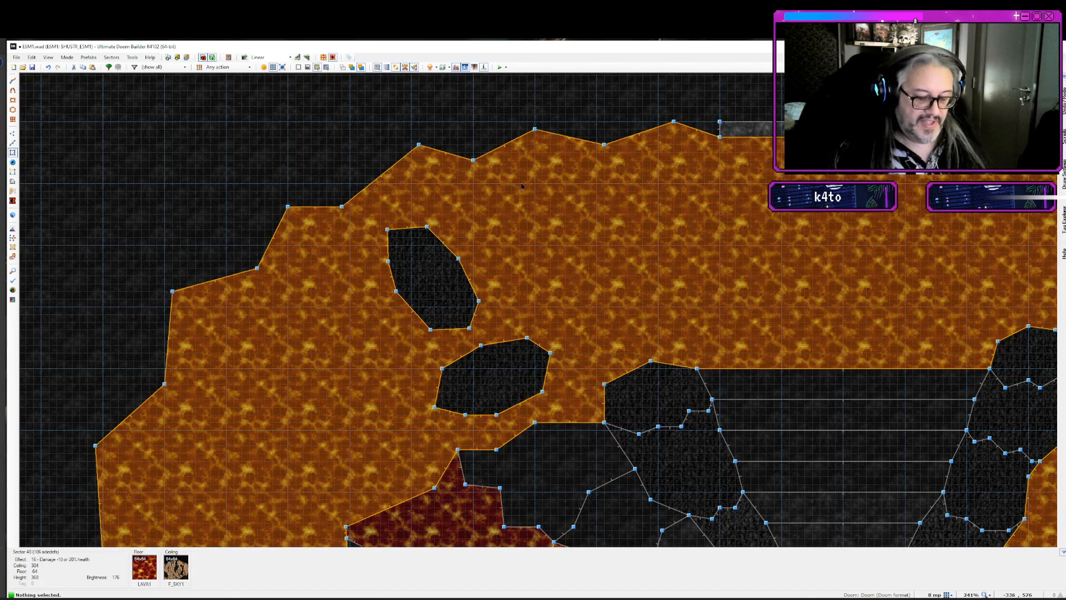
- Select the outer wall's lines from the northern edge of the lava area down along its west side
key(l)
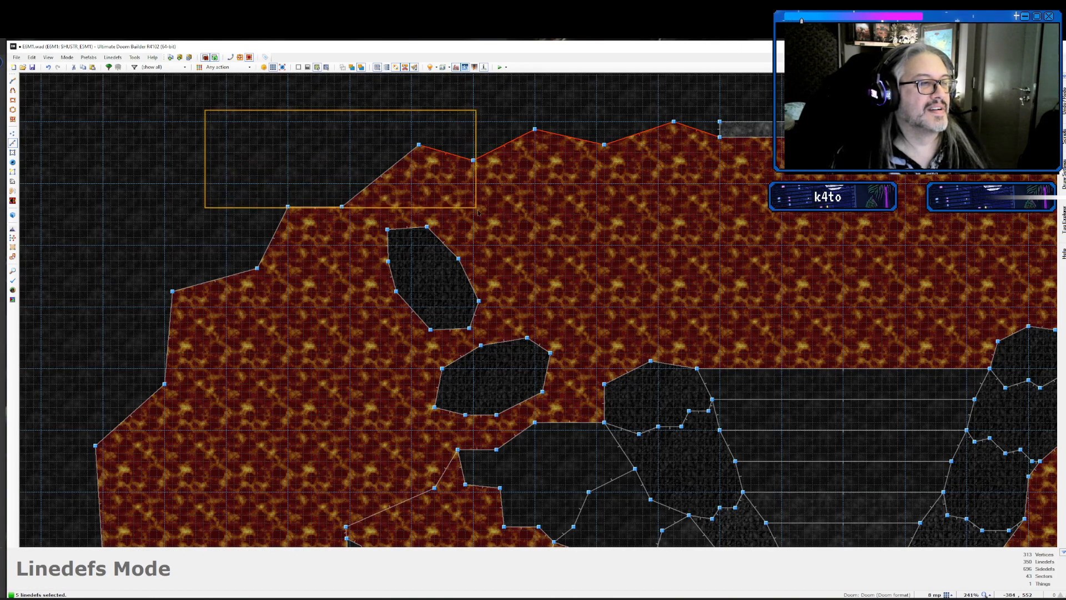
drag(305, 367, 326, 428)
key(Down)
key(Down)
key(Down)
key(Down)
key(Down)
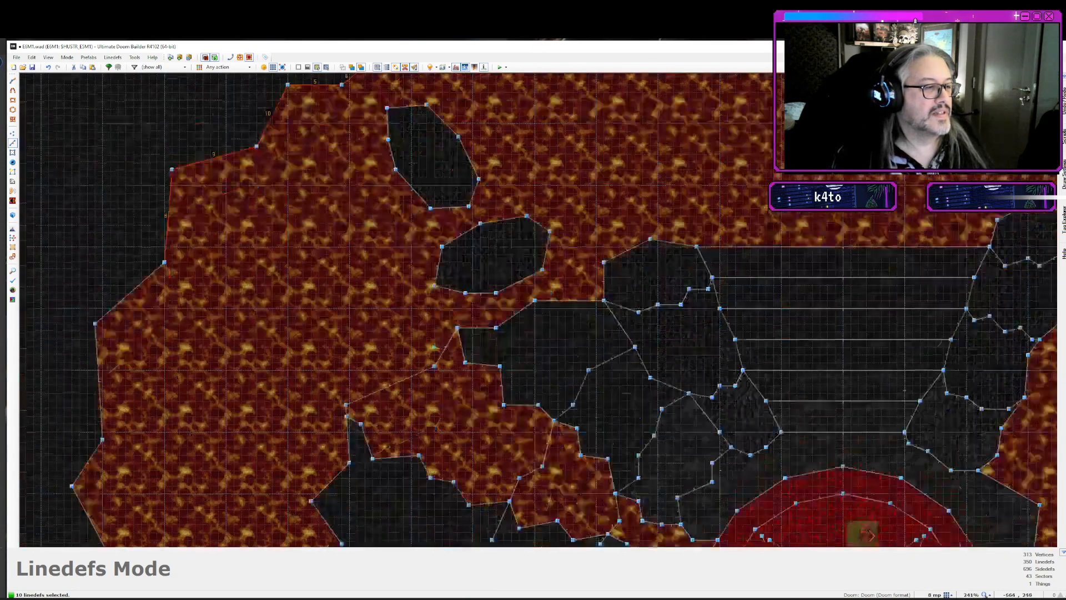
scroll(183, 361, down, 1)
key(Down)
key(Down)
key(Down)
key(Down)
key(Up)
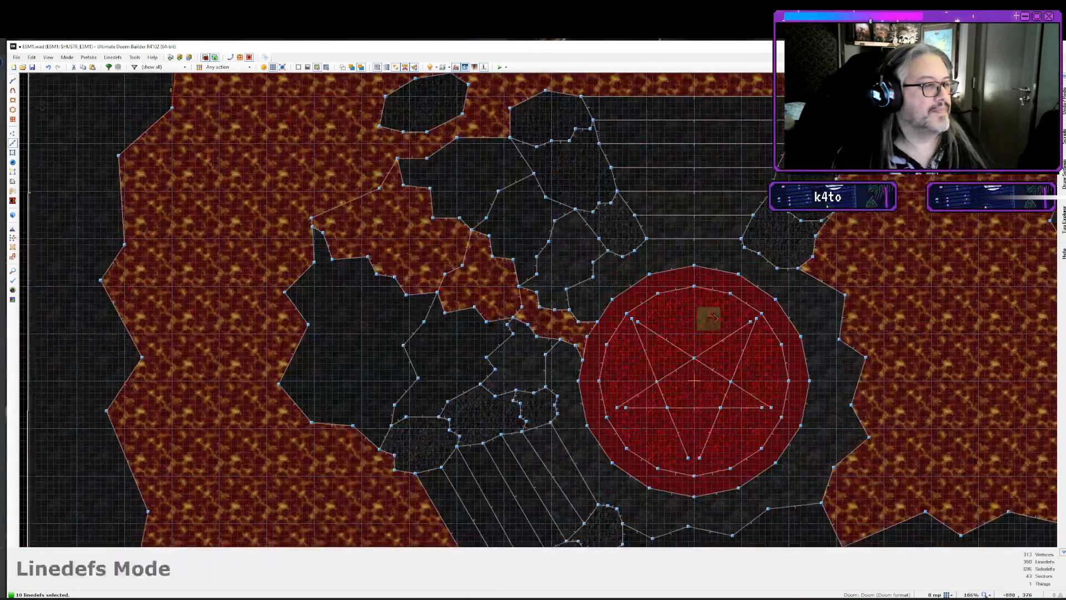
drag(90, 339, 199, 532)
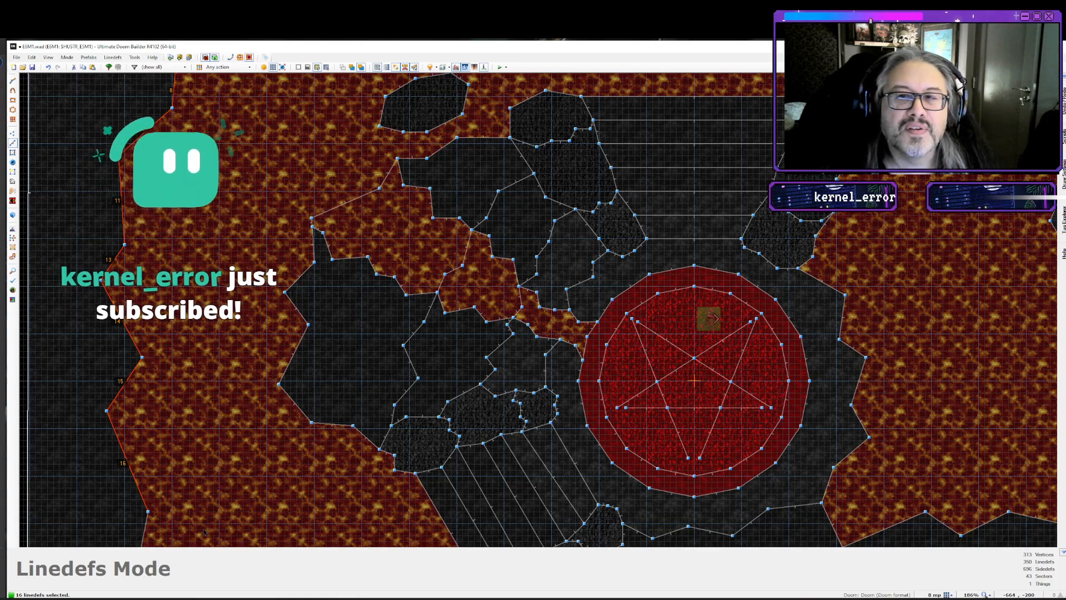
- Add the outer wall's southwestern lines to the selection, as far as the rocks at the foot of the diagonal stairs
key(Down)
key(Down)
key(Down)
key(Down)
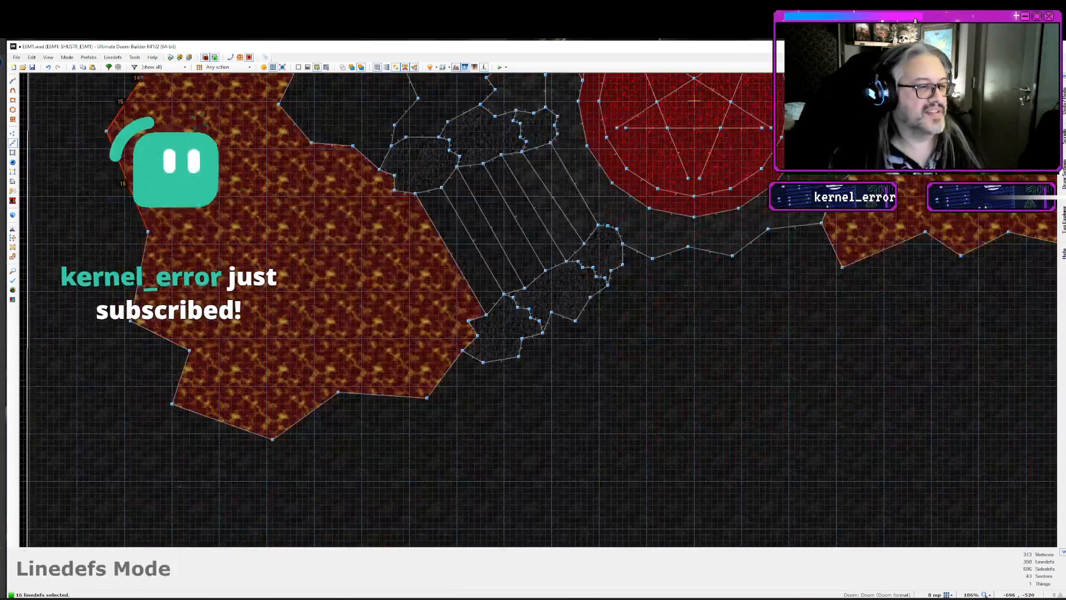
drag(78, 207, 381, 461)
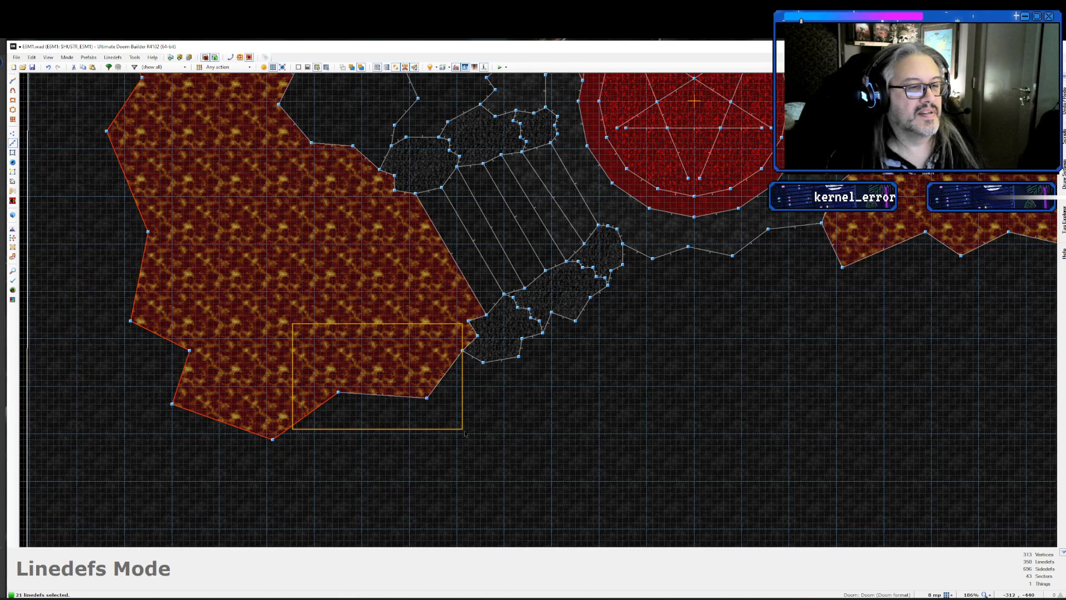
- Add the outer wall's lines along the southern edge of the lava area east of the pentagram to the selection
key(Up)
key(Right)
key(Right)
key(Right)
key(Right)
key(Right)
key(Right)
key(Right)
key(Right)
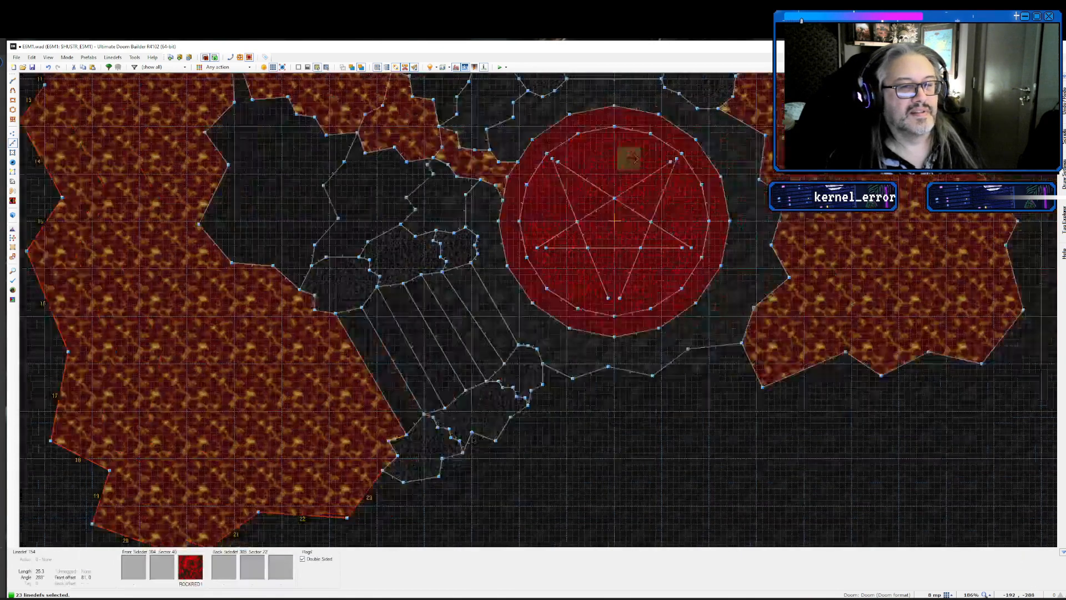
drag(516, 407, 515, 407)
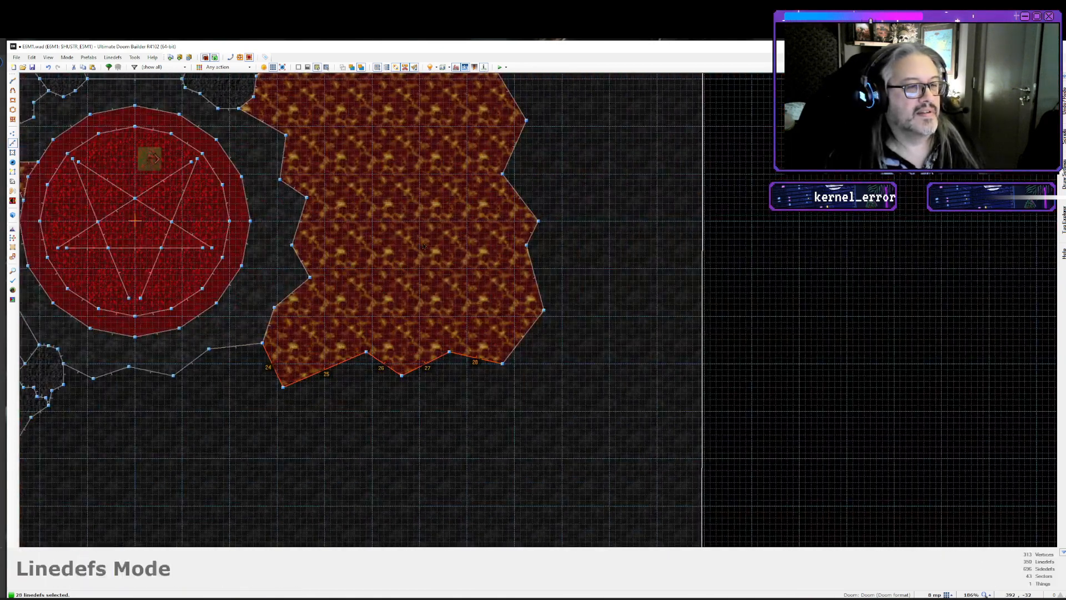
drag(592, 391, 591, 390)
- Add the outer wall's eastern and northeastern lines to the selection, up to the thin rectangular sector on the northern edge
key(Up)
key(Up)
key(Up)
key(Up)
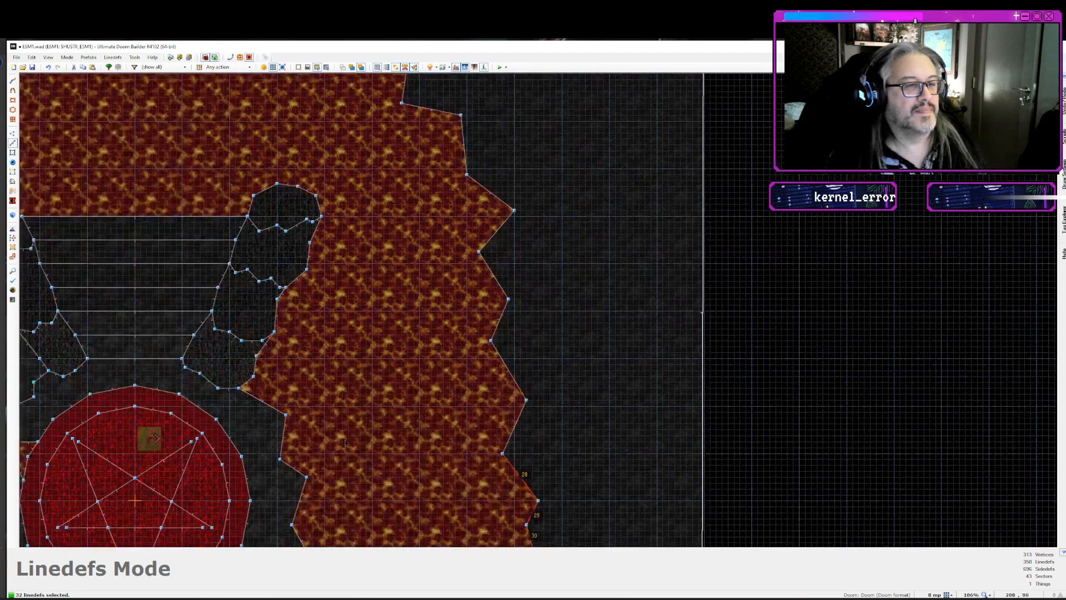
drag(404, 149, 561, 447)
key(Up)
key(Up)
key(Up)
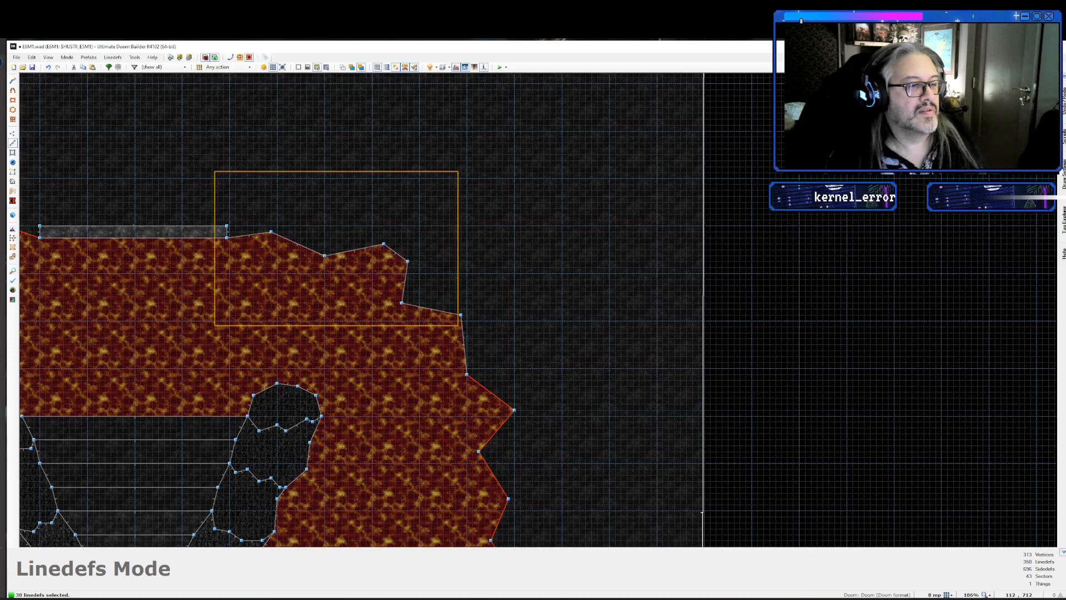
drag(458, 325, 502, 381)
- Set the front side's lower texture of all selected outer wall lines to FIREWALA, and clear the selection
right_click(302, 254)
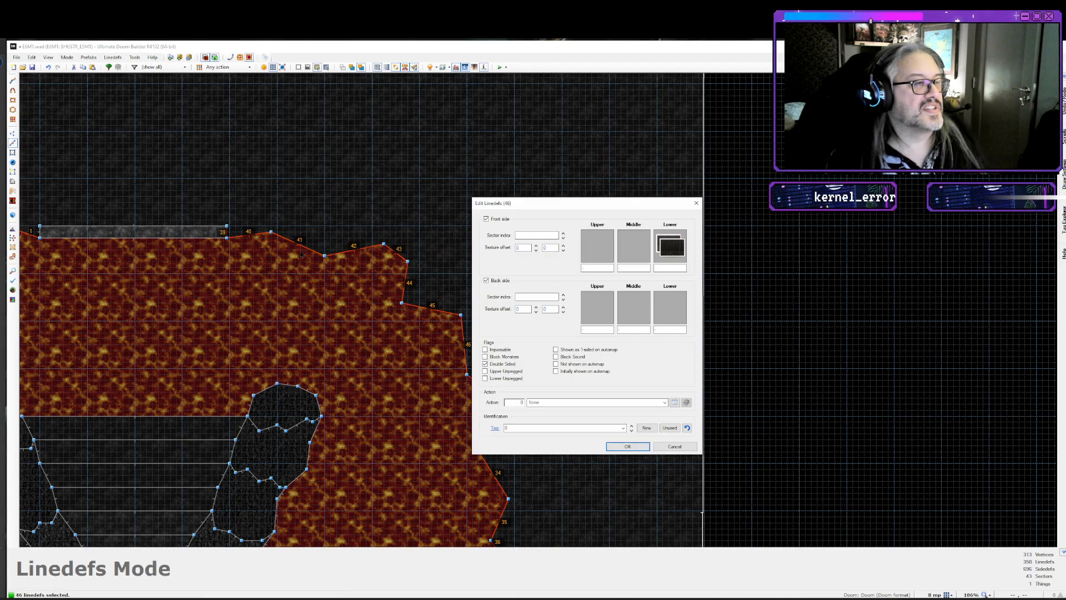
click(666, 247)
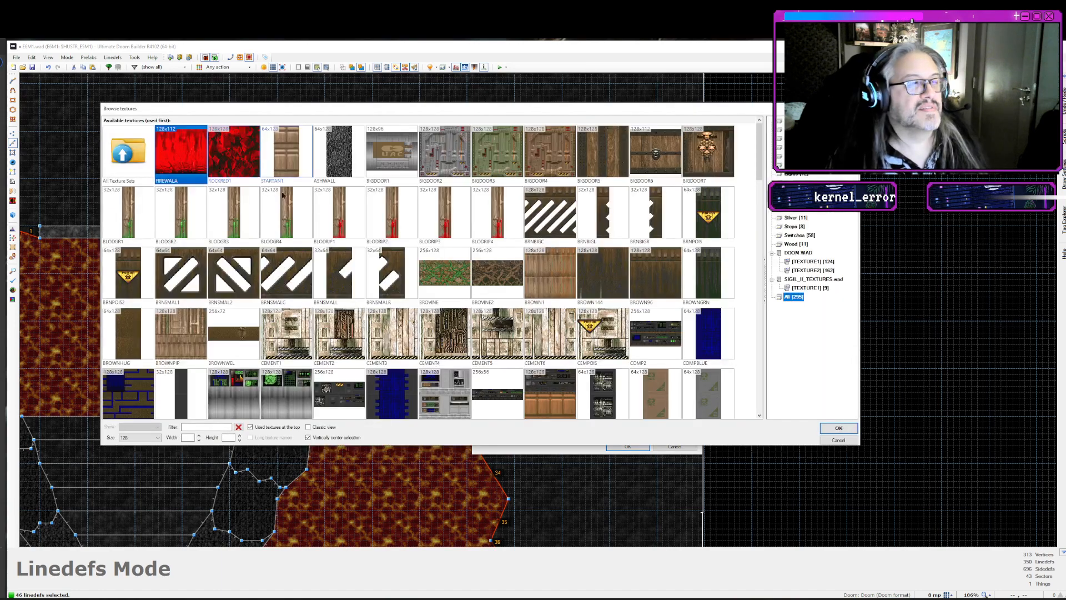
double_click(181, 148)
key(Return)
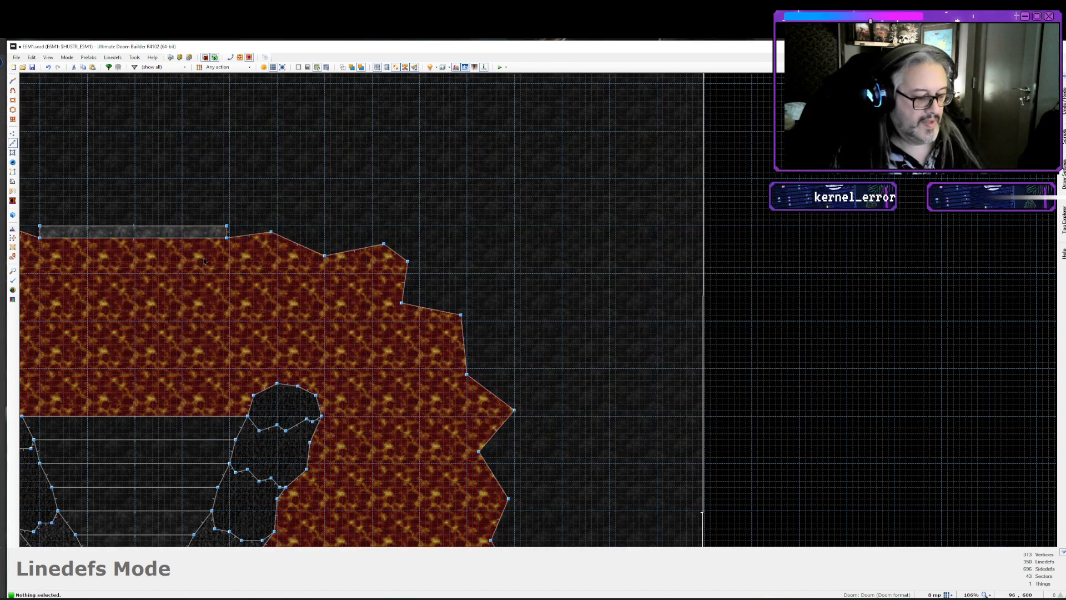
- Playtest the map, walking across the lava and around its outer edge to inspect the wall and the surrounding ground, and quit the game
key(F9)
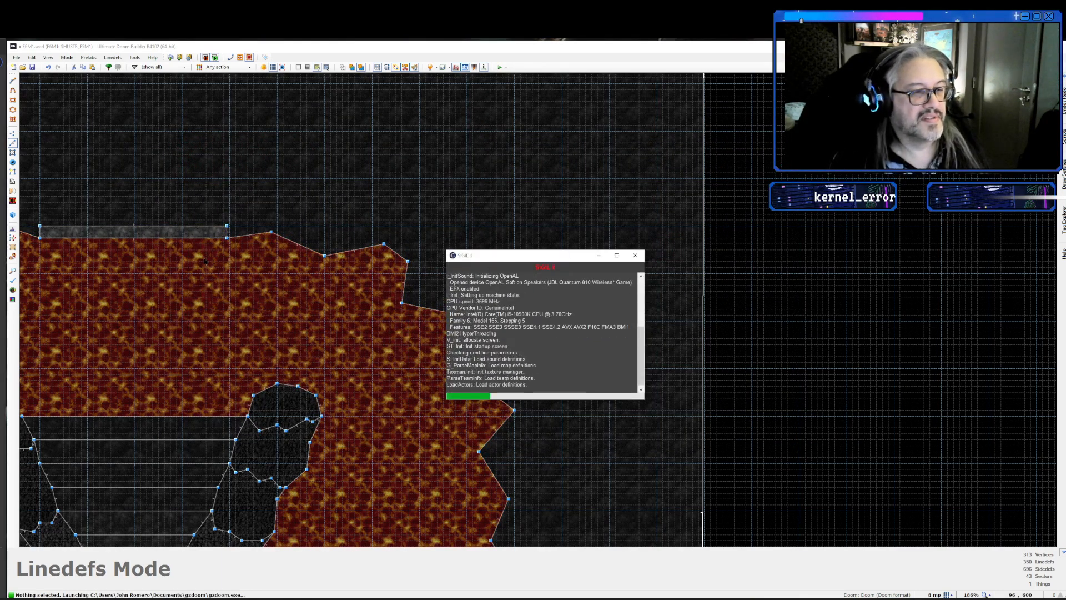
key(w)
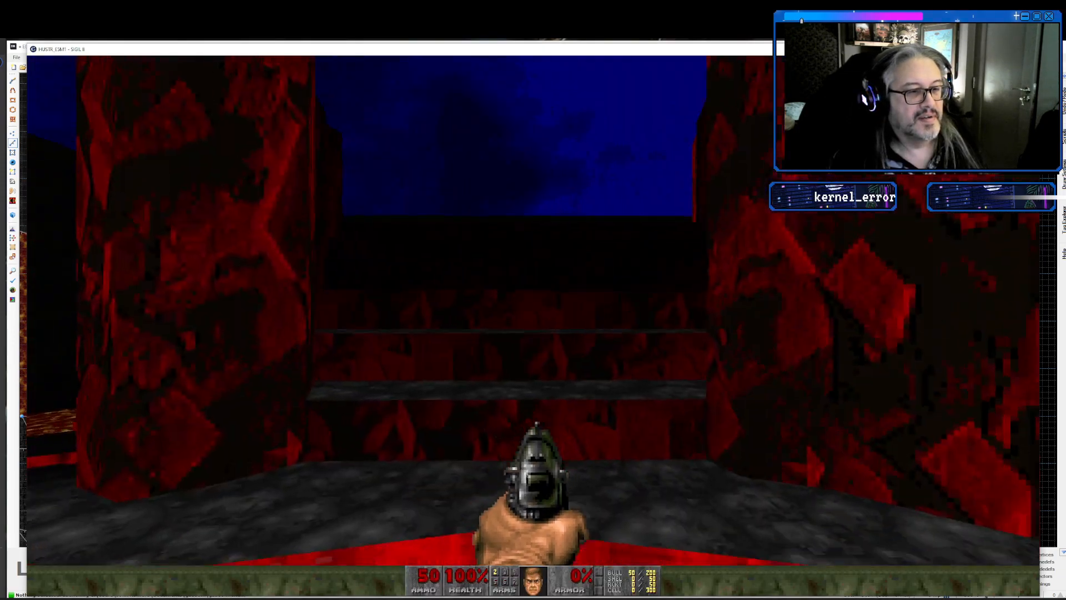
key(Left)
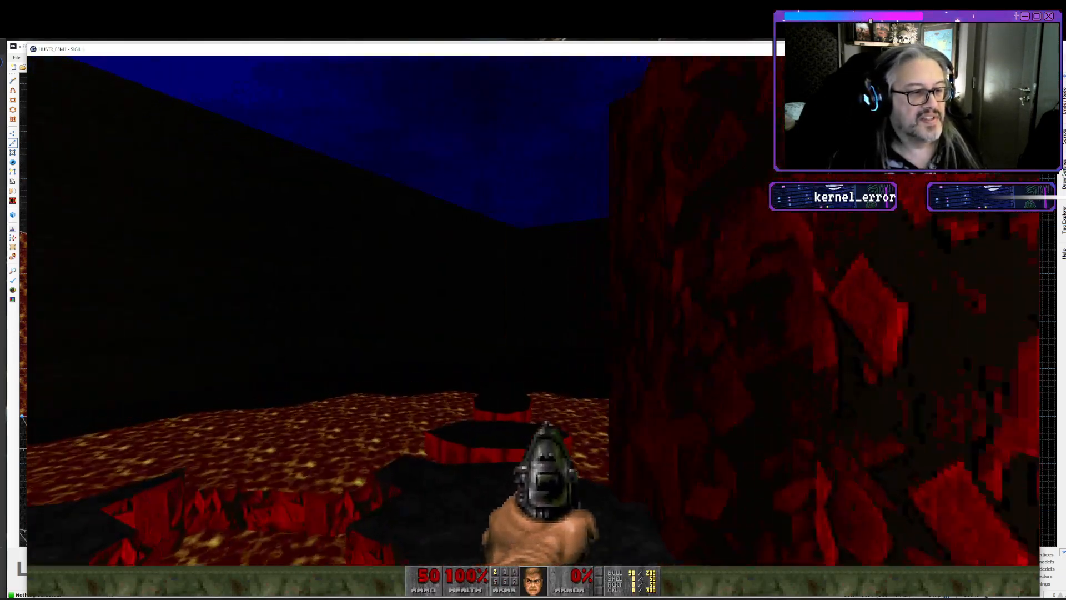
key(w)
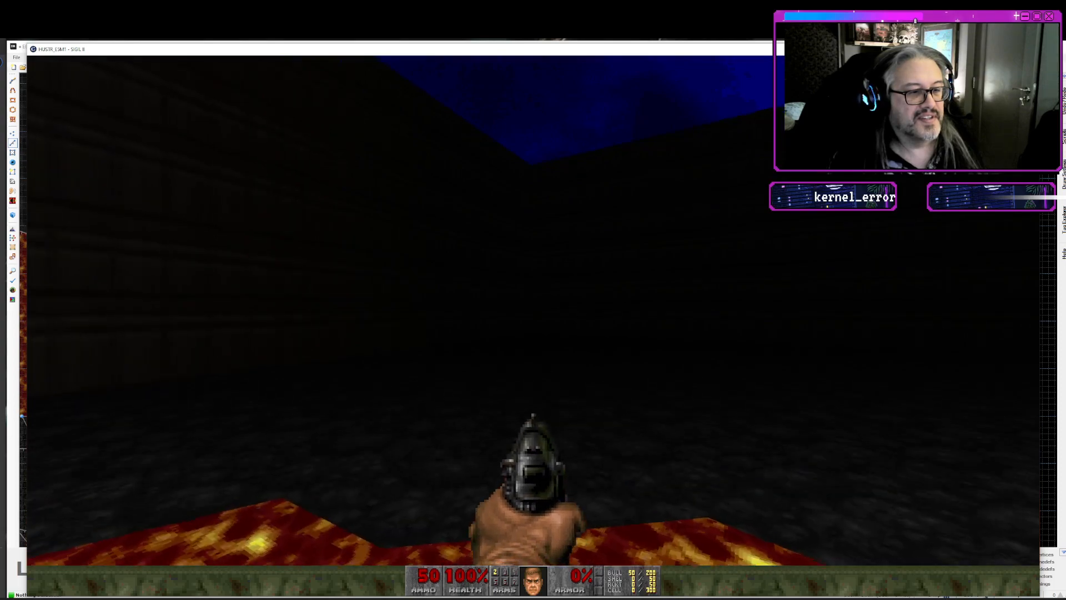
key(w)
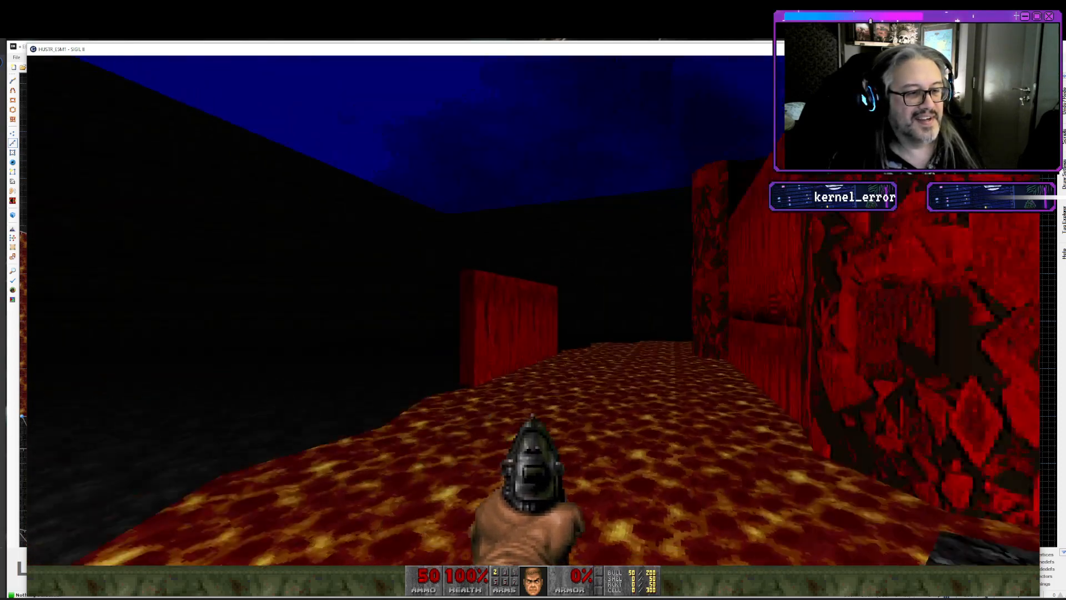
key(w)
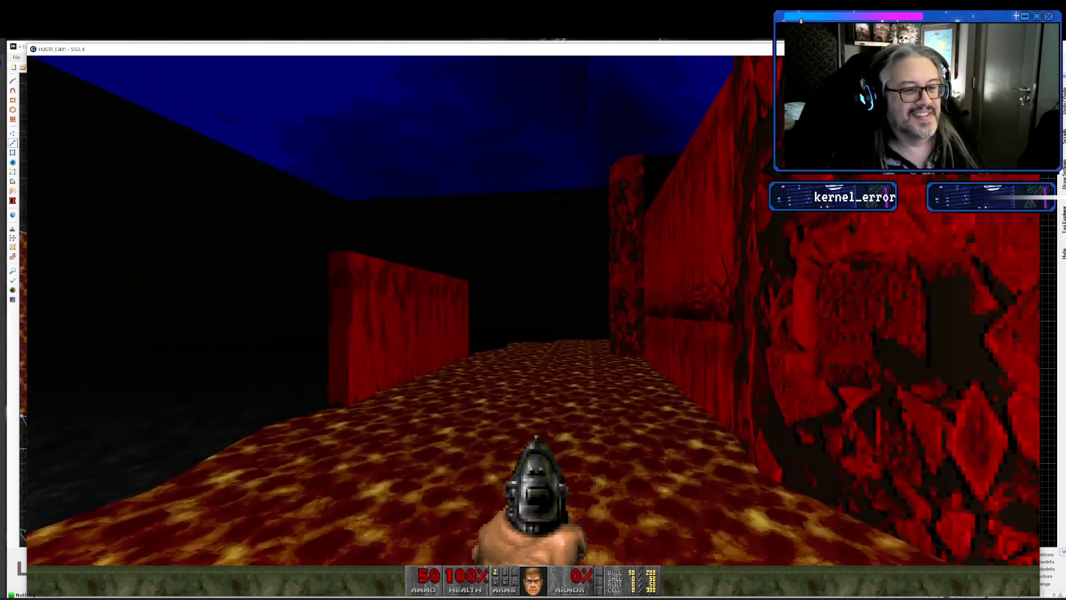
key(w)
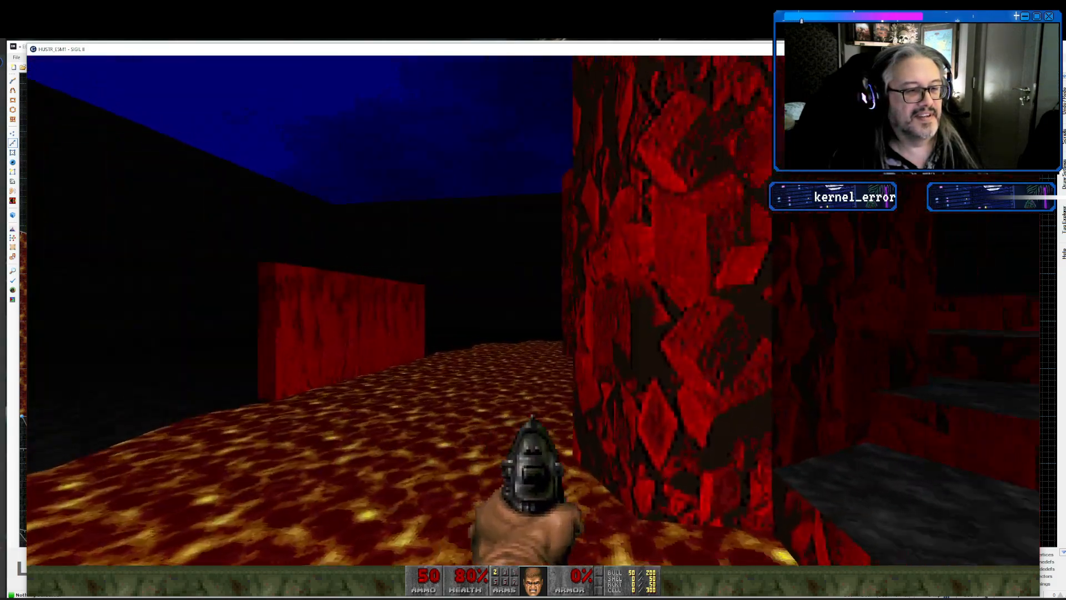
key(w)
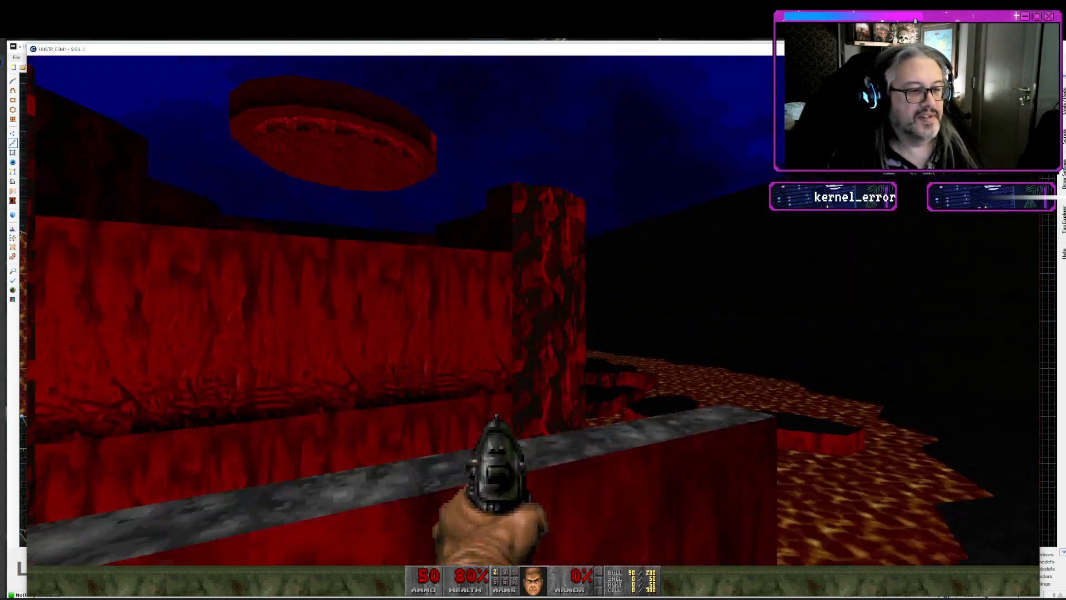
key(s)
key(w)
key(w)
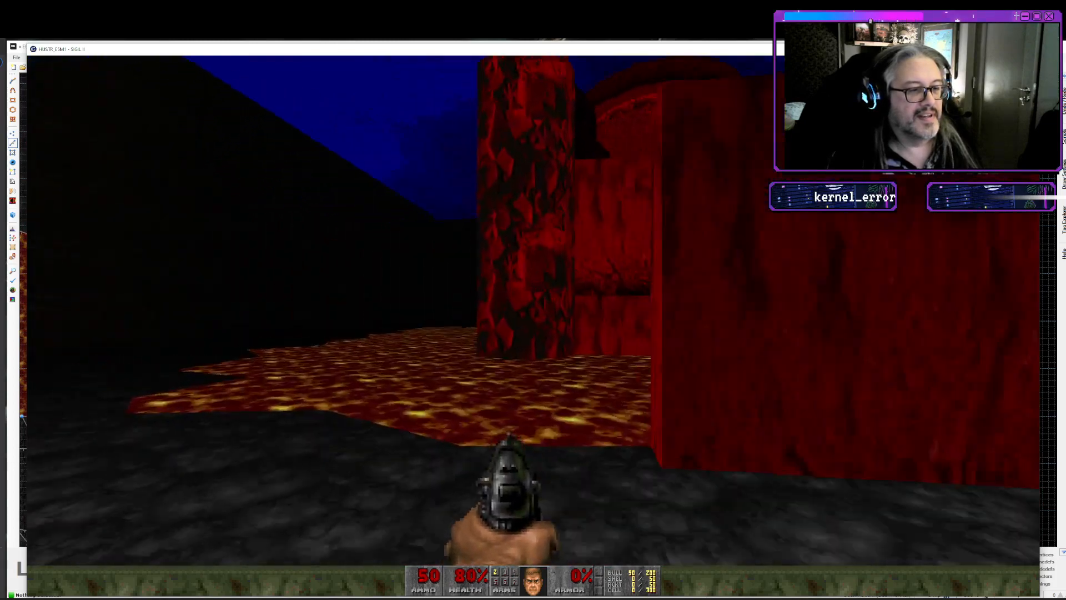
key(alt+F4)
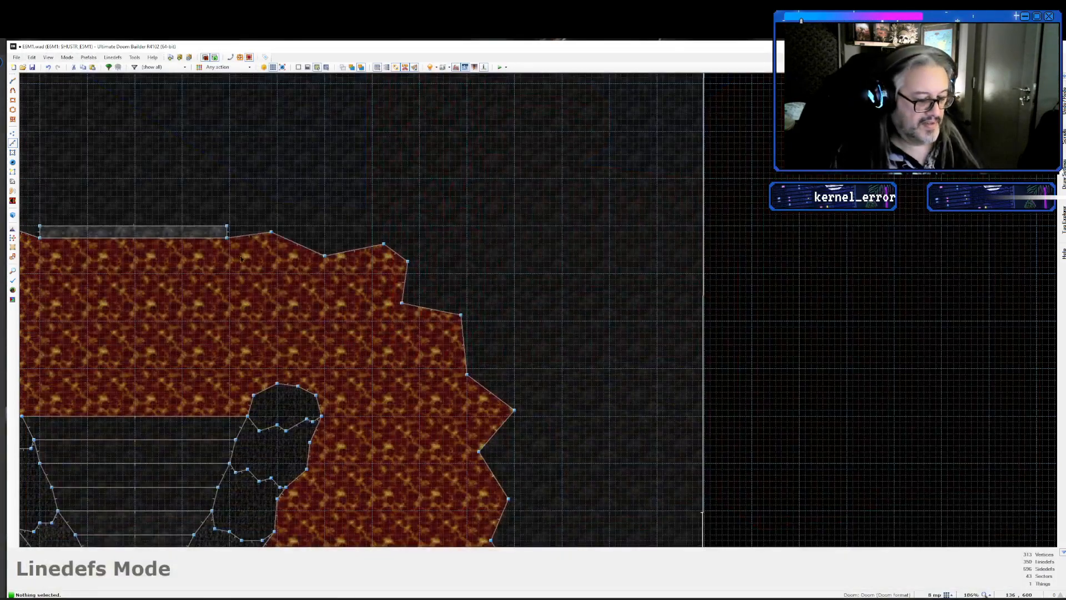
- Set the floor height of the rock sector surrounding the lava area to -32
key(s)
right_click(270, 234)
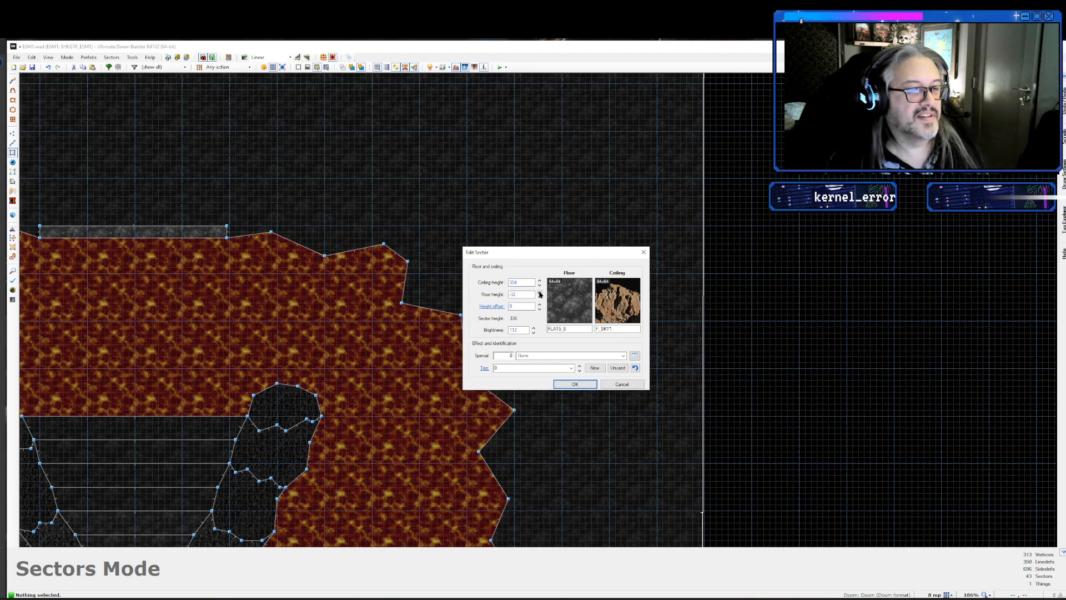
key(Return)
- Raise the floor of the outer of the two rock islands northwest of the pentagram to -32 in the 3D view
key(Left)
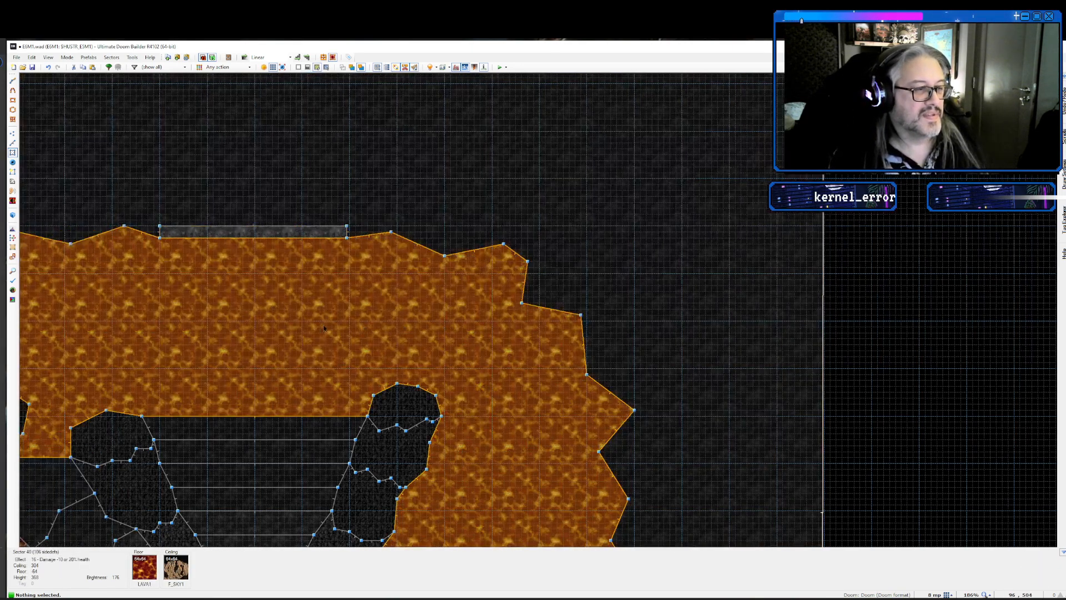
key(q)
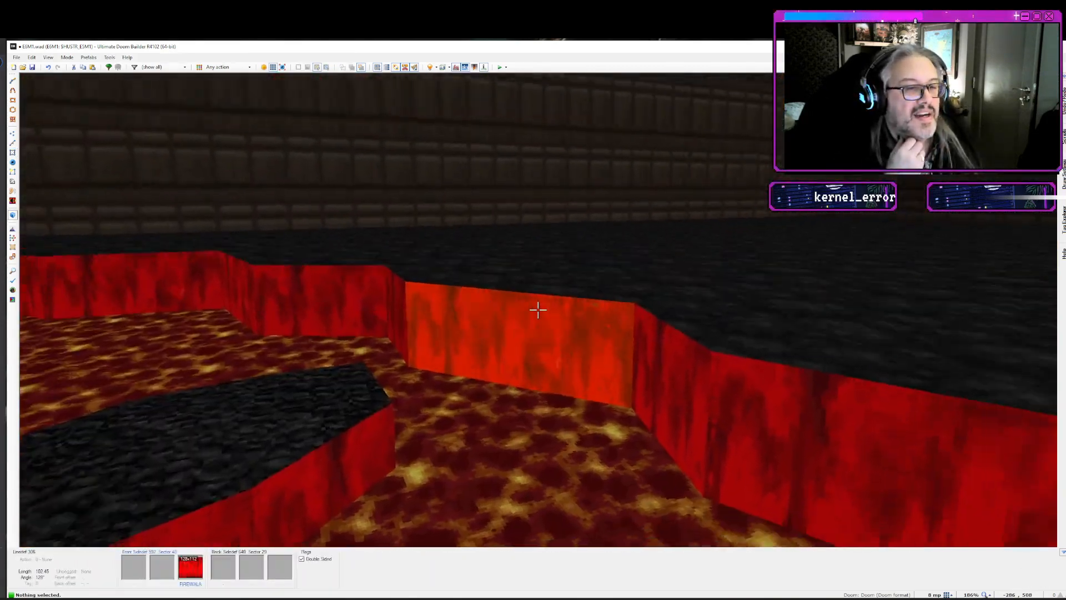
scroll(538, 310, down, 1)
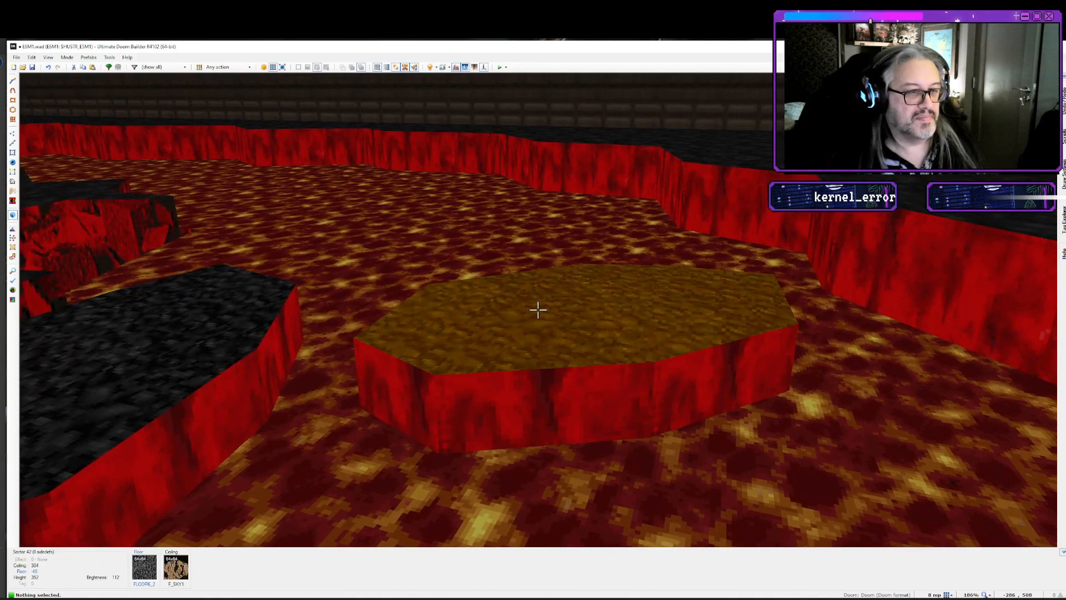
scroll(537, 310, up, 3)
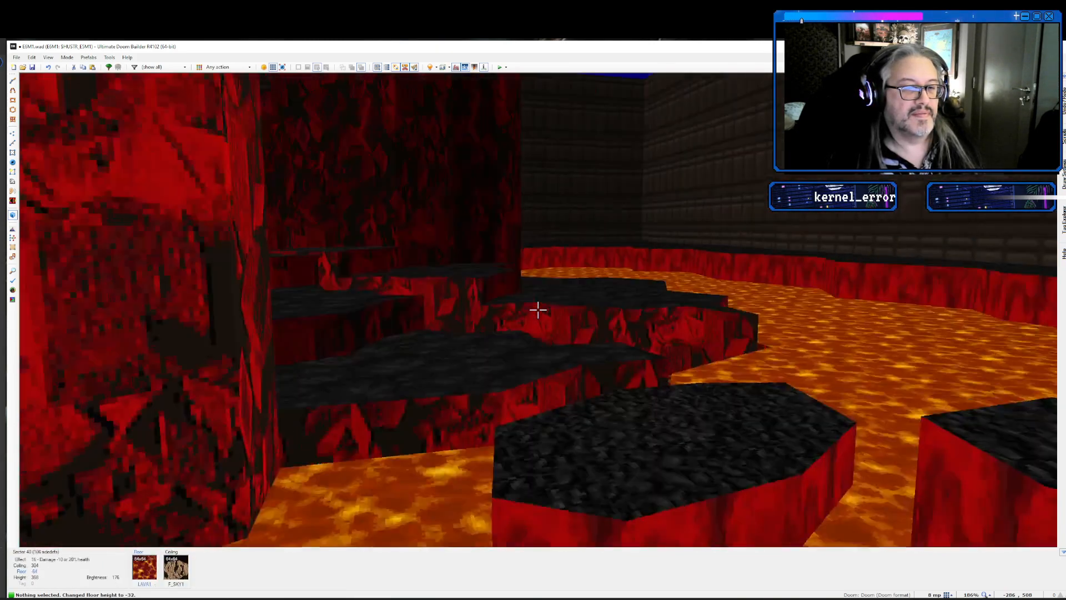
key(q)
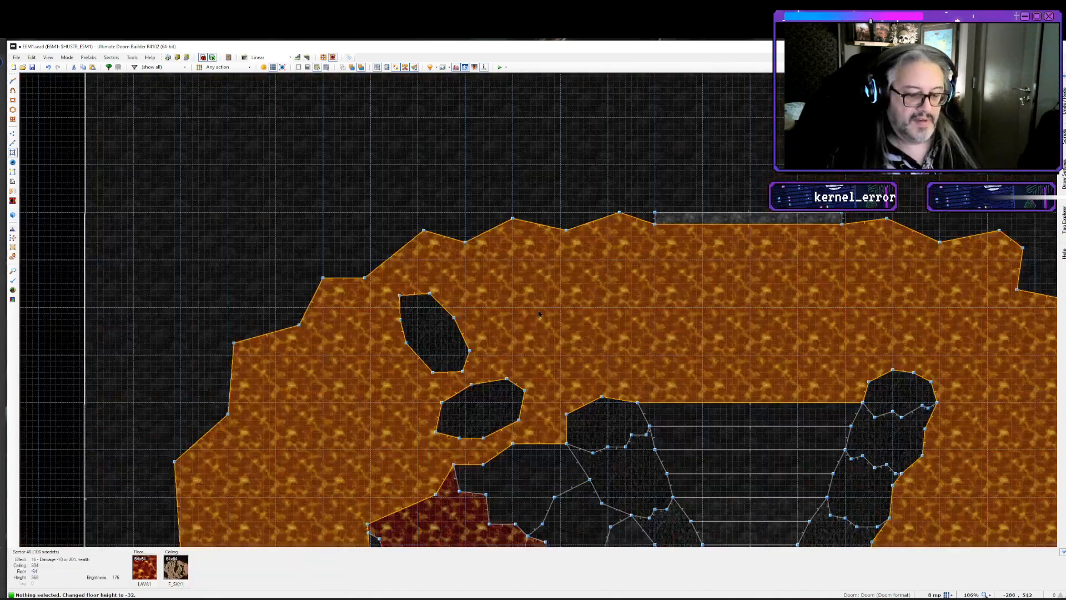
- Playtest the map, walking over the pentagram, raised rock islands, outer ledge and damaging lava, and quit the game
key(F9)
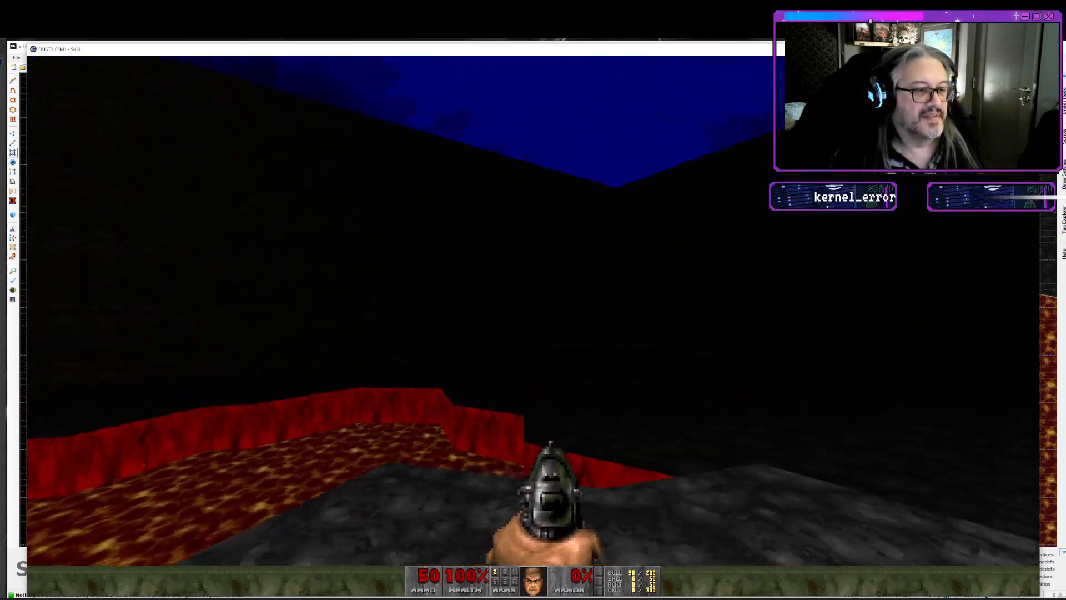
key(w)
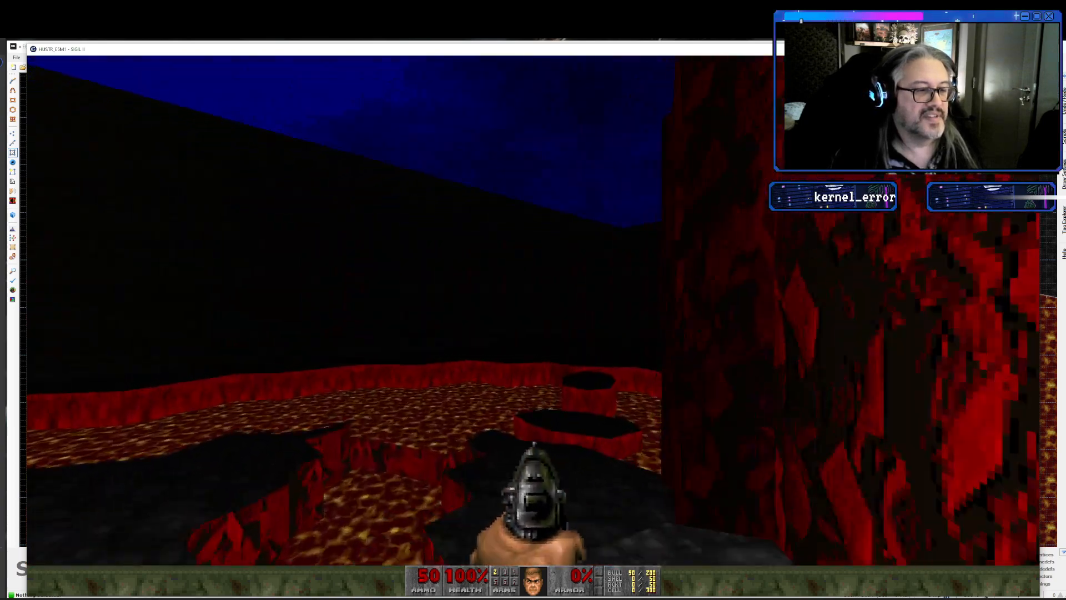
key(w)
key(w)
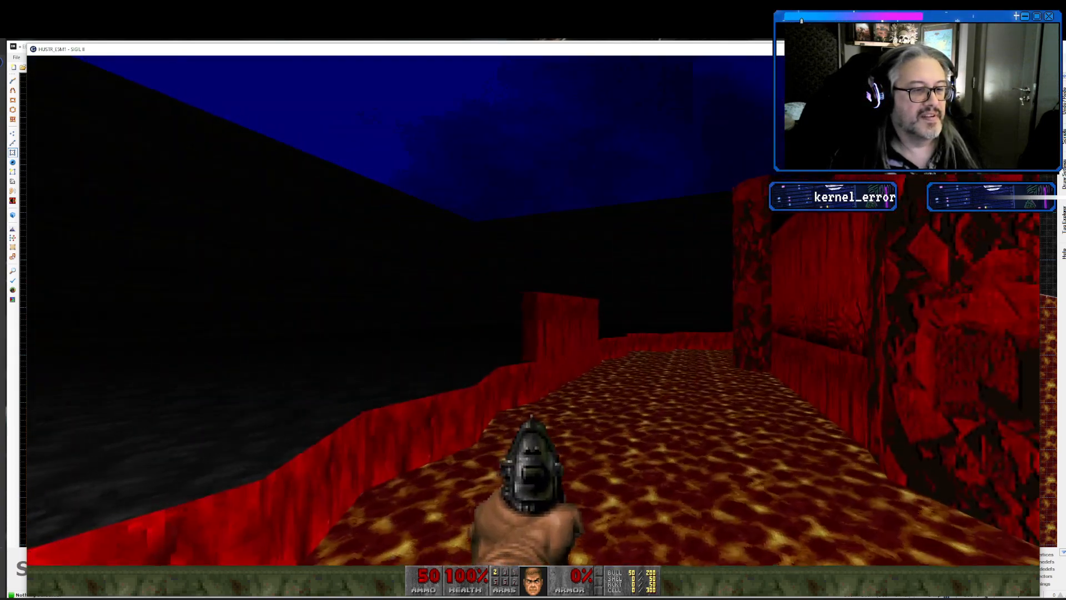
key(w)
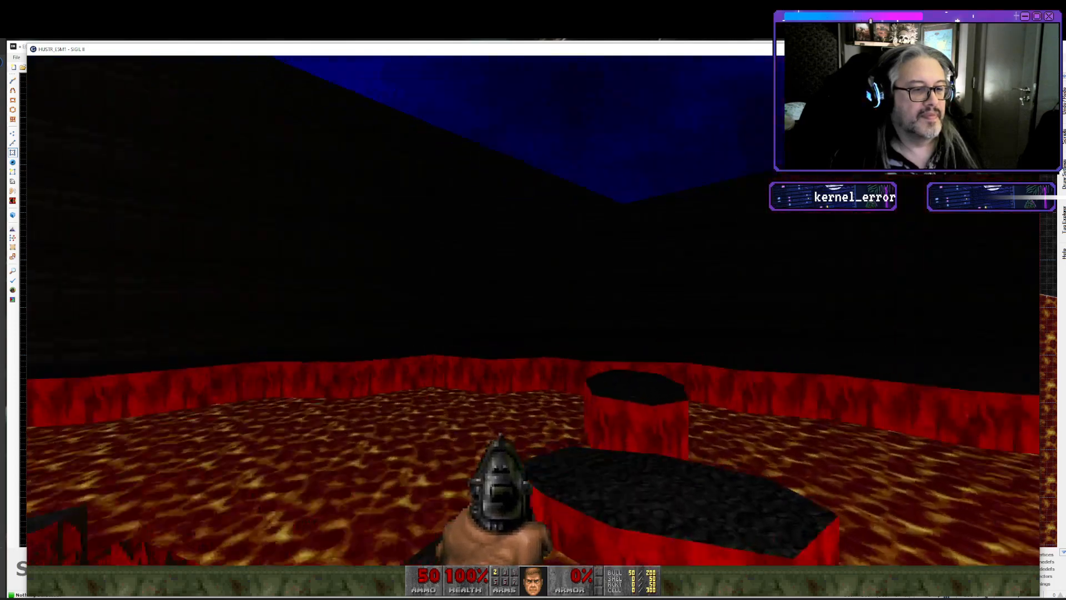
key(d)
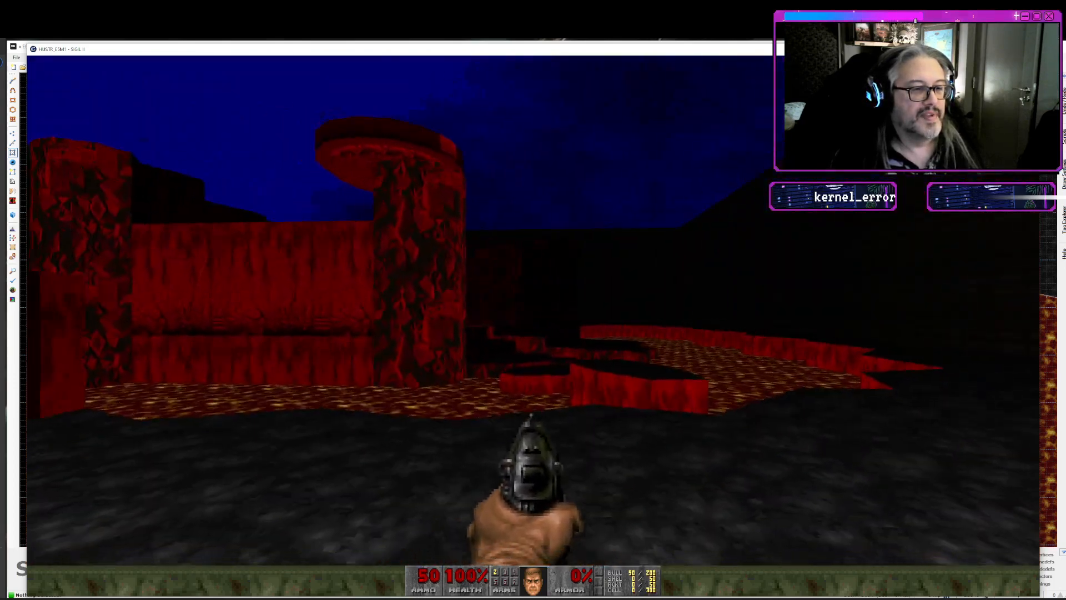
key(w)
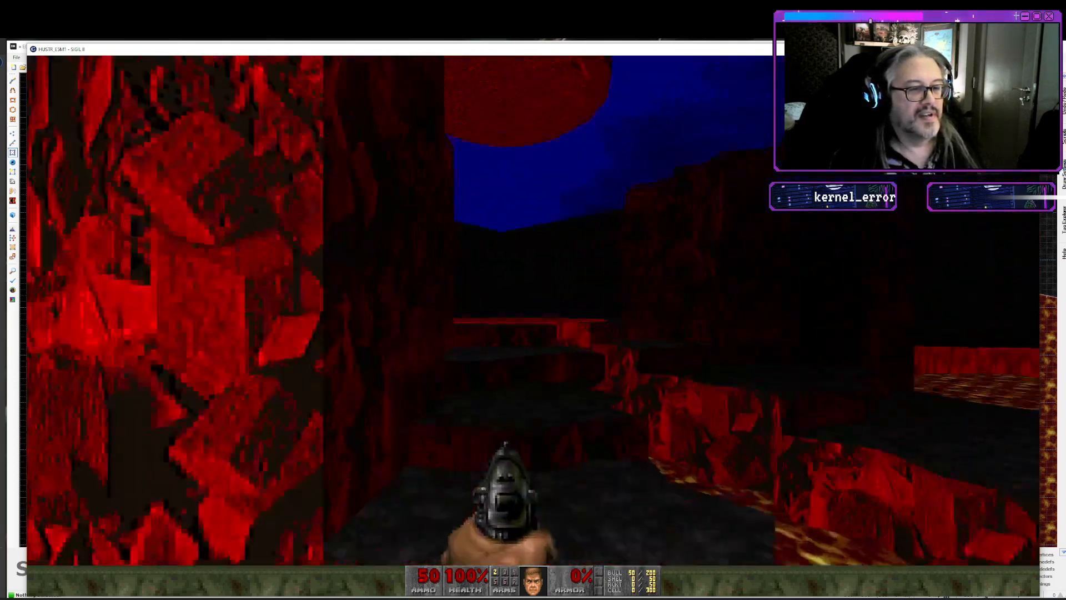
key(w)
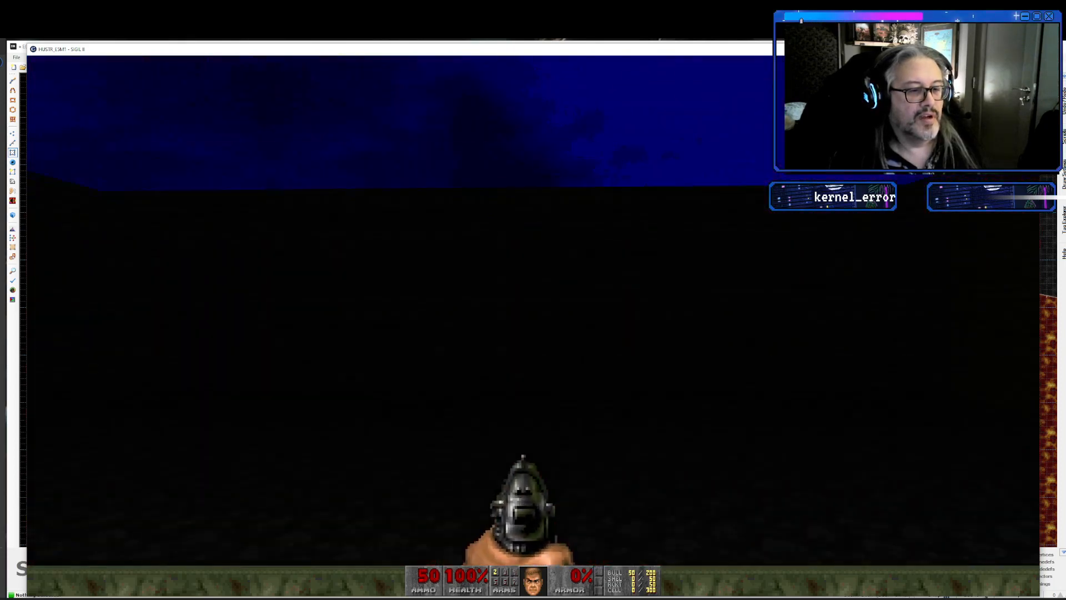
key(w)
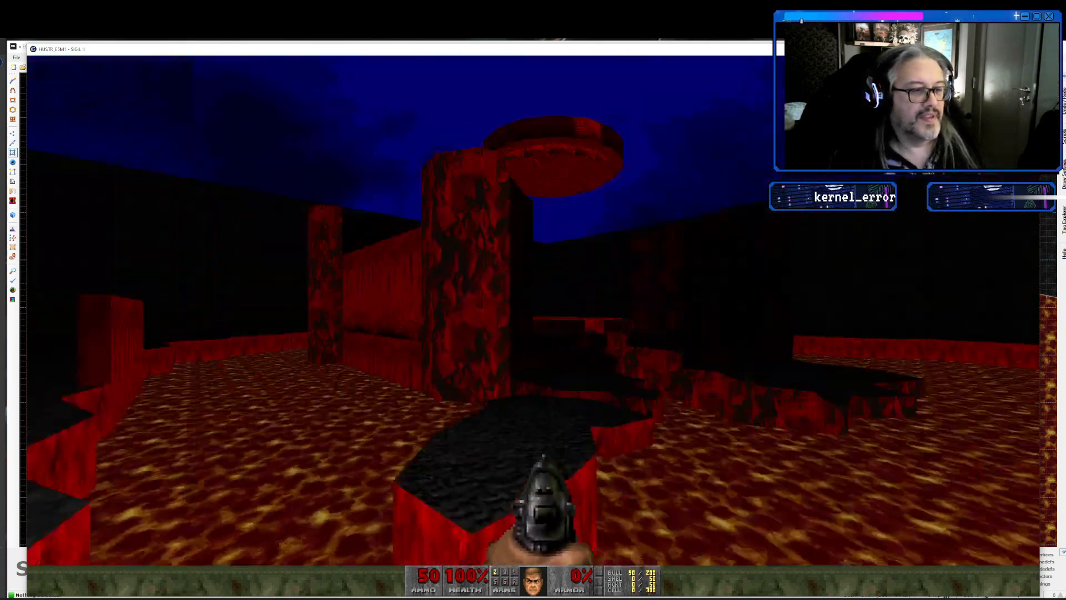
key(w)
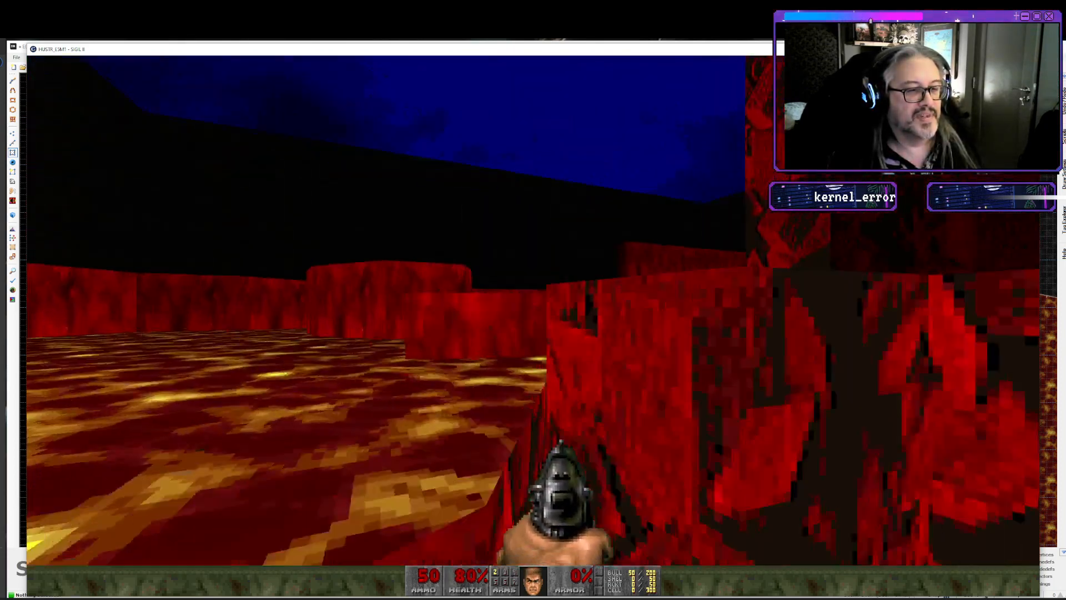
key(w)
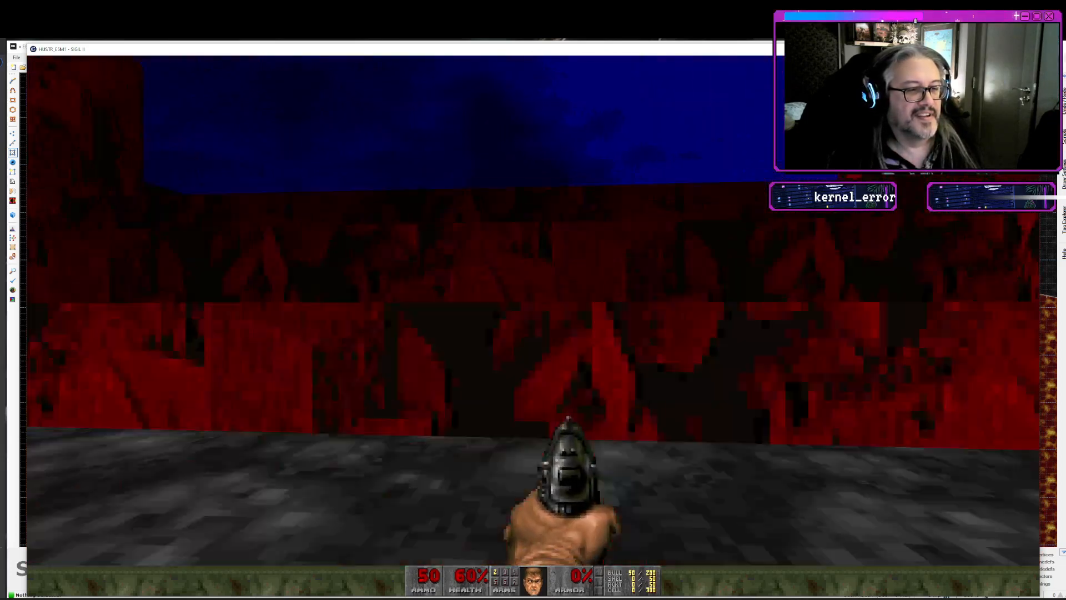
key(w)
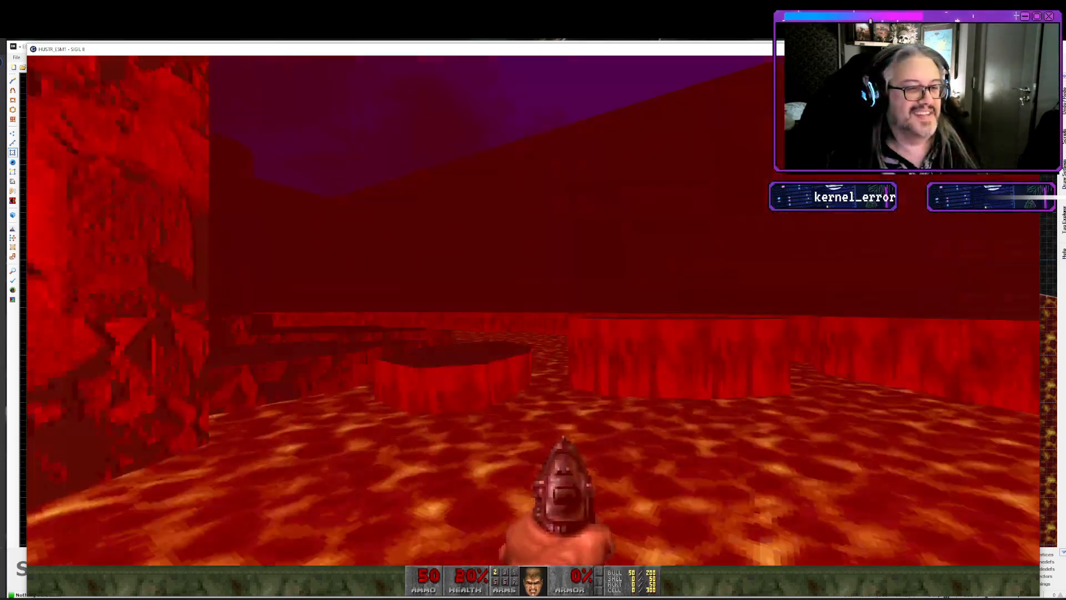
key(w)
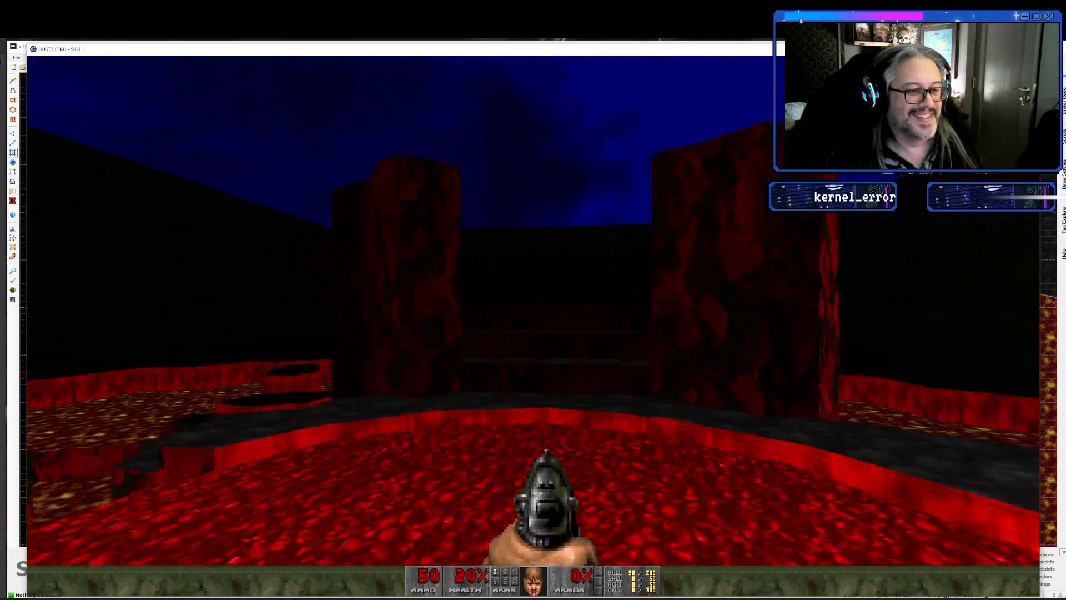
key(w)
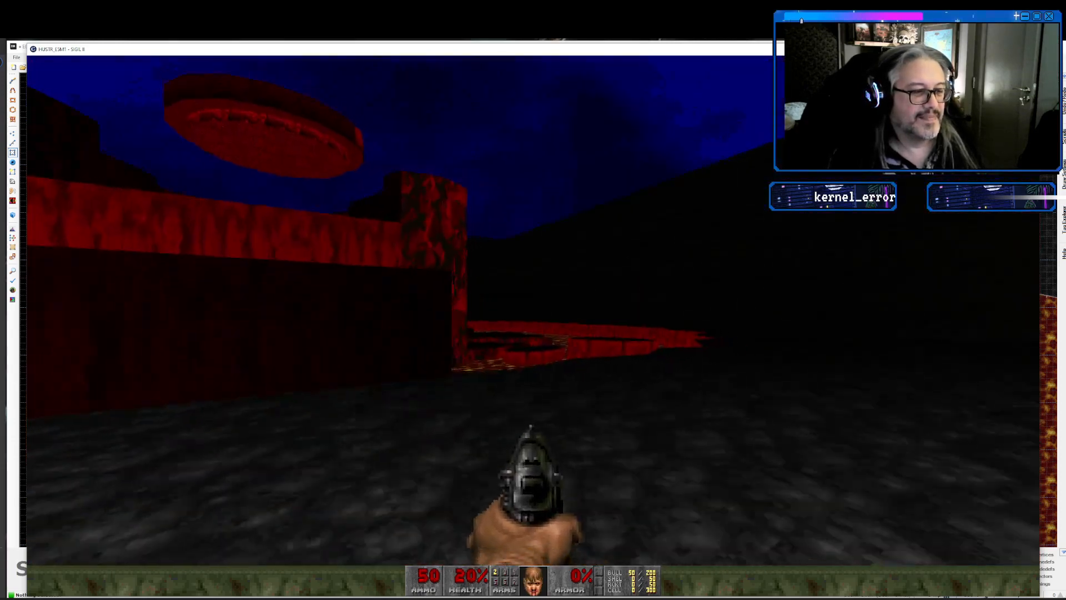
key(w)
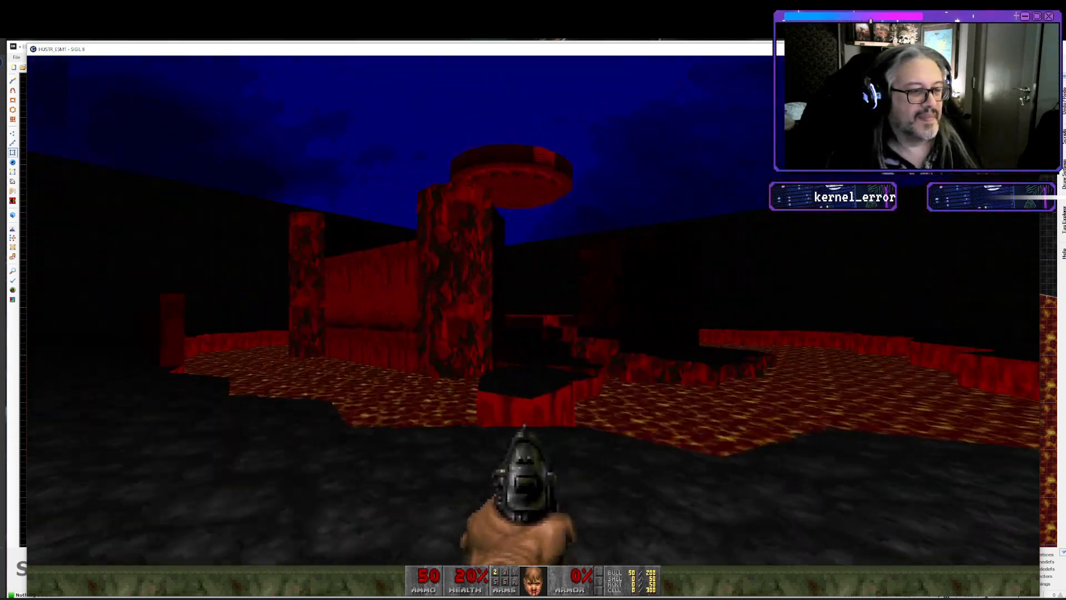
key(w)
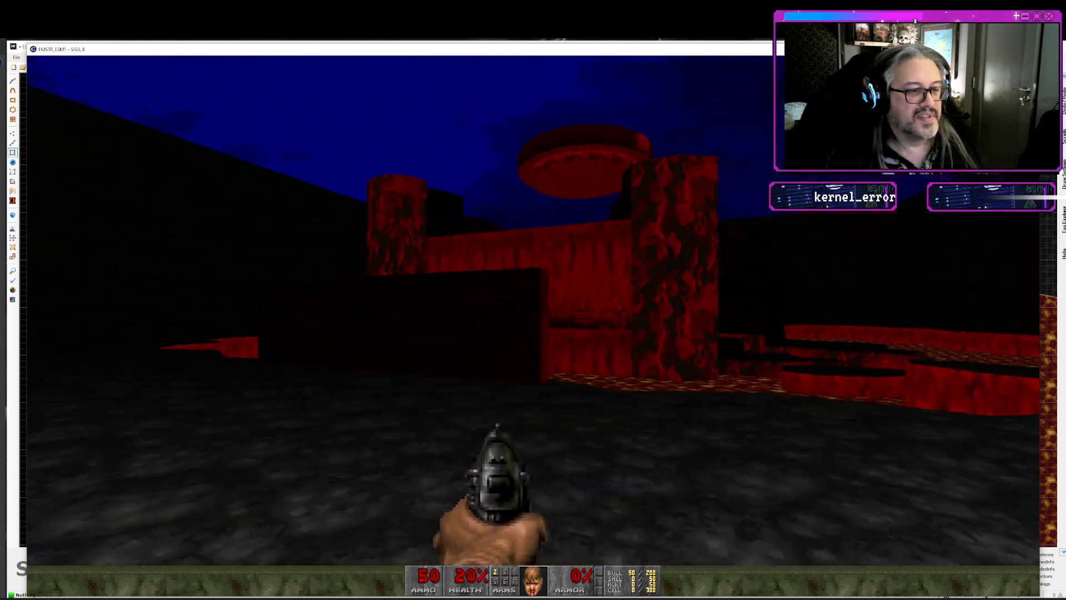
key(w)
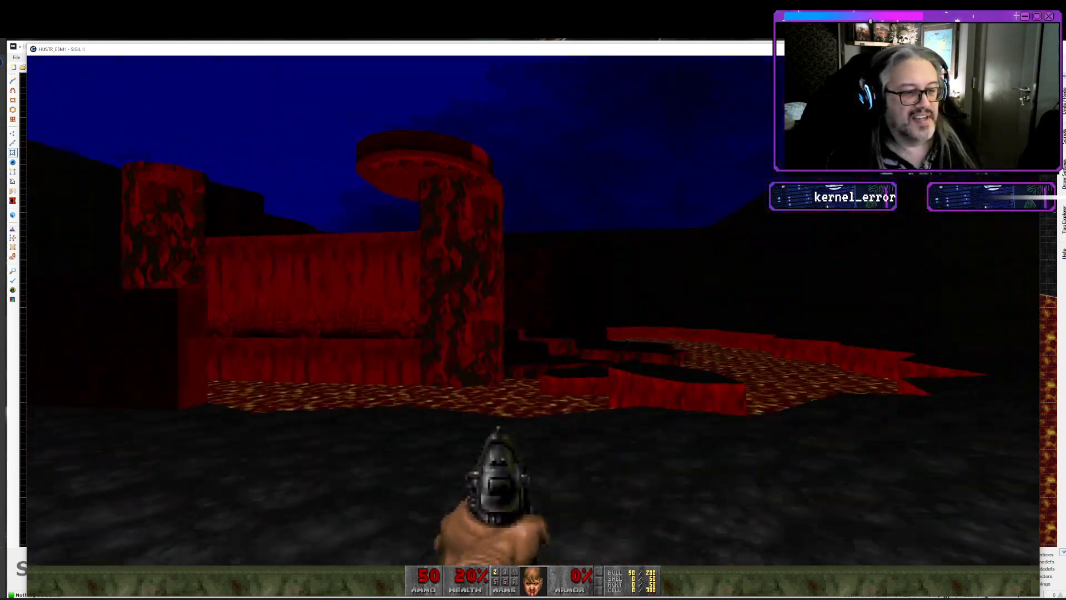
key(w)
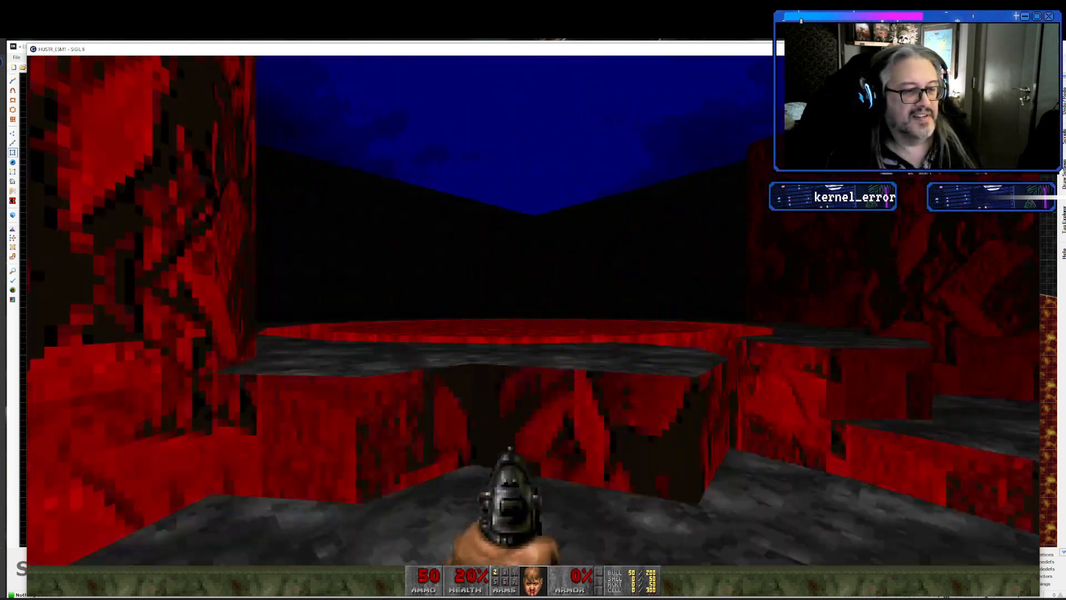
key(w)
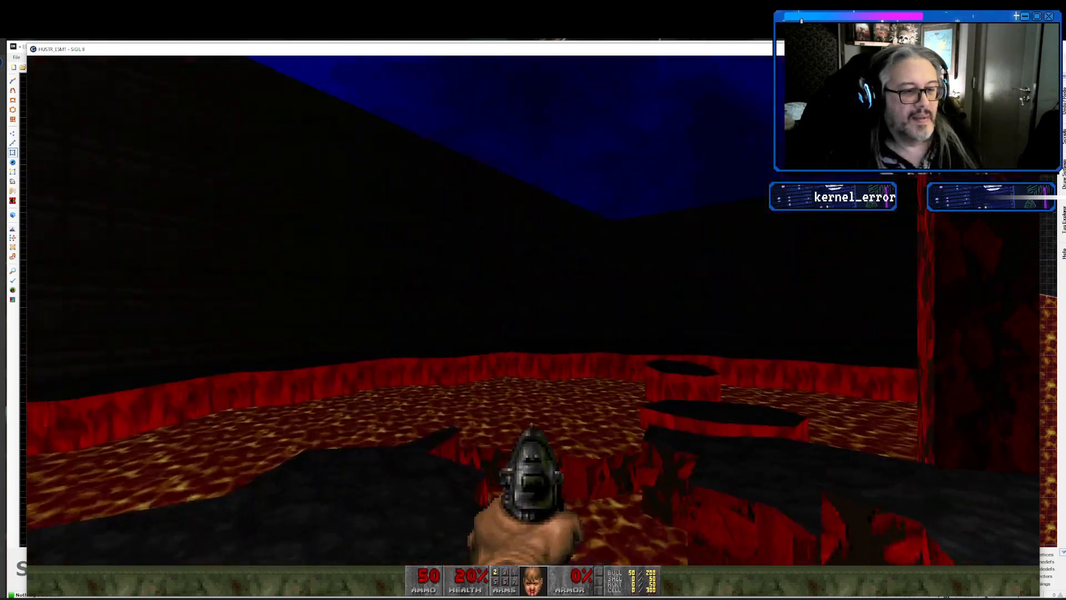
key(w)
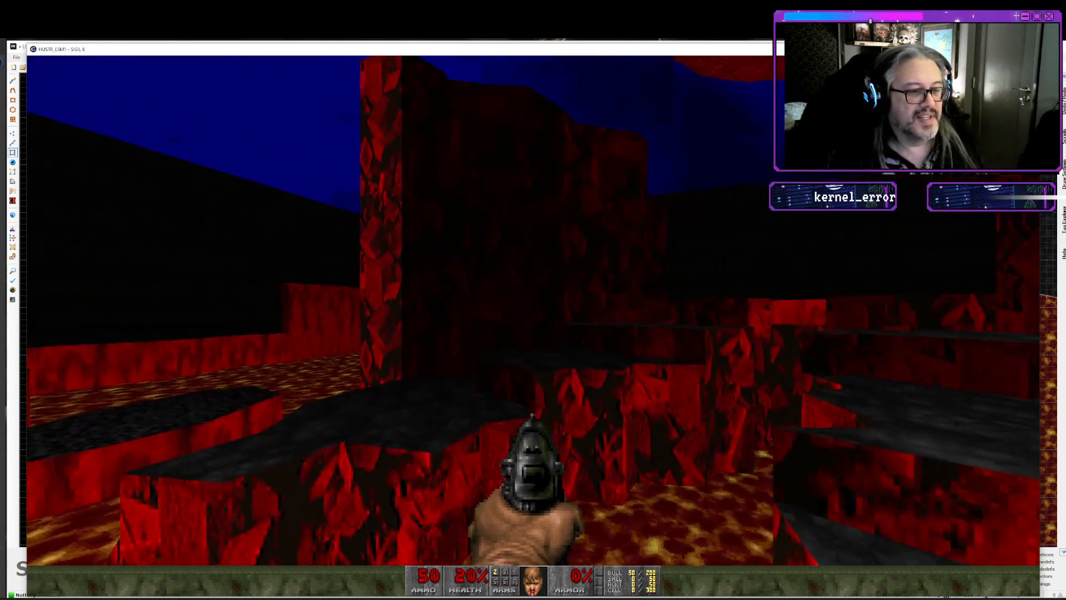
key(w)
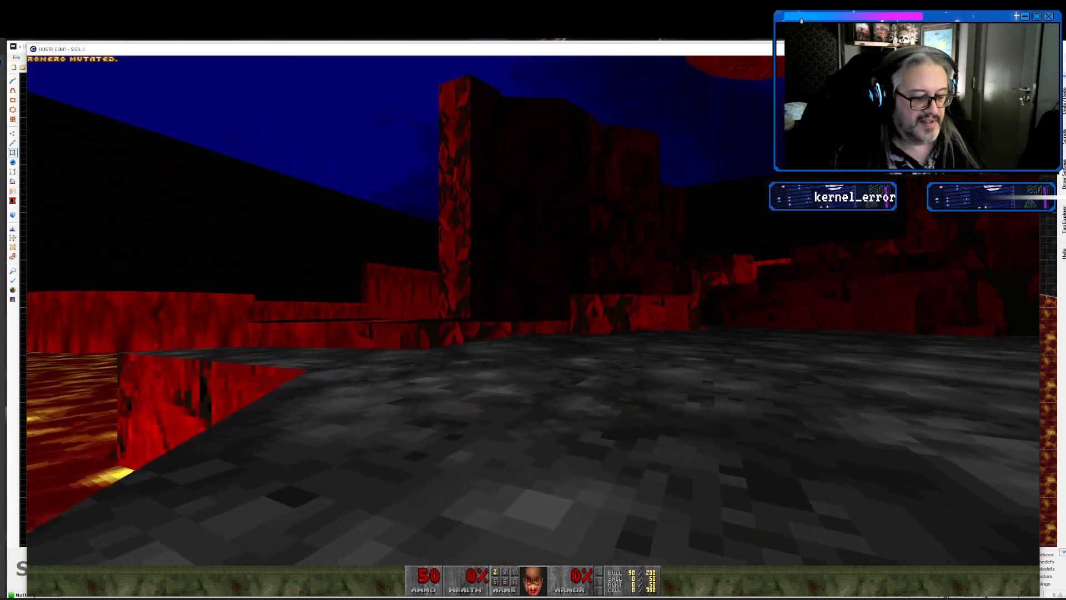
key(alt+F4)
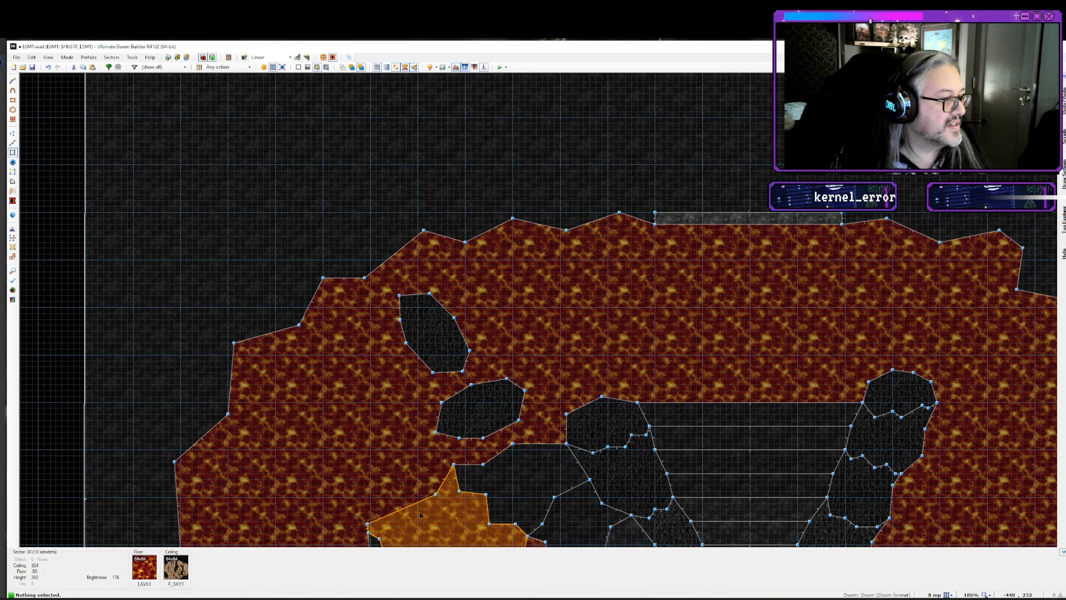
- Review the outer lava sector's heights and damage special in its properties
right_click(381, 475)
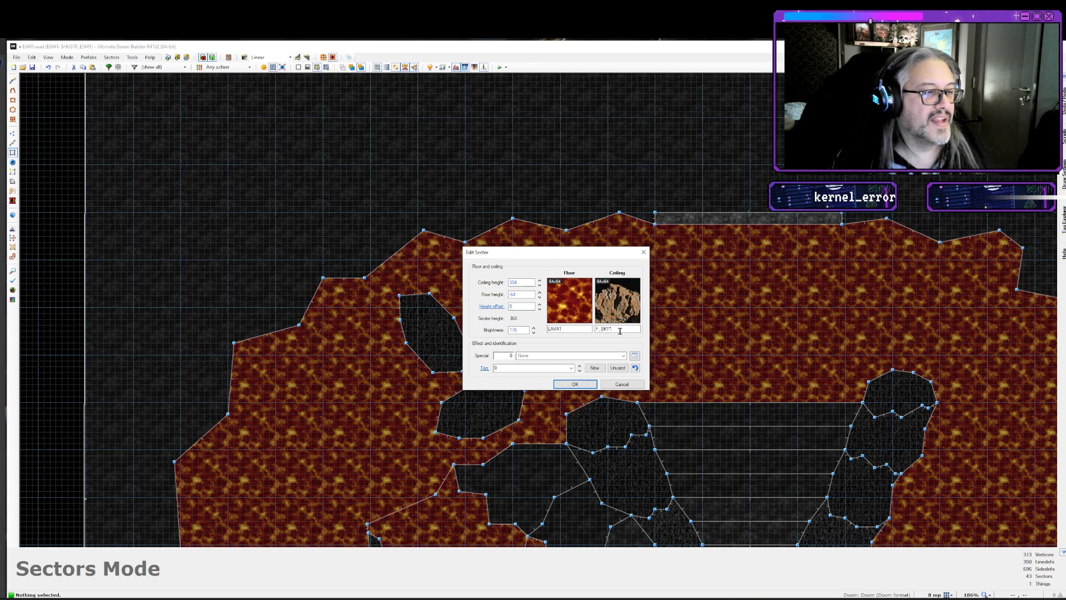
key(Return)
- Place a Former Sergeant monster in the southern part of the pentagram circle, opposite the player start
scroll(606, 340, down, 3)
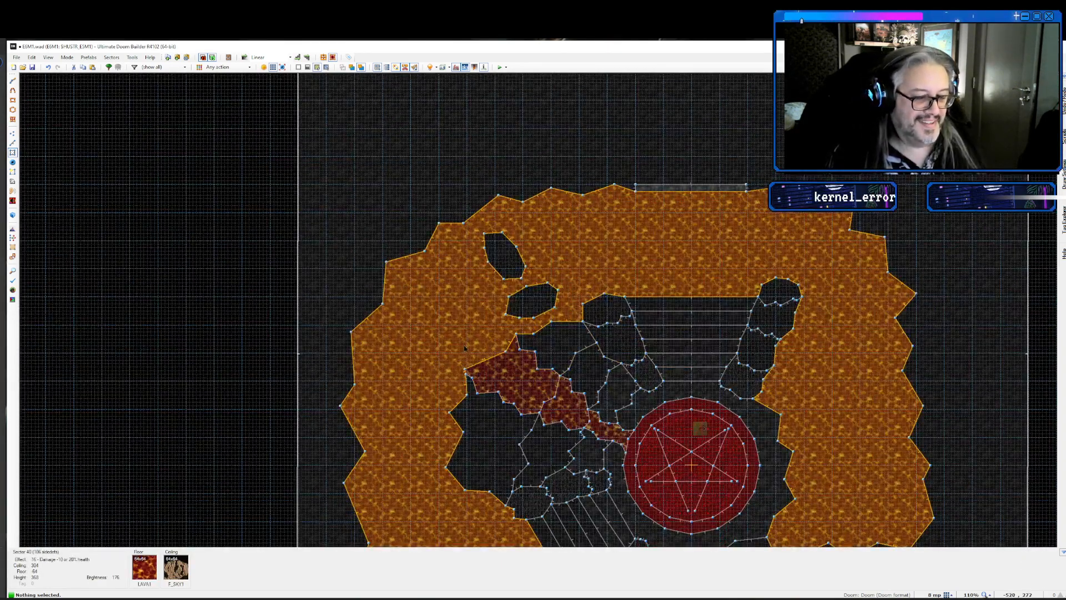
key(Down)
key(Down)
key(t)
right_click(708, 421)
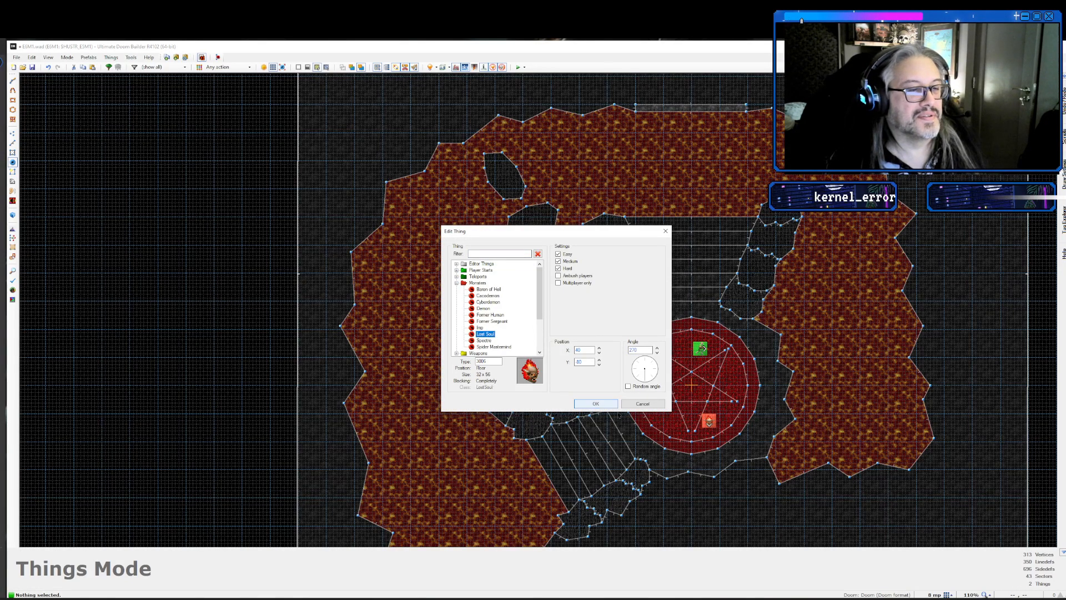
key(Return)
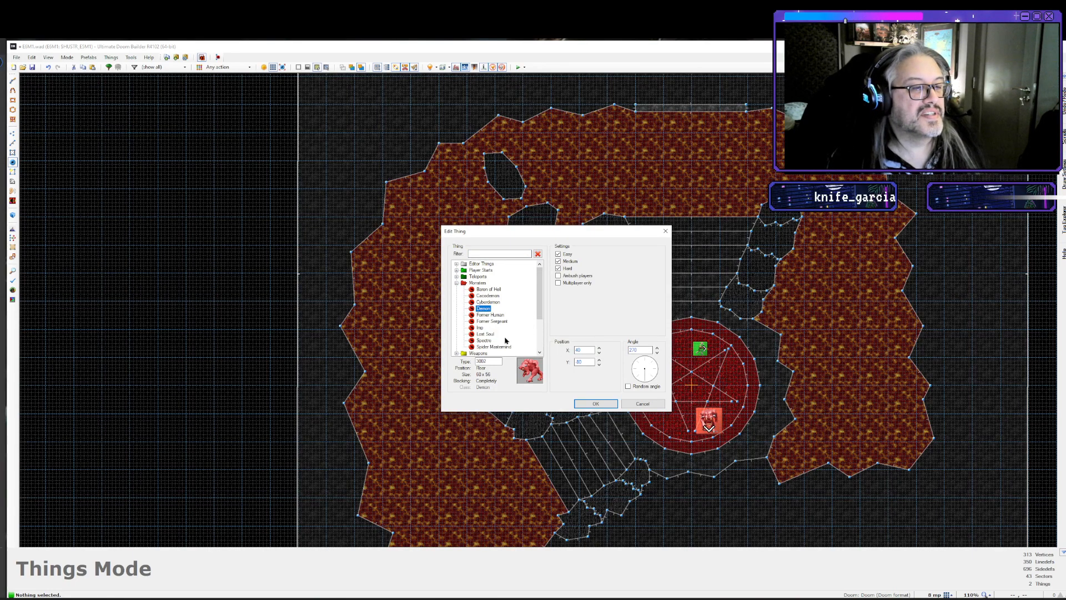
key(Escape)
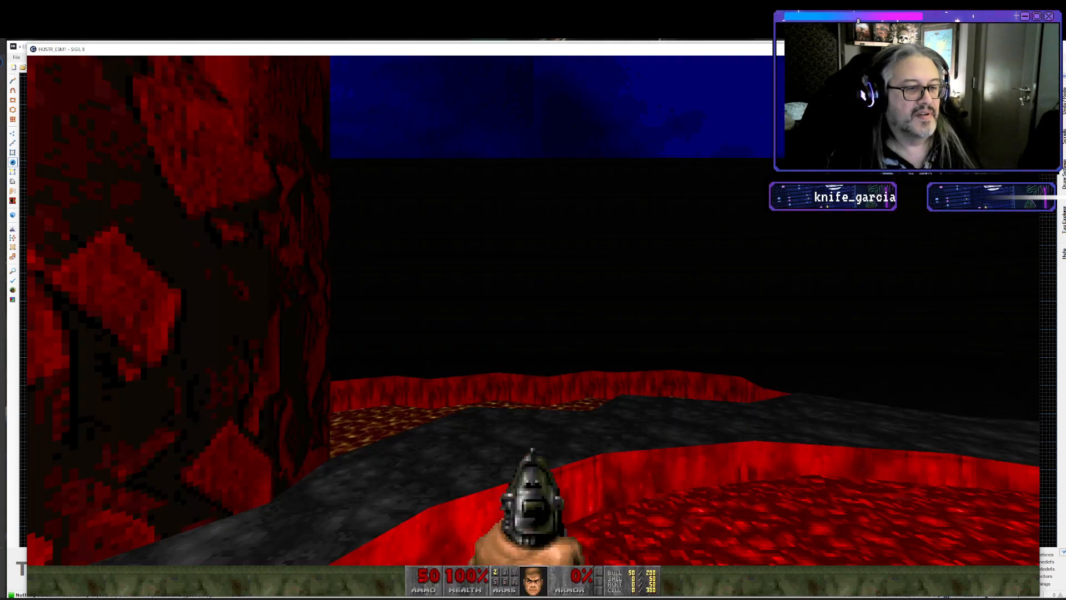
- Playtest the map, shooting the Former Sergeant on the pentagram, partly from the outer ledge, and pick up the dropped shotgun
click(533, 310)
click(533, 309)
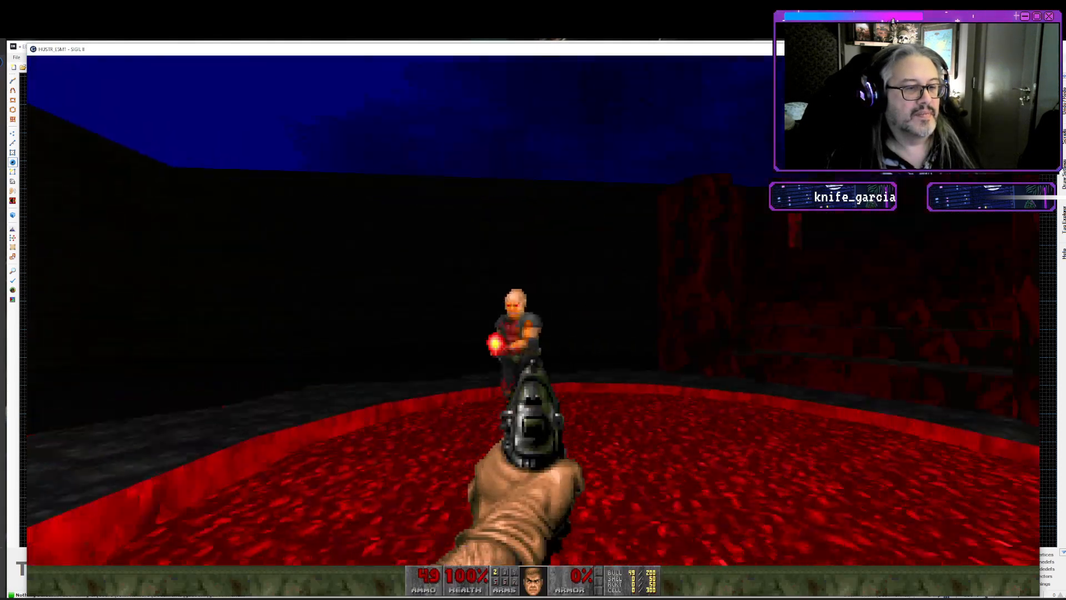
key(w)
key(w)
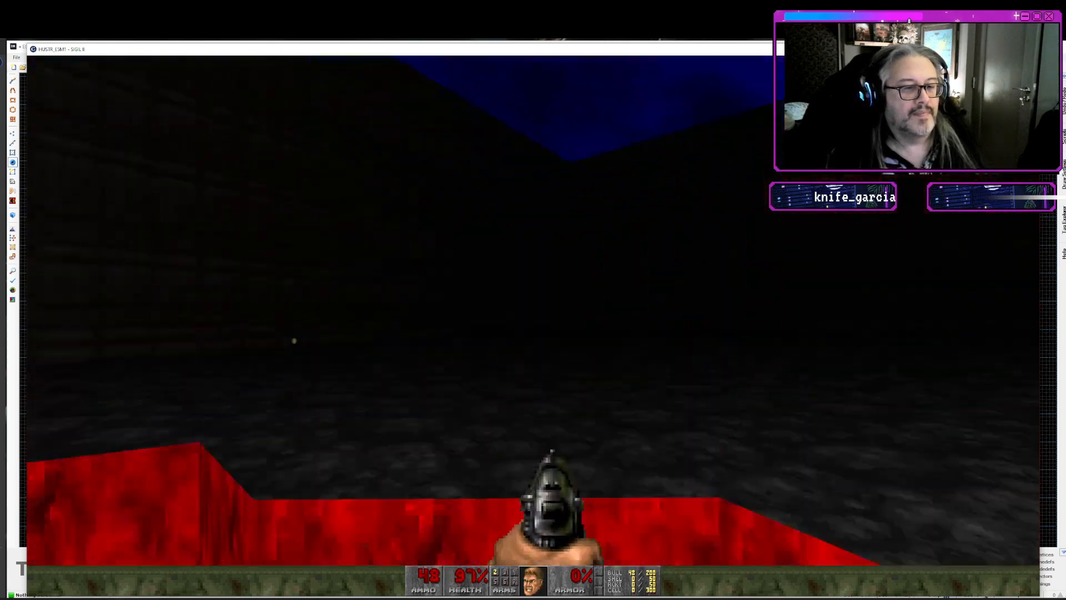
click(533, 310)
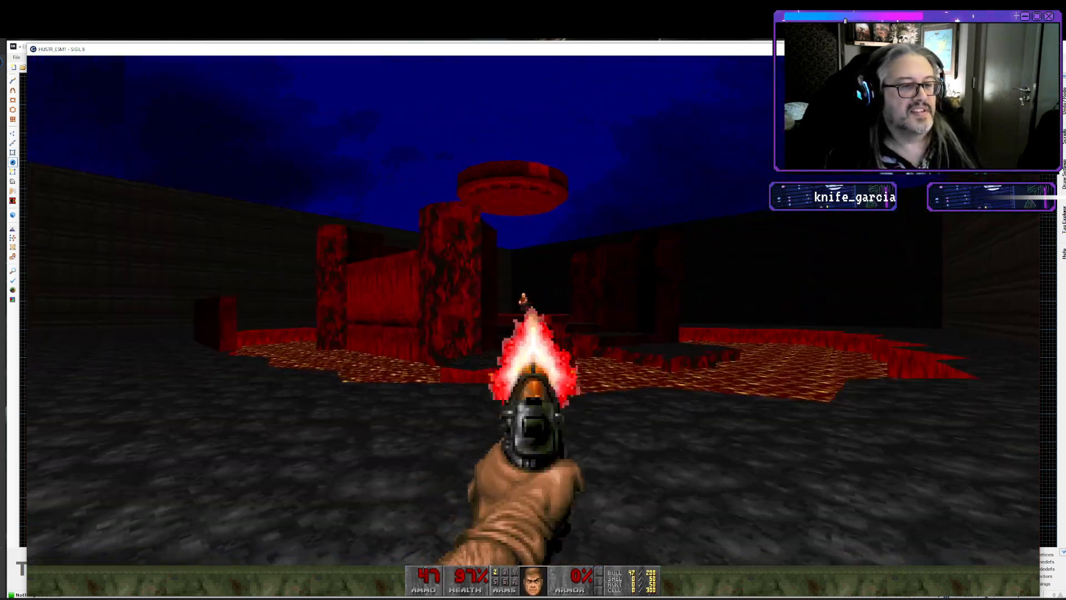
click(533, 309)
click(533, 309)
click(533, 310)
click(533, 310)
click(533, 309)
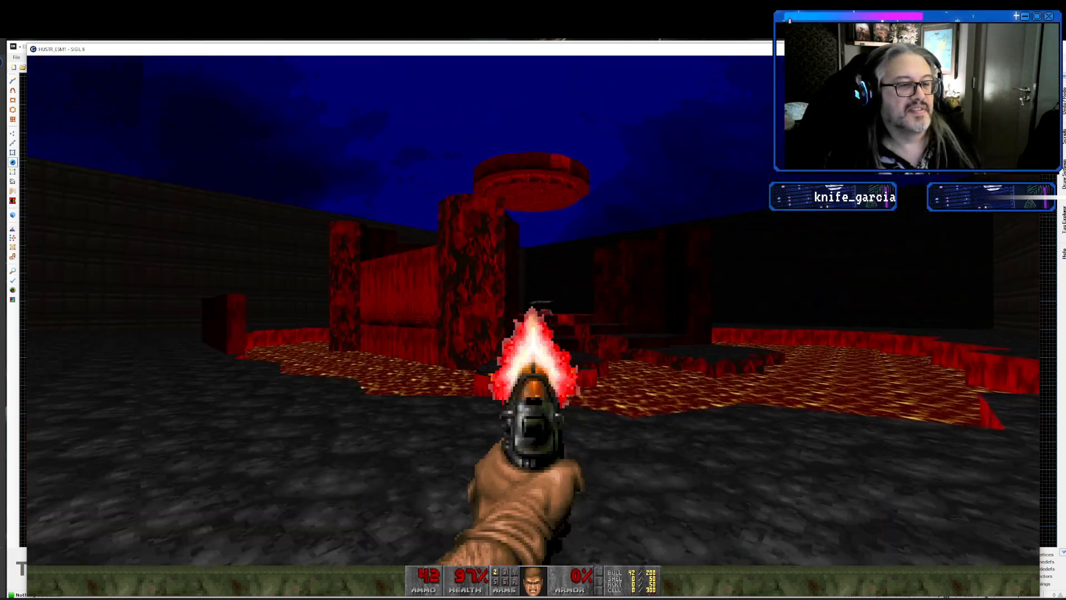
key(w)
key(w)
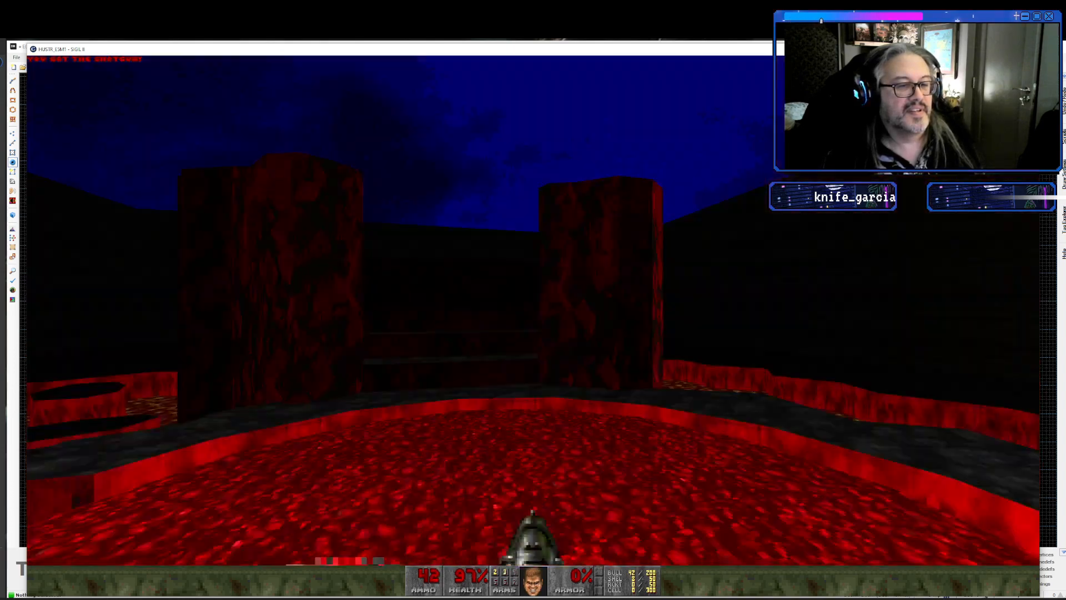
- Continue the playtest, circling the lava pentagram and climbing the stairs to examine the rock pillars and the view over the circle
key(w)
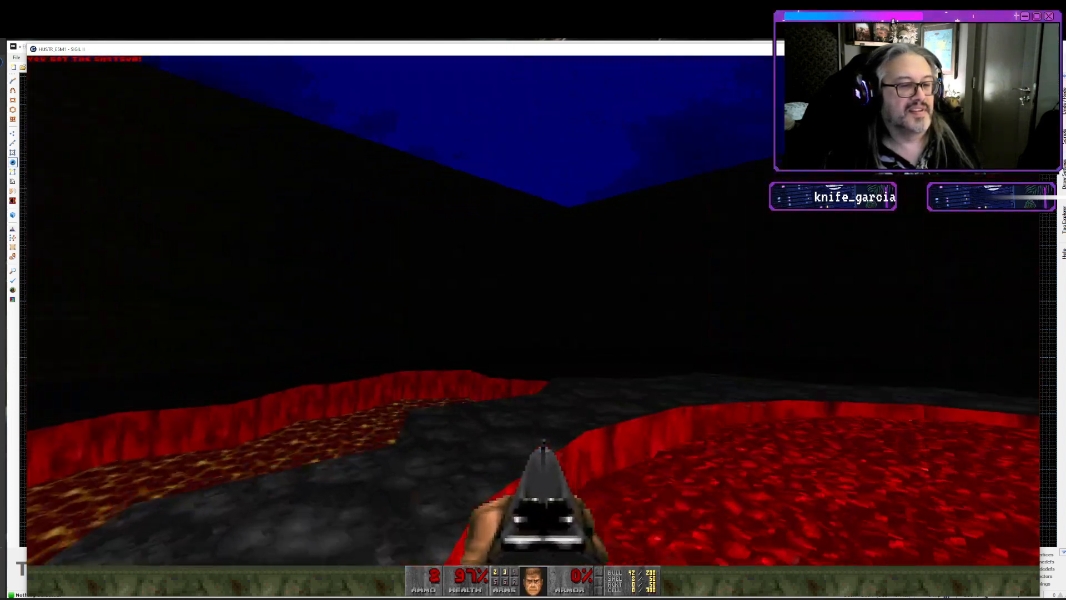
key(w)
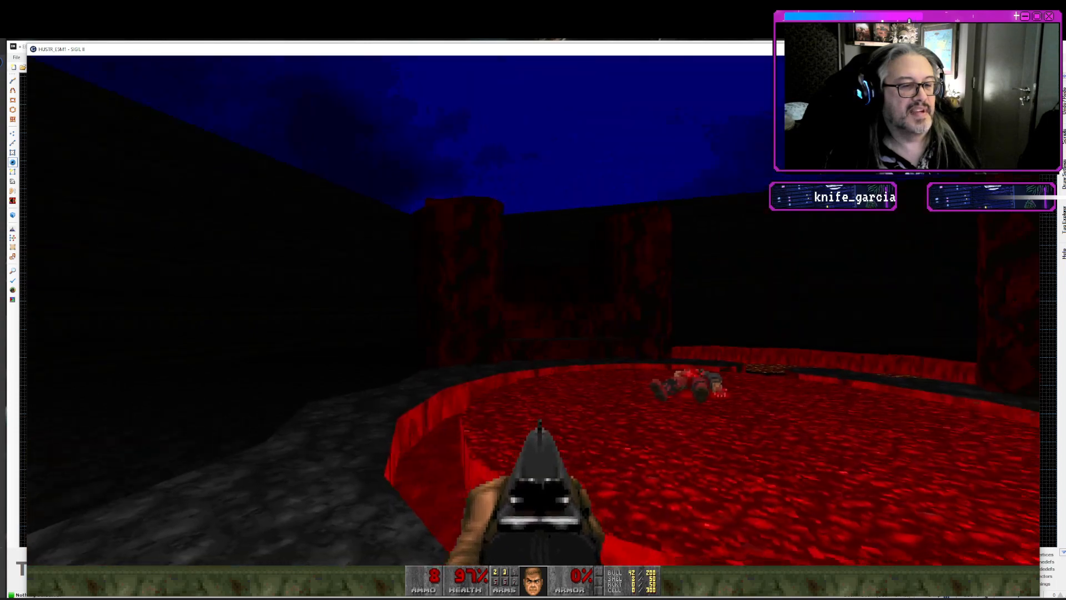
key(w)
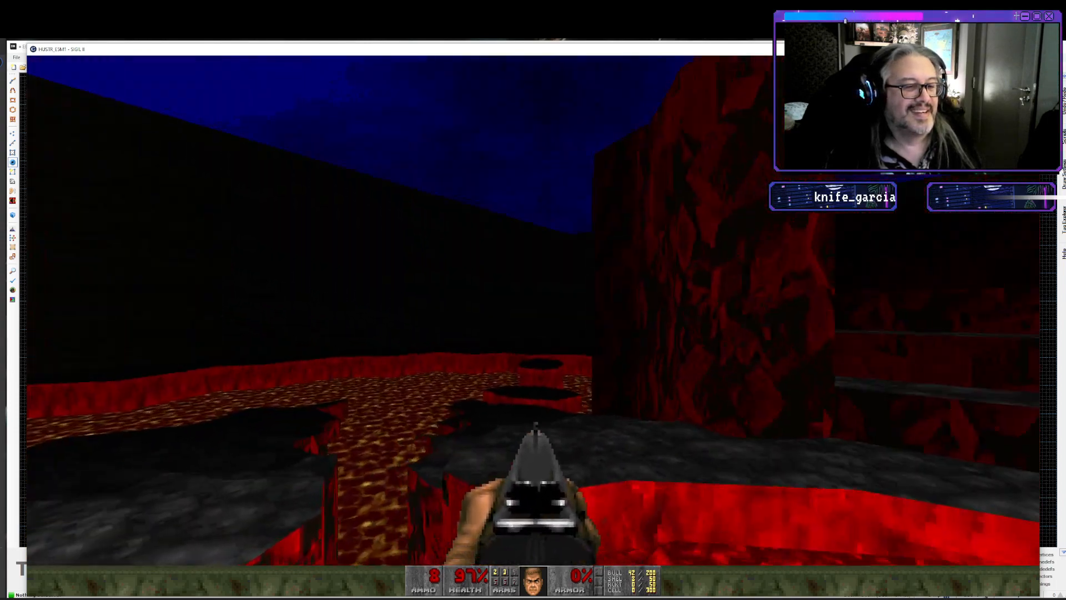
key(w)
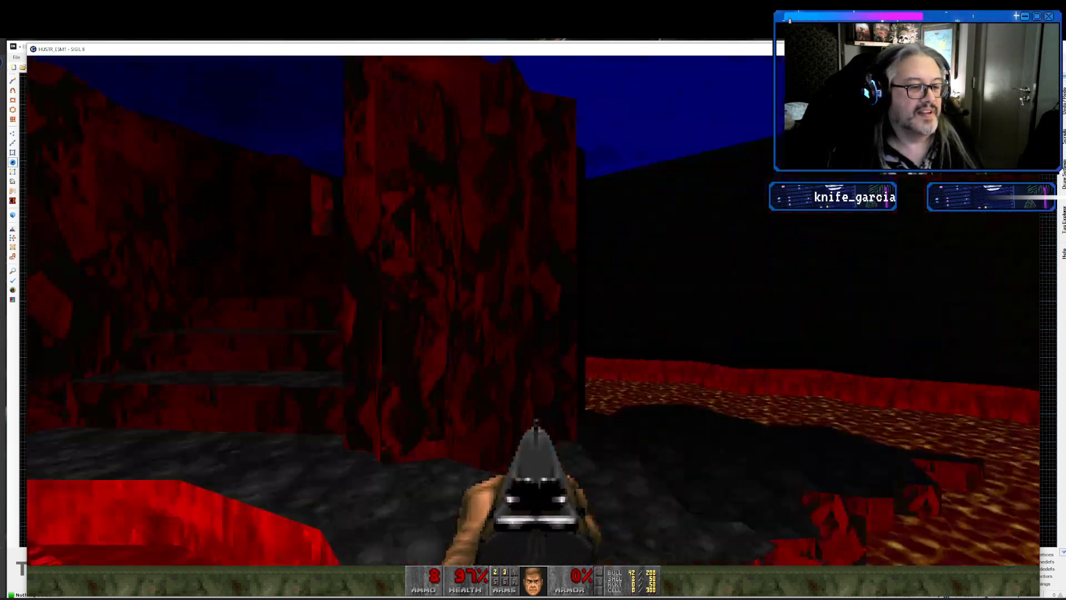
key(w)
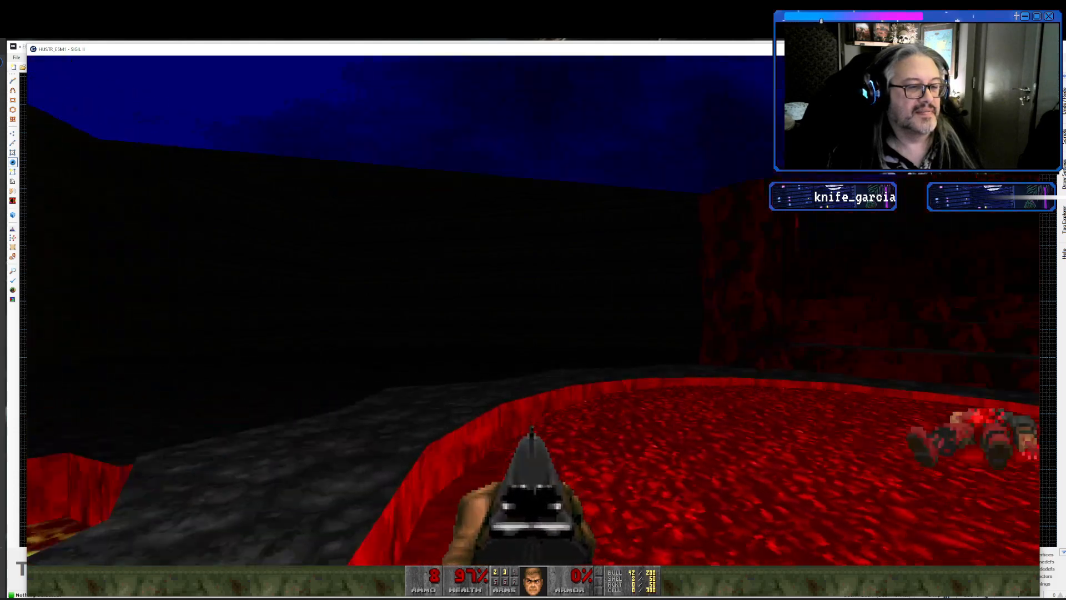
key(w)
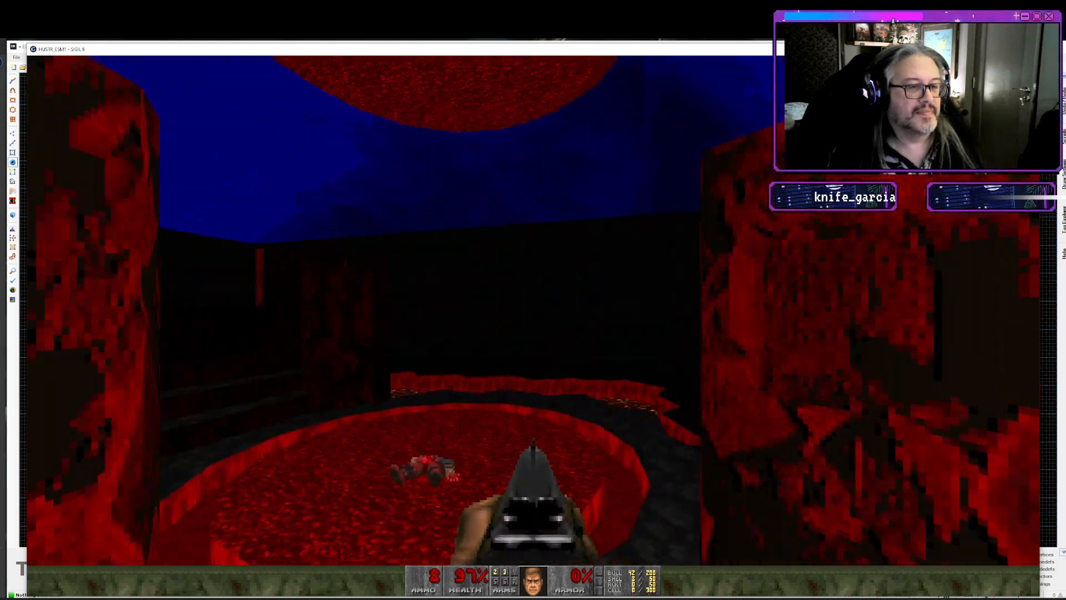
key(w)
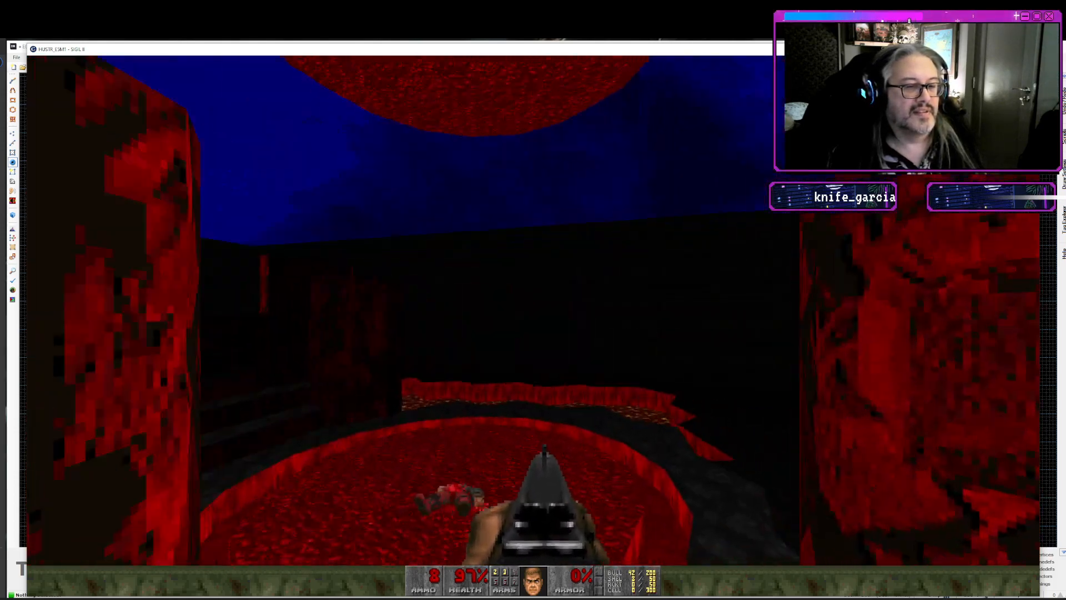
key(w)
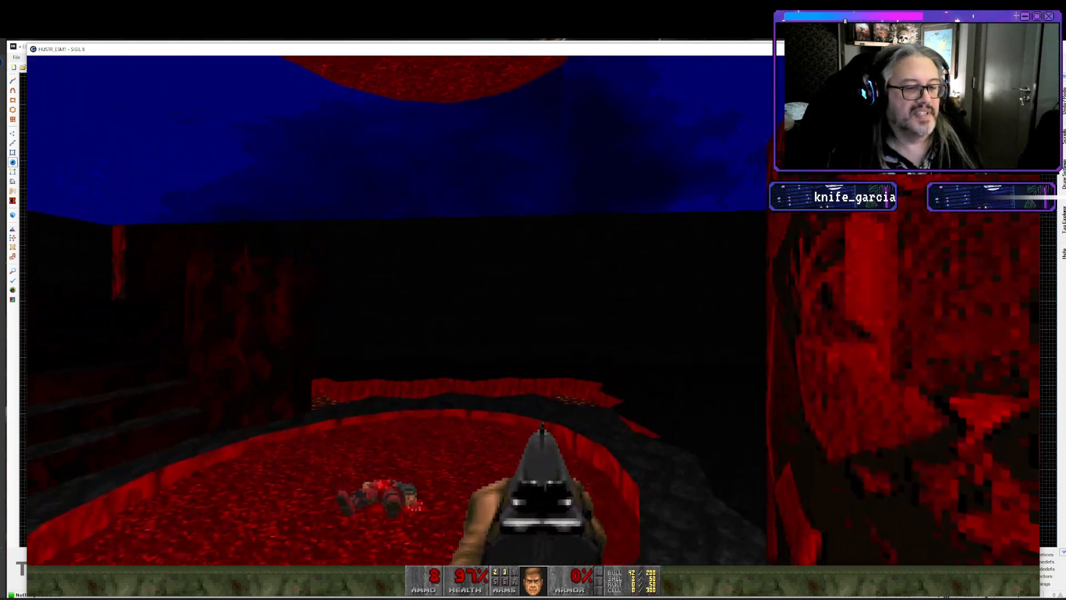
key(w)
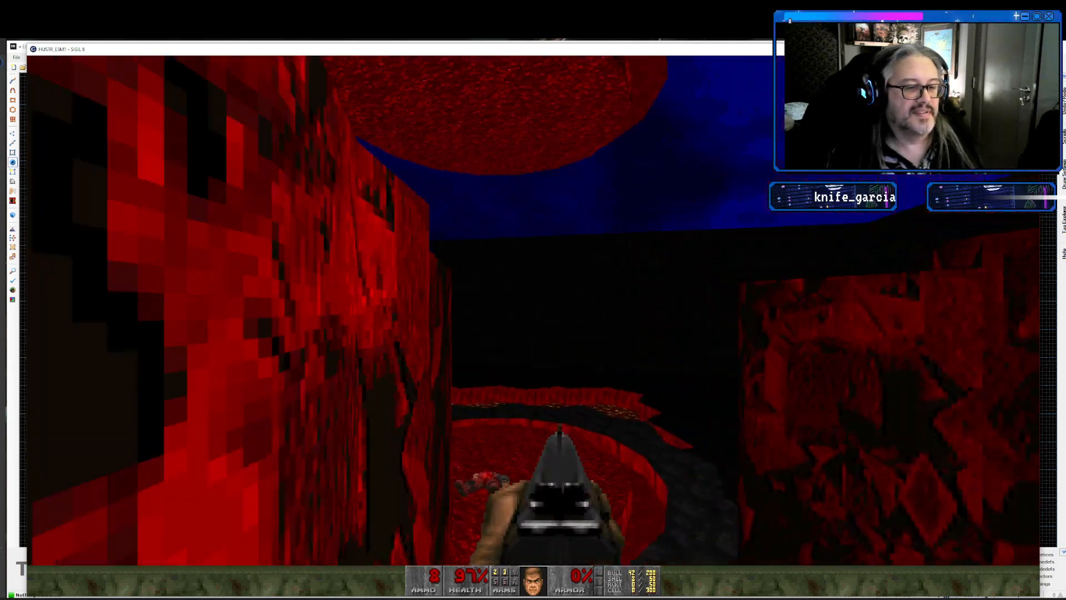
- Return to the pentagram in the playtest, climb the stairs again, and examine the raised rock islands in the outer lava
key(w)
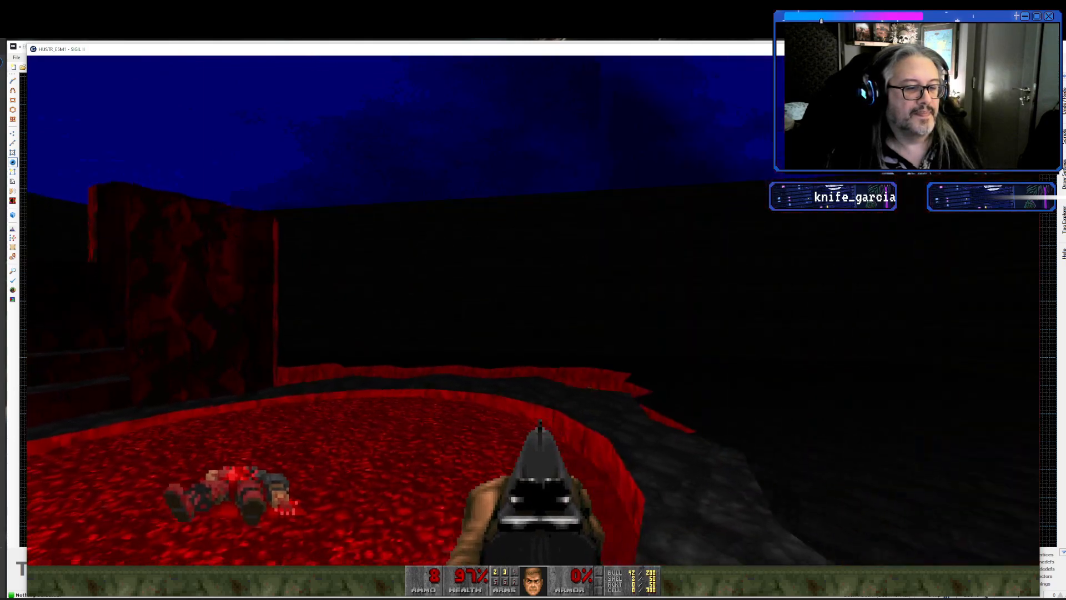
key(w)
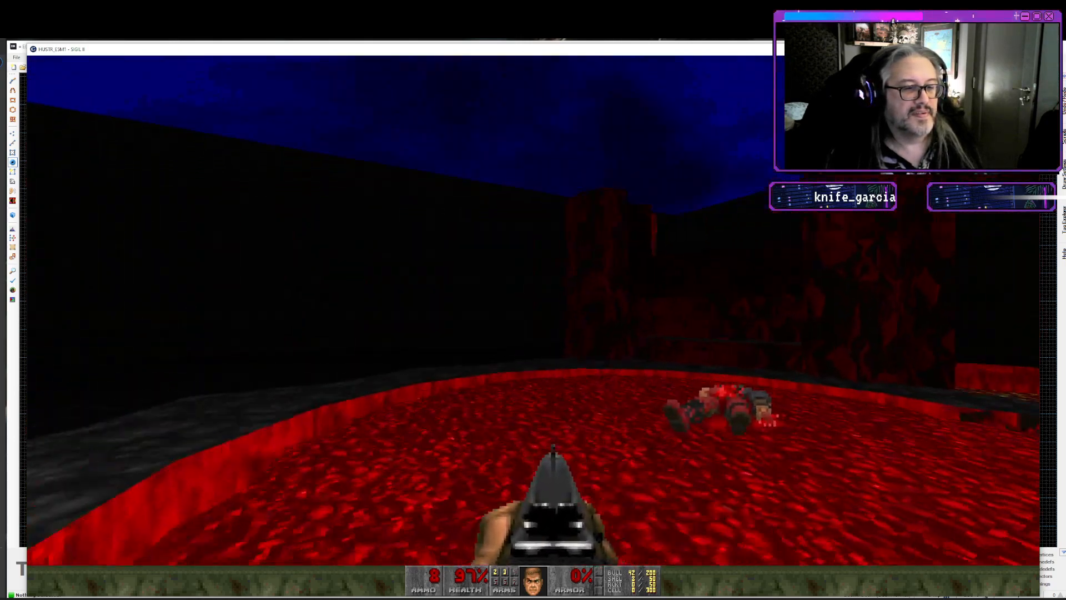
key(w)
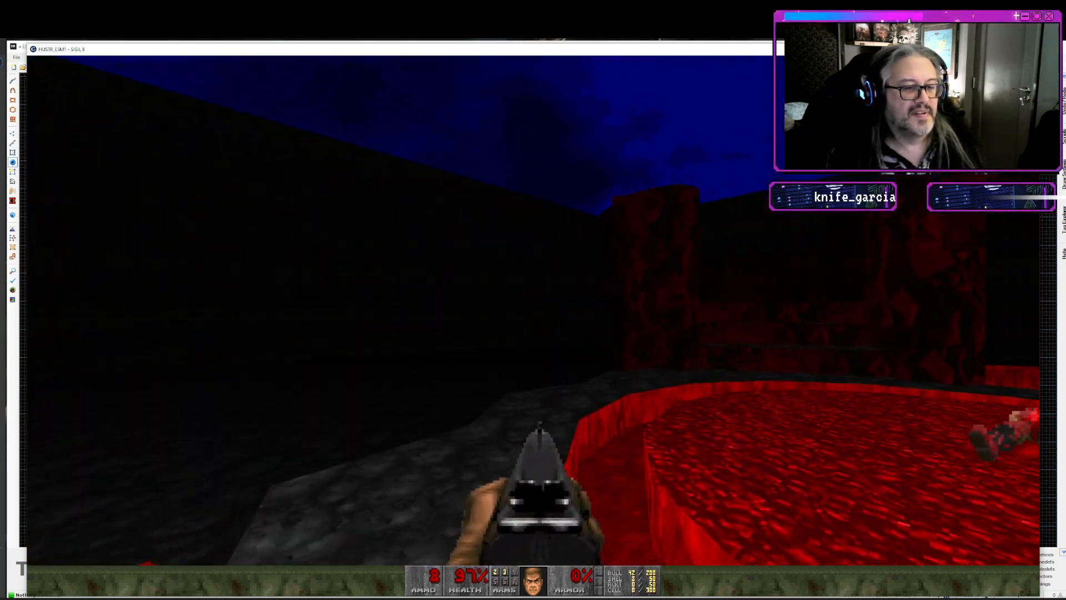
key(w)
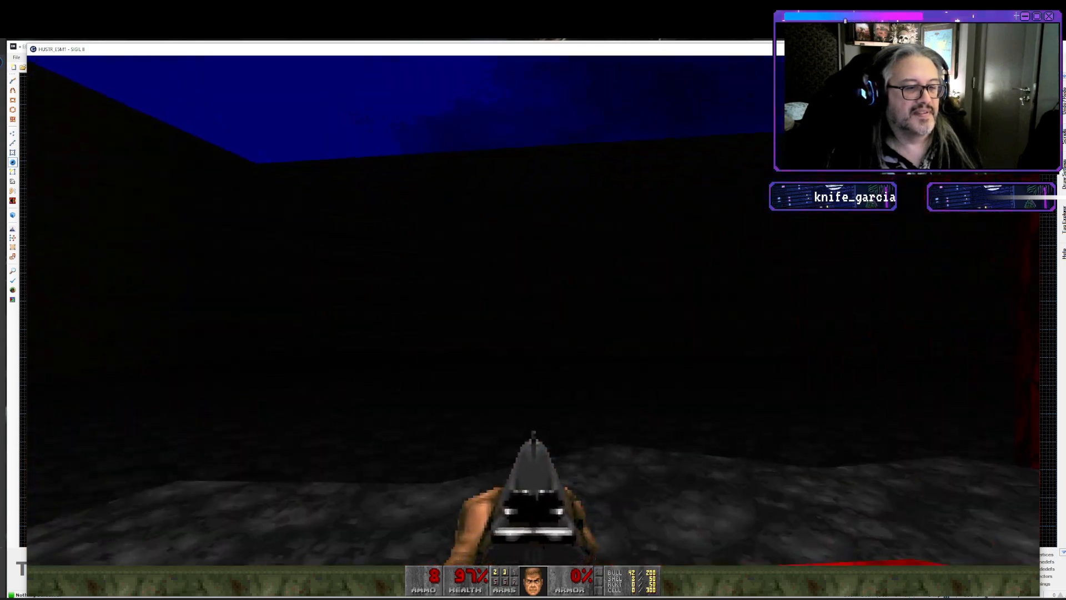
key(w)
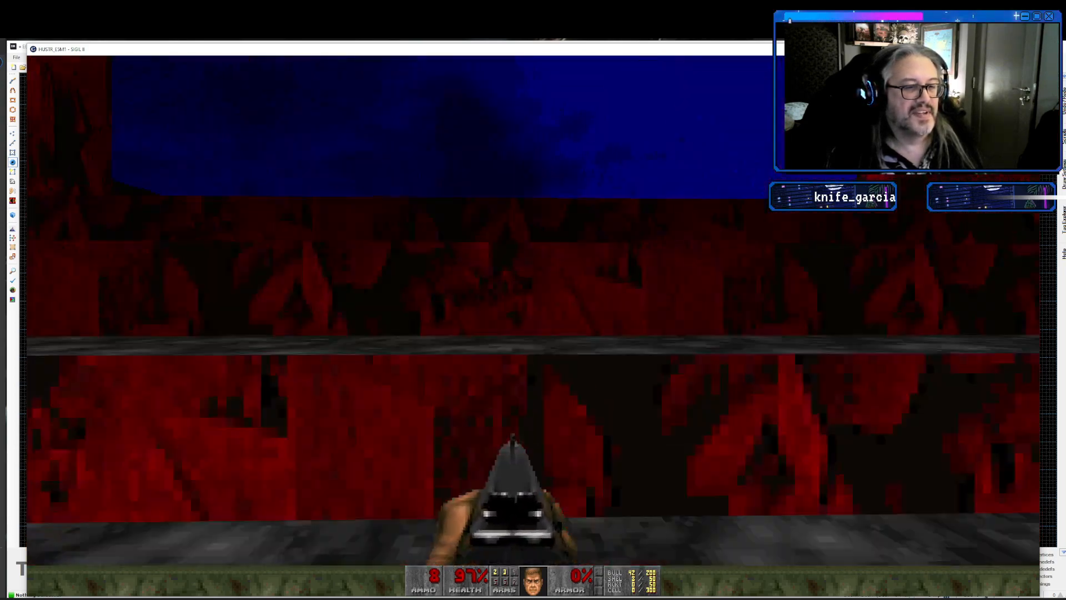
key(w)
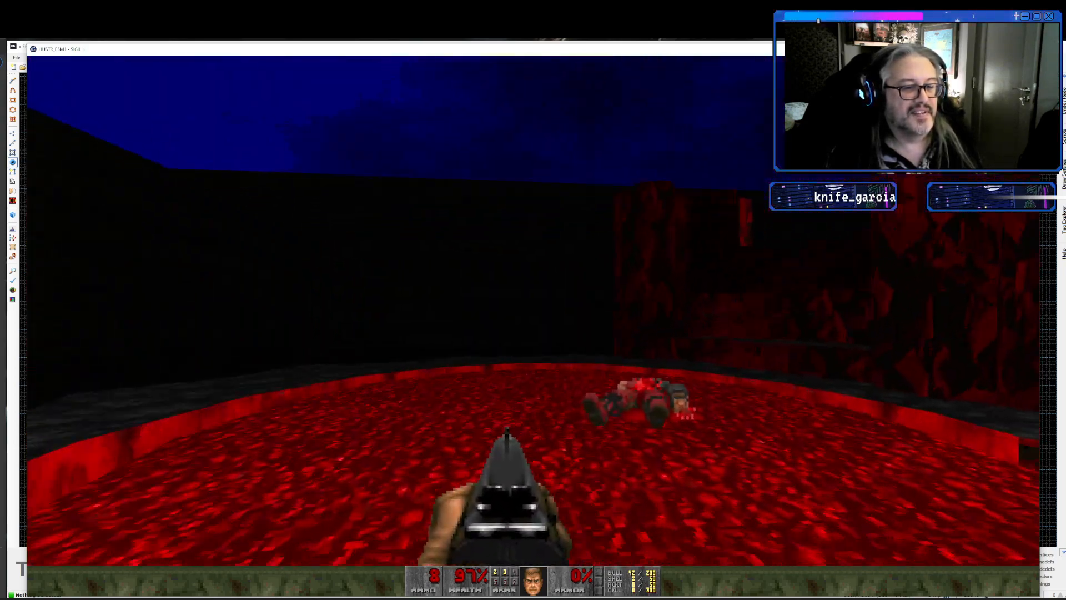
key(w)
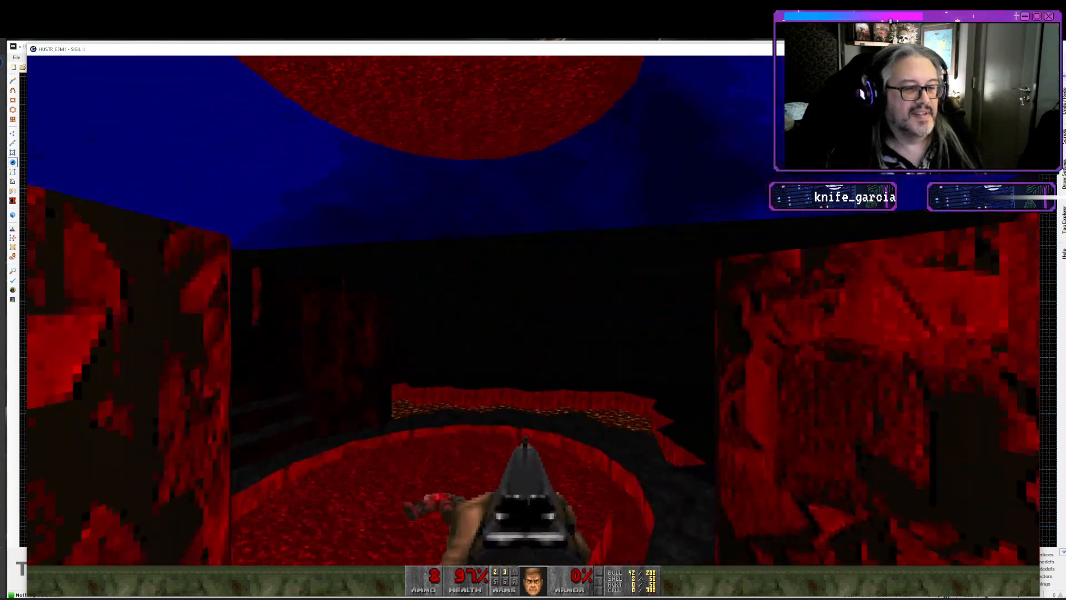
key(w)
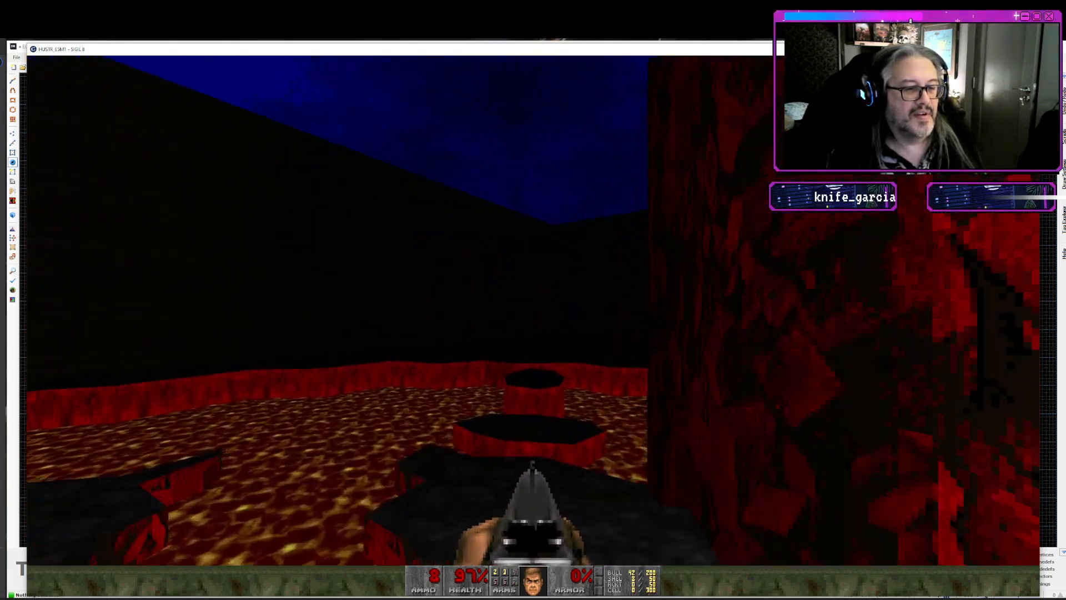
key(w)
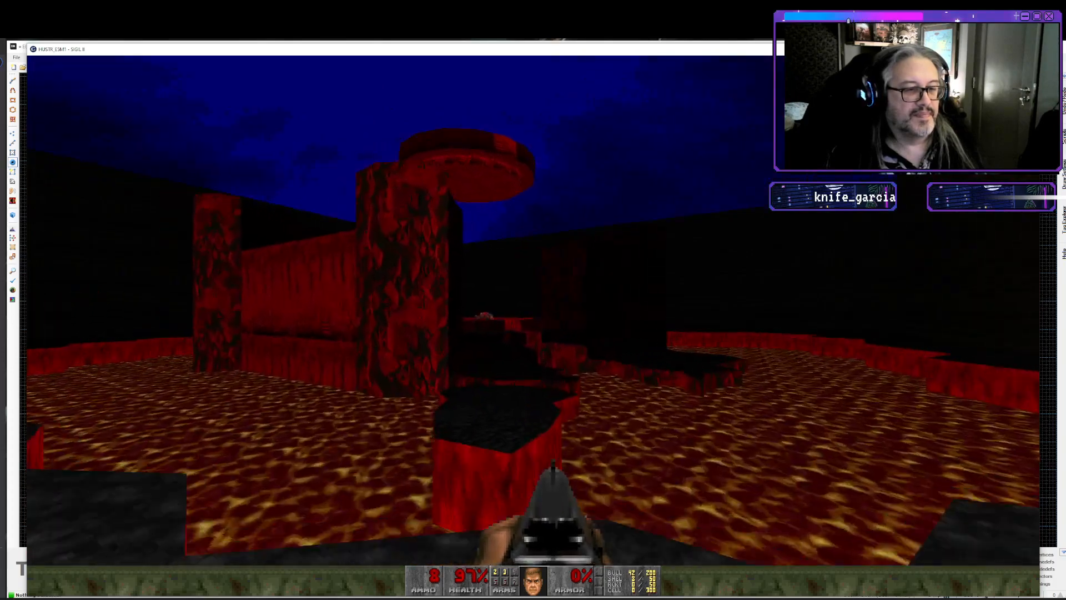
- Walk back across the pentagram in the playtest and examine the surrounding ledge and the view from high on the stairs
key(w)
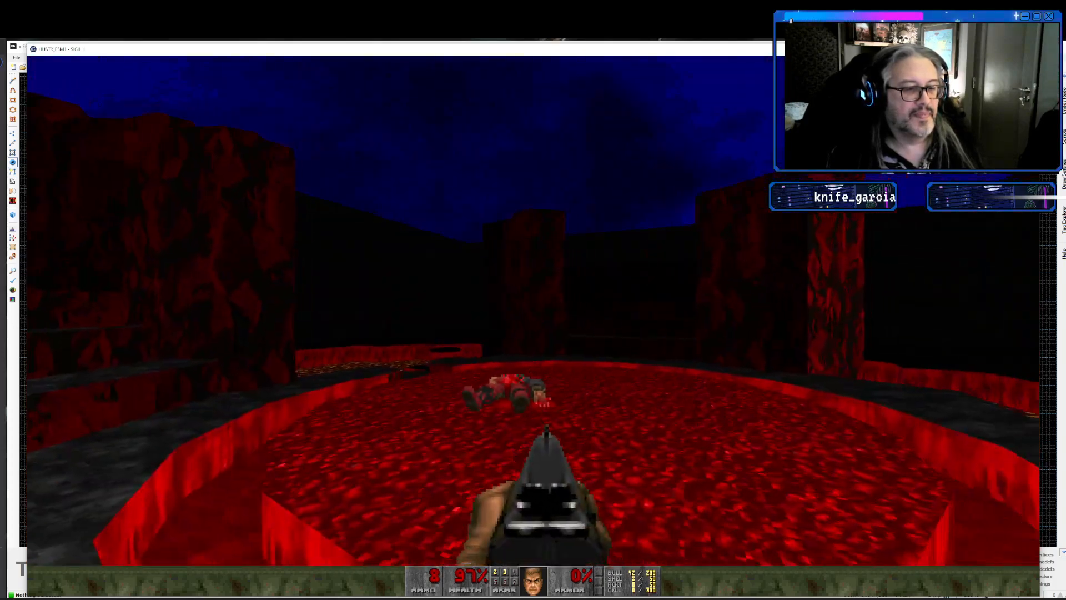
key(w)
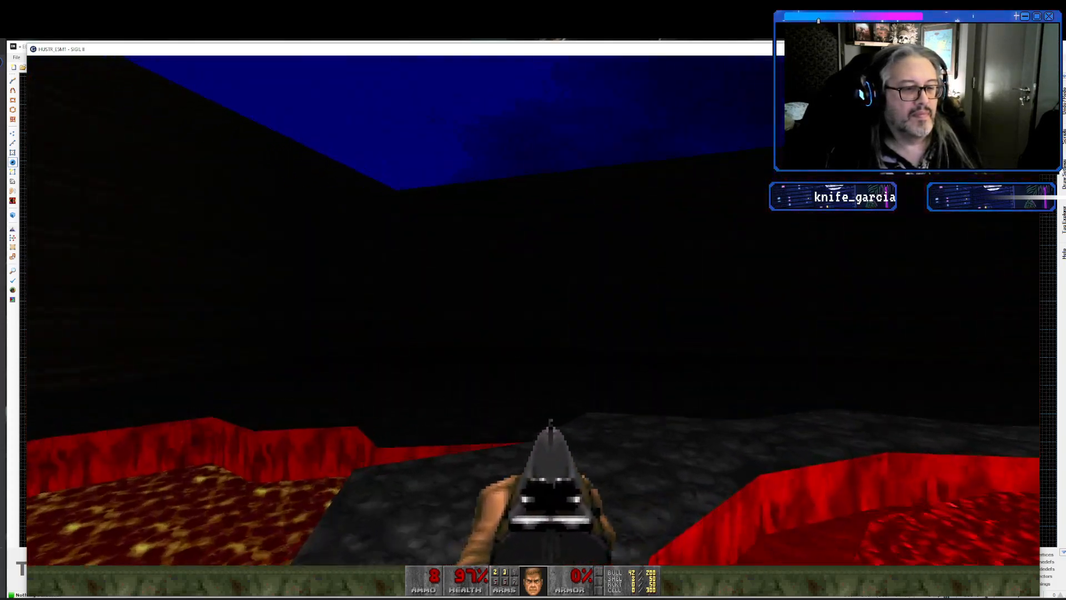
key(w)
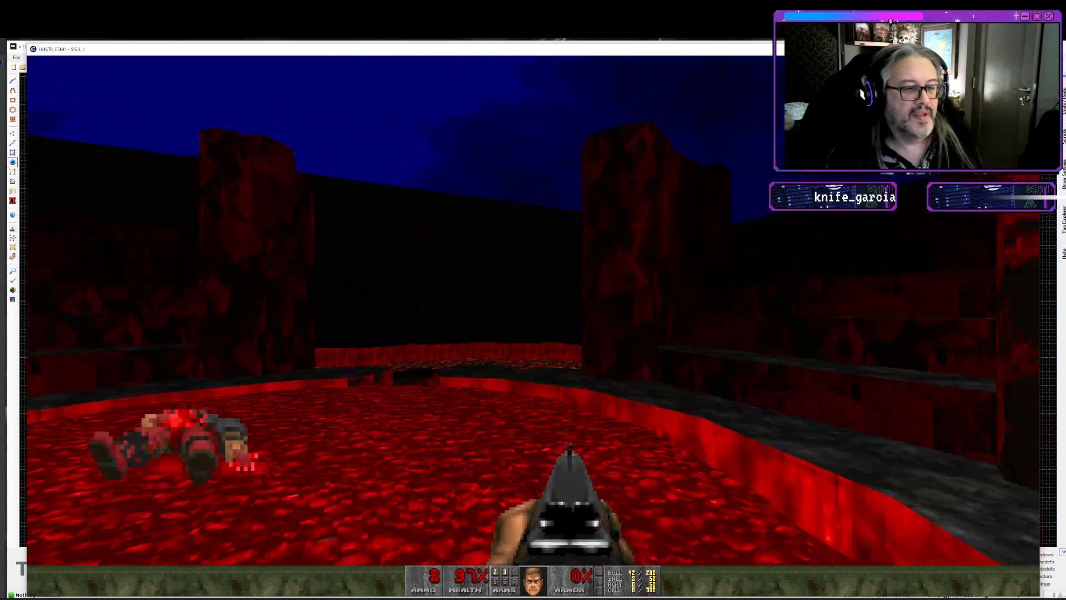
key(s)
key(w)
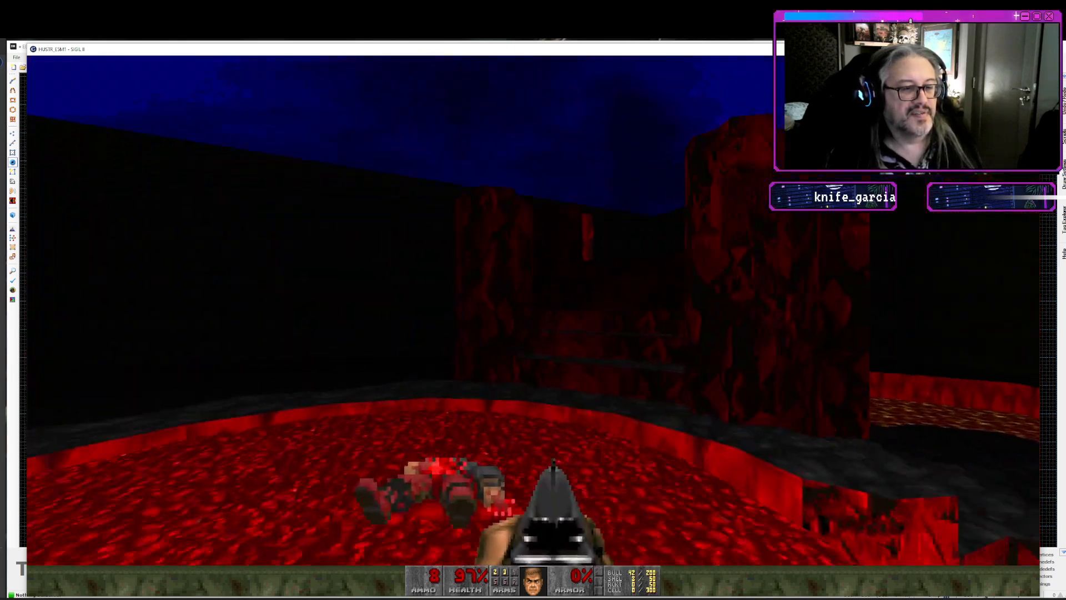
key(w)
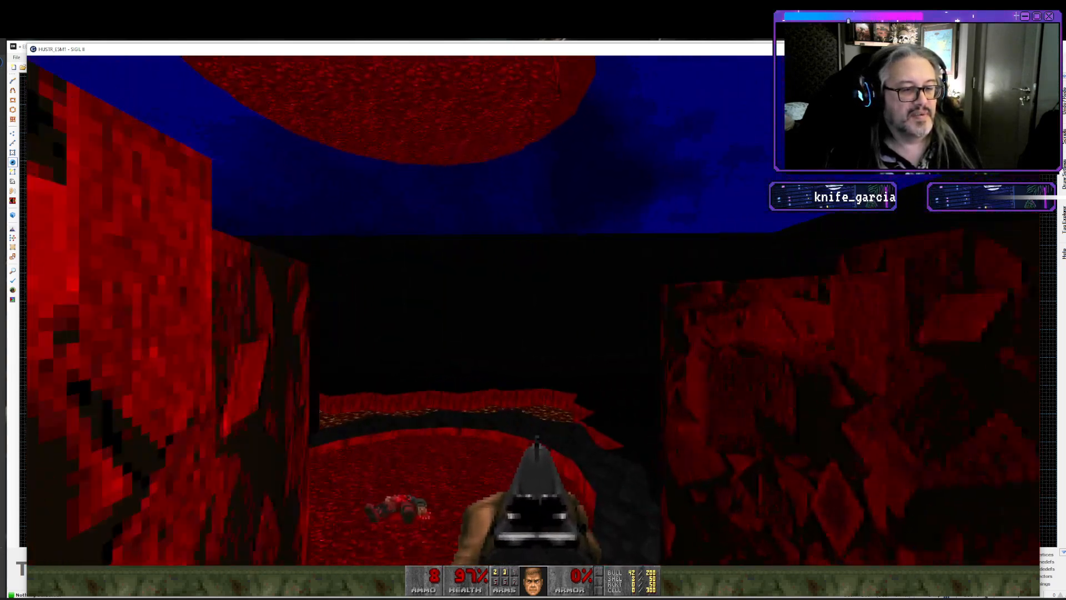
key(s)
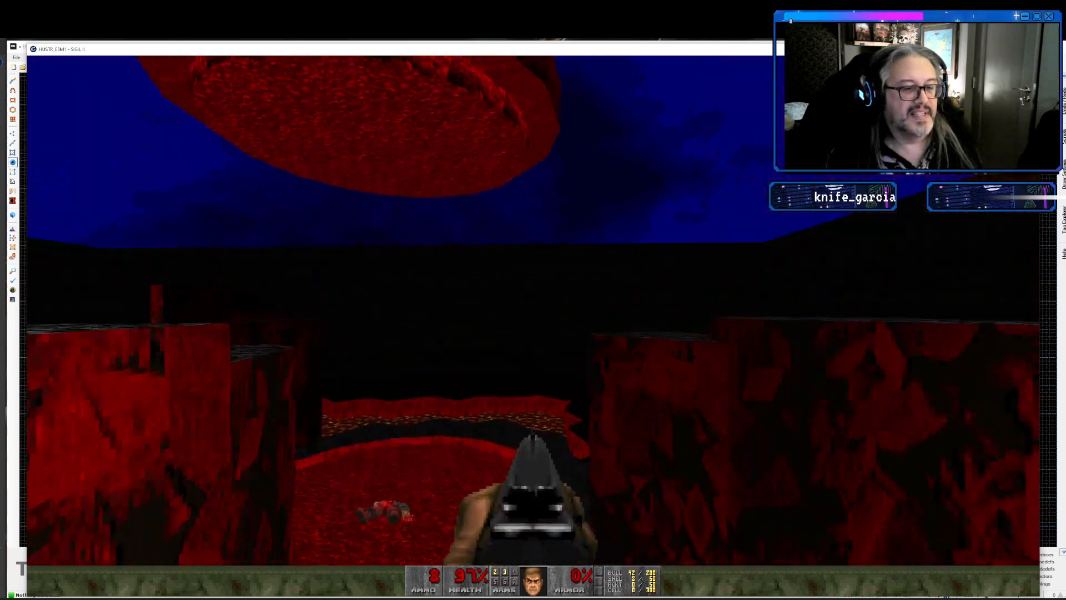
key(w)
key(w)
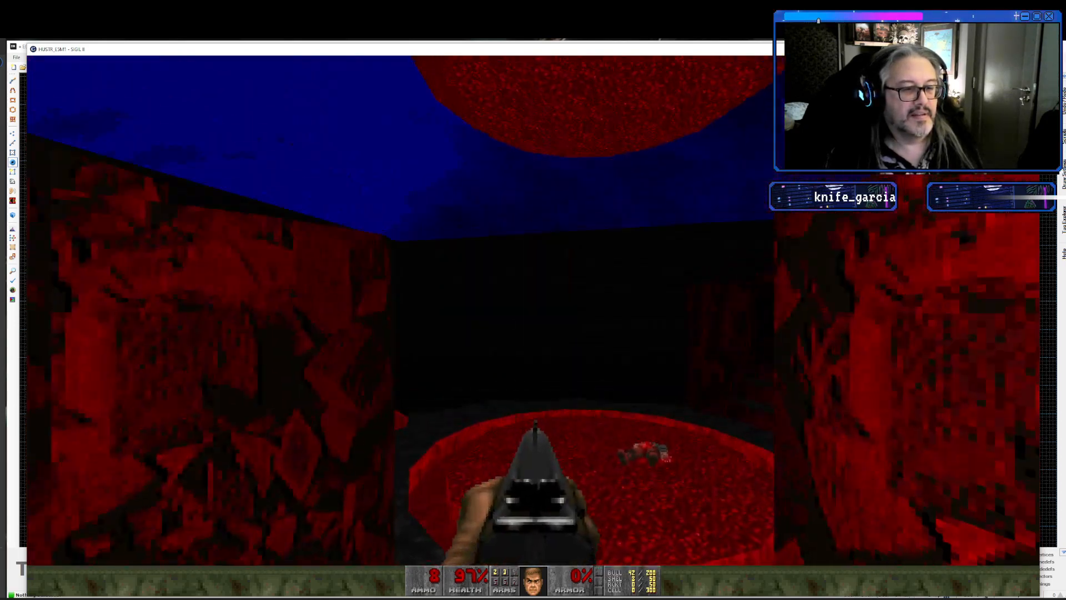
- Walk from the pentagram up the stairs and out to the outer ledge, view the structure from there, and quit the game
key(w)
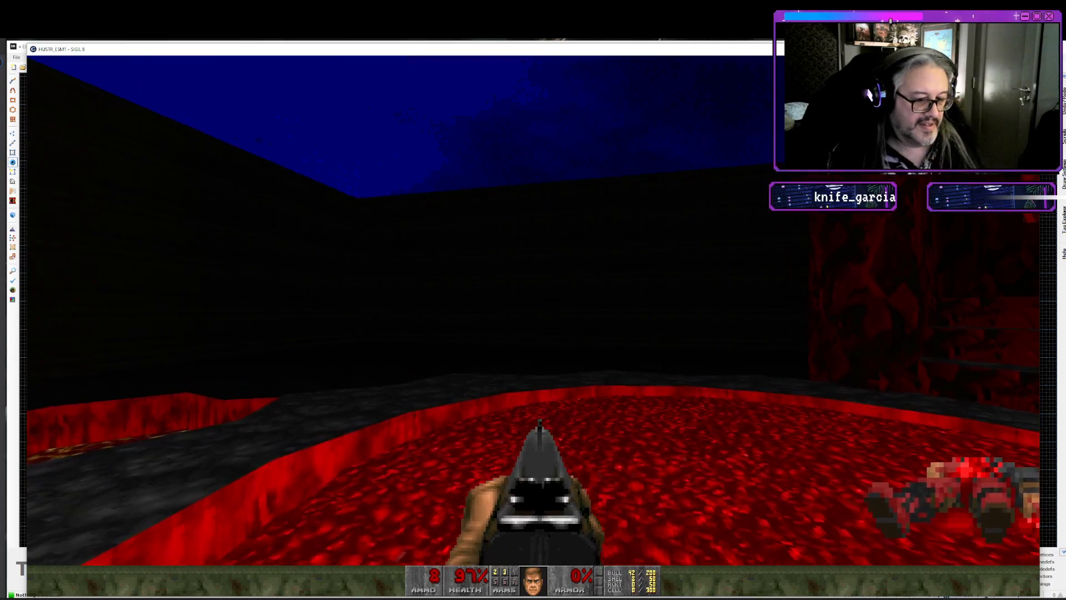
key(w)
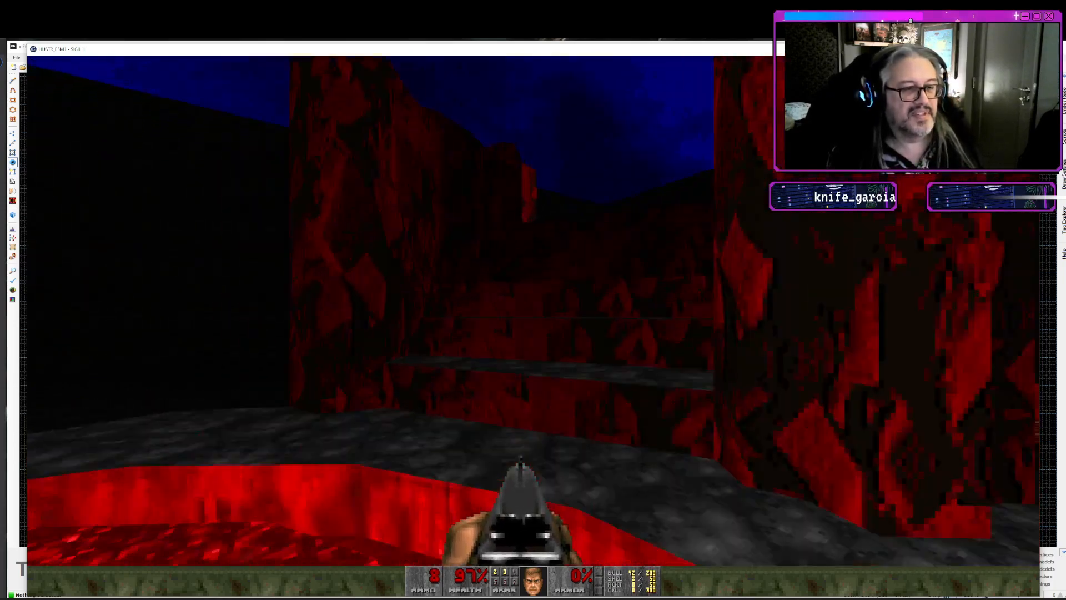
key(w)
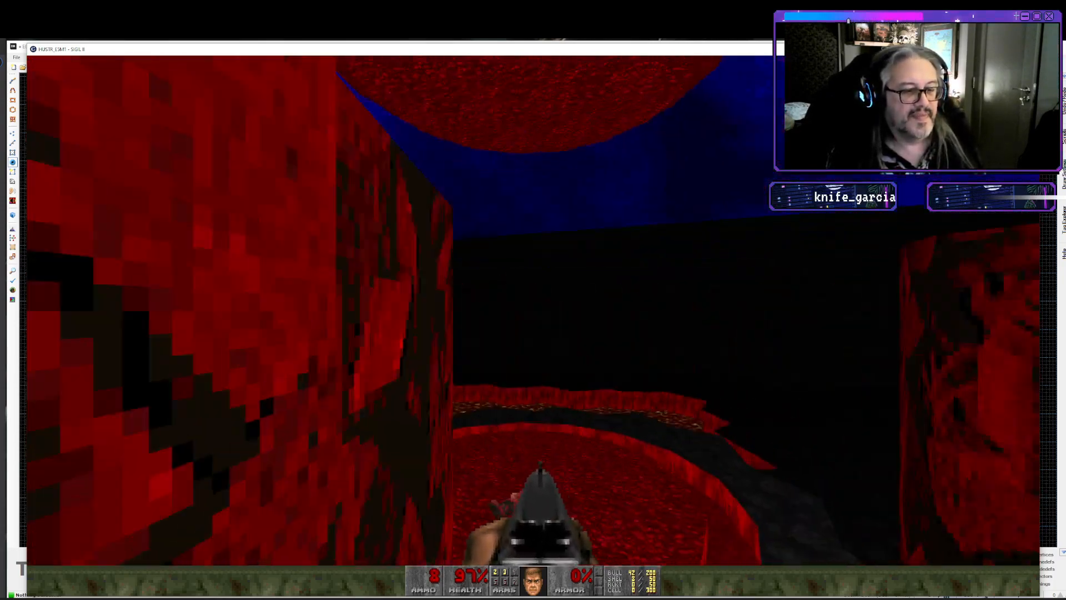
key(w)
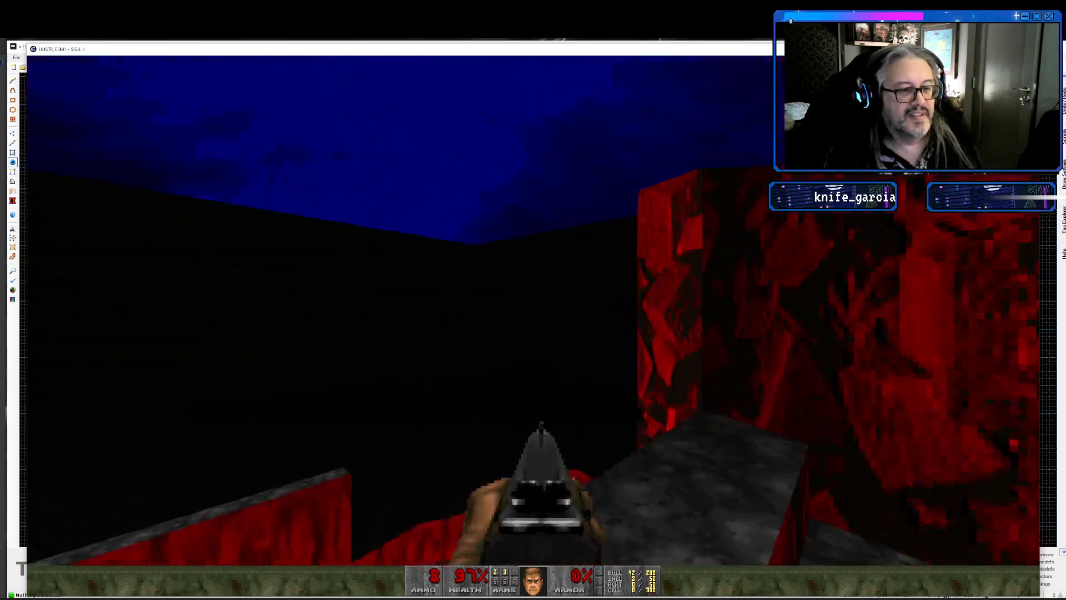
key(w)
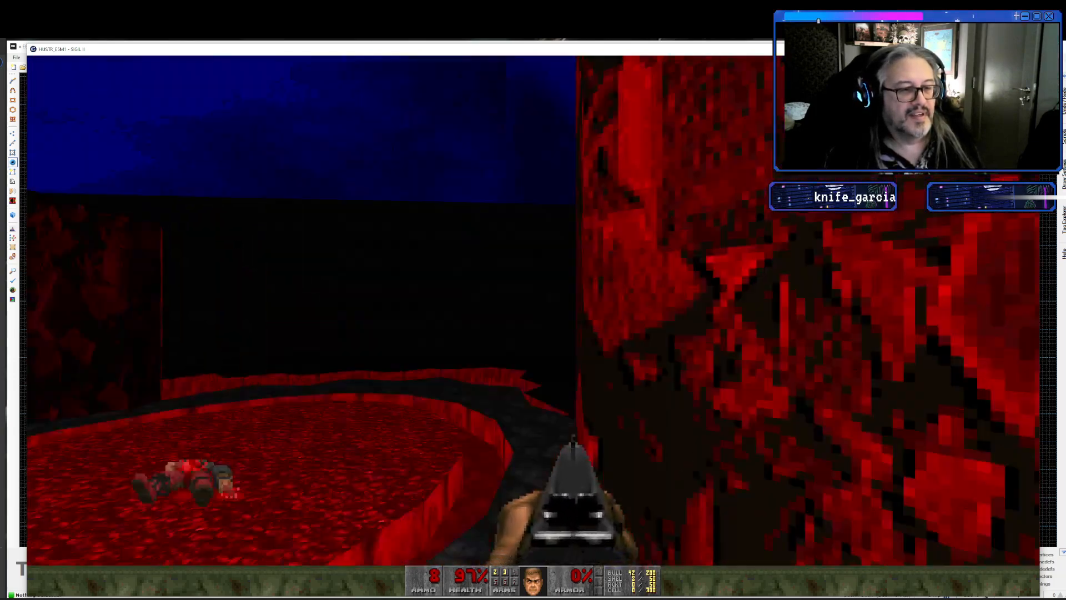
key(w)
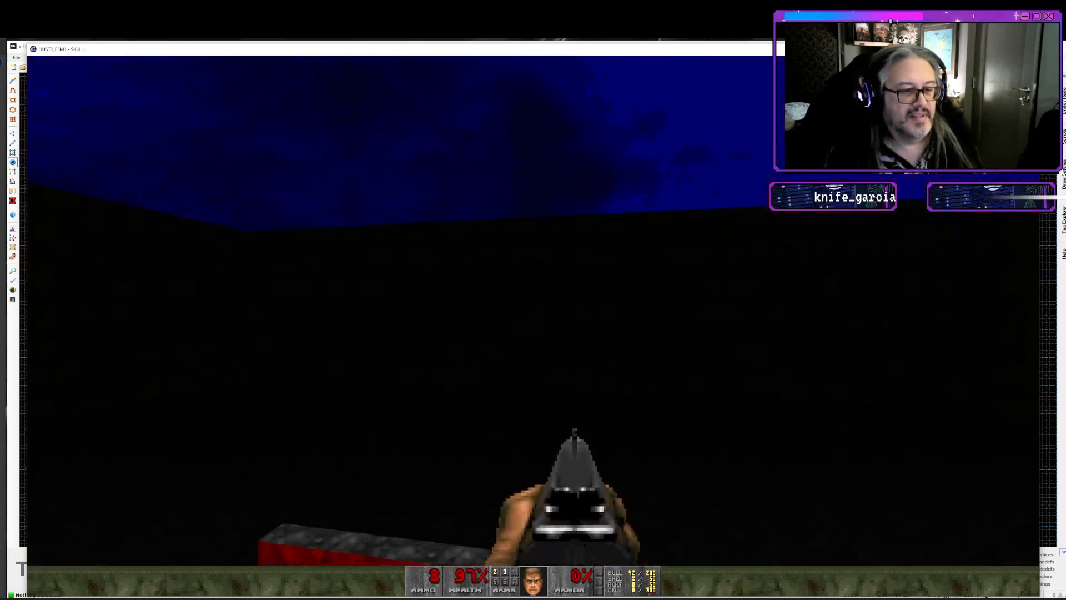
key(s)
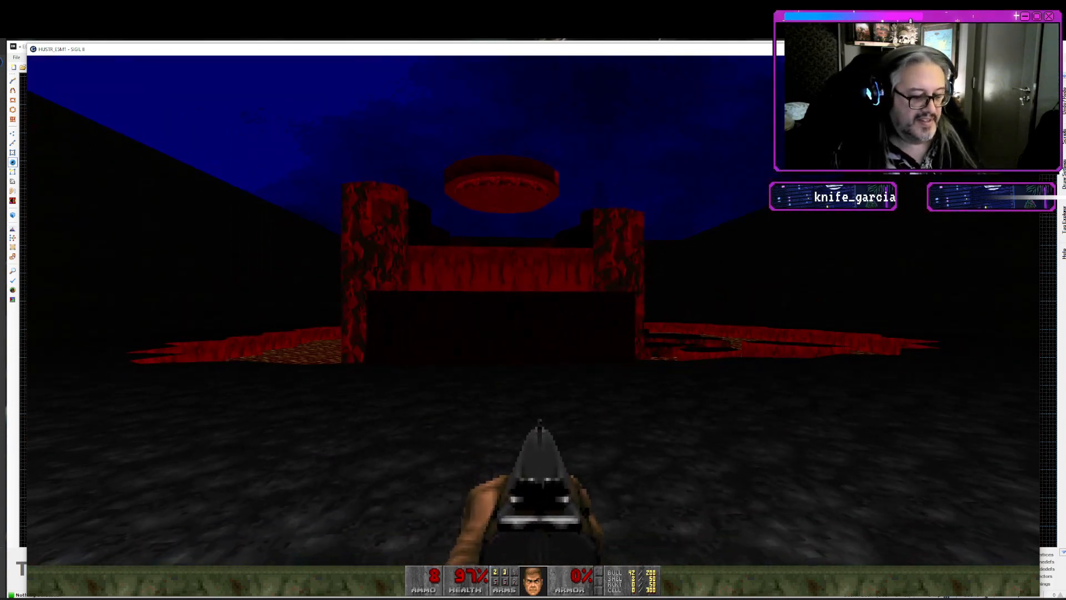
key(alt+F4)
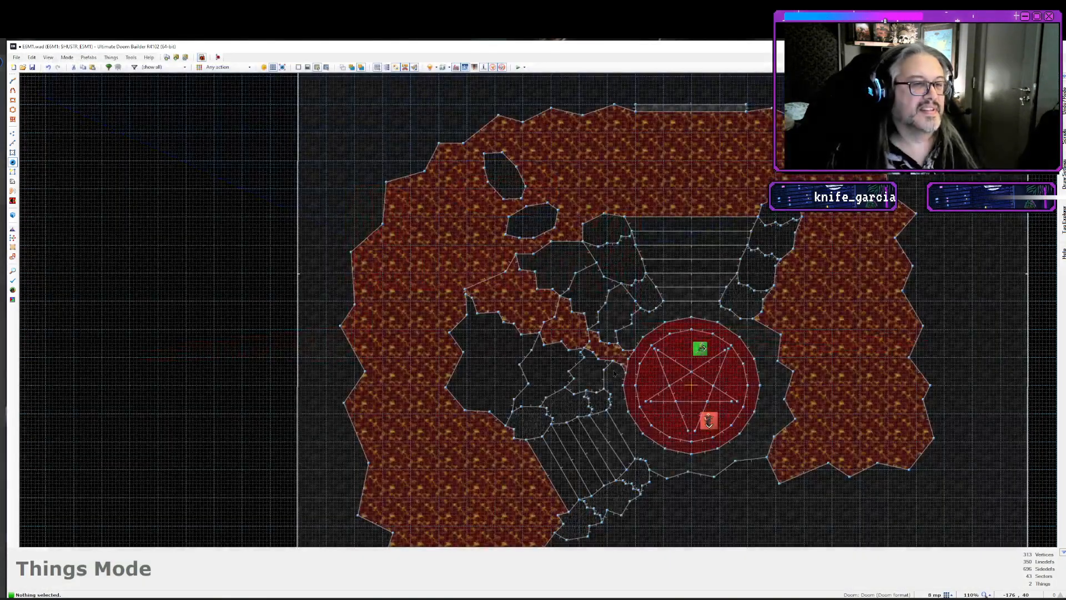
click(524, 67)
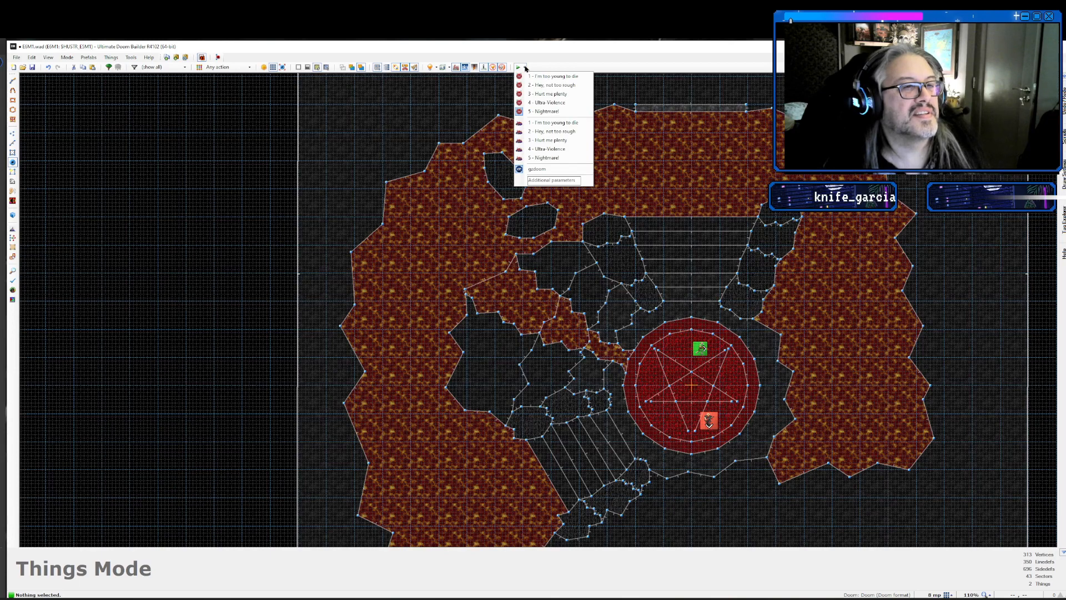
click(566, 51)
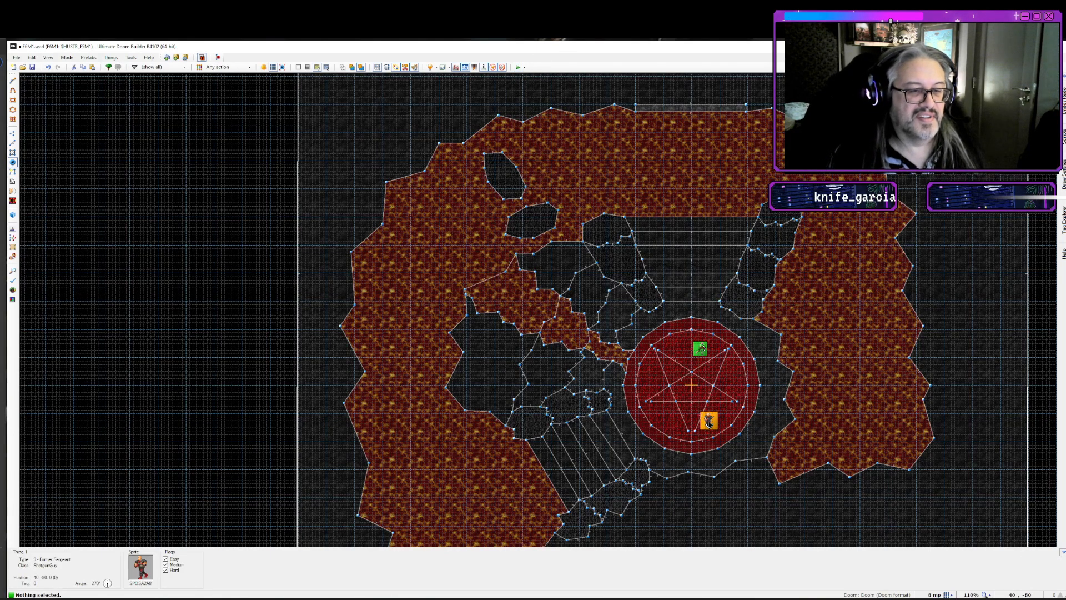
- Delete the Former Sergeant from the pentagram and move the map's east outer wall farther east
key(Delete)
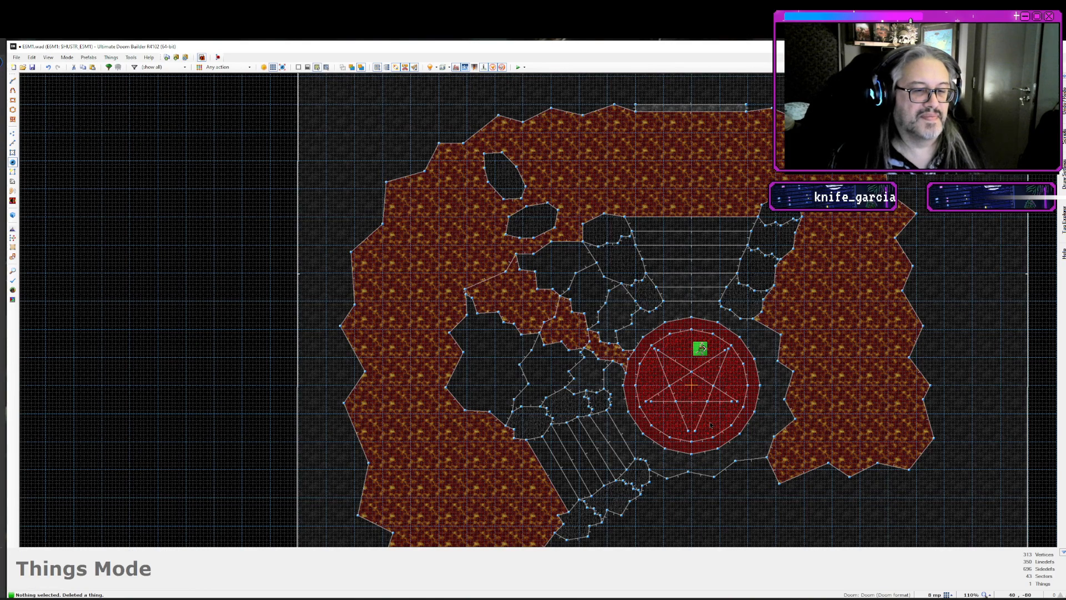
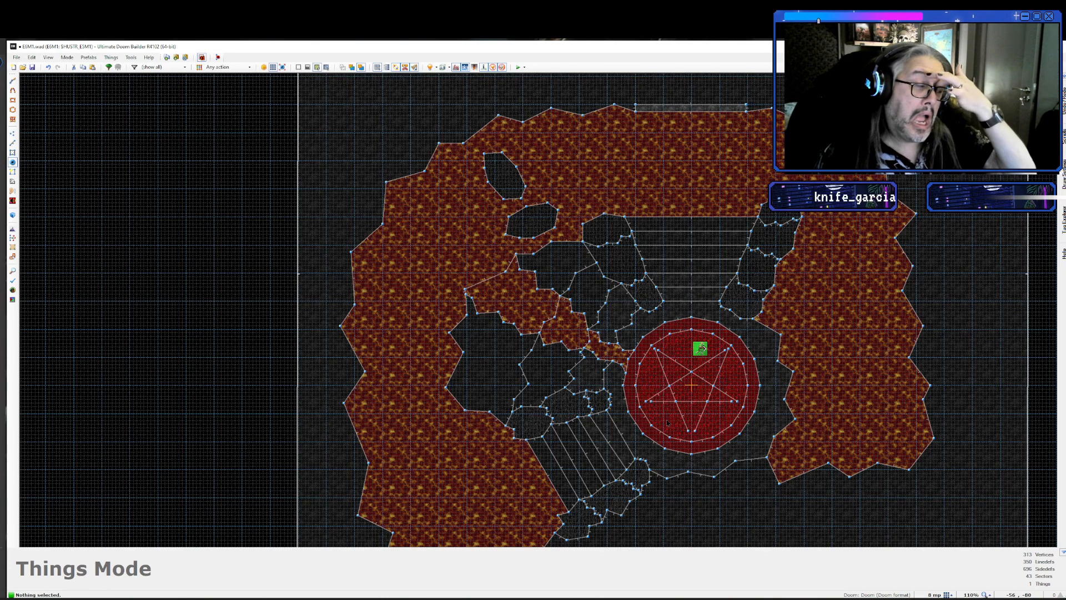
scroll(466, 259, down, 3)
key(l)
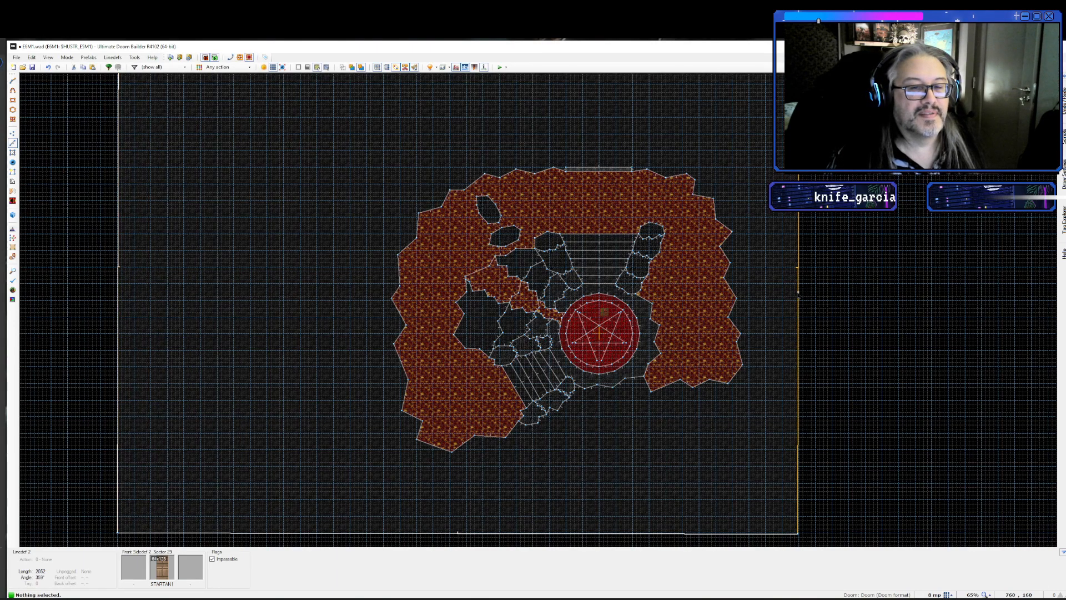
drag(798, 294, 982, 294)
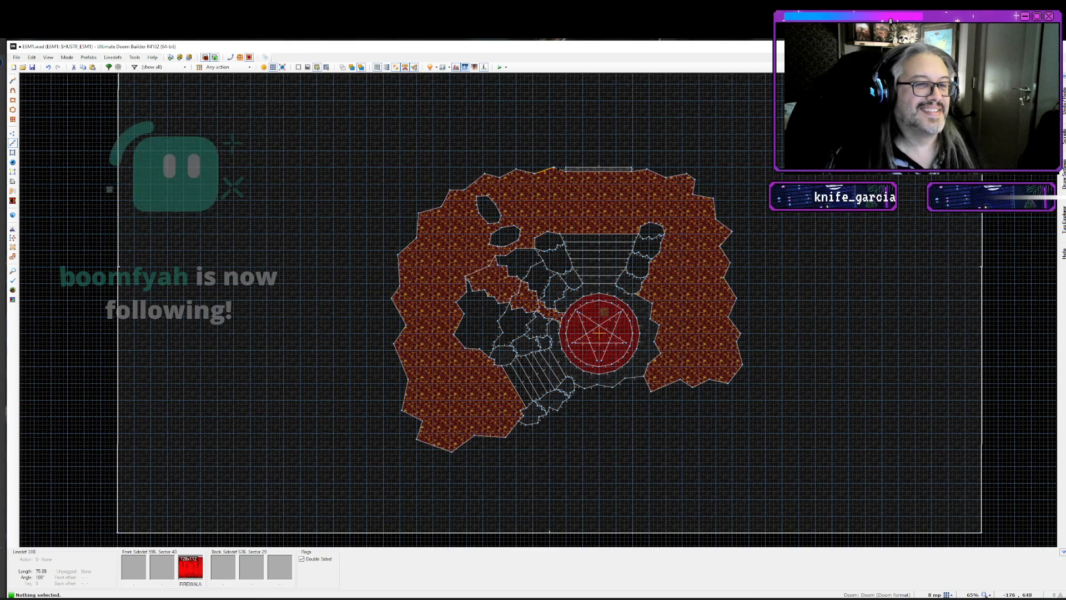
- Set the floor height of the two lava channel sectors nearest the pentagram to -64
scroll(559, 265, up, 5)
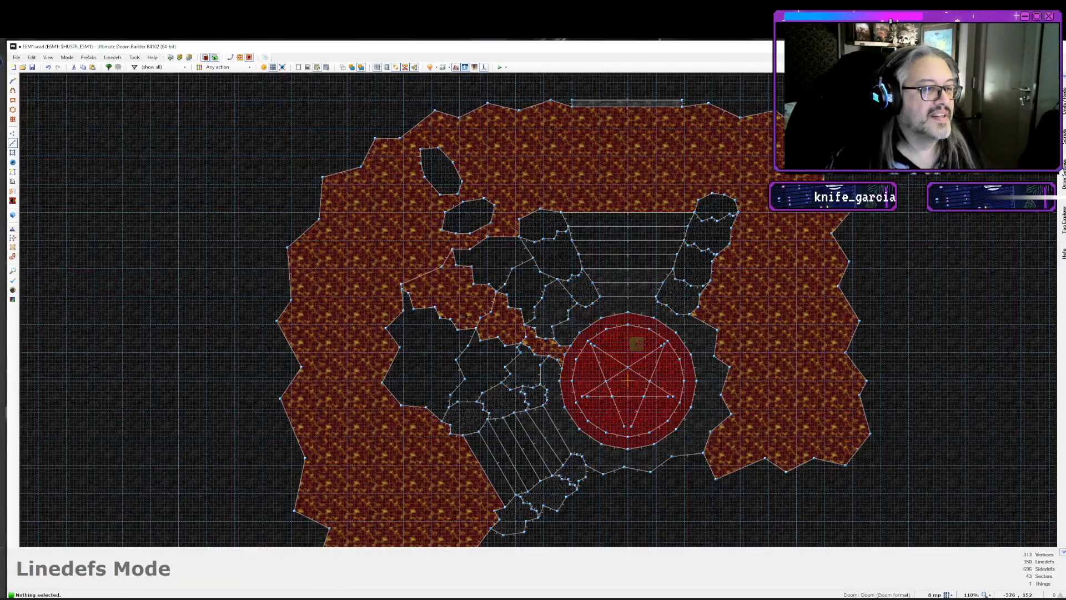
key(s)
click(466, 318)
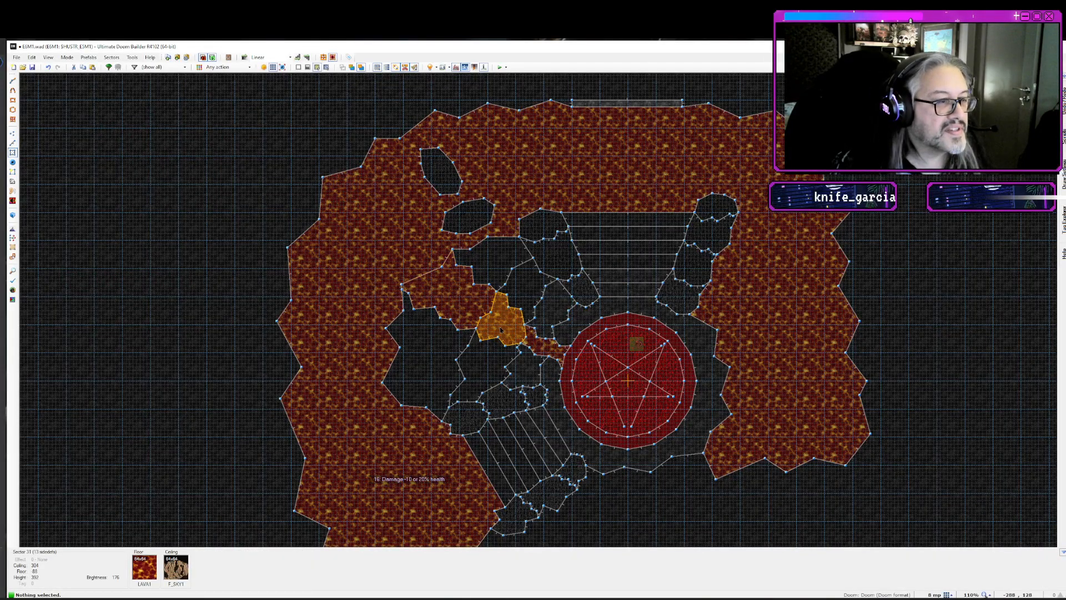
click(538, 345)
right_click(537, 345)
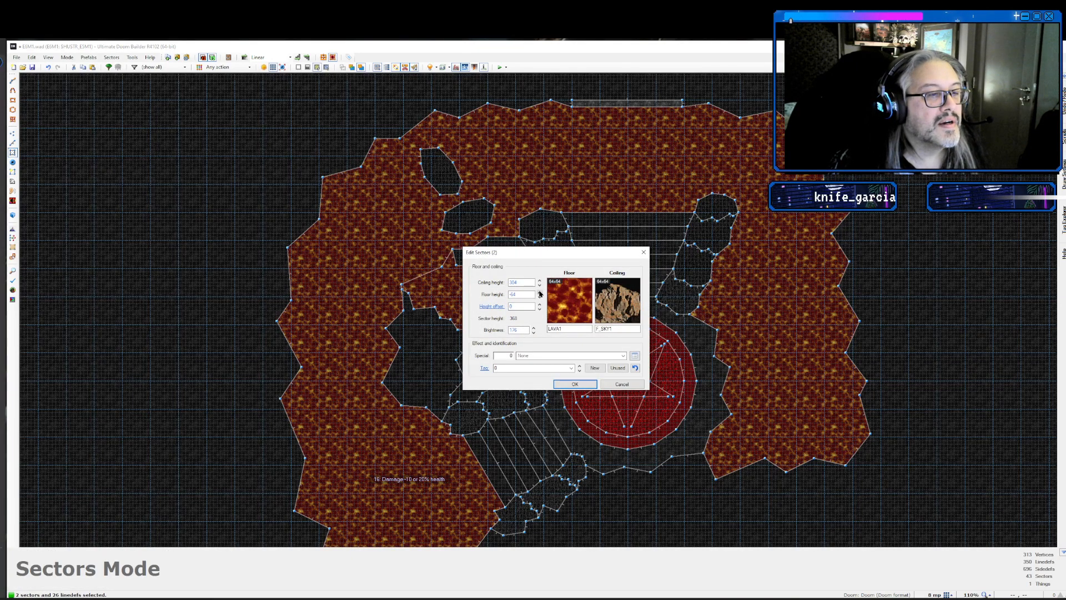
key(Return)
- Playtest the map, walking from the pentagram past the lava channel to the outer ledge to examine the rock islands and central structure
key(F9)
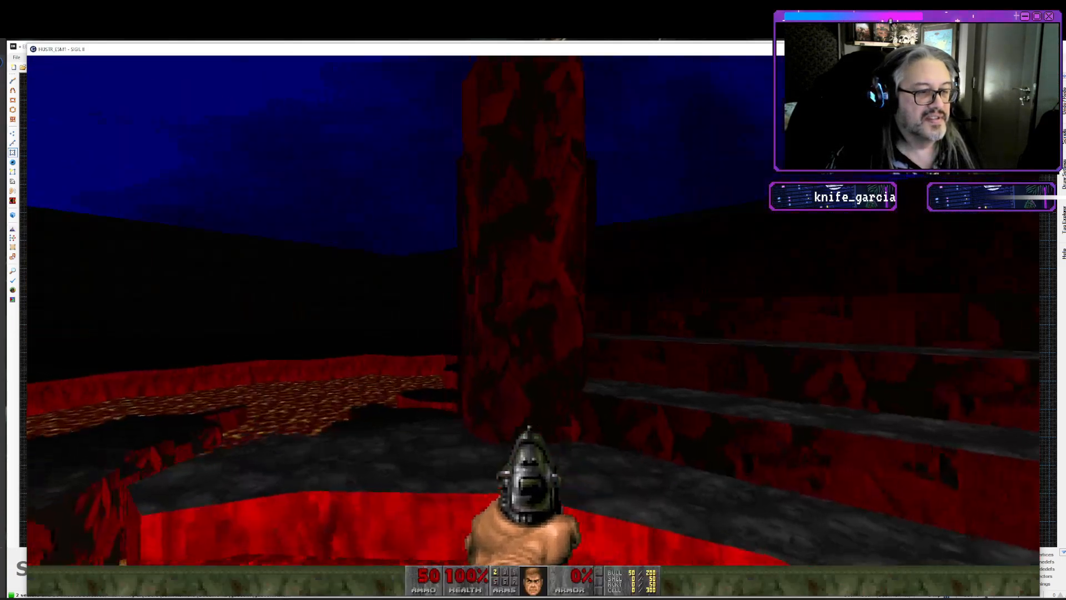
key(a)
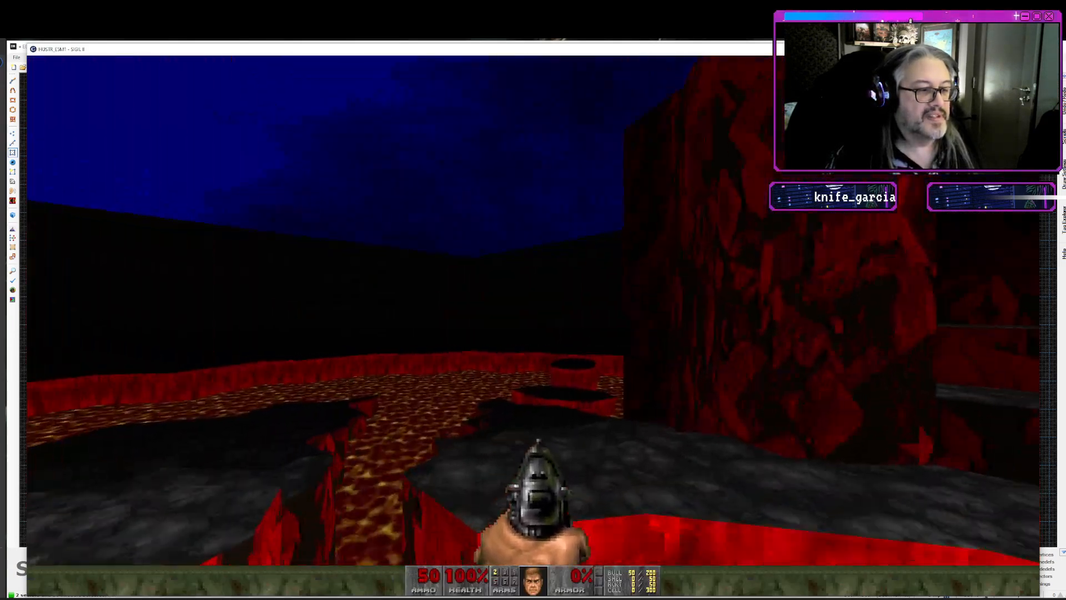
key(w)
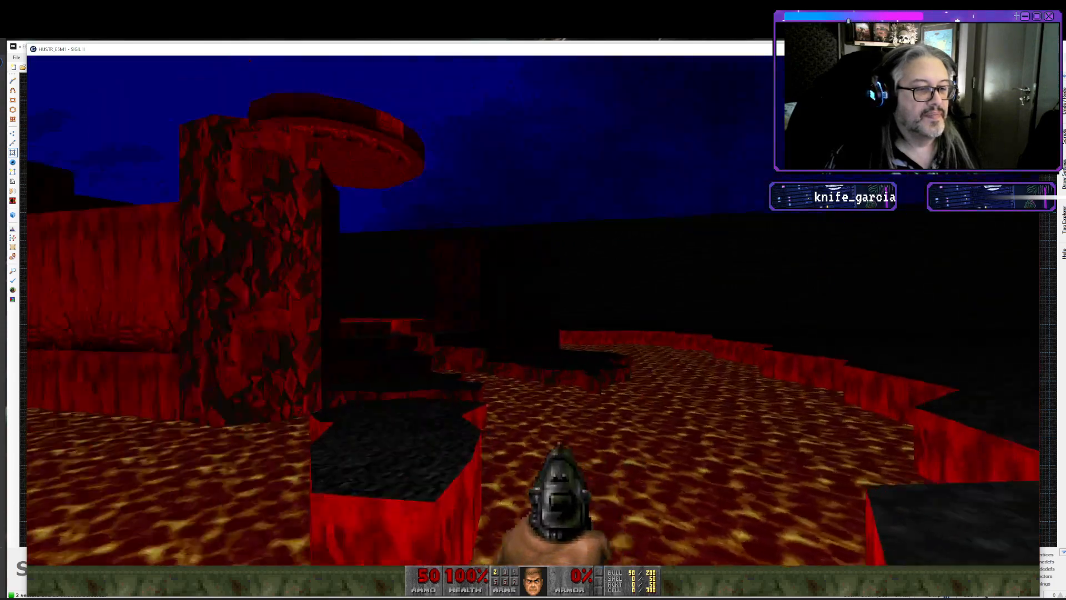
key(d)
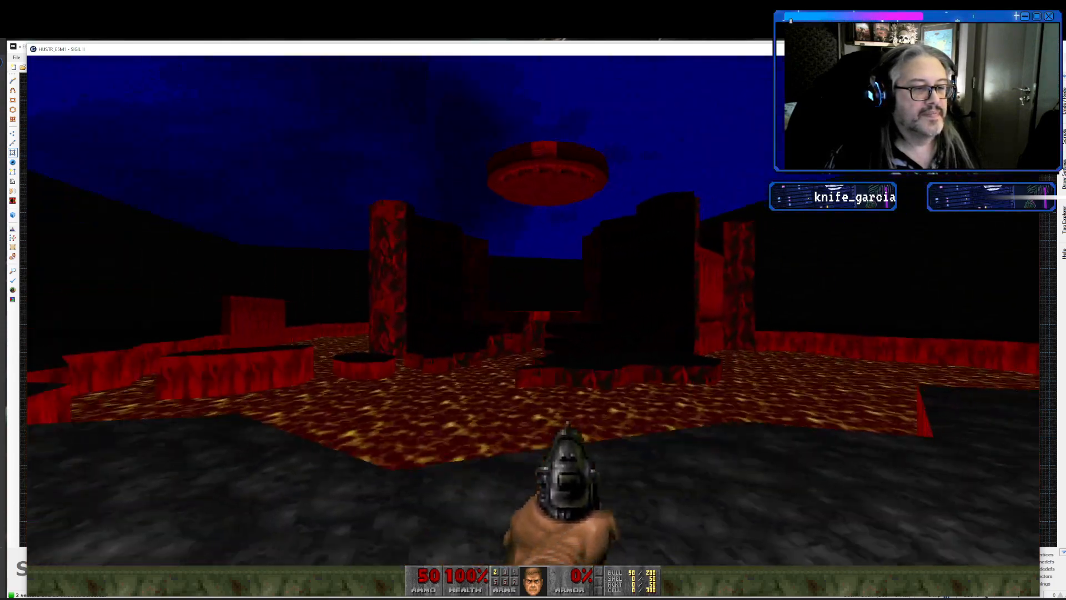
key(a)
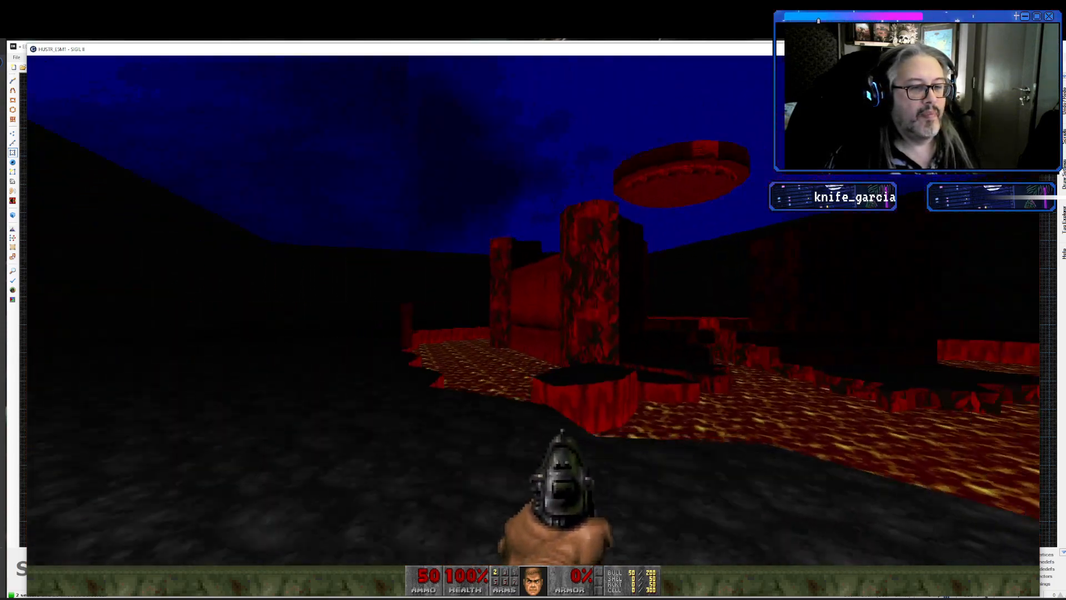
key(w)
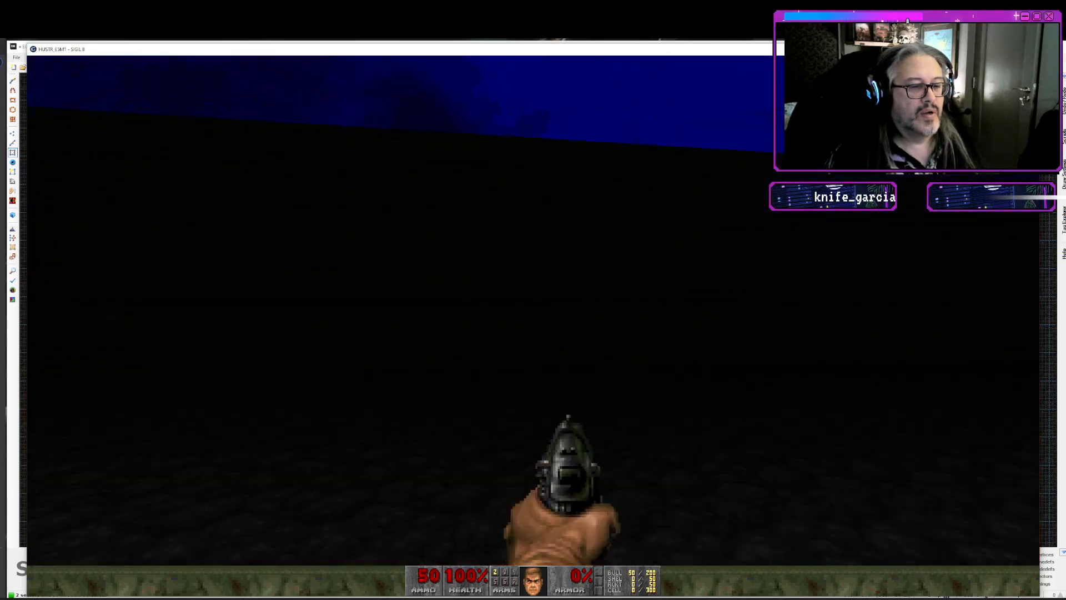
key(w)
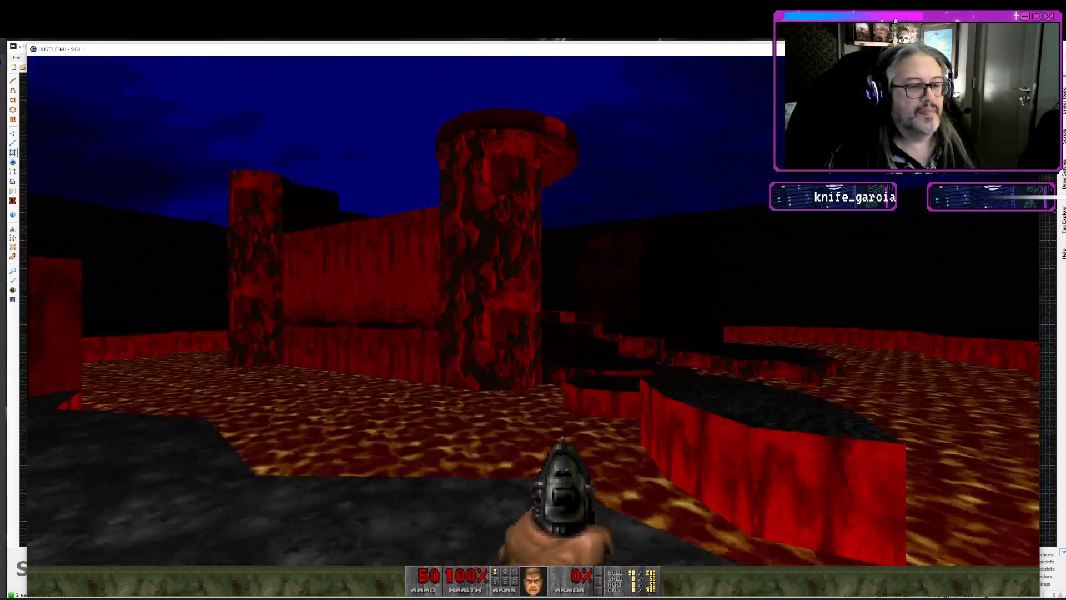
key(s)
- Continue the playtest along the outer ledge, return to examine where the lava channel meets the pentagram, and quit the game
key(w)
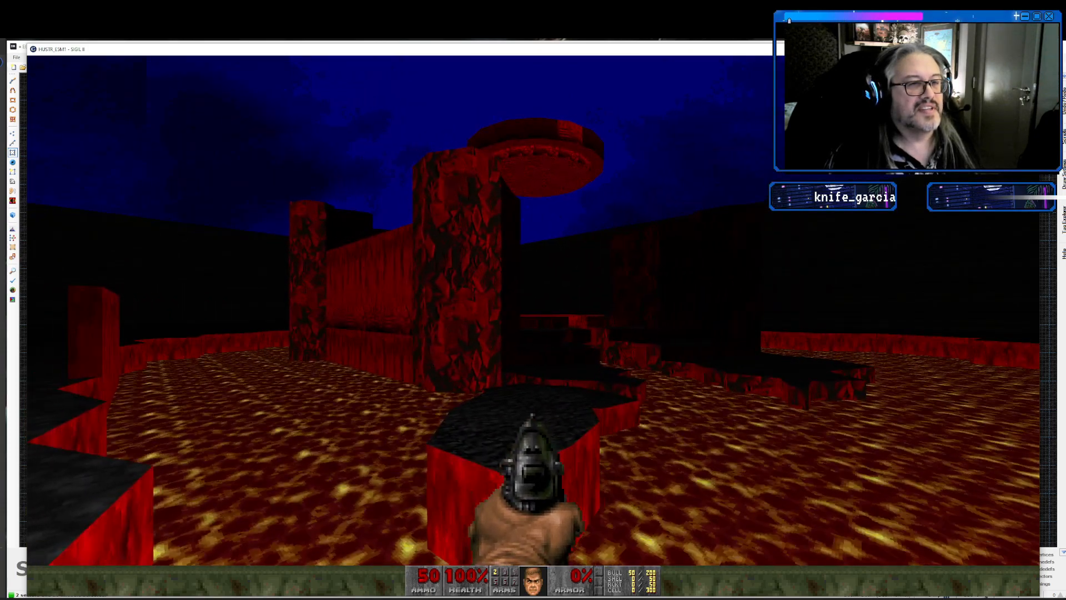
key(w)
key(w)
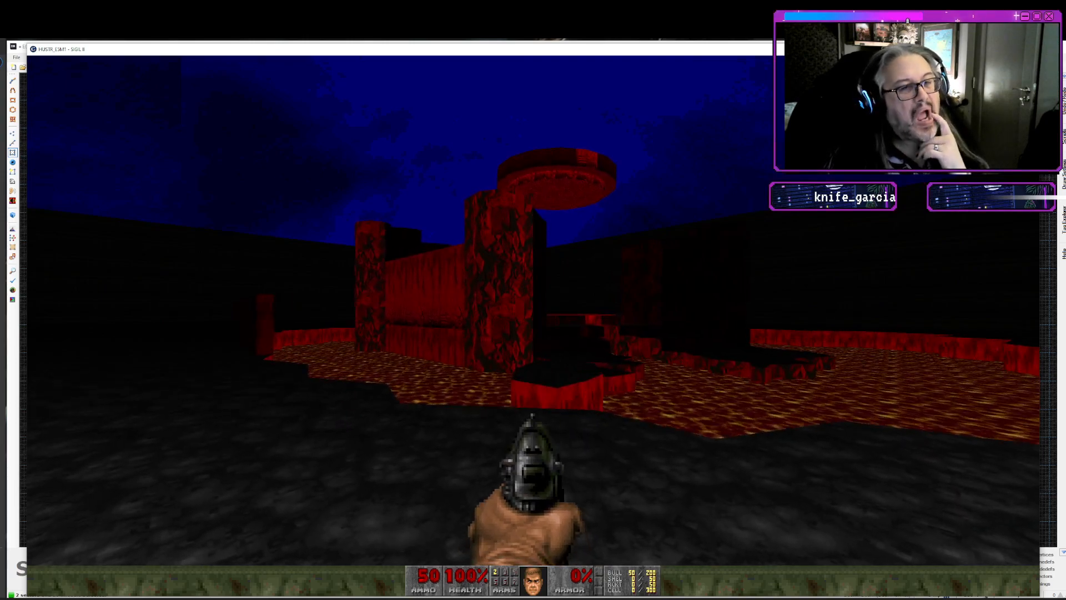
key(w)
key(Left)
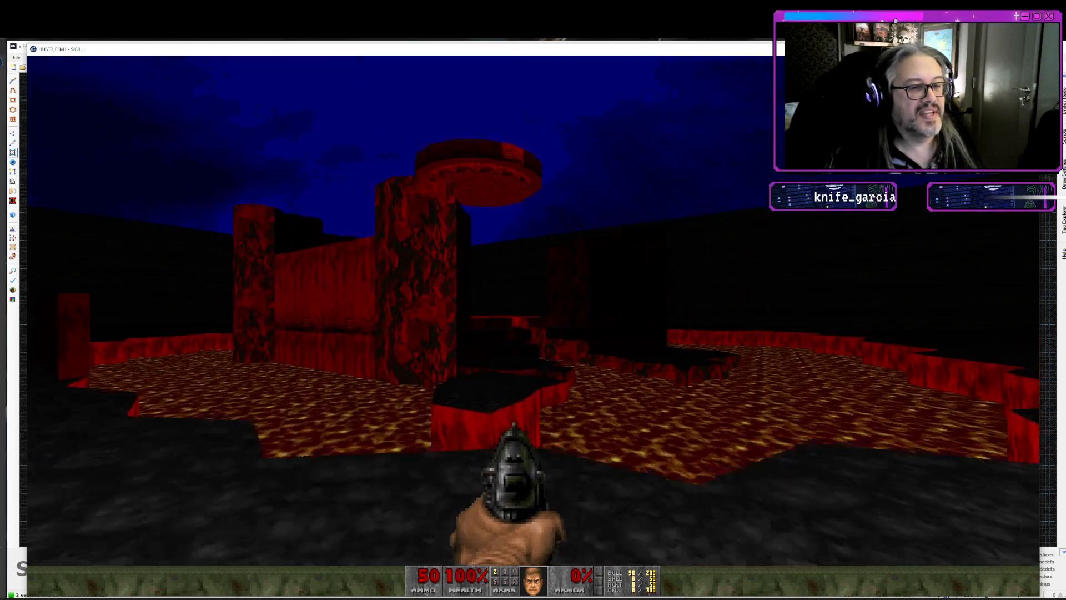
key(Left)
key(w)
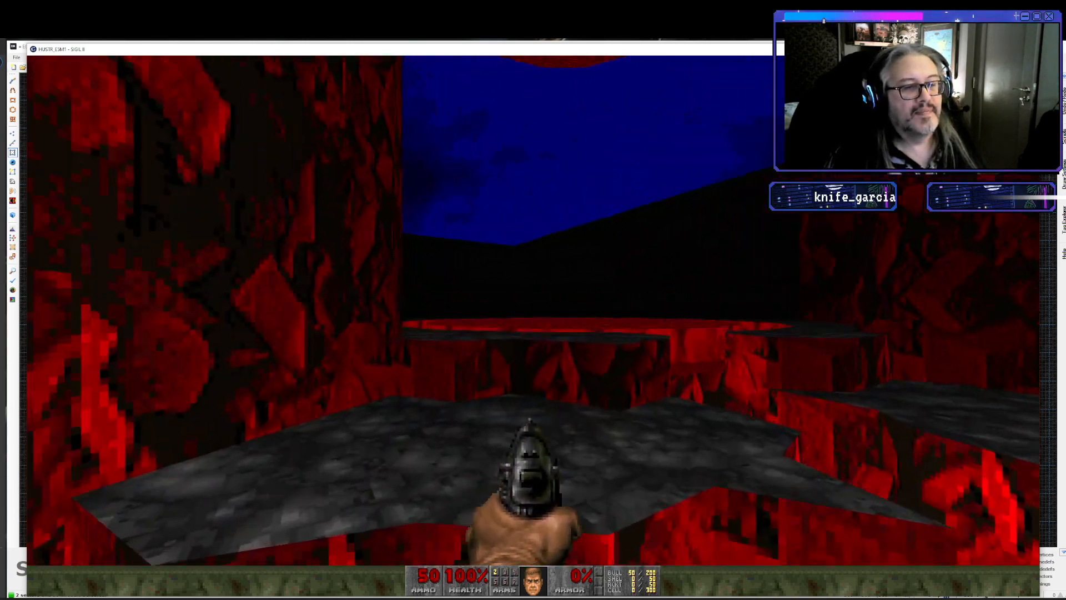
key(w)
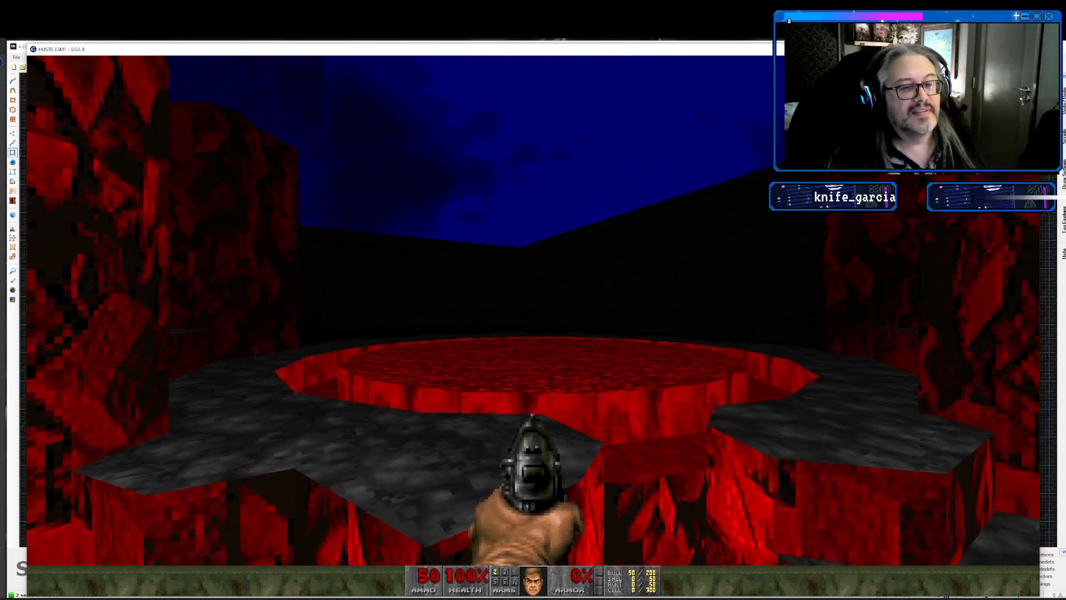
key(alt+F4)
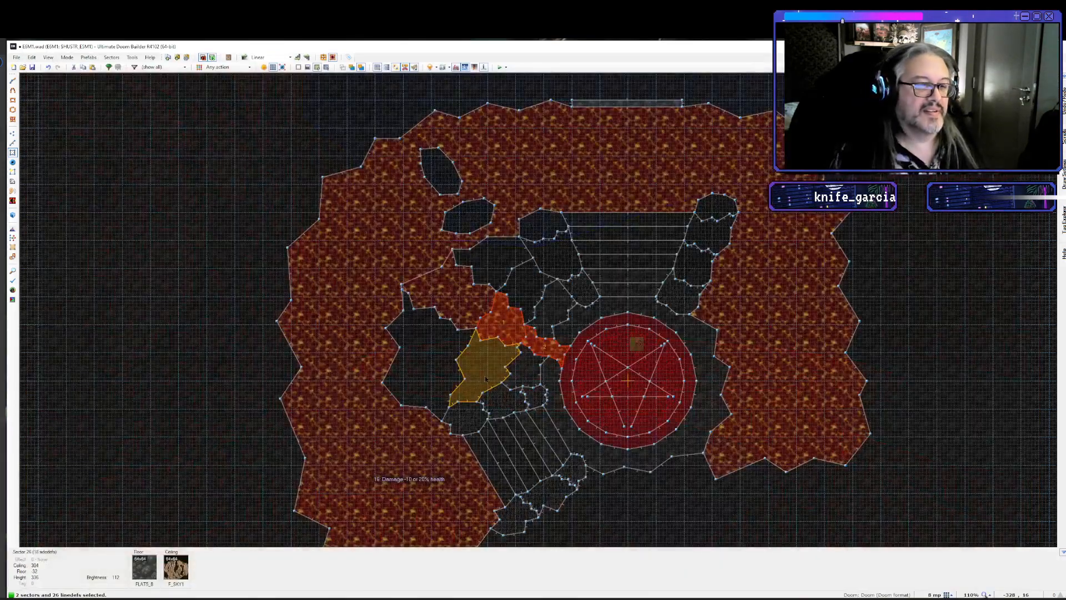
- Draw a thin sliver sector across the lava channel's end along the pentagram's outer ring, using the 2 mp grid
scroll(554, 387, up, 8)
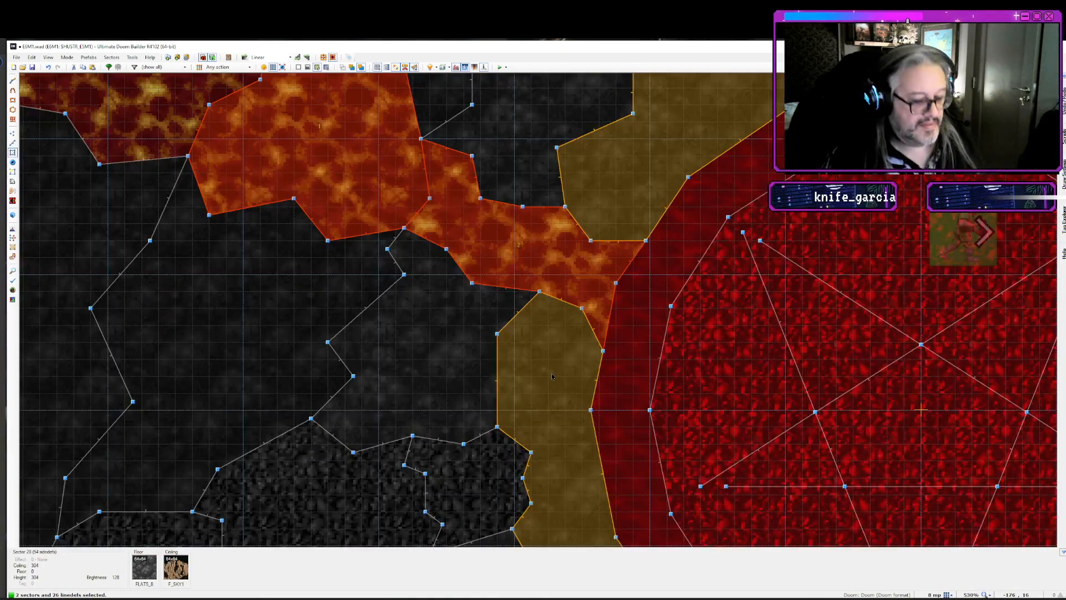
key(c)
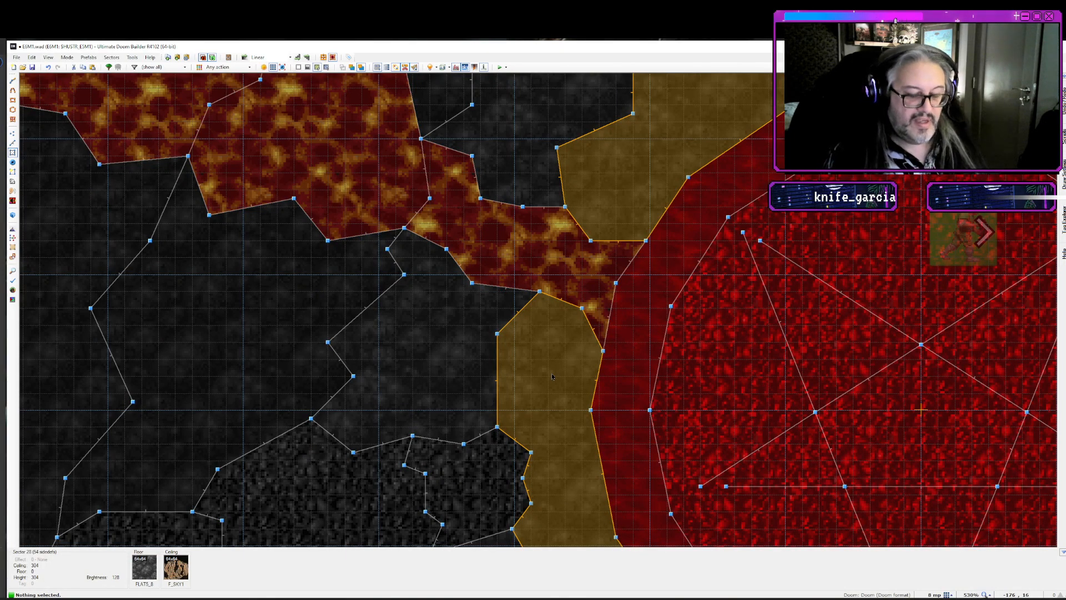
key(d)
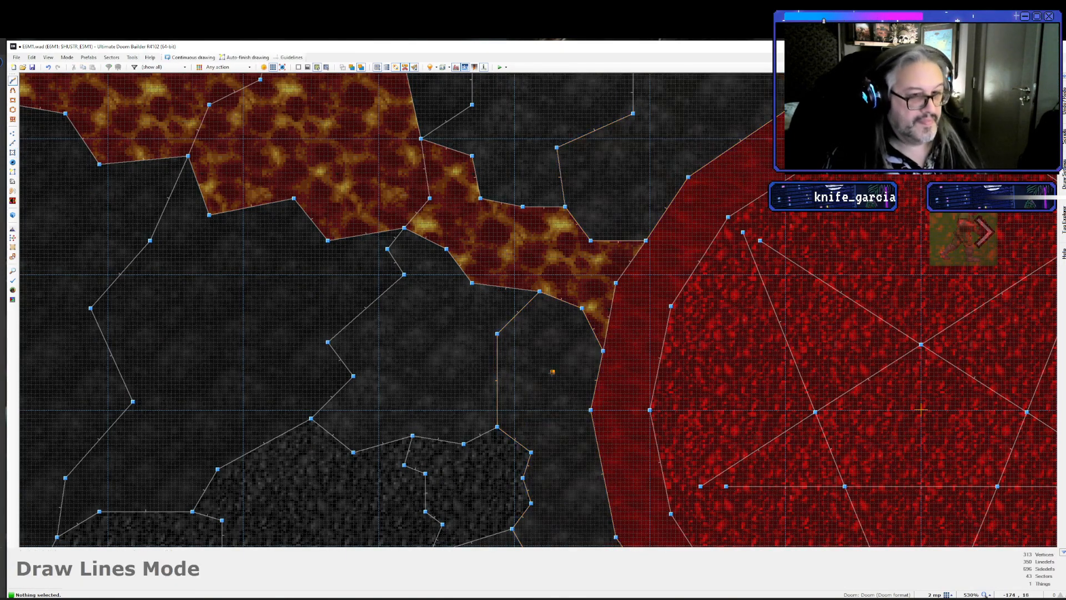
scroll(624, 257, up, 4)
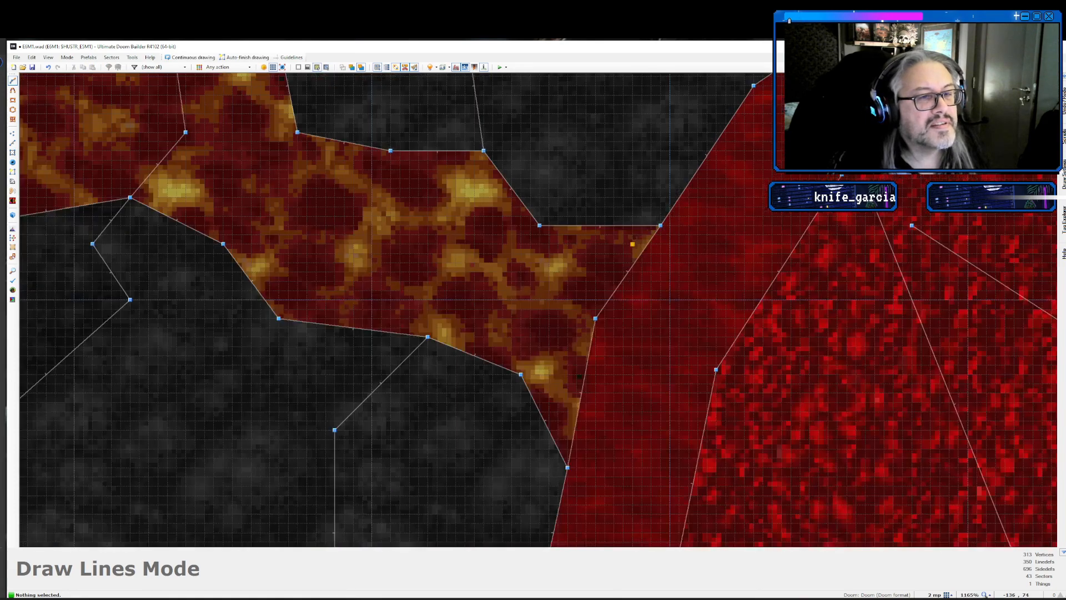
click(660, 224)
click(586, 318)
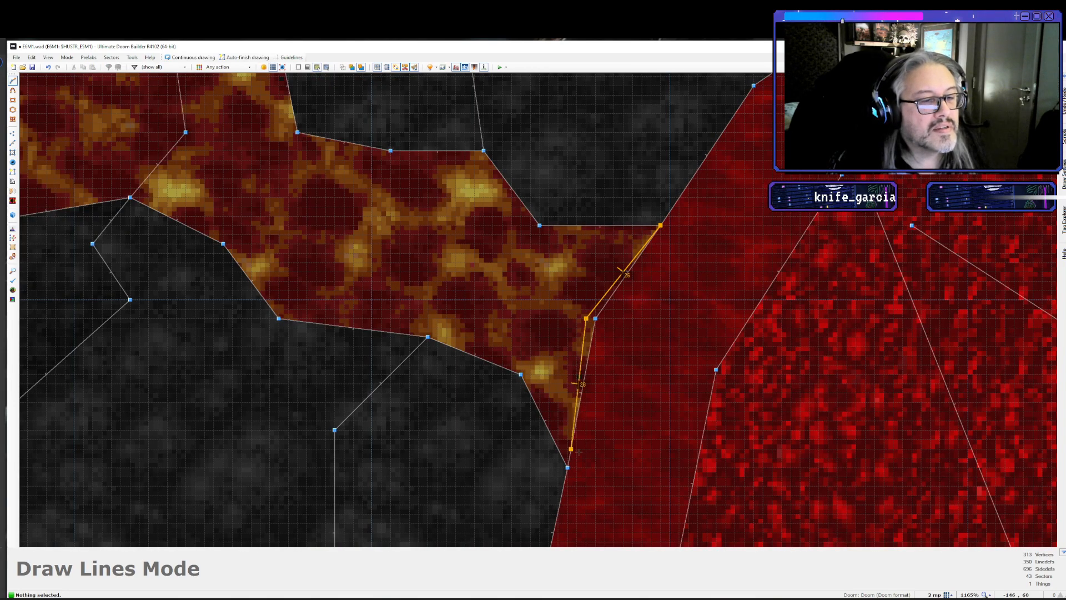
click(567, 467)
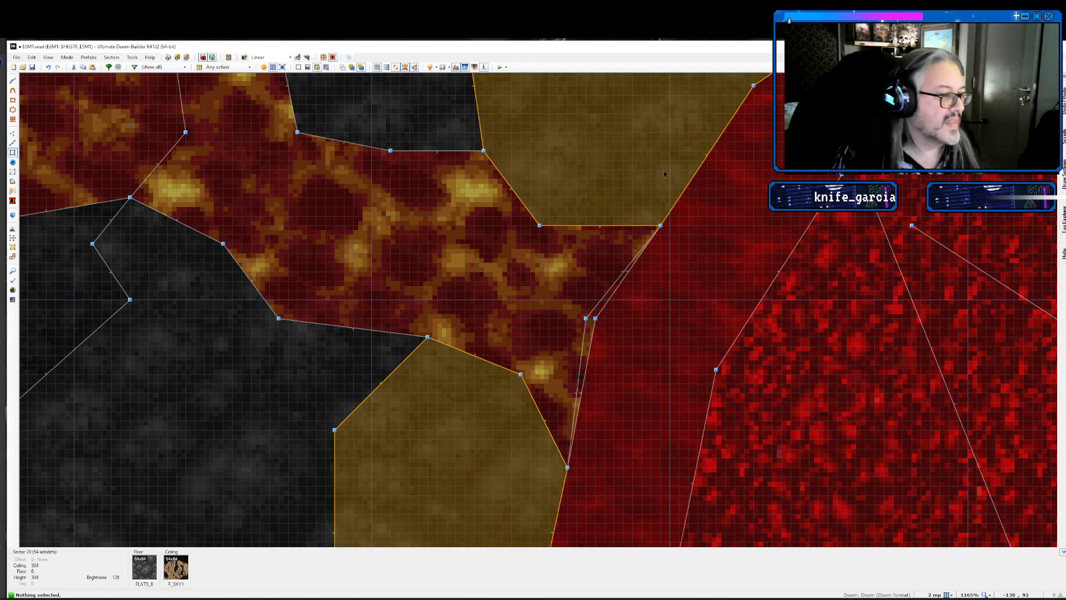
- Change the brightness of the new lava sliver beside the pentagram's outer ring
right_click(588, 337)
double_click(523, 330)
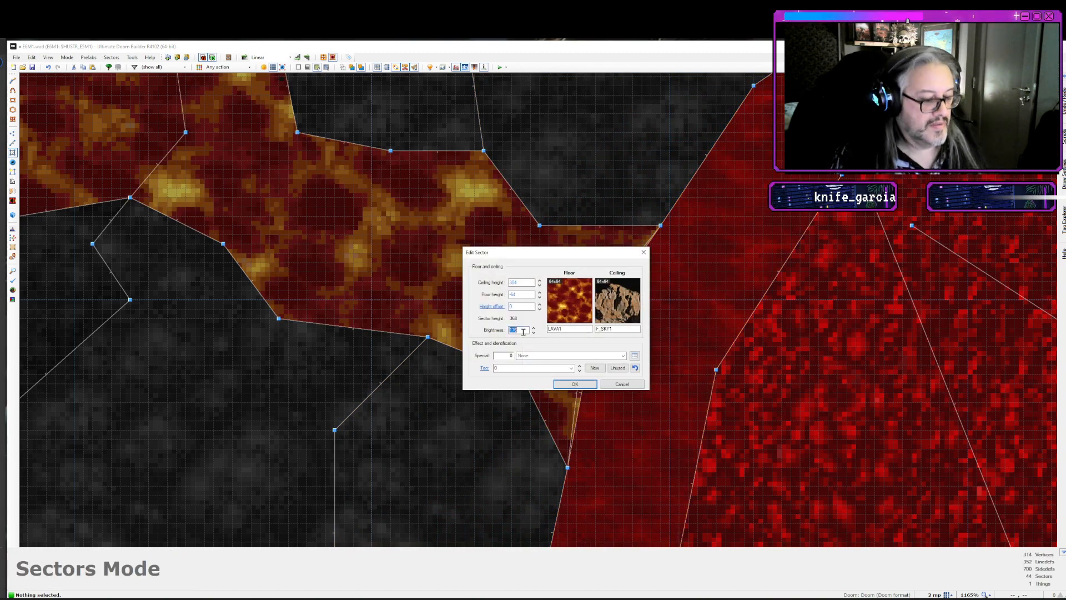
text(1)
key(Return)
- Playtest the map again, examine the structure and lava from the pentagram and outer ledge, and quit the game
key(F9)
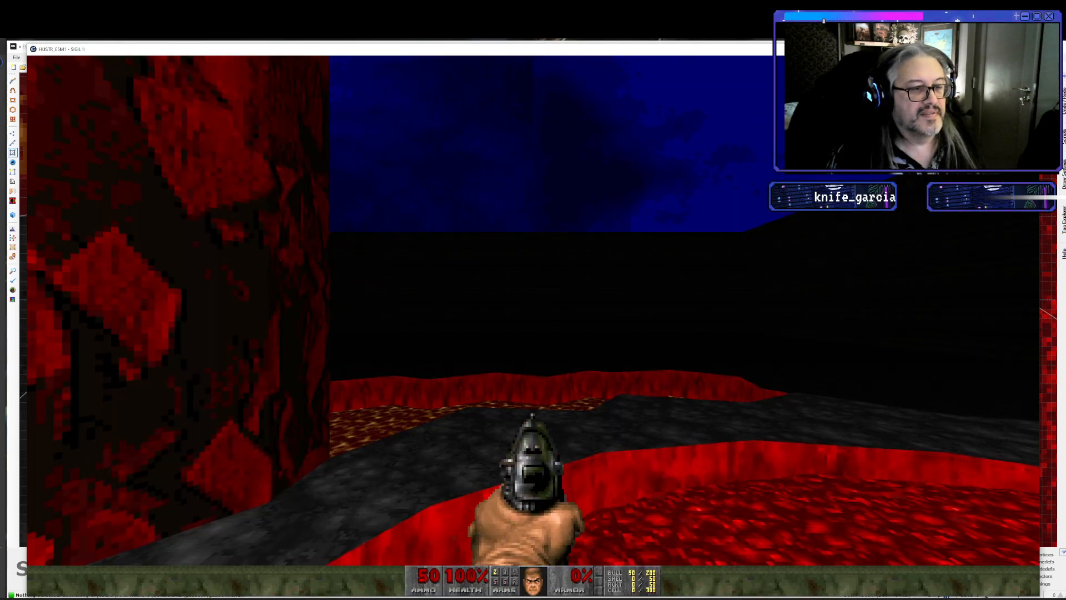
key(w)
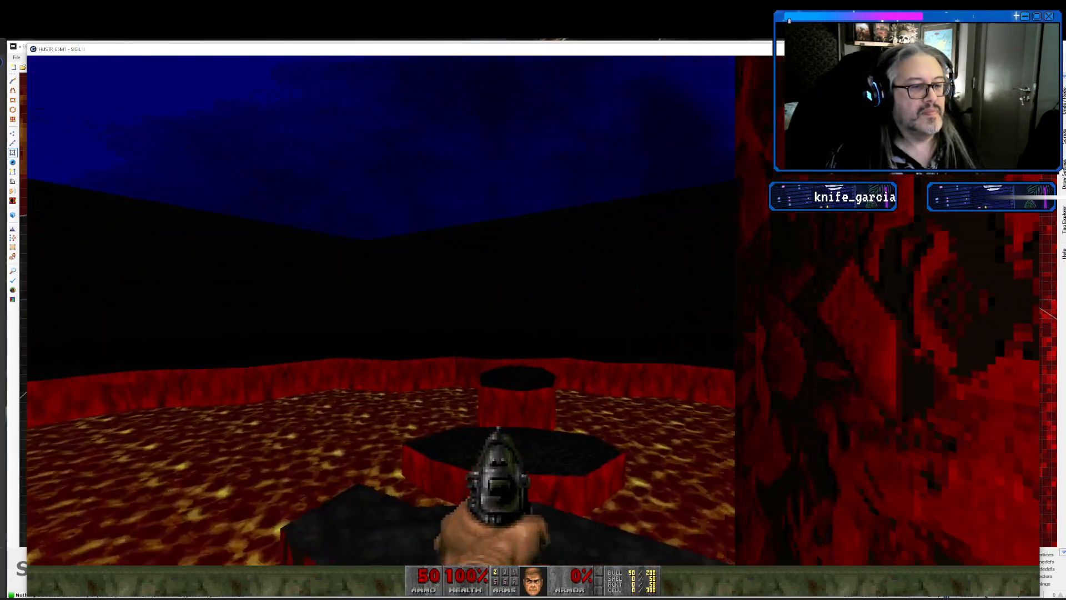
key(s)
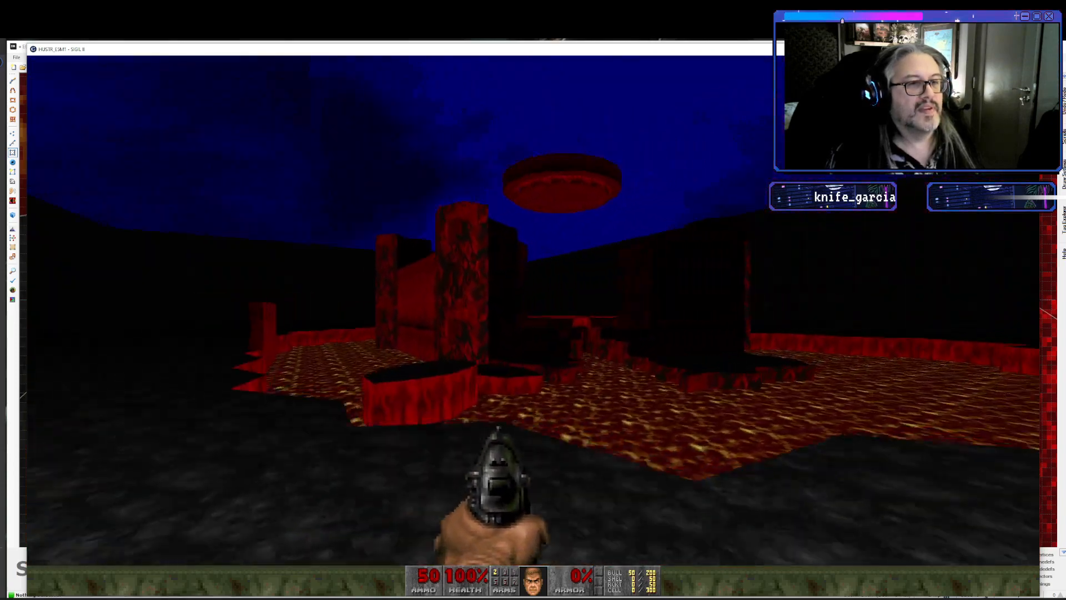
key(w)
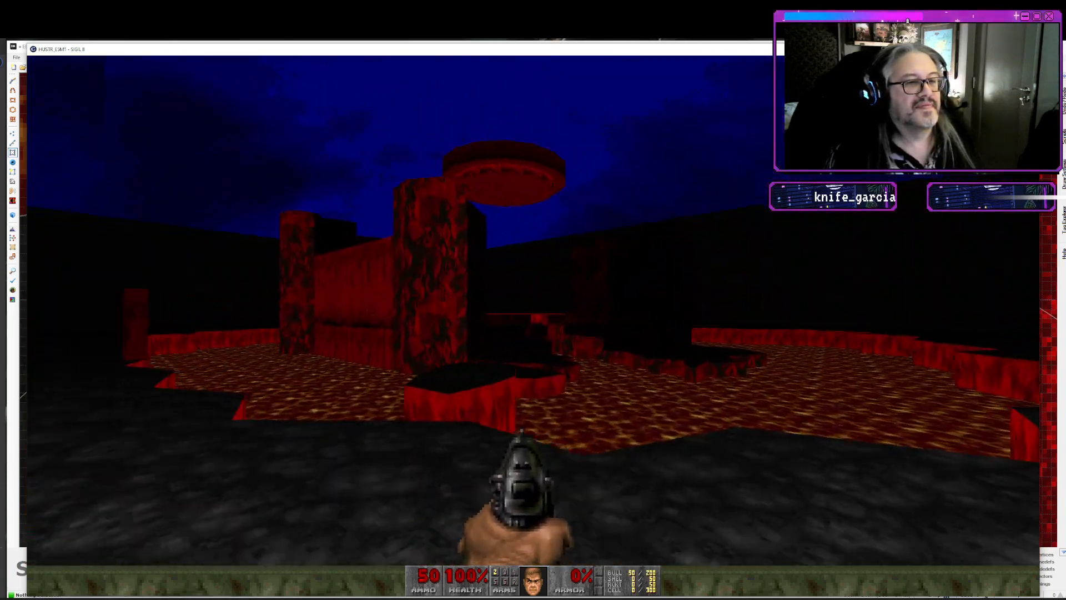
key(w)
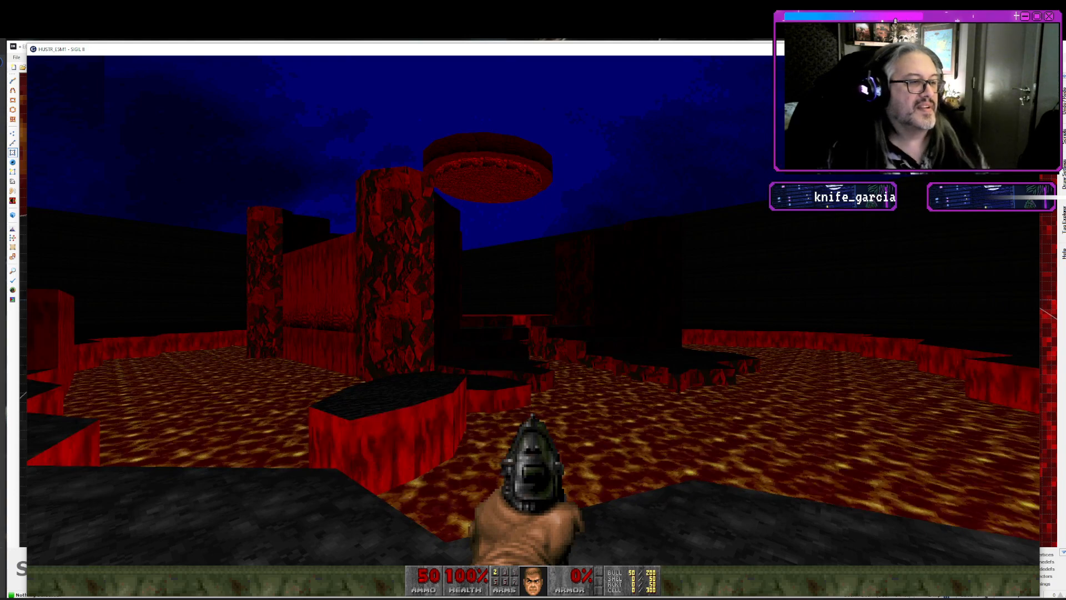
key(w)
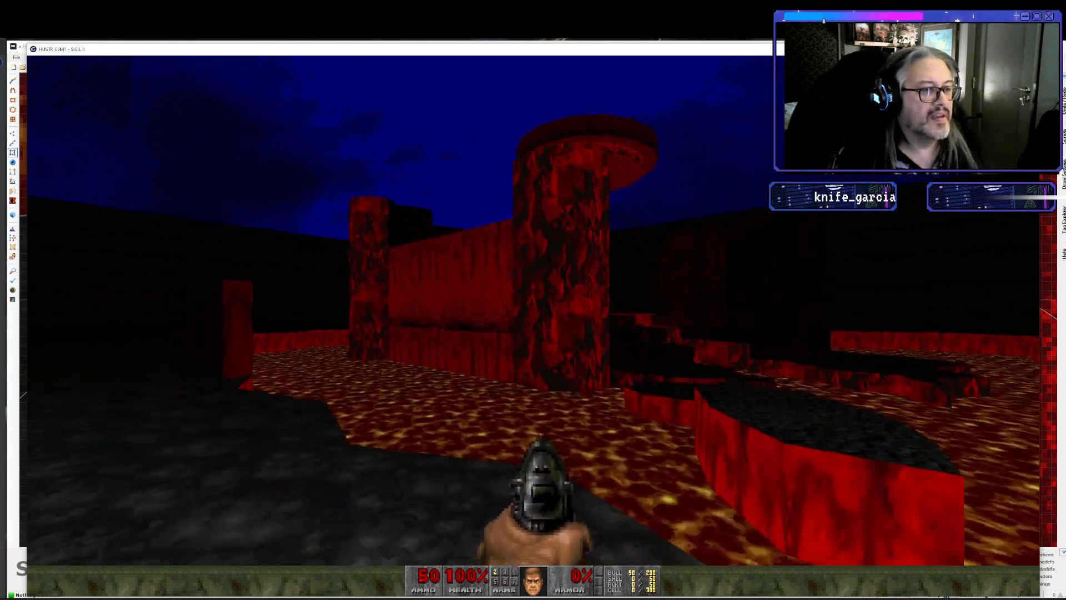
key(q)
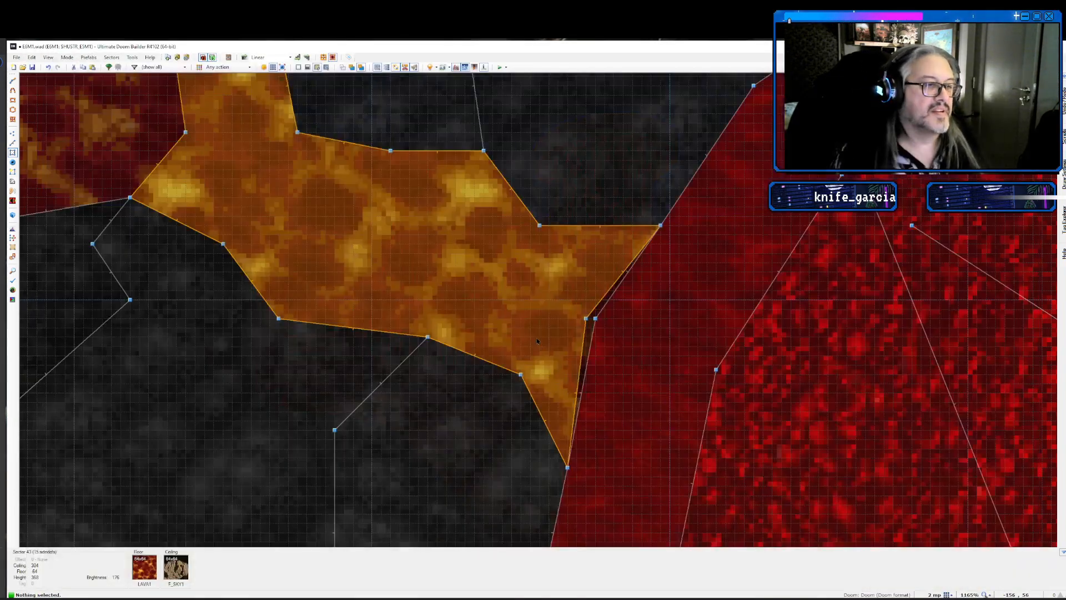
scroll(537, 339, down, 5)
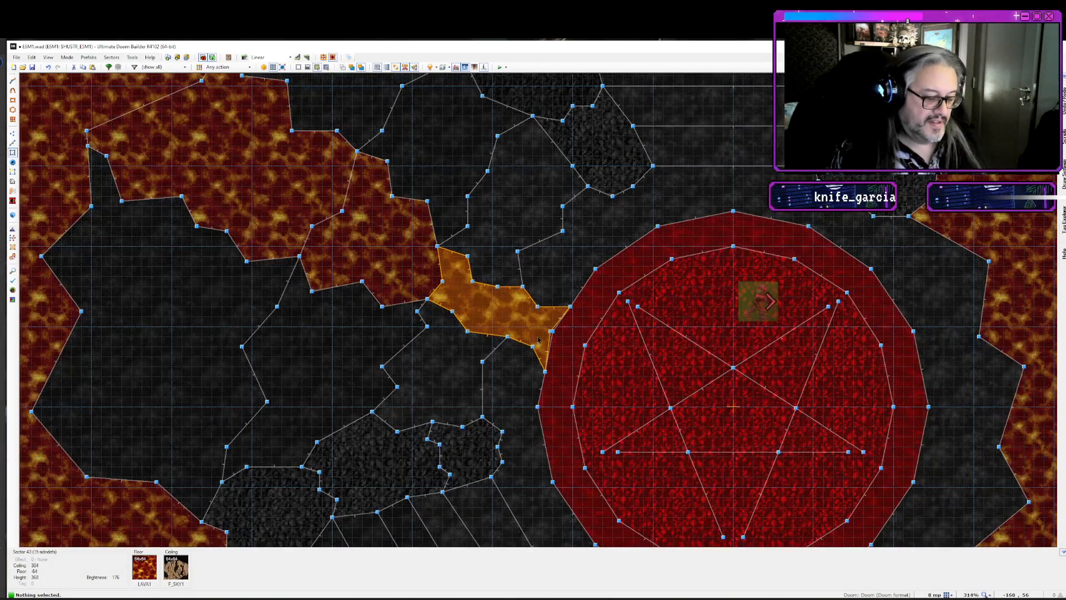
- In 3D view, set the texture offsets of the fire-textured wall behind the staircase, between the rock pillars, to 0, -40
key(q)
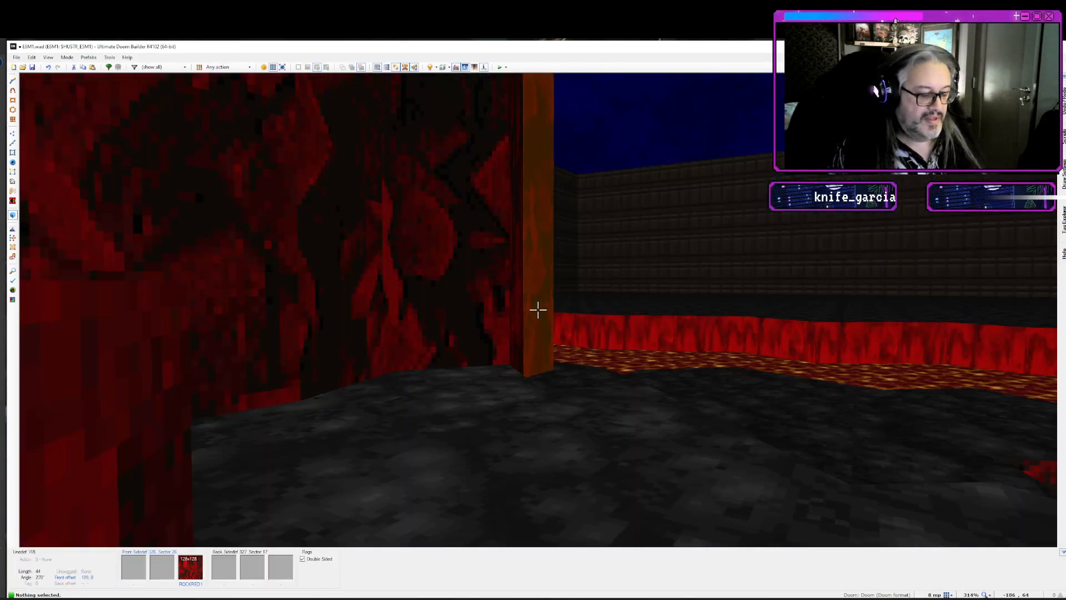
key(e)
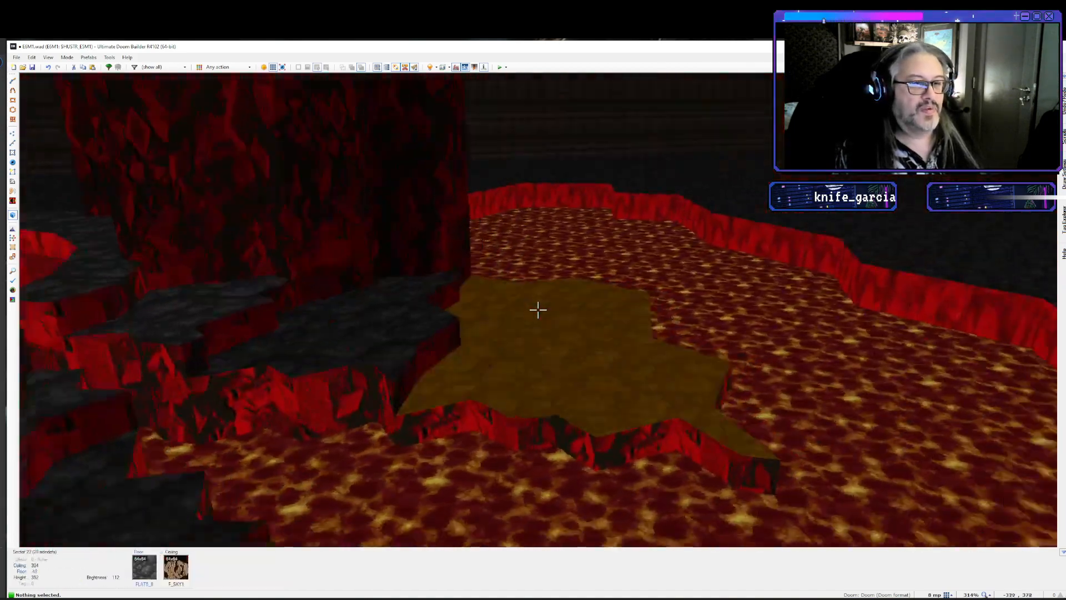
key(e)
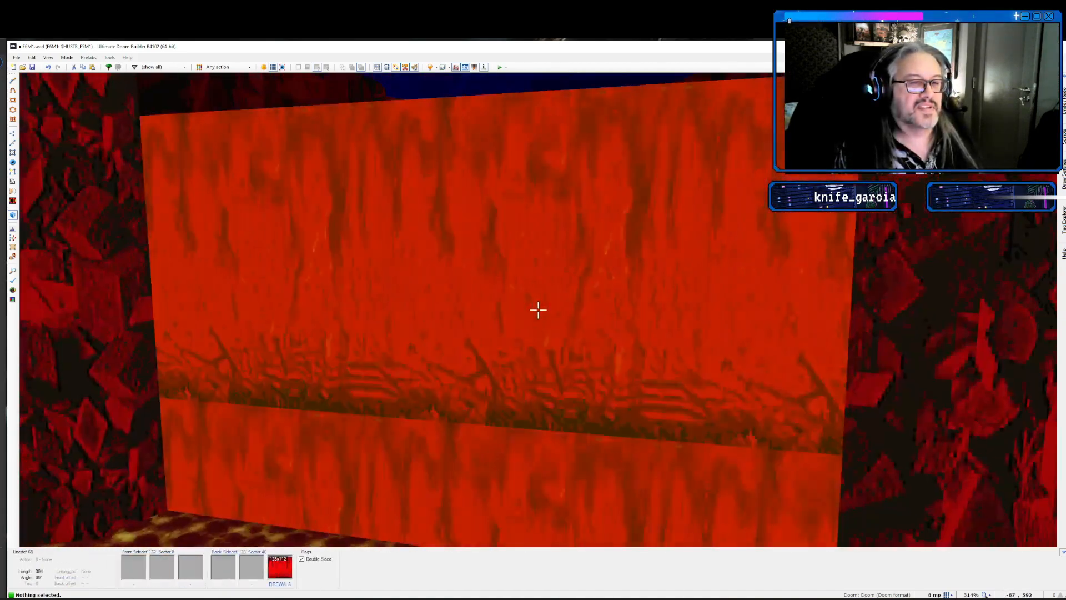
key(d)
key(f)
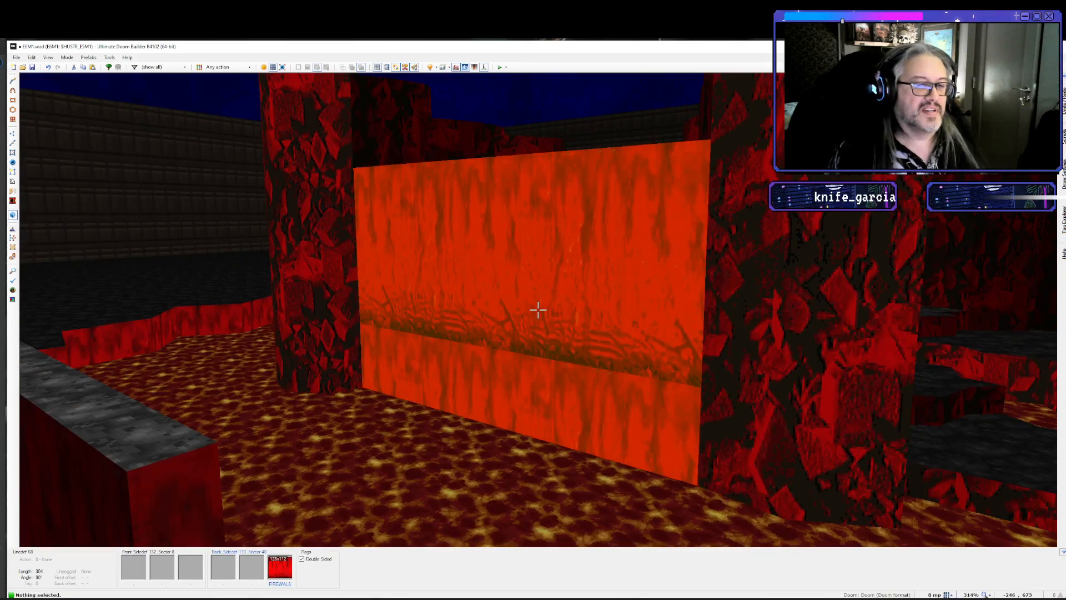
key(ctrl+Down)
key(ctrl+Down)
key(ctrl+Down)
key(ctrl+Down)
key(ctrl+Down)
key(ctrl+Down)
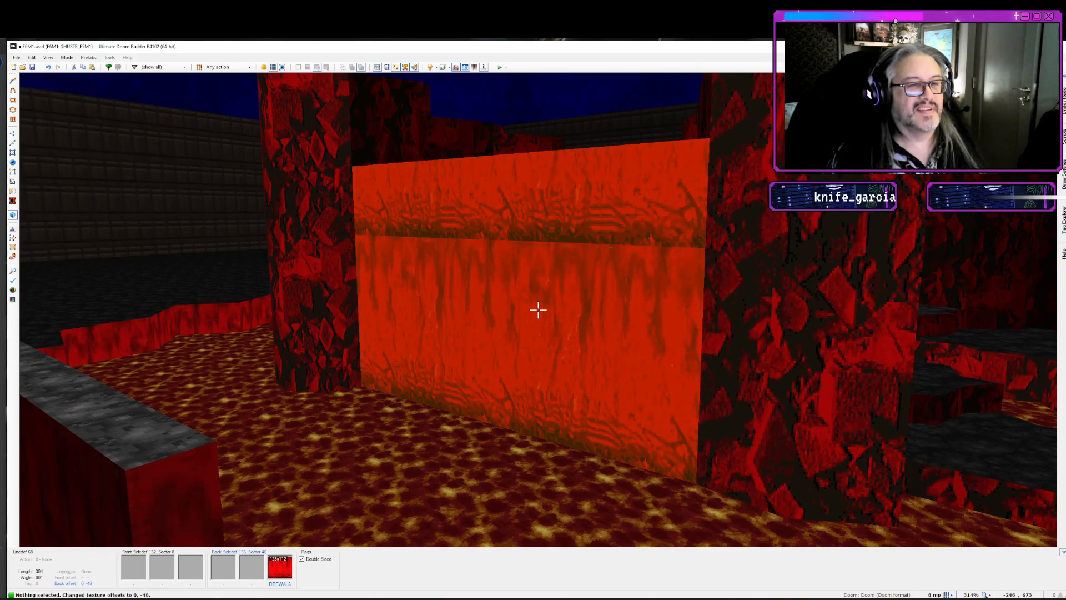
- Copy the ROCKRED1 texture from the adjacent pillar onto the staircase's back wall and auto-align it horizontally
key(ctrl+c)
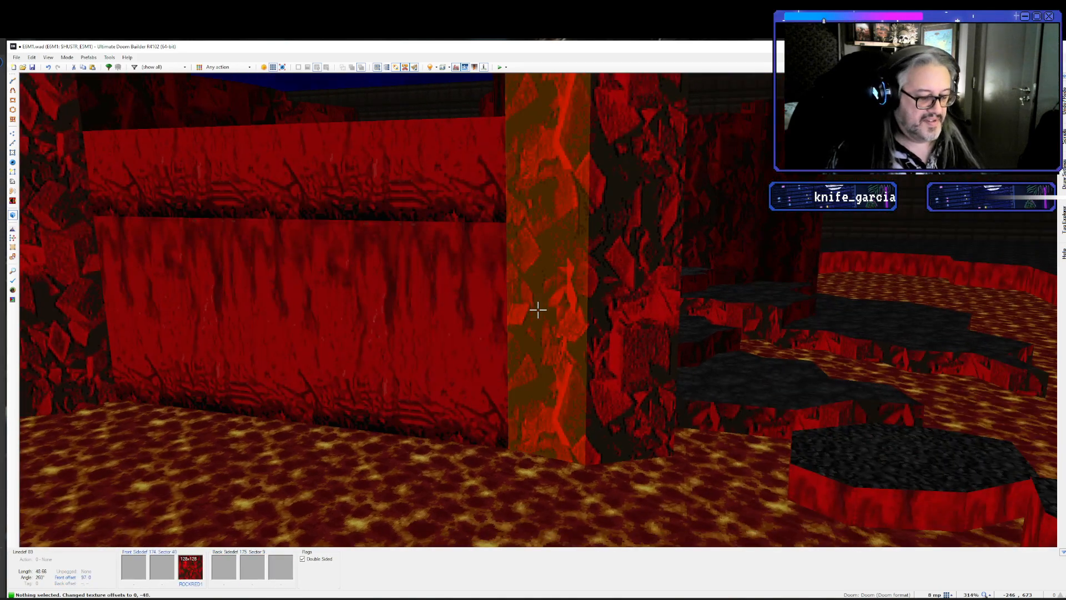
key(ctrl+v)
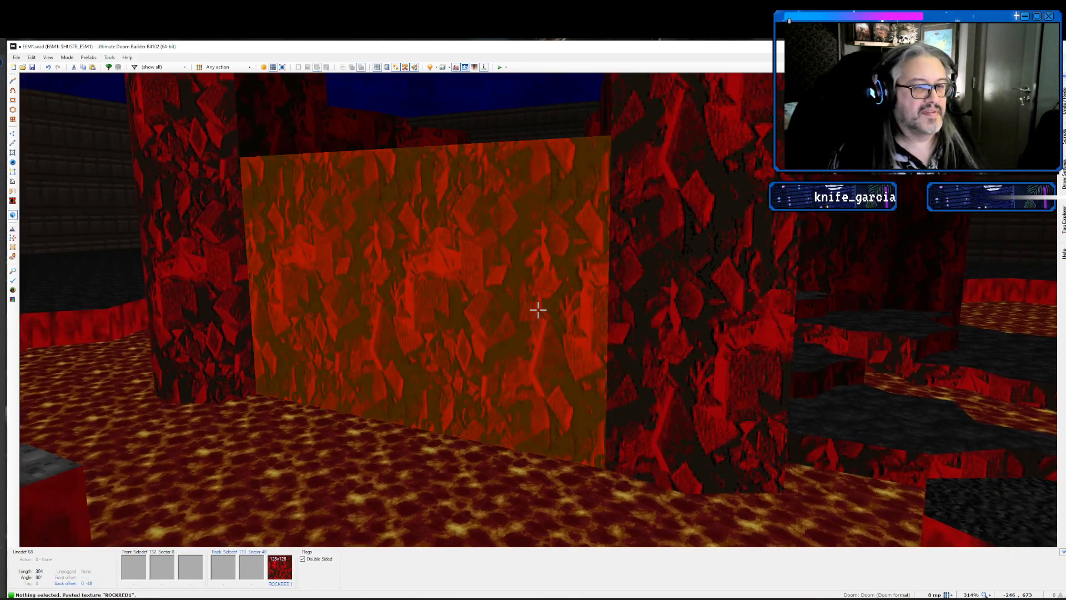
key(a)
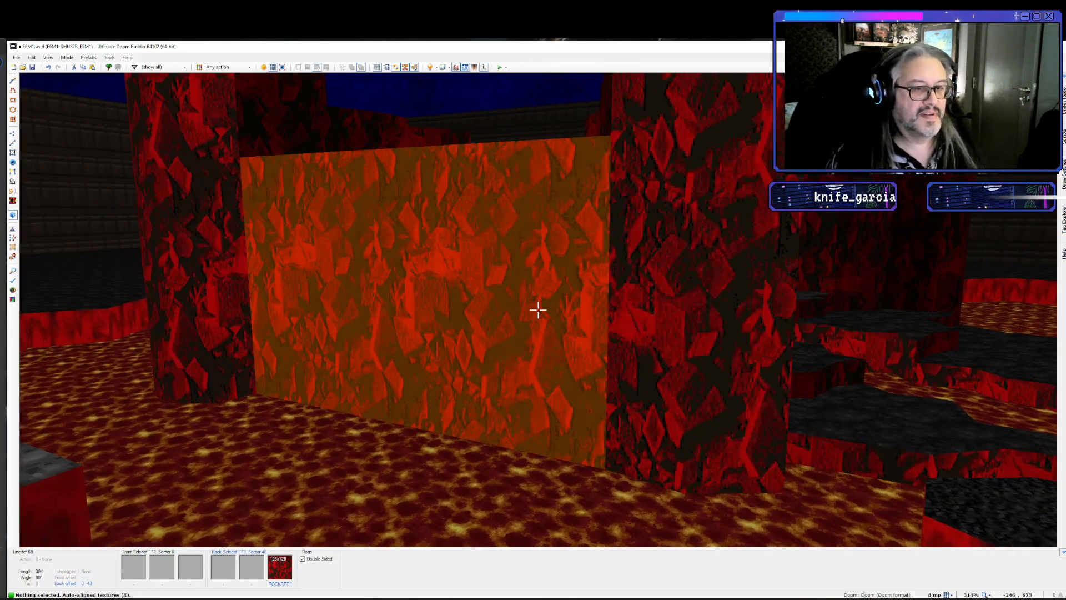
- Paste ROCKRED1 onto the matching back wall of the other staircase structure and auto-align its textures horizontally
key(w)
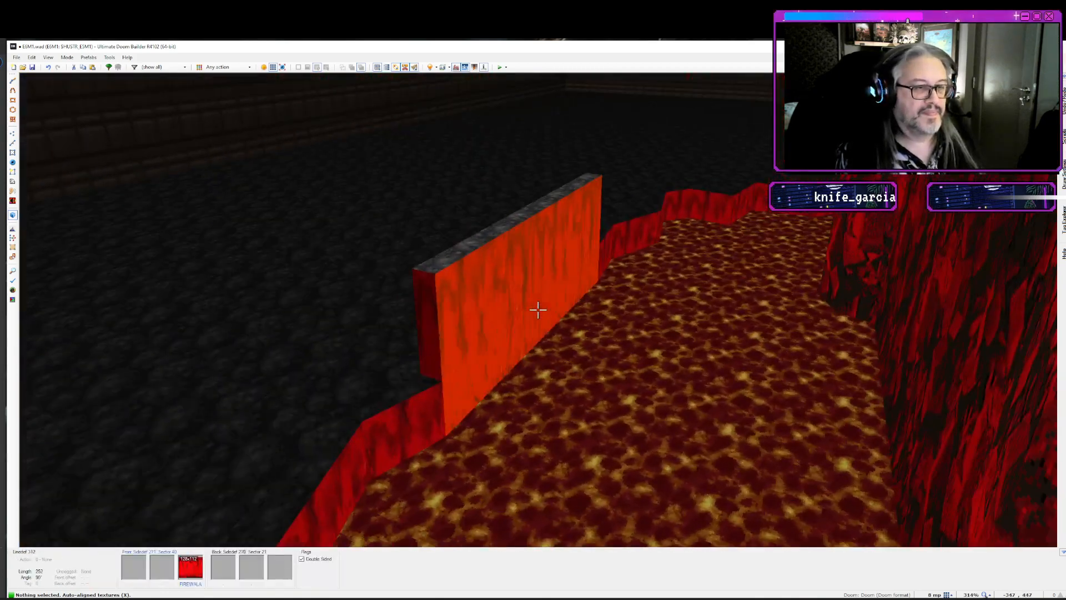
key(w)
key(s)
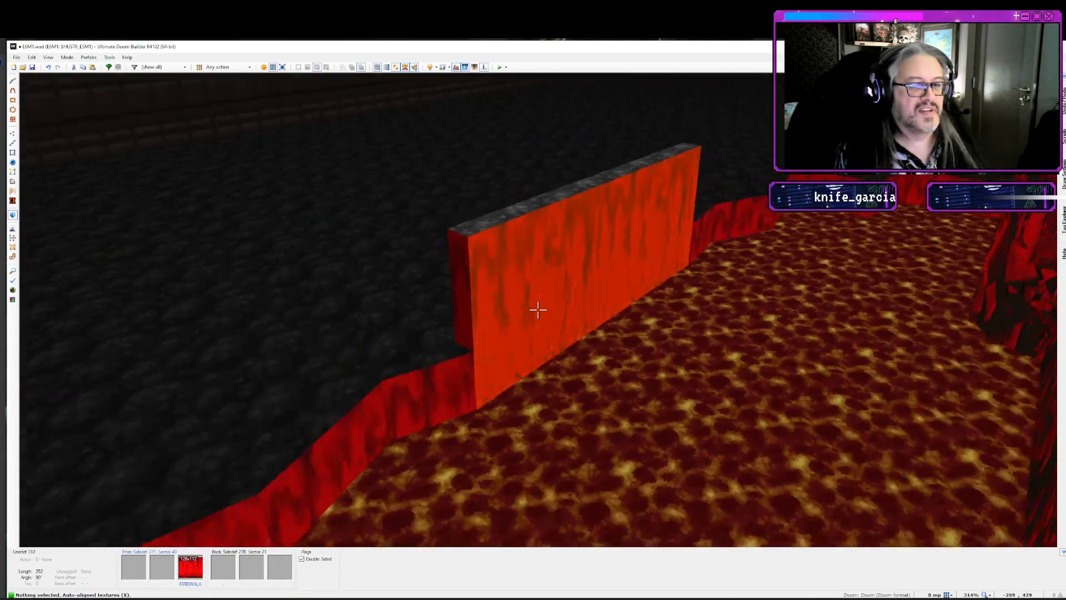
key(s)
key(d)
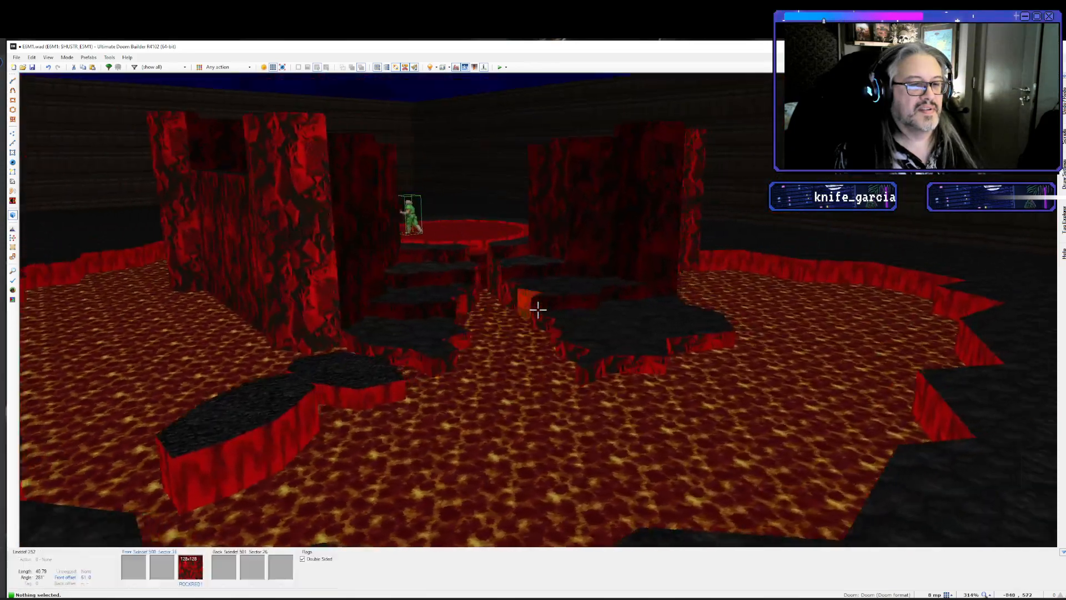
key(d)
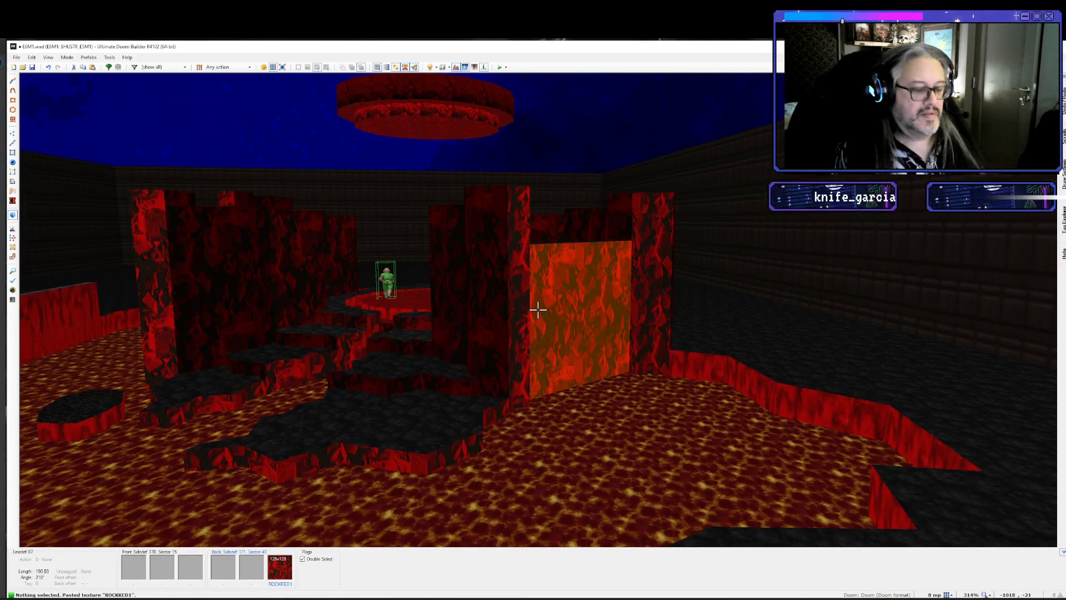
key(w)
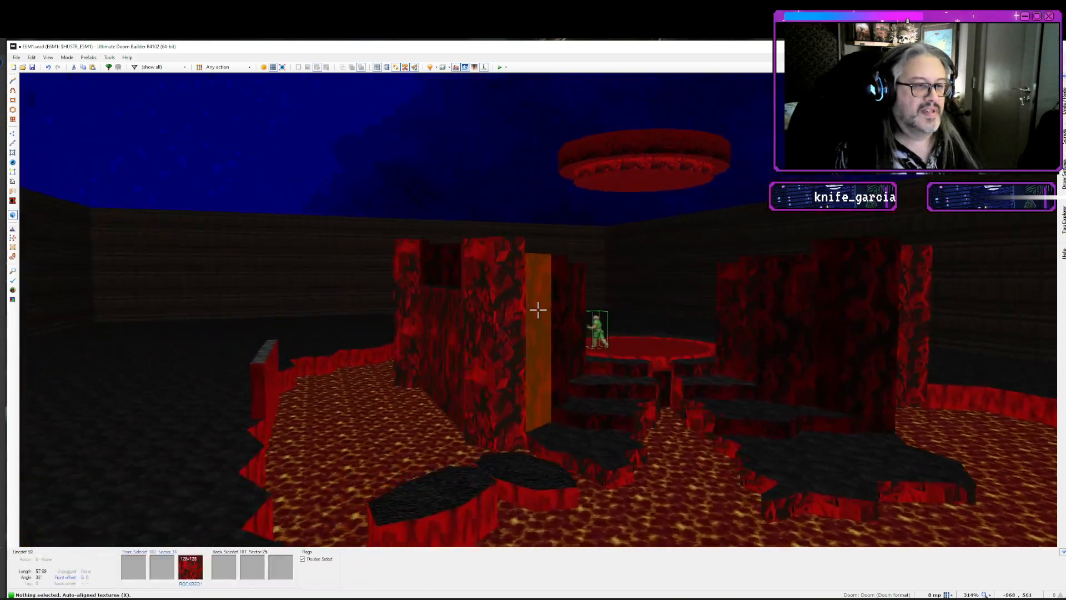
- Examine the retextured walls, outer lava and rock structures around the pentagram from above, and return to the 2D map
key(s)
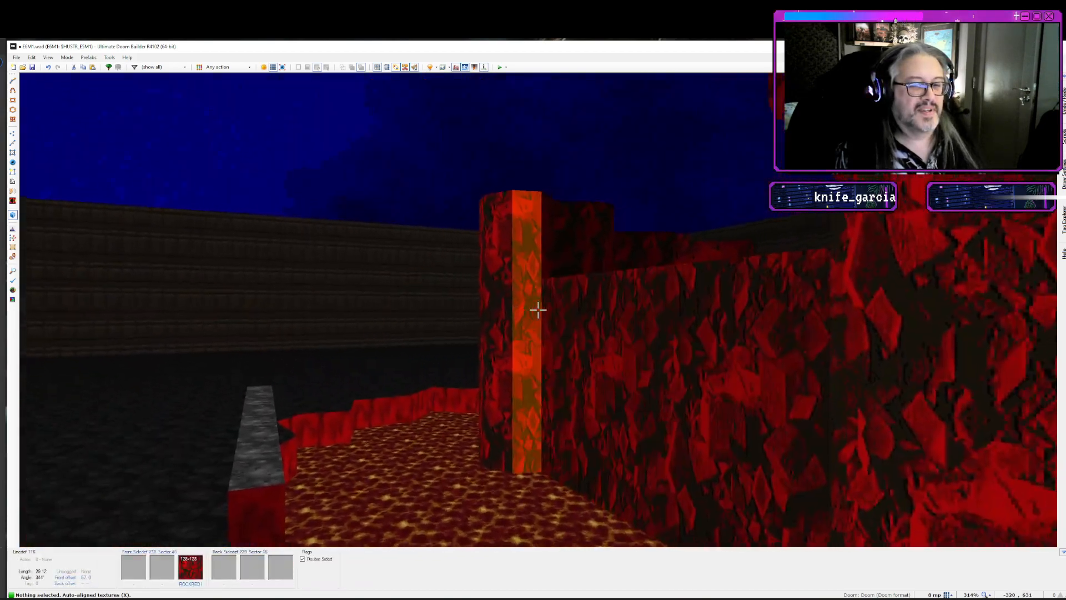
key(s)
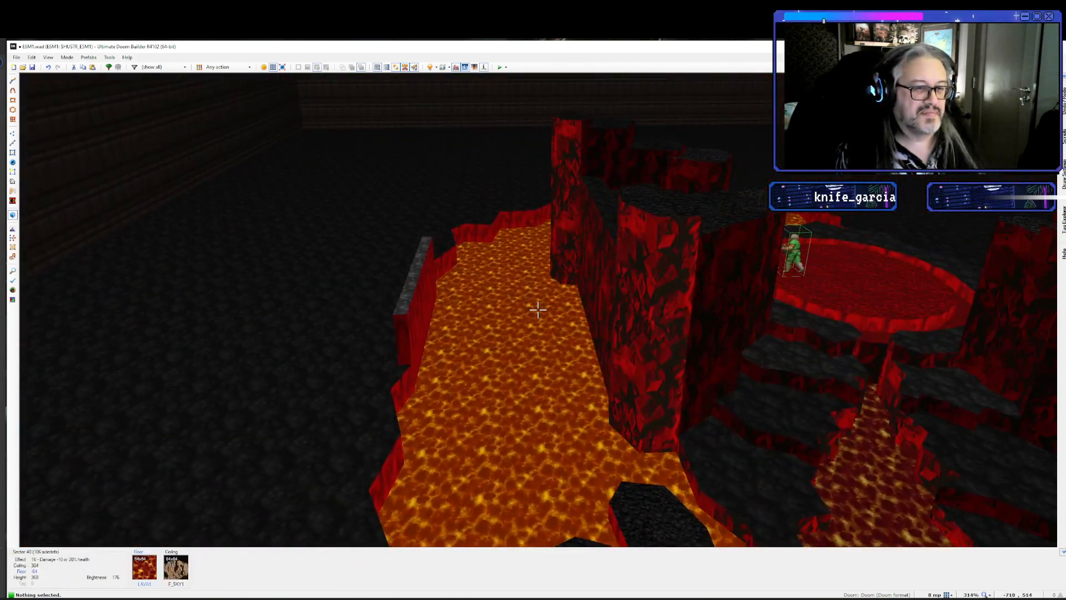
key(w)
key(w)
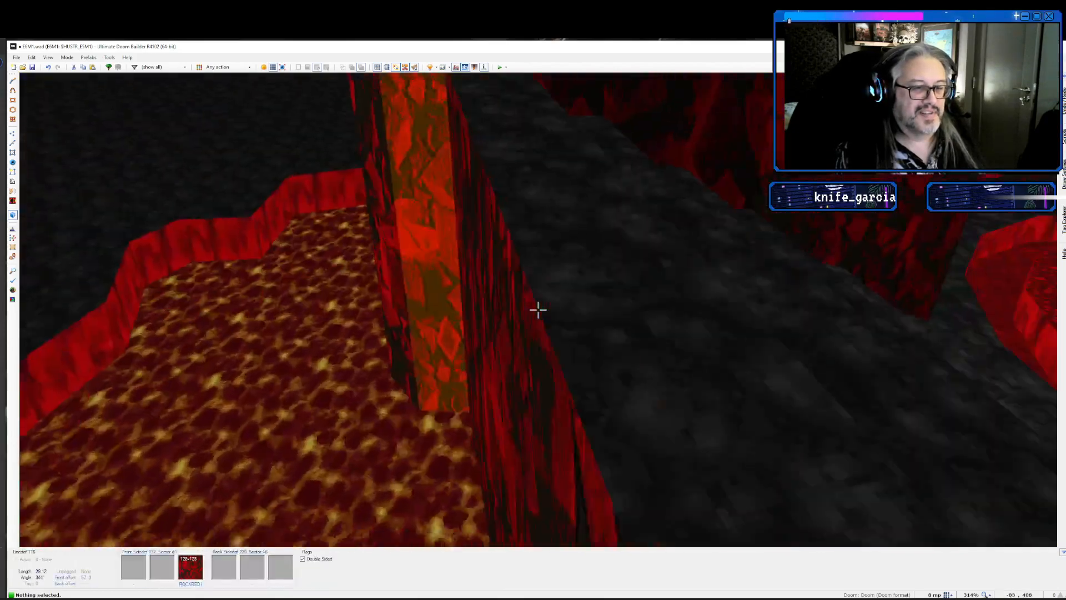
key(a)
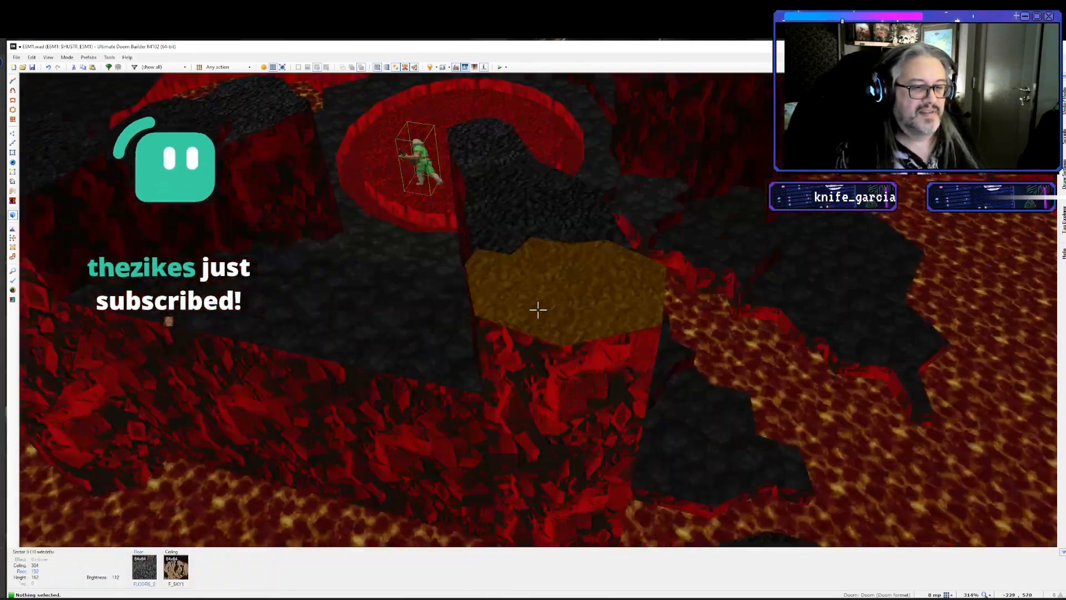
key(d)
key(s)
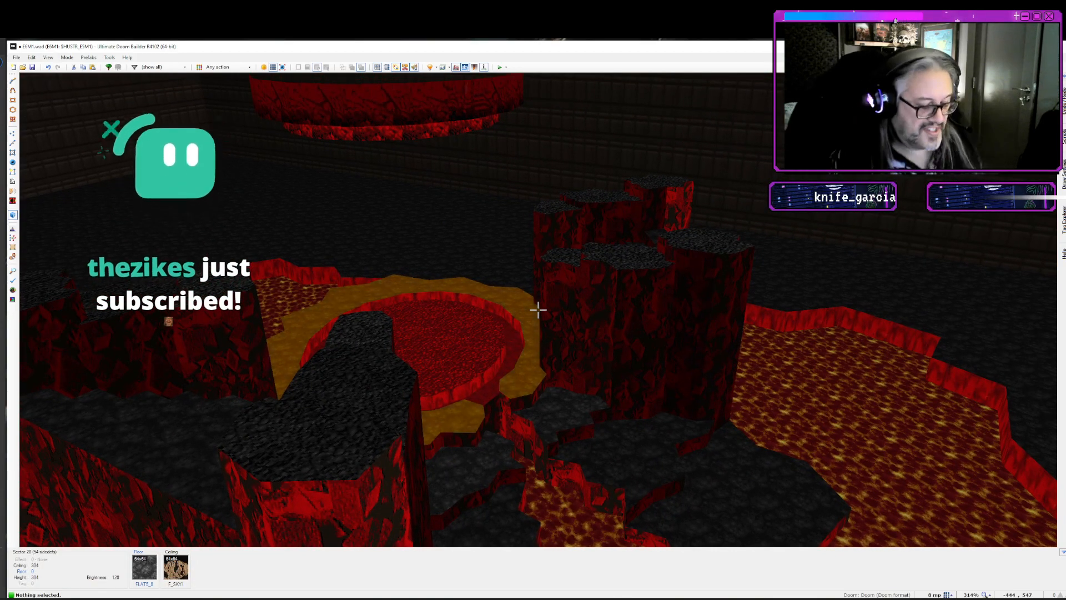
key(q)
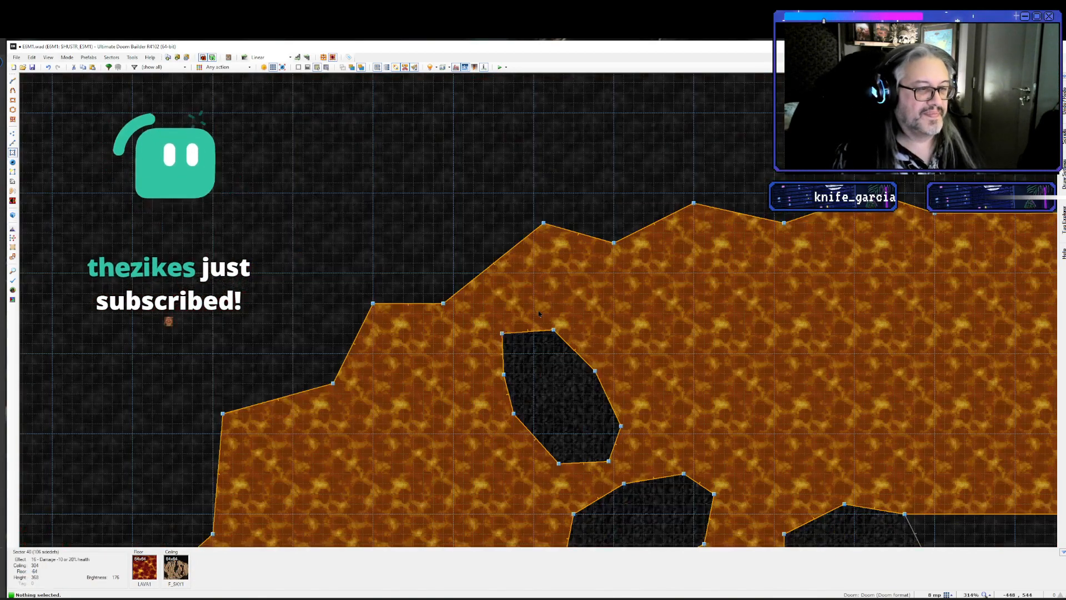
- Insert five vertices along the straight lava-side edge of the upper staircase, using the 4 mp grid
scroll(557, 348, down, 2)
scroll(597, 380, up, 6)
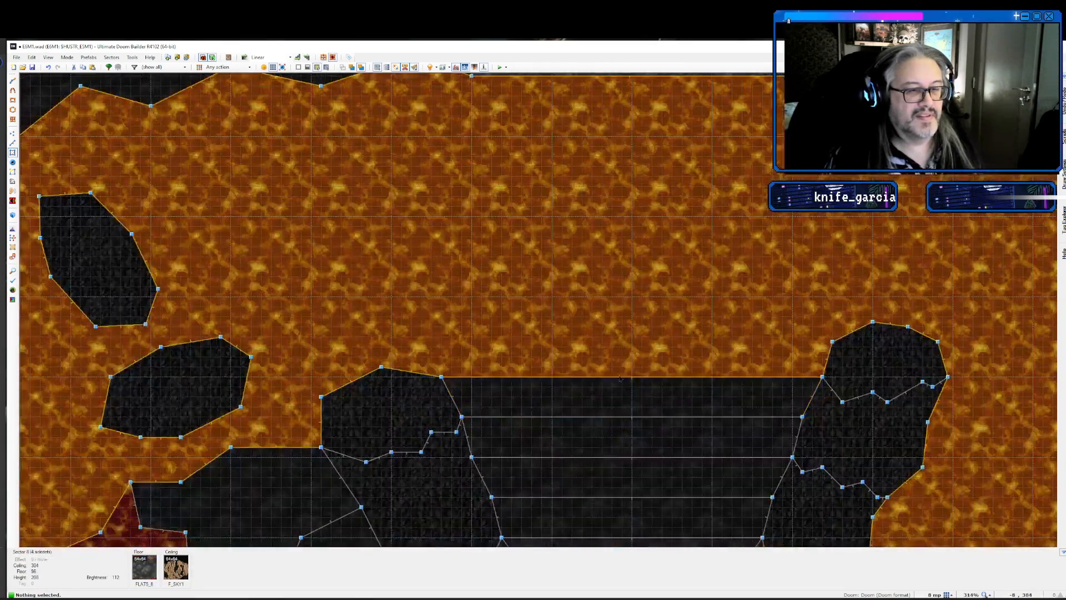
key(v)
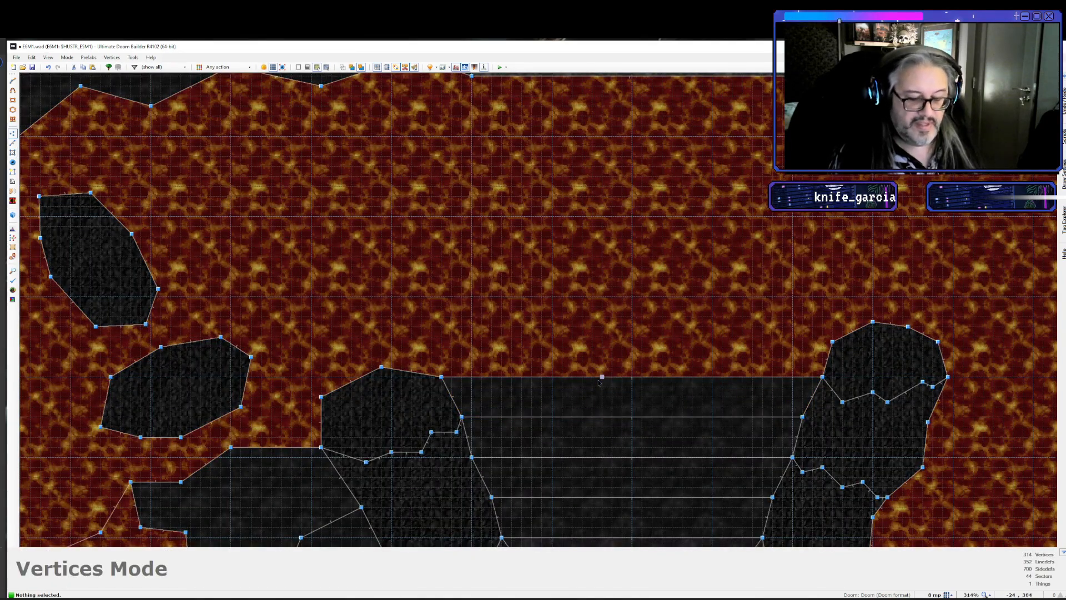
key(bracketright)
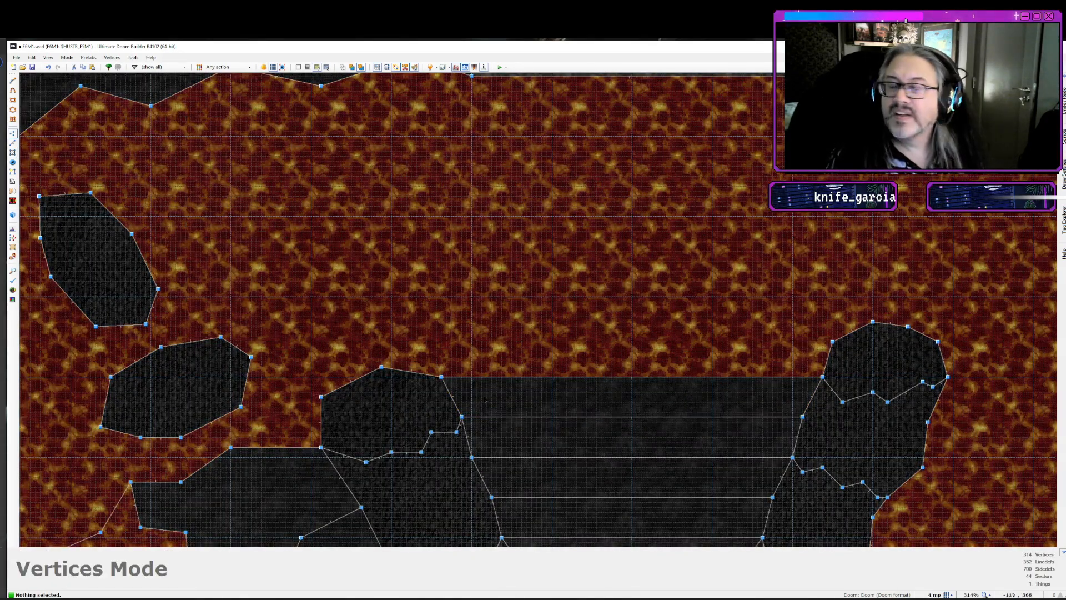
right_click(491, 379)
right_click(551, 379)
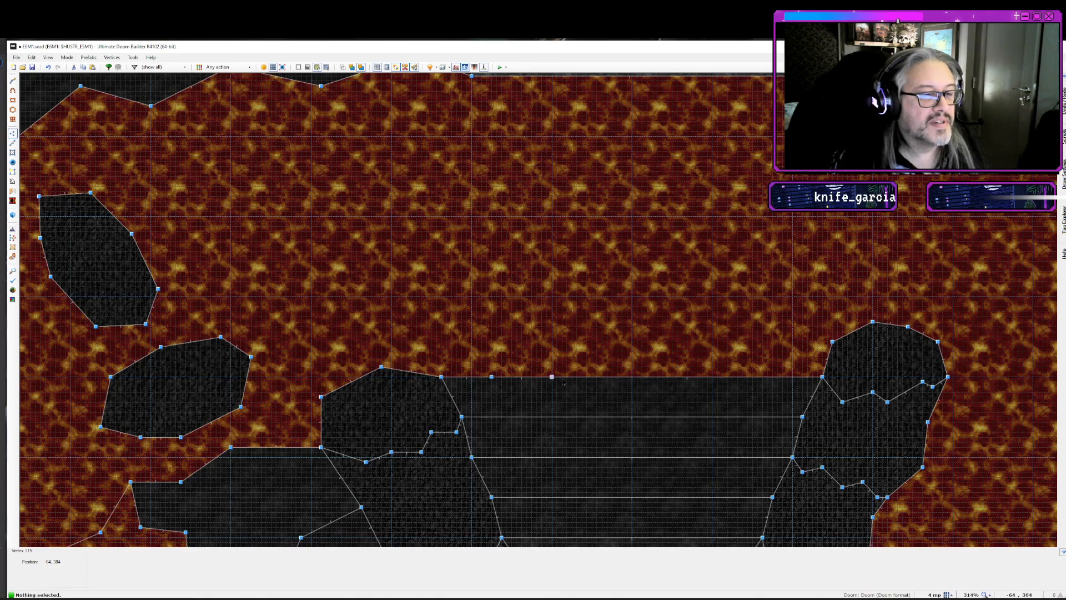
right_click(642, 379)
right_click(713, 377)
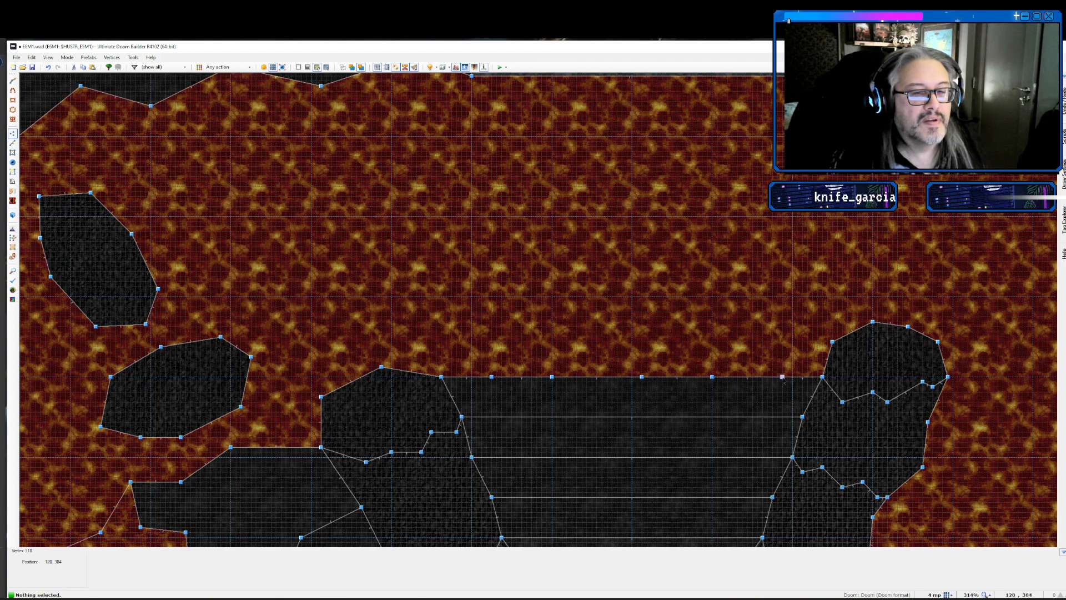
- Pull three alternate vertices on the staircase's back edge slightly outward into the lava to make the edge uneven
drag(782, 378, 782, 371)
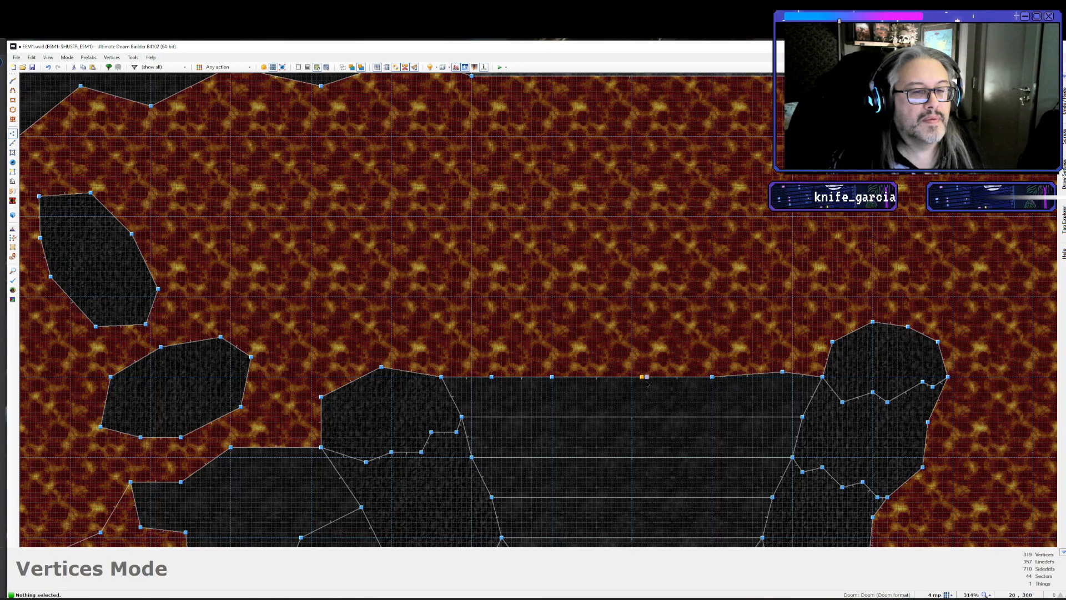
drag(646, 382, 644, 376)
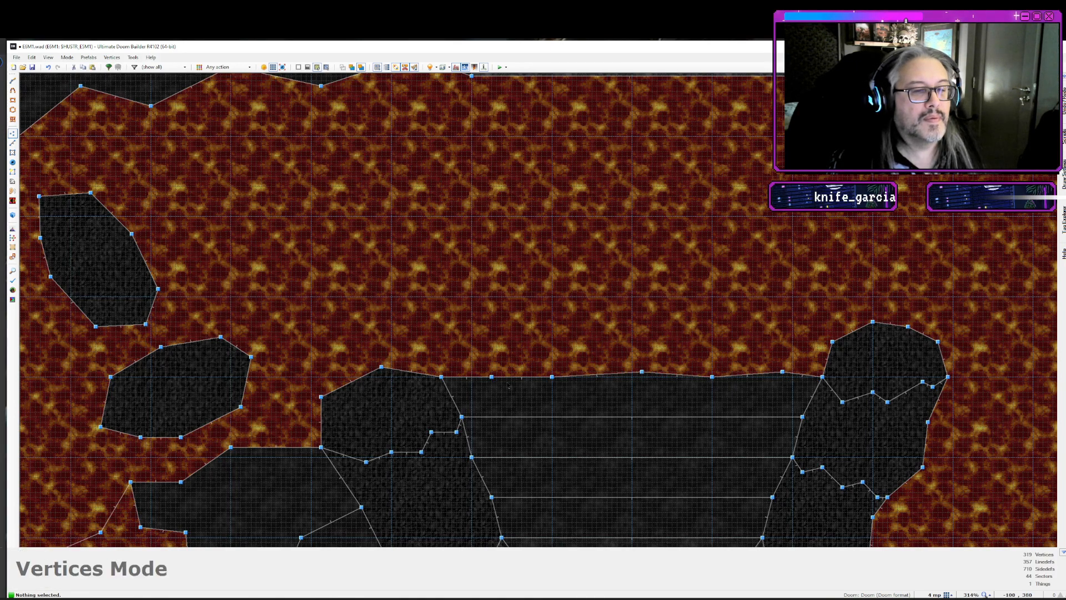
drag(492, 377, 486, 370)
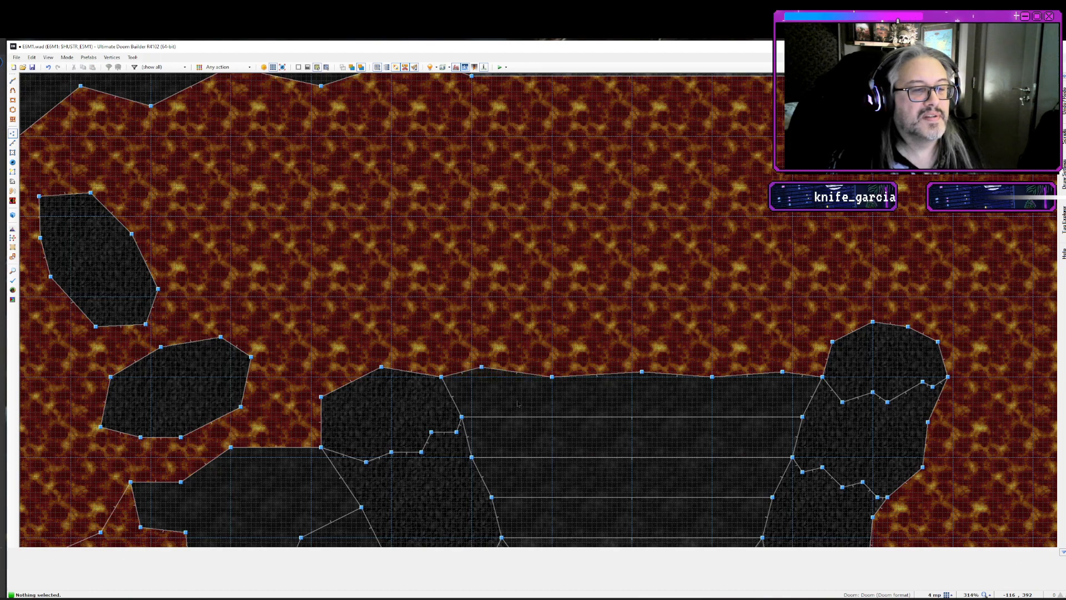
- Auto-align the ROCKRED1 texture across the segments of the uneven staircase back wall in 3D view and return to the 2D map
key(Down)
key(Down)
key(Down)
key(Right)
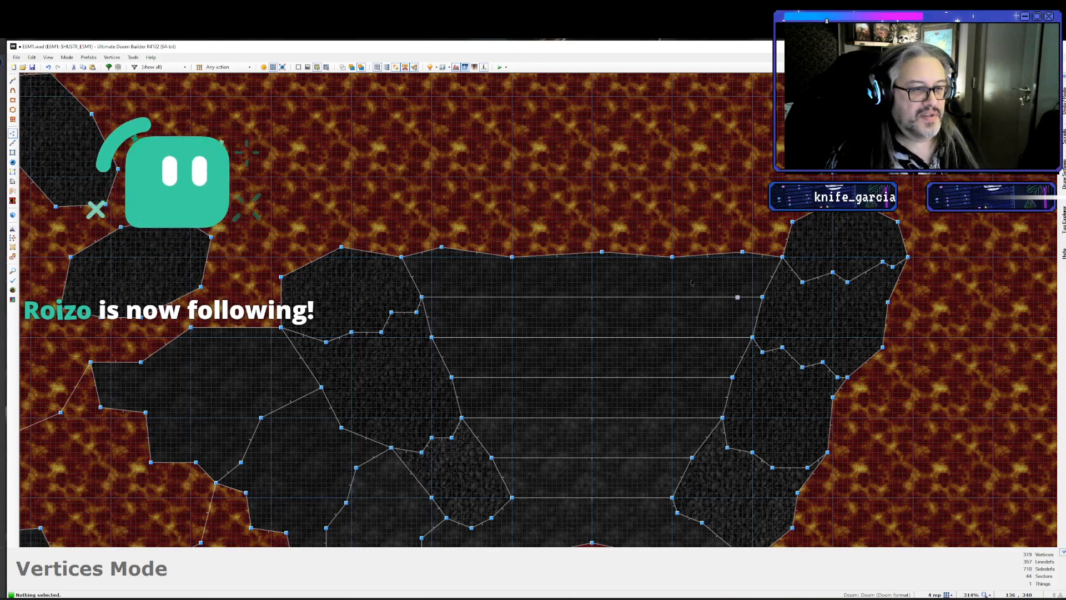
key(Up)
key(Up)
key(Up)
key(Up)
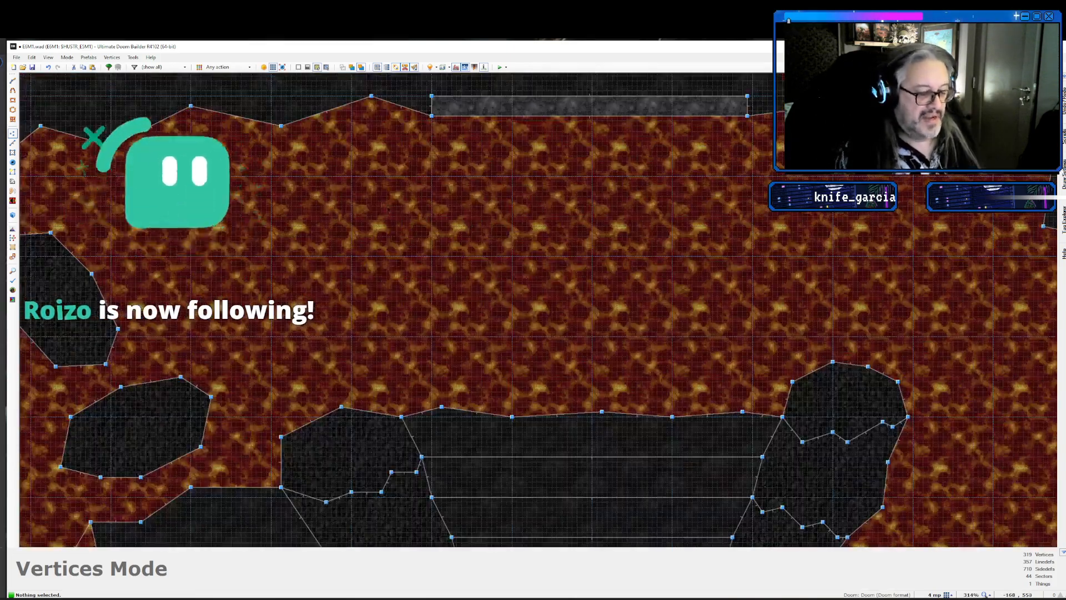
key(w)
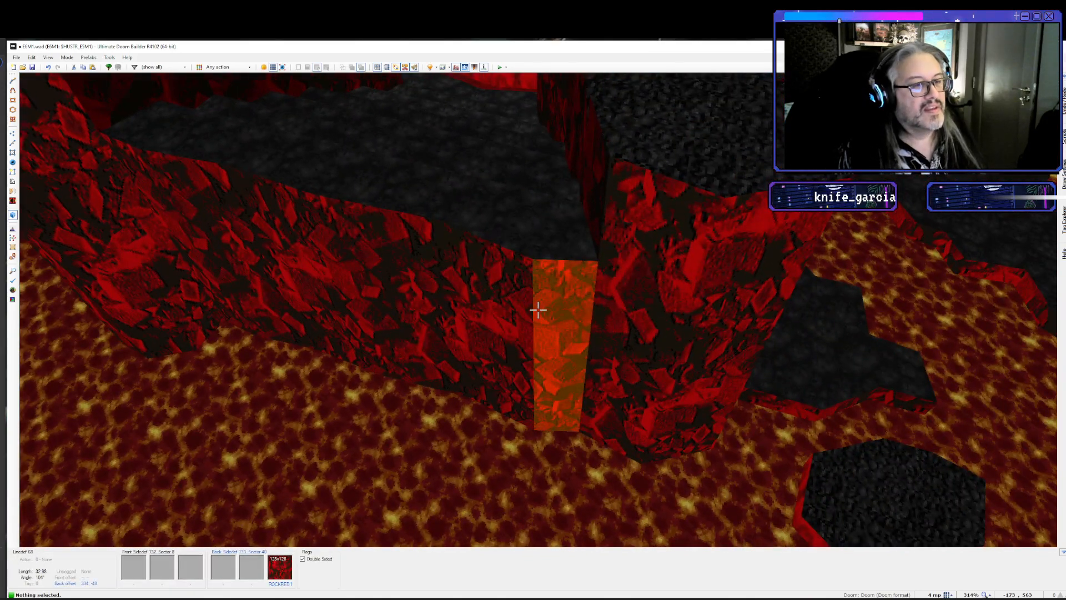
key(shift+a)
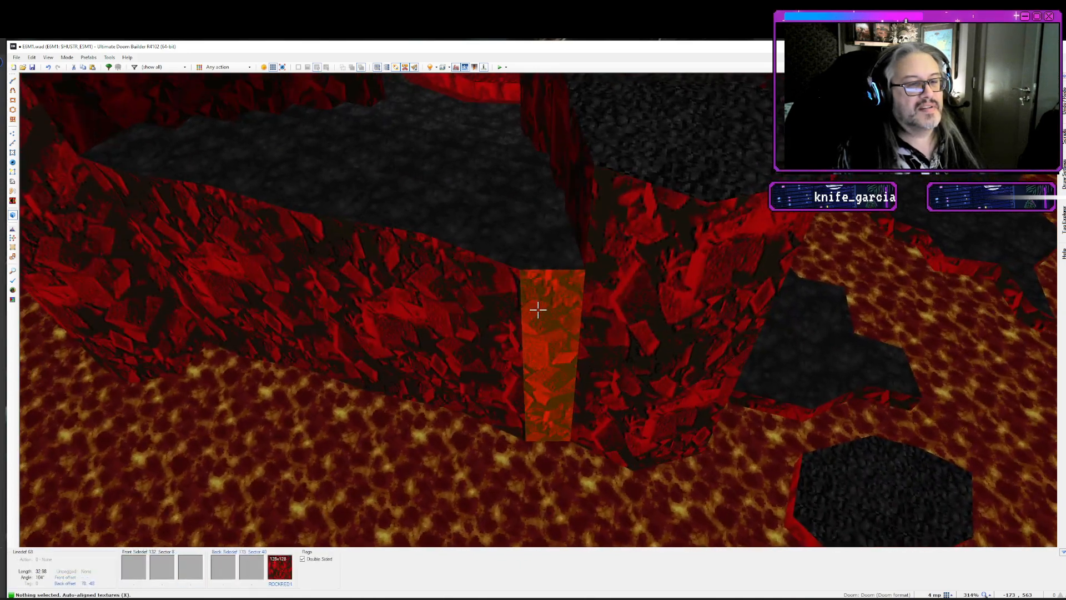
key(q)
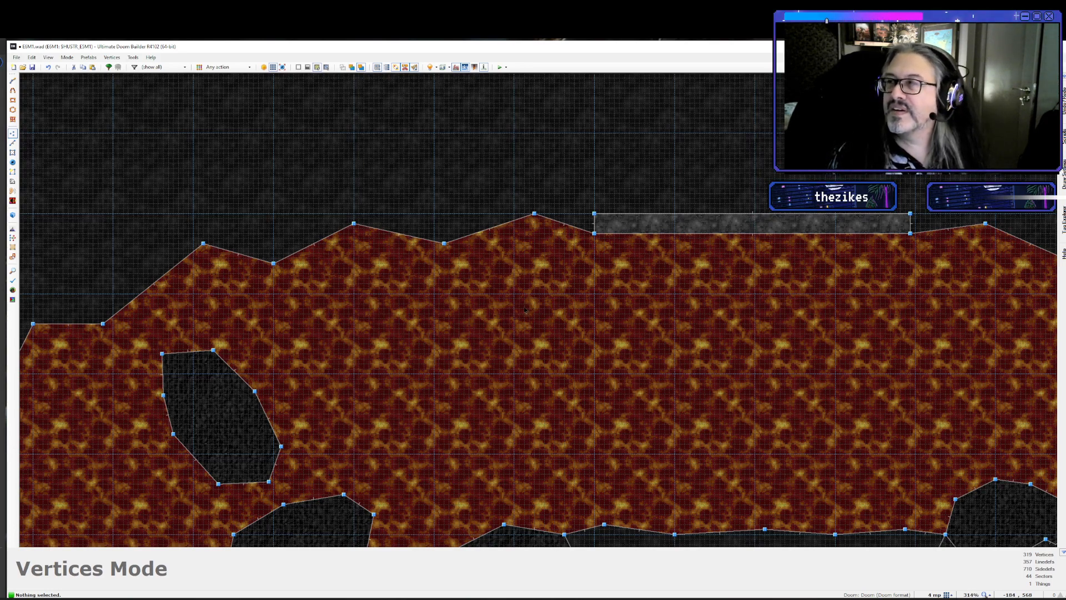
- Examine the overall map layout around the lava, staircases and pentagram in vertices mode
scroll(524, 309, down, 8)
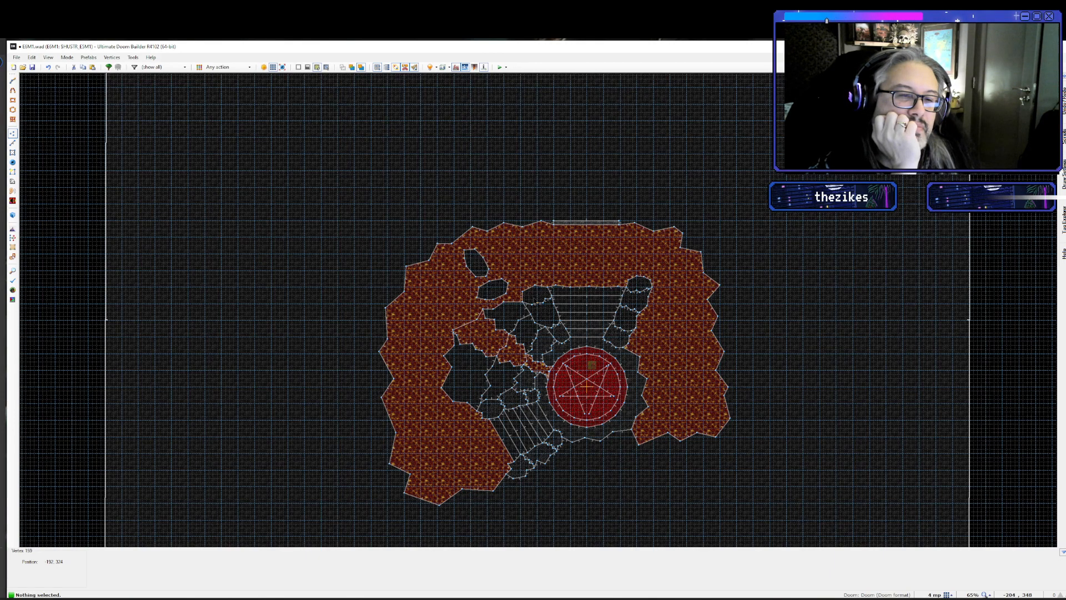
key(Down)
key(Down)
key(Down)
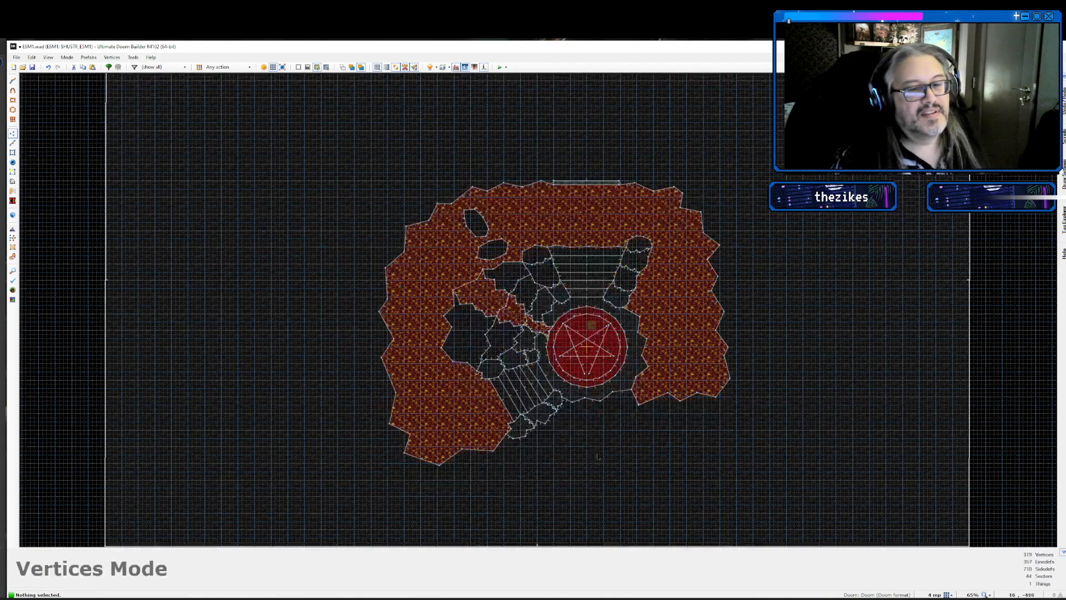
key(Right)
key(Right)
key(Right)
key(Up)
key(Up)
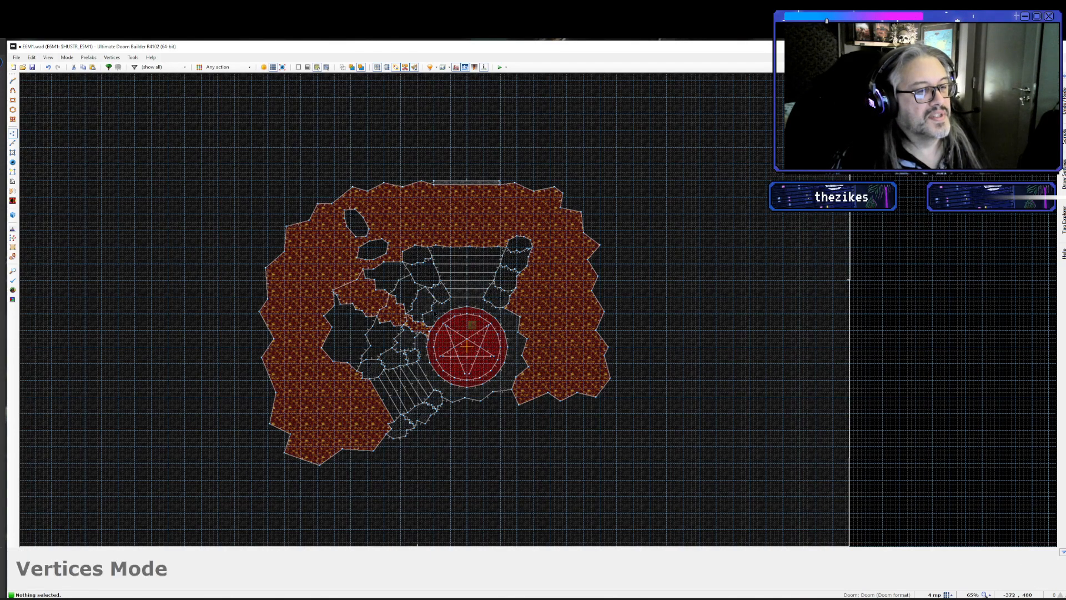
key(v)
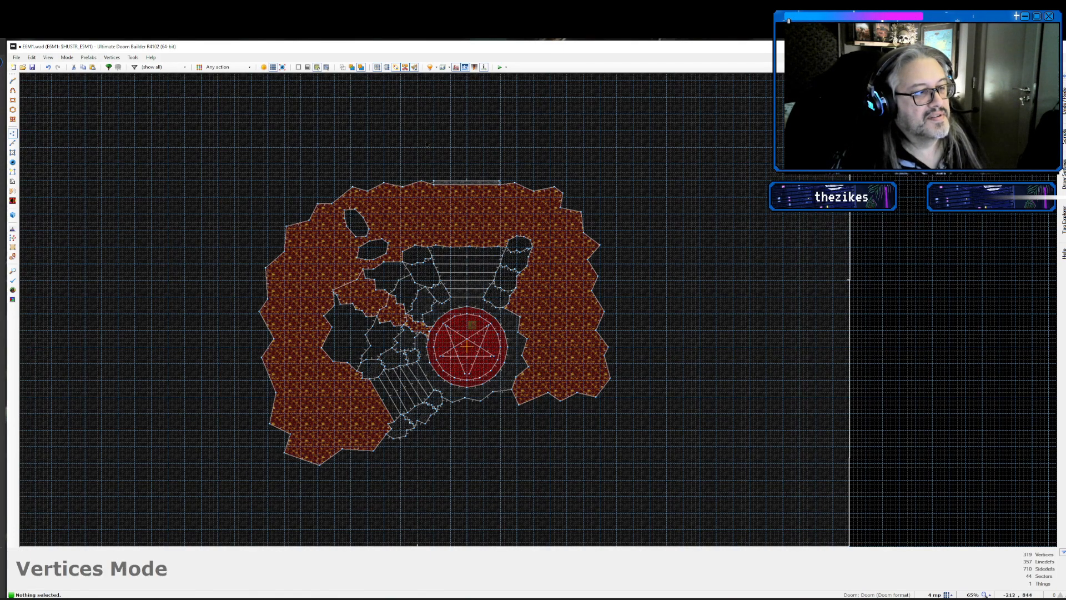
- Draw a jagged 15-segment line from the eastern lava area's southeast corner around the south to the southwestern lava area's lowest vertex
scroll(458, 465, up, 4)
scroll(460, 468, down, 2)
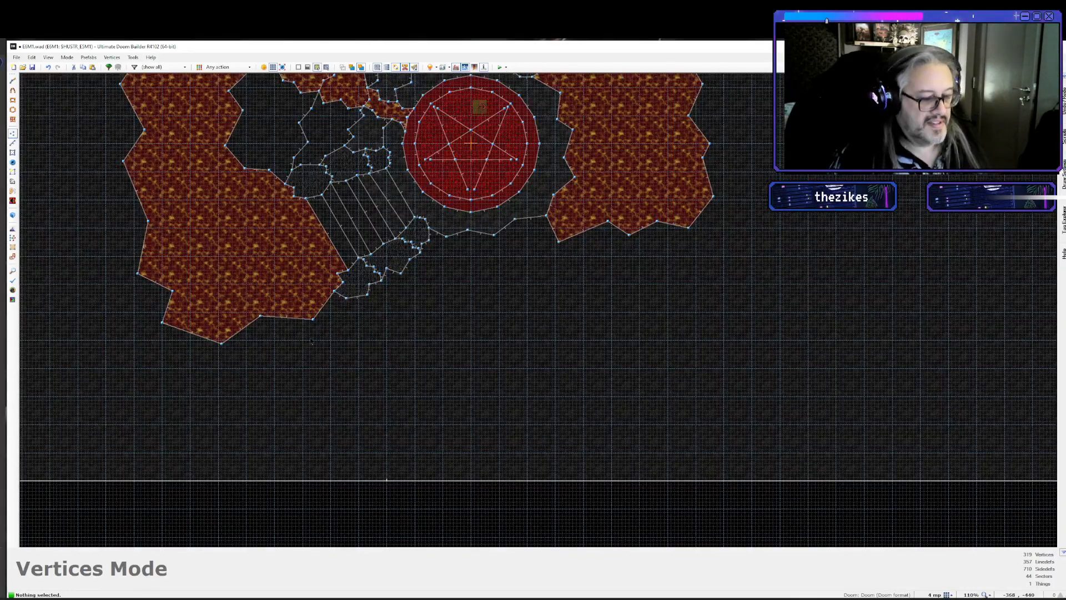
key(d)
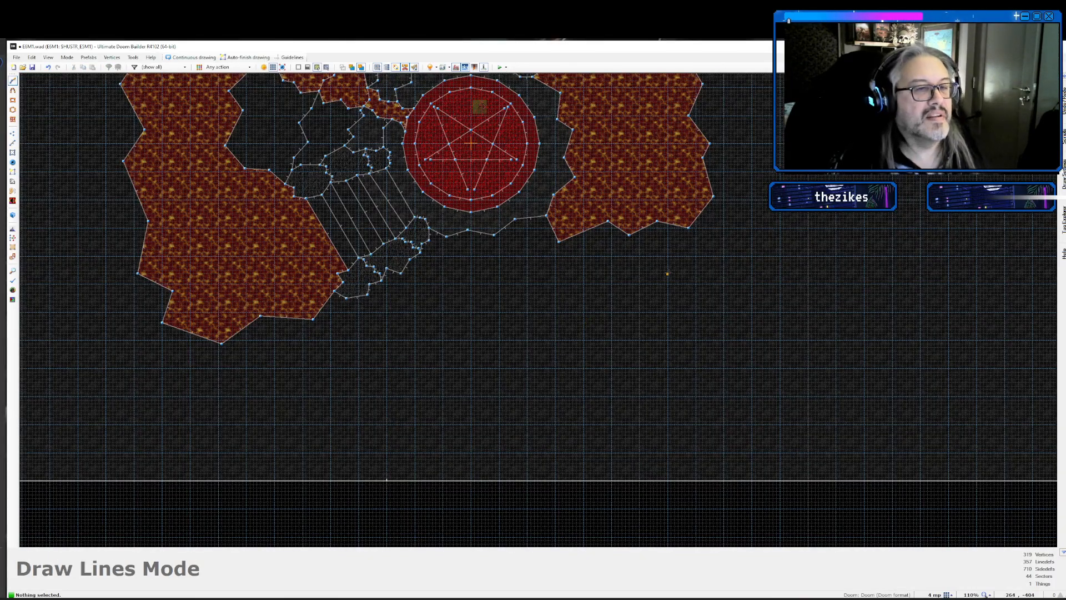
scroll(690, 250, up, 3)
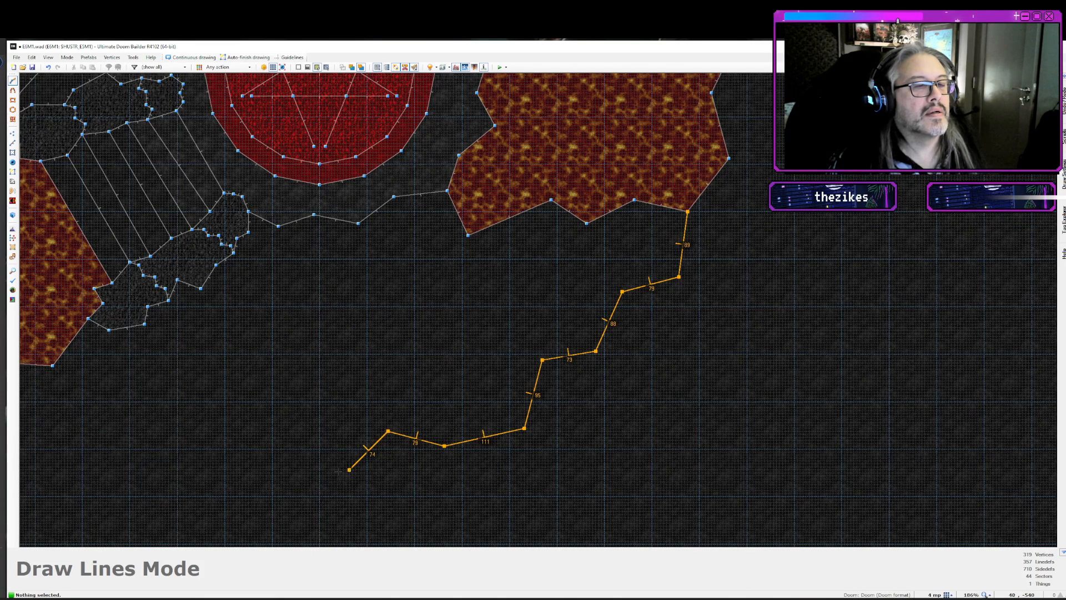
middle_drag(165, 462, 416, 476)
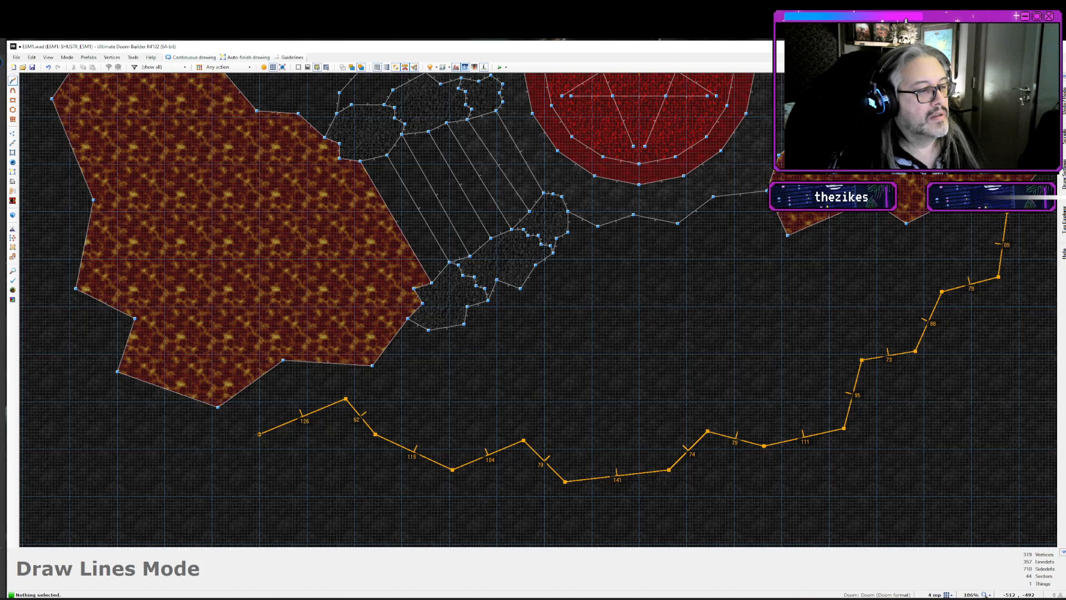
click(218, 407)
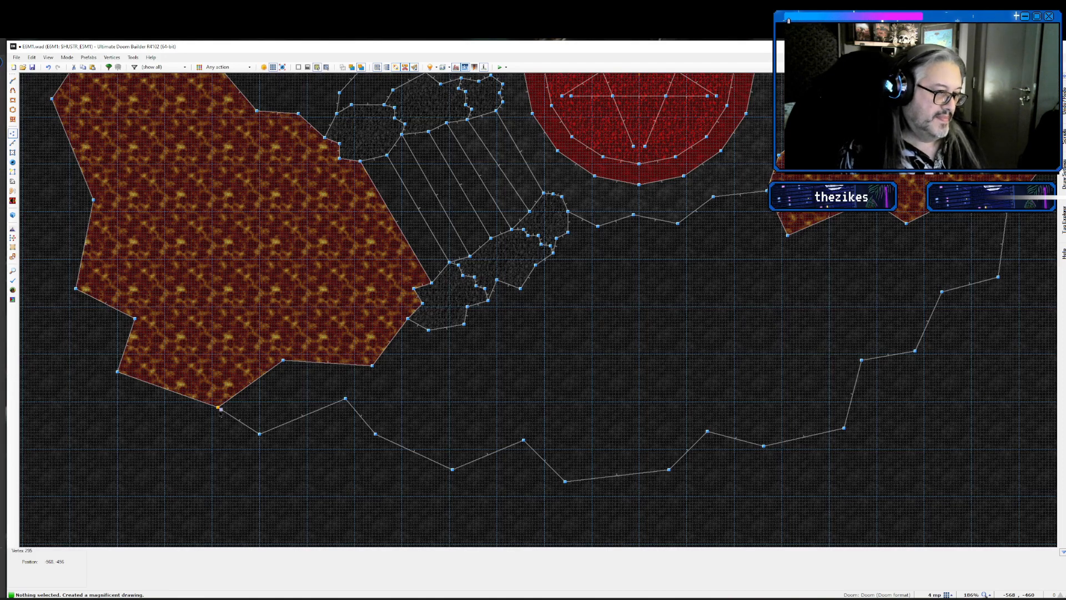
- Set the front lower texture of all 15 new southern boundary linedefs to FIREWALA
key(l)
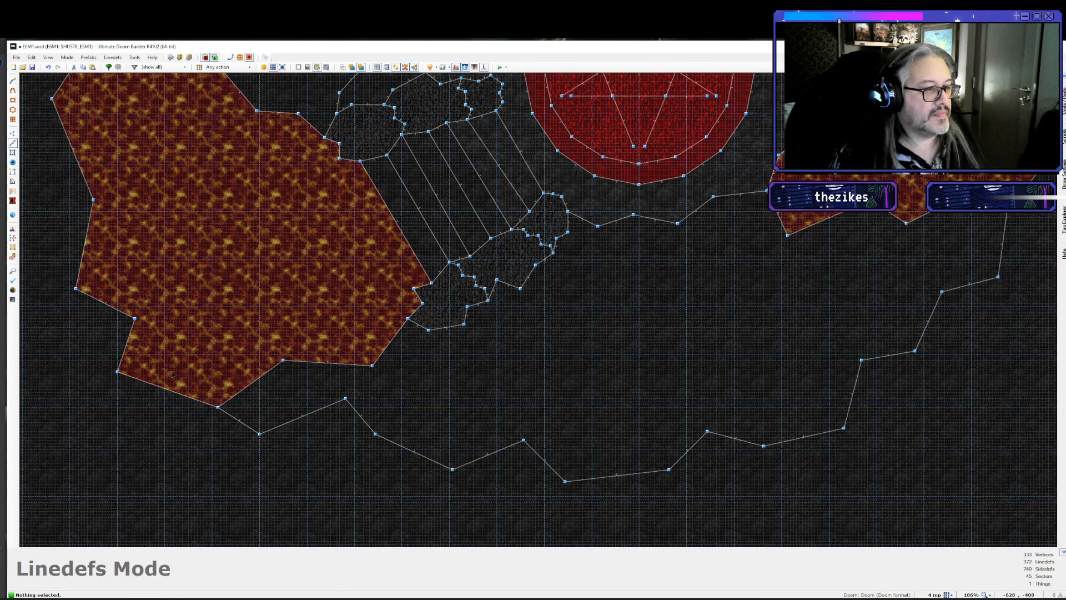
drag(183, 375, 858, 496)
shift+drag(827, 441, 1016, 264)
key(Right)
key(Right)
key(Right)
key(Up)
key(Up)
key(Up)
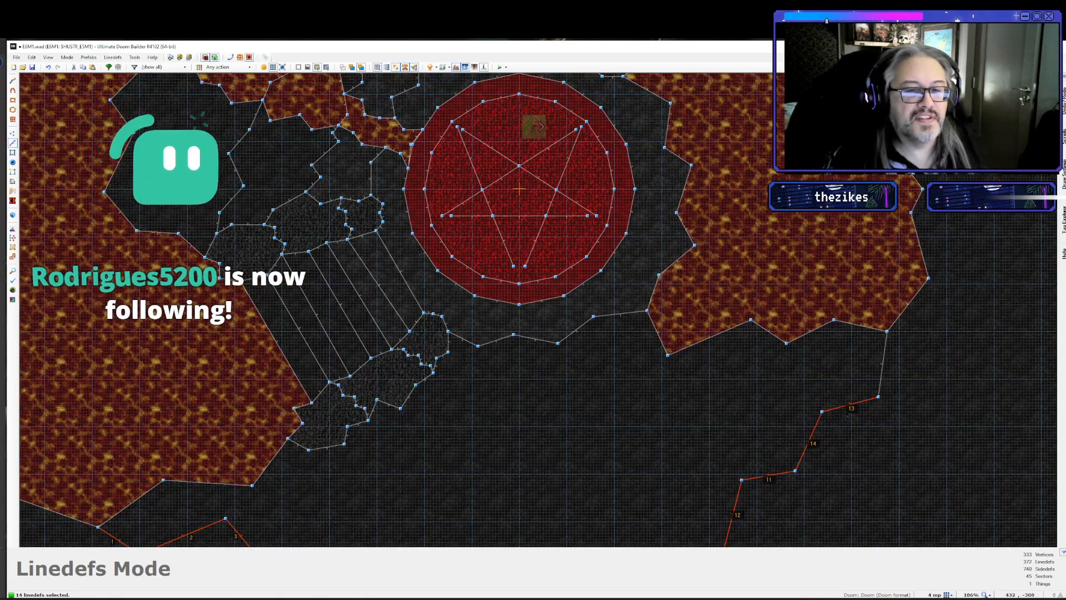
click(883, 366)
right_click(884, 366)
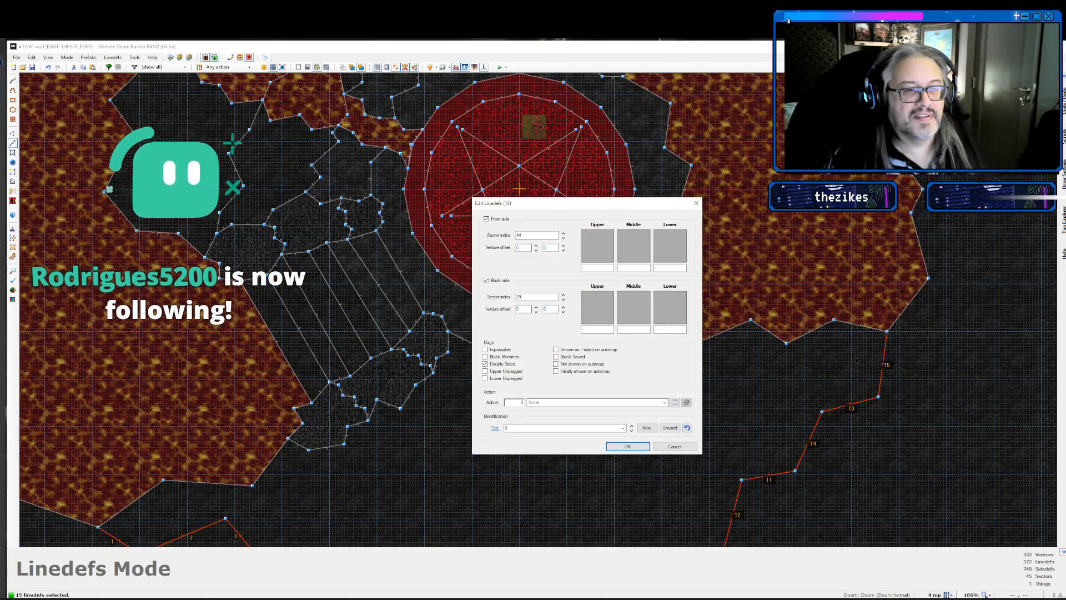
click(670, 246)
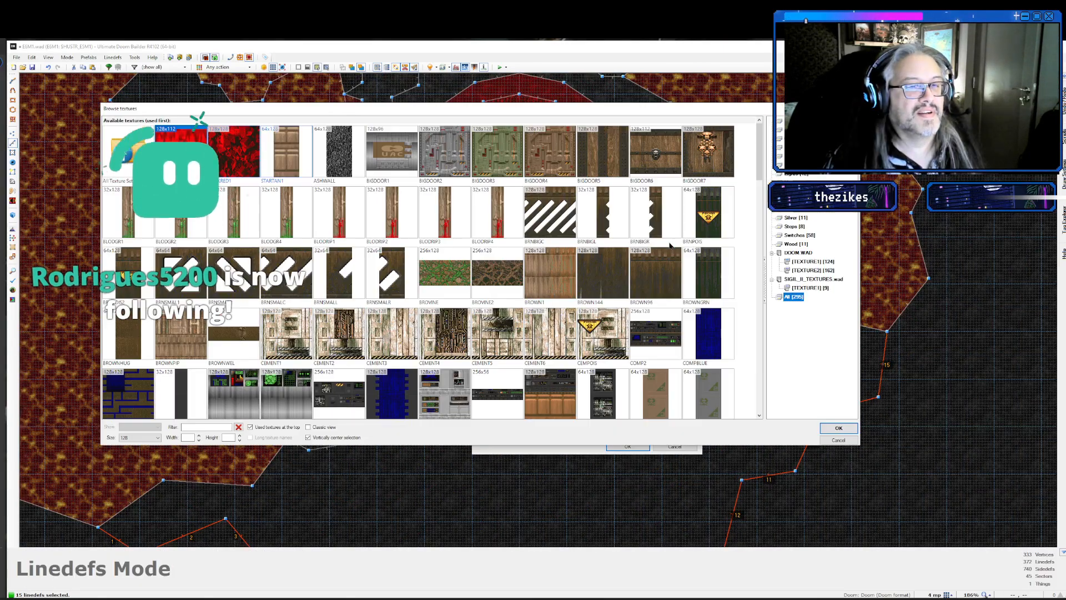
key(Return)
key(Return)
click(195, 149)
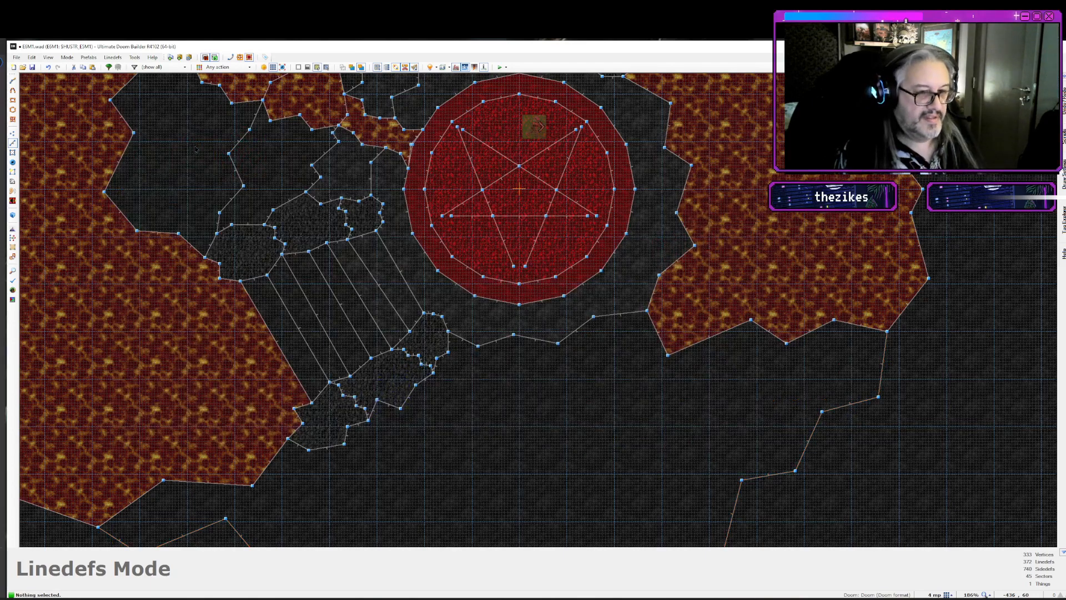
- Join the new southern sector with the existing outer lava sector so it takes on the lava floor
key(s)
click(233, 311)
click(615, 418)
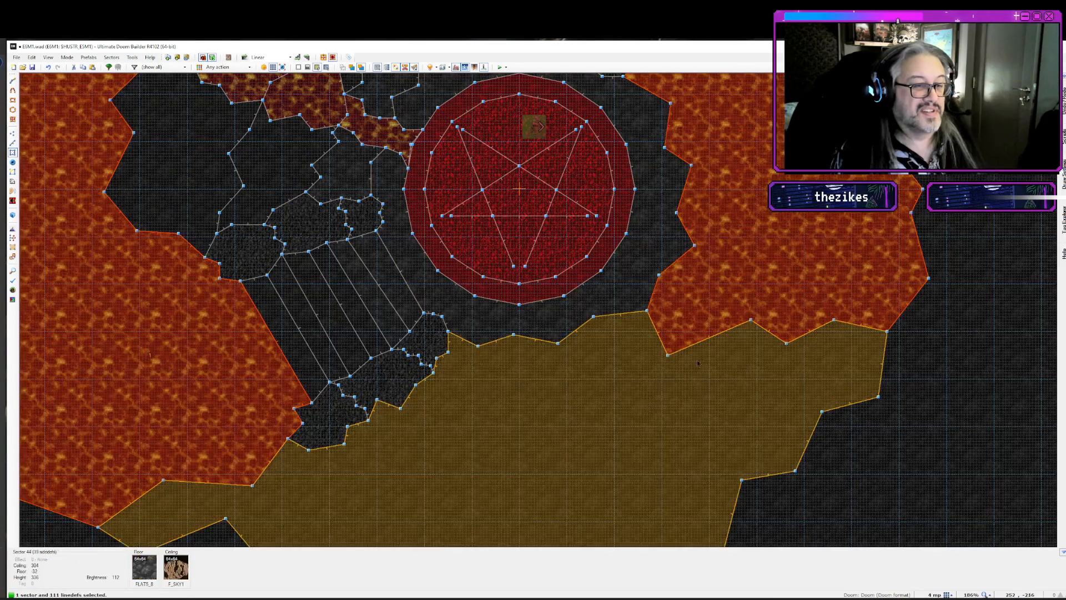
key(j)
- Delete the leftover linedefs inside the joined lava, at its southeast and southwest seams
key(l)
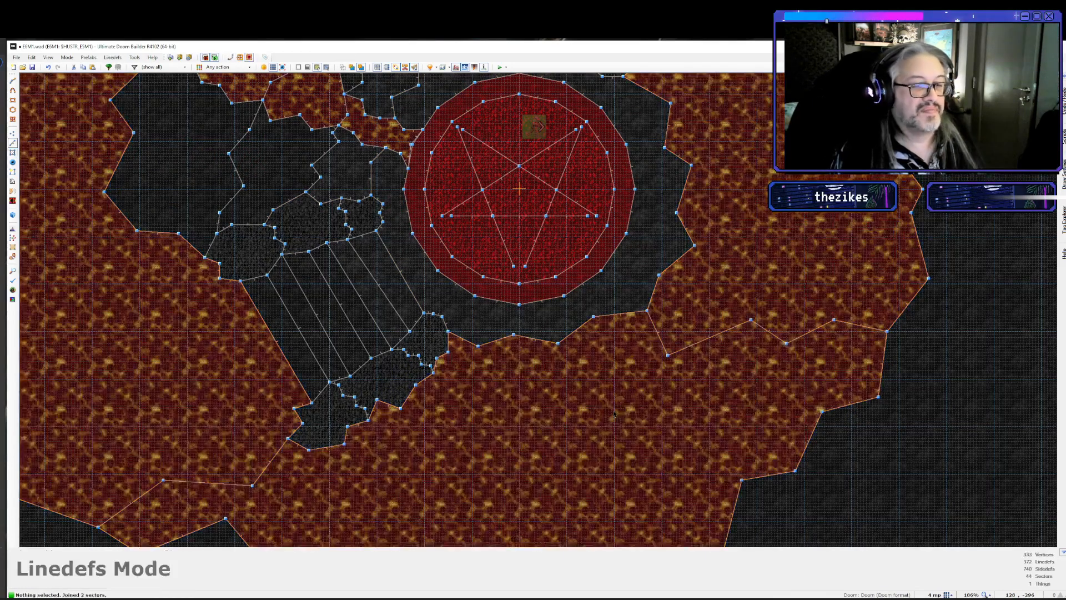
key(Delete)
key(Delete)
key(Delete)
key(Delete)
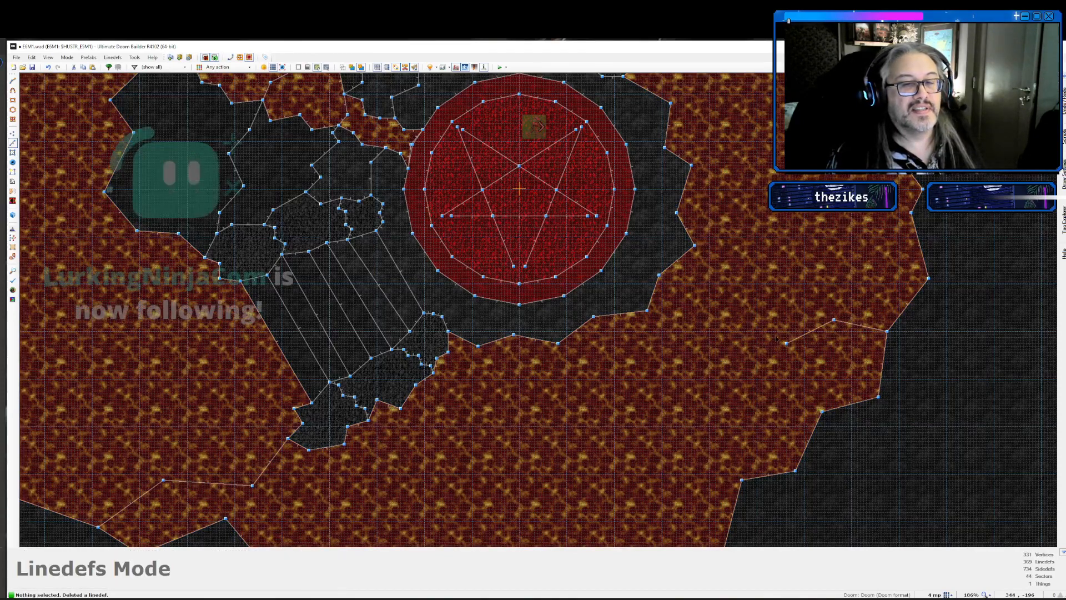
key(Delete)
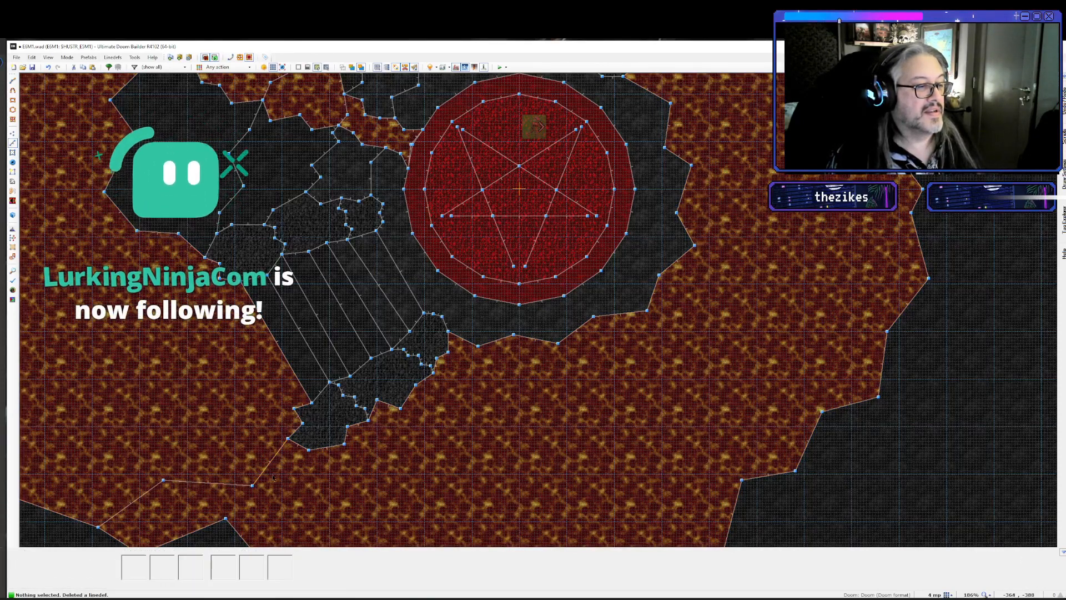
key(Delete)
key(Delete)
- Try to delete the linedef separating the northwestern lava channel from the outer lava
scroll(281, 470, down, 5)
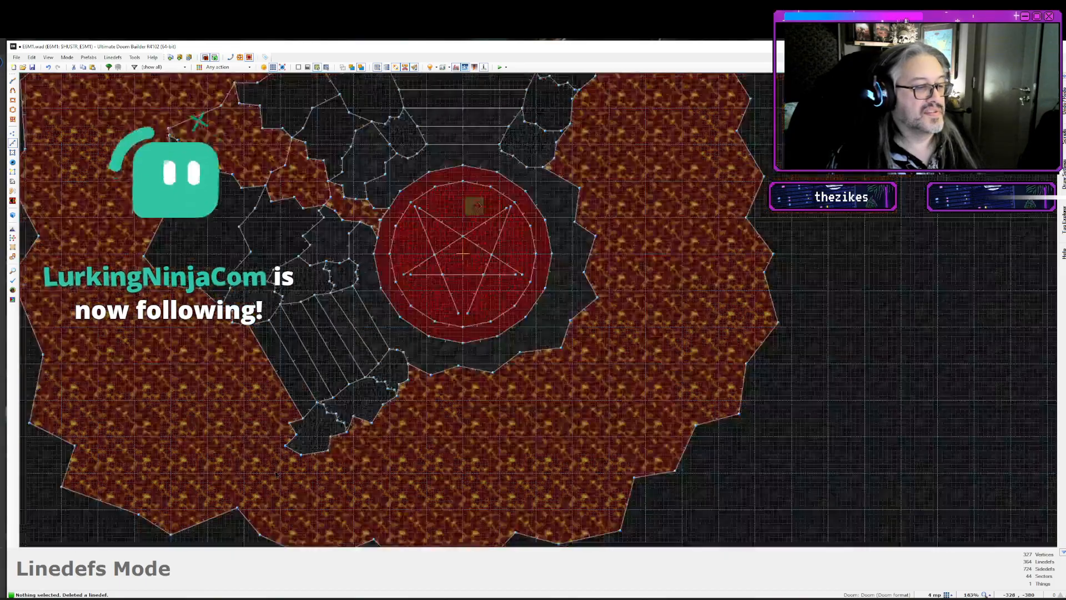
key(Down)
key(Down)
key(Down)
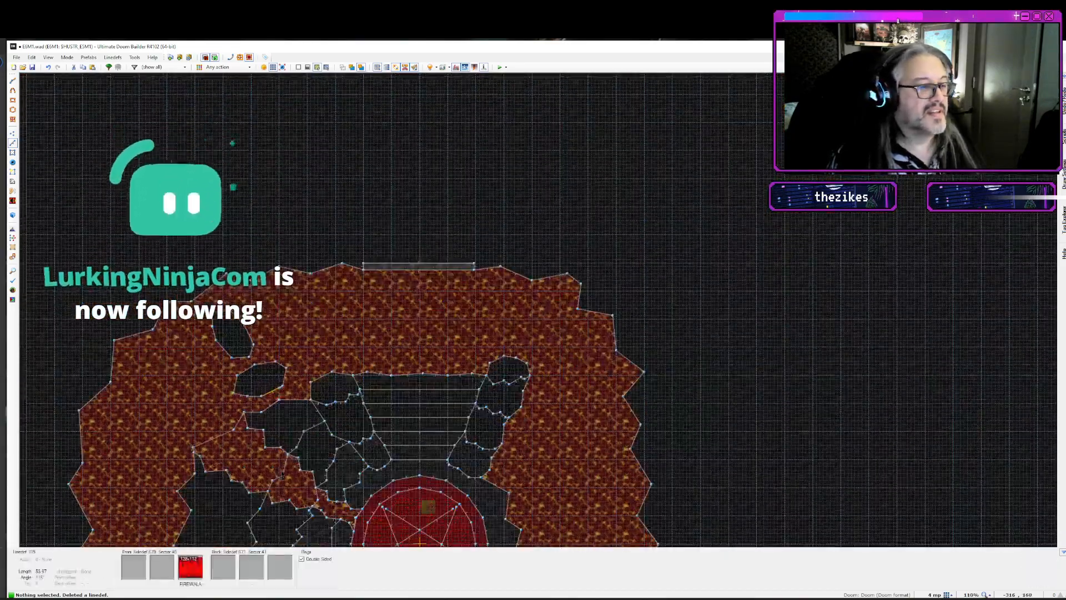
key(Left)
scroll(281, 473, down, 1)
scroll(281, 473, up, 3)
key(Left)
key(Left)
key(Left)
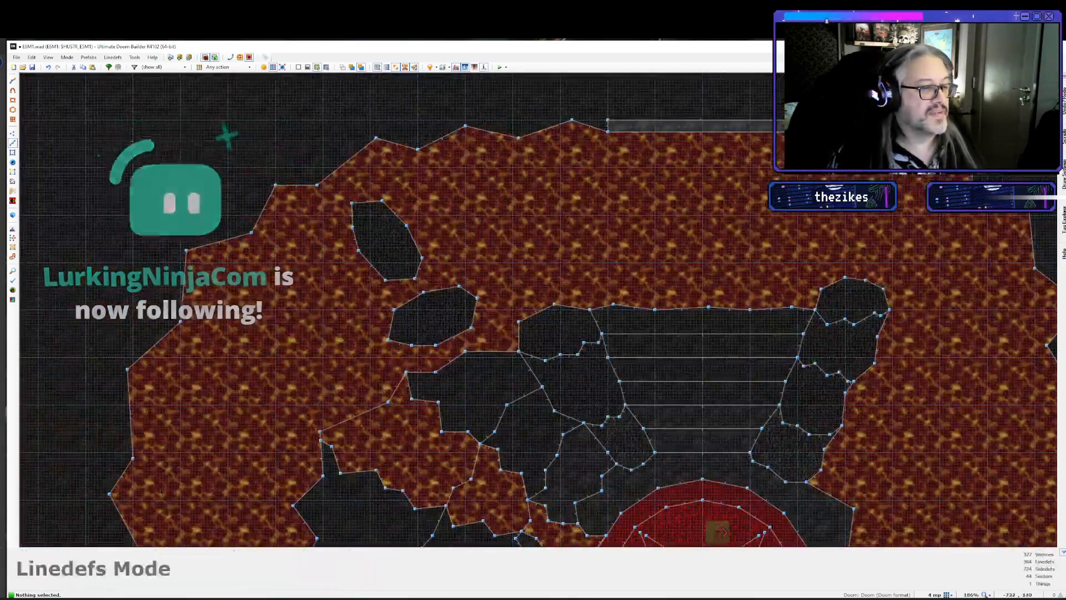
key(Delete)
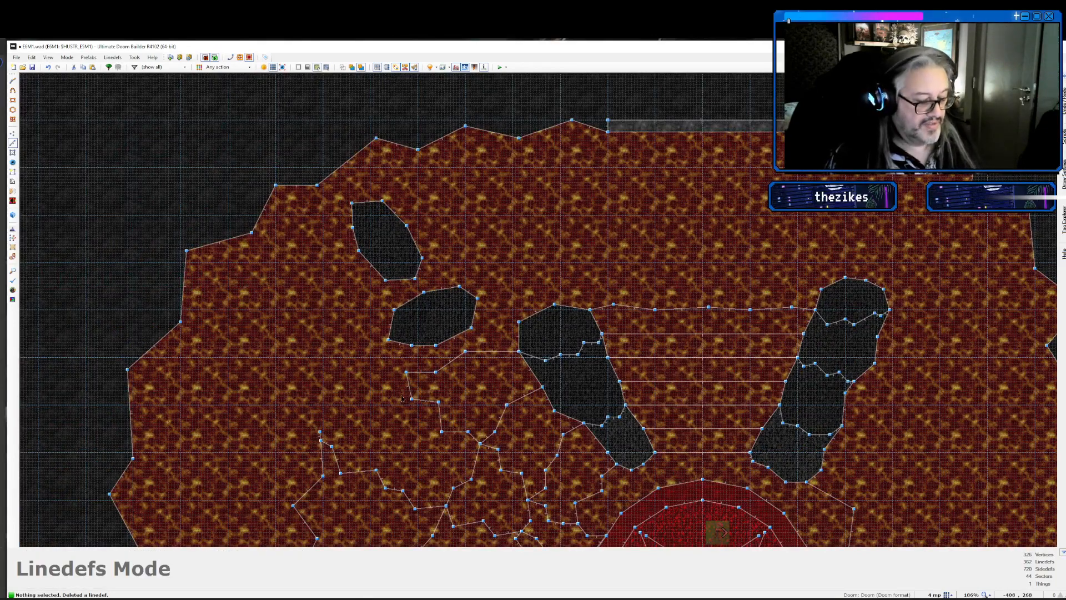
key(ctrl+z)
- Join the outer lava sector with the three lava channel sectors running northwest of the pentagram circle
scroll(283, 499, up, 4)
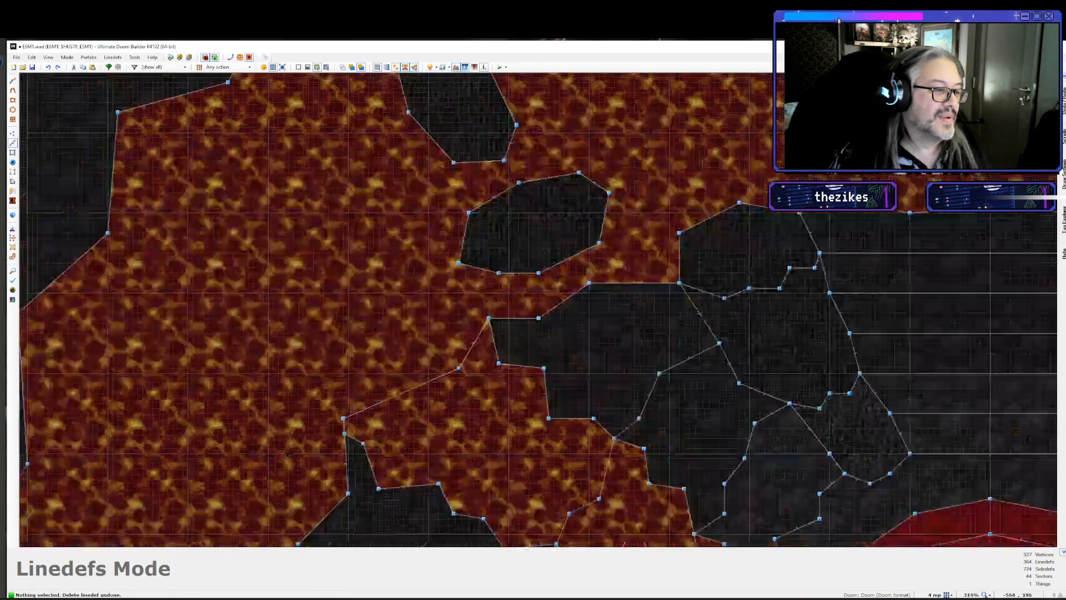
key(Down)
key(s)
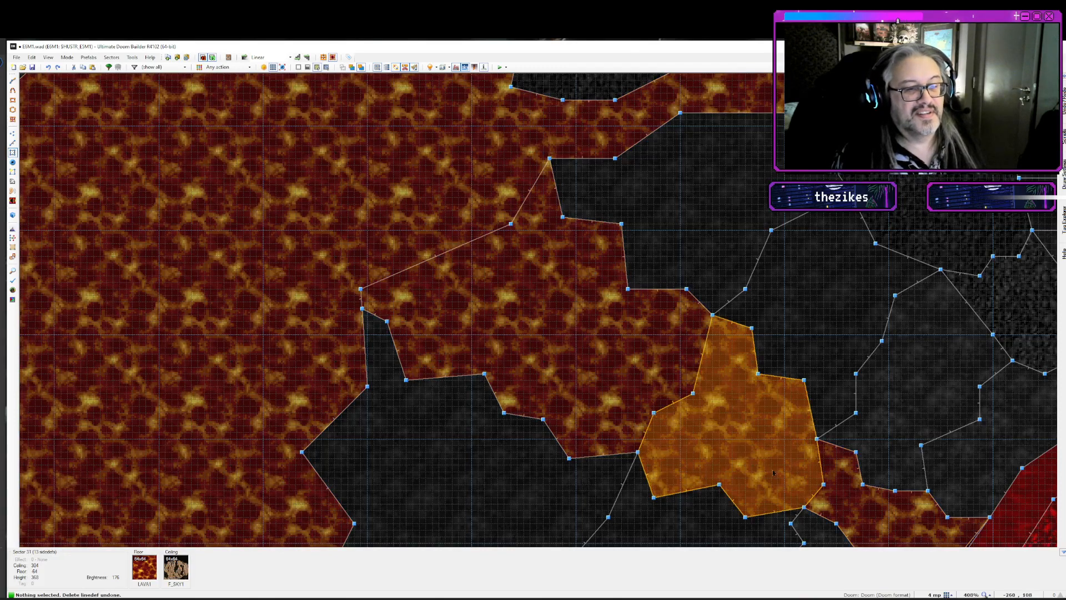
key(Right)
key(Right)
key(Right)
key(Right)
key(Down)
key(Down)
key(Down)
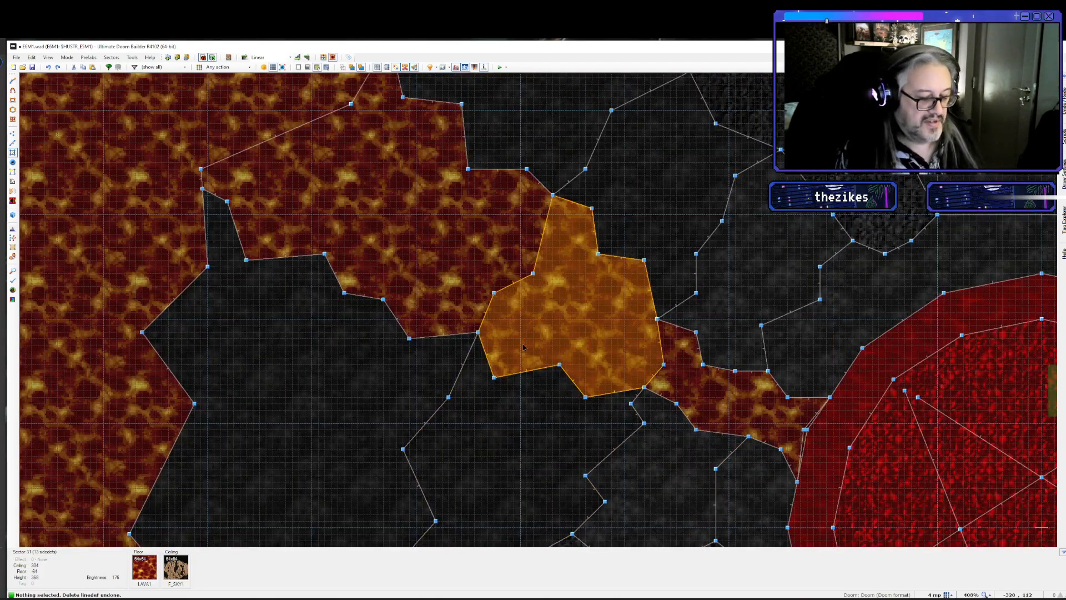
click(167, 189)
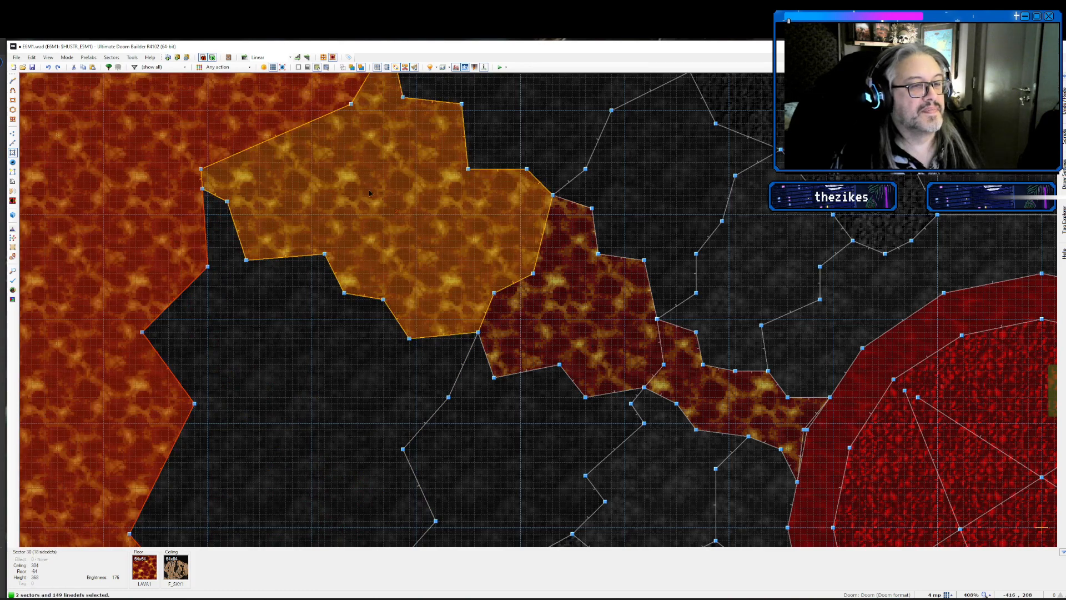
click(572, 289)
click(686, 398)
key(j)
- Delete the leftover dividing linedefs inside the lava channel and at its mouth to the outer lava
key(l)
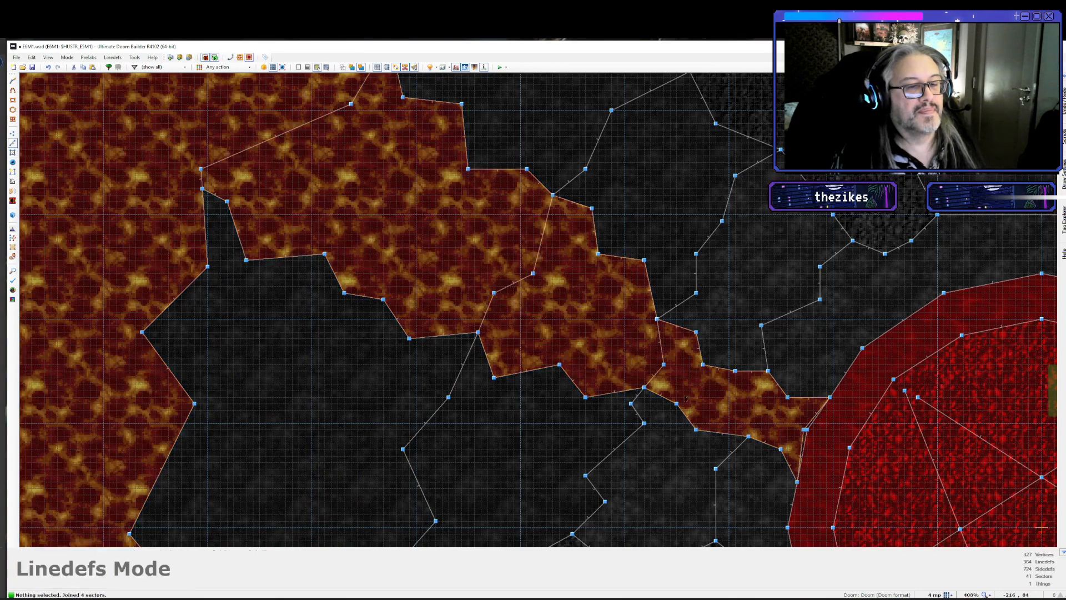
key(Delete)
key(Delete)
key(Delete)
key(Delete)
key(Delete)
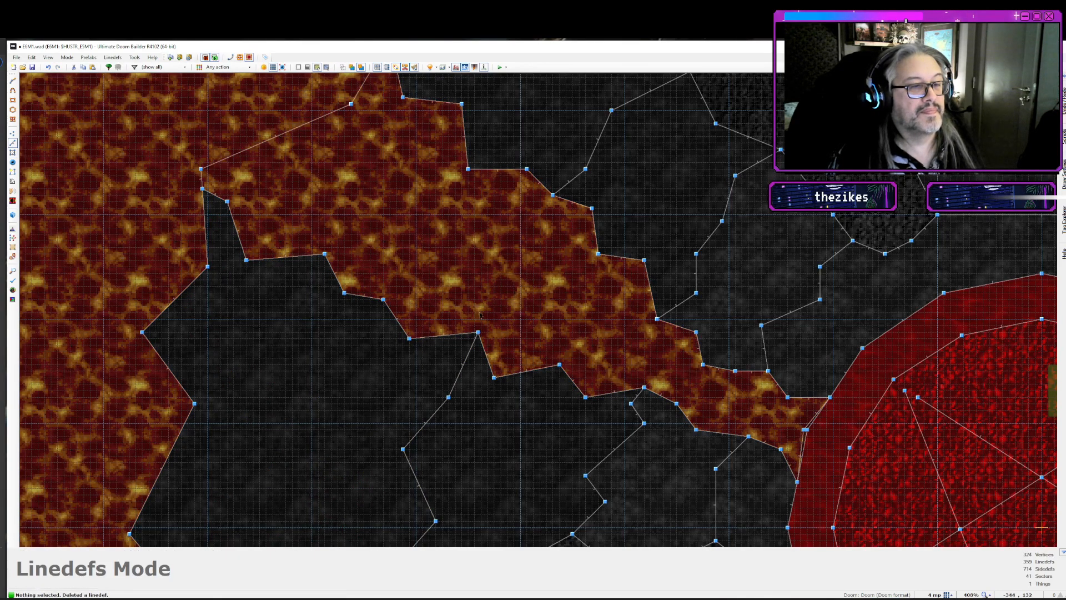
key(Delete)
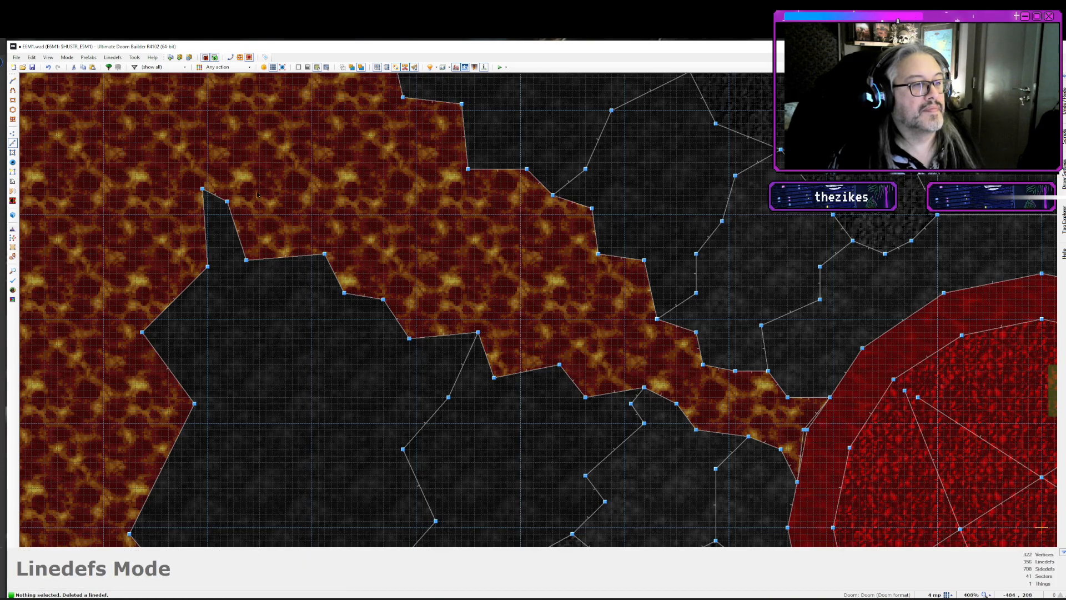
- Launch the map in GZDoom for a playtest
scroll(321, 123, down, 4)
scroll(307, 242, down, 1)
key(Right)
key(Right)
key(Right)
key(Down)
key(Down)
key(Down)
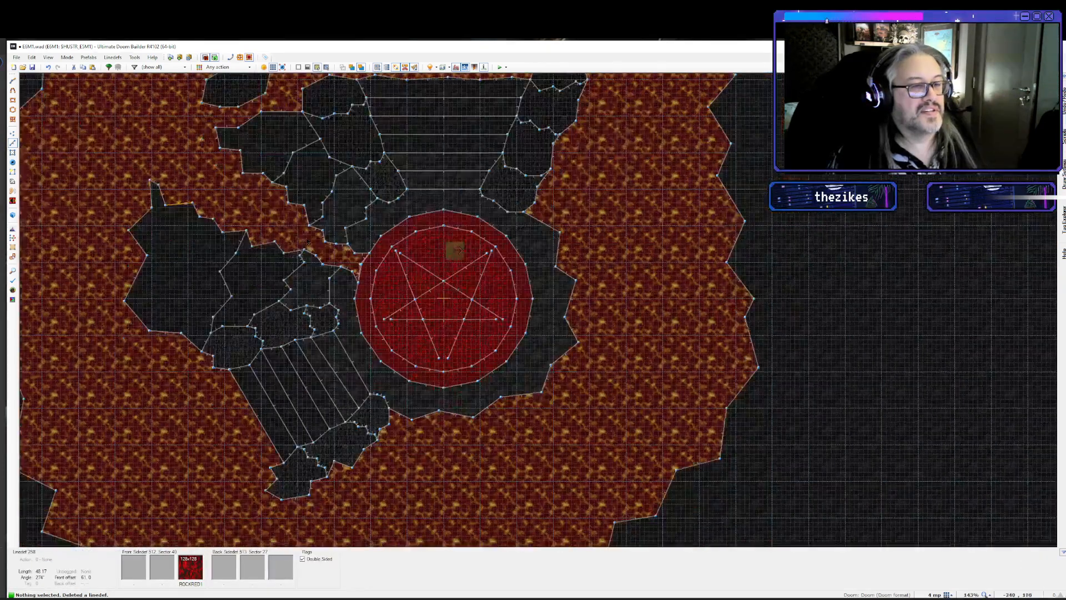
key(F9)
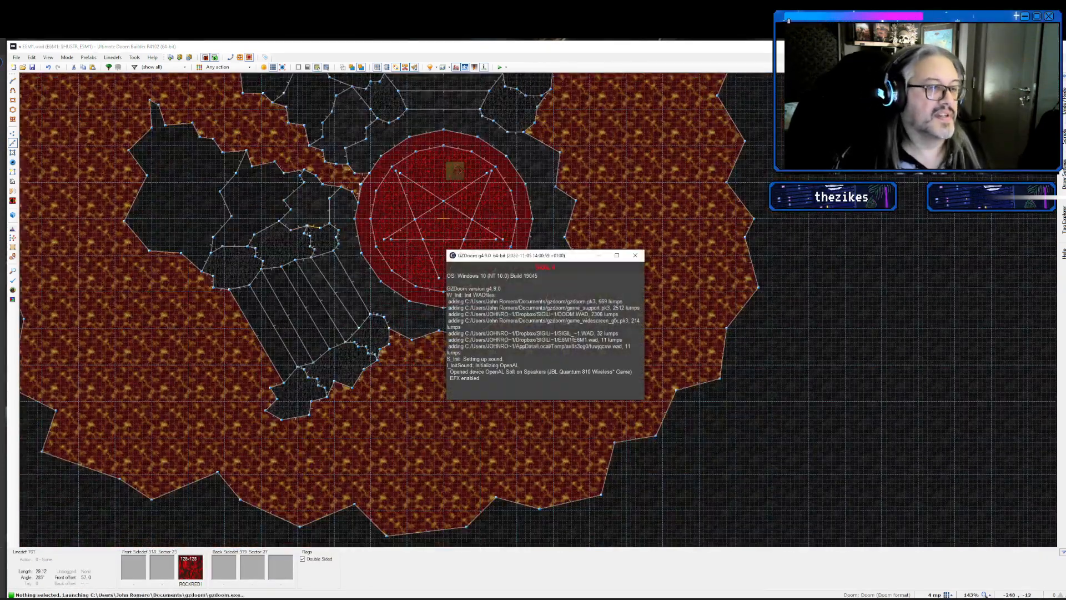
- Walk around the lava moat, rock pillars, stairs and pentagram pool to examine the layout in game, and quit the playtest
key(w)
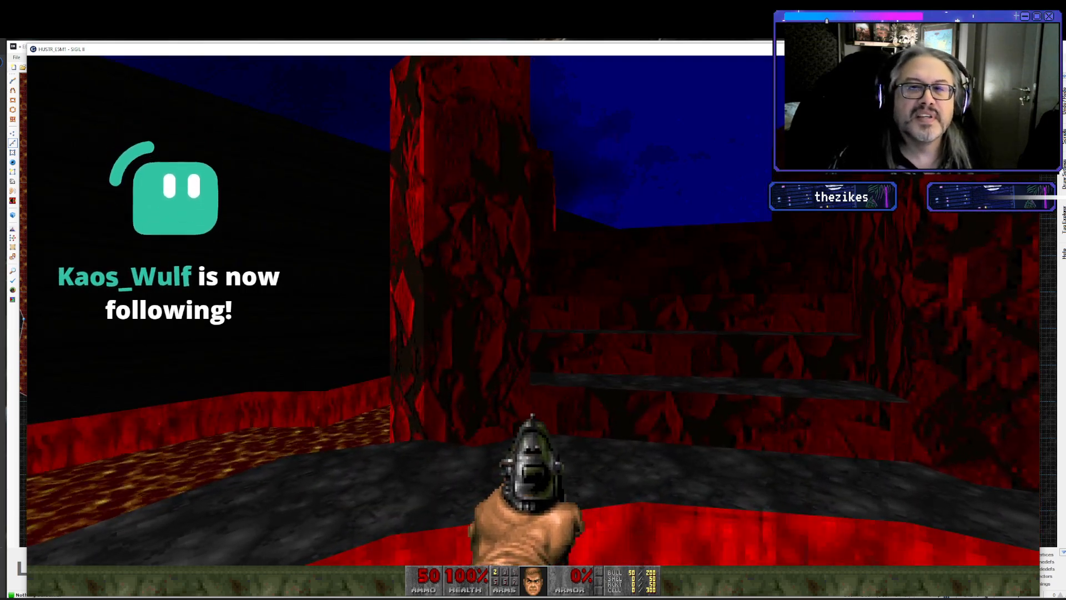
key(w)
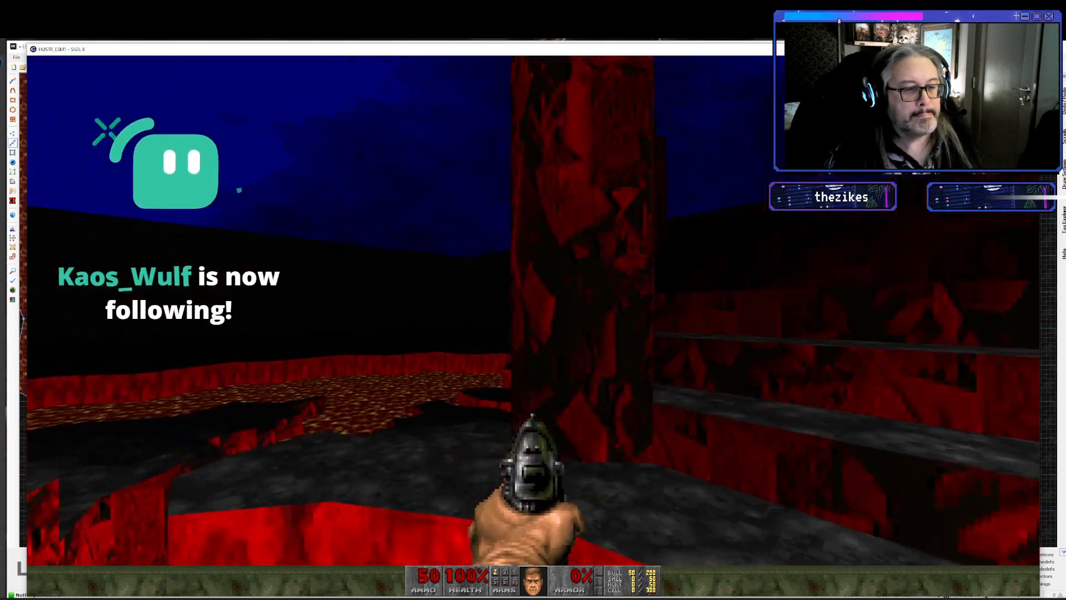
key(w)
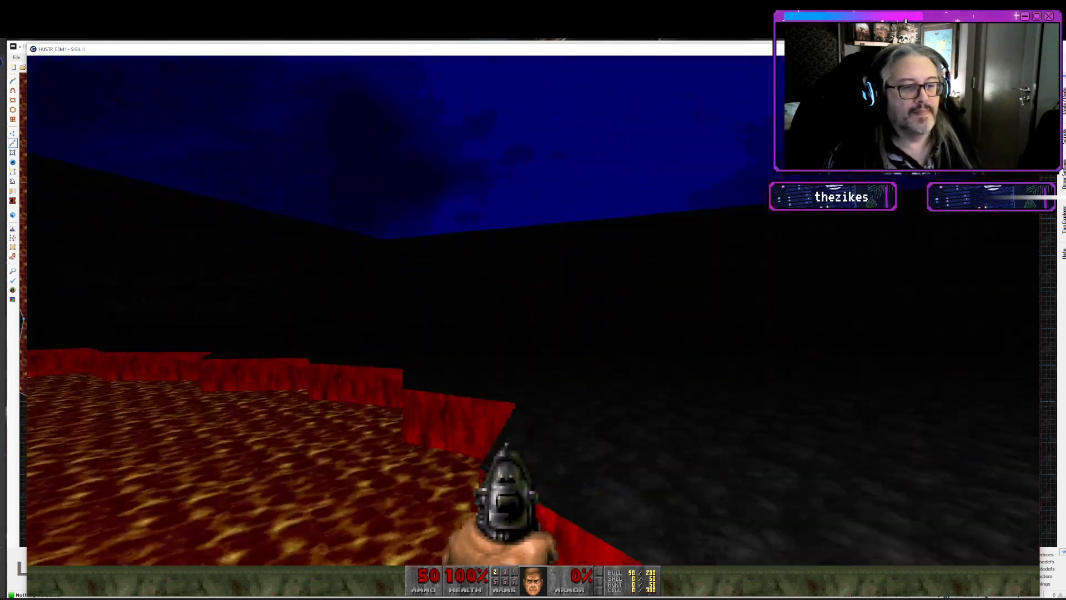
key(s)
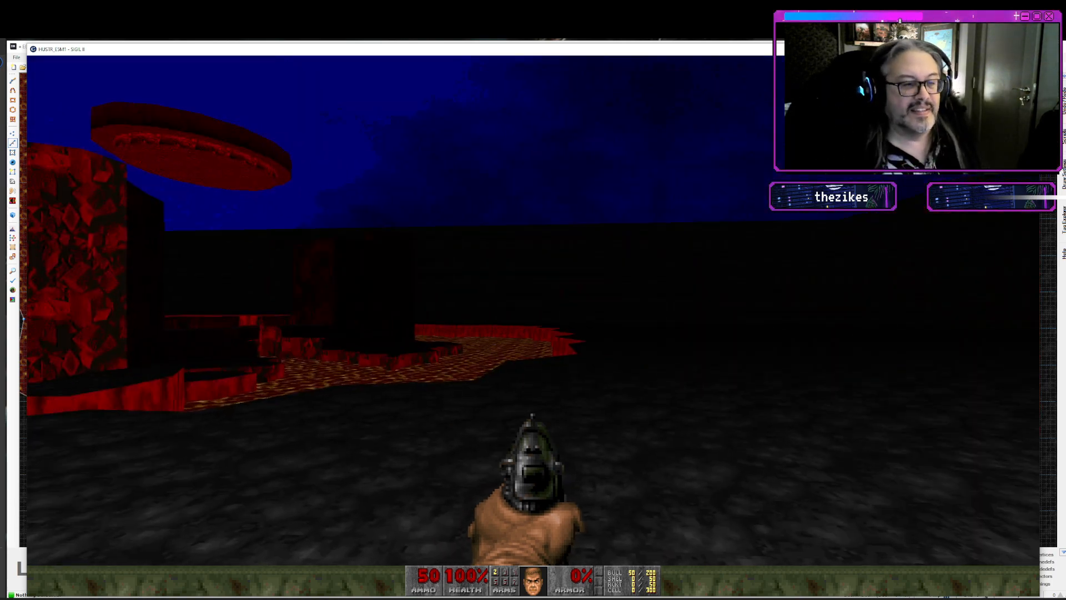
key(w)
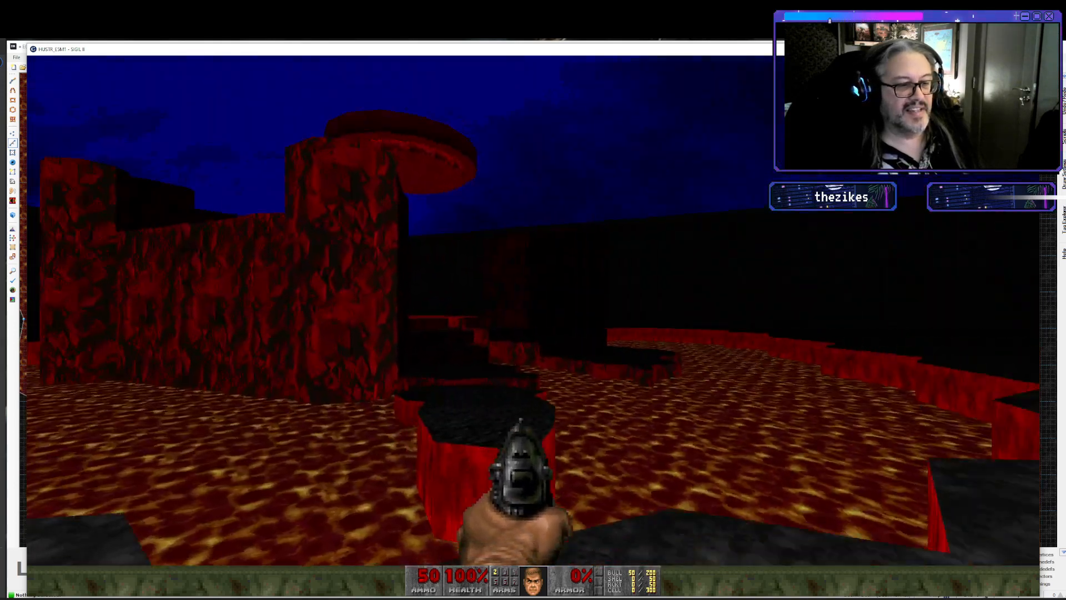
key(w)
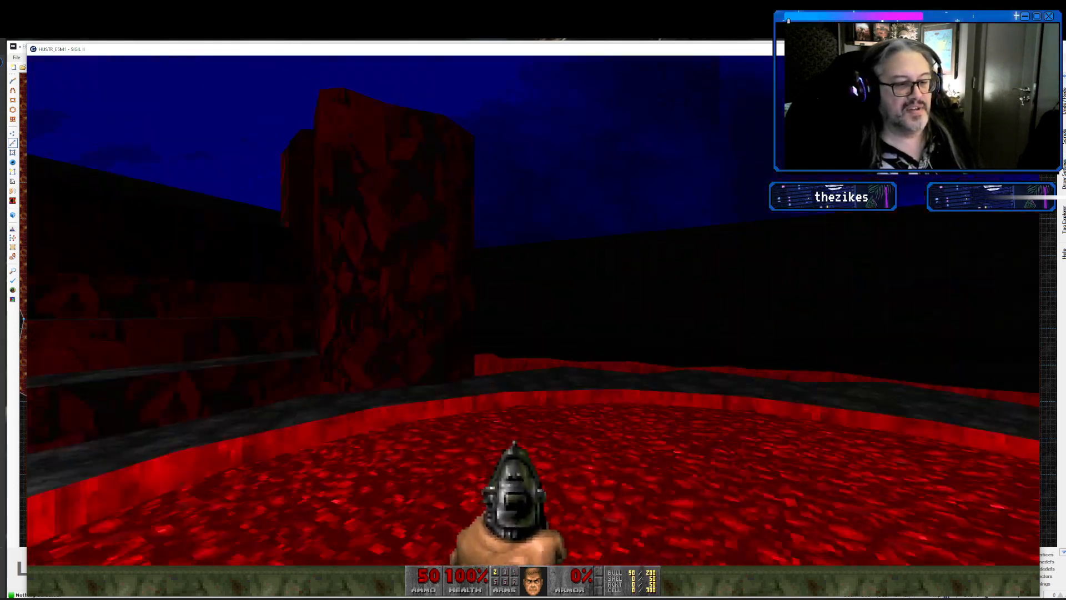
key(w)
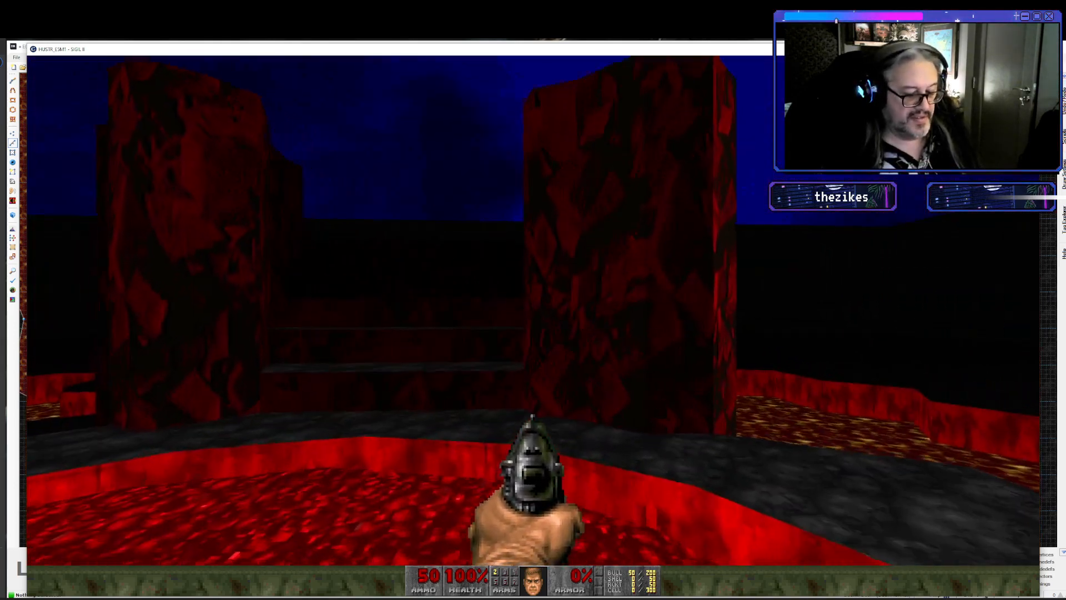
key(w)
key(alt+F4)
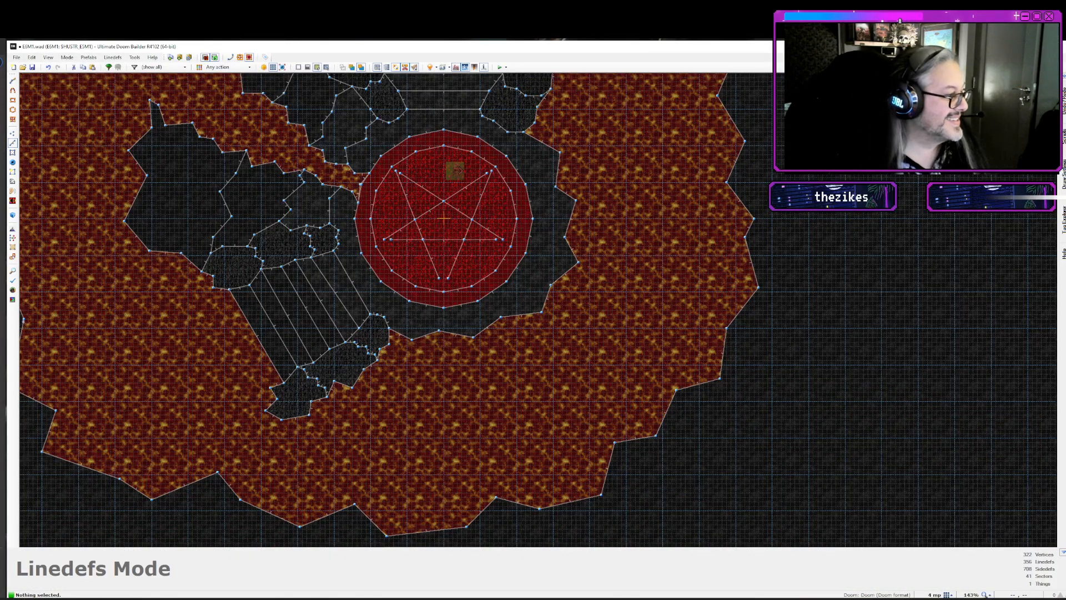
- Save the current map and open map E6M2 from E6M2.wad with the Doom (Doom format) configuration
key(super+e)
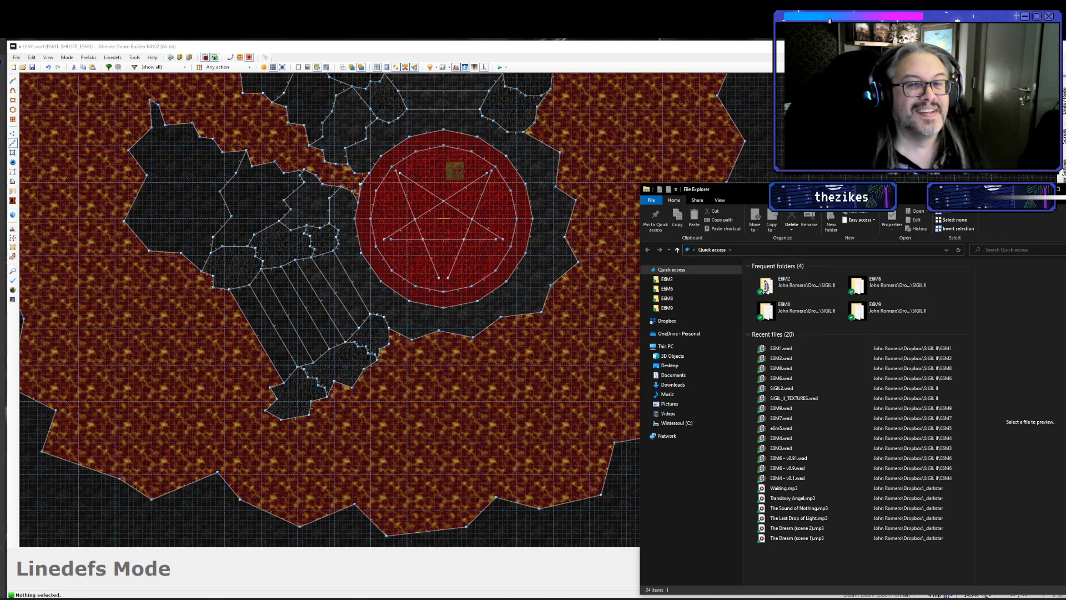
drag(828, 192, 1065, 124)
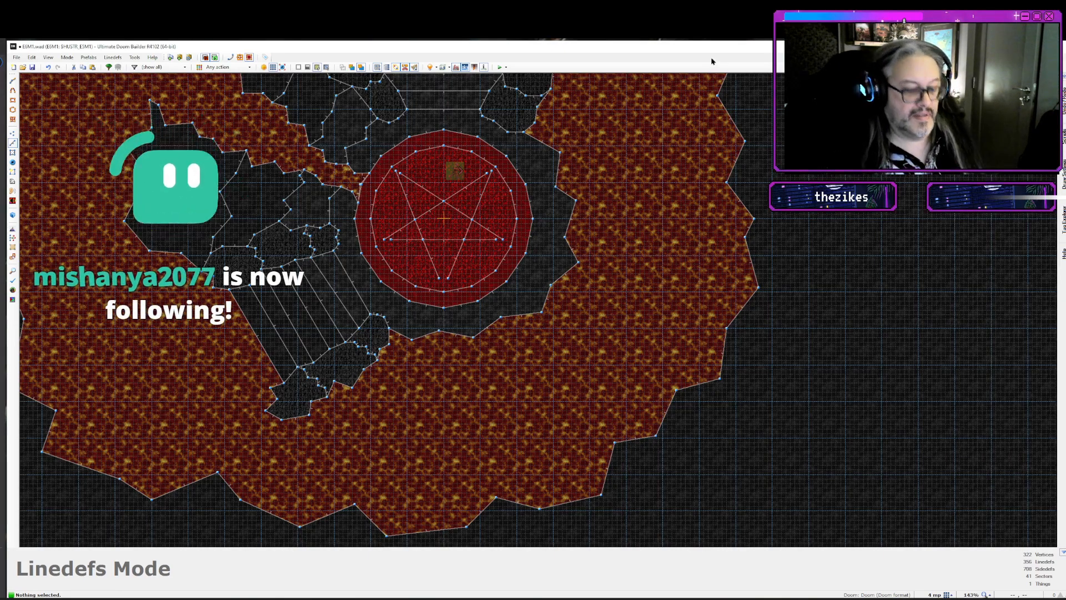
key(ctrl+s)
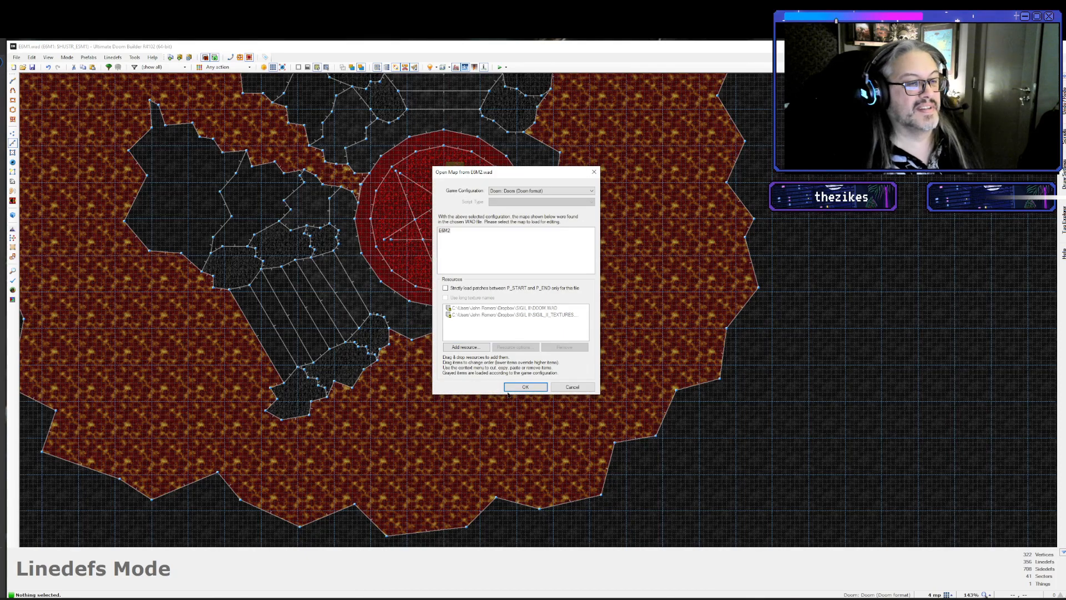
click(512, 385)
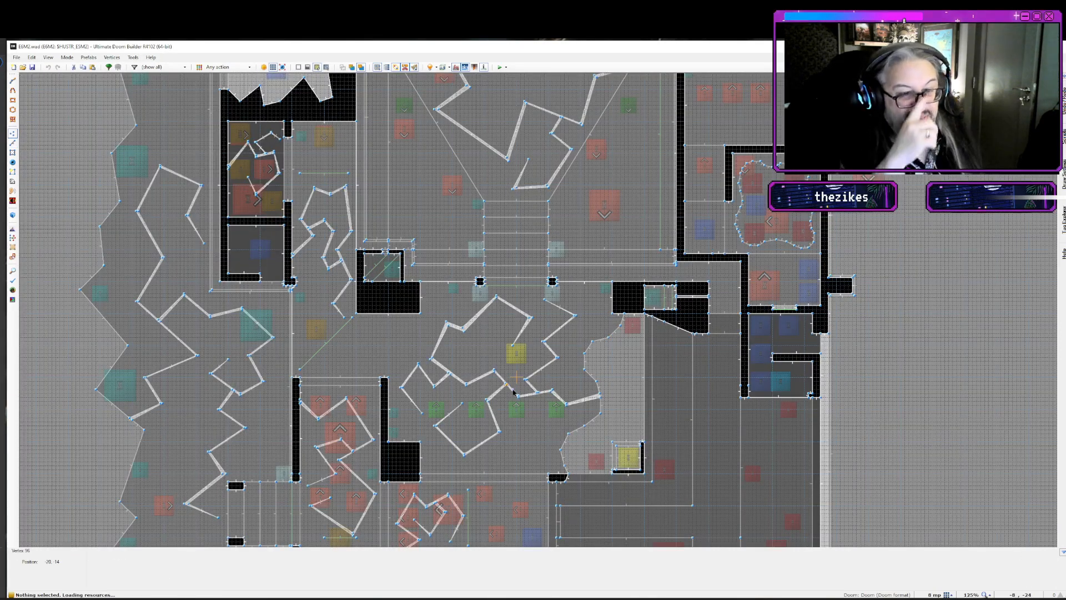
- Launch E6M2 in GZDoom and explore the wooden barred rooms, fighting the enemies with the shotgun
key(F9)
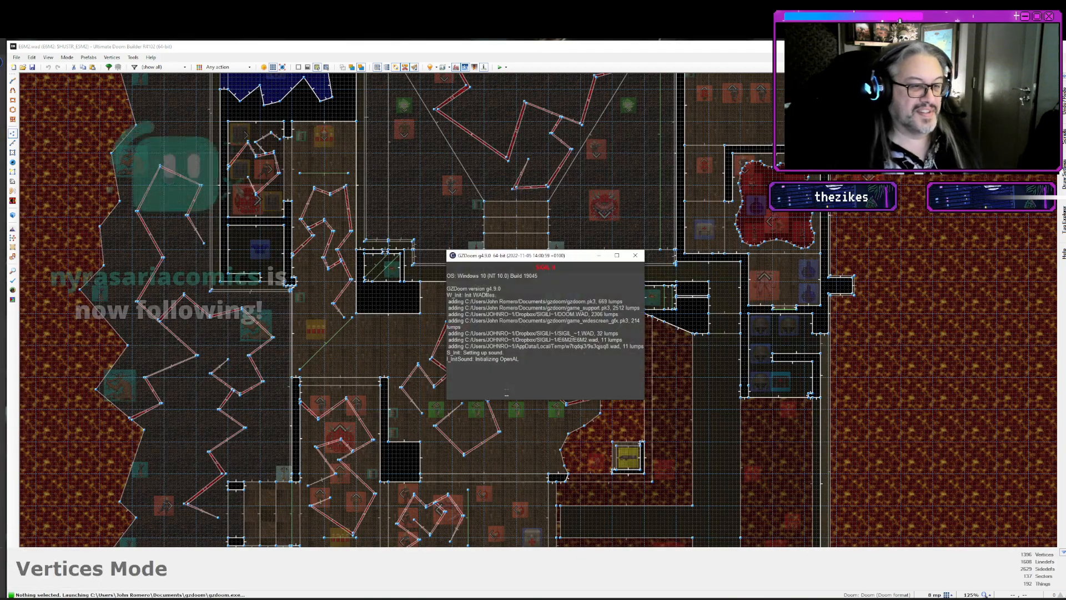
key(w)
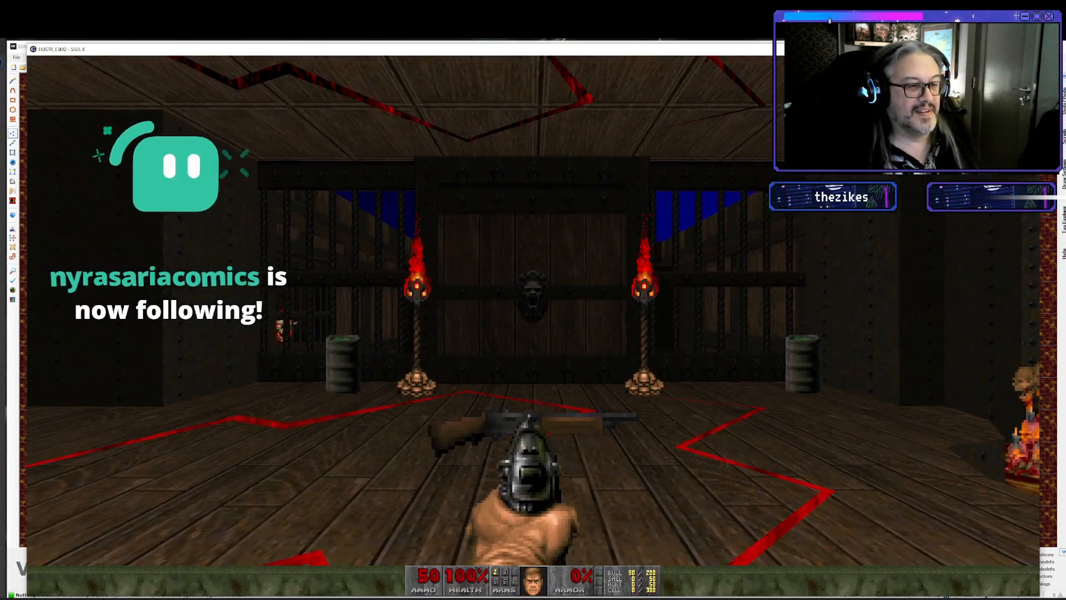
key(w)
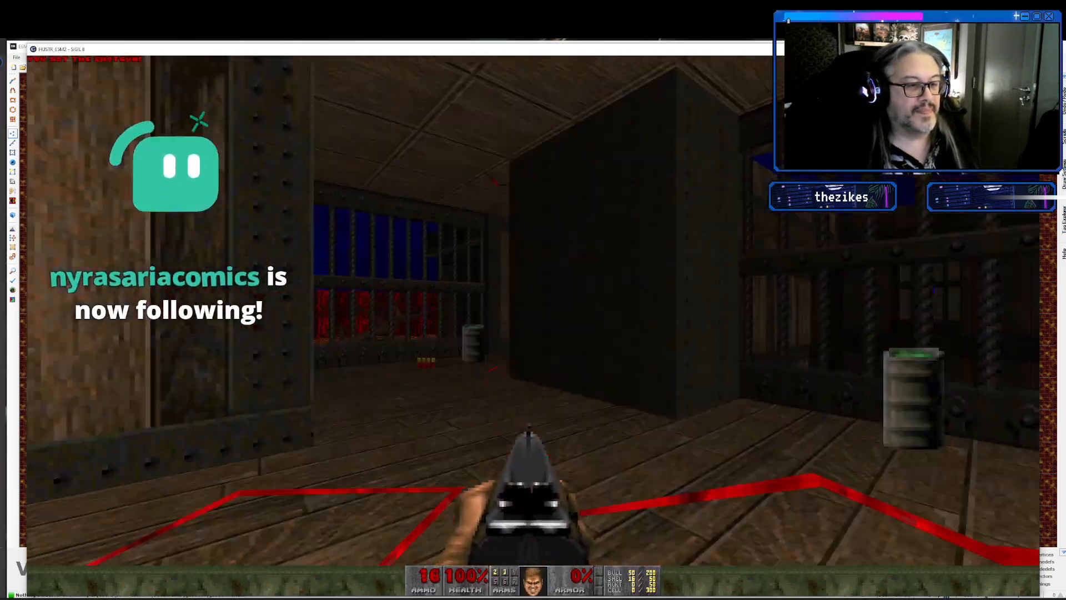
key(w)
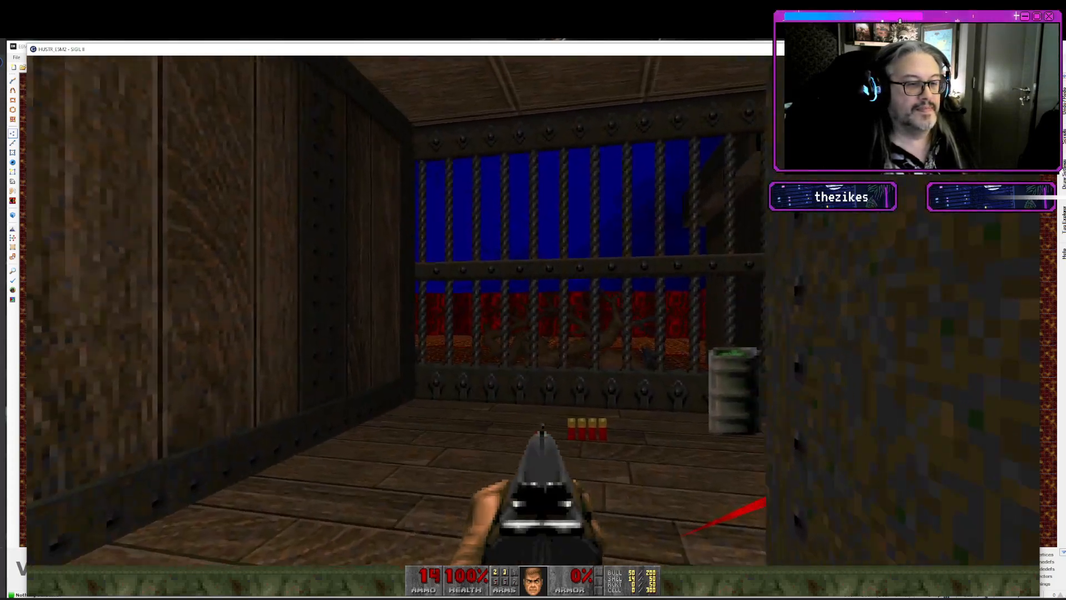
key(w)
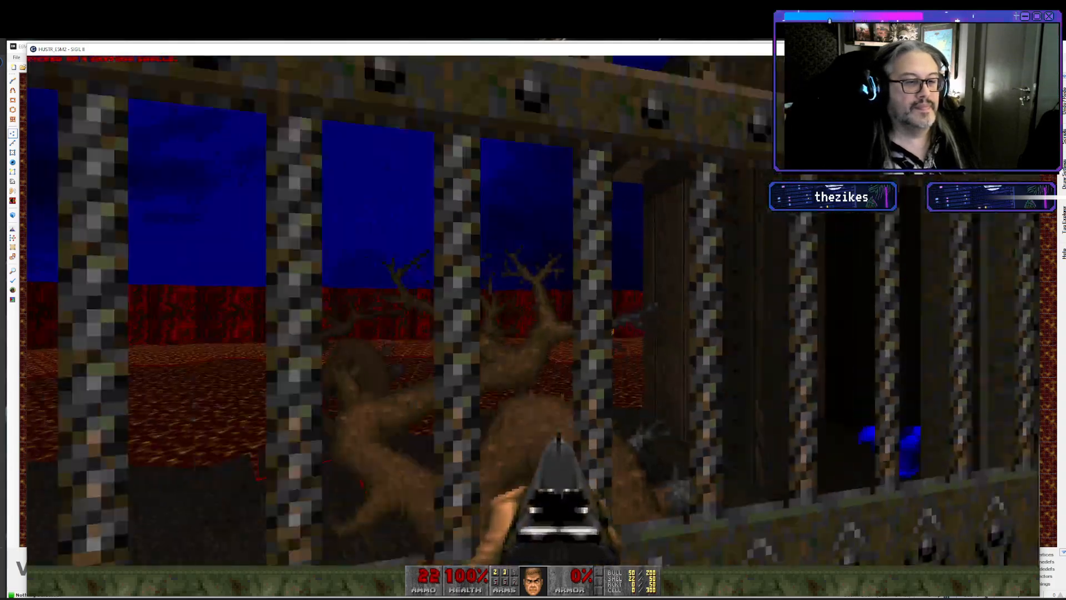
key(w)
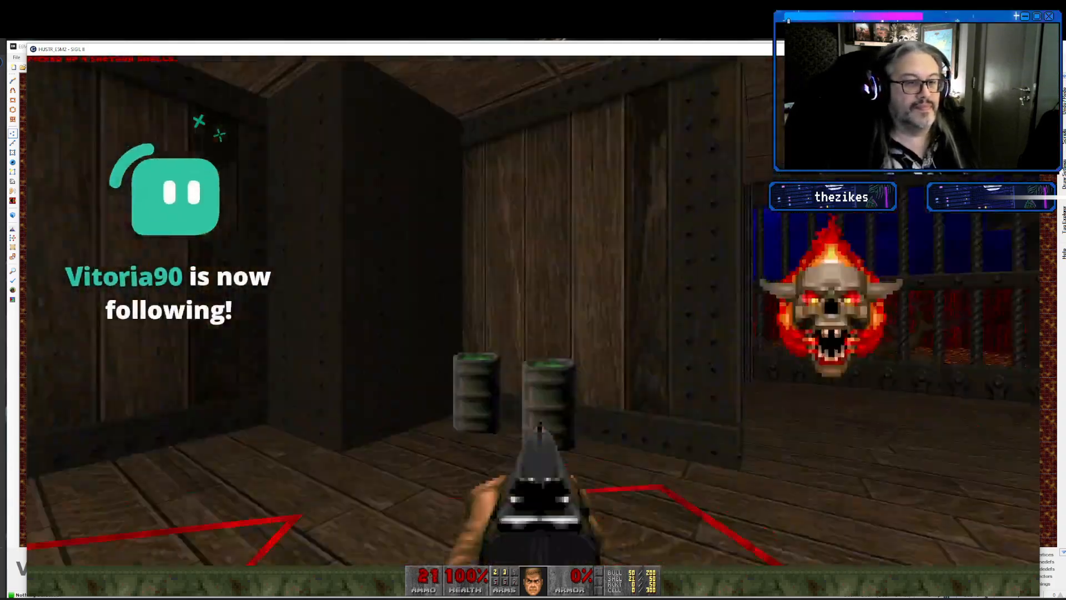
click(533, 311)
click(532, 311)
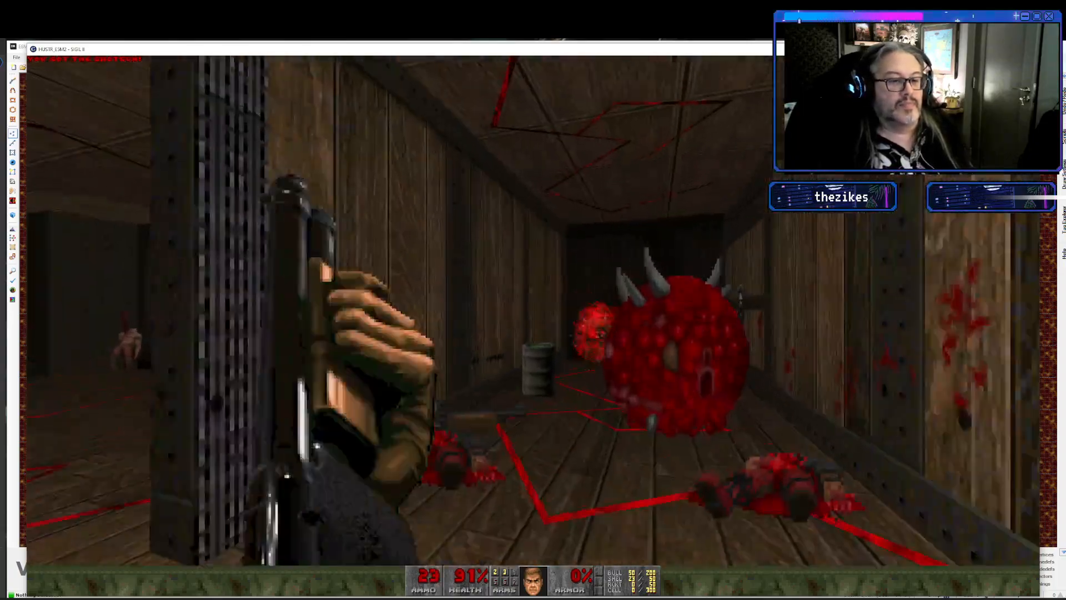
click(533, 311)
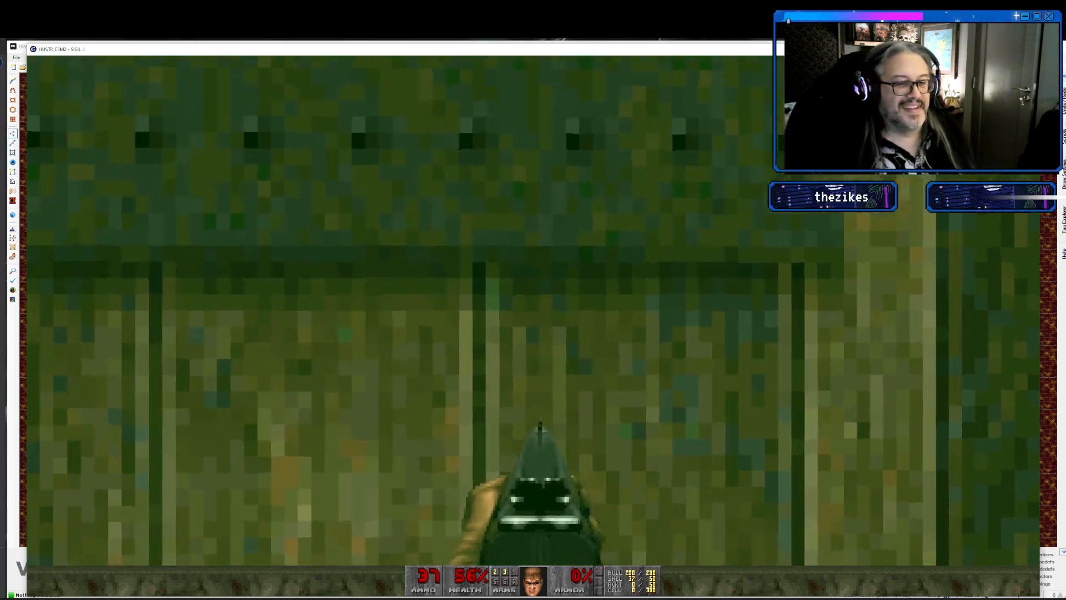
- Playtest the narrow dark passage, picking up the shotgun on its floor and firing at enemies
key(s)
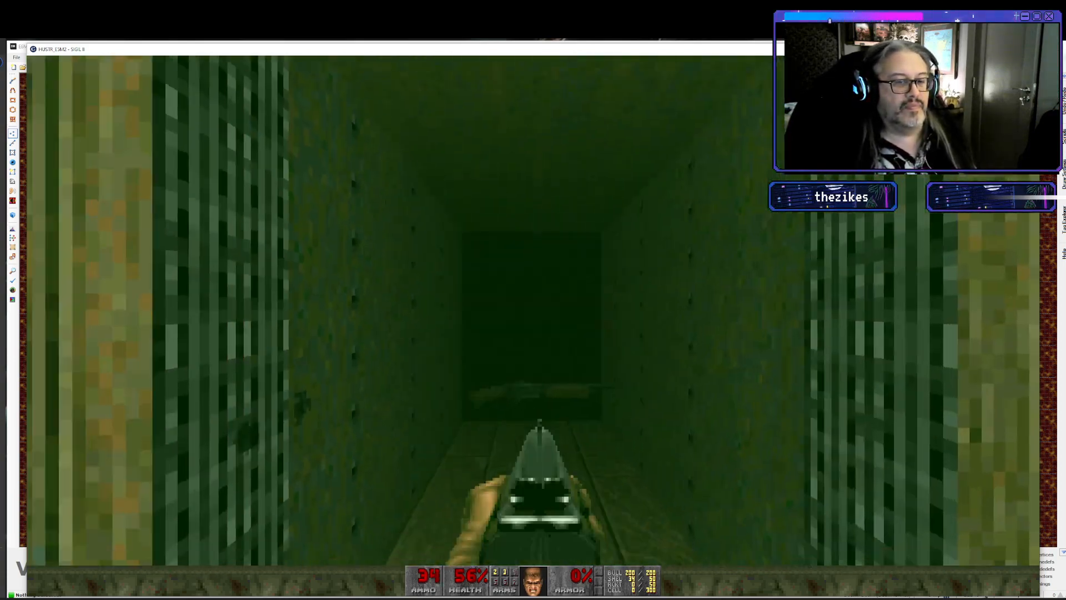
click(533, 311)
key(d)
key(a)
click(533, 310)
key(d)
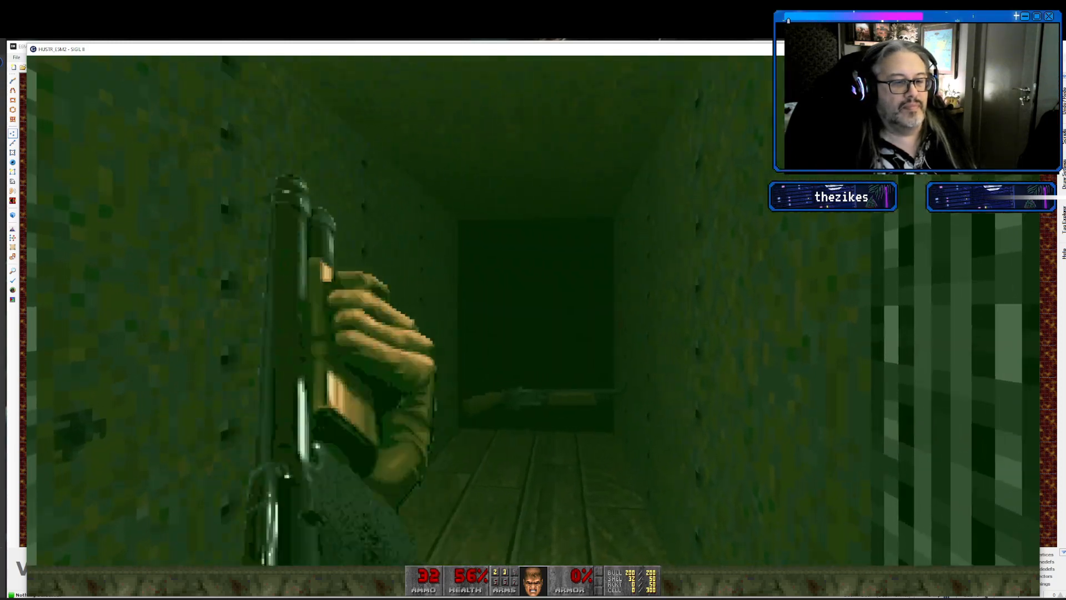
key(w)
click(533, 310)
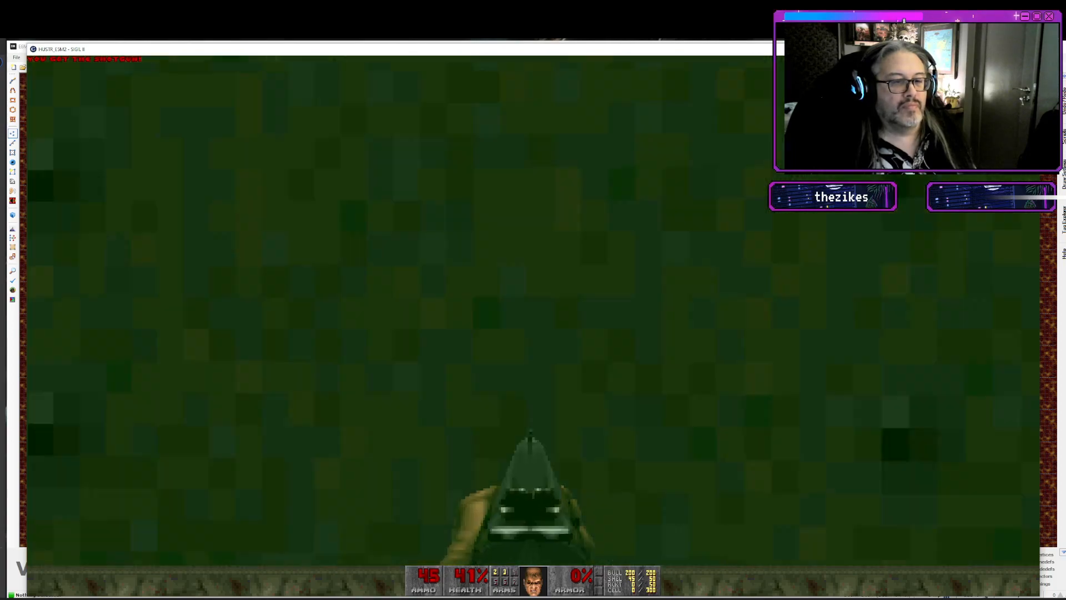
click(533, 311)
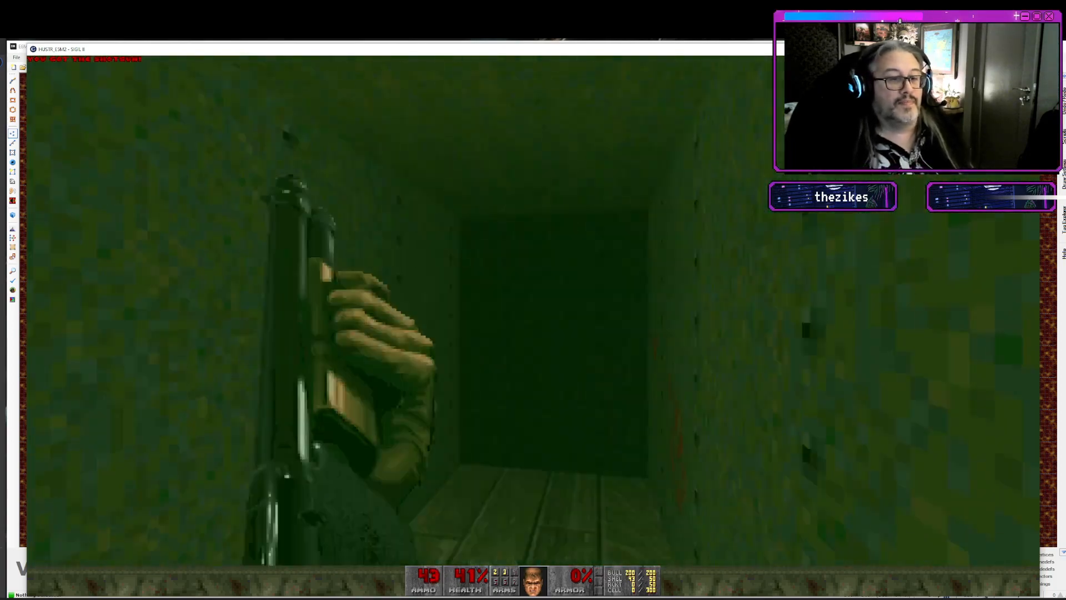
key(d)
click(533, 310)
key(a)
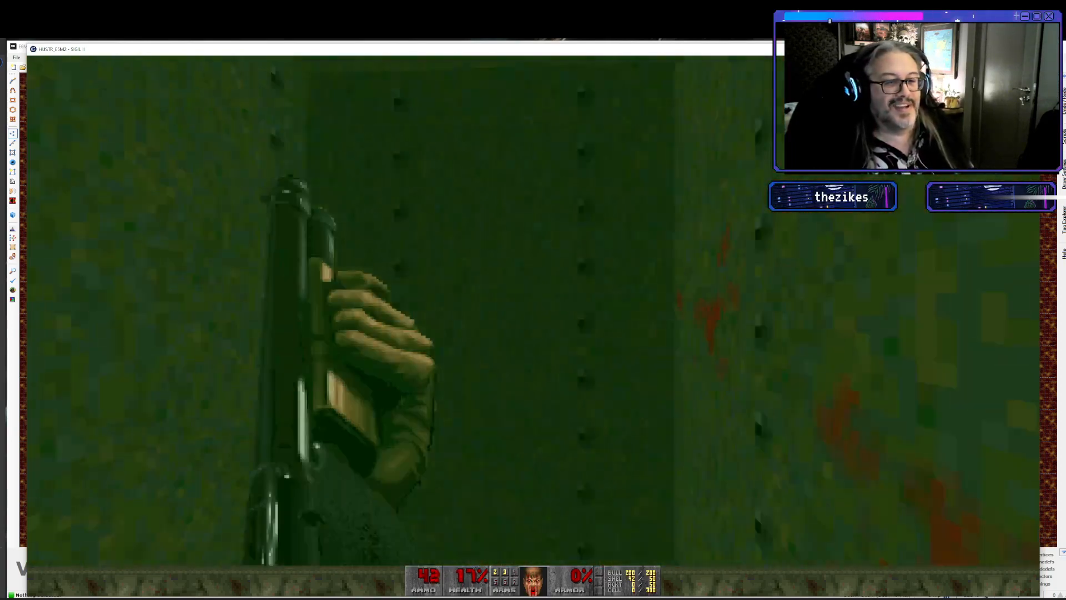
key(d)
click(533, 310)
click(533, 310)
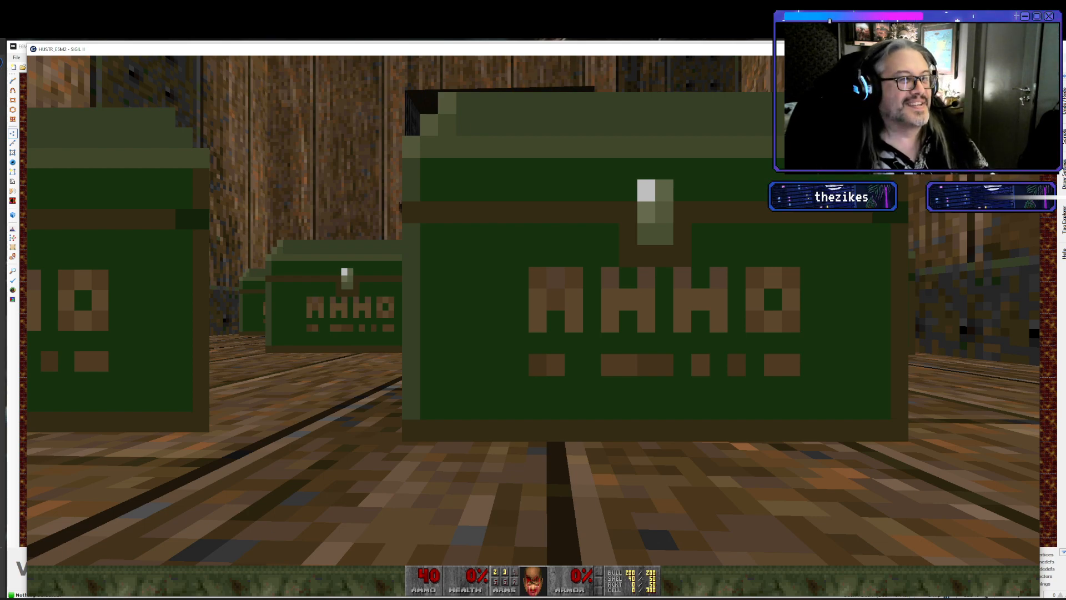
- Quit the E6M2 playtest and reopen map E6M1 from E6M1.wad in the map editor
key(alt+F4)
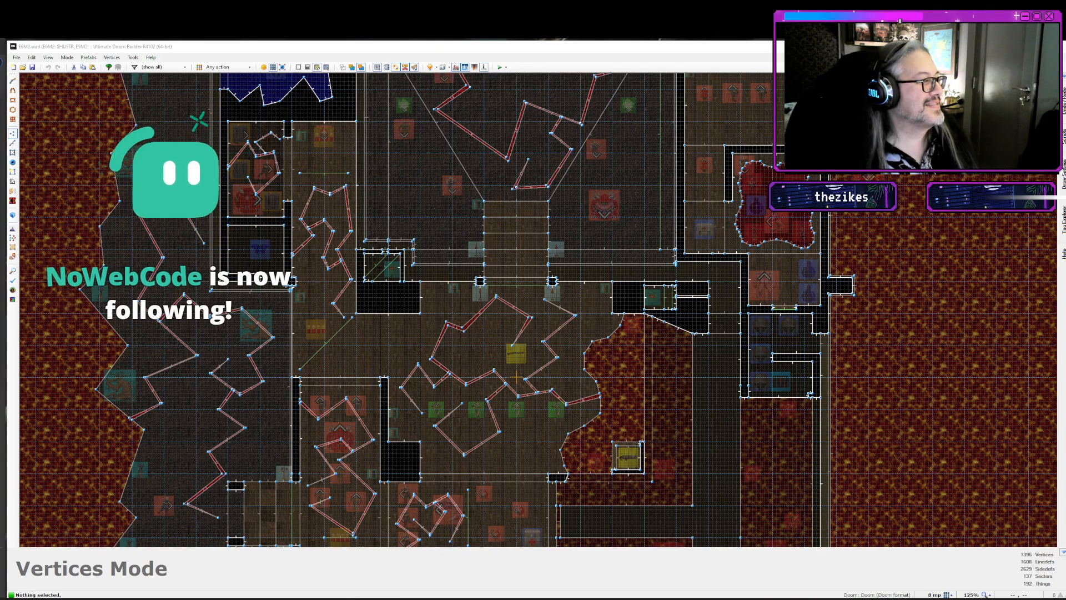
key(Return)
key(Return)
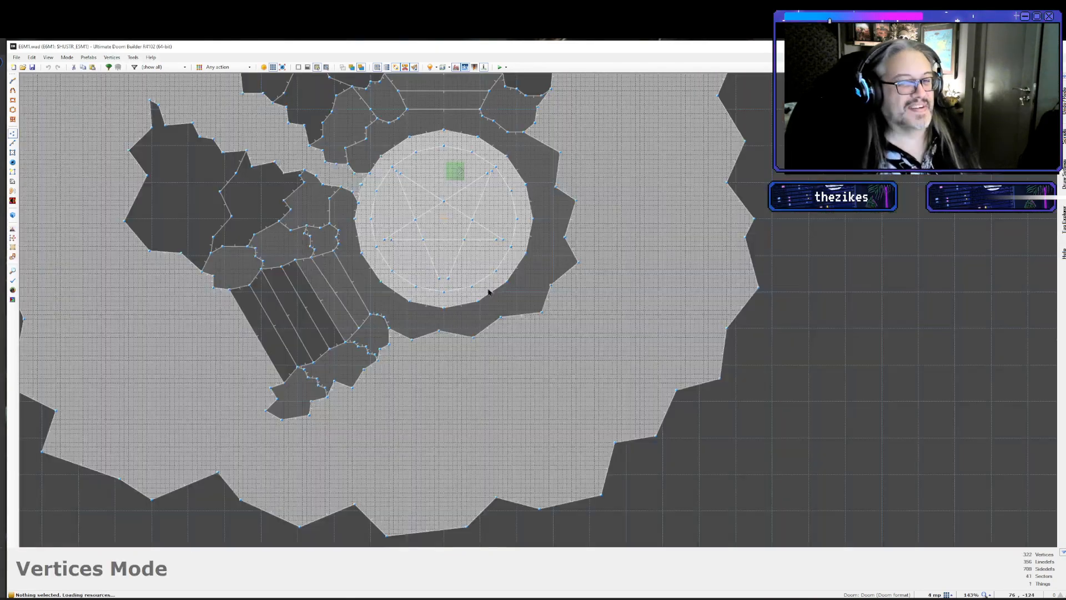
- Examine the lava ring, rock formations and stairs around the pentagram, and the map's outer boundary
key(Up)
key(Up)
key(Up)
key(Up)
key(Up)
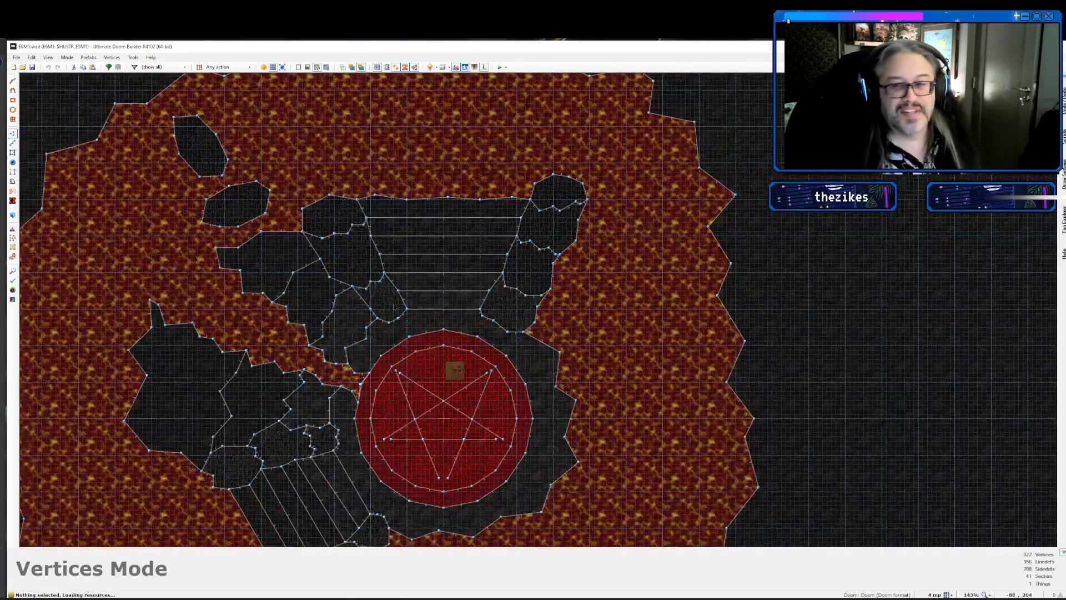
key(Down)
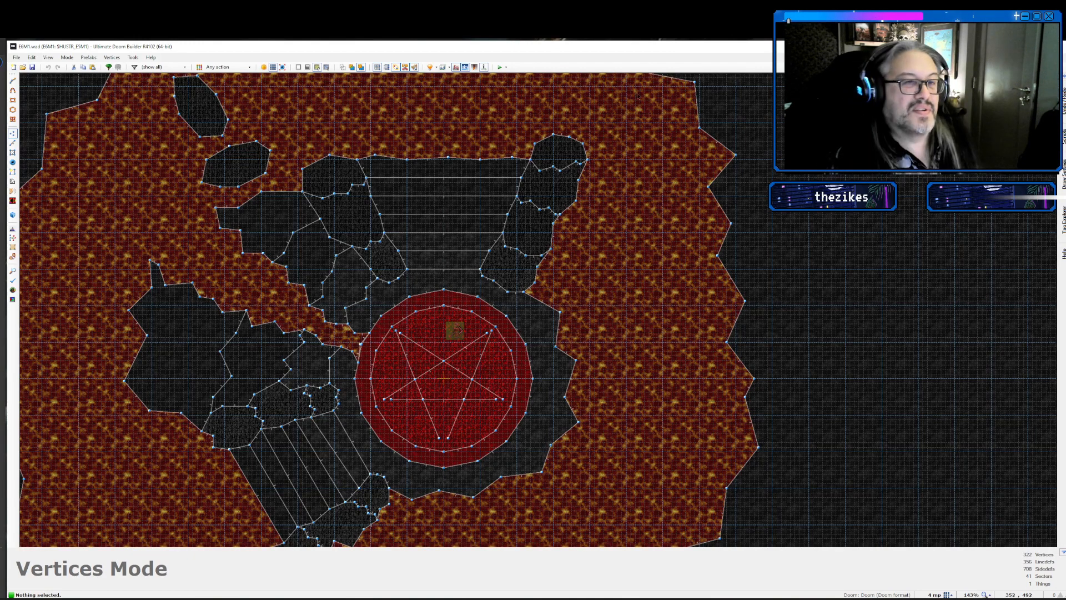
key(Left)
key(Left)
key(Left)
key(Down)
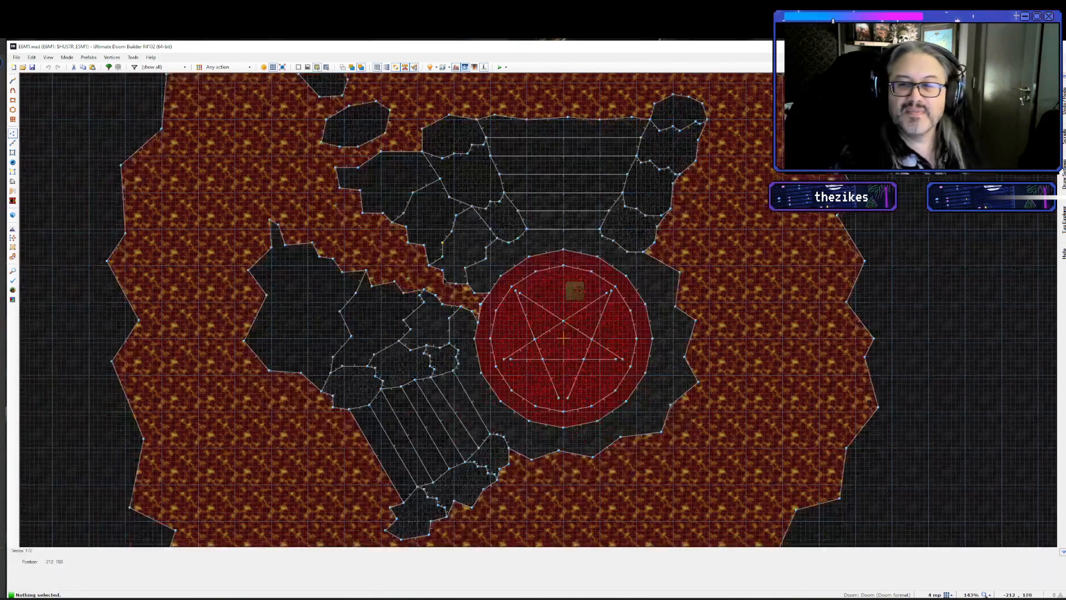
key(Down)
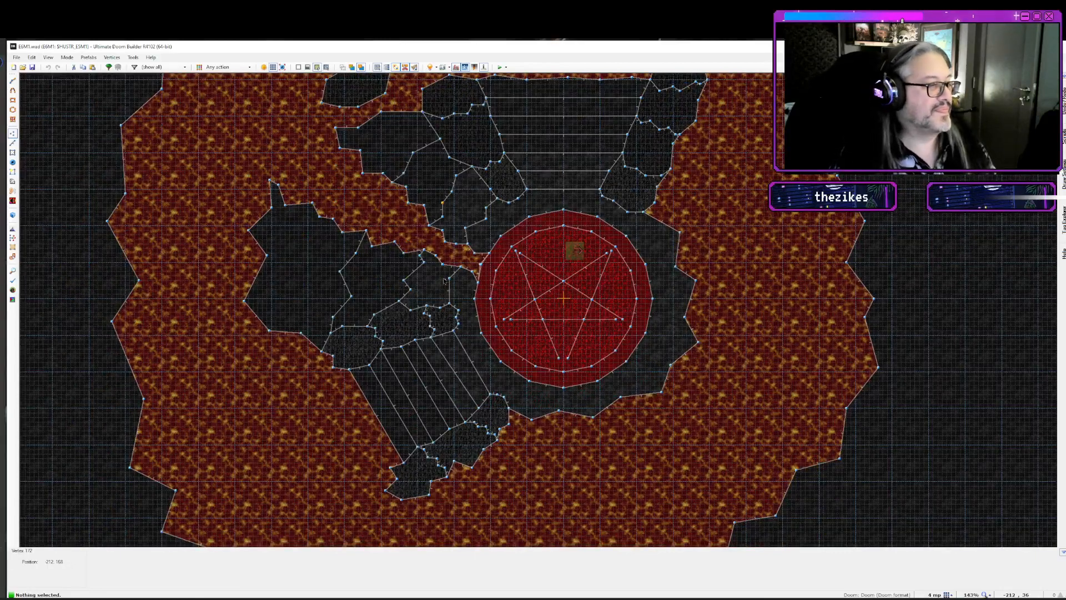
key(Up)
key(Up)
key(Up)
key(Up)
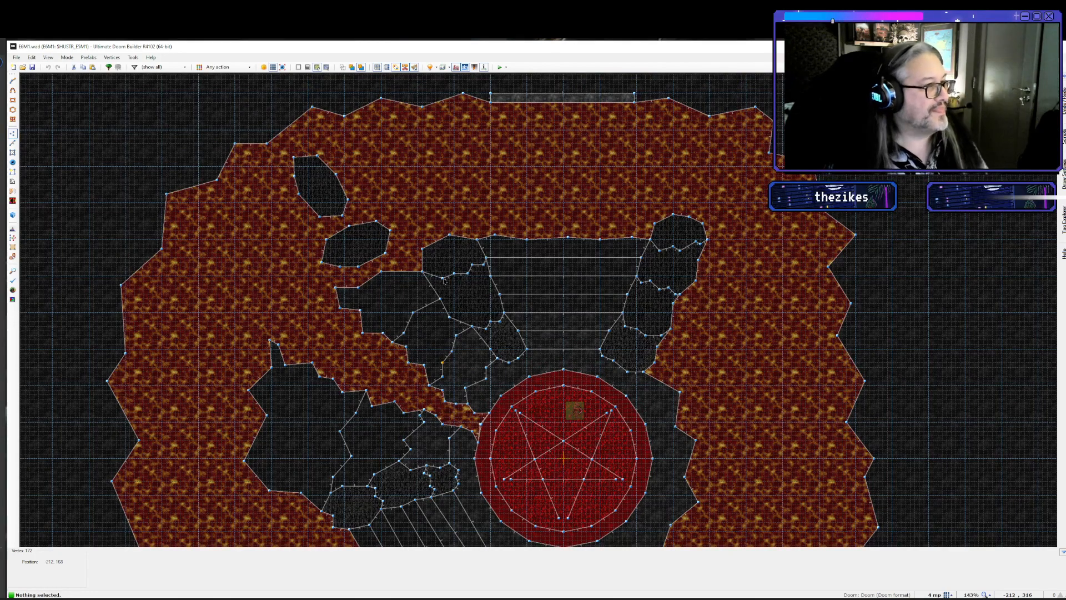
scroll(495, 247, down, 6)
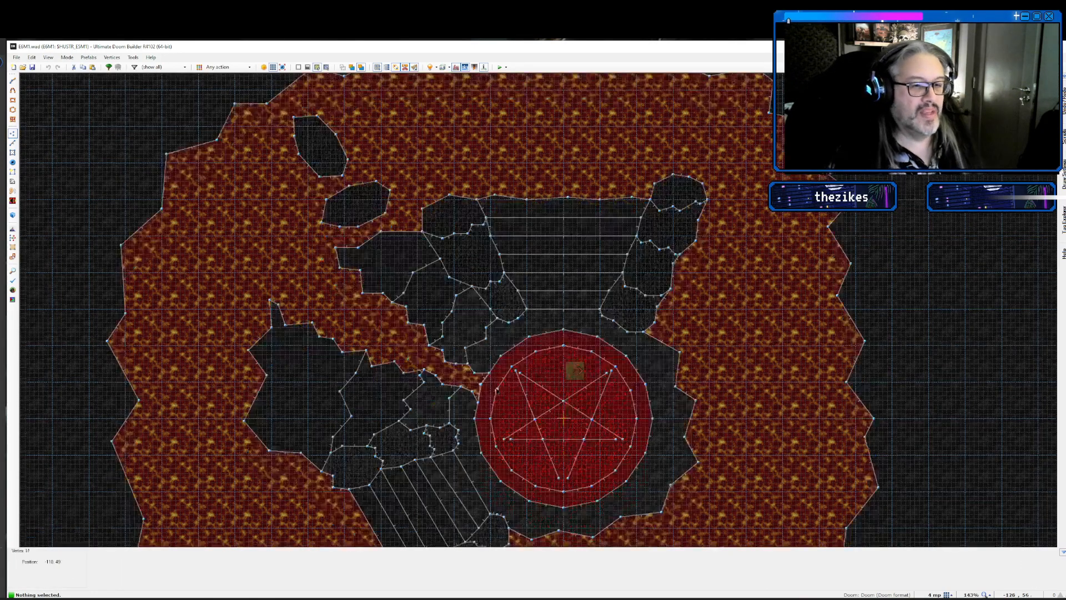
key(Down)
key(Down)
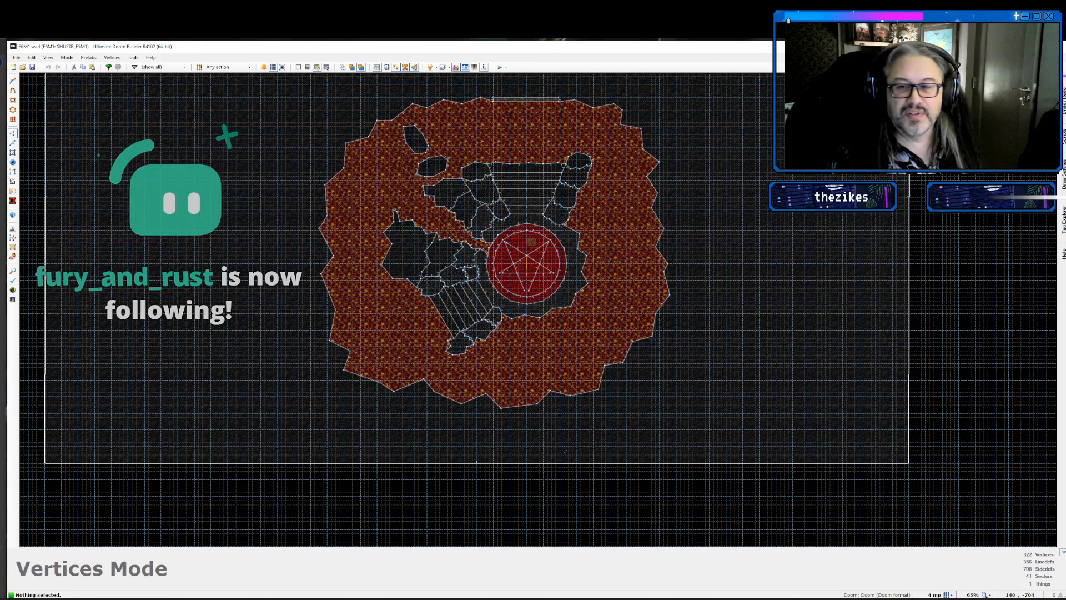
scroll(518, 430, up, 4)
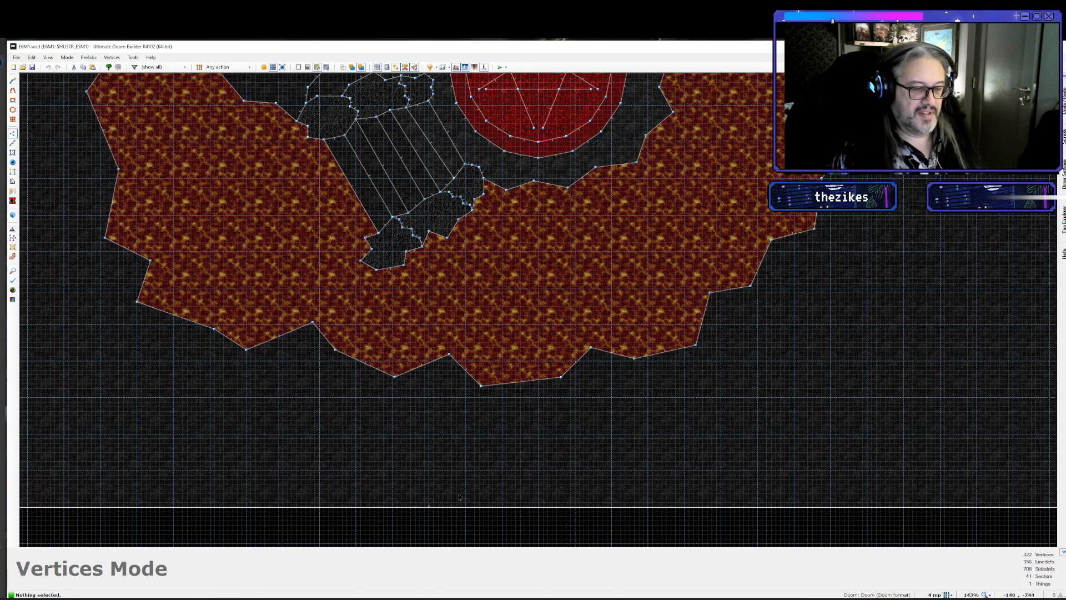
key(Up)
key(Up)
key(Up)
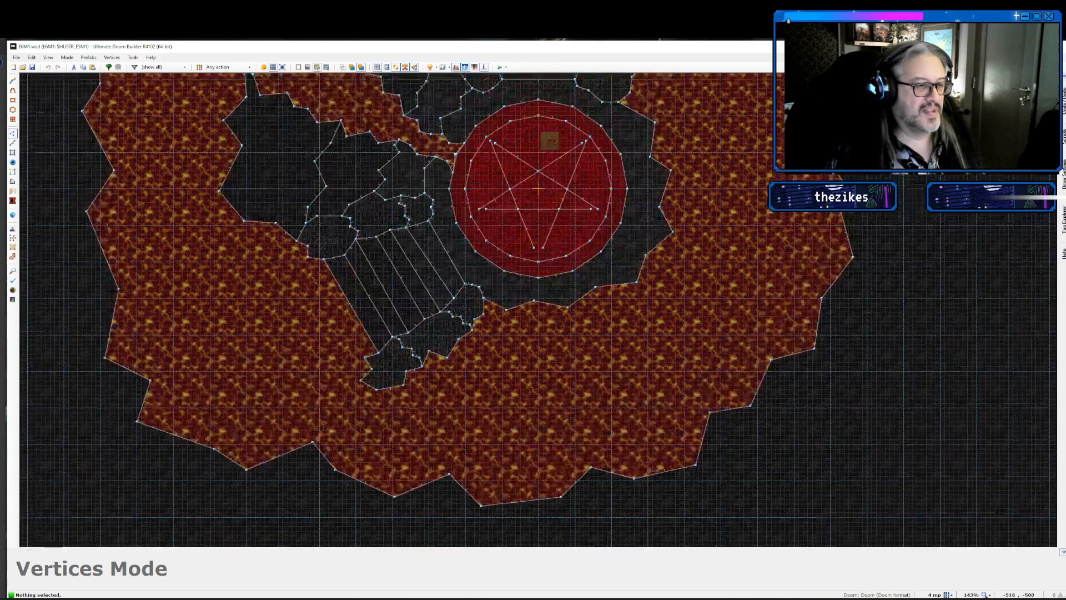
- Insert two vertices in the boundary line south of the lava and pull the eastern one up close to the lava's southern edge
key(Down)
key(Down)
key(Down)
key(Down)
key(Down)
right_click(371, 427)
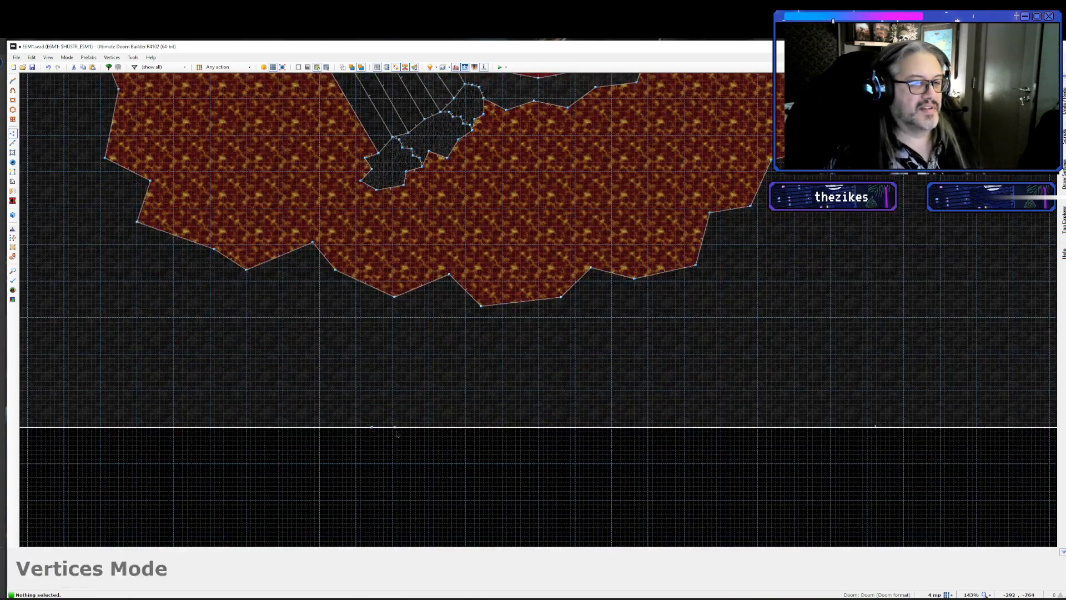
right_click(397, 428)
drag(397, 428, 387, 307)
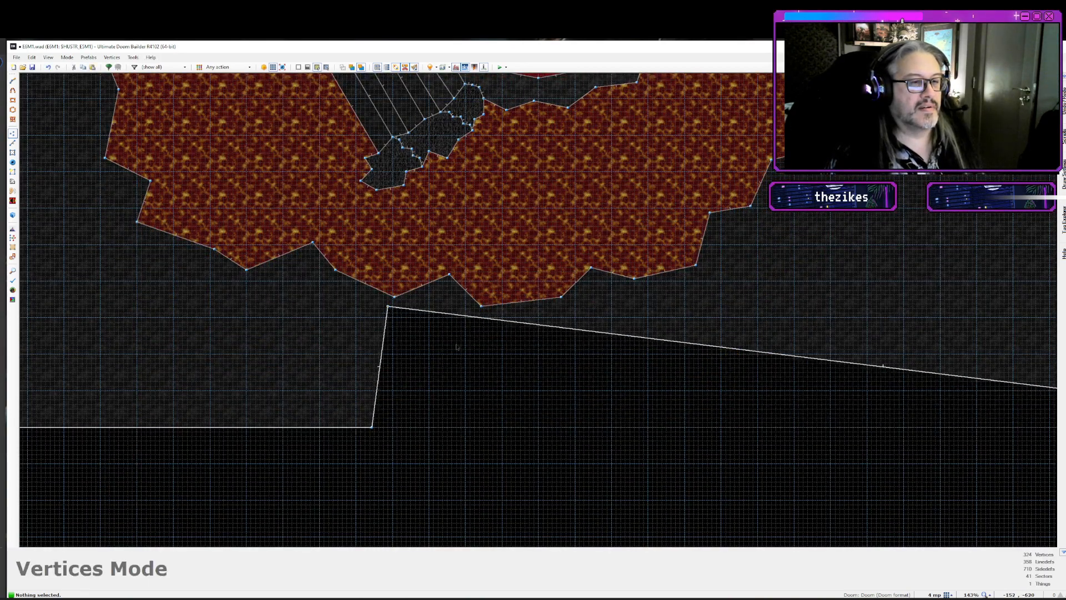
- Add four vertices eastward along the raised boundary line and stagger them into a jagged edge following the lava's southern rim
right_click(433, 318)
right_click(471, 317)
right_click(525, 331)
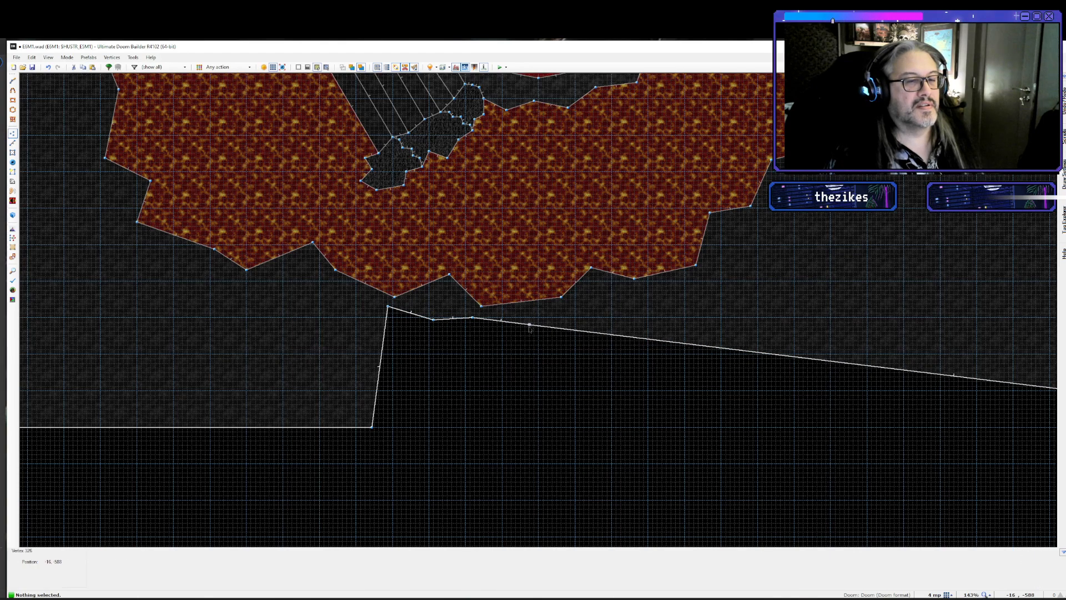
right_click(568, 336)
drag(569, 336, 570, 322)
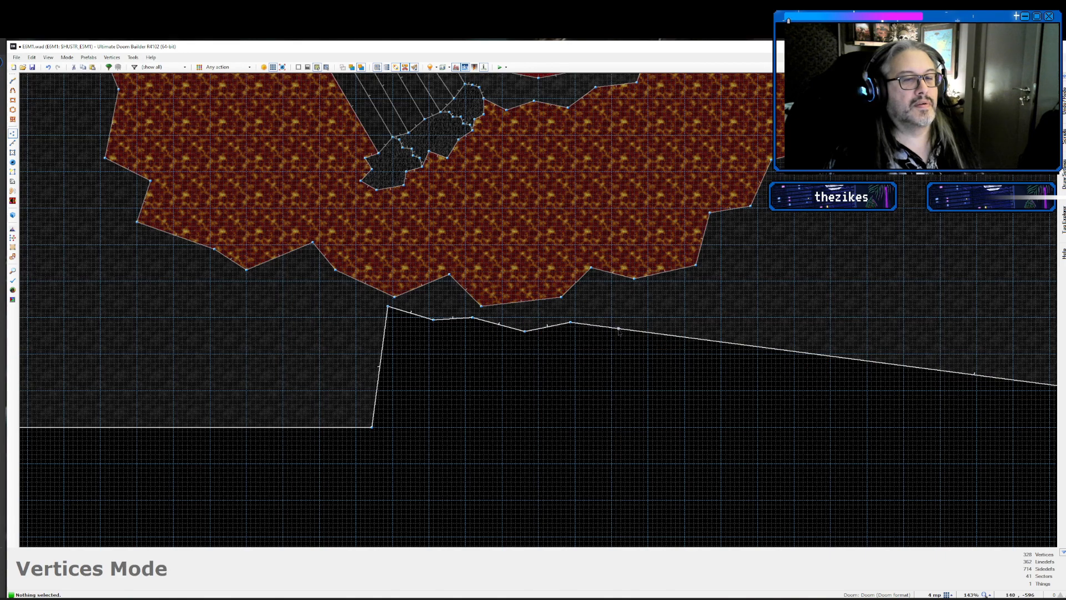
- Insert four more vertices eastward along the southern boundary line and stagger them upward, following the lava's rim
right_click(616, 335)
right_click(646, 339)
drag(647, 339, 650, 295)
key(space)
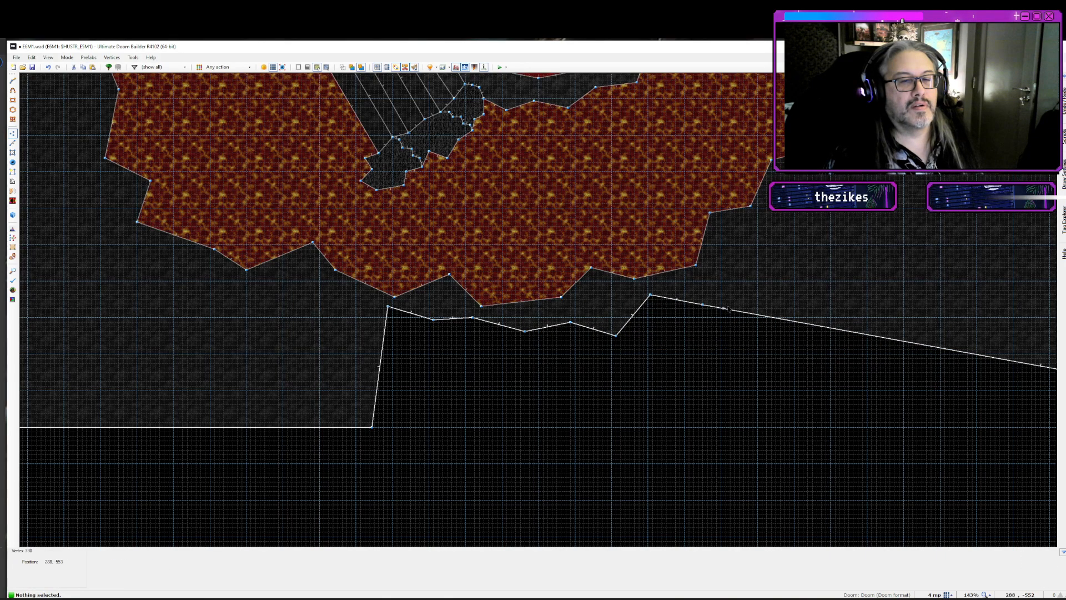
click(731, 310)
right_click(737, 276)
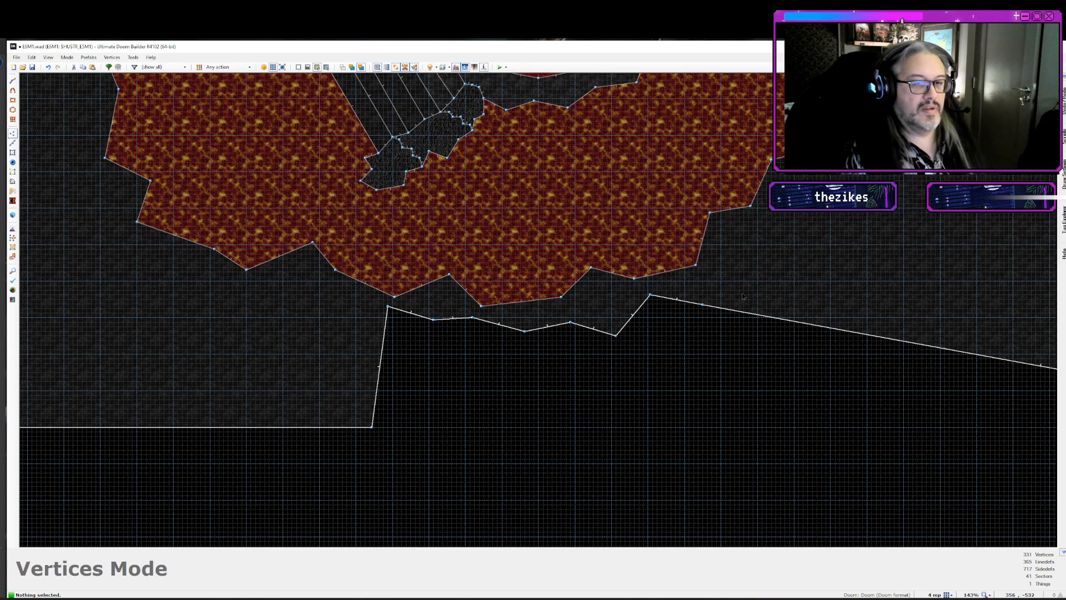
right_drag(730, 309, 731, 267)
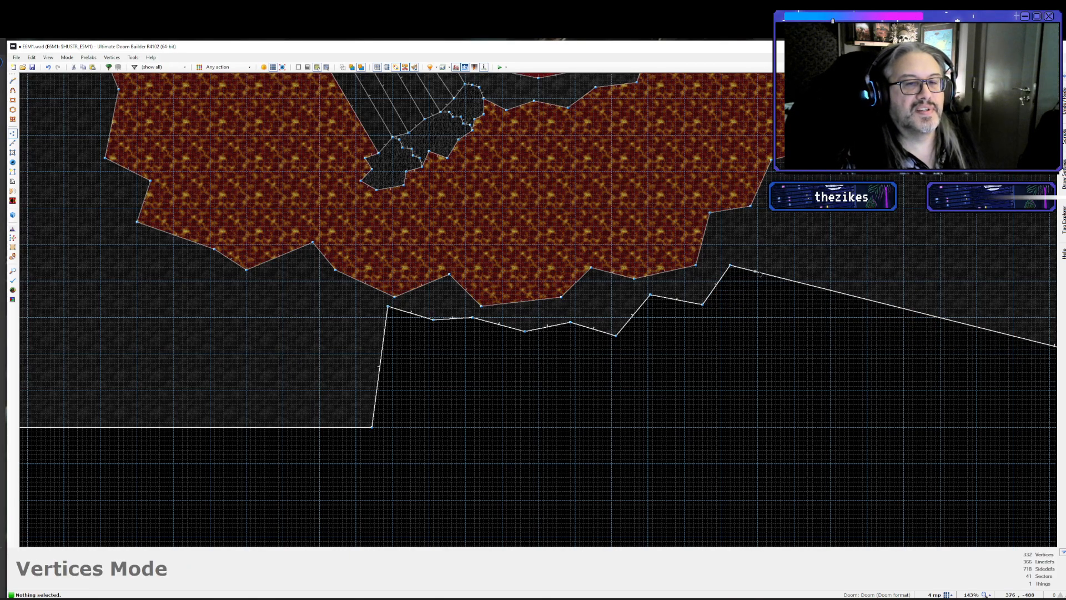
- Insert five vertices around the lava's southeastern curve and shape the boundary into jagged steps close to the rim
right_click(768, 275)
right_click(798, 284)
right_drag(799, 284, 850, 168)
right_click(807, 243)
key(Right)
key(Right)
key(Right)
key(Up)
key(Up)
key(Right)
key(Right)
key(Right)
key(Right)
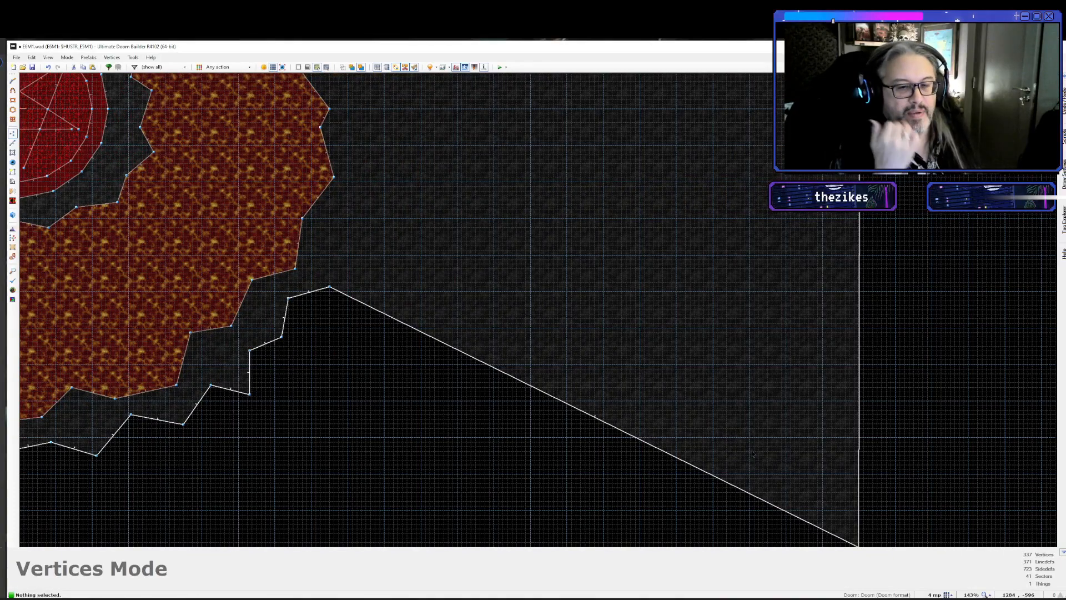
- Pull the map's far southeastern boundary corner northwest, much closer to the lava's eastern side
key(Down)
right_drag(859, 507, 524, 118)
key(Up)
key(Up)
key(Up)
key(Up)
key(Up)
key(Up)
key(Left)
key(Left)
key(Left)
key(Left)
key(Left)
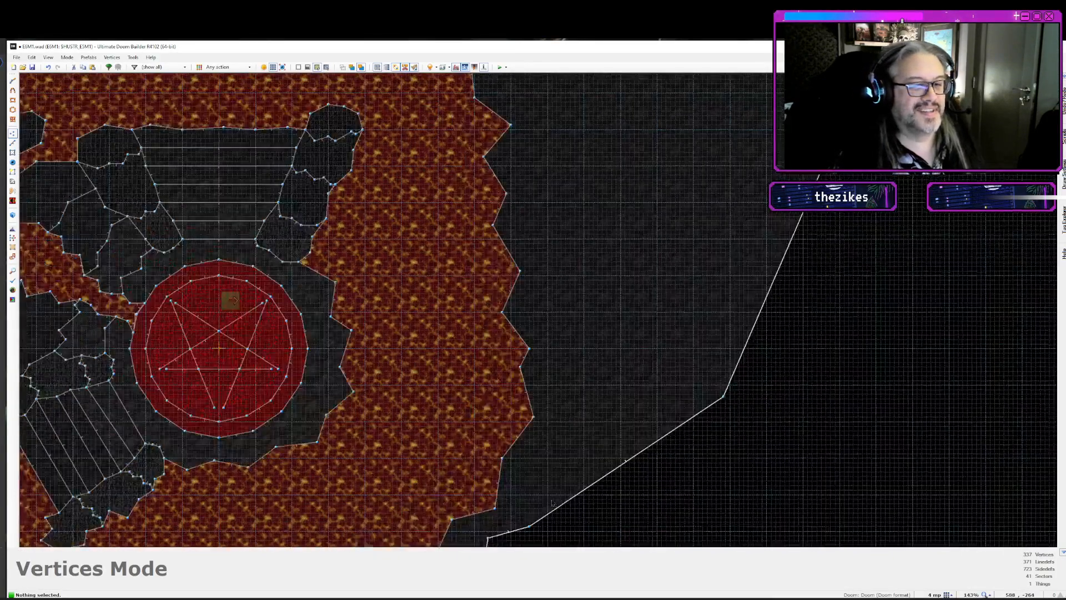
- Insert five vertices northward along the boundary southeast of the pentagram and zigzag them beside the lava's eastern rim
right_drag(571, 460, 519, 445)
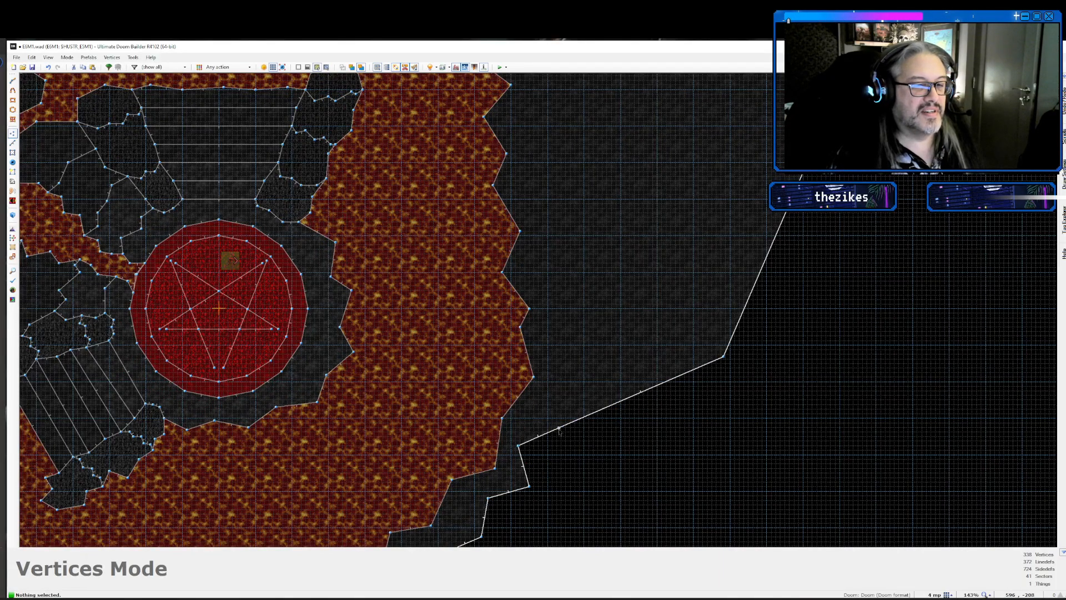
right_click(558, 427)
right_drag(590, 416, 545, 387)
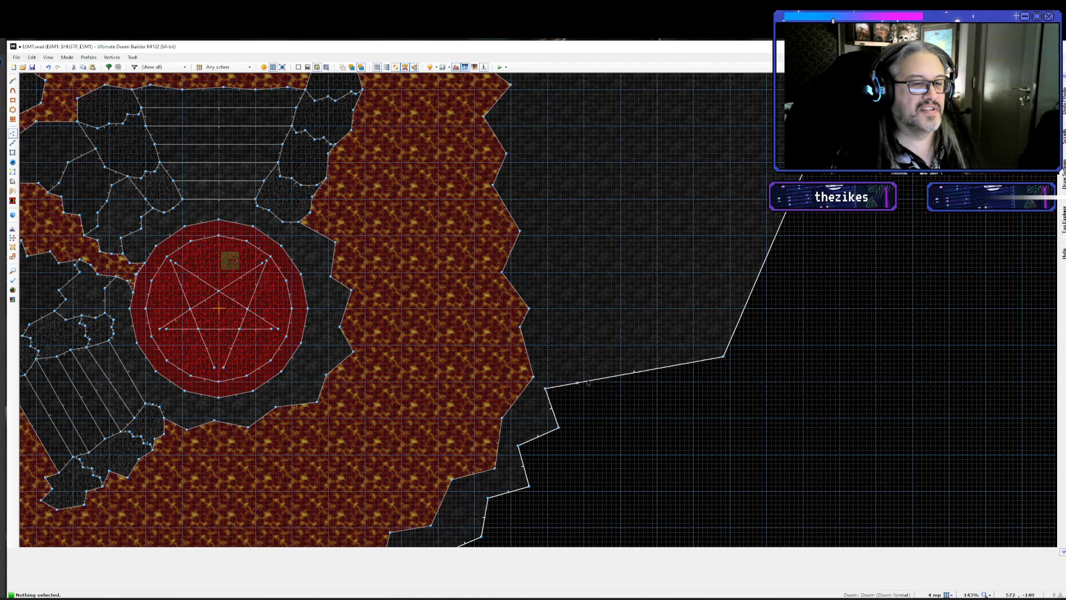
right_drag(630, 373, 548, 332)
- Move the protruding eastern corner vertex in near the lava and zigzag two new vertices into the line south of it
key(Up)
key(Up)
key(v)
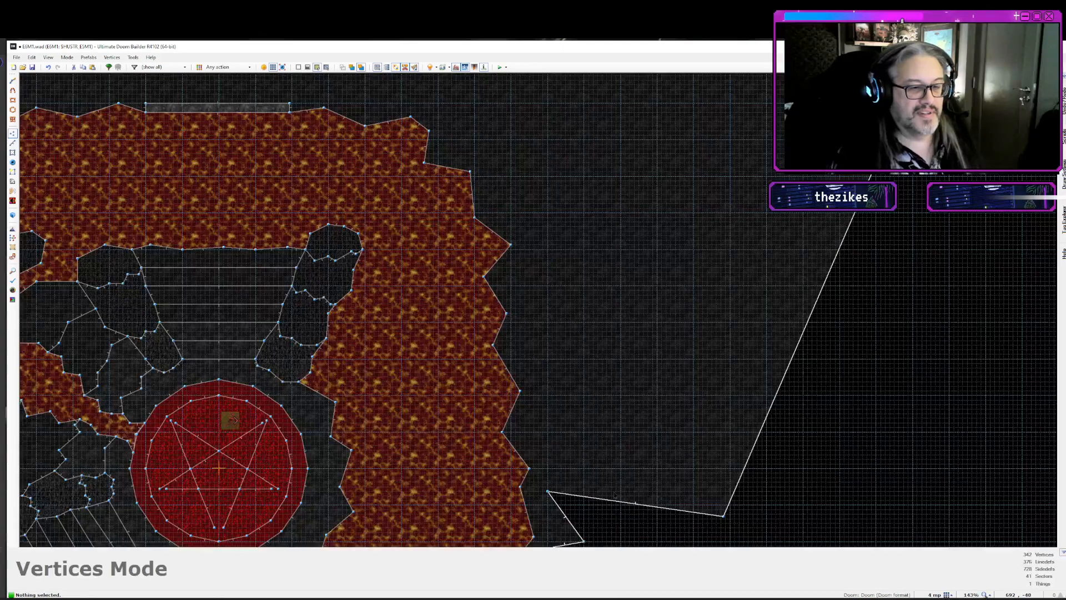
drag(721, 516, 585, 367)
right_click(561, 450)
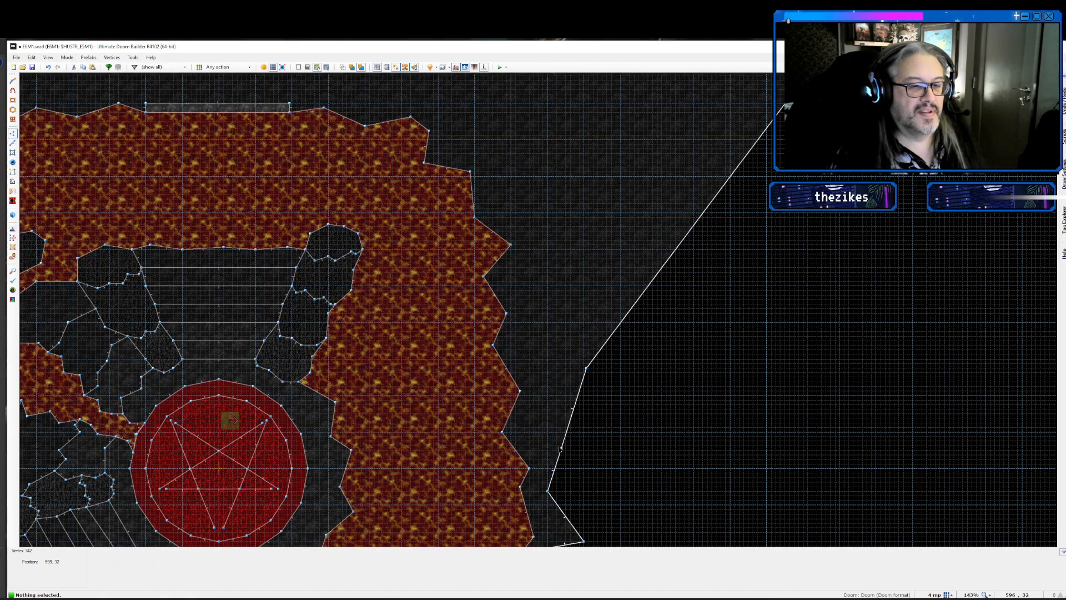
drag(573, 409, 538, 406)
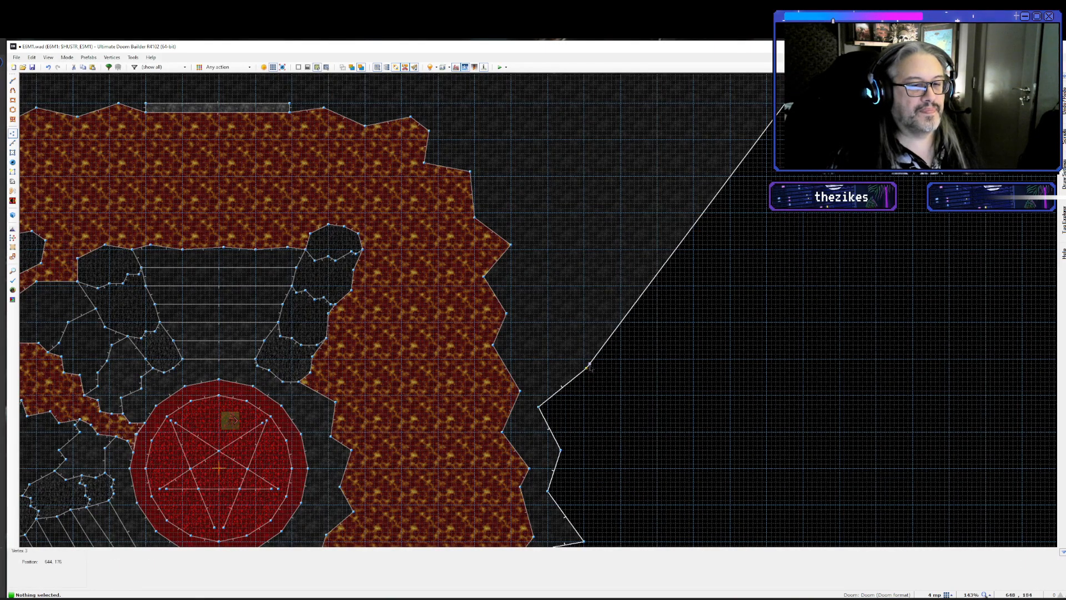
right_drag(586, 369, 575, 380)
- Add three vertices up the long diagonal boundary line and pull them into a zigzag beside the lava's eastern edge
key(Up)
key(Up)
key(Up)
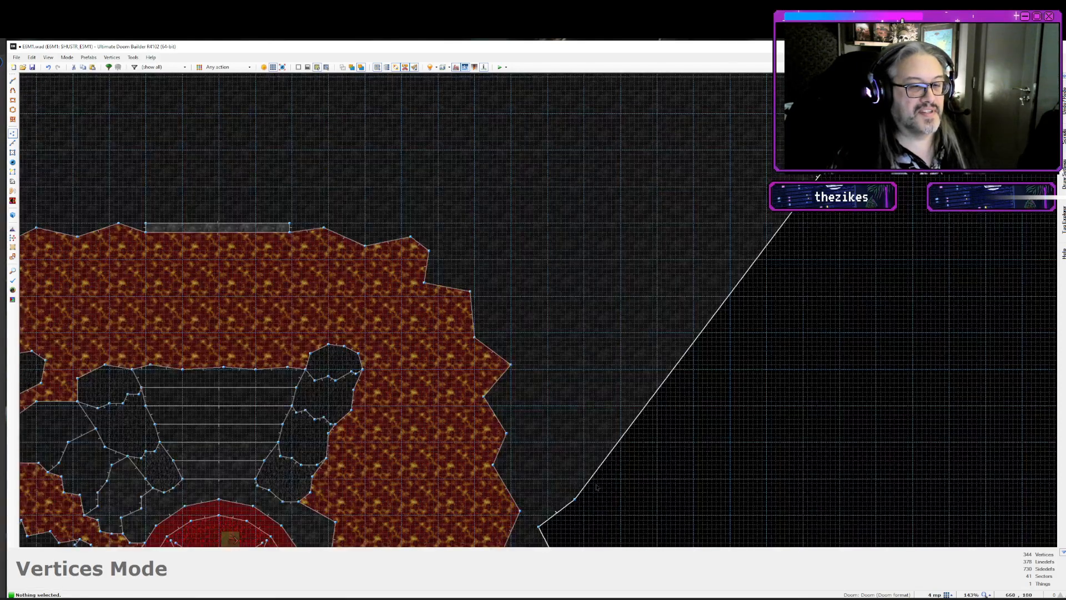
key(d)
click(594, 471)
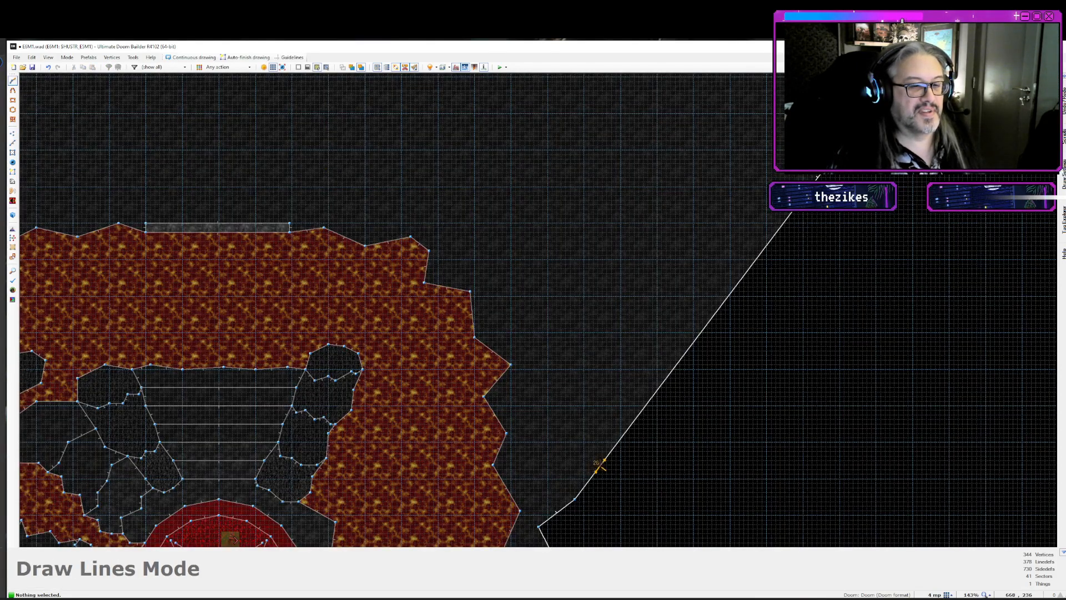
right_click(594, 472)
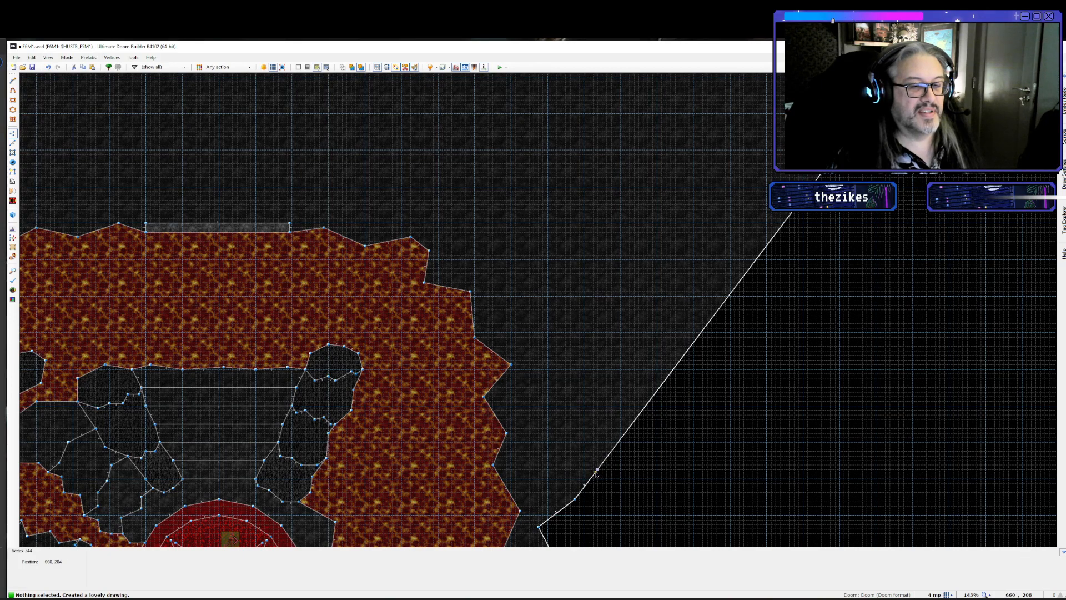
drag(595, 473, 529, 462)
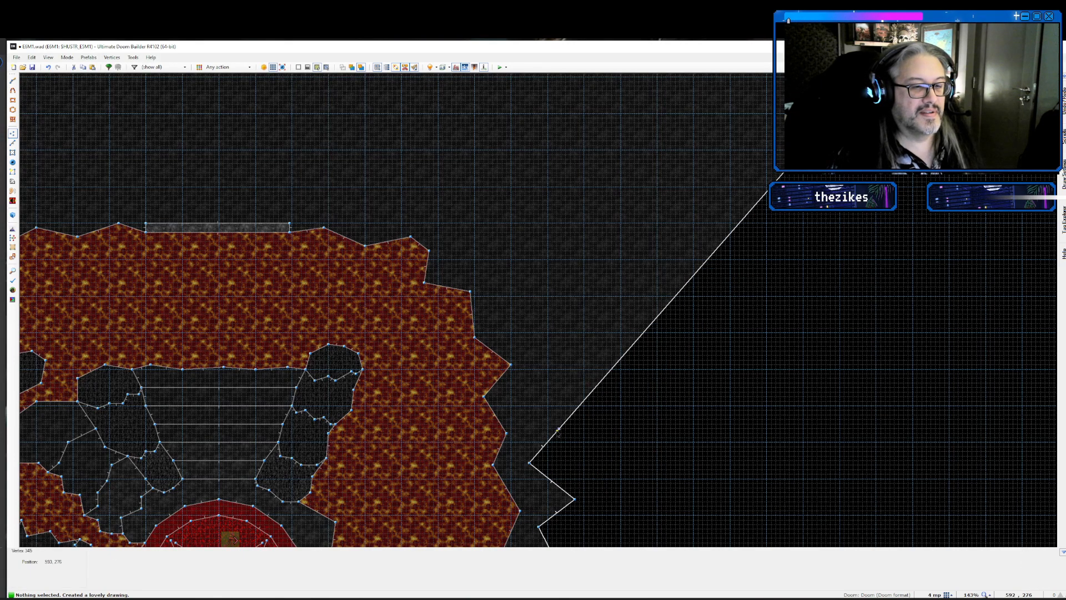
drag(570, 415, 547, 397)
right_drag(523, 390, 523, 390)
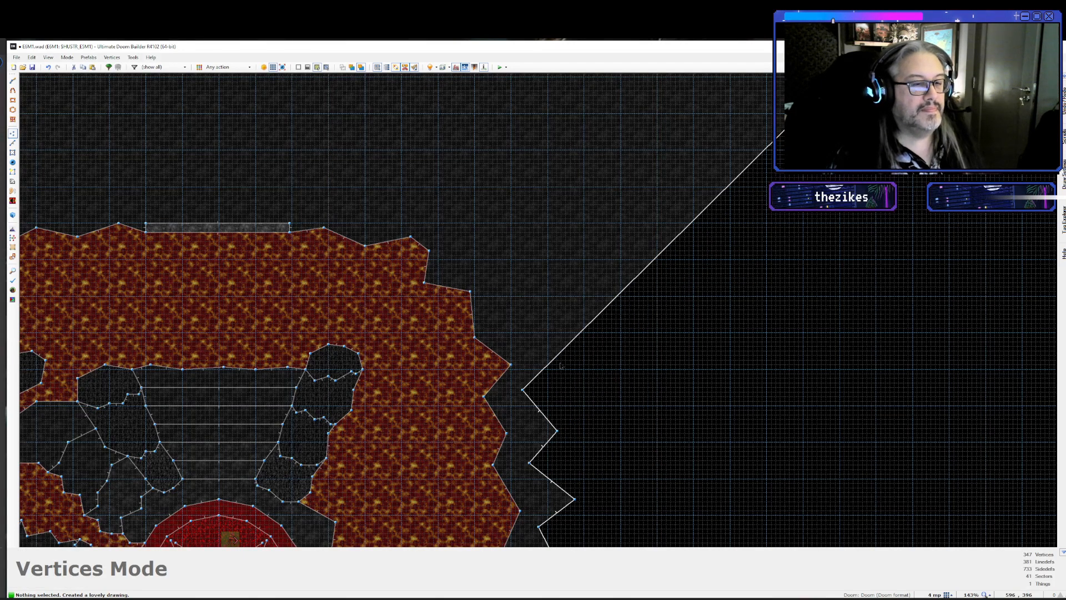
- Insert two vertices at the lower end of the remaining diagonal and pull the upper one toward the lava's northeastern rim
key(Up)
key(Up)
key(Up)
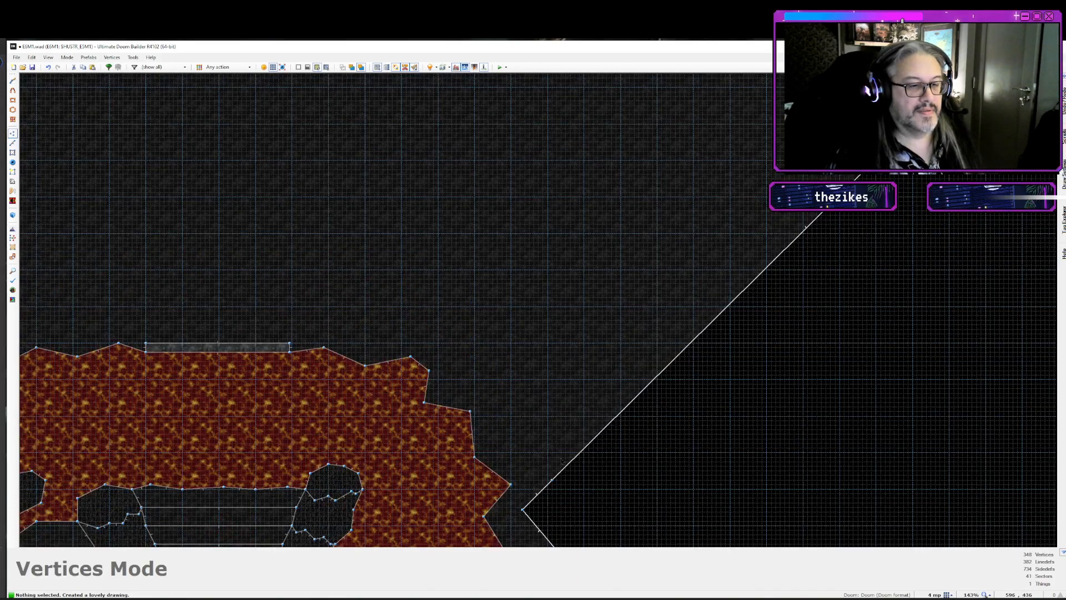
right_drag(579, 456, 519, 447)
- Pull the map's far northeastern corner vertex southwest so the boundary runs almost straight up from the zigzag edge
scroll(553, 472, down, 4)
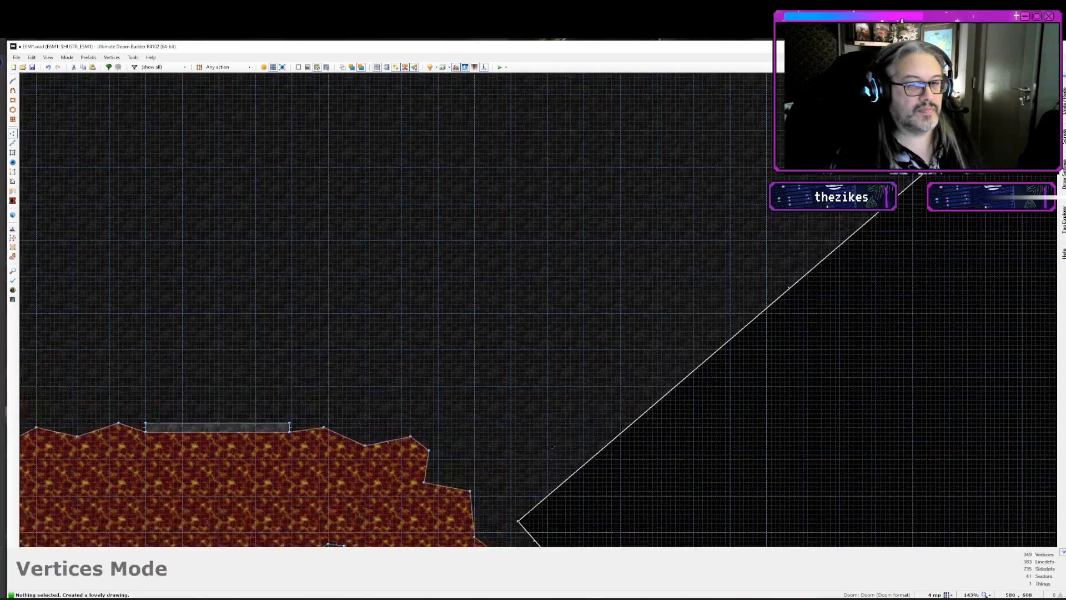
scroll(768, 294, up, 1)
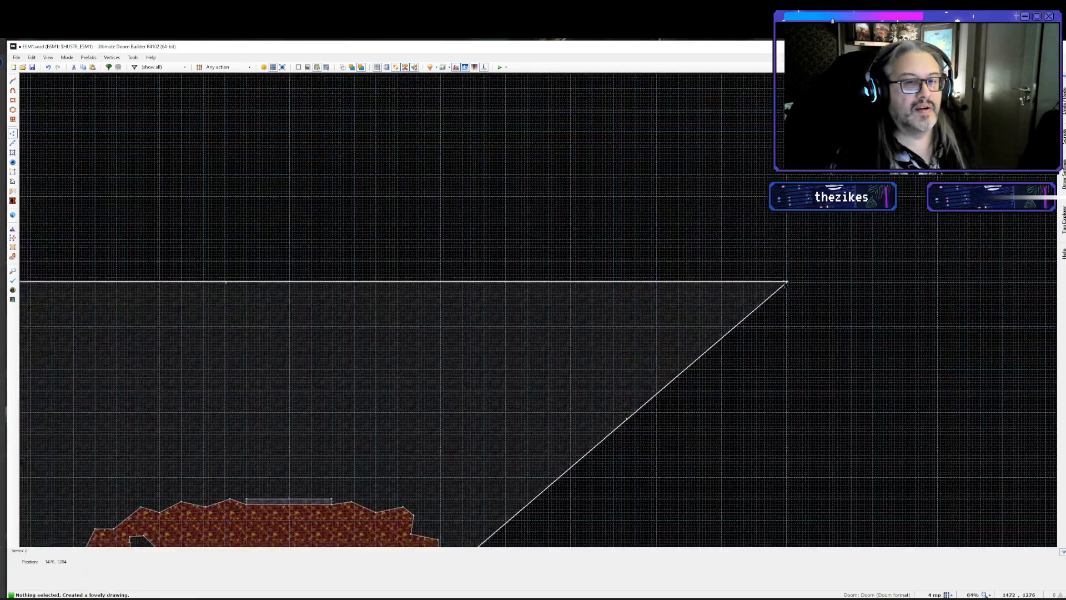
right_drag(789, 284, 472, 373)
key(Down)
key(Down)
key(Down)
key(Down)
key(Down)
key(Down)
scroll(424, 439, up, 2)
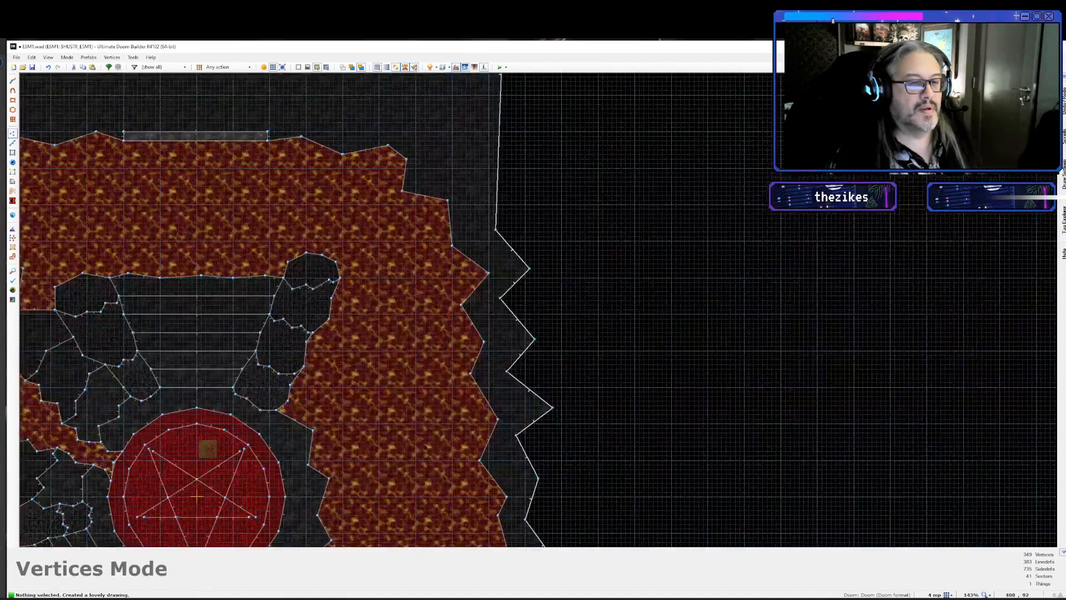
- Extend the northern end of the jagged eastern boundary with two more vertices beside the lava
key(Up)
key(Up)
key(Up)
key(Up)
key(Down)
key(Down)
key(Down)
key(Down)
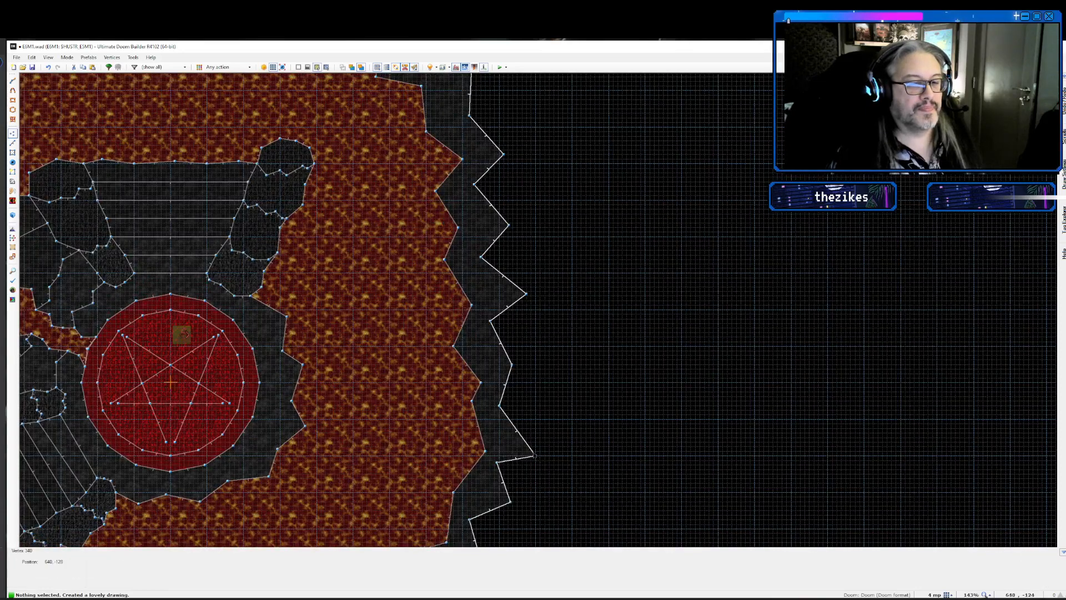
- Playtest the map, look at the jagged walls from the pentagram platform and the lava, and quit the game
scroll(345, 311, down, 3)
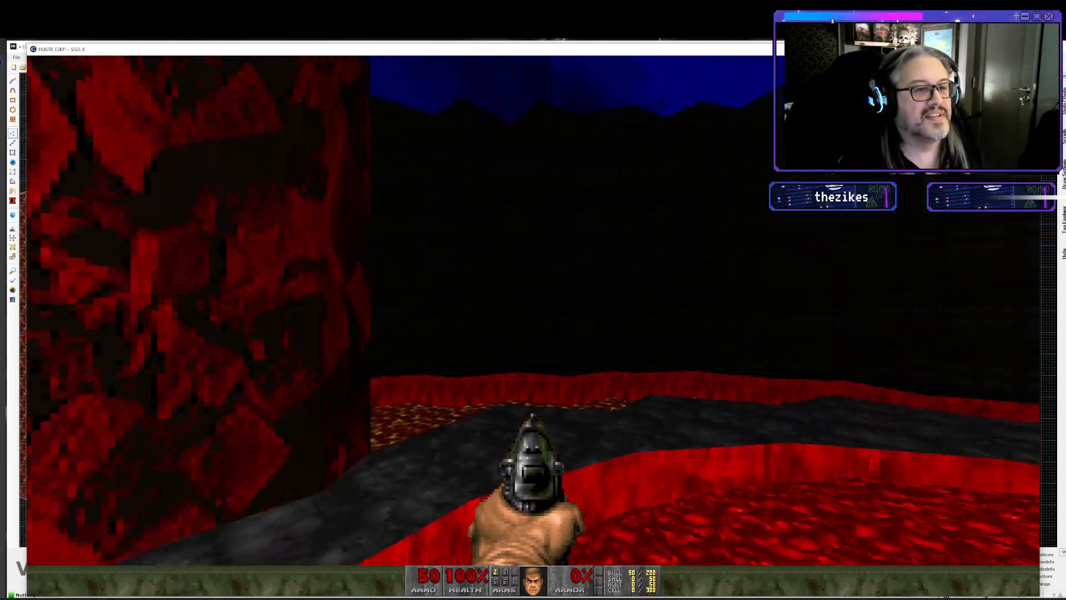
key(w)
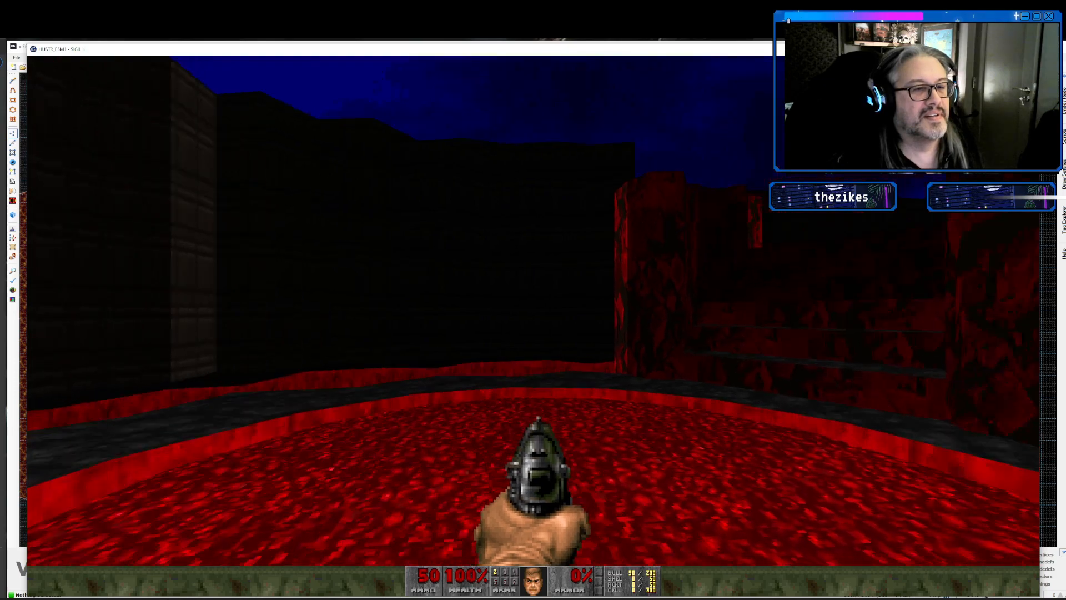
key(w)
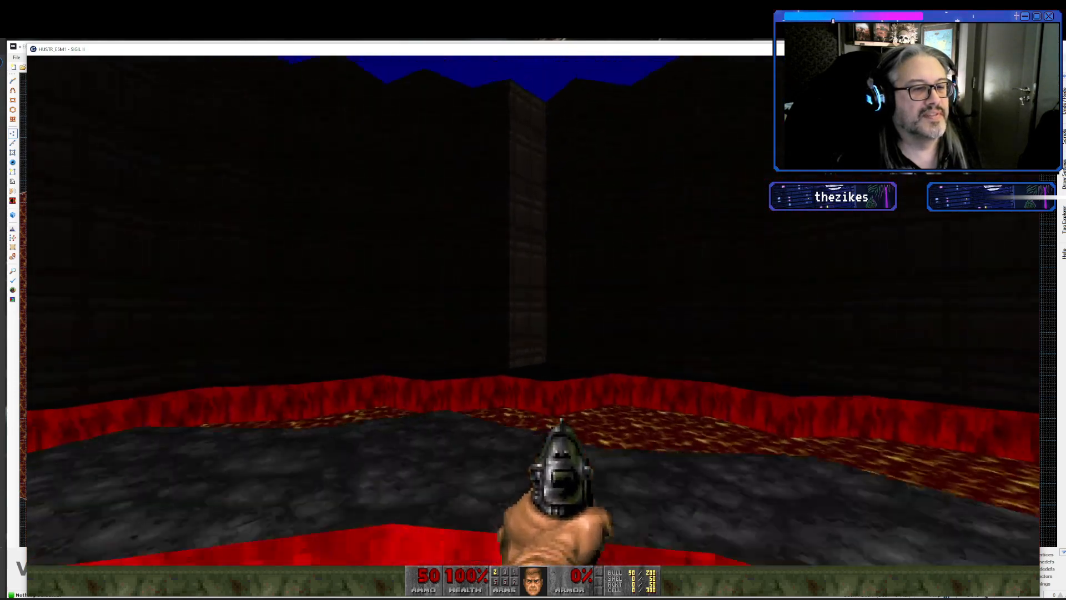
key(w)
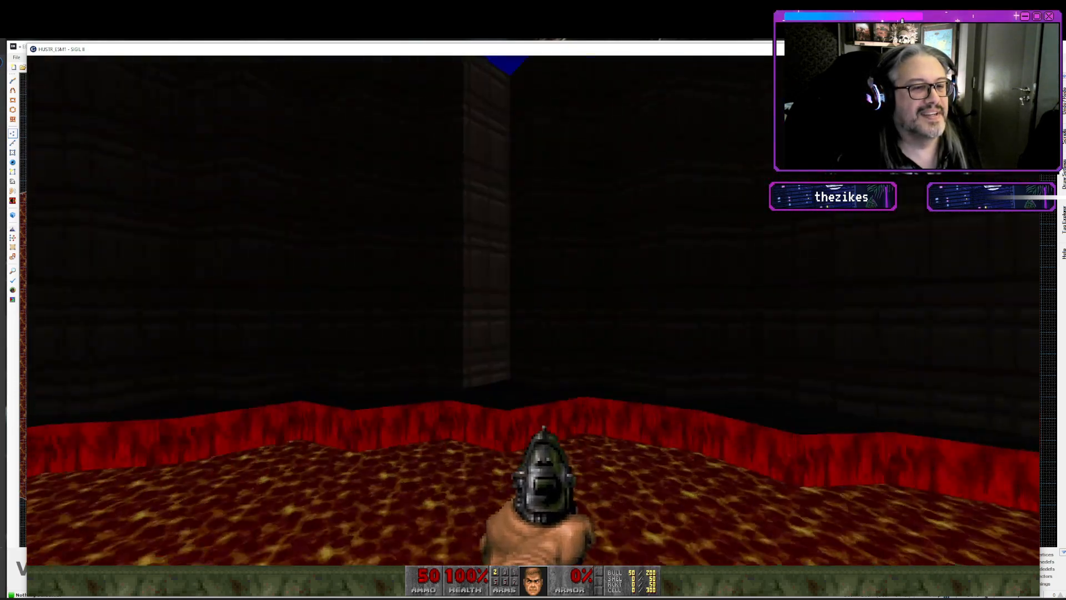
key(w)
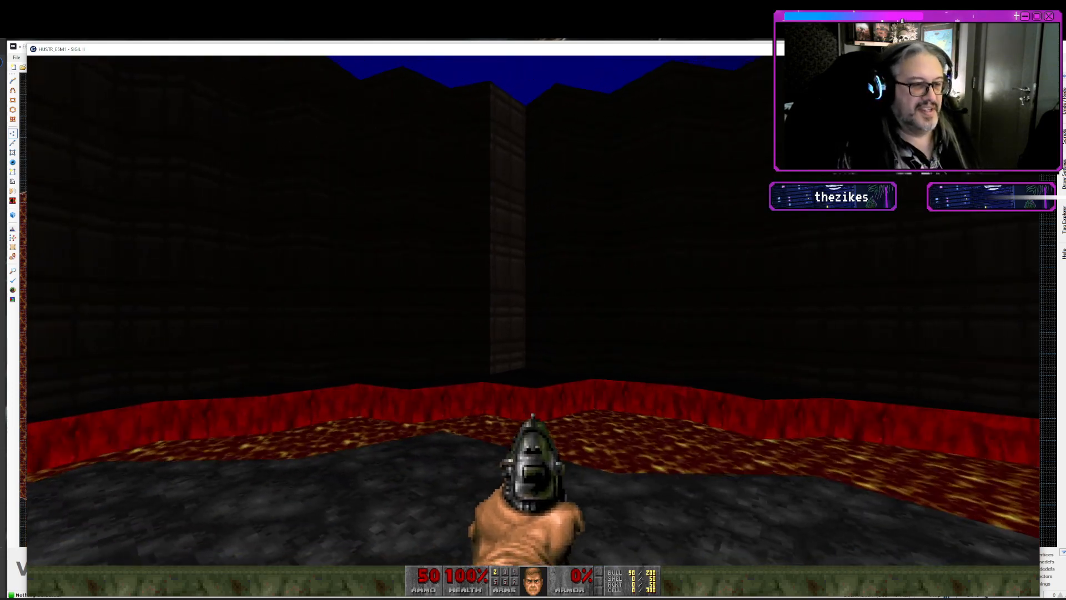
key(q)
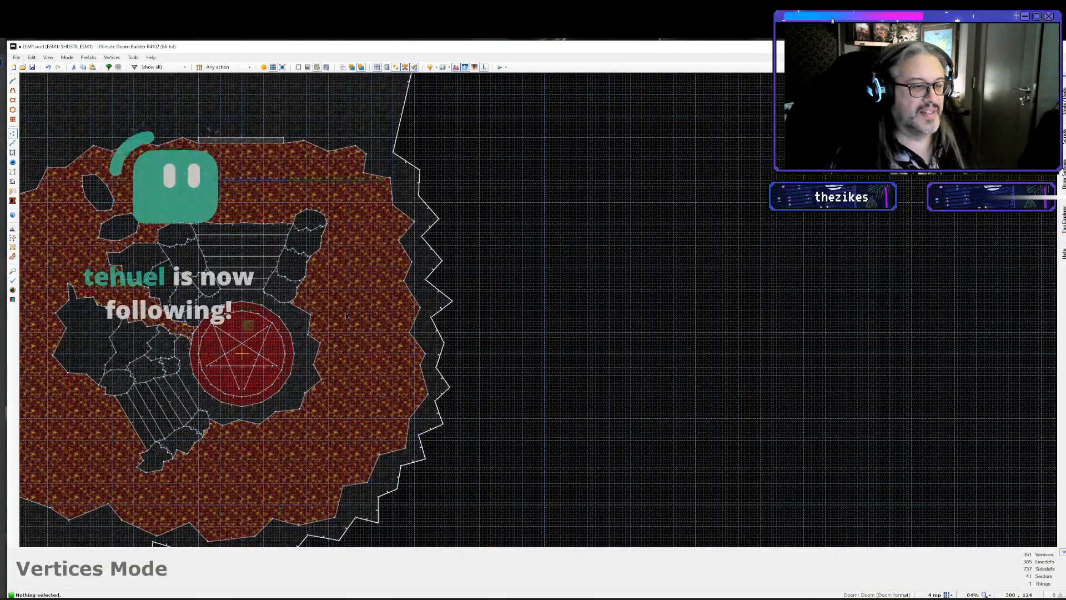
- Switch to linedef editing and select all linedefs of the jagged boundary along the lava's southern and eastern sides
scroll(346, 316, down, 3)
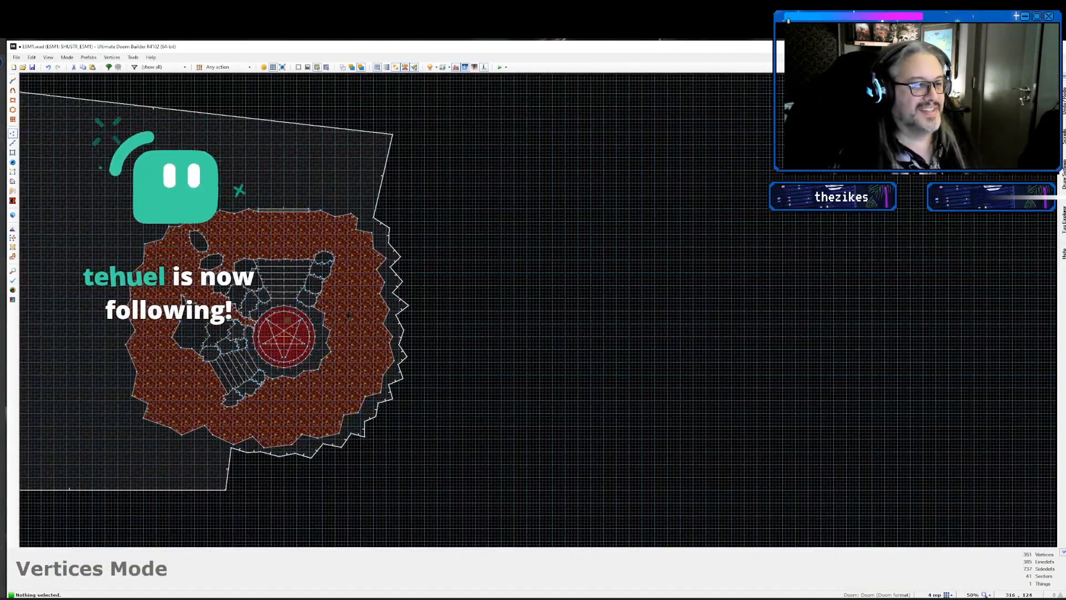
key(l)
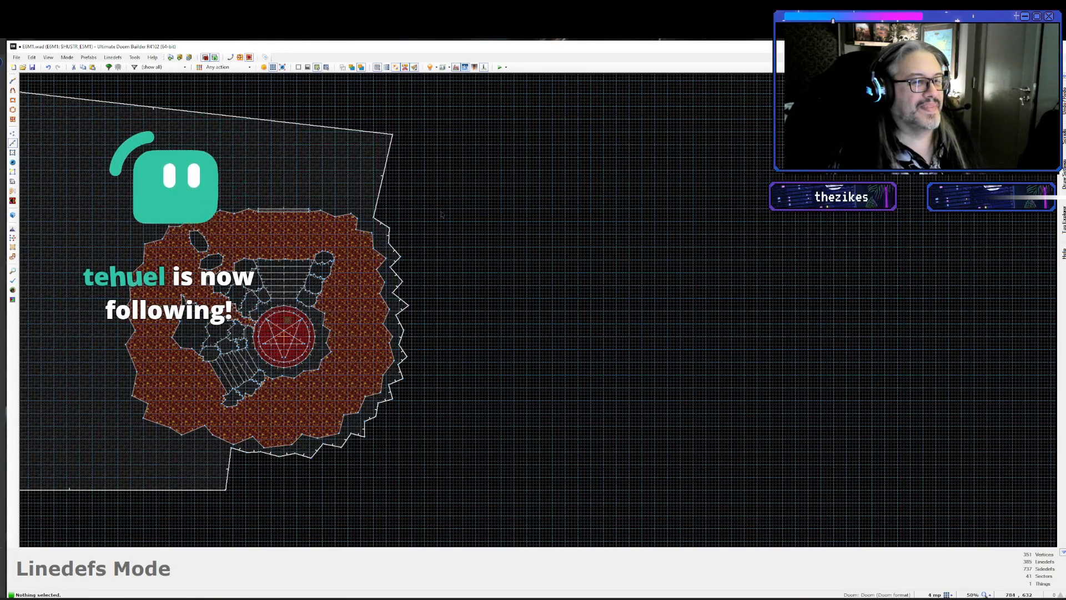
drag(441, 211, 395, 425)
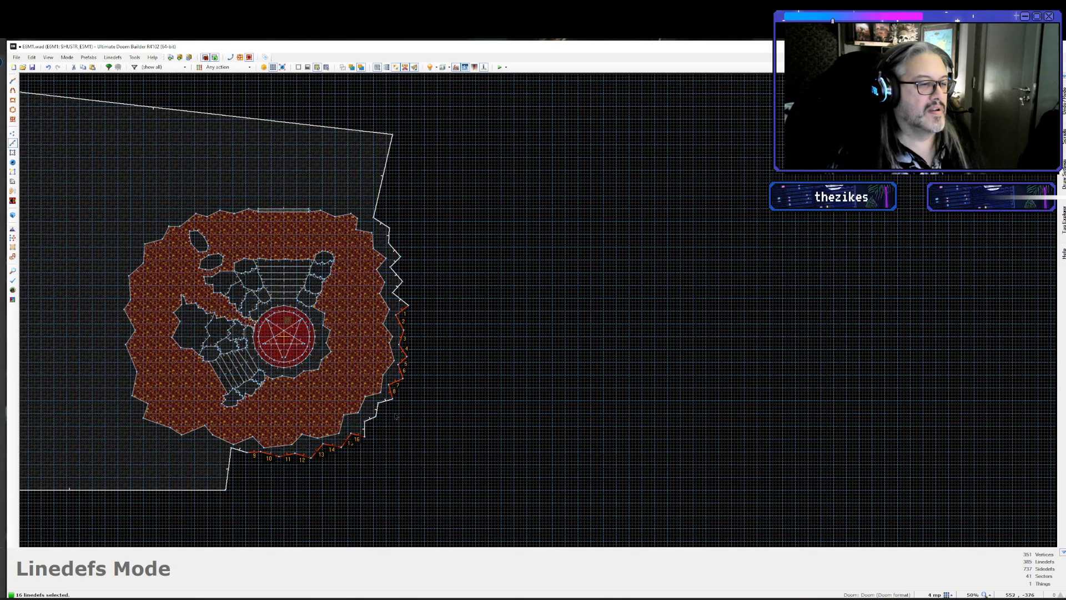
shift+drag(388, 414, 387, 411)
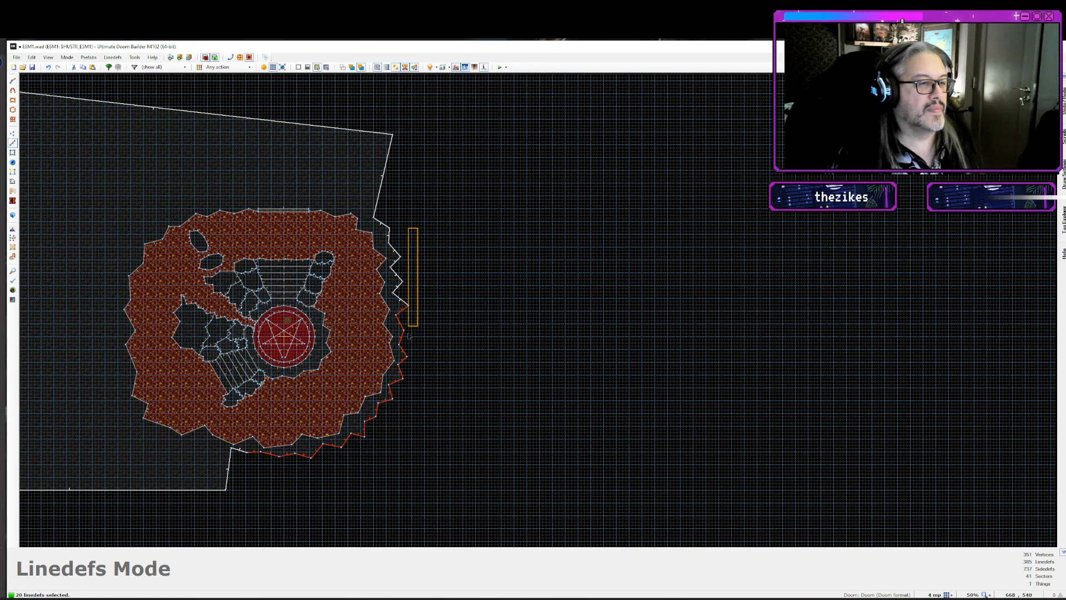
shift+drag(395, 324, 393, 322)
shift+drag(413, 226, 411, 253)
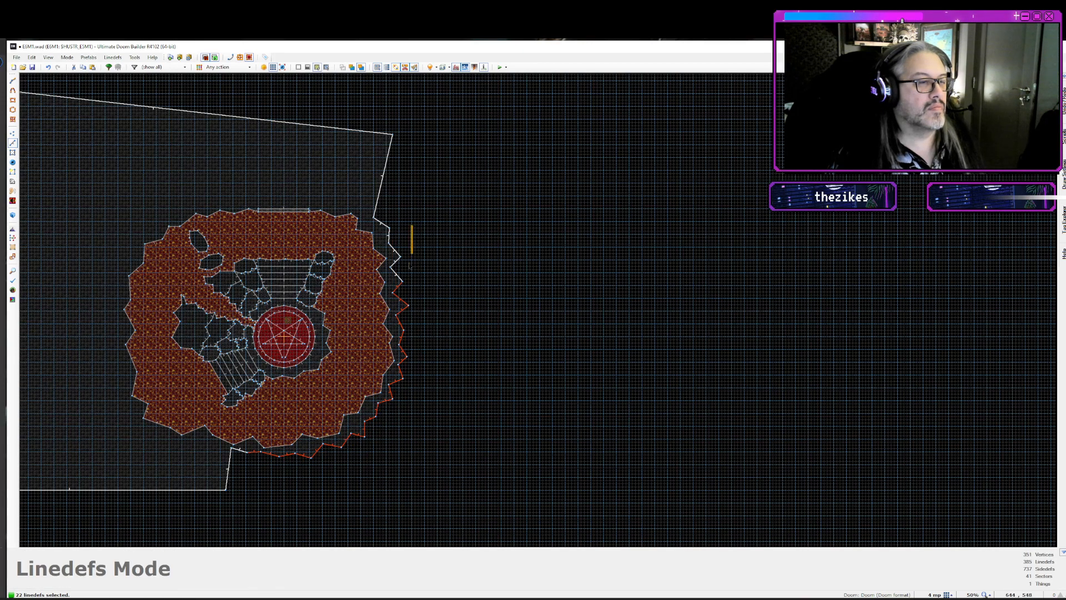
shift+drag(388, 292, 389, 293)
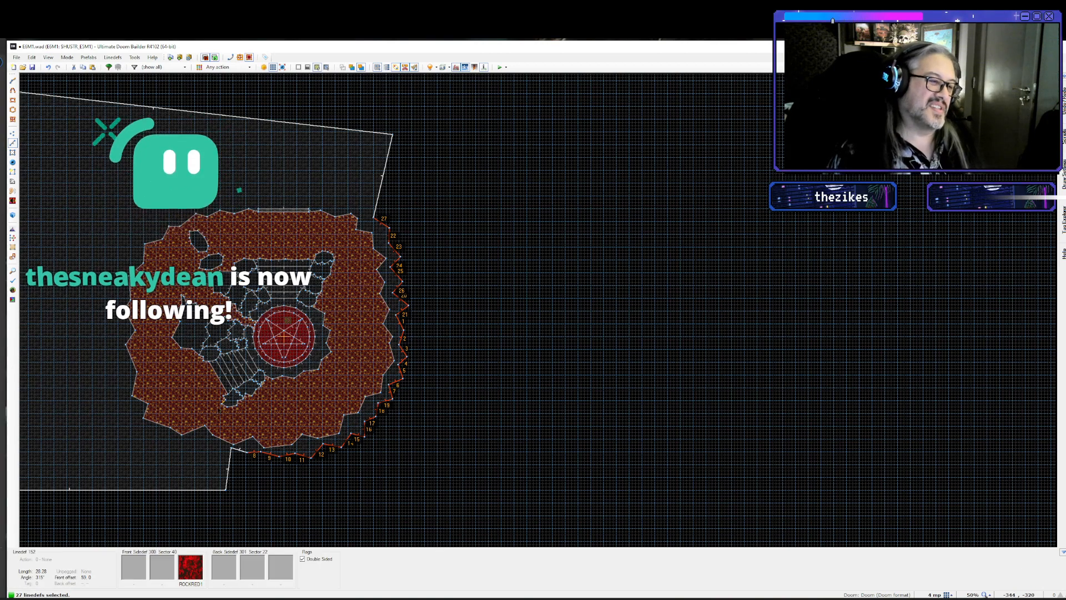
- Open the linedef properties at the boundary south of the lava and cancel without making changes
right_click(243, 455)
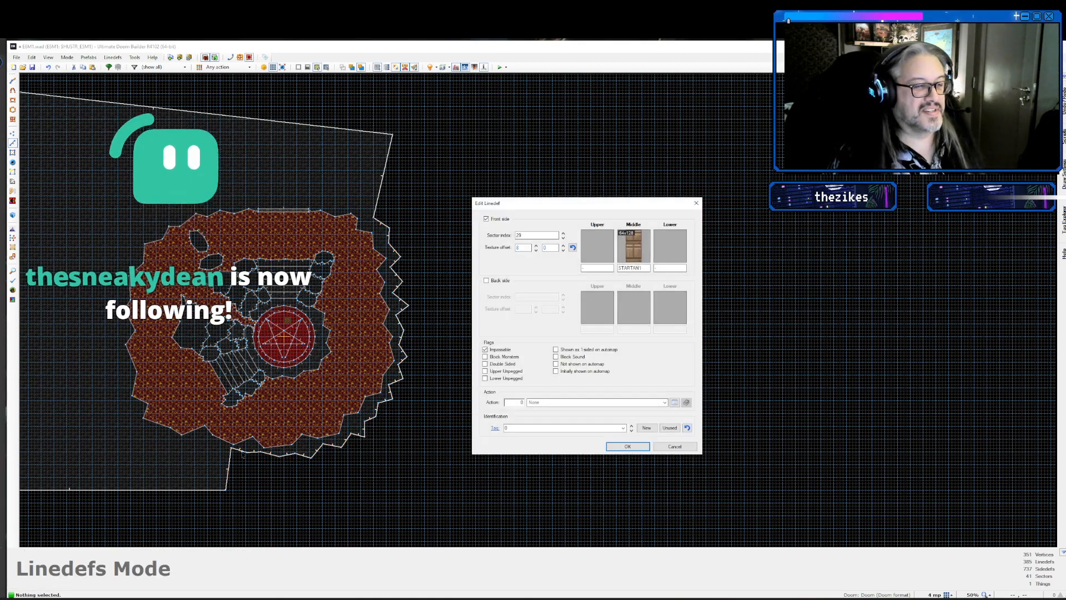
click(673, 447)
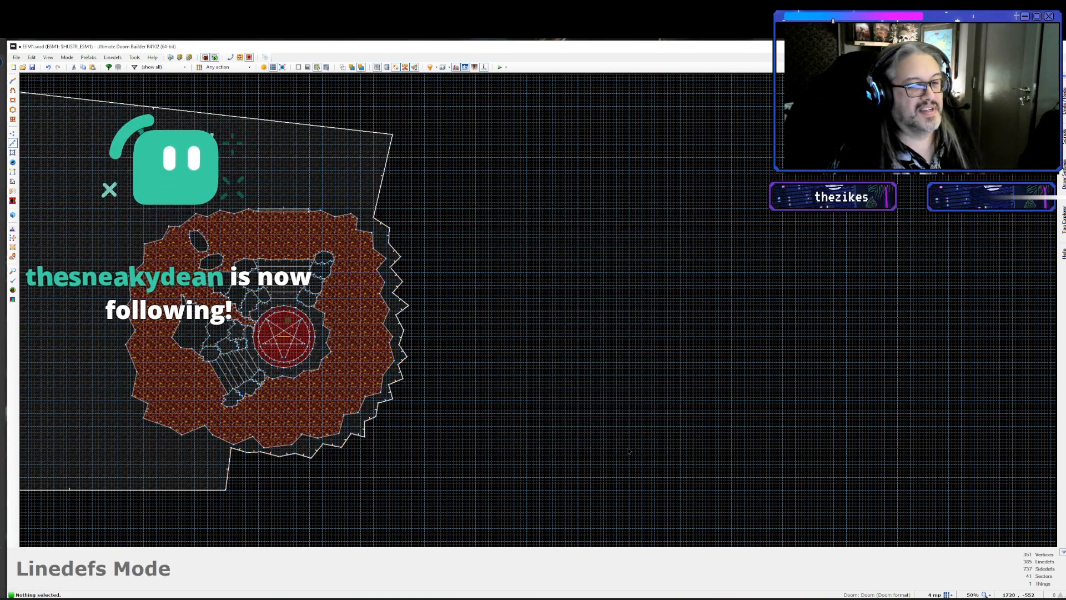
scroll(233, 480, up, 4)
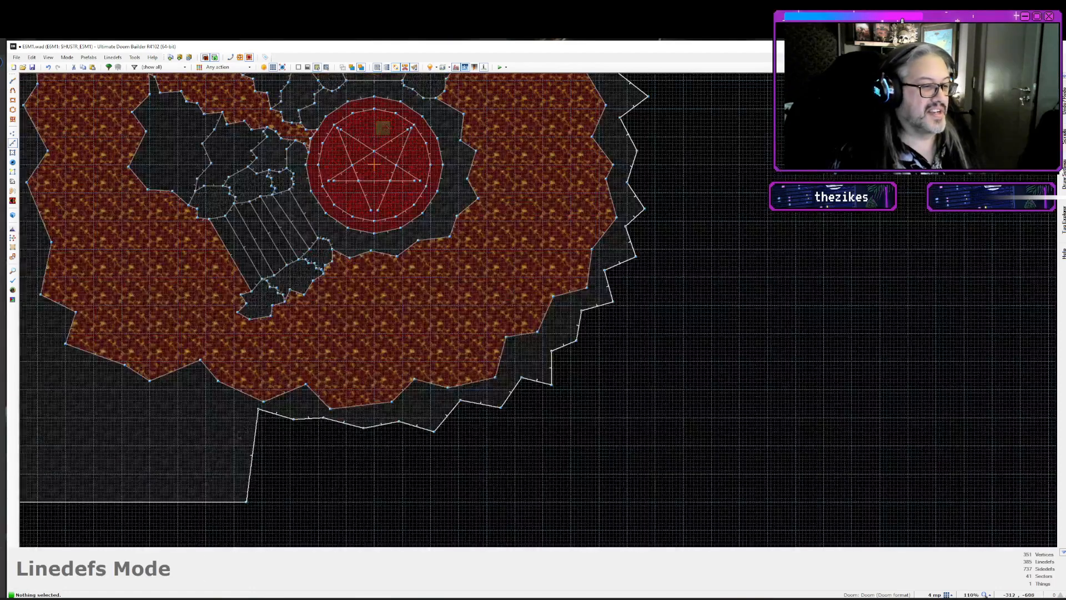
- Shift the western end vertex of the jagged southern boundary slightly west and select the jagged linedefs along the lava's southeastern side
drag(260, 411, 246, 415)
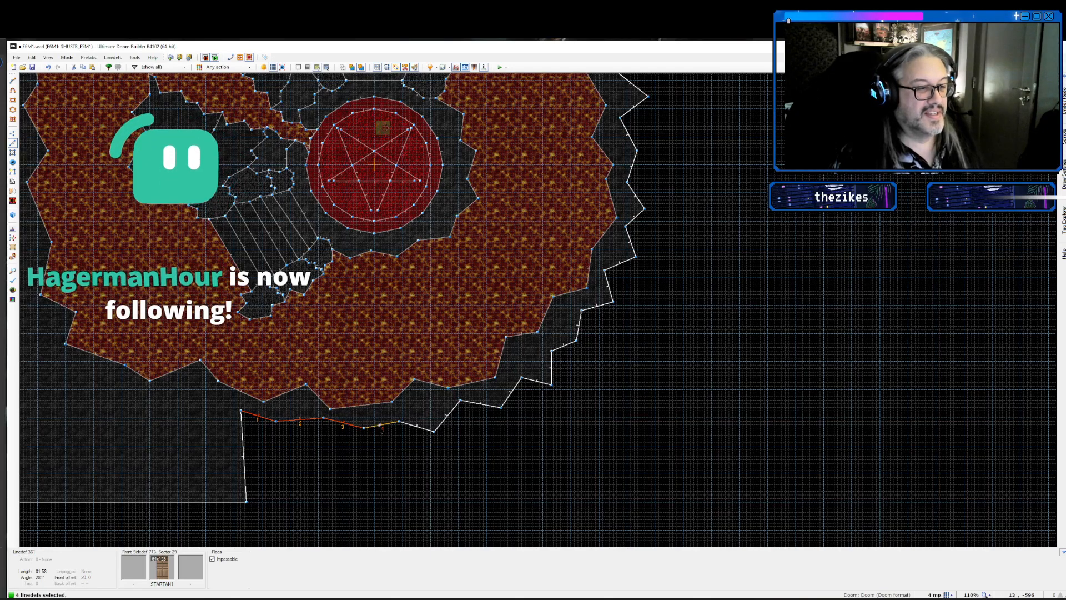
click(418, 429)
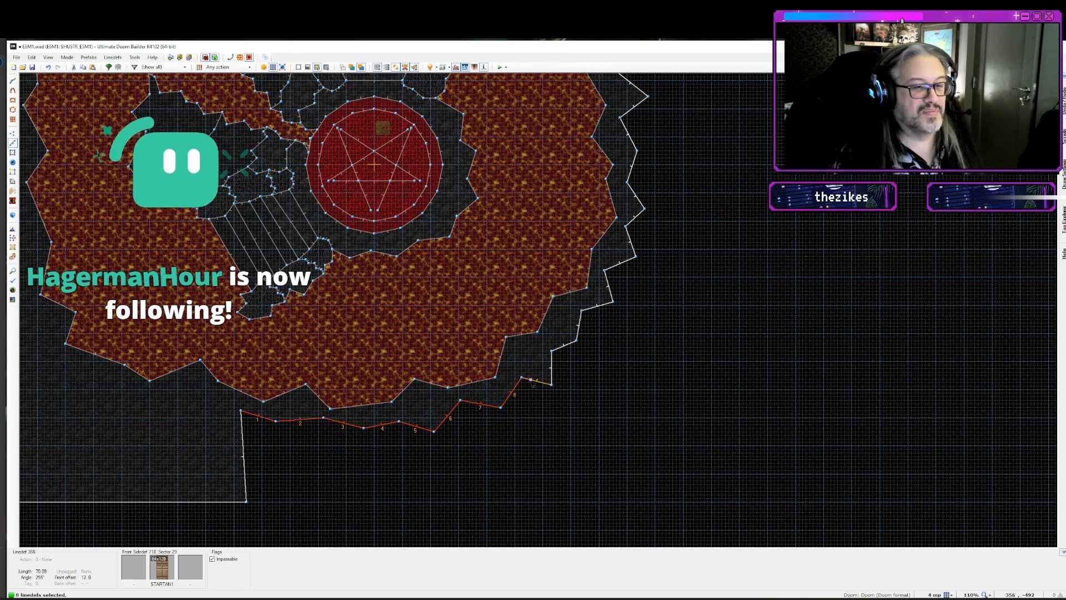
click(535, 381)
click(551, 367)
click(563, 350)
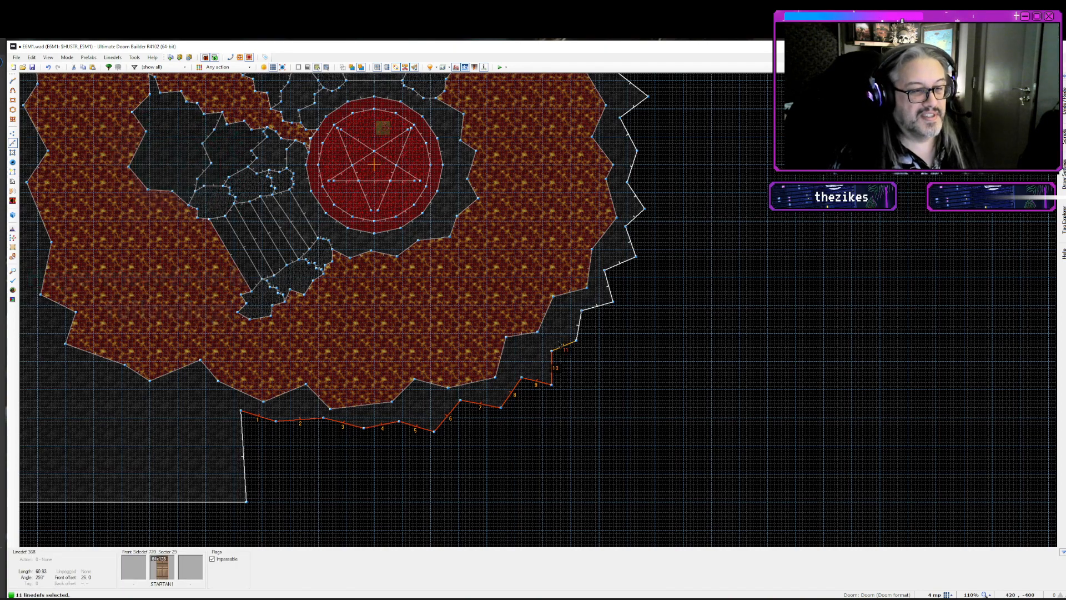
click(597, 306)
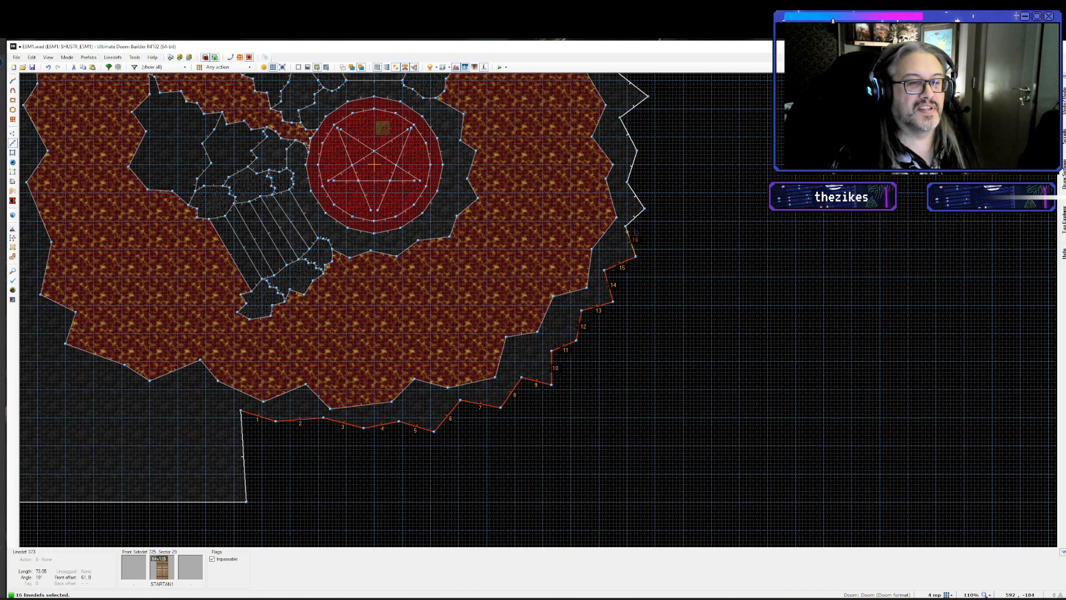
- Extend the linedef selection up the jagged eastern boundary, including the long straight line at its northern end
click(631, 176)
key(Up)
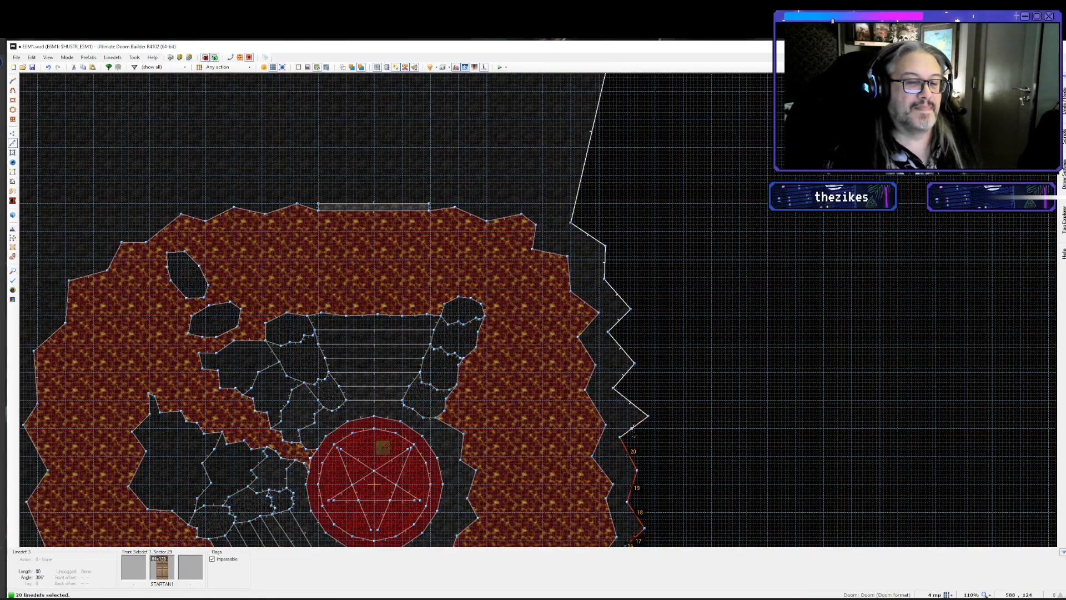
click(621, 348)
click(619, 319)
click(617, 293)
click(604, 262)
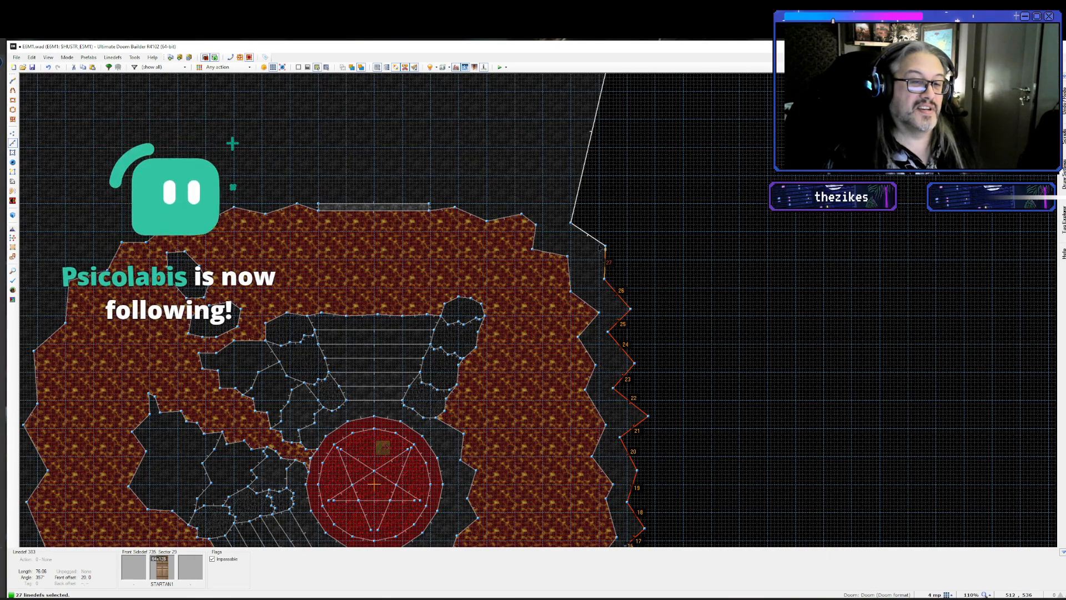
click(587, 233)
click(574, 209)
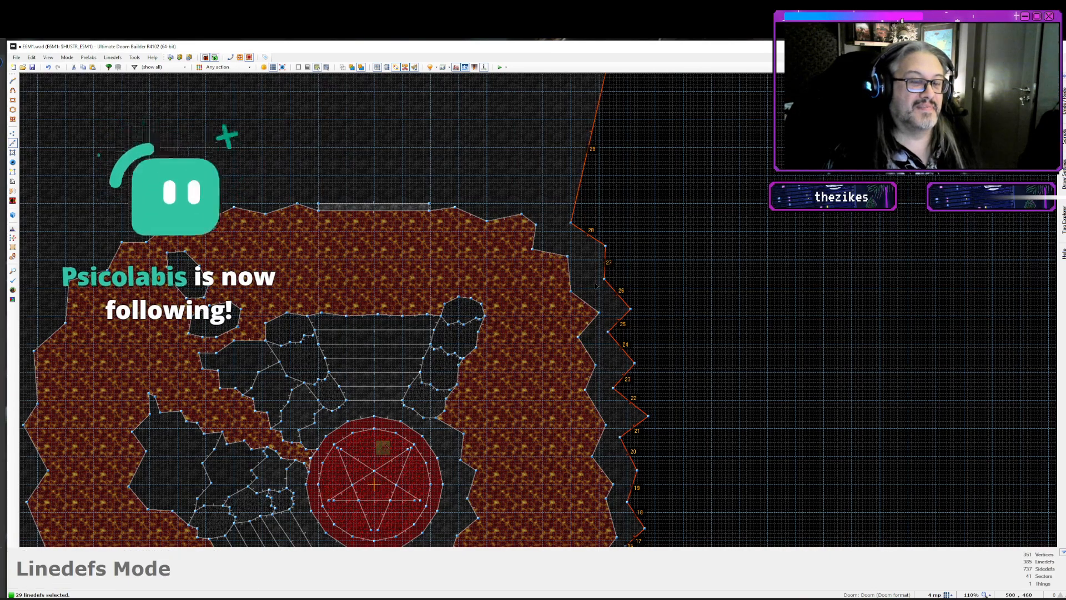
- Add the long northern, western and southern outer linedefs of the map to the selection
scroll(578, 211, down, 4)
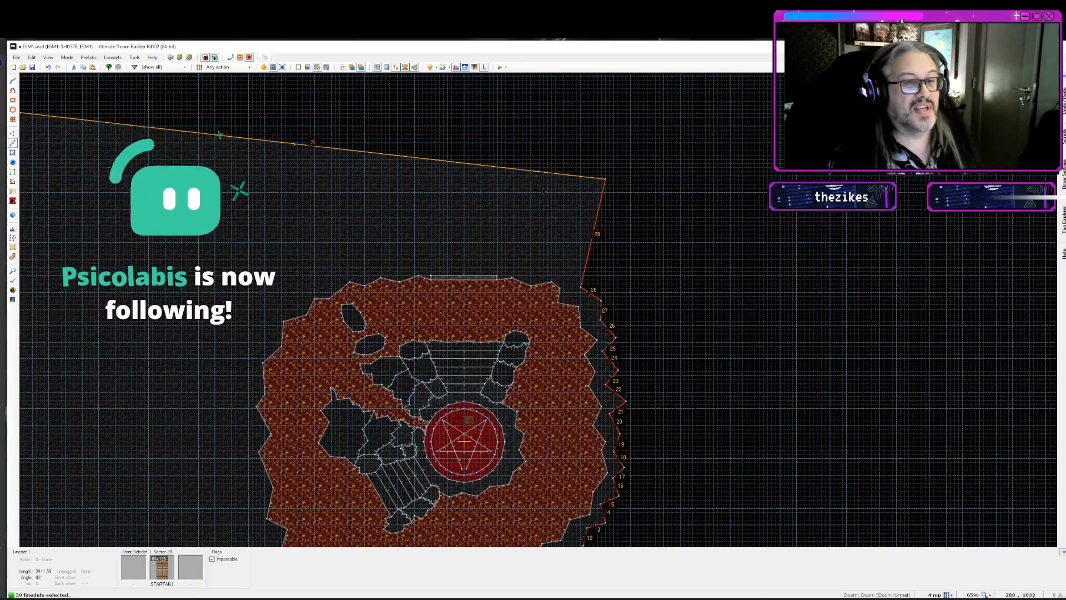
click(535, 173)
key(Left)
key(Left)
key(Left)
key(Left)
key(Left)
key(Left)
key(Left)
key(Left)
key(Left)
key(Left)
key(Left)
key(Left)
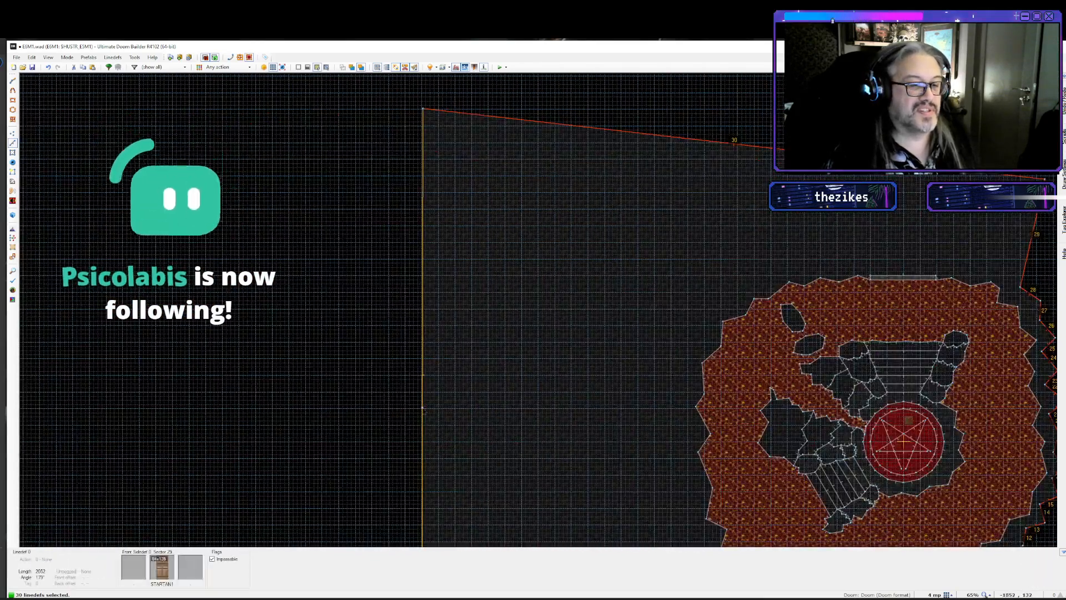
click(423, 409)
key(Down)
key(Down)
key(Down)
key(Down)
key(Down)
key(Down)
key(Down)
key(Down)
key(Down)
key(Down)
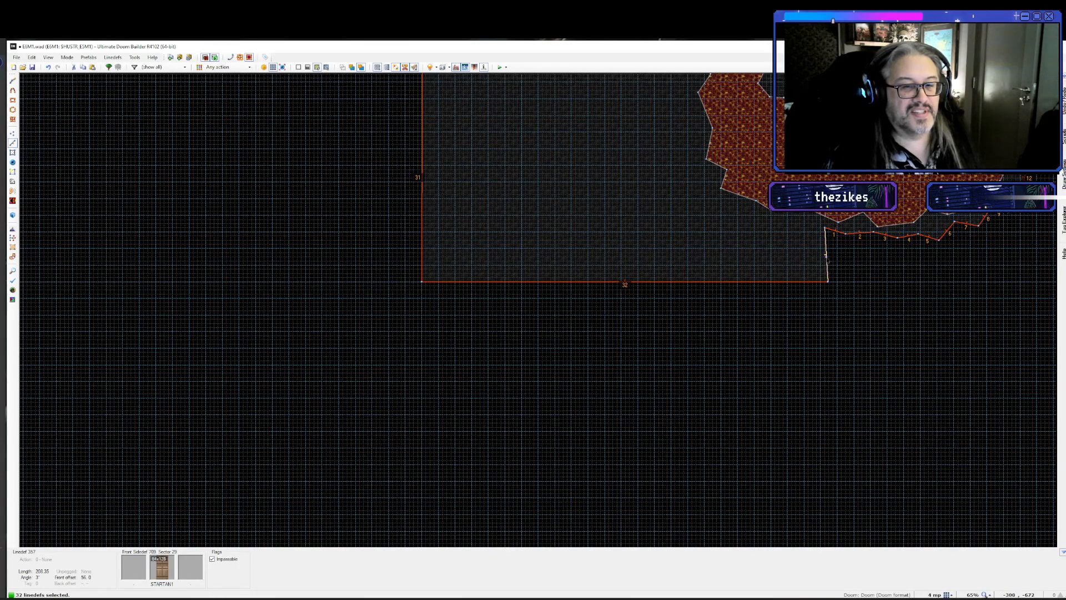
- Include the short linedef closing the southern boundary and set the front middle texture of all selected linedefs to ROCKRED1
right_click(828, 261)
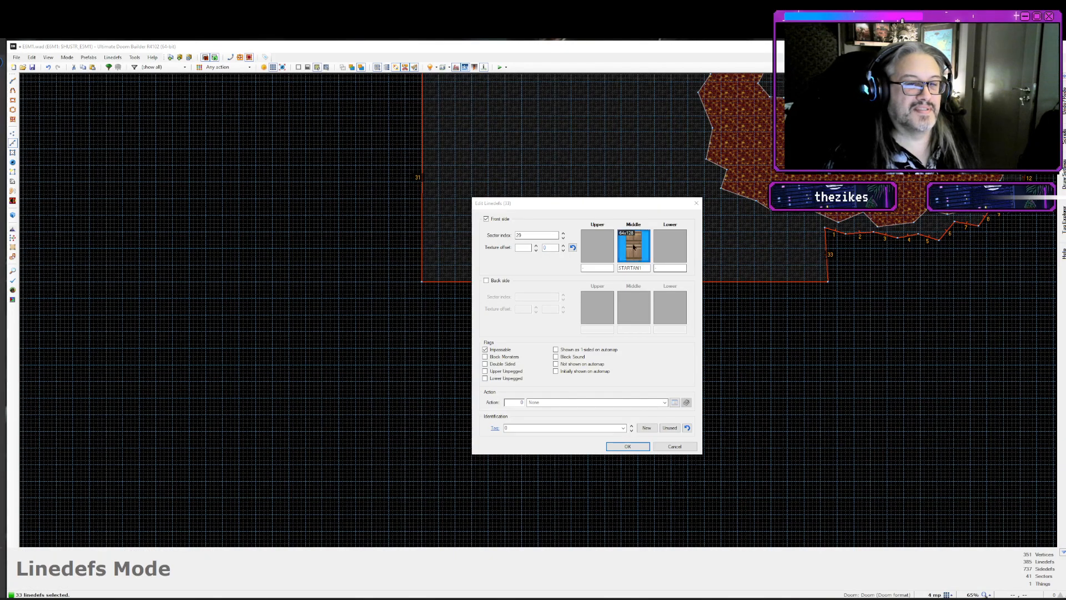
click(633, 247)
double_click(227, 150)
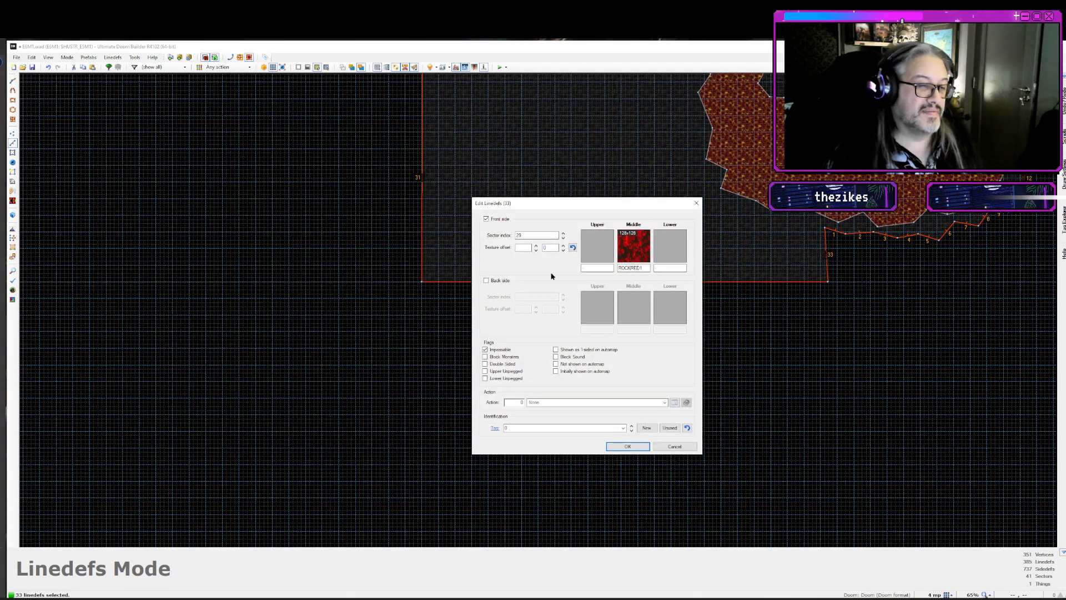
key(Return)
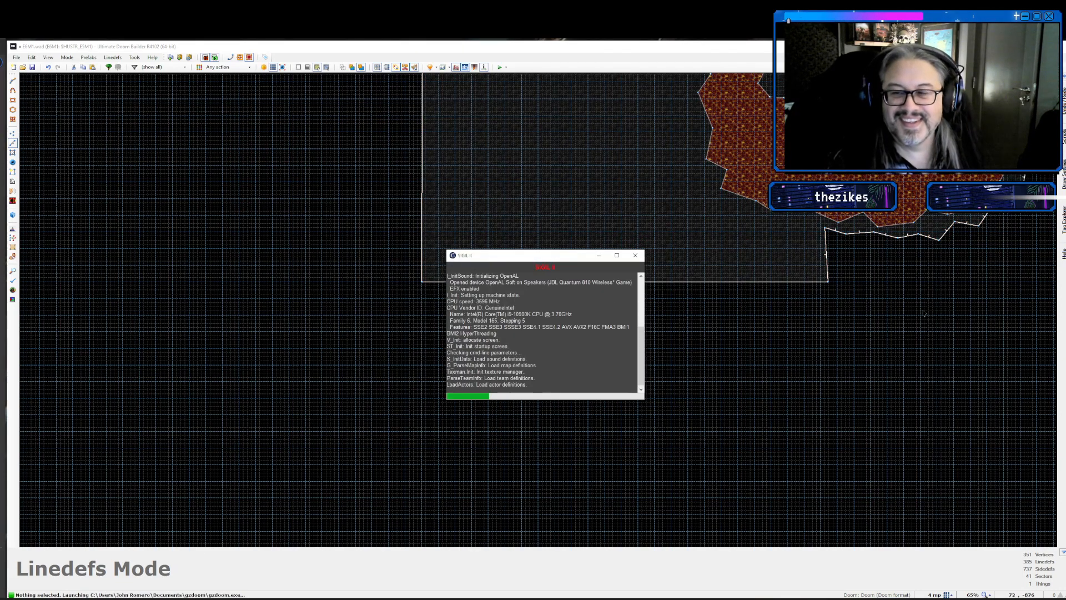
- Playtest the map and examine the retextured jagged walls from the pentagram platform and the surrounding rock
key(w)
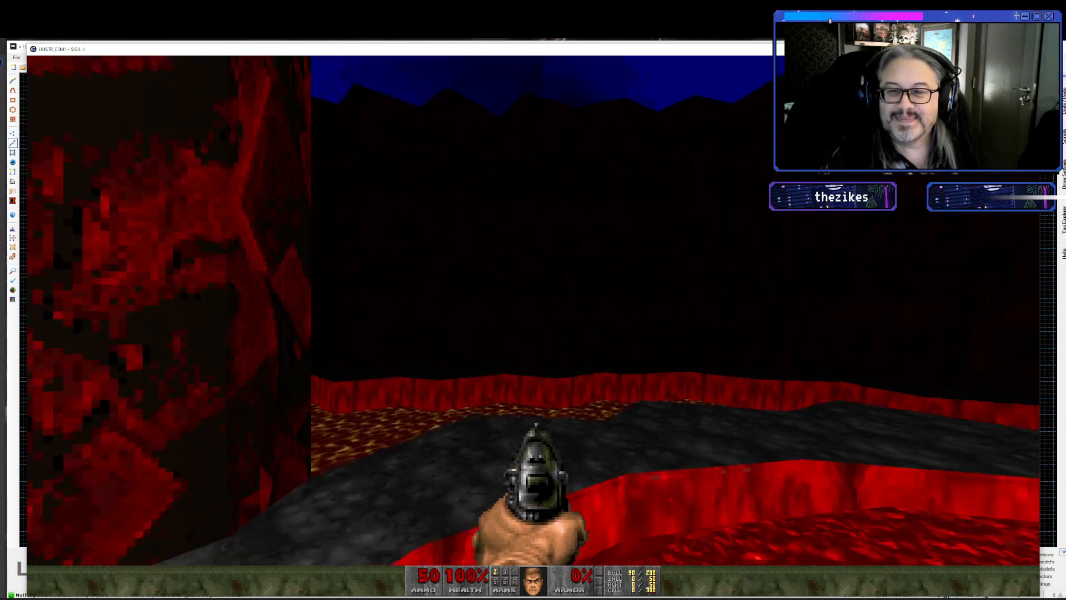
key(s)
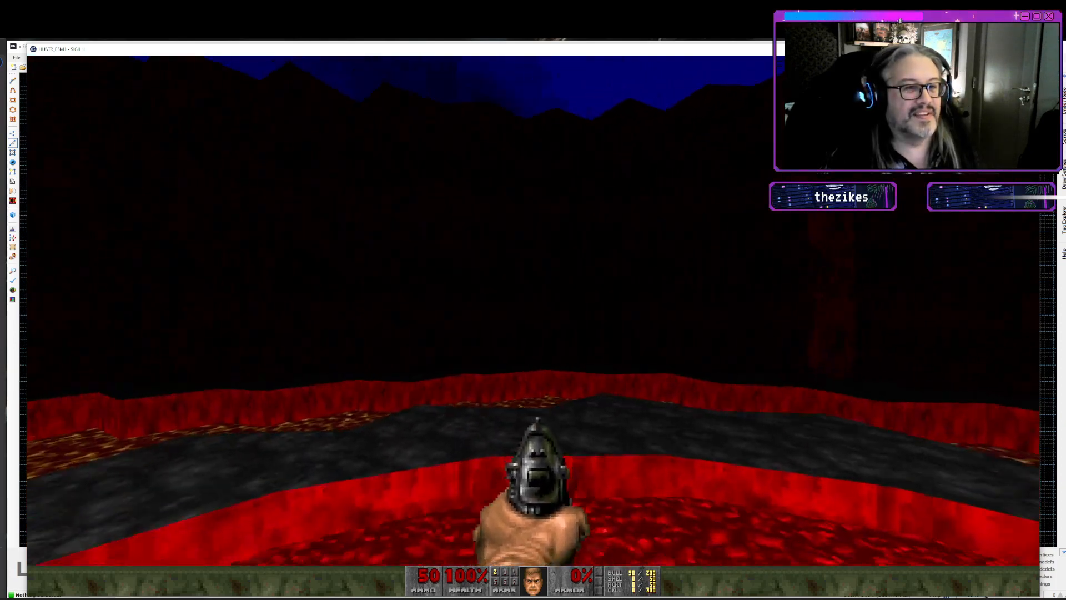
key(w)
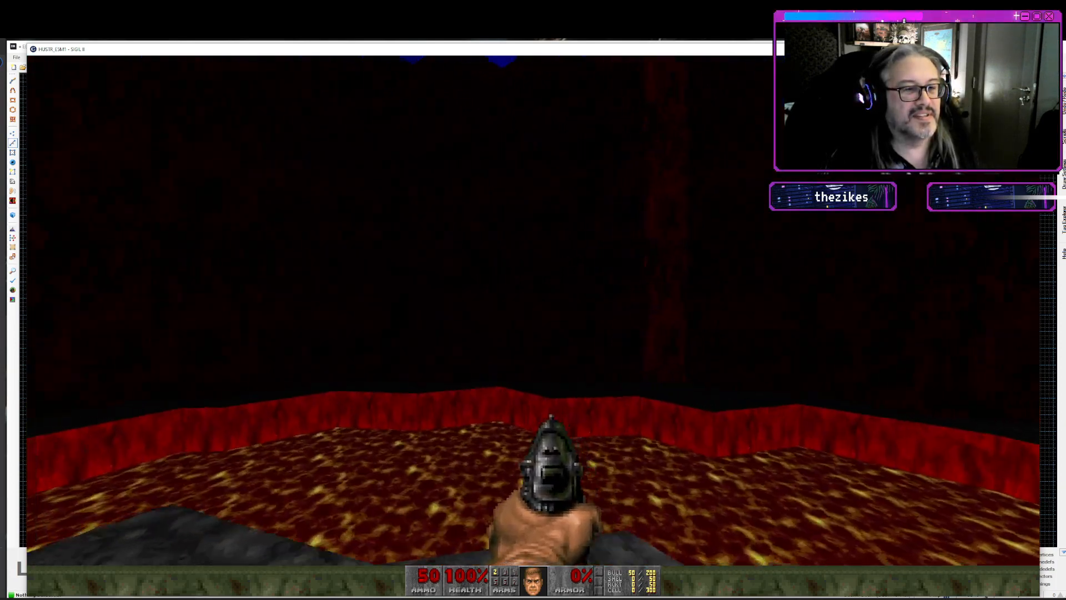
key(s)
key(w)
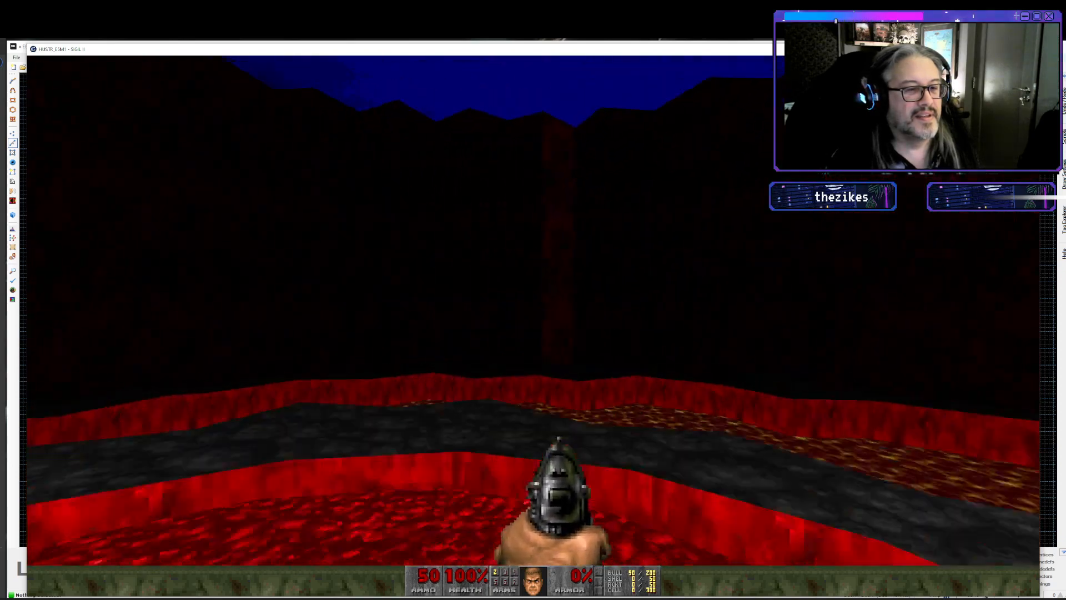
key(w)
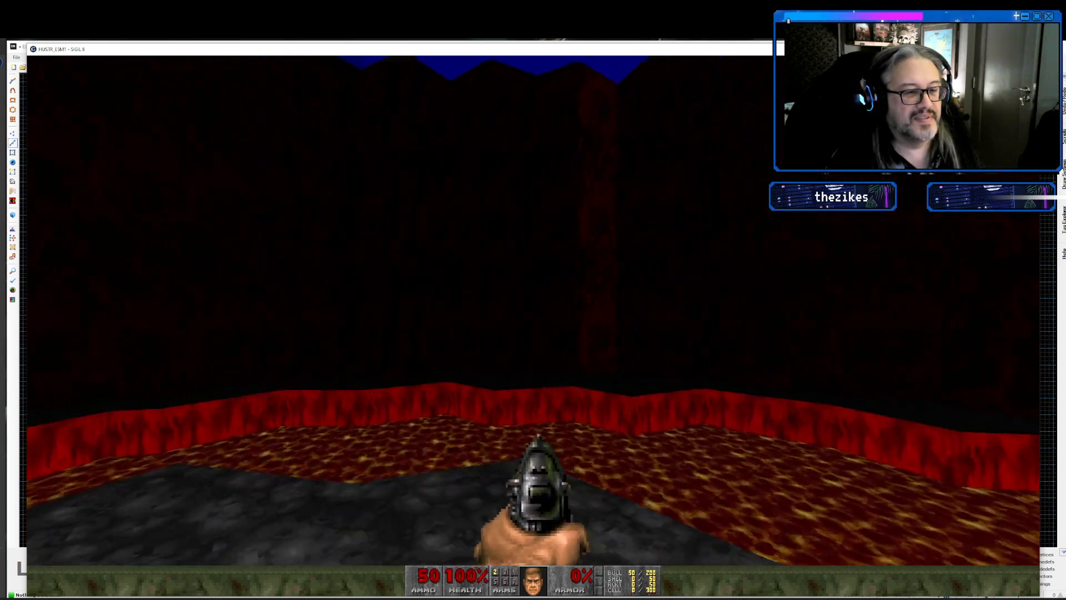
key(s)
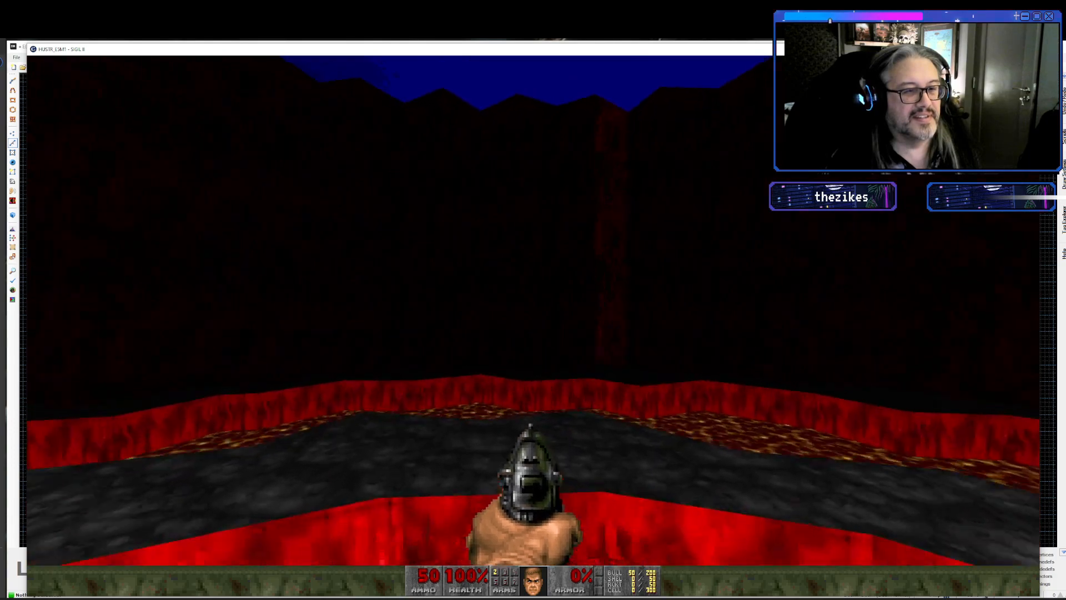
key(w)
key(s)
key(w)
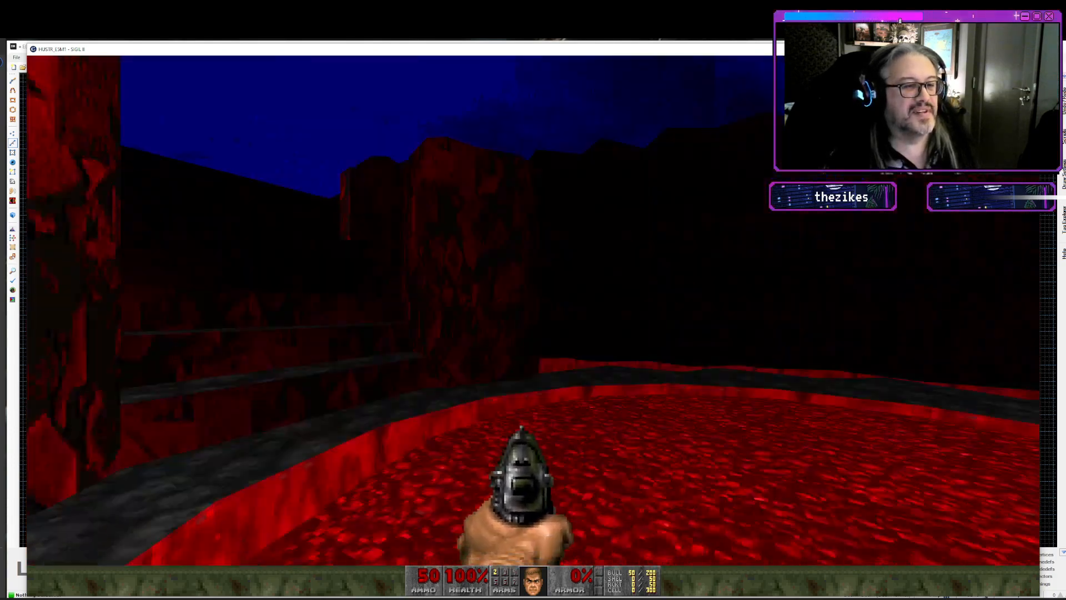
- Walk around the pentagram platform in the playtest to examine the rock pillars, stairs and outer walls from several sides
key(w)
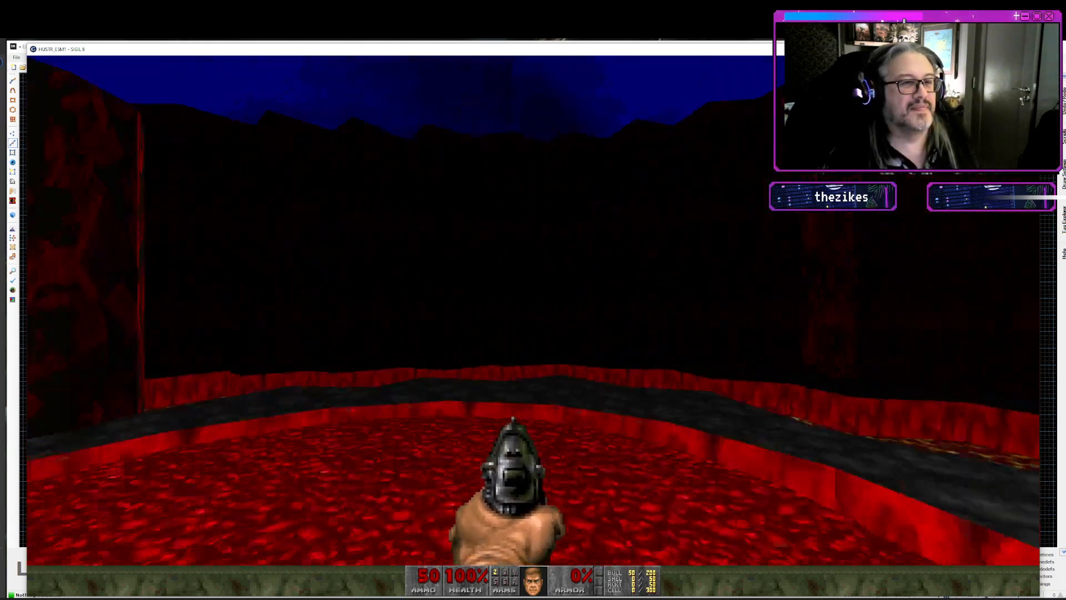
key(w)
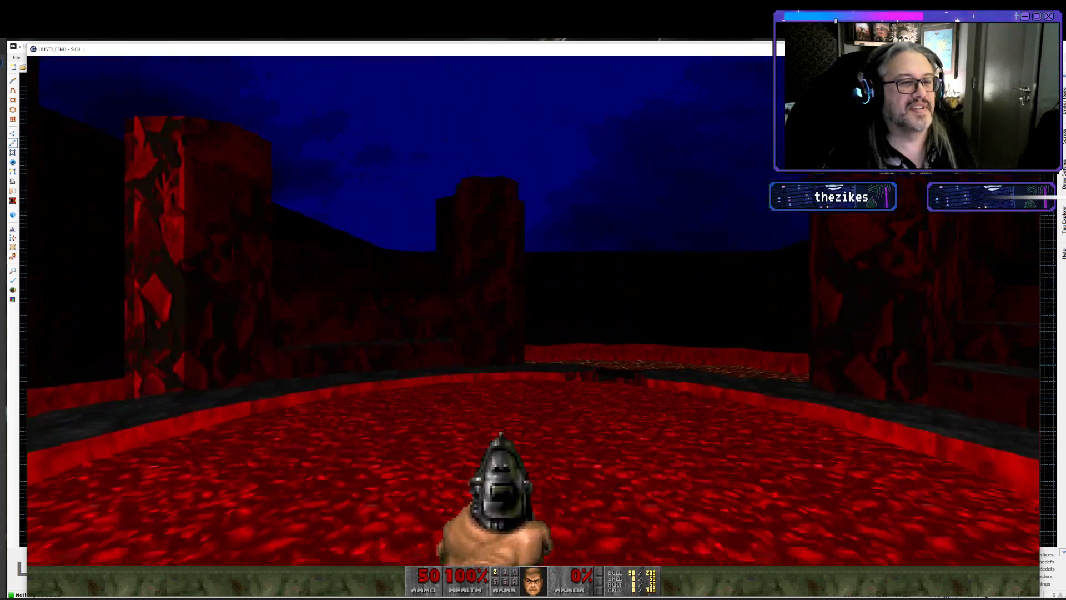
key(w)
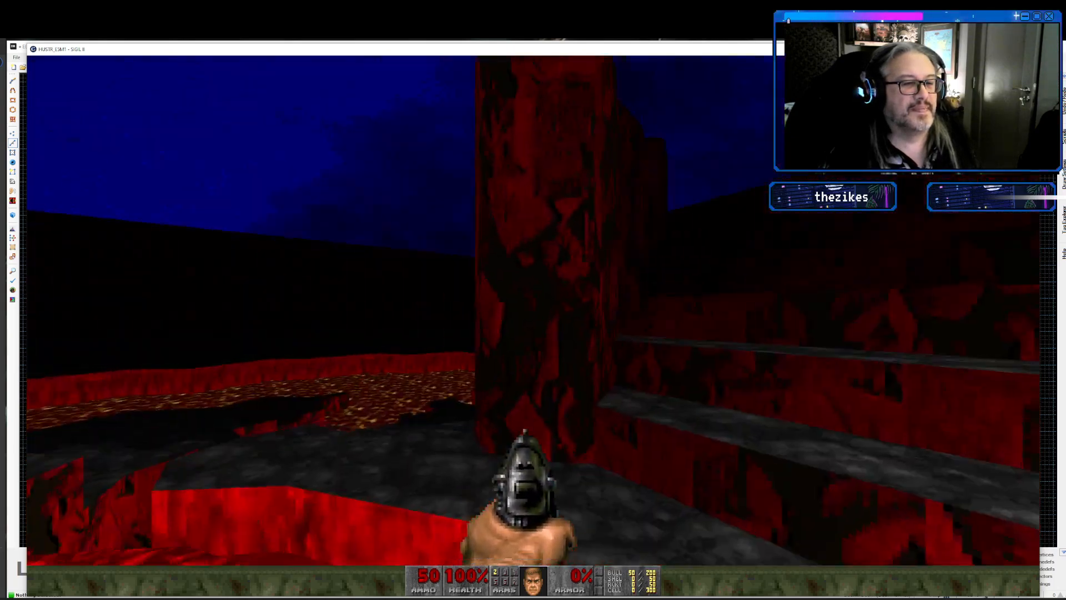
key(w)
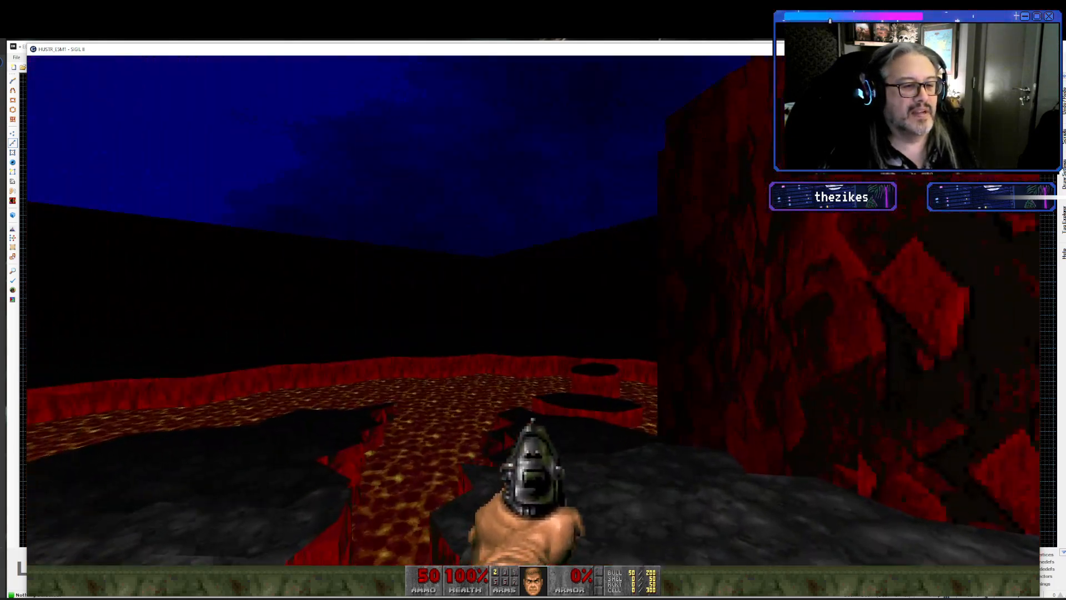
key(w)
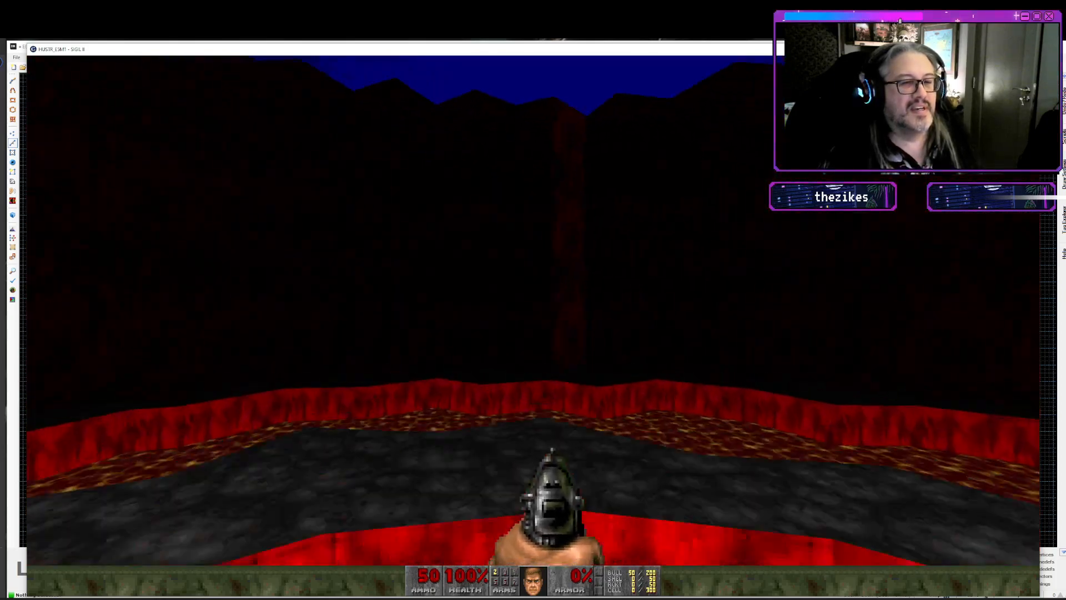
key(s)
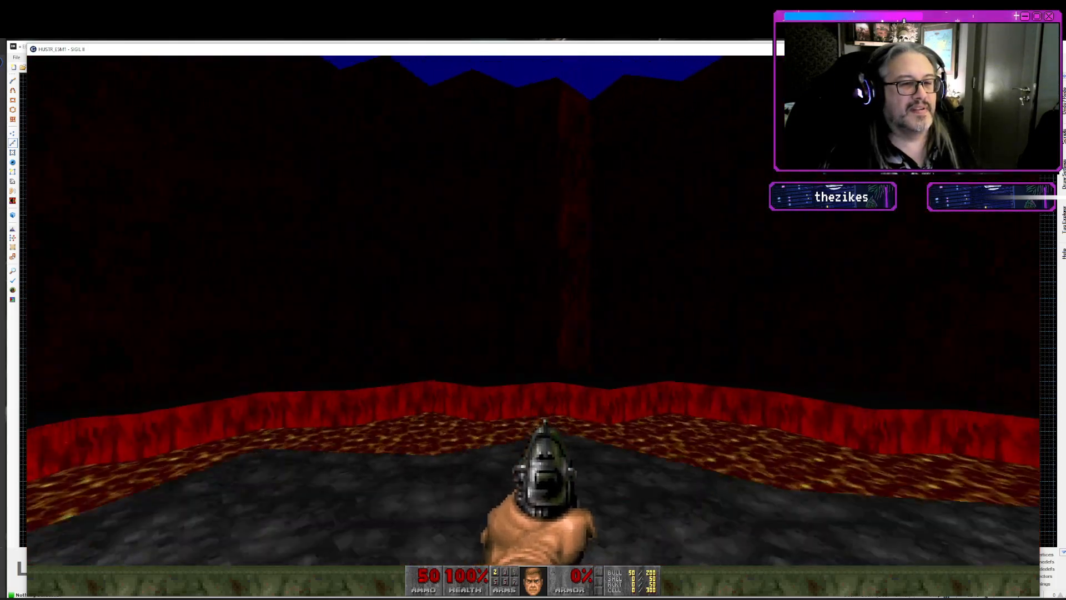
key(w)
key(w)
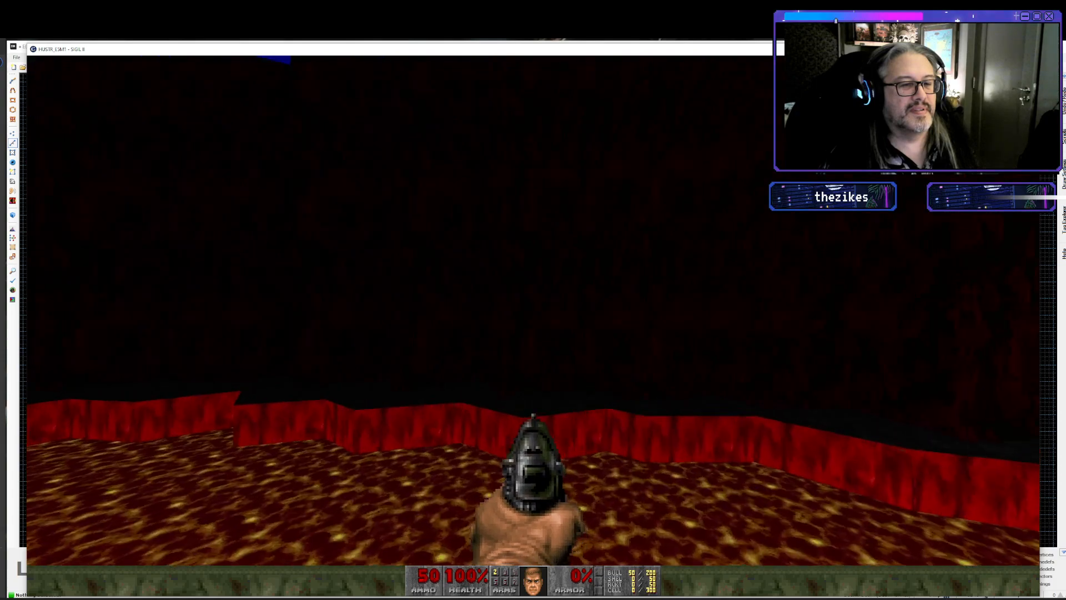
key(w)
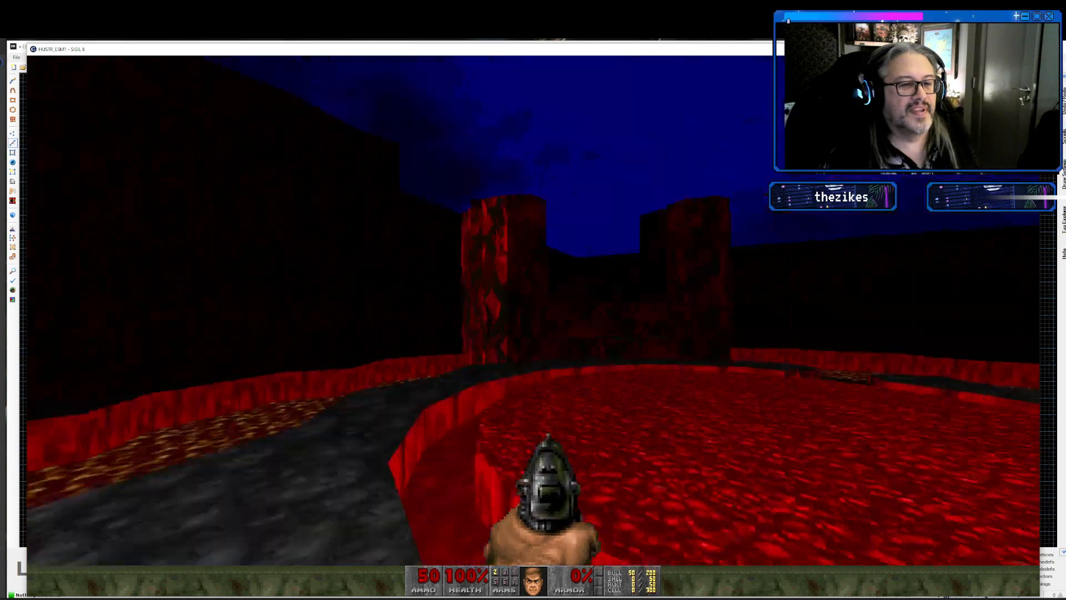
- Continue the playtest around the pentagram platform, lava channels and open rock field to examine the pillars and outer walls
key(w)
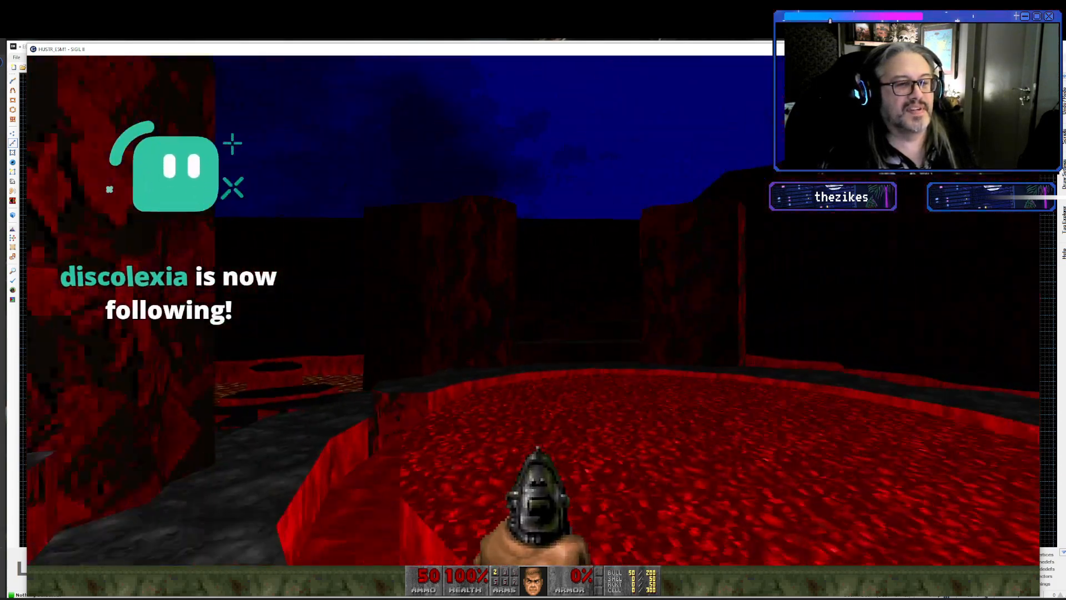
key(w)
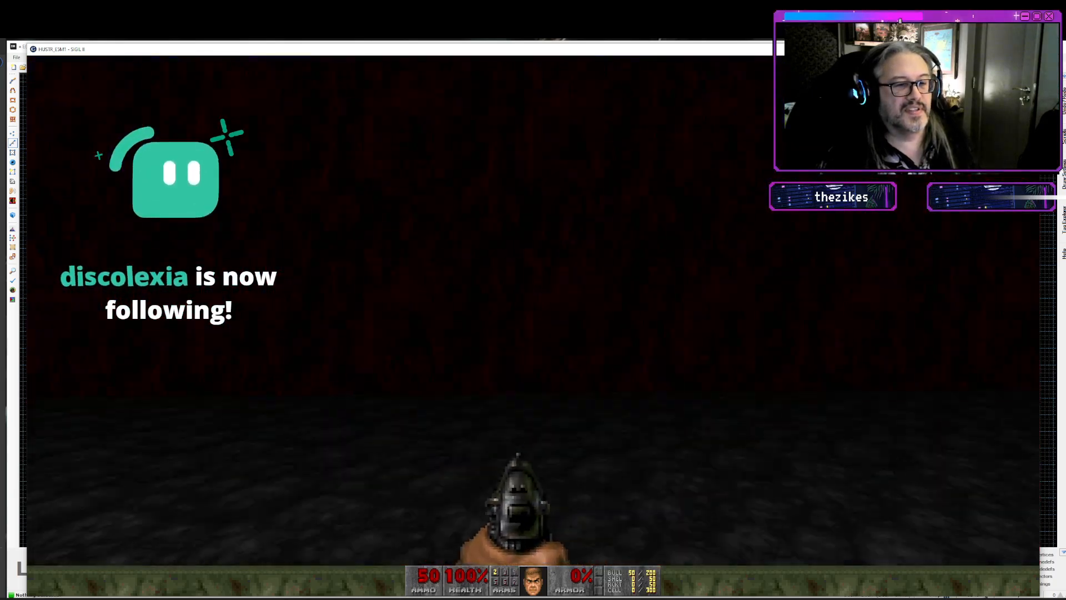
key(w)
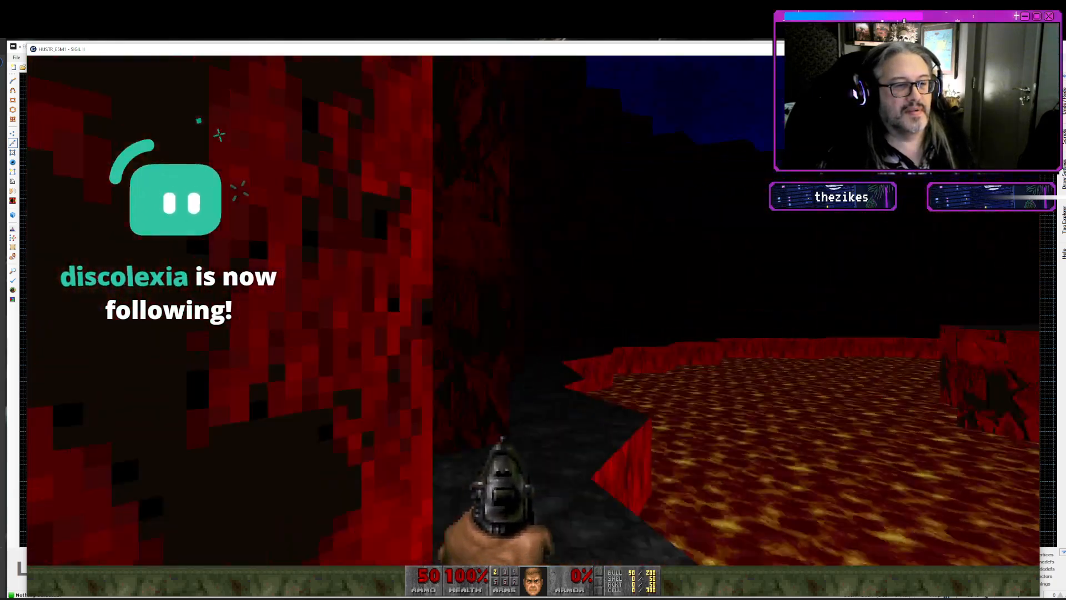
key(w)
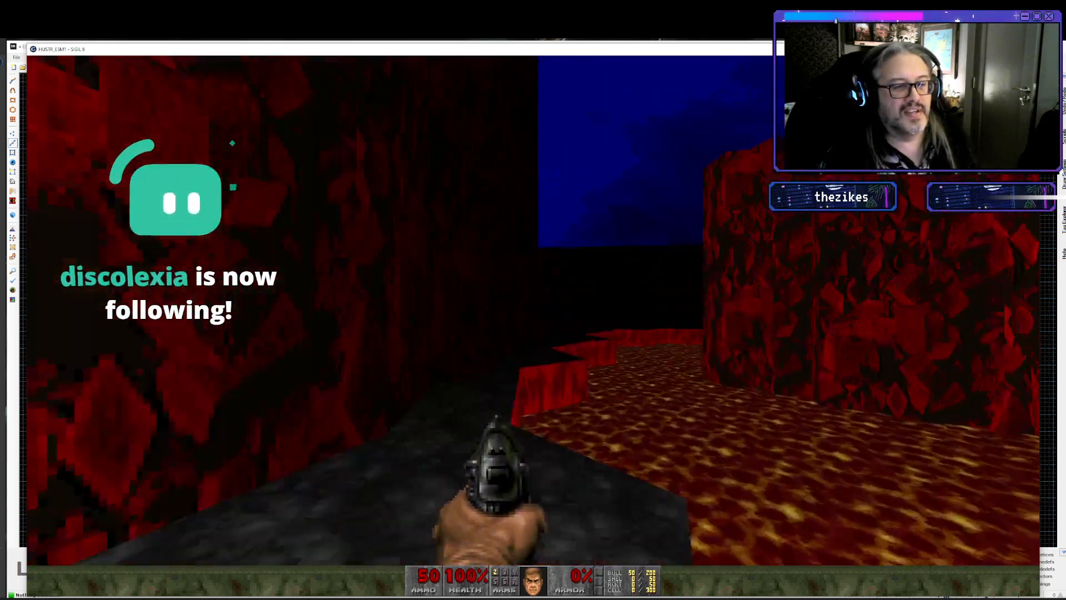
key(w)
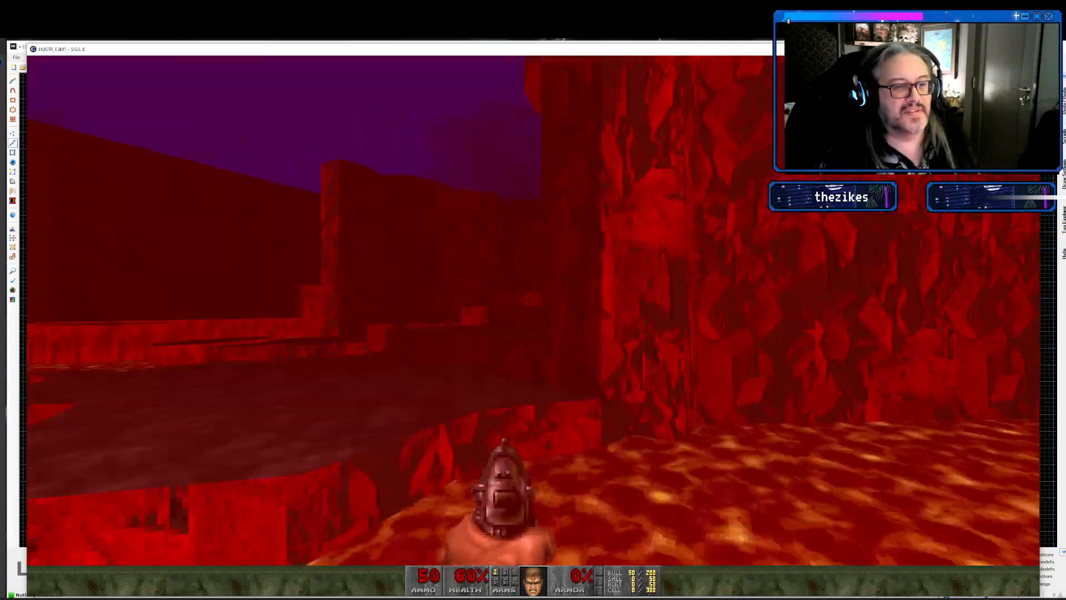
key(w)
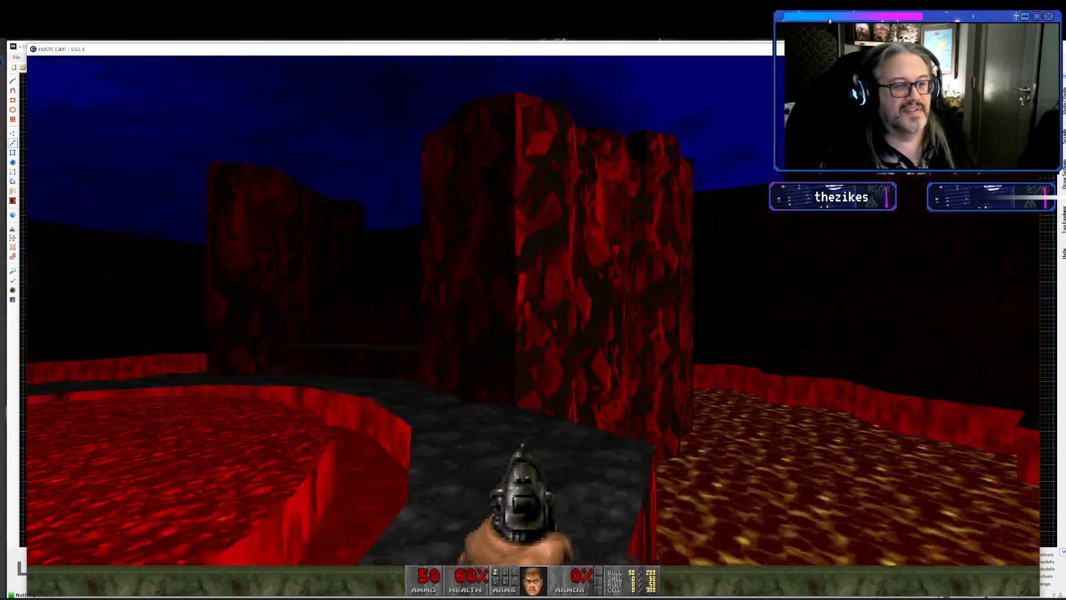
key(w)
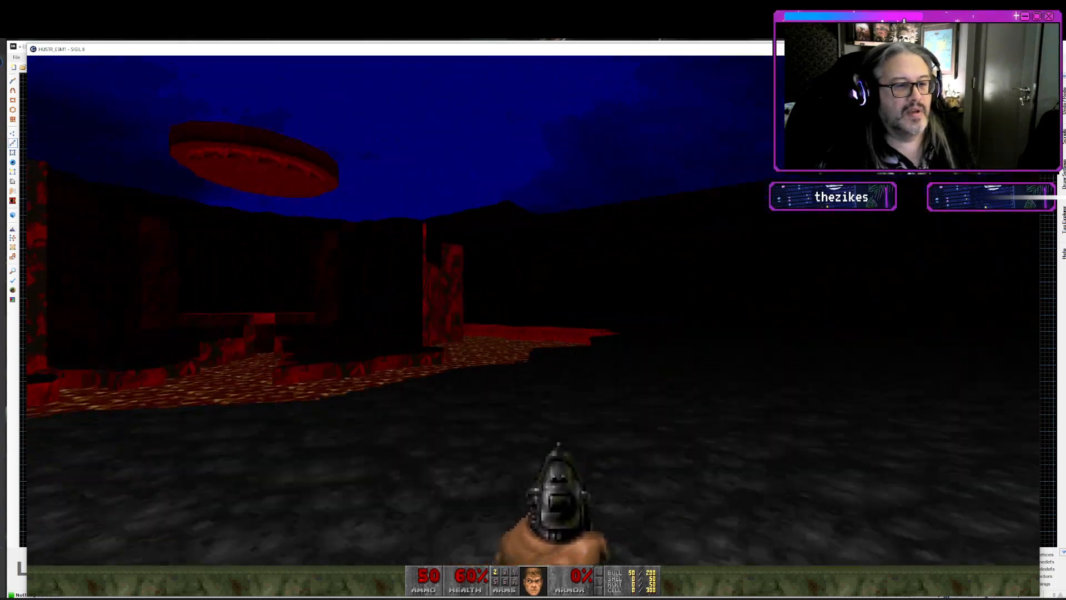
key(w)
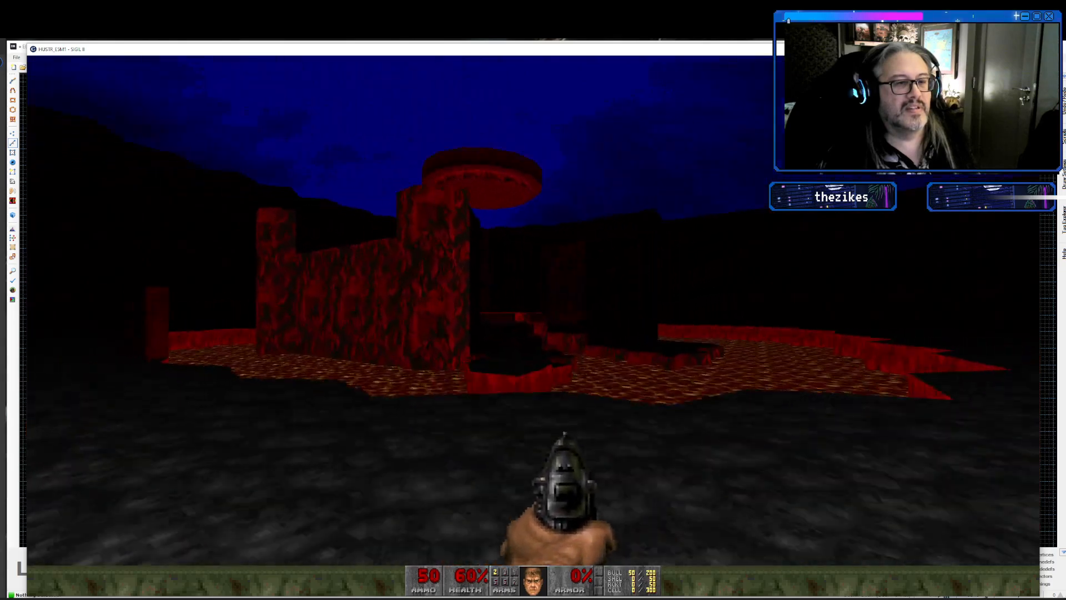
key(w)
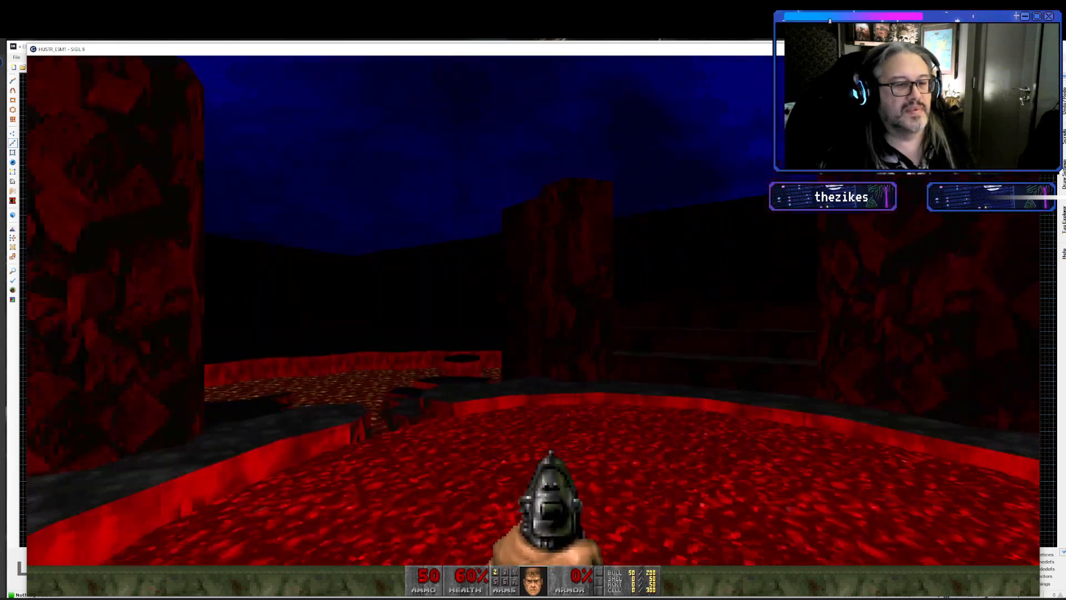
key(w)
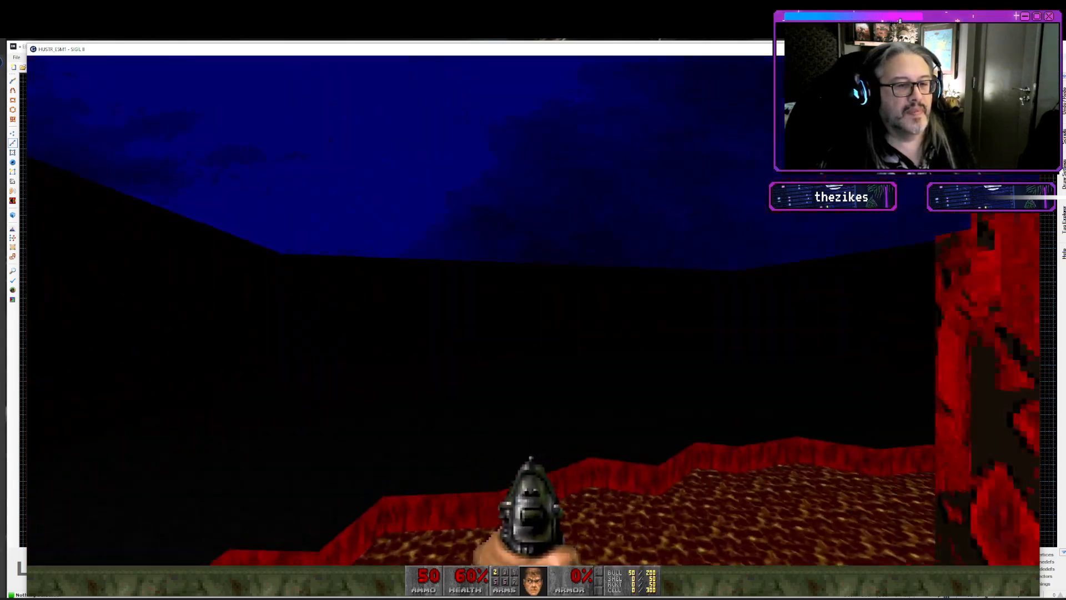
key(w)
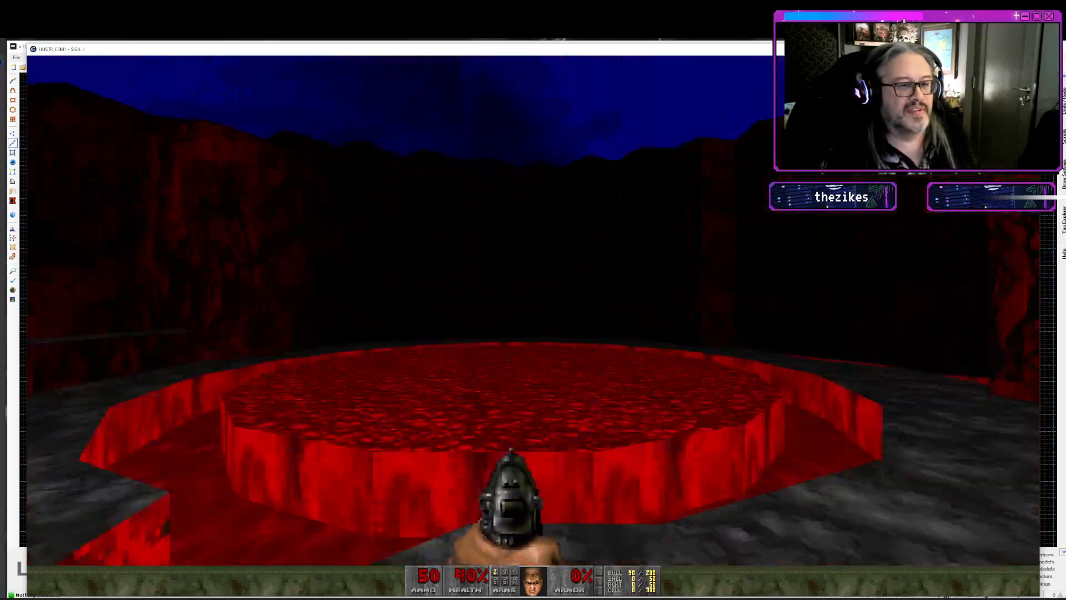
key(w)
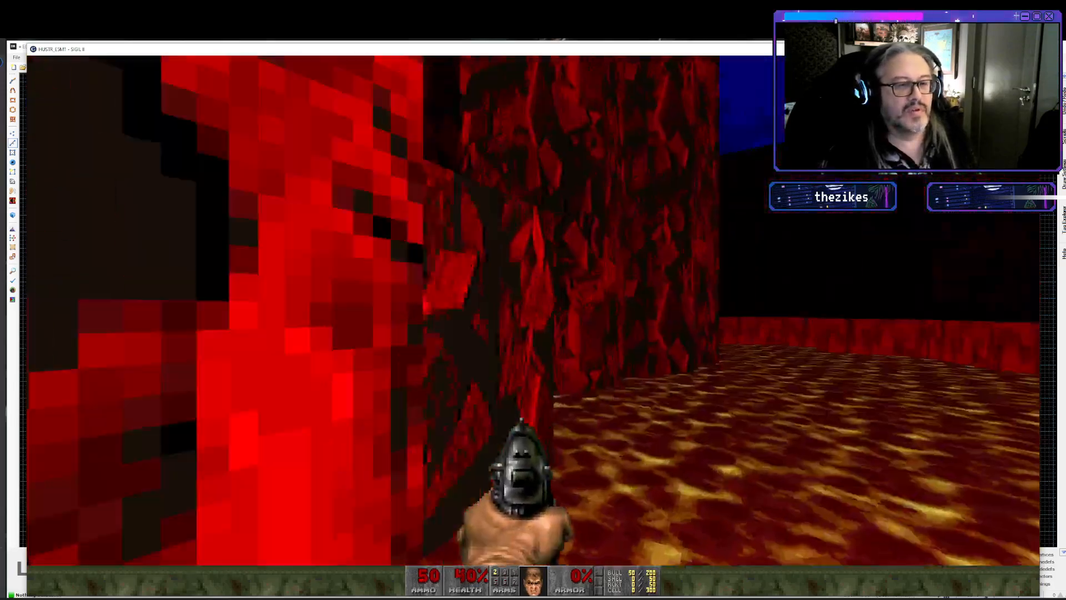
key(w)
- Restart the level, examine the lava rim, outer rock walls, stepping stones and stairs again, and close the playtest
key(e)
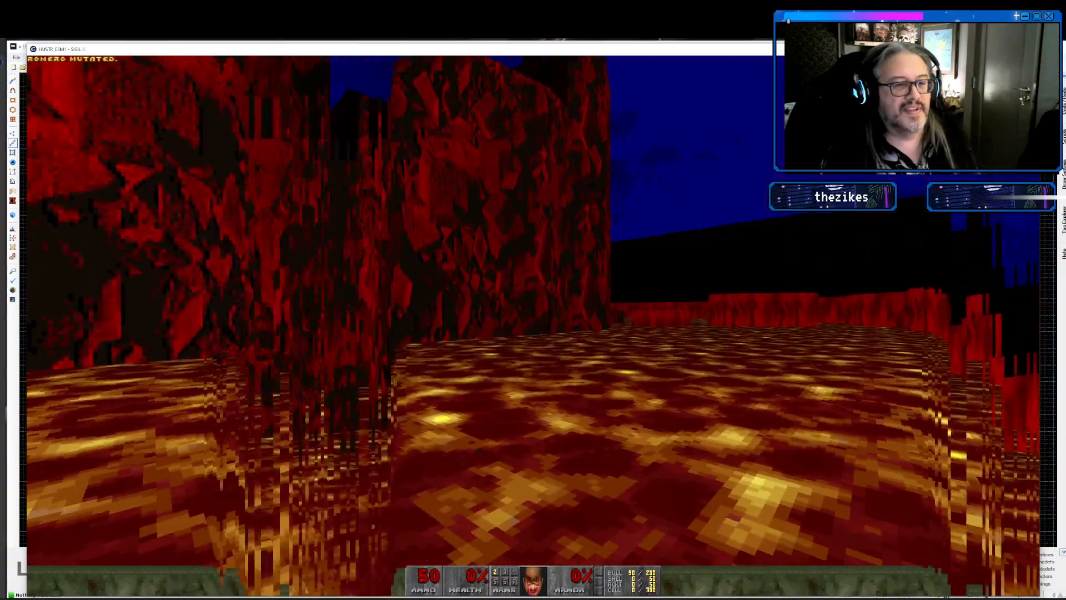
key(w)
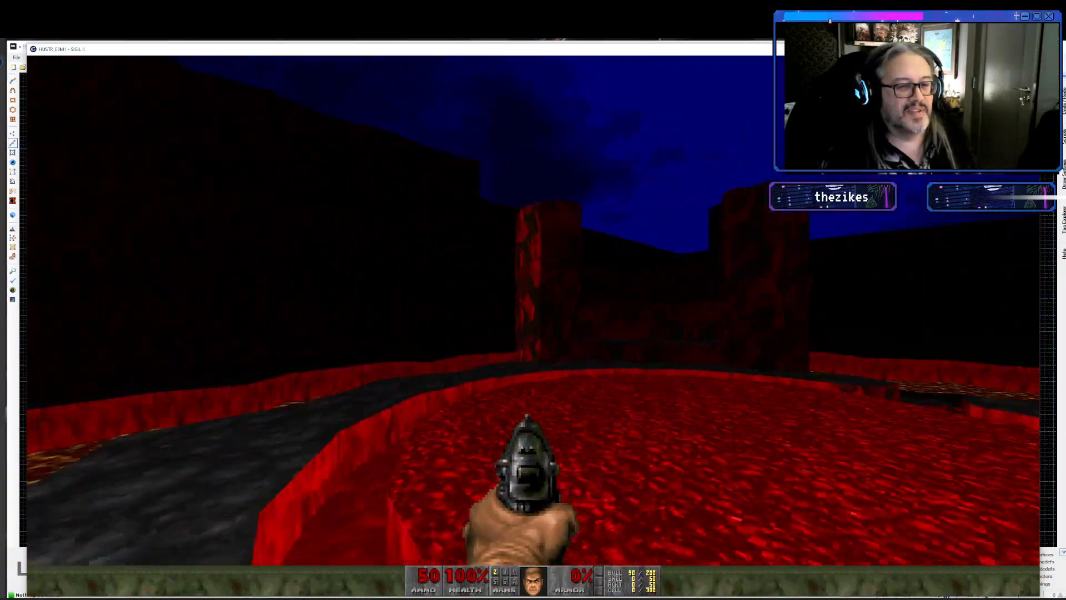
key(w)
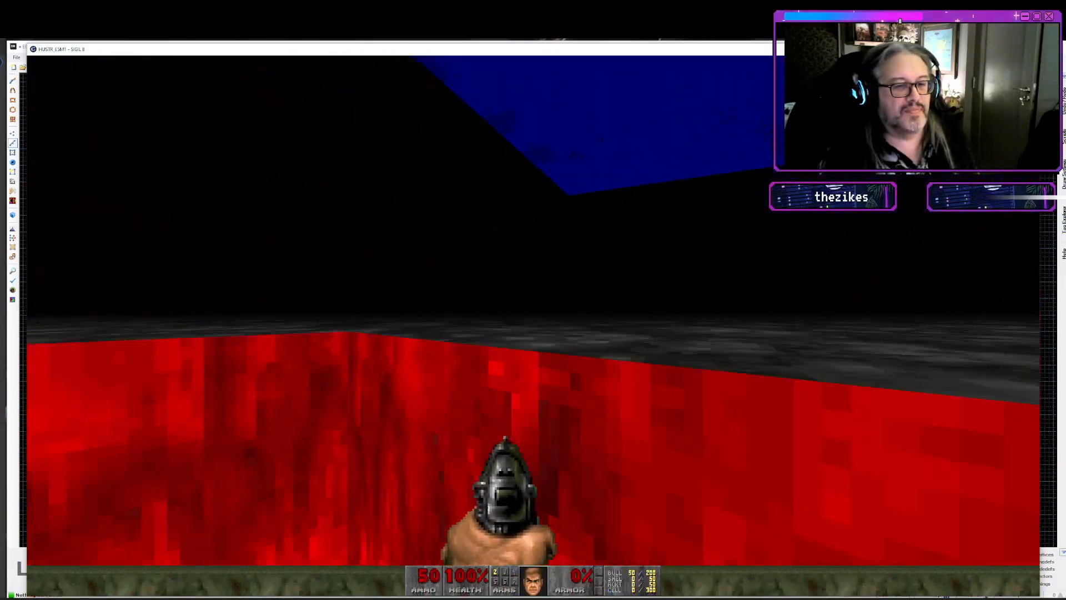
key(w)
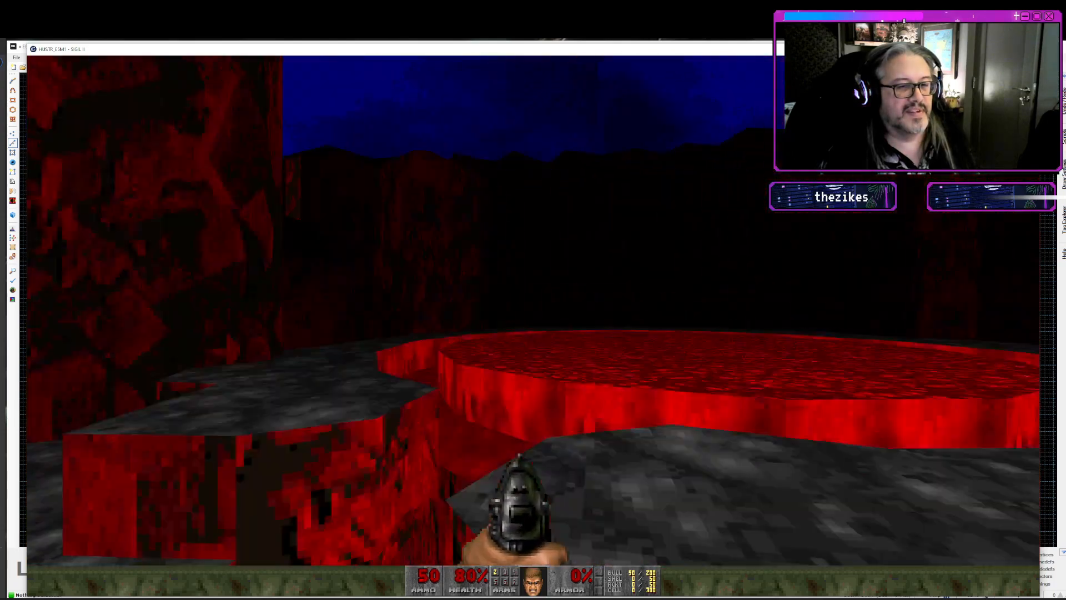
key(w)
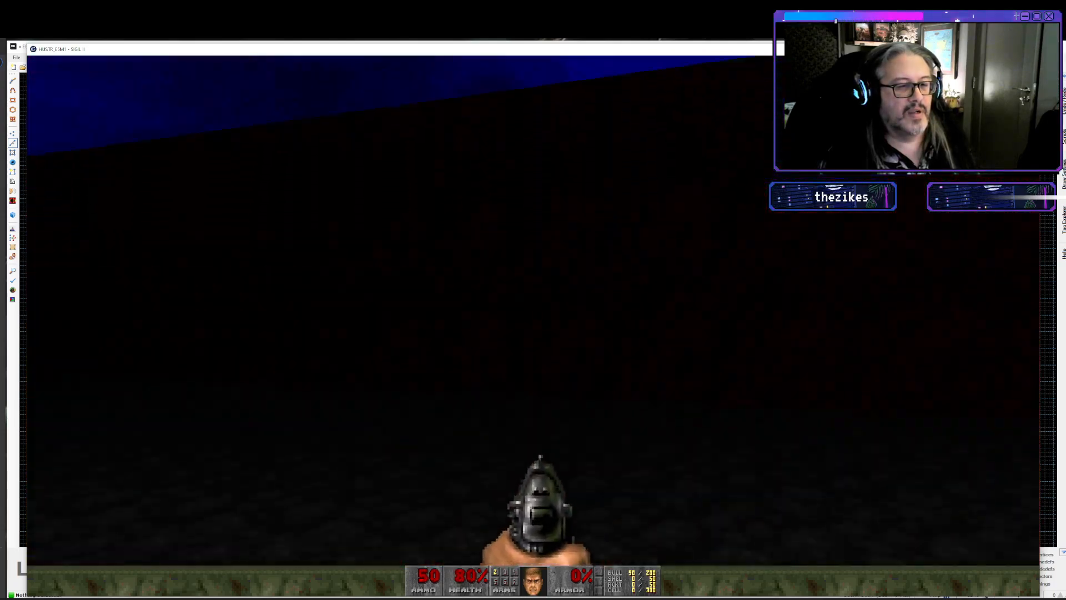
key(w)
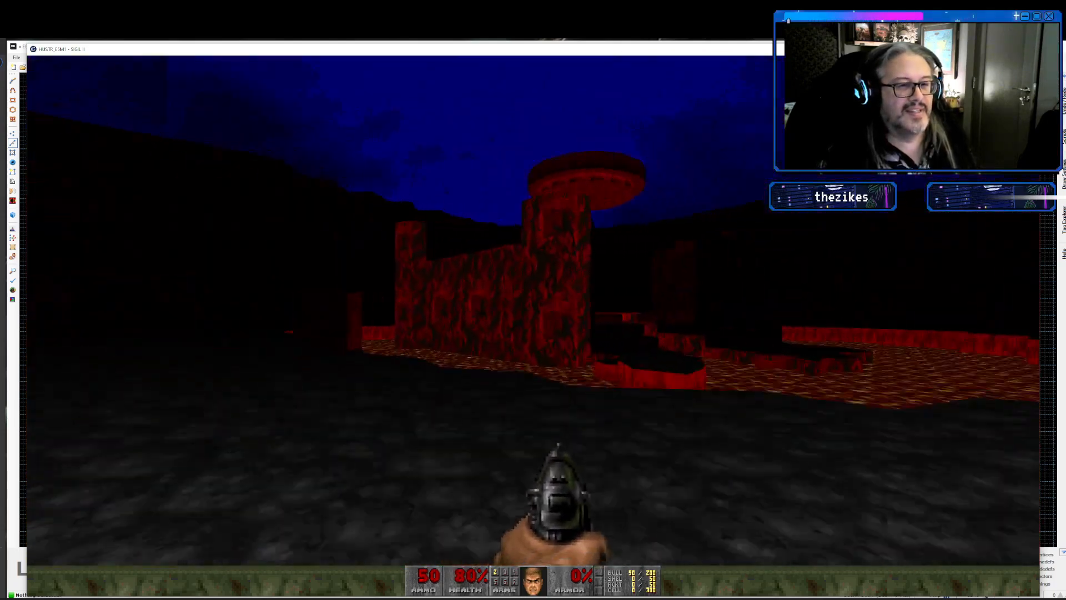
key(w)
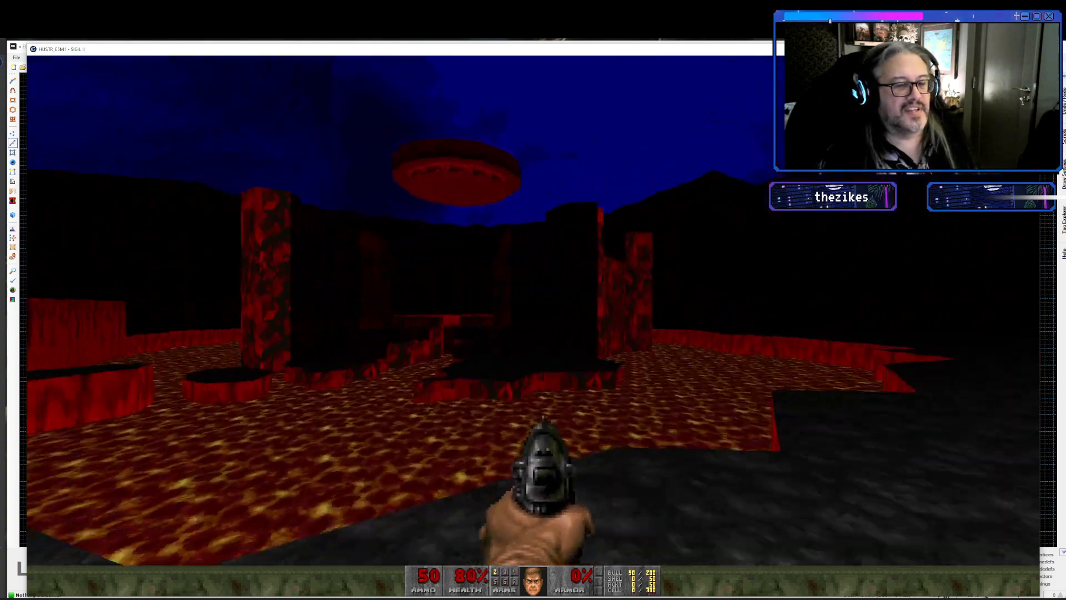
key(a)
key(w)
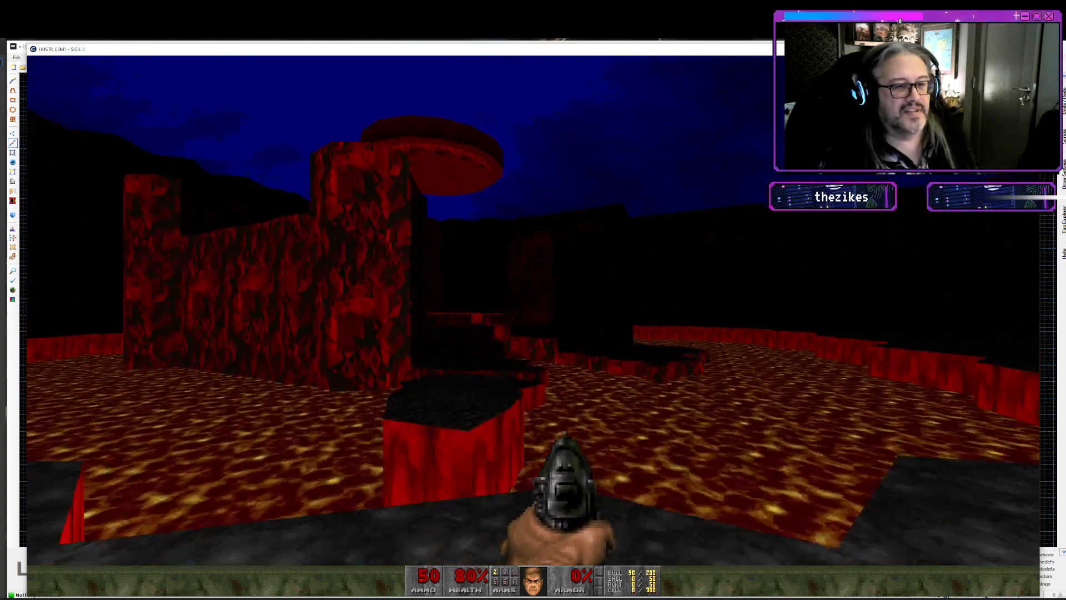
key(Left)
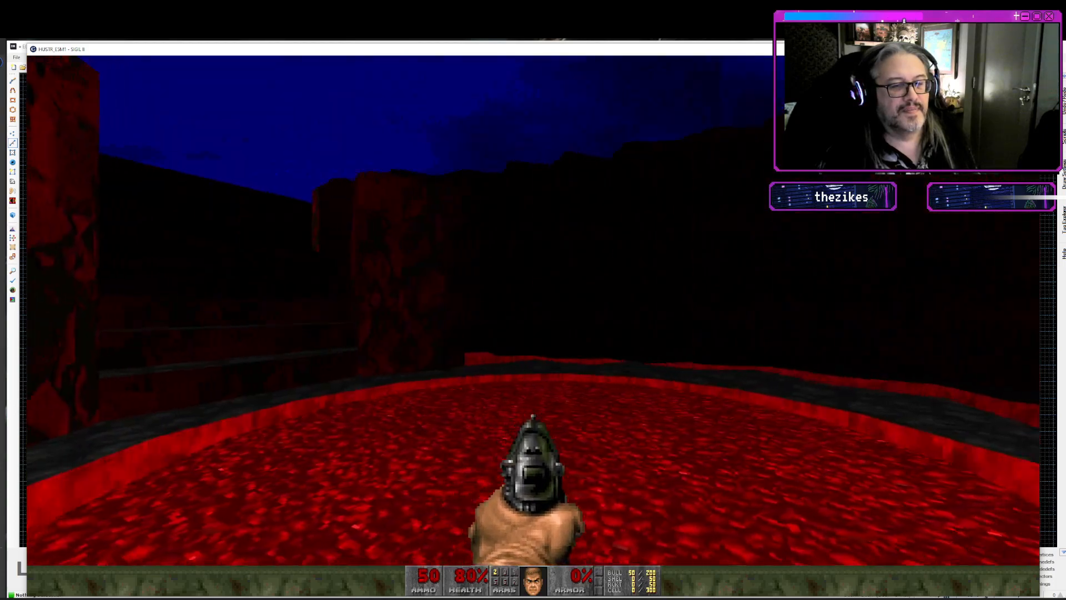
key(Left)
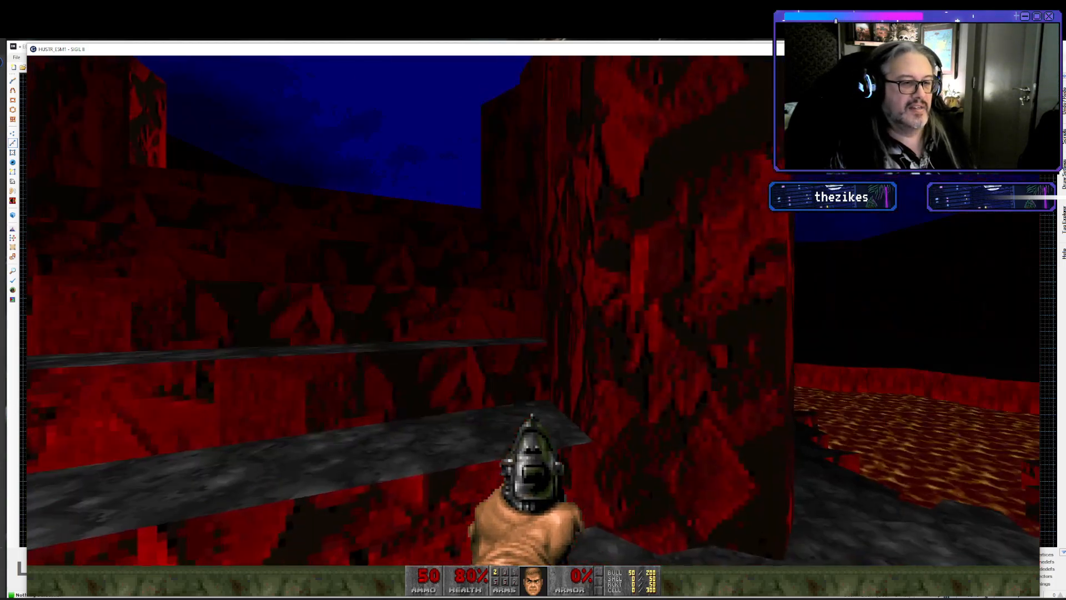
key(Right)
key(alt+F4)
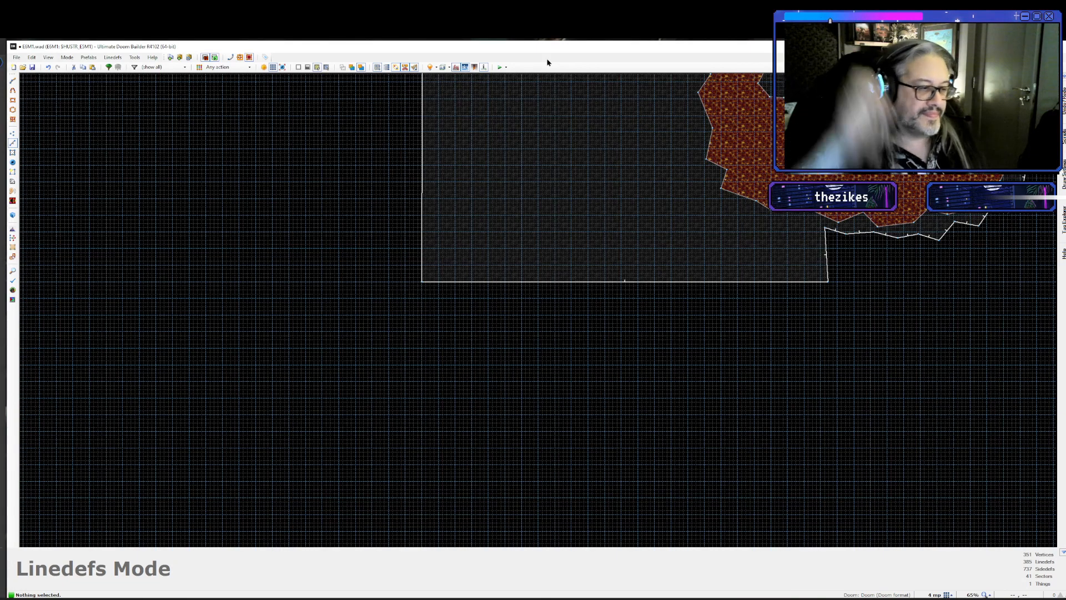
- Examine the map layout in the 2D view, from the whole outer boundary to the area around the lava ring
key(Right)
key(Right)
key(Up)
key(Up)
key(Up)
key(Up)
key(Right)
key(Right)
key(Right)
key(Right)
key(Up)
key(Up)
key(Up)
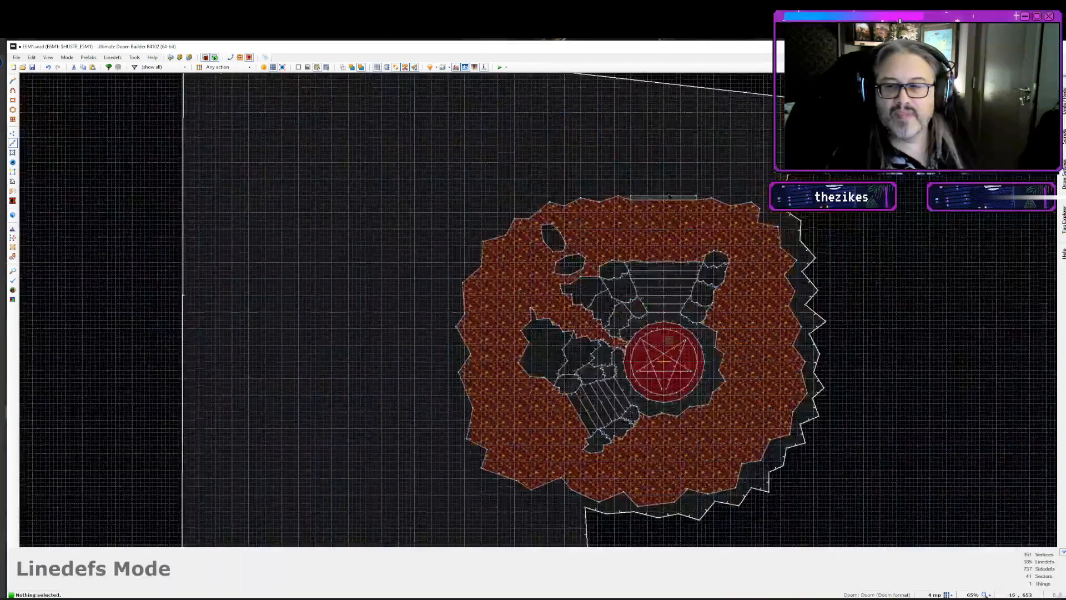
key(Up)
key(Up)
key(Down)
key(Down)
key(Down)
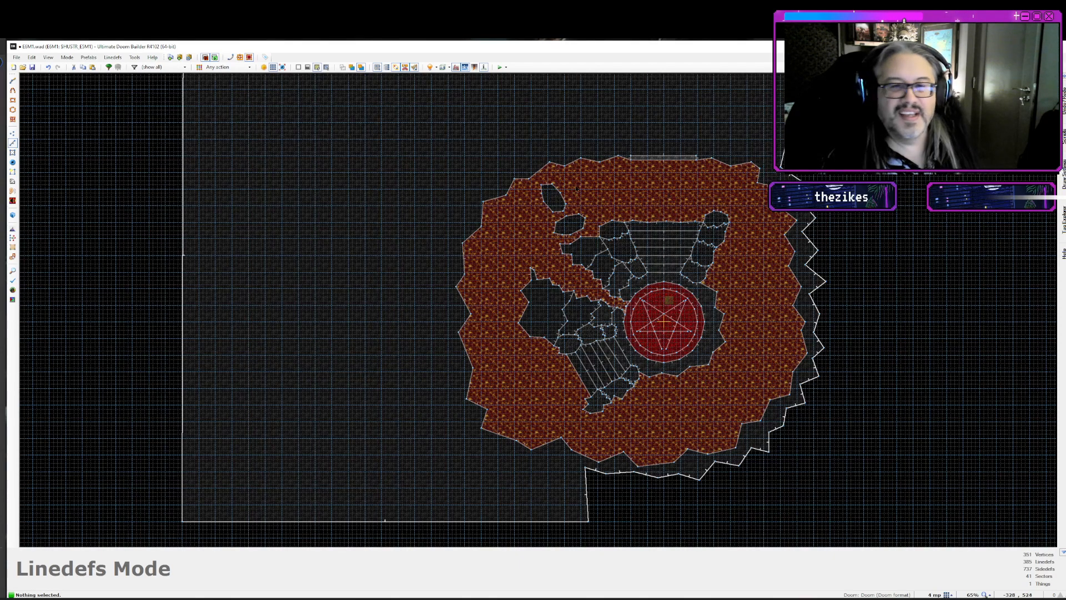
scroll(648, 333, down, 5)
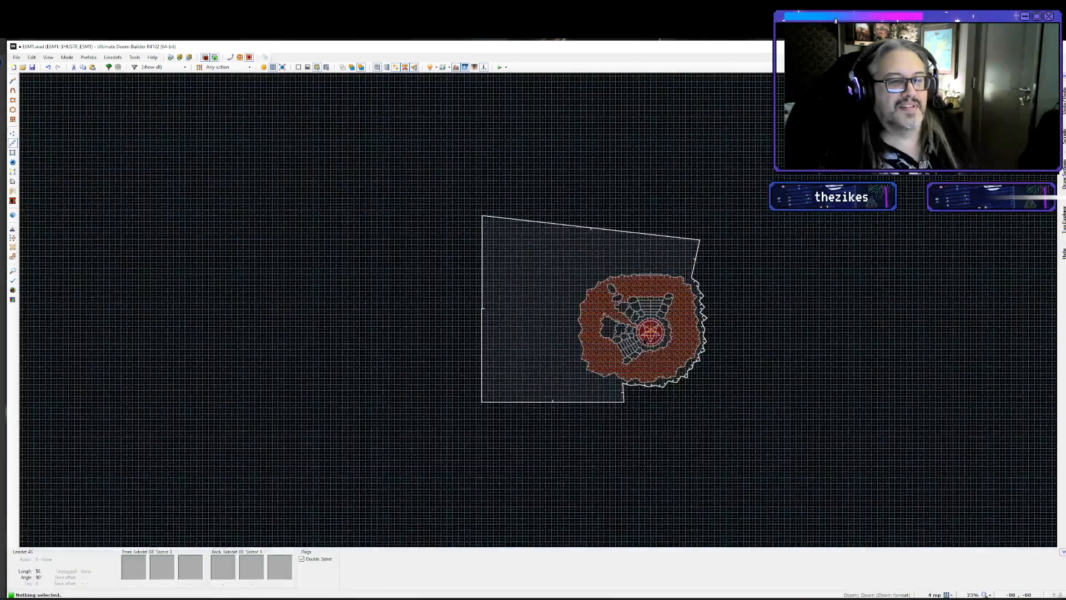
scroll(660, 290, up, 6)
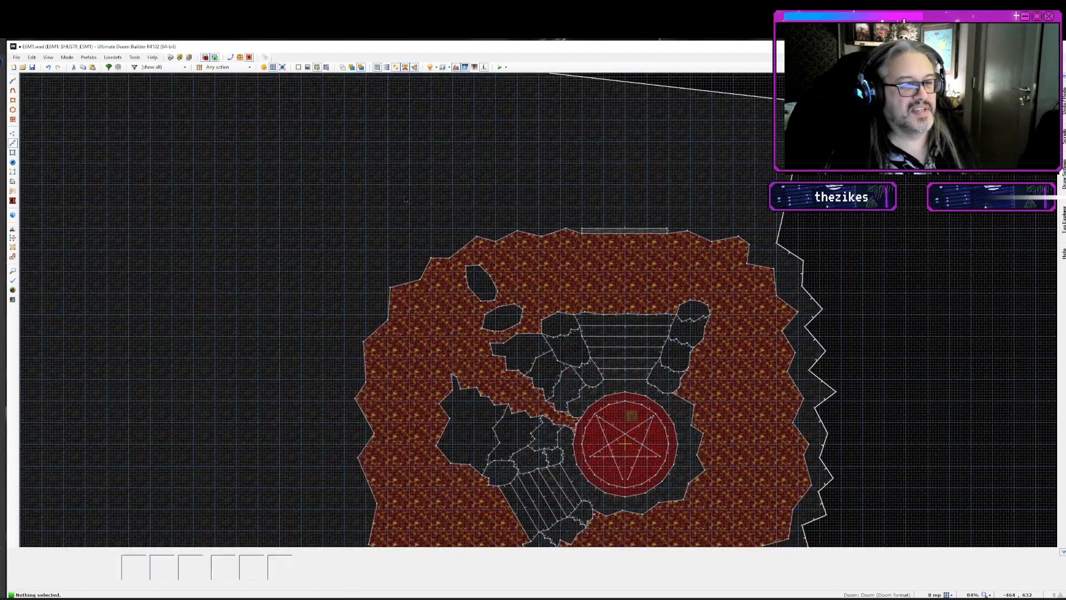
key(Up)
key(Up)
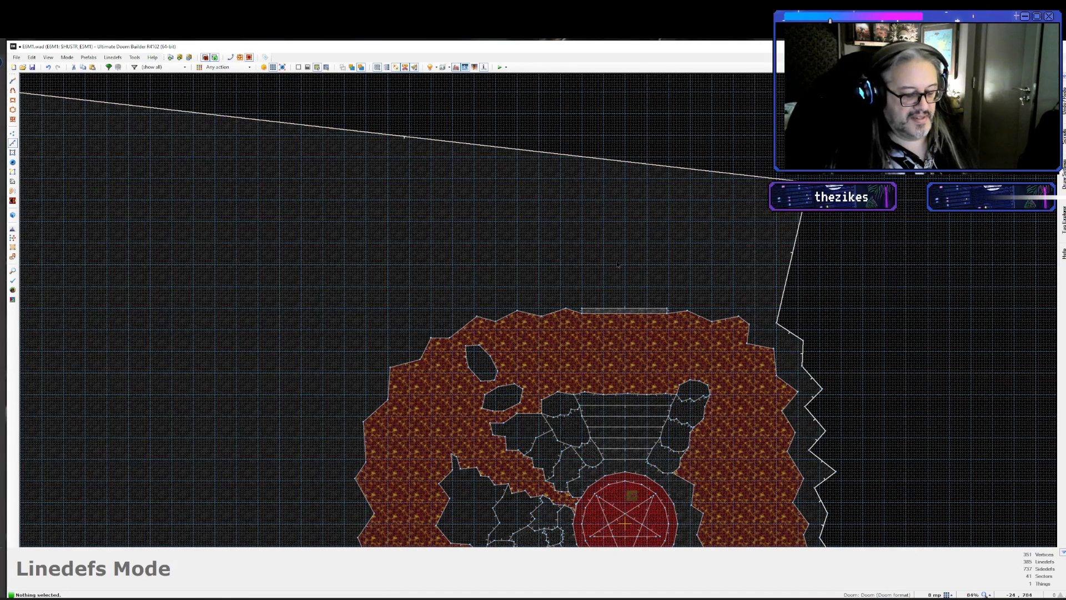
- Insert a vertex on the northern outer linedef and pull the eastern boundary vertices beside the platform inward, close to the lava edge
key(v)
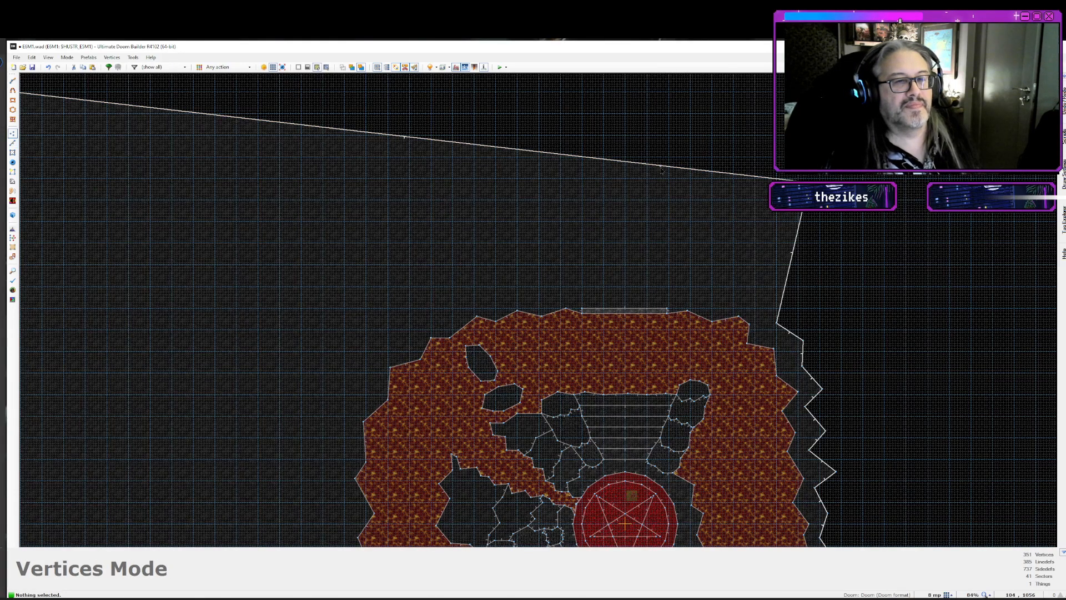
drag(663, 166, 760, 67)
scroll(904, 527, up, 6)
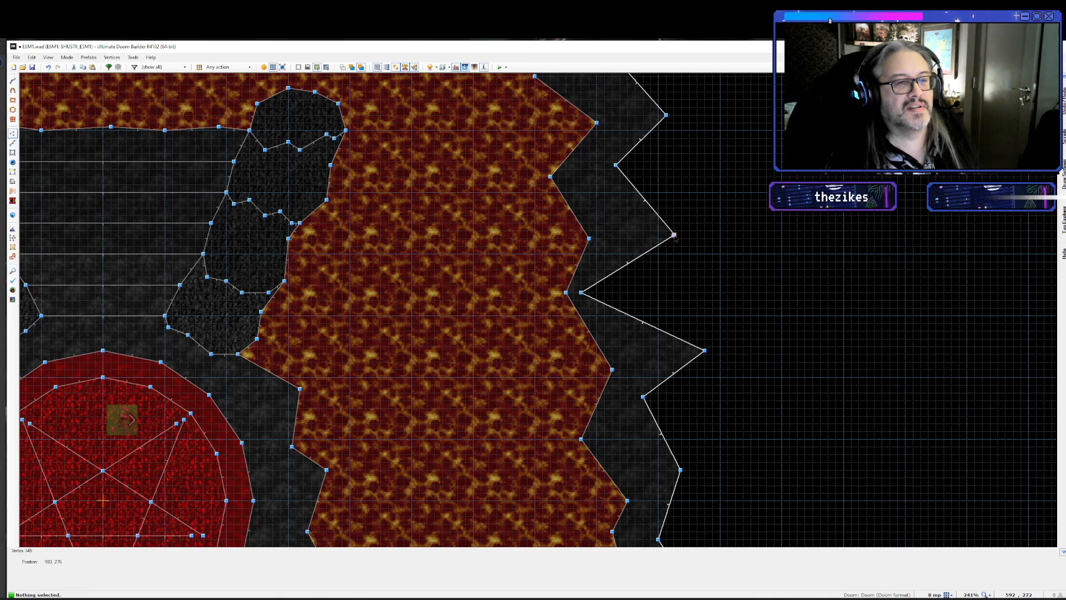
drag(659, 235, 613, 240)
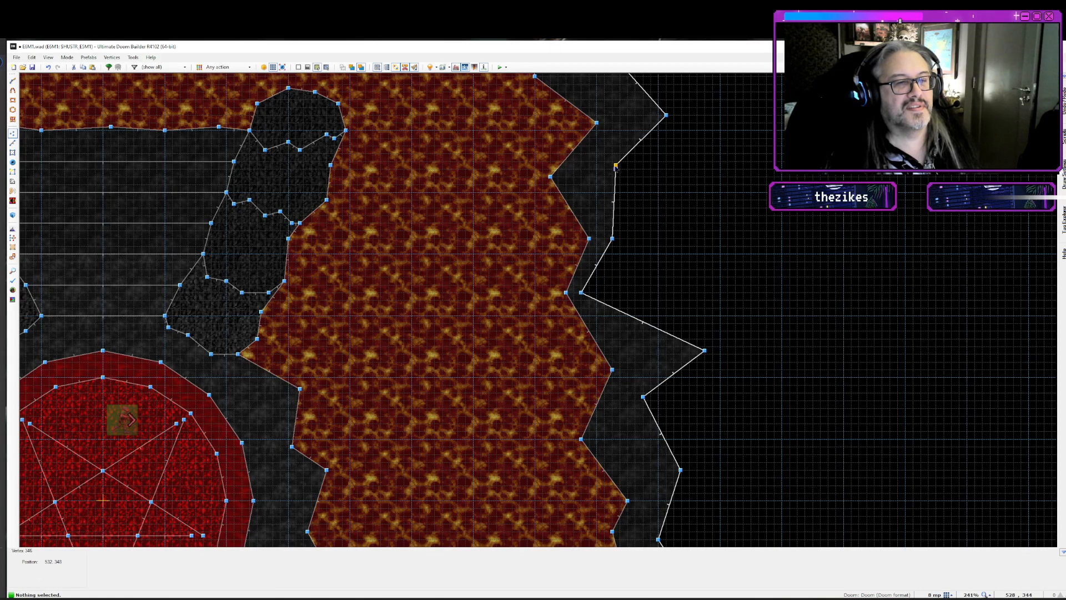
drag(616, 167, 568, 178)
drag(665, 115, 627, 115)
drag(704, 350, 634, 354)
drag(639, 403, 598, 436)
- Move the next vertices down the eastern boundary inward so the wall closely follows the lava ring's jagged edge
key(Down)
key(Right)
key(Down)
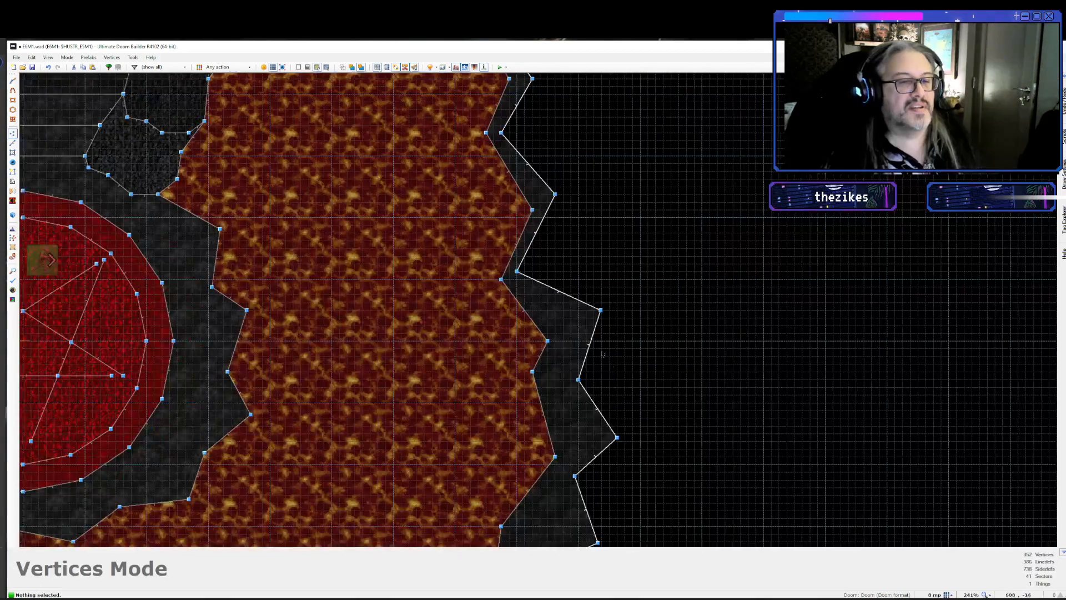
drag(600, 310, 548, 371)
drag(616, 438, 570, 457)
- Pull the outer boundary vertices below the platform's eastern side inward so the wall hugs the lava's jagged edge
key(Down)
key(Down)
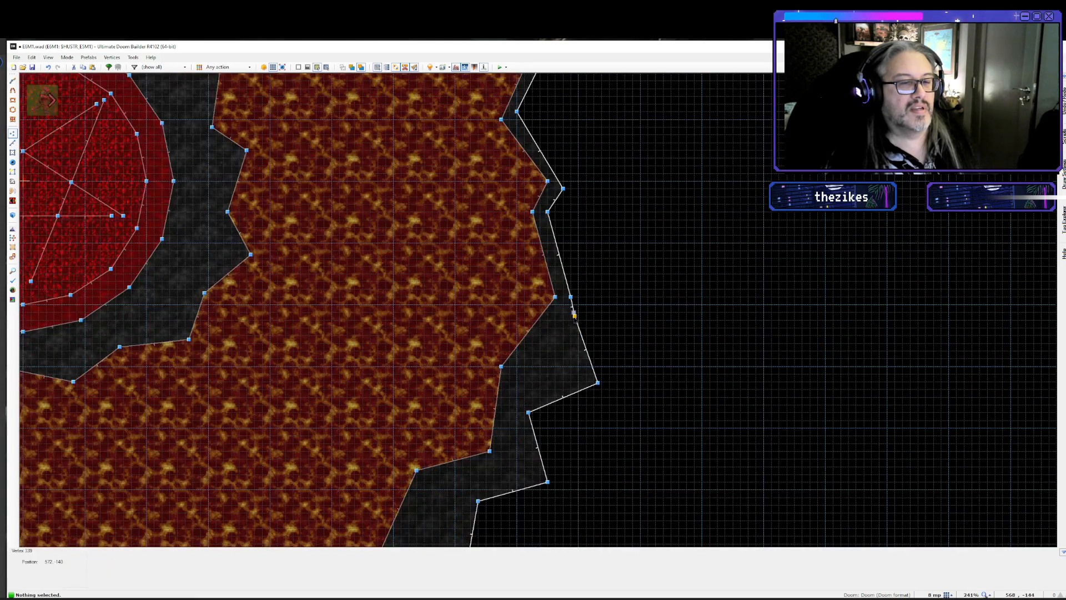
drag(575, 316, 531, 353)
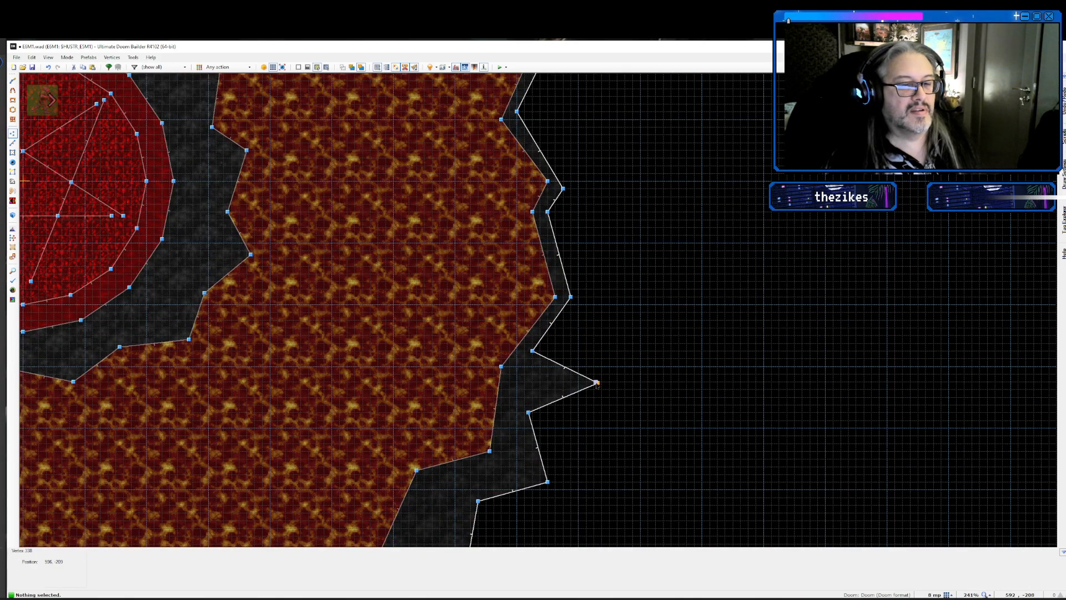
drag(597, 383, 509, 414)
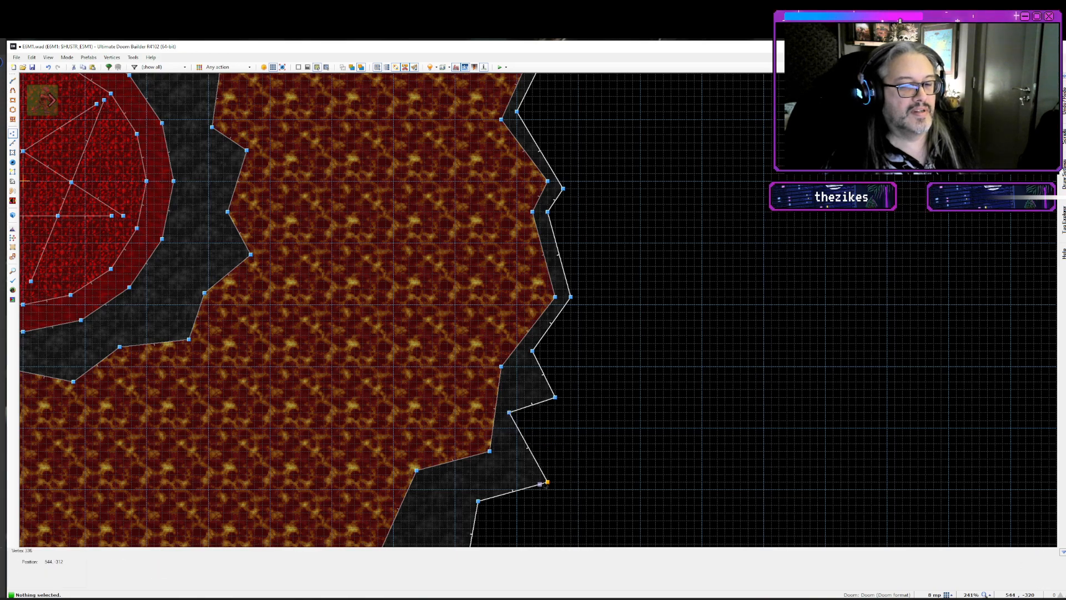
drag(548, 481, 507, 464)
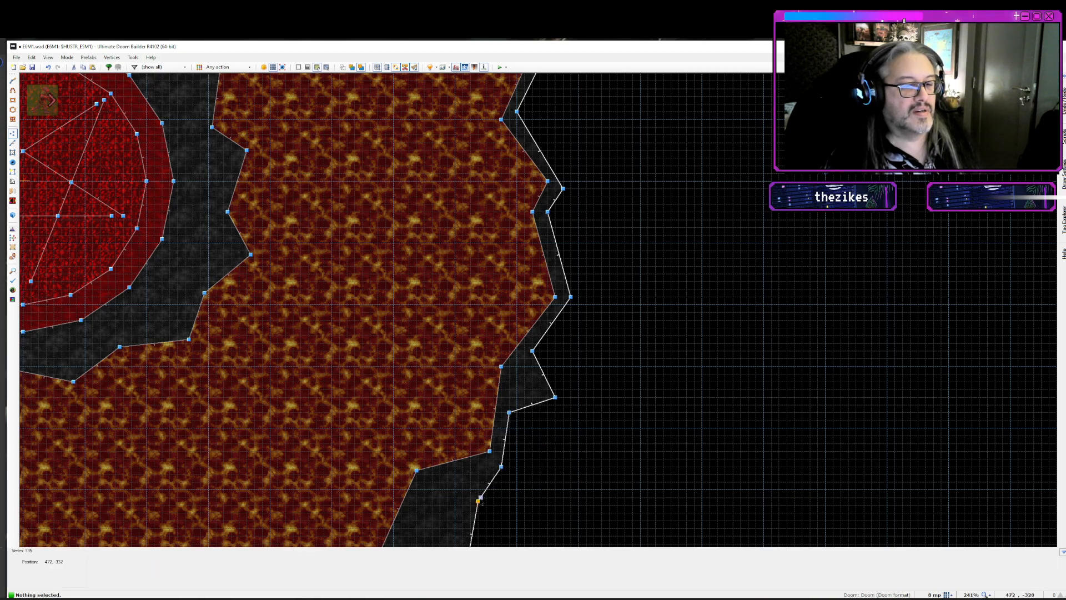
drag(478, 501, 424, 481)
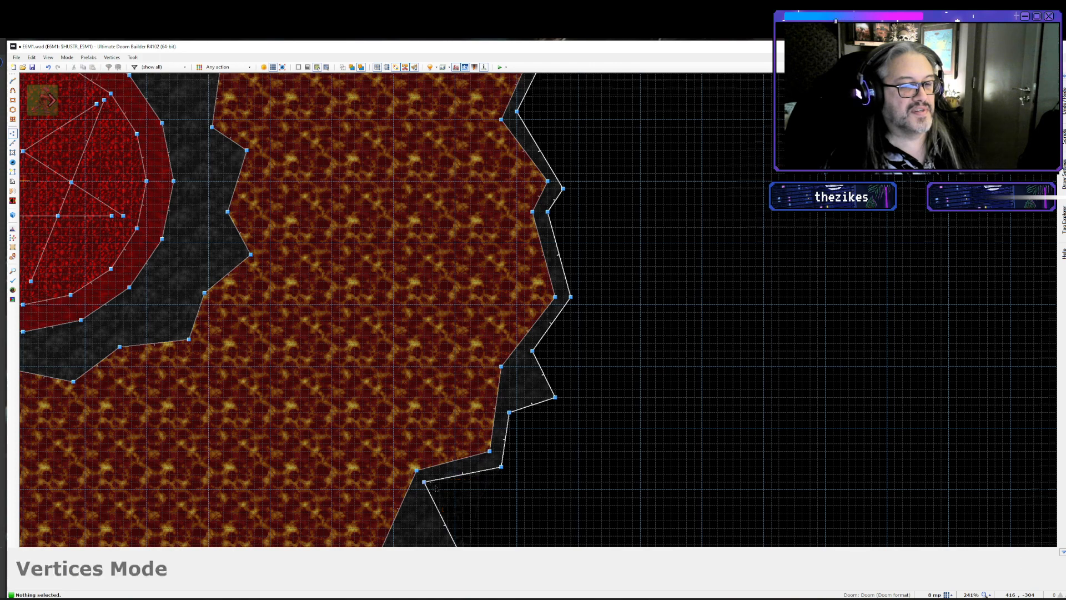
- Move the southeastern boundary vertices inward so the wall steps along the lava ring's southeast corner
key(Down)
key(Down)
key(Down)
key(Down)
key(Down)
key(Left)
key(Left)
key(Left)
key(Left)
key(Left)
drag(663, 369, 617, 352)
drag(611, 390, 538, 368)
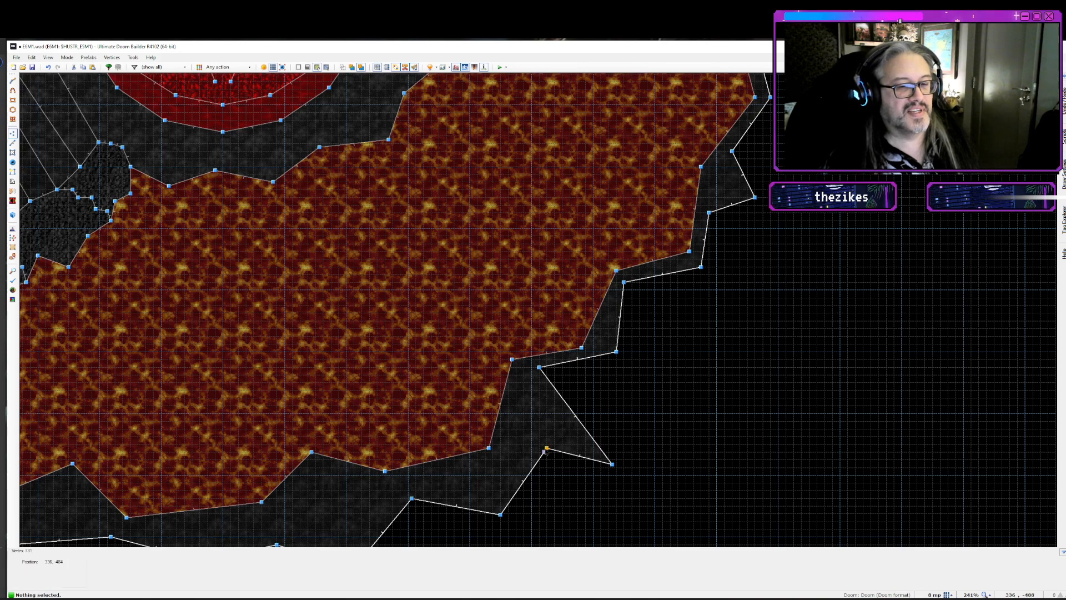
right_drag(546, 450, 500, 459)
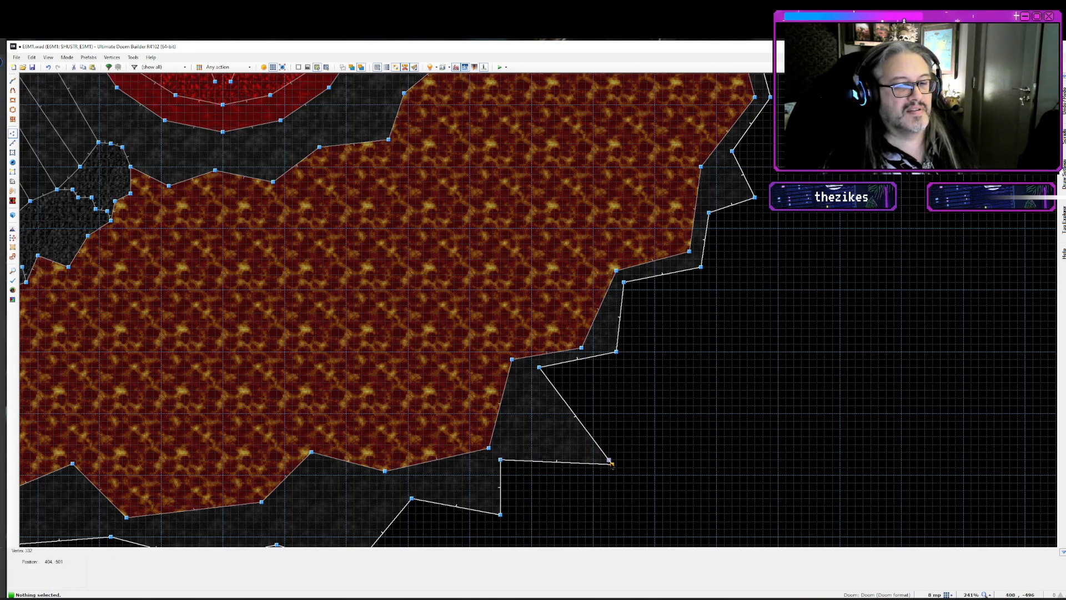
right_drag(610, 464, 532, 421)
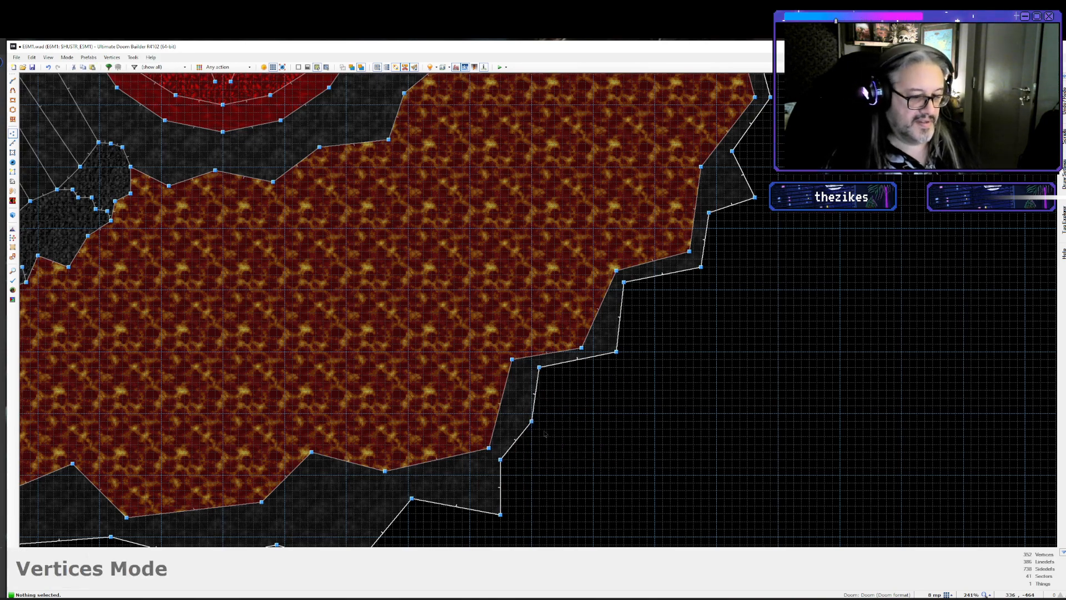
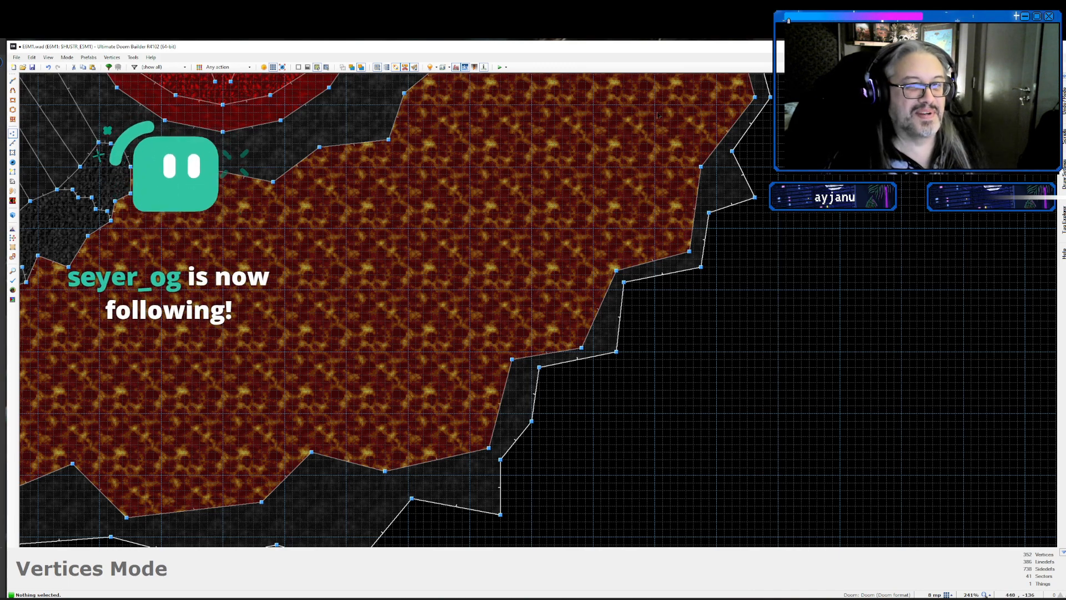
- Pull the boundary vertices at the southeastern end of the lava's southern rim inward, close to the lava edge
key(Down)
middle_drag(447, 414, 650, 383)
drag(650, 379, 616, 364)
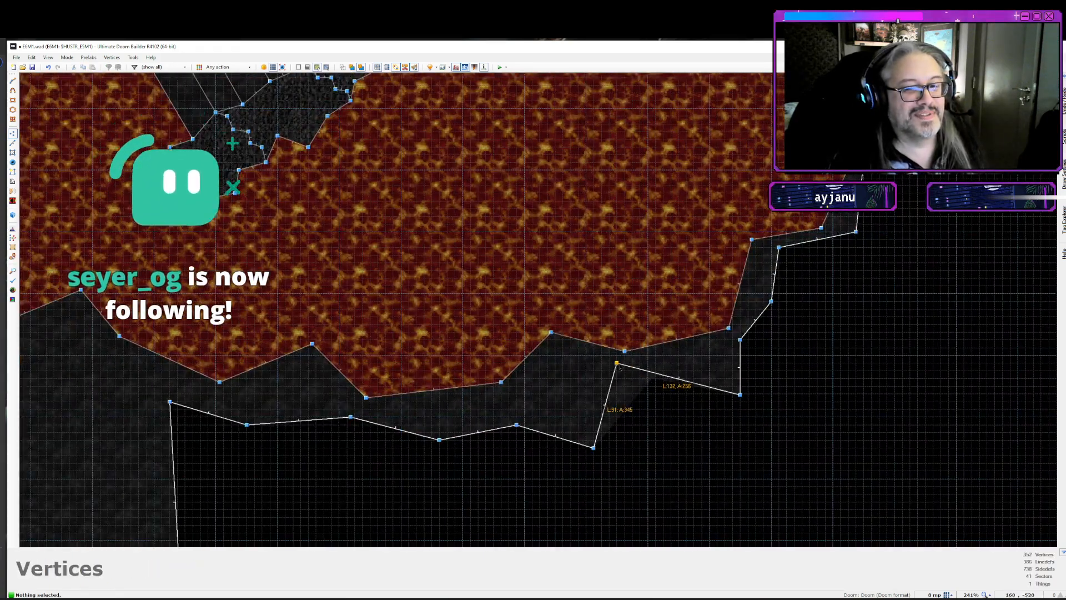
drag(740, 395, 693, 370)
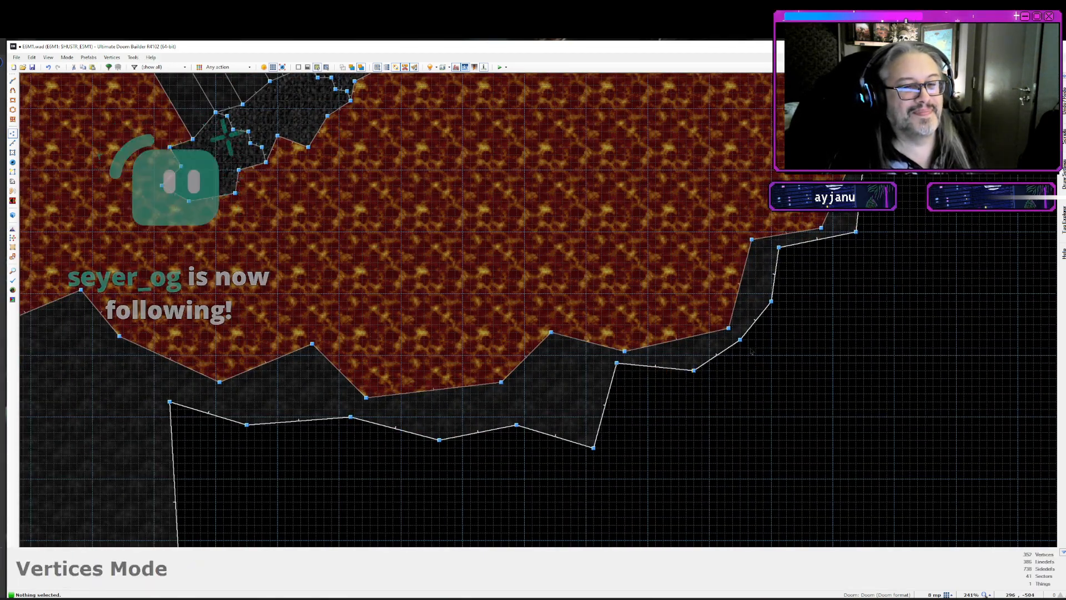
drag(584, 454, 555, 355)
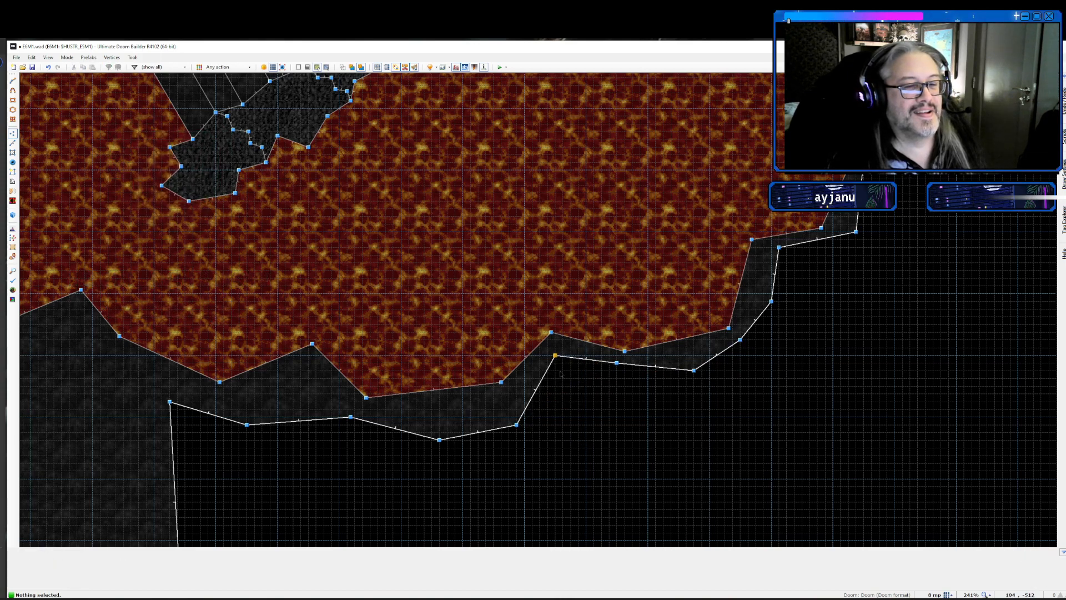
- Move the remaining southern boundary vertices westward along the lava rim so the wall mirrors its zigzag, including the corner vertex
drag(517, 425, 508, 401)
drag(440, 440, 439, 409)
drag(350, 417, 332, 410)
drag(442, 412, 308, 363)
key(Left)
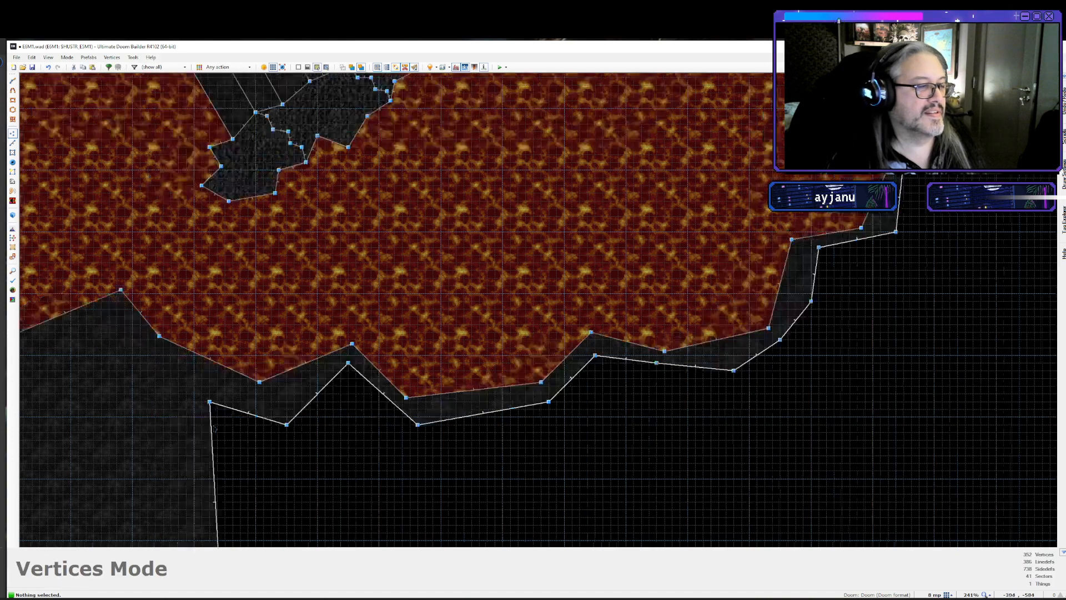
key(Left)
key(Left)
key(Left)
key(Left)
key(Left)
drag(487, 424, 355, 356)
- Pull the northeastern boundary vertices inward to follow the lava ring's stepped northeast corner
scroll(498, 434, down, 7)
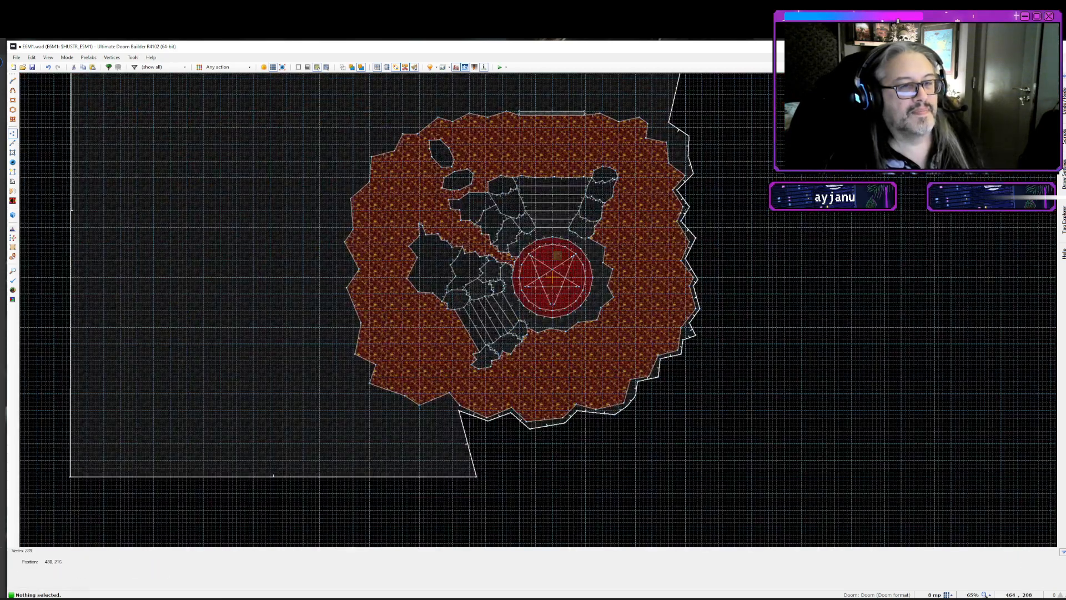
scroll(624, 169, up, 8)
drag(709, 246, 634, 272)
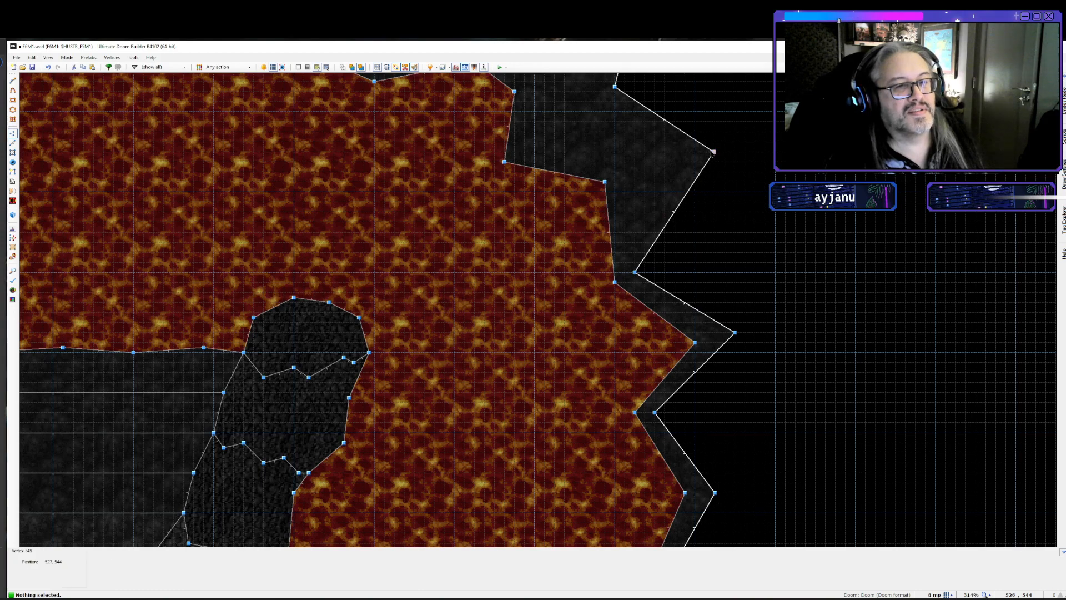
drag(707, 150, 636, 183)
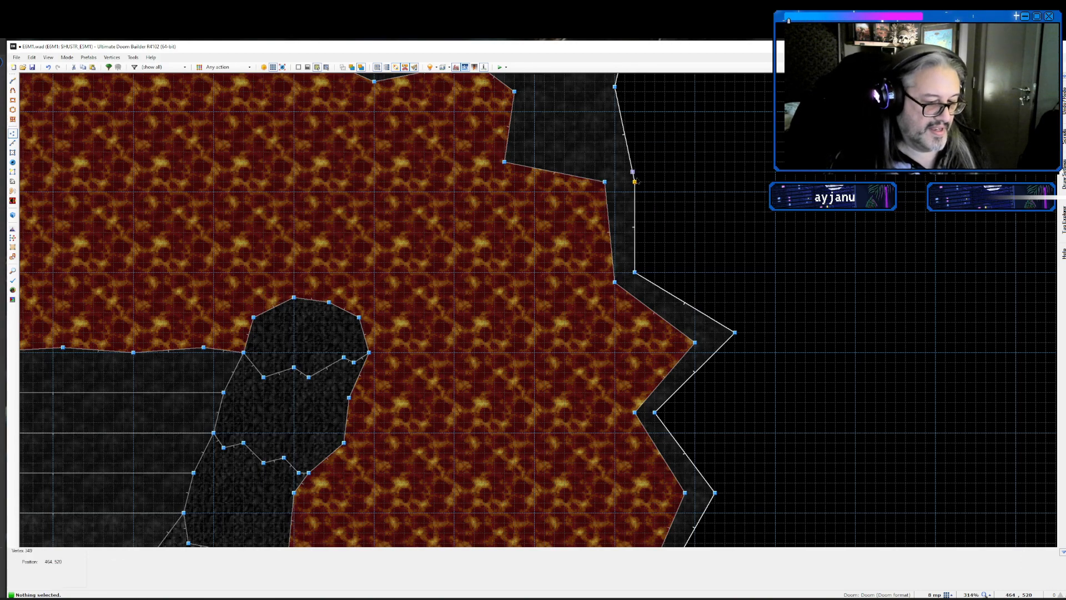
key(Up)
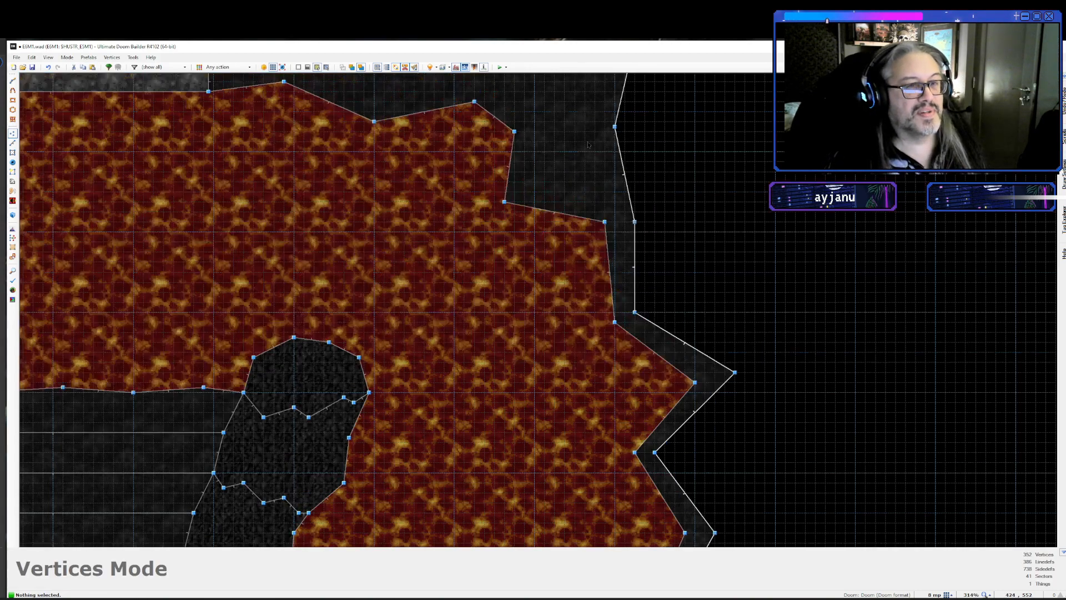
drag(607, 176, 527, 225)
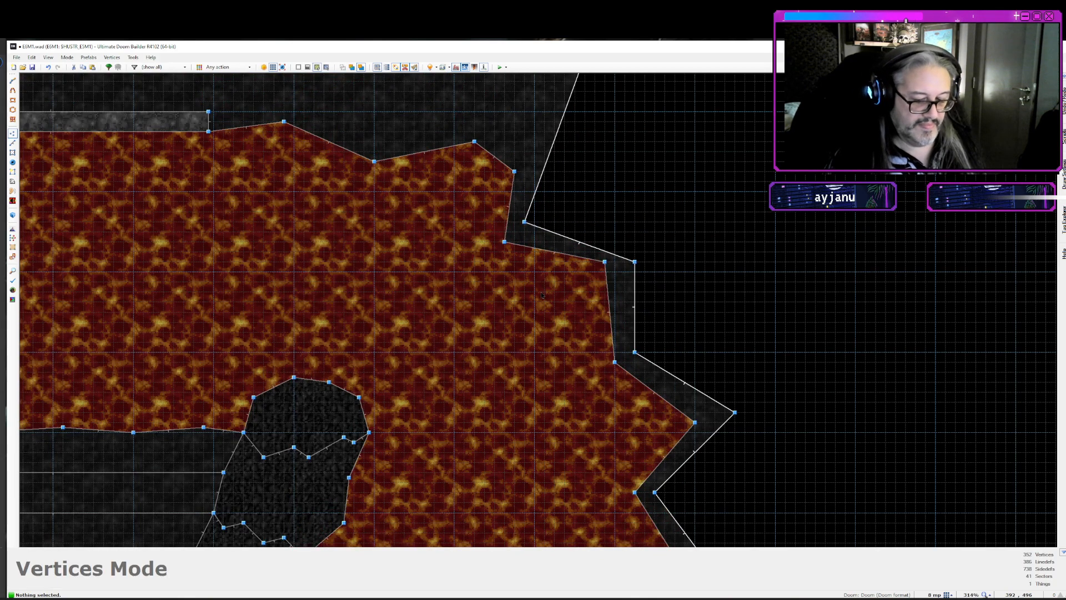
- Playtest the level, examine the tightened rock walls, lava rim and platform surroundings from several spots, and close the playtest
key(F9)
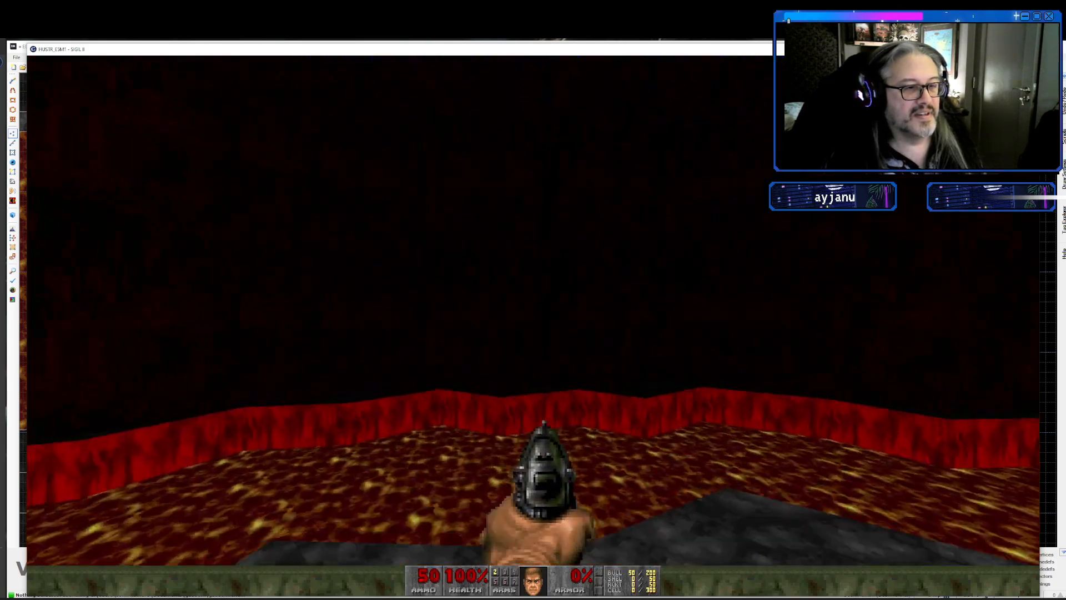
key(w)
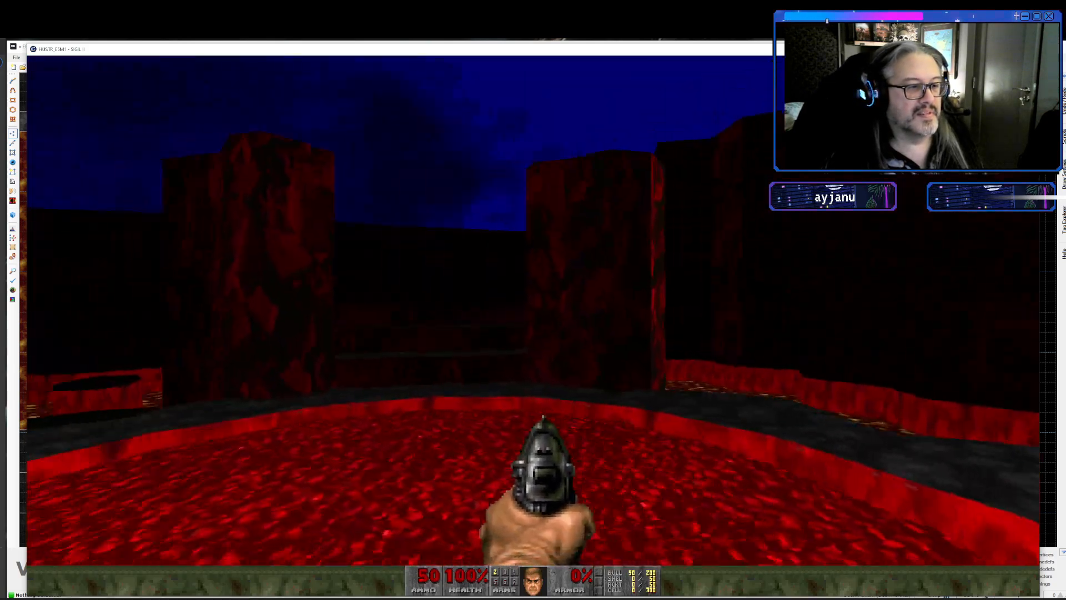
key(w)
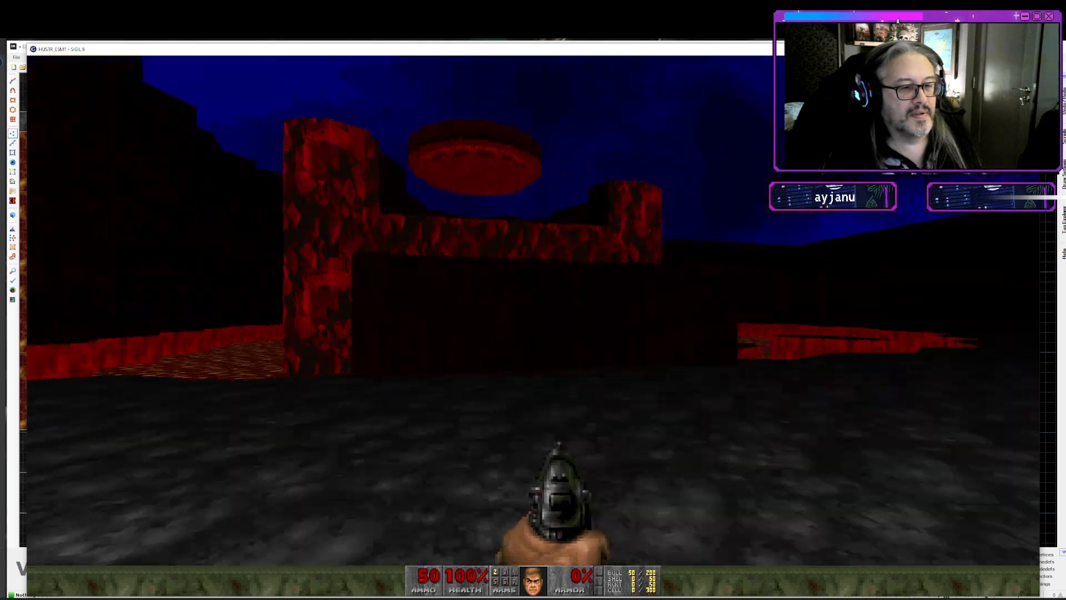
key(w)
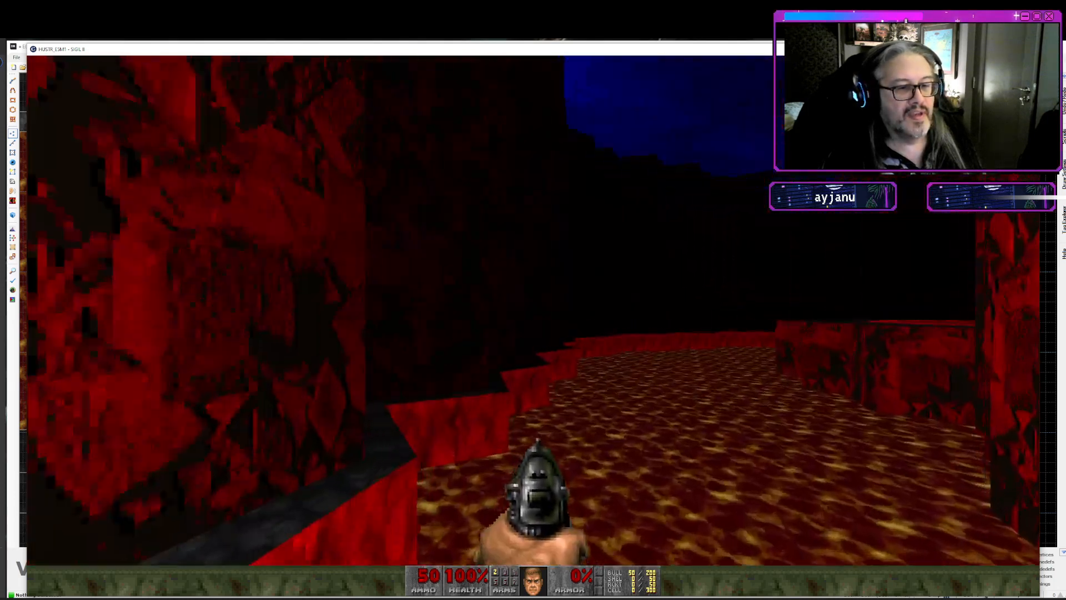
key(w)
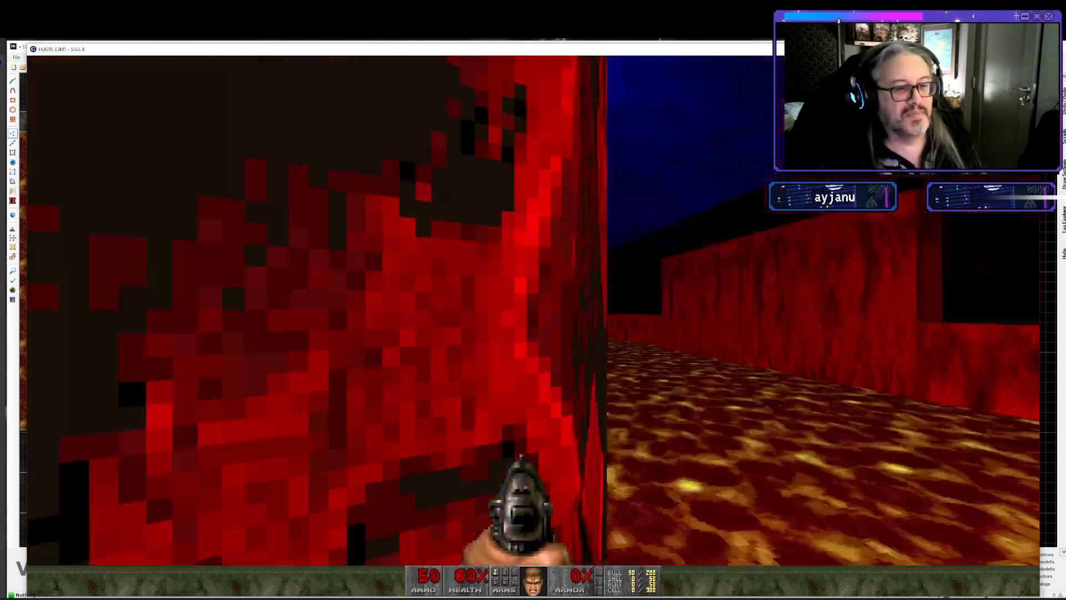
key(w)
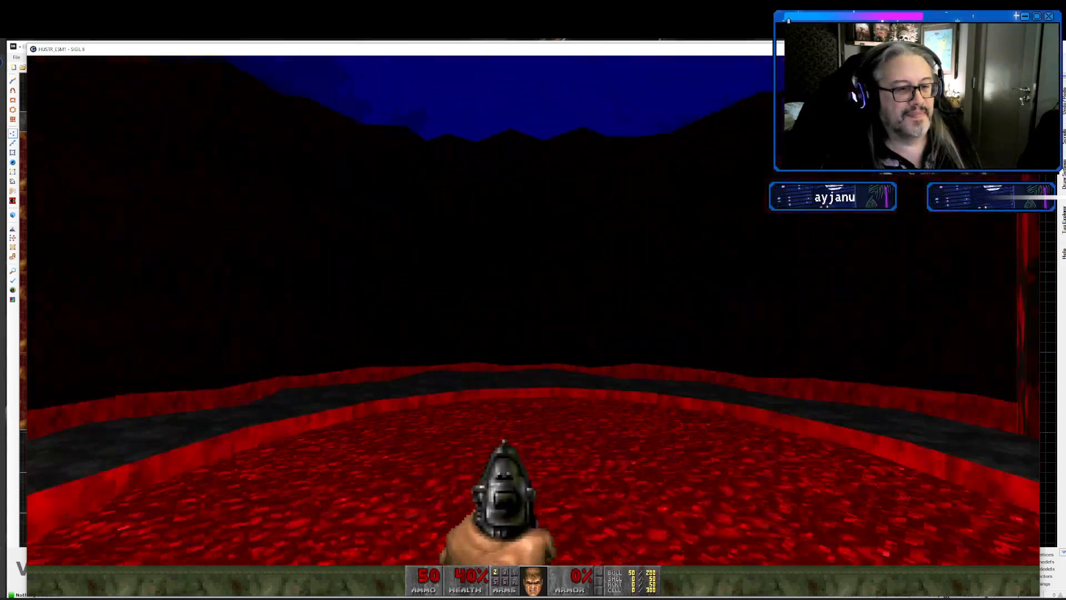
key(w)
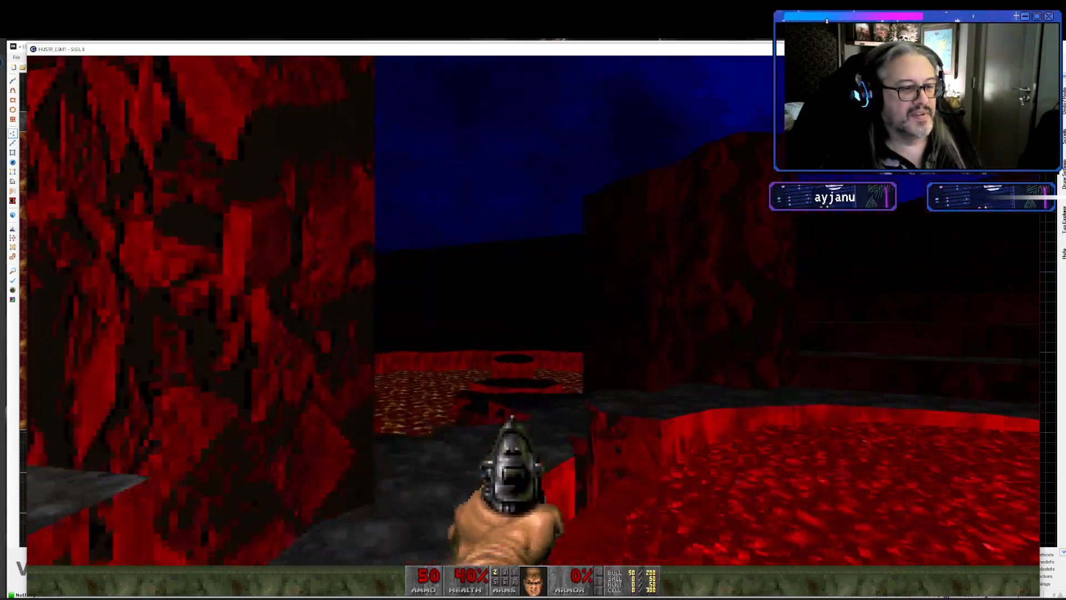
key(w)
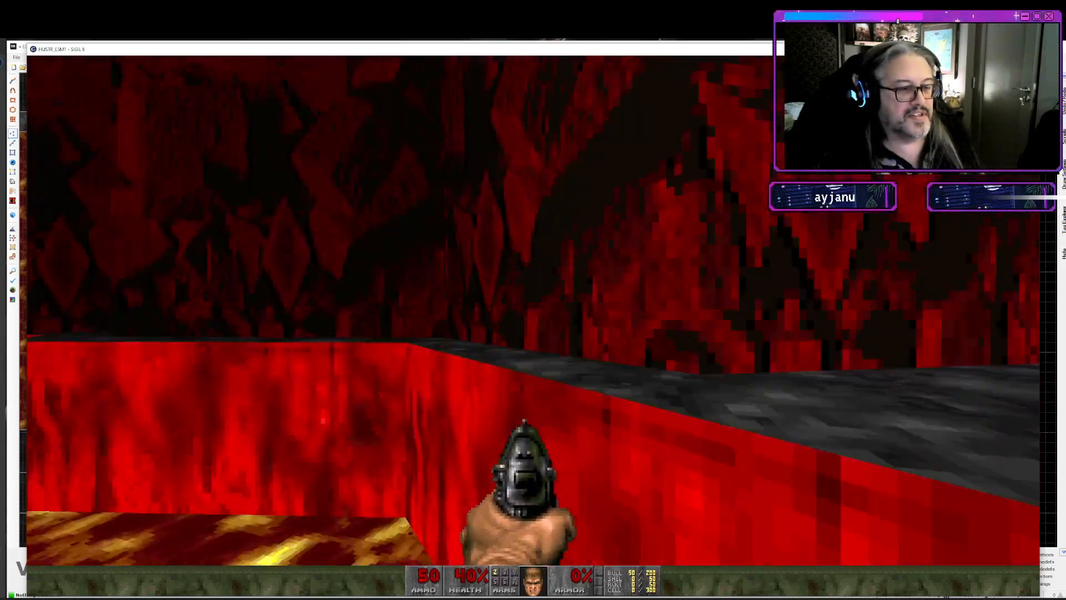
key(w)
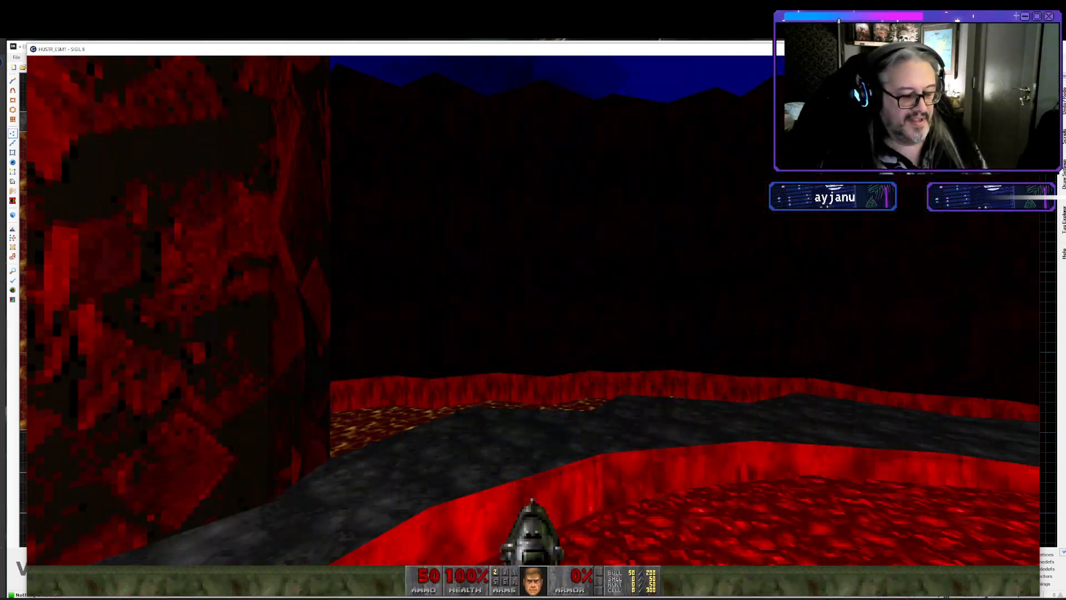
key(alt+F4)
- Save the map with the tightened boundary around the eastern and southern lava rim
scroll(509, 370, down, 5)
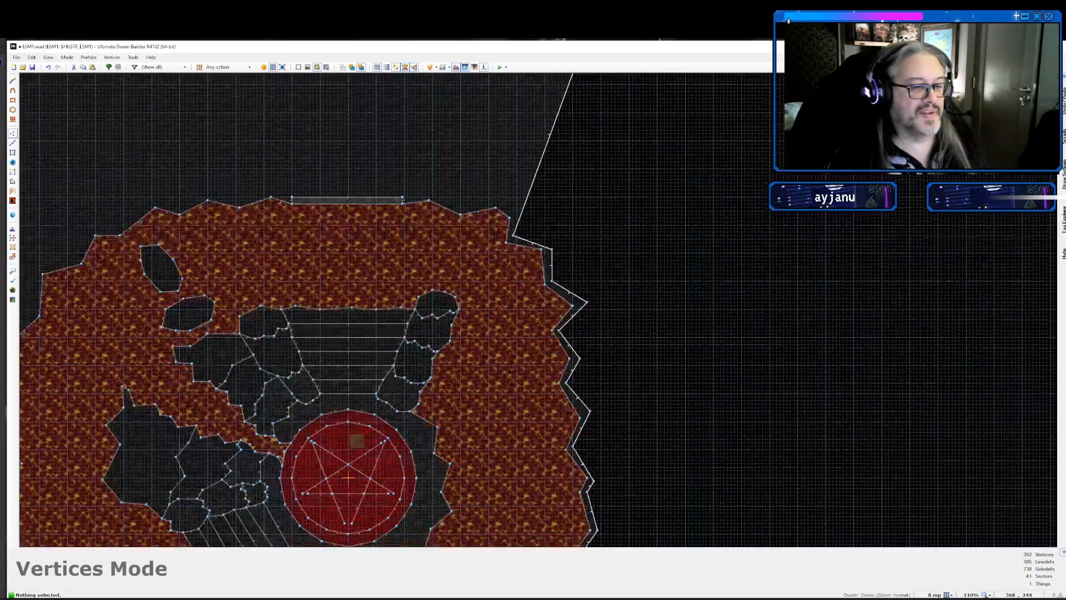
scroll(510, 370, up, 4)
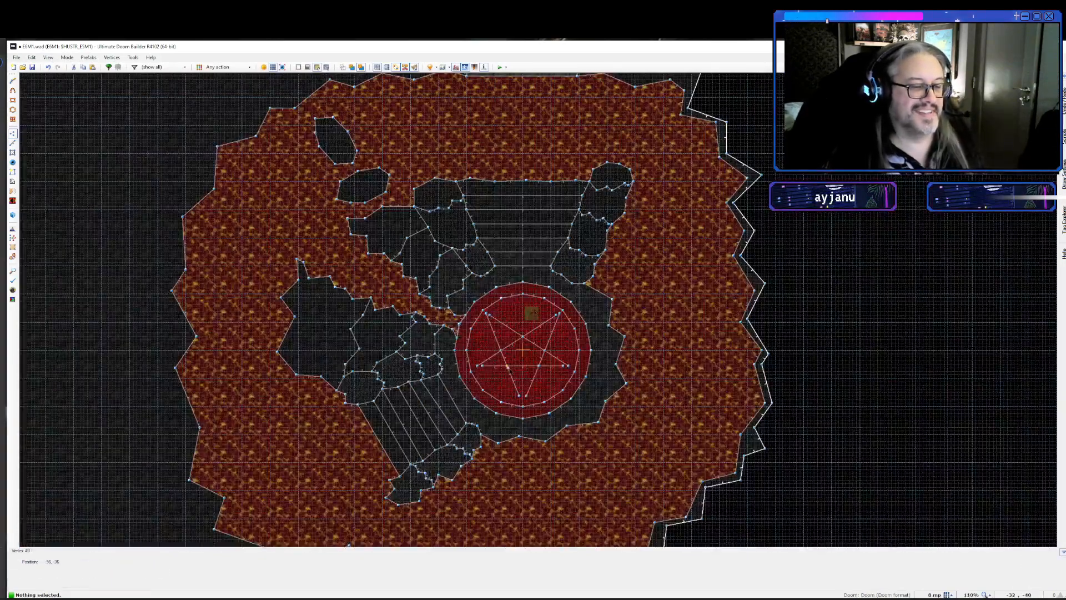
key(ctrl+s)
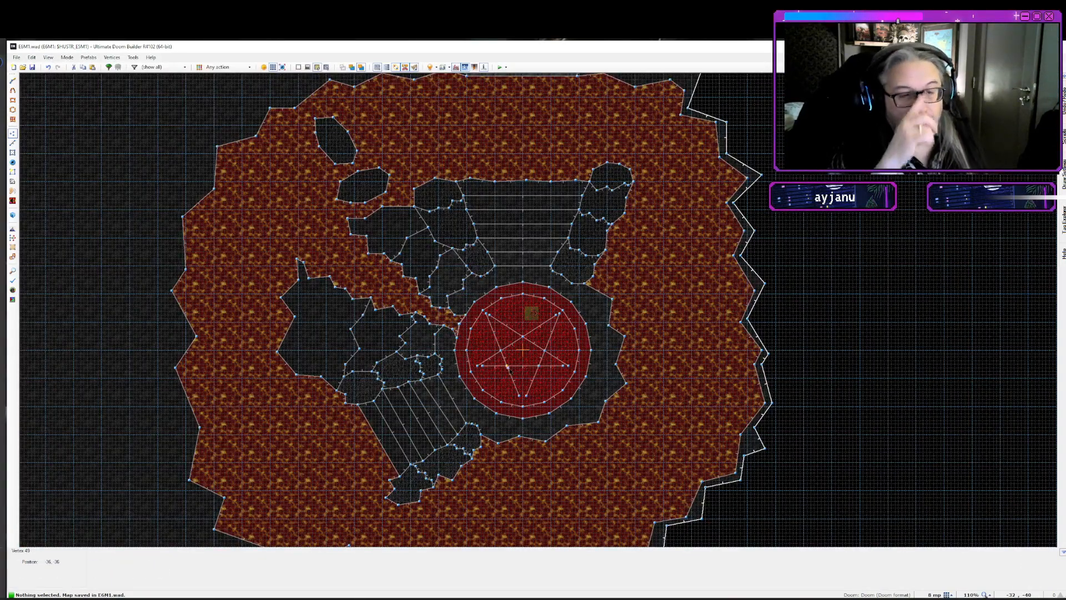
- Examine the lava ring's northern and western sides, the rock paths and the pentagram platform in the 2D view
key(Up)
key(Up)
key(Up)
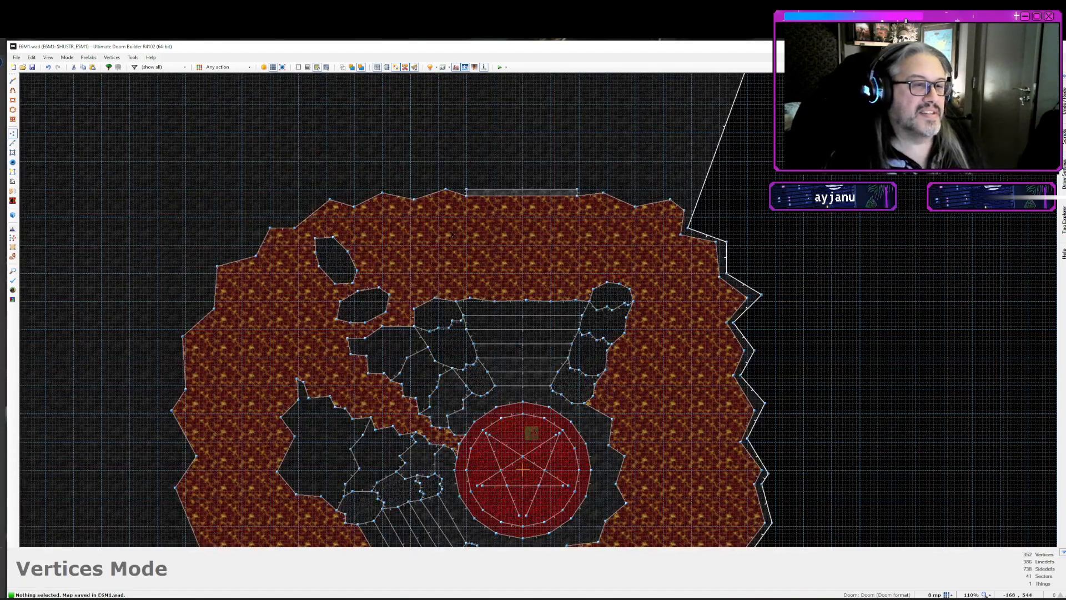
key(Down)
key(Left)
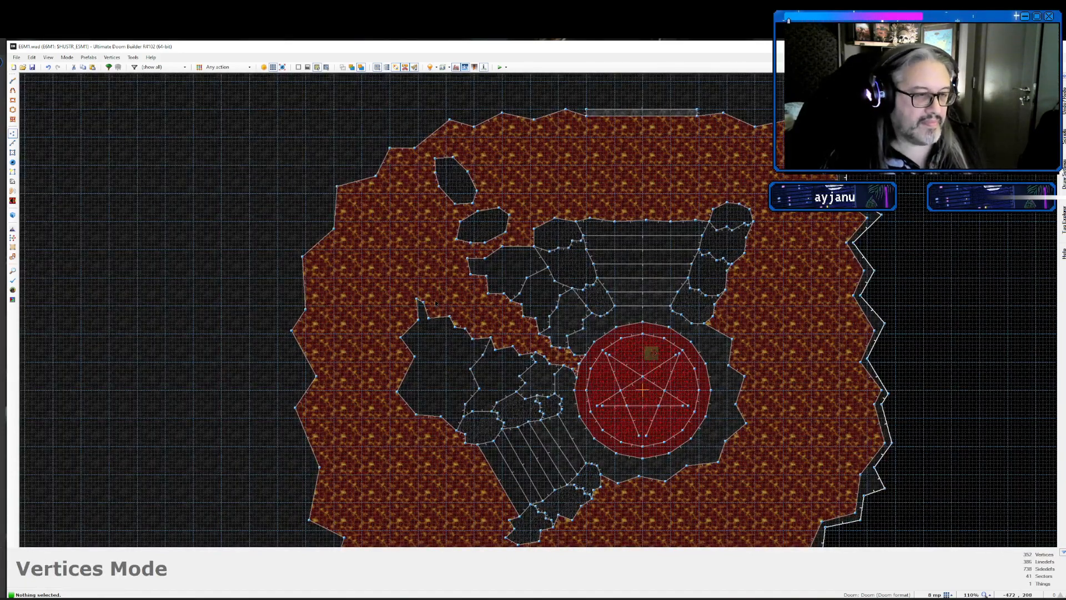
scroll(436, 302, down, 2)
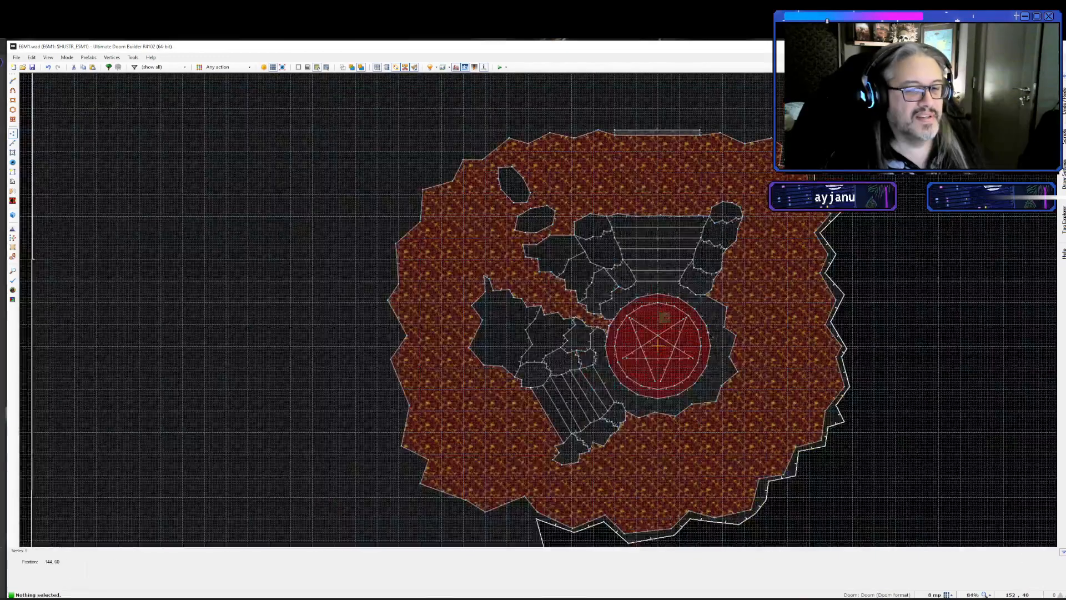
key(Down)
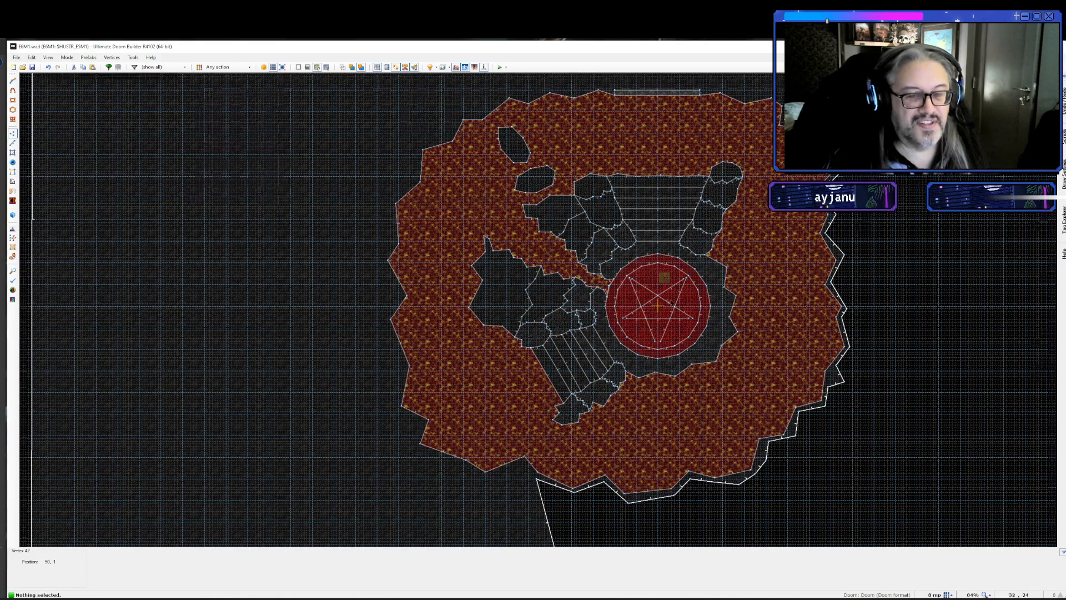
scroll(662, 299, down, 2)
scroll(668, 300, up, 4)
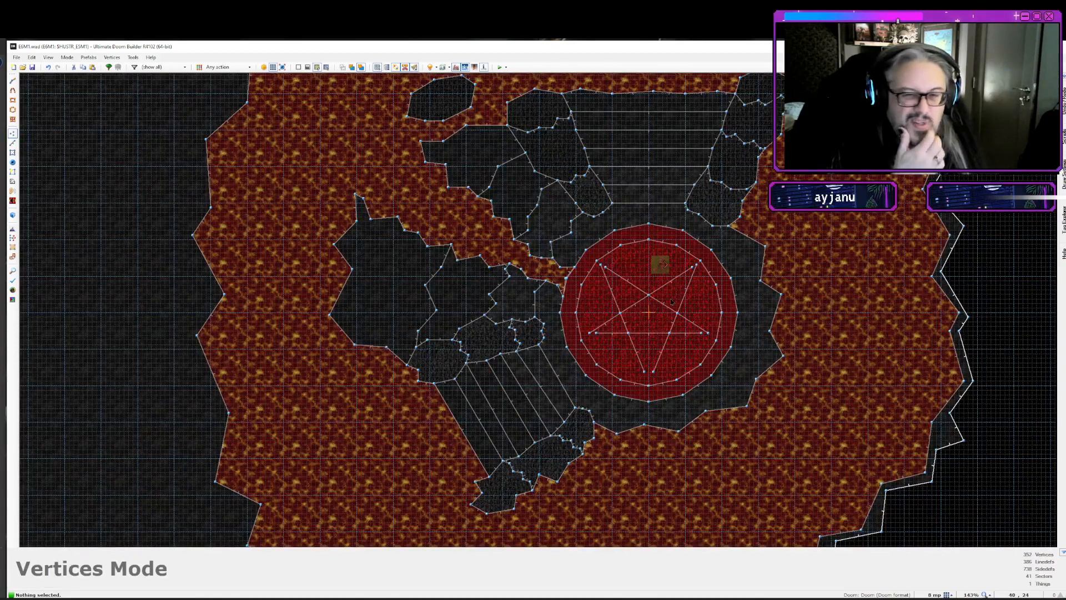
- Examine the pentagram platform, the staircases and the whole lava ring against the unfinished rock area to the west and south
scroll(672, 300, down, 1)
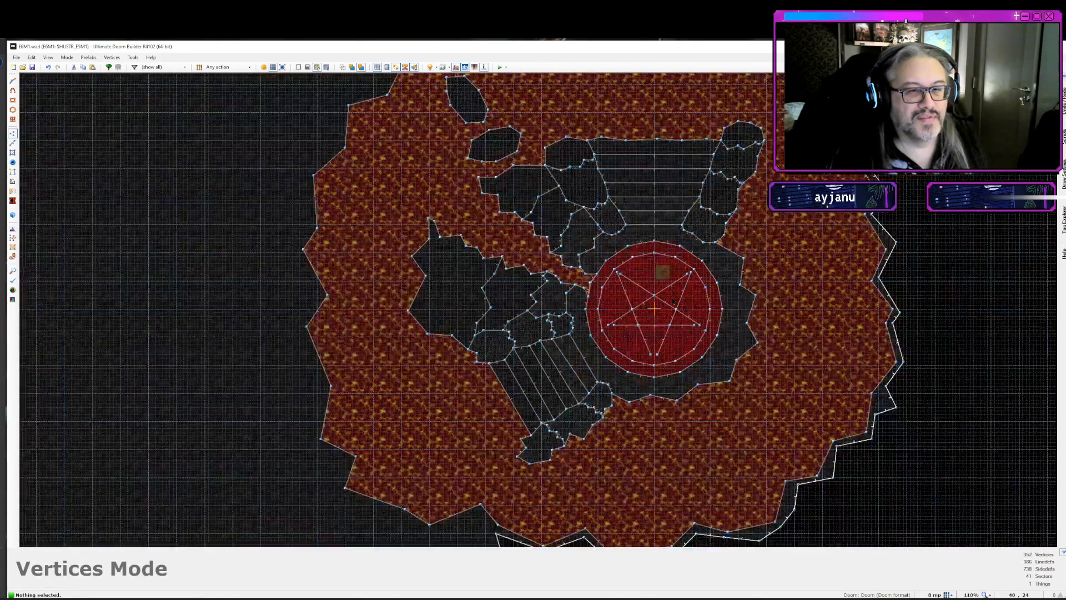
scroll(673, 300, up, 1)
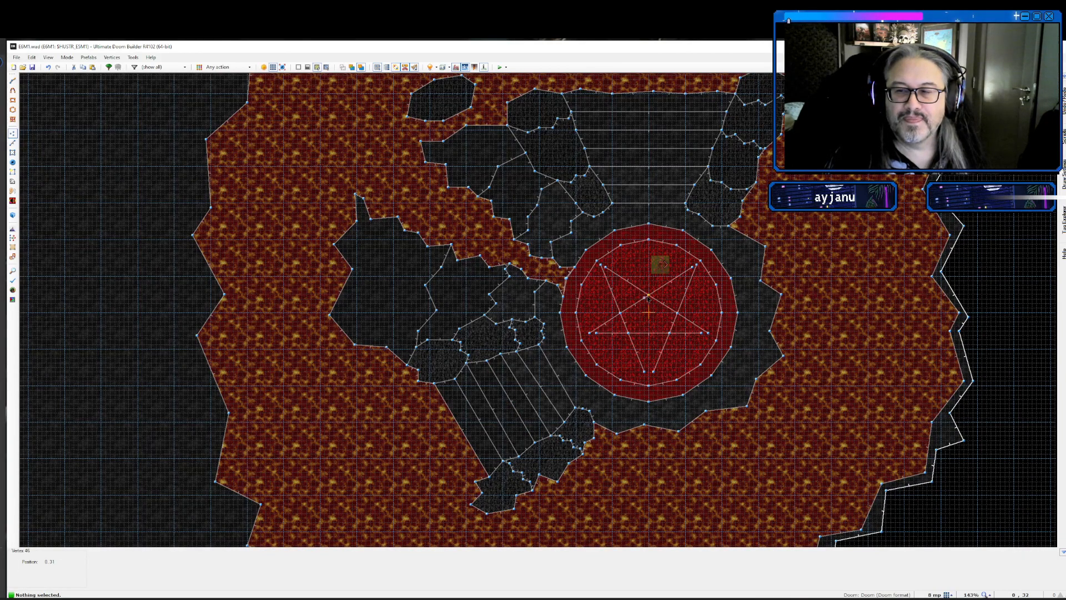
key(Up)
key(Up)
key(Up)
key(Up)
key(Up)
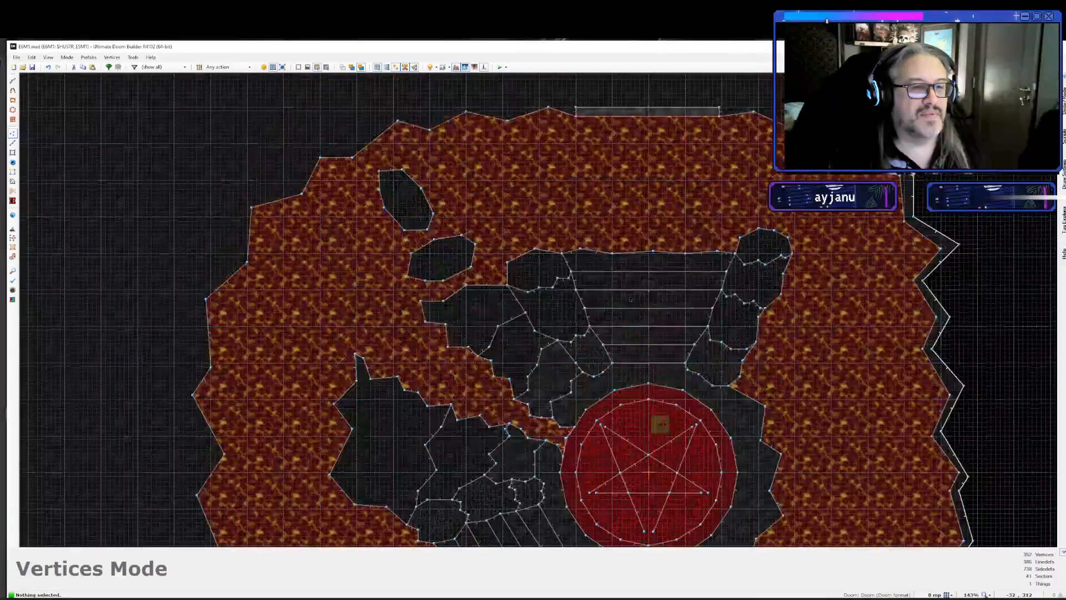
scroll(630, 297, down, 2)
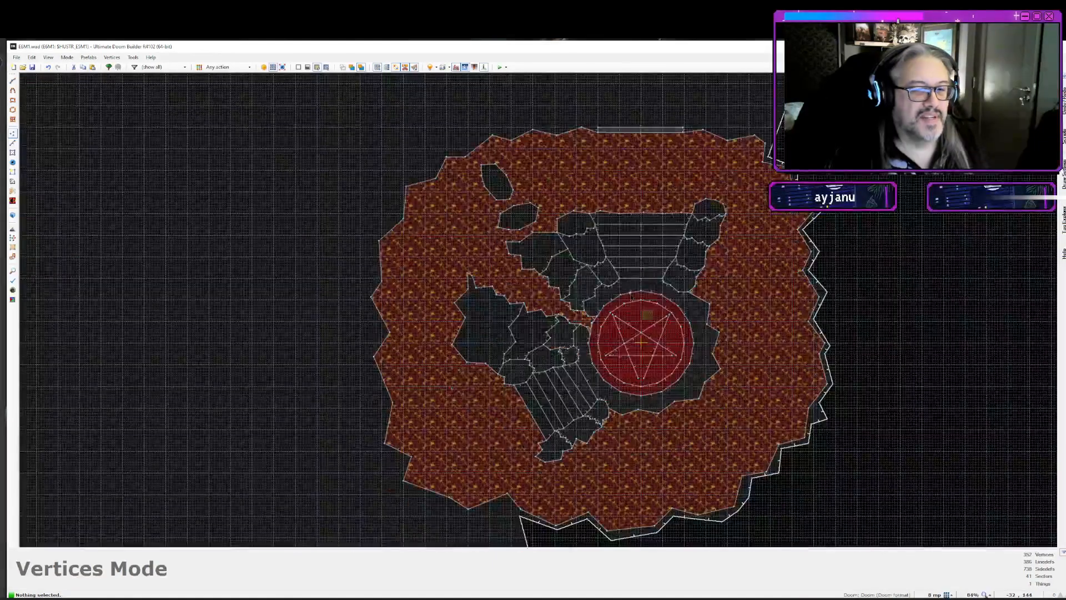
key(Up)
key(Up)
key(Up)
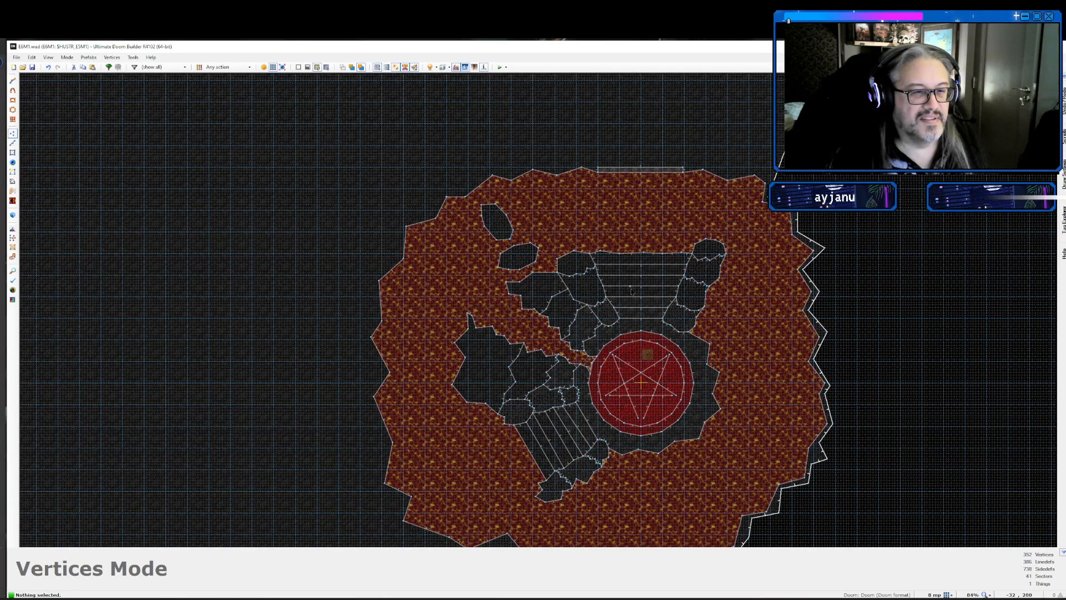
key(Down)
key(Down)
key(Down)
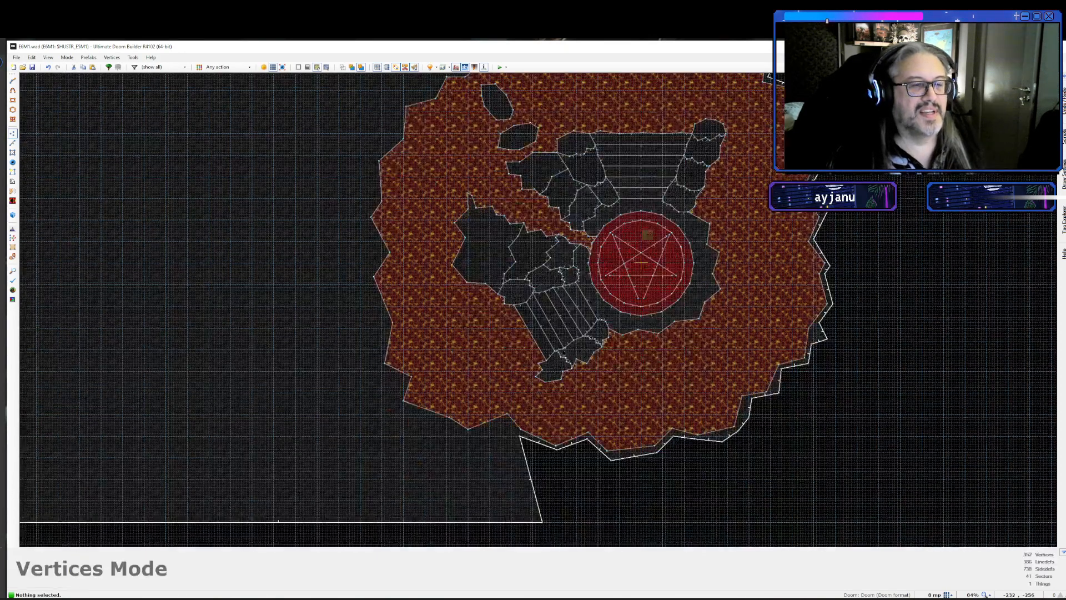
key(Left)
key(Left)
scroll(575, 352, down, 1)
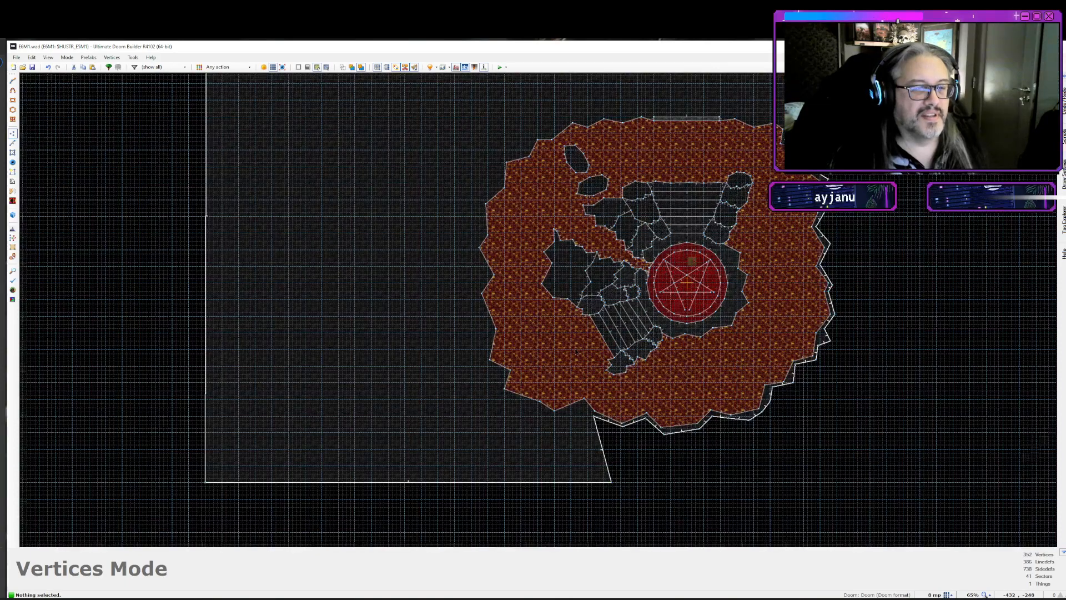
scroll(575, 351, up, 3)
scroll(575, 351, down, 4)
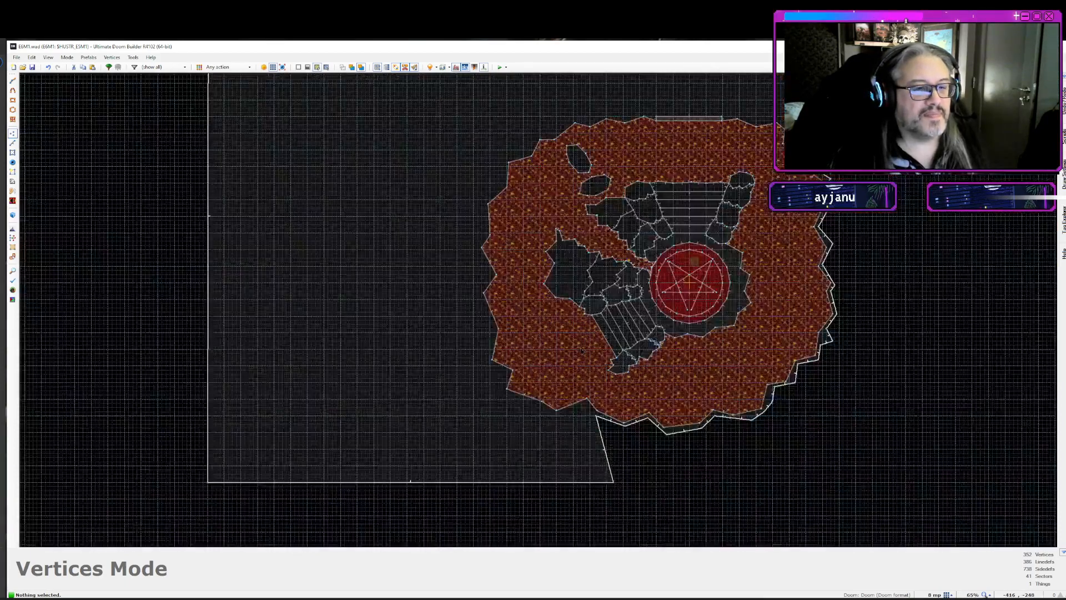
- Examine the outer boundary's northern and southern extents around the large empty rock area west of the lava ring
key(Up)
key(Up)
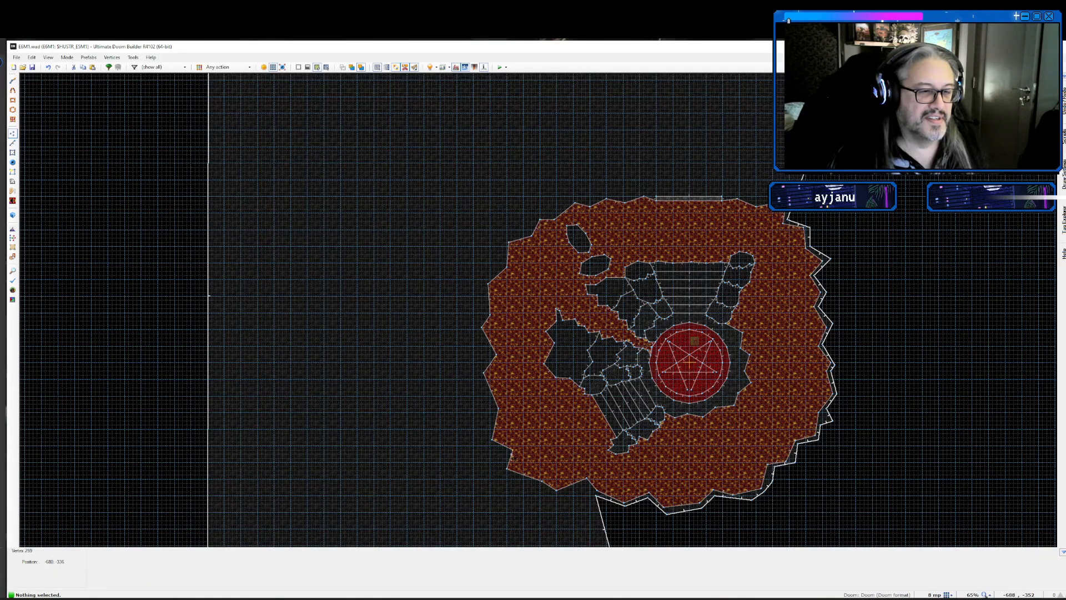
key(v)
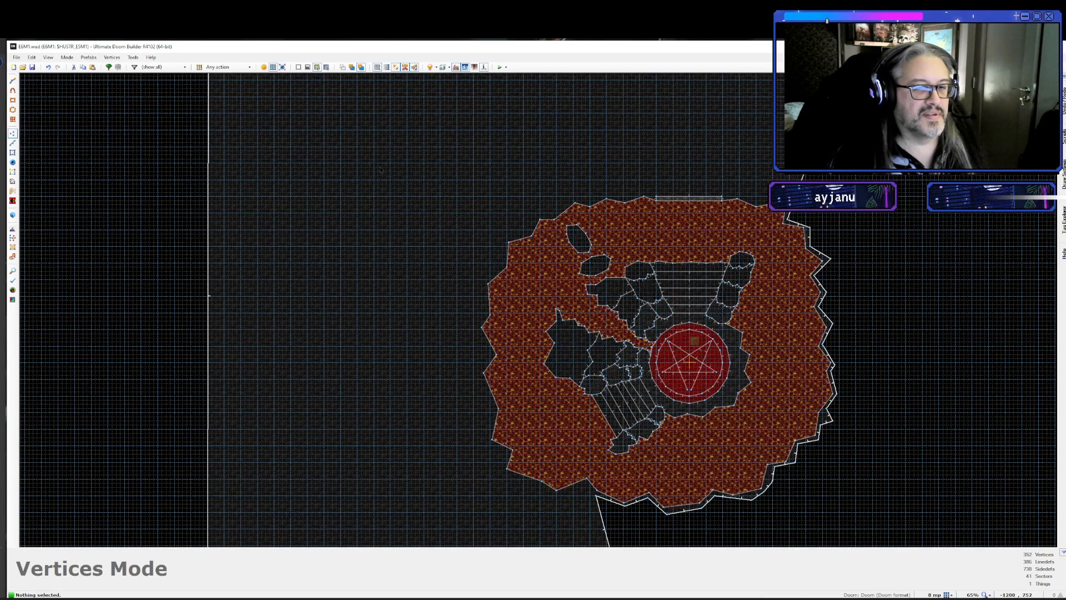
key(Up)
key(Up)
key(Up)
key(Up)
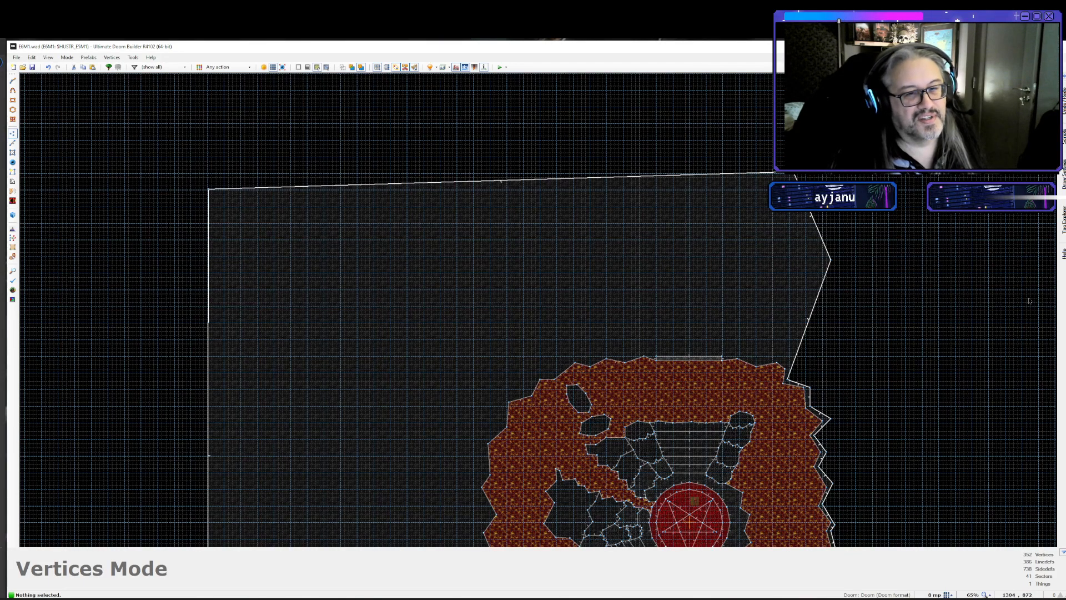
key(Down)
key(Down)
key(Down)
key(Down)
key(Down)
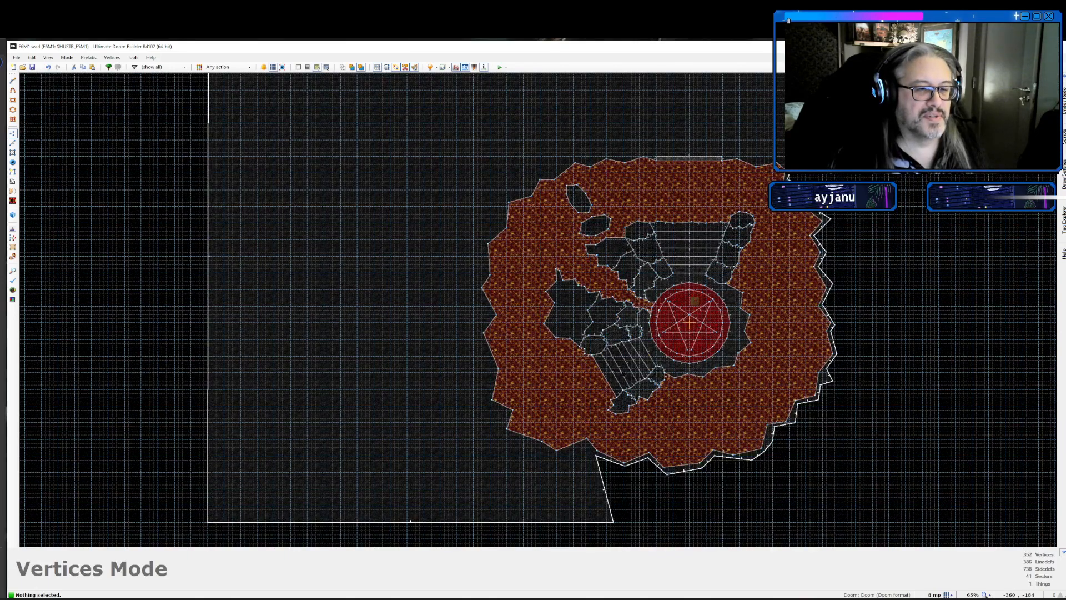
key(Up)
key(Up)
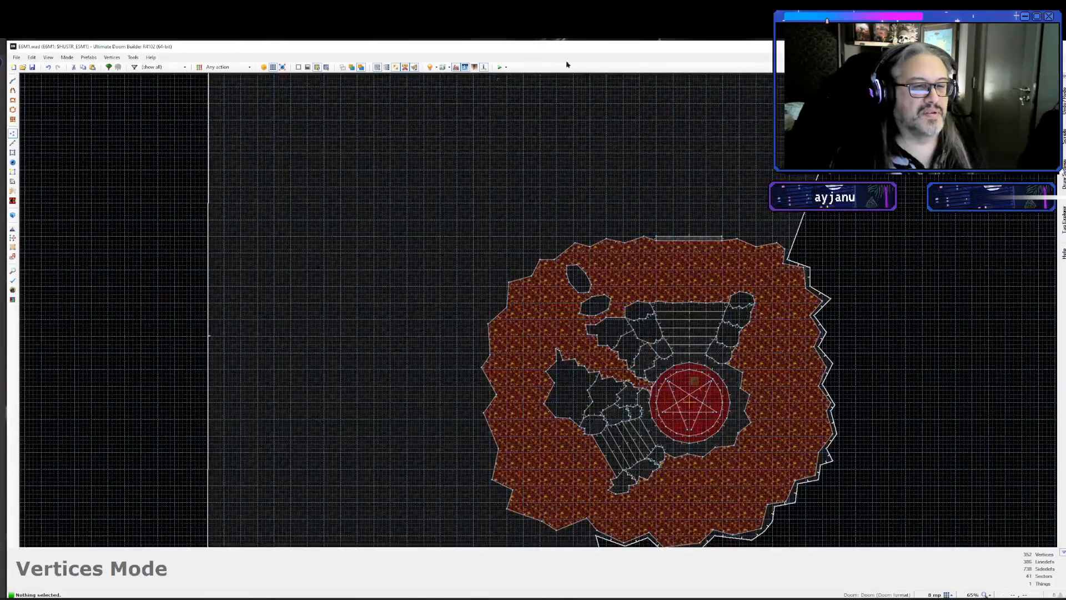
key(Down)
key(Up)
key(Down)
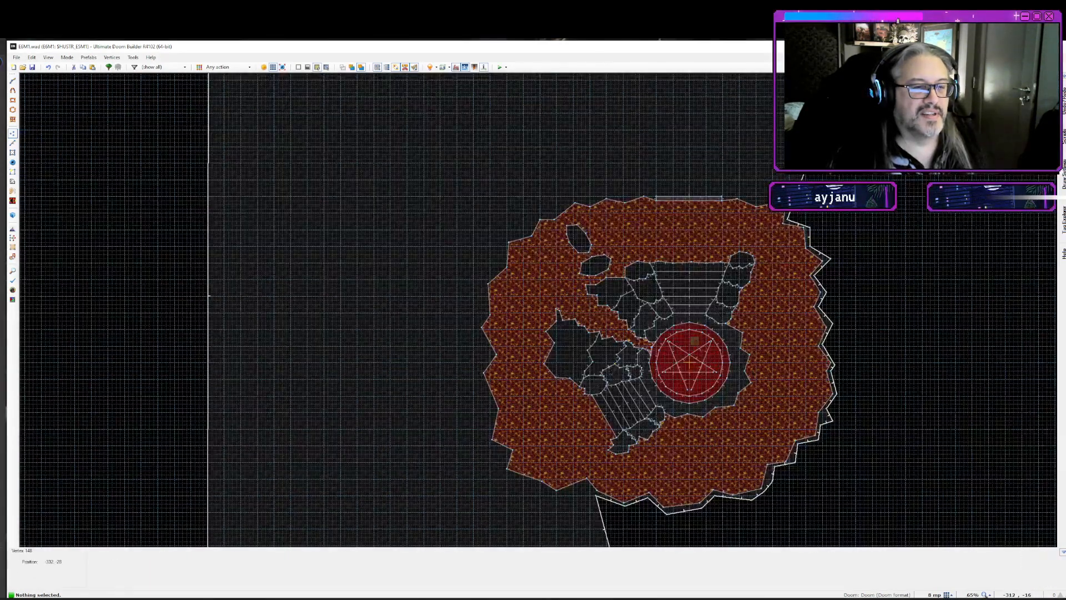
scroll(659, 383, down, 1)
scroll(658, 382, up, 2)
key(v)
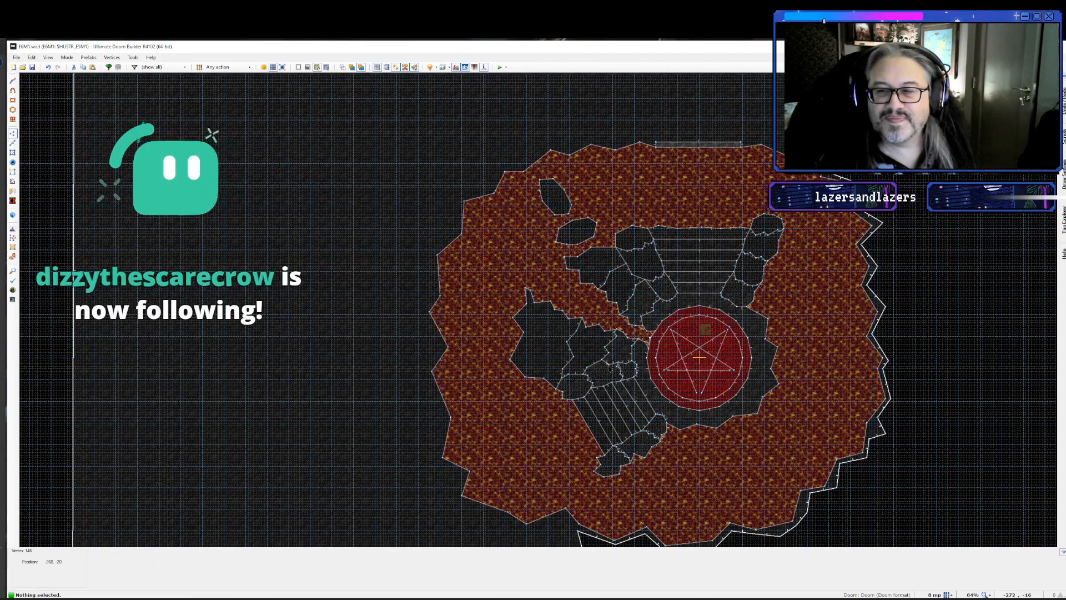
key(Down)
key(Down)
key(Down)
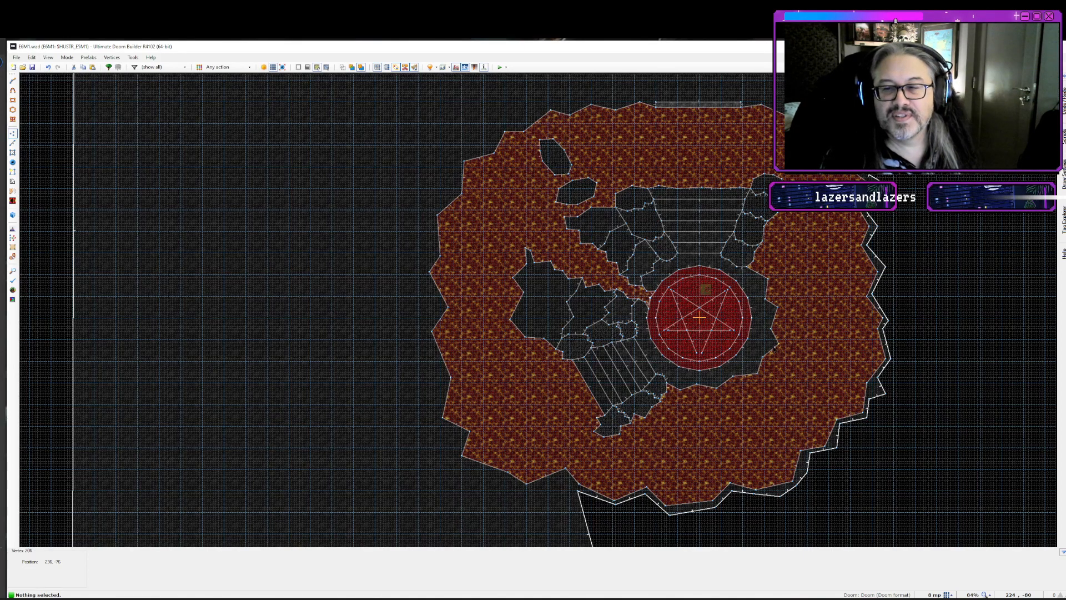
key(v)
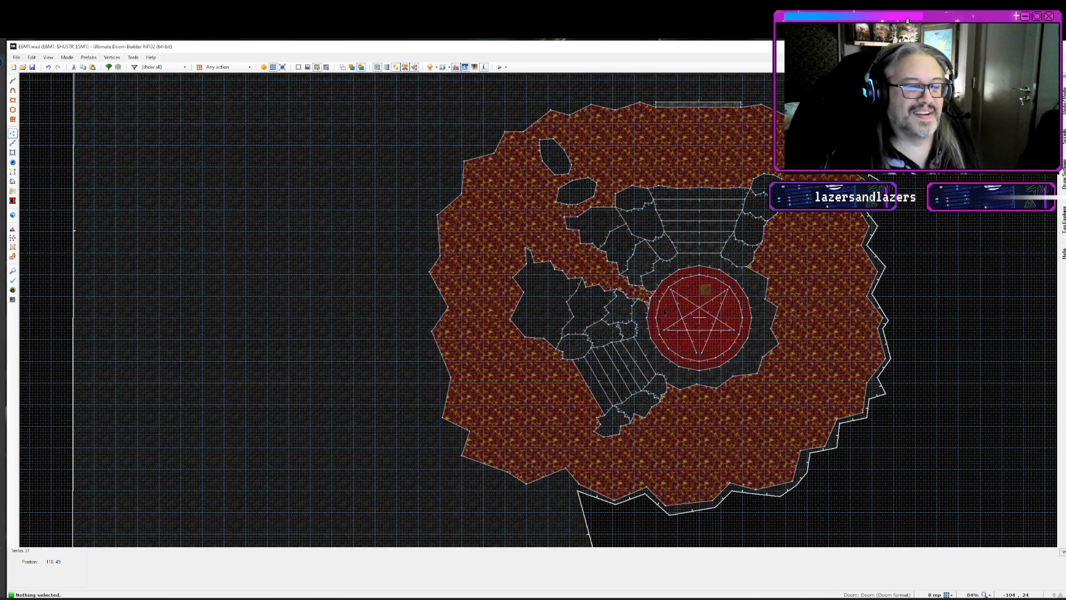
key(Up)
key(Up)
key(Up)
key(Up)
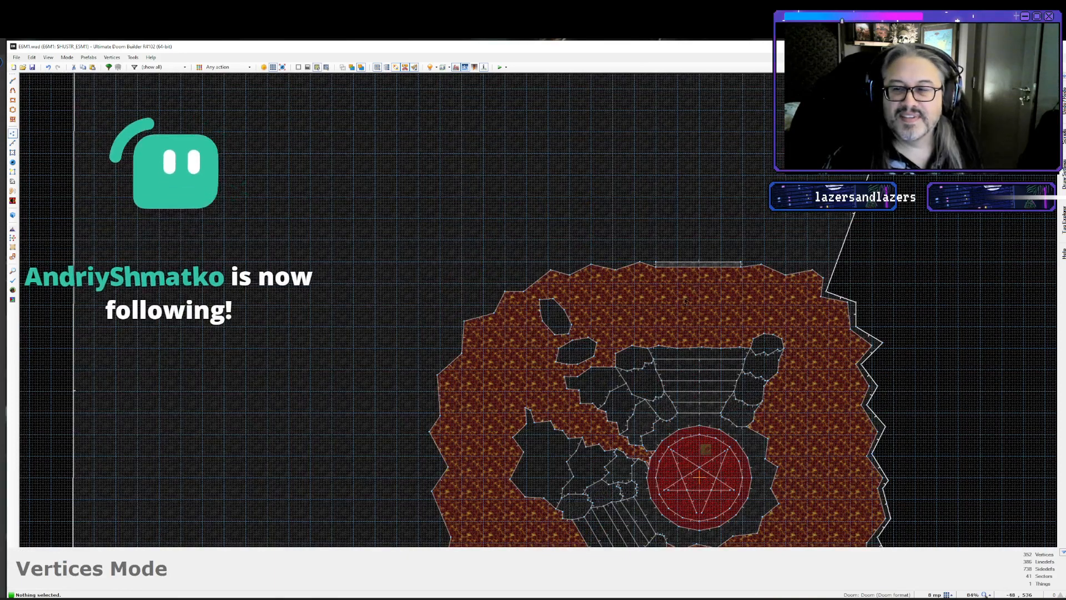
scroll(676, 305, up, 1)
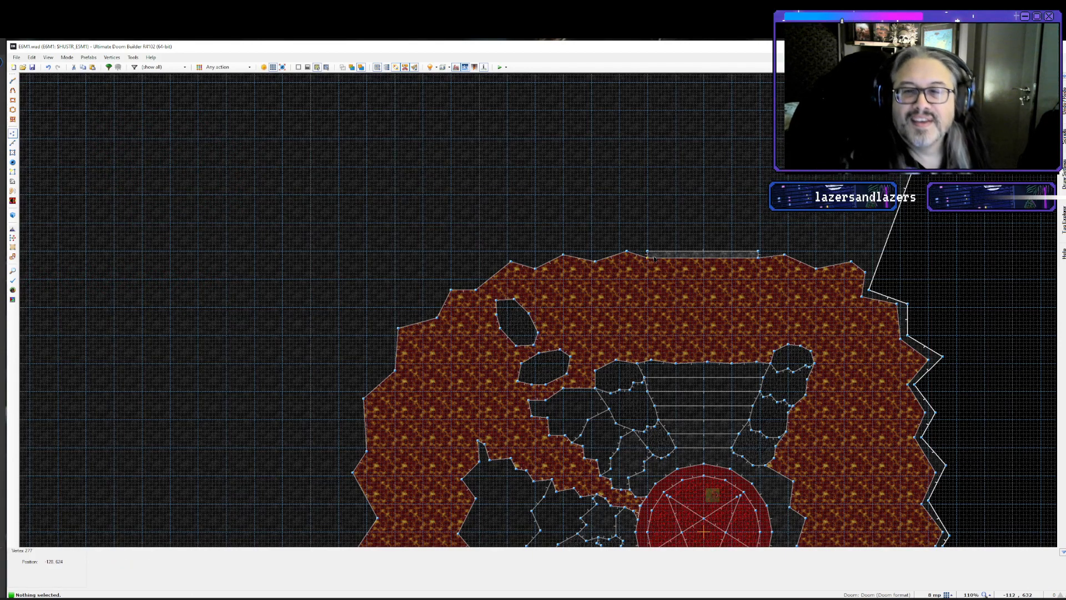
scroll(613, 253, up, 1)
scroll(613, 252, down, 3)
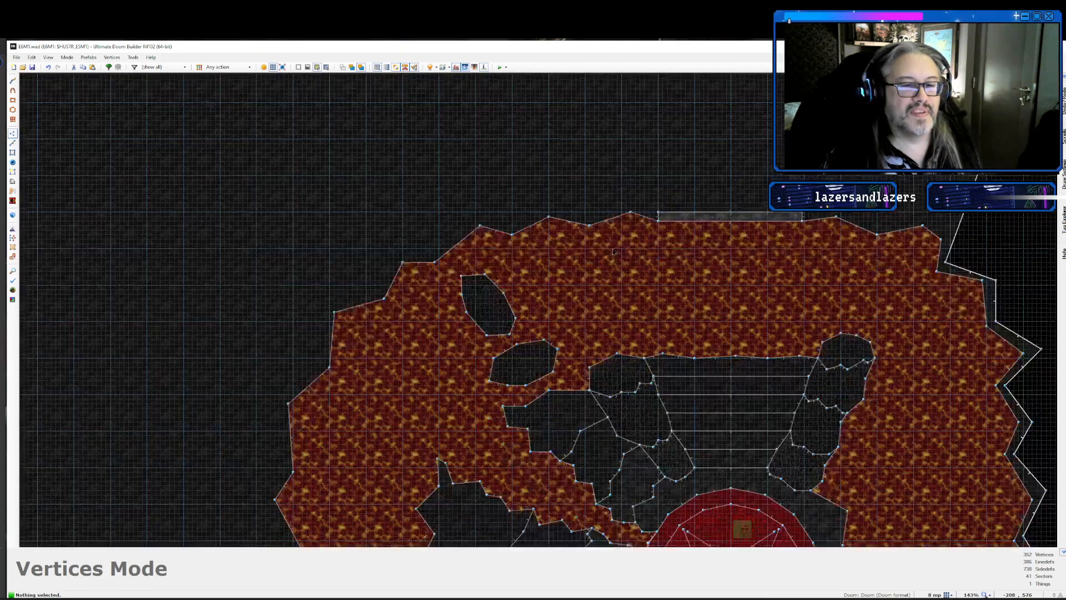
scroll(613, 253, up, 1)
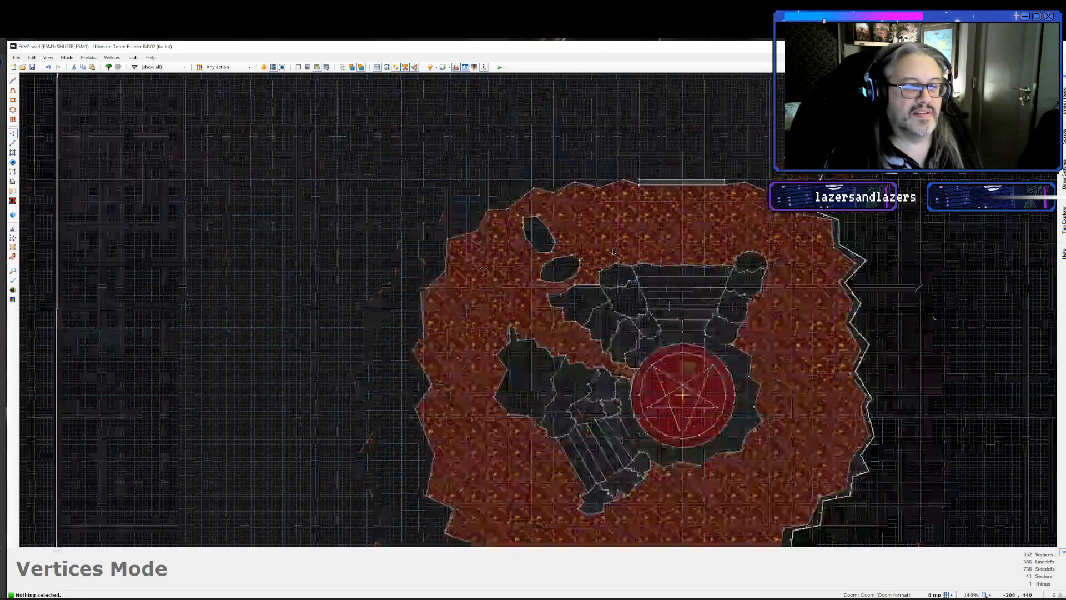
scroll(612, 252, down, 2)
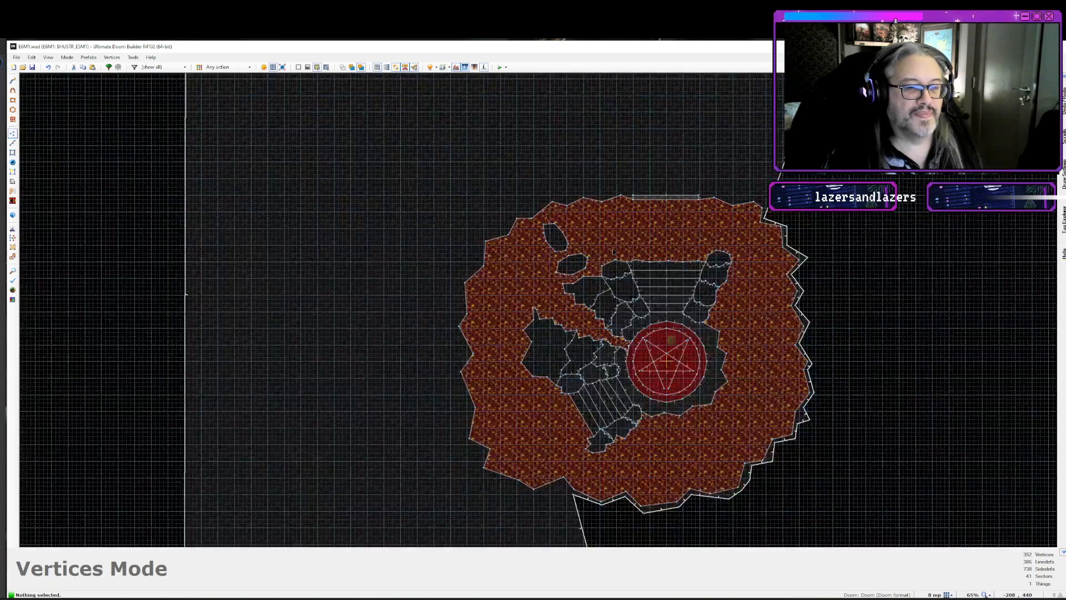
key(Up)
key(Down)
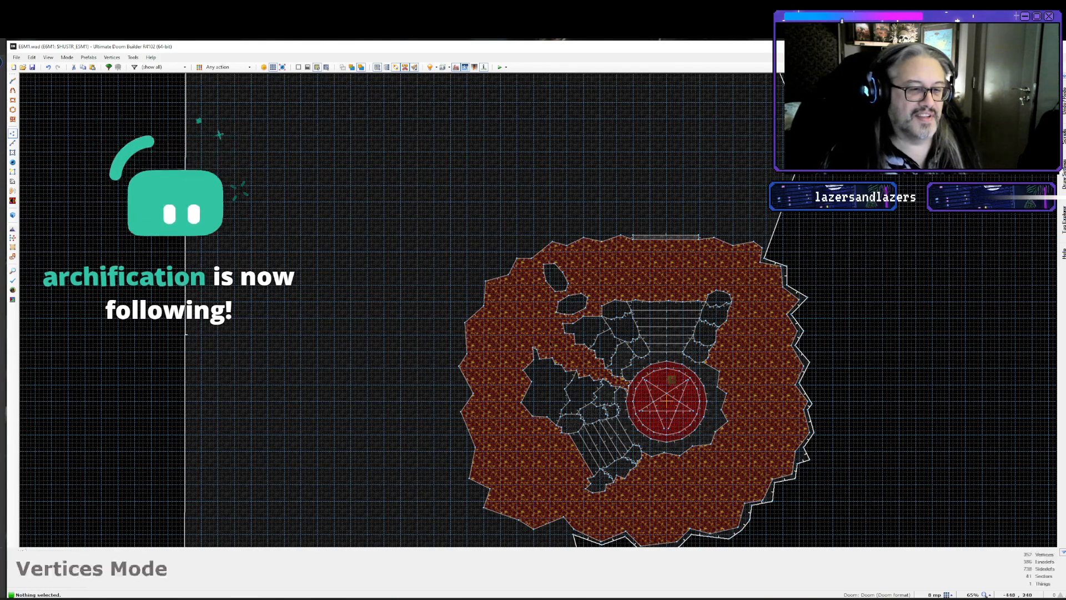
- Move the outer boundary's southeastern corner vertex straight west so the wall runs diagonally up to the lava ring's southern rim
key(Down)
key(Down)
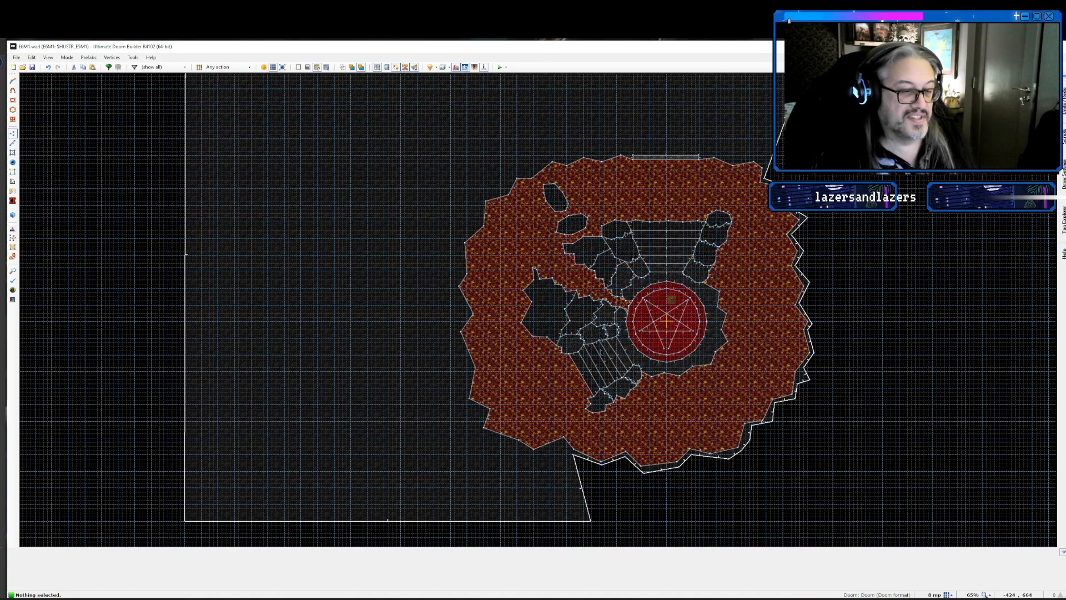
scroll(569, 527, up, 6)
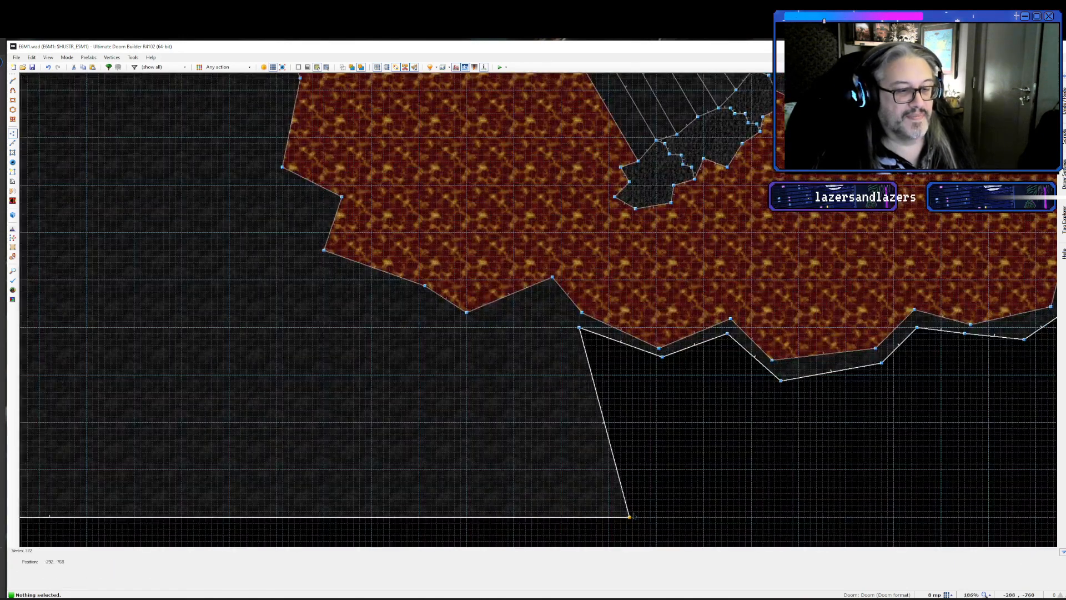
drag(575, 521, 344, 521)
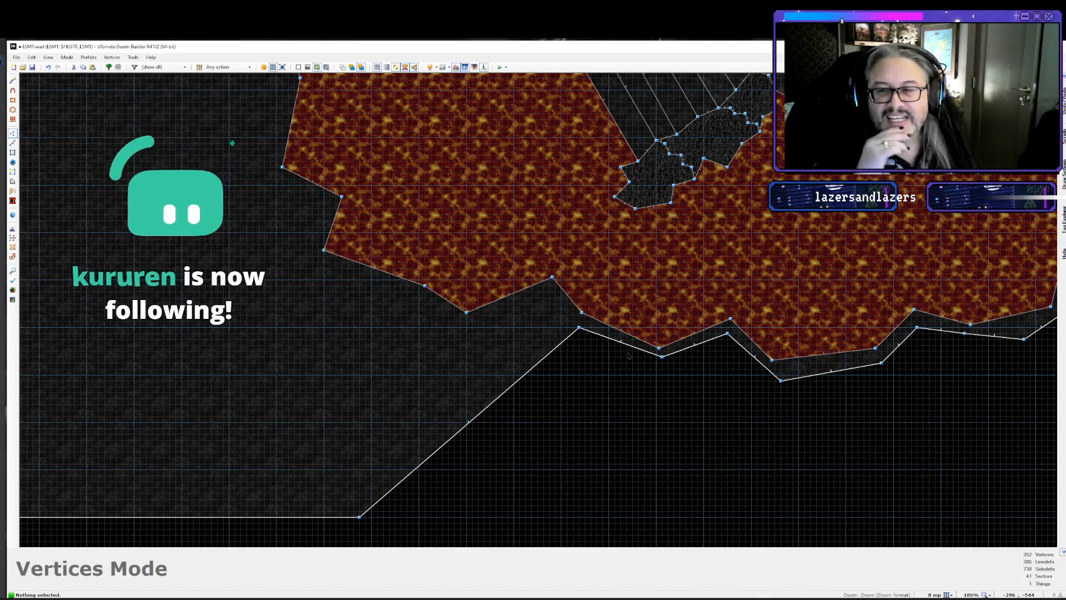
- Examine the lava ring's northwestern rim, the two rock islands, the northern stairs and the rock paths beside the pentagram platform
scroll(627, 357, down, 6)
middle_drag(628, 355, 628, 498)
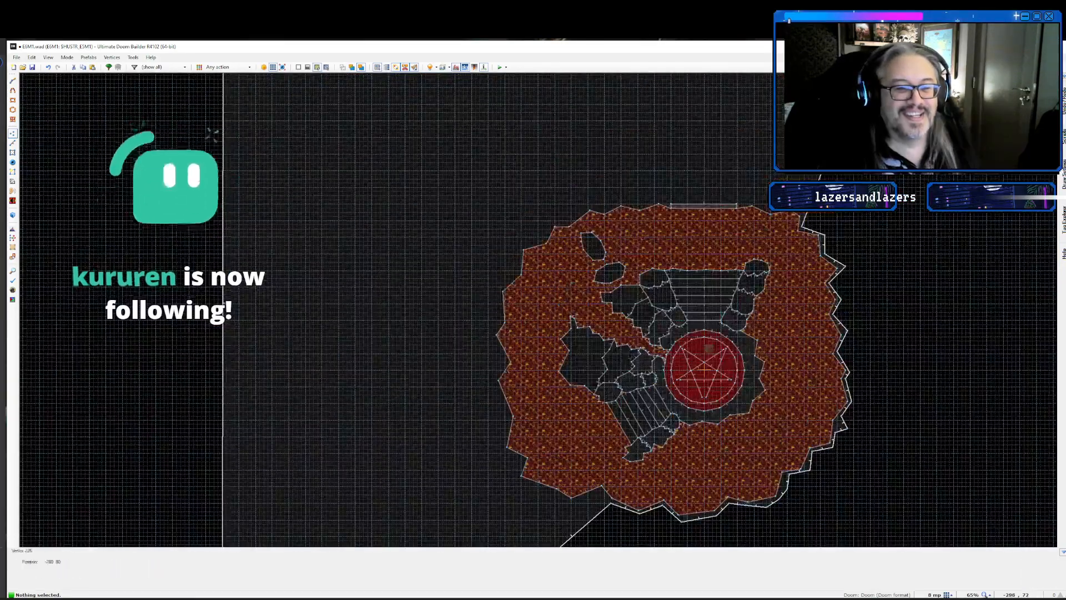
scroll(617, 246, up, 3)
scroll(617, 246, up, 3)
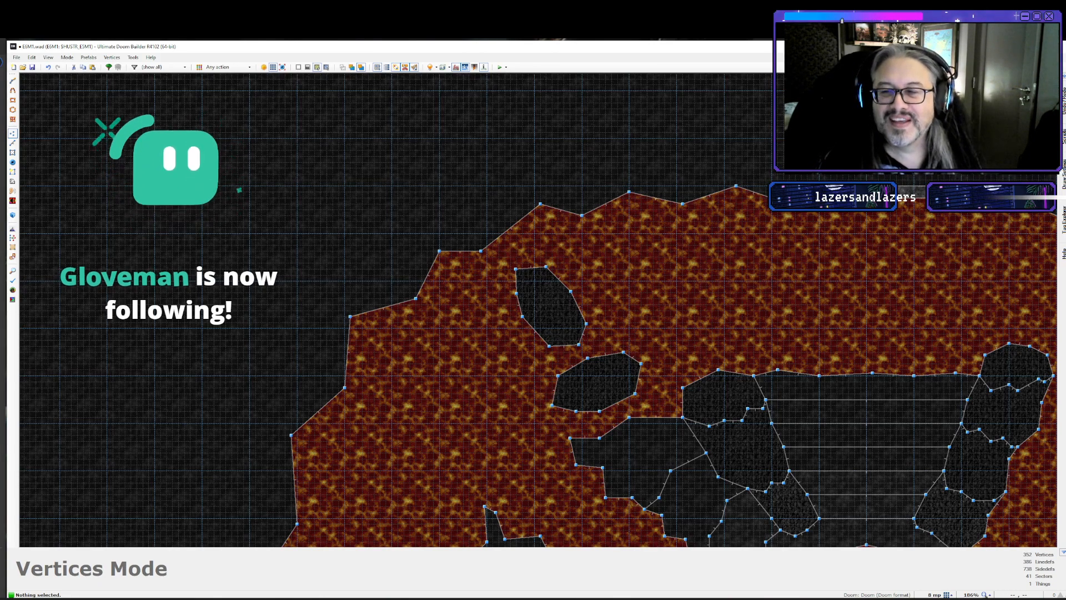
scroll(697, 267, down, 4)
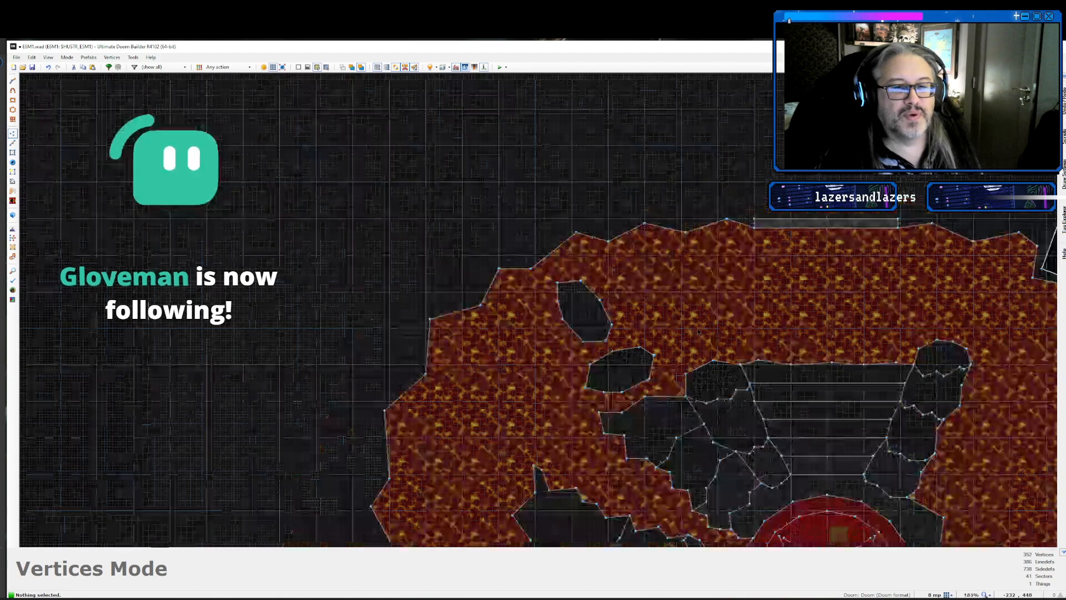
key(Down)
key(Down)
scroll(698, 331, up, 3)
scroll(698, 332, down, 3)
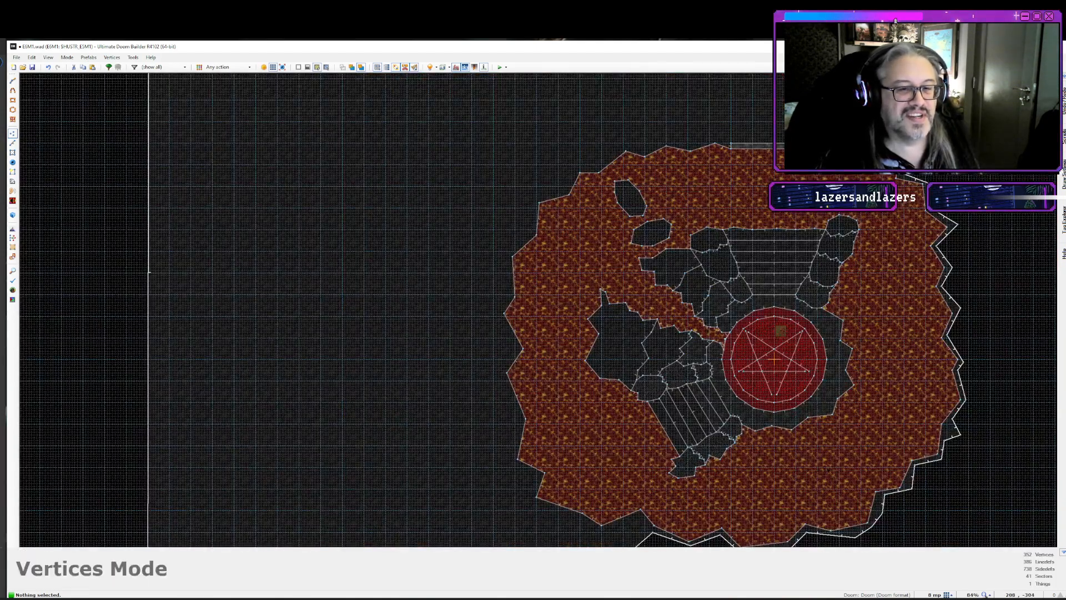
scroll(814, 288, up, 5)
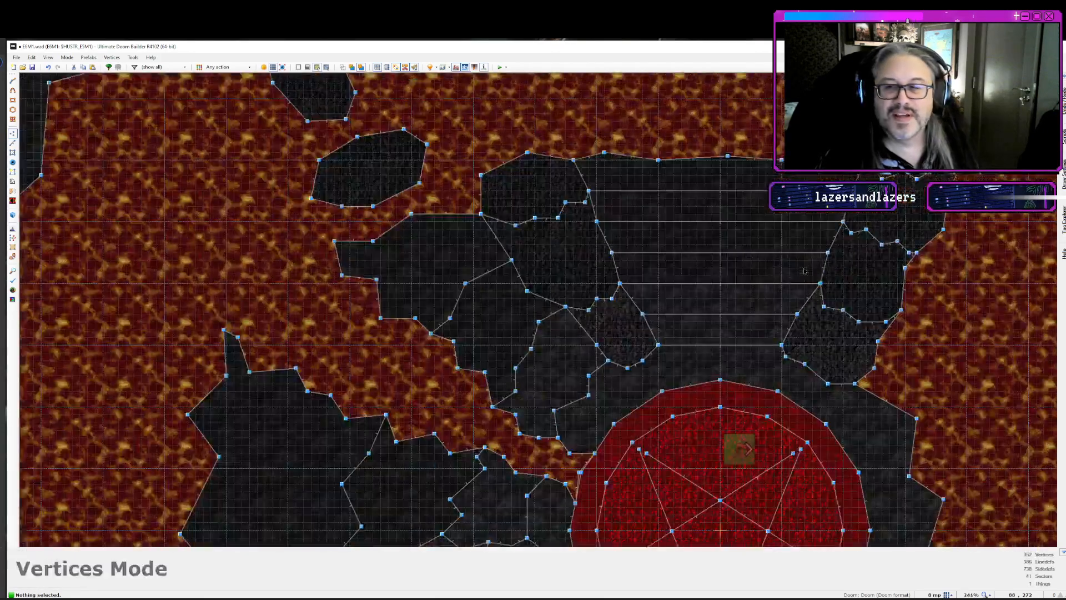
scroll(734, 284, down, 1)
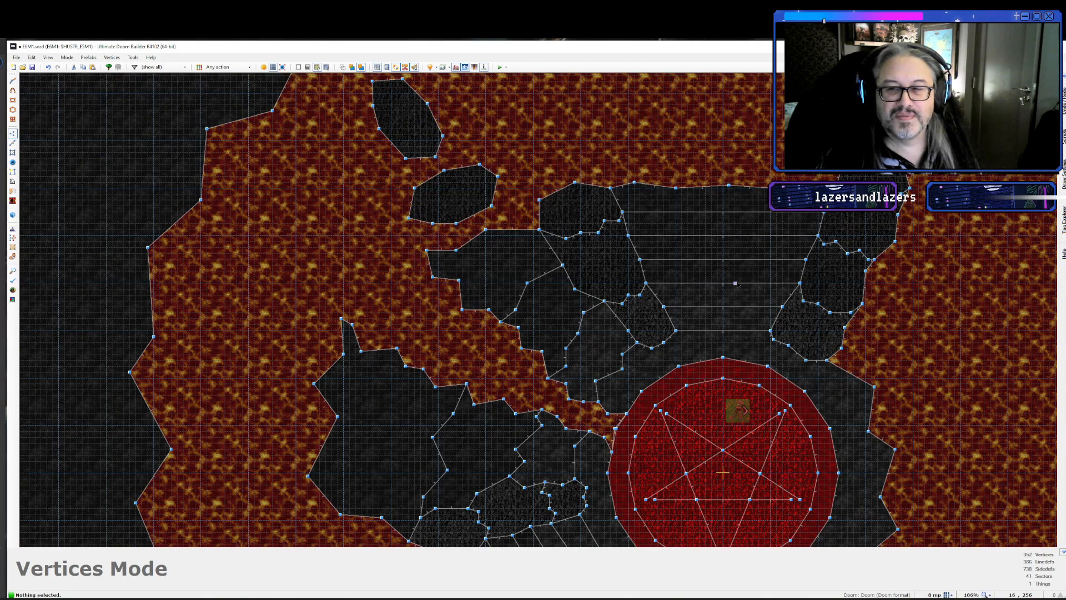
- Examine the lava ring's northern rim and the narrow rectangular sector opposite the northern stairs
key(Up)
key(Left)
key(Up)
key(Up)
key(Up)
key(Up)
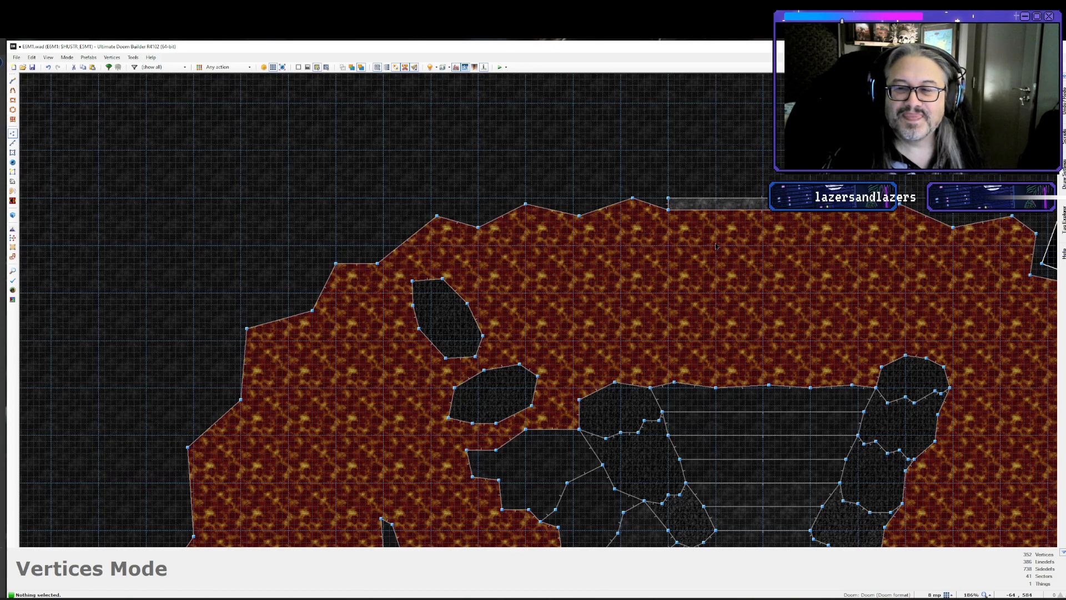
key(Up)
key(Up)
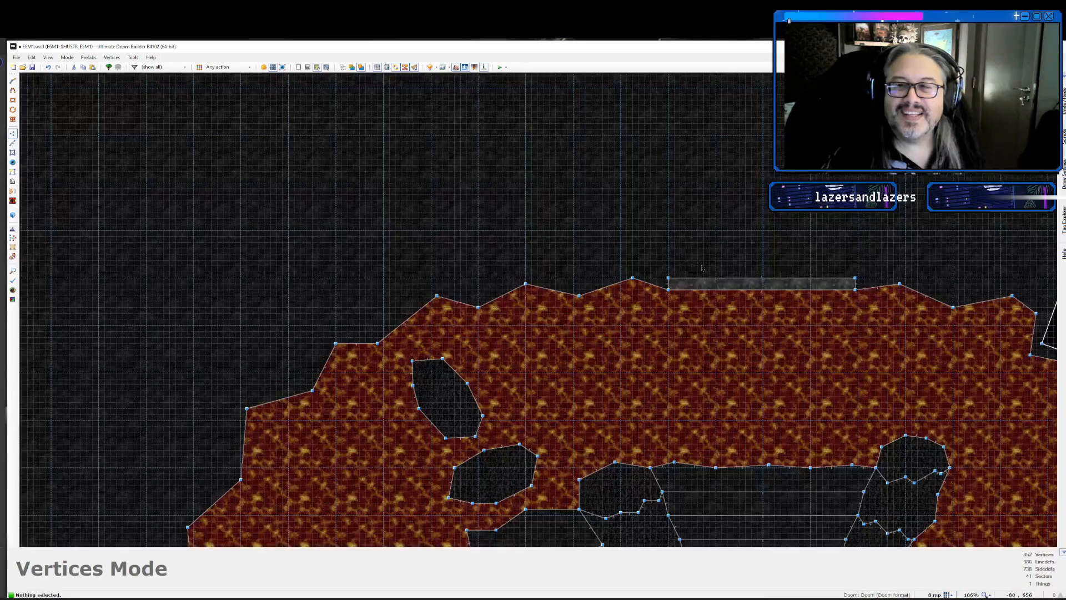
scroll(702, 268, down, 4)
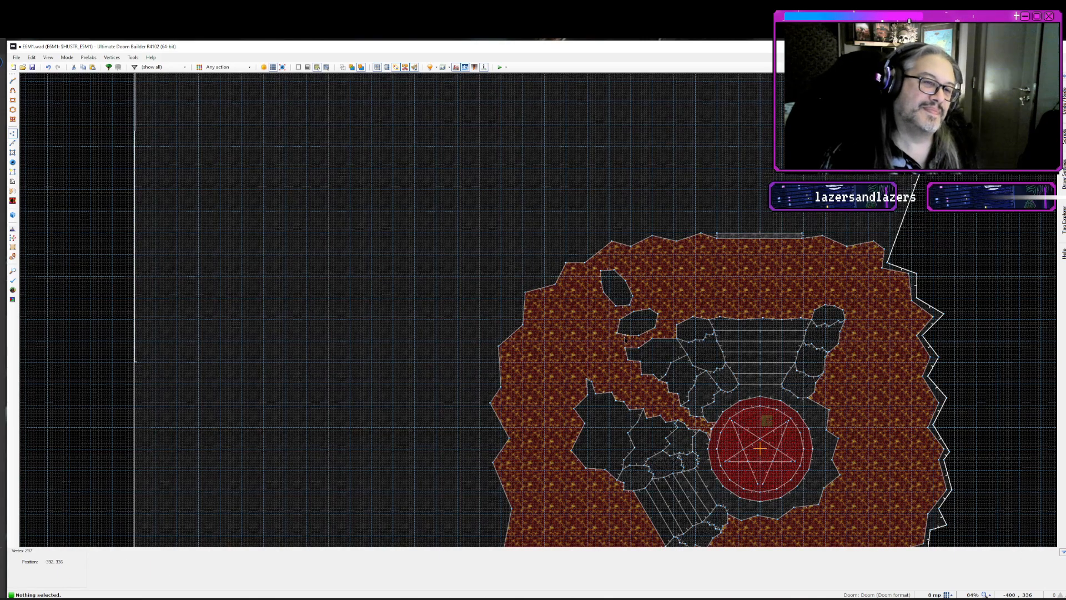
- Examine the empty rock area between the lava ring's northwestern rim and the outer boundary's northern wall
key(Up)
key(Up)
key(Up)
key(Left)
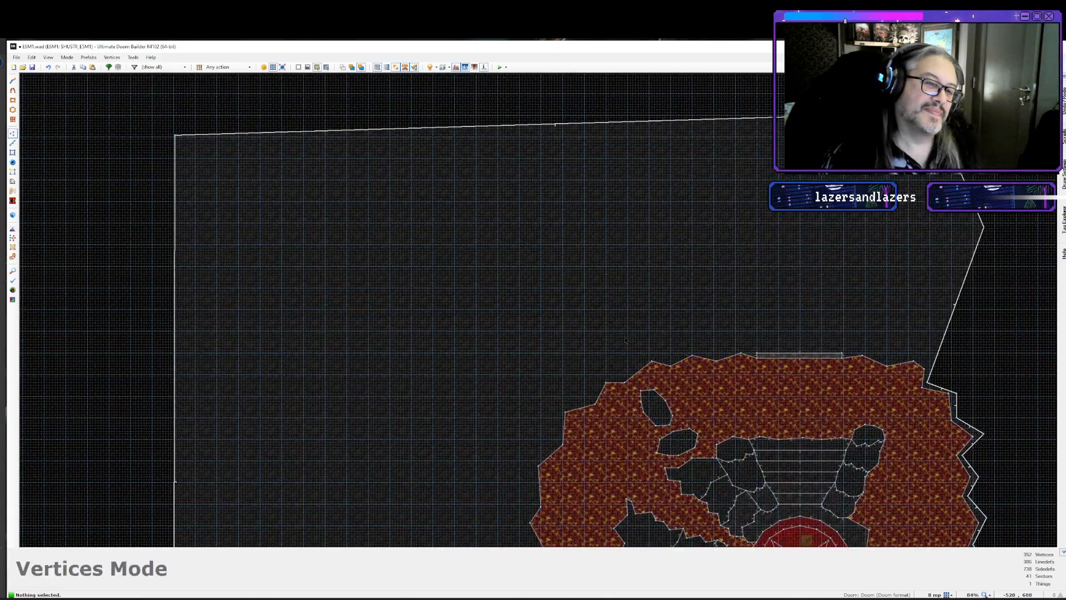
key(Down)
key(Down)
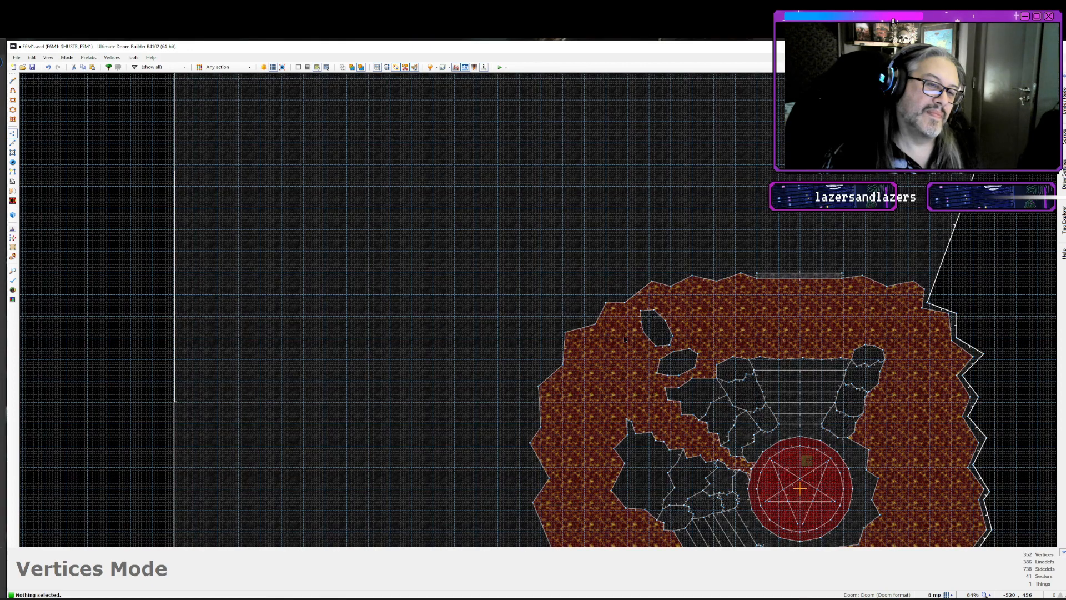
key(Up)
key(Up)
key(Up)
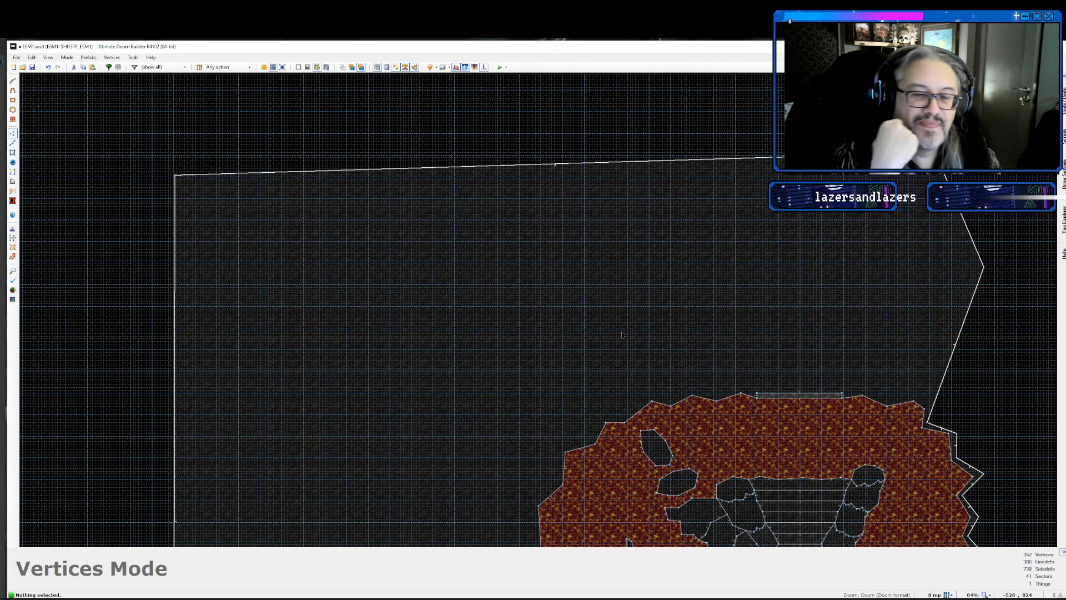
scroll(600, 351, up, 5)
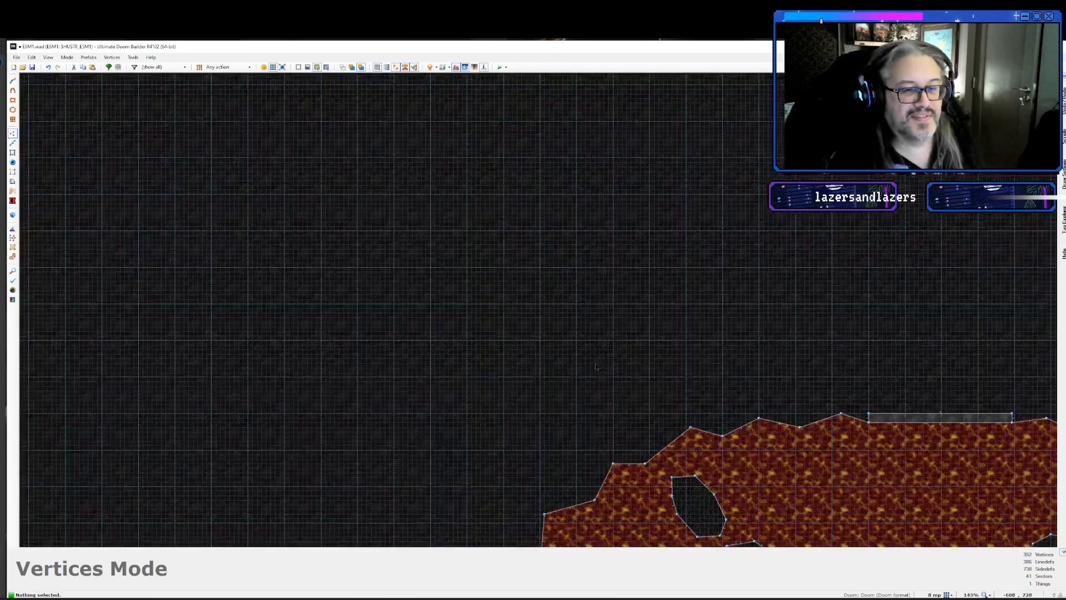
scroll(657, 372, up, 5)
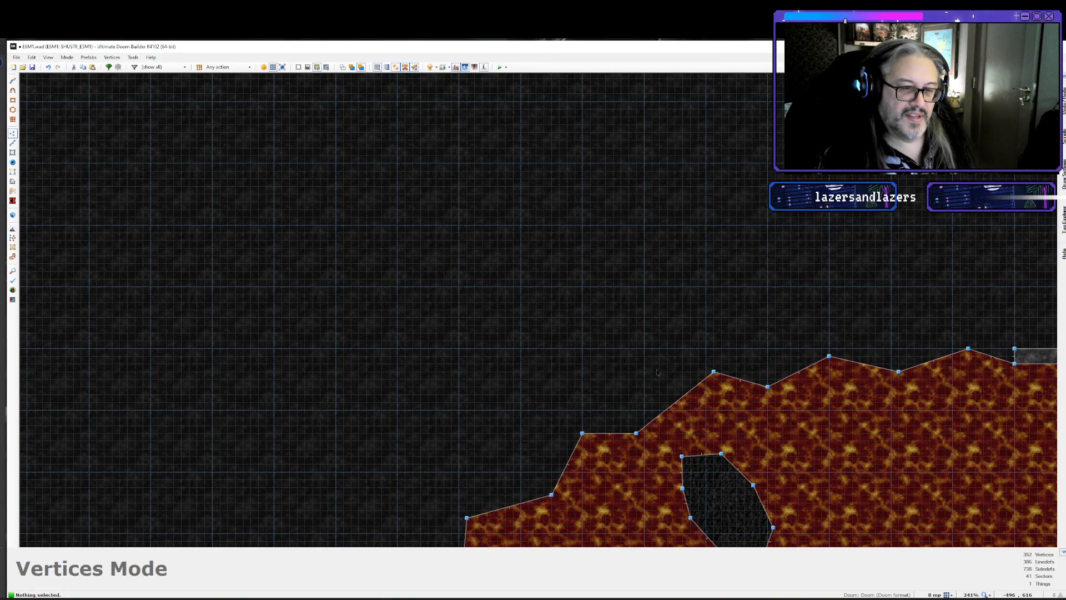
- Draw a jagged line north from a peak on the lava ring's northwestern rim, with segments about 51, 75, 101, 64 and 129 units long
key(d)
scroll(657, 371, down, 5)
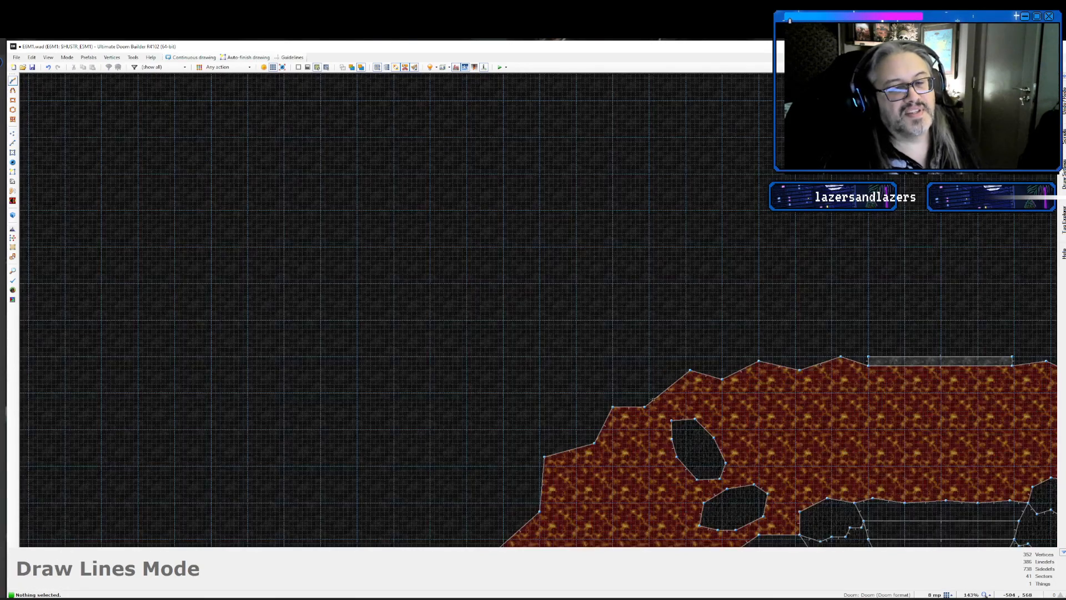
key(Up)
key(Up)
key(Up)
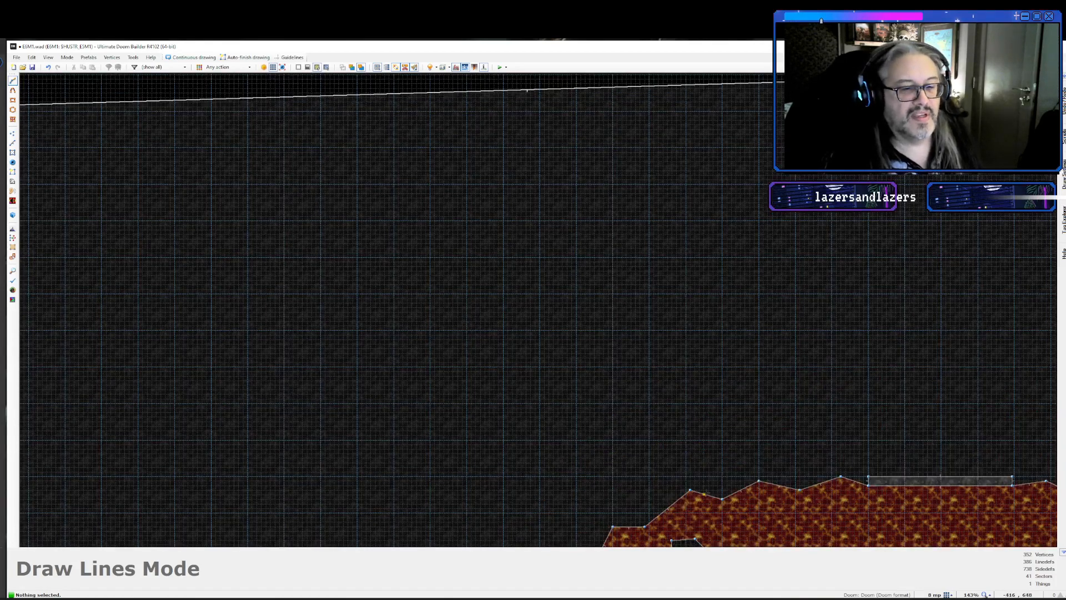
scroll(704, 492, up, 5)
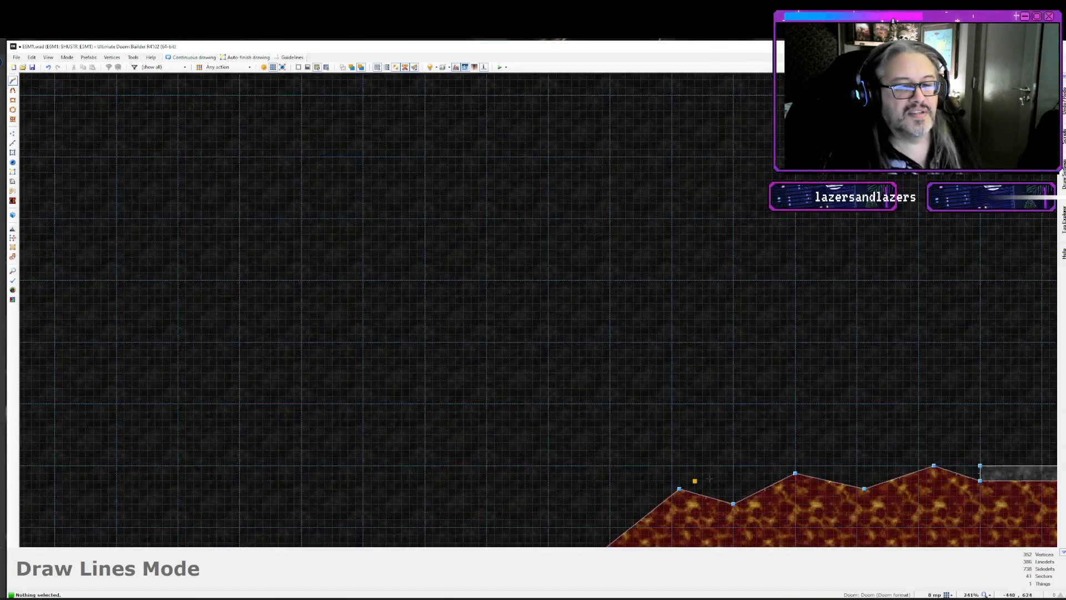
click(795, 473)
click(811, 427)
click(772, 365)
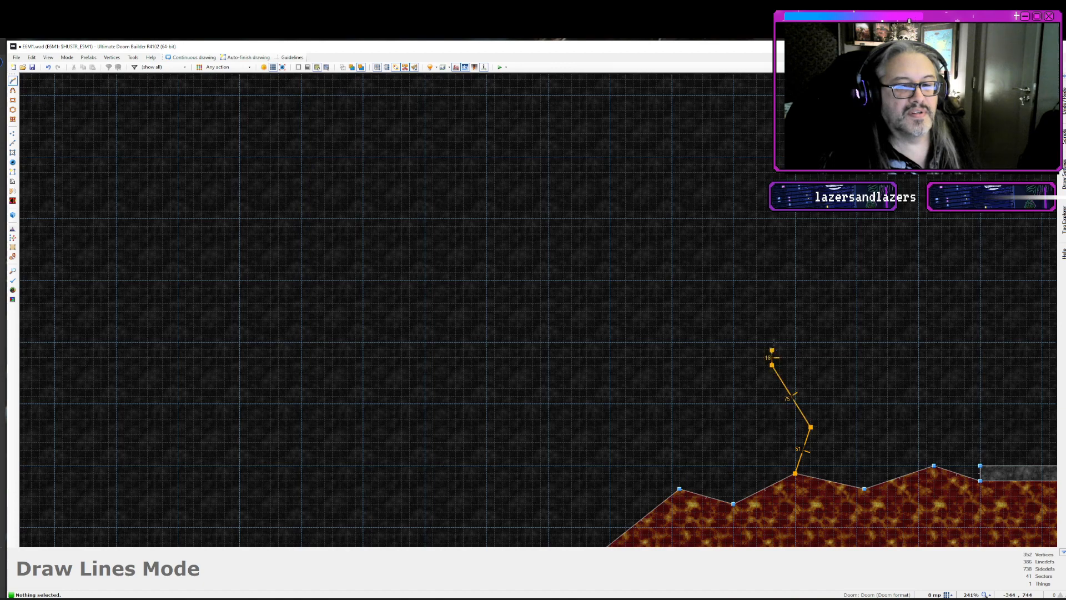
click(803, 273)
click(749, 242)
key(Up)
key(Up)
key(Up)
click(763, 238)
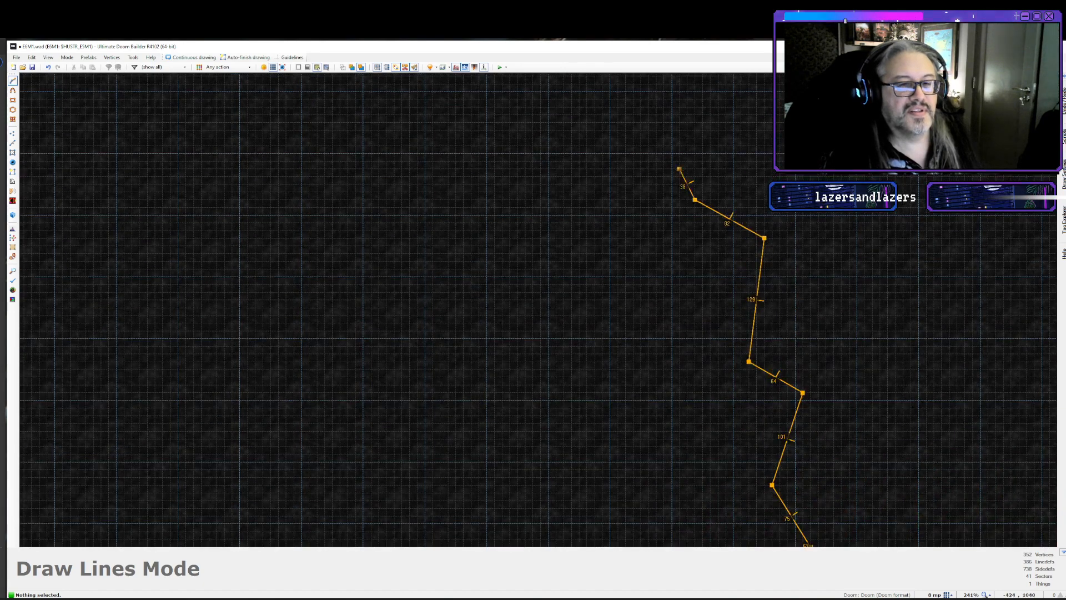
- Continue the outline westward as an uneven northern end, with segments about 82, 82, 51 and 54 units long
key(Up)
click(695, 240)
key(Up)
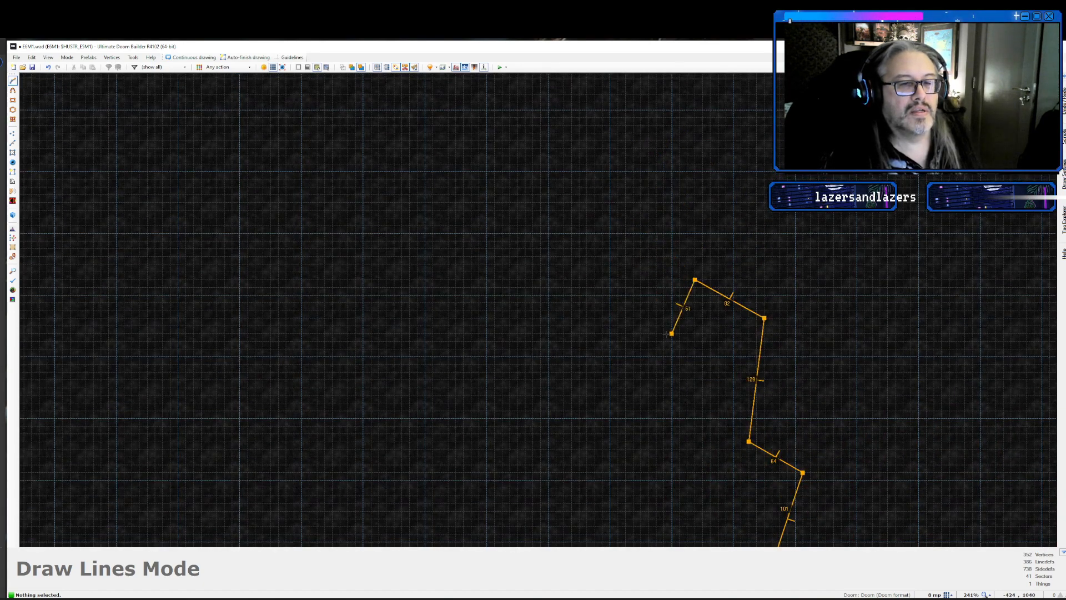
click(625, 317)
click(579, 302)
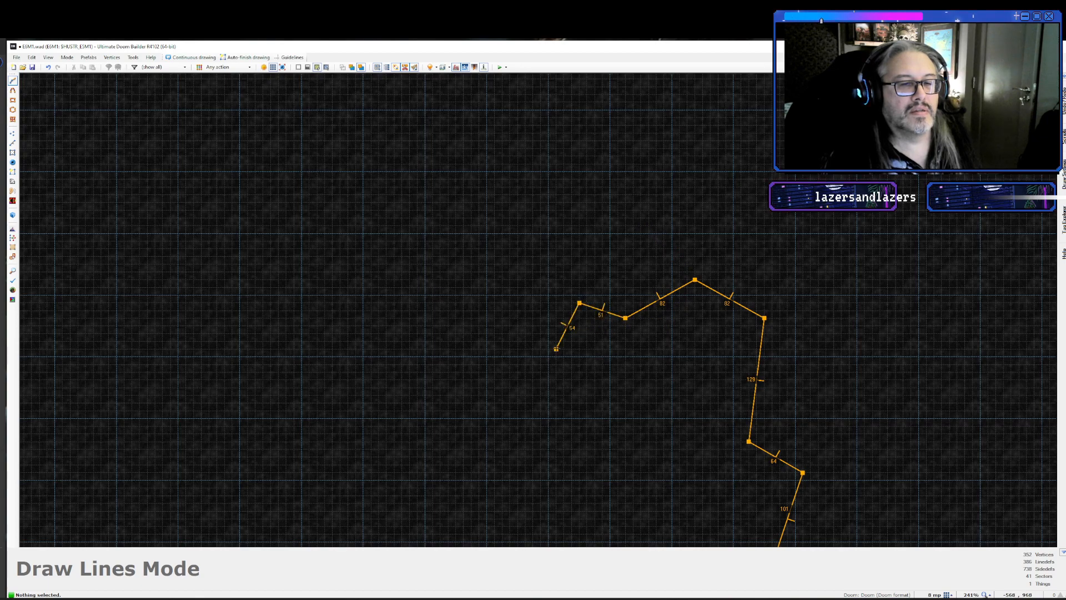
click(556, 348)
- Draw the jagged western side back south to the lava rim and close the outline along the rim's existing vertices
click(602, 410)
key(Down)
key(Down)
key(Down)
click(602, 375)
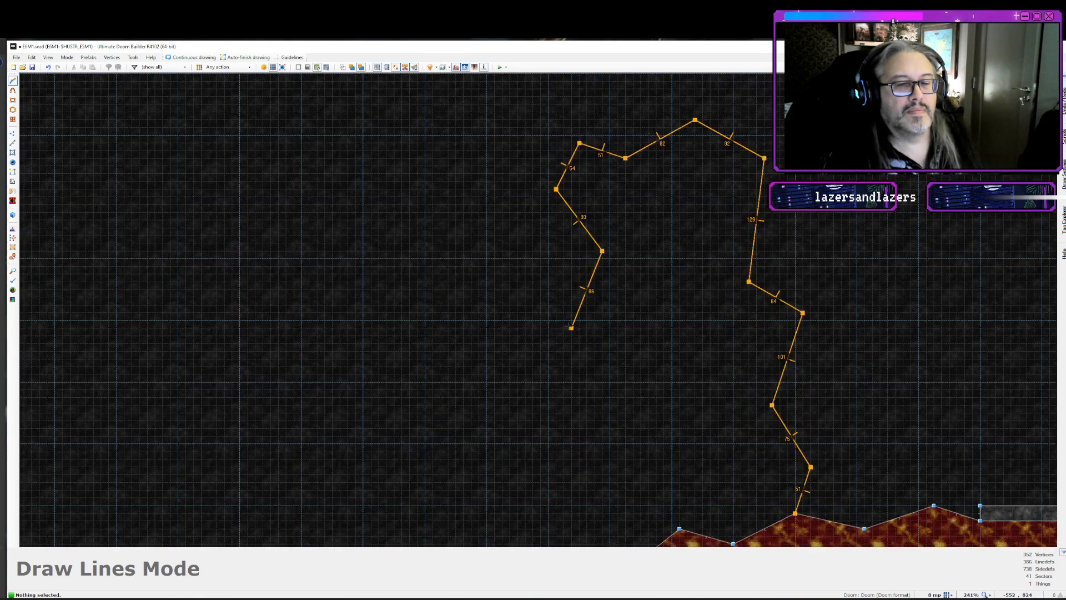
click(572, 328)
click(634, 350)
click(610, 420)
click(672, 459)
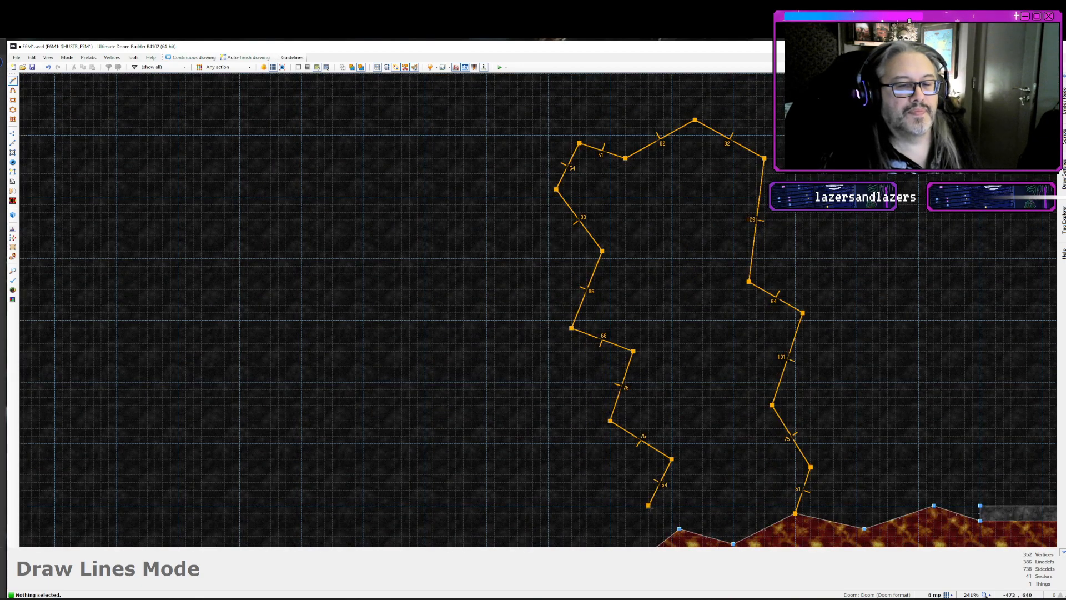
click(648, 505)
click(679, 528)
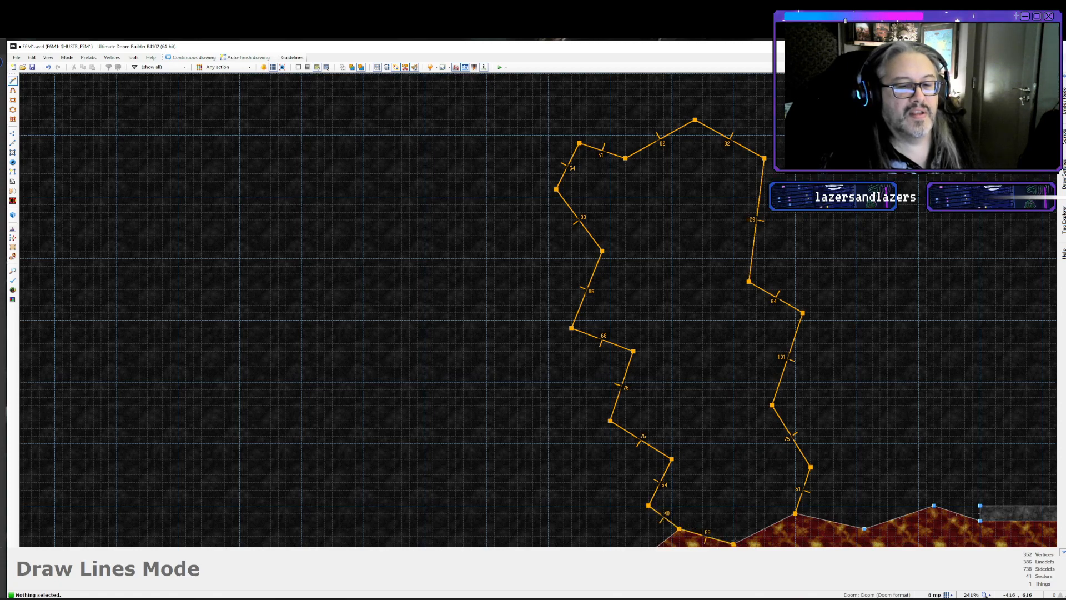
click(795, 513)
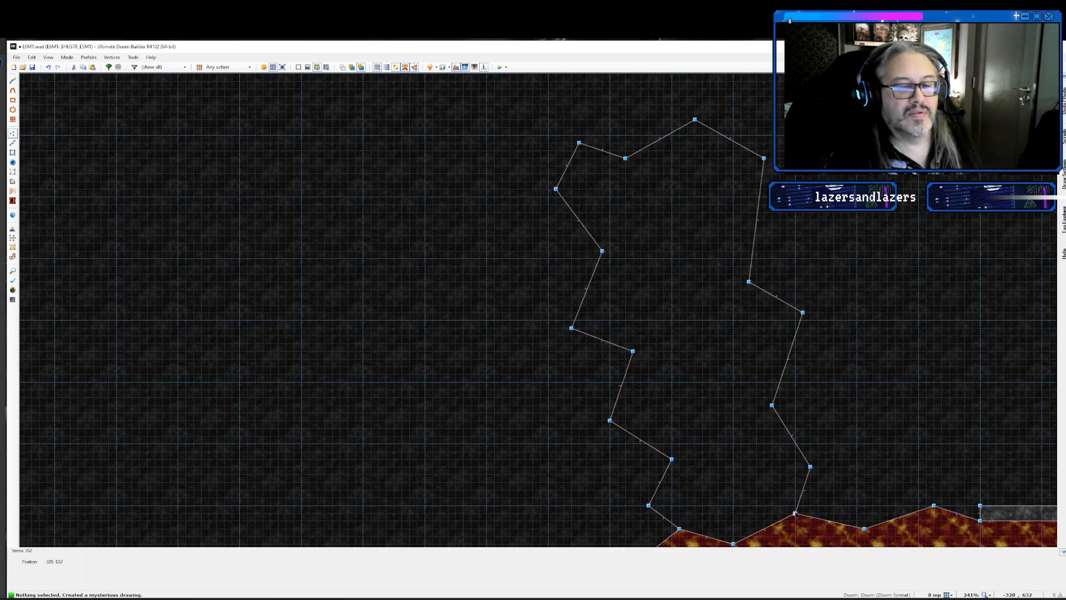
- Make all 18 linedefs around the new rock outline impassable and single-sided by removing their back side
key(l)
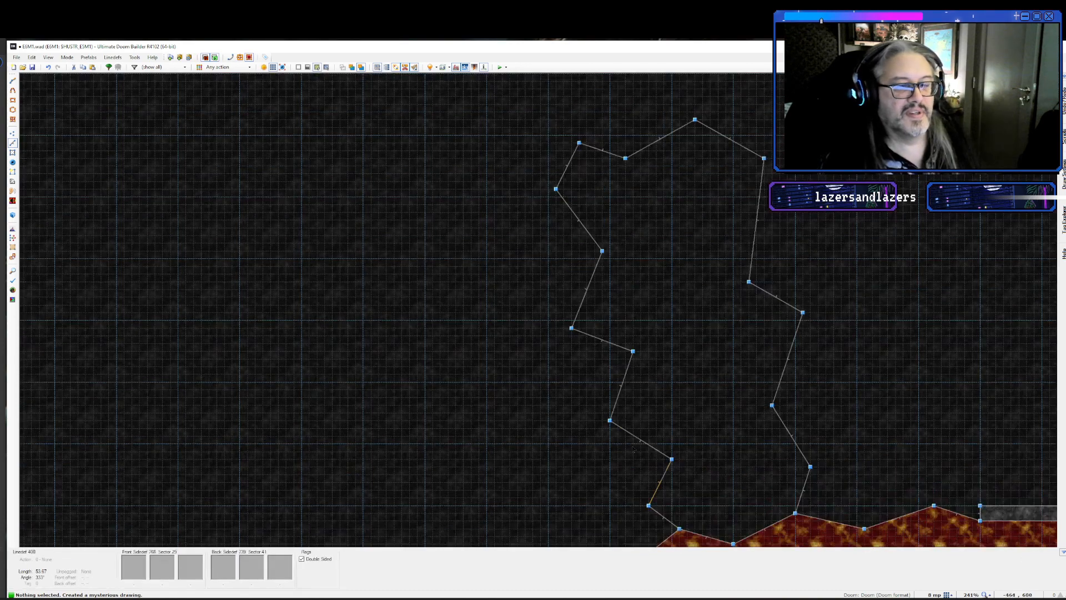
mouse_move(508, 97)
mouse_down()
mouse_move(796, 532)
mouse_move(823, 537)
mouse_up()
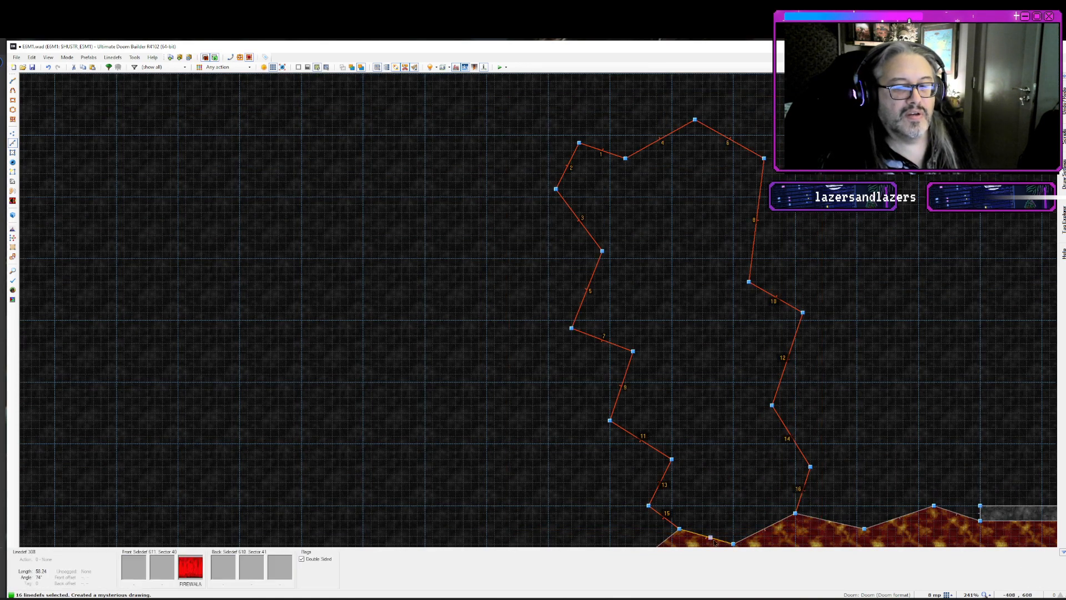
right_click(756, 535)
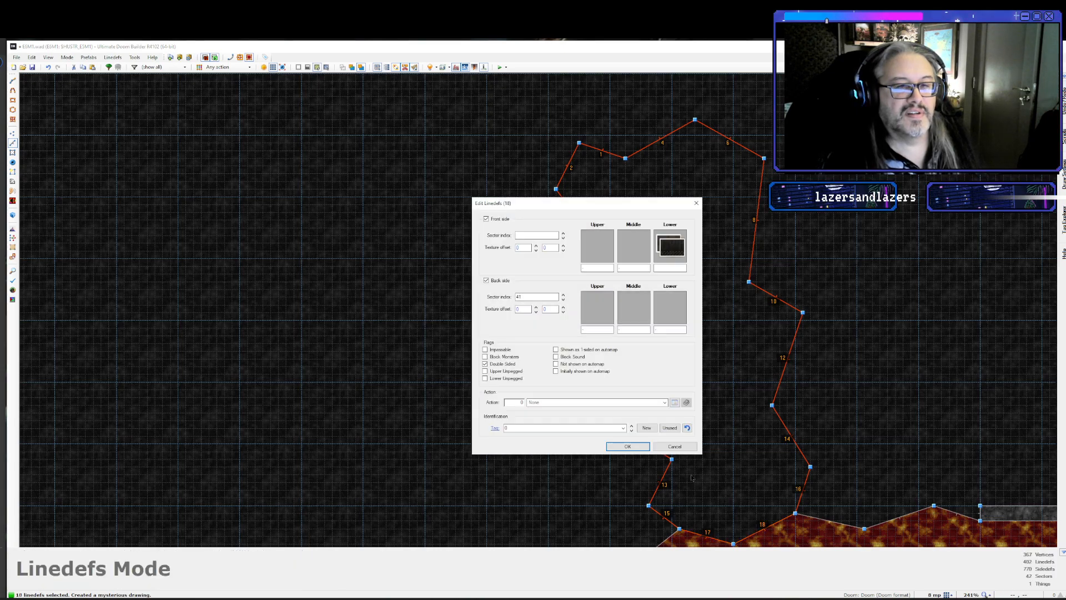
click(500, 364)
click(487, 280)
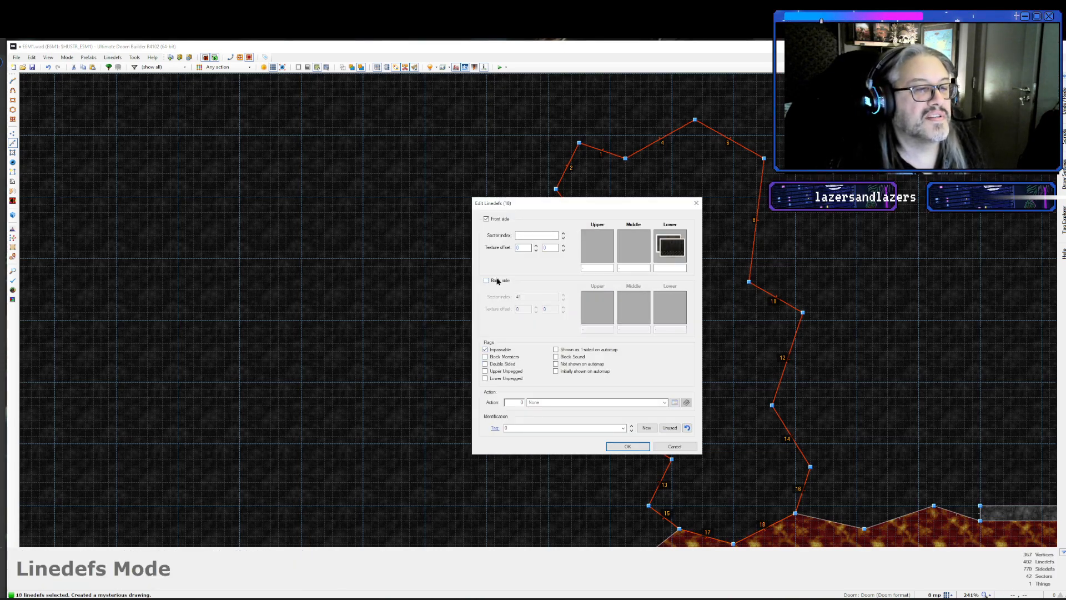
- Apply the ROCKRED1 texture to the front middle of the selected outline linedefs
click(633, 247)
text(ROCK)
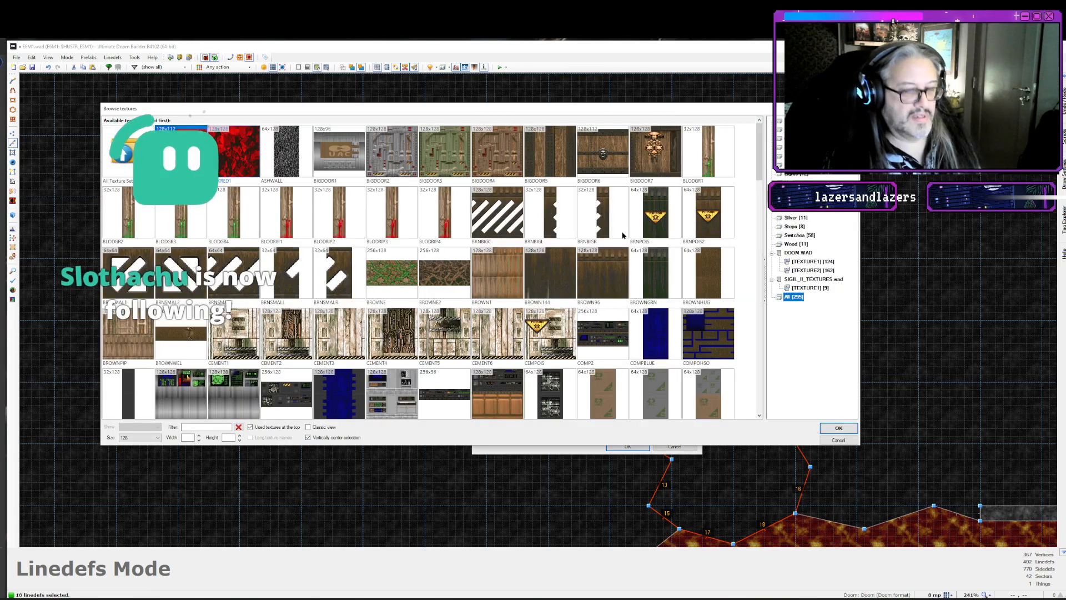
key(Return)
key(Return)
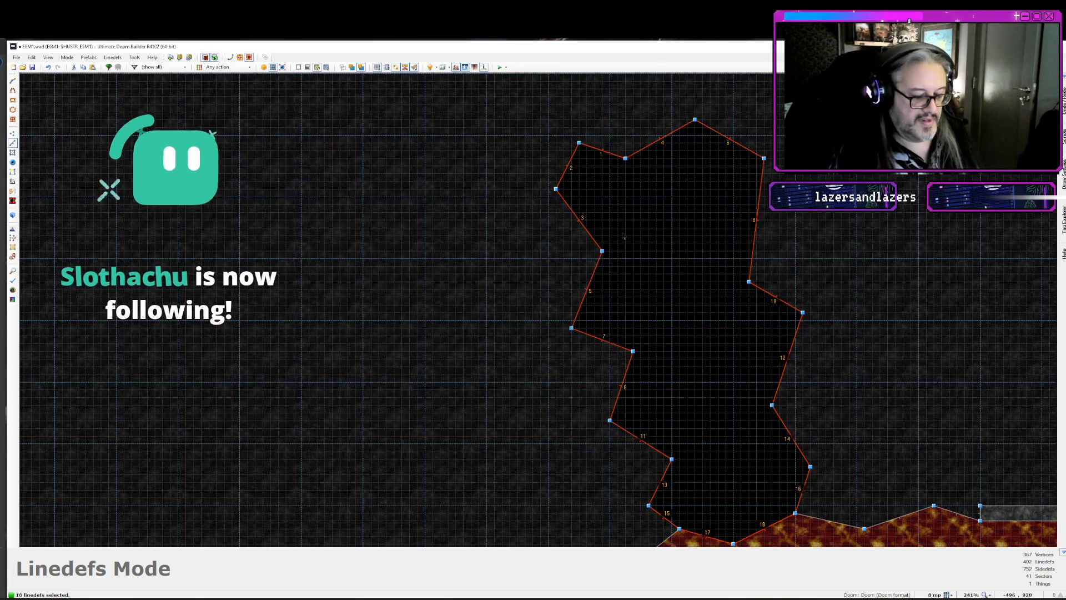
- Inspect the new solid rock wall at the lava ring's northwestern rim in the 3D view
key(v)
key(w)
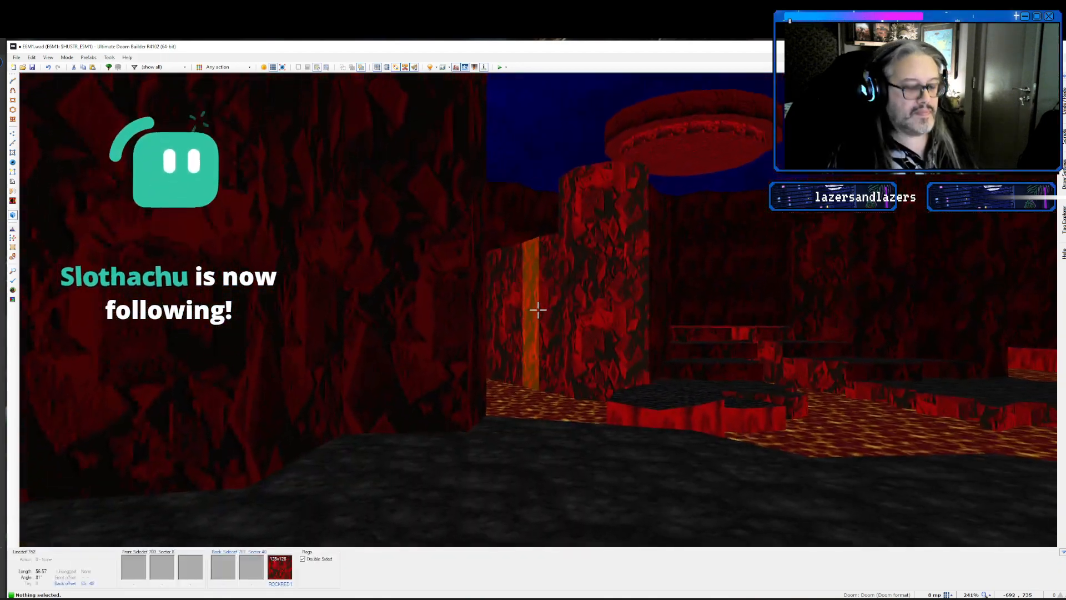
key(w)
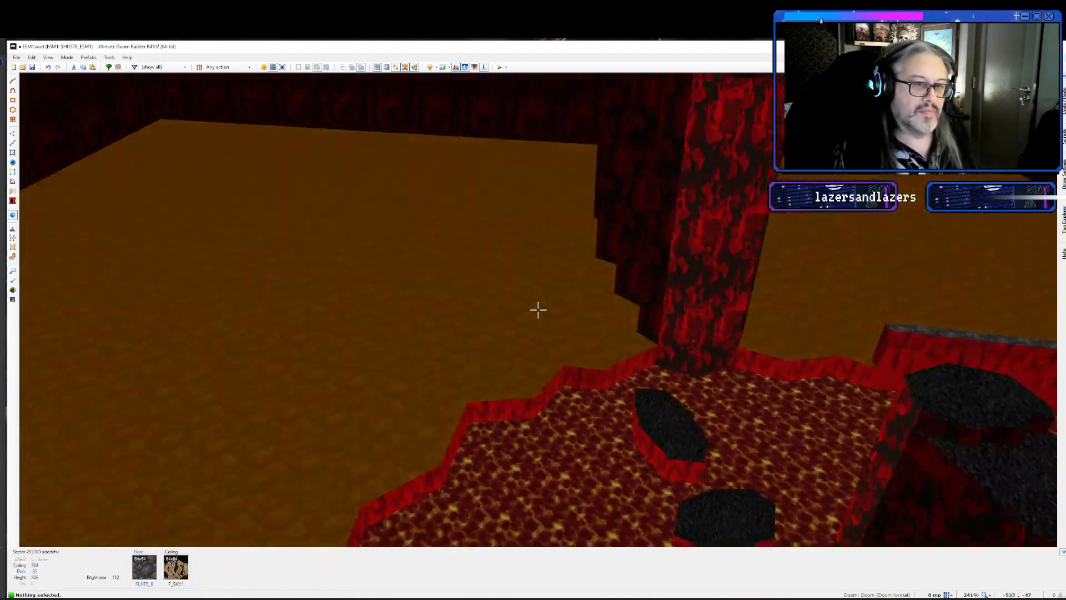
key(s)
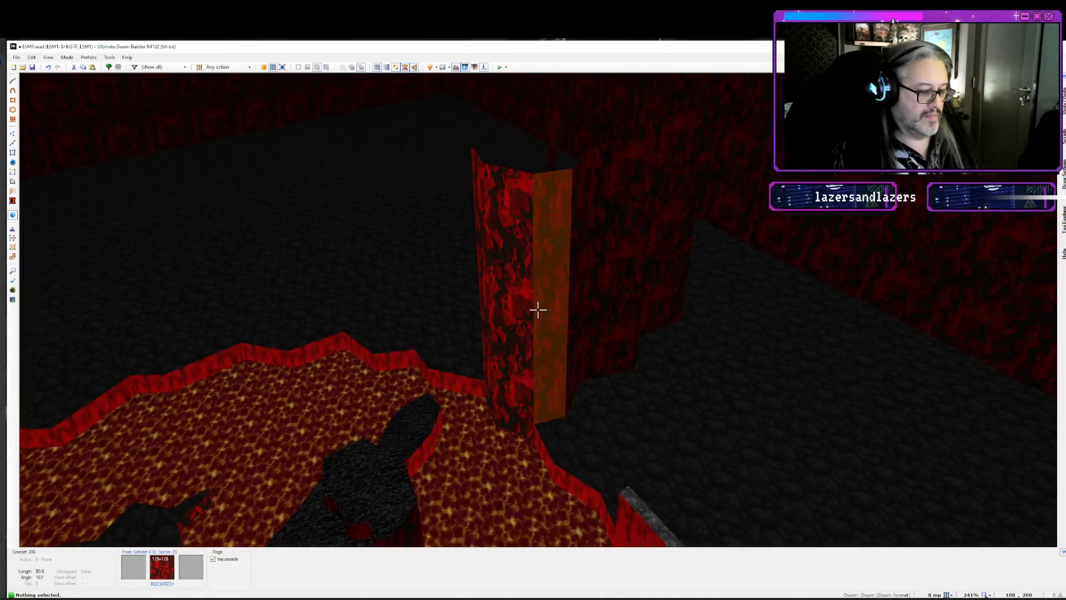
key(a)
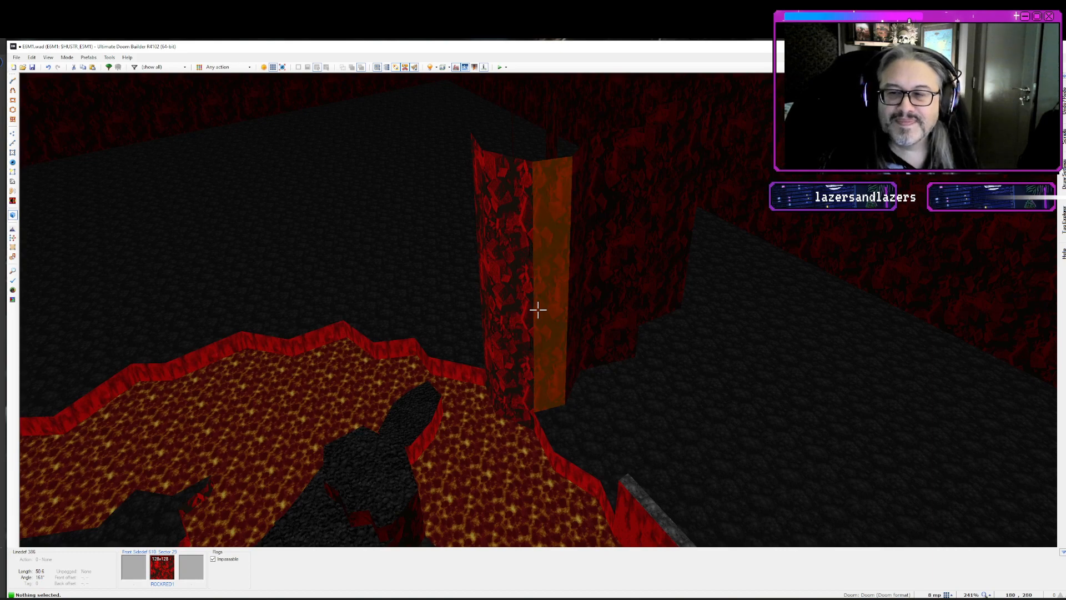
- Fly around the pentagram platform, rock paths, northern stairs and lava ring in 3D, examining how the new rock wall divides the area
key(d)
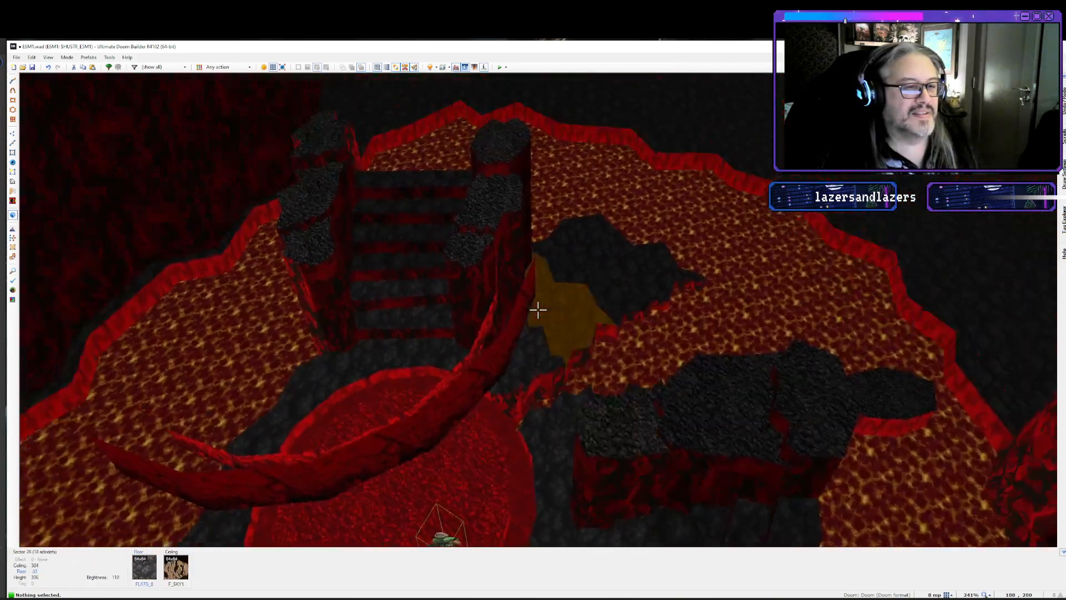
key(w)
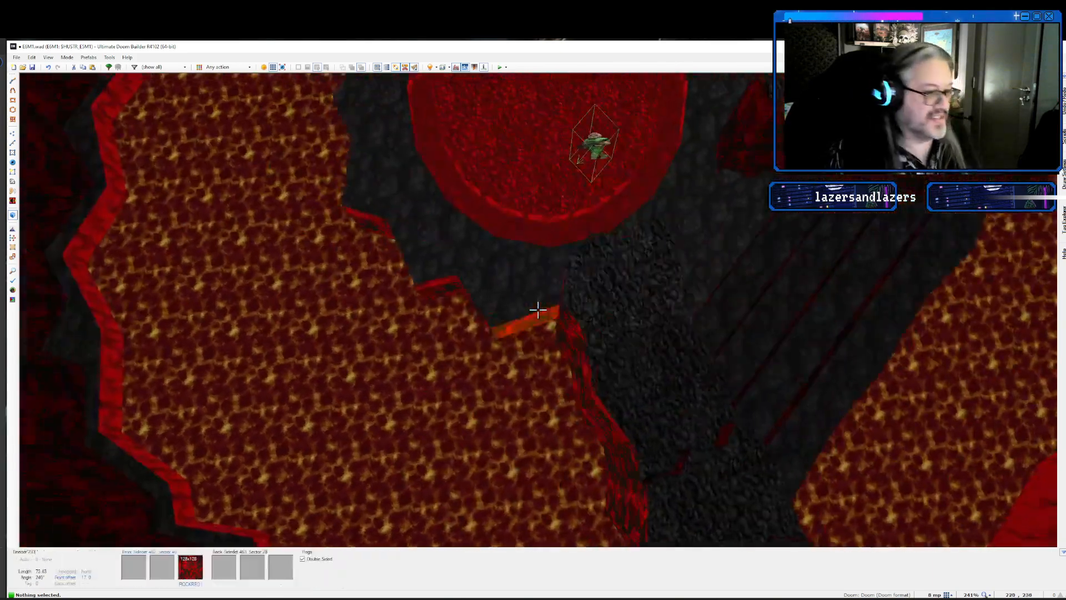
key(a)
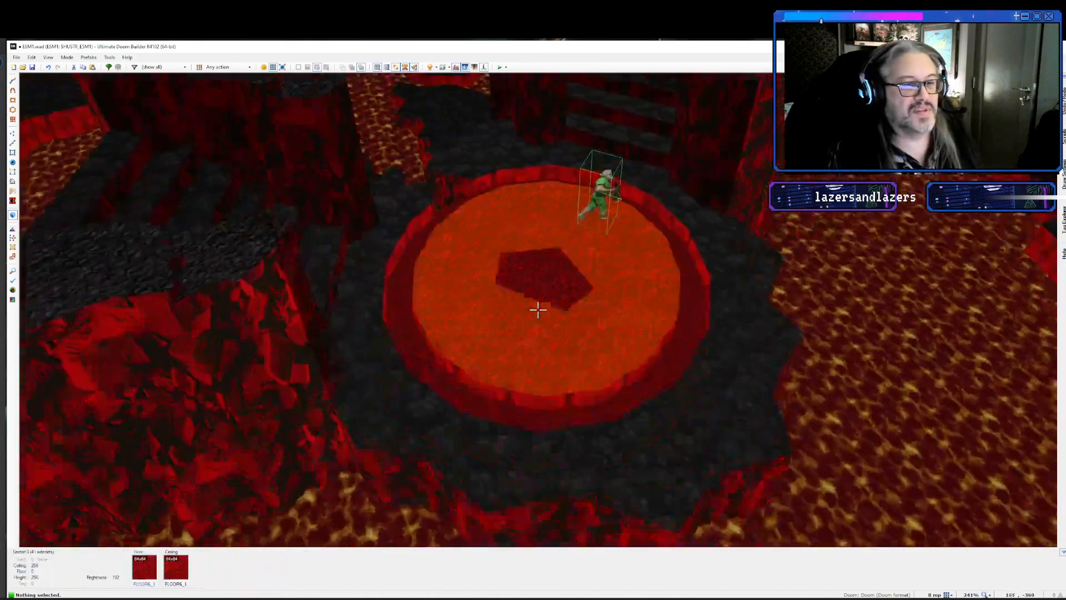
key(s)
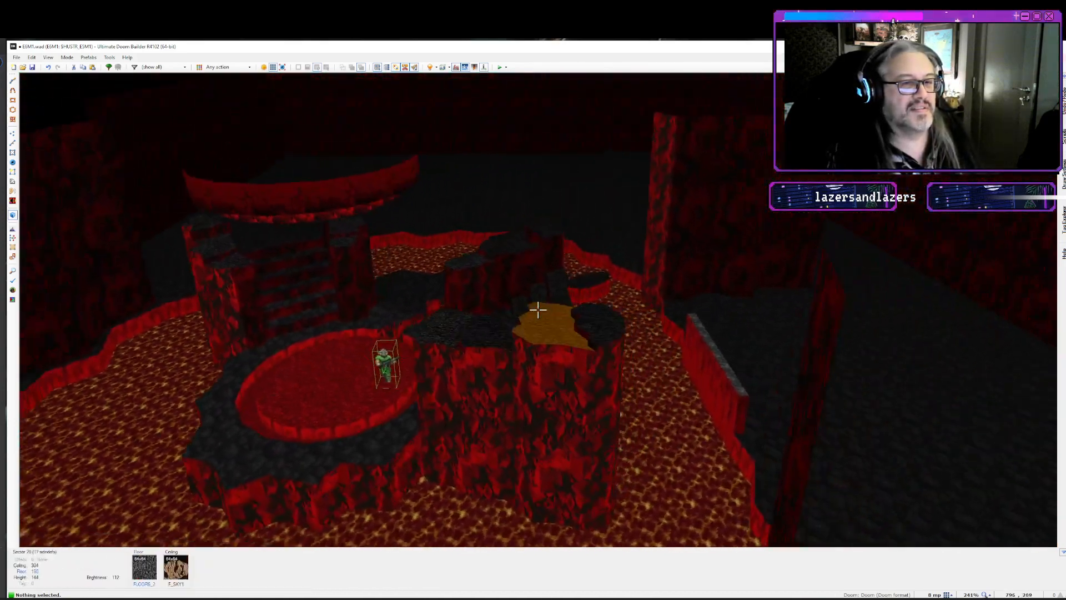
key(d)
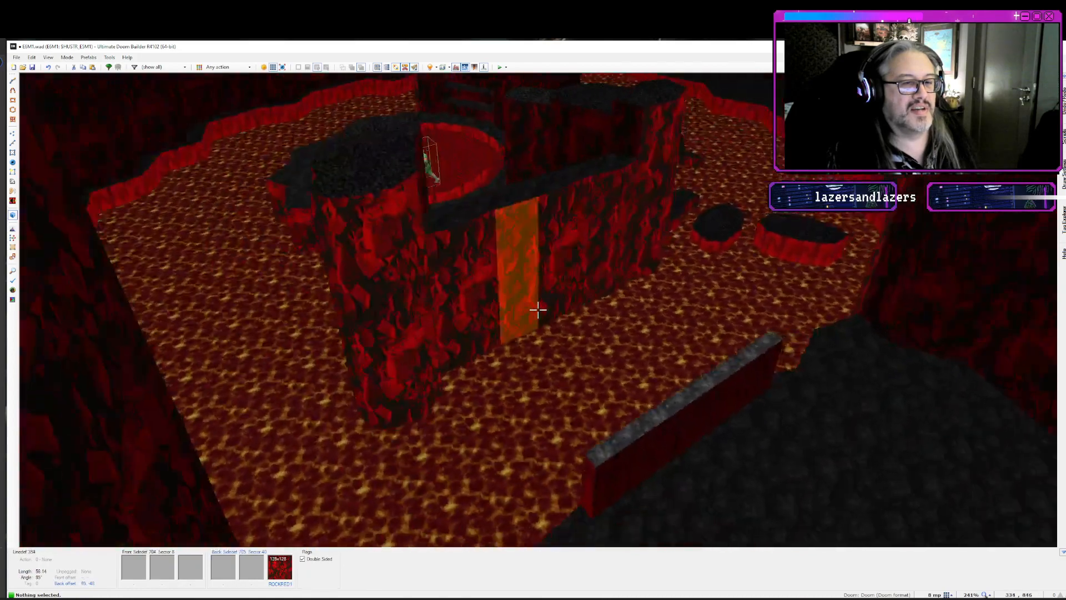
key(s)
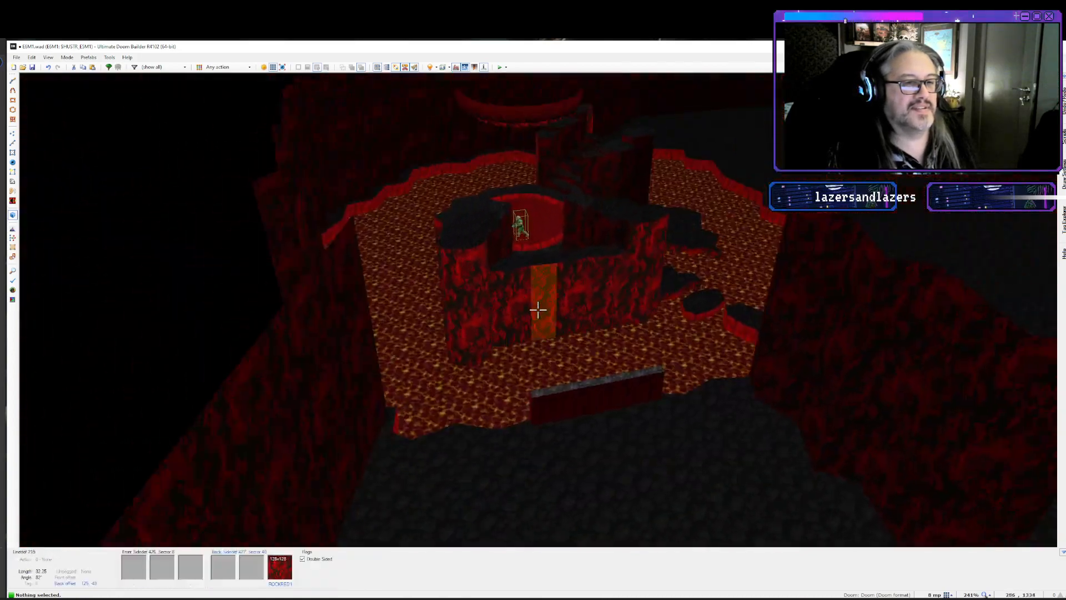
key(w)
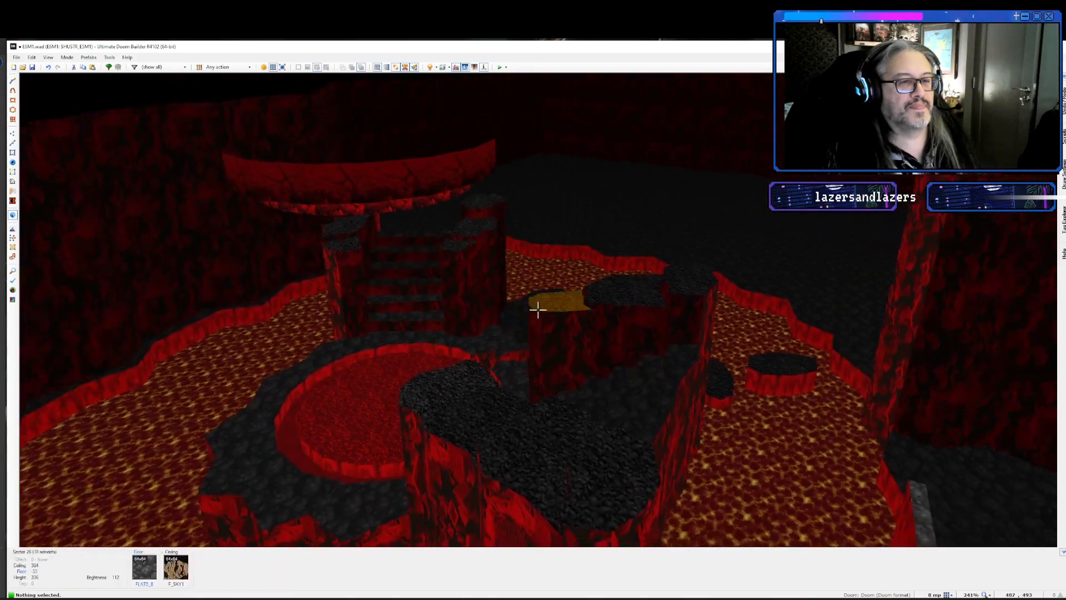
key(a)
key(w)
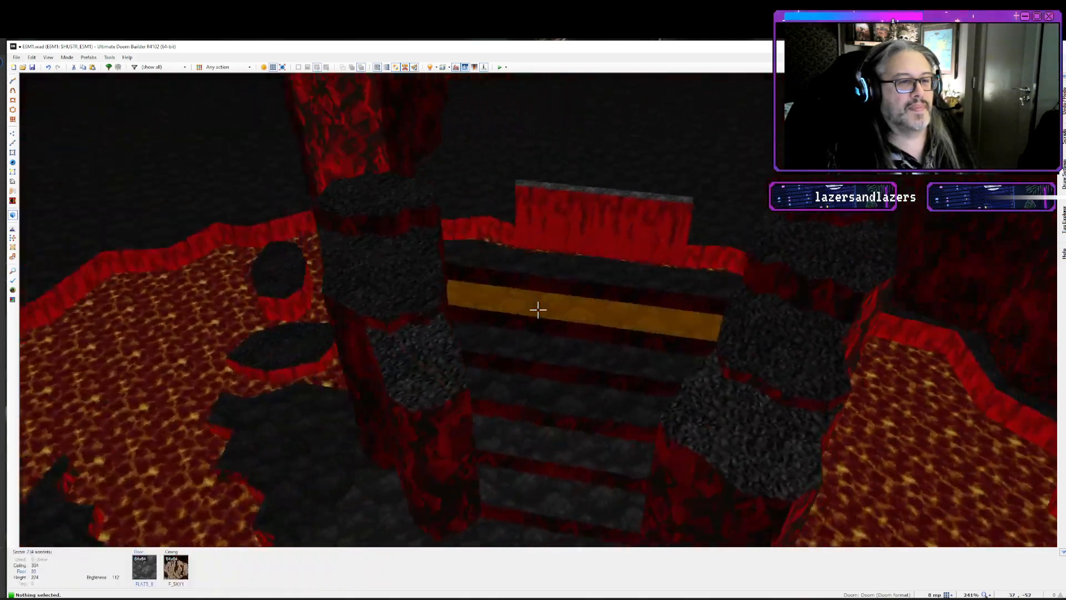
key(w)
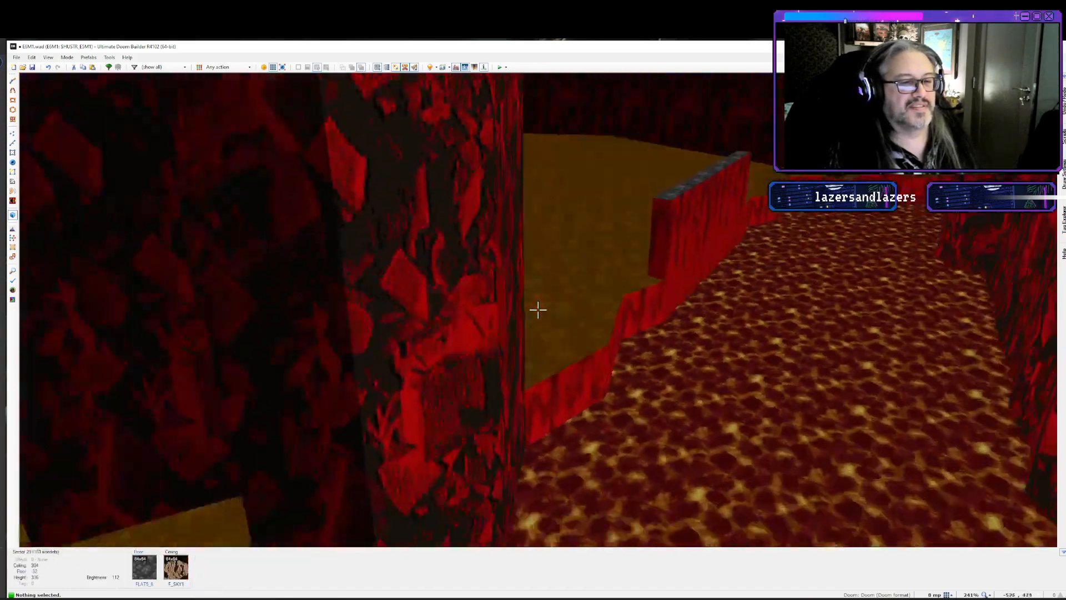
- Examine the new rock walls, lava channel and stepping-stone islands in 3D, and return to the 2D map
key(s)
key(w)
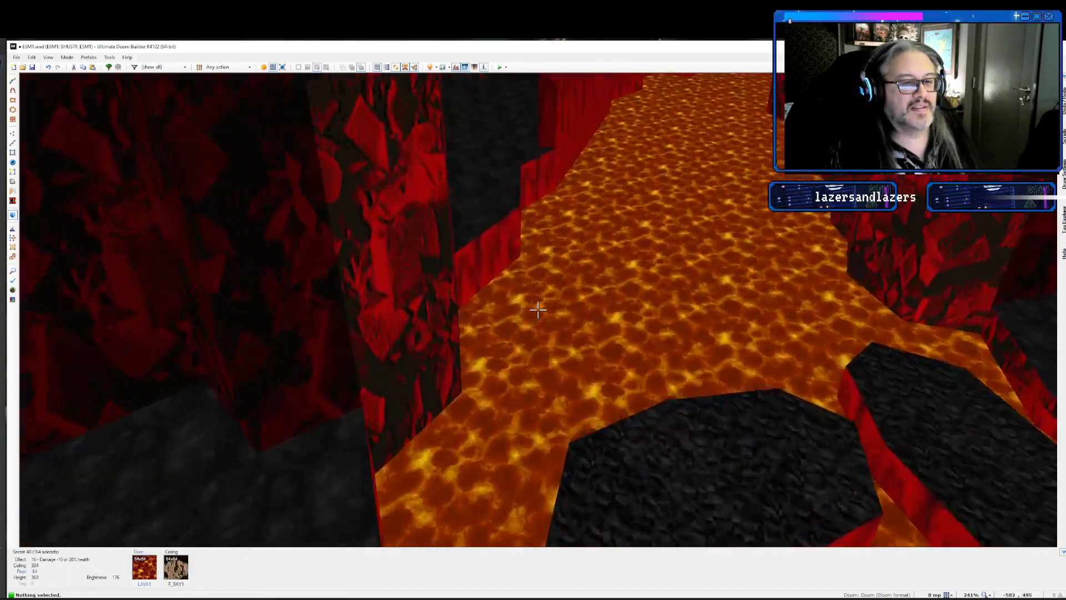
key(w)
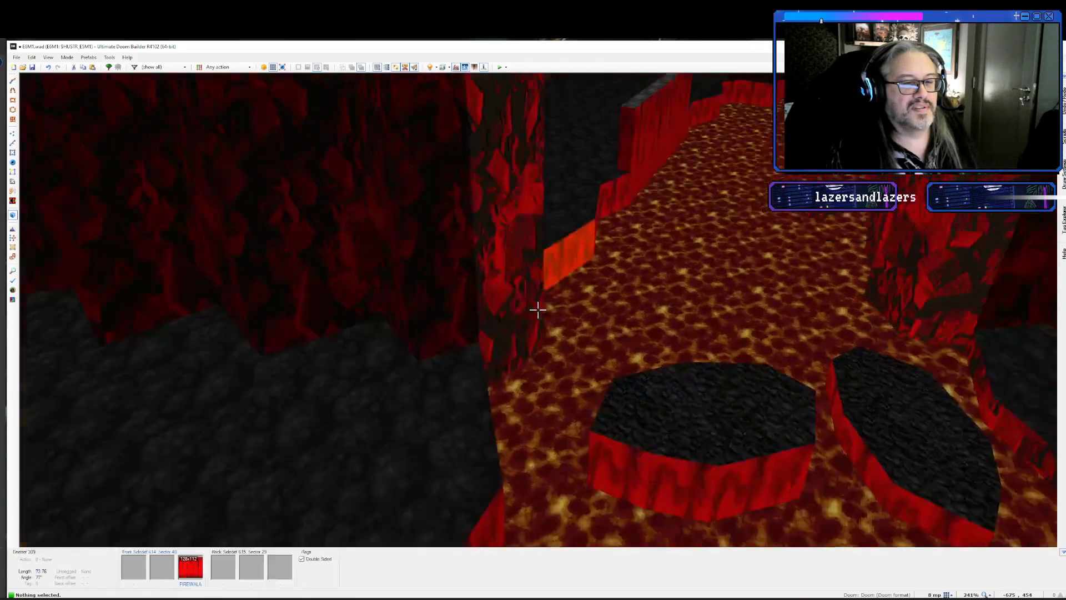
key(s)
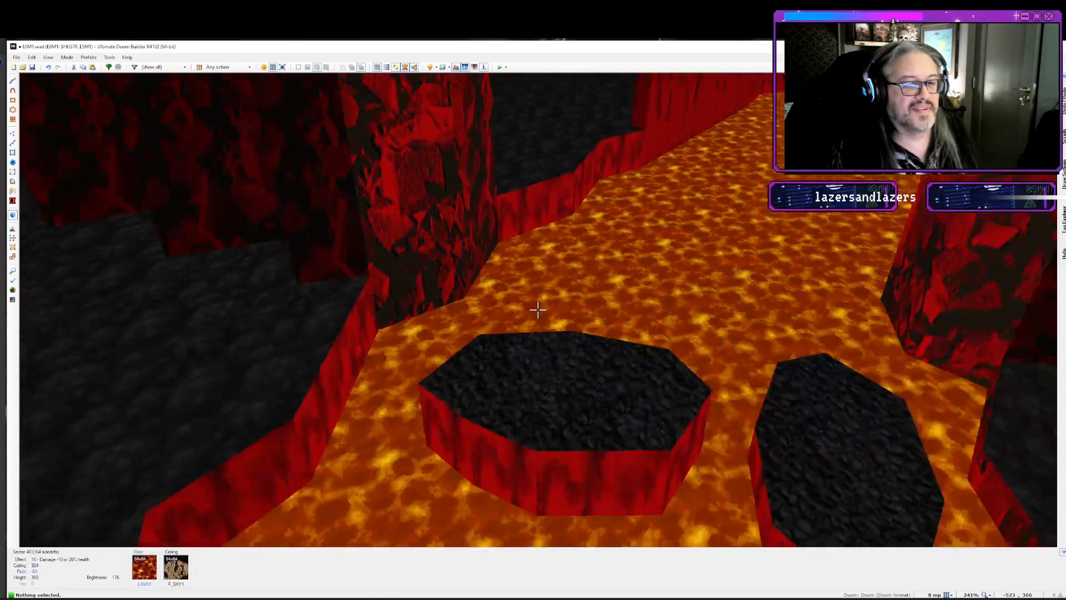
key(q)
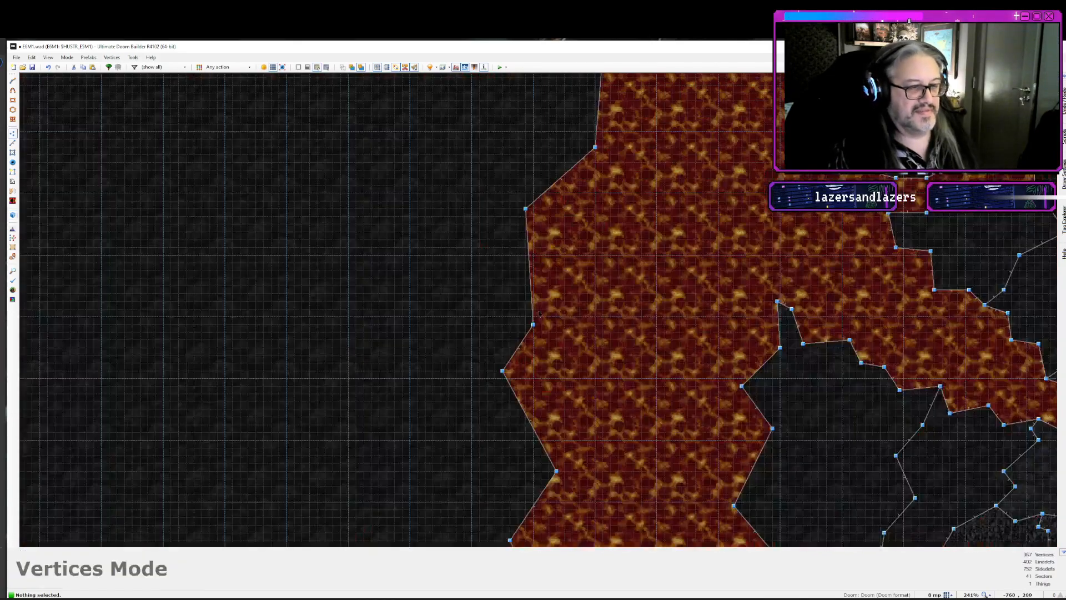
- Insert a vertex on the solid rock outline's southern edge and pull its southernmost vertex southeast into the lava
key(Up)
key(Up)
key(Up)
key(Up)
key(Up)
key(Up)
key(Right)
key(Right)
key(Right)
key(Right)
key(Right)
key(Right)
key(Right)
key(Right)
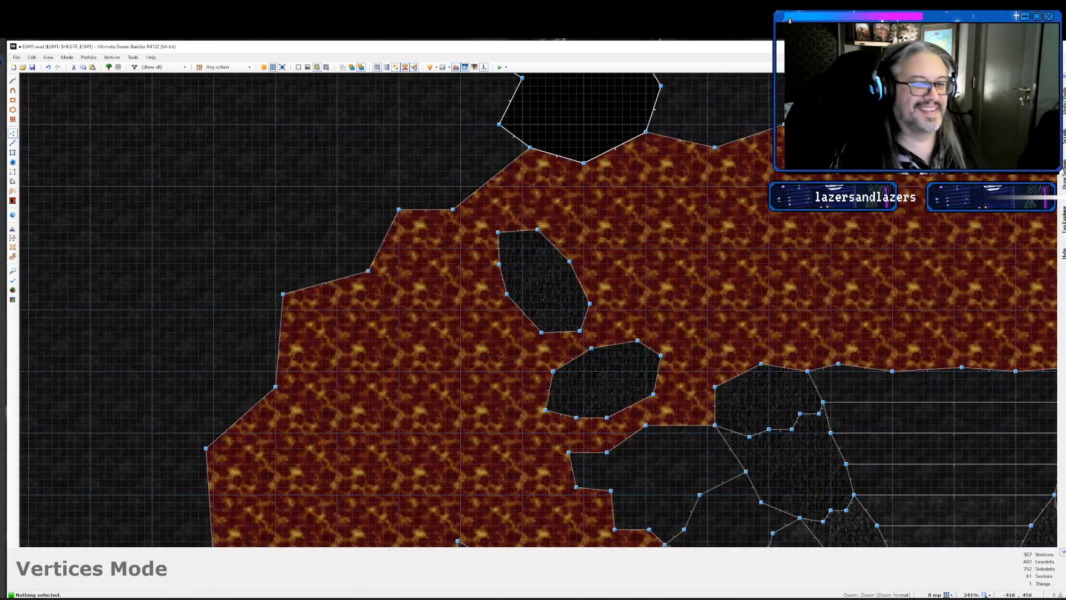
key(Insert)
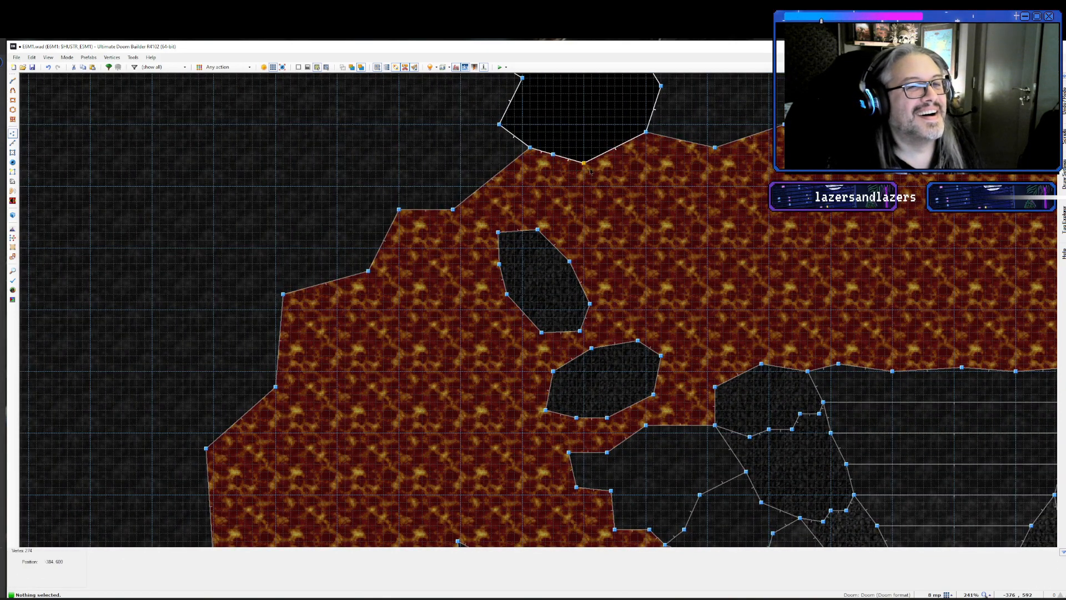
drag(584, 163, 637, 232)
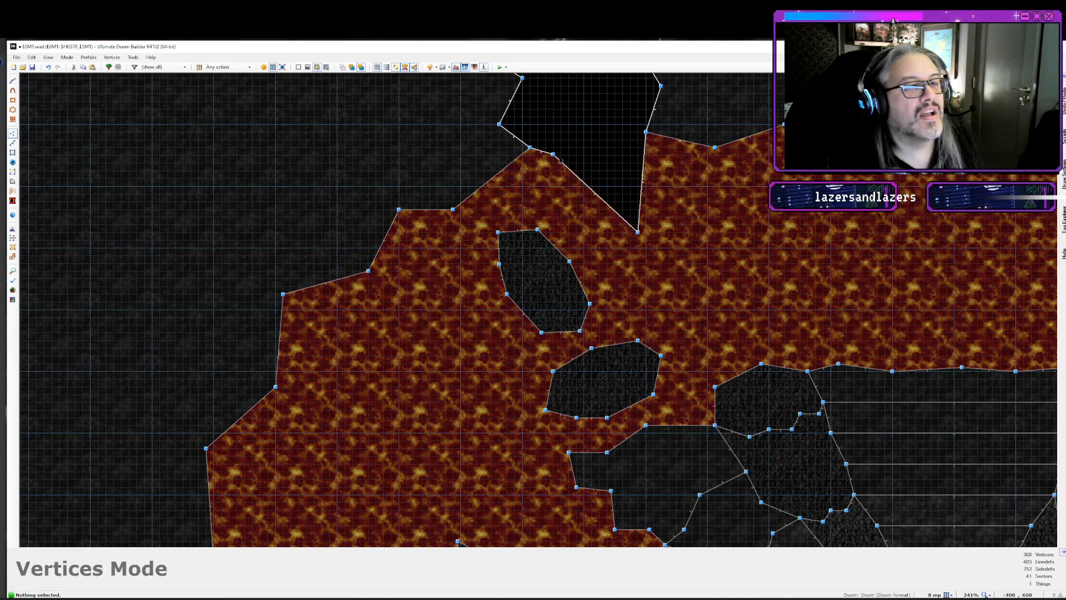
- Add vertices along the rock protrusion's western, eastern and southern edges and the adjoining lava rim to make them jagged
right_drag(558, 160, 572, 196)
right_drag(641, 184, 676, 186)
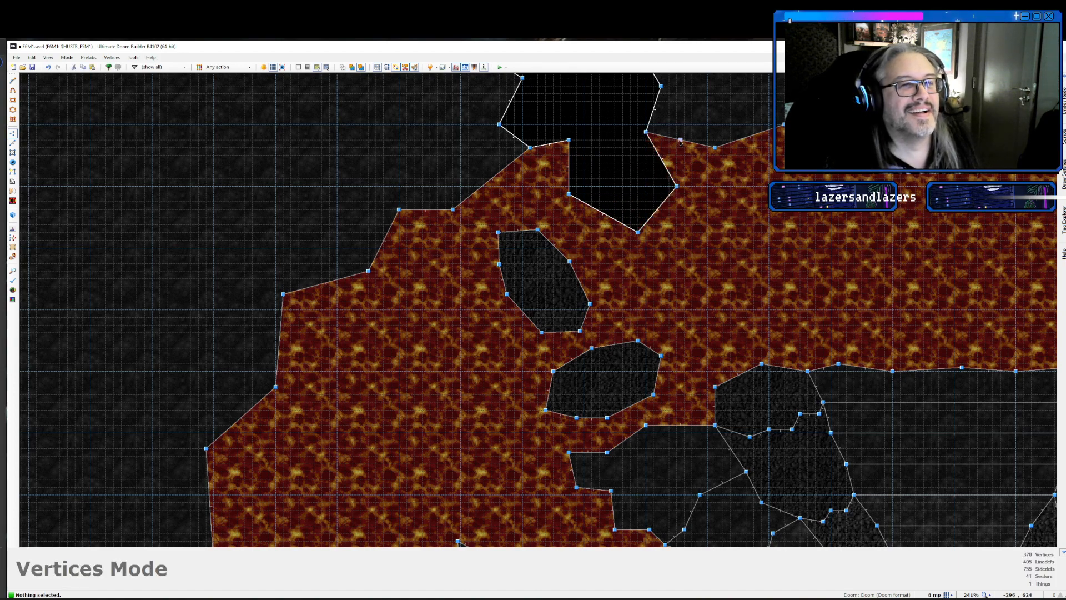
right_drag(680, 143, 677, 132)
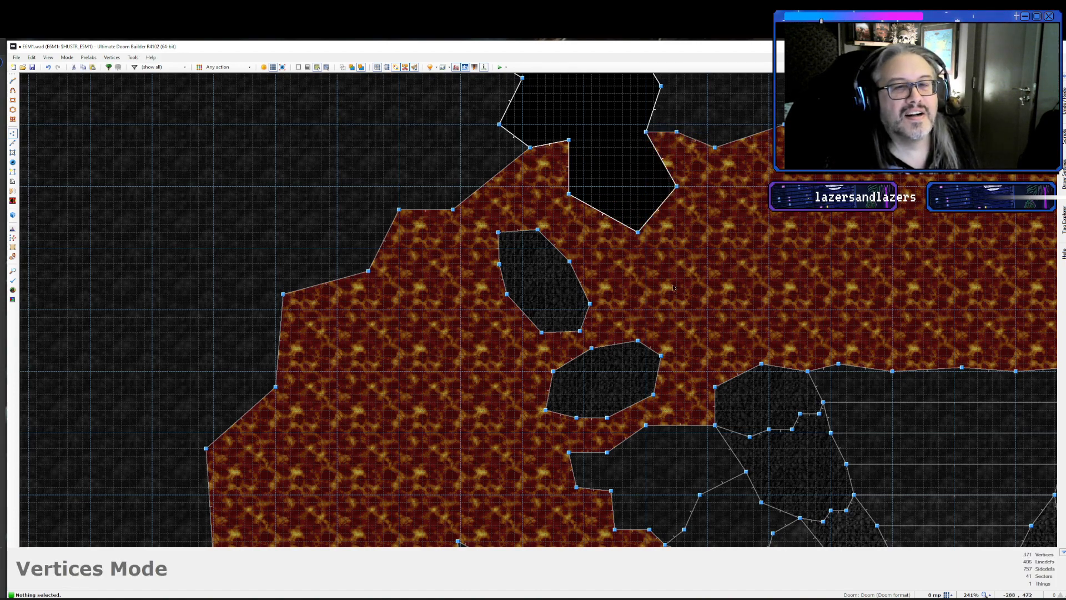
right_click(606, 216)
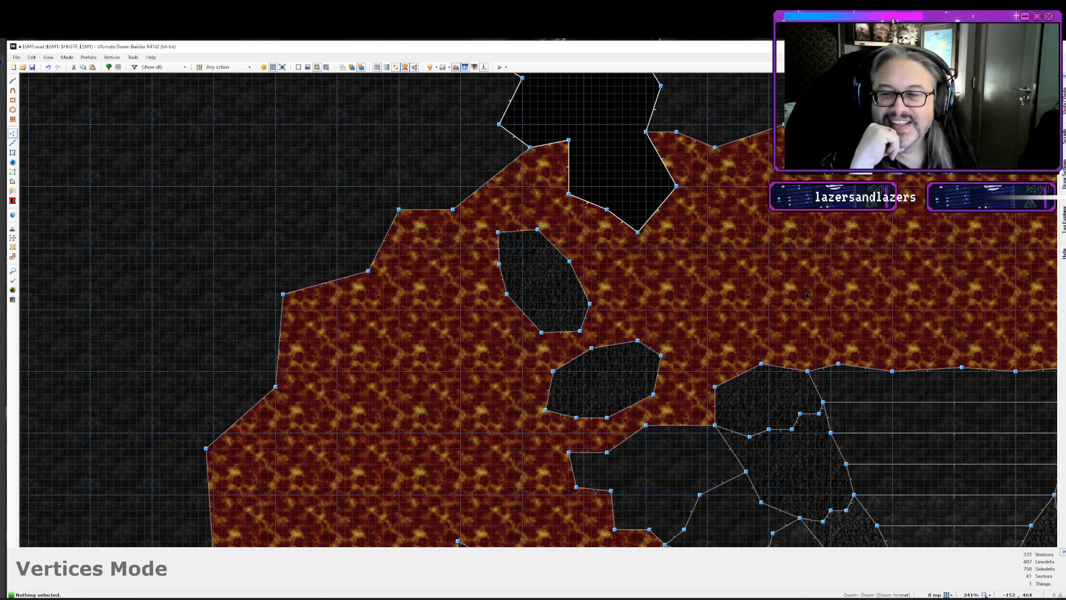
- Raise the vertex on the protrusion's southern edge slightly and add a vertex that squares off its southeastern tip
key(Up)
key(Up)
key(Up)
key(Up)
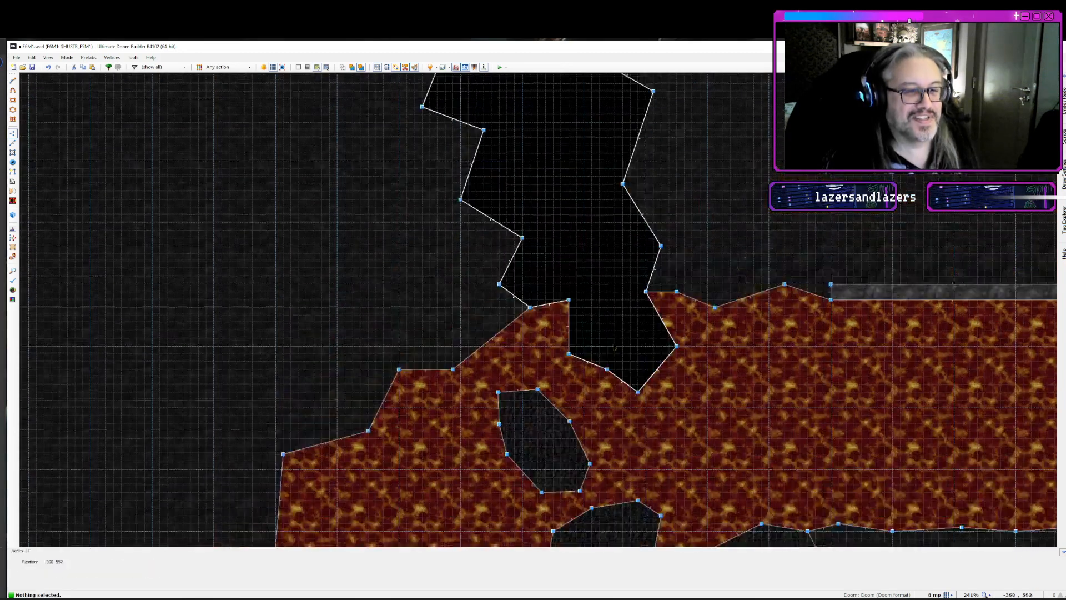
drag(606, 371, 607, 361)
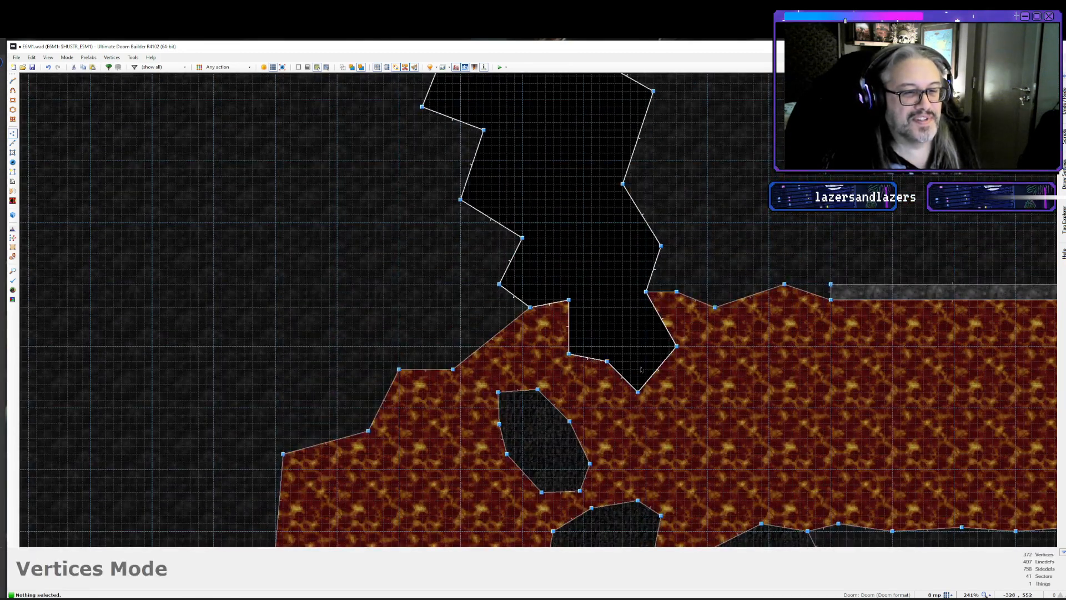
right_drag(657, 369, 669, 377)
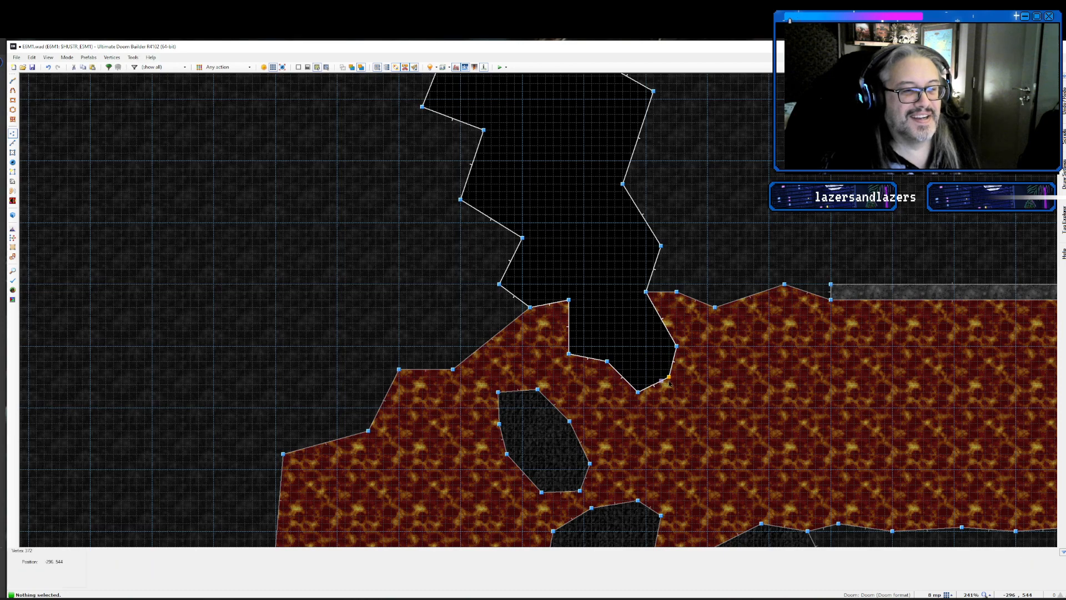
drag(669, 377, 676, 383)
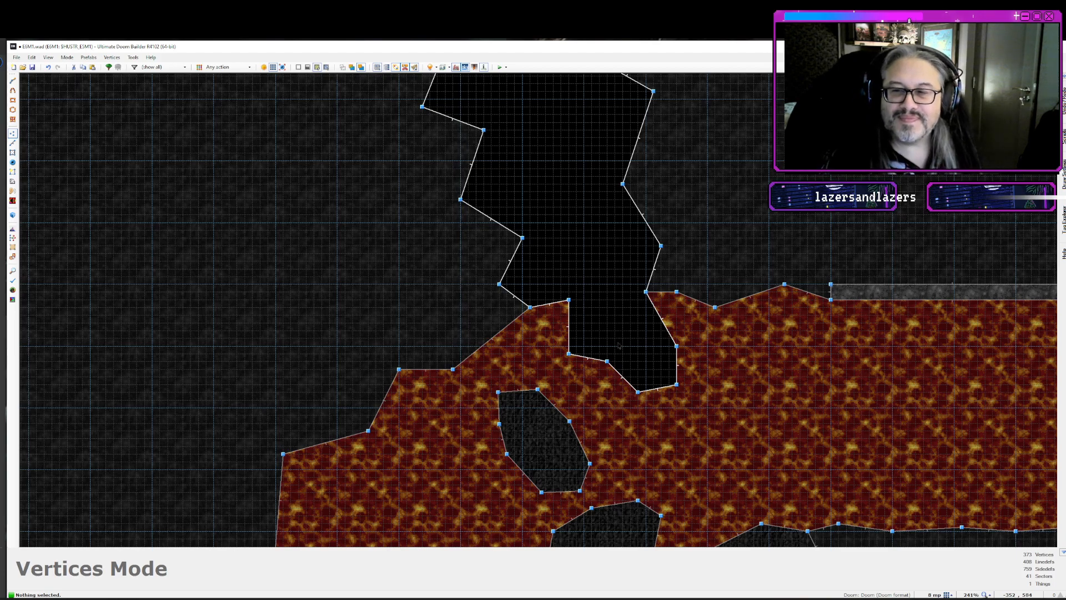
- Start a new rock outline at the lava's northwestern rim, drawing jagged segments of about 49, 43, 51, 58 and 80 units toward the northwest
scroll(618, 345, down, 4)
scroll(618, 346, up, 6)
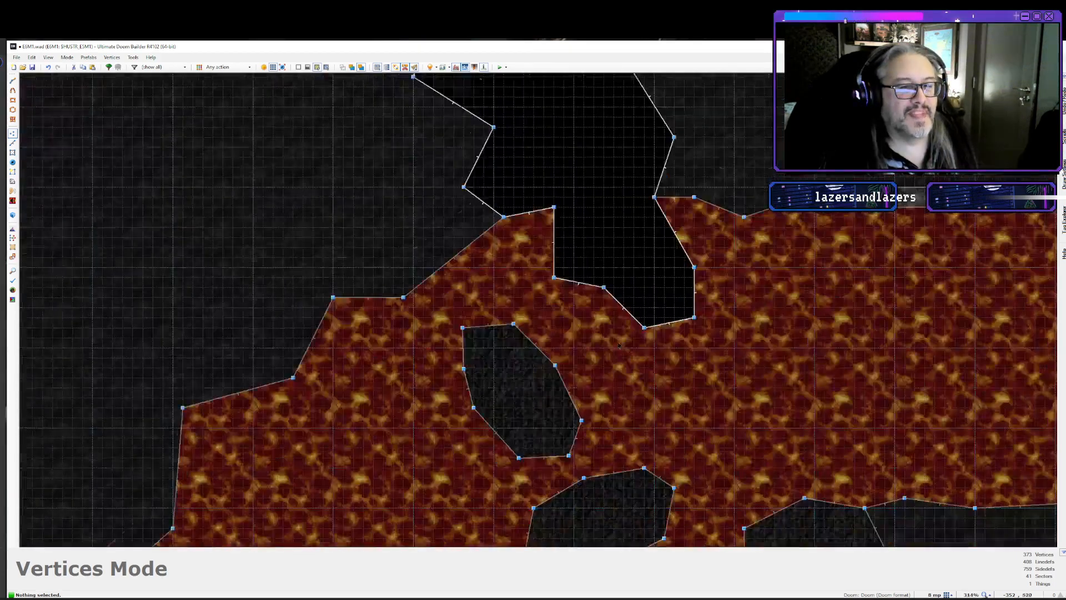
scroll(619, 346, down, 7)
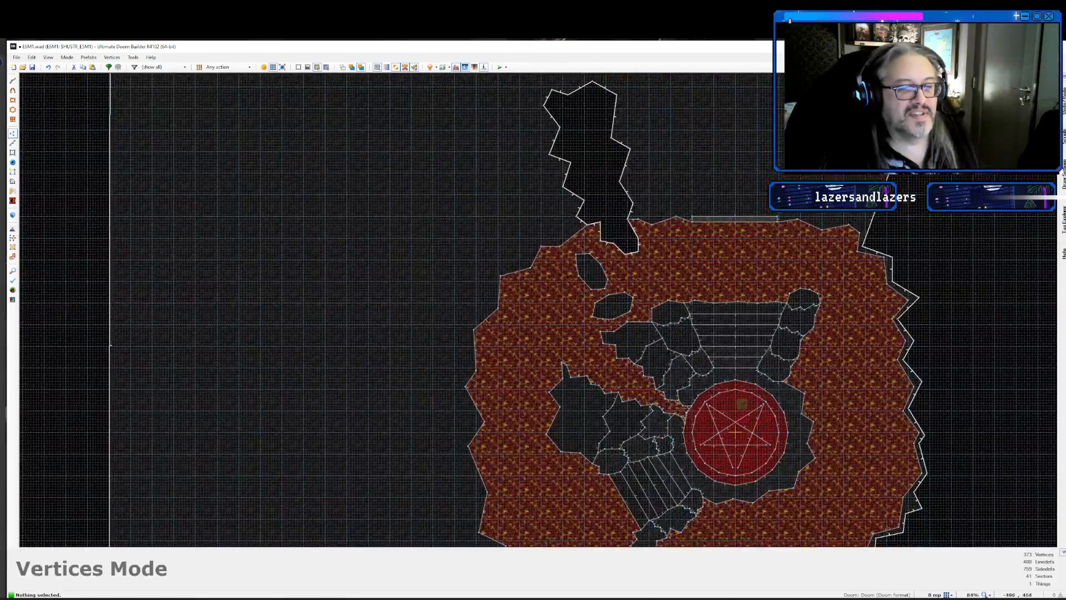
key(Left)
key(Left)
key(Left)
key(Left)
key(Up)
key(Up)
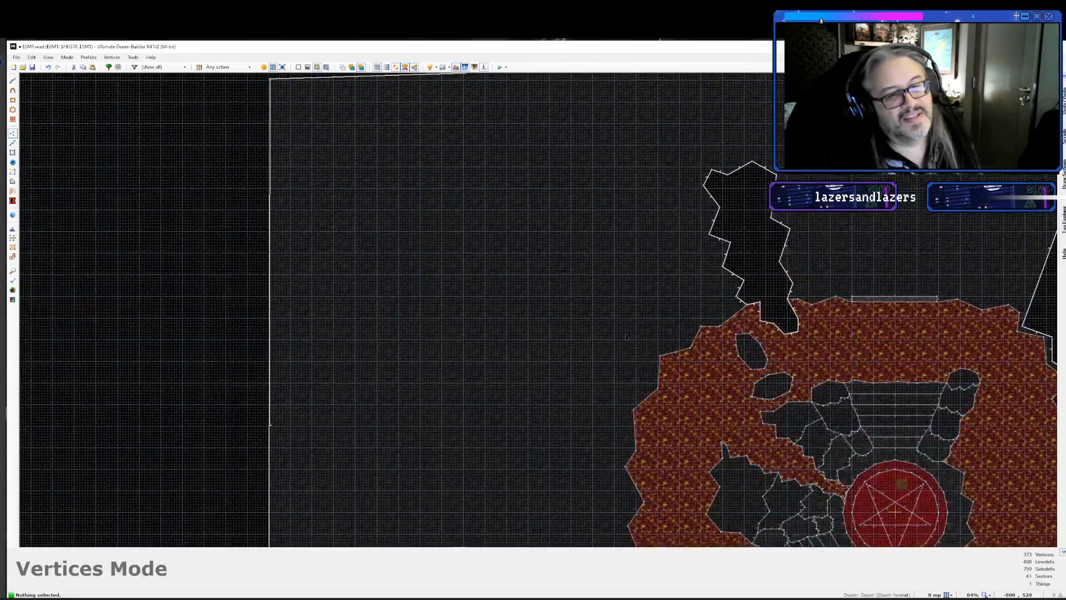
scroll(635, 373, up, 3)
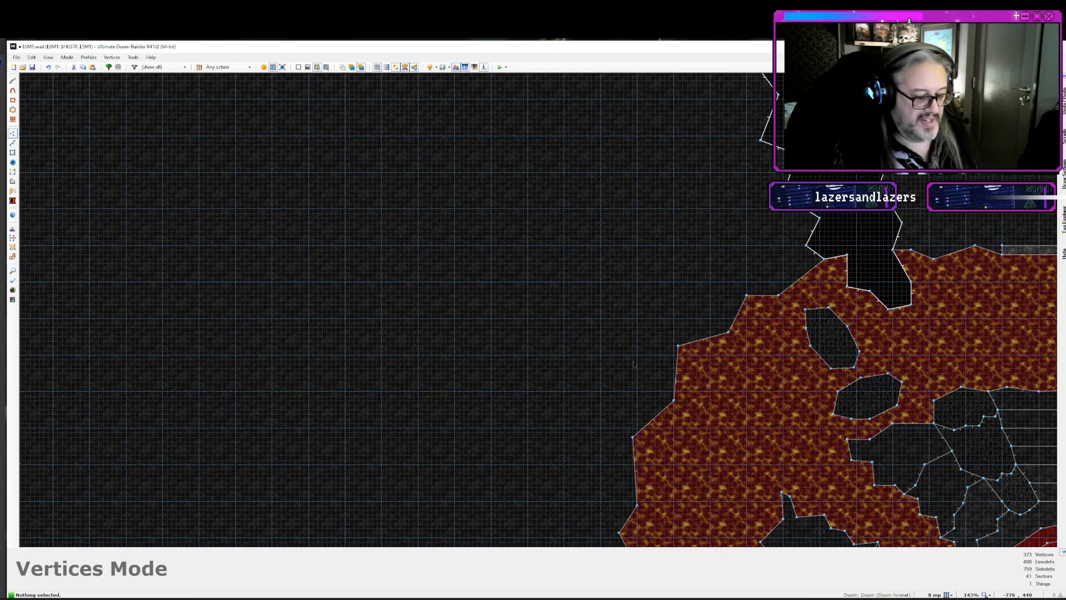
key(d)
scroll(665, 345, up, 3)
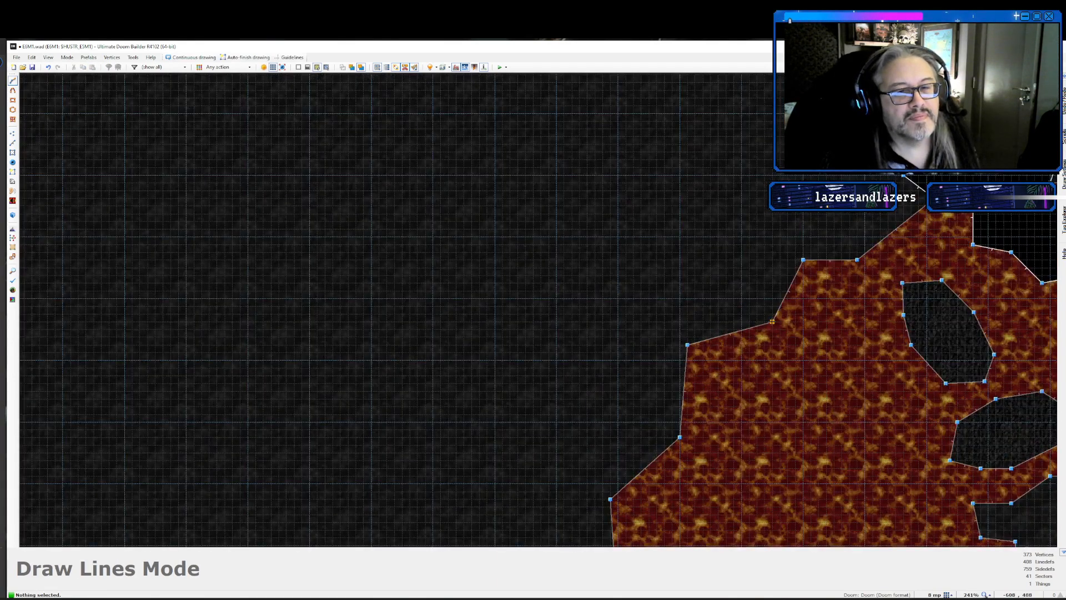
key(Up)
key(Up)
key(Up)
key(Up)
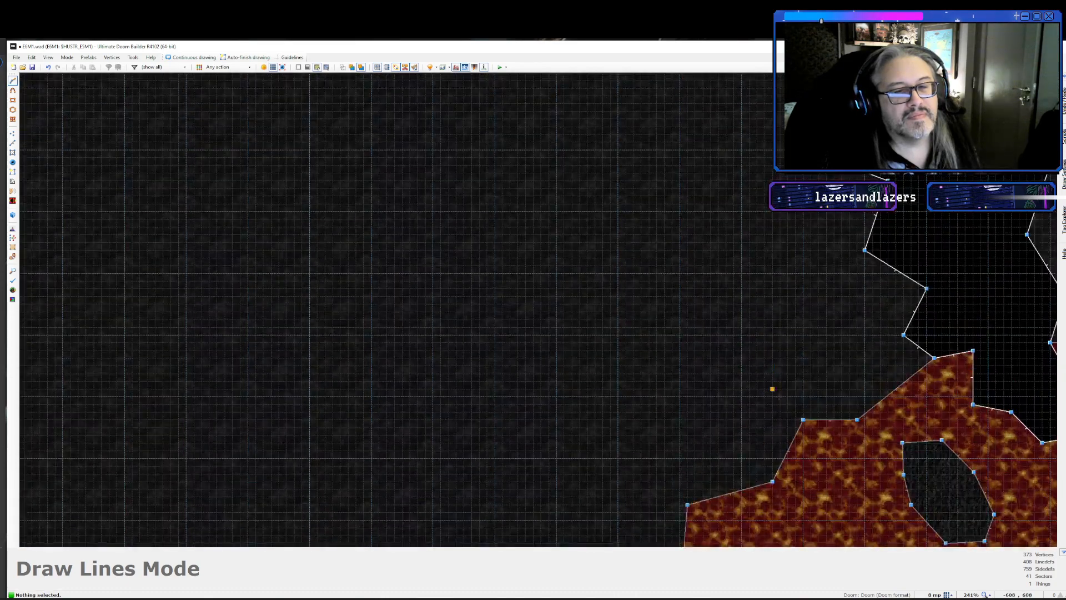
click(804, 420)
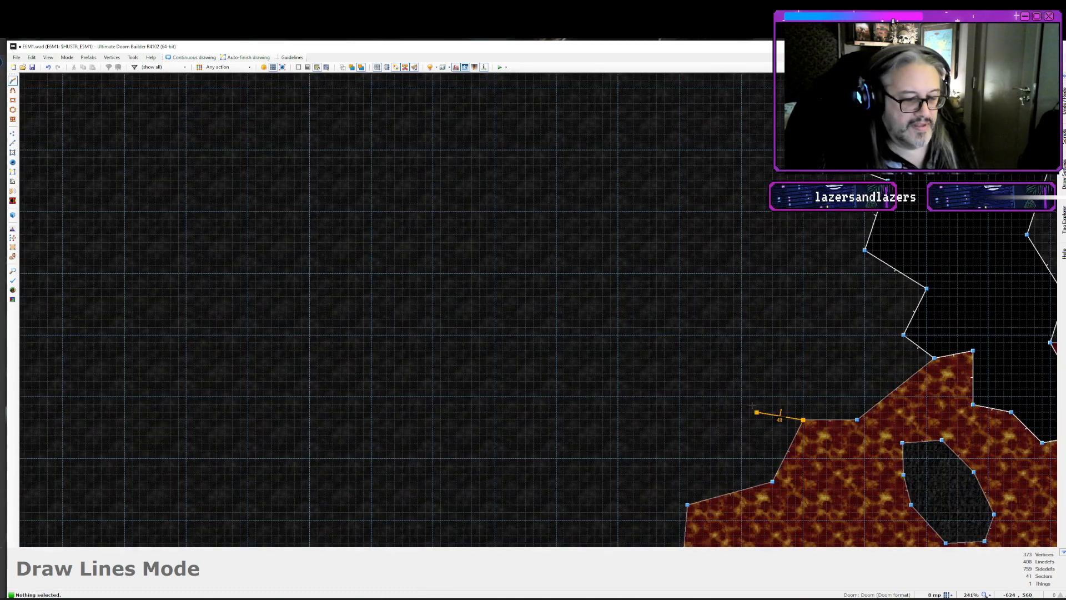
click(756, 412)
click(741, 375)
click(695, 358)
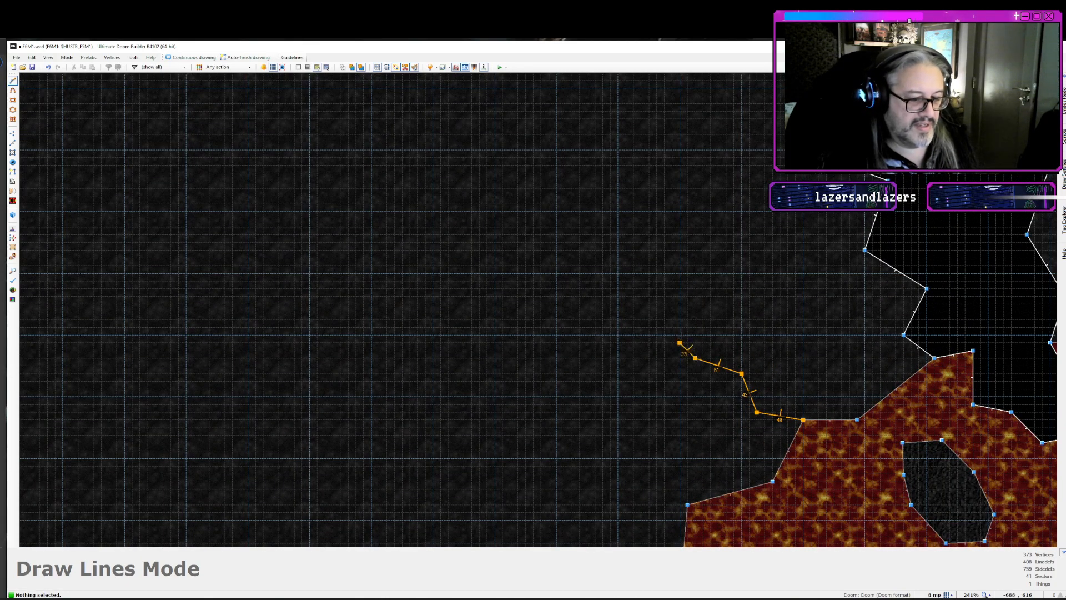
click(680, 304)
click(618, 257)
- Extend the outline northwest and around its far end with segments of about 72, 116, 72, 49, 99 and 111 units
key(Up)
key(Up)
key(Up)
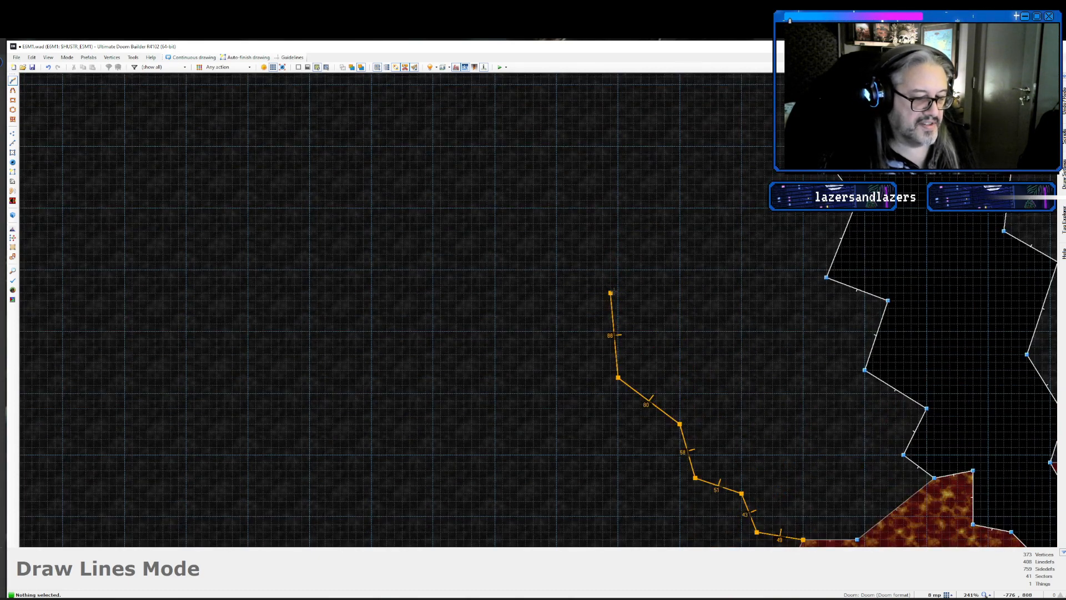
click(618, 308)
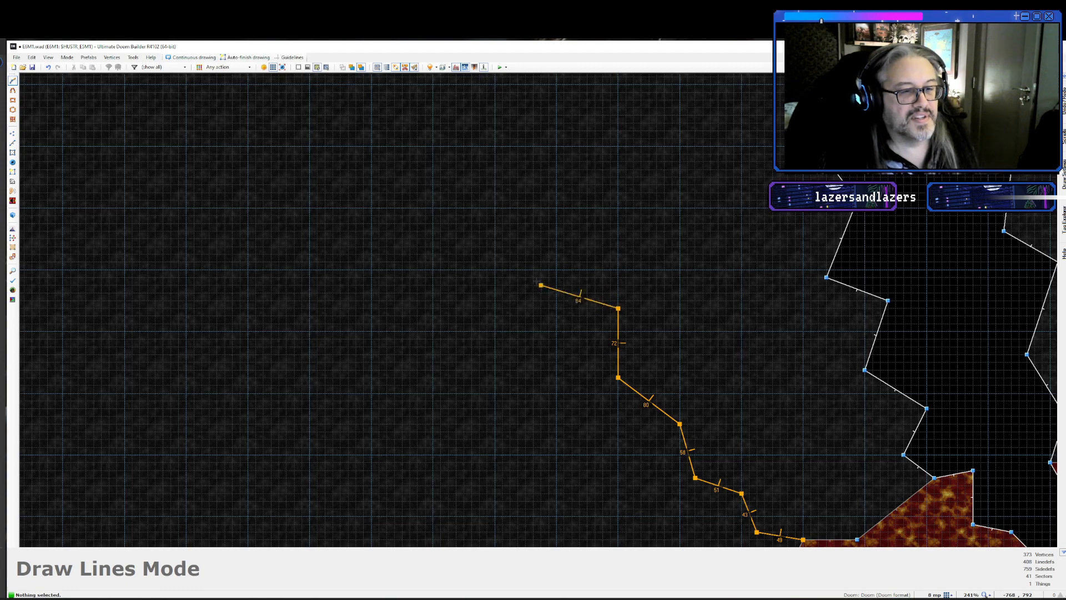
click(518, 262)
click(487, 200)
click(440, 193)
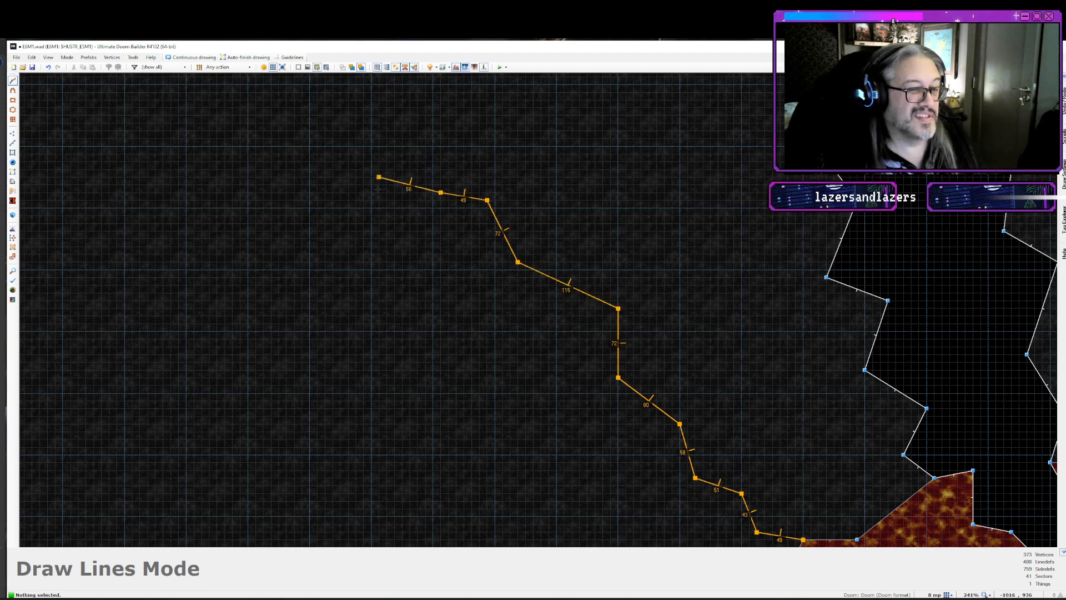
click(349, 216)
click(294, 308)
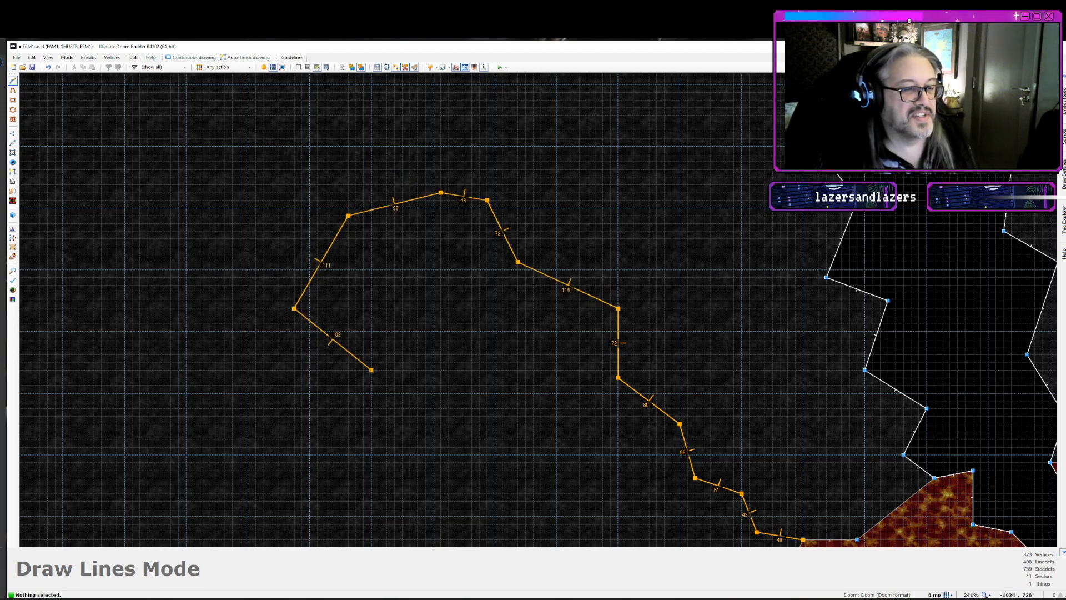
- Draw the outline's southwestern side back toward the lava with jagged segments of about 102, 51, 58, 68 and 82 units
click(371, 369)
click(417, 354)
click(433, 409)
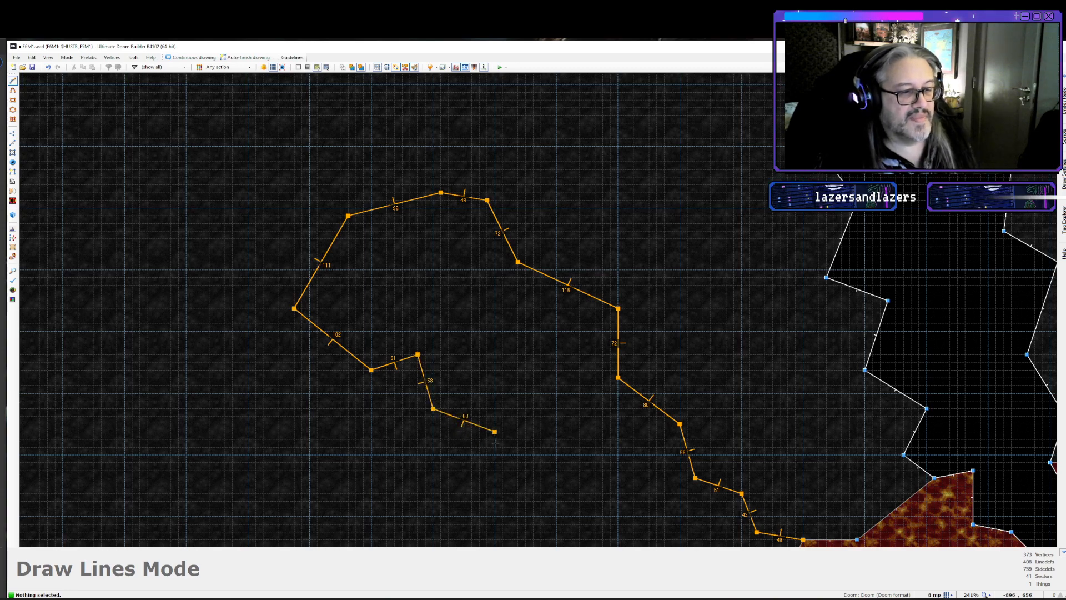
click(495, 432)
key(Down)
key(Down)
key(Down)
key(Down)
key(Down)
click(510, 309)
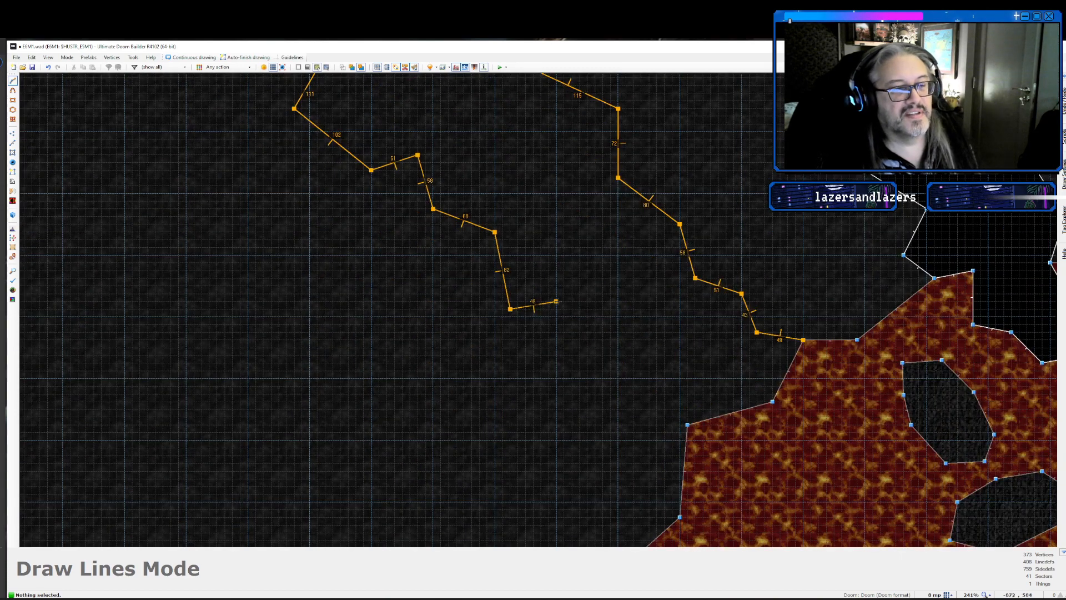
- Bring the outline's southwestern side down to the lava rim and close it along the rim at its starting vertex
click(564, 302)
click(579, 371)
click(649, 363)
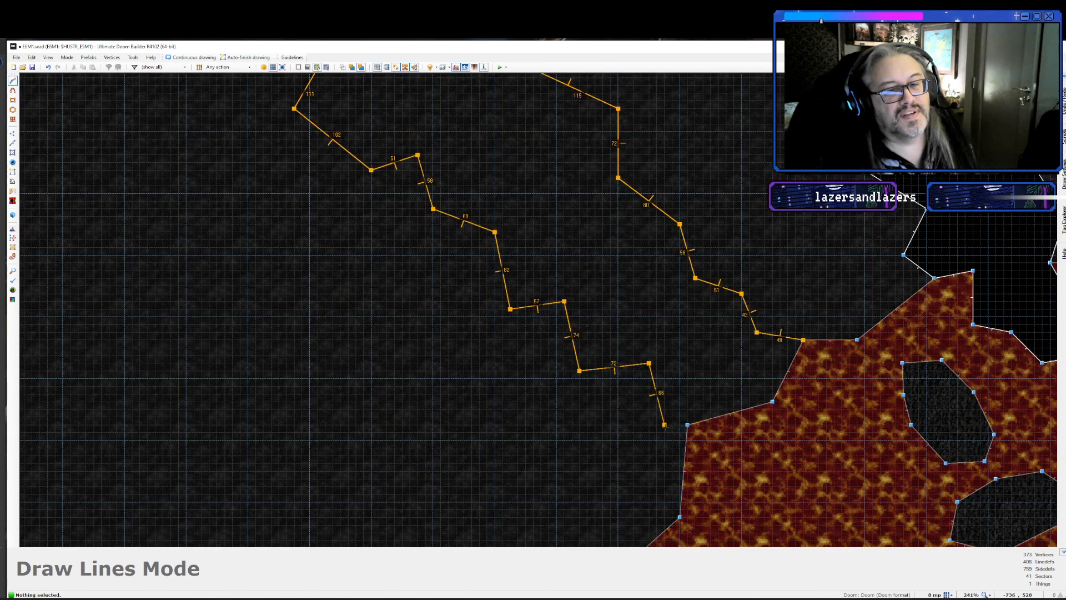
click(687, 425)
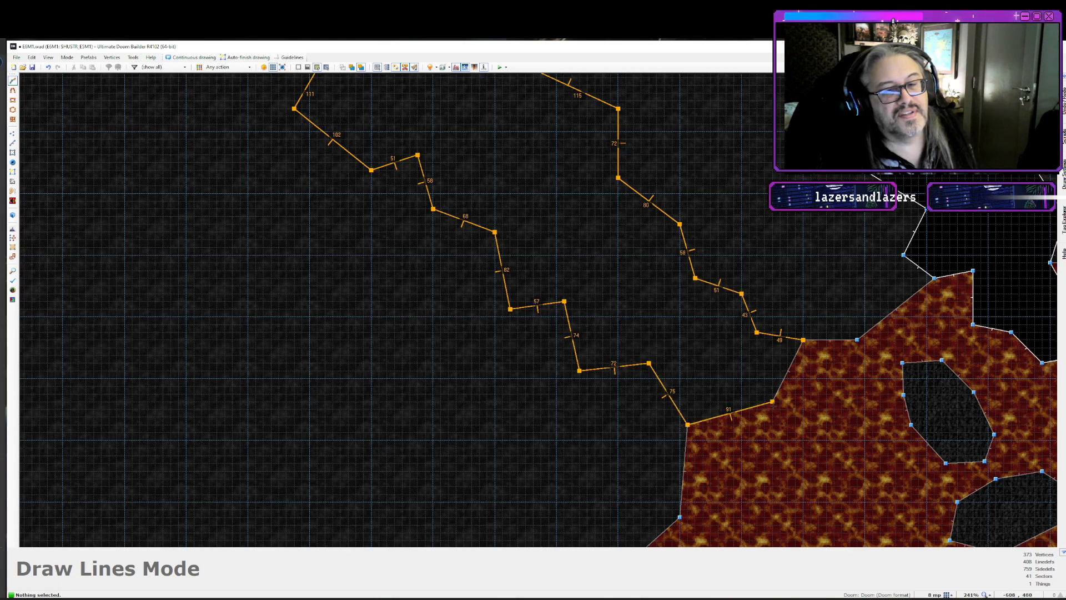
click(772, 402)
click(803, 339)
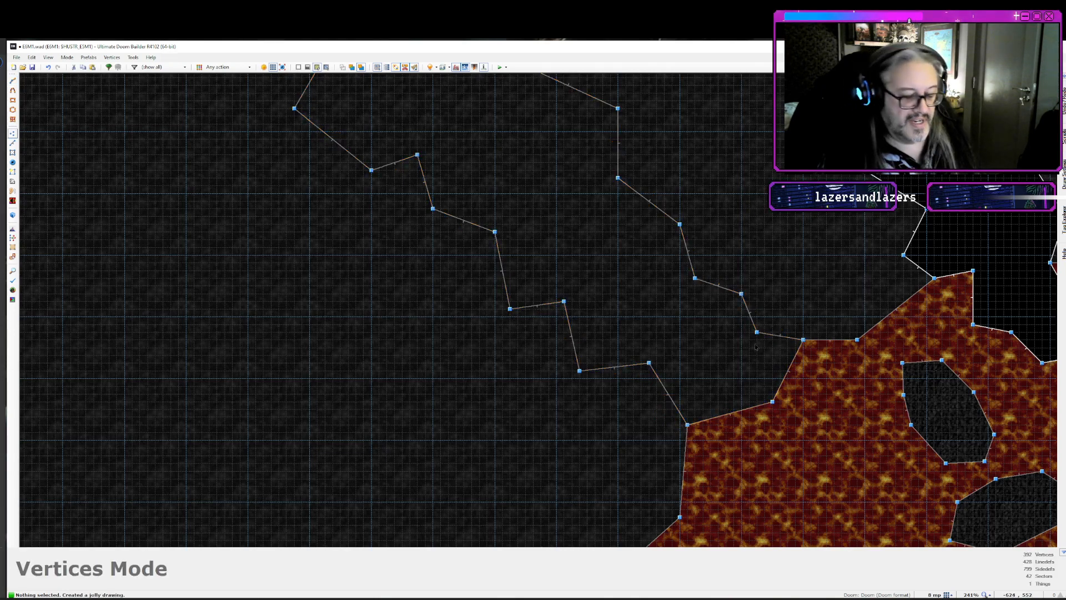
- Give all 22 outline lines of the new northwestern rock sector a ROCKRED1 front middle texture and clear their front lower texture
key(s)
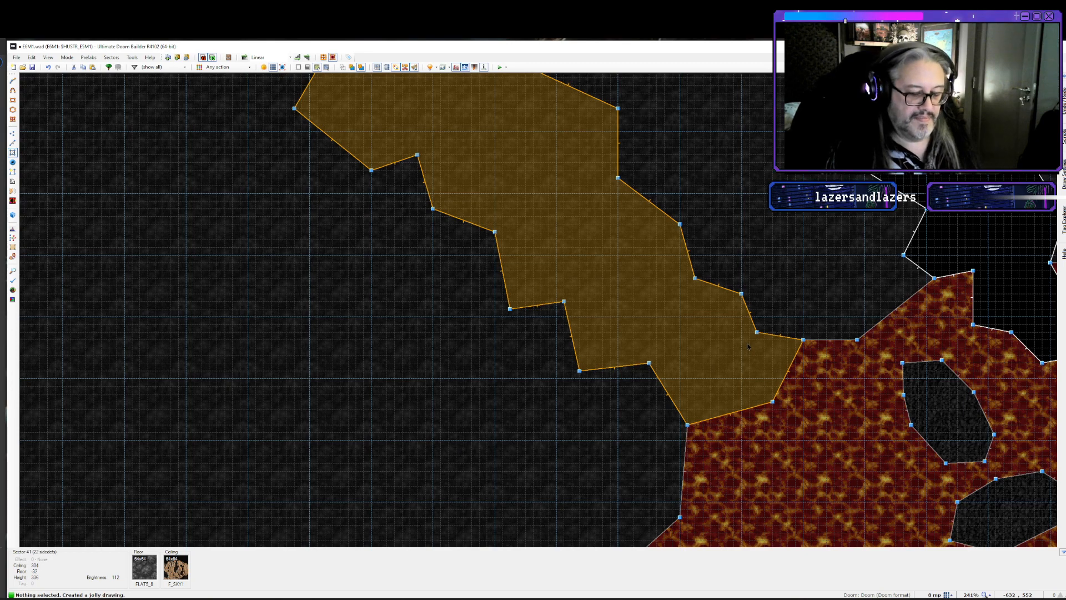
click(646, 306)
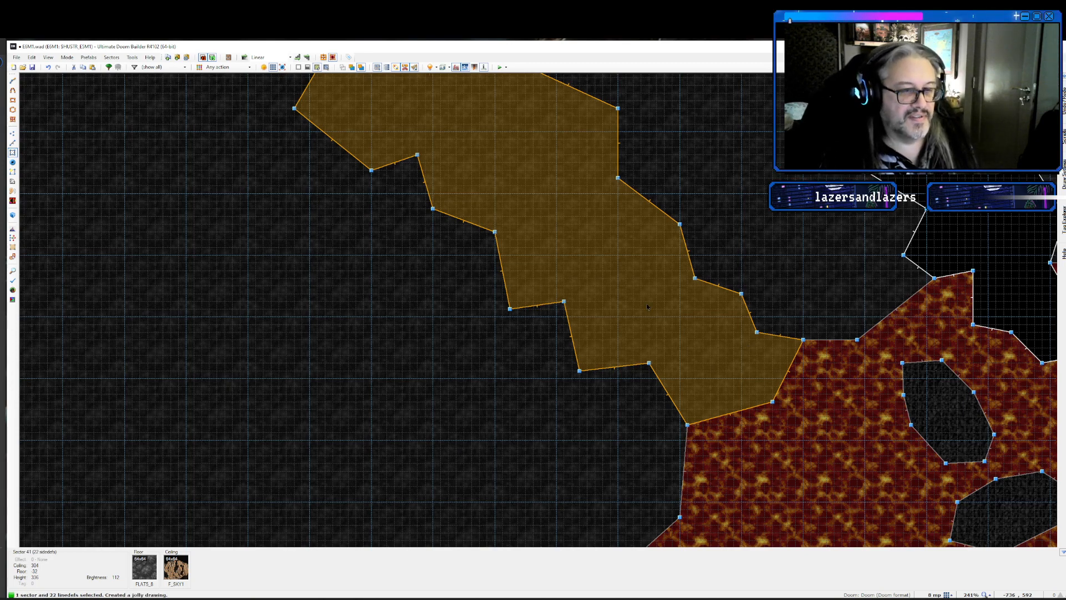
key(l)
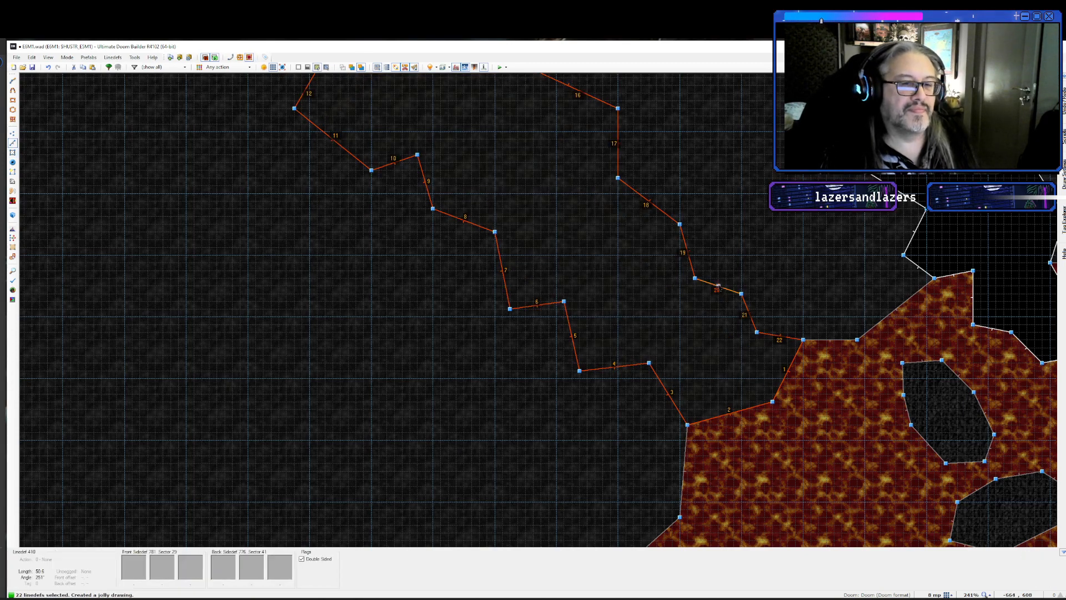
right_click(646, 303)
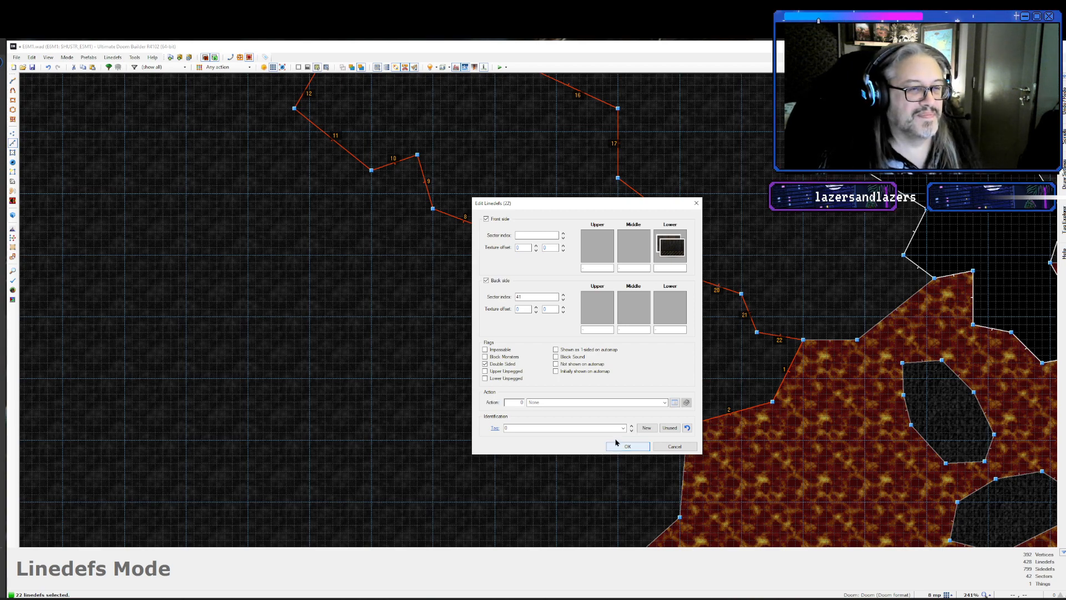
click(633, 246)
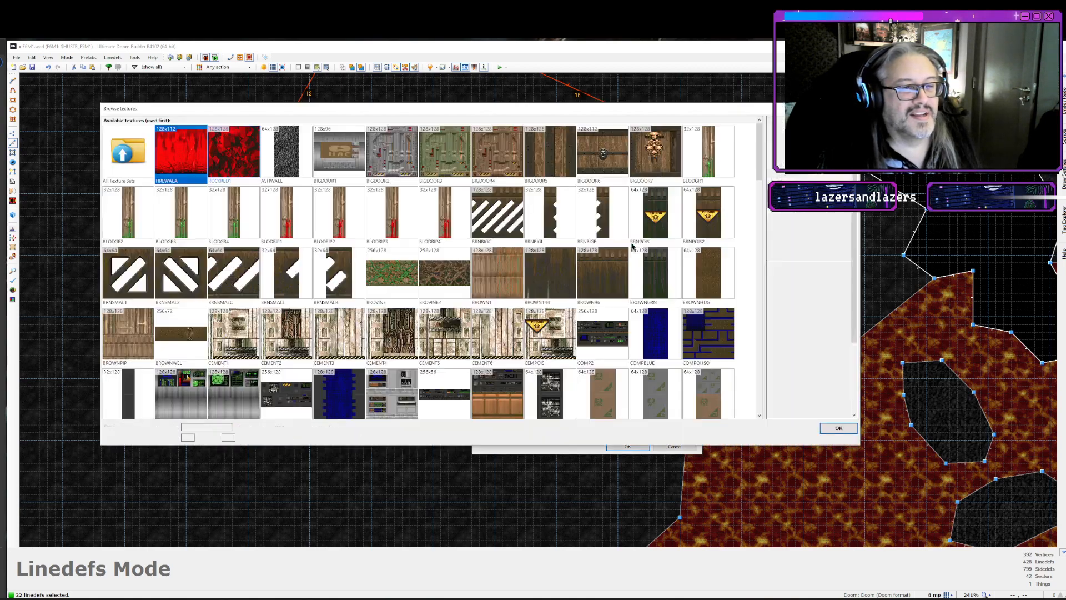
double_click(244, 152)
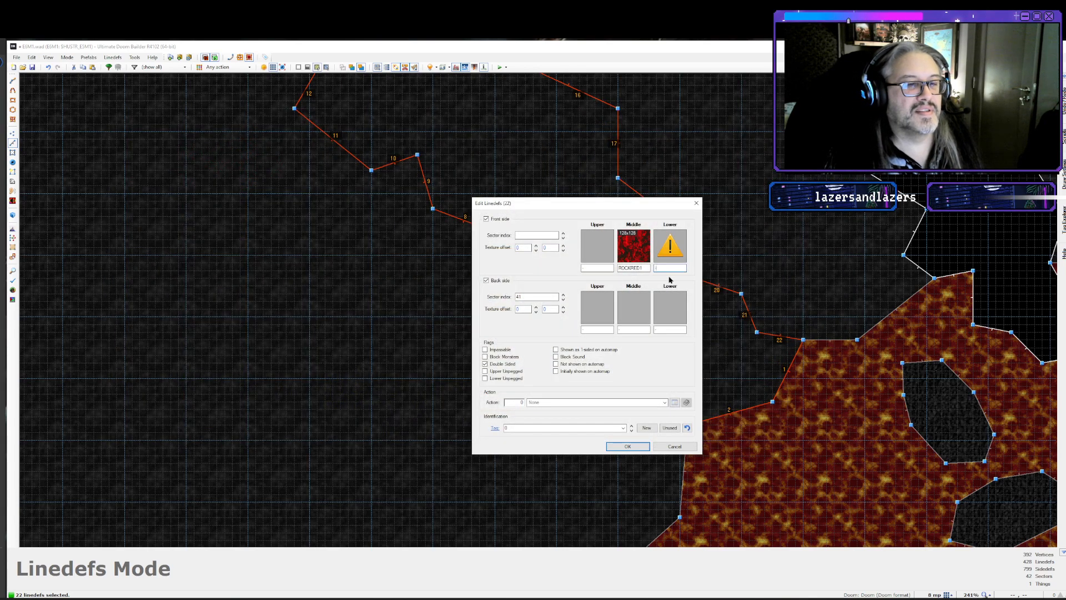
key(Return)
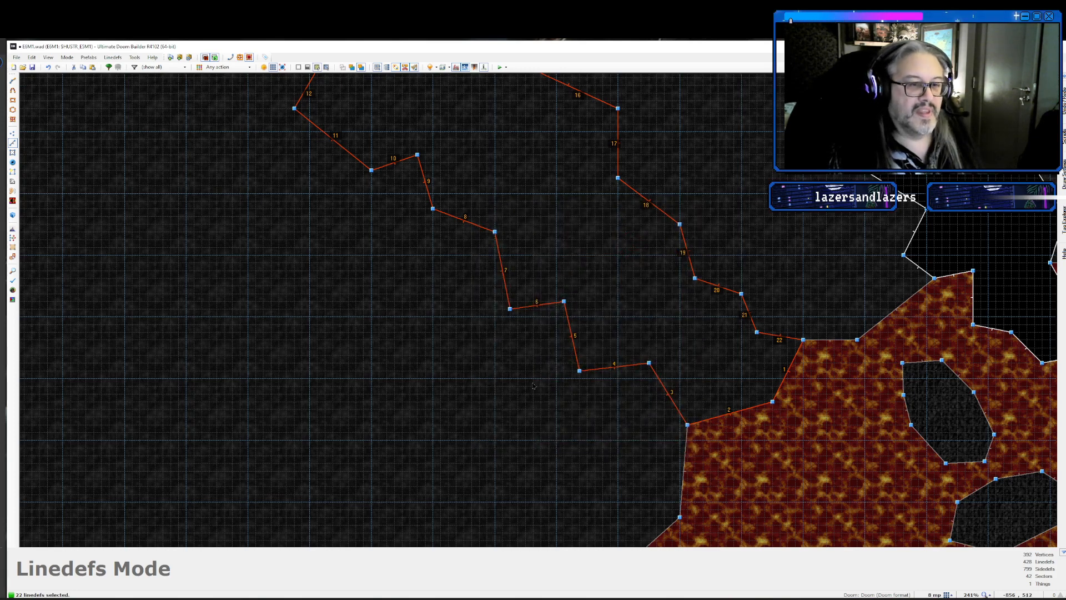
click(532, 385)
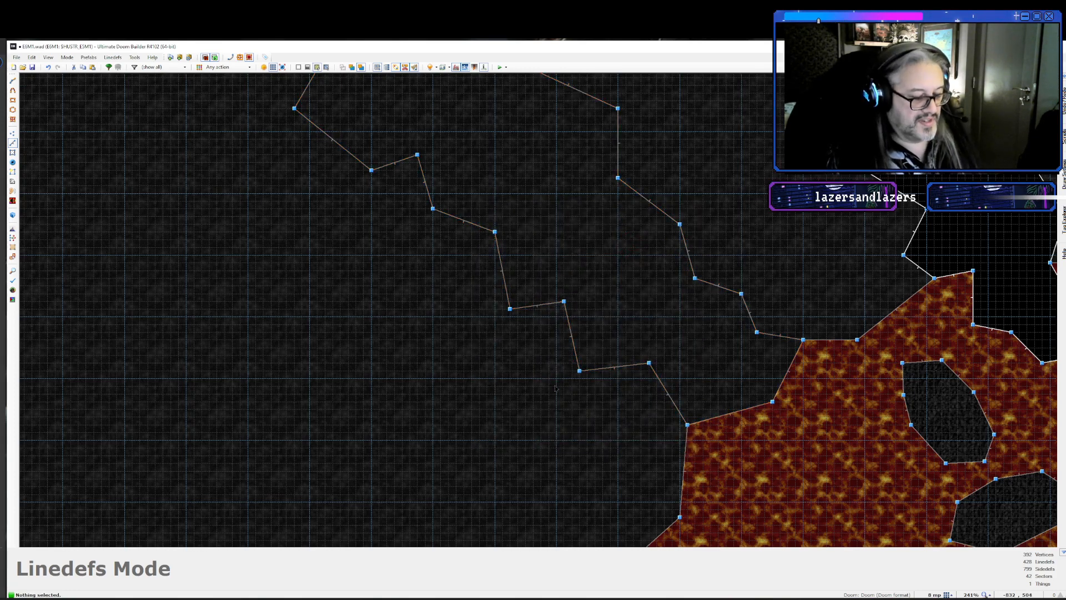
- Turn the northwestern rock into solid void by making its outline lines impassable and single-sided and removing their back side
key(s)
click(612, 311)
key(l)
right_click(725, 289)
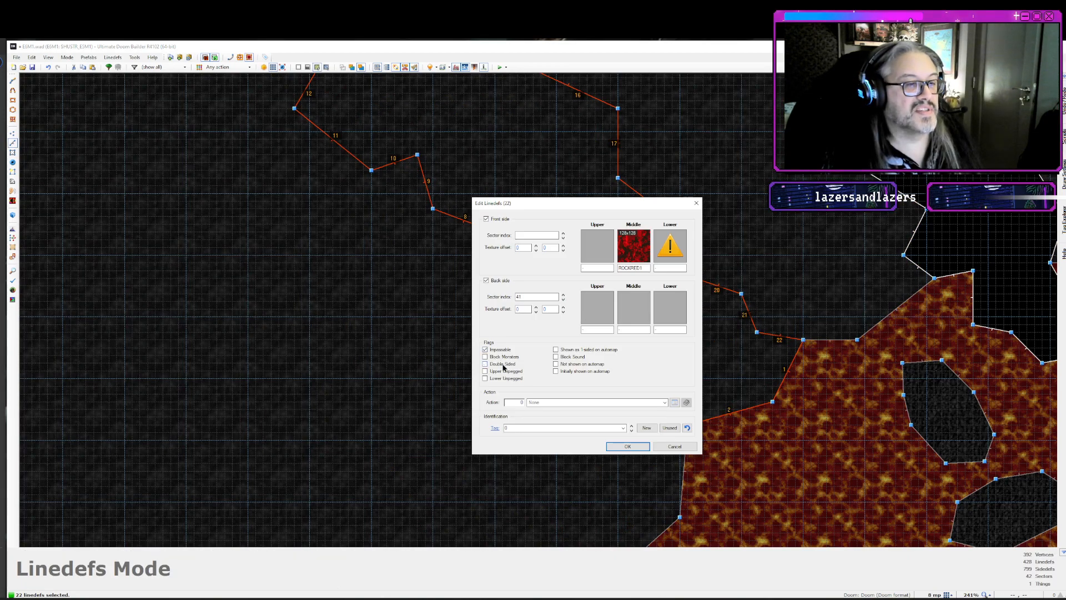
click(504, 281)
key(Return)
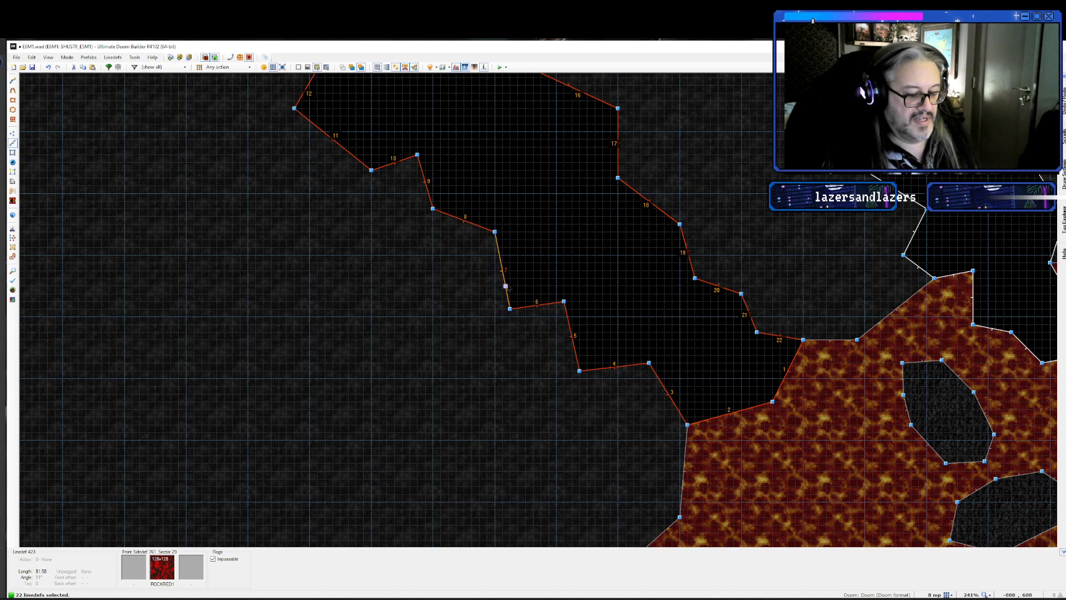
right_click(621, 376)
key(Escape)
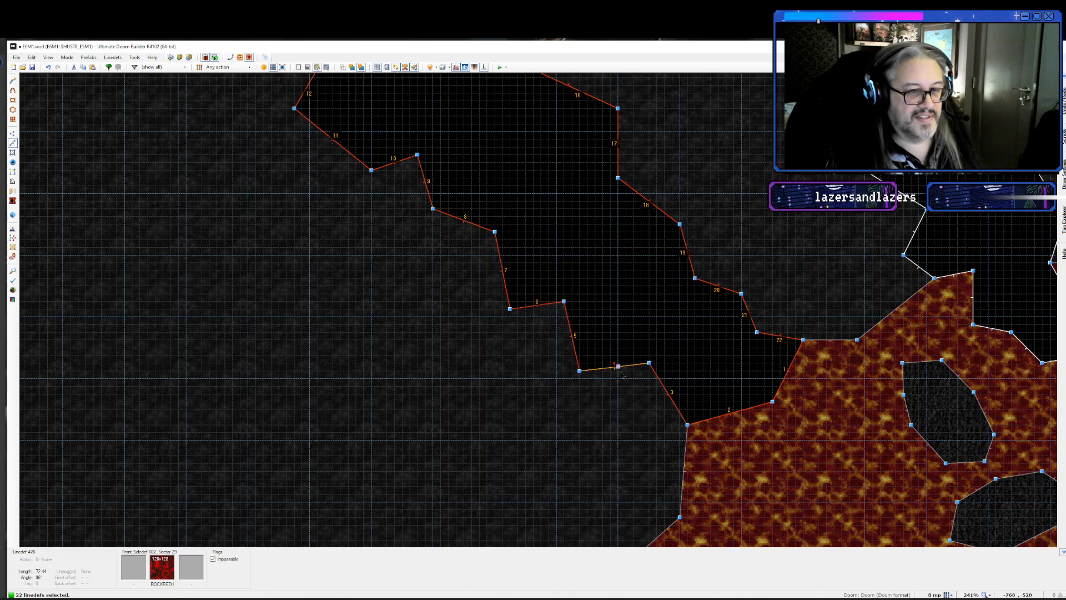
- Auto-align the new rock walls' textures horizontally in the 3D view and inspect the rocks around the lava
key(w)
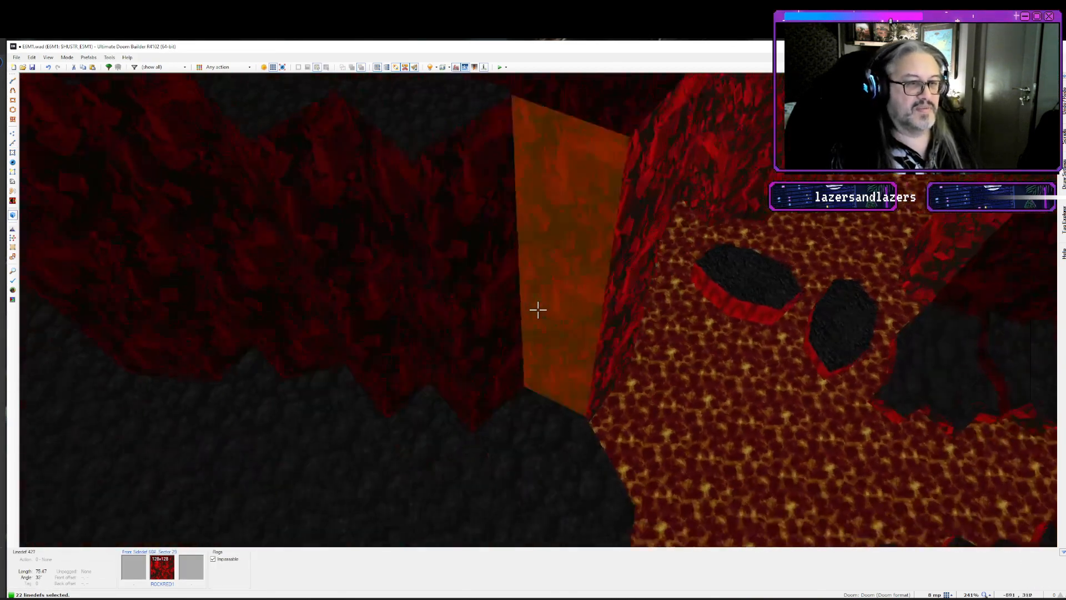
key(shift+a)
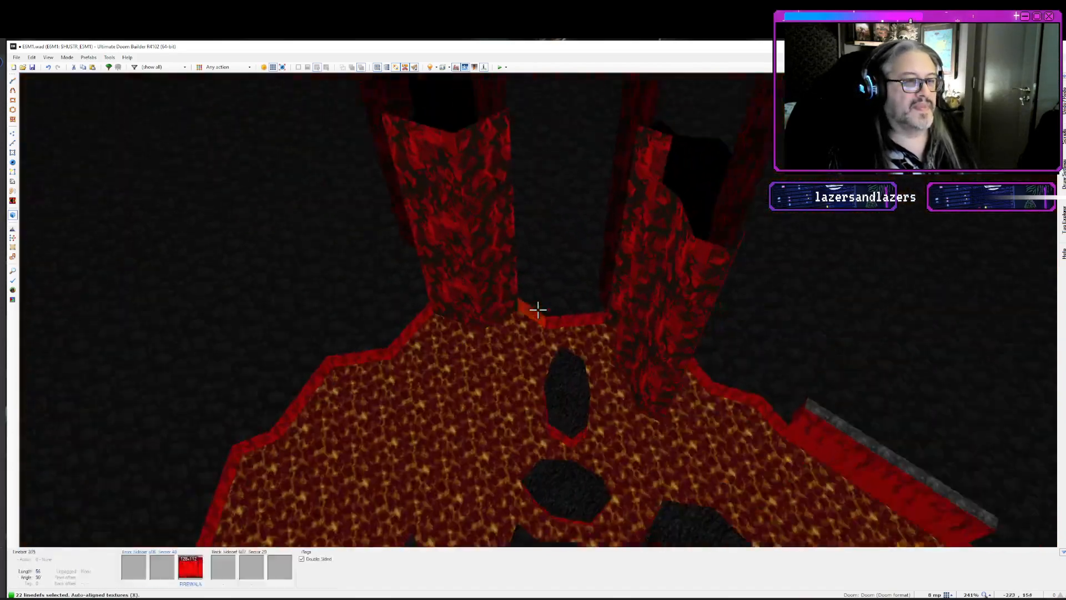
key(e)
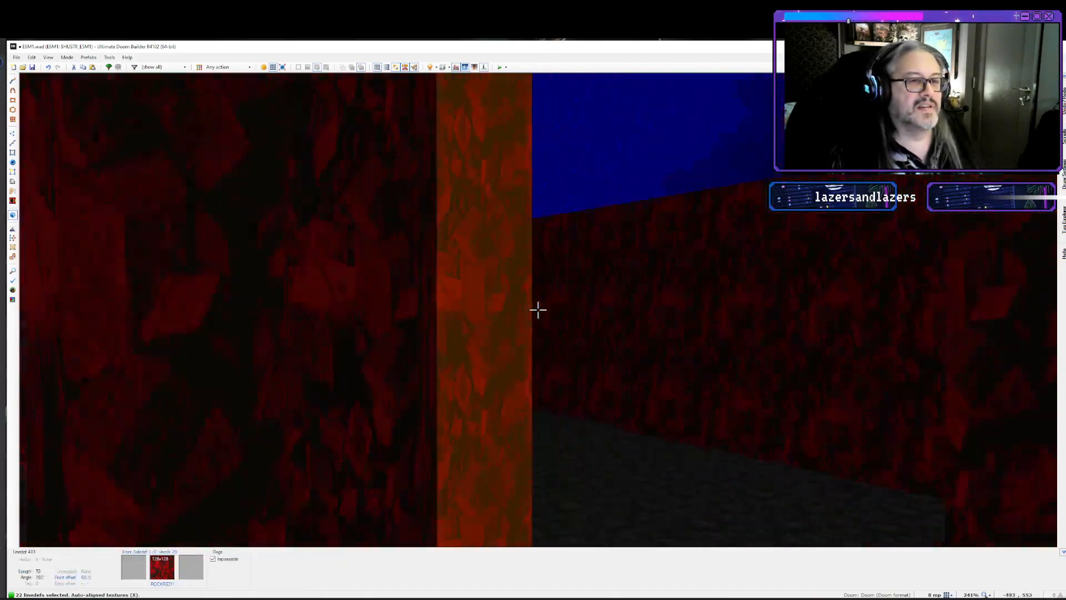
key(s)
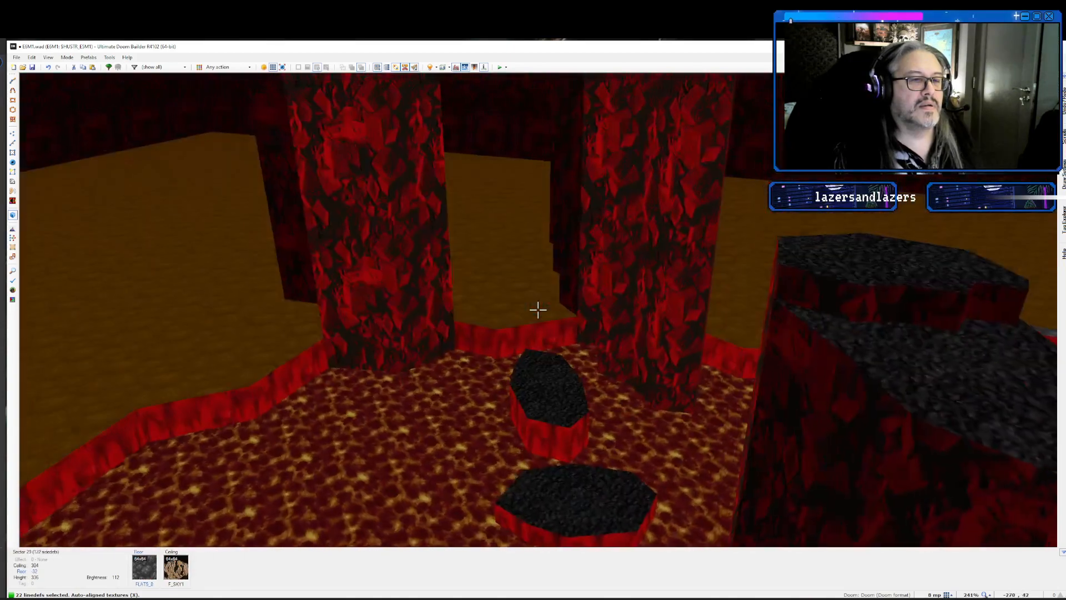
key(e)
key(d)
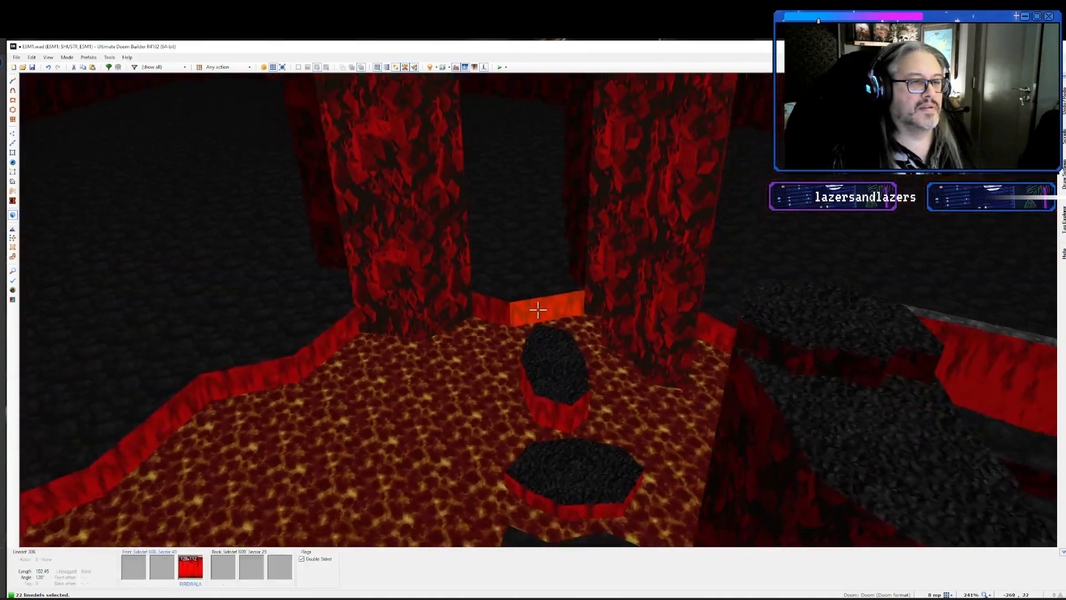
key(f)
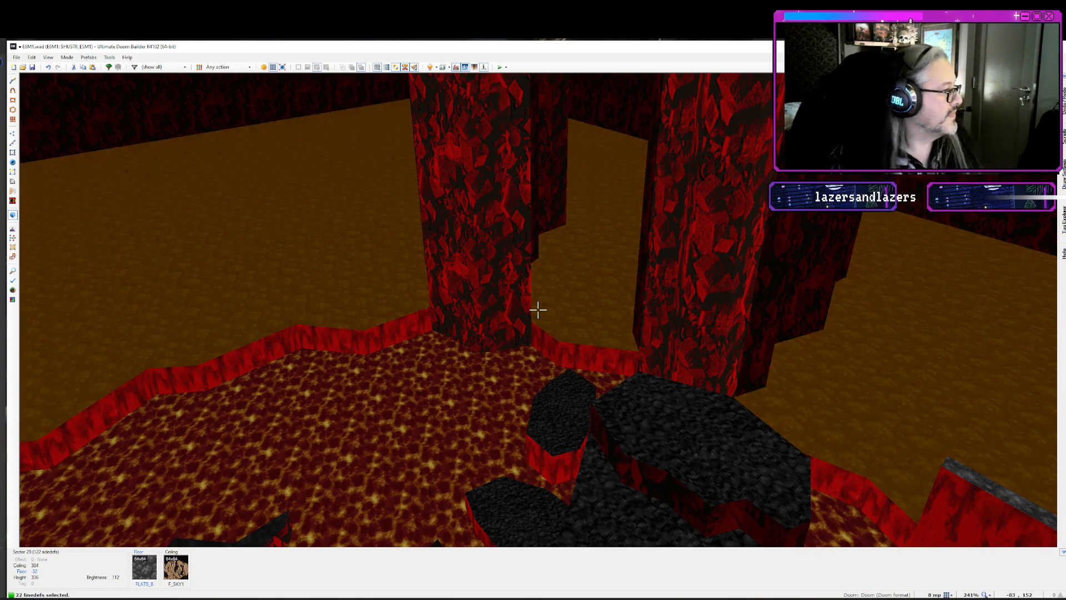
key(q)
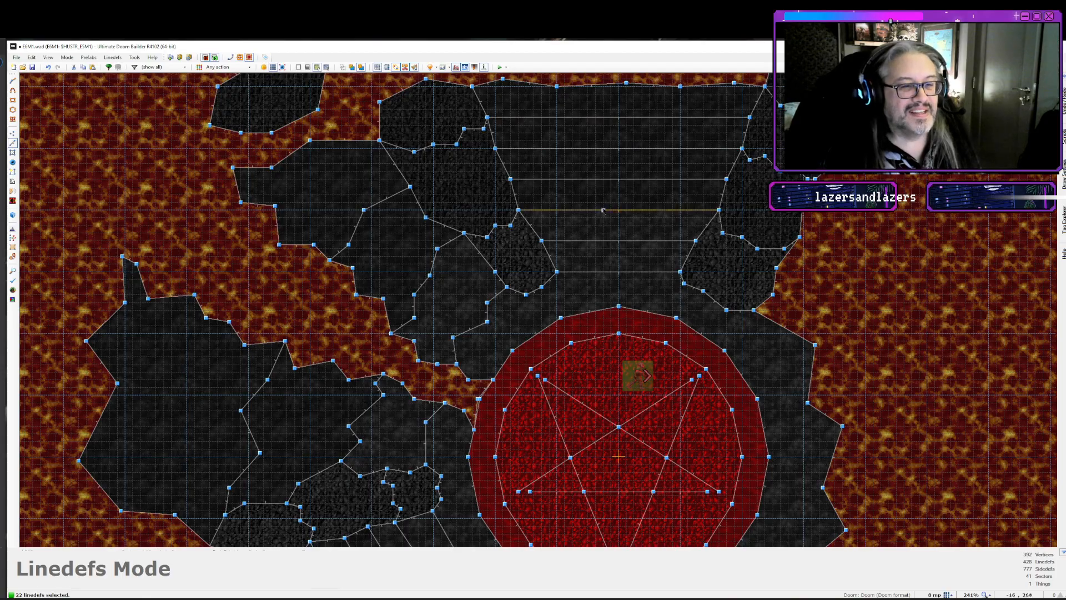
- Examine the layout of the pentagram platform, stairs and surrounding lava ring in the 2D map
scroll(605, 259, down, 5)
scroll(604, 261, up, 5)
scroll(605, 261, down, 3)
key(Down)
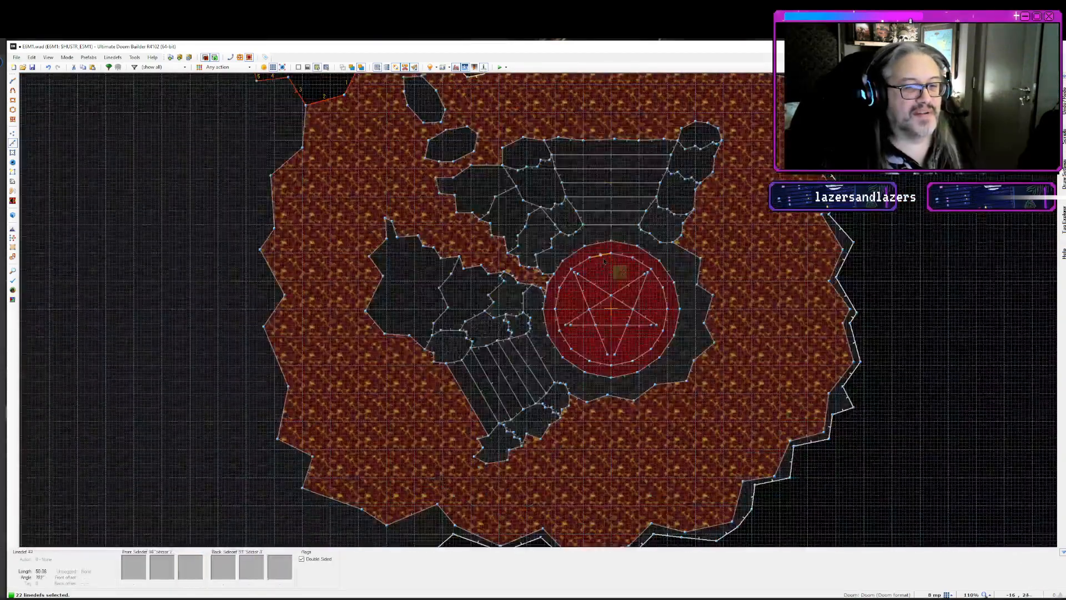
key(Up)
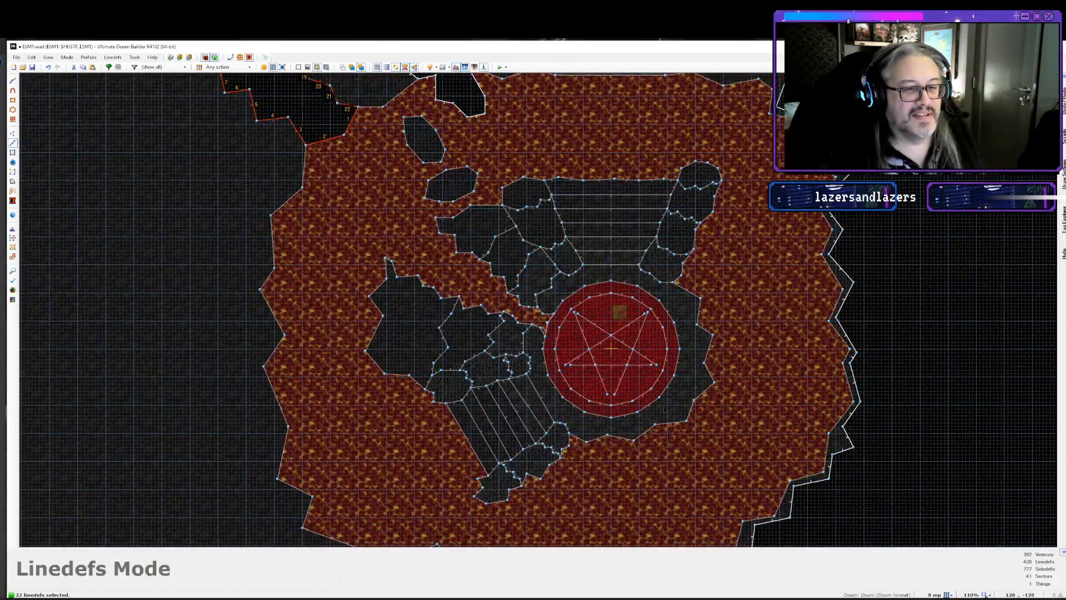
scroll(665, 409, up, 3)
scroll(665, 409, down, 5)
scroll(666, 407, up, 4)
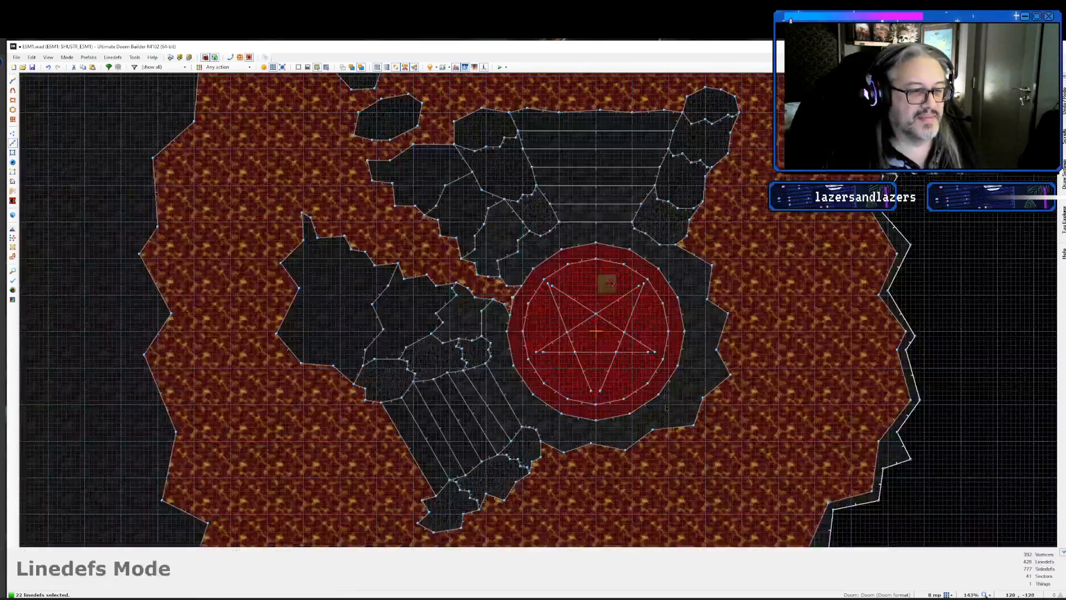
scroll(666, 407, down, 1)
scroll(638, 422, up, 1)
scroll(588, 361, down, 4)
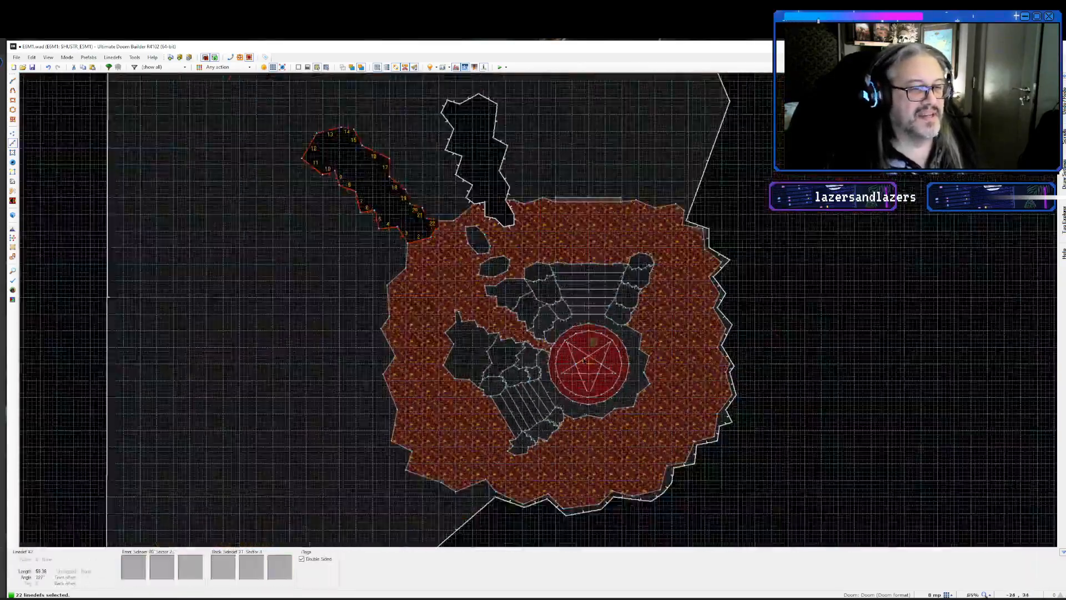
- Clear the line selection, then add and move vertices on the northwestern rock's lava-facing edge so it juts jaggedly southeast into the lava
scroll(584, 361, up, 3)
key(Left)
key(Left)
key(Left)
key(Left)
key(Left)
key(Up)
key(Up)
key(Up)
key(Up)
key(Up)
key(Up)
key(Up)
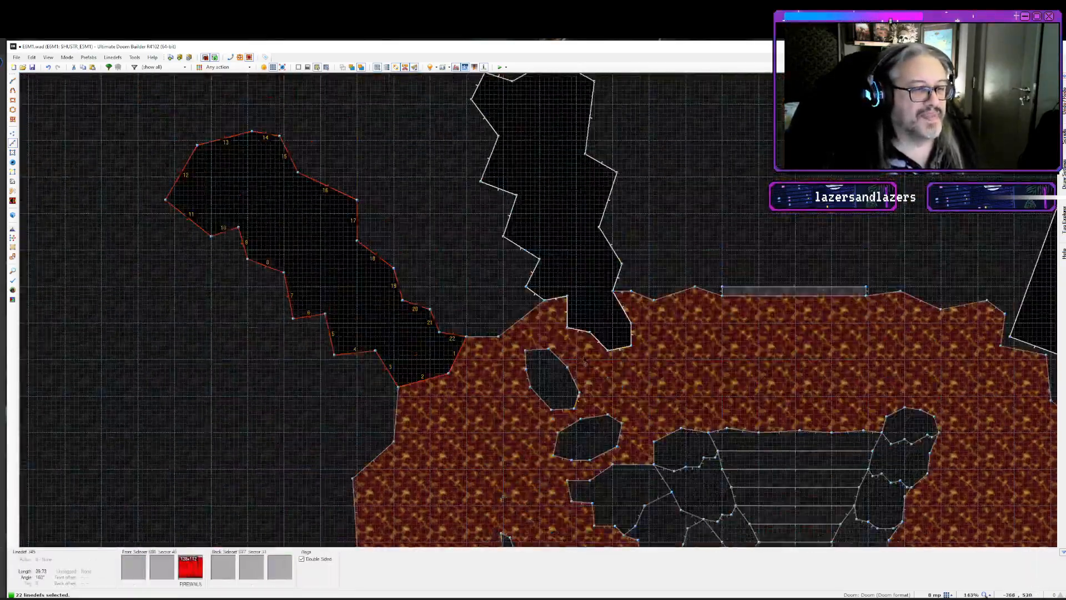
key(Up)
key(Up)
key(Up)
key(Up)
key(Up)
key(Up)
key(Up)
scroll(415, 477, up, 6)
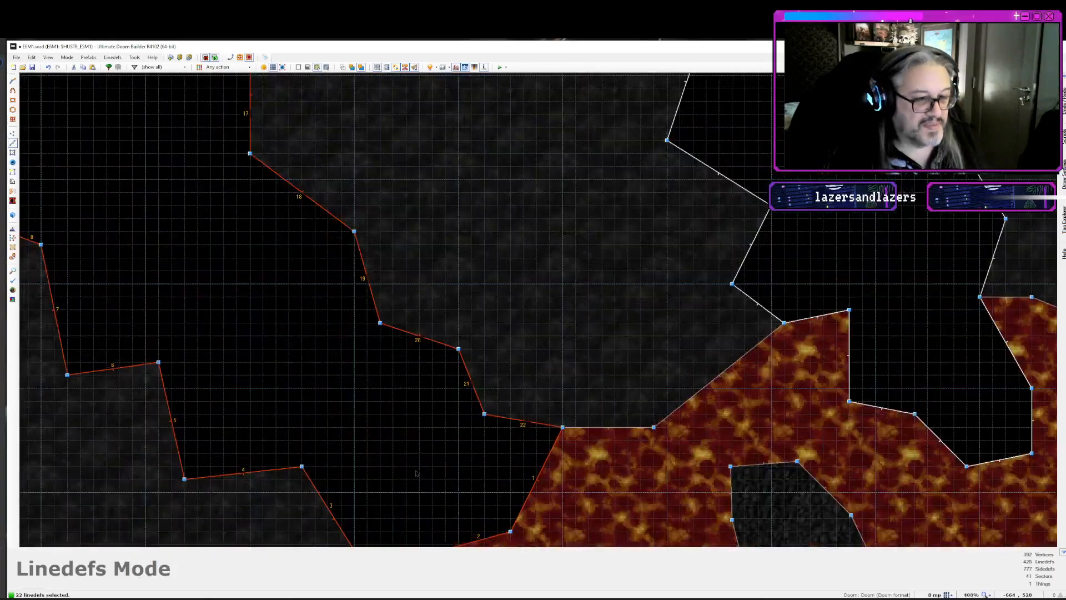
key(c)
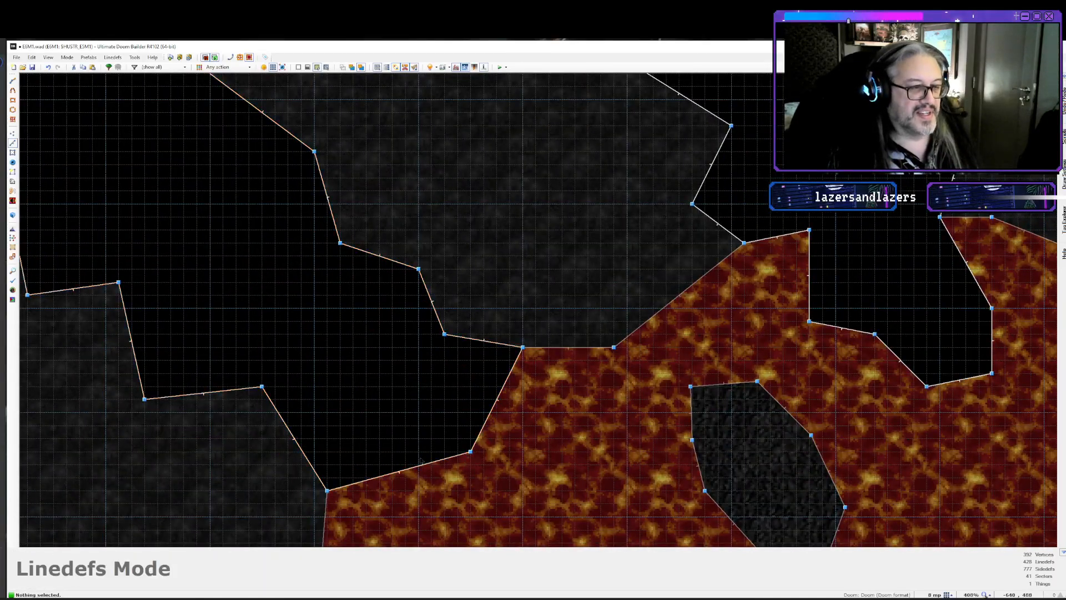
key(v)
scroll(468, 379, down, 6)
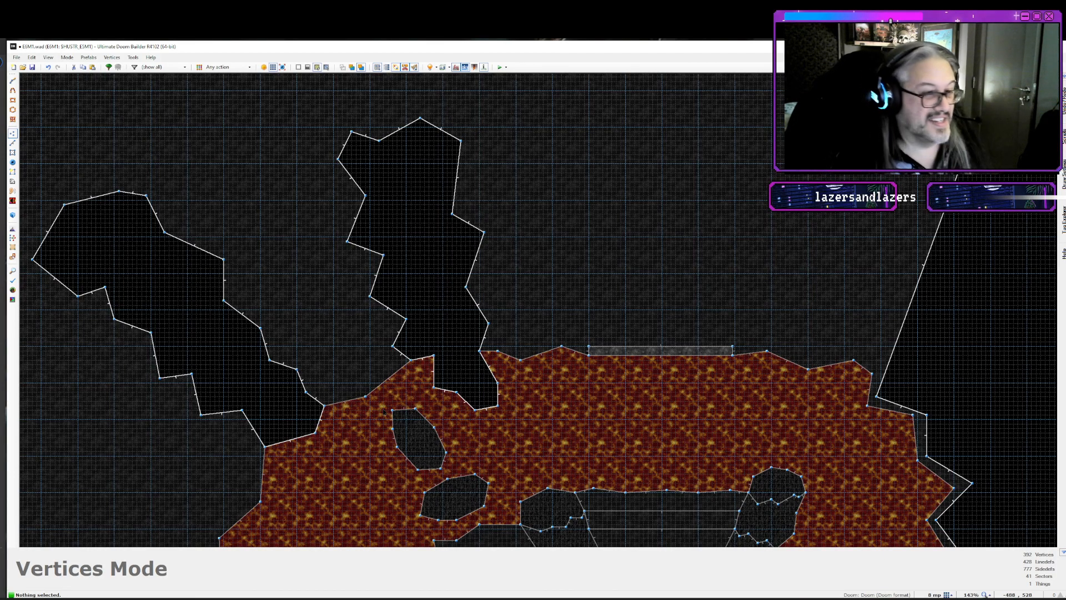
scroll(312, 481, up, 5)
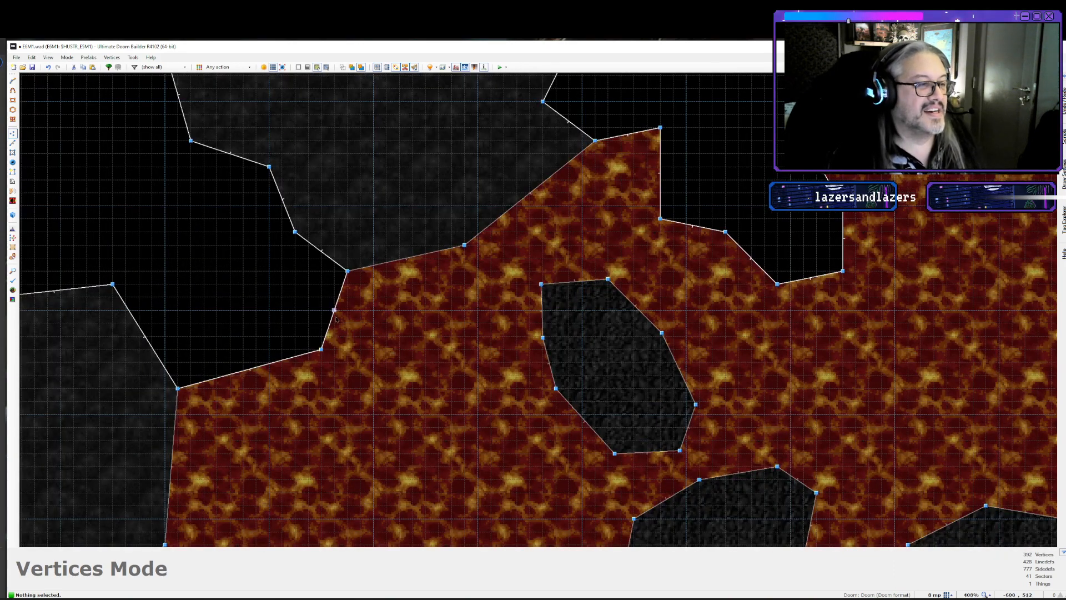
drag(332, 319, 373, 400)
drag(268, 405, 269, 465)
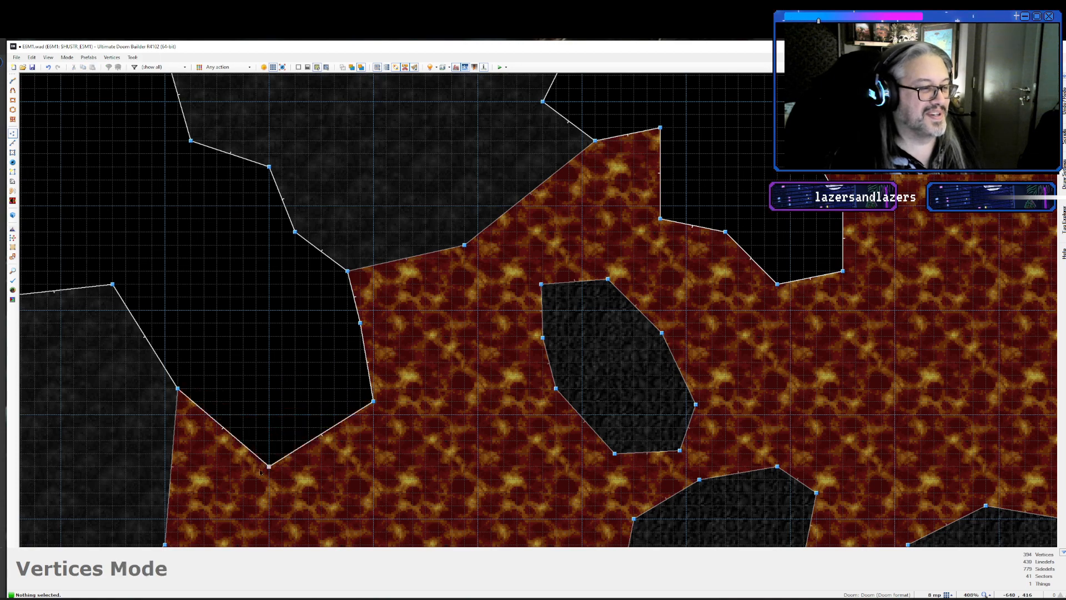
key(Escape)
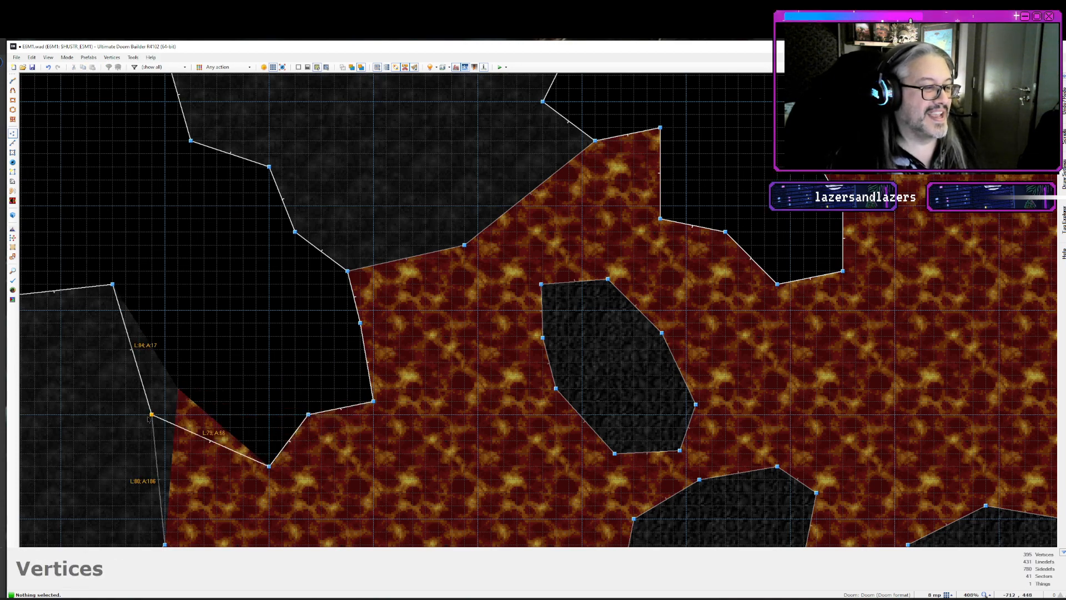
- Examine the two solid rocks and the lava's northern and eastern rims in the 2D map
scroll(232, 483, down, 4)
key(Right)
key(Right)
key(Right)
key(Down)
key(Down)
key(Down)
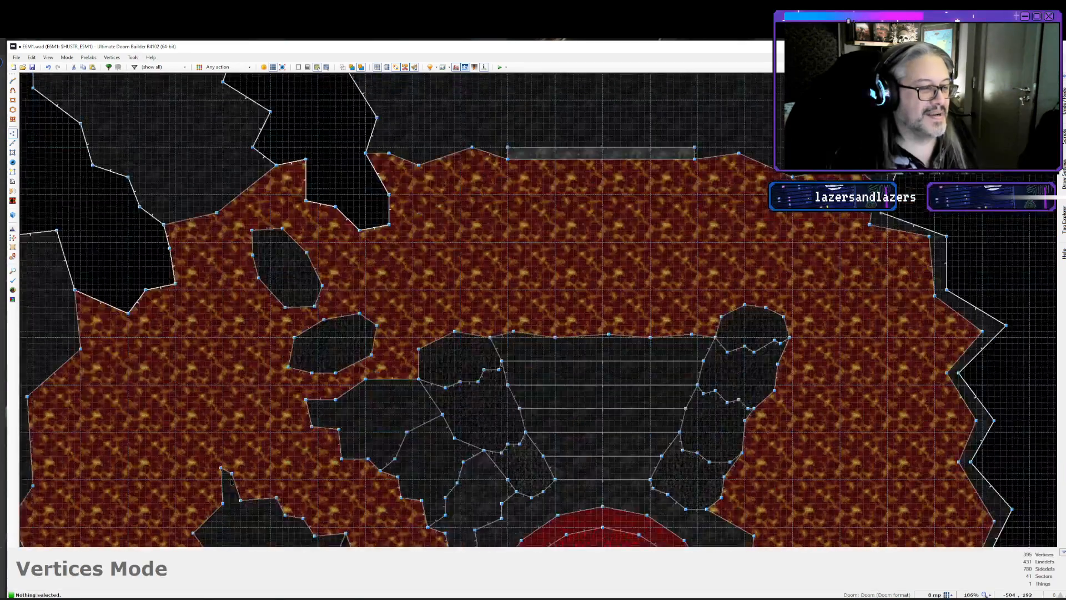
key(Left)
key(Up)
key(Up)
scroll(250, 482, down, 2)
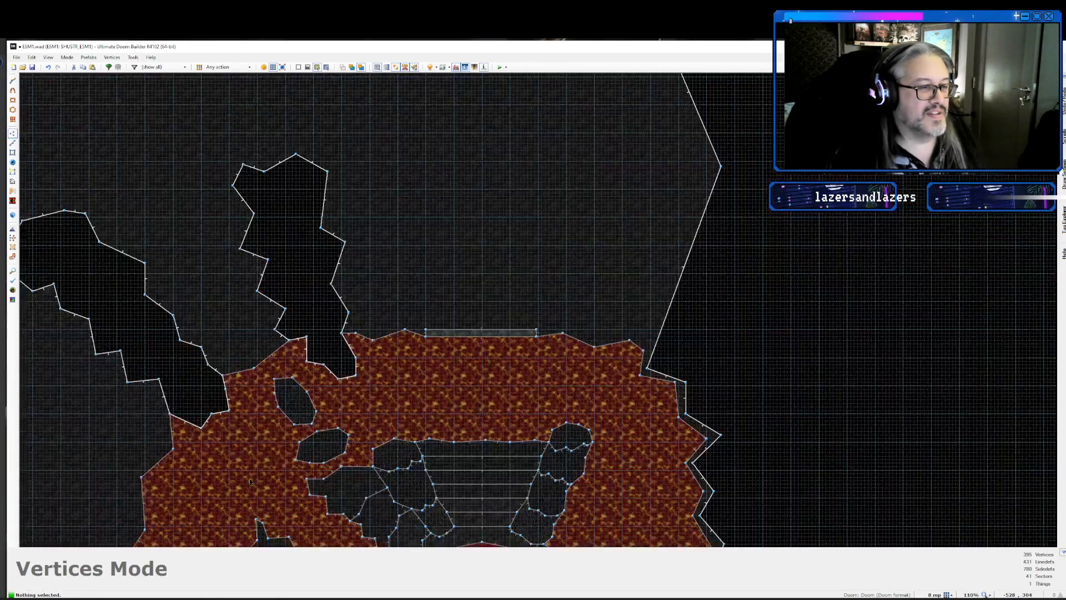
scroll(250, 482, up, 2)
key(Right)
key(Right)
key(Right)
scroll(249, 482, down, 3)
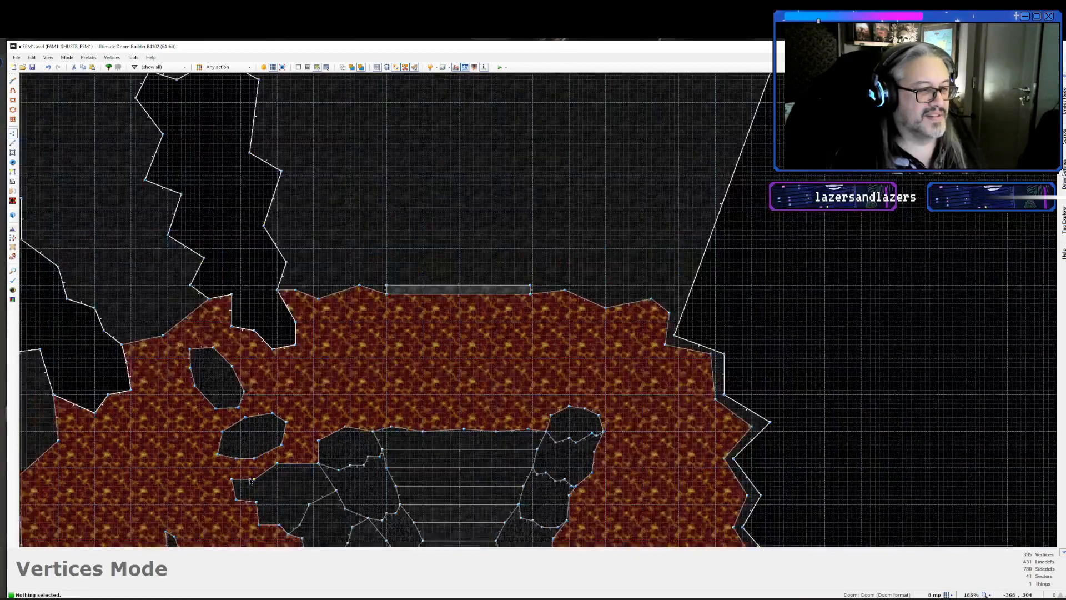
scroll(251, 481, up, 2)
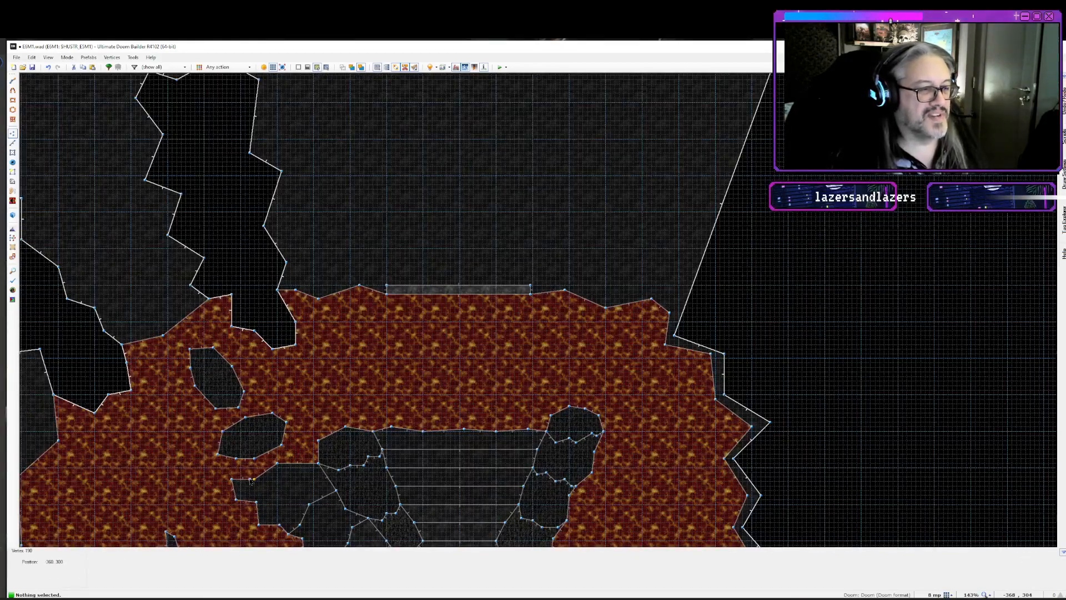
scroll(251, 481, down, 2)
key(Right)
key(Right)
scroll(251, 481, up, 1)
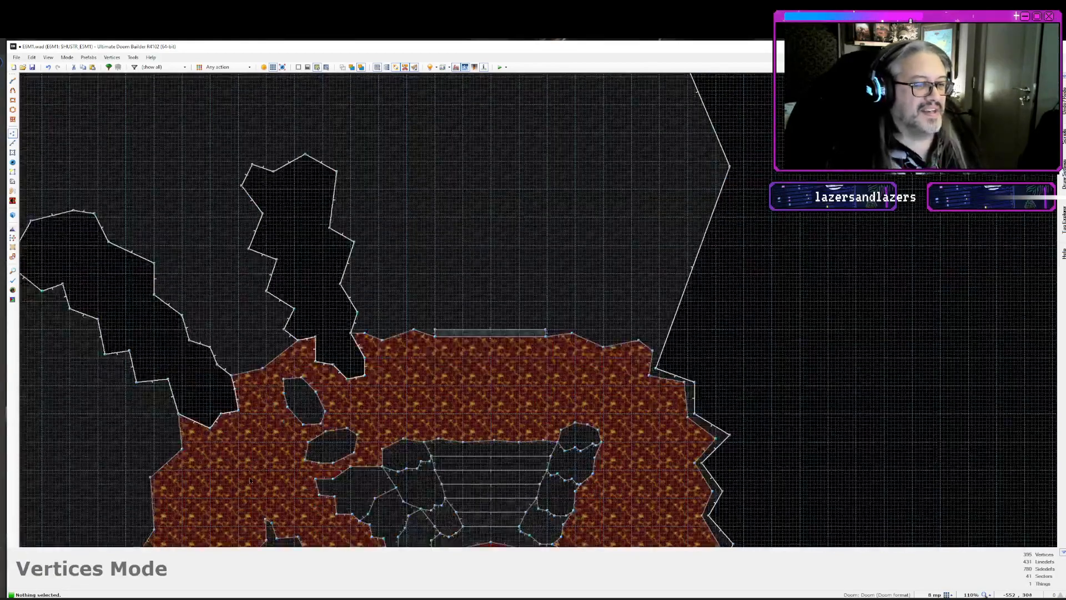
scroll(250, 477, down, 3)
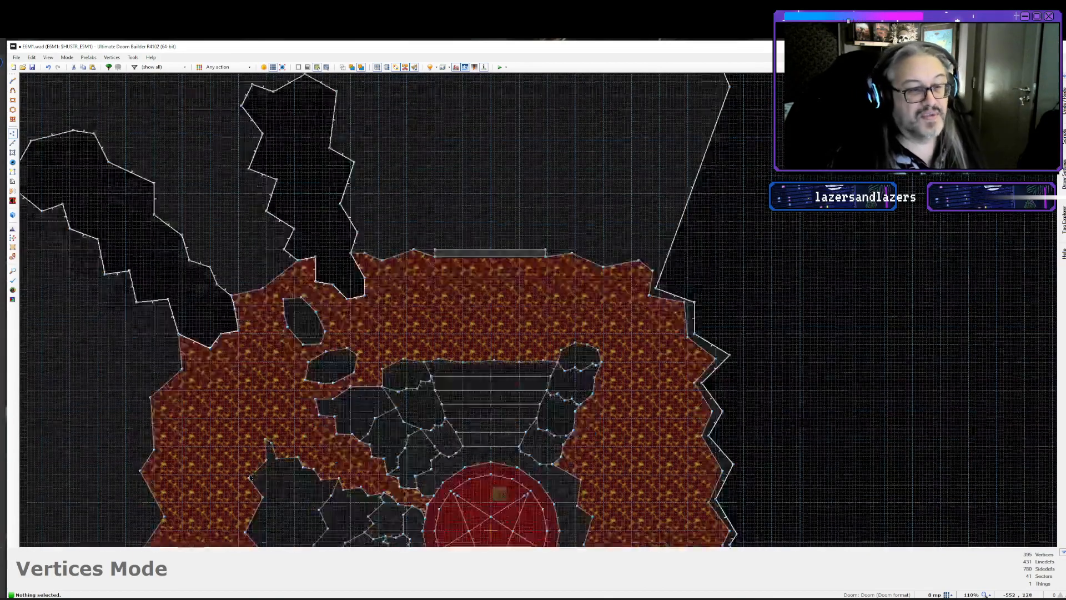
- Add vertices to the outer area's northern boundary and move them north to extend the floor beyond the two solid rocks
key(Right)
key(Right)
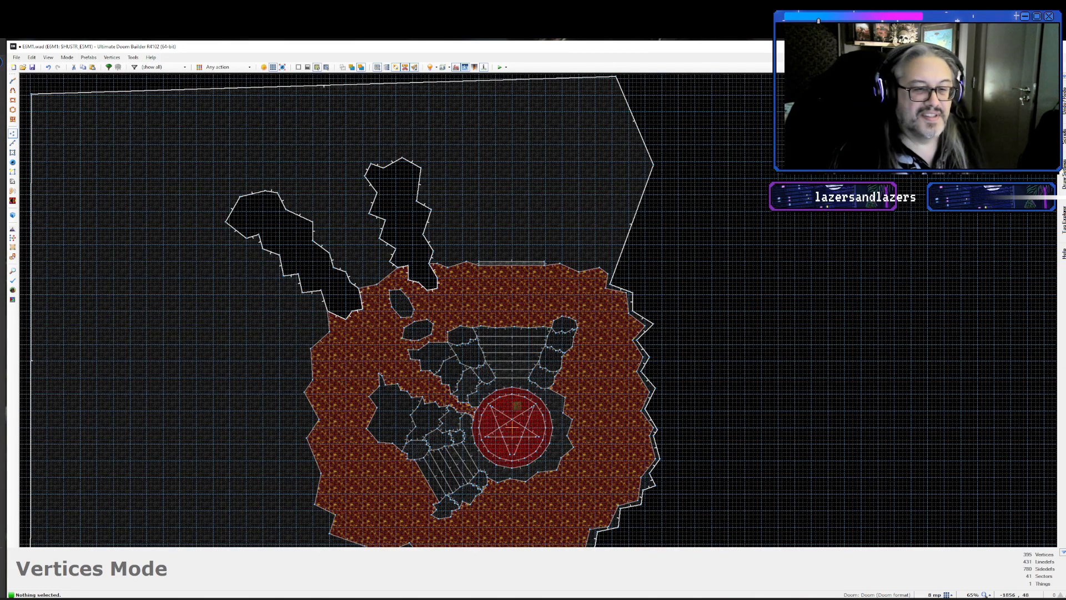
key(Down)
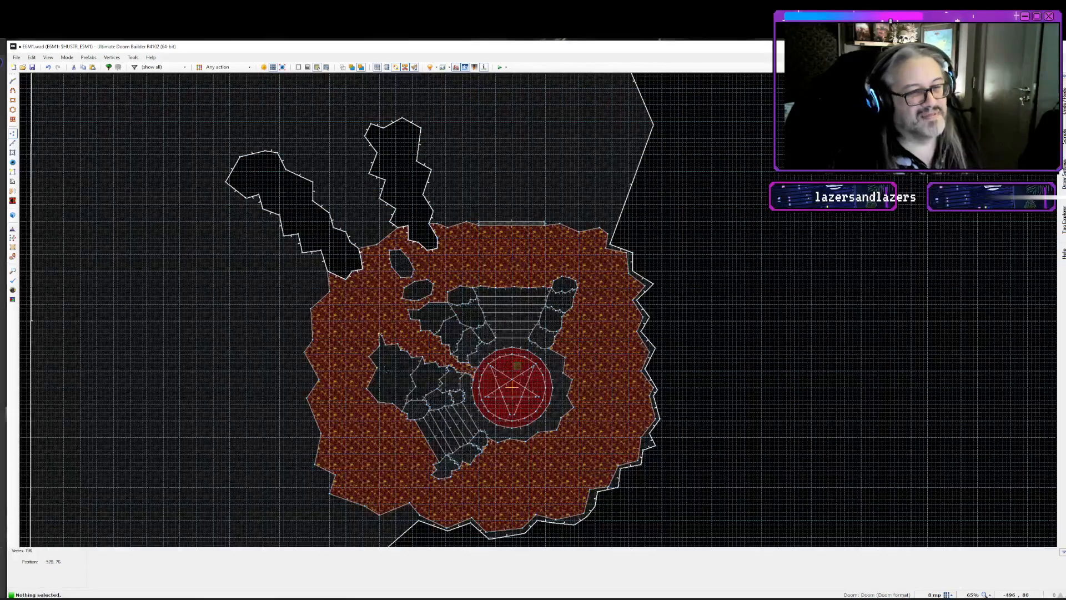
scroll(394, 370, up, 3)
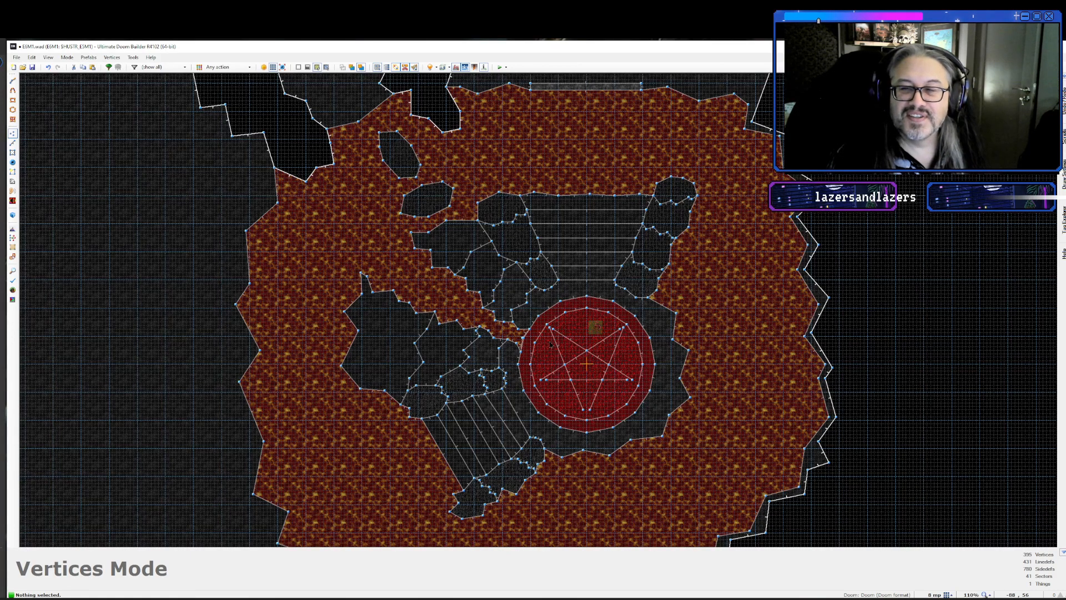
scroll(552, 355, down, 4)
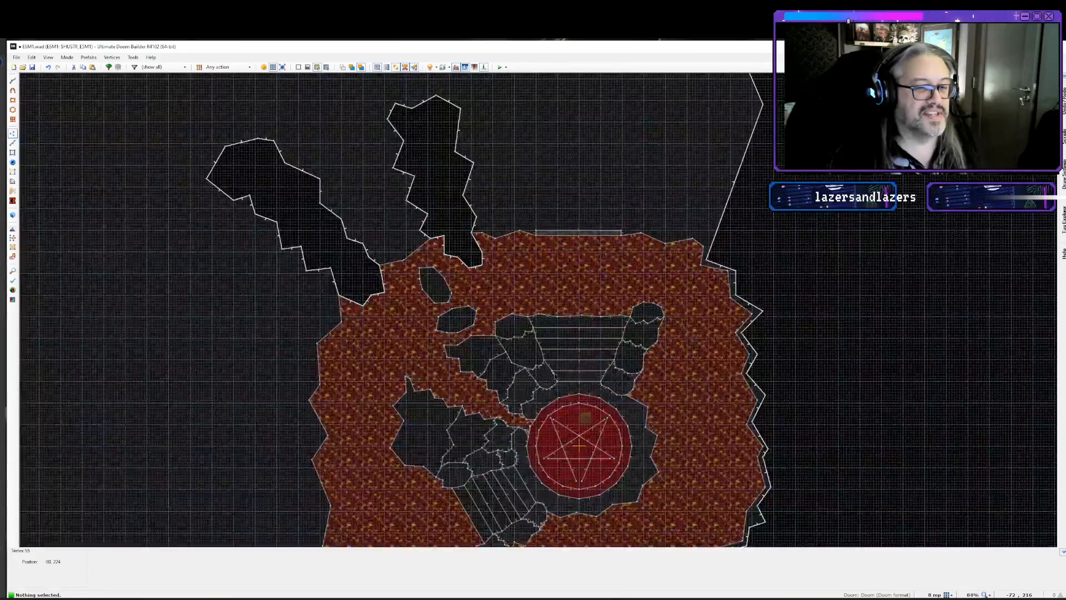
scroll(555, 372, up, 2)
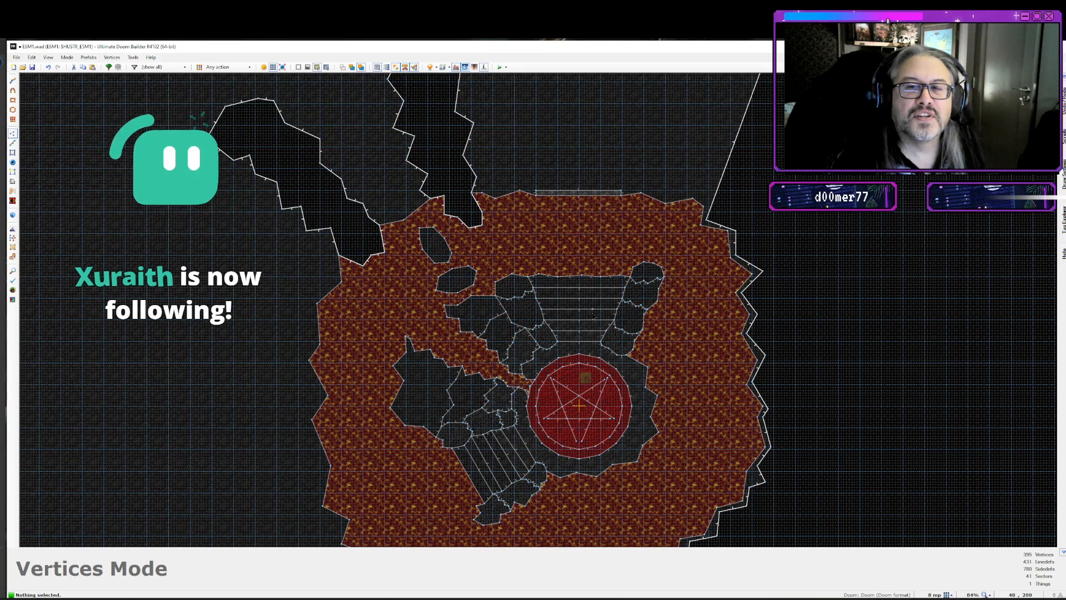
scroll(497, 324, up, 4)
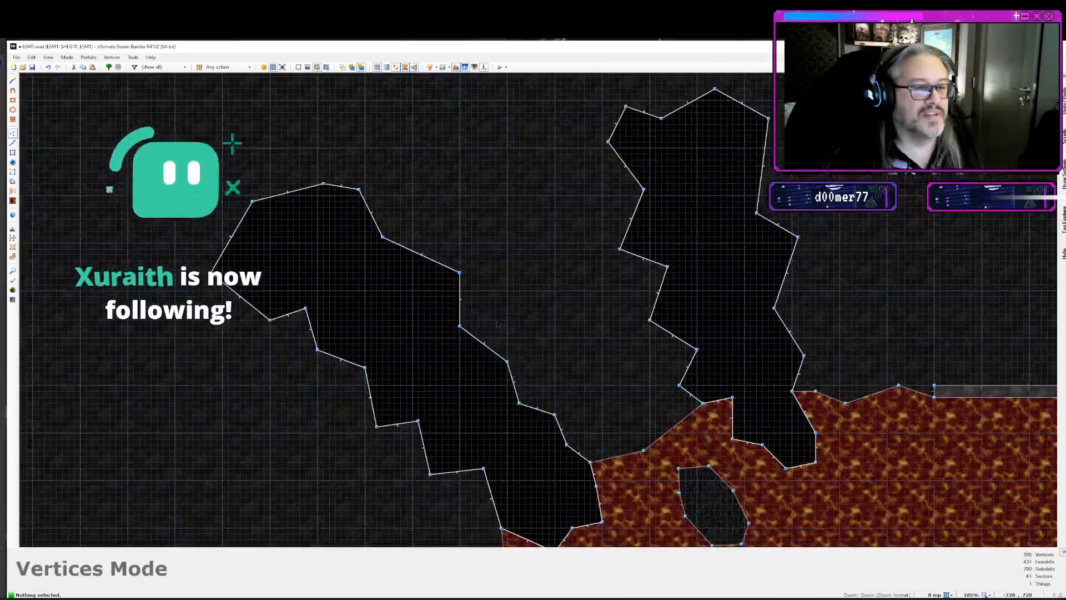
scroll(497, 324, down, 4)
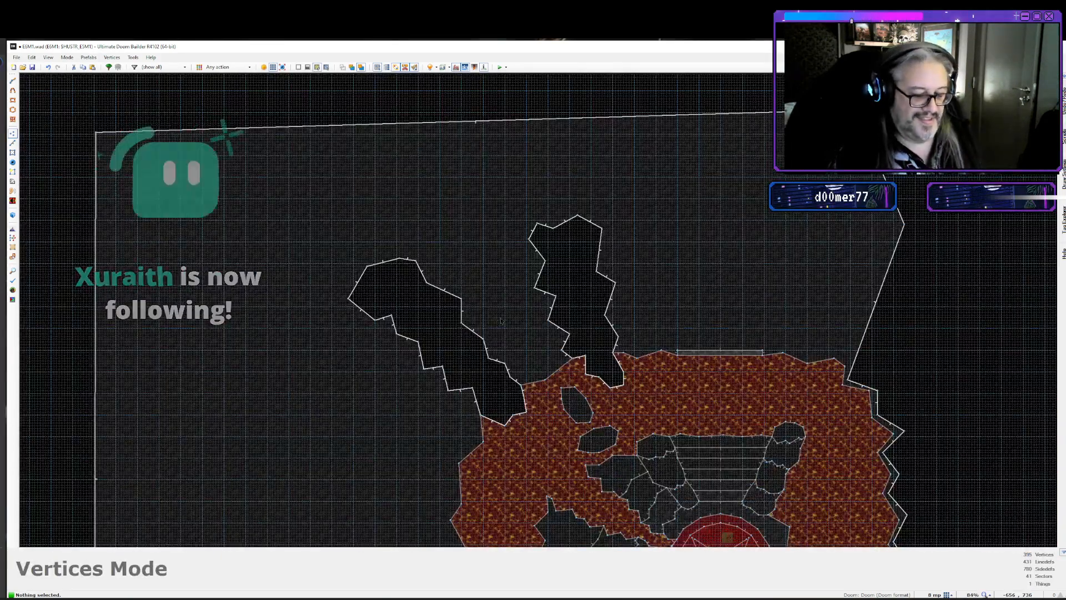
scroll(476, 305, down, 3)
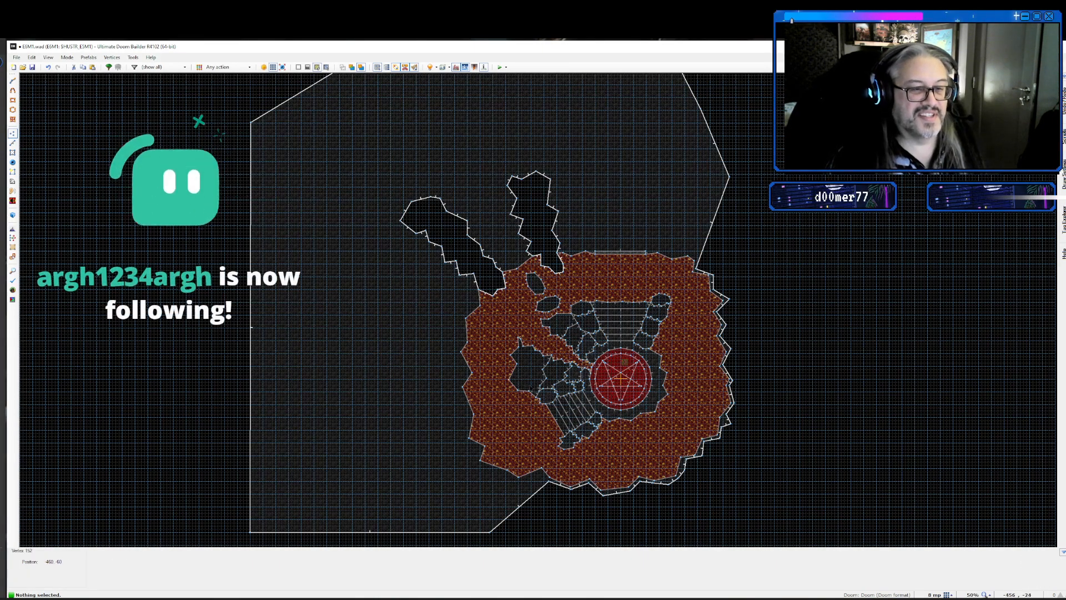
- Examine the enlarged outer area and the lava's western rim around the pentagram platform in the 2D map
scroll(542, 378, down, 4)
scroll(542, 378, up, 3)
scroll(541, 376, up, 6)
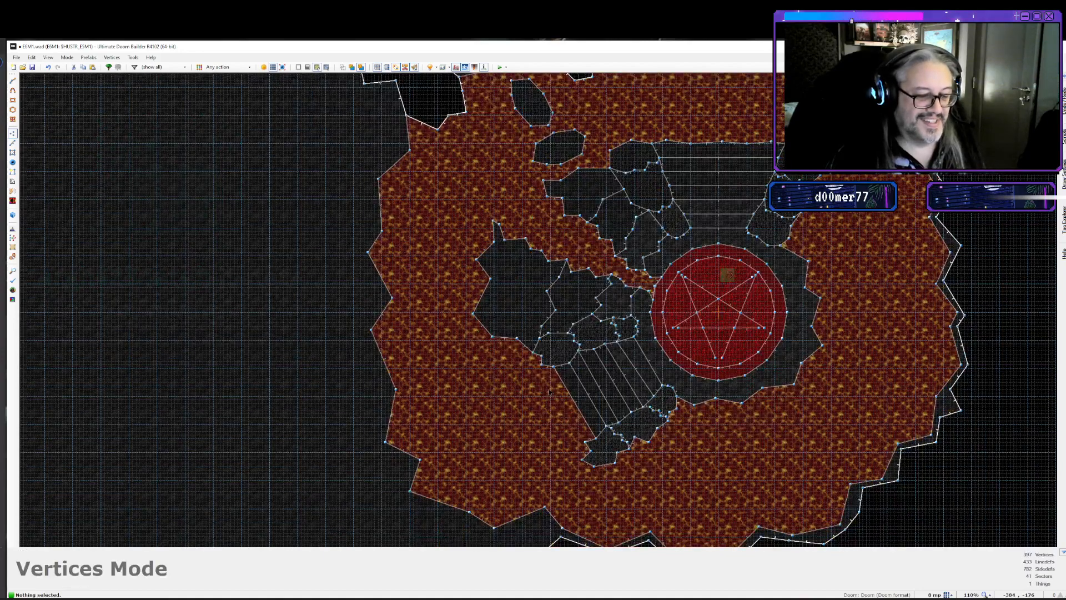
key(Up)
key(Up)
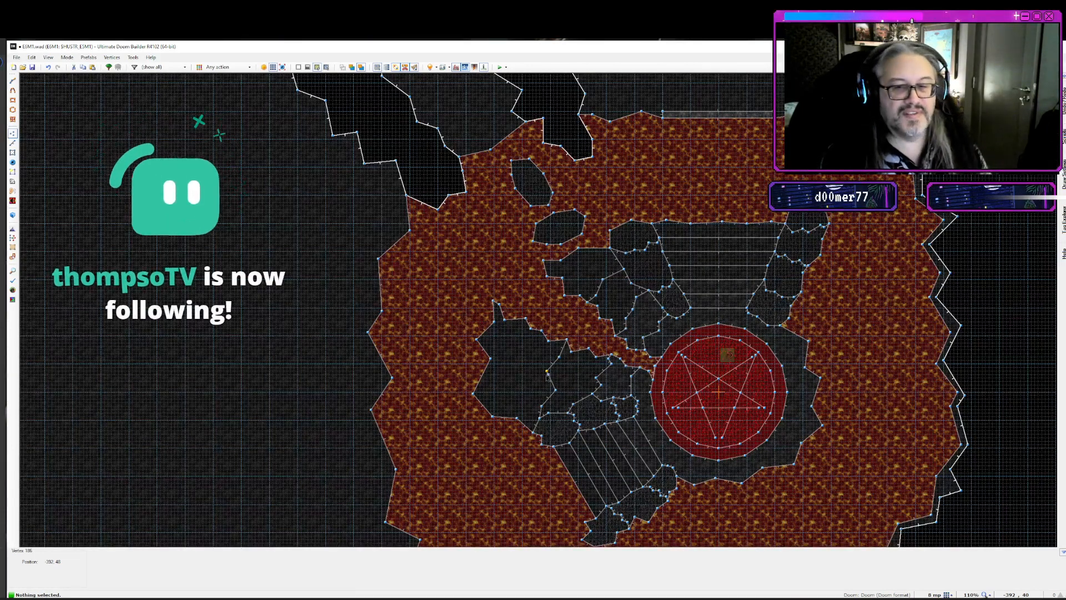
scroll(650, 354, down, 3)
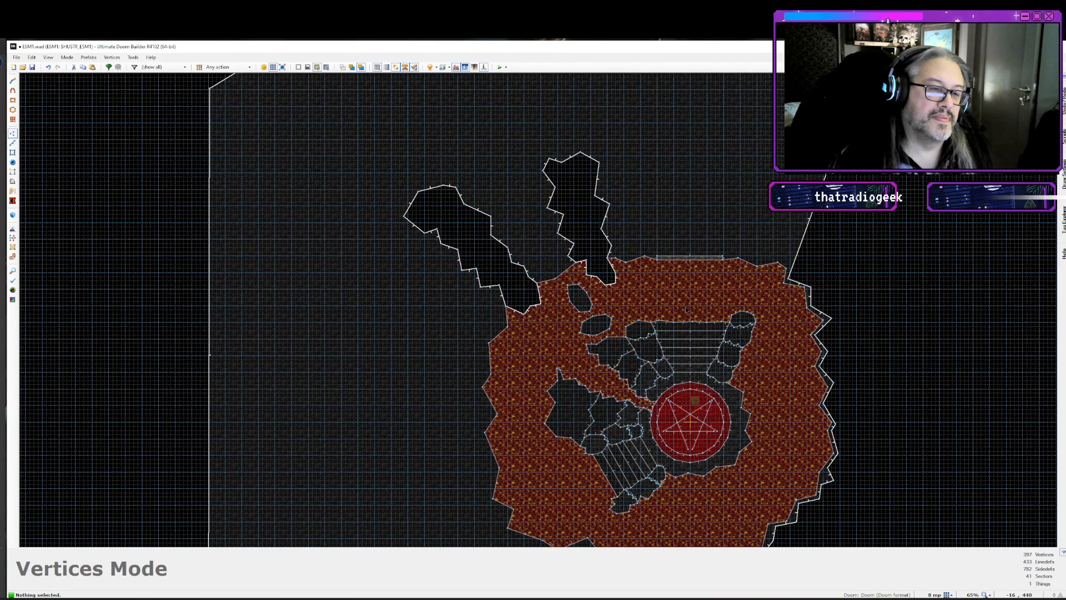
scroll(504, 422, up, 4)
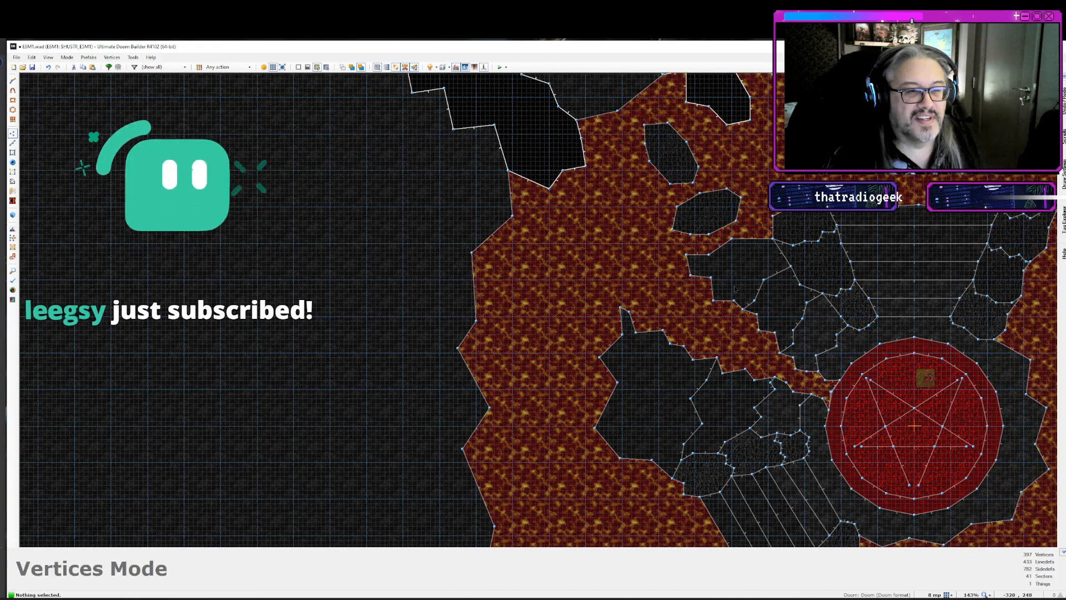
key(Up)
key(Up)
key(Up)
key(Up)
scroll(729, 287, down, 2)
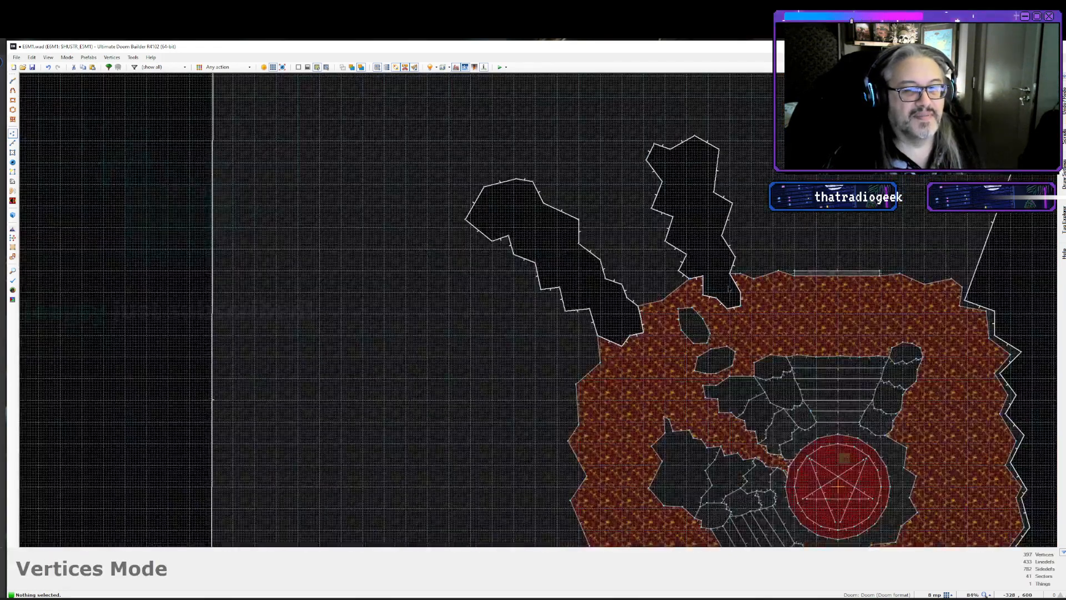
- Examine the two solid rocks and the open floor north and west of the lava in the 2D map
scroll(729, 287, up, 1)
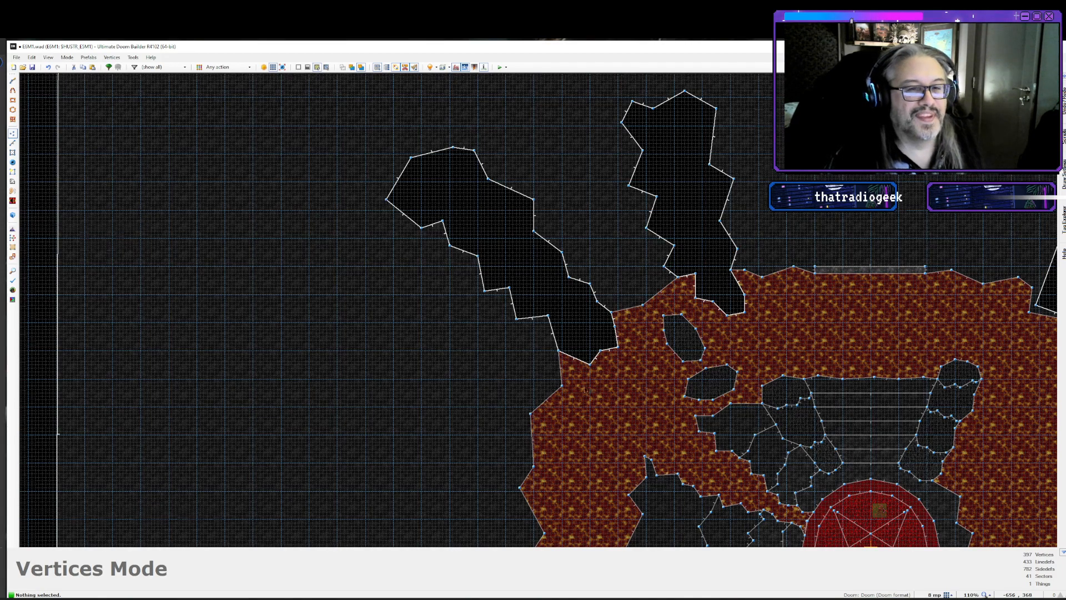
key(Up)
key(Up)
key(Right)
key(Up)
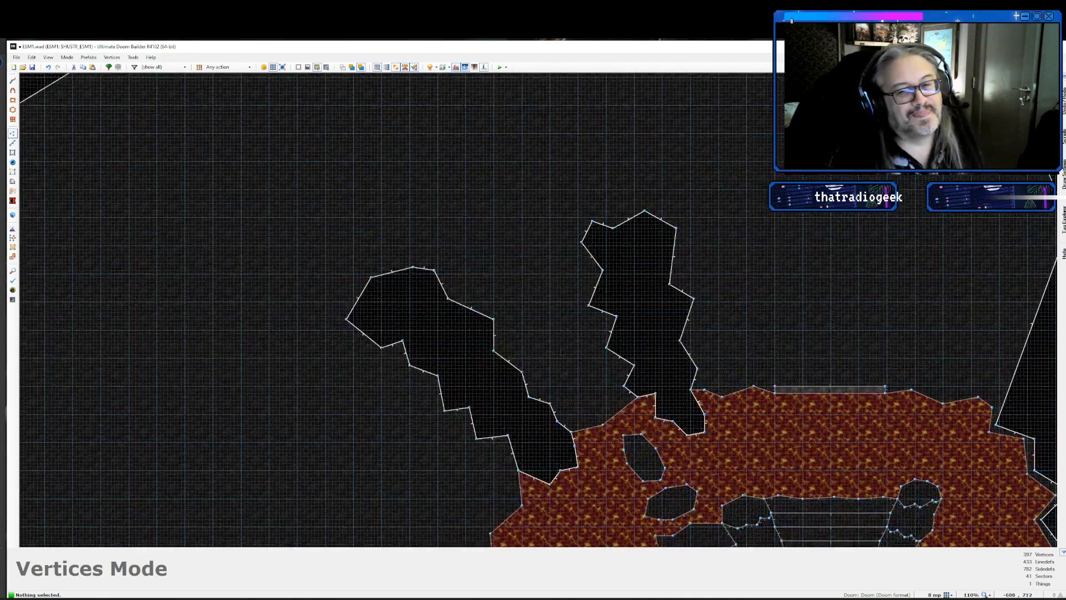
key(Down)
key(Down)
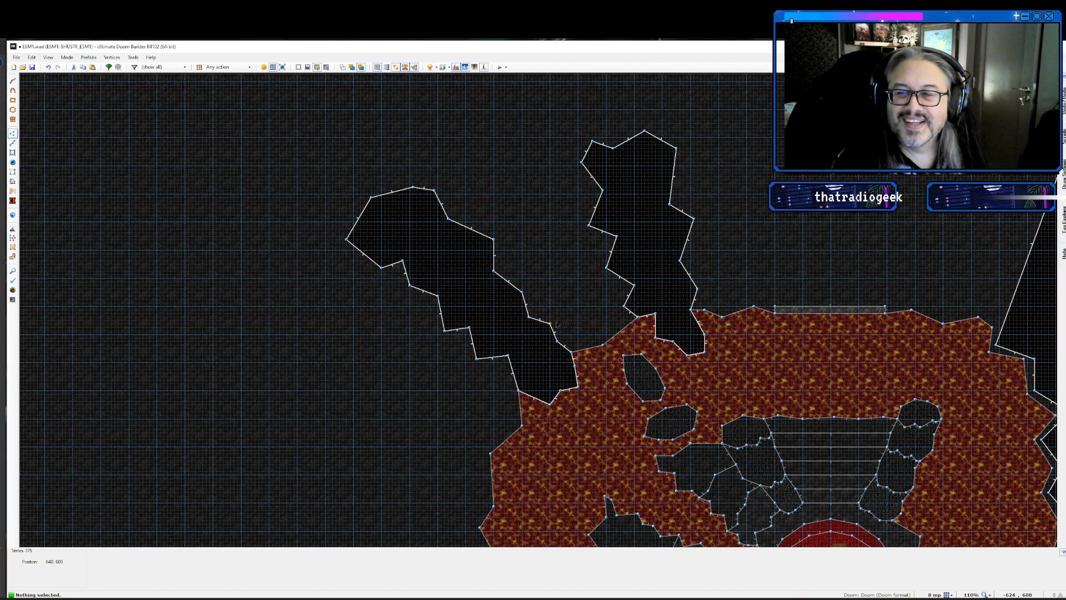
key(v)
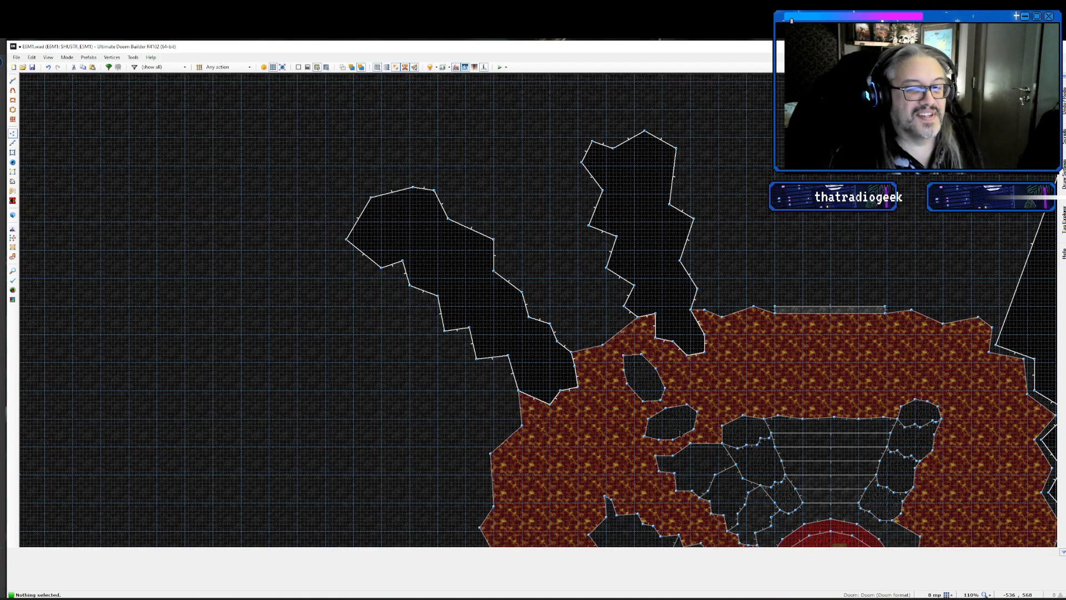
key(Down)
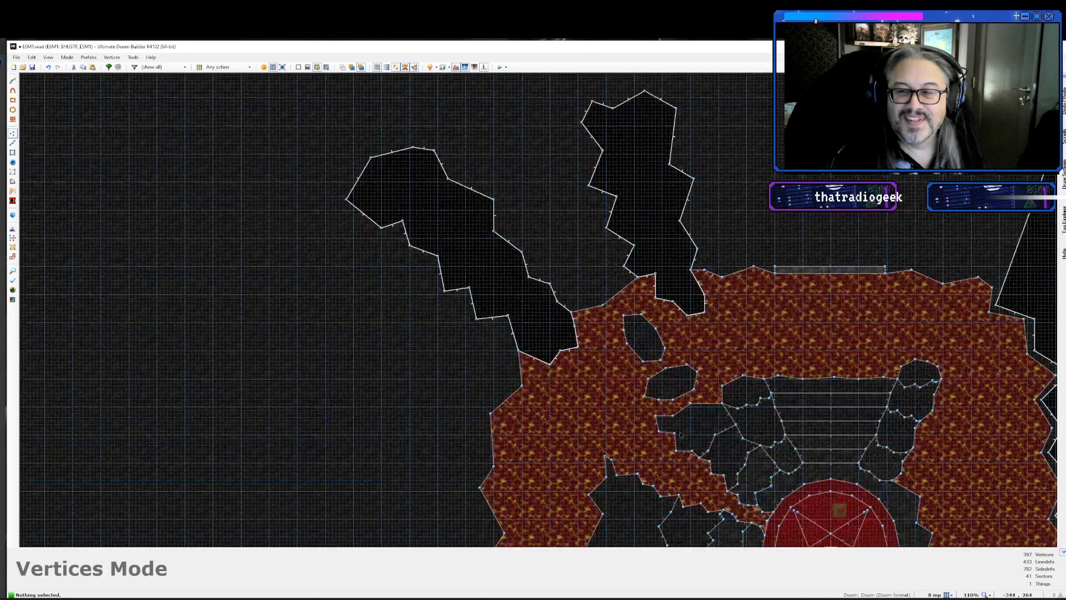
key(Right)
key(Right)
key(v)
key(Down)
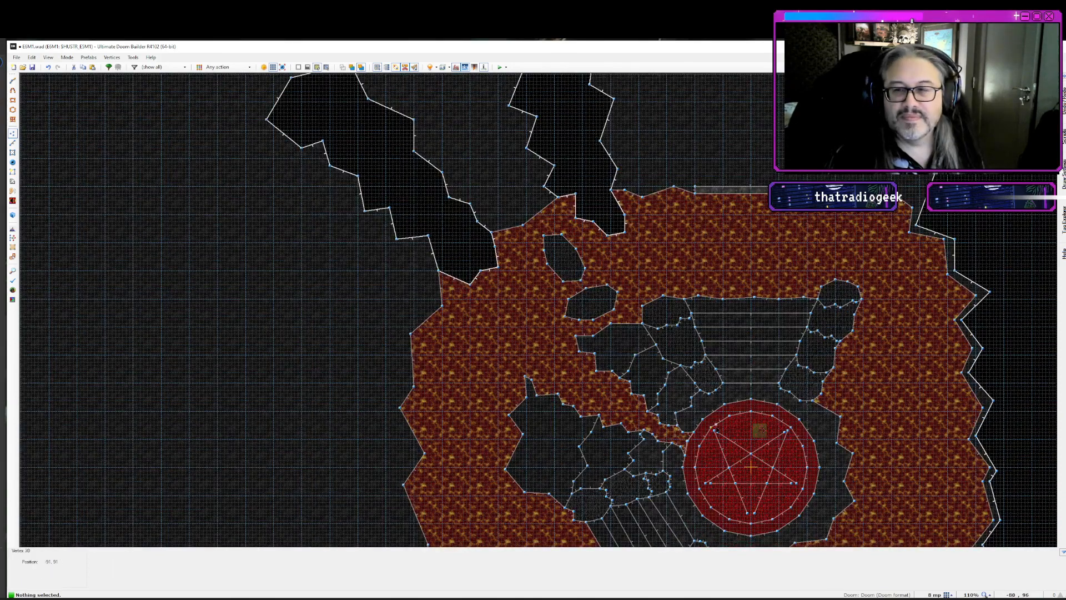
key(v)
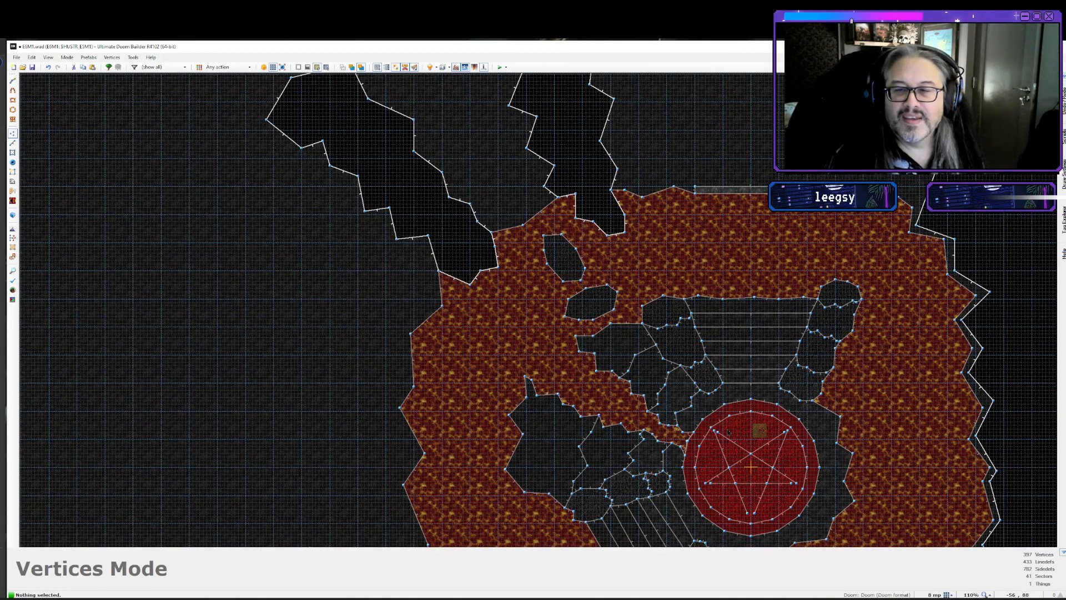
key(Up)
key(Up)
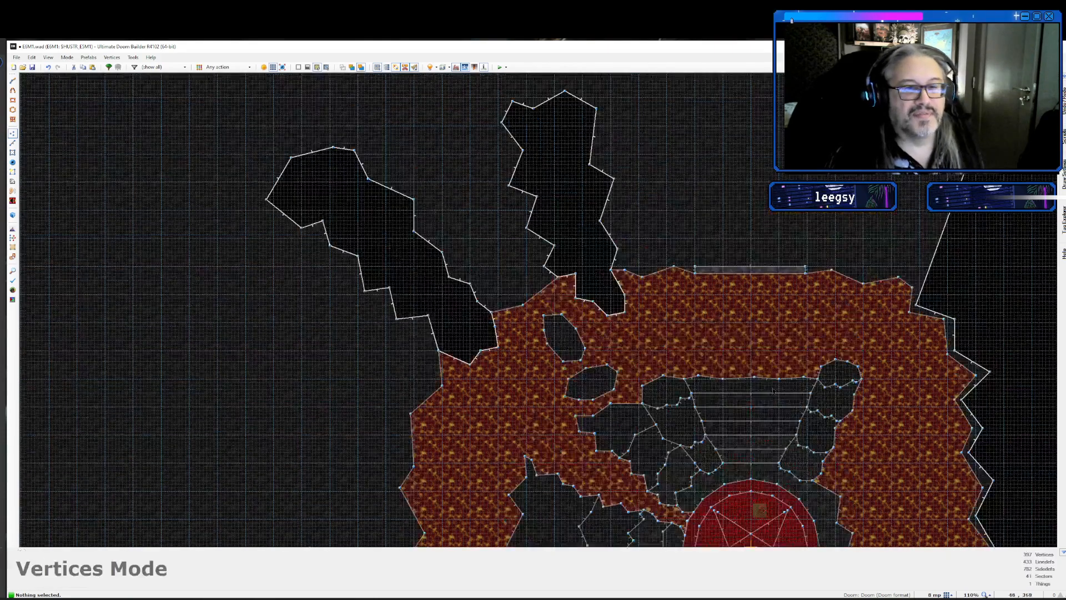
key(Up)
key(Up)
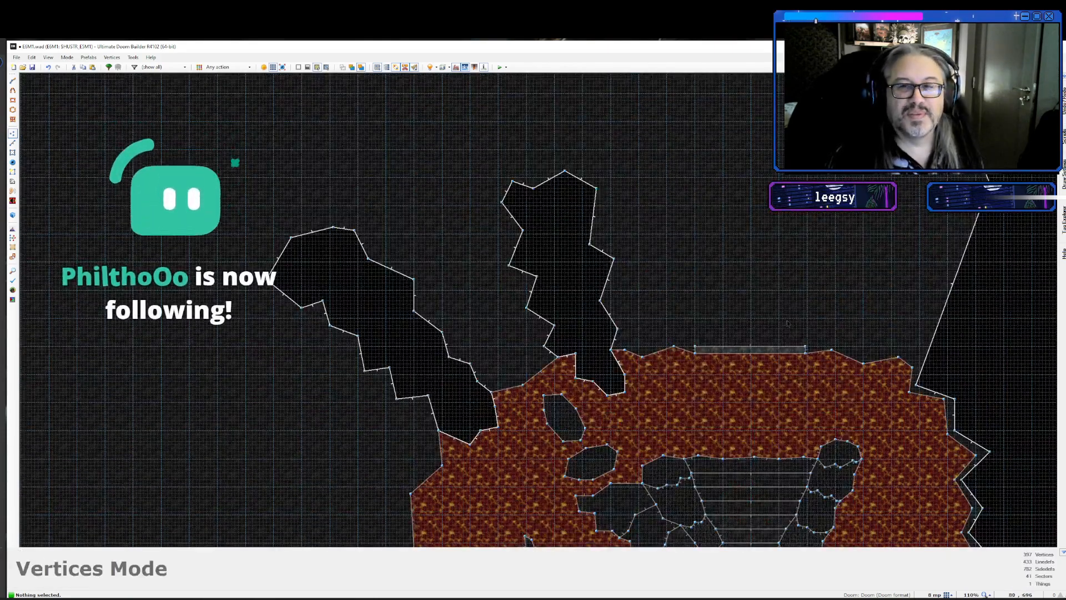
- Inspect the lava's northern edge, the small stone islets and the northern stairs up close in the 2D map
scroll(787, 323, up, 4)
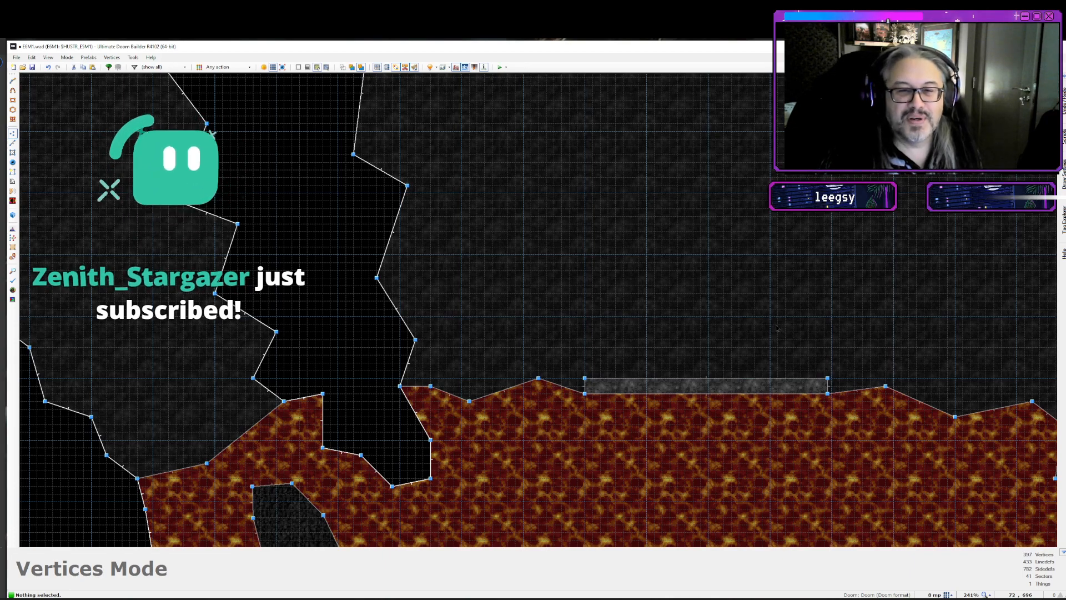
key(Down)
key(Down)
key(Down)
key(Down)
key(Down)
key(Down)
key(Down)
scroll(779, 328, down, 1)
key(Down)
key(Down)
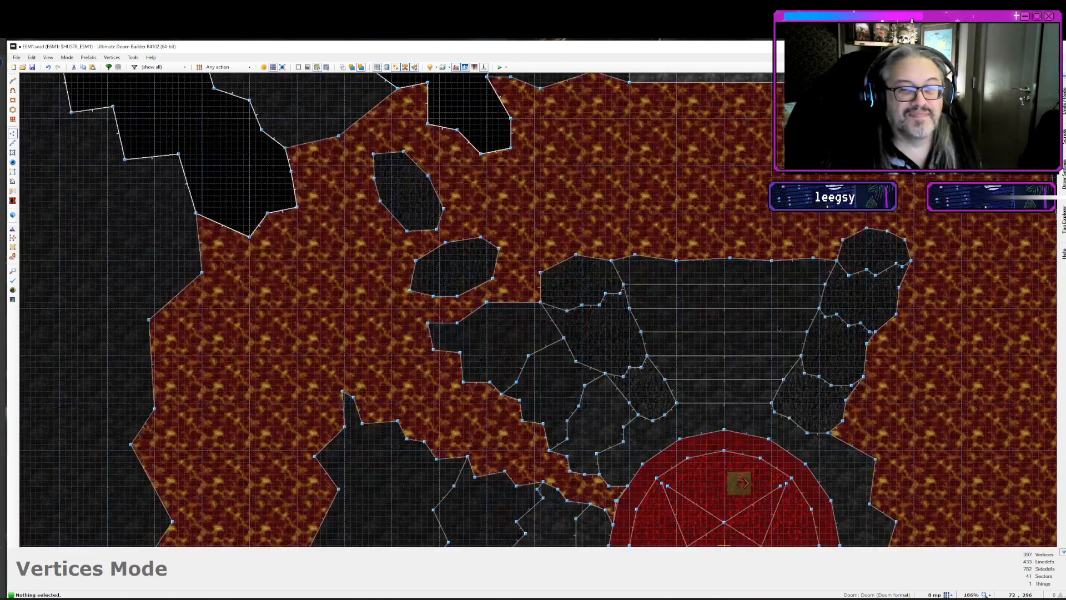
key(Up)
key(Up)
key(Down)
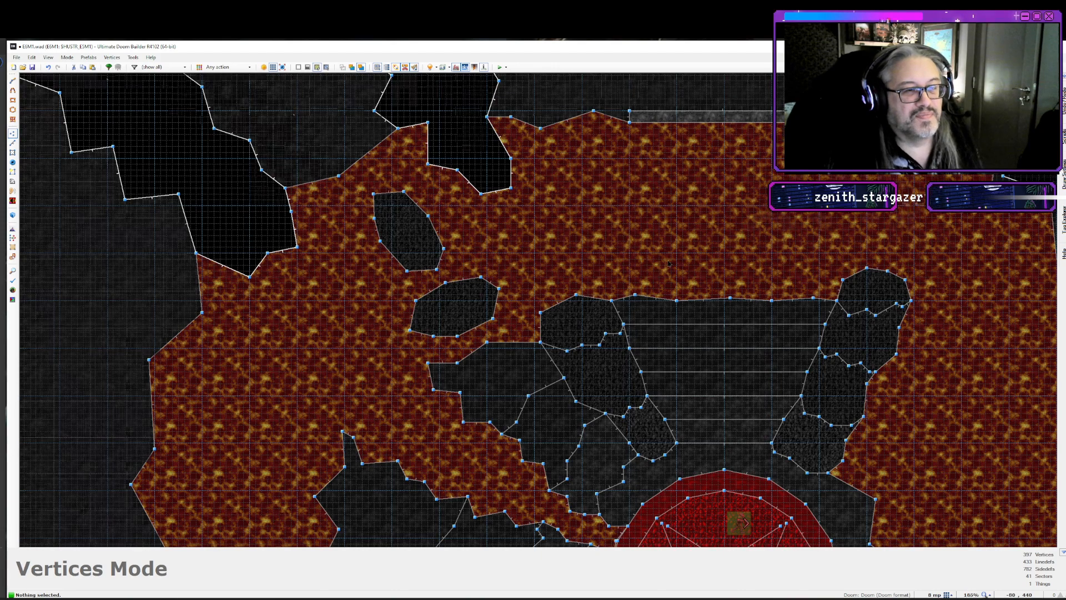
scroll(669, 264, down, 3)
scroll(669, 264, up, 3)
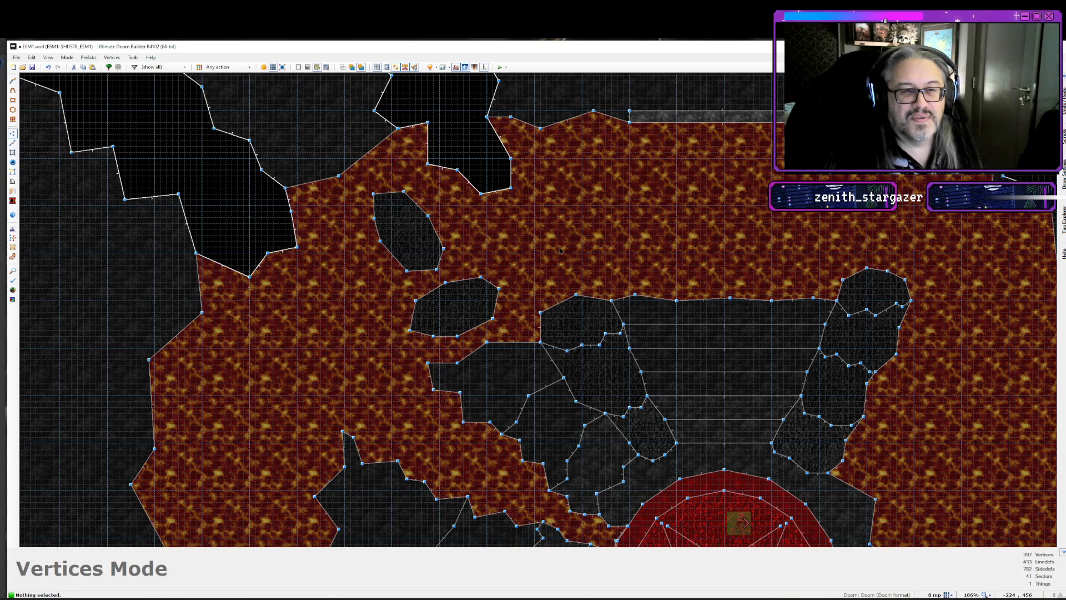
key(Up)
key(Up)
key(Up)
key(Down)
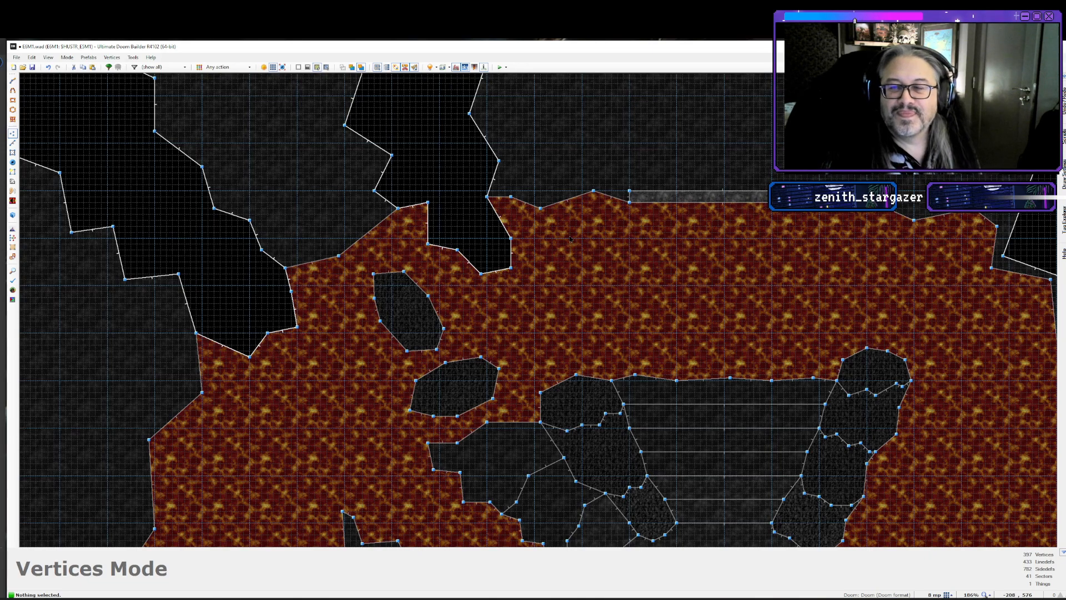
scroll(571, 244, down, 5)
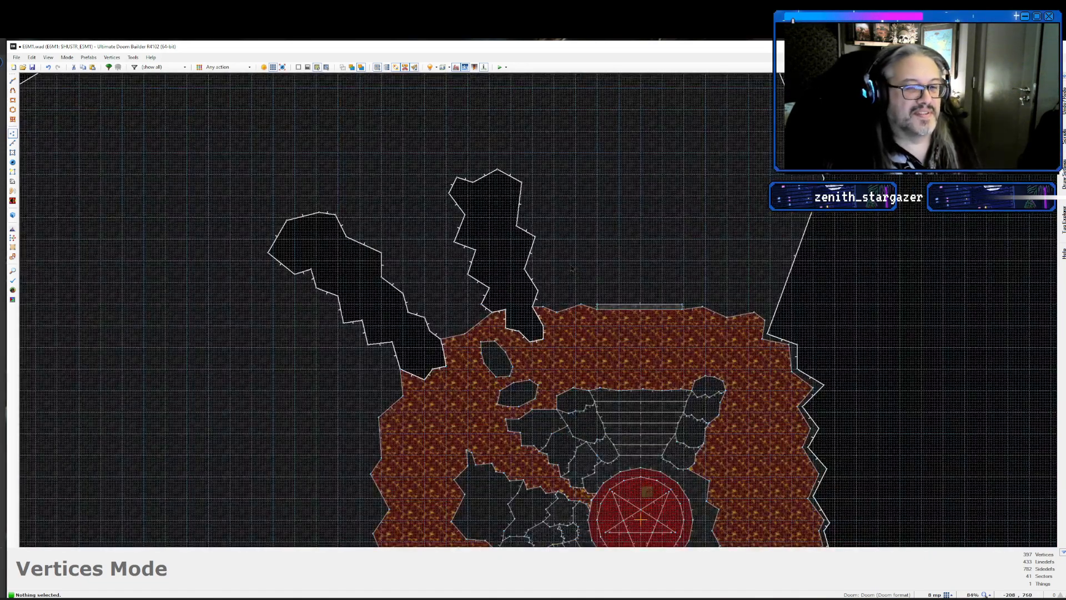
- Examine the map around the lava area's northern edge, the two tunnel-shaped voids and the pentagram platform
scroll(571, 268, up, 2)
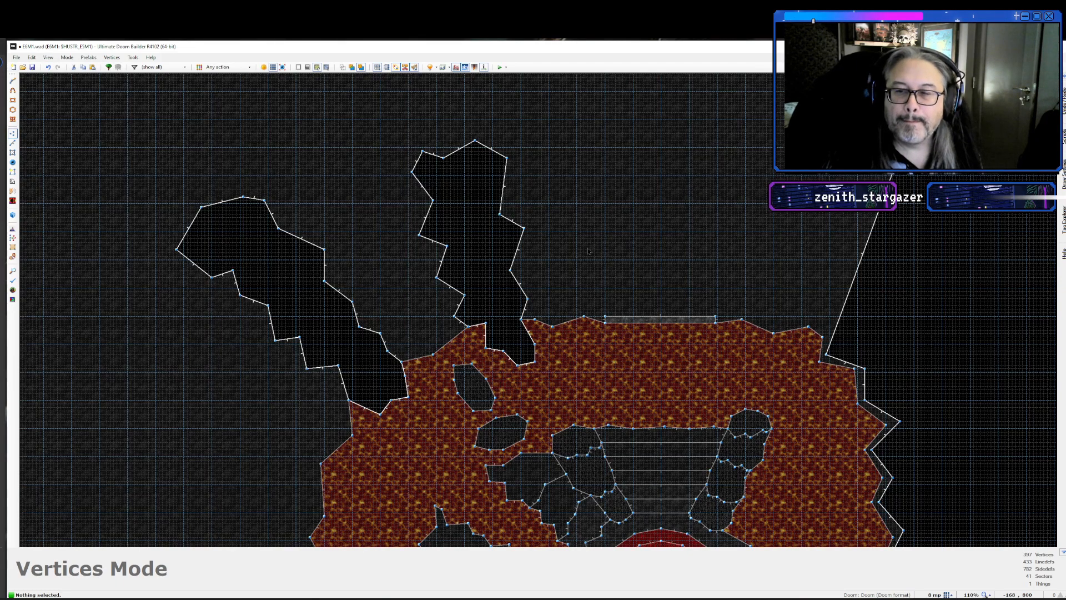
key(Down)
key(Down)
key(Down)
key(Down)
key(Down)
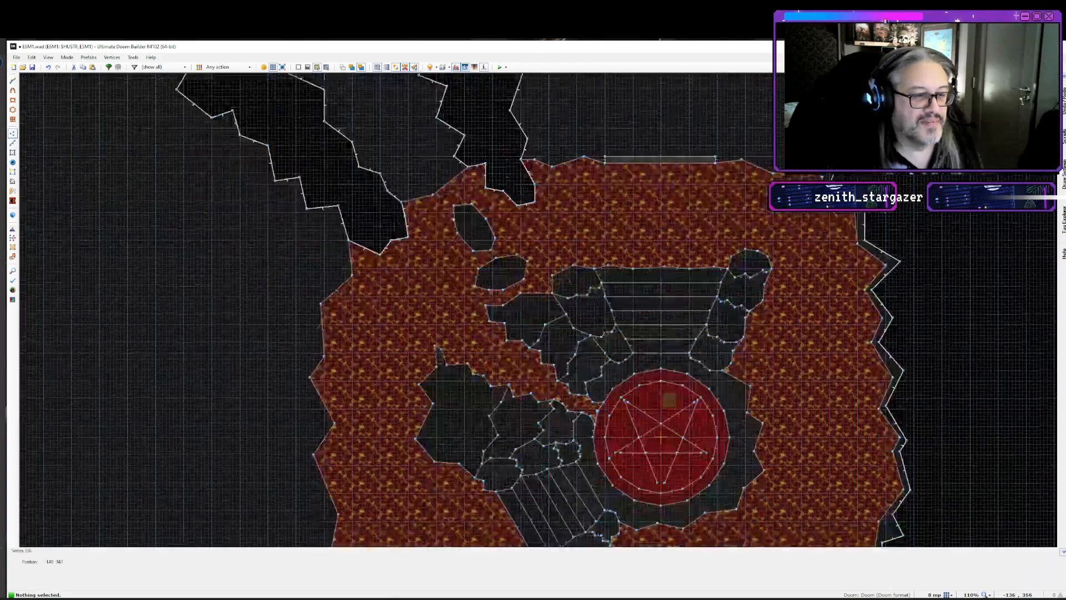
key(Up)
key(Up)
key(Up)
key(Up)
key(Up)
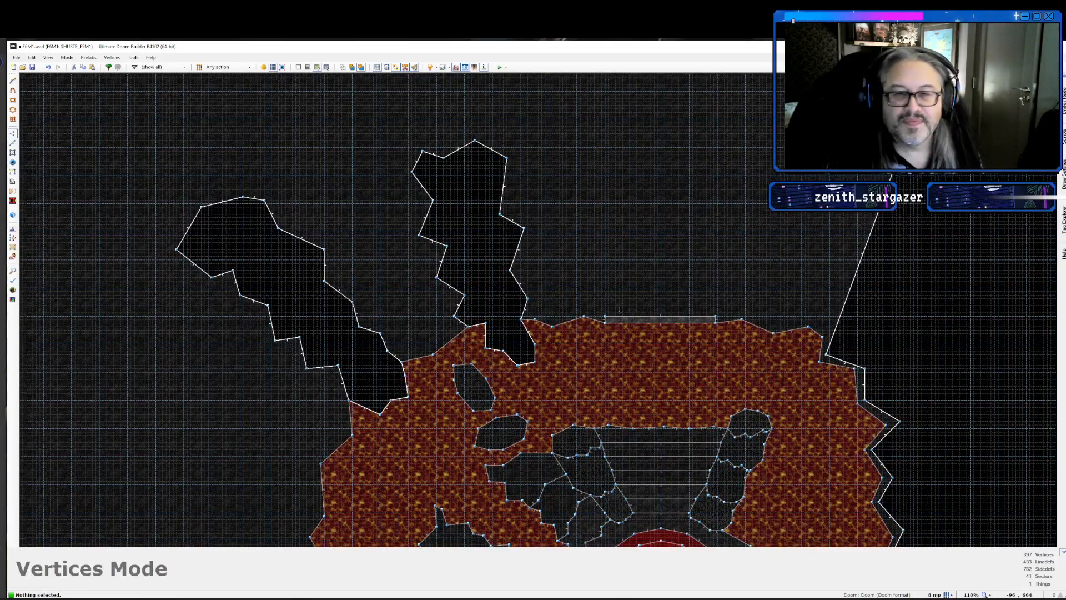
scroll(620, 309, up, 5)
key(Up)
scroll(620, 308, down, 3)
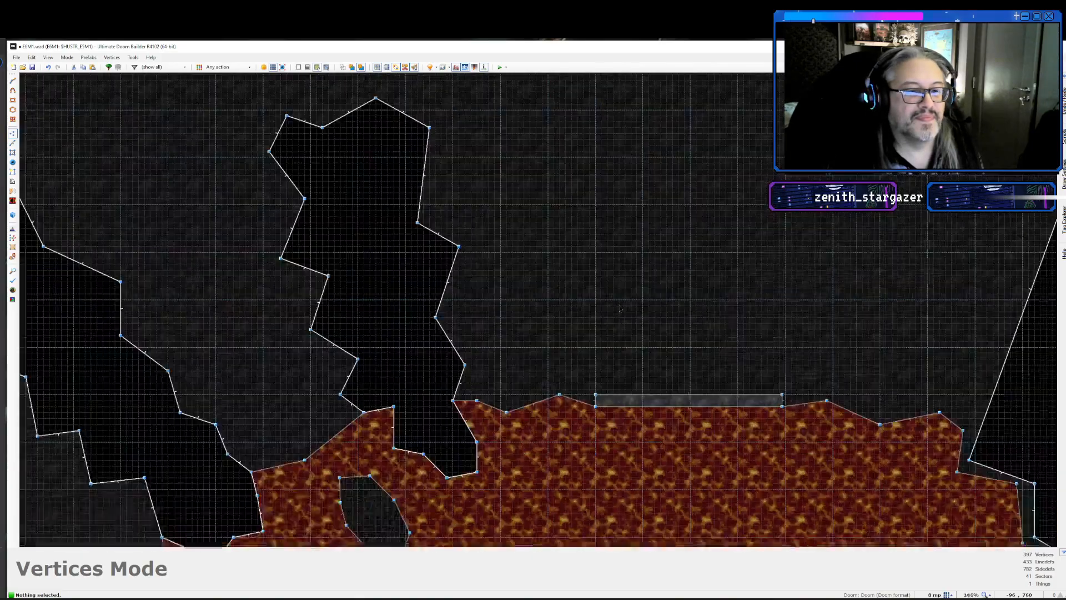
scroll(620, 308, down, 6)
scroll(620, 308, up, 5)
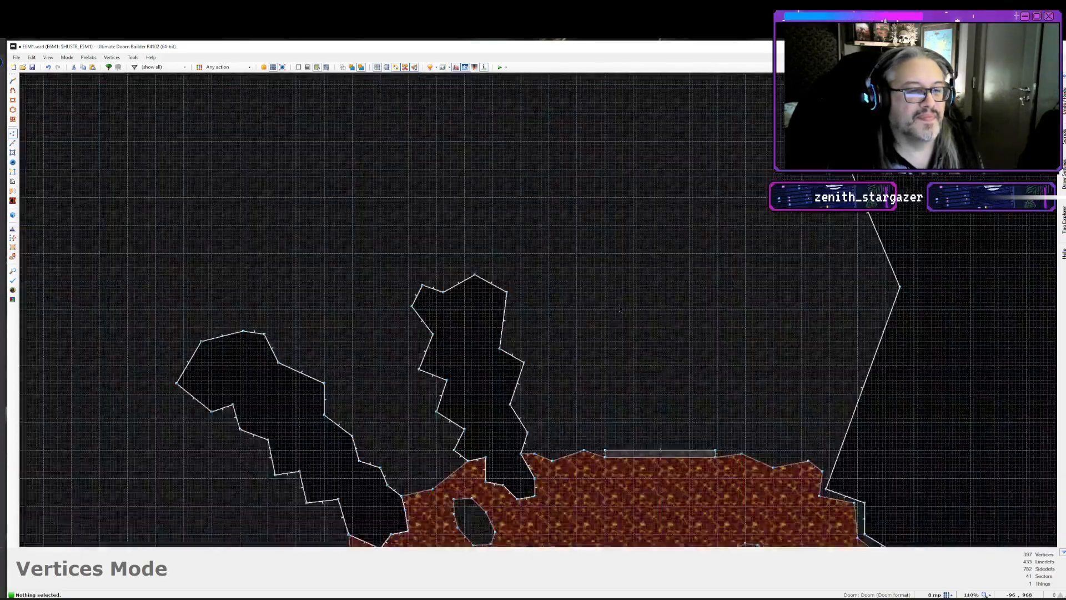
key(Down)
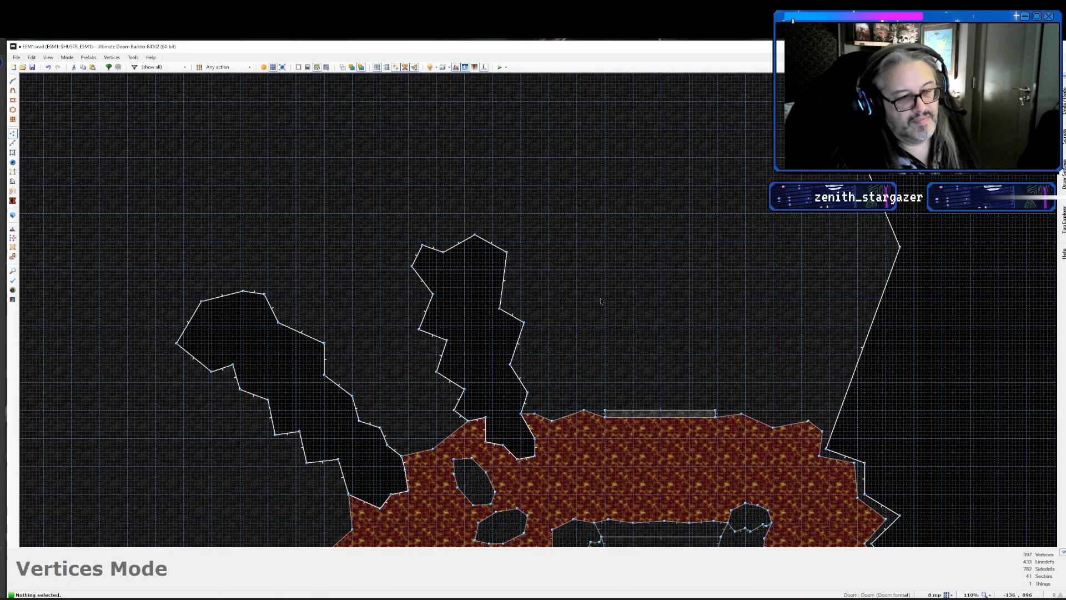
- Draw a jagged line from the narrow ledge's upper-left corner to the nearby void's edge, closing a strip above the lava
scroll(563, 466, up, 7)
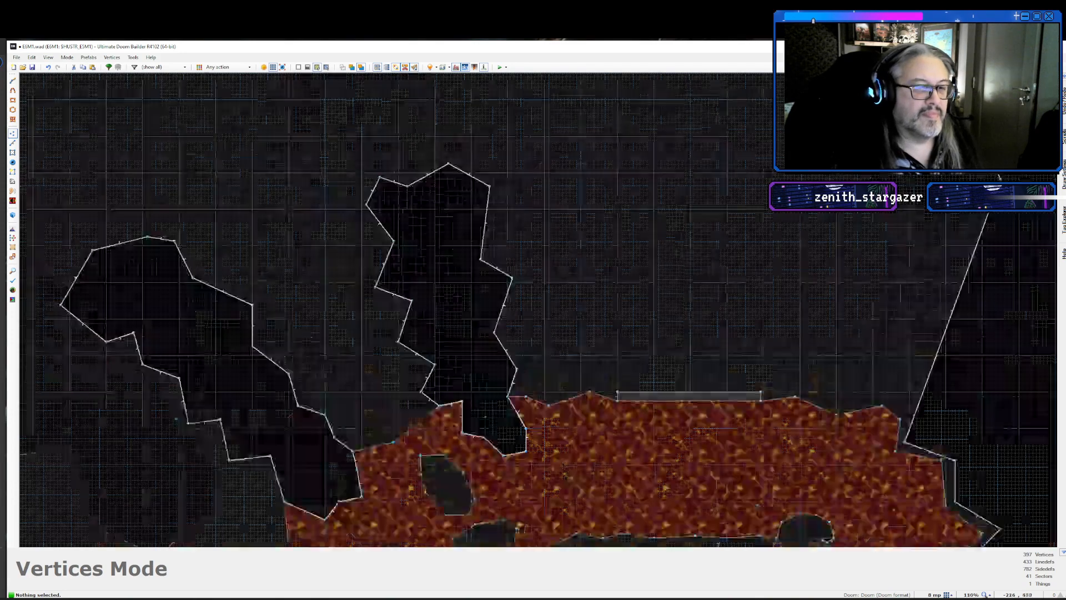
key(Up)
key(d)
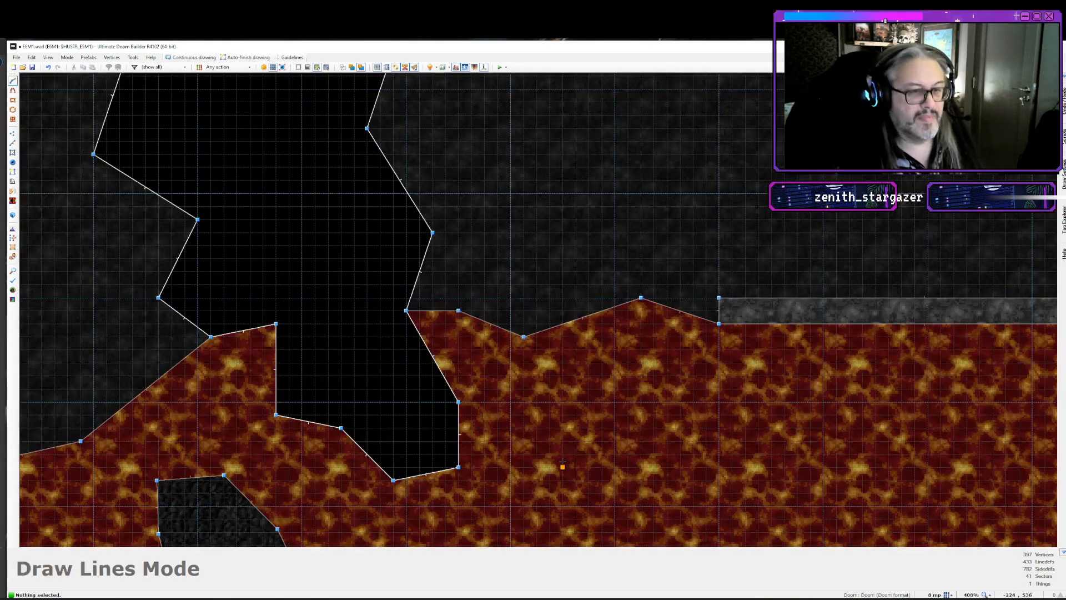
click(719, 298)
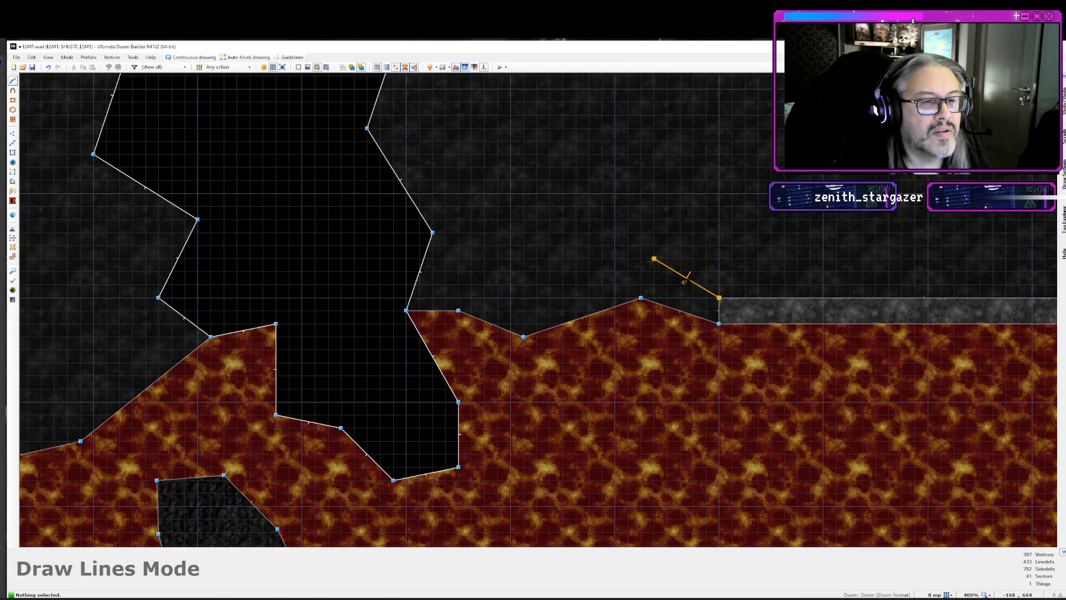
click(641, 258)
click(523, 310)
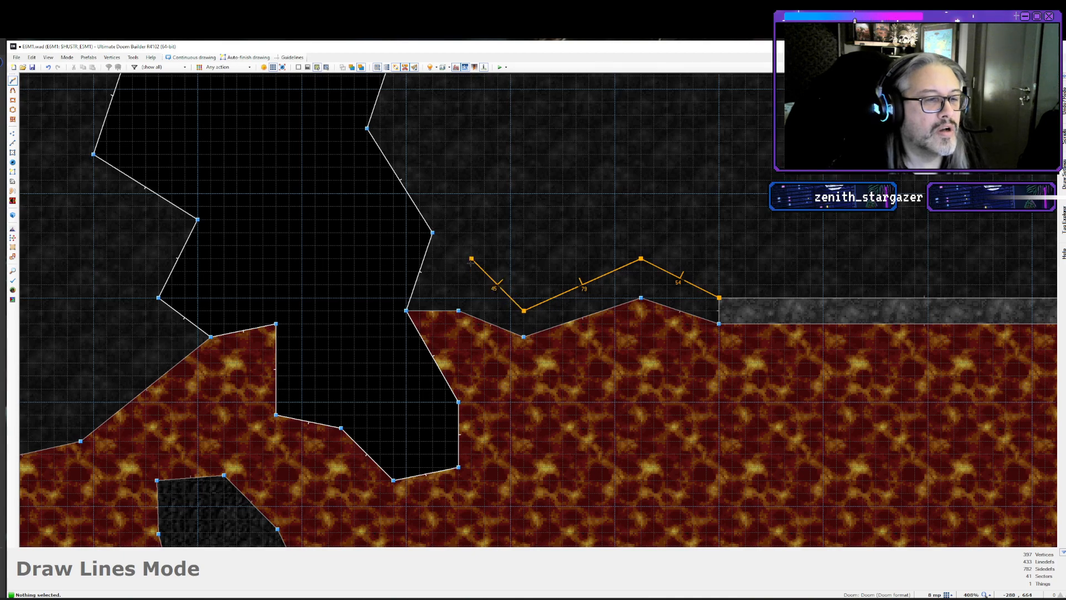
click(471, 258)
click(418, 271)
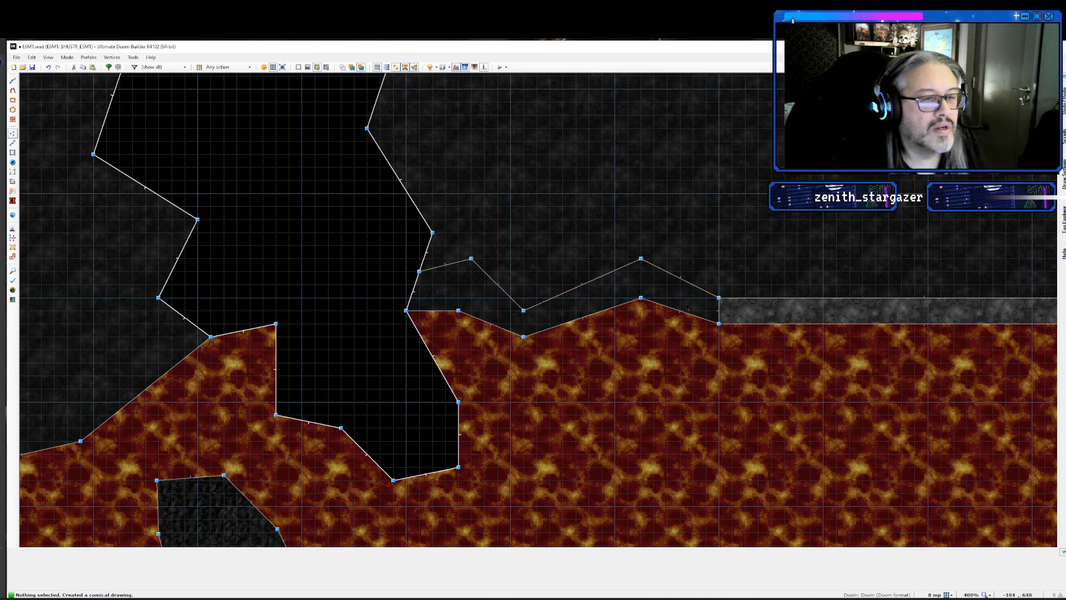
- Draw a jagged eight-segment line from the lava's upper-right corner back to the ledge's upper-right corner, closing a second strip
key(Right)
key(Up)
key(Right)
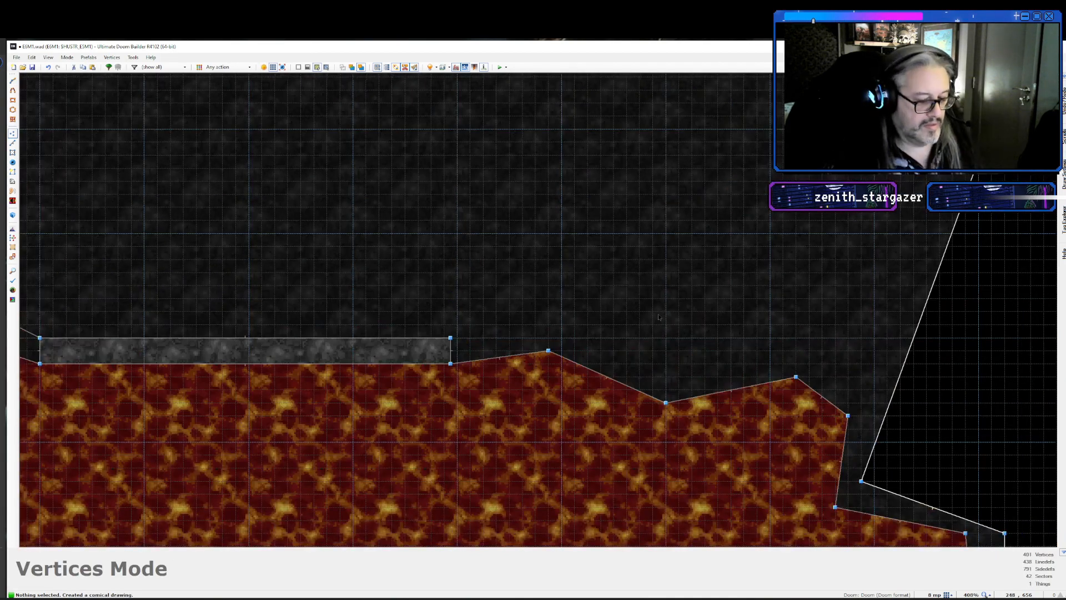
key(d)
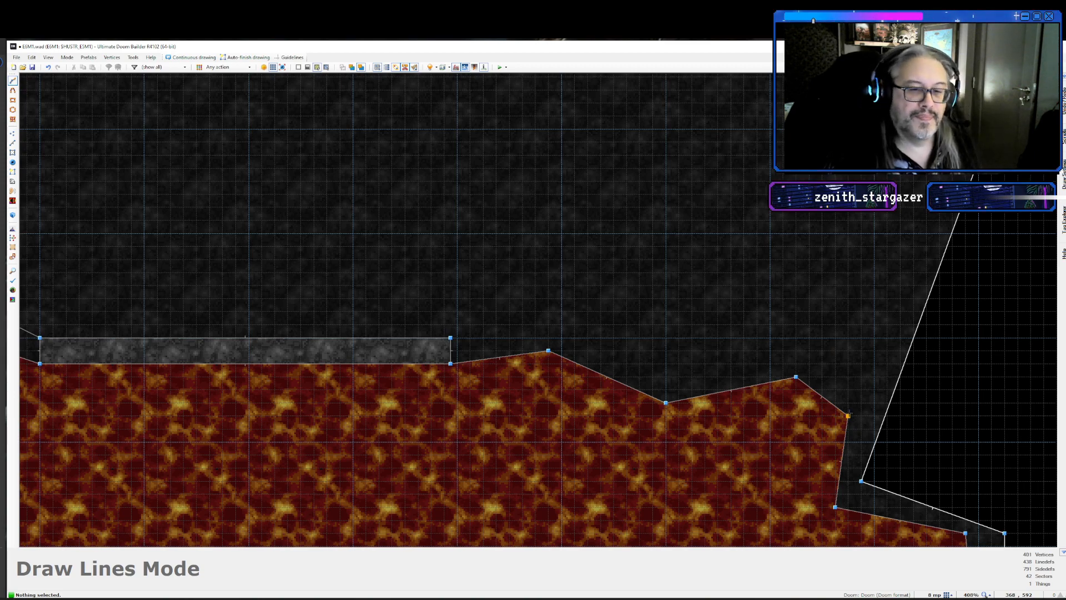
click(848, 415)
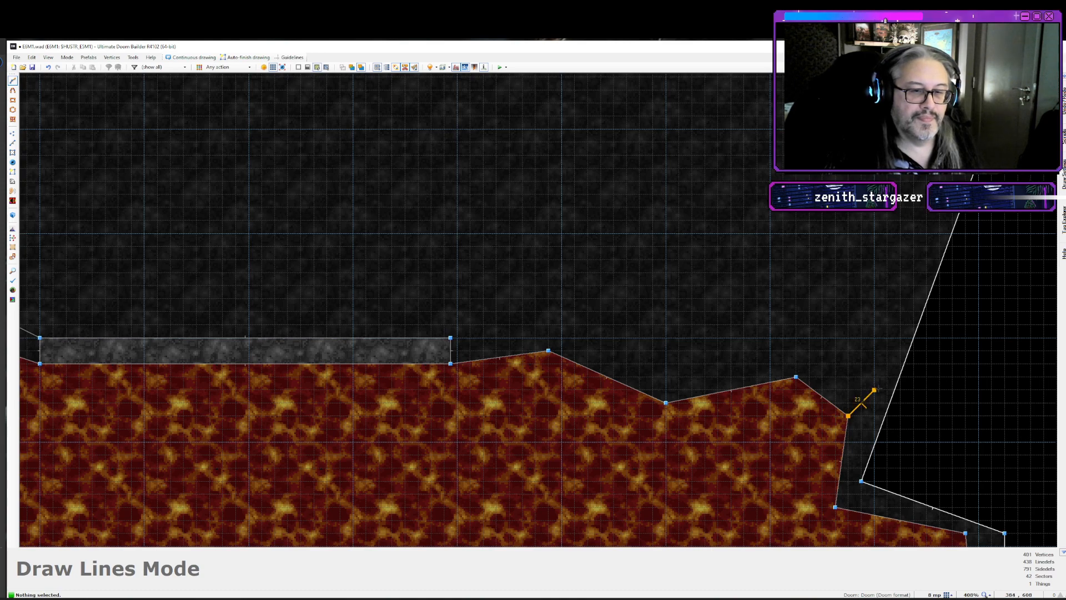
click(874, 390)
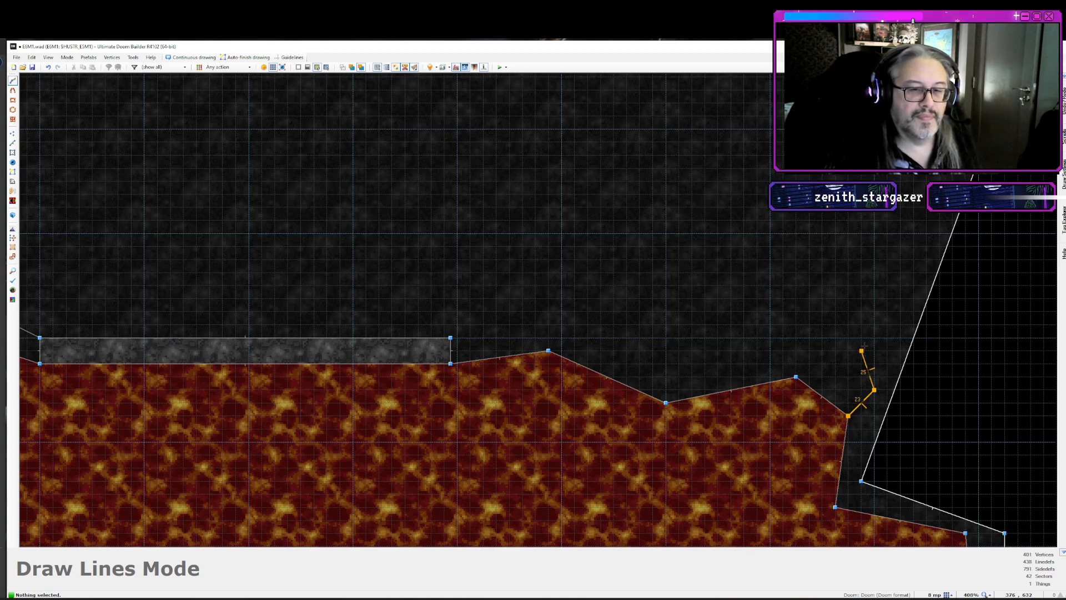
click(861, 350)
click(822, 350)
click(796, 312)
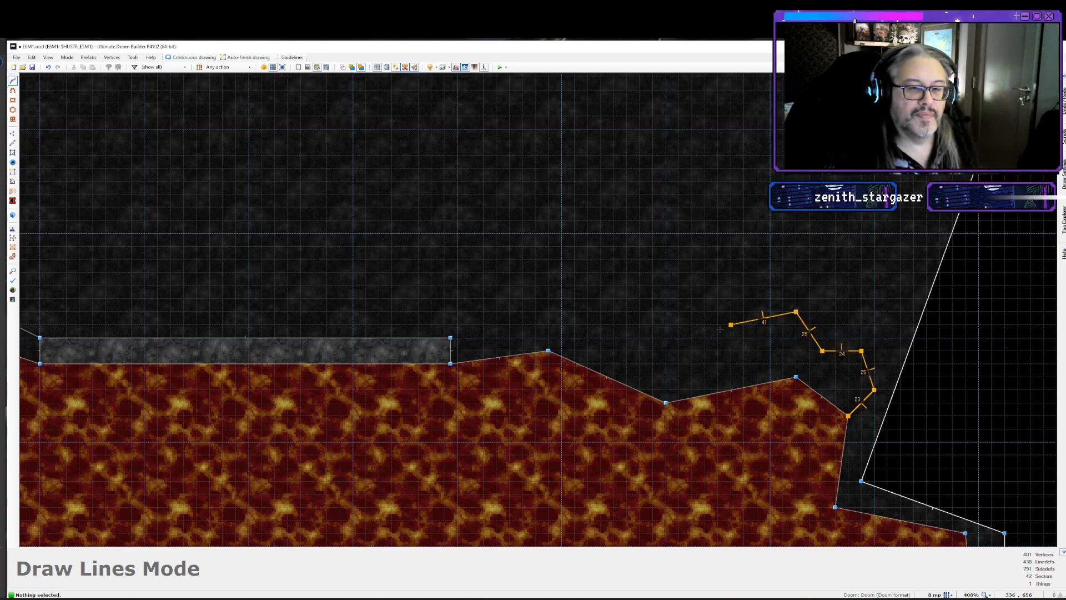
click(678, 351)
click(587, 312)
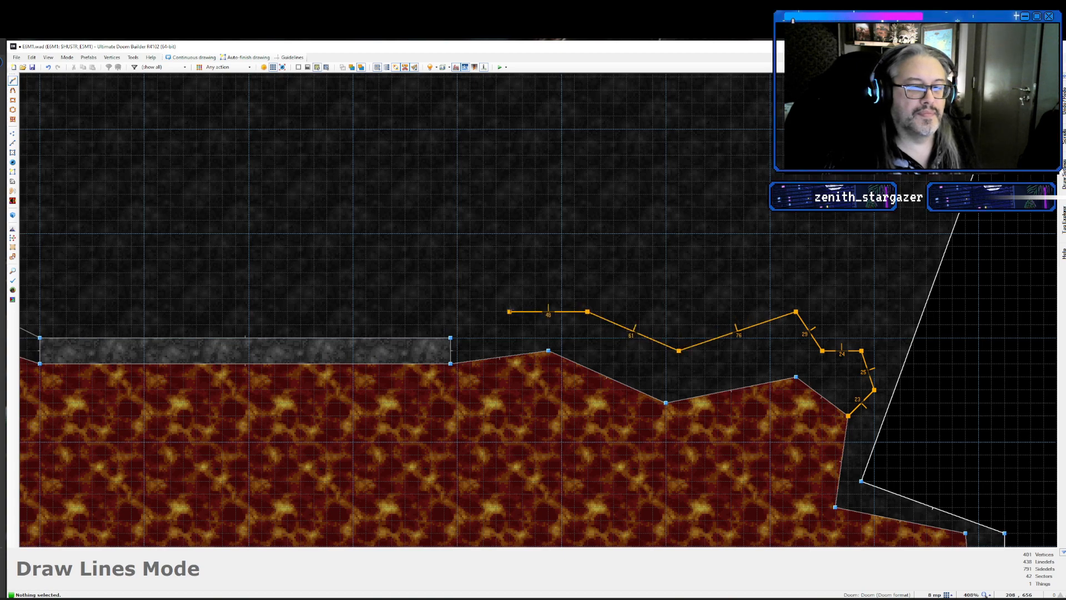
click(450, 337)
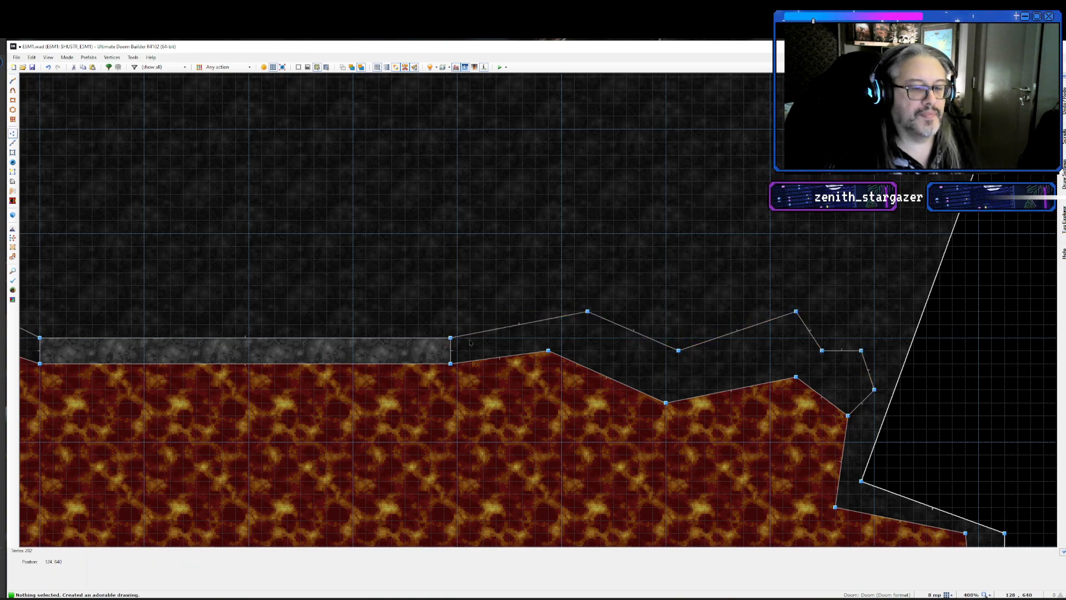
- Apply the FIREWALA texture to the eleven newly drawn outer linedefs on both sides of the ledge
key(s)
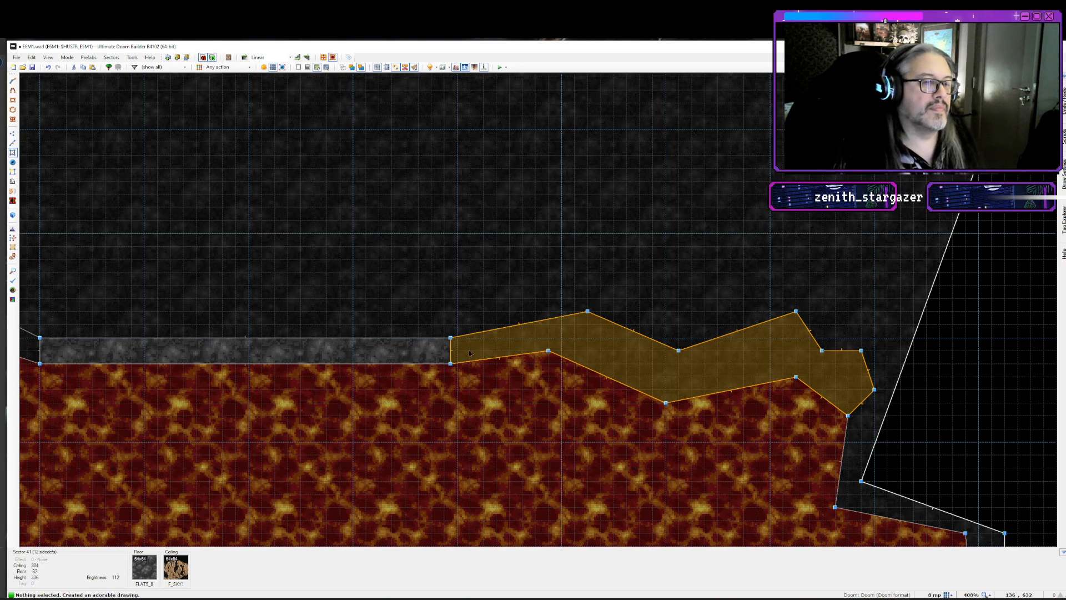
key(l)
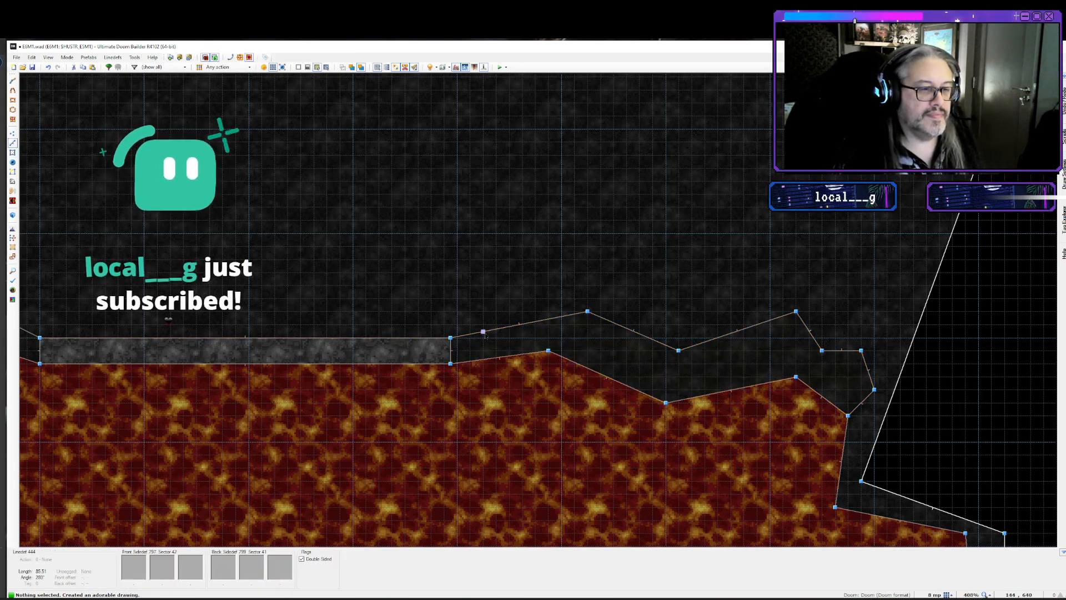
click(533, 322)
click(633, 331)
click(739, 331)
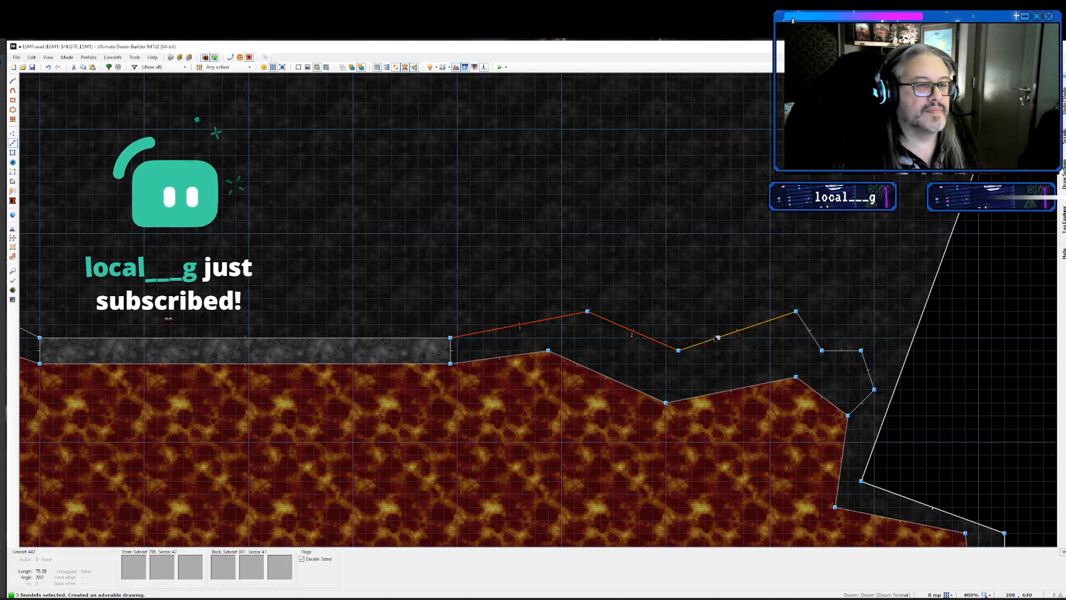
click(808, 330)
click(841, 349)
click(867, 370)
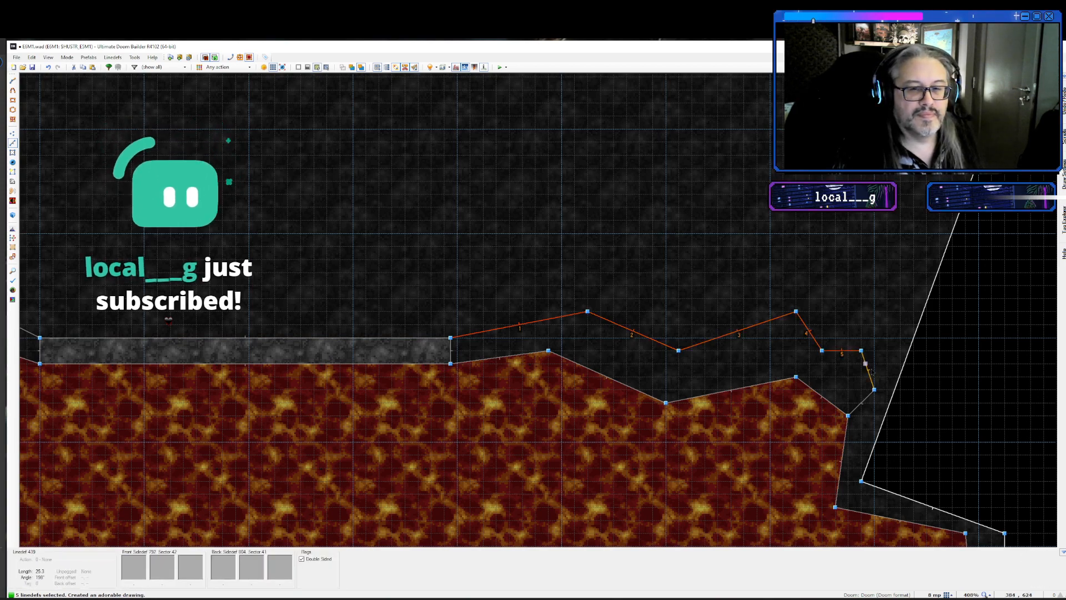
click(866, 408)
key(Left)
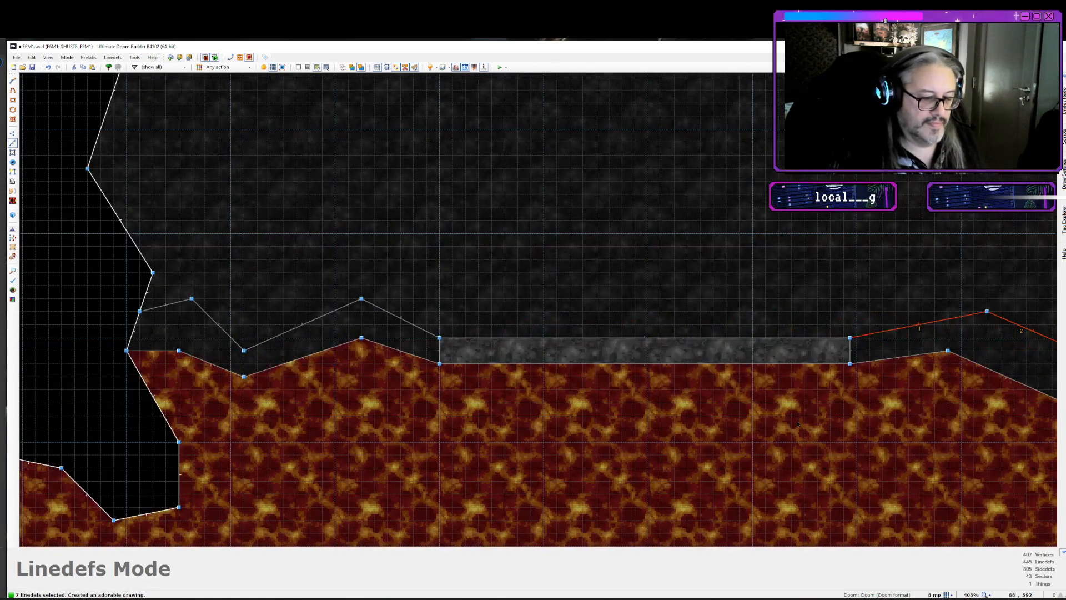
key(Left)
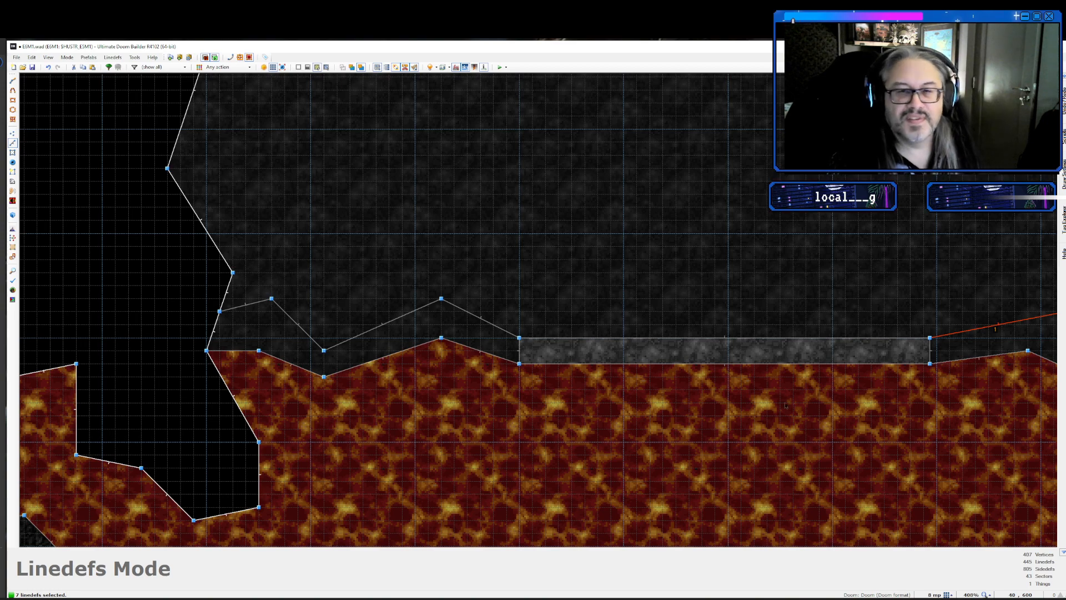
click(472, 314)
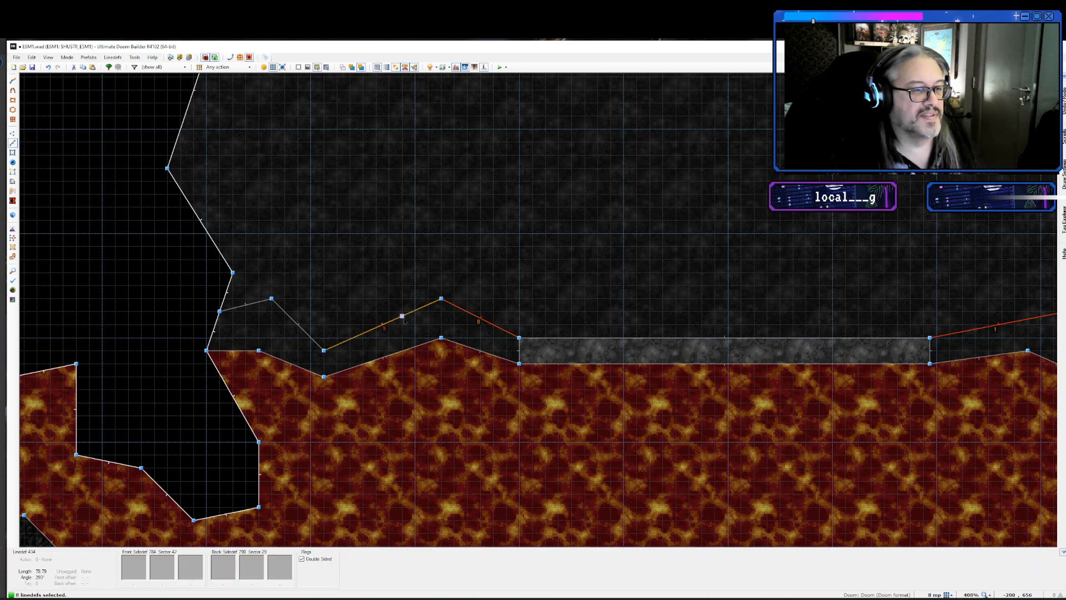
click(402, 318)
click(299, 327)
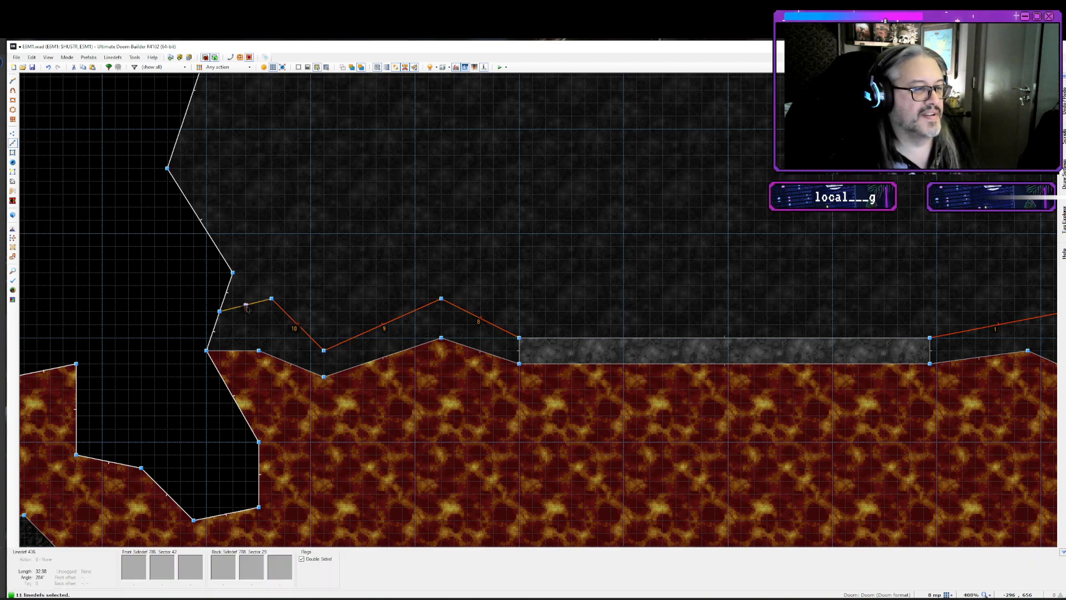
right_click(247, 309)
click(671, 250)
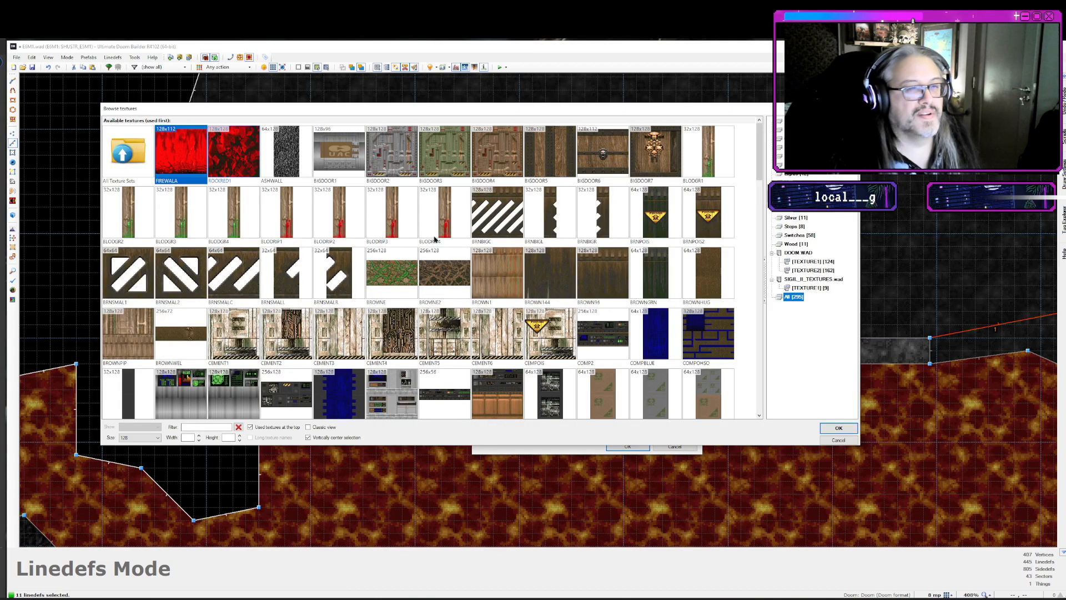
double_click(182, 164)
key(Return)
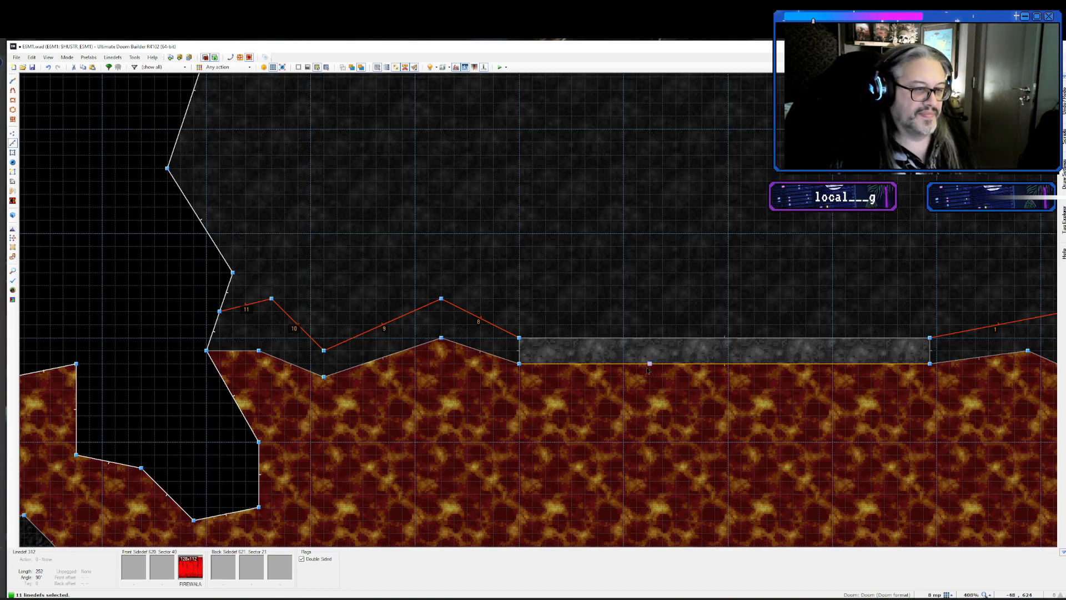
- Join the straight ledge sector with the two new jagged strips on either side of it
key(s)
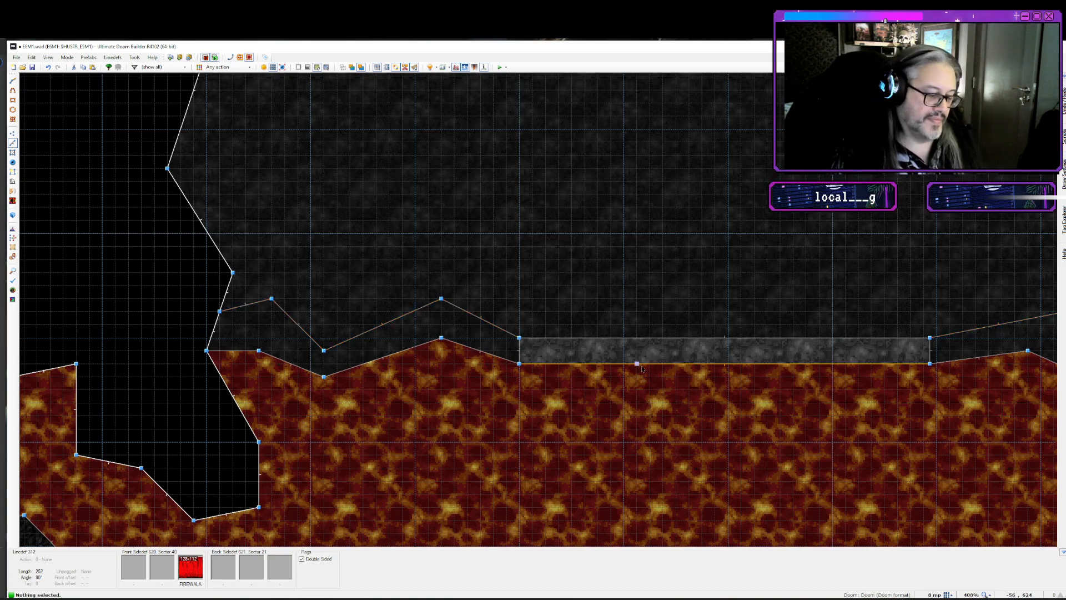
click(634, 358)
click(267, 328)
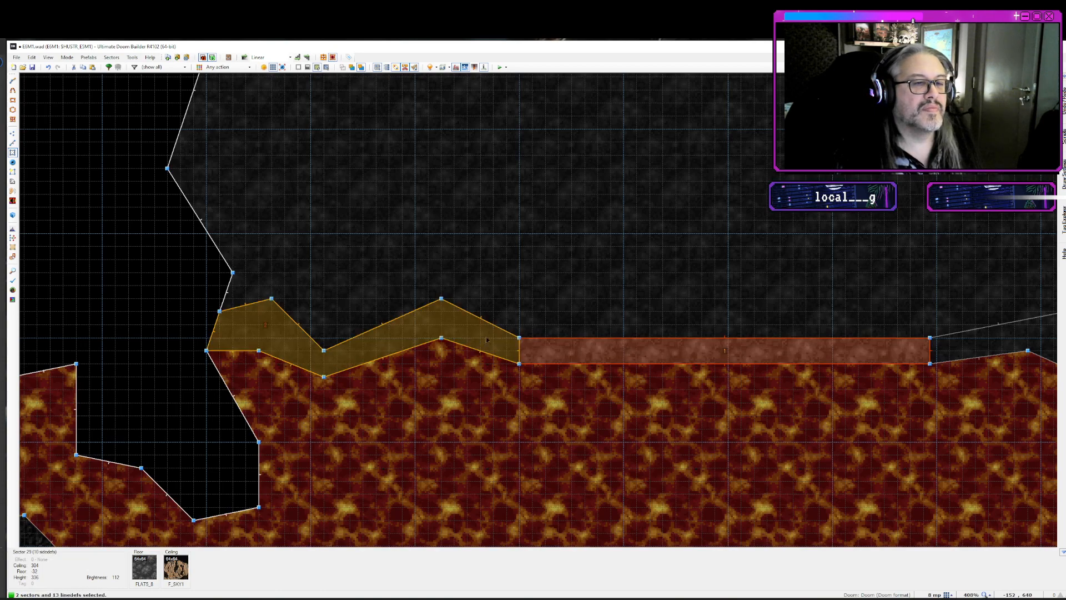
click(995, 337)
key(j)
- Delete the two short linedefs that divide the joined ledge at the ends of its straight section
key(l)
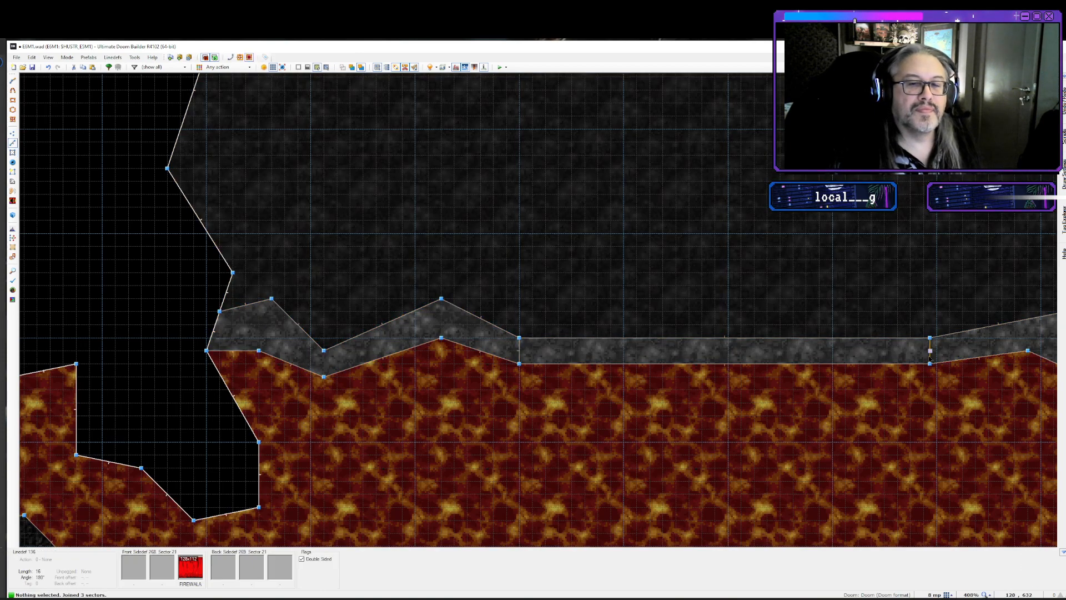
key(Delete)
key(Delete)
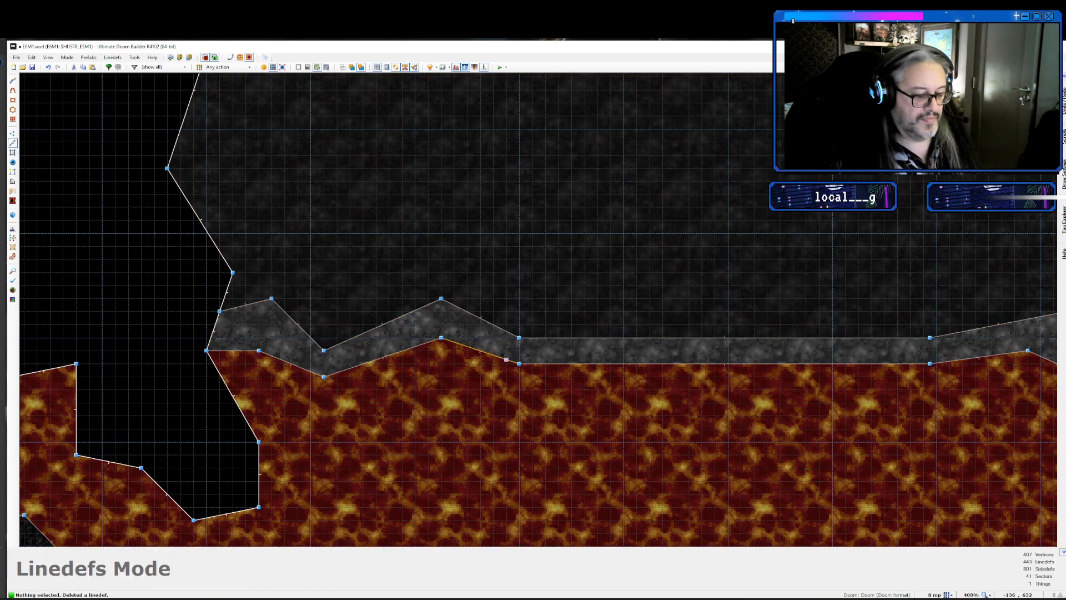
- Inspect the joined ledge's surfaces and walls in 3D from the lava side, the dark floor side and both ends
key(w)
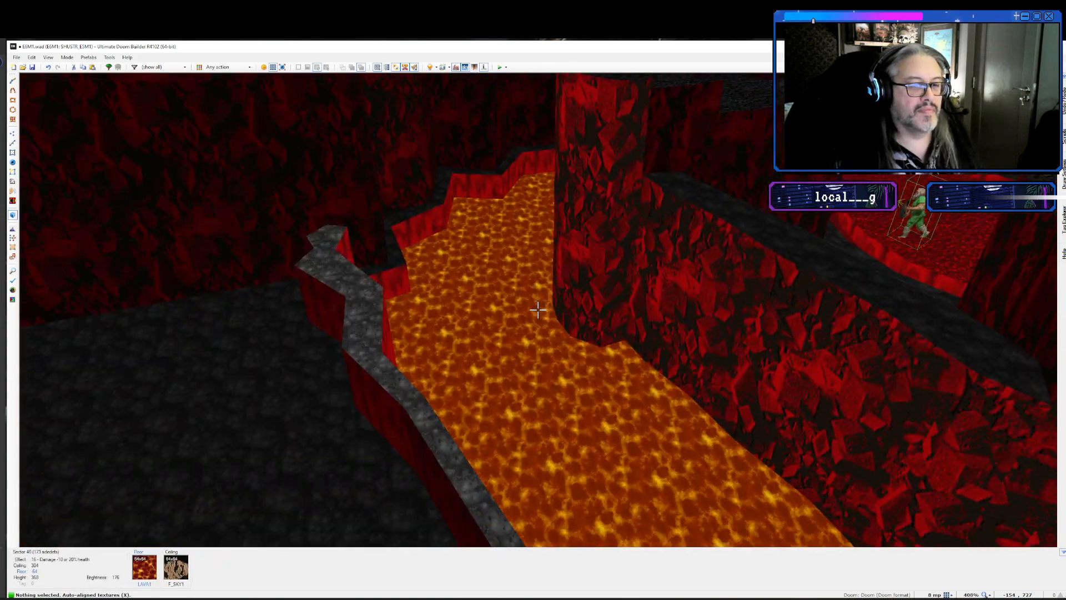
key(e)
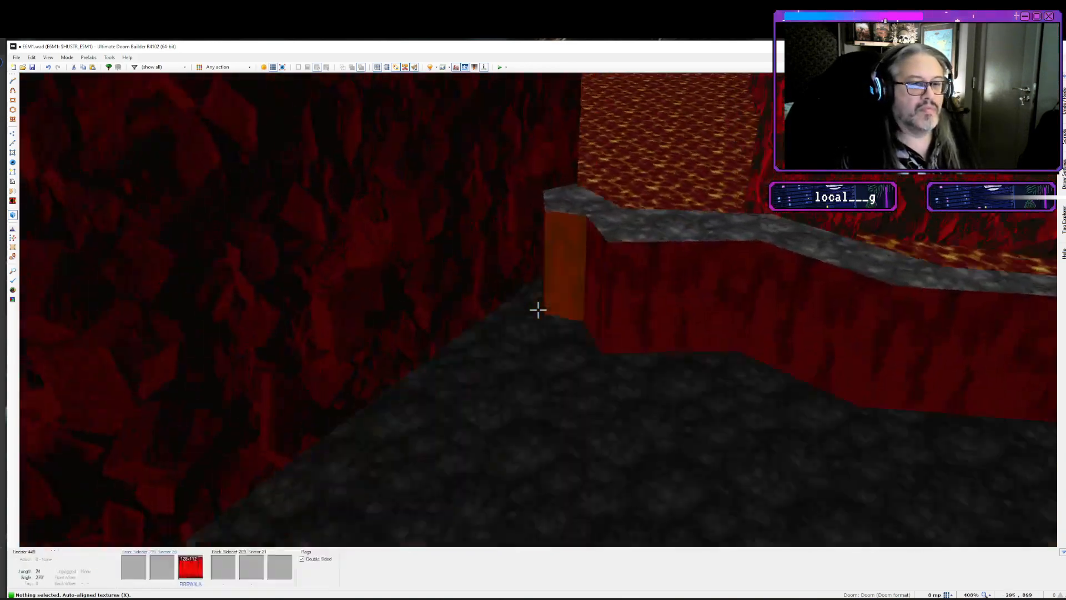
key(e)
key(e)
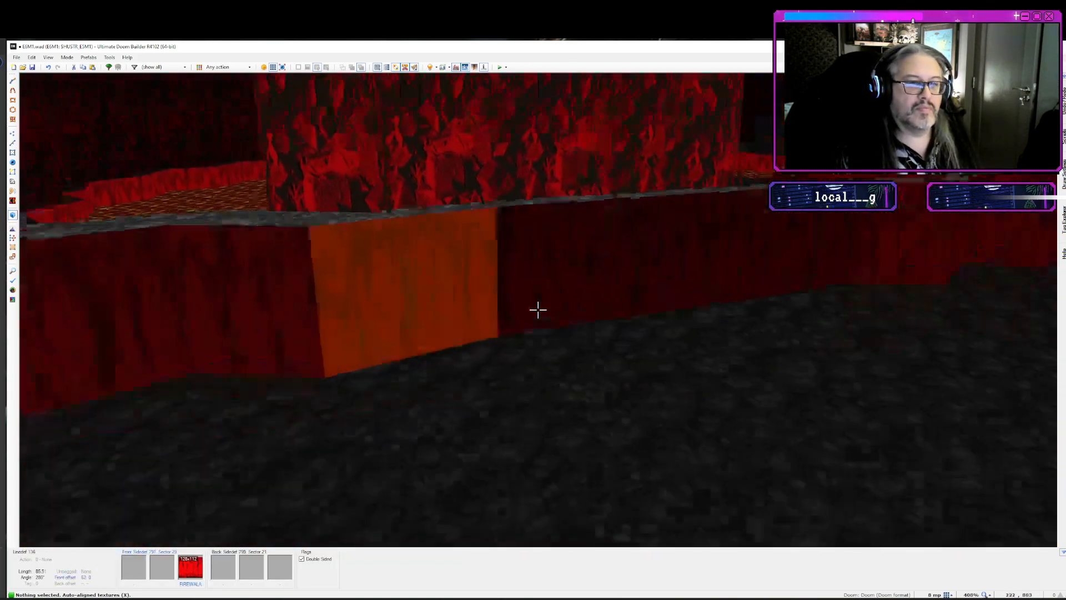
key(e)
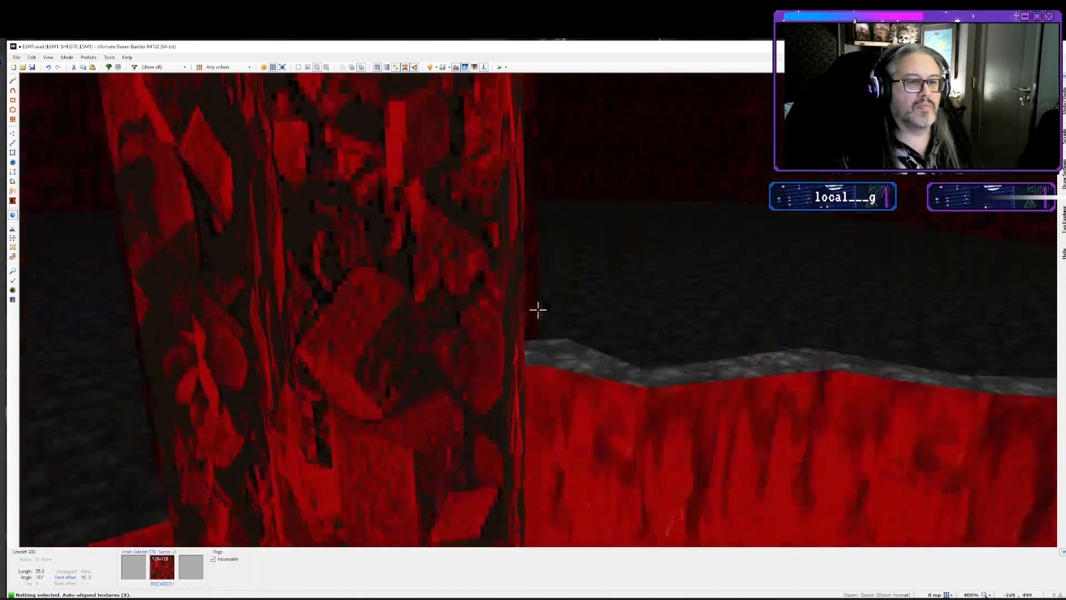
key(d)
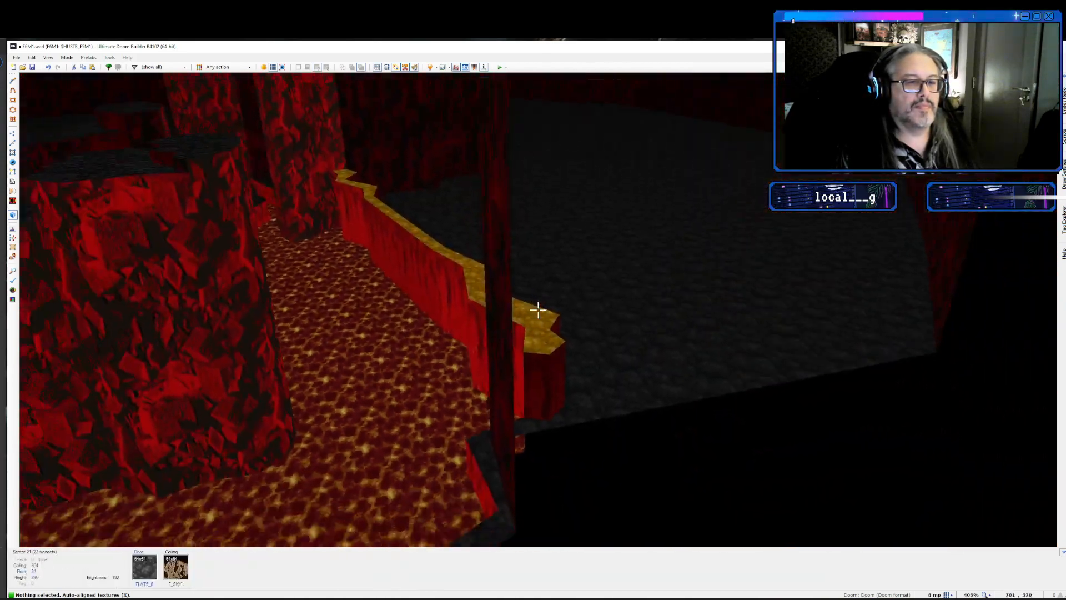
key(e)
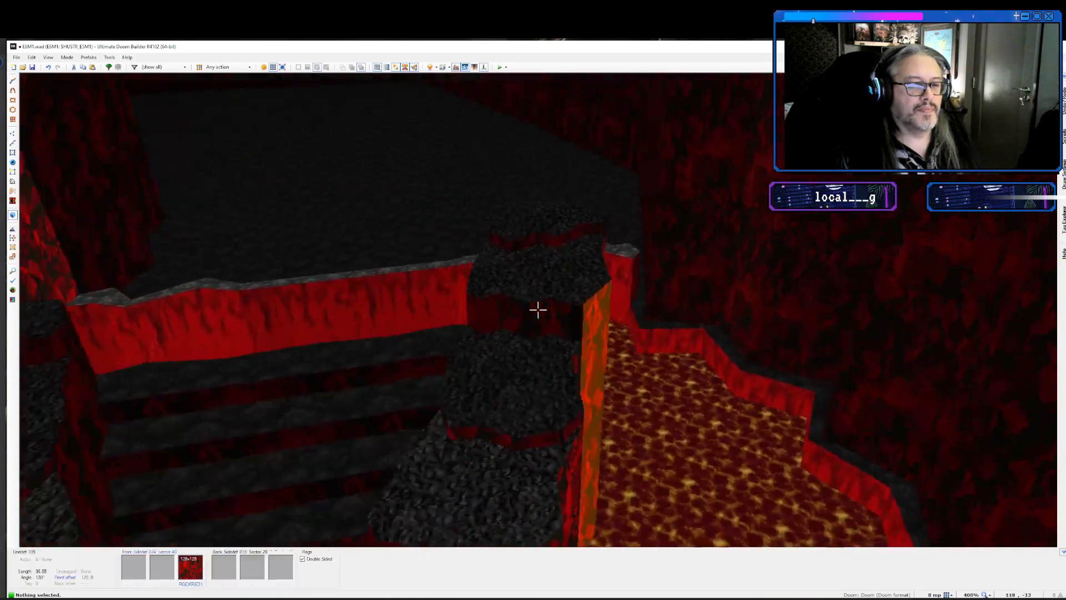
key(q)
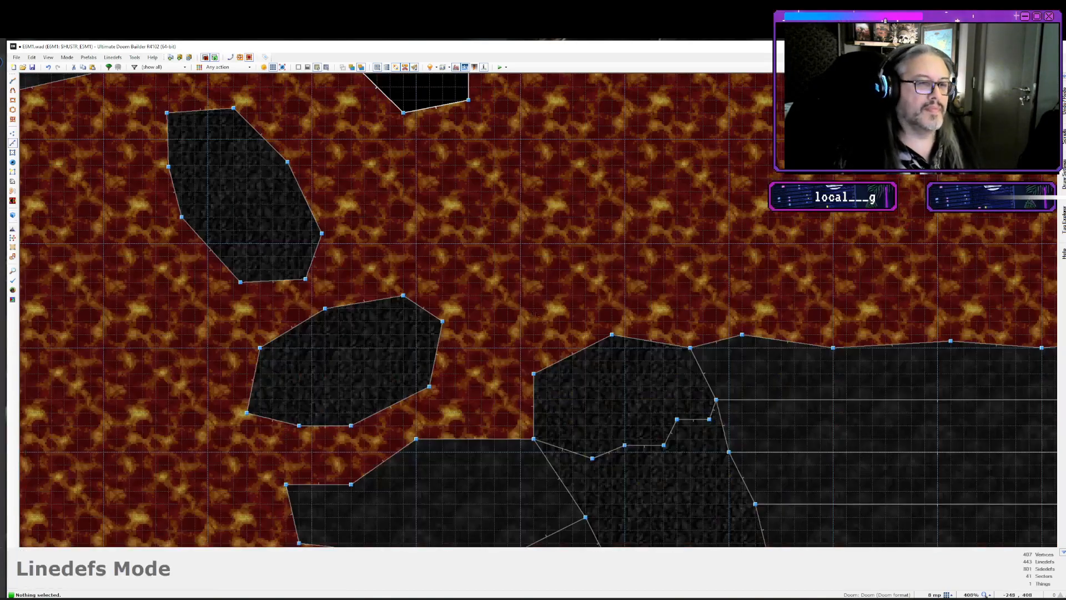
- Insert three spaced vertices along the lava-side edge of the ledge's straight middle section
key(Up)
key(Up)
key(Up)
key(Up)
key(Up)
key(Right)
key(Right)
key(Right)
key(Right)
key(Right)
key(Right)
key(Right)
key(Right)
key(Up)
key(Up)
key(Up)
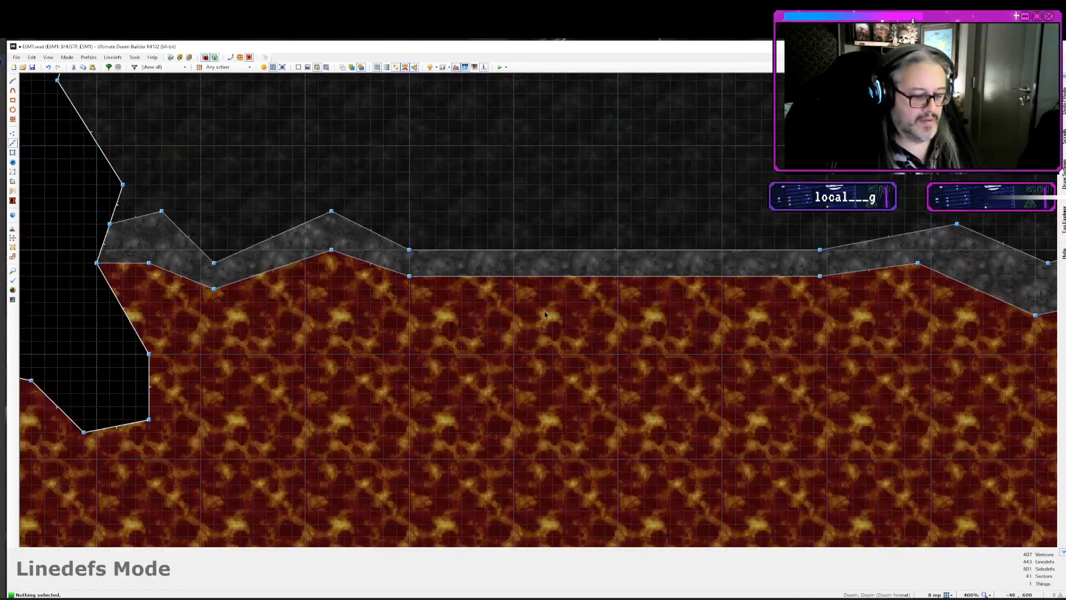
key(v)
key(Insert)
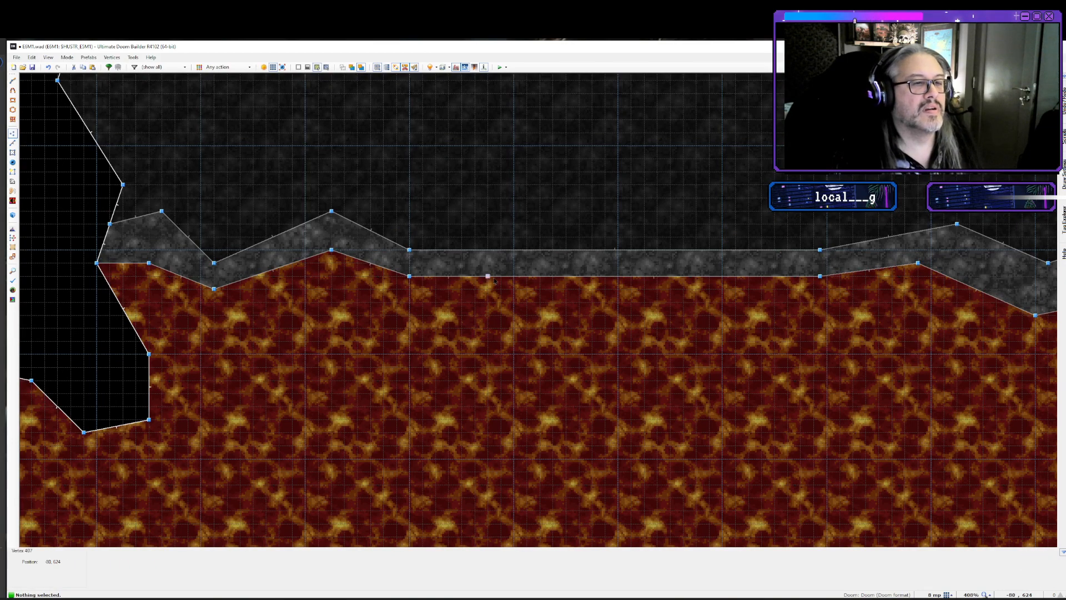
key(d)
click(605, 276)
double_click(722, 275)
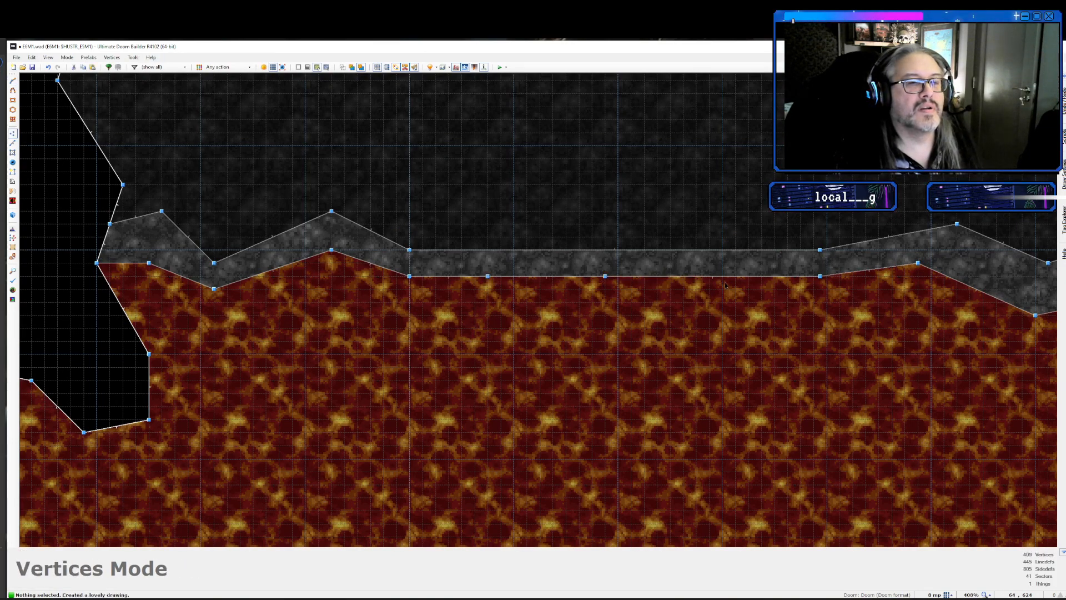
key(Insert)
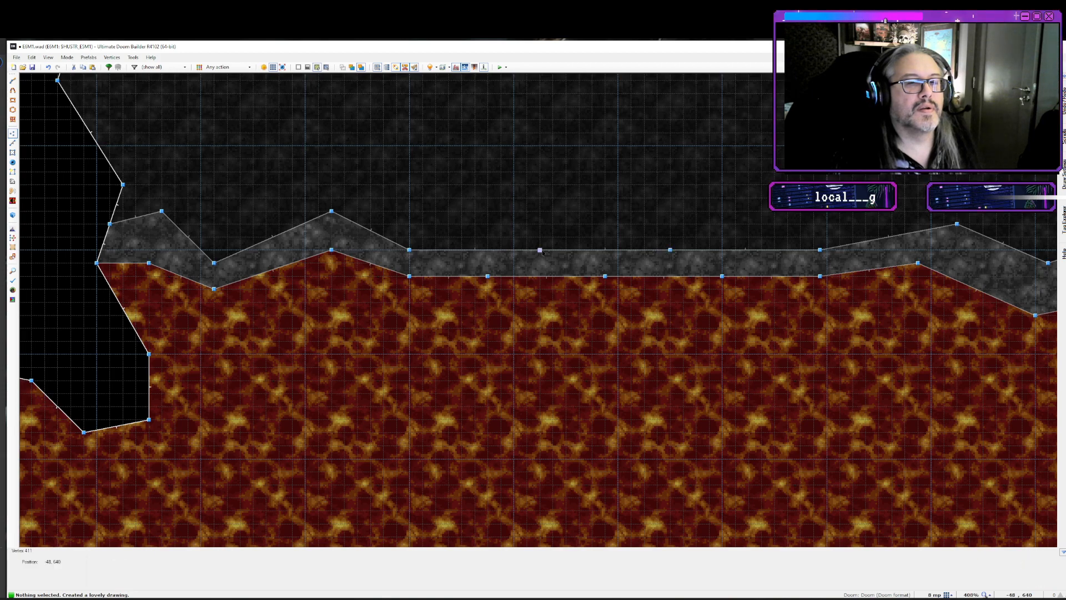
- Insert three vertices along the ledge's straight upper edge and move alternate vertices on both edges about 8 to 16 units upward into jagged peaks
key(Insert)
drag(539, 250, 552, 224)
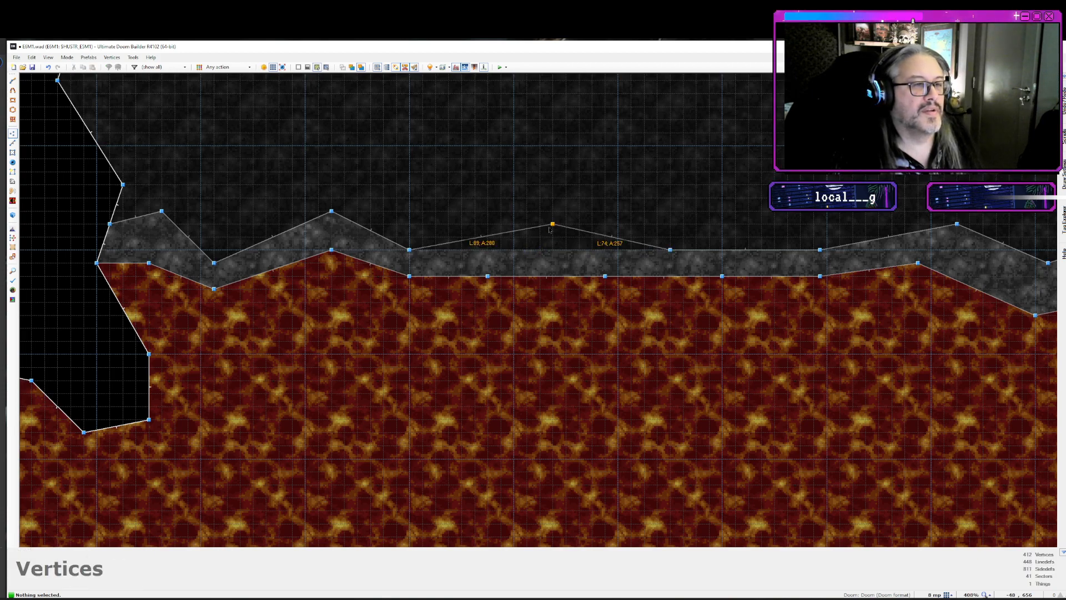
key(Insert)
drag(774, 249, 773, 224)
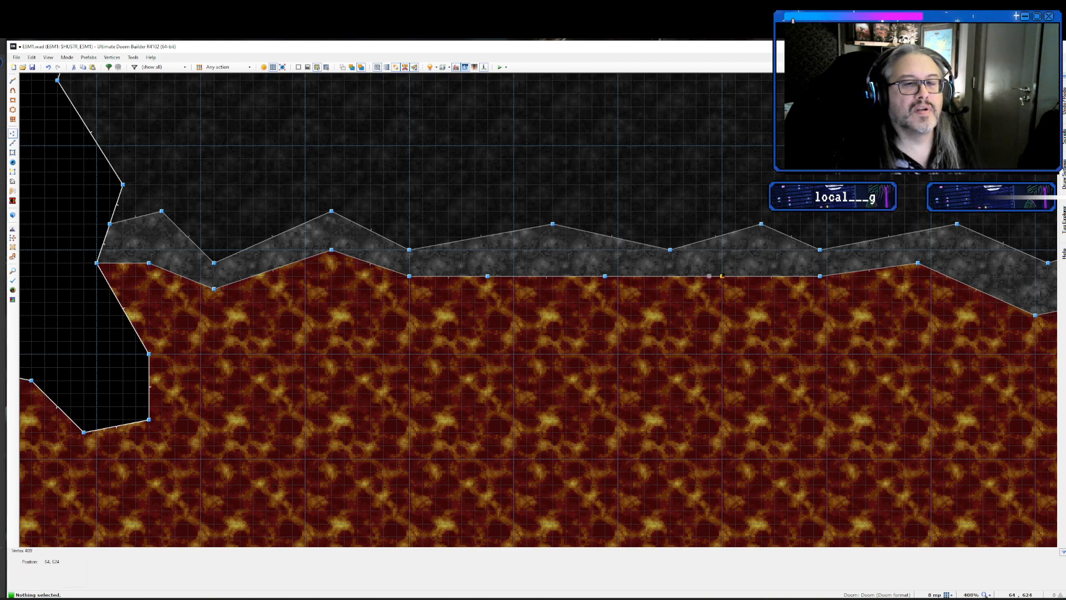
drag(722, 276, 721, 263)
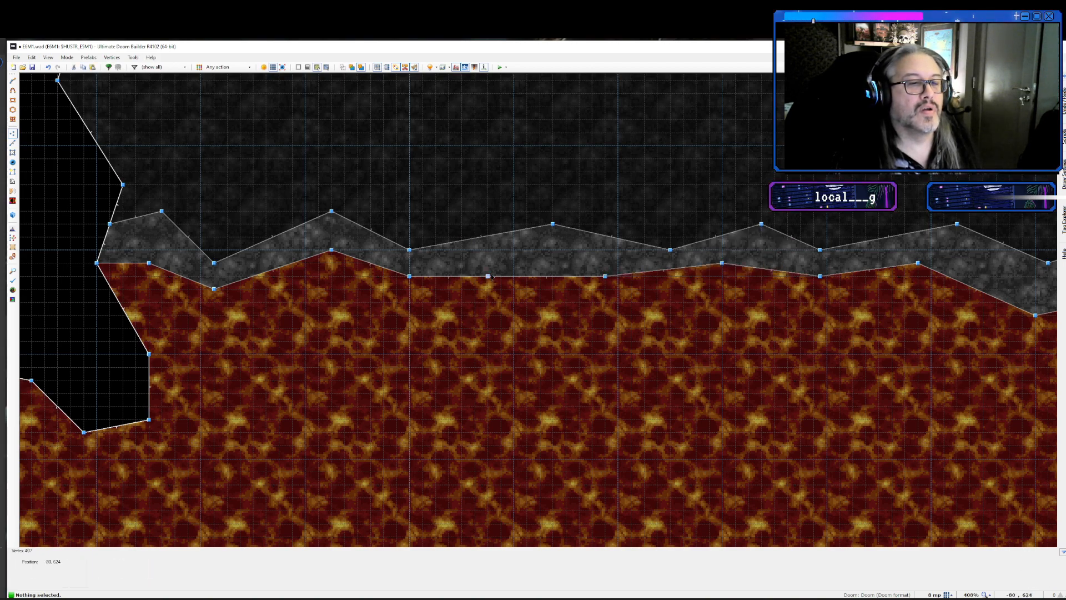
drag(488, 276, 526, 250)
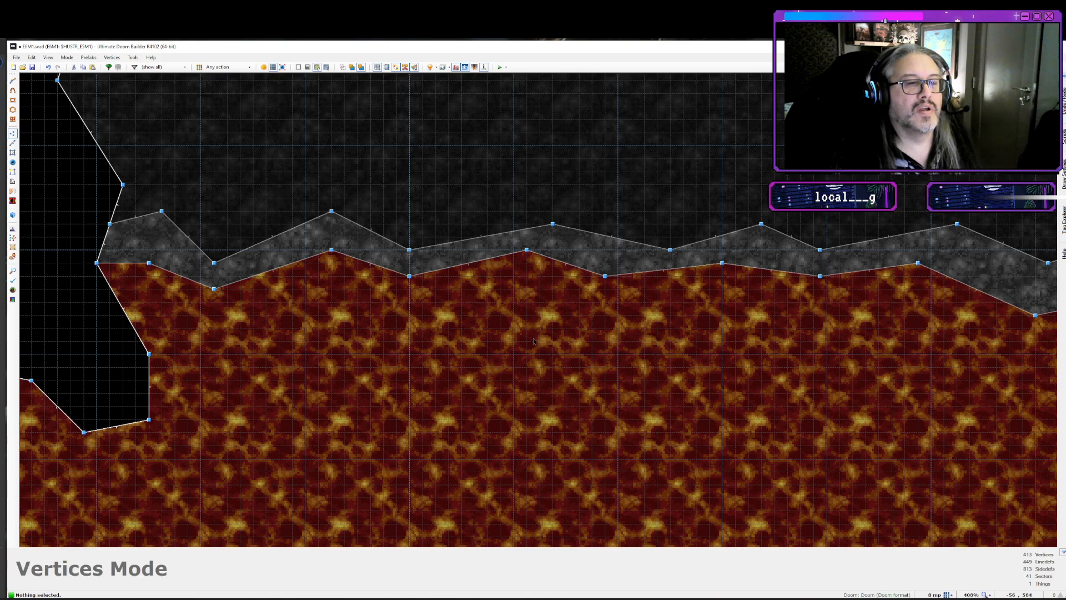
- Test the map in the game, walking around the blood pool, lava, steps and dark outer ground to examine the ledge, and quit the test
scroll(541, 355, down, 4)
key(F9)
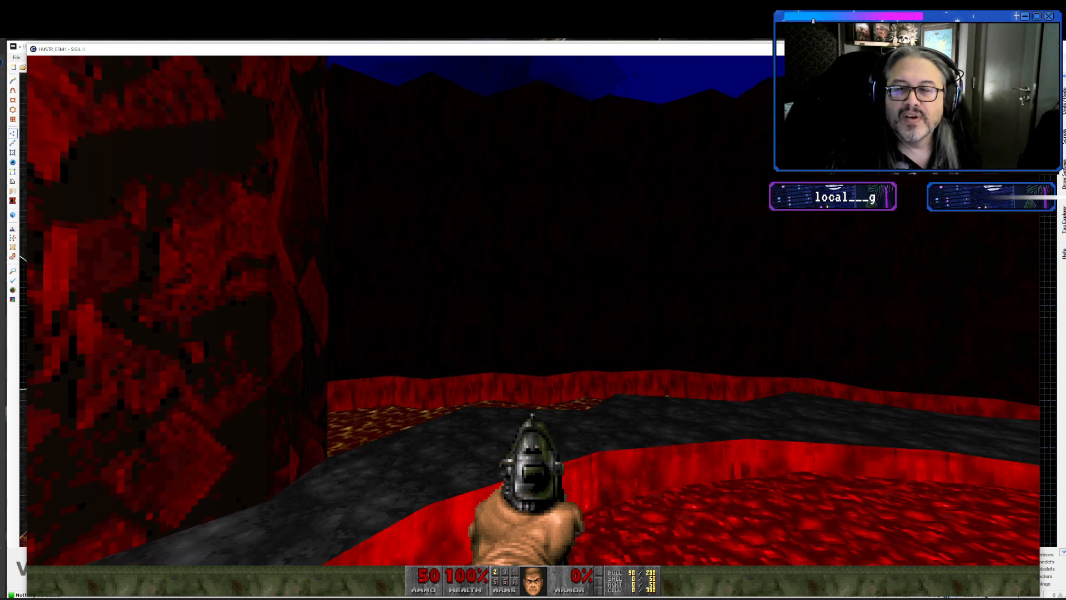
key(w)
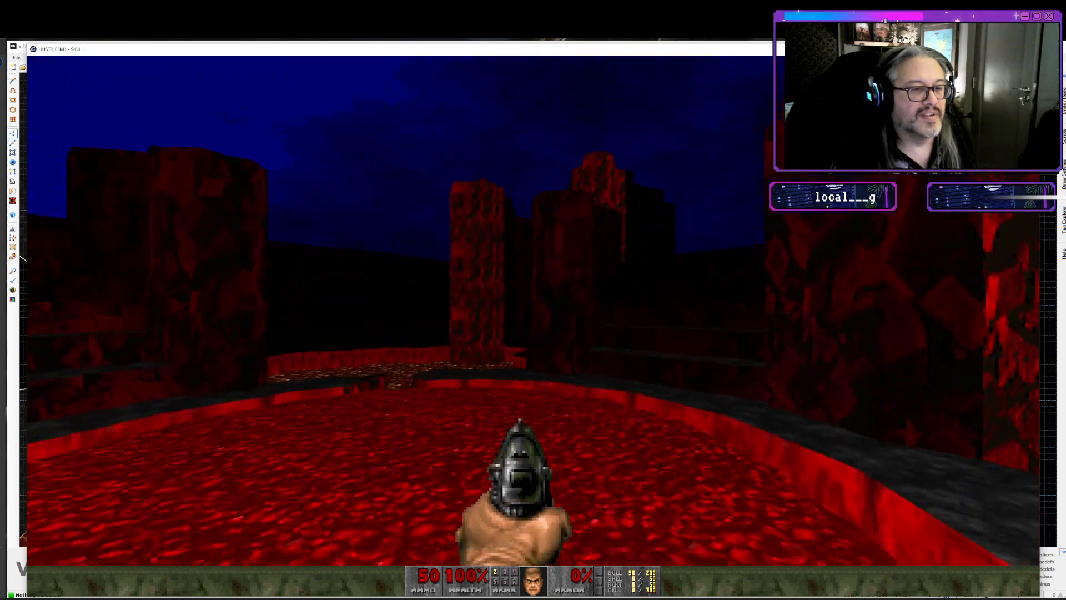
key(w)
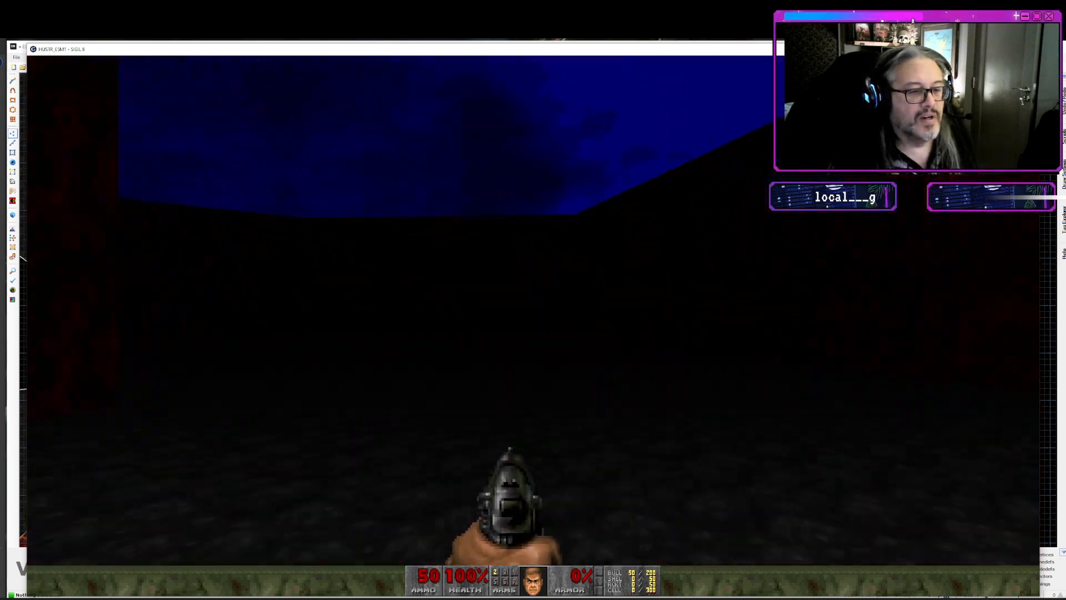
key(w)
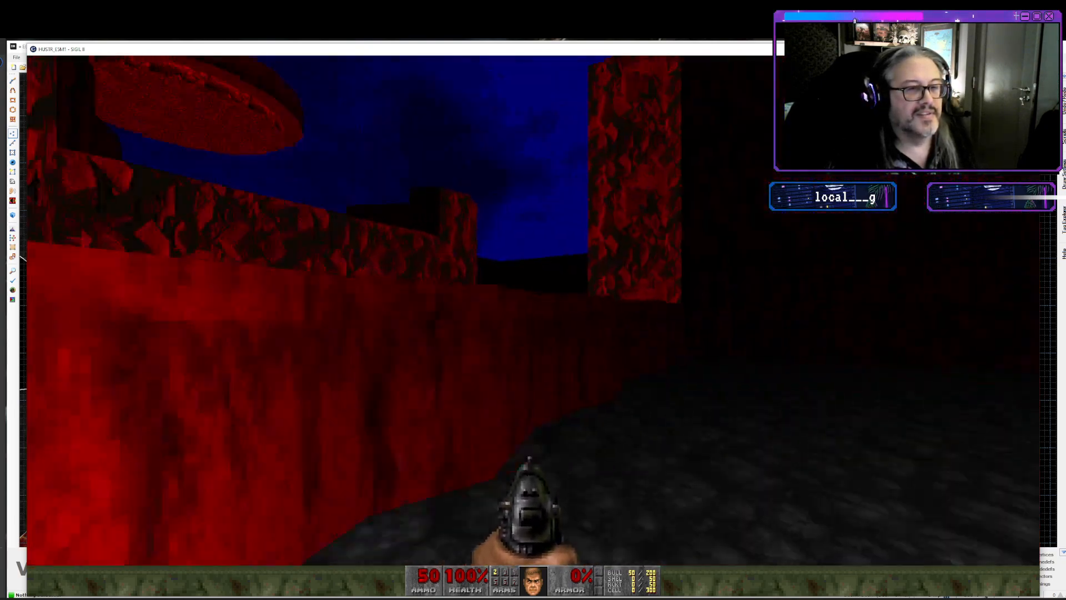
key(w)
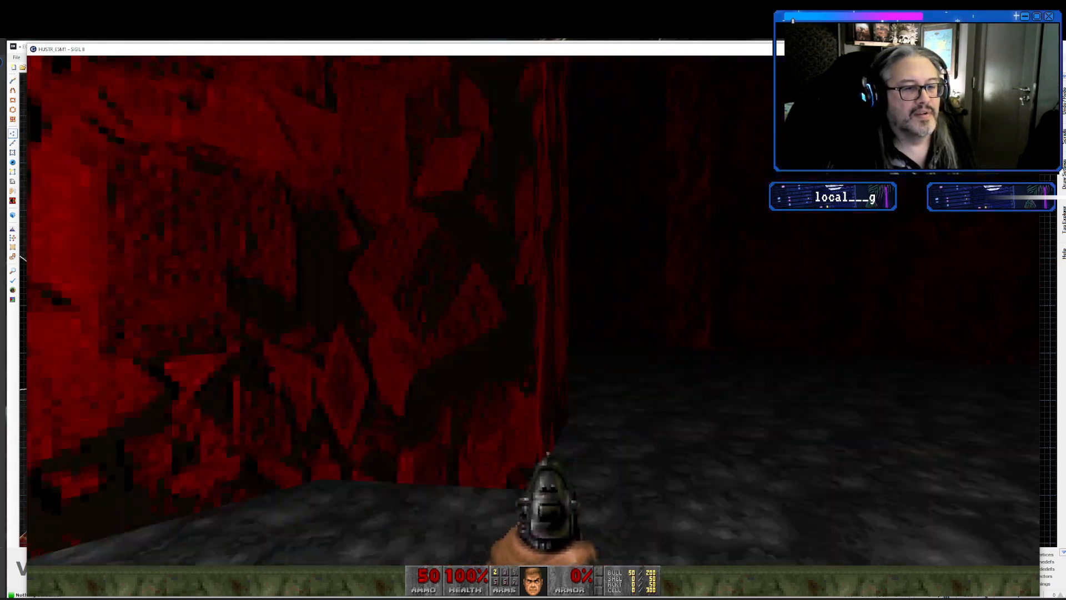
key(w)
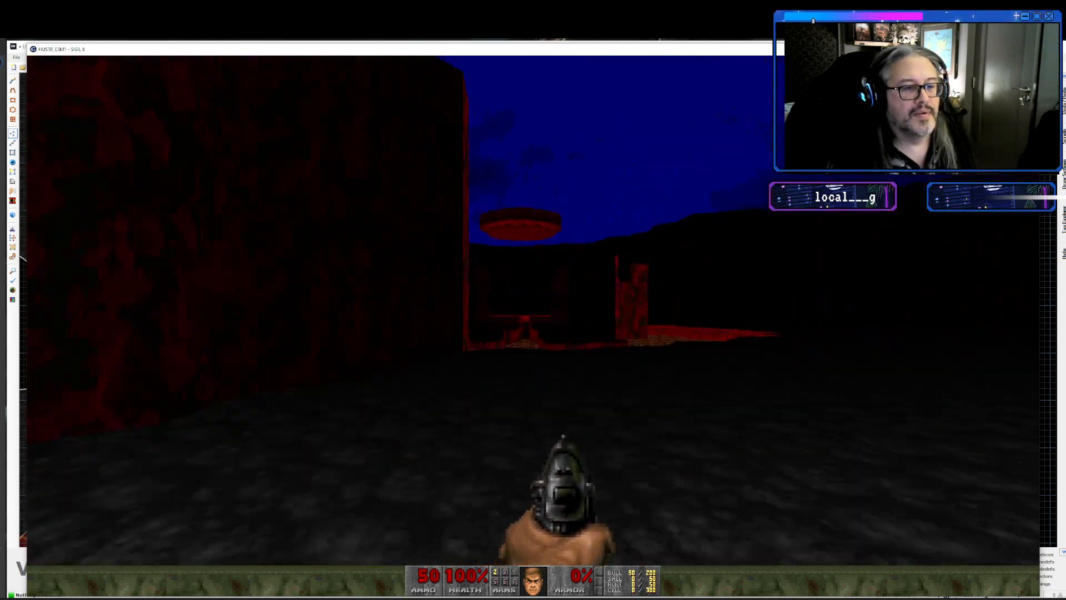
key(w)
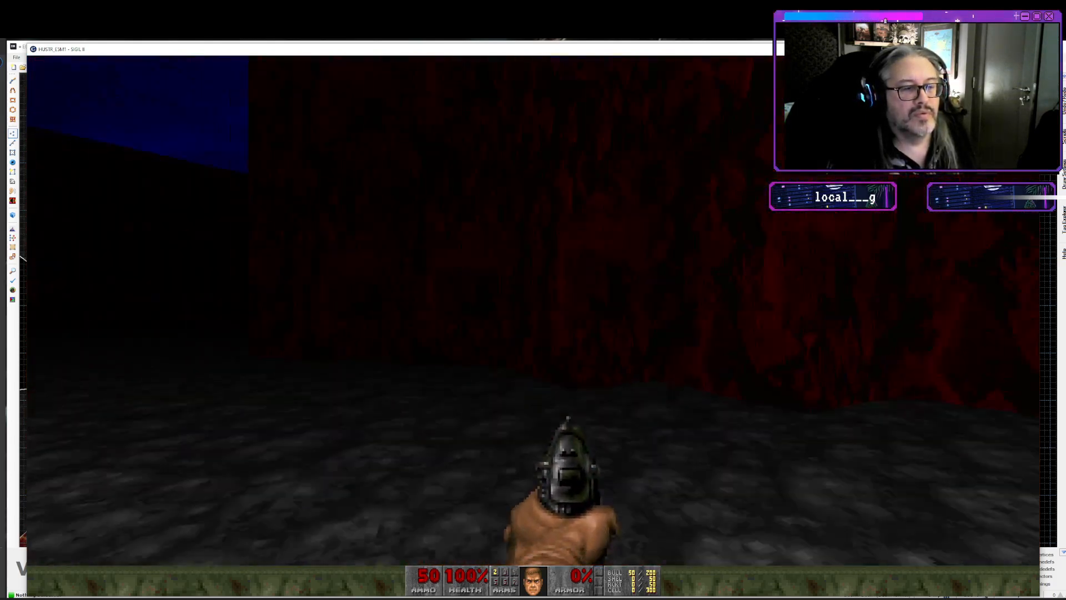
key(w)
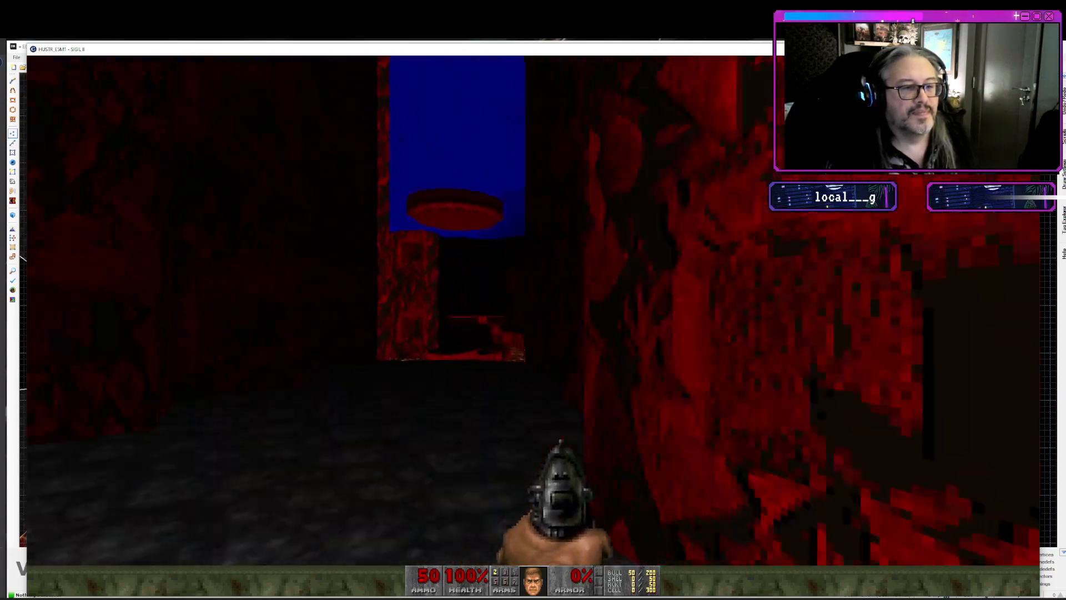
key(w)
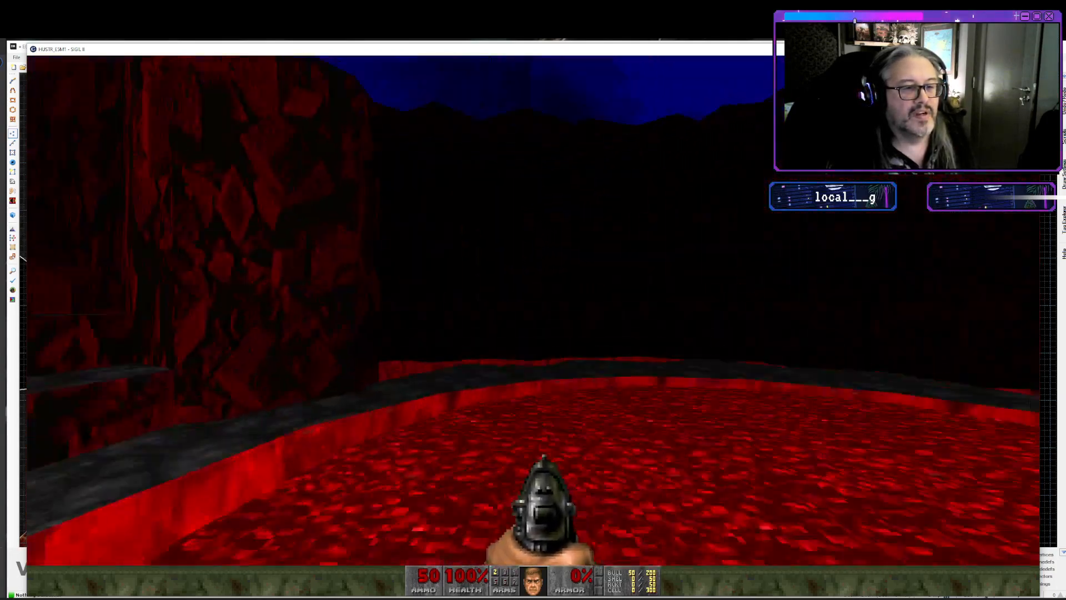
key(w)
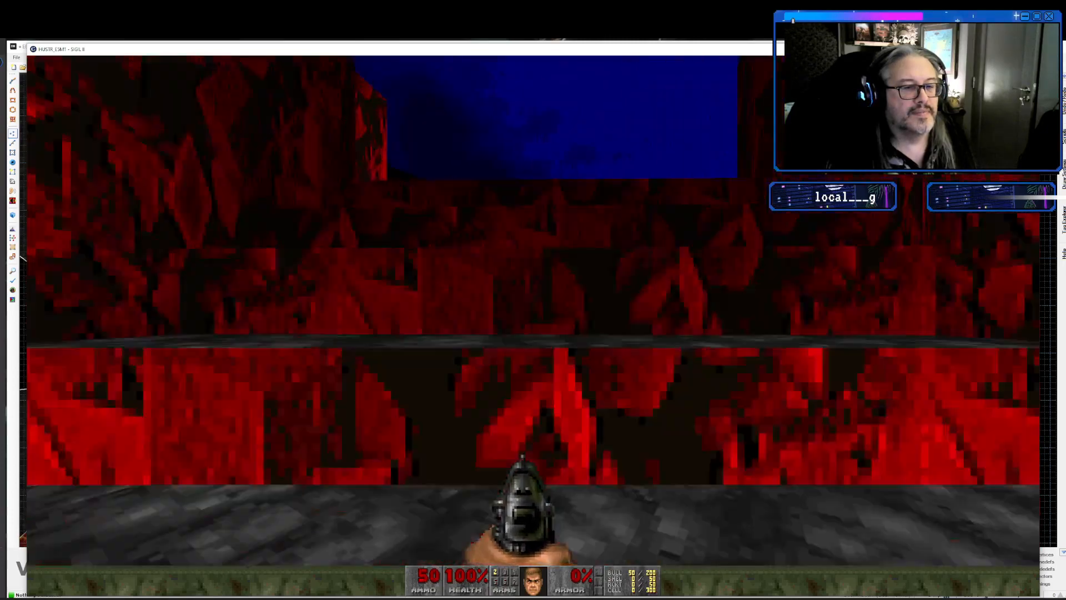
key(w)
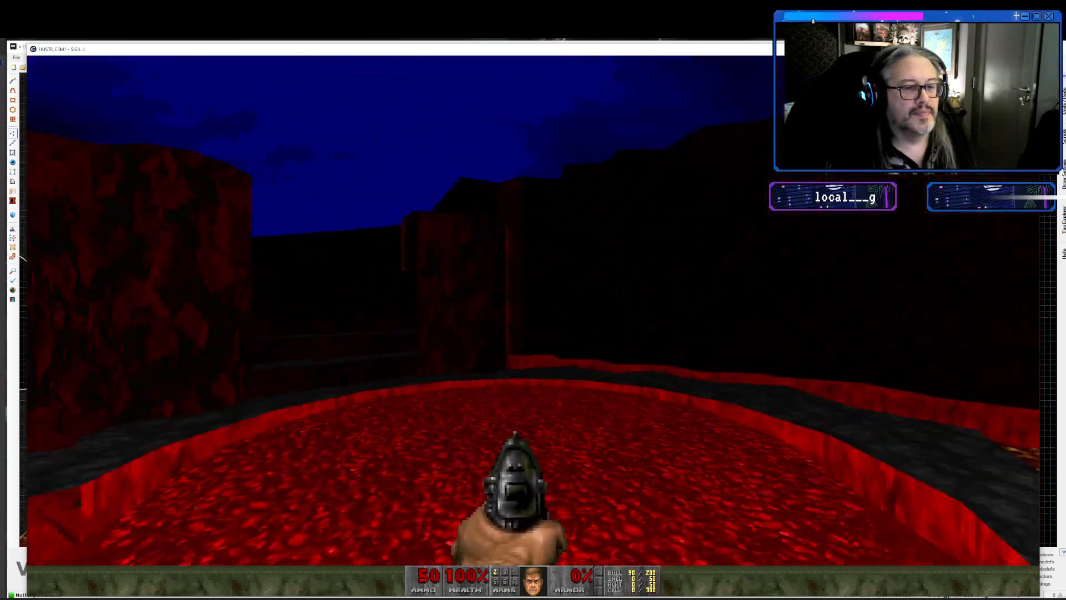
key(w)
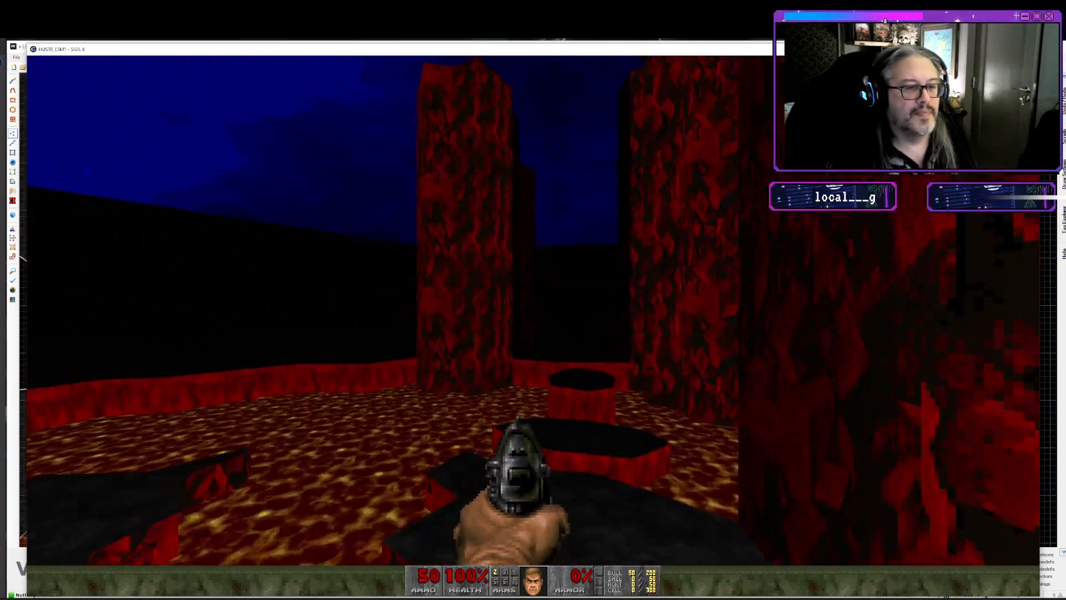
key(alt+F4)
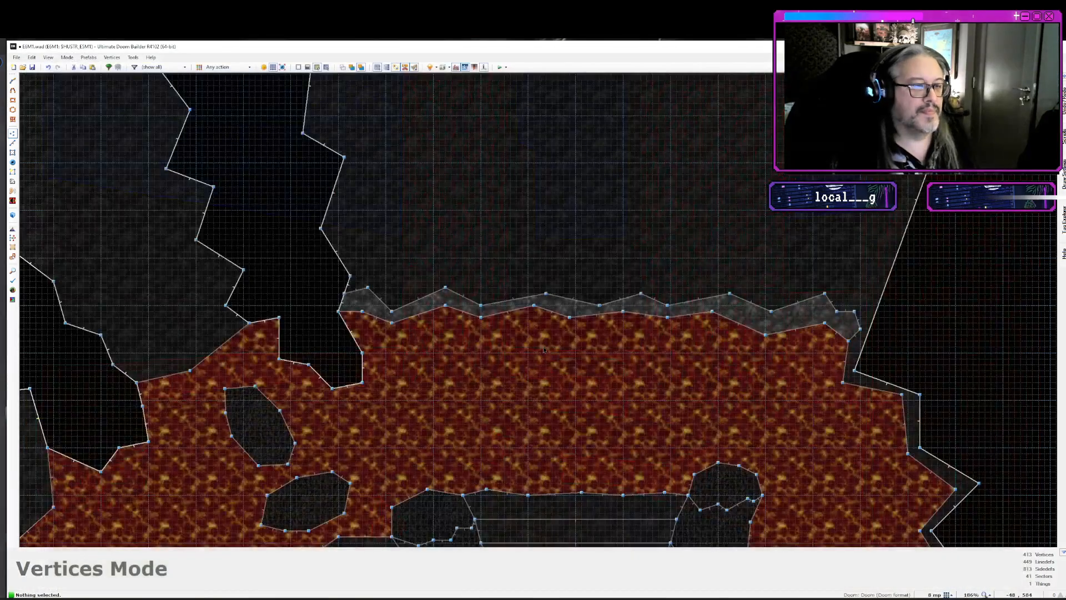
- Examine the rock pillars and lava banks in 3D, and review the open floor north of the ledge on the 2D map
key(q)
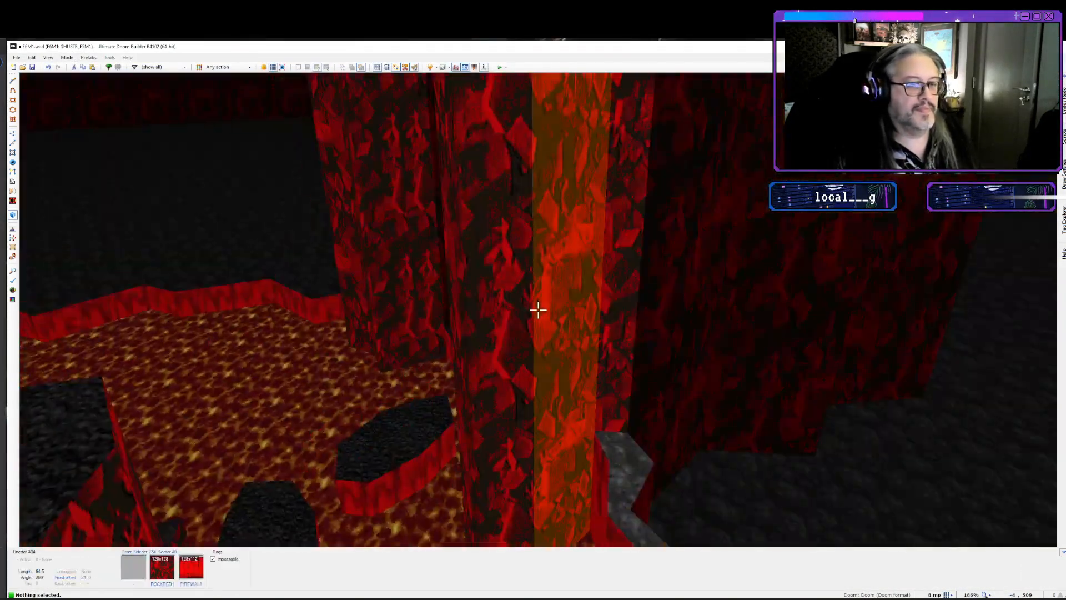
key(q)
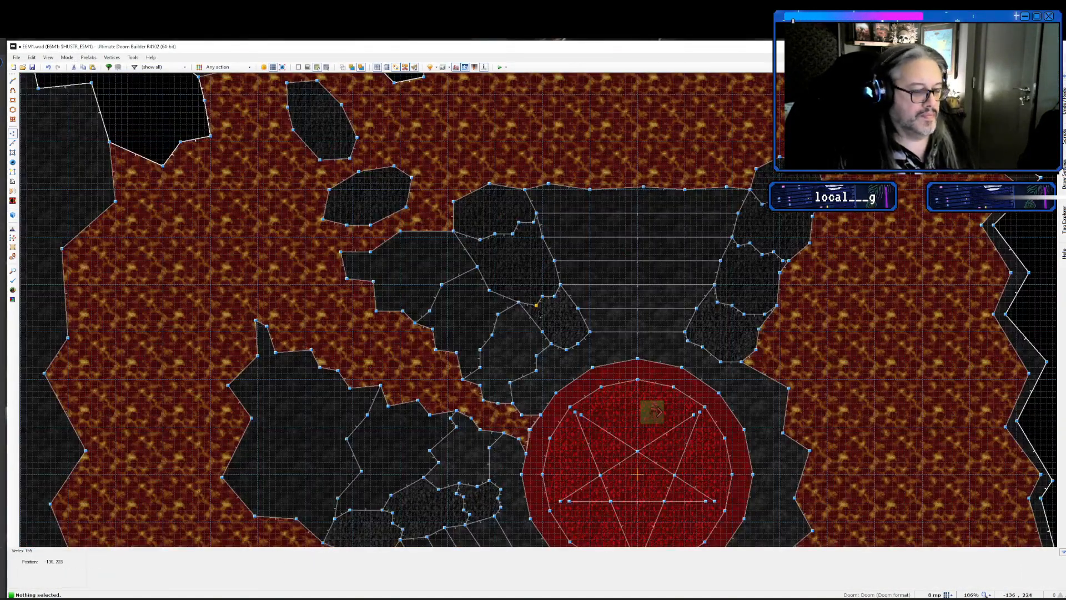
key(q)
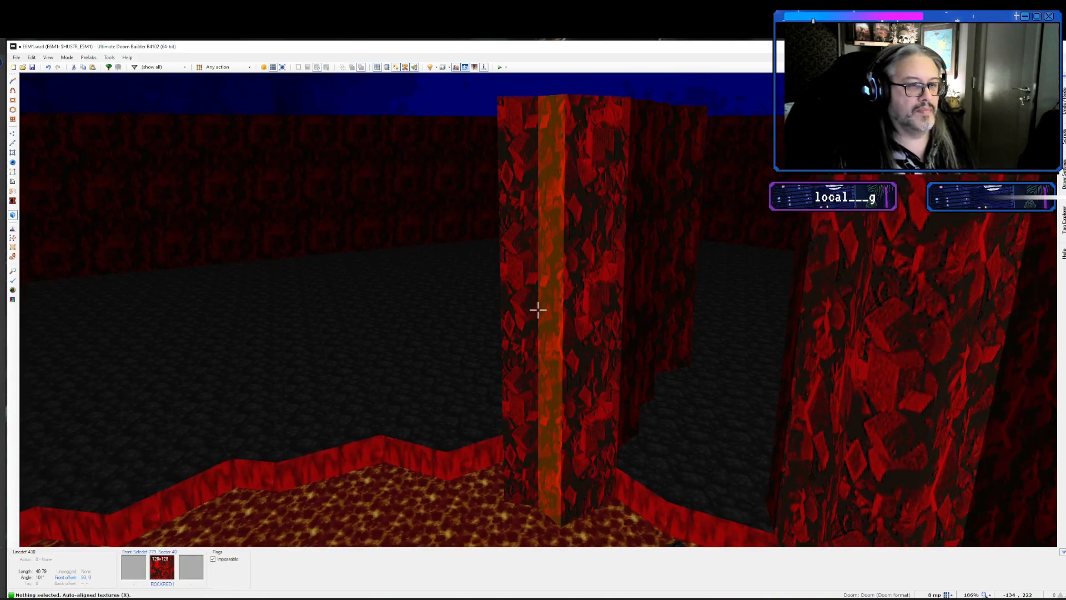
key(q)
key(Up)
key(Up)
key(Up)
key(Up)
key(Up)
key(Up)
key(Up)
key(Up)
key(Up)
key(Up)
key(Up)
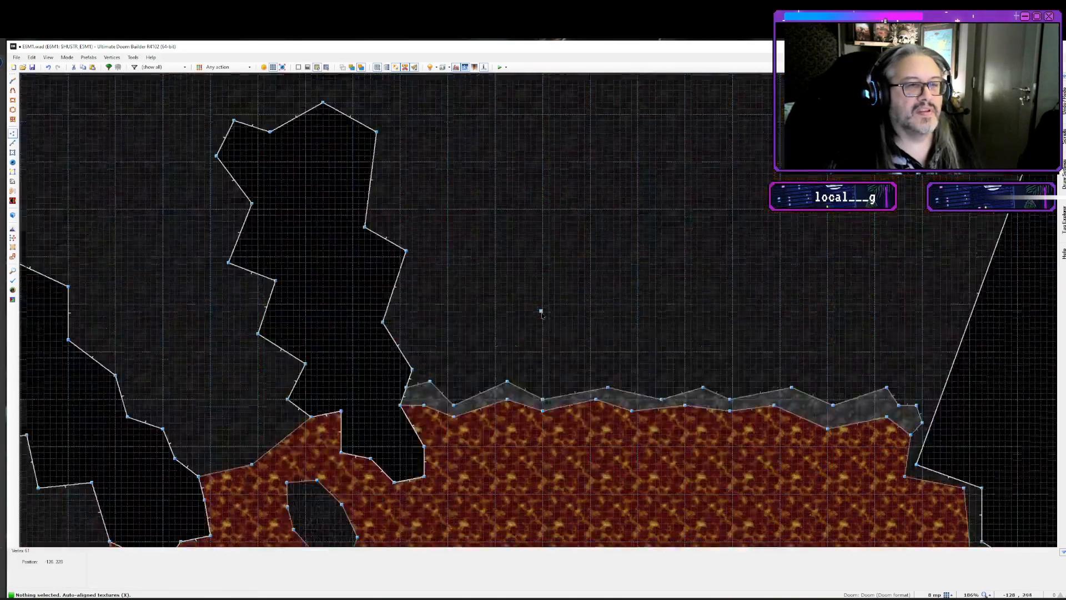
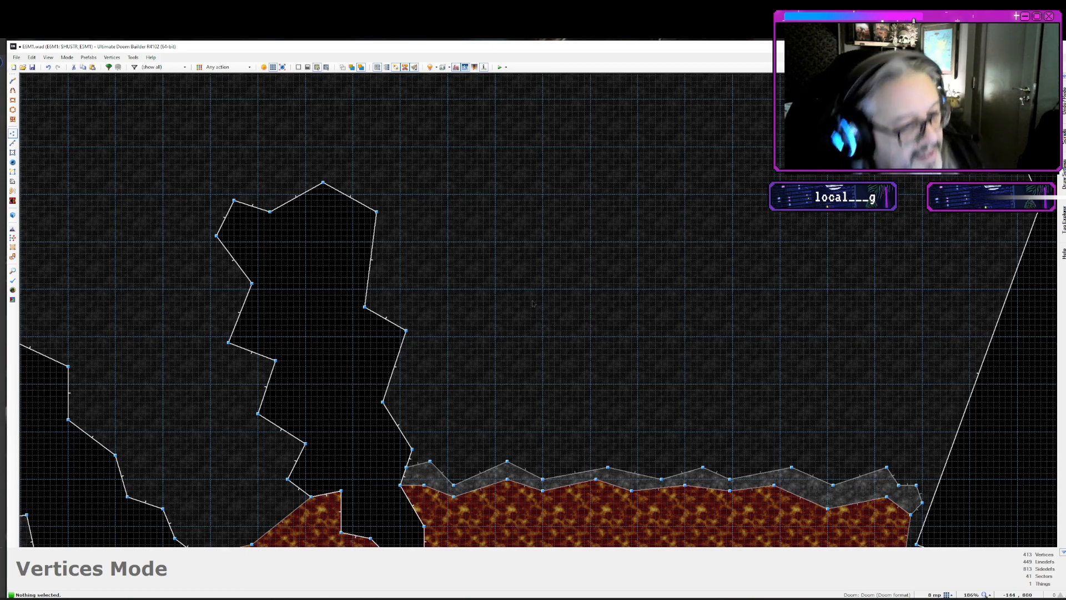
key(Down)
key(Down)
key(Down)
key(Down)
key(Down)
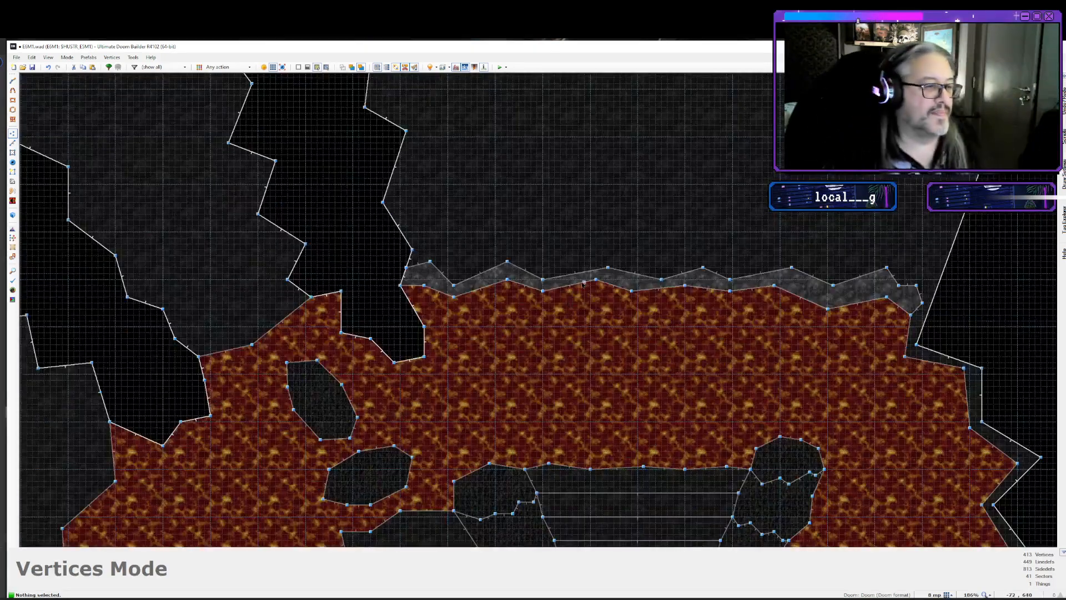
key(Up)
key(Up)
key(Up)
key(Up)
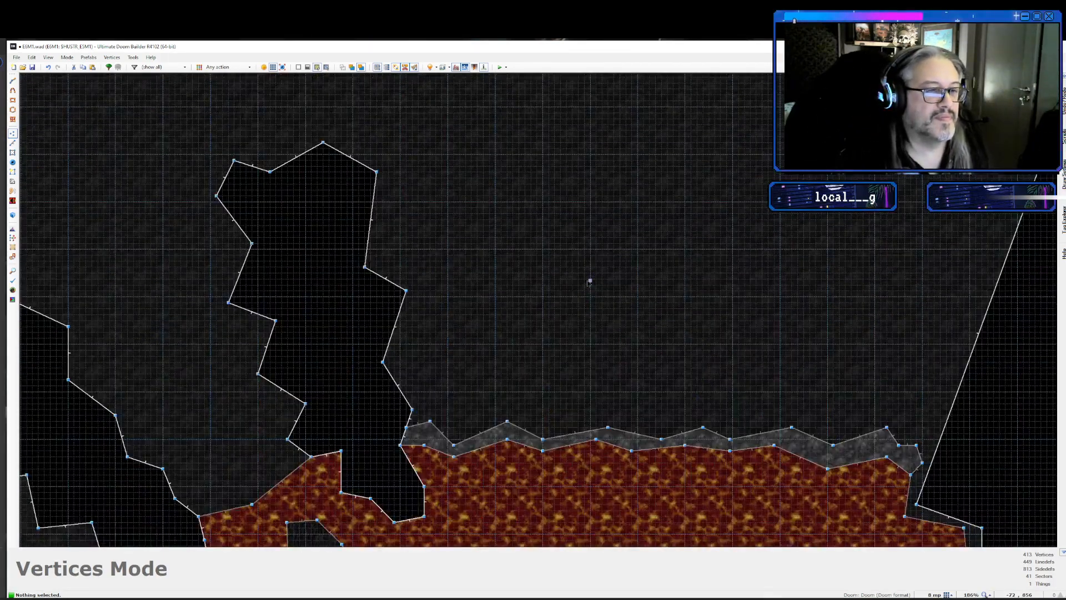
- Examine the open floor, the jagged ledge and the lava area on the 2D map for a place to draw
key(Up)
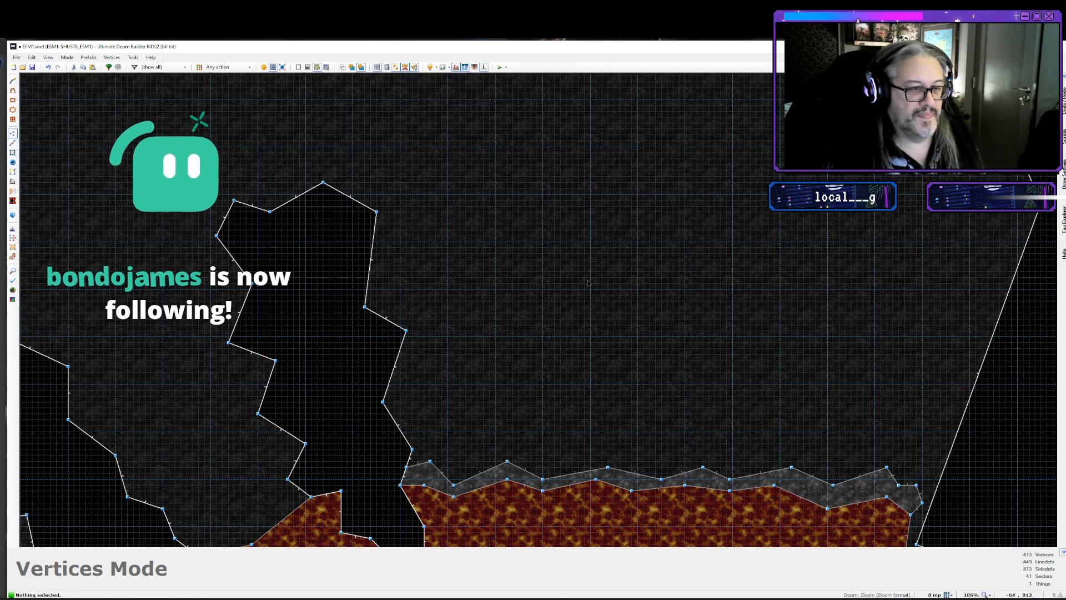
key(ctrl+d)
key(Up)
key(Up)
key(Up)
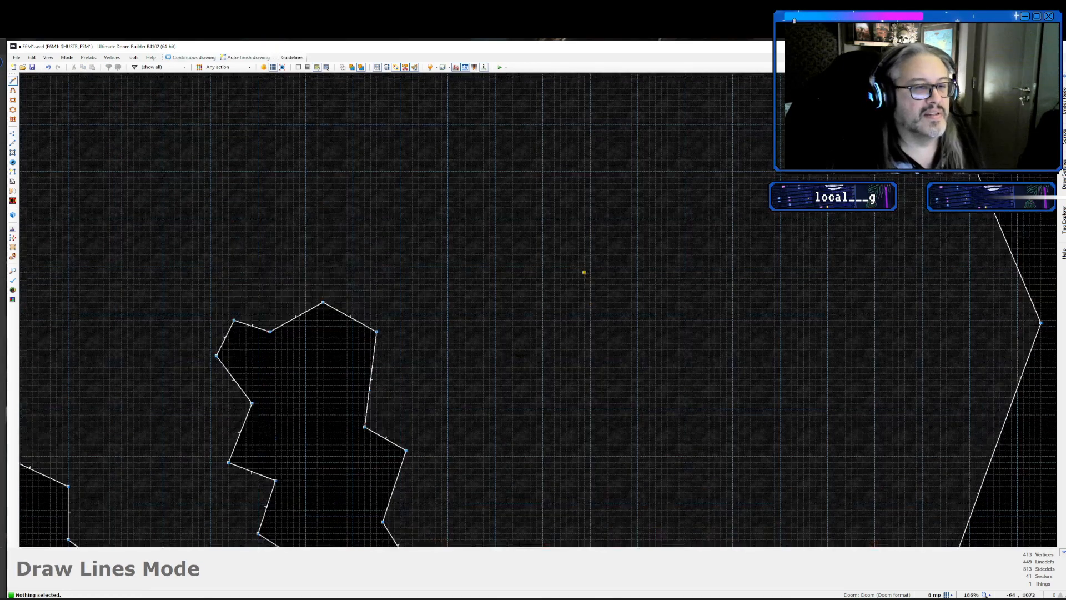
key(Down)
key(Down)
key(Down)
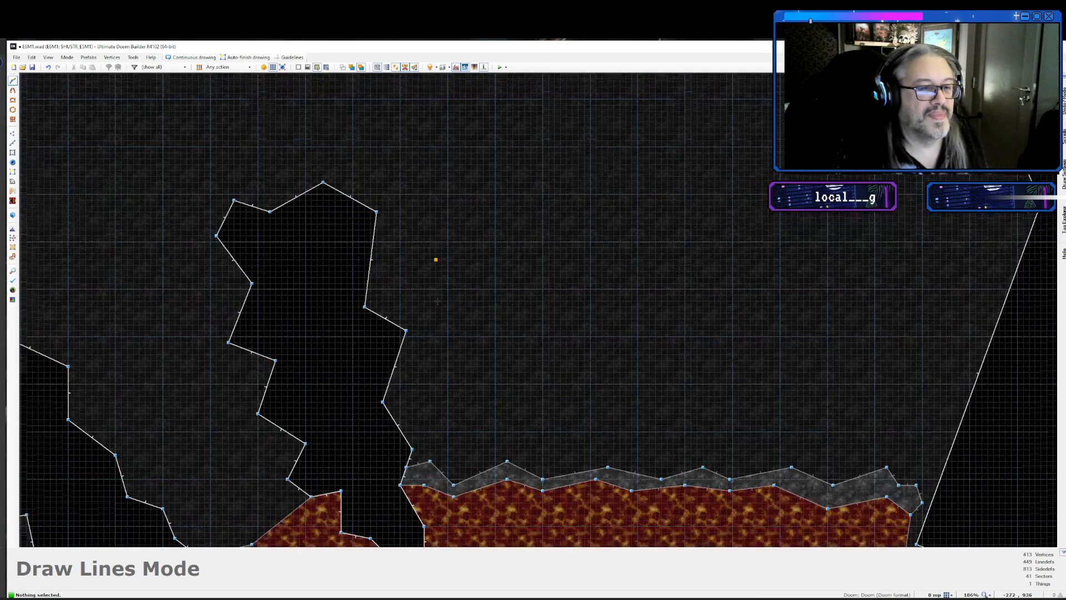
middle_drag(448, 301, 247, 341)
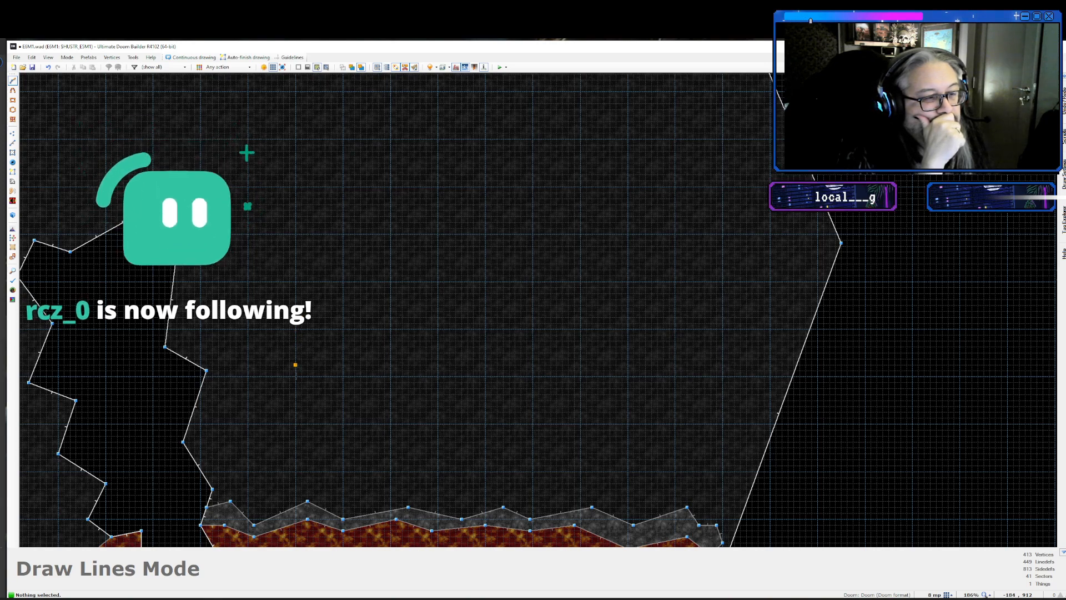
key(Down)
key(Down)
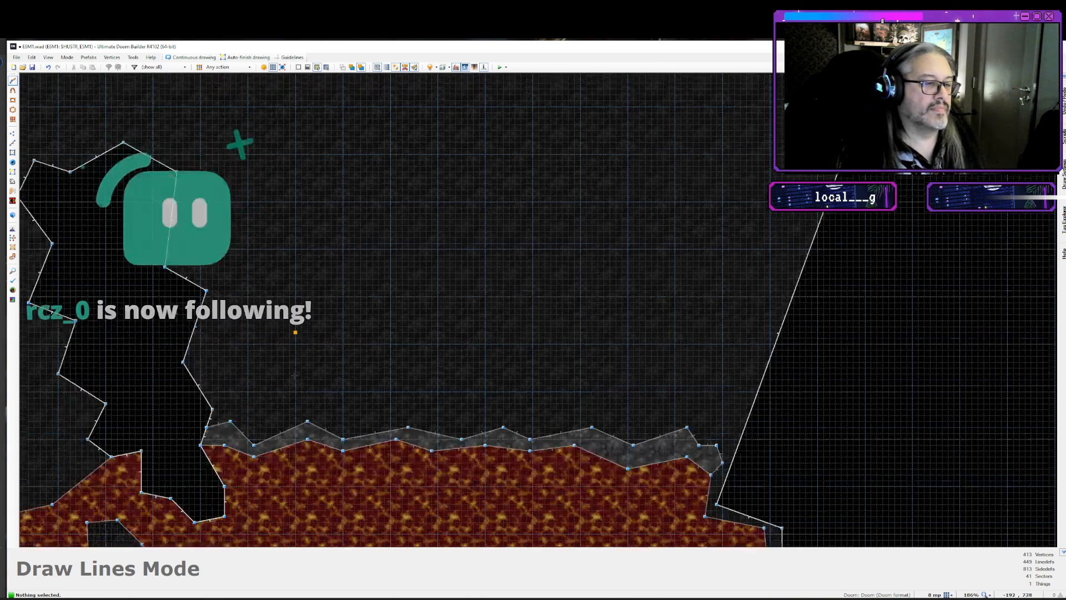
key(Down)
key(Down)
key(Down)
key(Up)
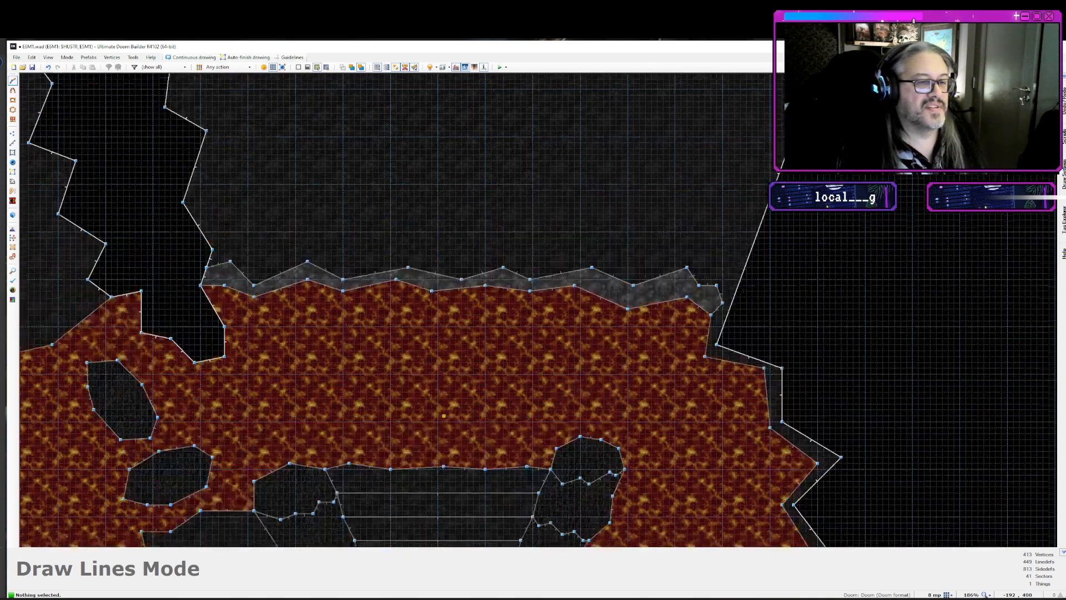
key(Up)
key(Down)
key(Up)
key(Up)
key(Down)
key(Down)
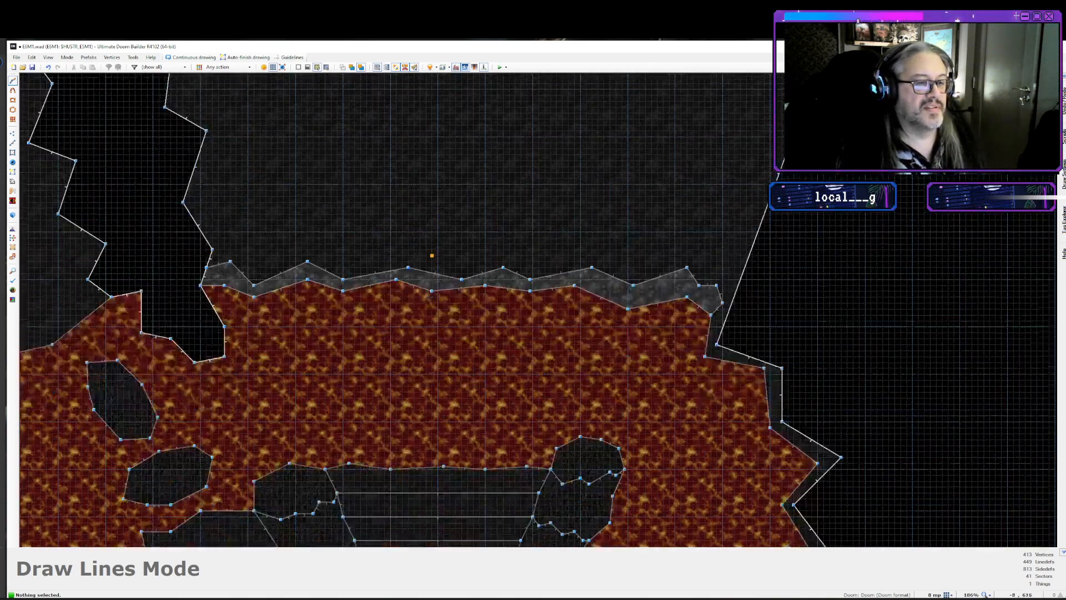
key(Down)
key(Down)
key(Up)
key(Up)
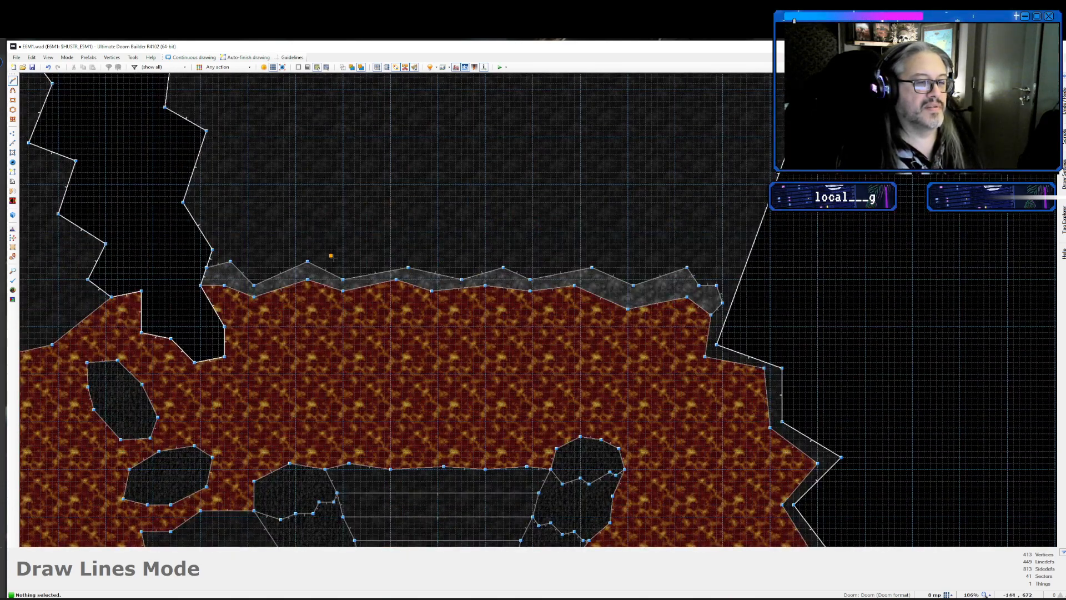
- Draw a 16 by 16 unit square on the floor just north of the ledge, above one of its western notches
scroll(343, 229, up, 4)
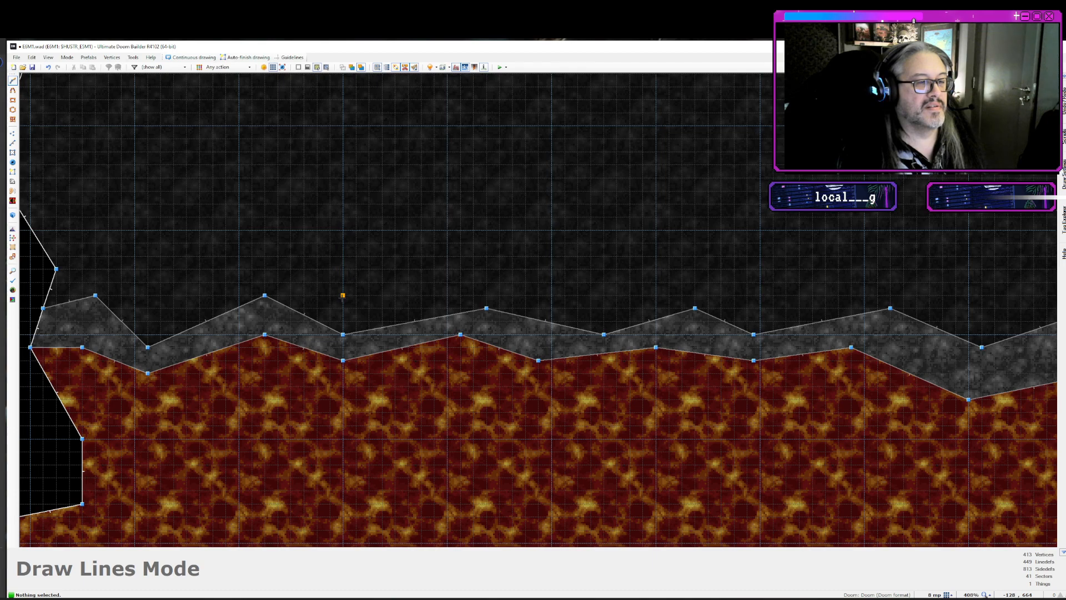
click(342, 295)
click(343, 321)
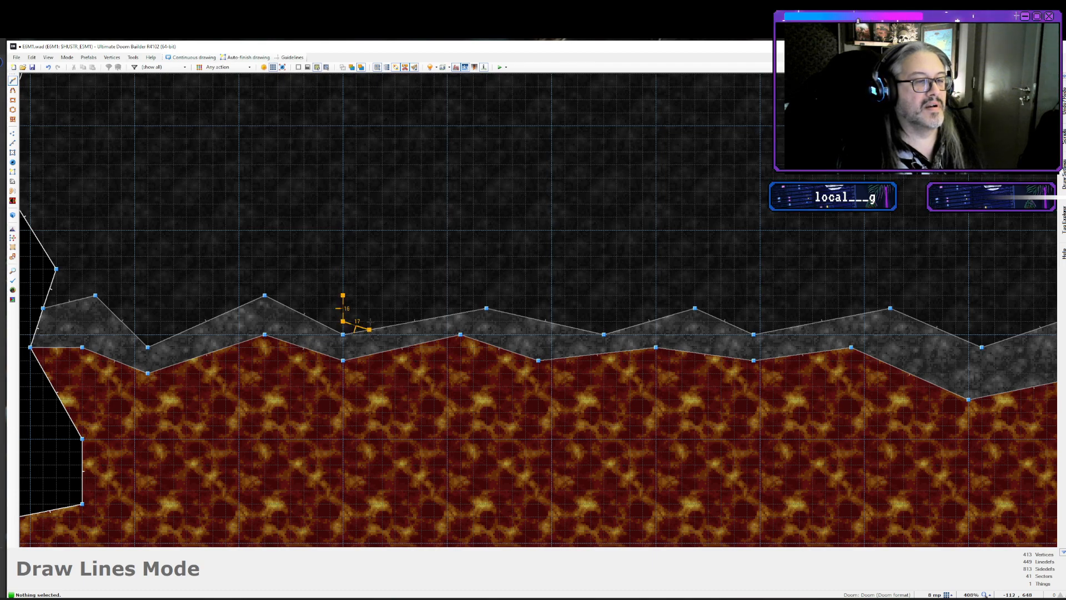
click(369, 321)
click(369, 294)
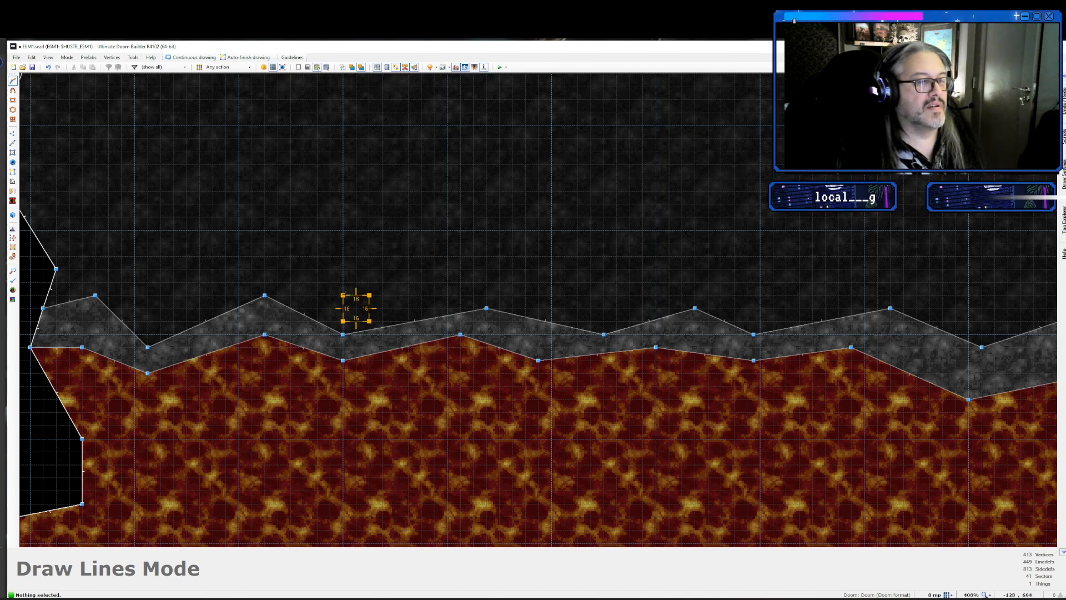
click(343, 295)
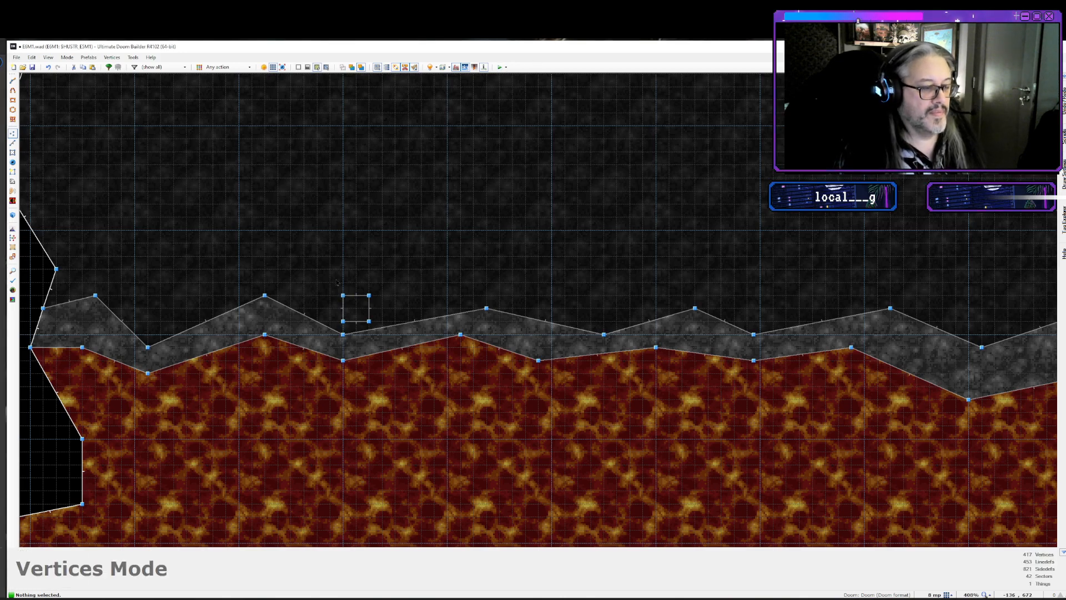
- For the square's four linedefs, turn off Double Sided, turn on Impassable and remove the back side
key(s)
click(364, 309)
key(l)
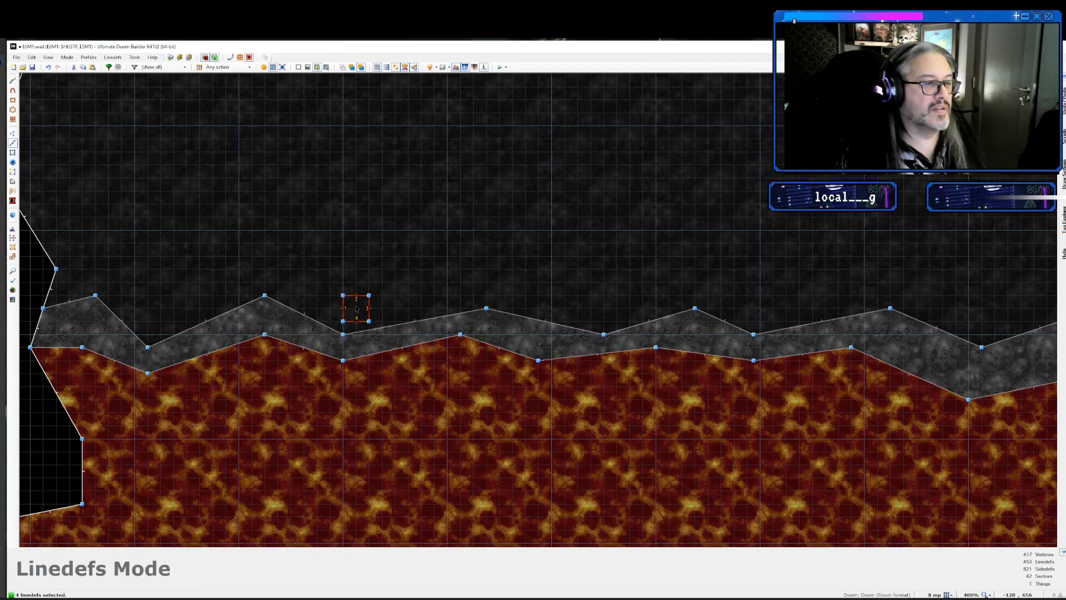
right_click(366, 309)
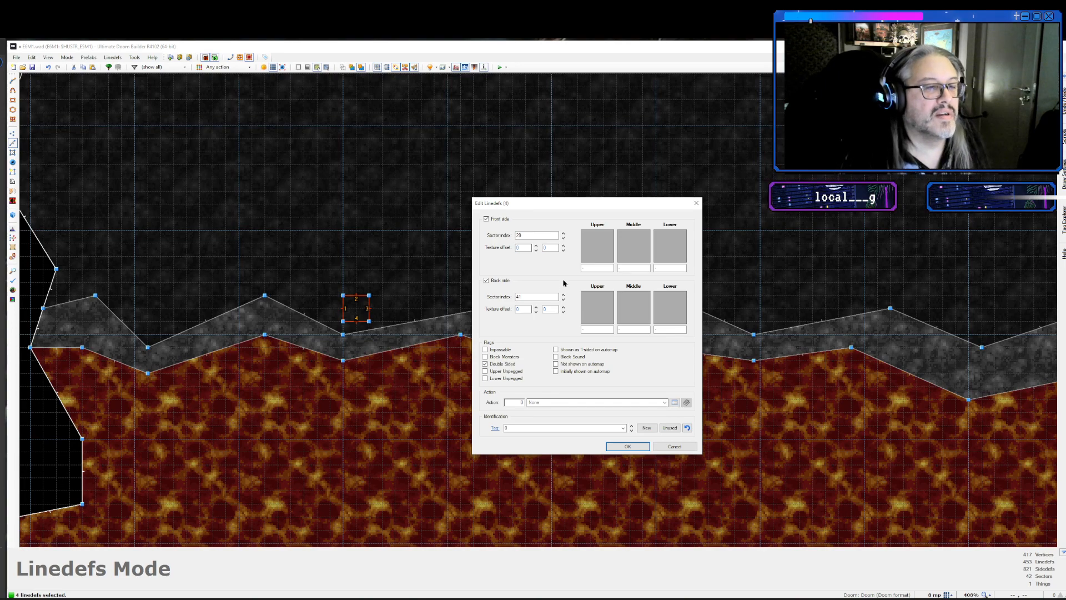
click(500, 363)
click(497, 351)
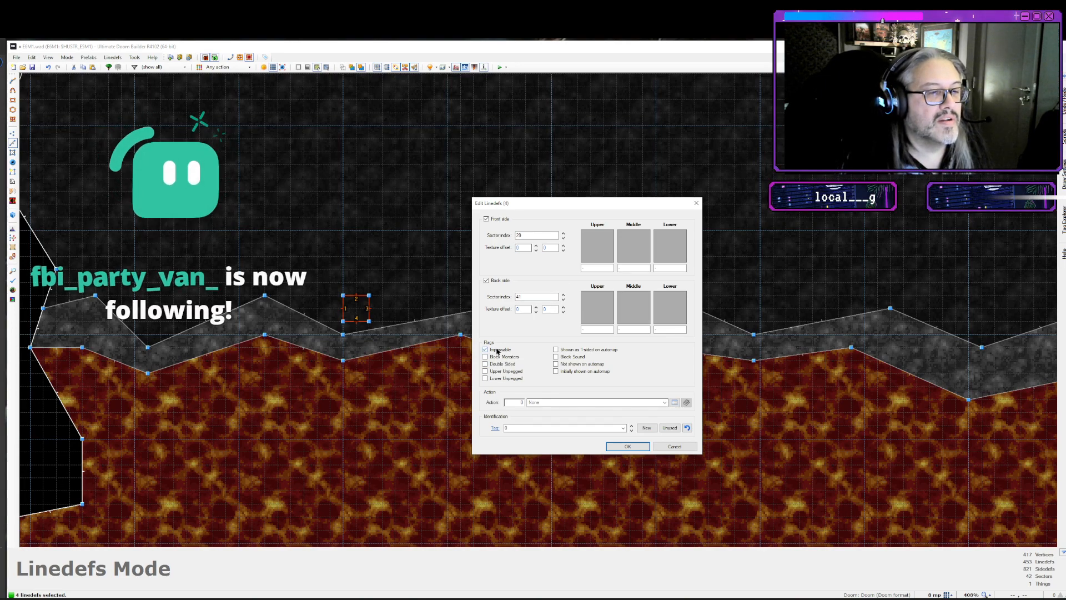
click(486, 281)
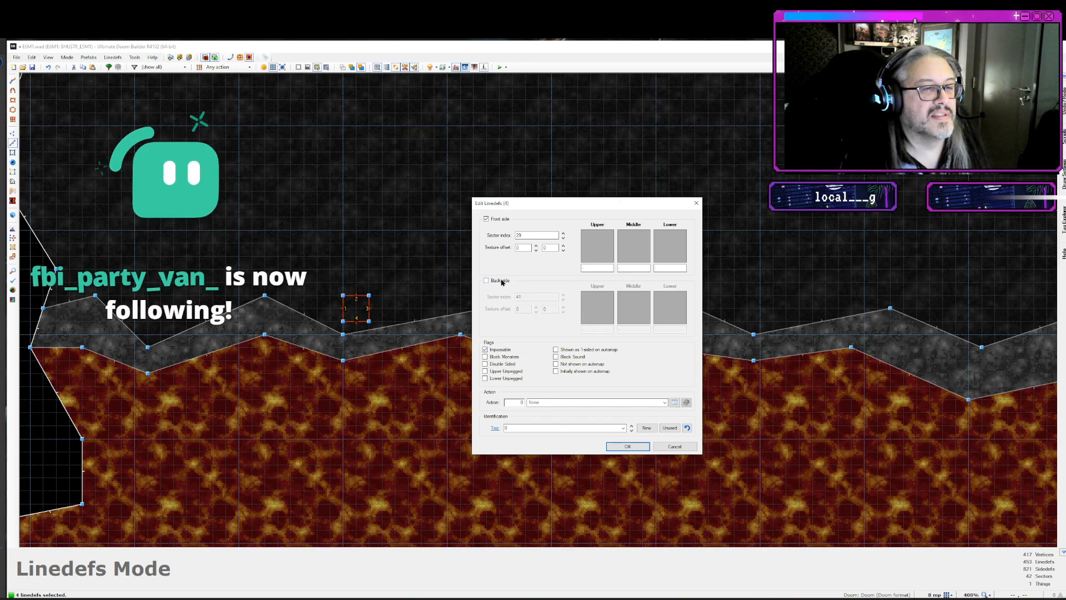
- Give the square's four linedefs the SUPPORT3 texture as front middle texture and apply the changes
click(636, 244)
text(SUPP)
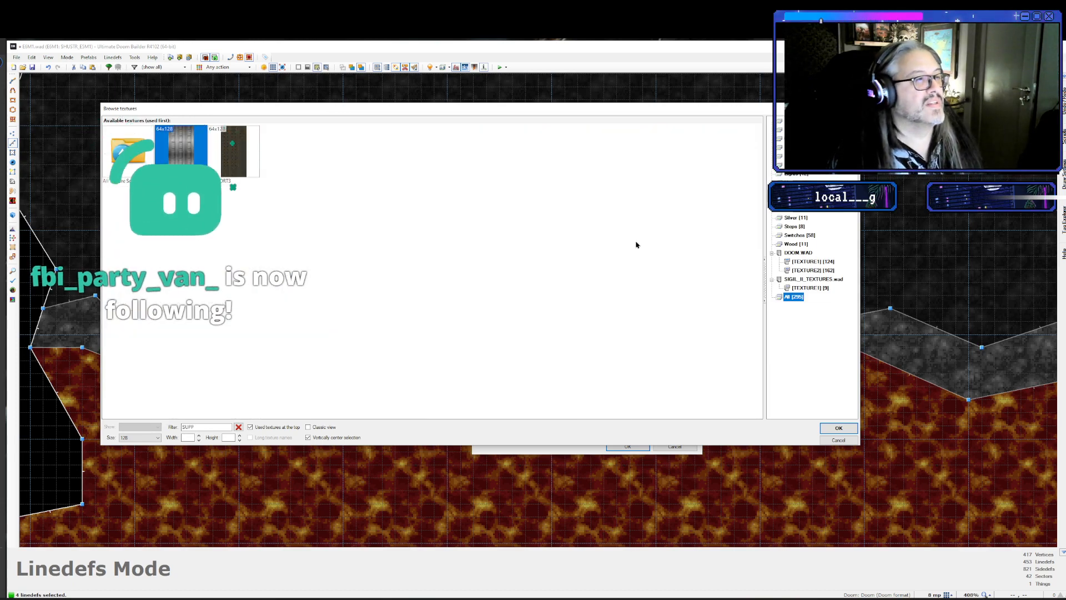
key(Right)
key(Return)
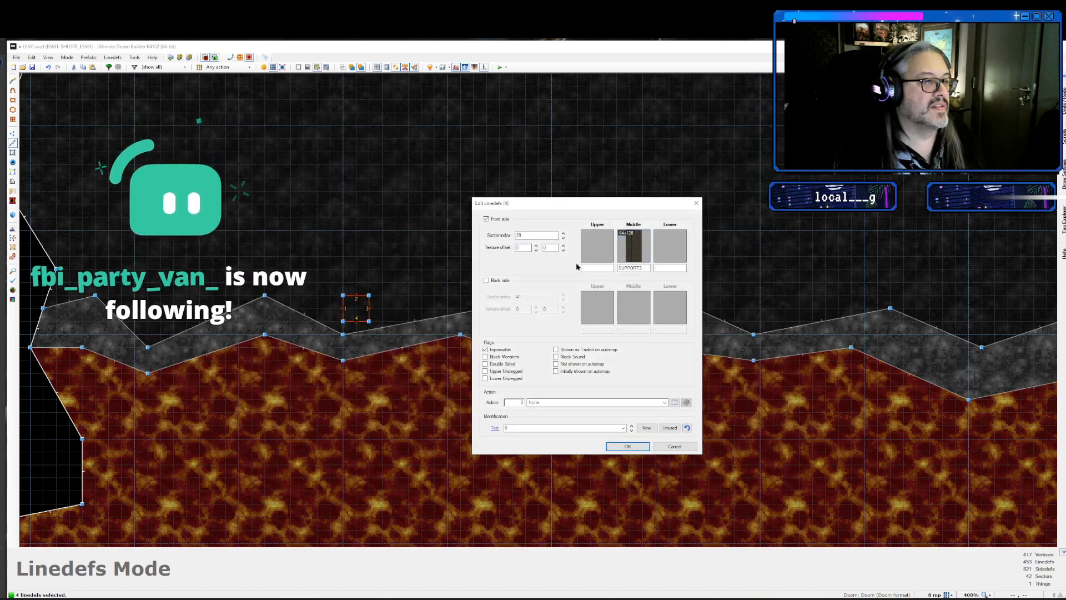
key(Return)
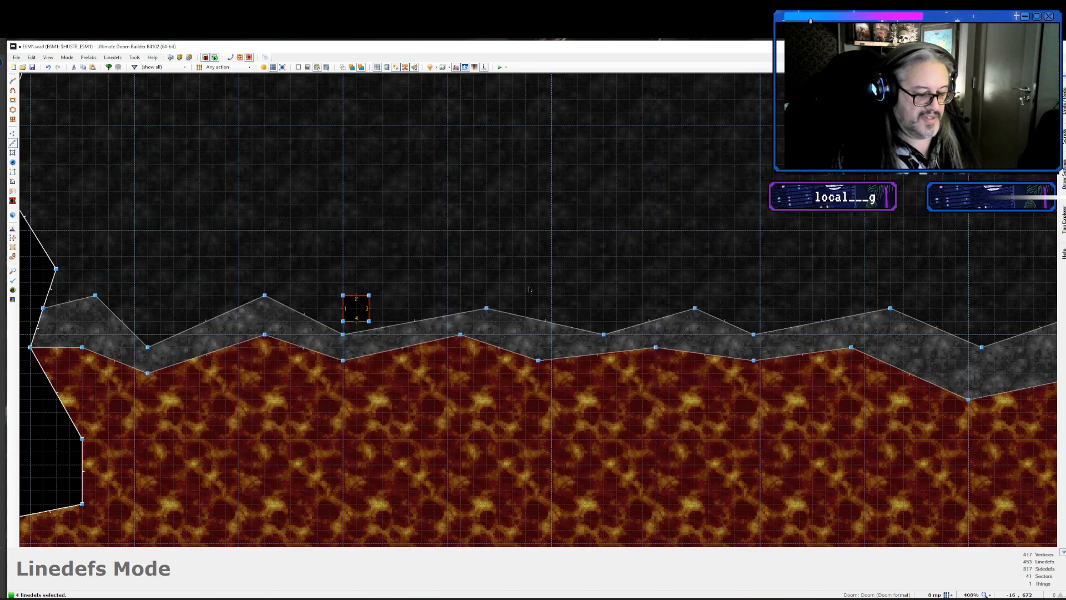
- Enlarge the square pillar to 24 by 24 units by moving its vertices north and east
key(v)
key(Escape)
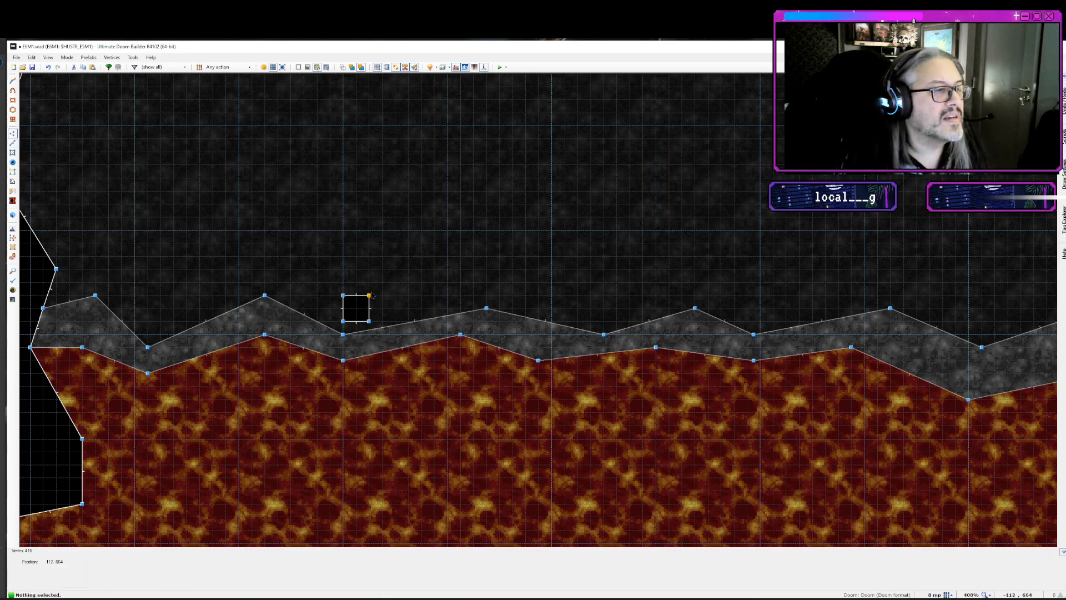
drag(369, 295, 343, 282)
drag(370, 321, 381, 321)
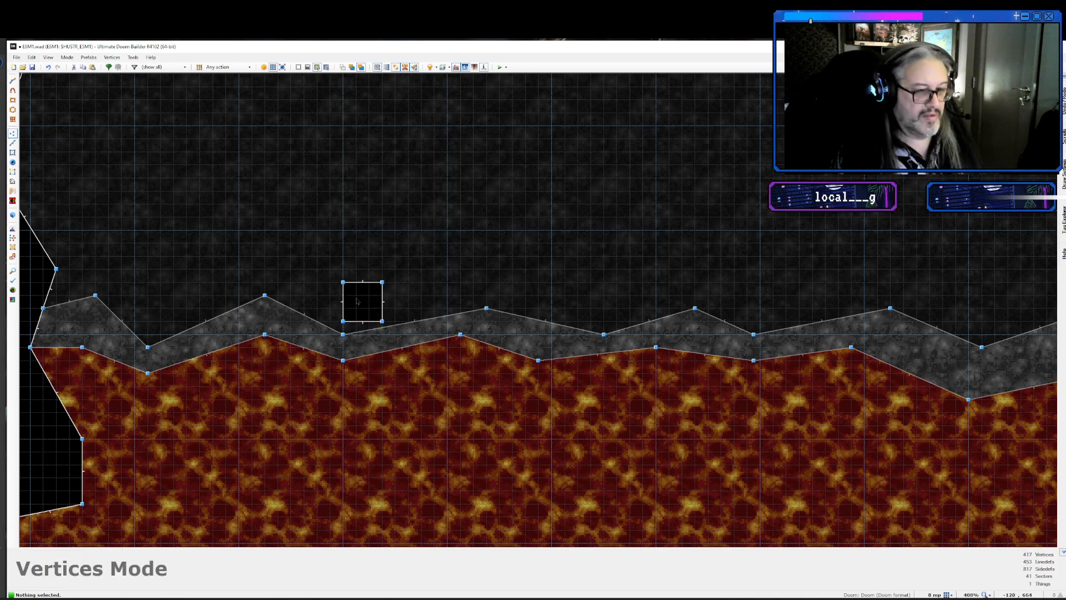
- Examine the new support pillar beside the ledge and lava in 3D, and return to the 2D map
scroll(354, 302, down, 4)
scroll(358, 297, up, 3)
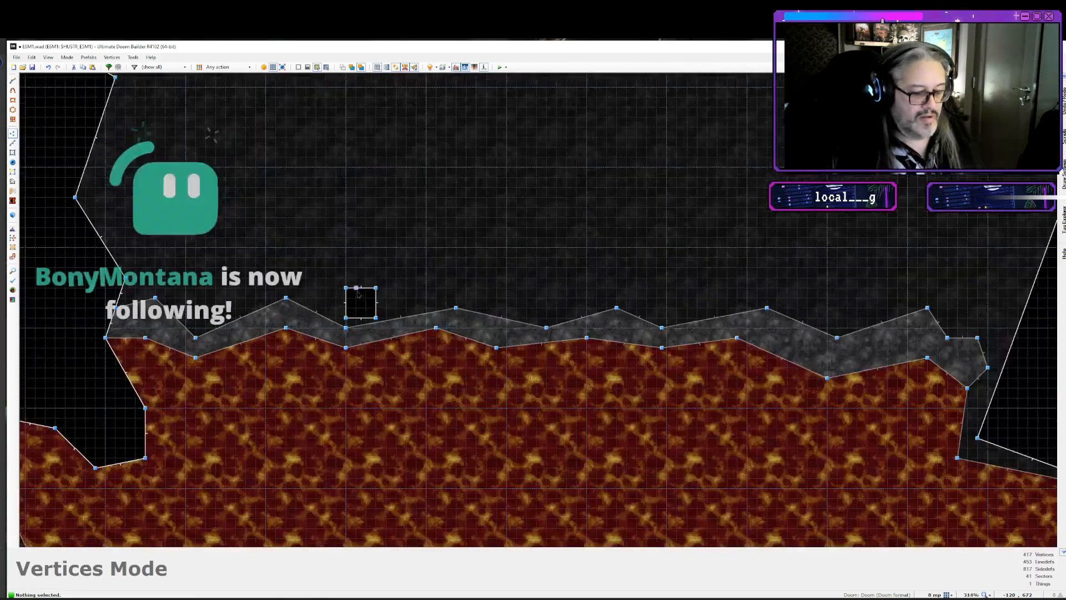
key(w)
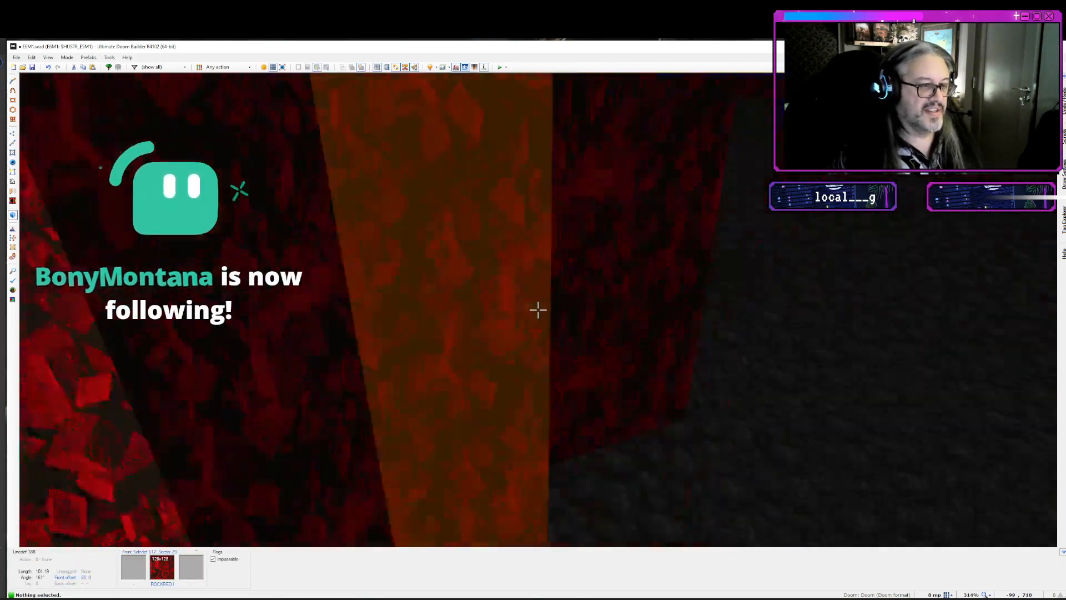
key(d)
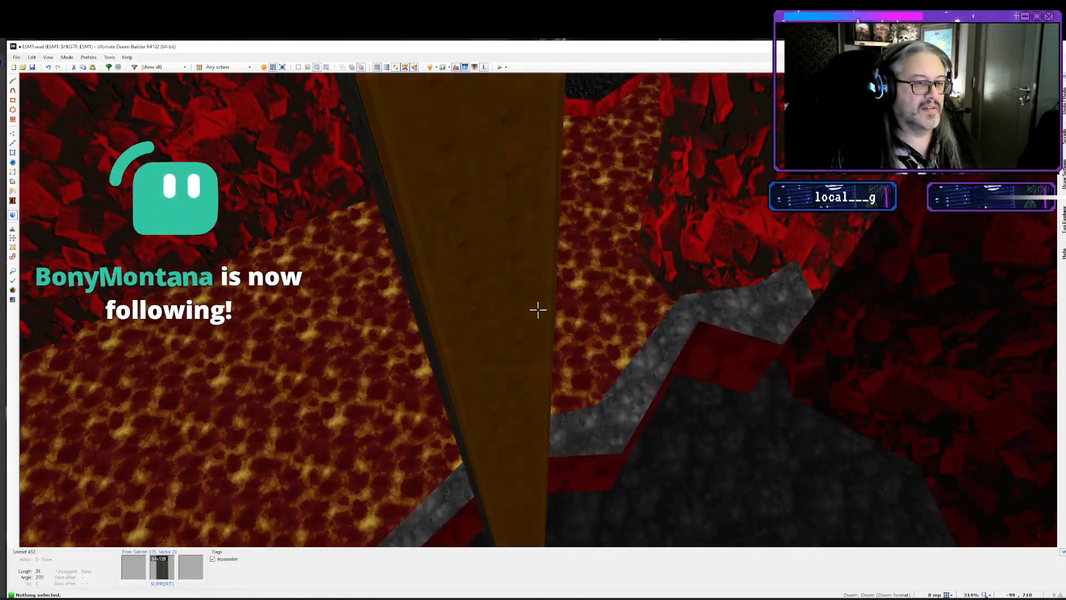
key(s)
key(a)
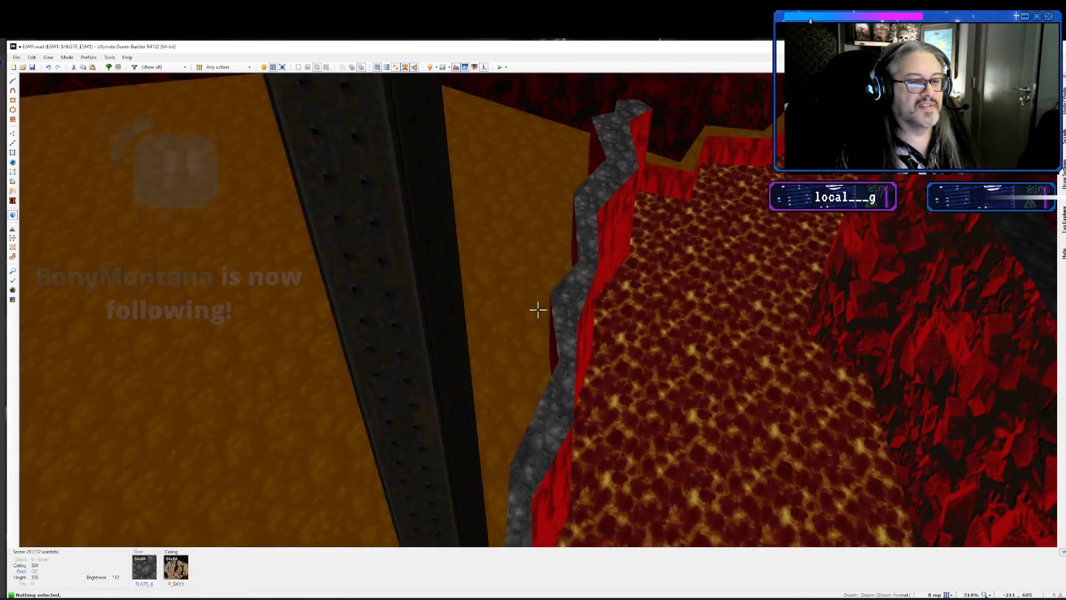
key(w)
key(Up)
key(Right)
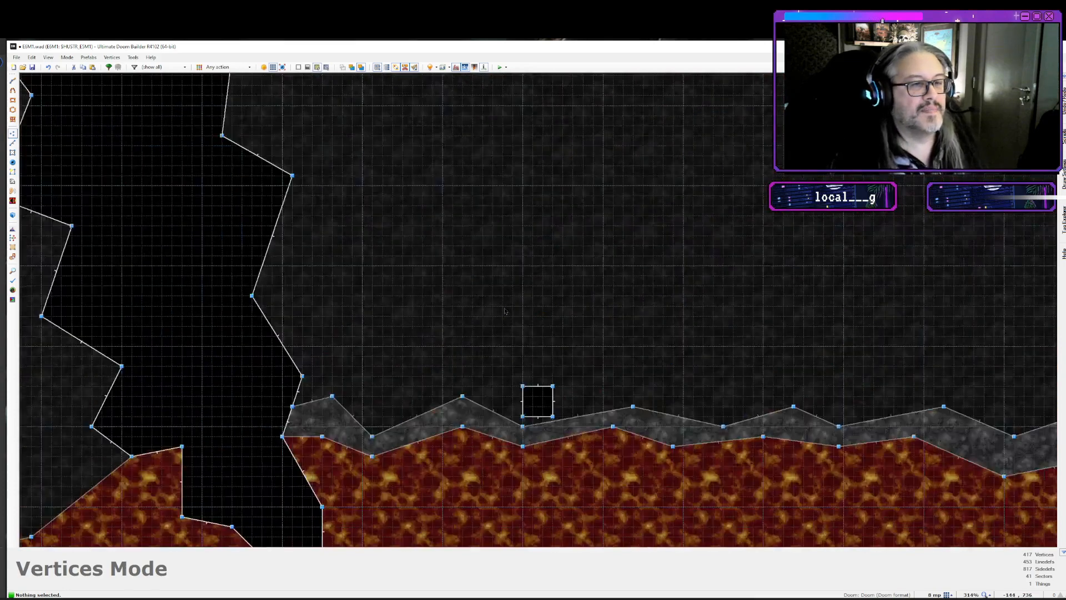
- Select the support pillar's four linedefs and copy them
key(s)
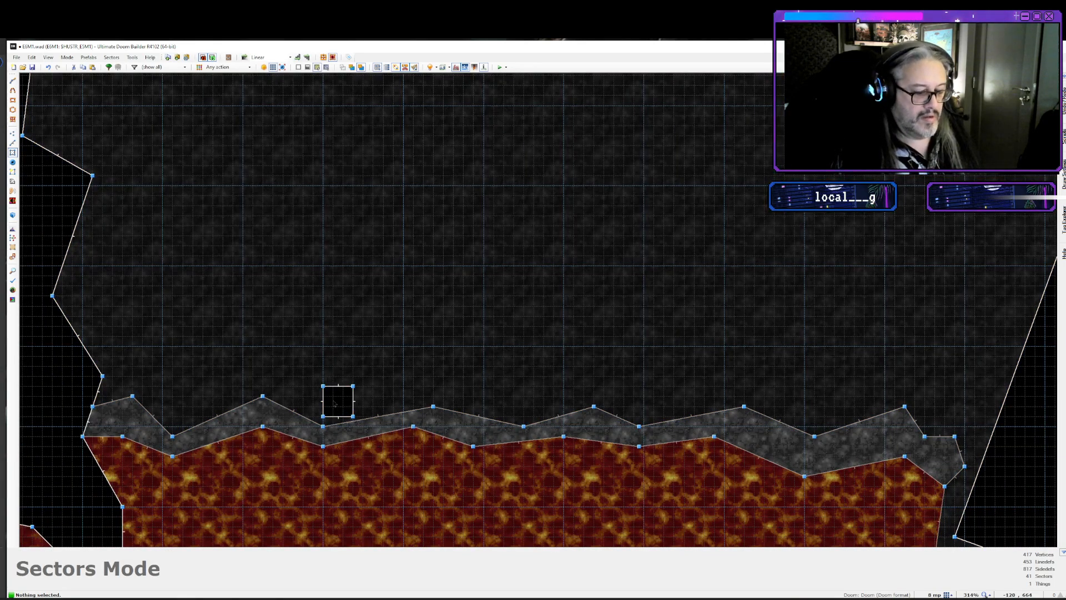
key(l)
drag(309, 367, 362, 421)
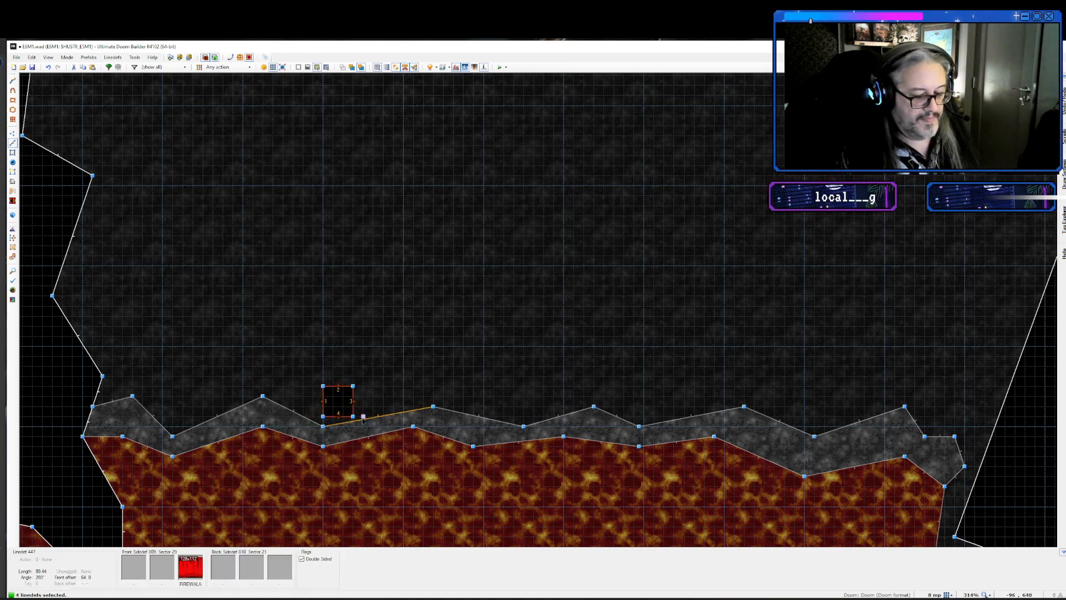
key(ctrl+c)
key(e)
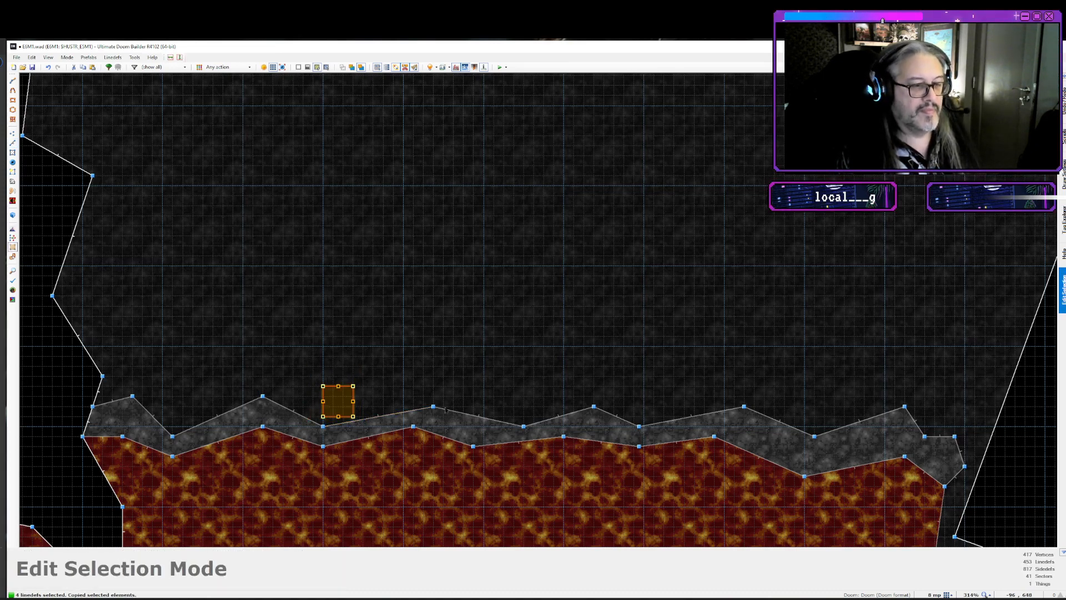
scroll(671, 396, down, 5)
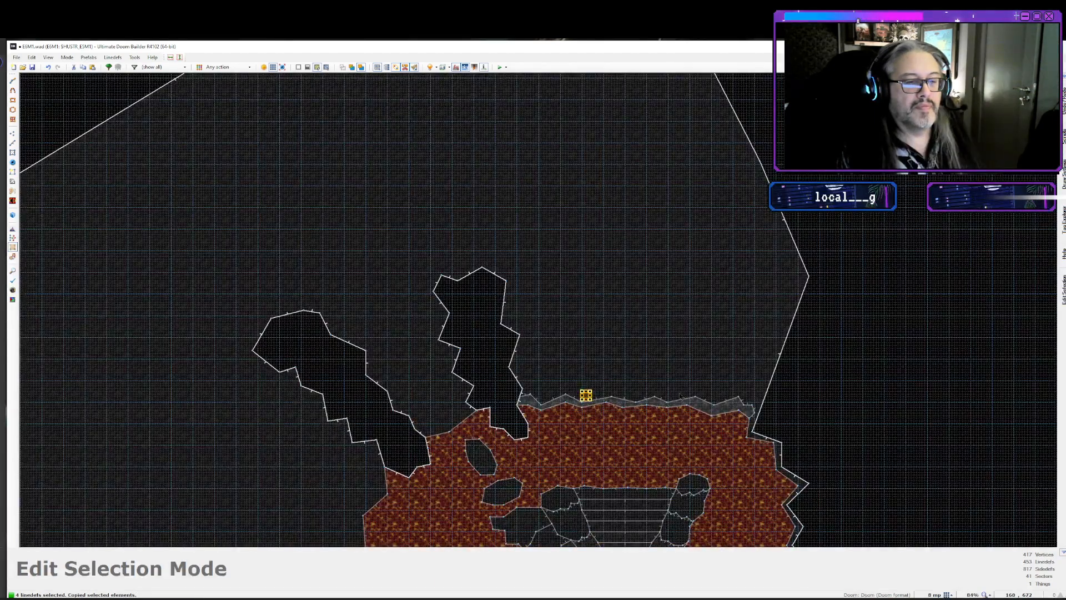
scroll(680, 396, up, 2)
scroll(679, 395, up, 2)
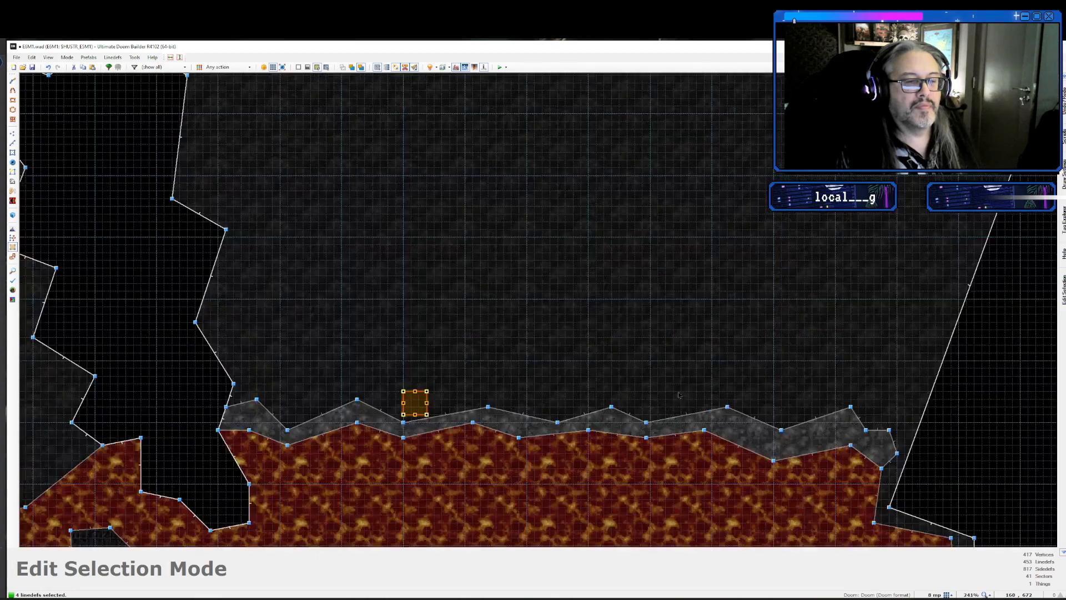
key(Return)
- Paste the pillar copy just north of the ledge, about 256 units east of the original, and clear the selection
key(ctrl+v)
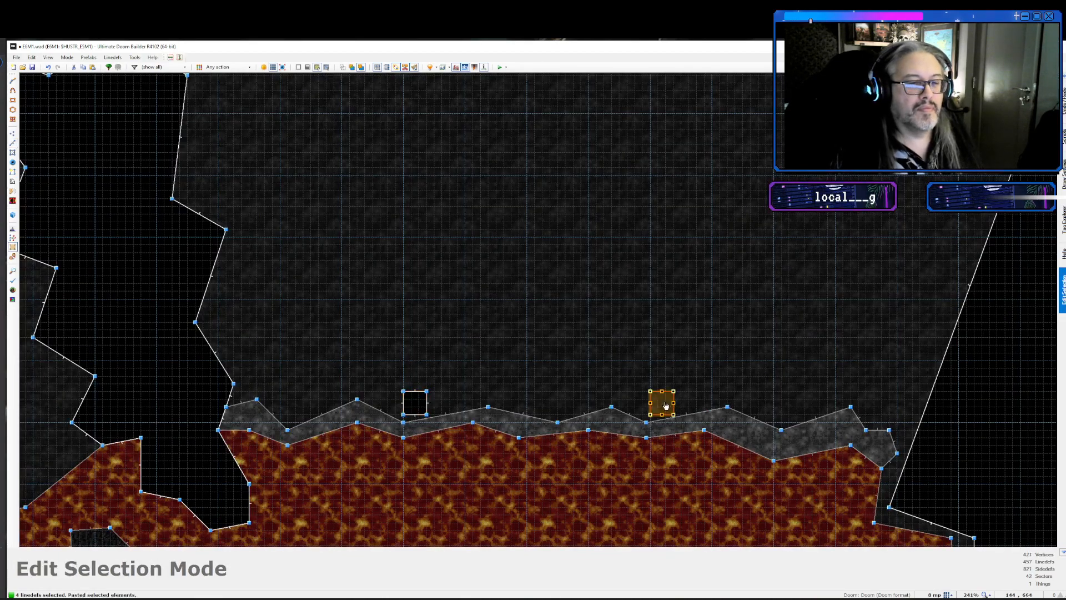
key(Return)
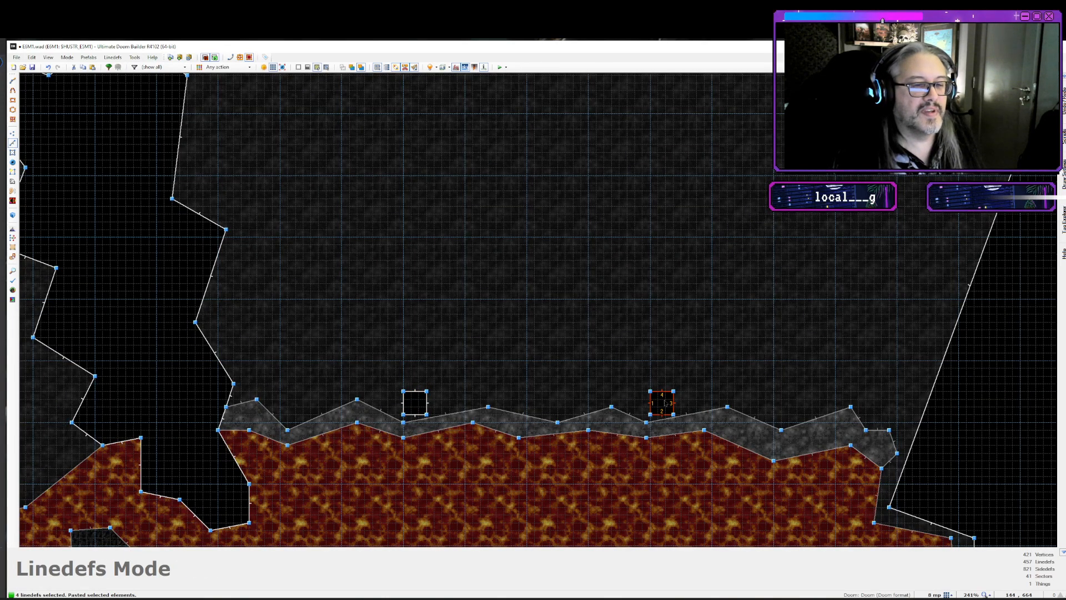
scroll(665, 403, up, 4)
scroll(664, 402, down, 4)
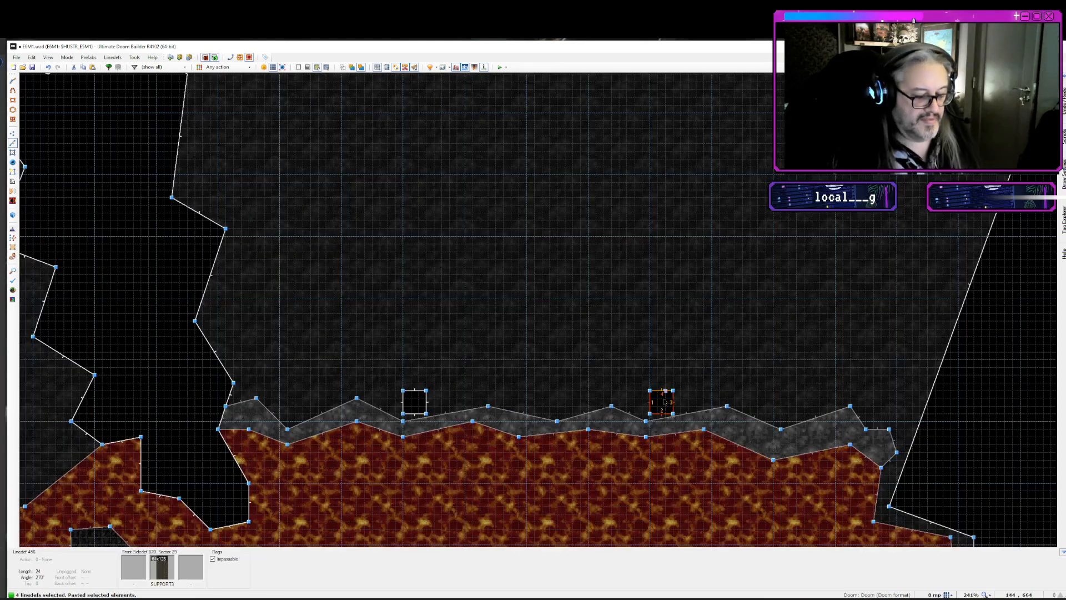
click(664, 402)
key(Up)
key(Up)
key(Up)
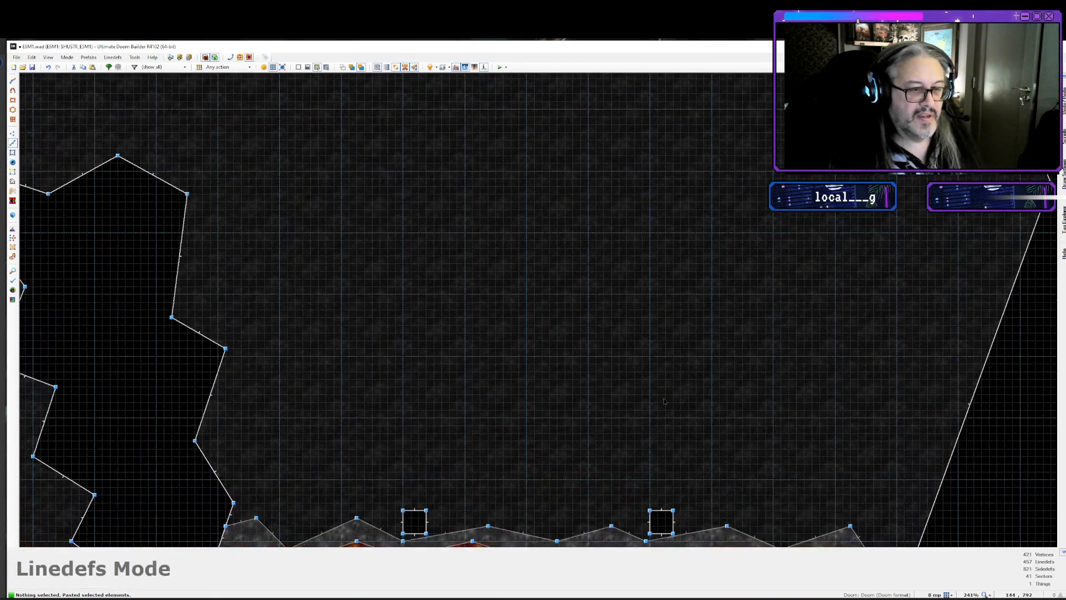
- Draw a 224-unit line straight north from the north edge of each of the two square pillars
key(Down)
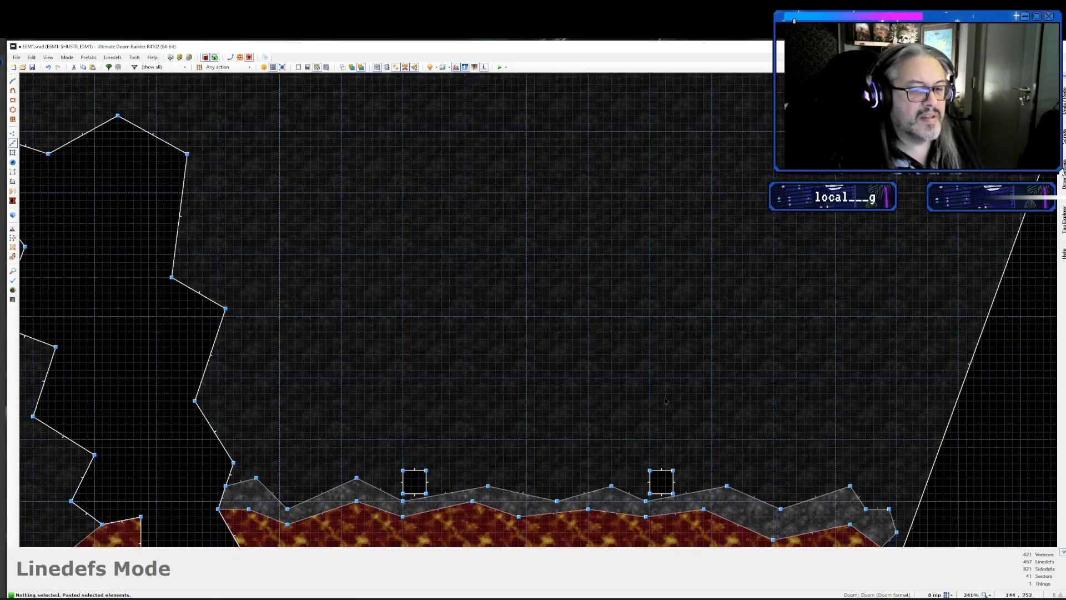
key(d)
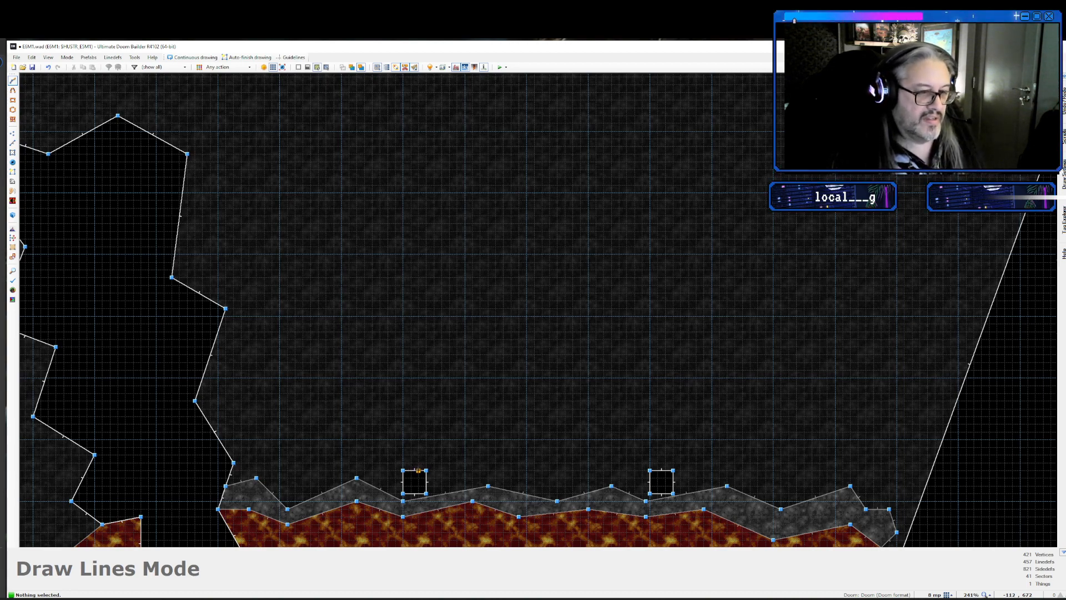
click(418, 470)
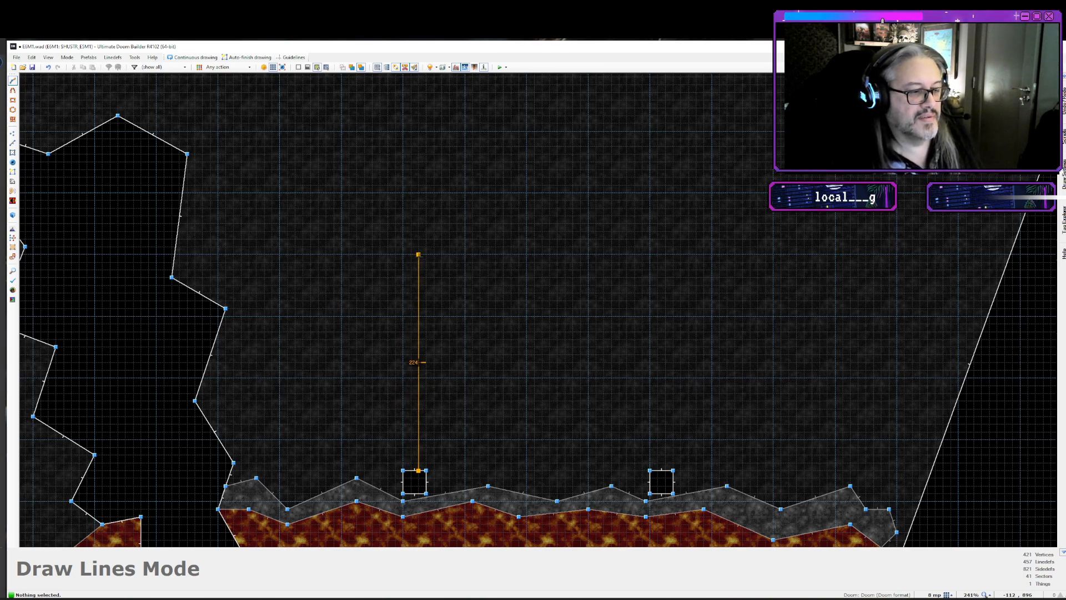
click(418, 254)
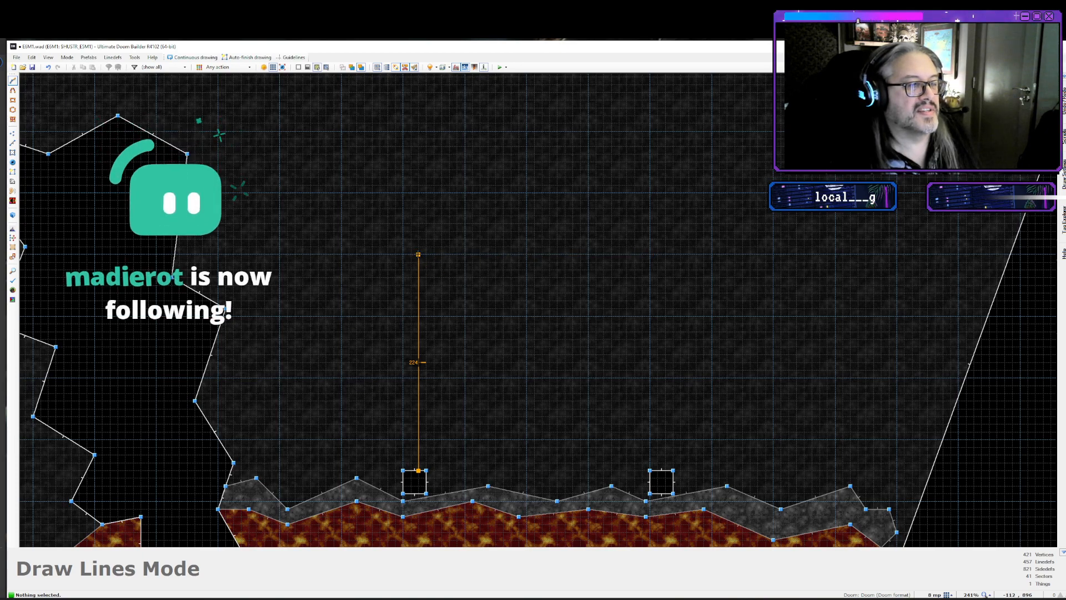
click(418, 255)
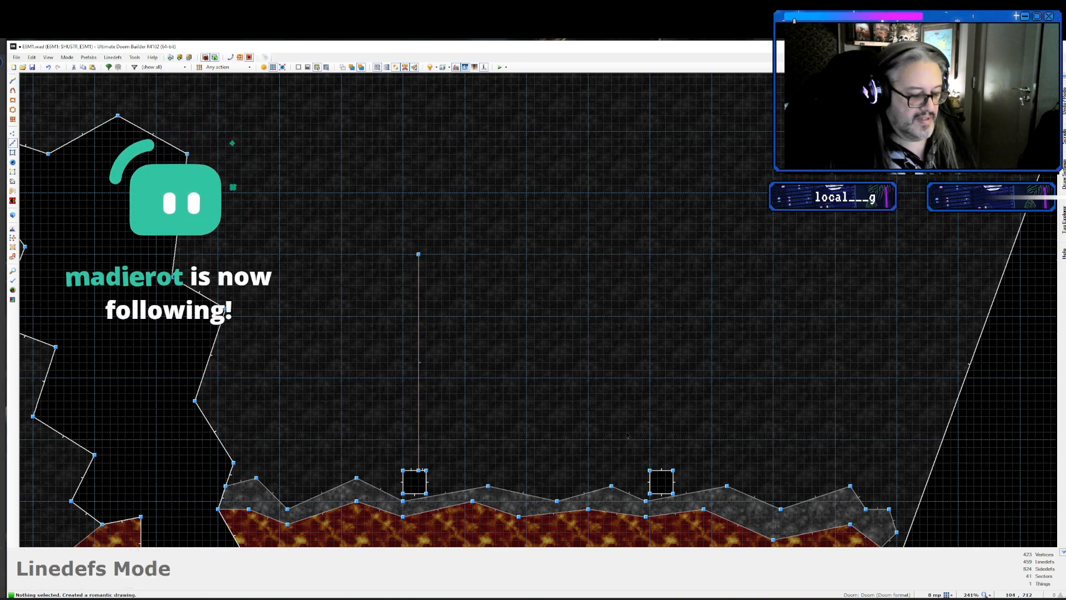
key(d)
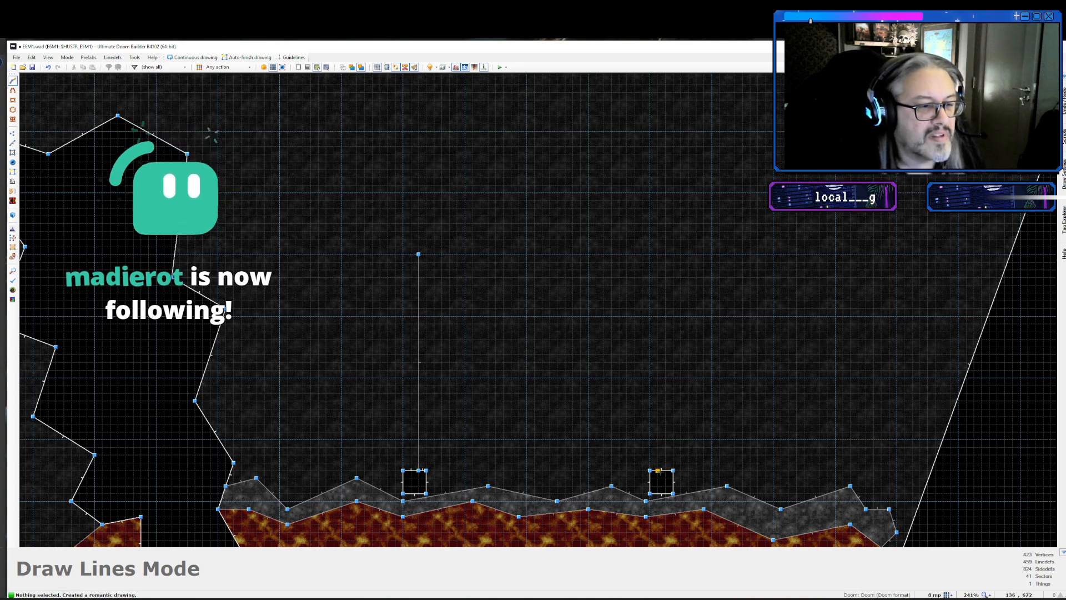
click(657, 470)
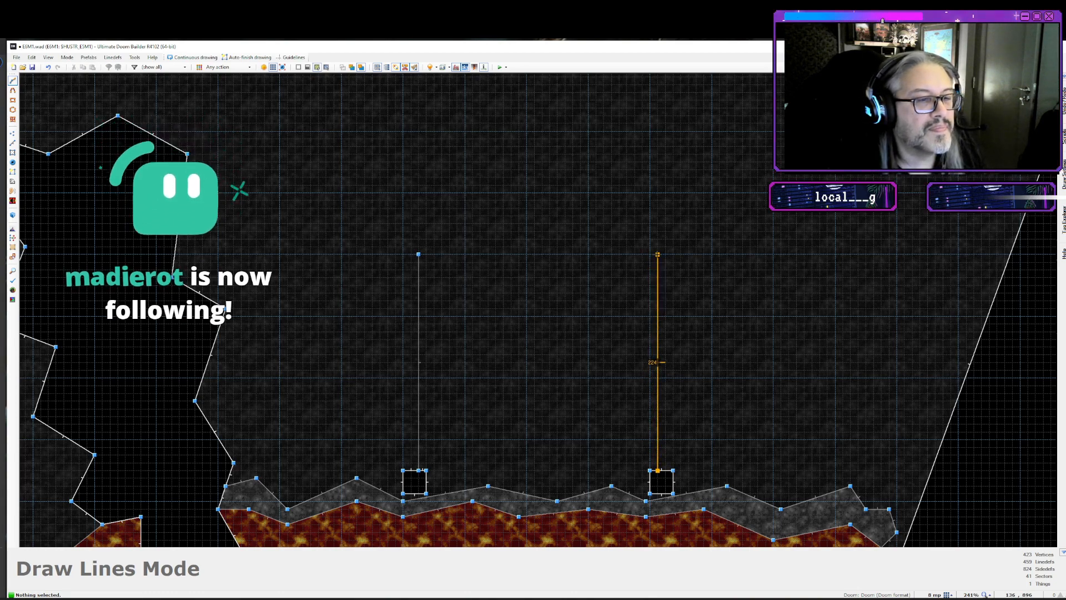
click(657, 254)
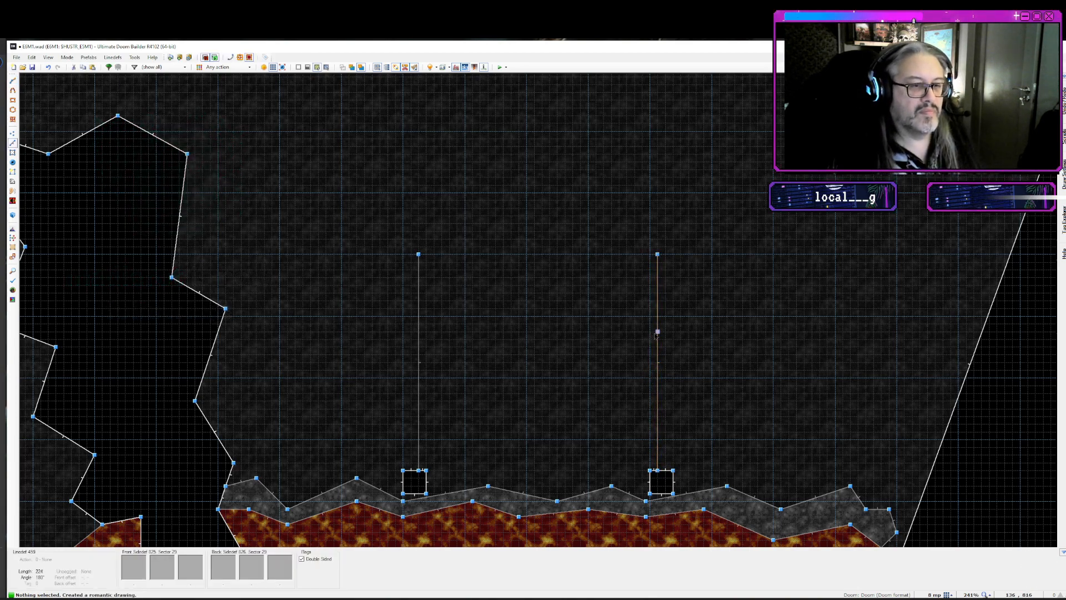
click(657, 333)
click(419, 360)
right_click(418, 359)
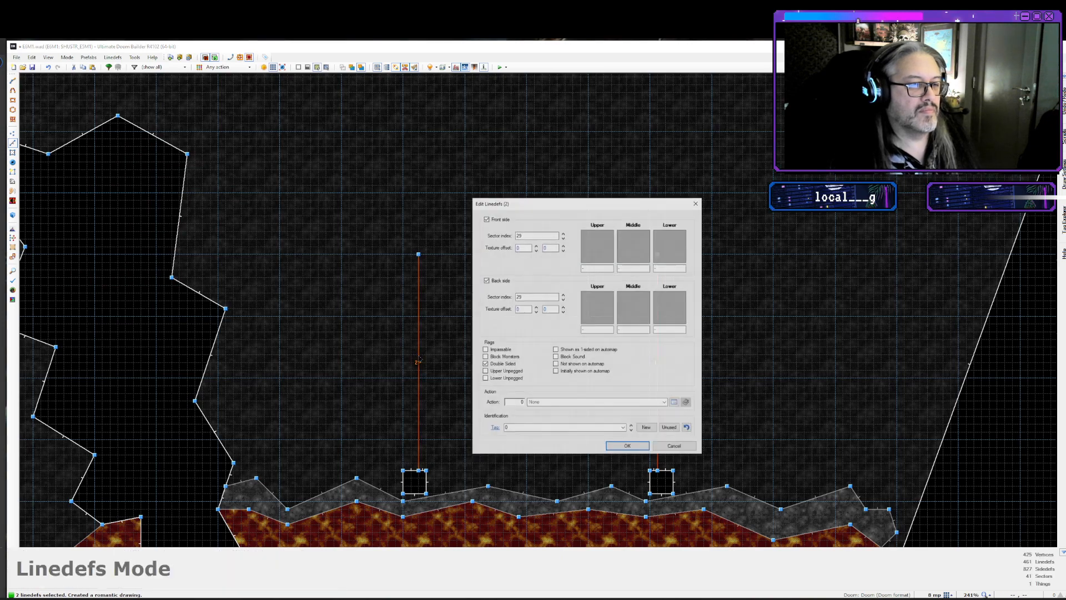
click(632, 249)
text(MID)
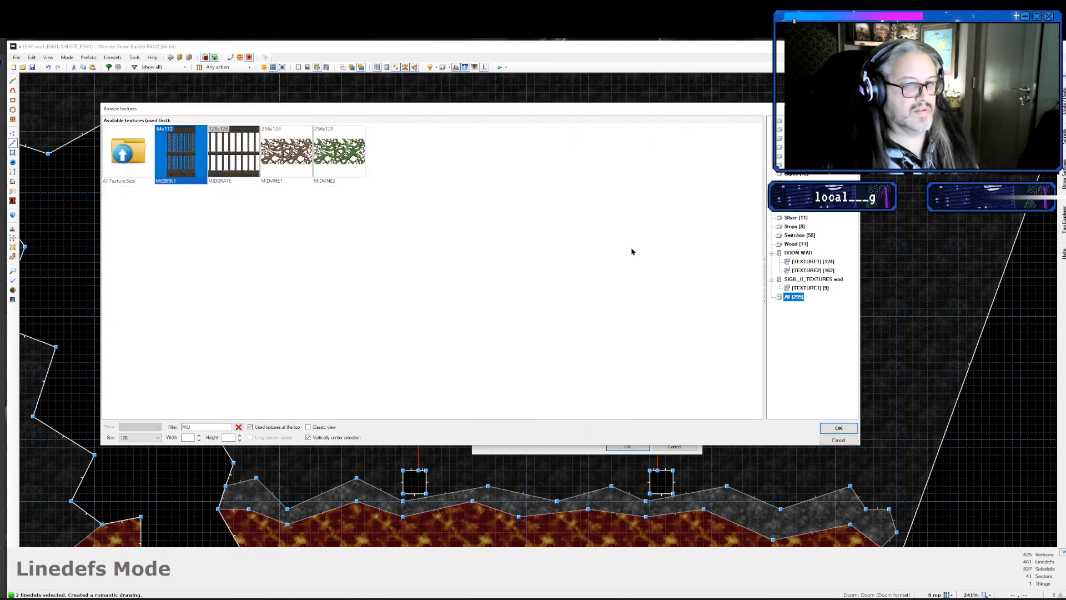
key(Return)
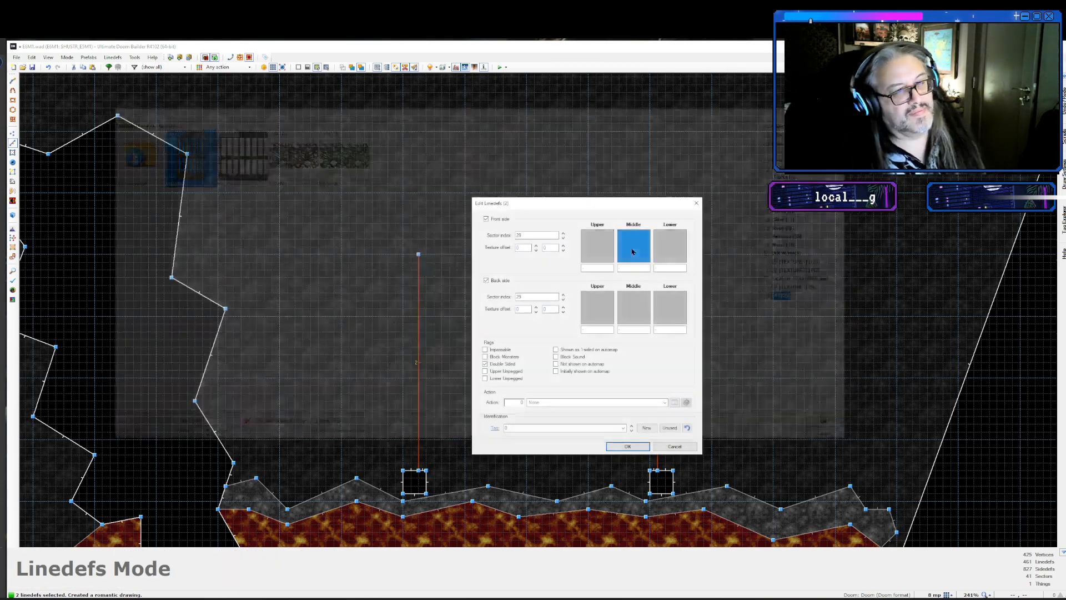
key(Return)
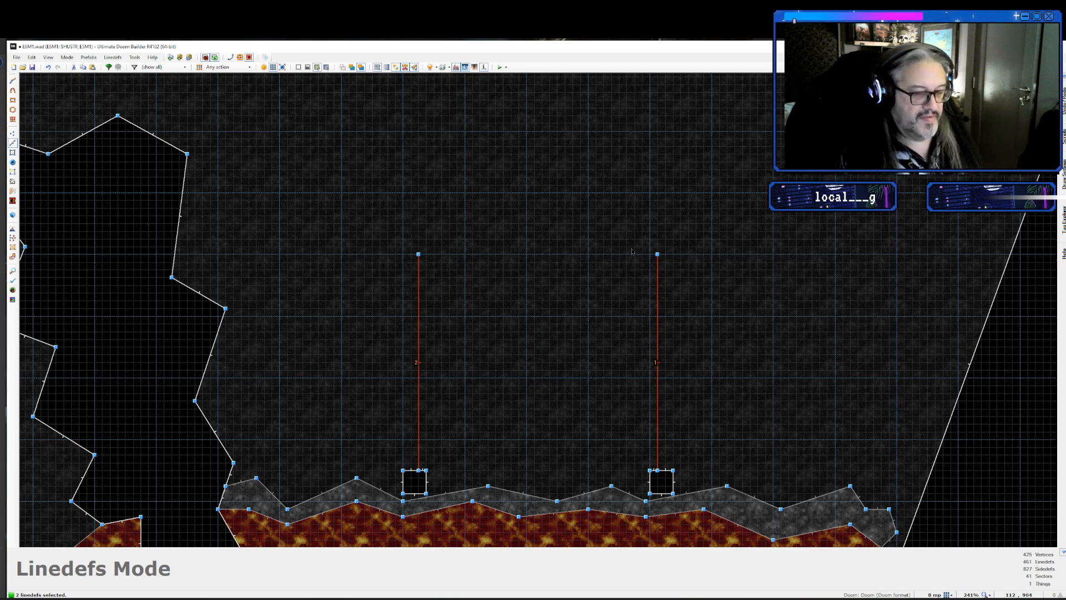
- Flip the direction of the line running north from the eastern pillar
key(d)
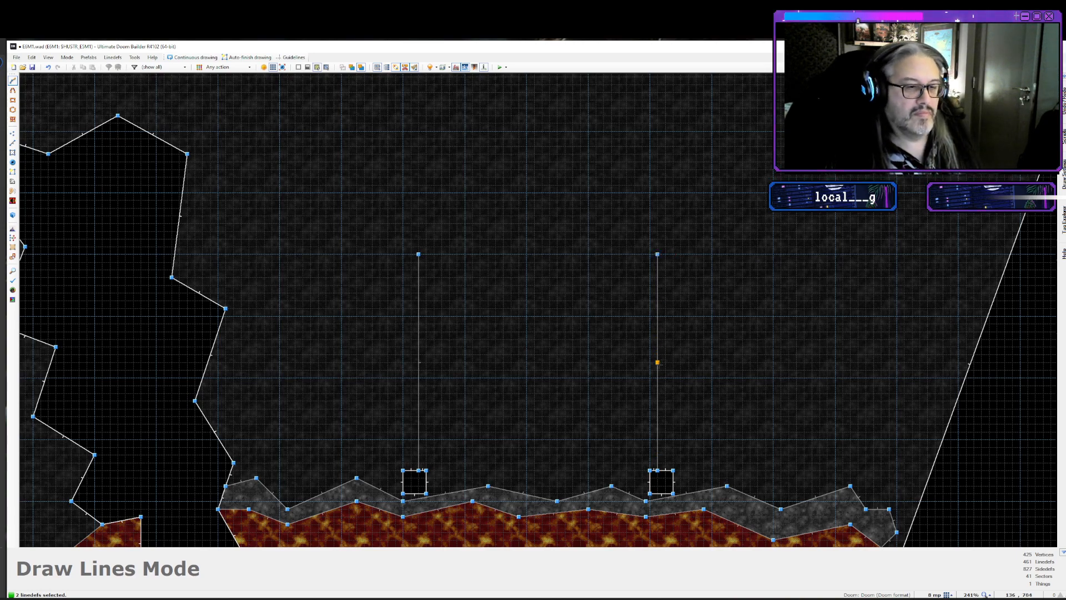
key(Escape)
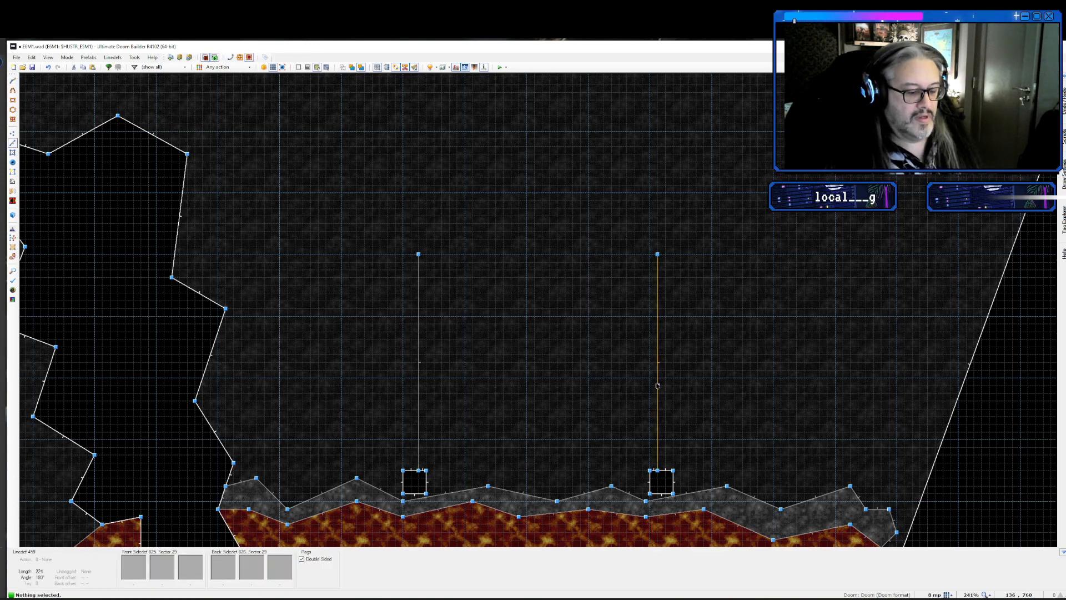
key(f)
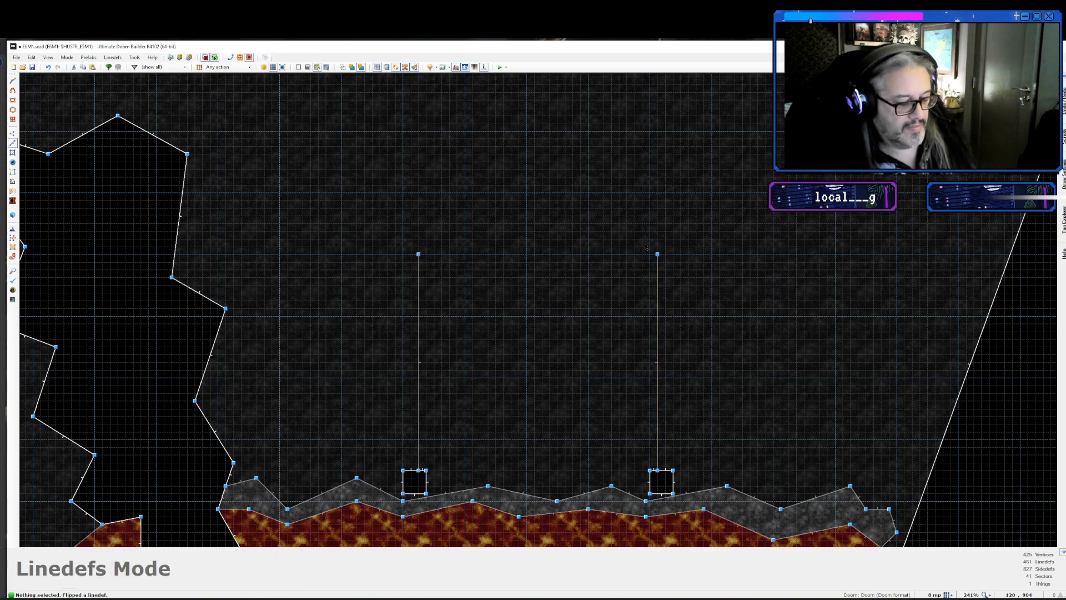
- Draw a parallel 224-unit line 8 units east of the eastern pillar's line and join their northern ends to form a closed strip
key(d)
scroll(674, 414, up, 4)
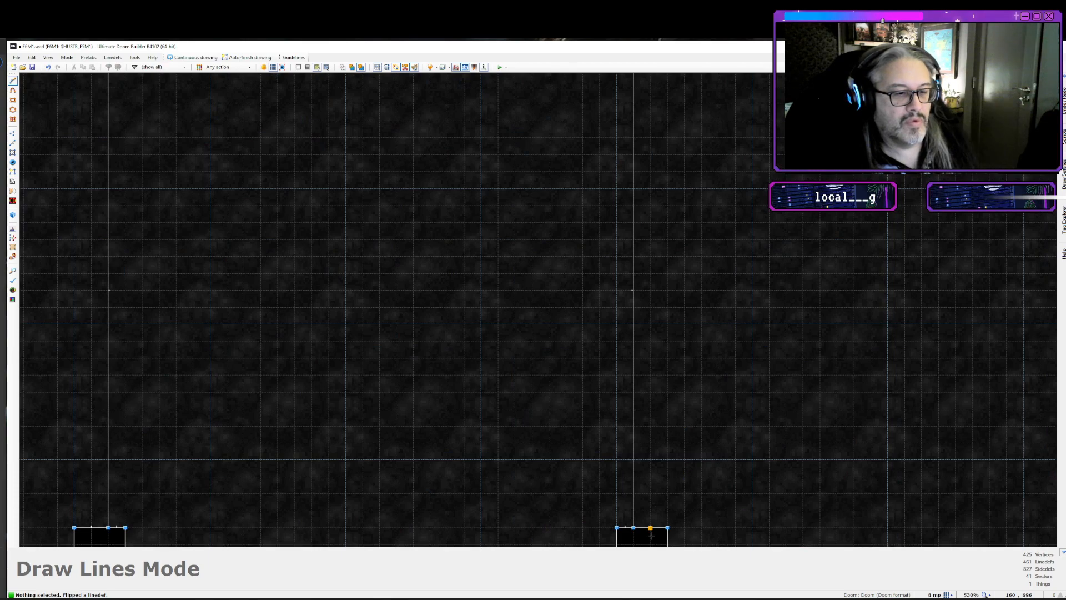
click(650, 527)
key(Up)
key(Up)
key(Up)
key(Up)
key(Up)
key(Up)
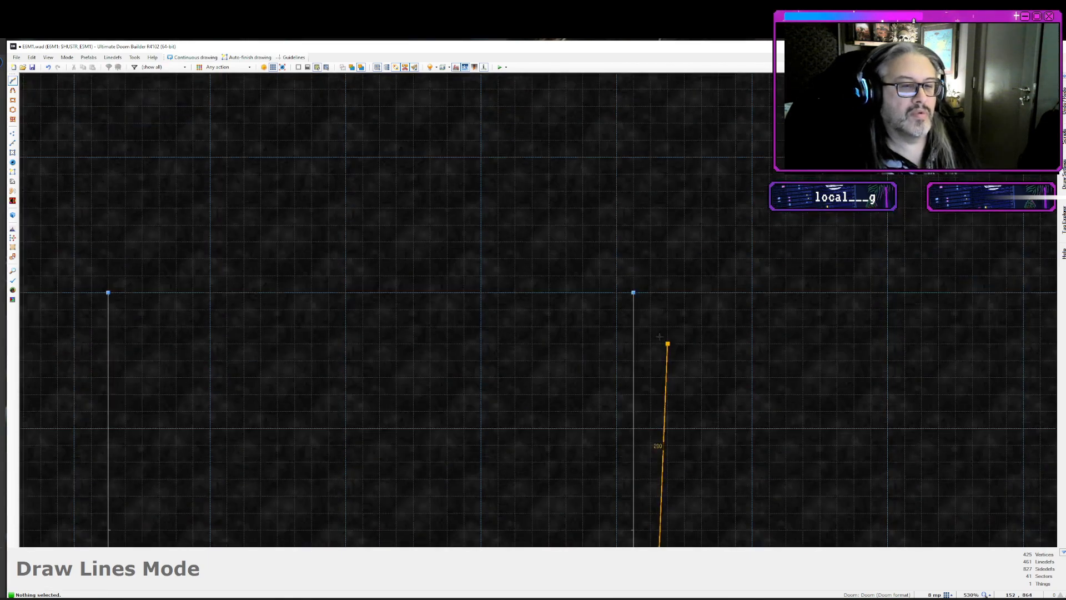
click(650, 293)
click(633, 293)
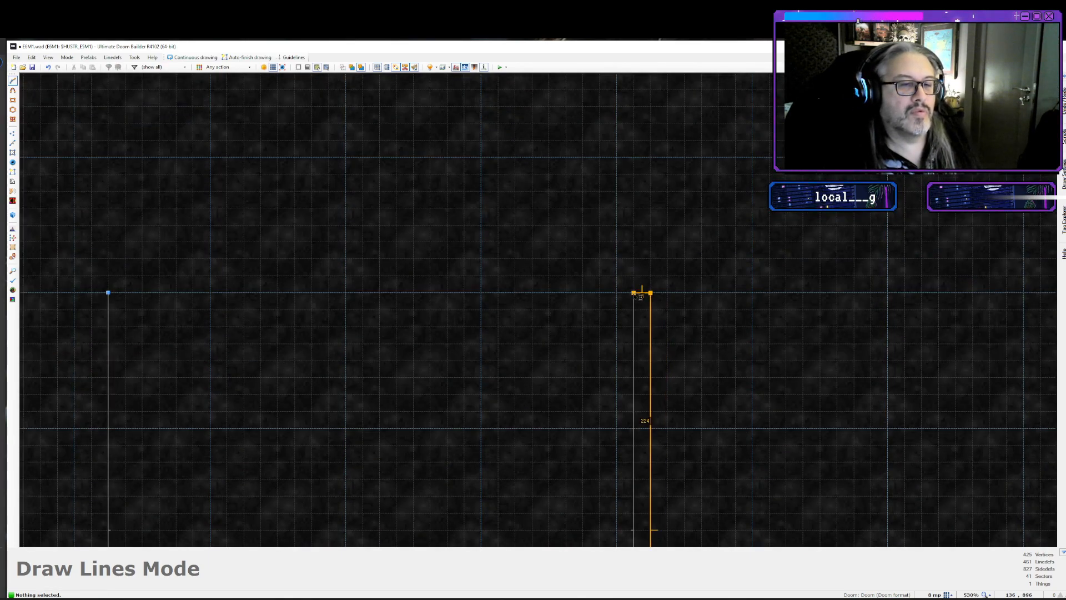
key(Down)
key(Down)
key(Down)
key(Down)
key(Down)
scroll(587, 405, down, 5)
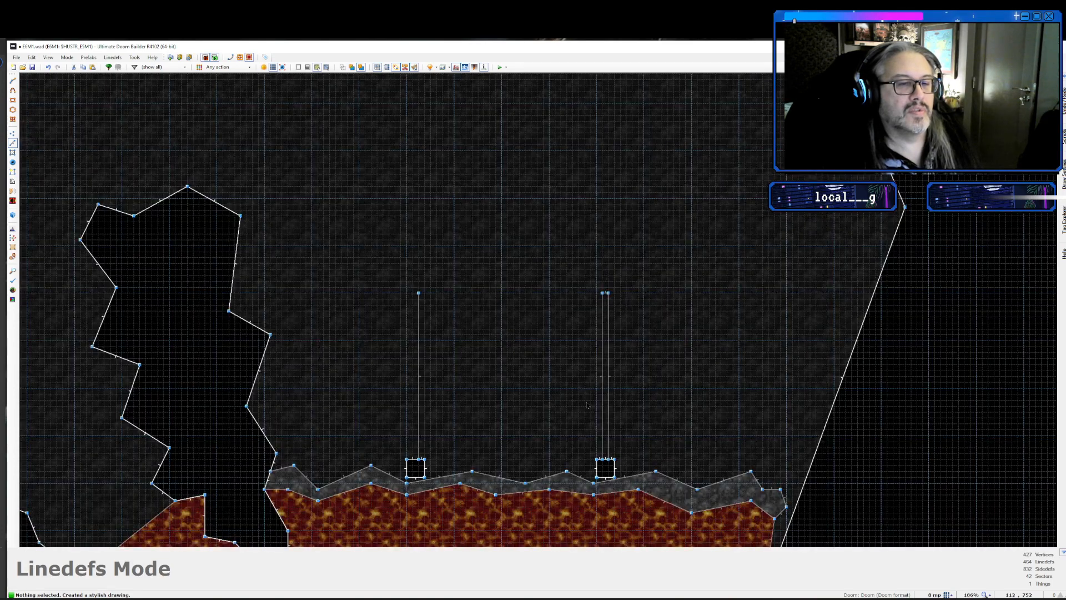
- Close a matching strip on the western pillar by drawing an 8-unit northern end and a 224-unit line west of the existing one
key(d)
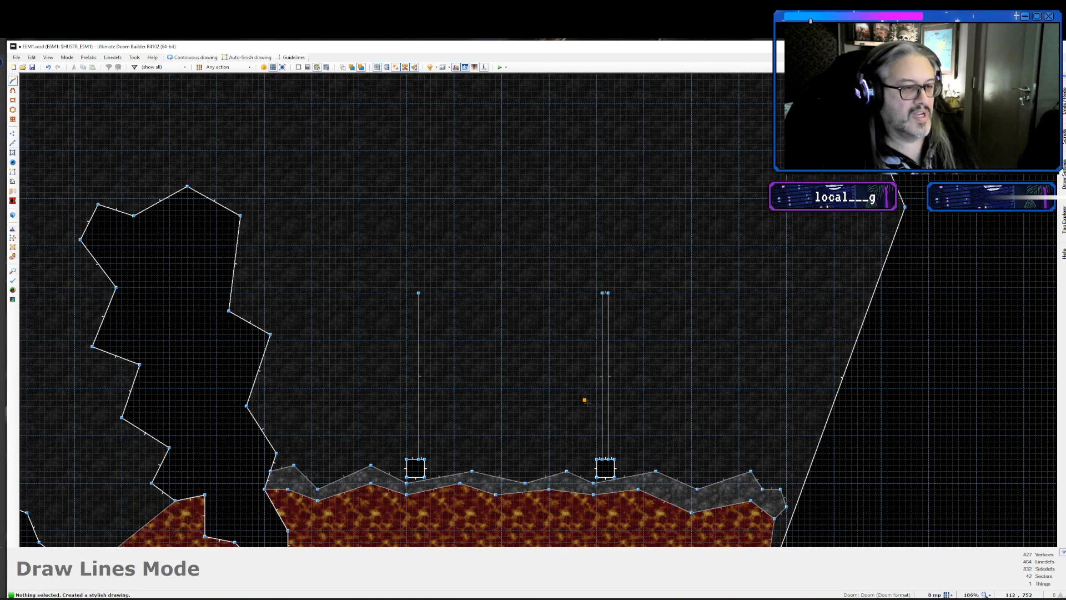
scroll(406, 334, up, 4)
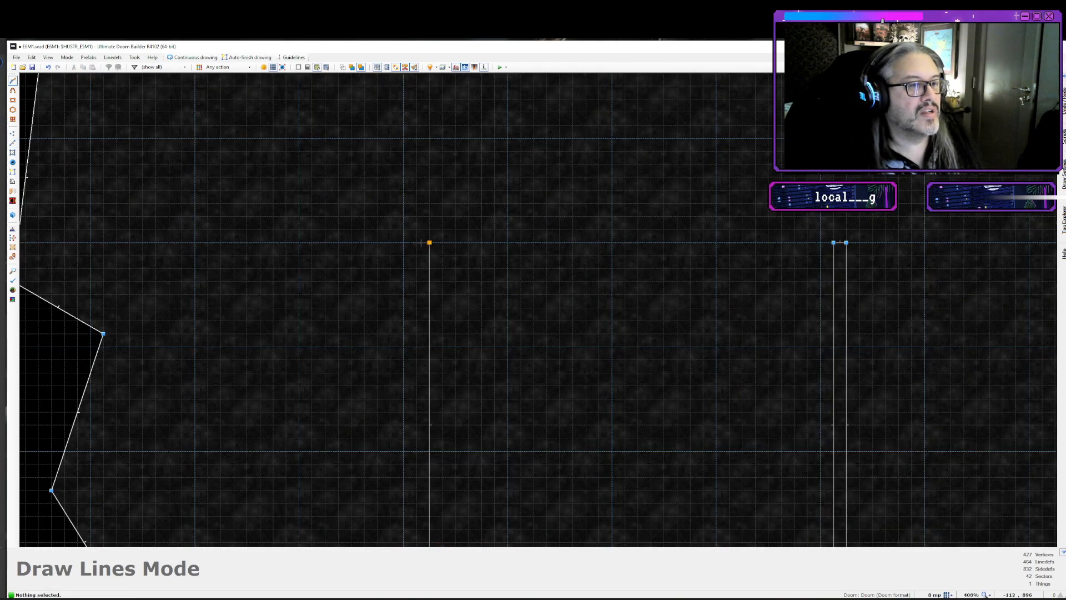
click(416, 242)
key(Down)
key(Down)
key(Down)
key(Down)
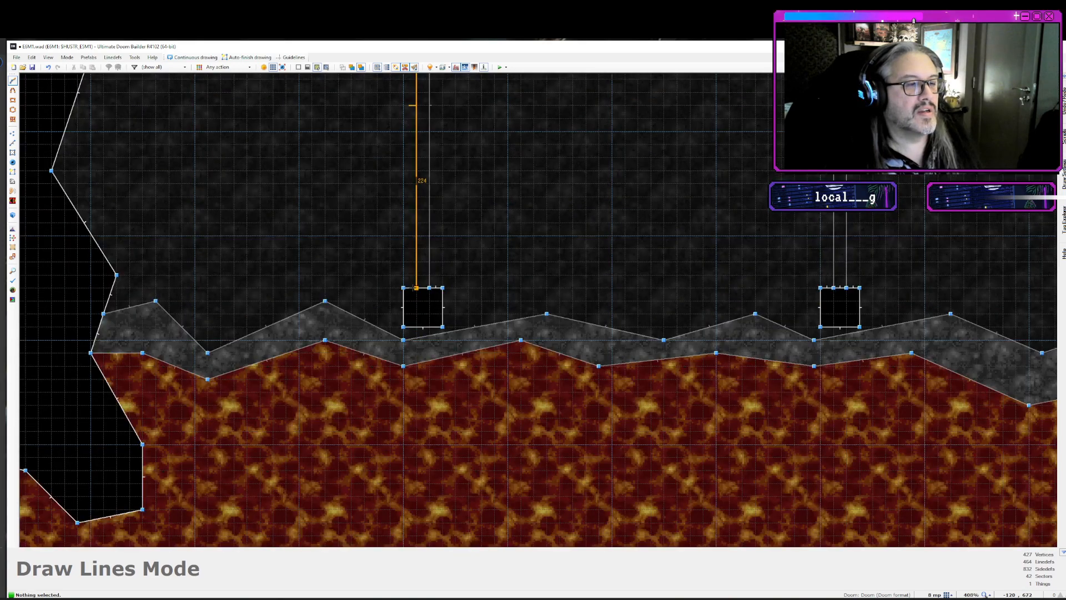
click(416, 287)
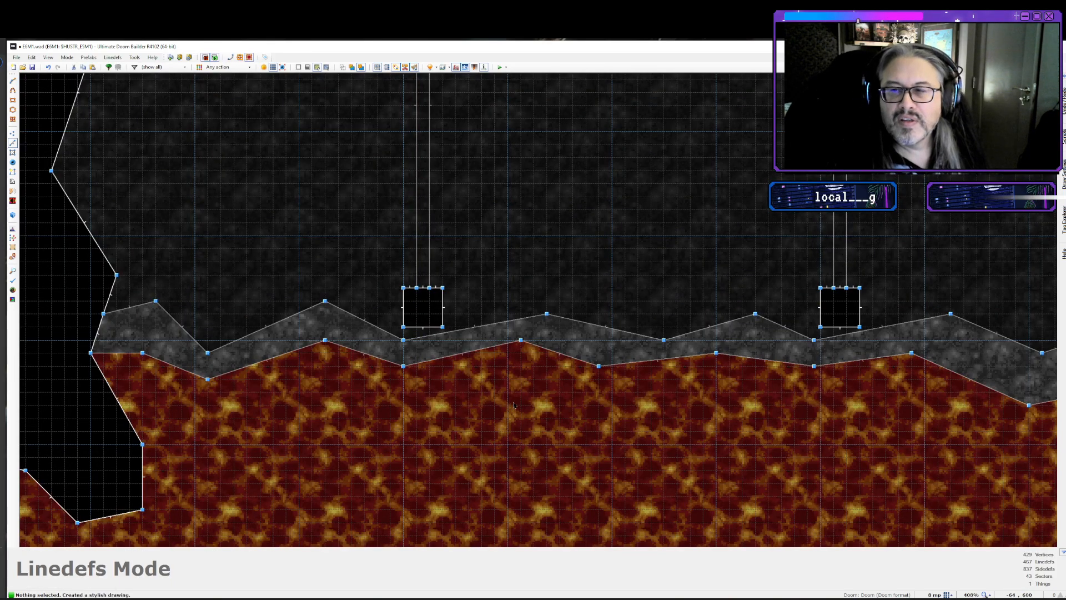
- Apply the METAL texture to the front upper and lower sides of all six linedefs outlining the two narrow strips
key(Up)
key(Up)
key(Up)
key(Up)
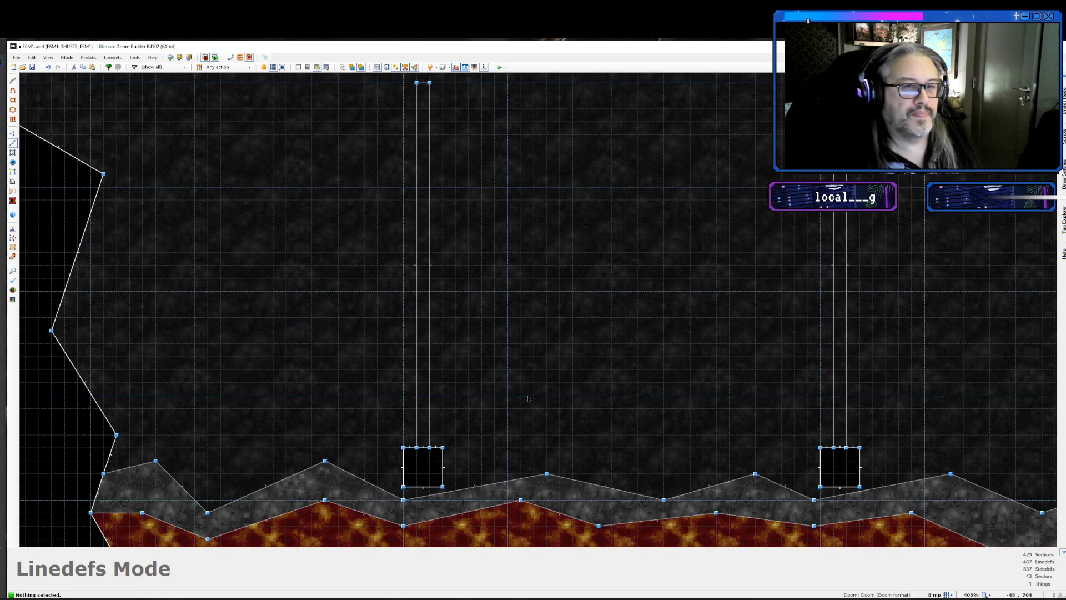
click(845, 311)
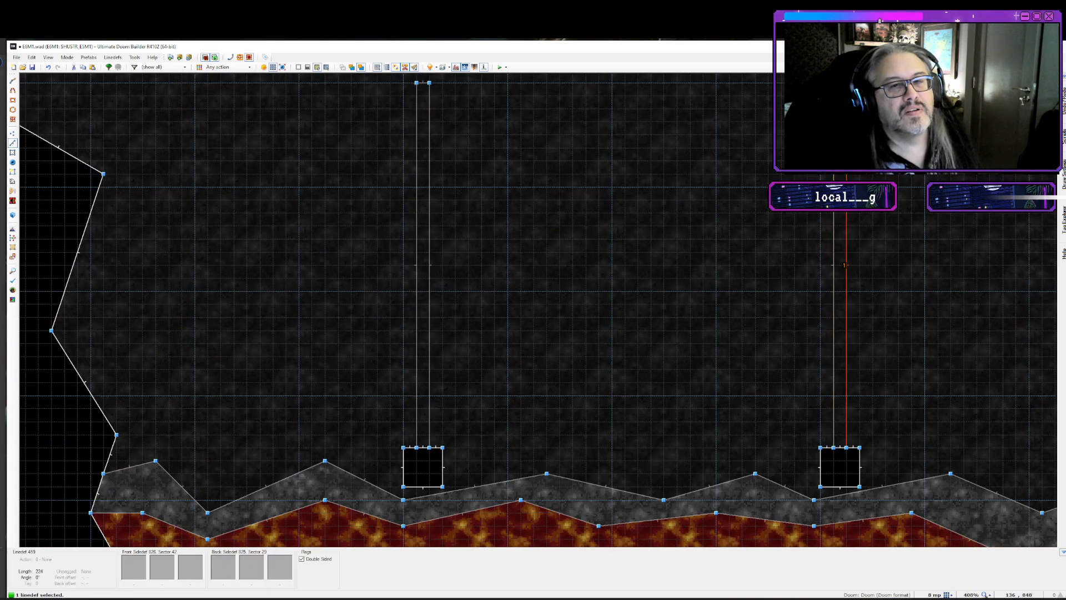
click(833, 305)
click(839, 83)
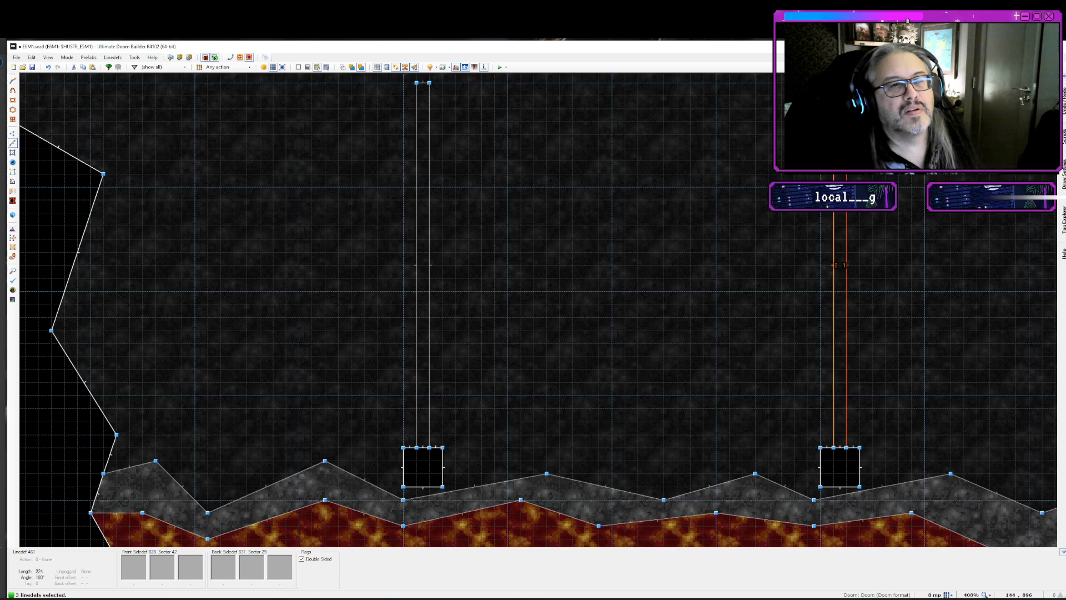
click(429, 94)
click(422, 83)
click(416, 92)
right_click(416, 93)
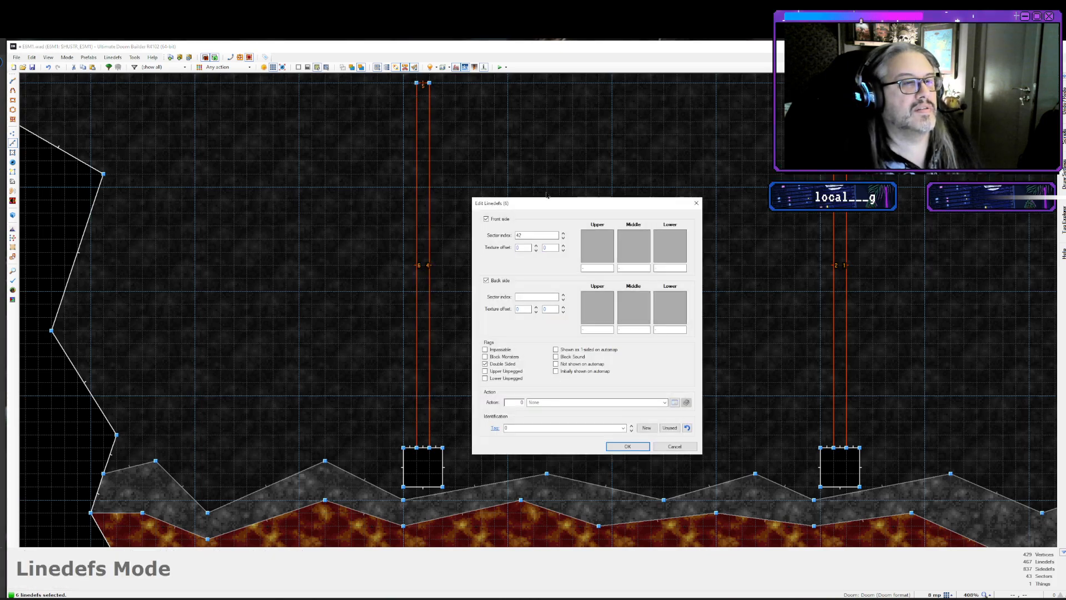
click(590, 252)
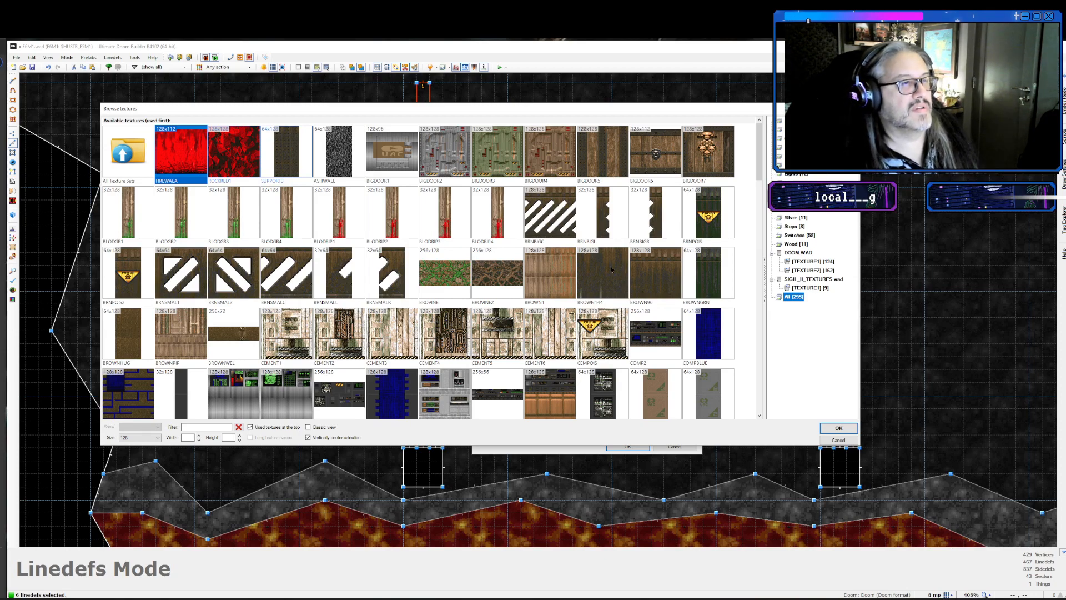
text(metal)
key(Return)
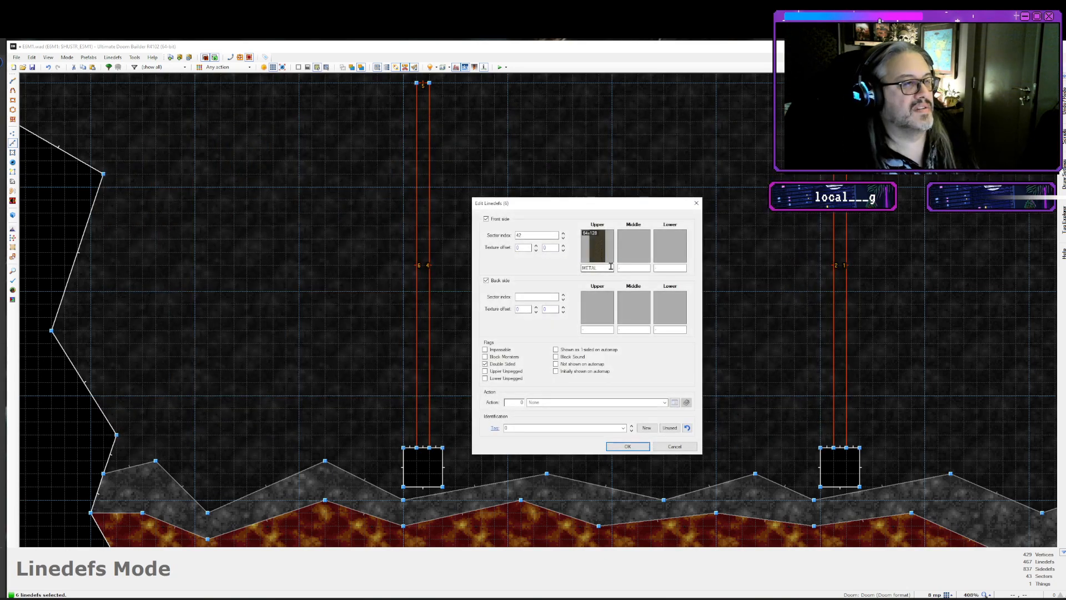
click(664, 251)
text(metal)
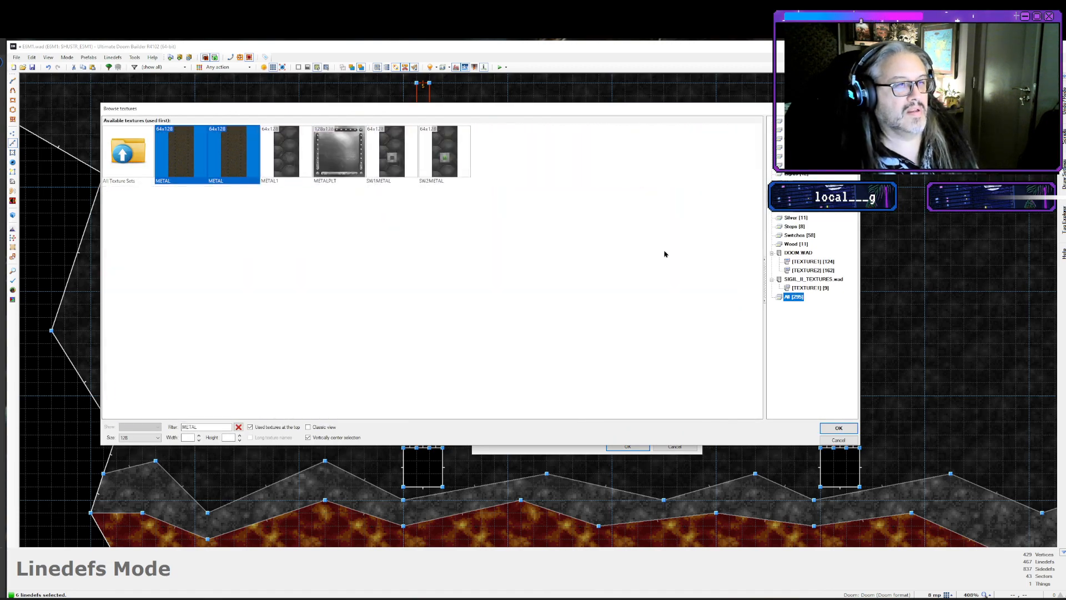
key(Return)
key(Return)
click(664, 252)
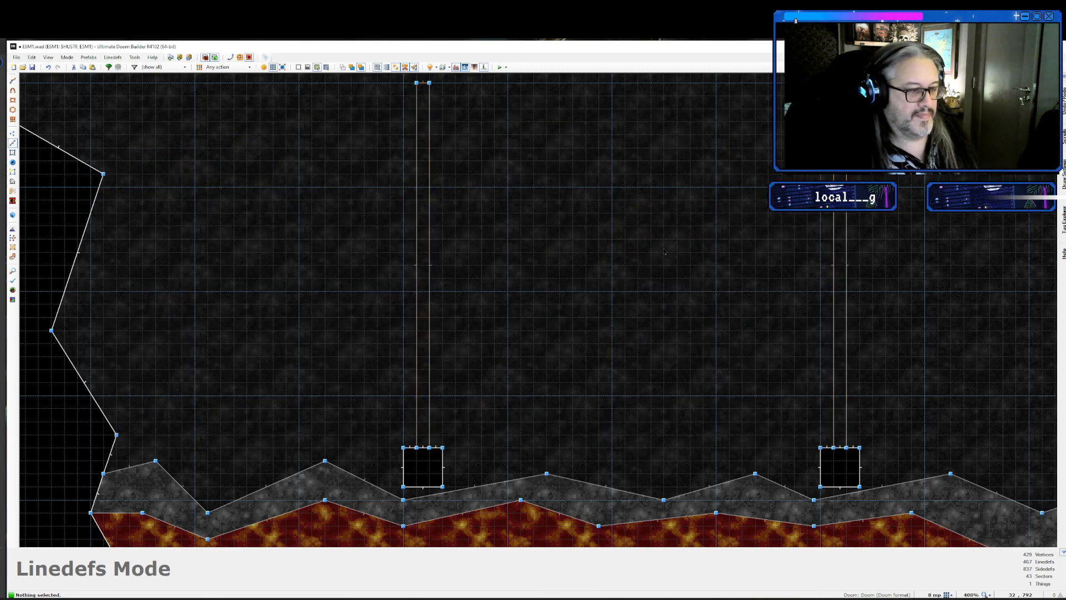
- Apply the CEIL5_2 flat to both the ceiling and the floor of the western strip sector
key(s)
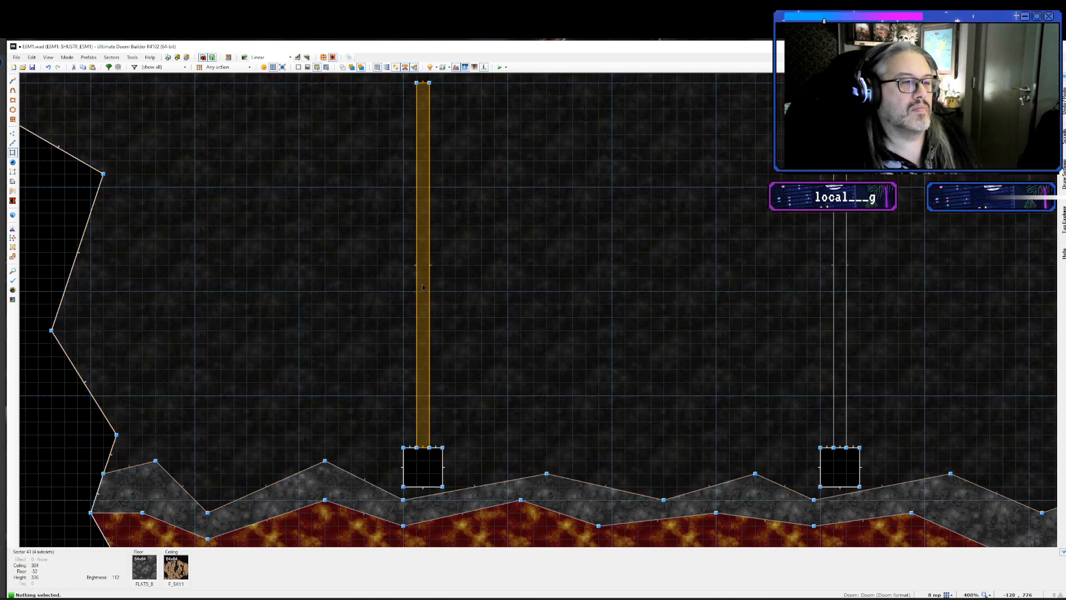
right_click(424, 312)
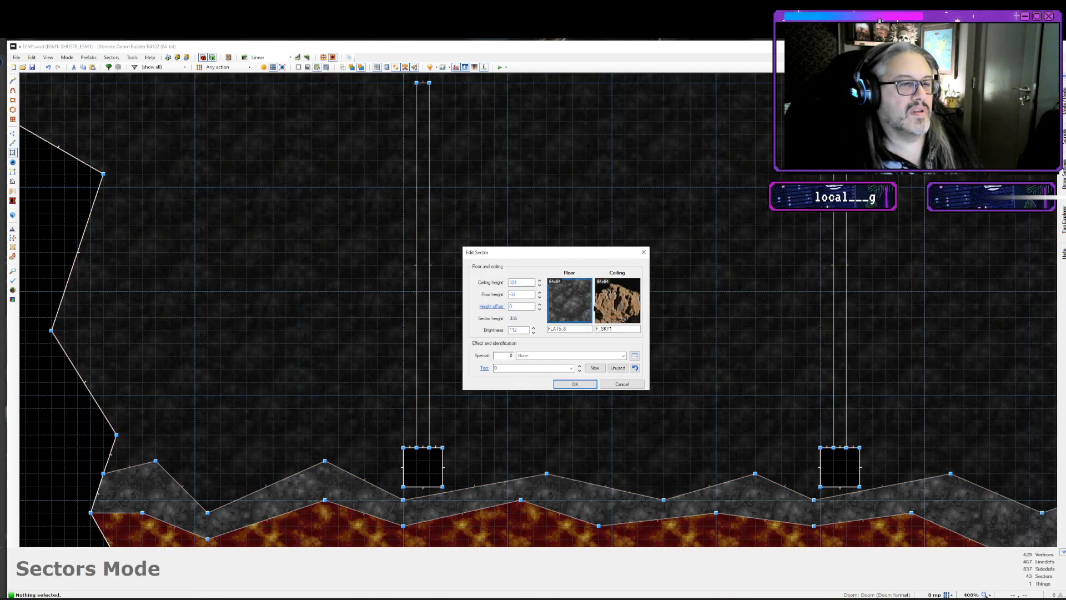
click(613, 303)
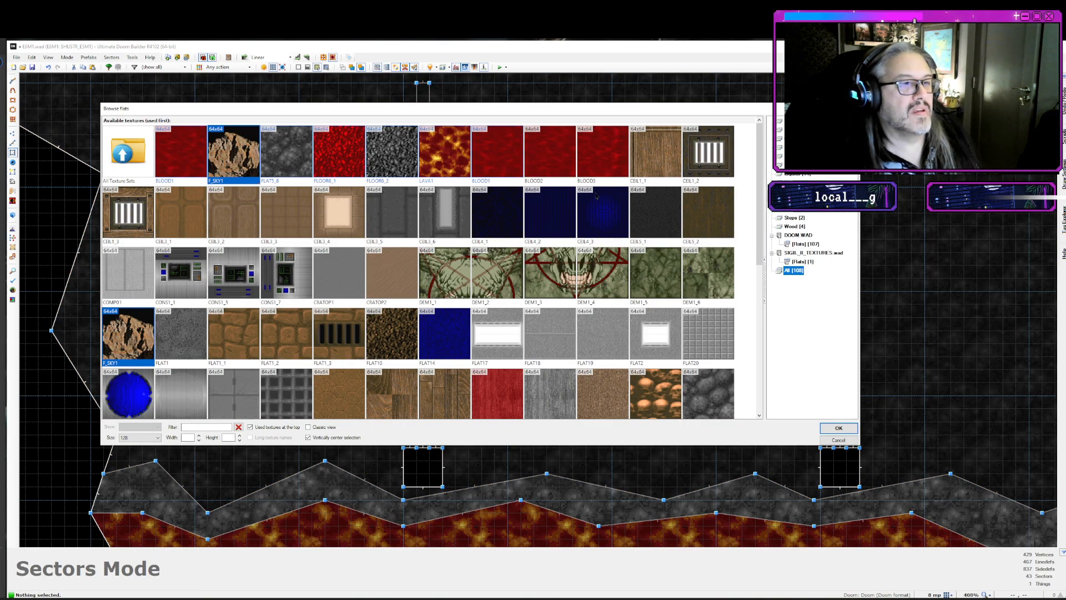
double_click(708, 219)
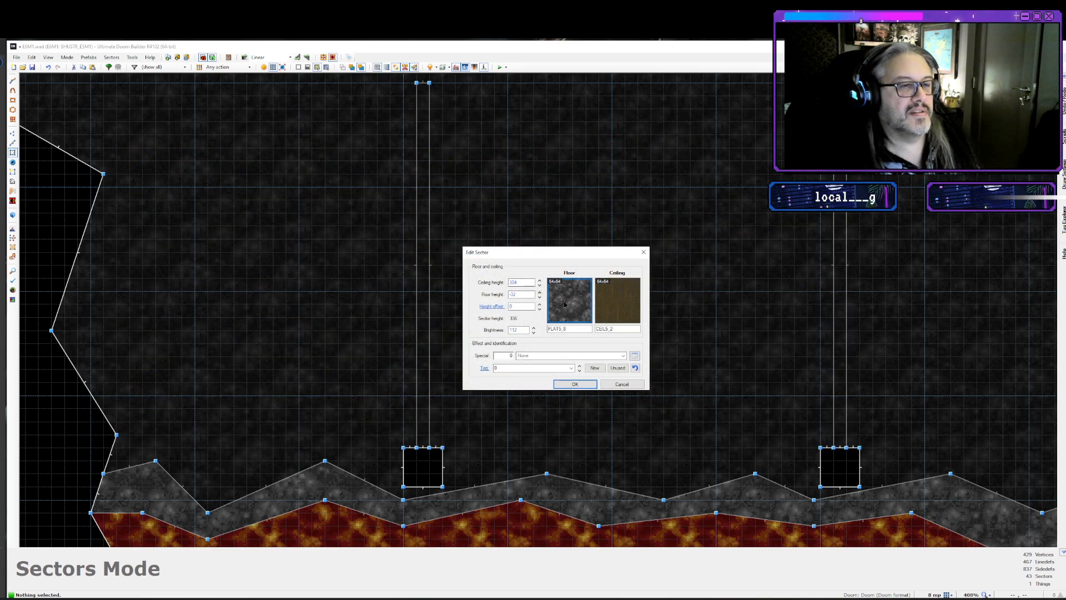
click(575, 302)
double_click(233, 151)
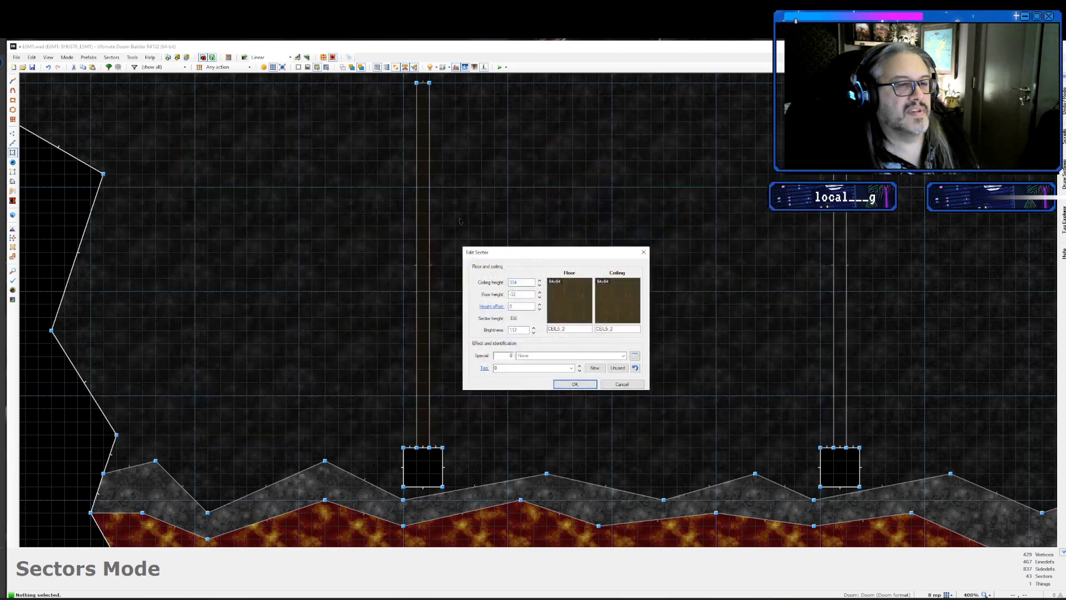
- Set the western strip sector's floor height to -8 and its ceiling height to 120
click(539, 293)
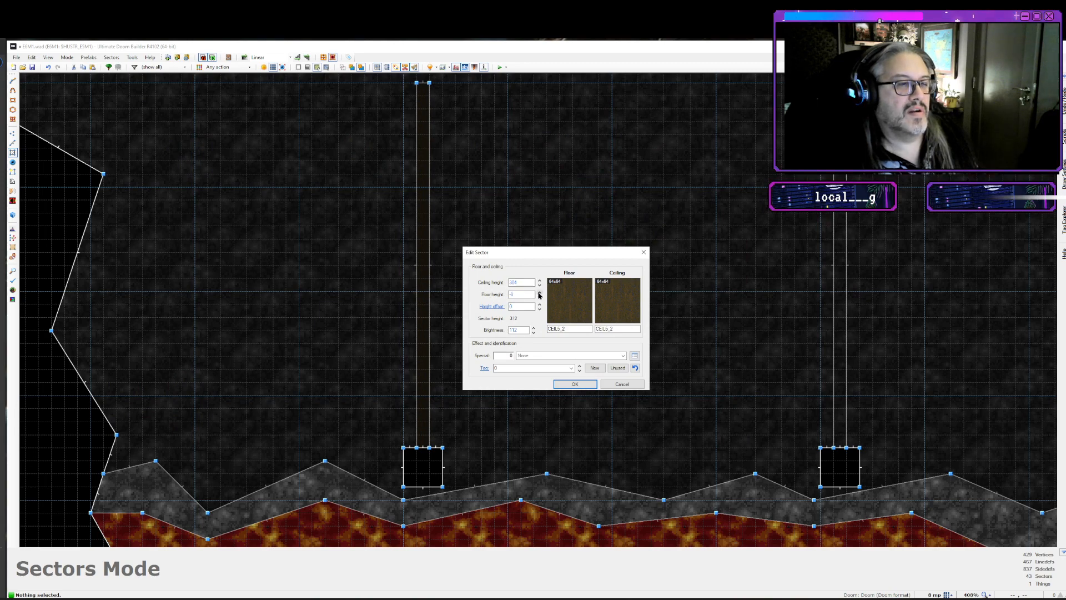
click(539, 285)
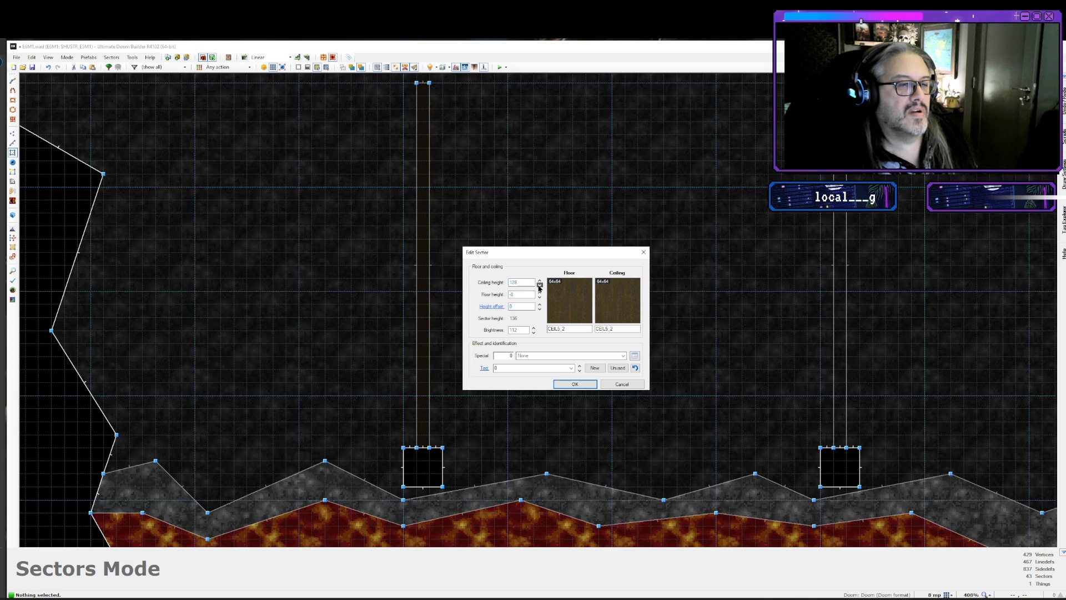
key(Escape)
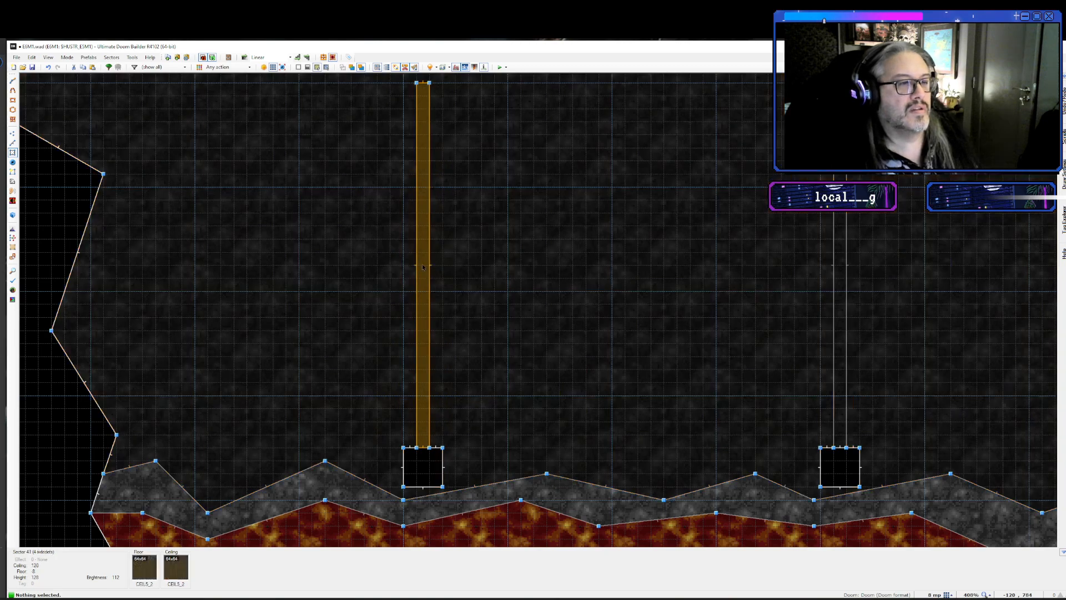
- Join the eastern strip sector with the western one so it shares the same heights and flats
click(421, 267)
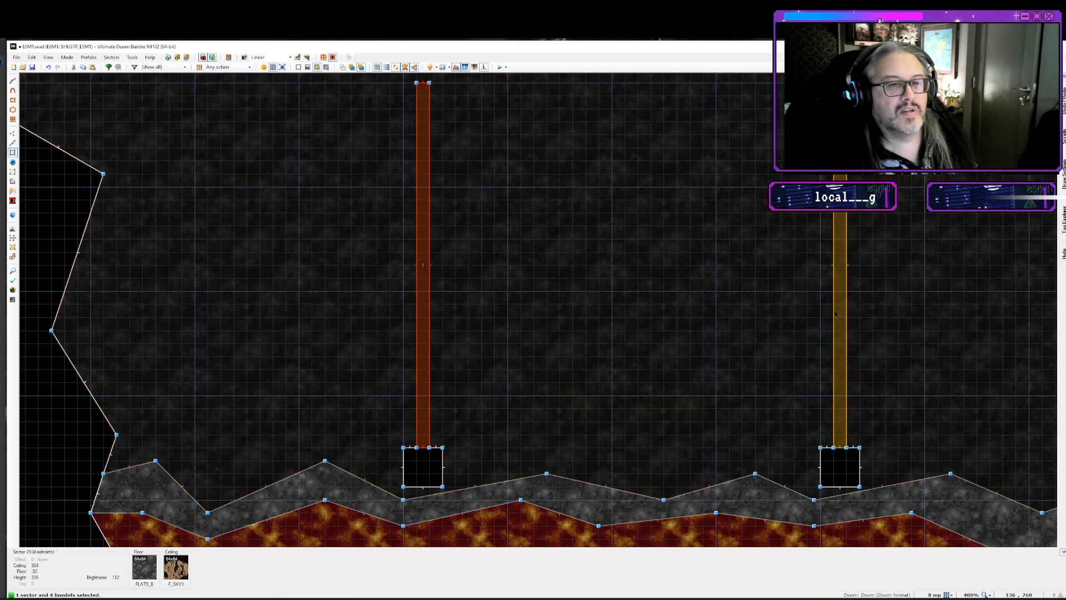
click(837, 313)
key(j)
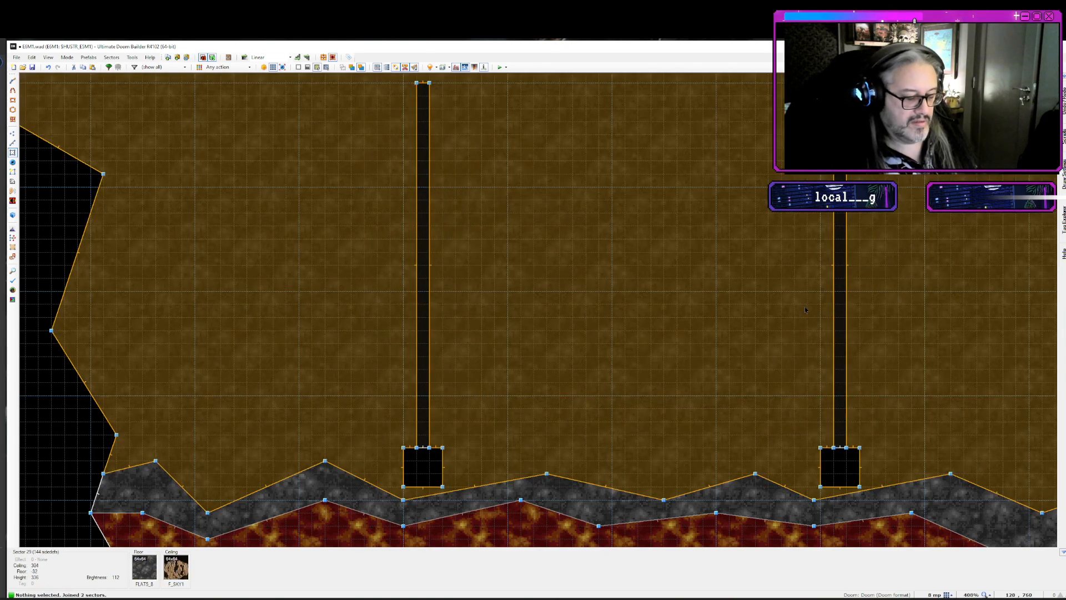
- Check the side textures of the eastern strip's linedefs and view the beams in 3D
key(l)
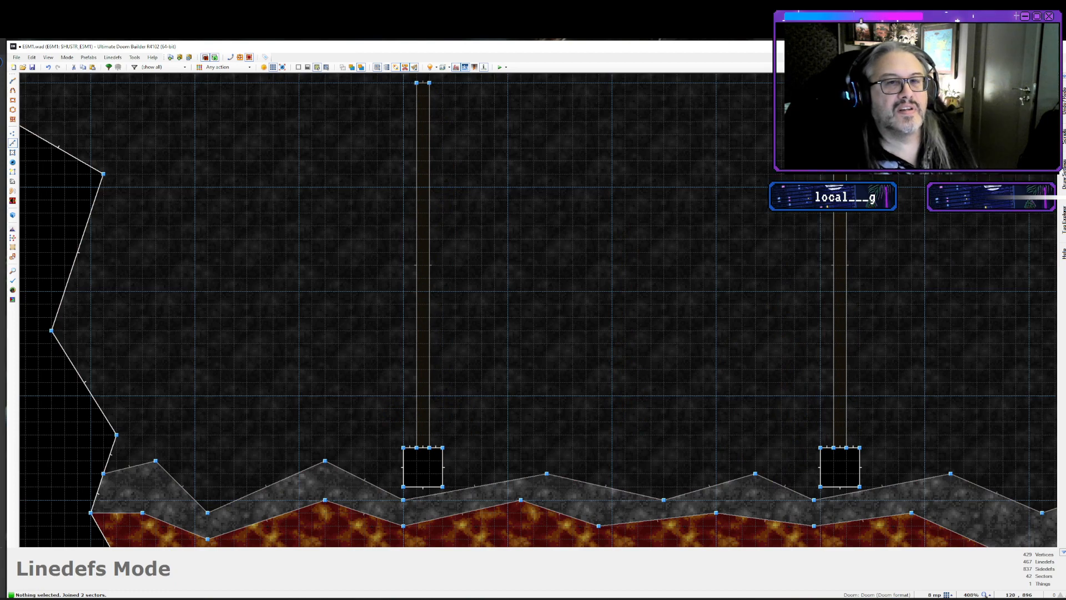
click(869, 441)
click(846, 435)
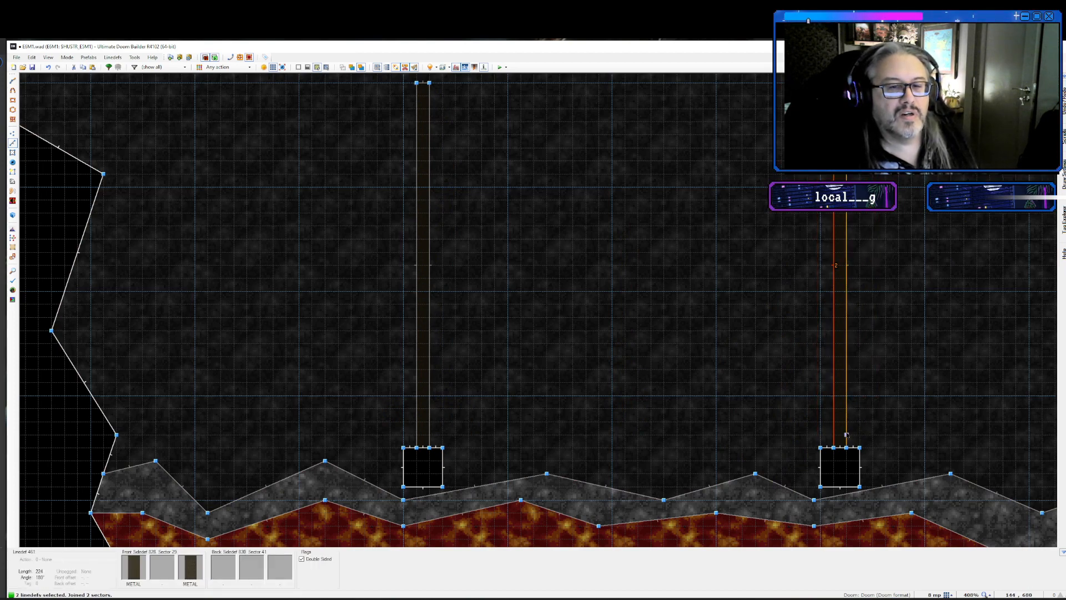
right_click(846, 434)
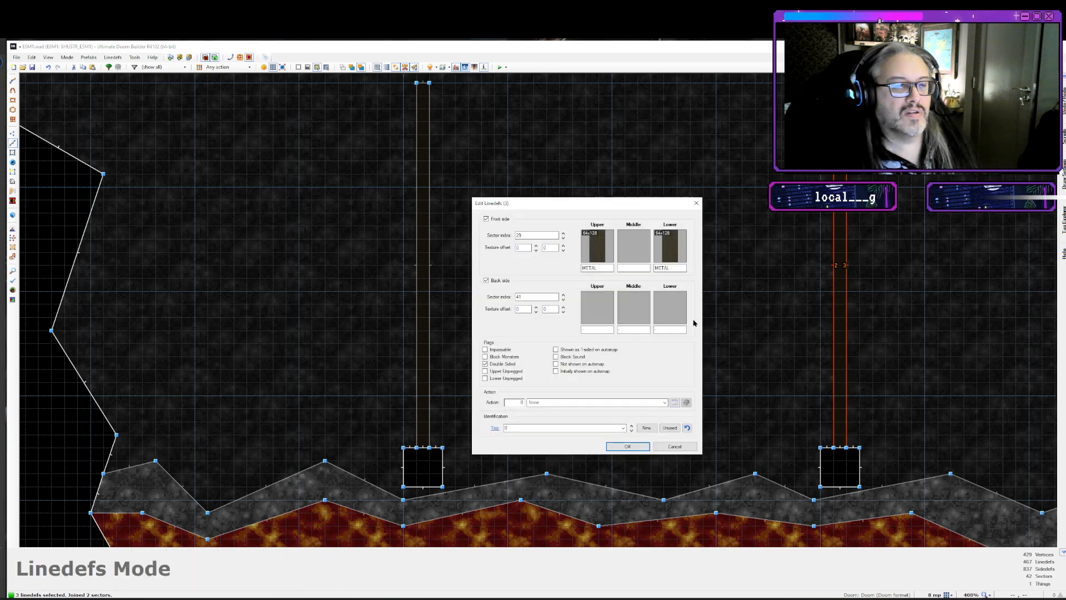
key(Return)
click(651, 385)
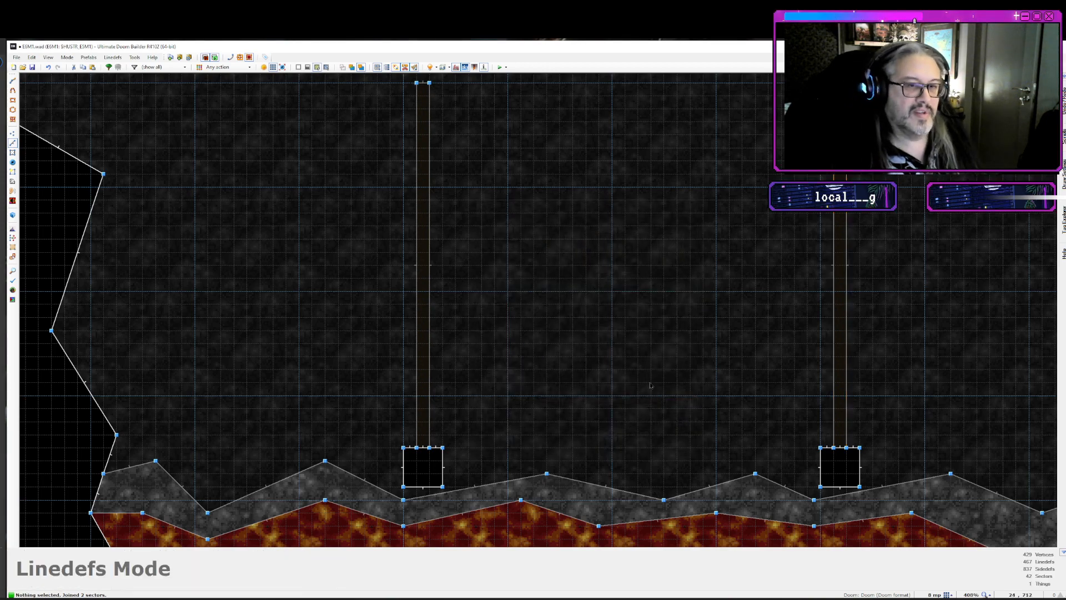
key(q)
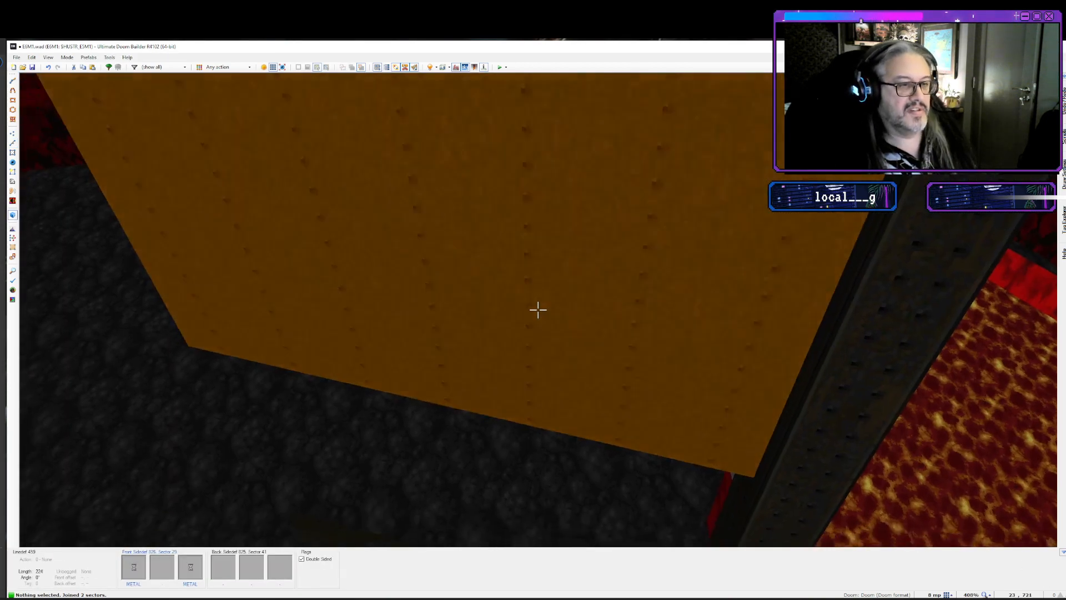
key(q)
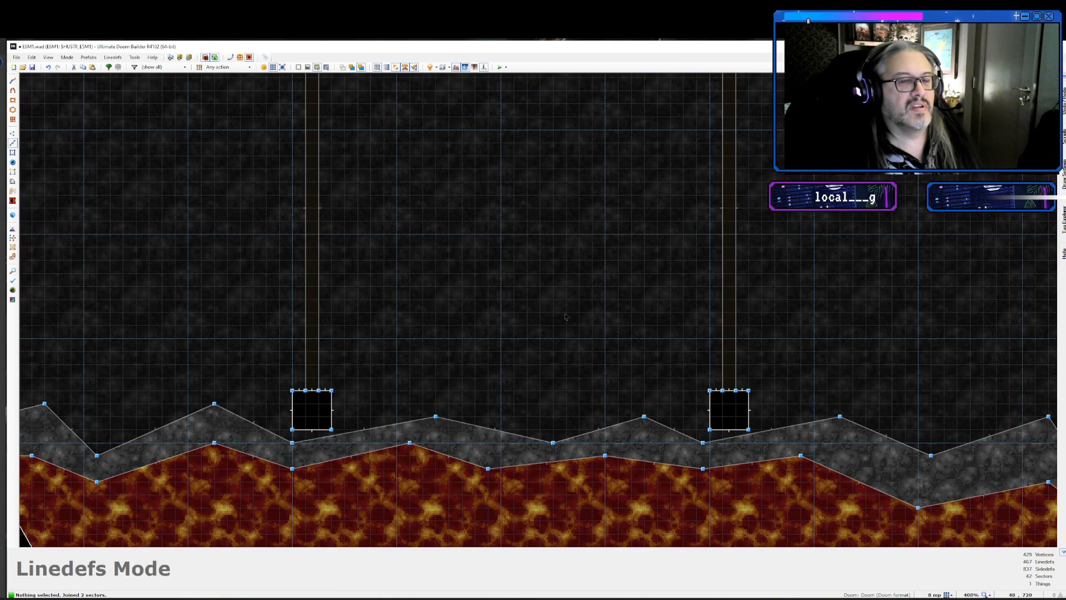
- Set the grid to 4 units and draw a 224-unit centre line through the western strip from the pillar to its northern end
scroll(565, 316, down, 2)
scroll(338, 422, up, 3)
key(bracketright)
key(ctrl+d)
click(409, 488)
key(Up)
key(Up)
key(Up)
key(Up)
key(Up)
key(Up)
key(Up)
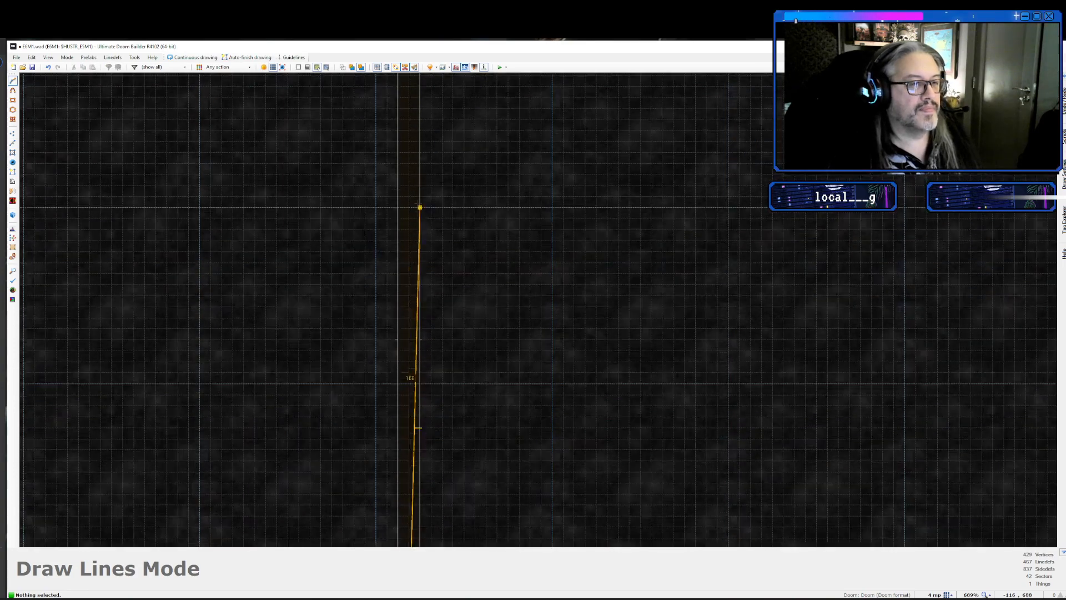
key(Up)
click(409, 191)
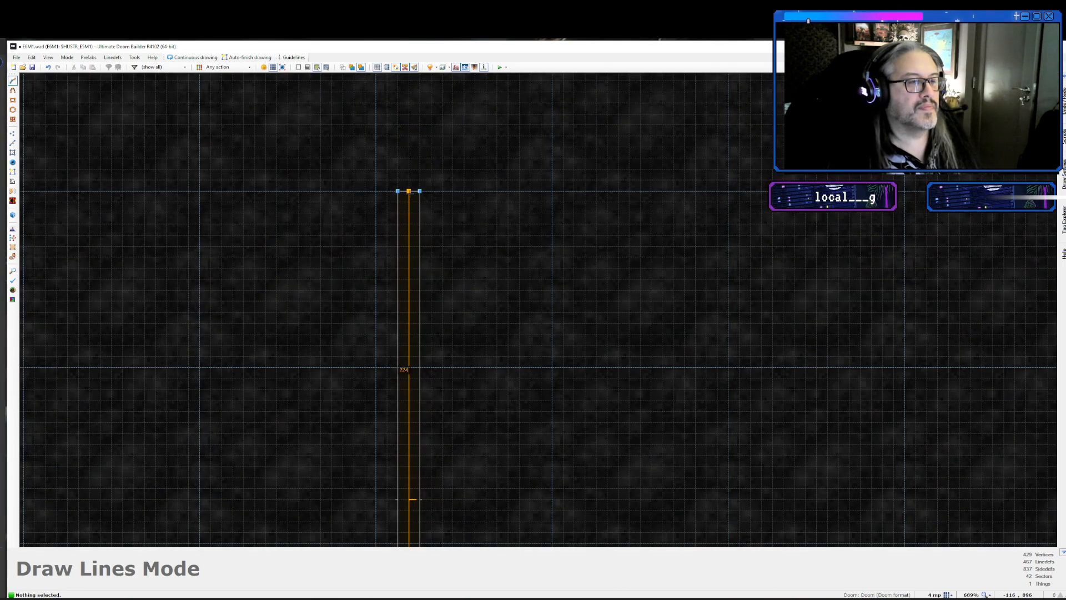
- Draw a matching 224-unit centre line through the eastern strip from its northern end down to the pillar
key(Right)
key(Right)
key(Right)
key(Right)
key(Right)
key(Right)
key(Right)
key(Right)
key(Right)
key(Right)
key(Right)
key(Right)
key(Right)
key(Right)
key(Right)
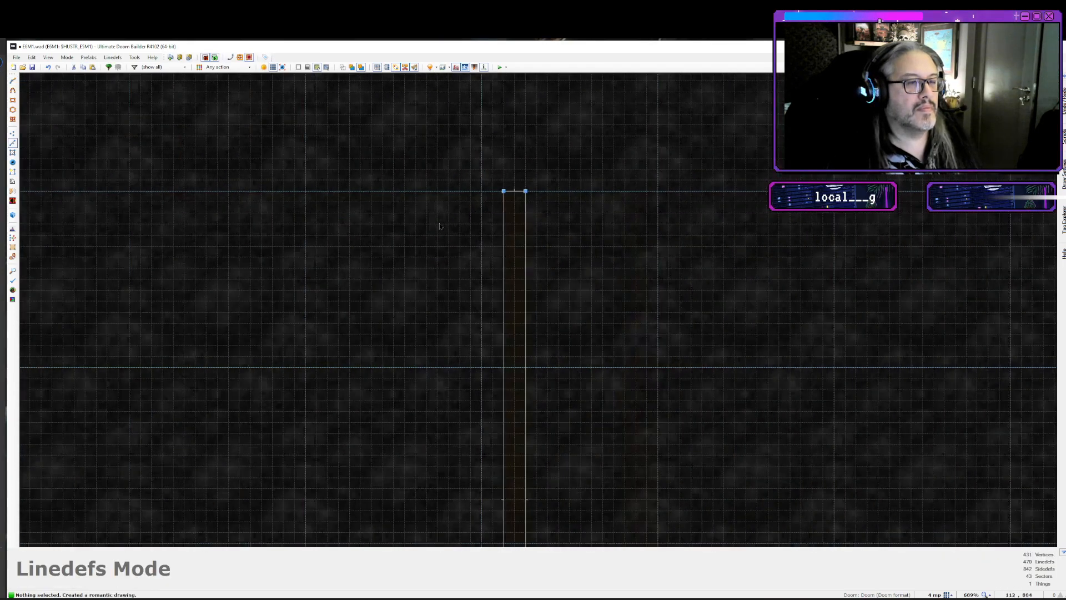
key(ctrl+d)
click(514, 191)
key(Down)
key(Down)
key(Down)
key(Down)
key(Down)
key(Down)
key(Down)
key(Down)
key(Down)
key(Down)
click(514, 408)
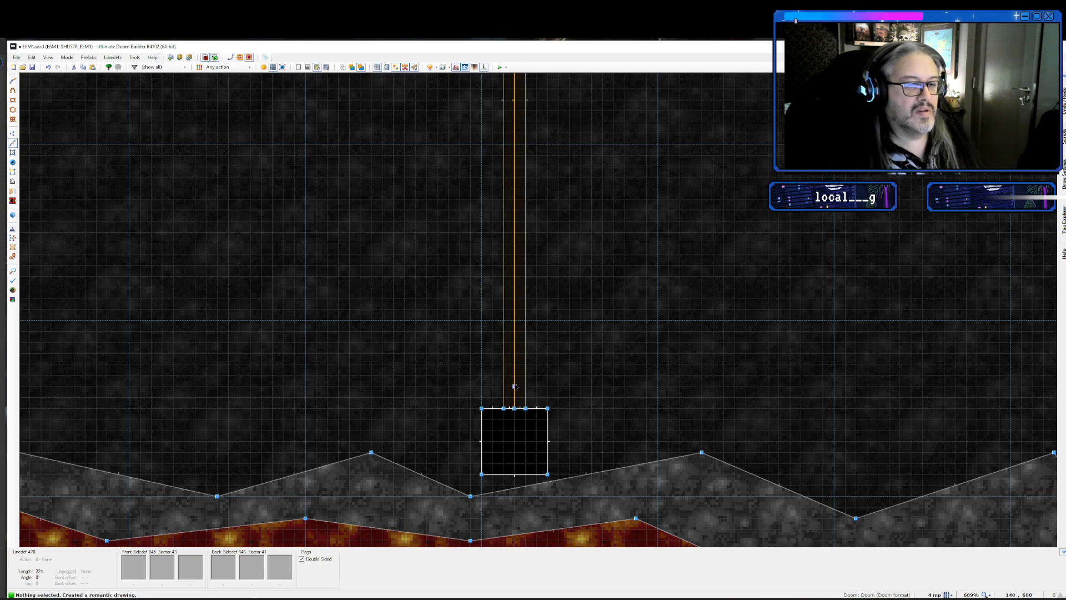
- Apply the MIDGRATE texture to the front and back middle sides of both strips' centre lines
click(515, 382)
key(Left)
key(Left)
key(Left)
key(Left)
key(Left)
key(Left)
key(Left)
key(Left)
key(Left)
key(Left)
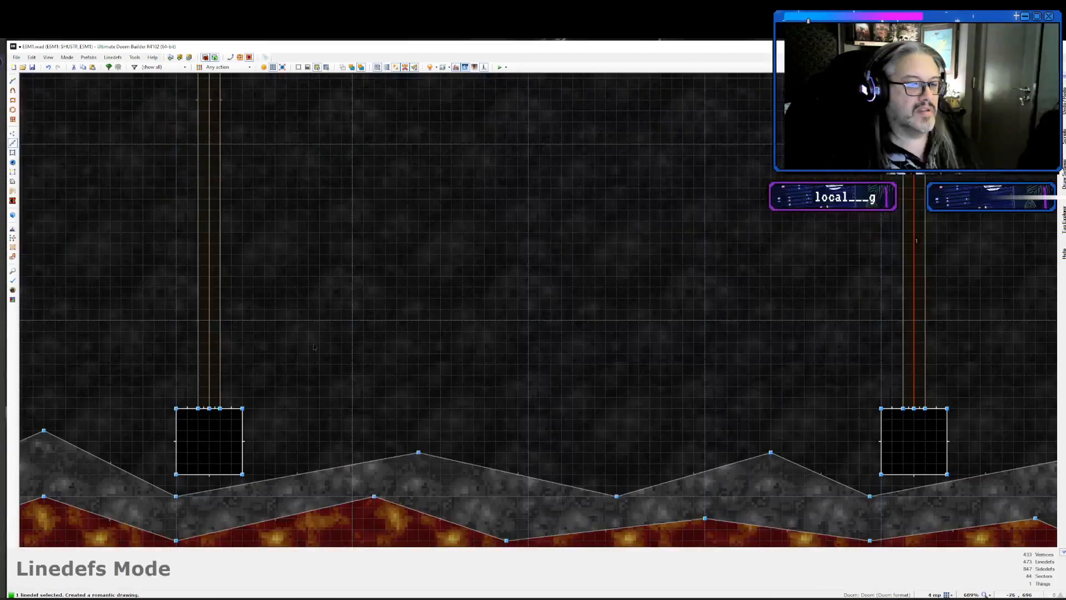
click(209, 331)
right_click(208, 331)
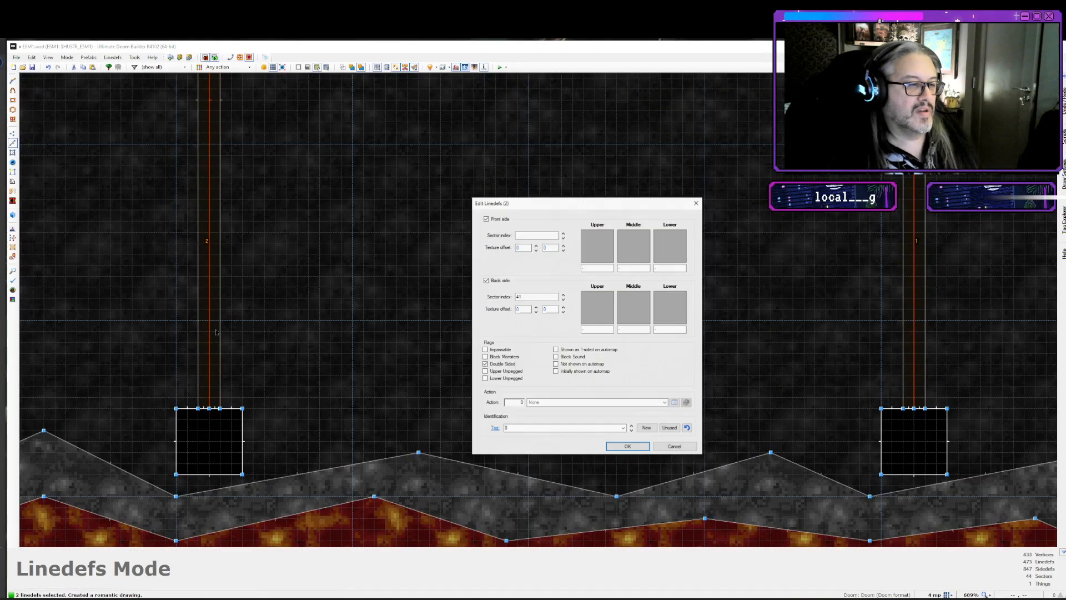
click(624, 267)
text(MIDGRATE)
click(627, 329)
text(MIDGRATE)
key(Return)
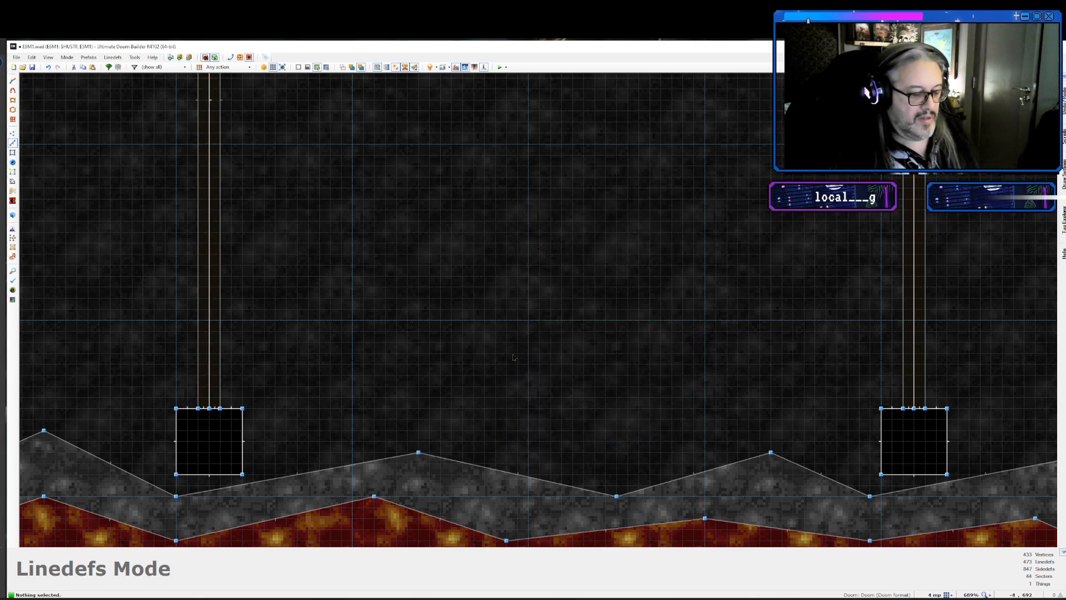
- Inspect the grates and metal beams between the pillars in 3D with gravity off
key(w)
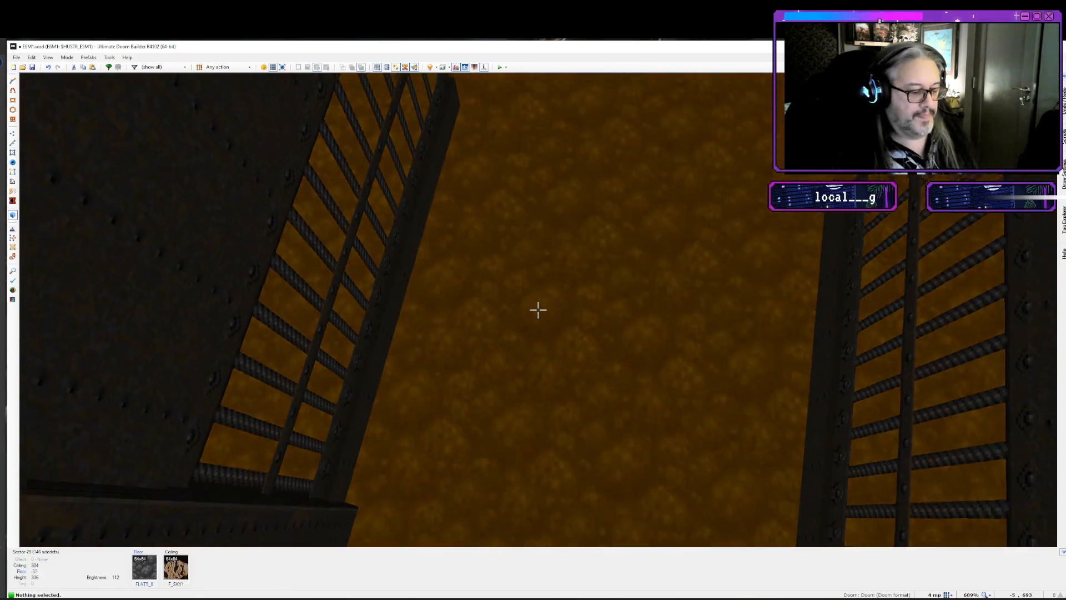
key(g)
key(g)
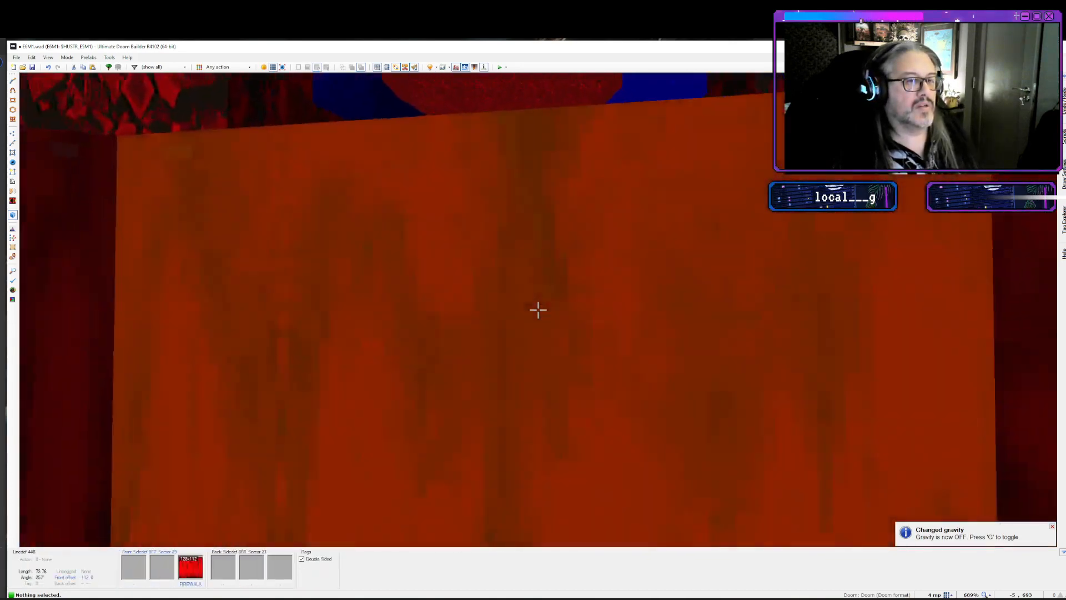
key(d)
key(e)
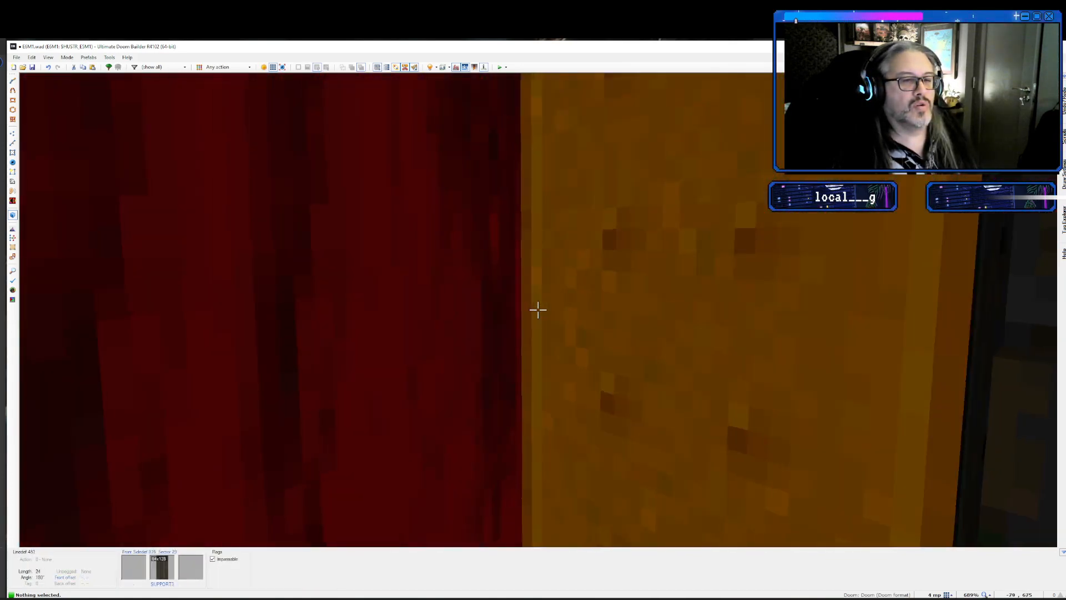
key(d)
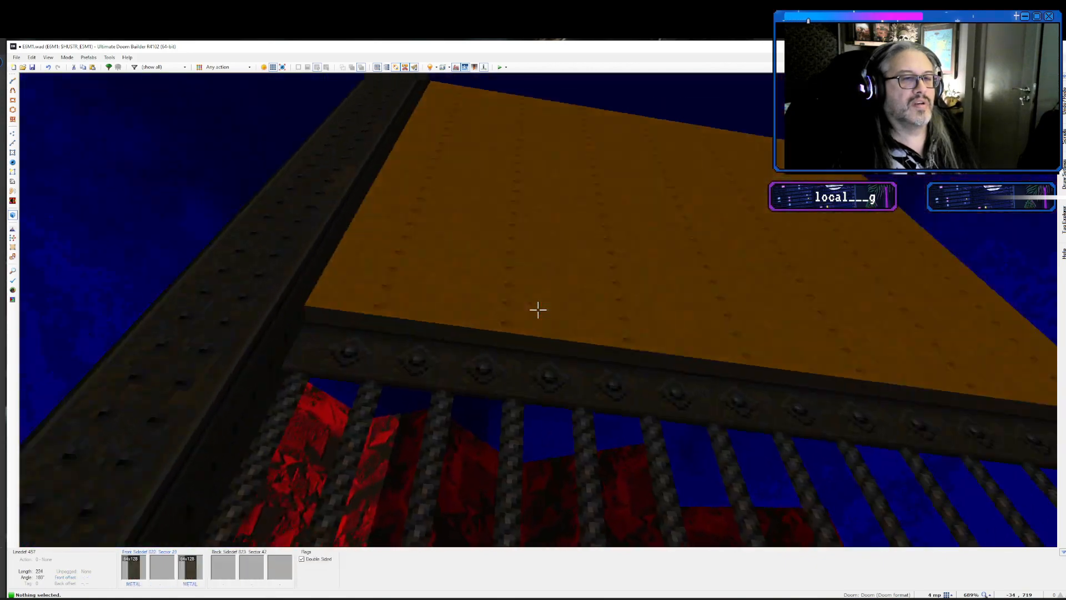
key(d)
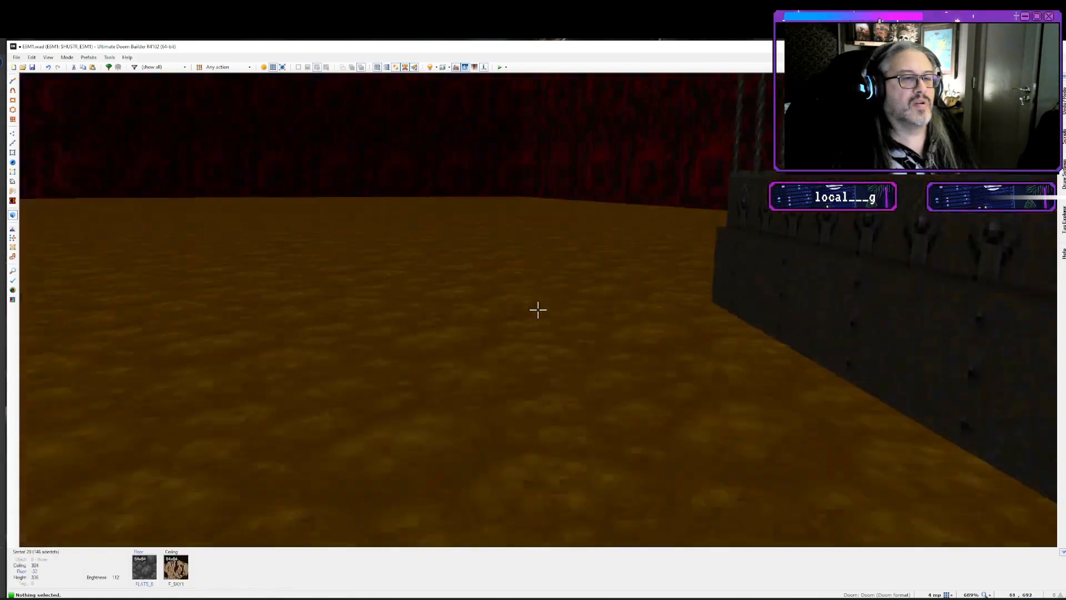
key(e)
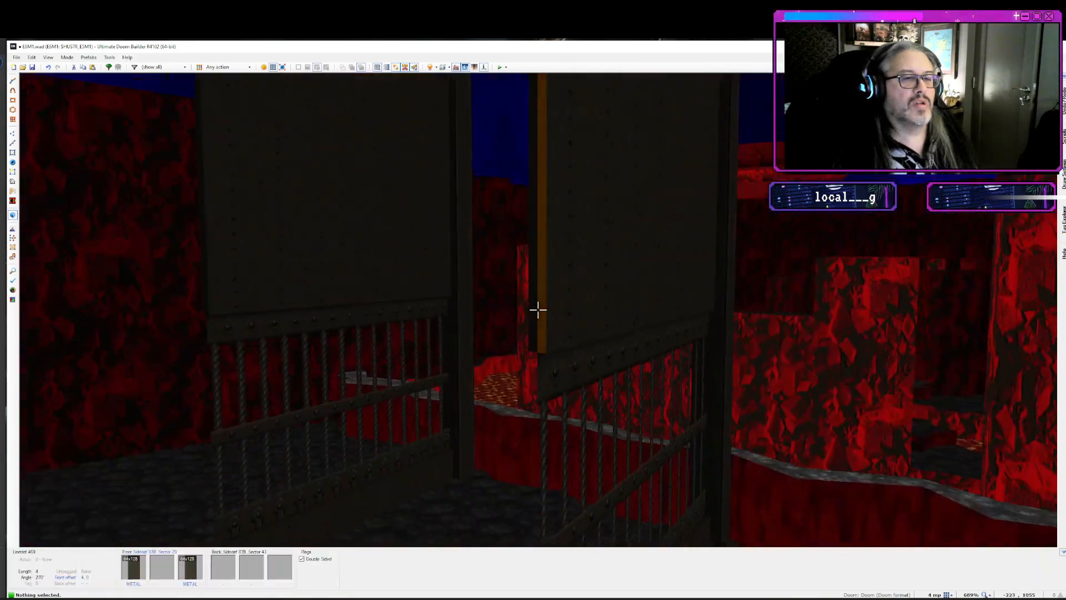
key(q)
- Draw a five-segment jagged line from the western pillar's northeast corner to the eastern pillar's northwest corner, starting with segments about 43, 58, 61 and 58 units long
scroll(470, 340, up, 5)
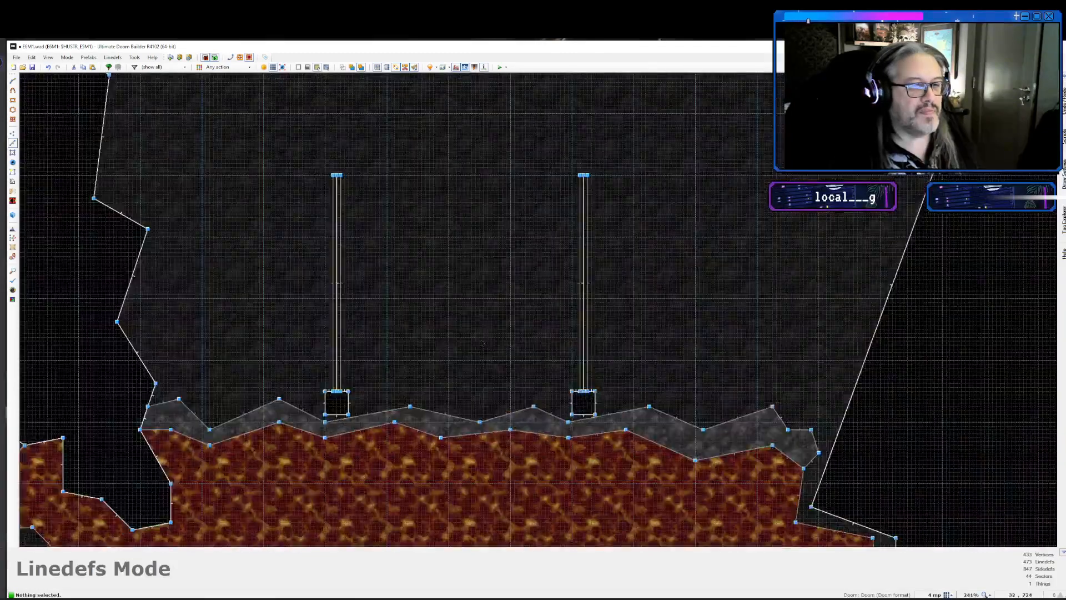
key(d)
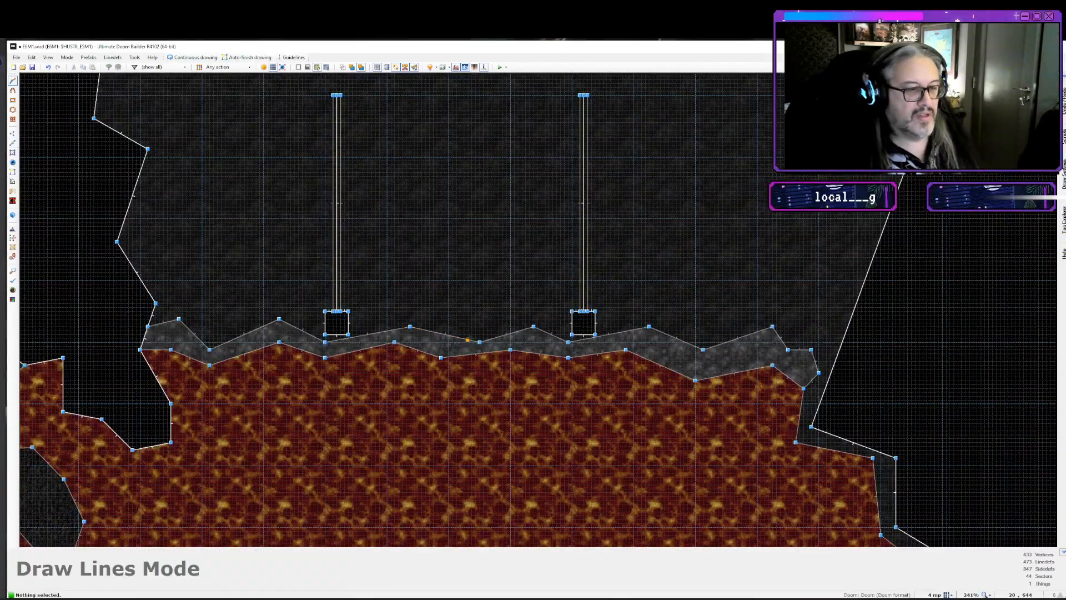
scroll(359, 375, up, 5)
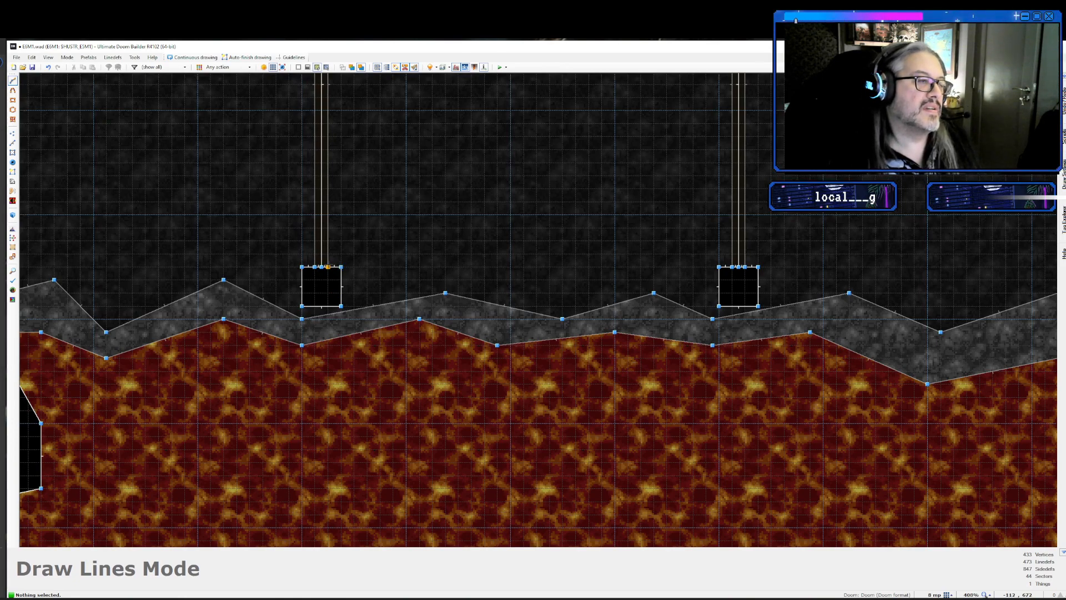
click(341, 266)
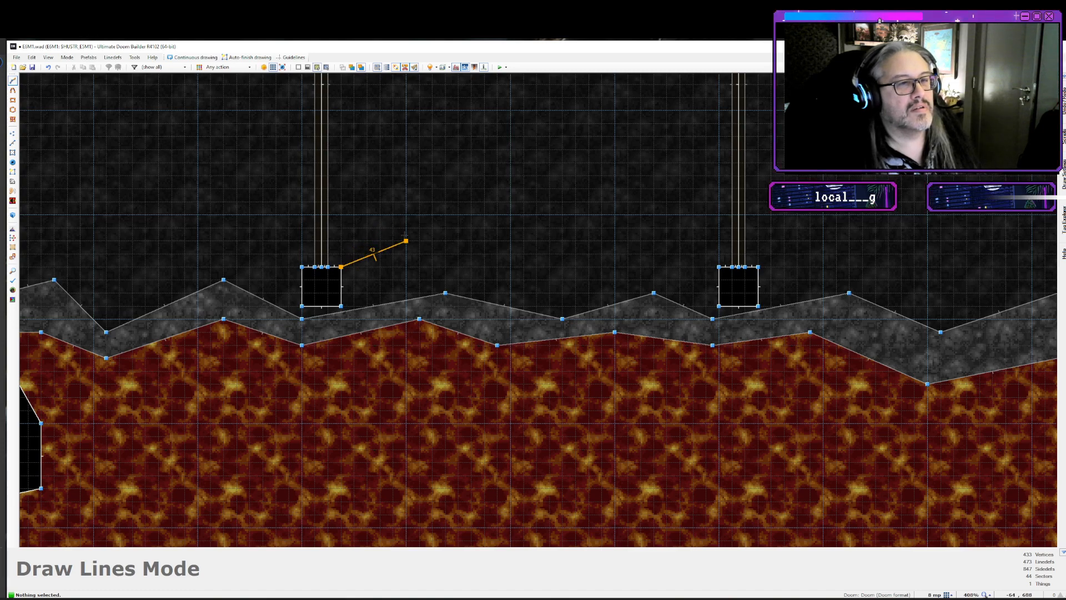
click(406, 240)
click(497, 267)
click(588, 228)
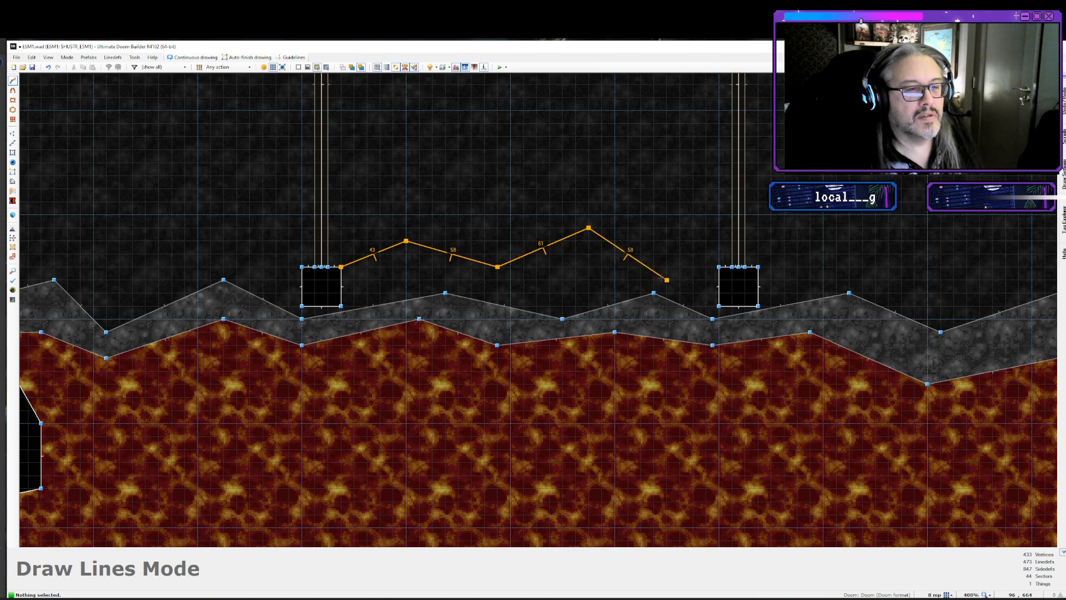
click(667, 280)
click(719, 267)
right_click(720, 267)
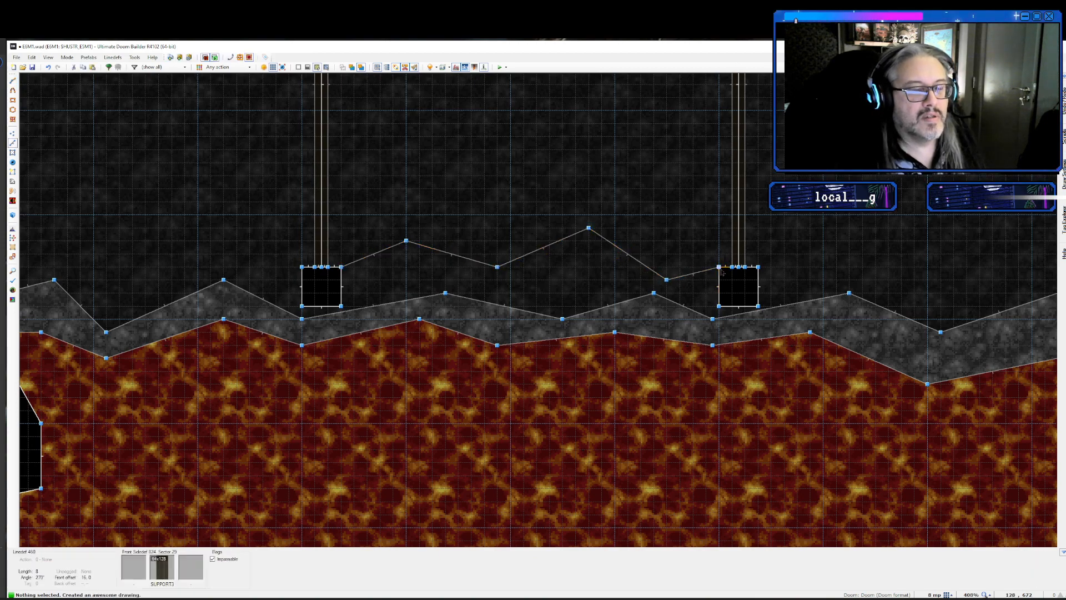
key(Up)
key(Up)
key(Up)
key(Up)
key(Up)
key(Up)
key(Up)
key(Up)
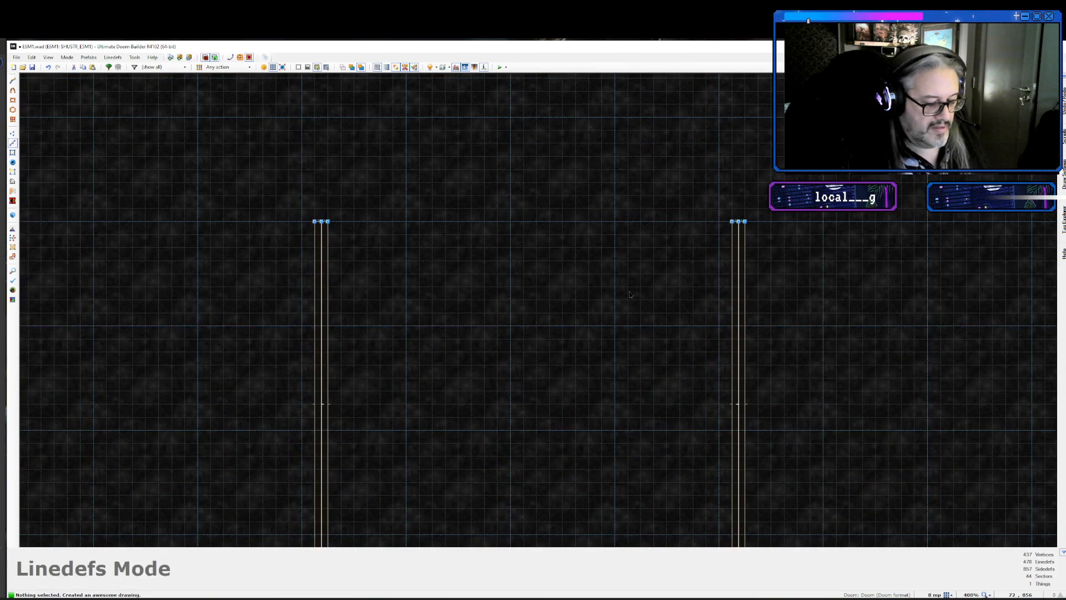
key(d)
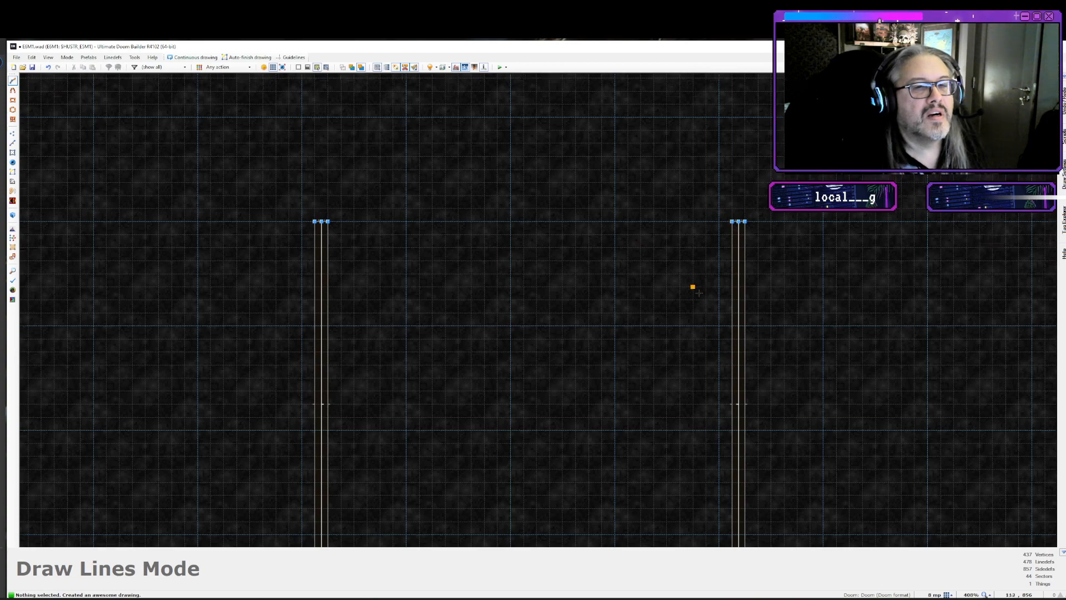
scroll(698, 292, down, 3)
key(Down)
key(Down)
key(Down)
key(Down)
scroll(700, 313, up, 3)
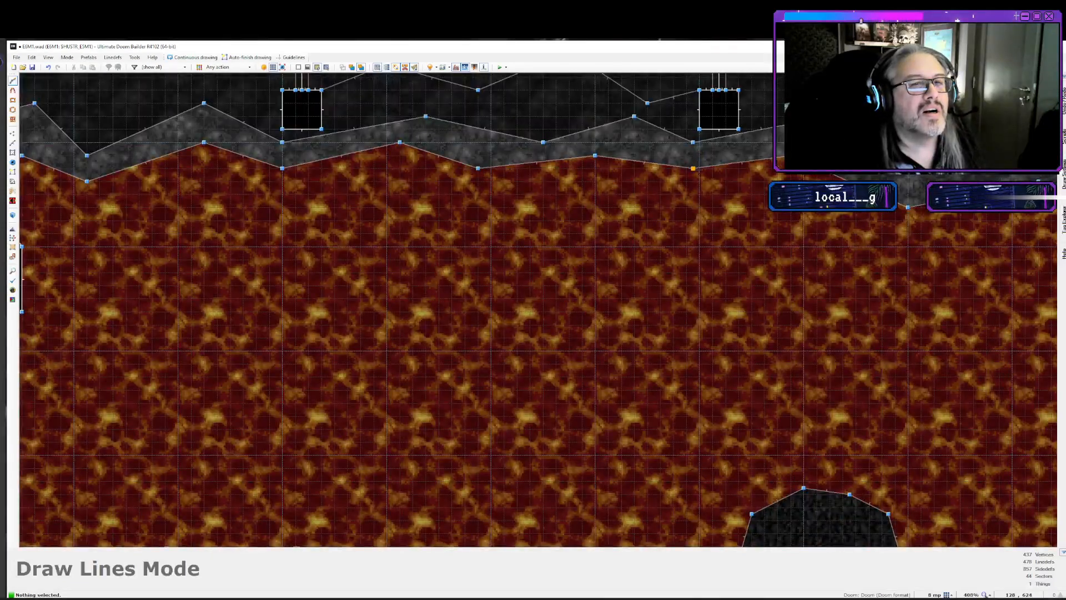
key(Escape)
click(738, 111)
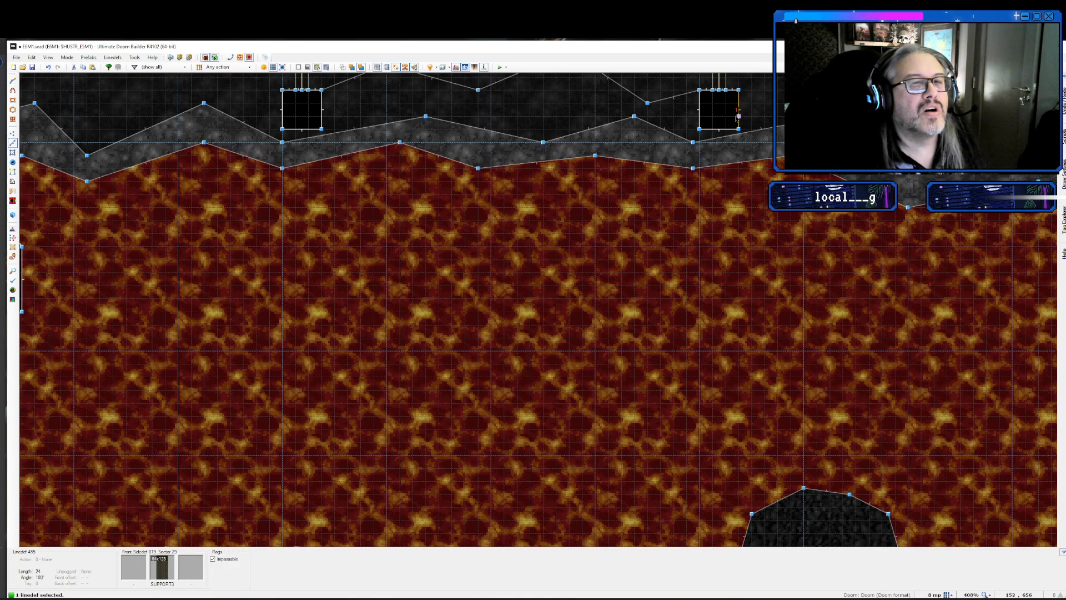
click(719, 129)
click(699, 114)
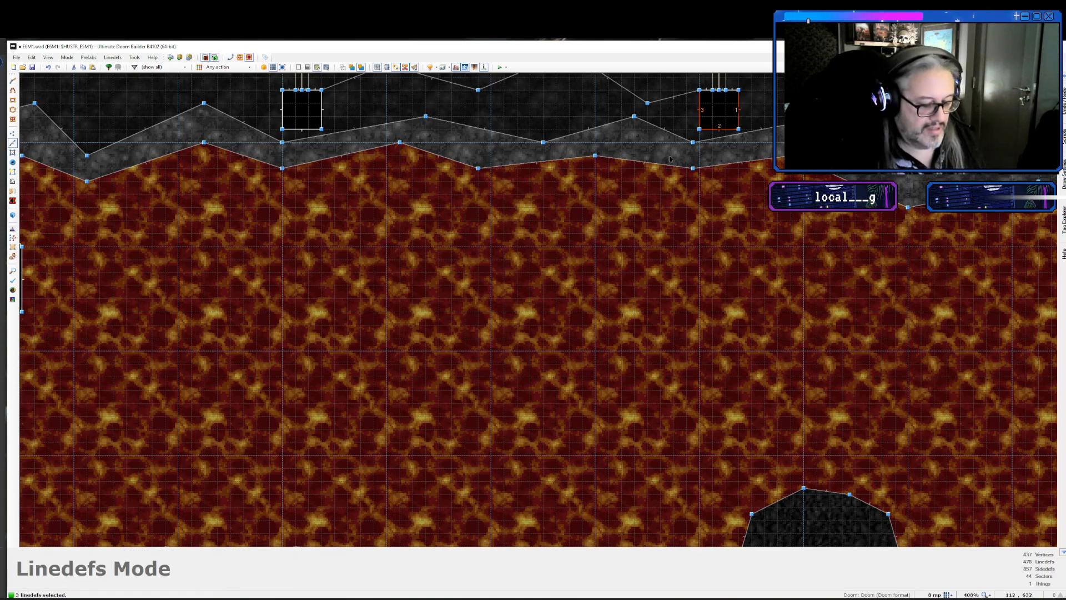
key(Up)
key(Up)
key(Up)
key(Up)
key(Up)
key(Up)
key(Up)
key(Up)
key(c)
- Draw a 24-unit square centred on the northern end of the eastern beam strip, extending north from it
key(Up)
key(Up)
key(Up)
key(Up)
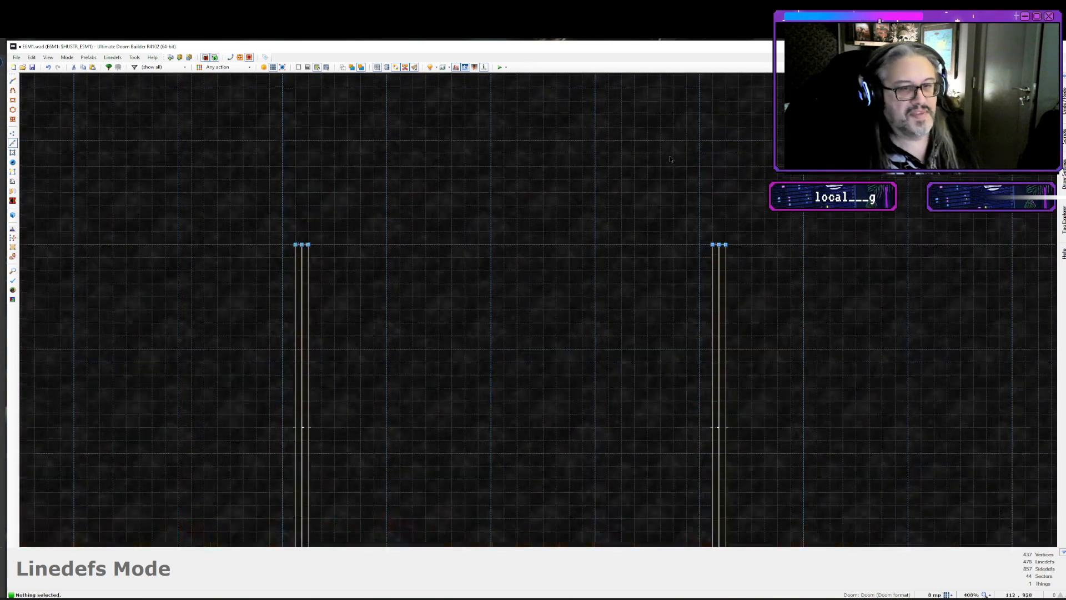
key(ctrl+shift+d)
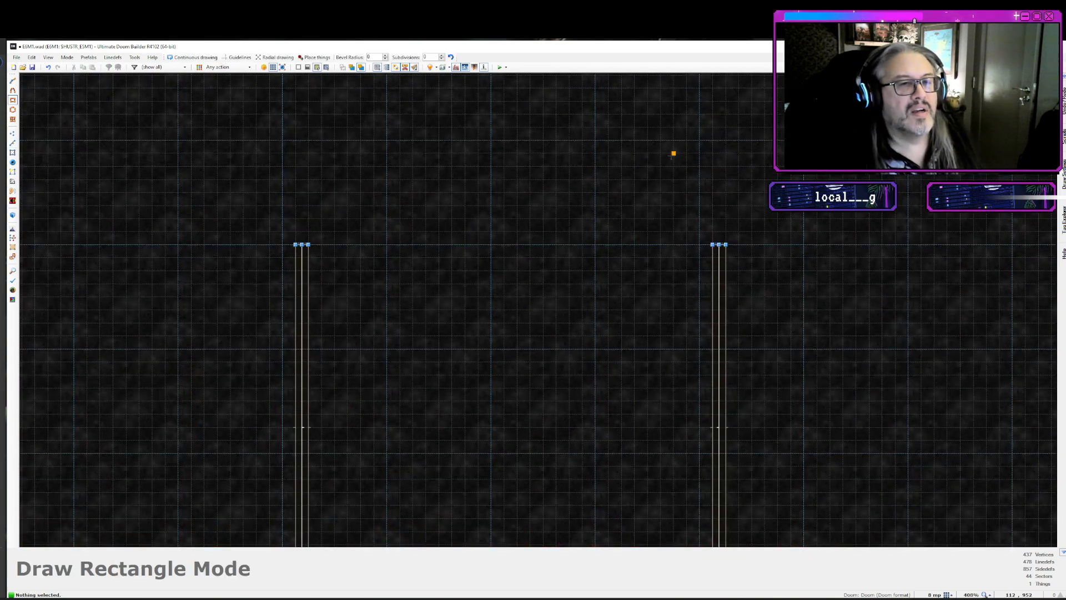
drag(700, 245, 739, 205)
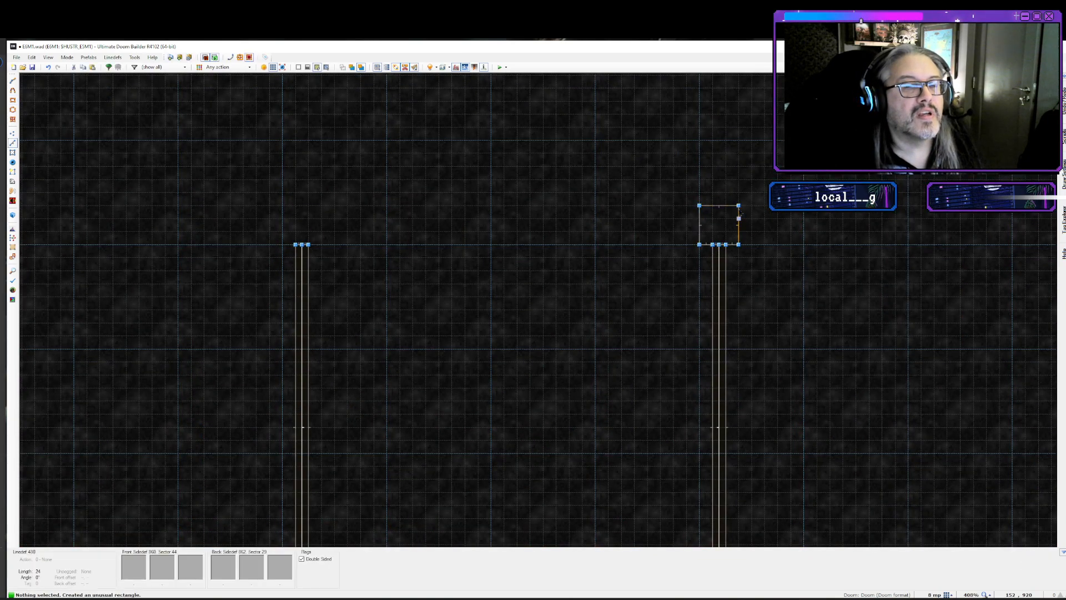
- Flip the linedefs of the new square sector at the eastern strip's northern end
key(s)
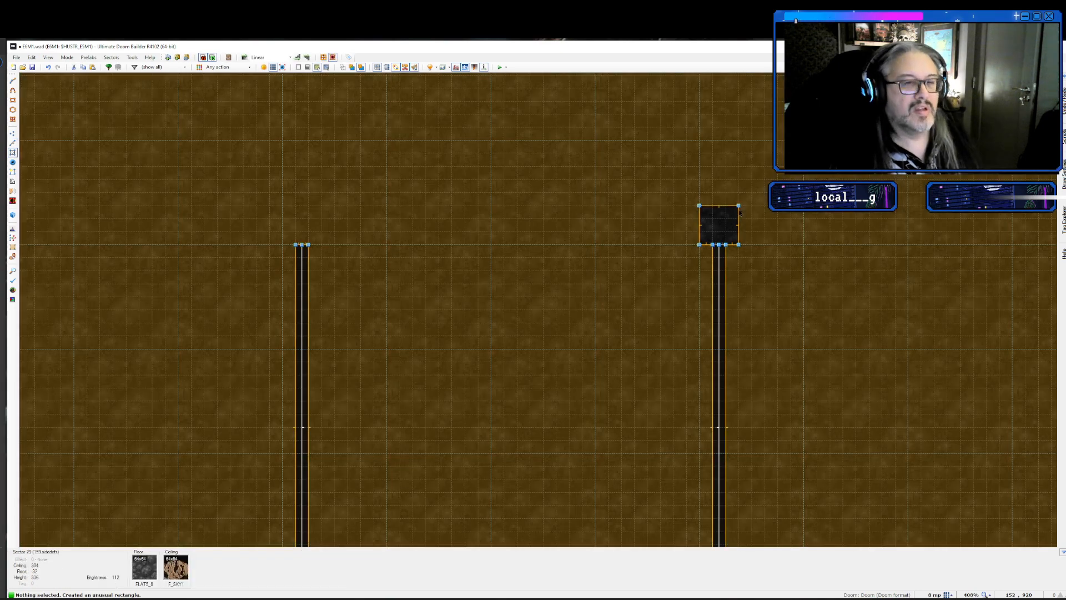
click(710, 225)
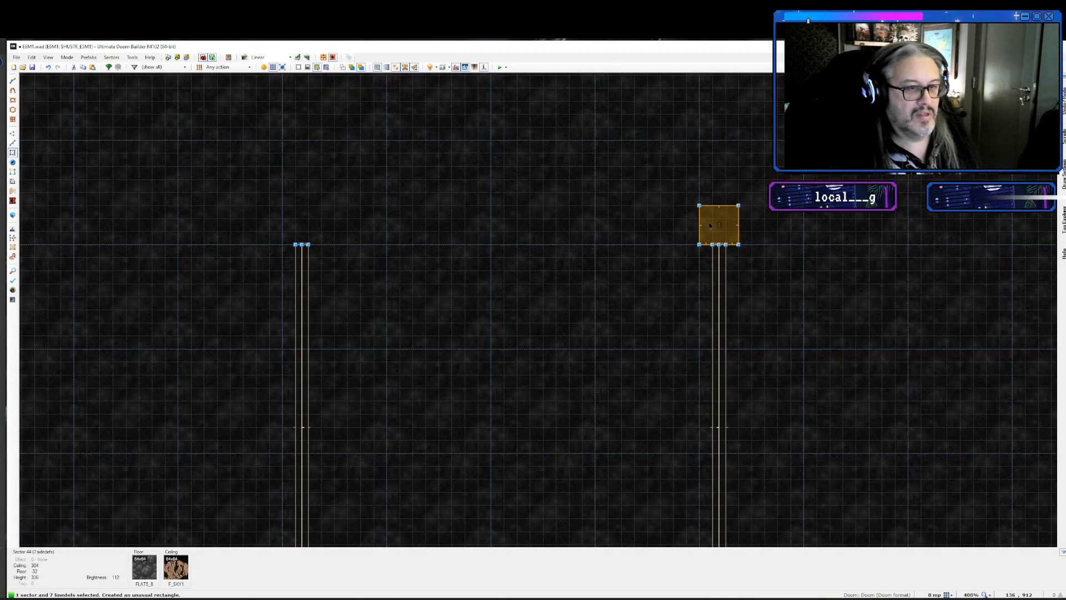
key(f)
key(l)
- Make the eastern square's seven linedefs single-sided and impassable, with SUPPORT3 as the front middle texture
right_click(713, 211)
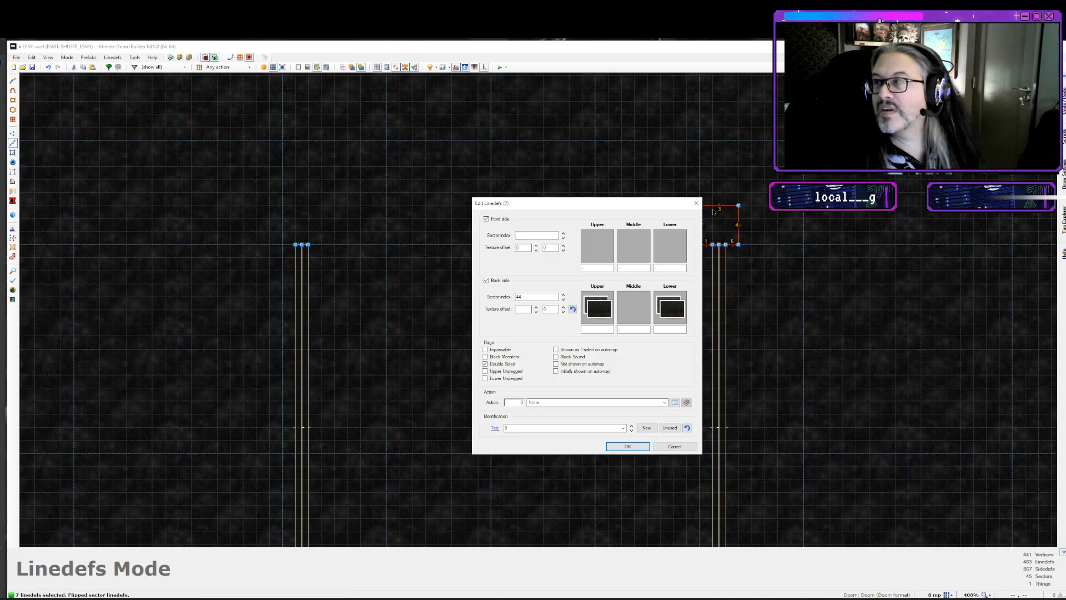
click(487, 280)
click(500, 351)
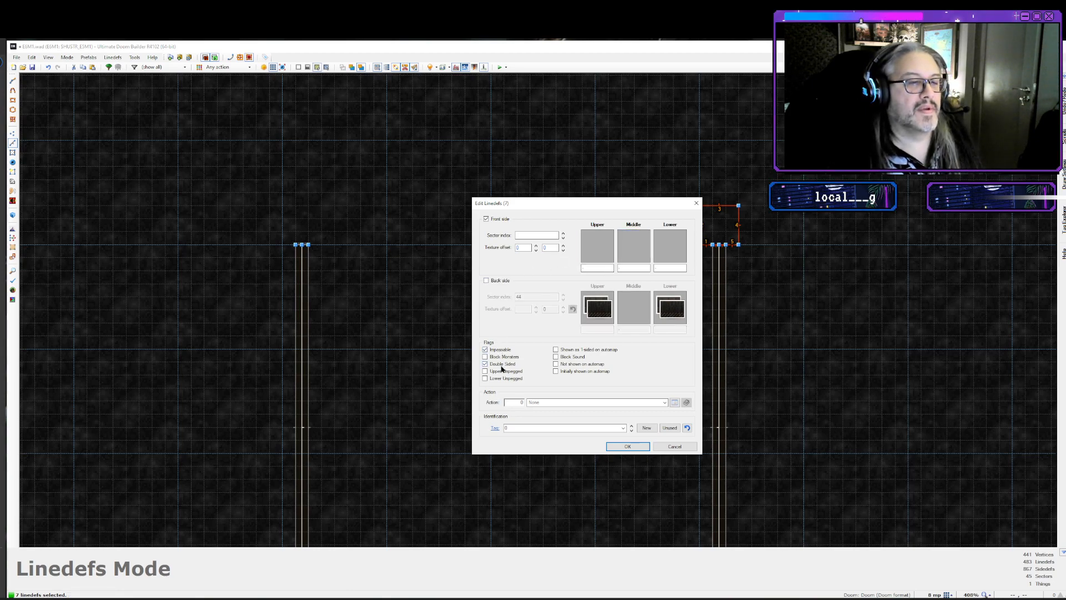
click(631, 267)
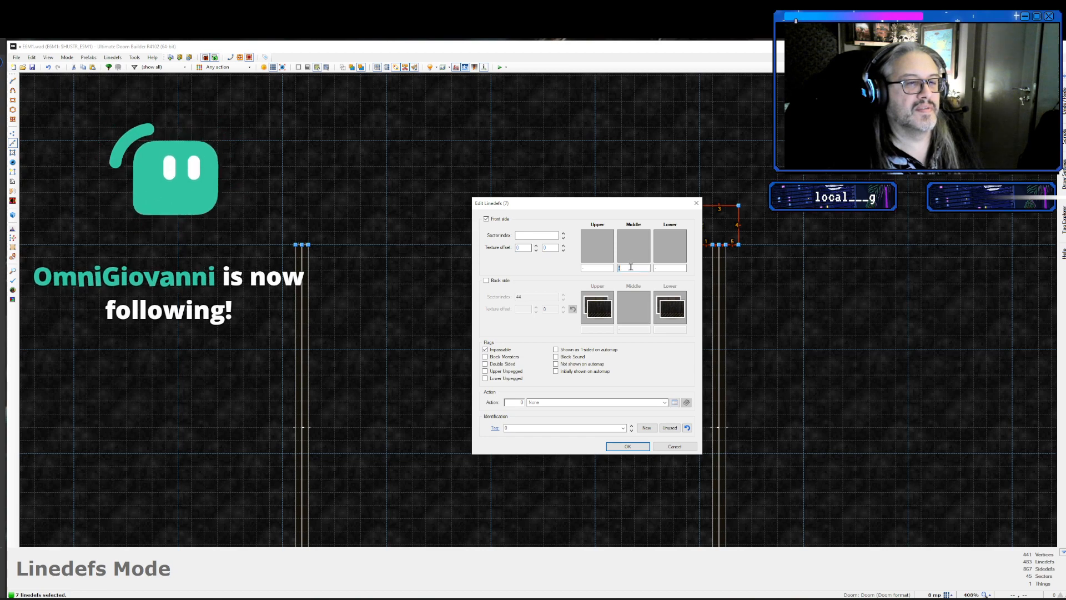
text(SUPPORT3)
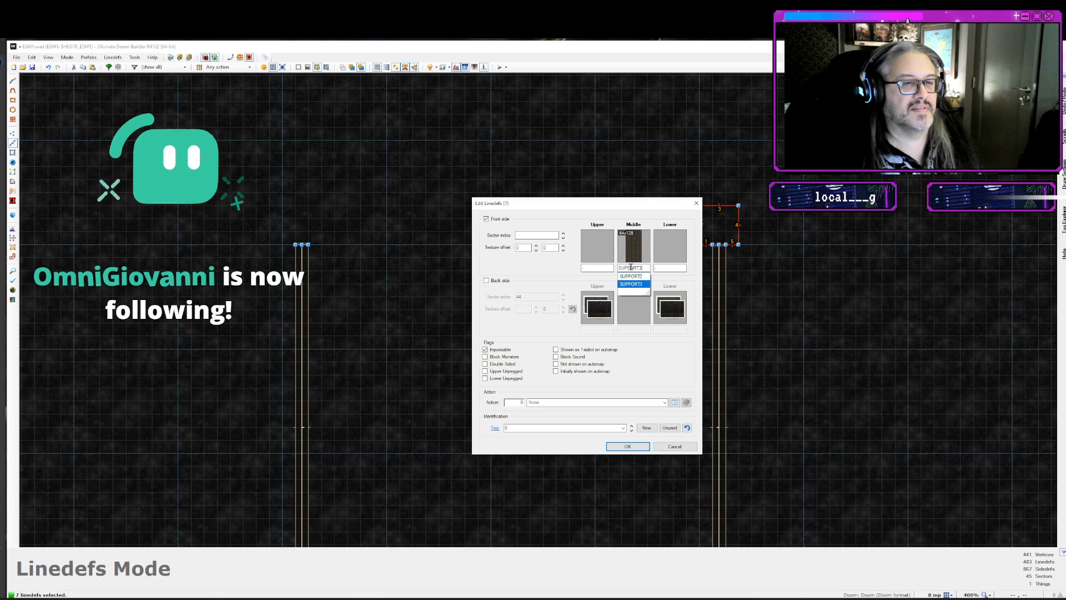
key(Return)
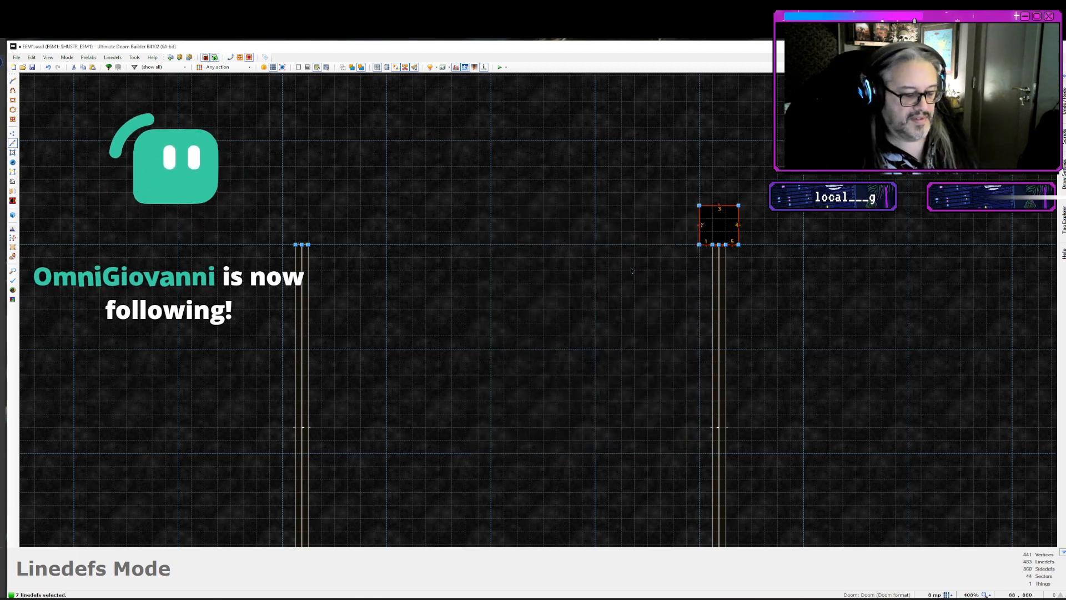
key(Escape)
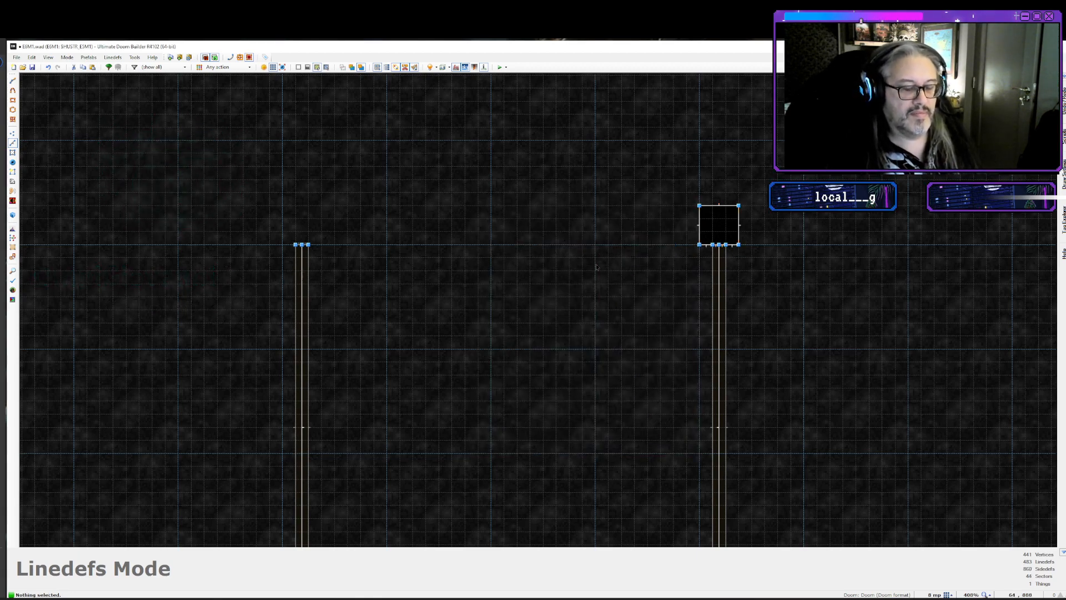
- Draw a matching 24-unit square at the western strip's northern end and flip its sector's linedefs
key(r)
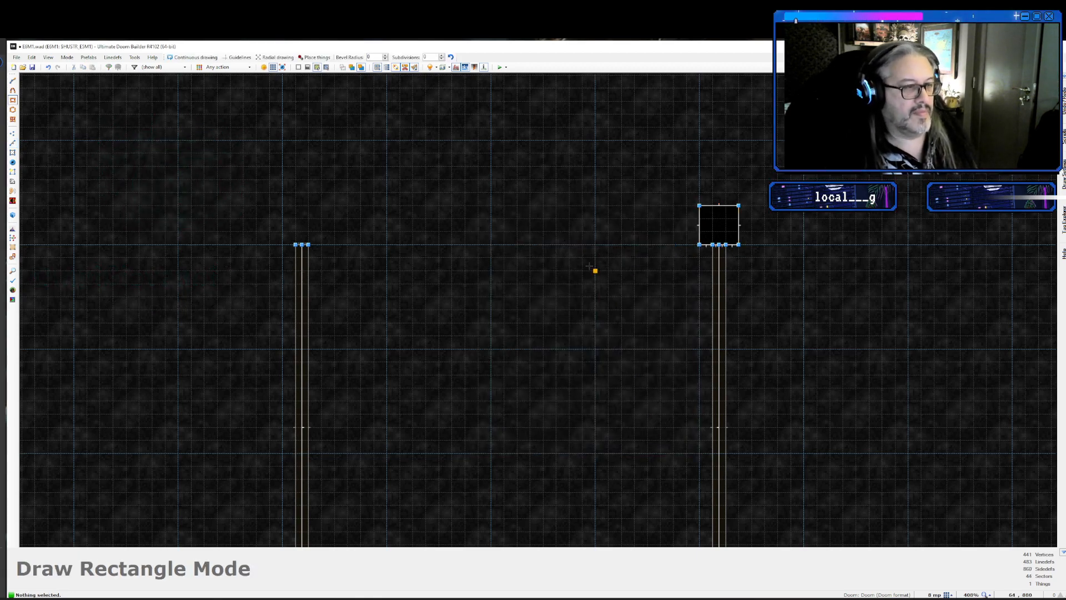
drag(282, 245, 321, 206)
key(s)
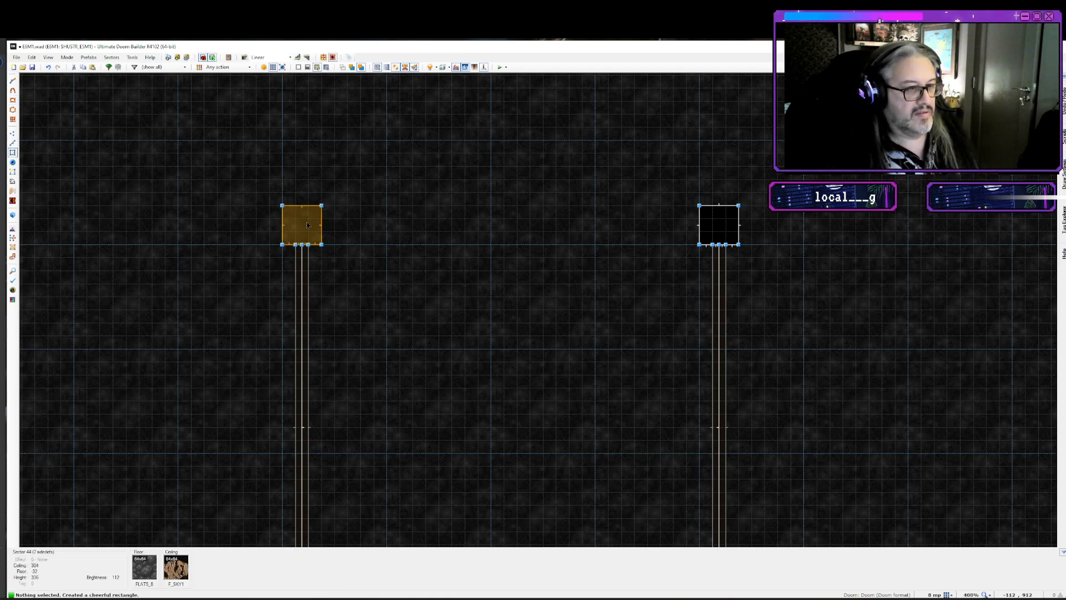
key(f)
key(l)
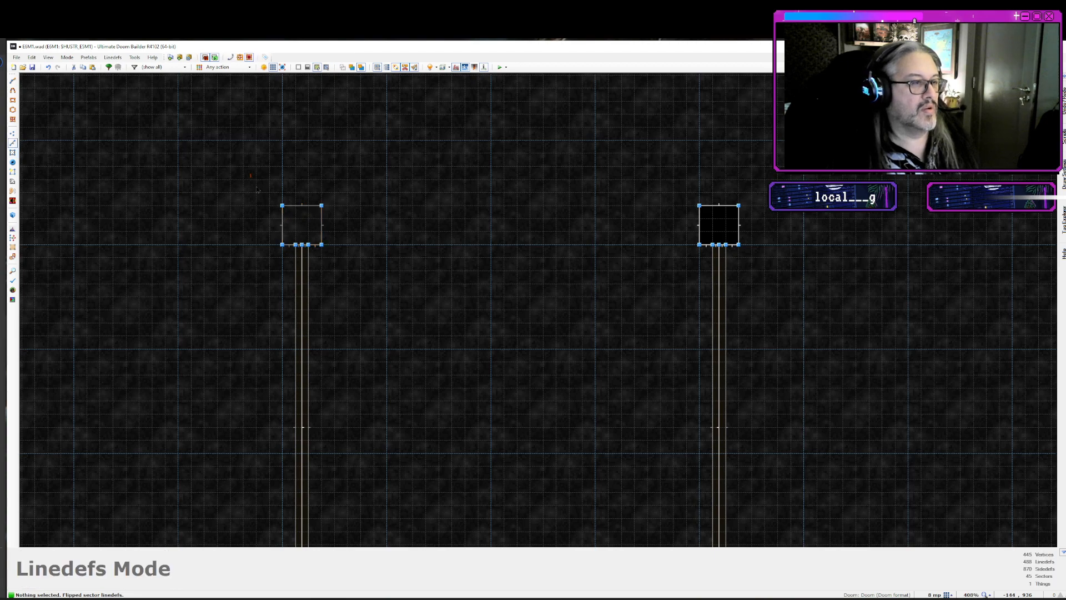
- Make the western square's seven linedefs single-sided and impassable, with SUPPORT3 as the front middle texture
drag(250, 173, 337, 254)
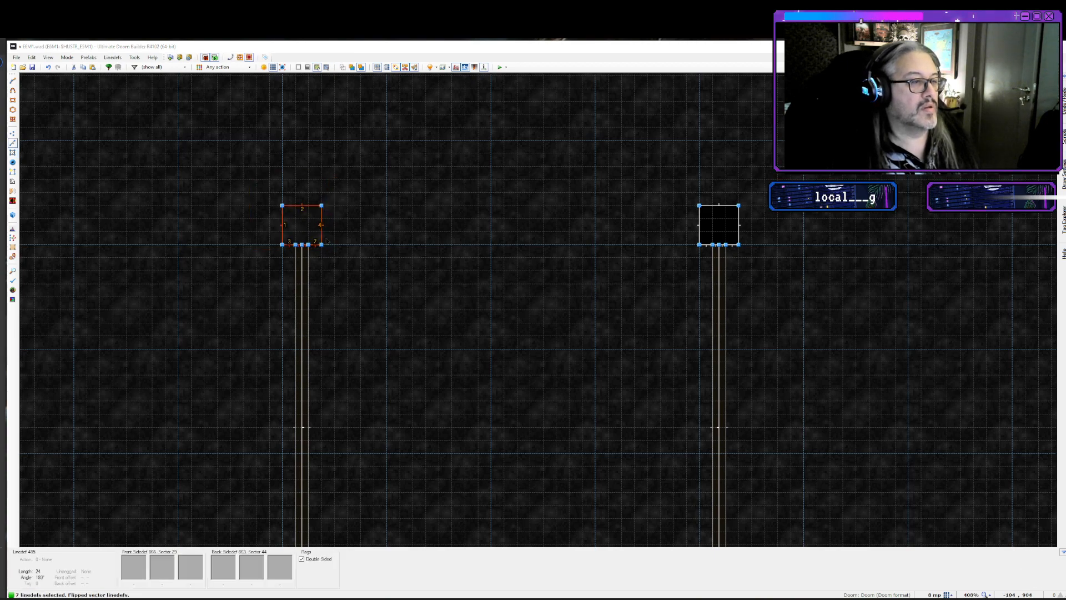
right_click(326, 241)
click(486, 281)
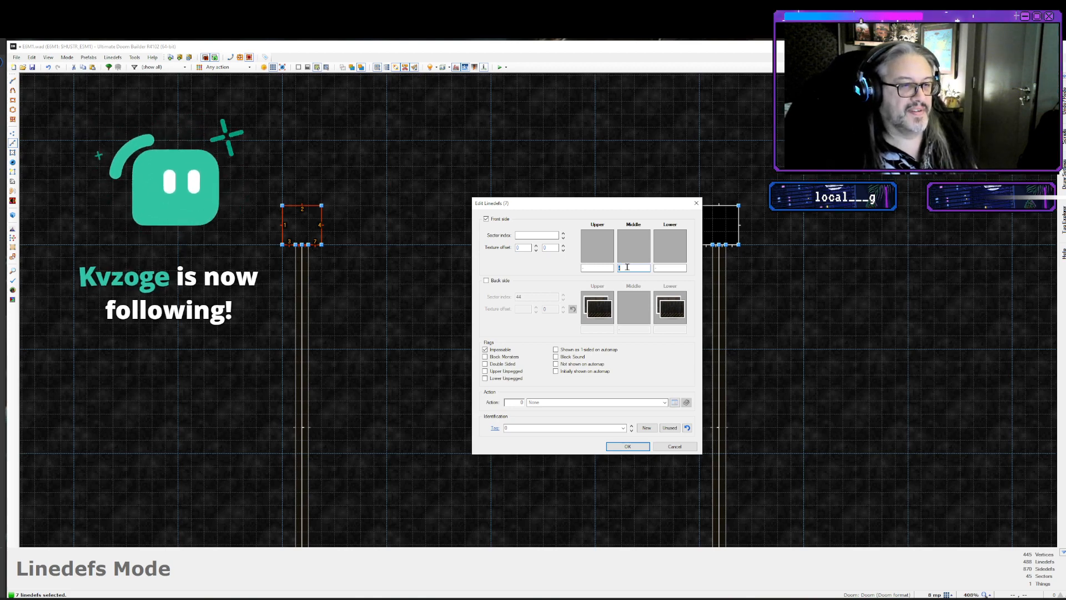
text(SUPPORT3)
key(Return)
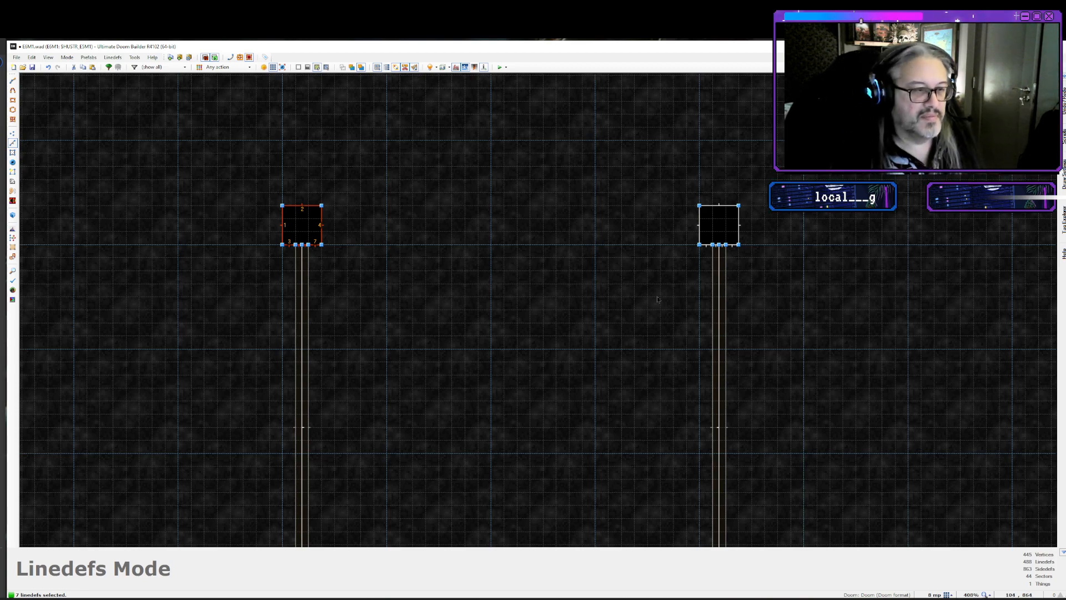
key(c)
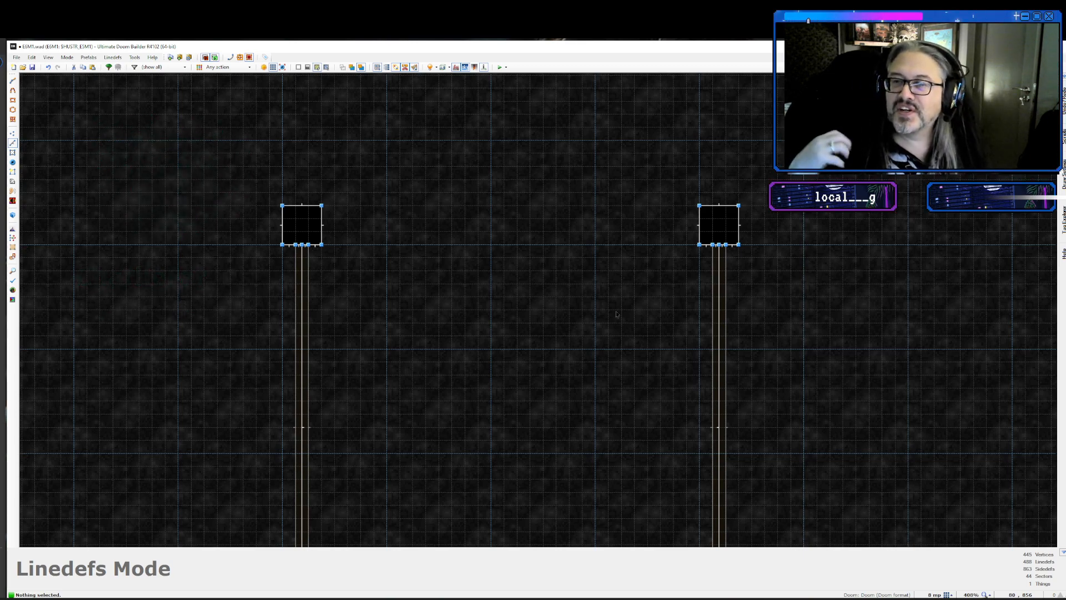
- In 3D with full brightness on, set the horizontal texture offset to 16 on the northeastern pillar's 8-unit SUPPORT3 face east of the grate
key(Down)
key(Down)
key(Down)
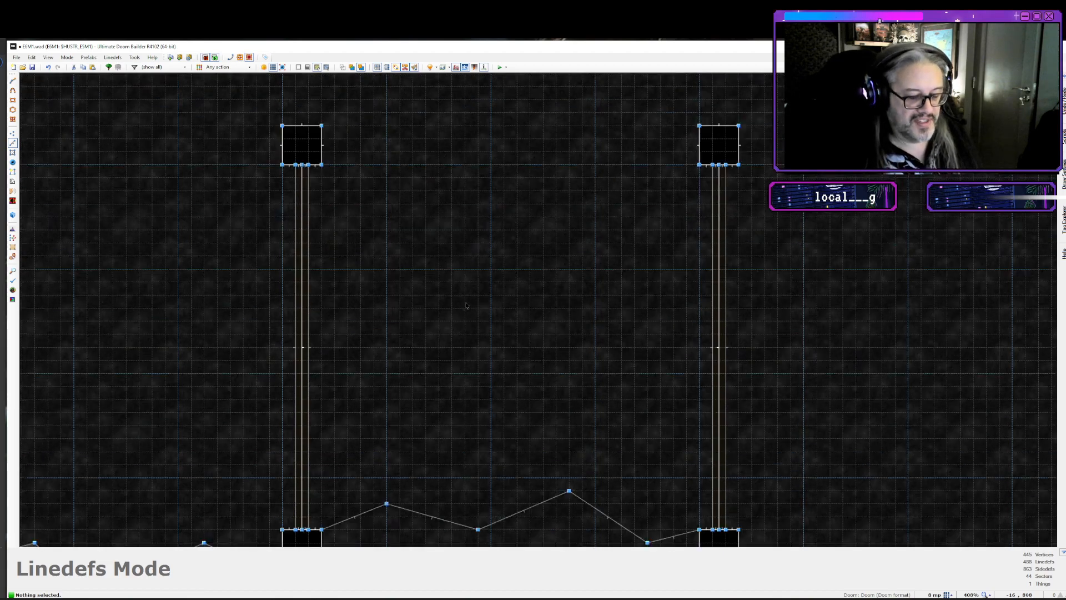
key(q)
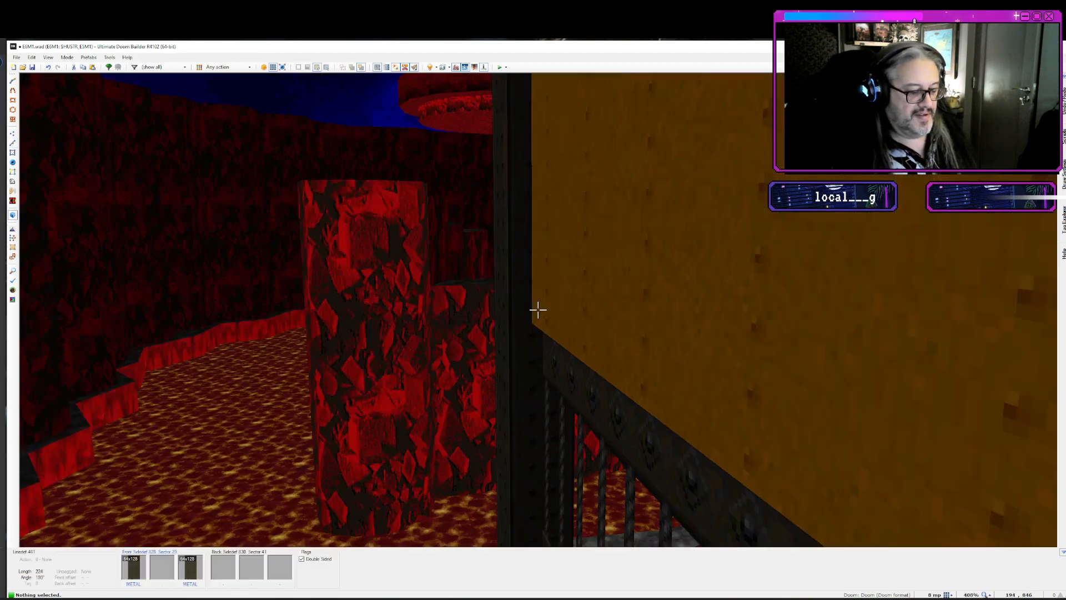
key(b)
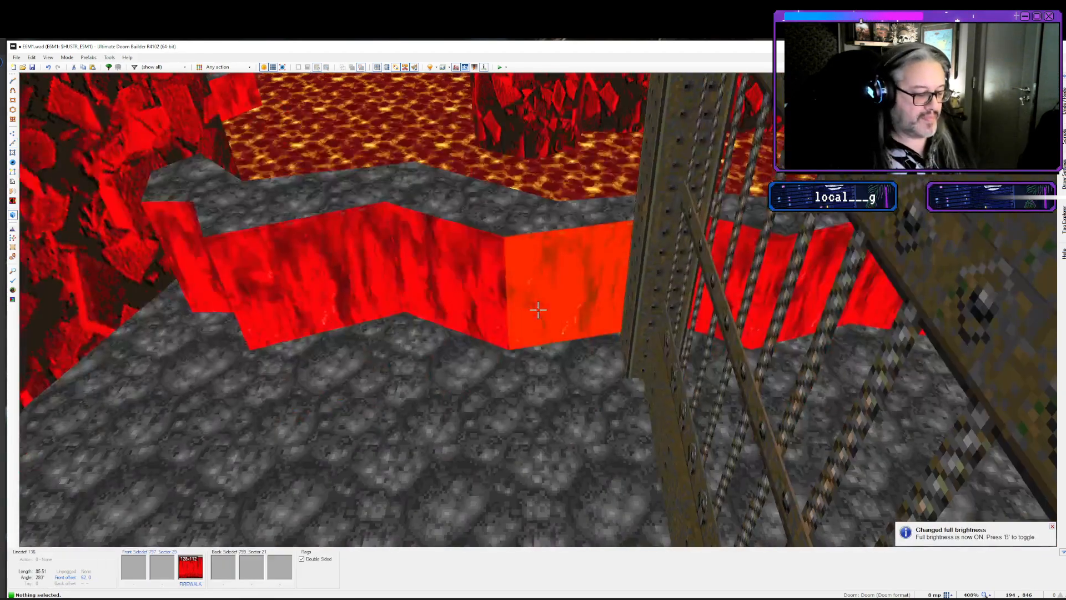
key(w)
key(w)
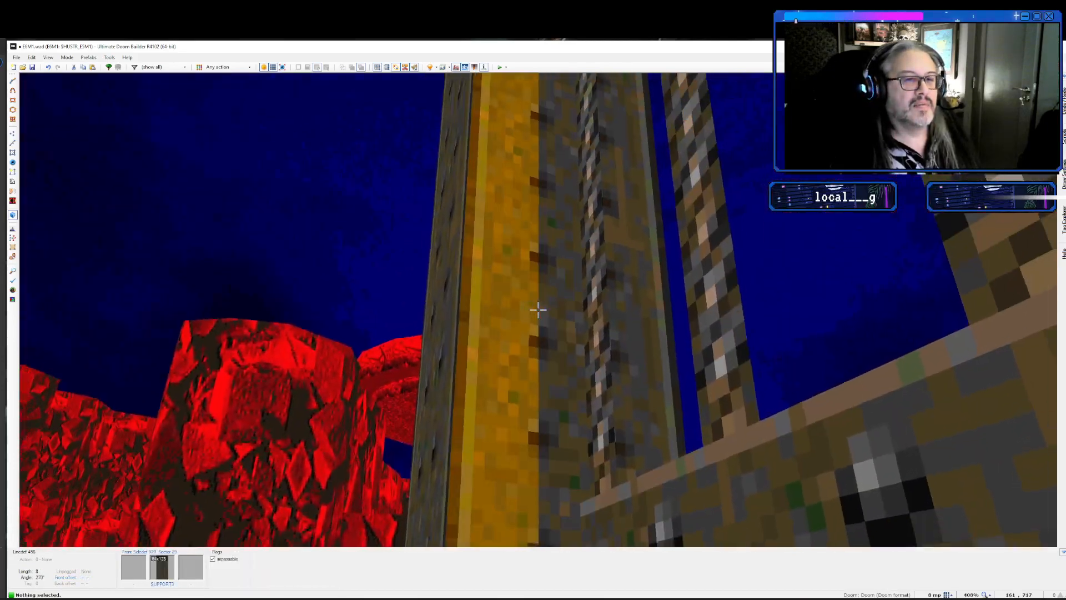
key(s)
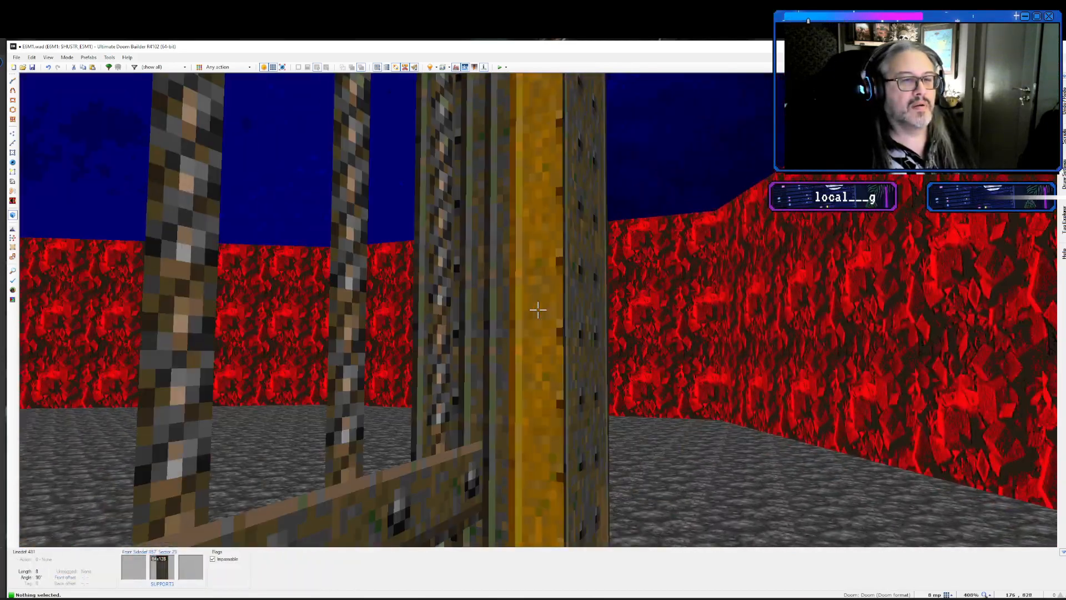
key(shift+Left)
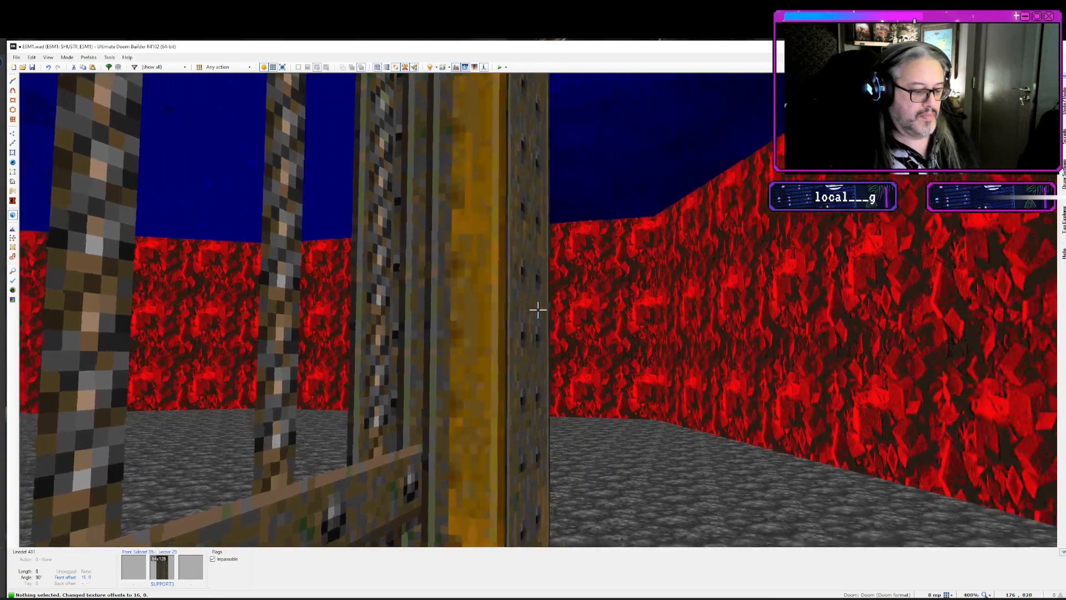
- Set the horizontal texture offset of the northwestern pillar's narrow SUPPORT3 face beside the grate to -8
key(a)
key(a)
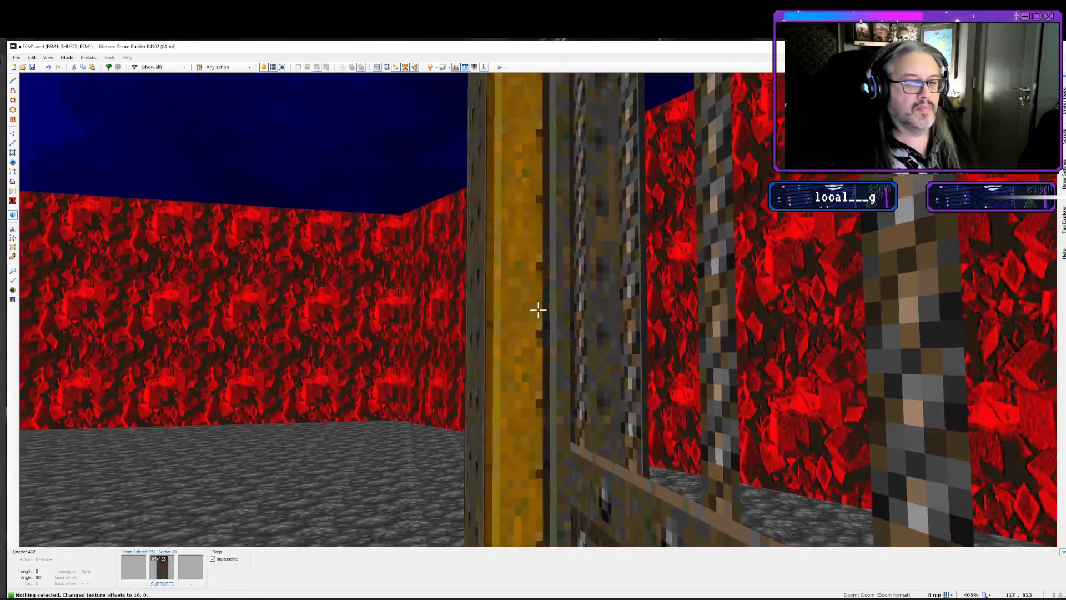
key(a)
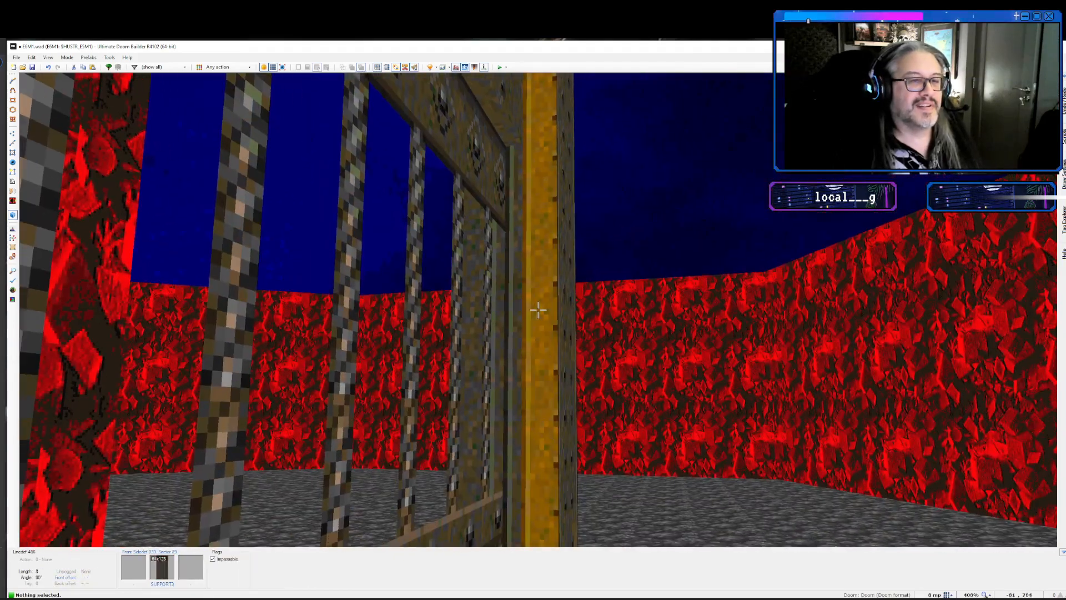
key(a)
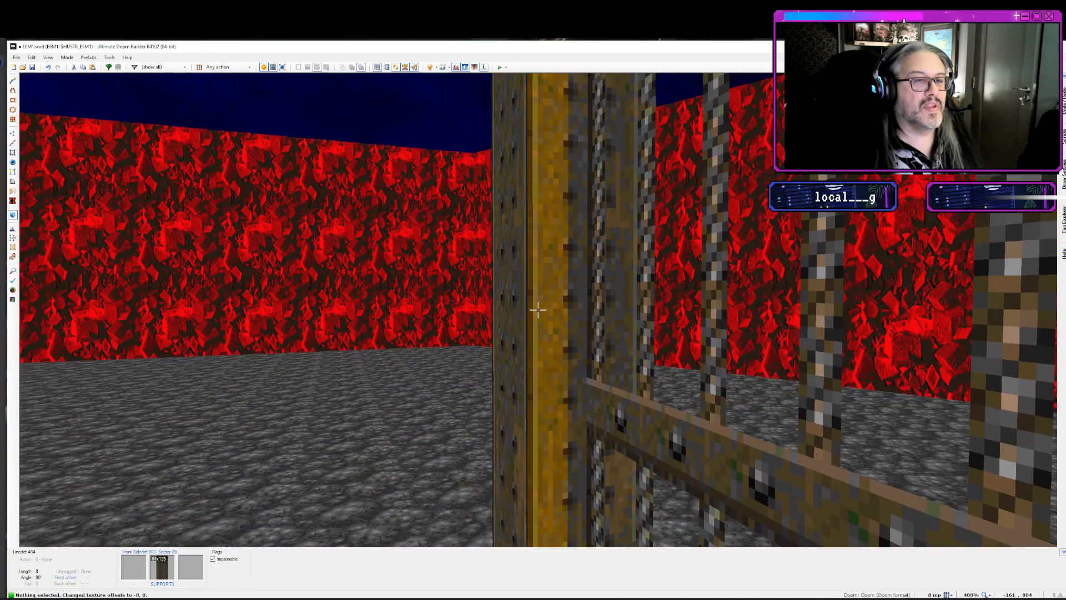
- Set the horizontal texture offset of the 4-unit SUPPORT3 face at the northern end of the western grate to 16
key(d)
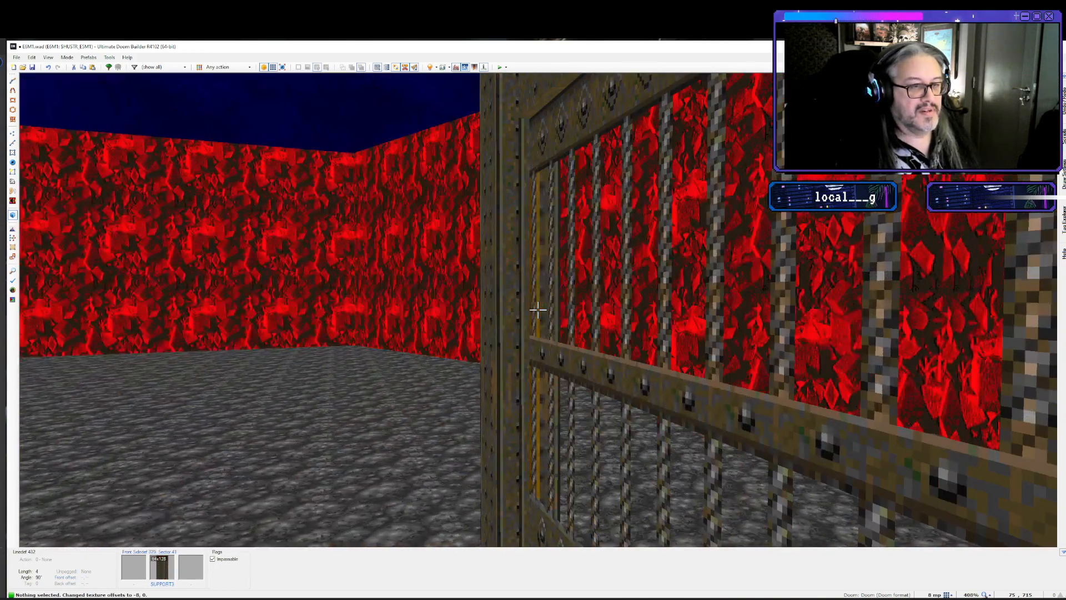
key(w)
key(a)
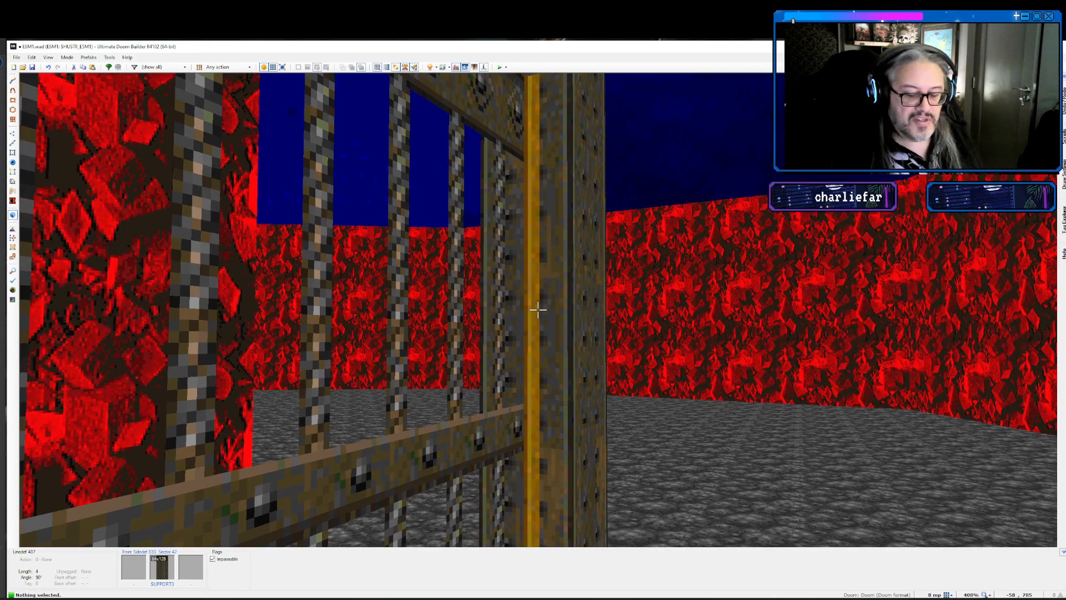
key(shift+Left)
key(shift+Left)
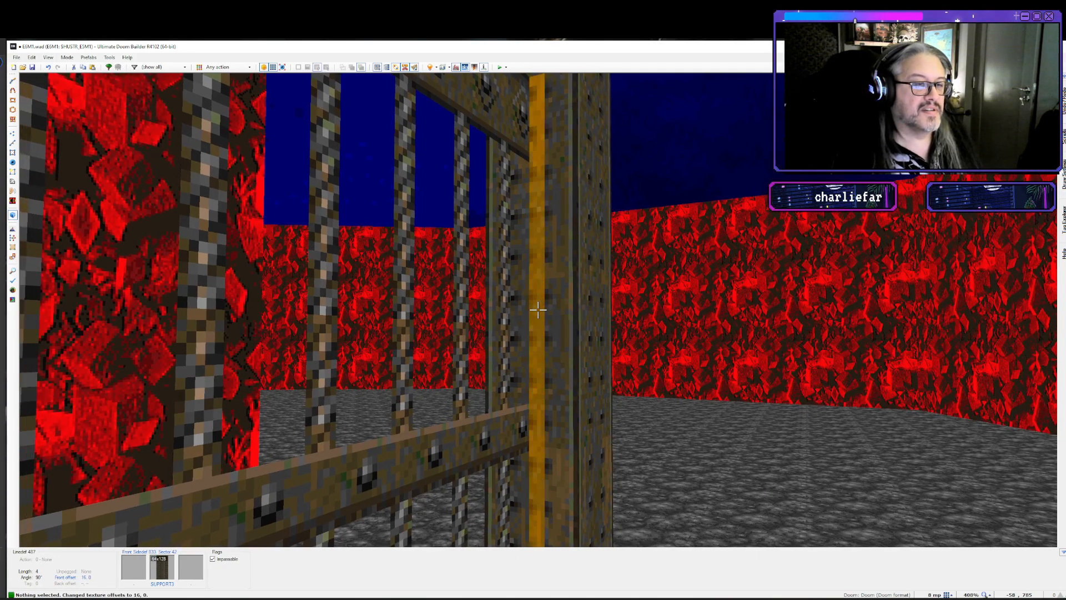
- In 2D with full brightness off, draw a jagged line of six segments, about 33 to 51 units each, between the northern pillars' facing outer corners
key(w)
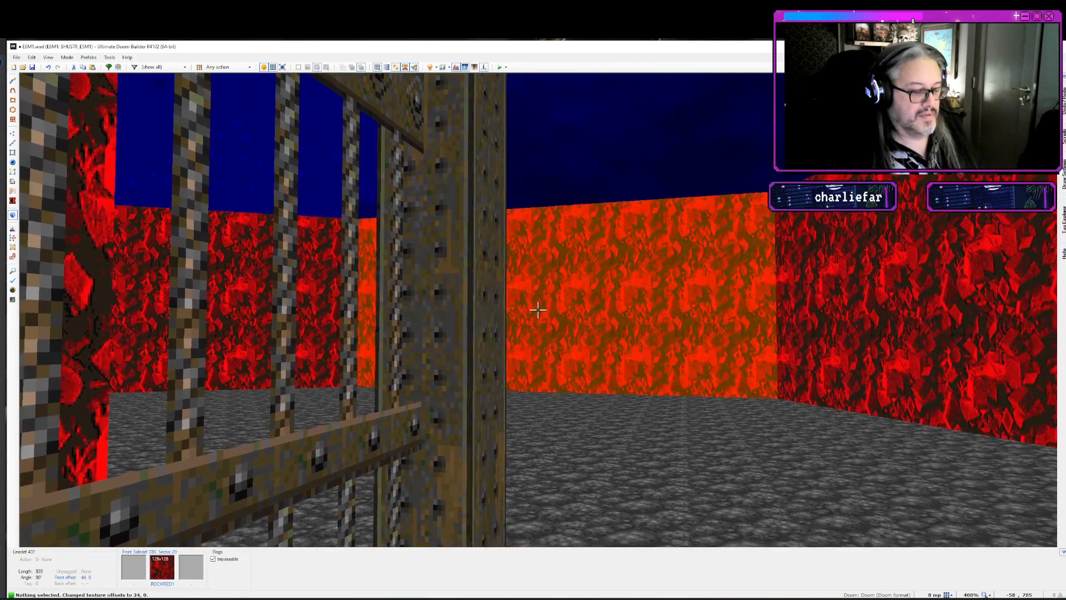
key(q)
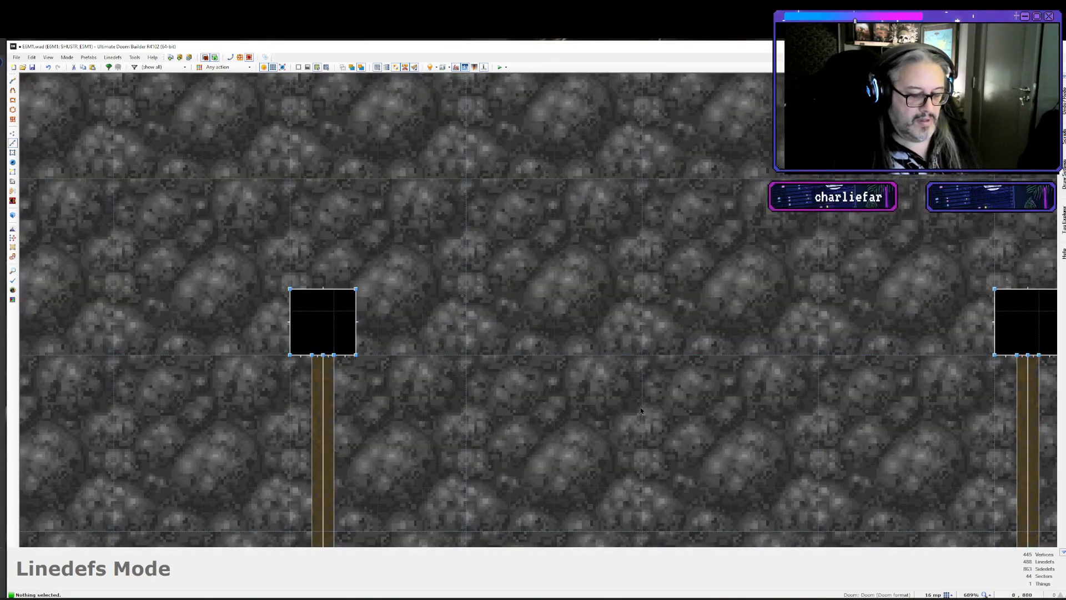
key(b)
key(d)
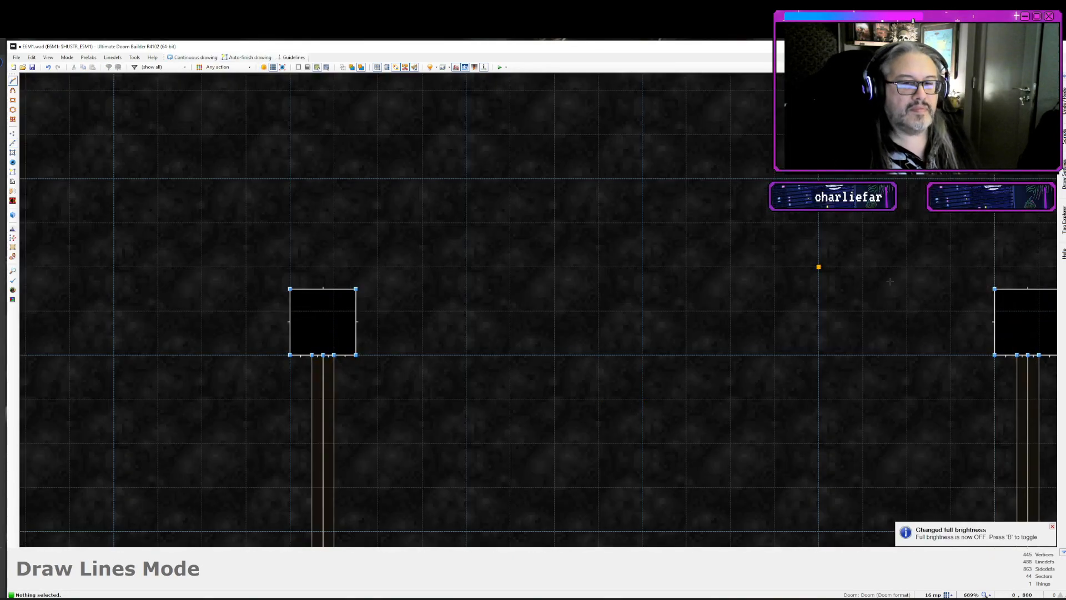
scroll(998, 293, up, 2)
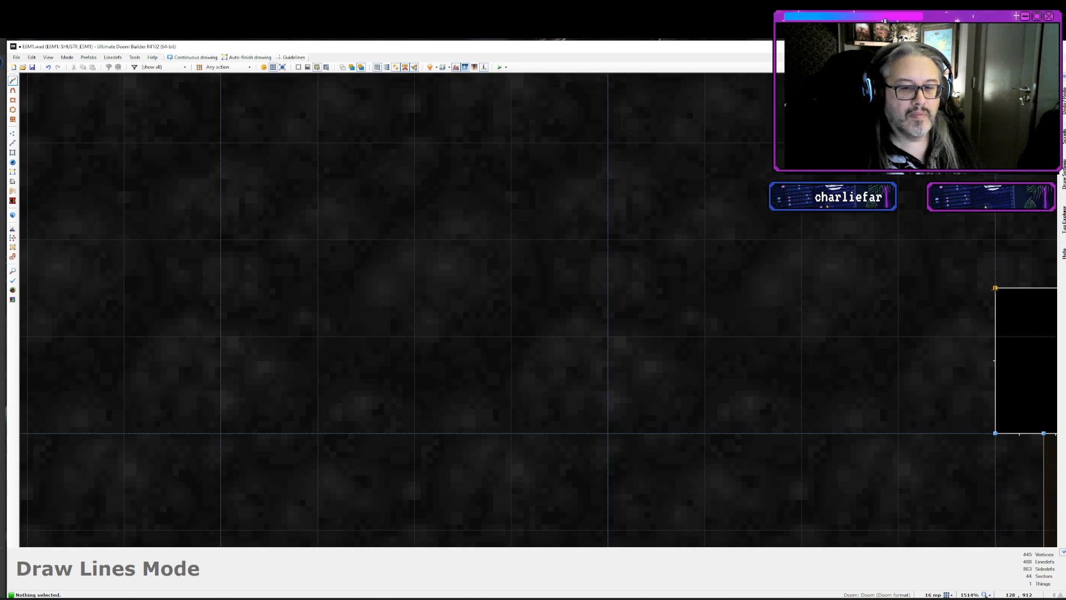
scroll(997, 293, down, 4)
click(994, 289)
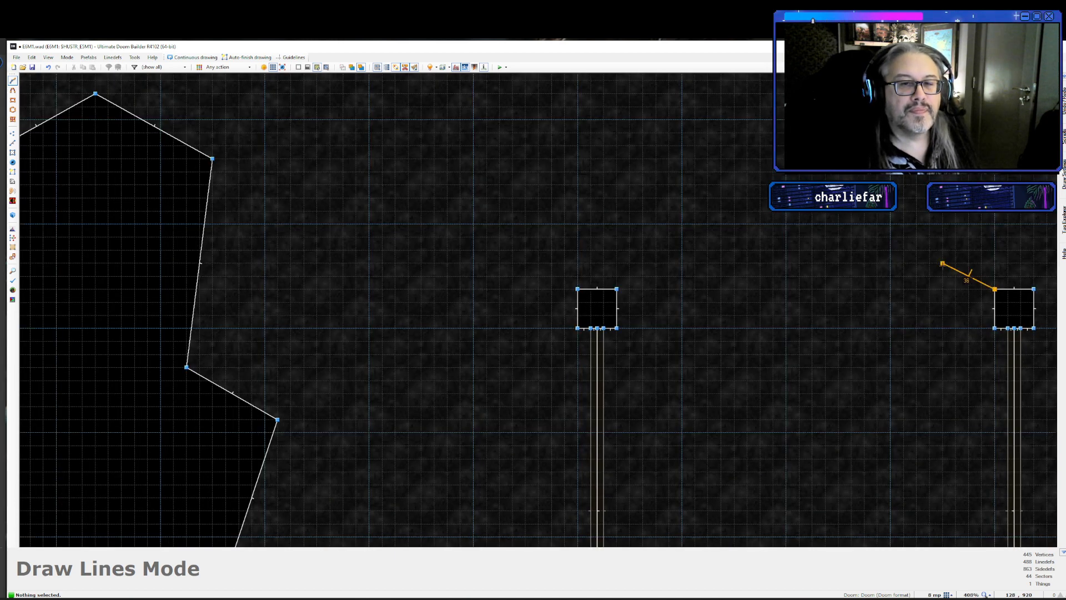
click(942, 263)
click(890, 275)
click(812, 262)
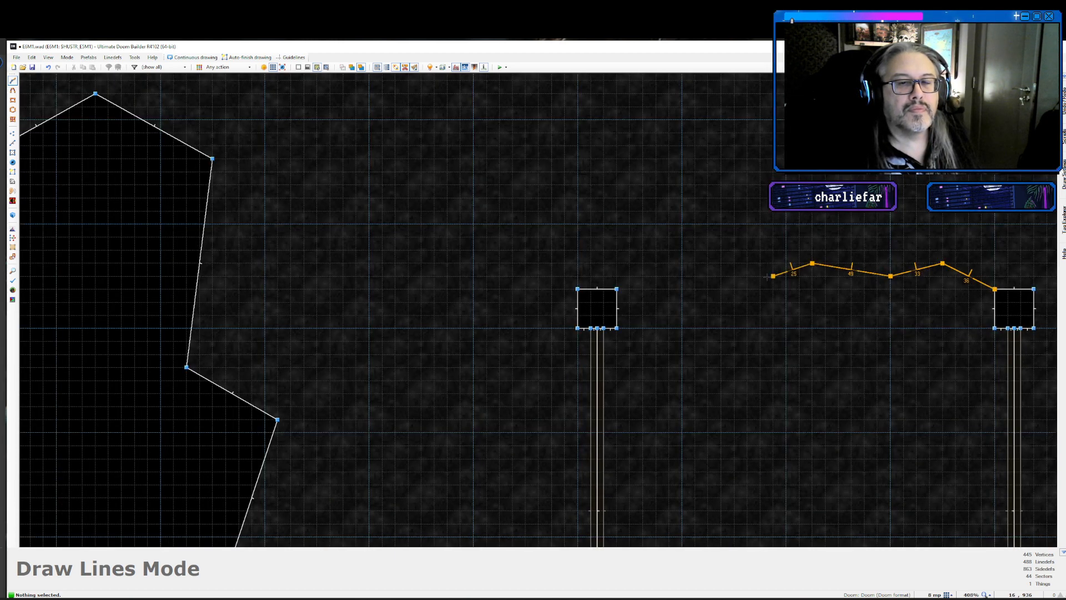
click(747, 288)
click(695, 263)
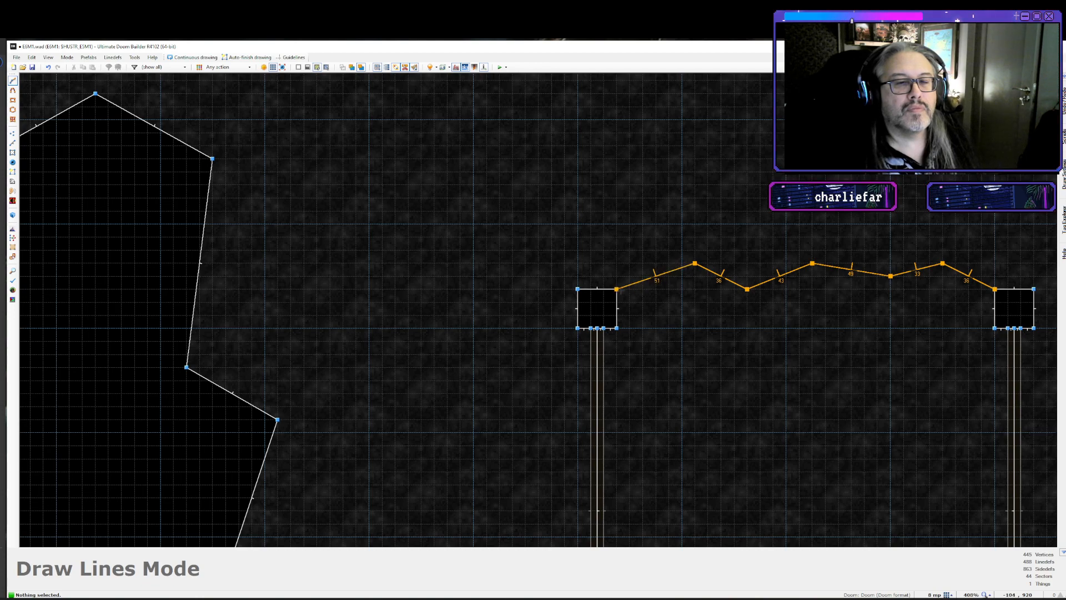
click(617, 288)
- Apply METAL as the front upper texture to the eleven jagged linedefs between the northern pillars and between the southern pillars
click(656, 279)
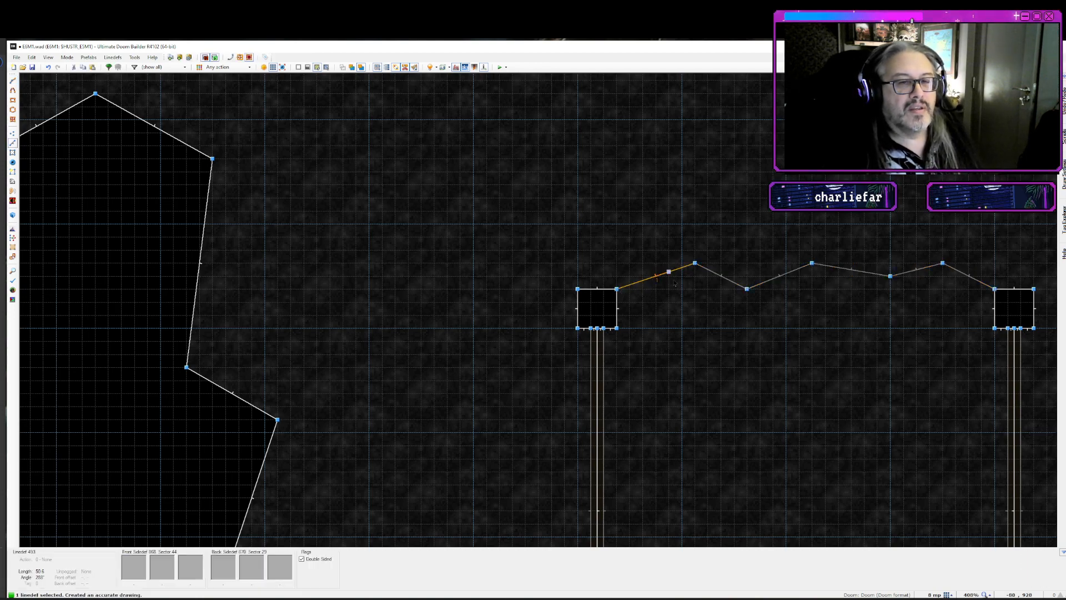
click(763, 286)
click(850, 271)
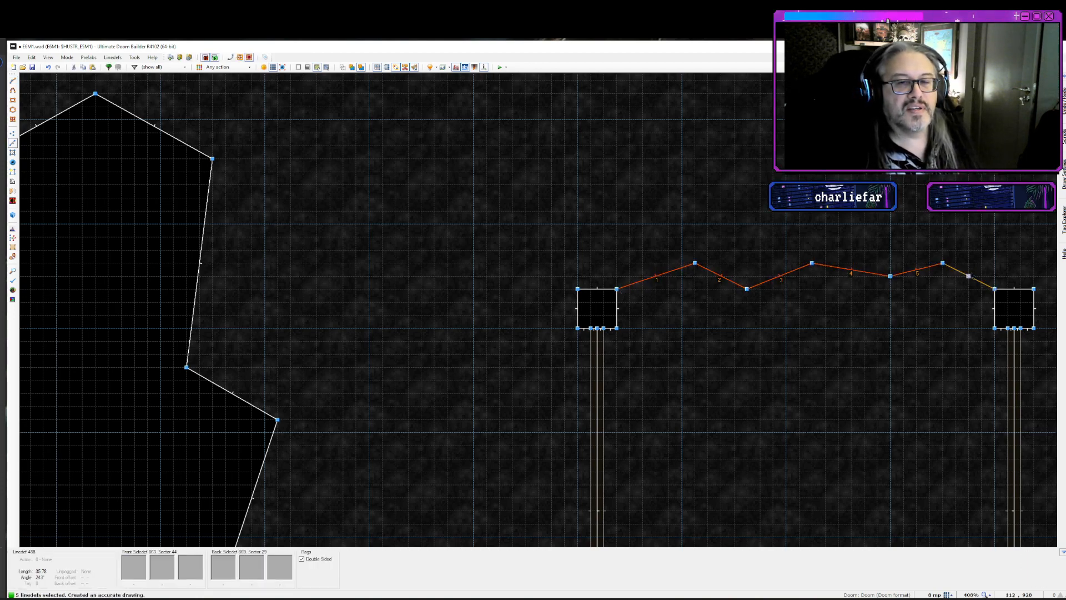
click(968, 276)
key(Down)
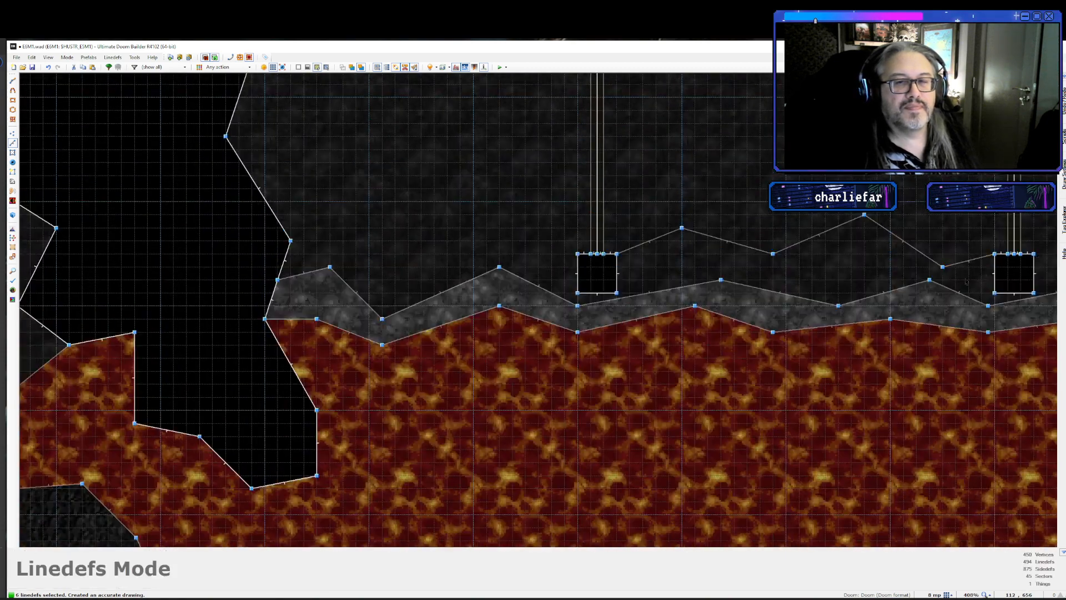
click(915, 252)
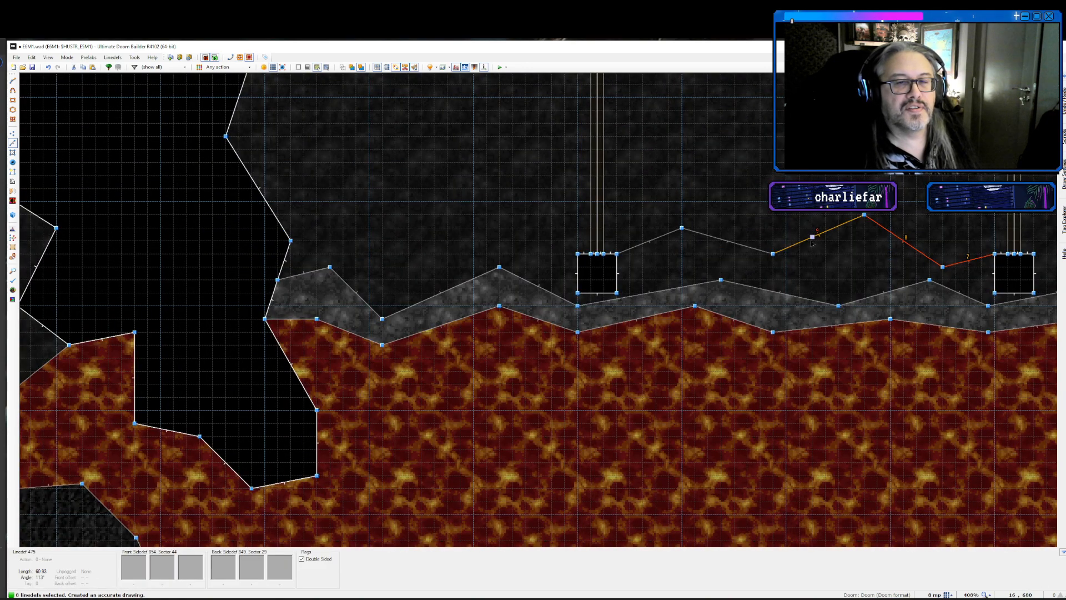
right_click(649, 242)
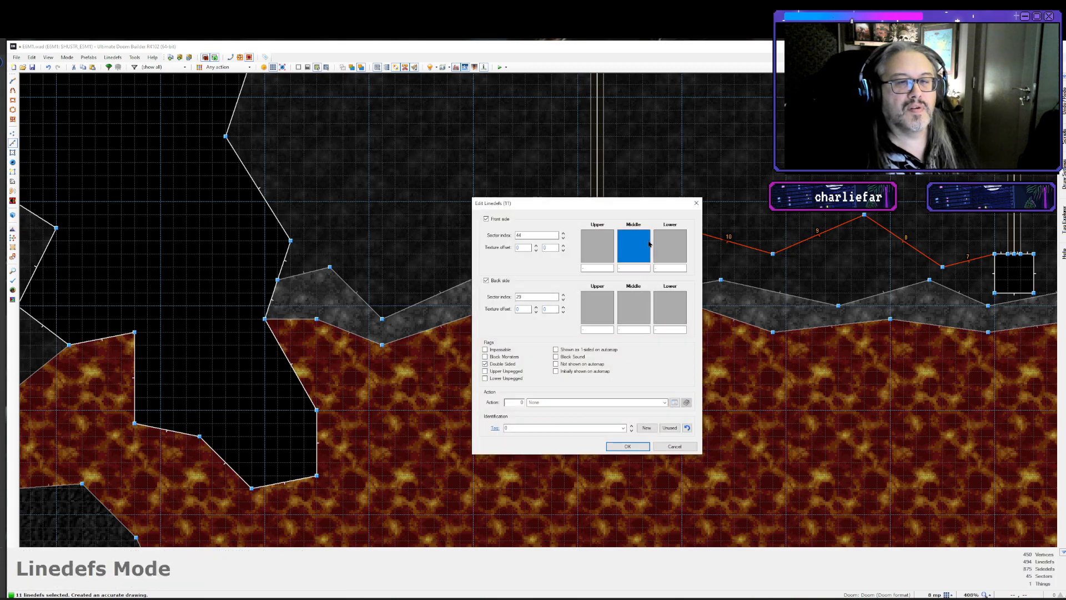
click(619, 251)
text(met)
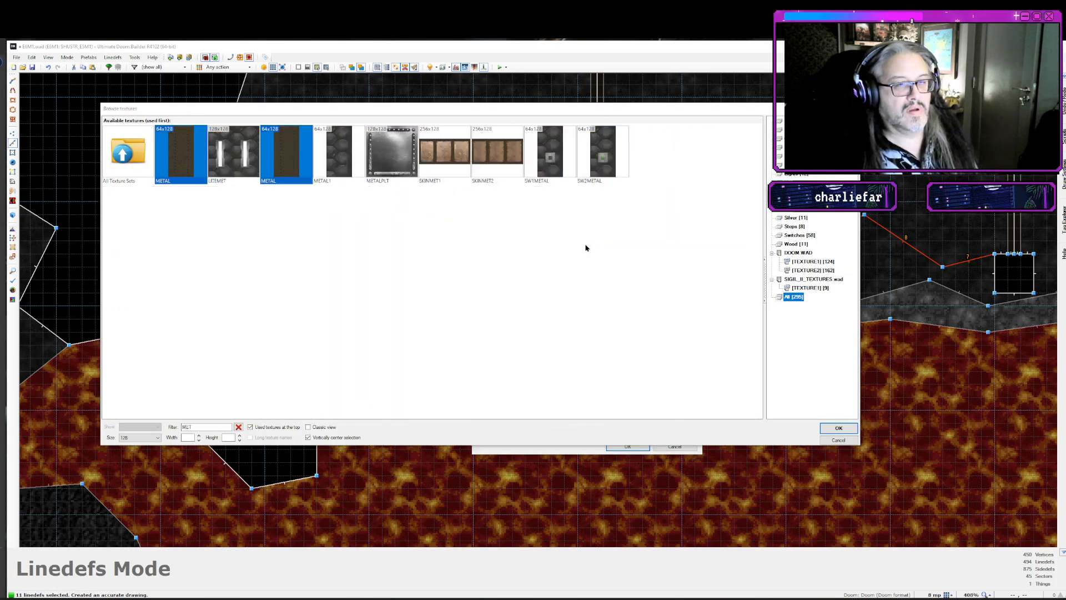
key(Return)
key(Return)
- Set the sector enclosed by the four pillars to a ceiling height of 120 with the CEIL5_2 ceiling texture
key(w)
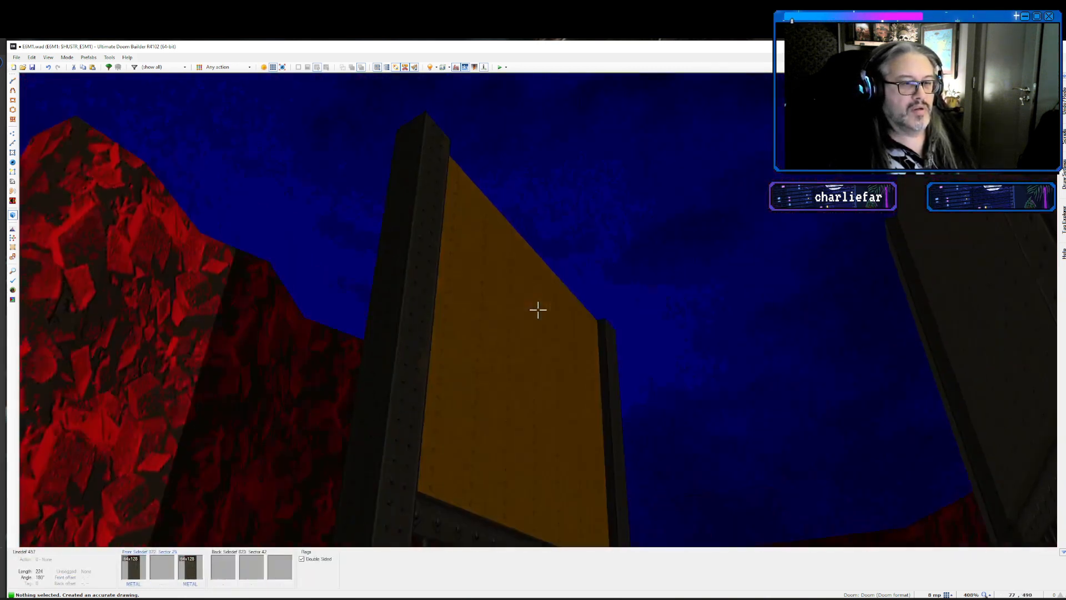
key(w)
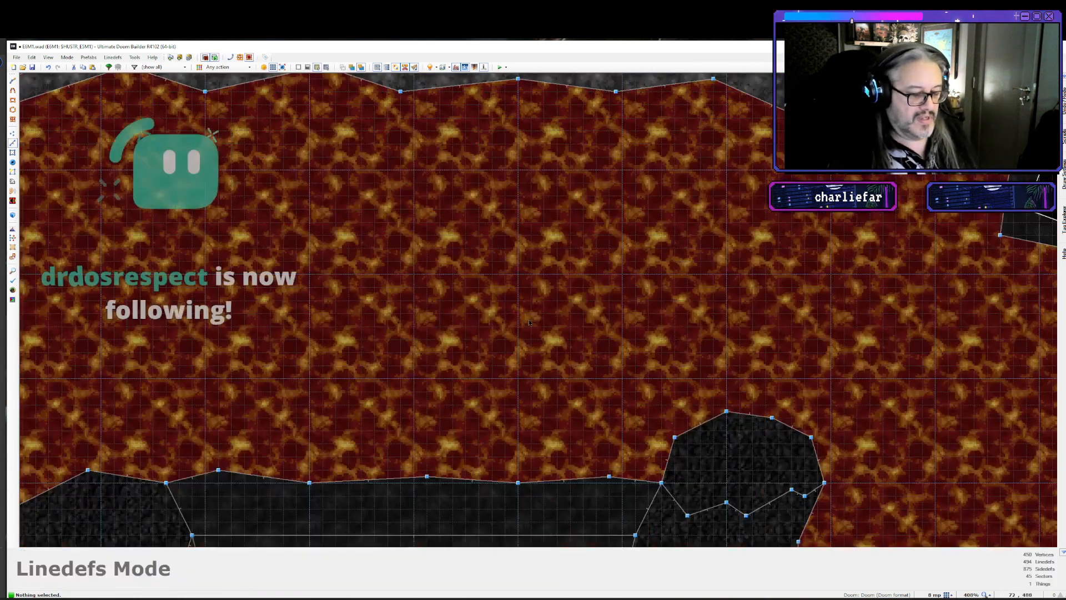
scroll(530, 319, down, 3)
scroll(530, 323, up, 5)
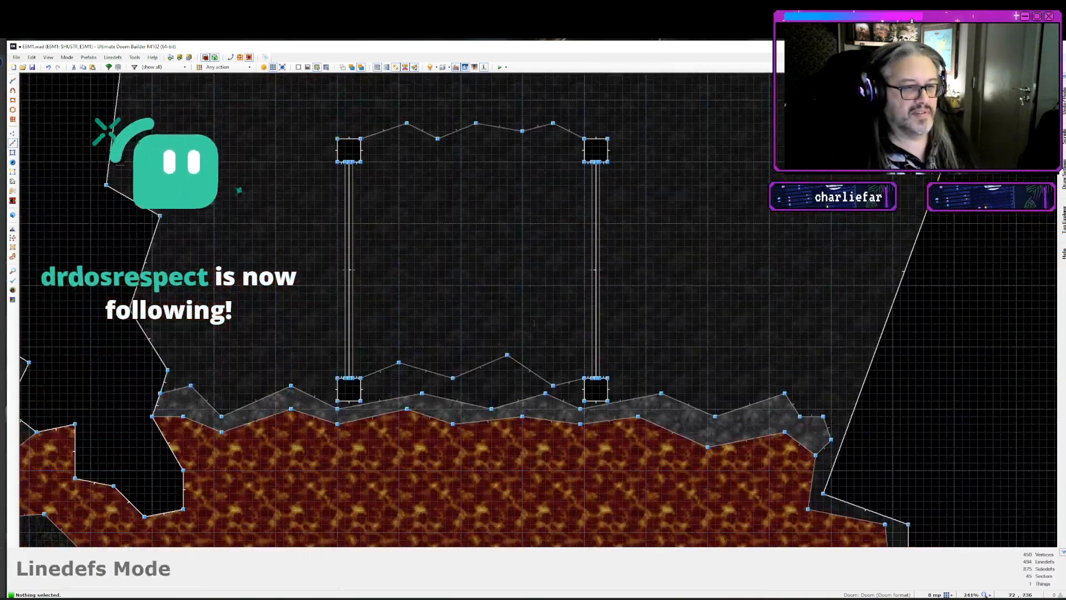
key(s)
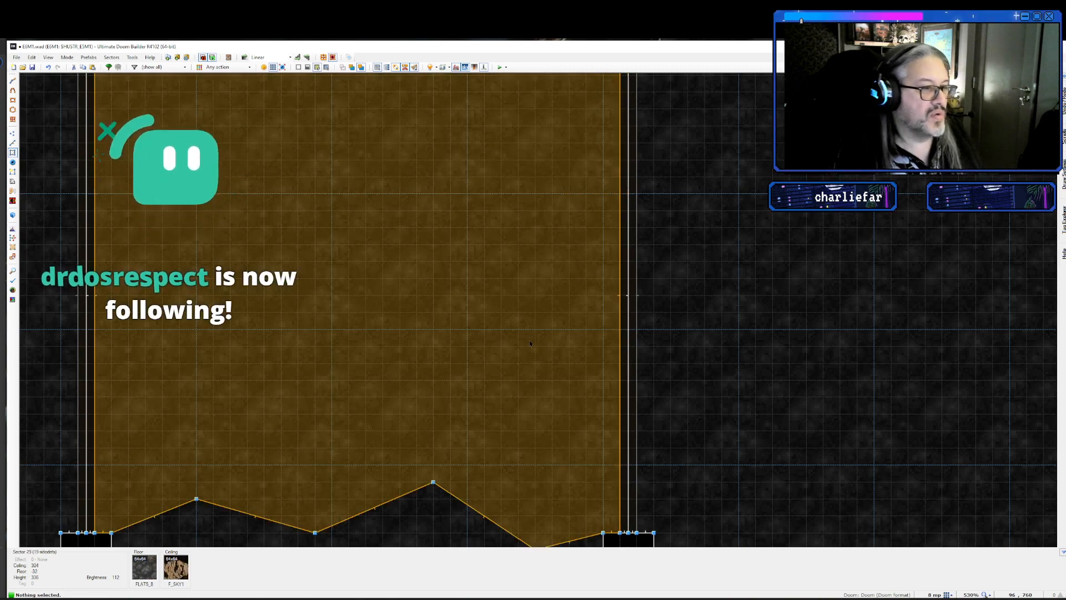
right_click(520, 283)
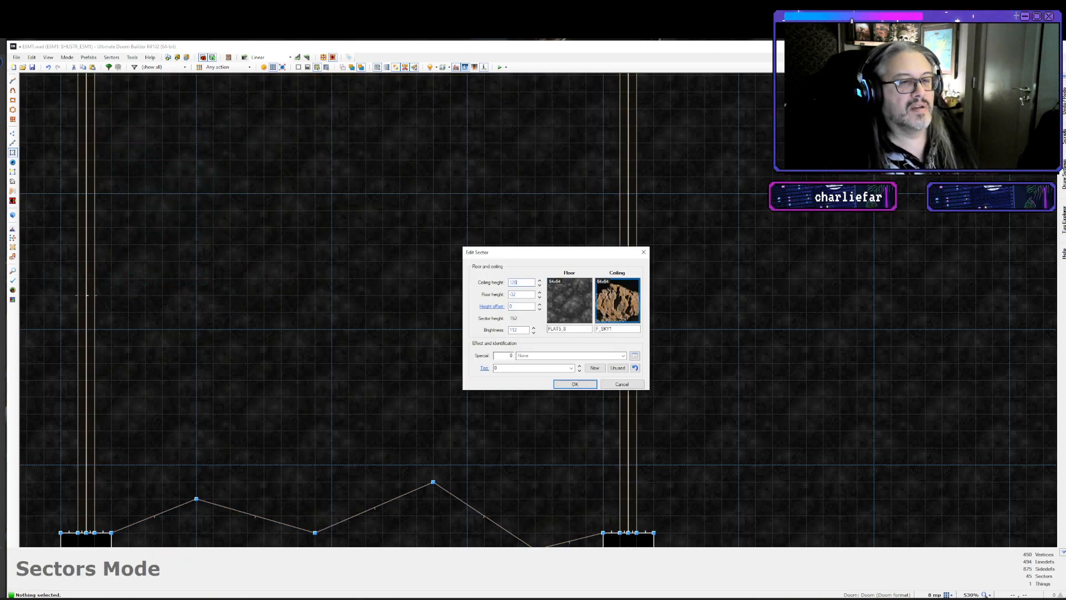
click(606, 315)
double_click(221, 154)
key(Return)
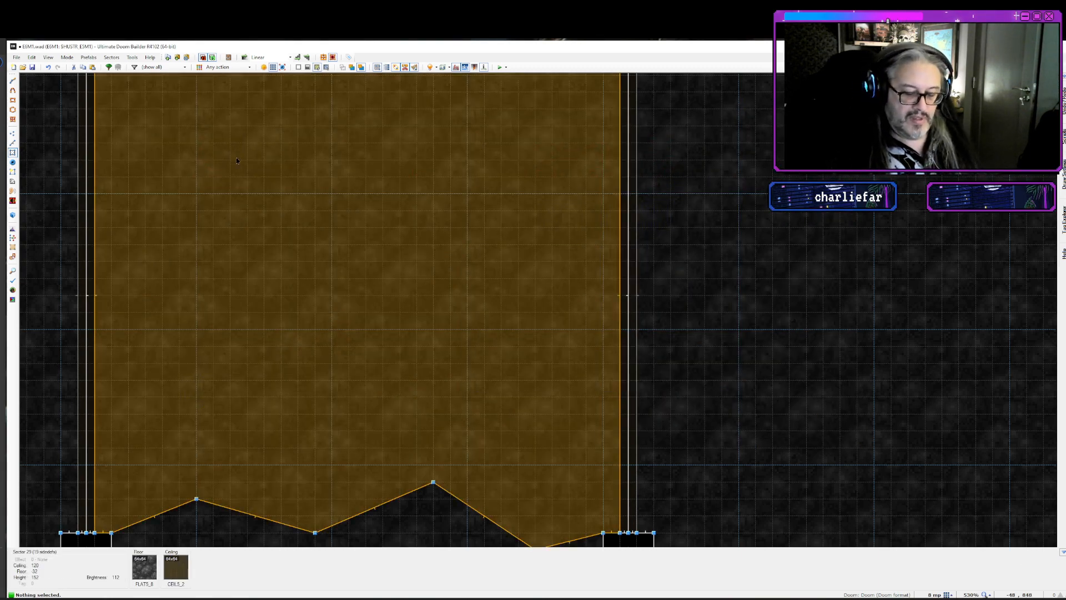
- Test the map in the game engine and inspect the pillared structure's grates, pillars and new ceiling from inside and outside
key(F9)
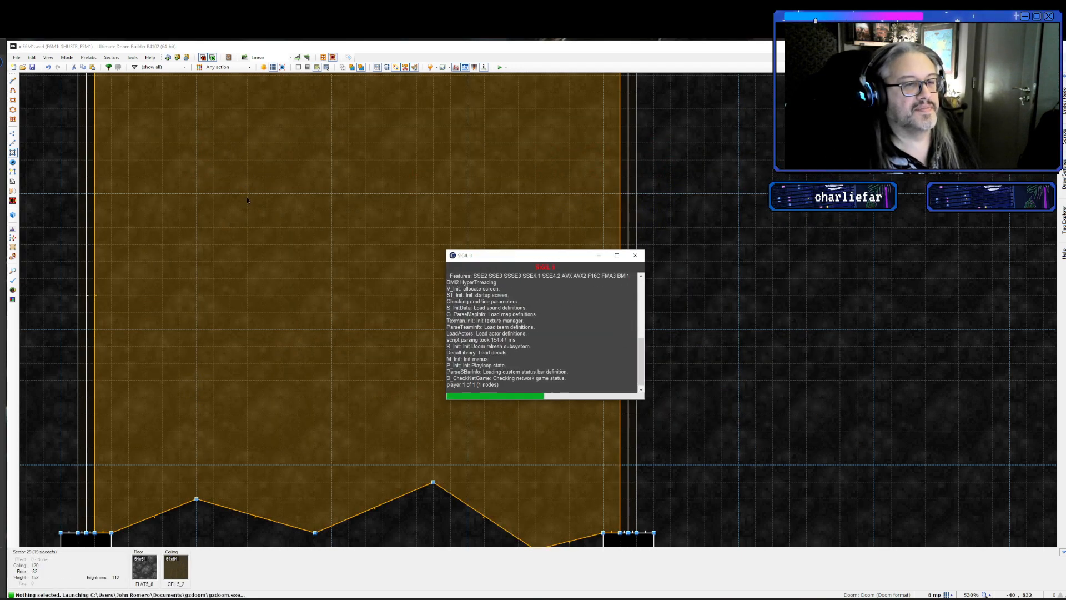
key(s)
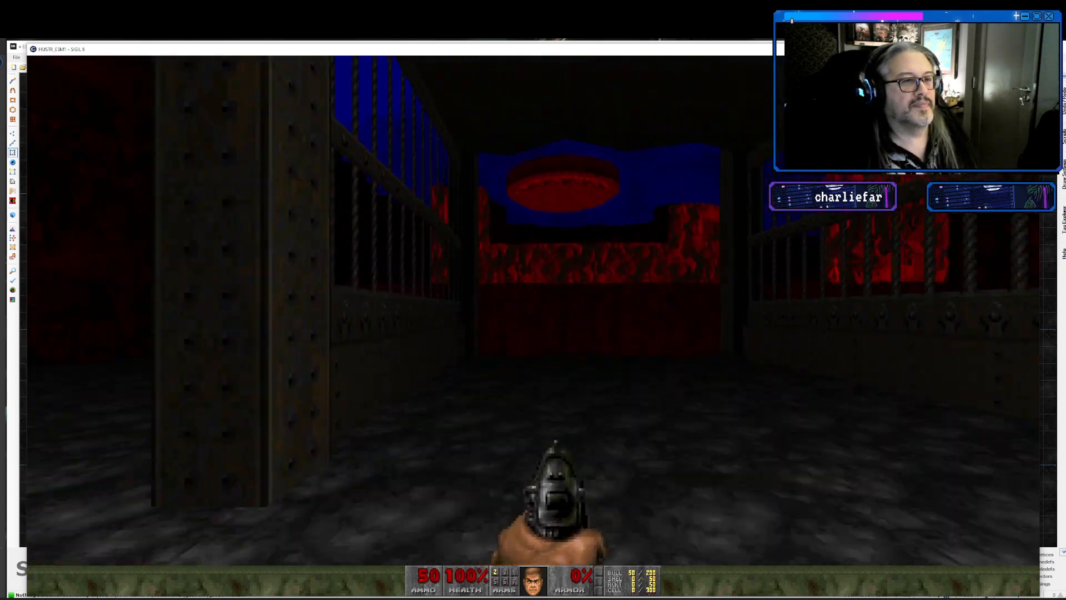
key(w)
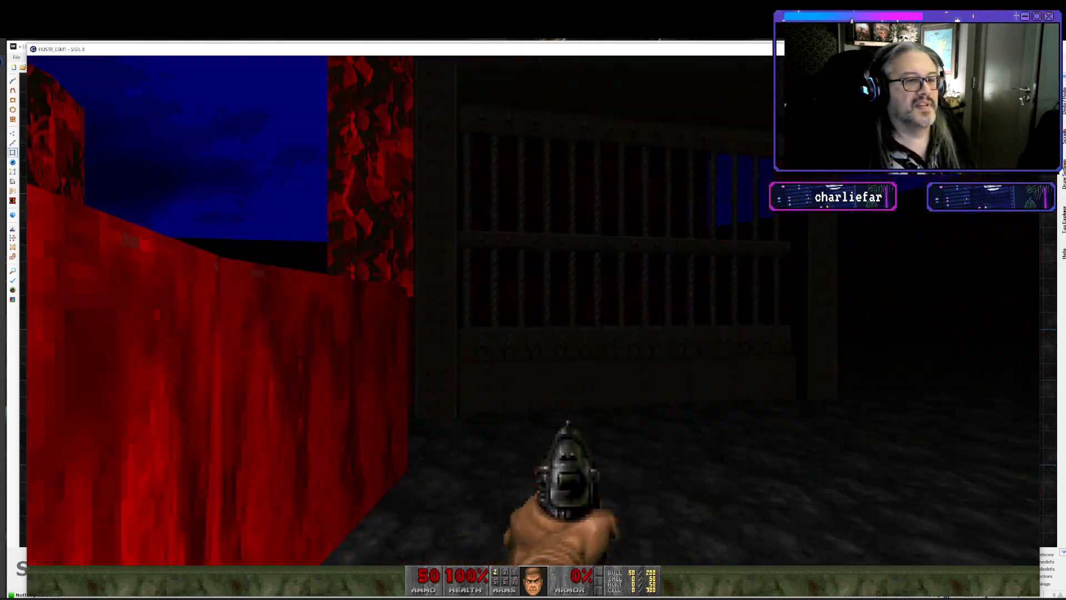
key(w)
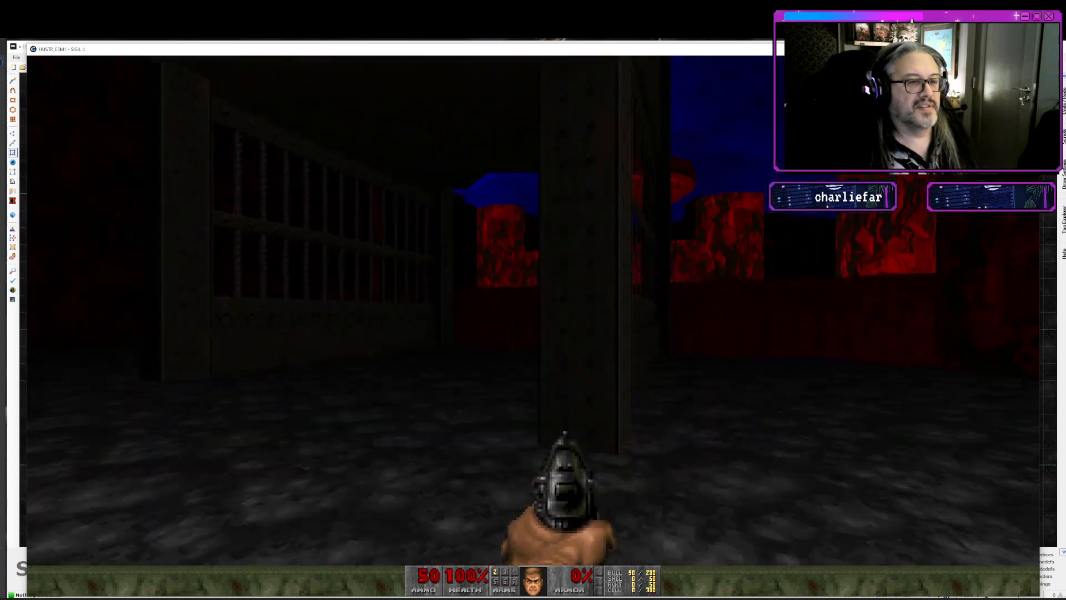
key(w)
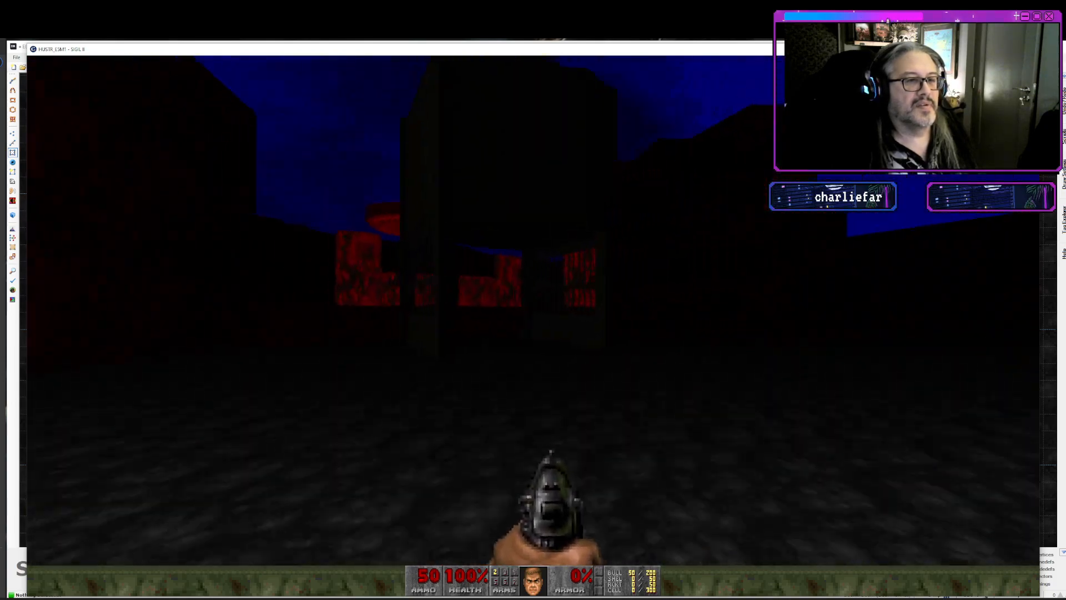
key(w)
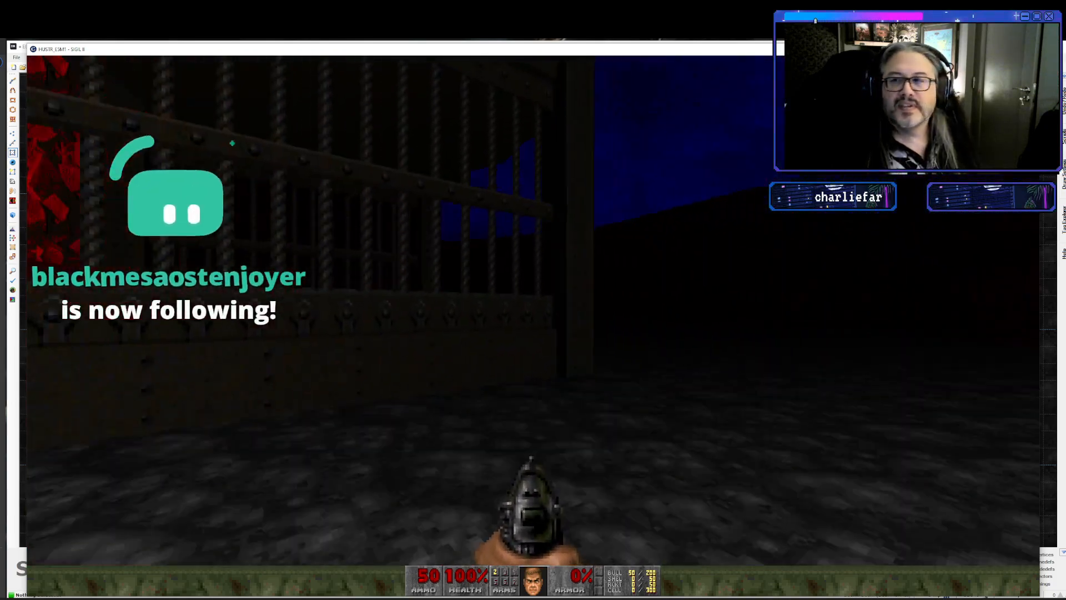
key(w)
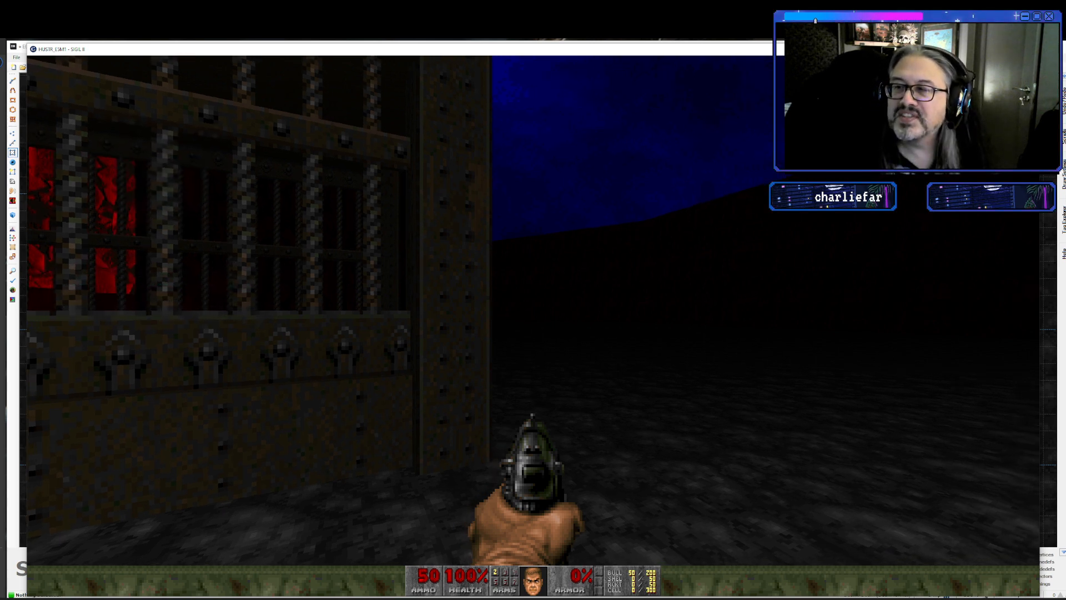
key(w)
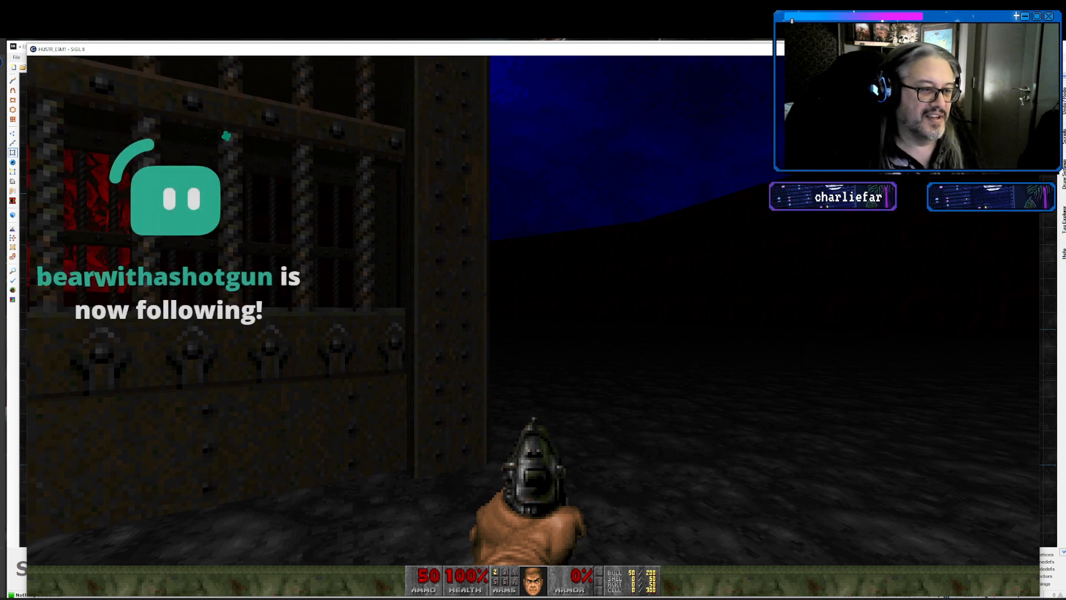
key(w)
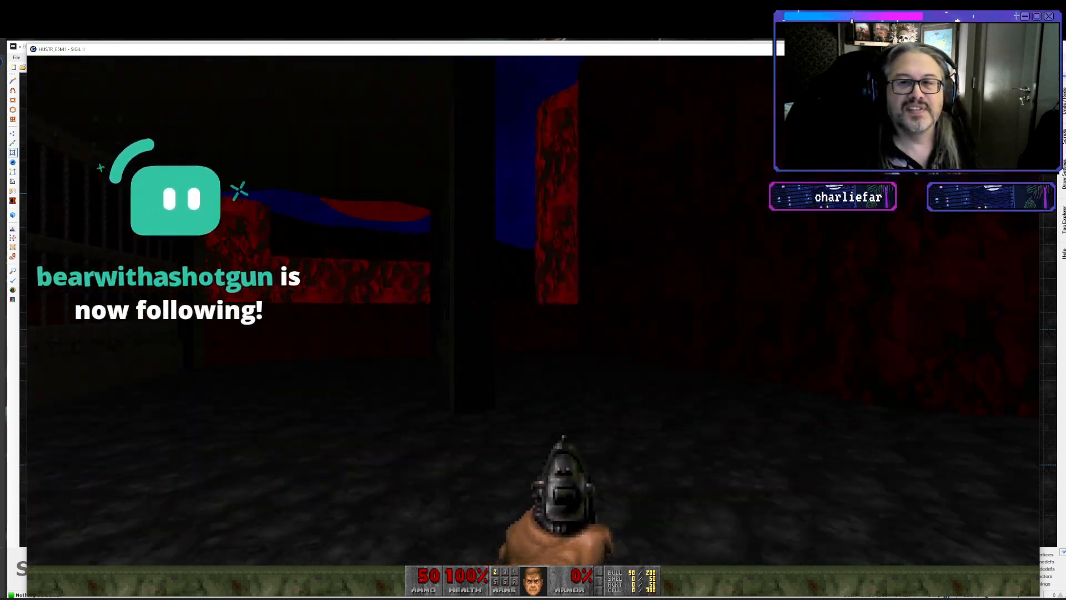
key(w)
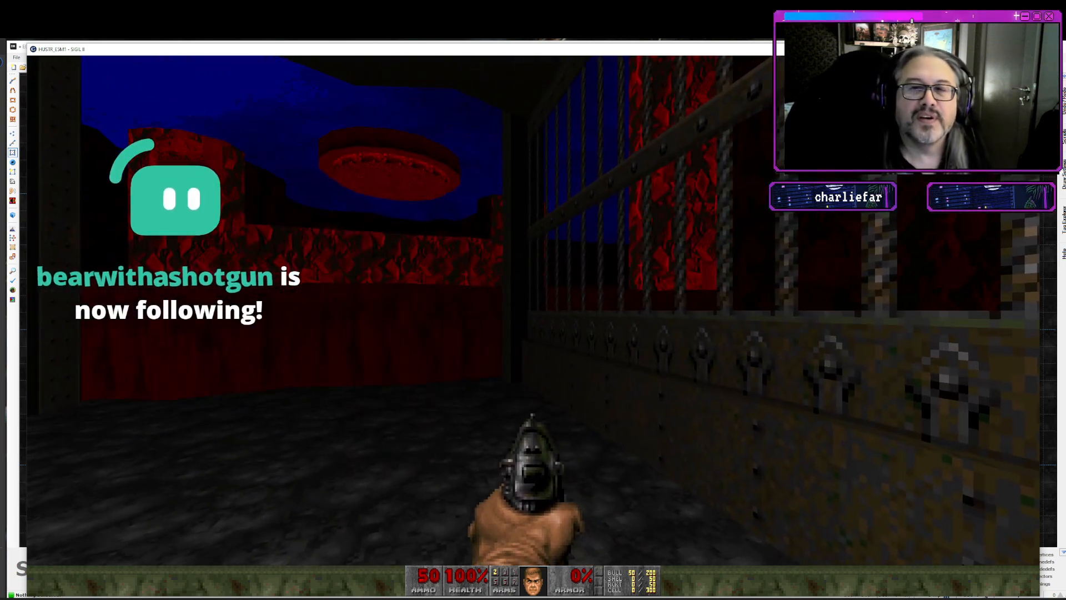
key(w)
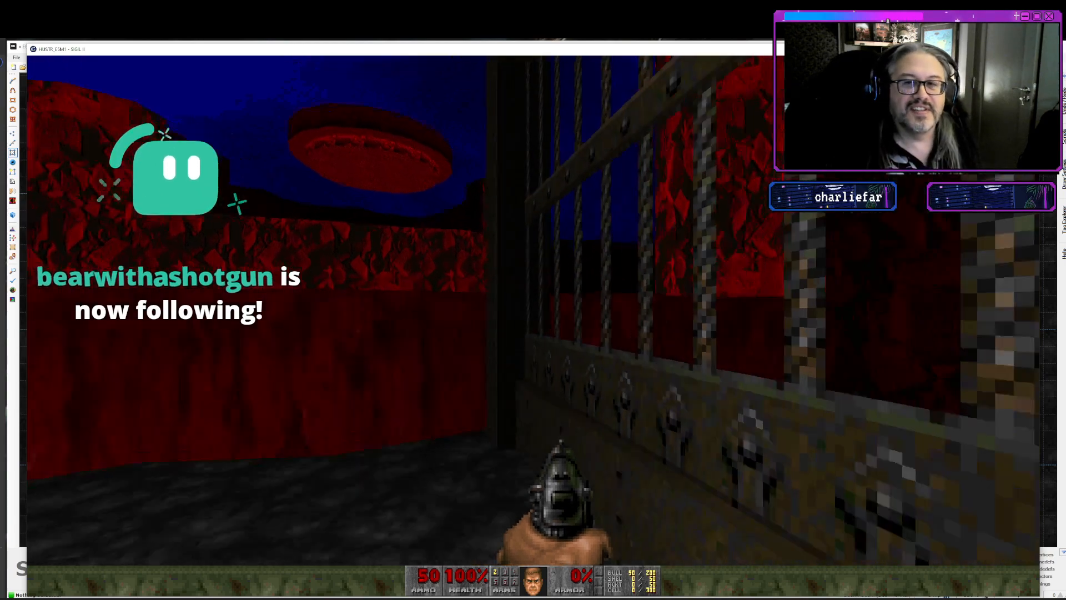
- Walk around the rock walls to the far side of the lava and check how the METAL structure looks from there
key(w)
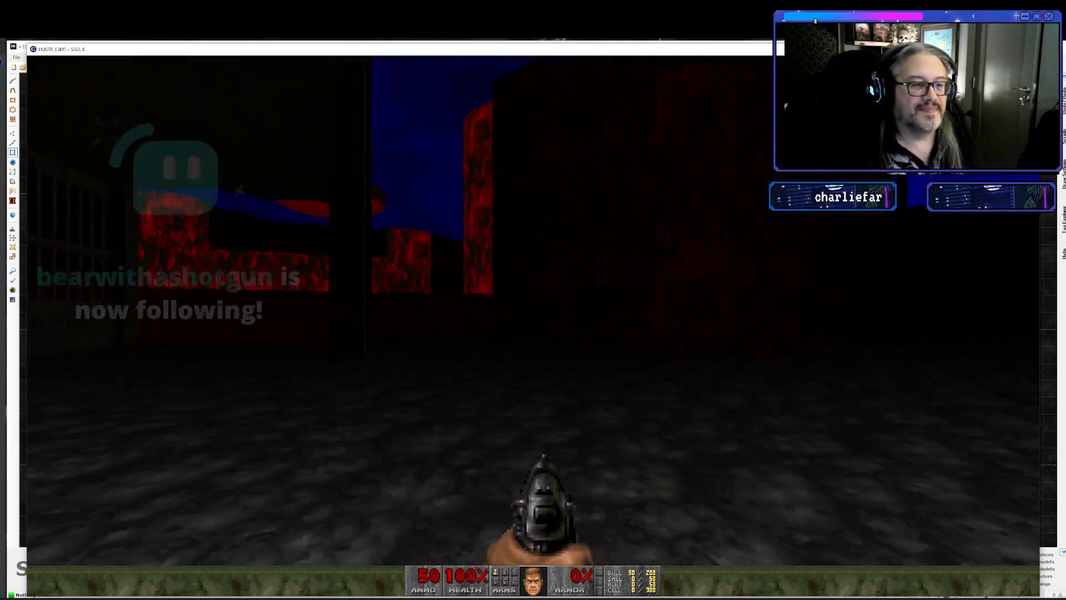
key(w)
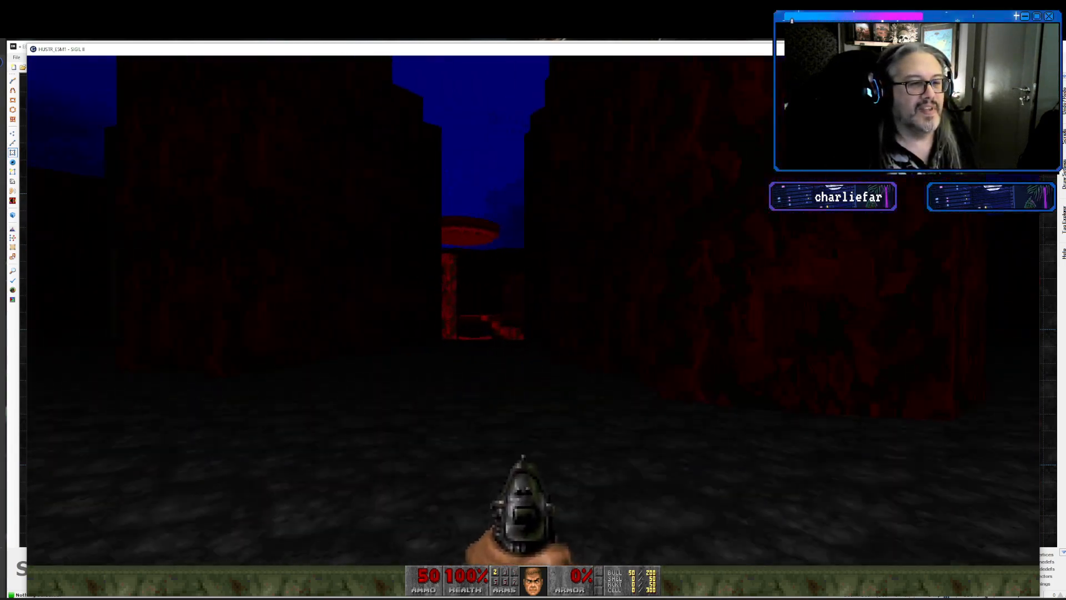
key(w)
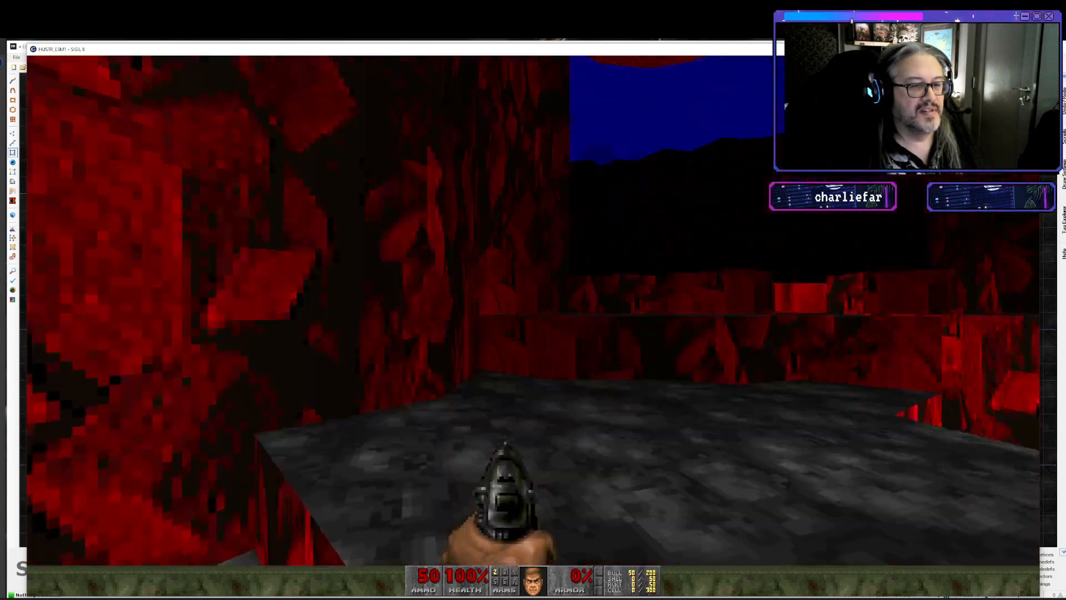
key(w)
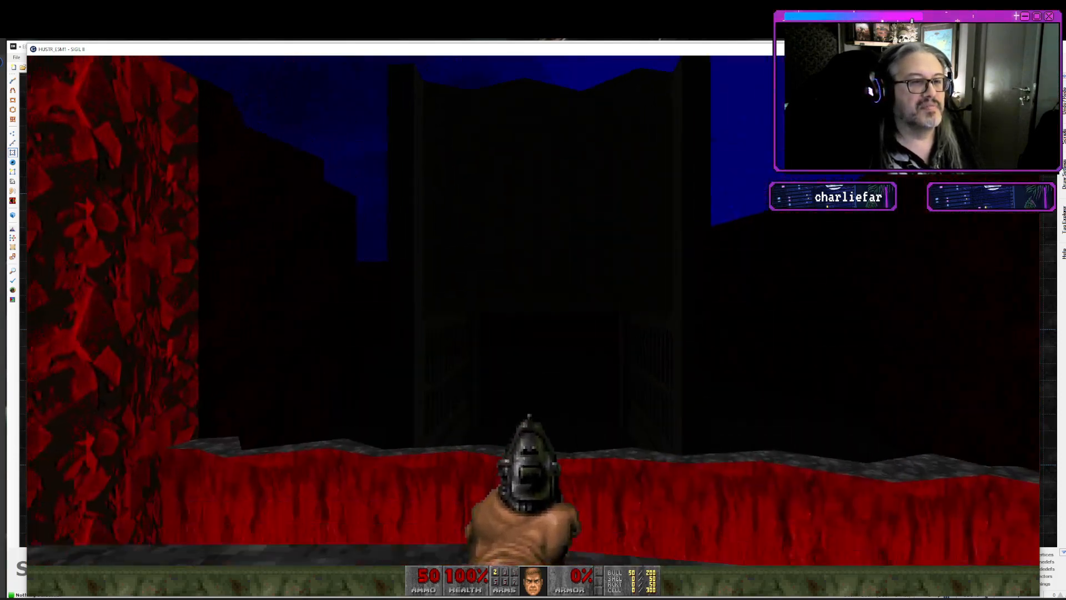
key(w)
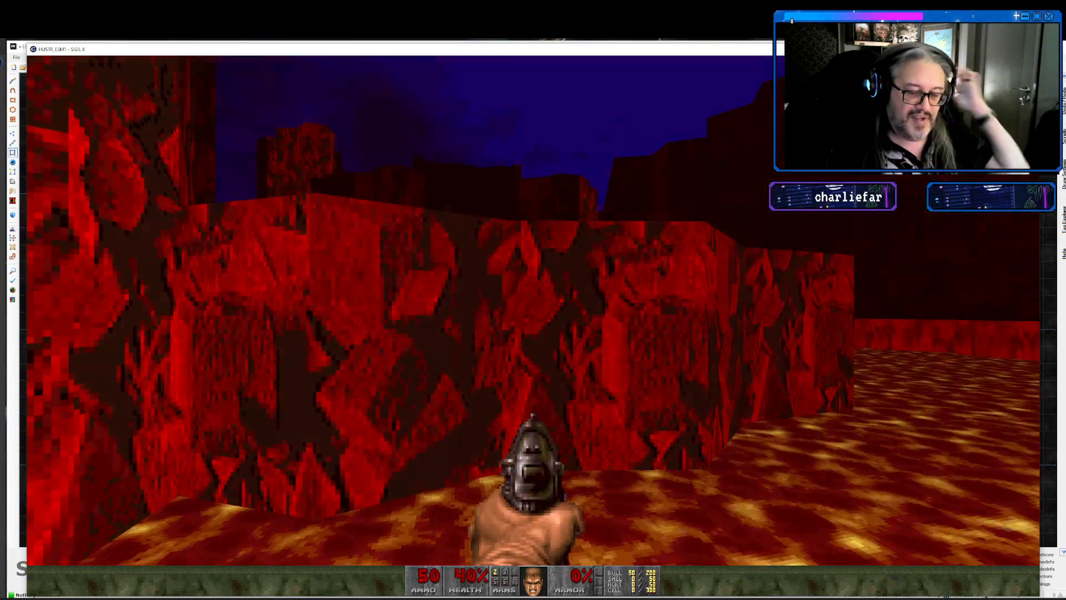
- Restart the level after the lava death and return to the pillared structure to check its grates and METAL upper walls
key(space)
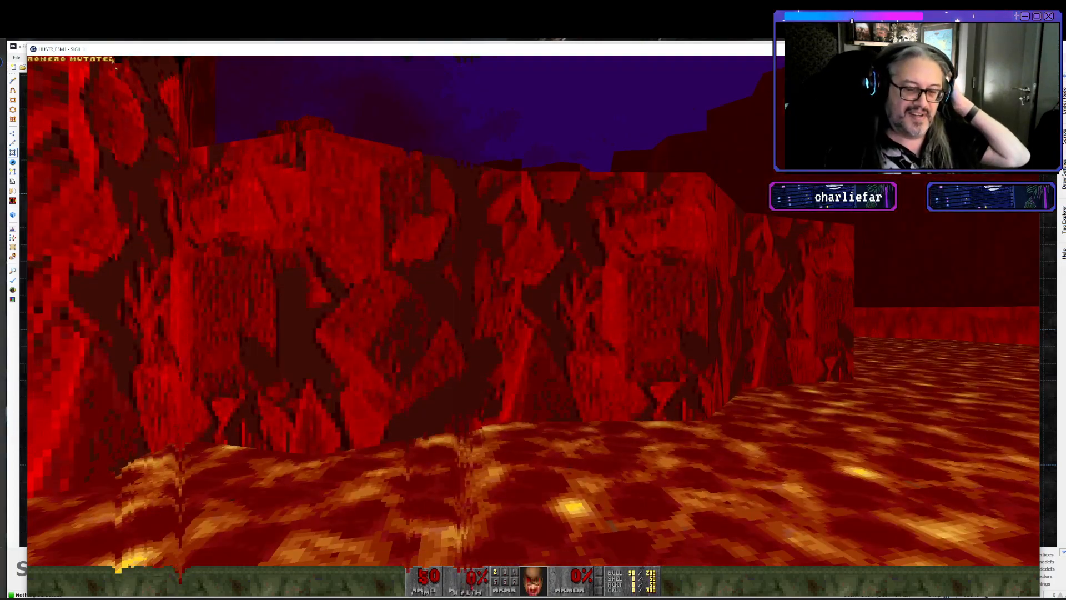
key(w)
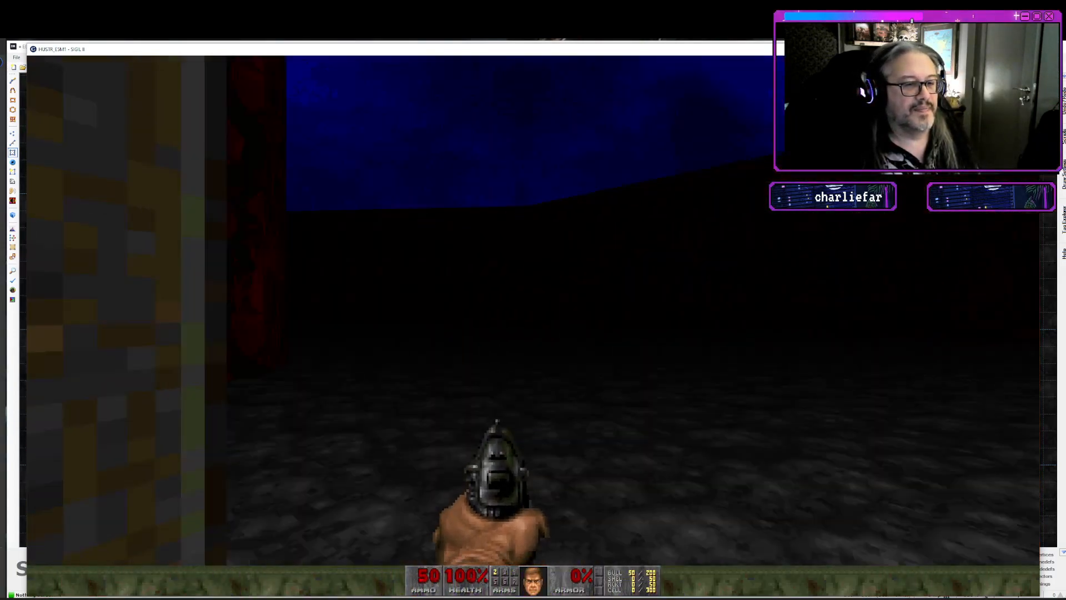
key(w)
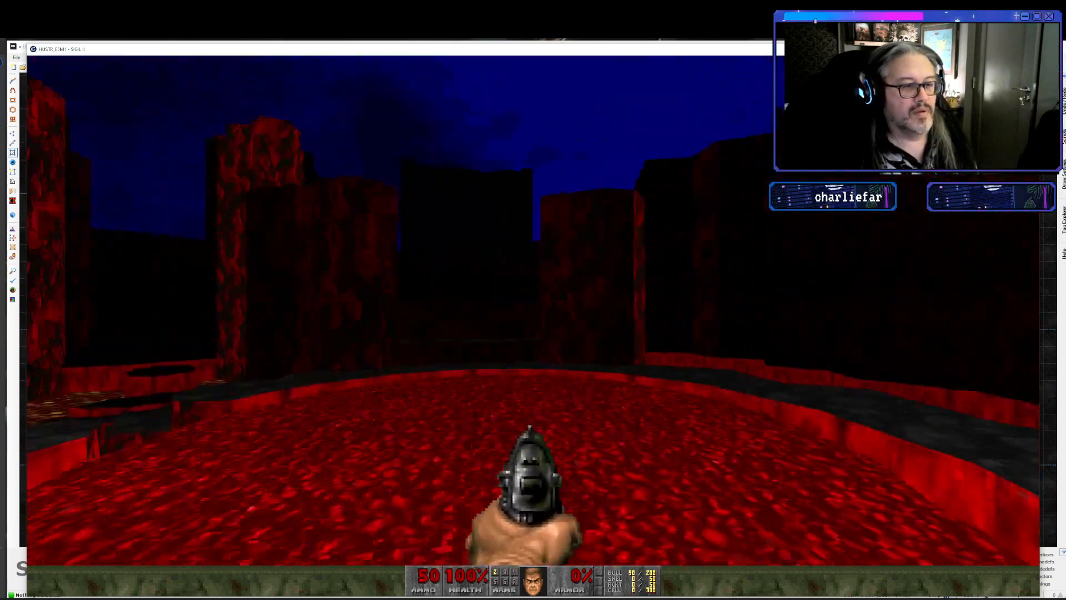
key(w)
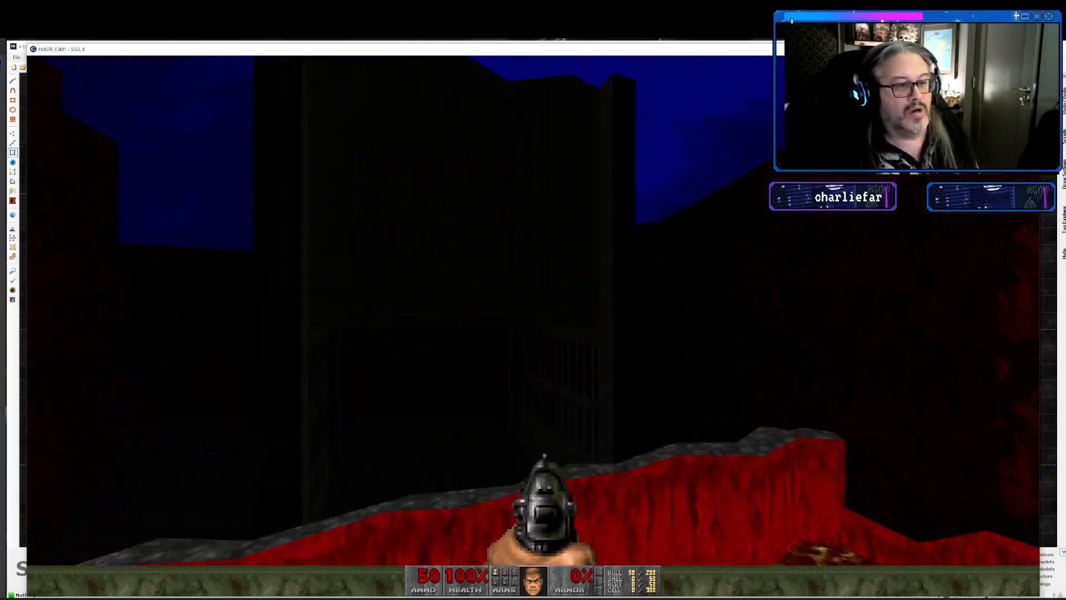
key(w)
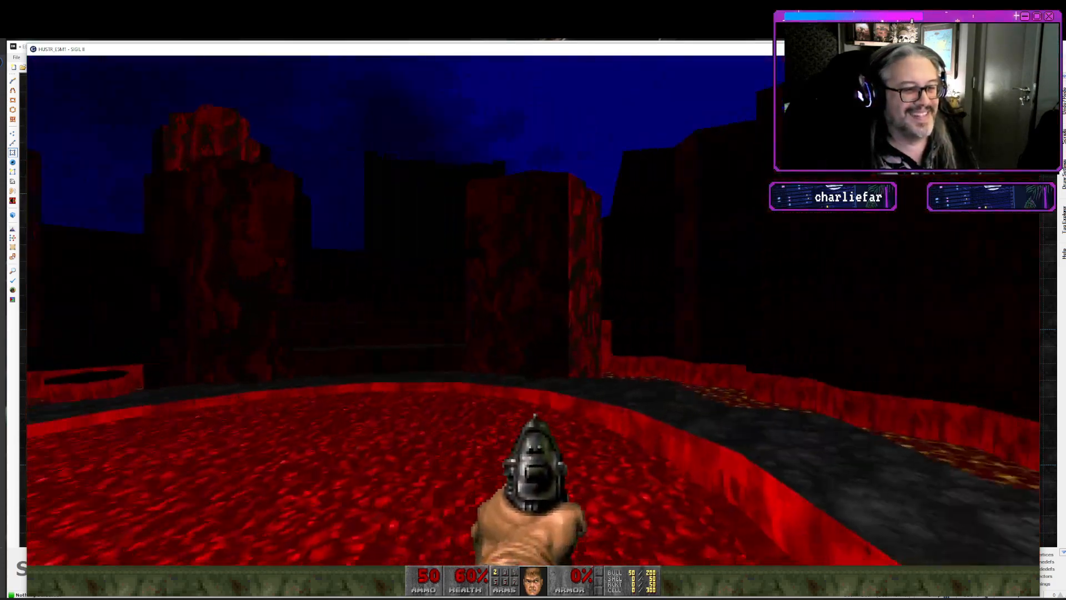
key(w)
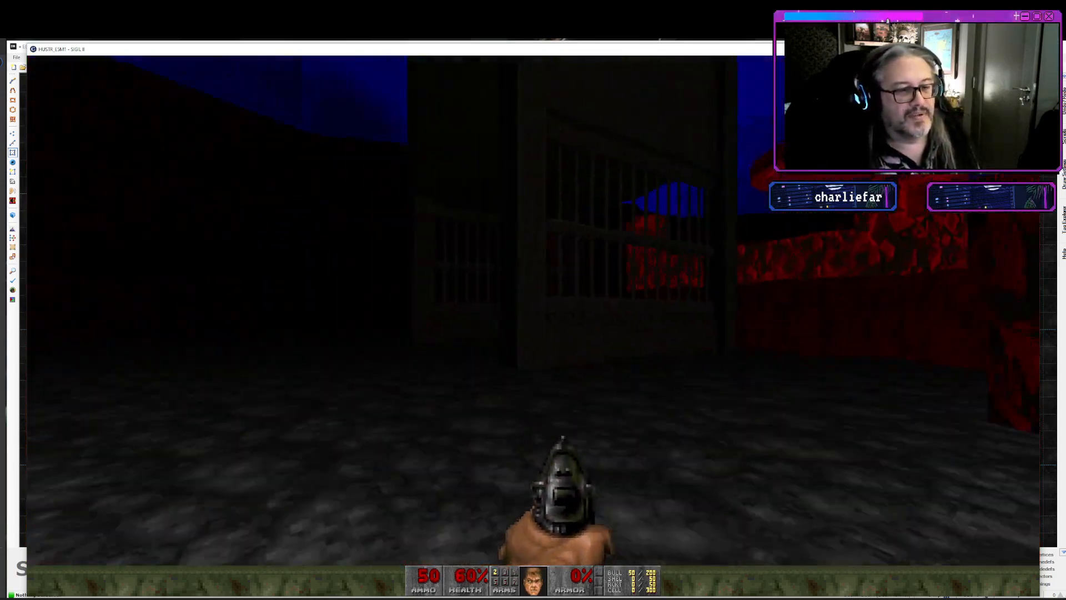
key(w)
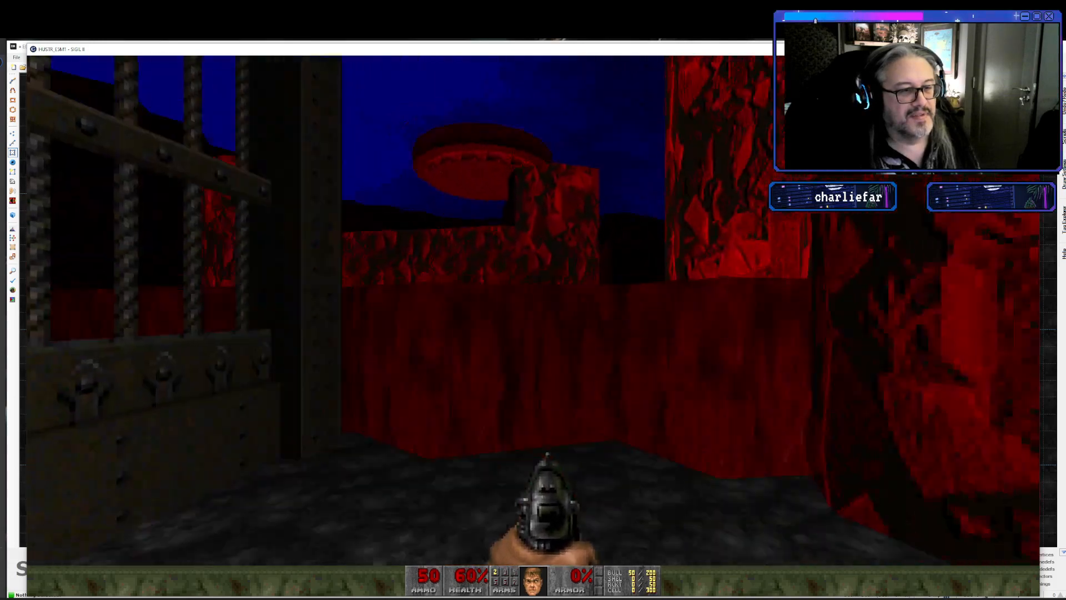
- Walk around the structure and past the rock walls, checking the views toward the lava and back over the steps
key(s)
key(a)
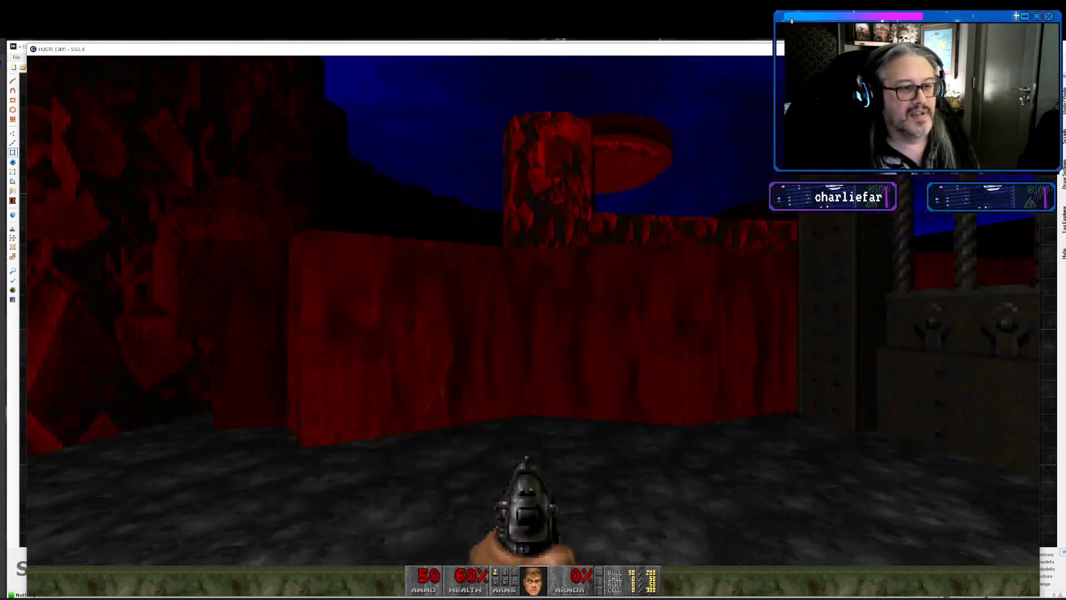
key(w)
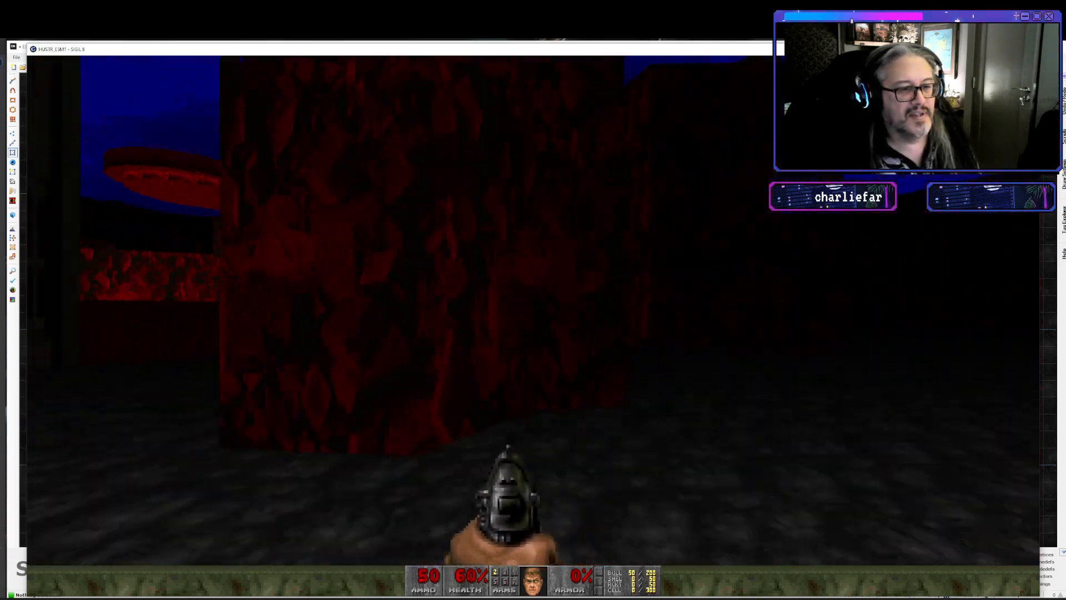
key(w)
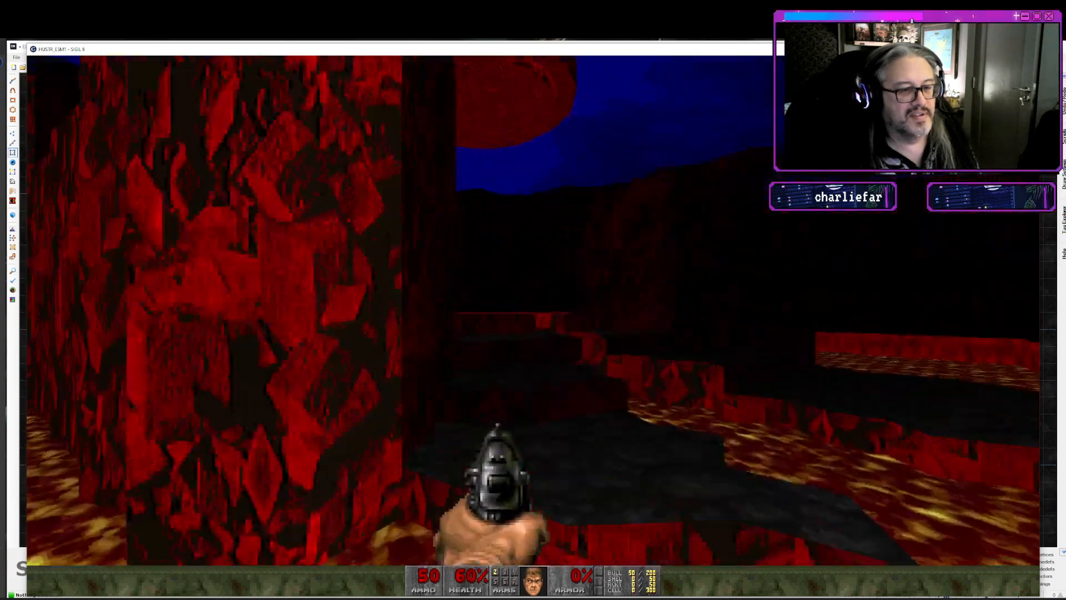
key(w)
key(w)
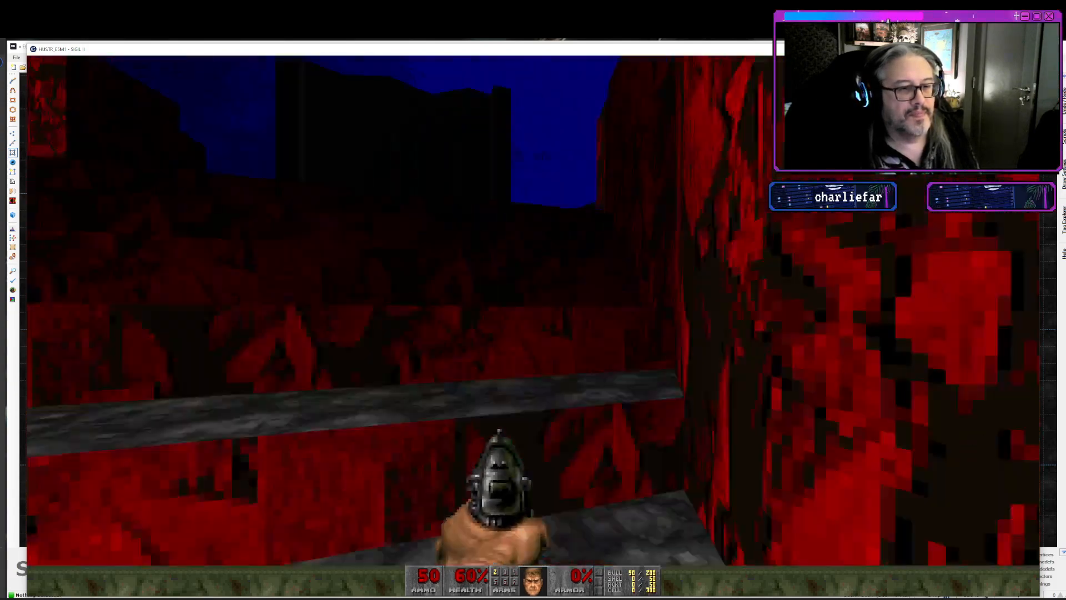
- Inspect the structure's grates, ceiling and surroundings from several sides once more and end the playtest
key(w)
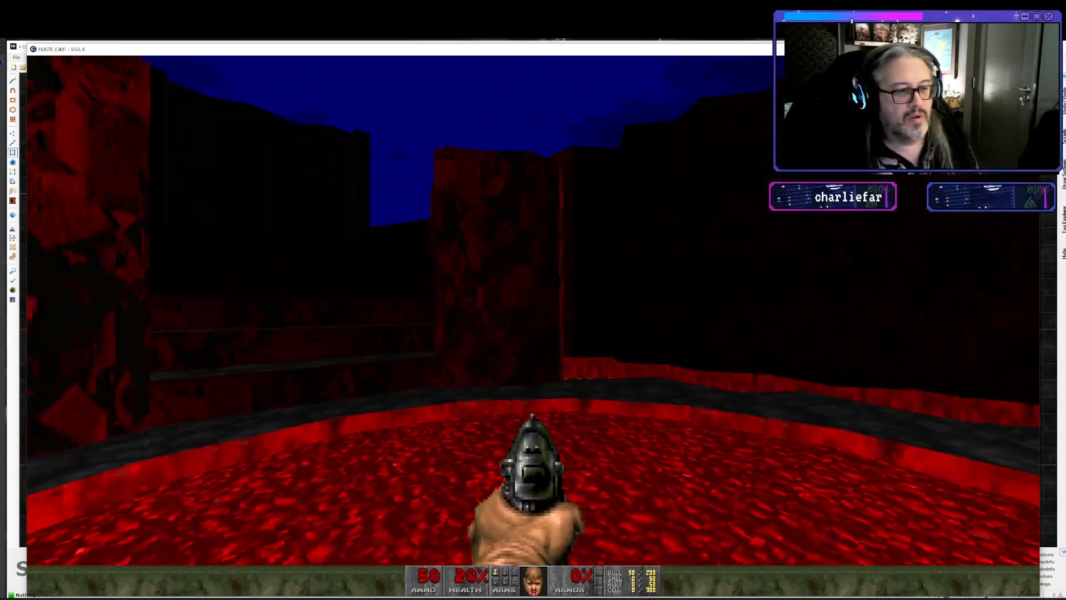
key(w)
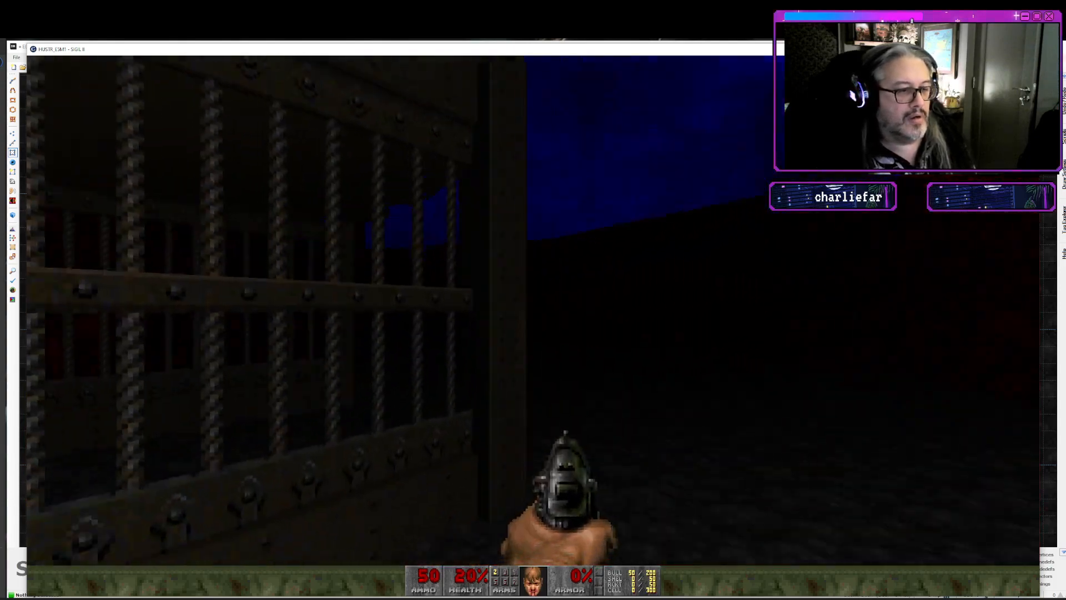
key(w)
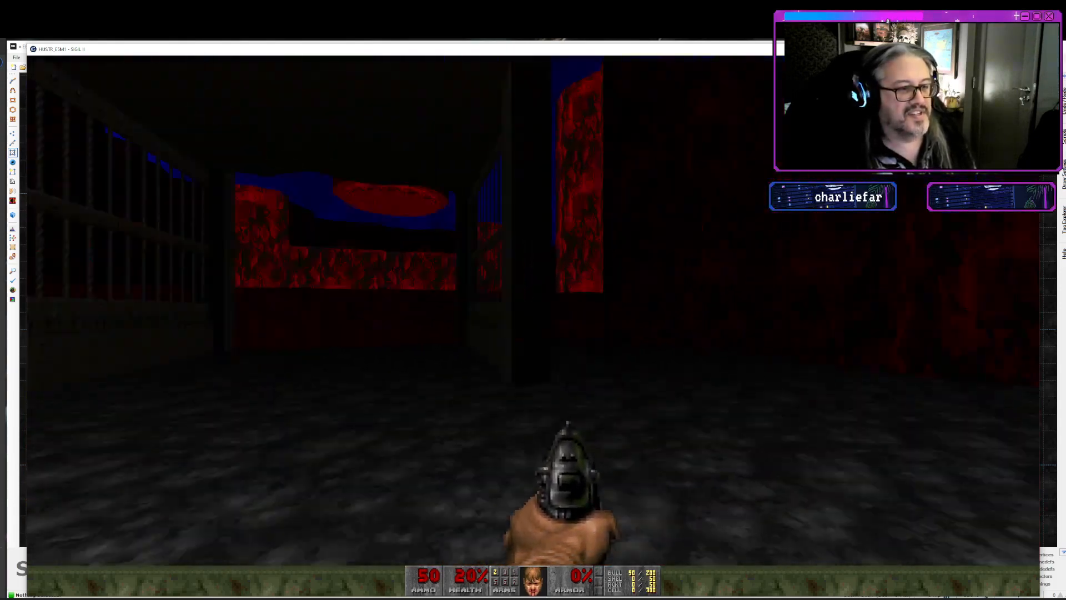
key(w)
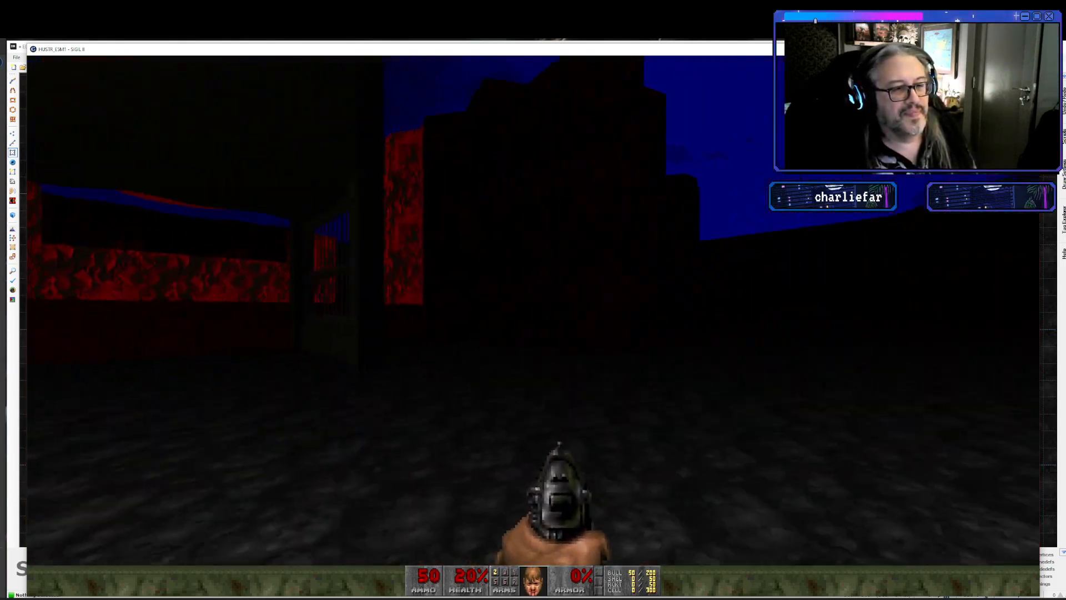
key(w)
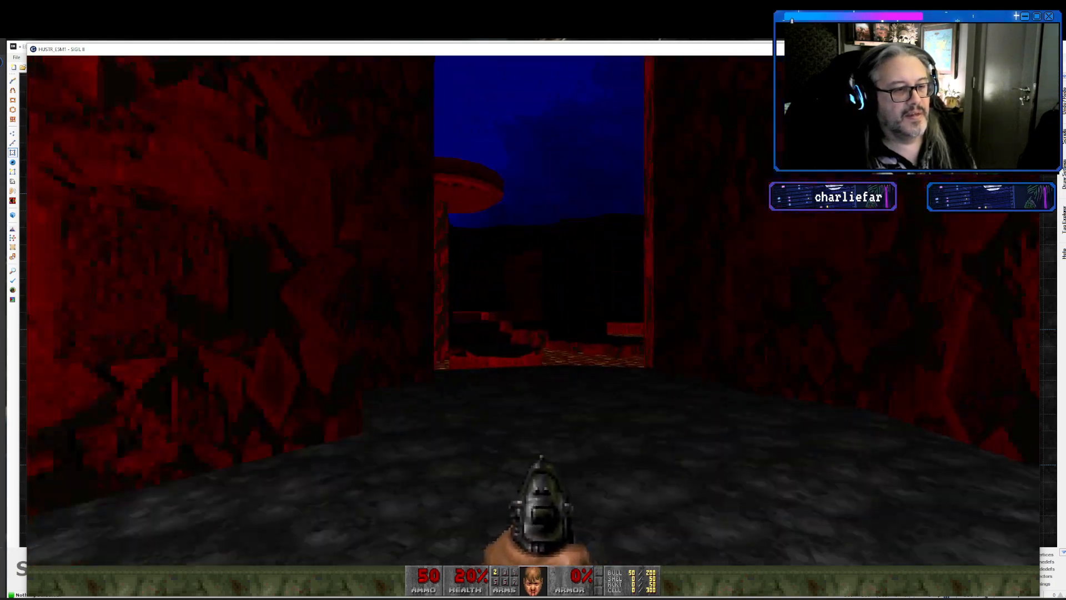
key(w)
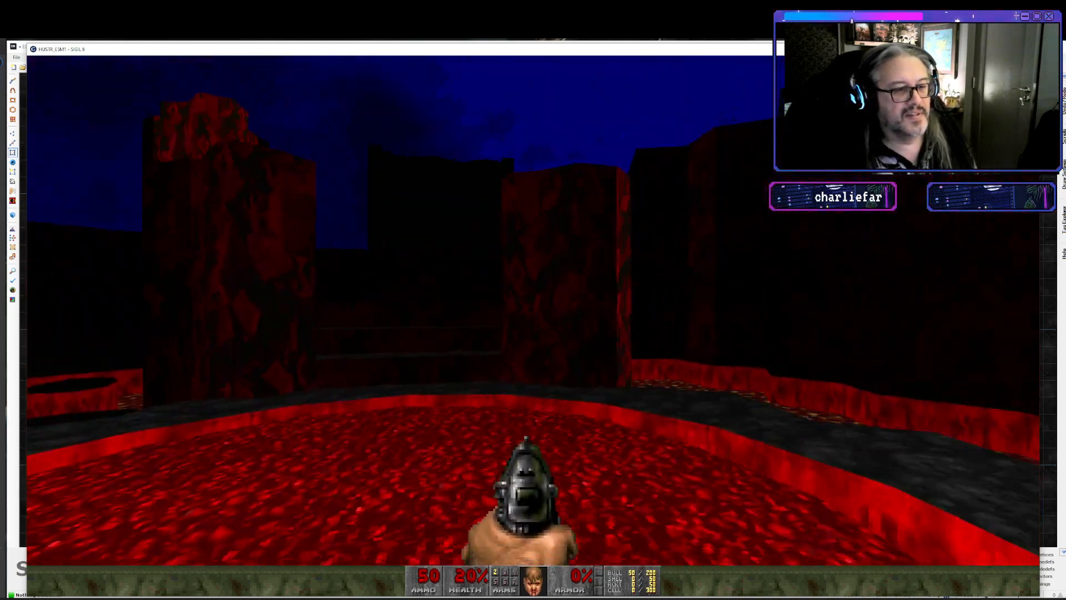
key(w)
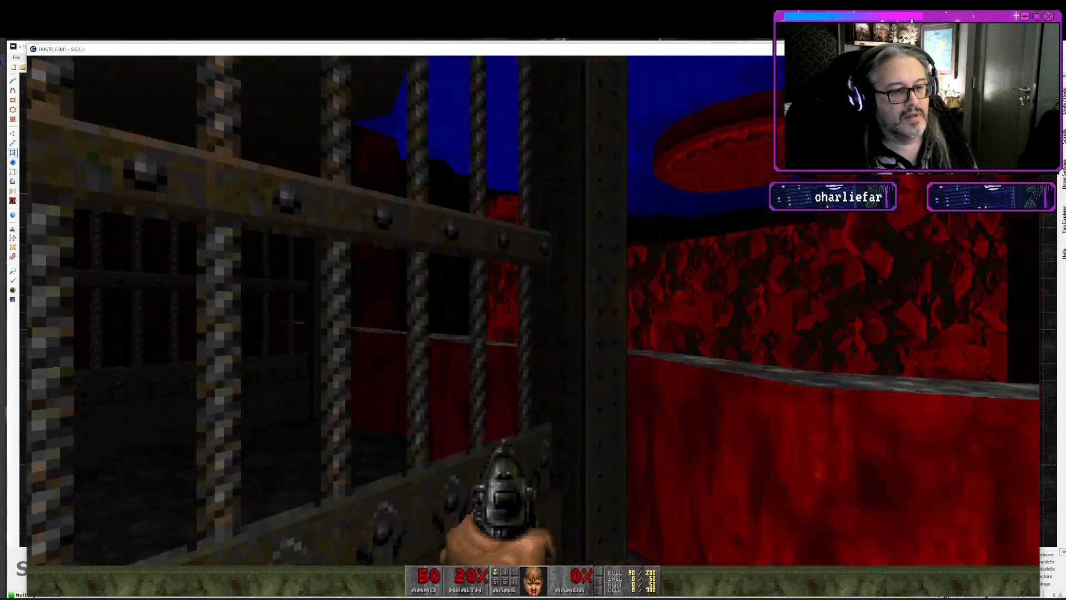
key(alt+F4)
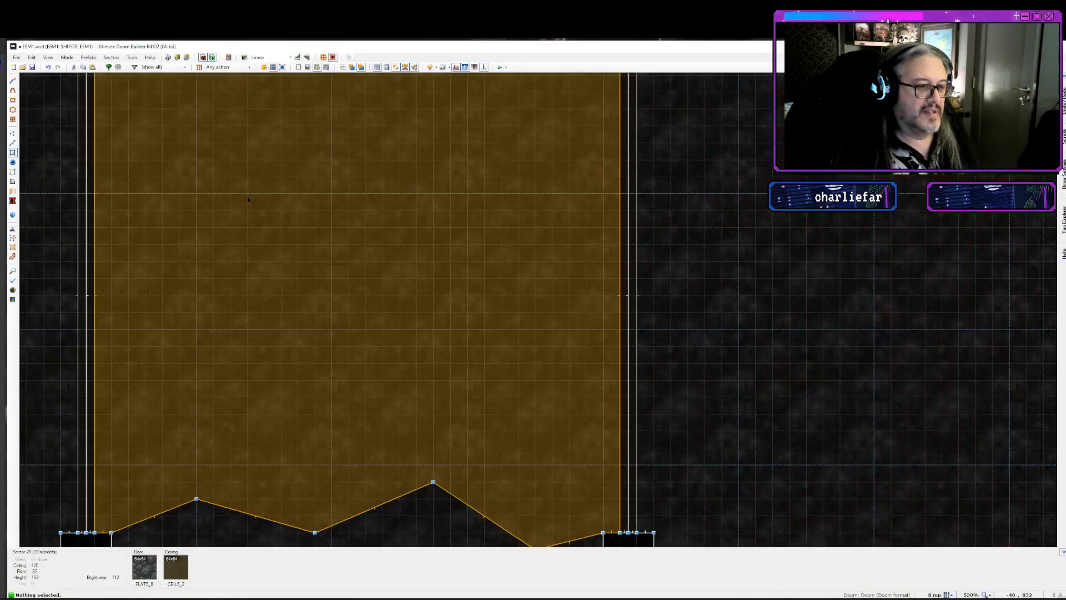
- Examine the northern lava ledge, the four-pillared structure and the ground west of it on the 2D map
scroll(322, 248, down, 5)
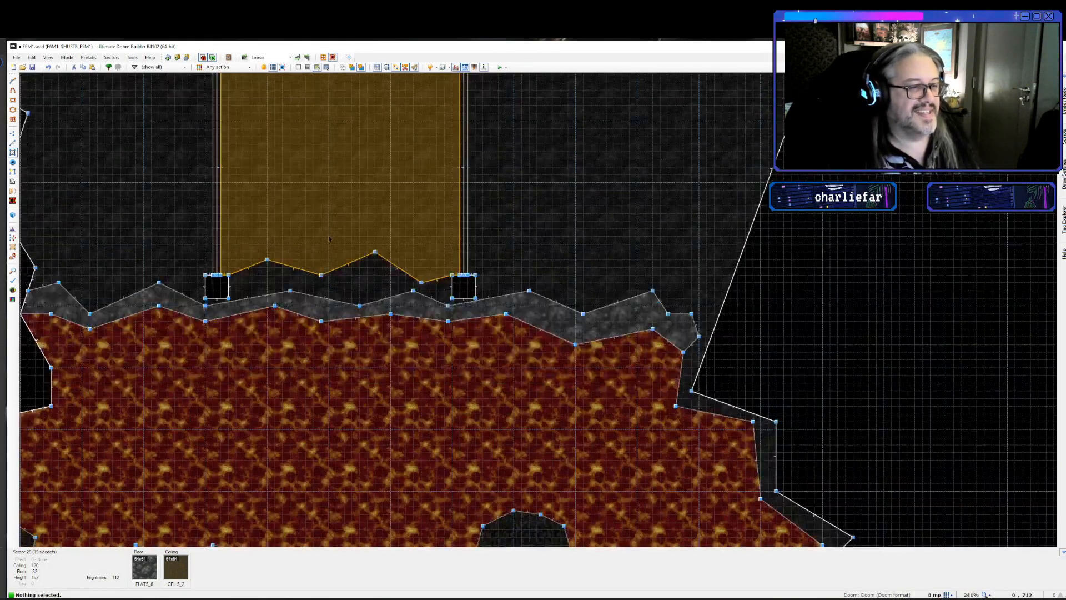
key(Left)
key(Left)
key(Left)
key(Left)
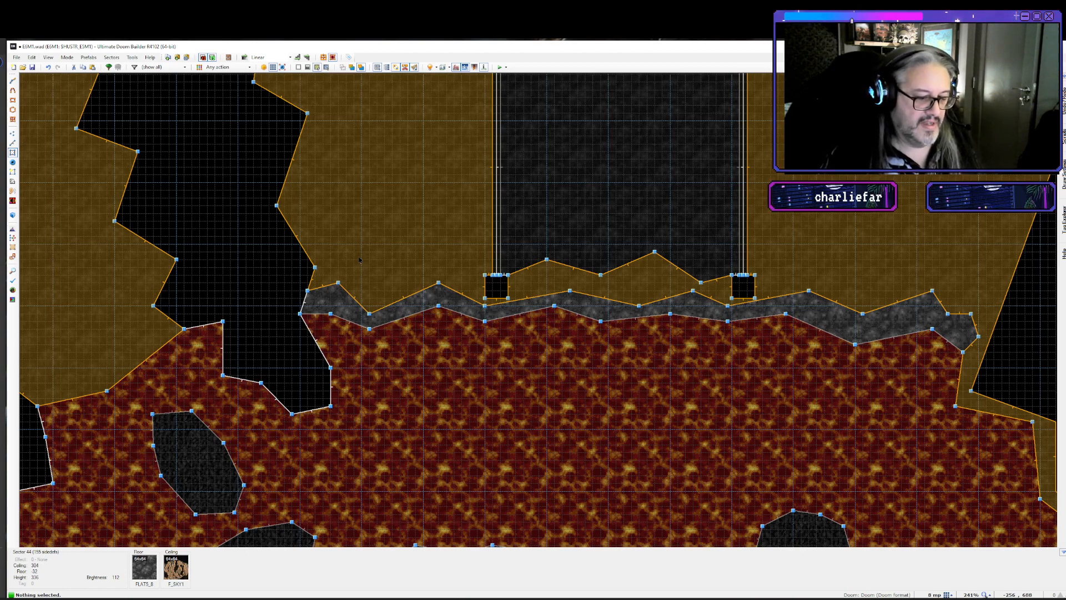
key(s)
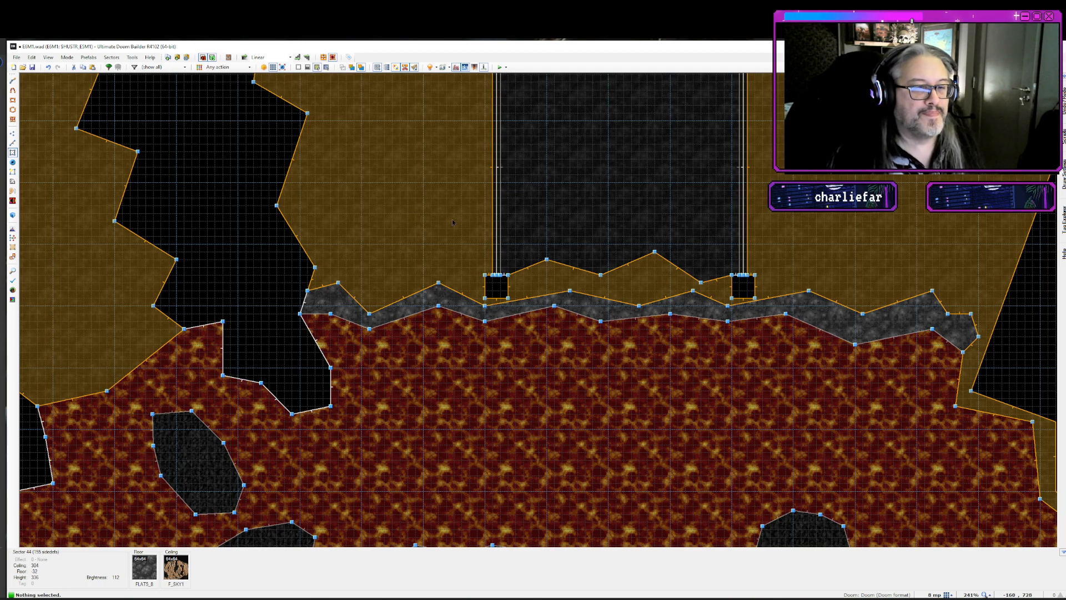
scroll(452, 219, down, 3)
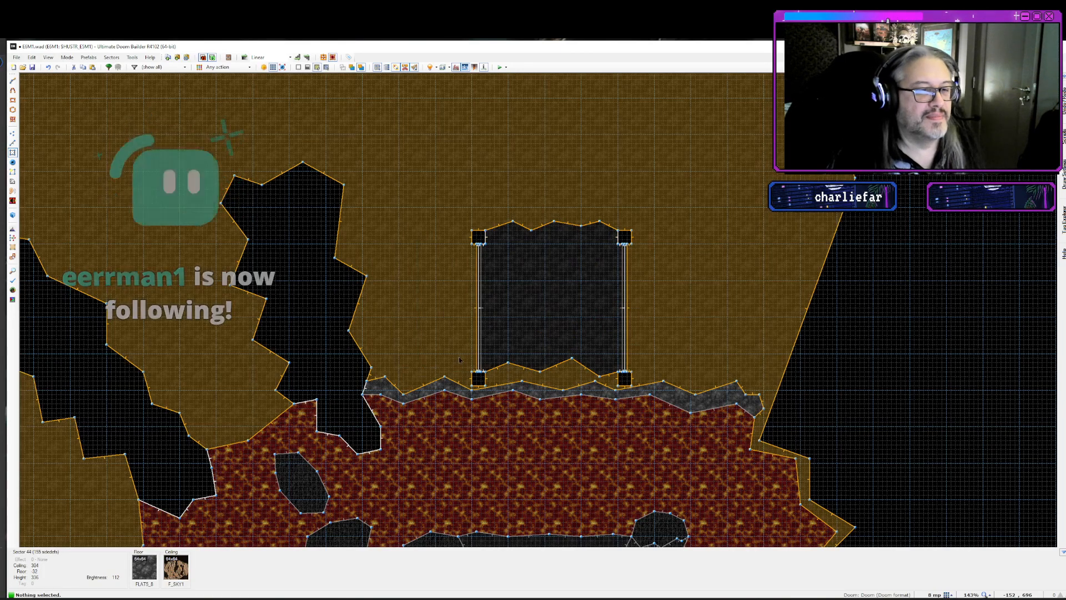
key(Down)
key(Down)
key(Up)
key(Up)
key(Up)
key(Up)
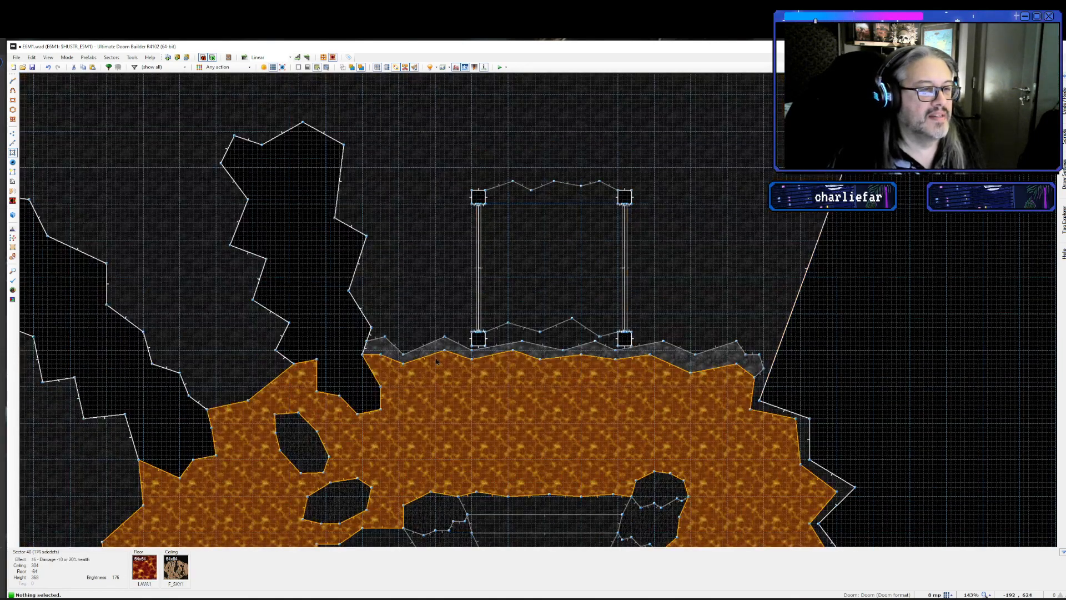
key(Left)
key(Left)
key(Left)
key(Left)
key(Right)
key(Down)
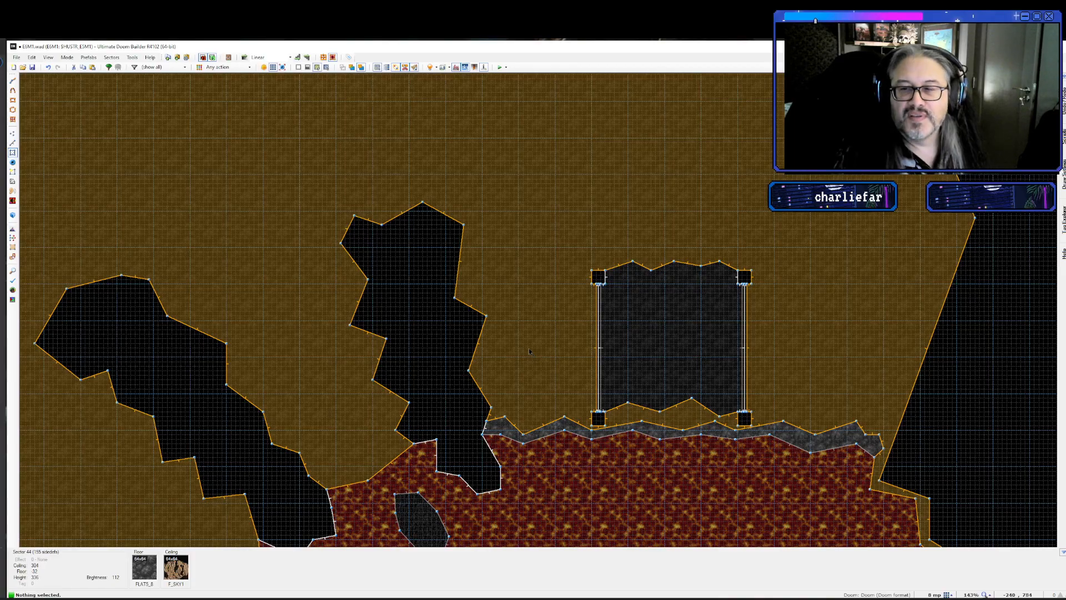
- Review the overall map layout around the lava lake and pentagram platform in relation to the northern structure
scroll(528, 349, down, 4)
key(Down)
key(Down)
key(Down)
key(Down)
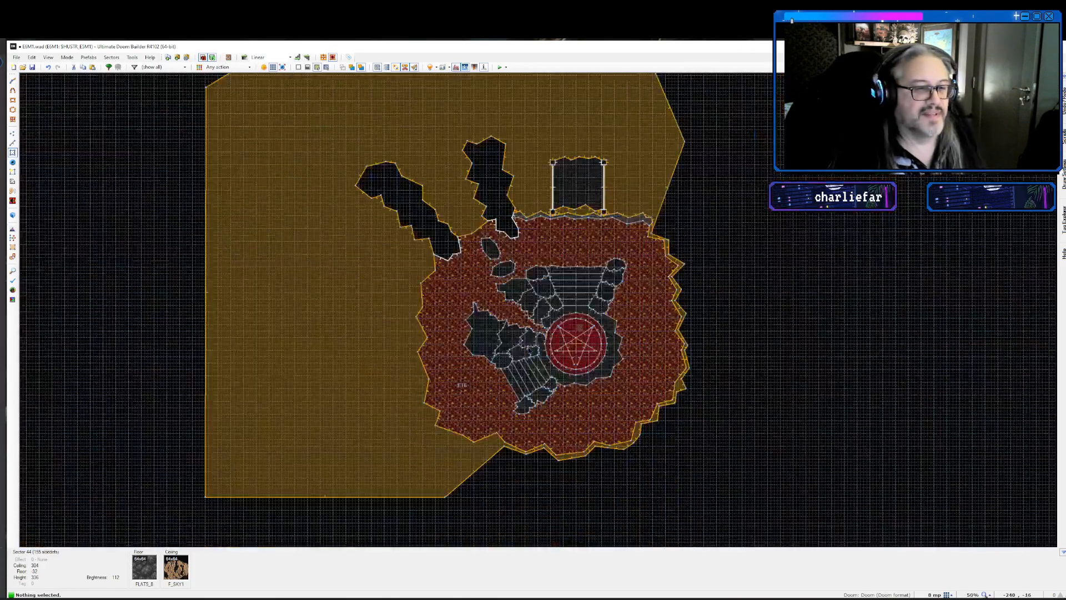
scroll(528, 349, up, 4)
key(Up)
key(Up)
key(Up)
key(Up)
key(Up)
key(Up)
key(Up)
key(Up)
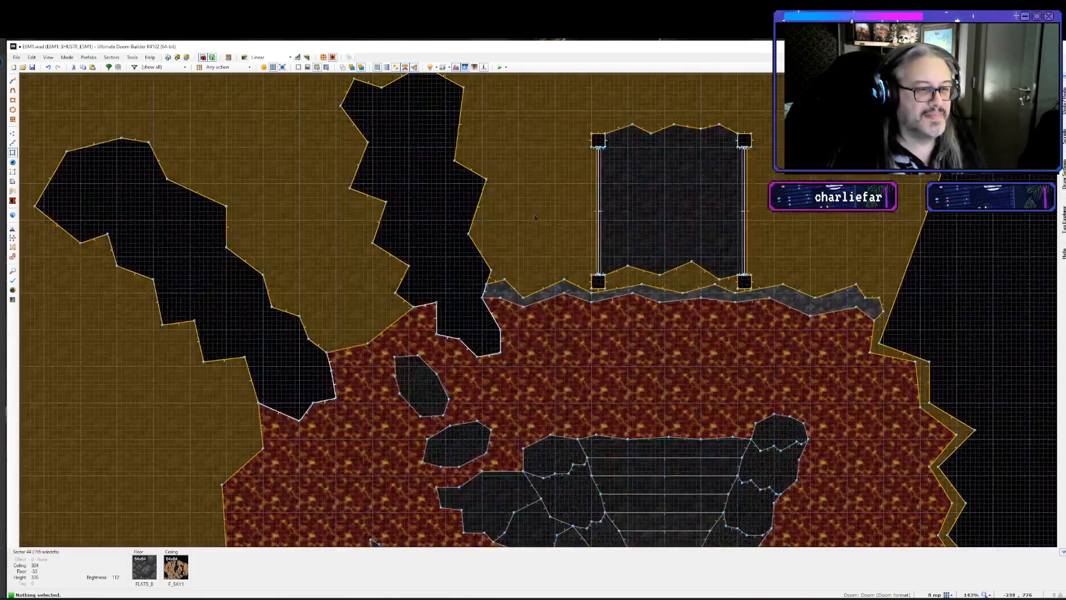
- Examine the open ground north of the structure and the route from the pentagram platform across the lava
key(Up)
key(Up)
key(Up)
key(Up)
key(Up)
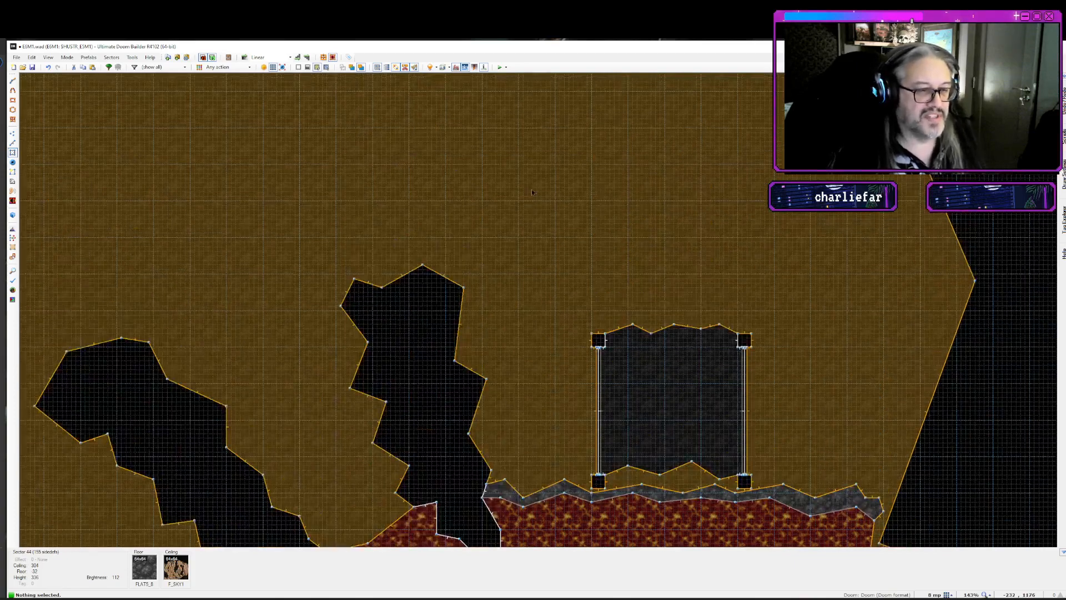
key(Right)
key(Right)
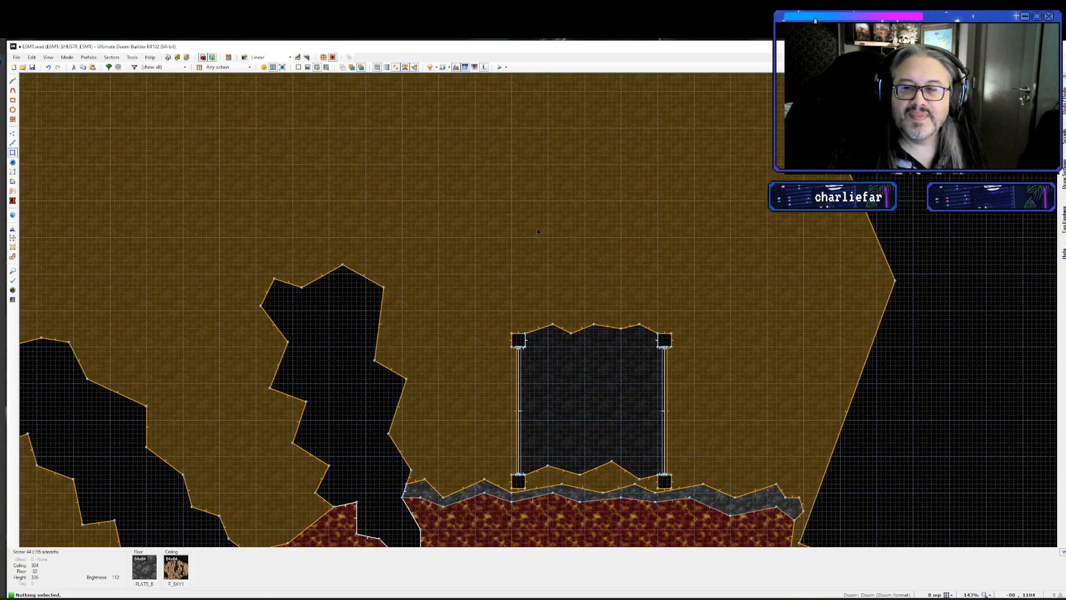
key(Left)
key(Down)
key(Down)
key(Down)
key(Down)
key(Down)
key(Down)
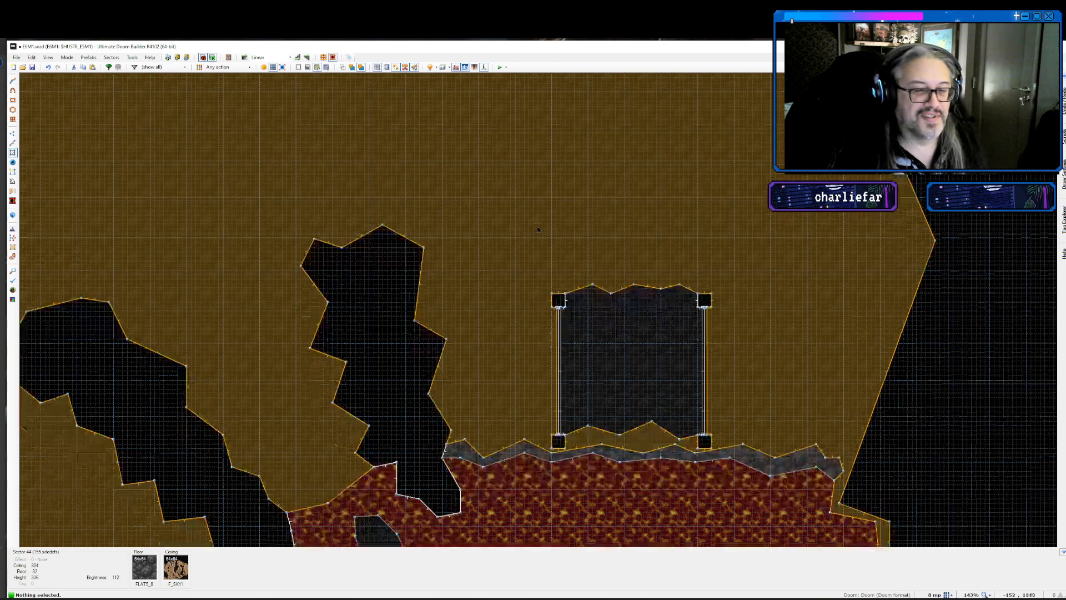
key(Down)
key(Down)
key(Down)
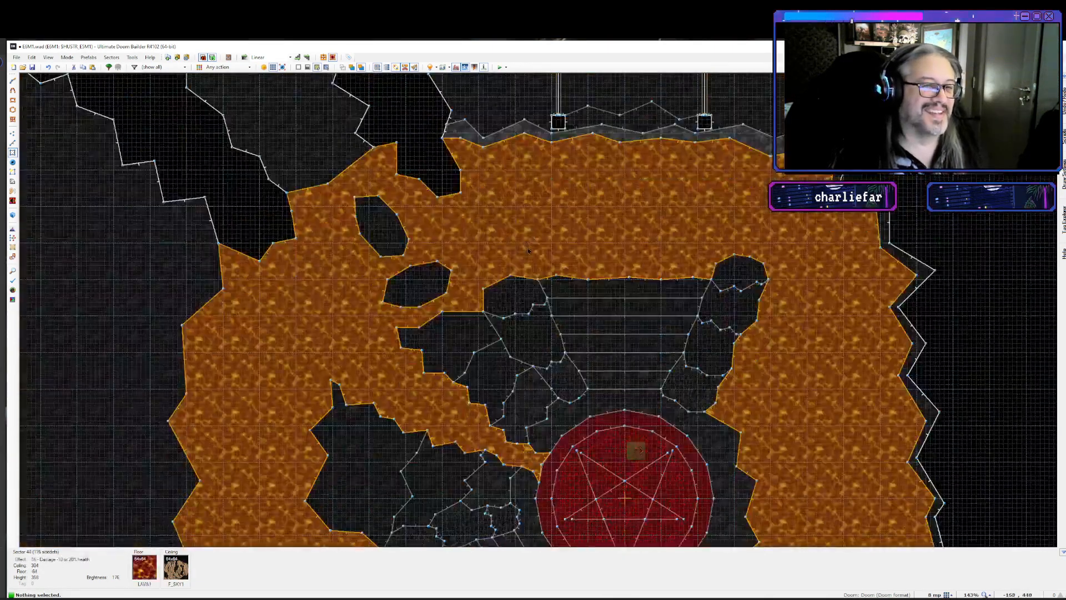
key(Down)
key(Down)
key(Up)
key(Up)
key(Up)
key(Up)
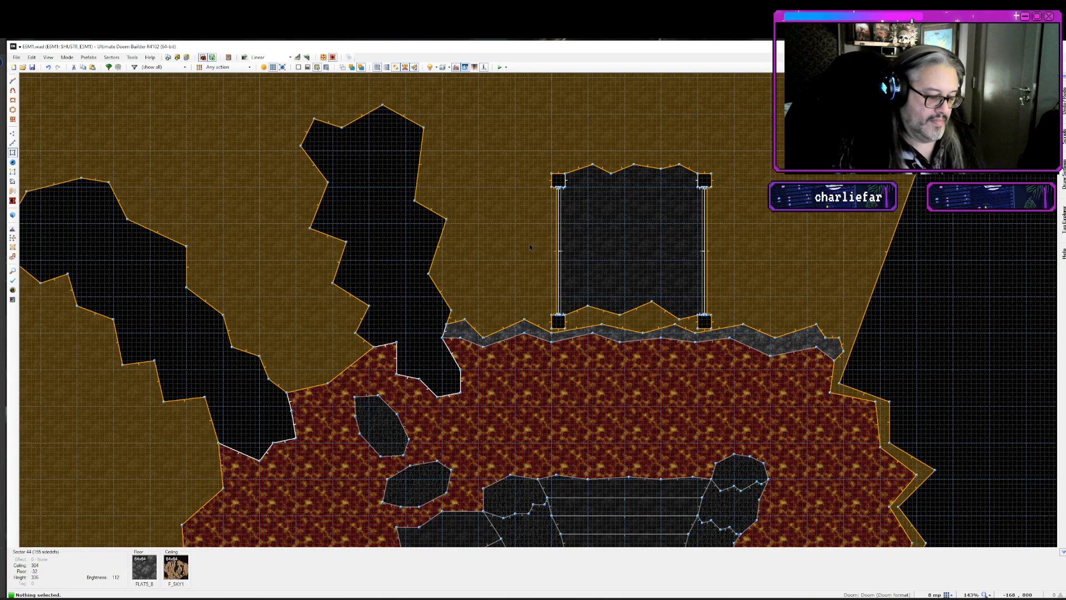
- Examine the structure's grates, pillars, lava ledge and surrounding ground in the 3D view, then return to the 2D map
key(q)
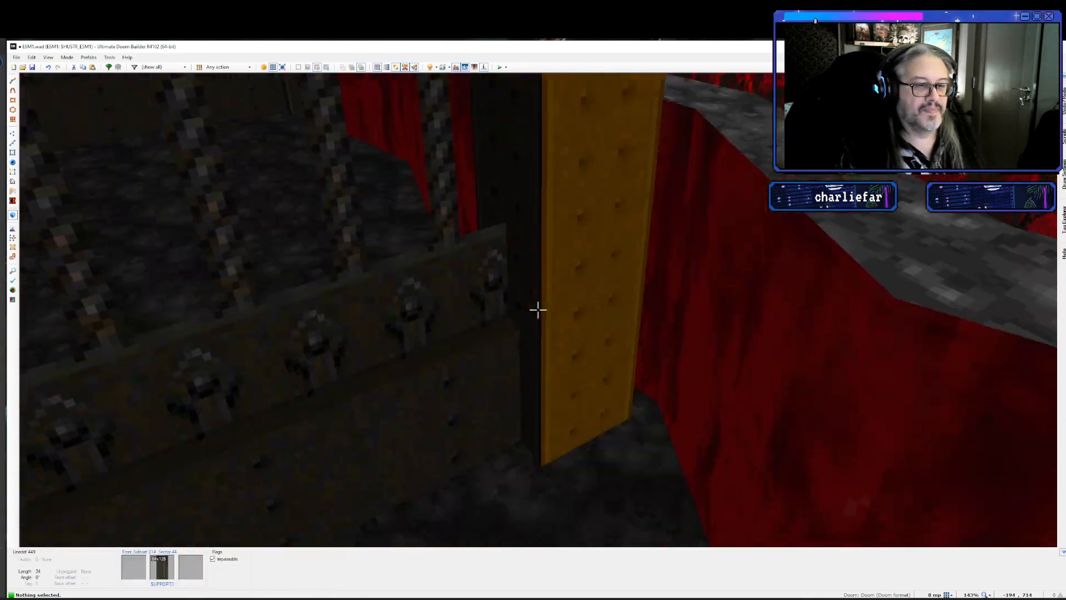
key(w)
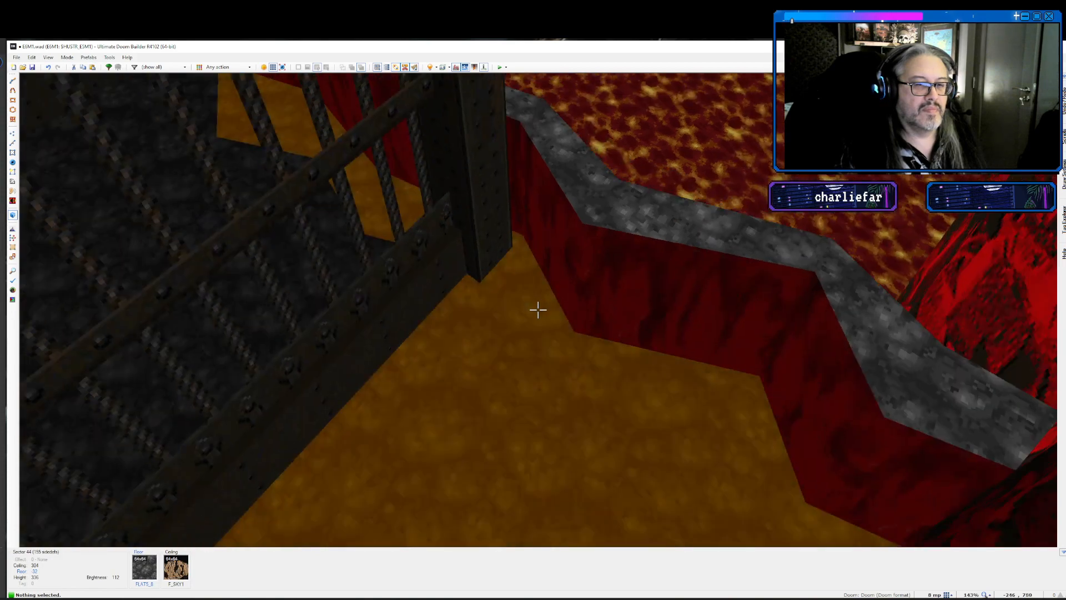
key(w)
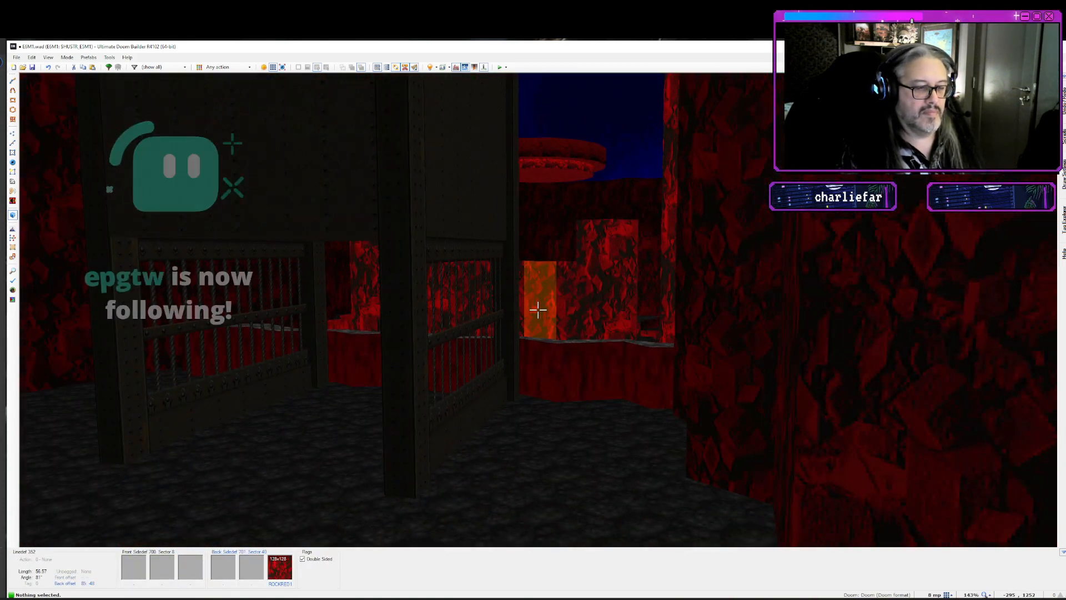
key(w)
key(w)
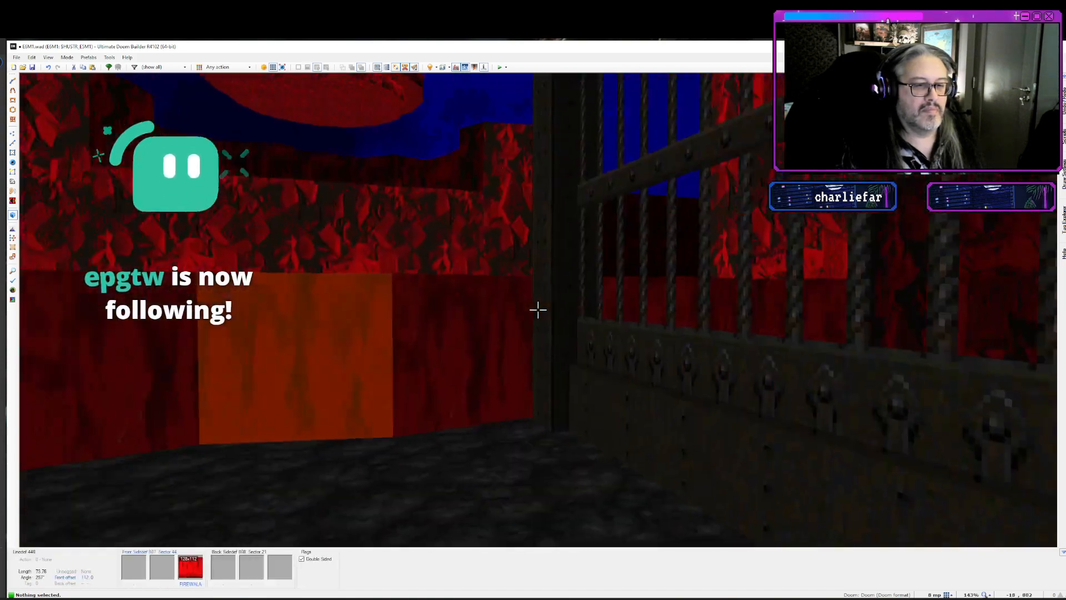
key(w)
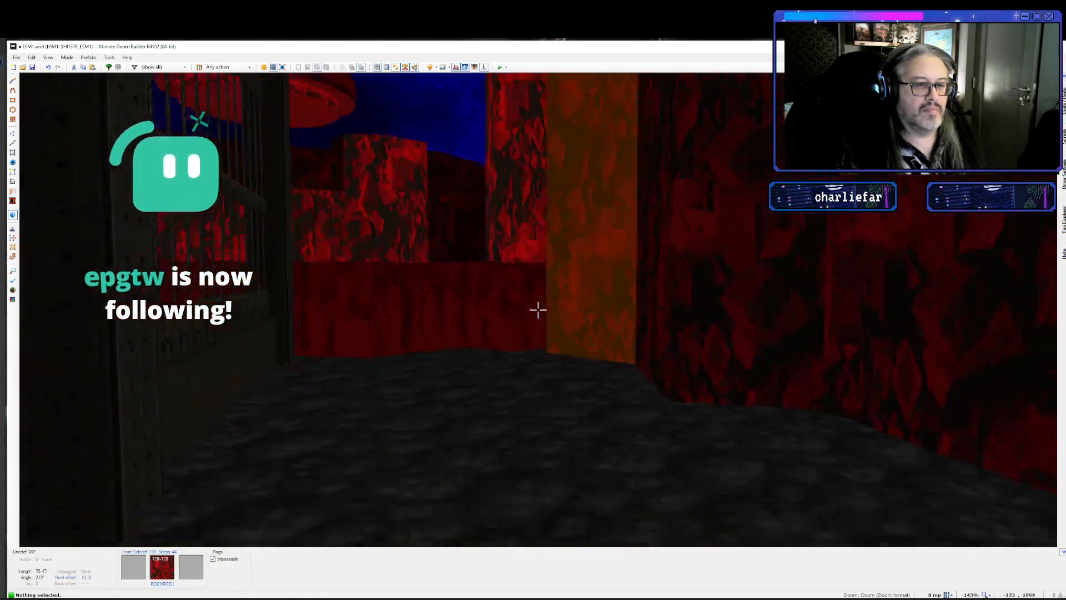
key(q)
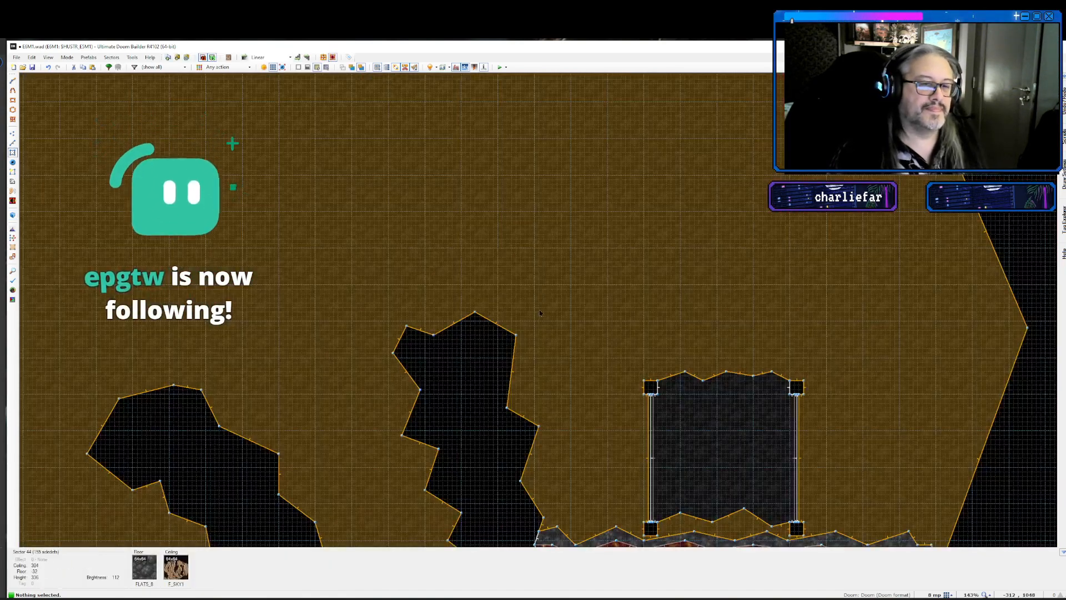
- Playtest the map and view the pentagram platform and its surroundings from the stepped ledges
scroll(539, 314, down, 5)
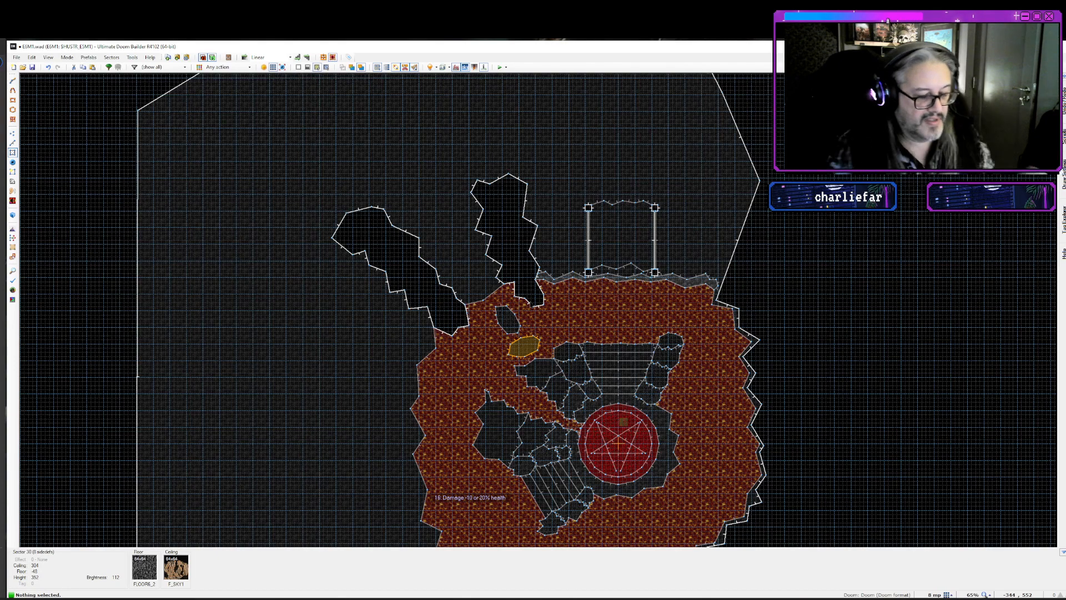
key(F9)
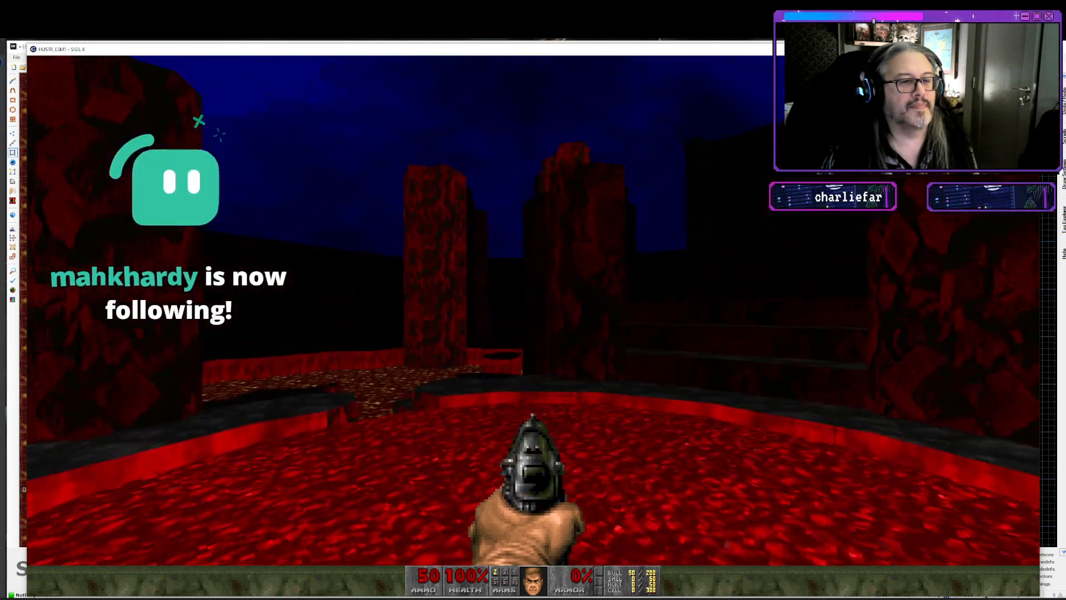
key(w)
key(w)
key(w)
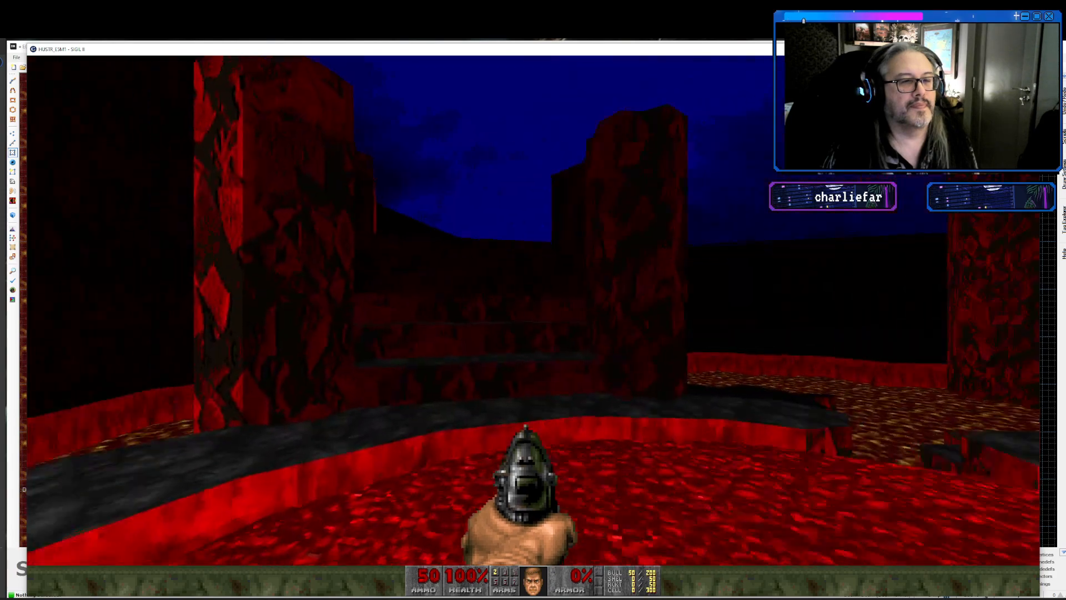
key(w)
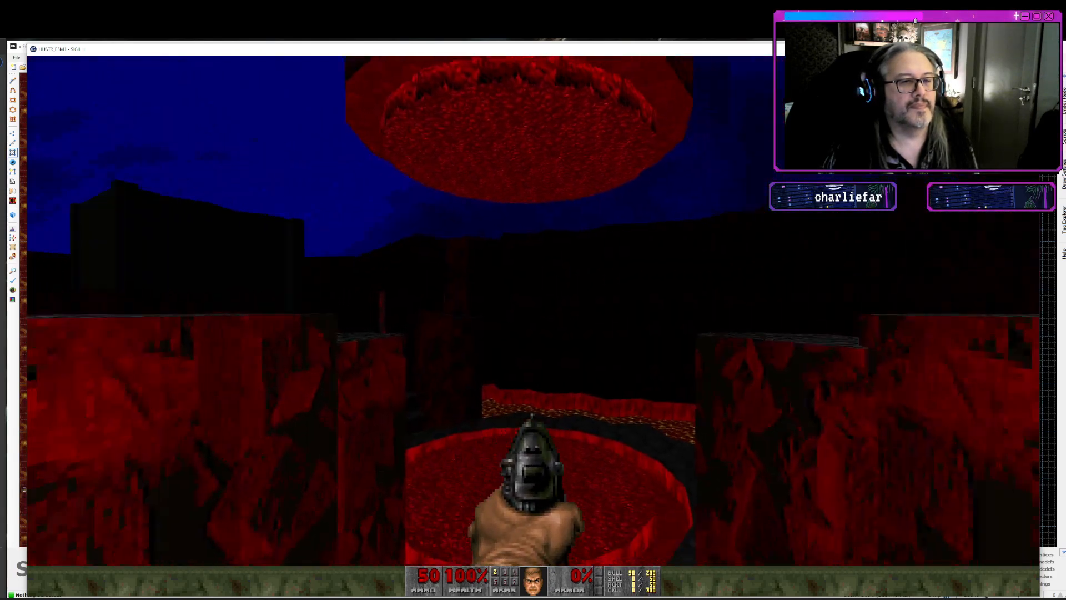
key(w)
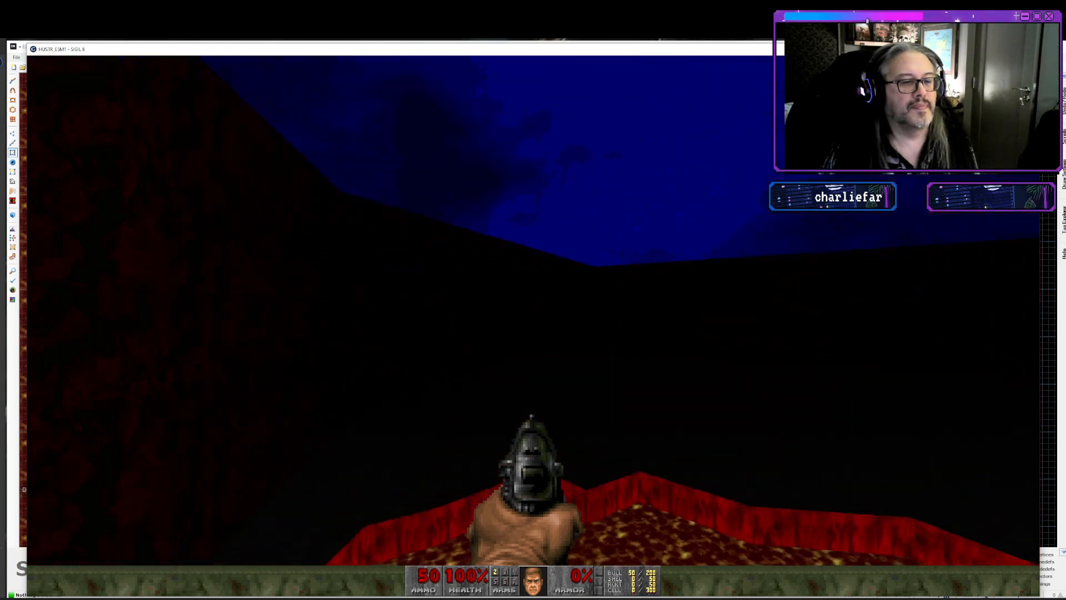
- Climb the platform's rock steps again and examine the lava edge, outer walls and view back over the pentagram
key(s)
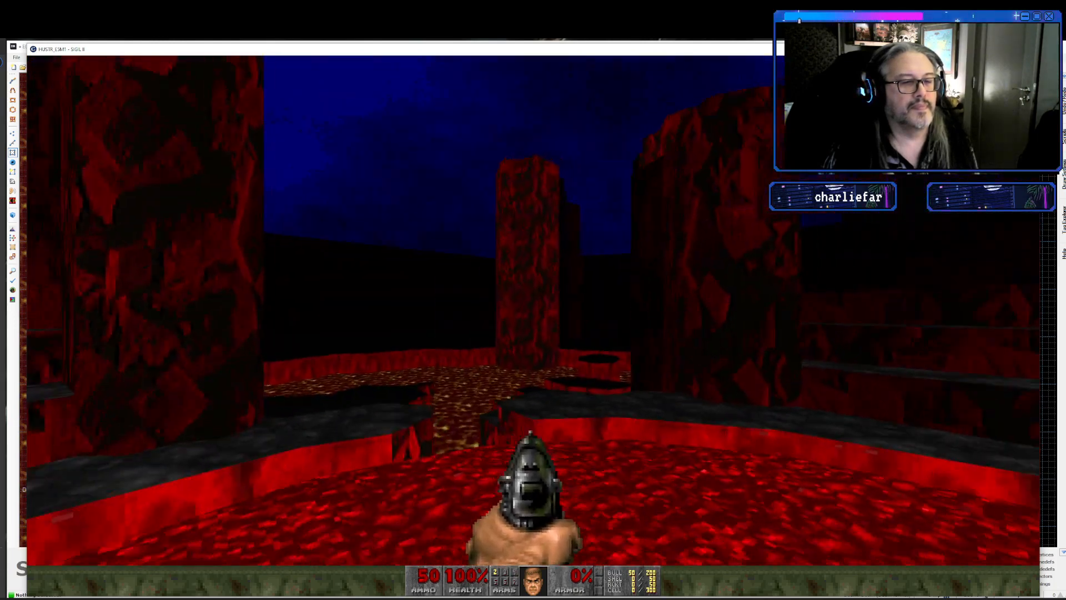
key(w)
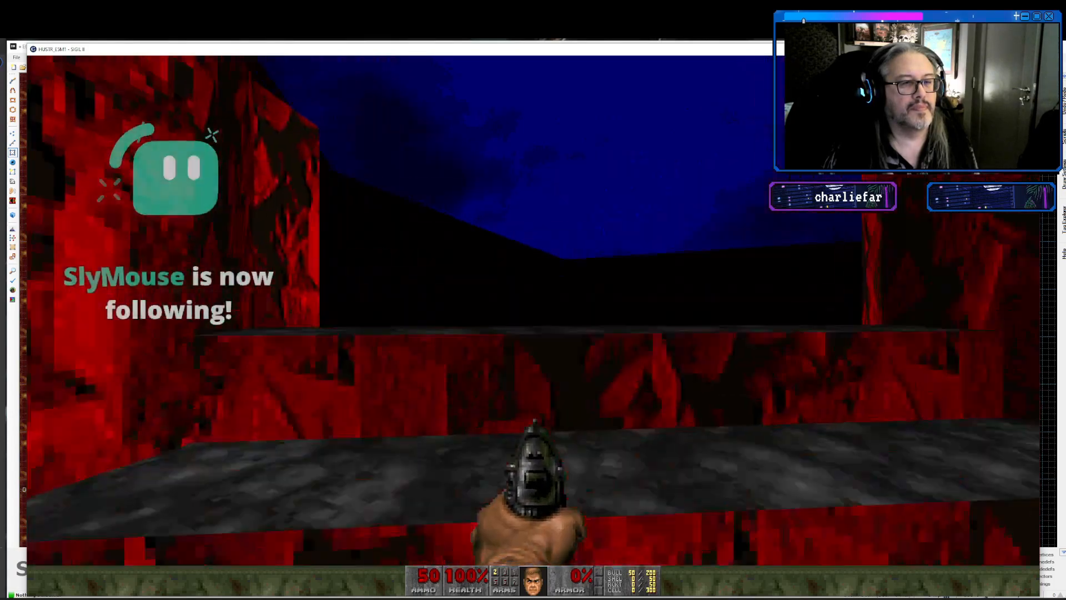
key(w)
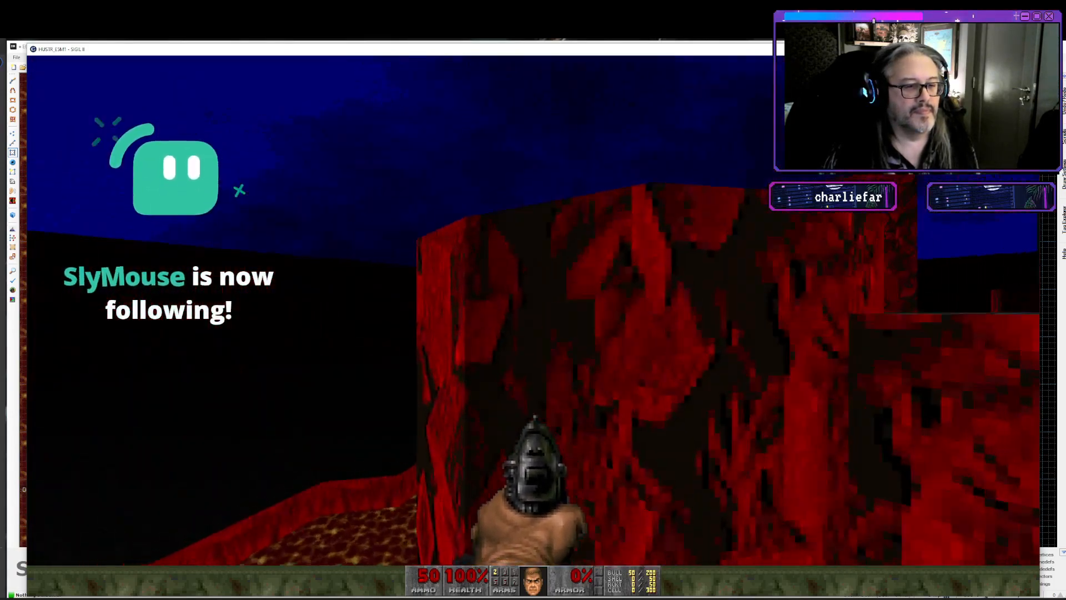
key(w)
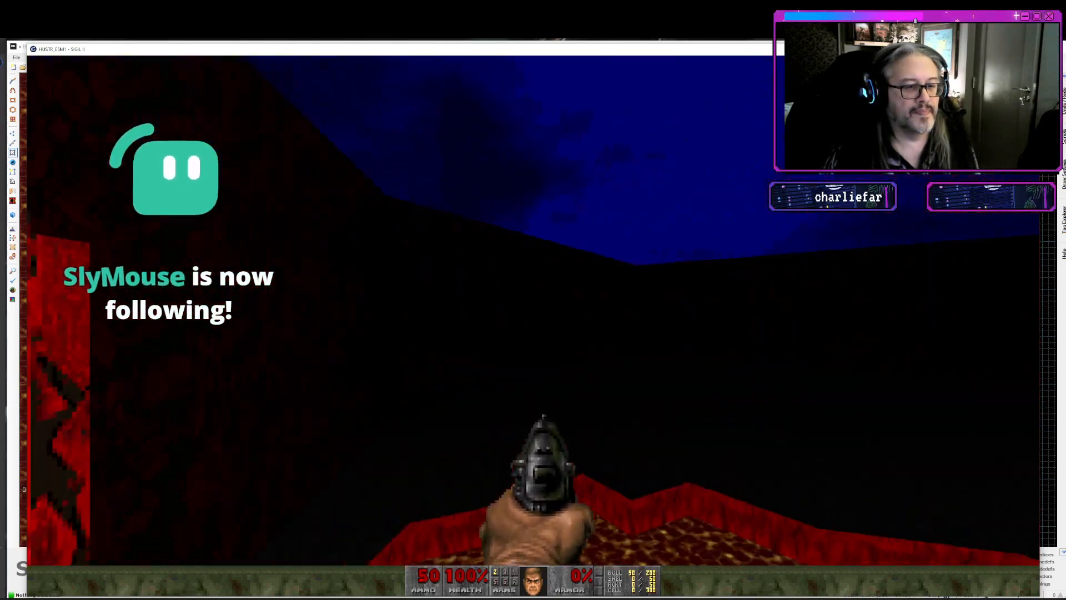
key(w)
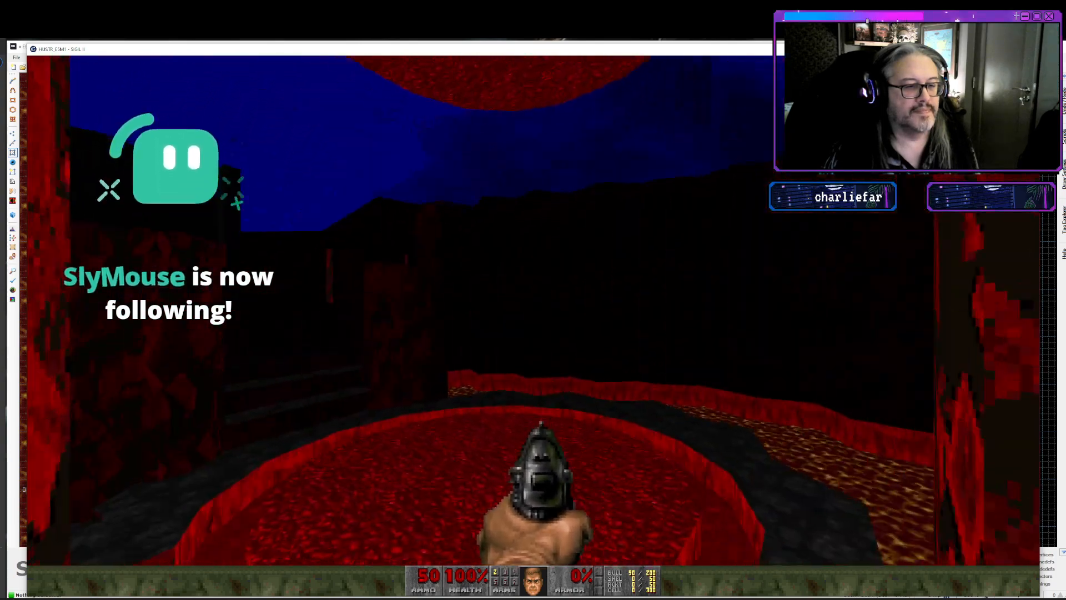
key(w)
- Walk around the pentagram platform's rim and examine the rock columns and the lava channel surrounding it
key(w)
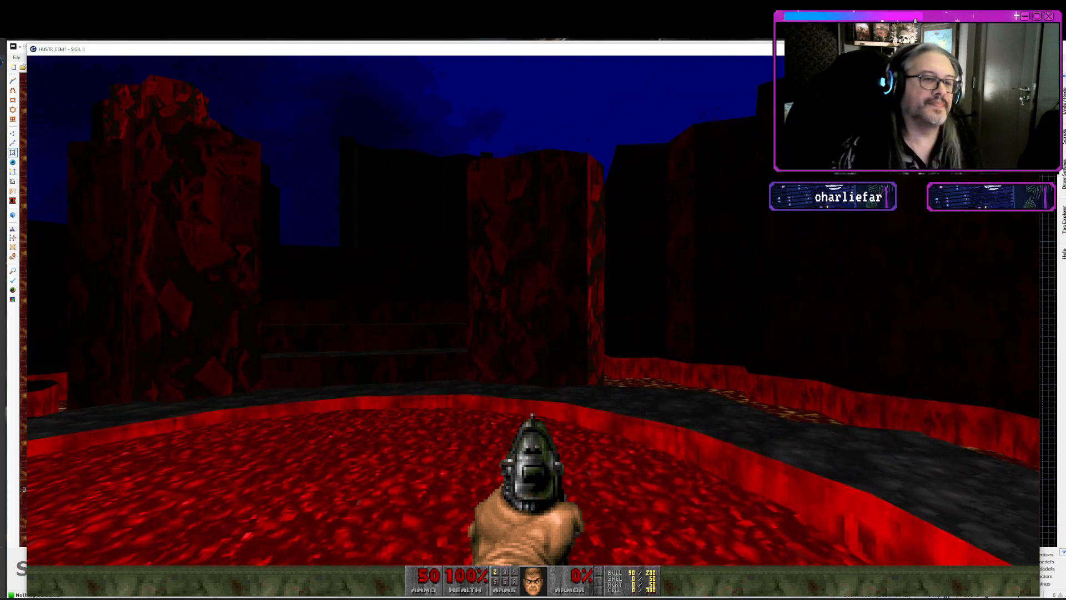
key(w)
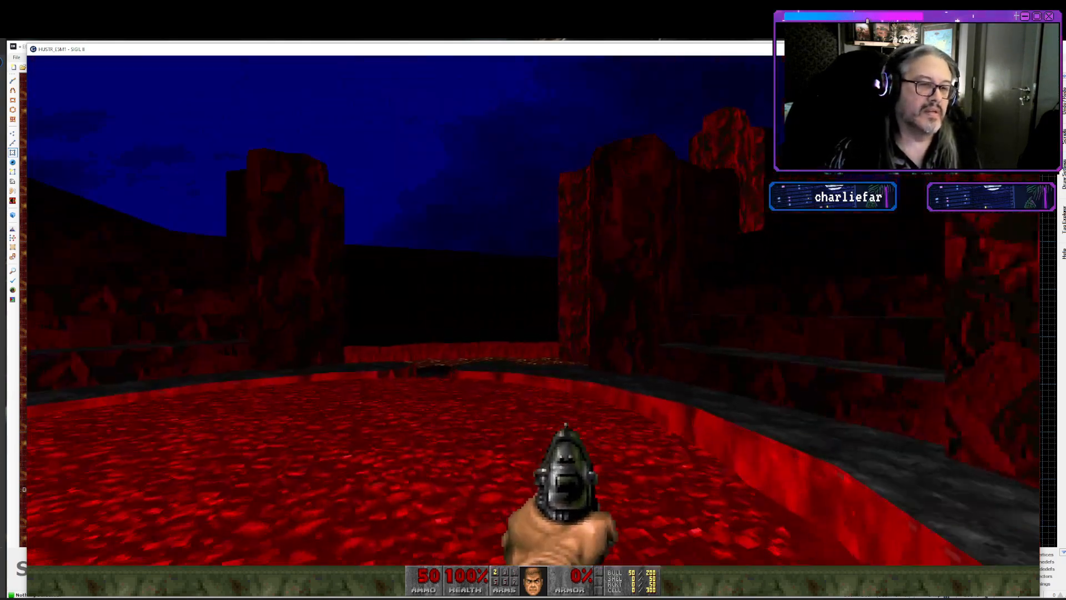
key(s)
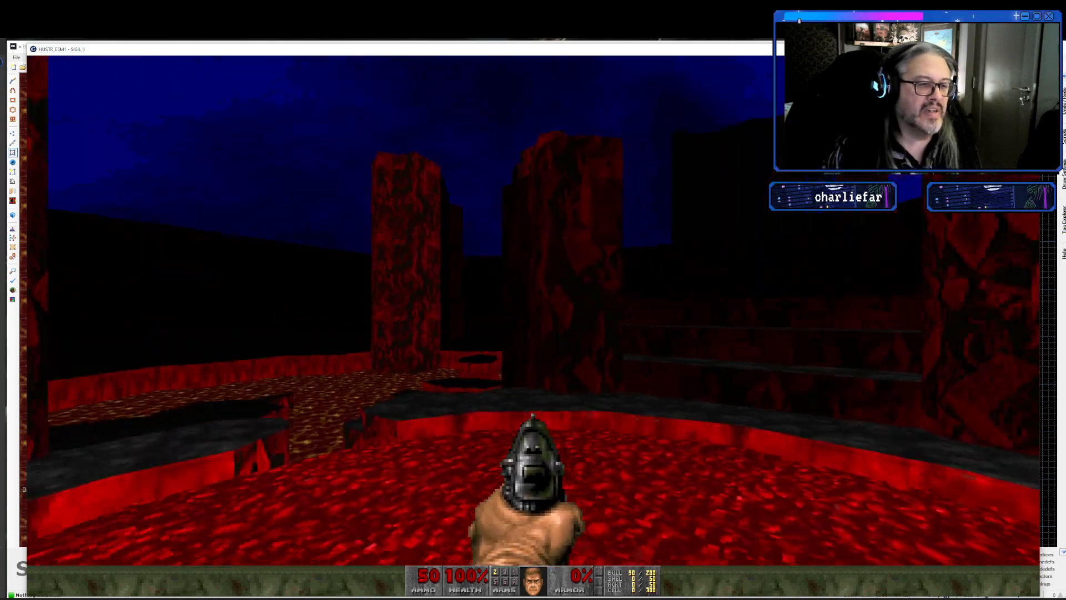
key(w)
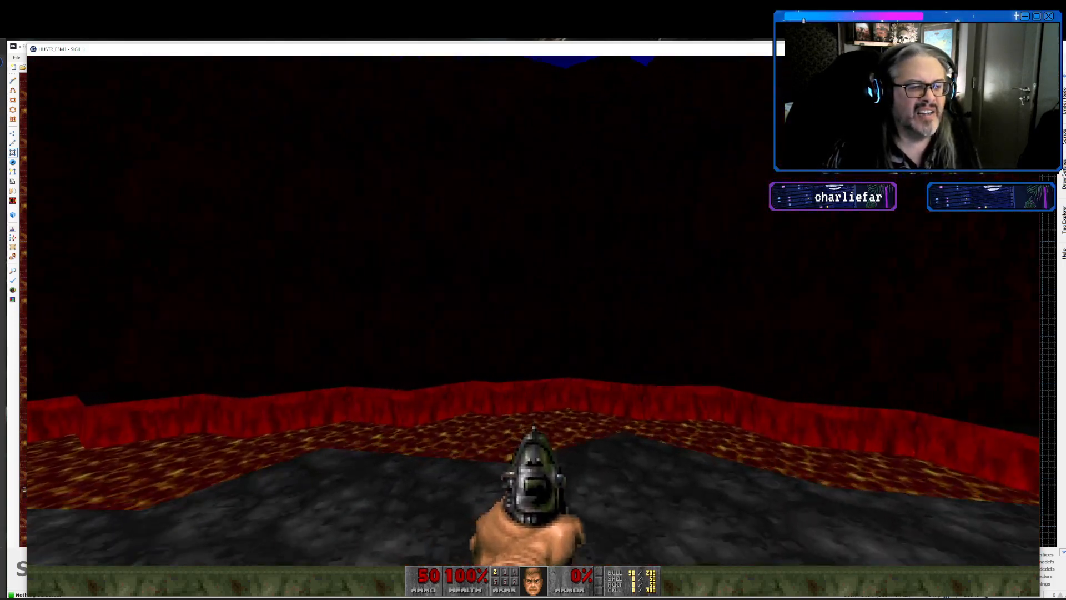
key(w)
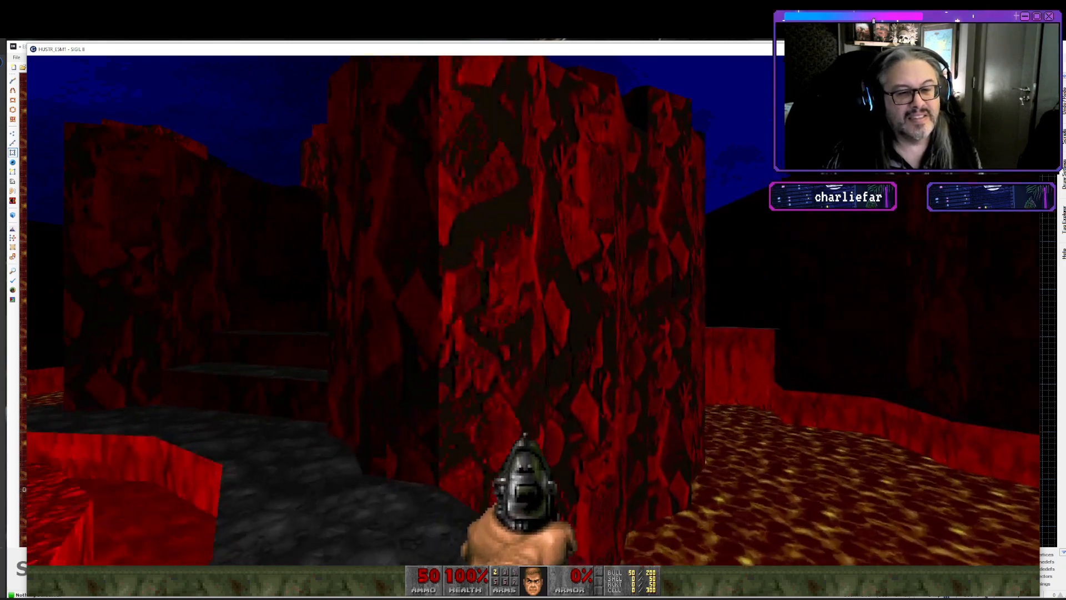
key(w)
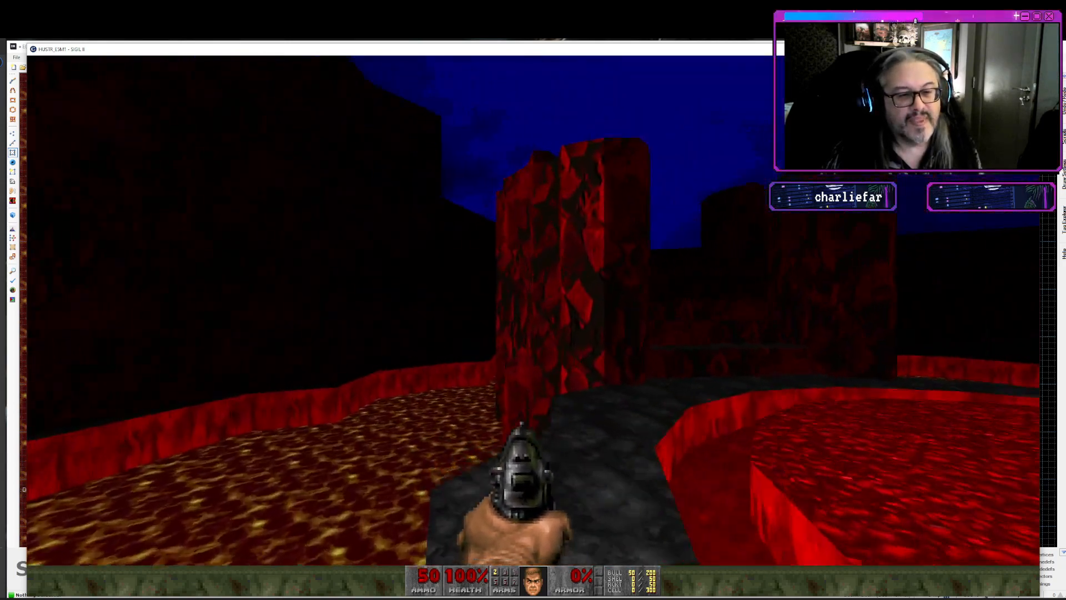
key(w)
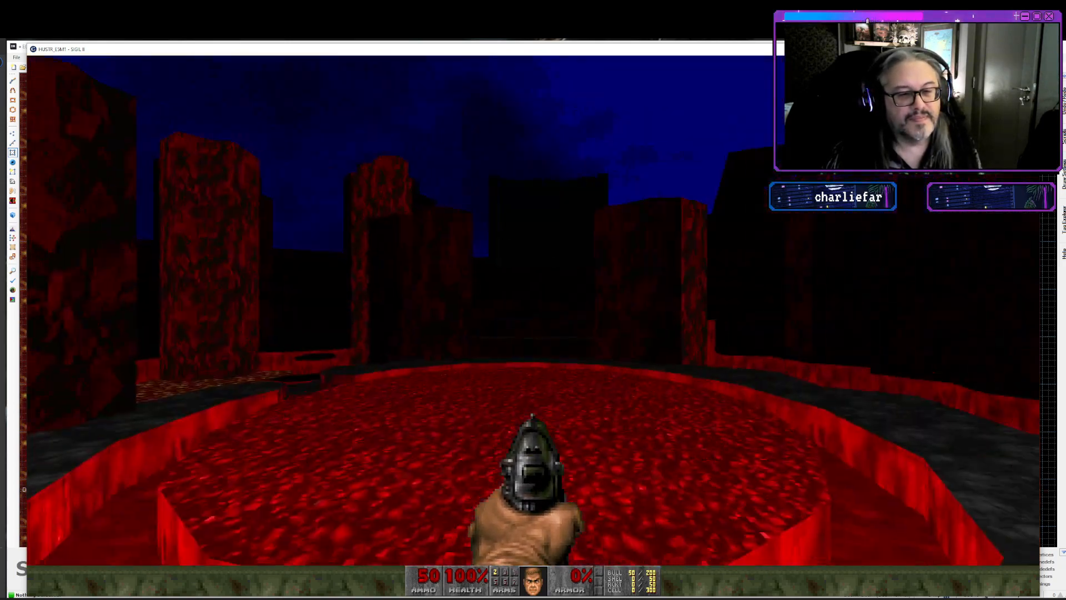
- Climb the northern stairs to view the roofed structure across the lava, then go back down to the platform
key(w)
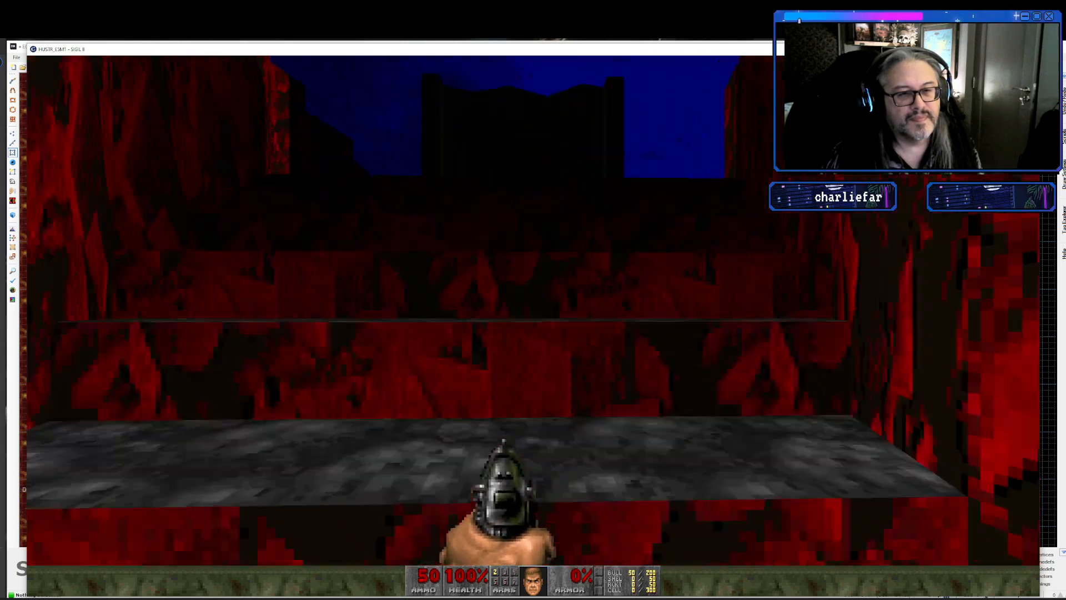
key(w)
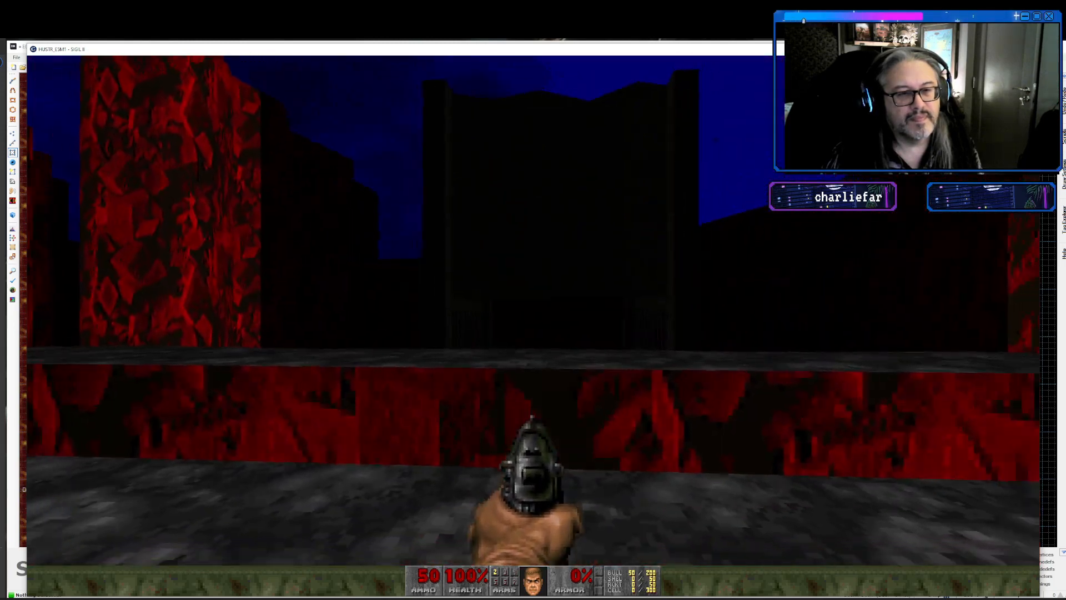
key(w)
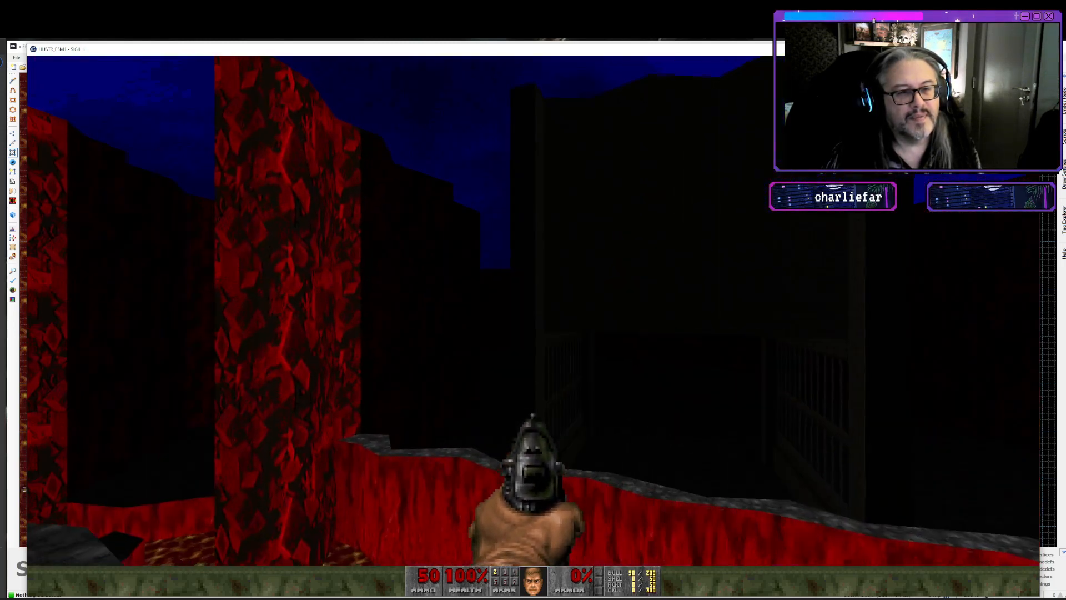
key(s)
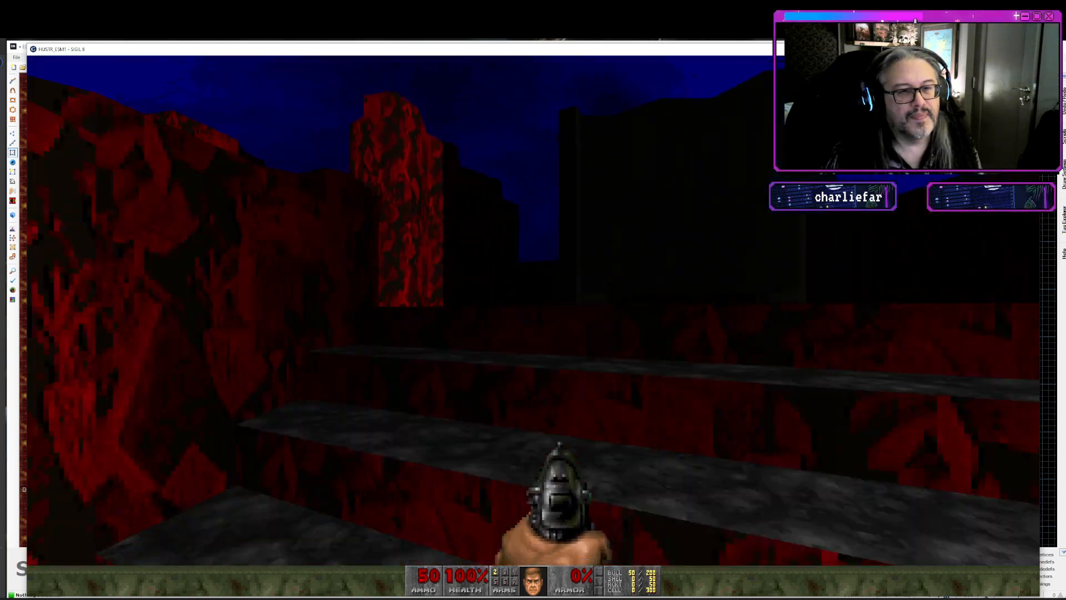
key(w)
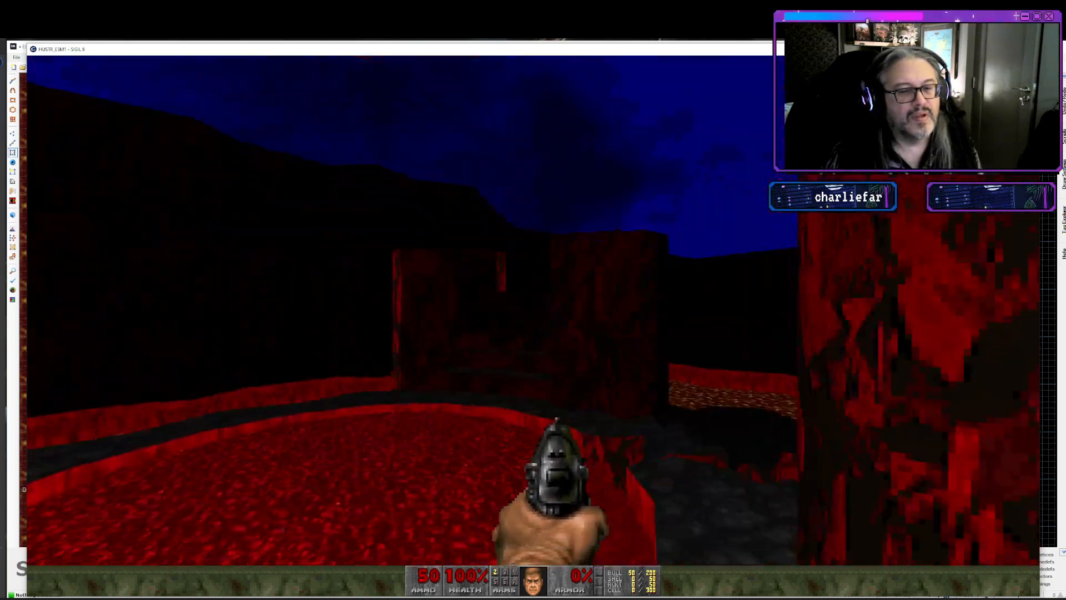
- Walk through the roofed structure and examine its grates, pillars and upper walls from inside and outside
key(w)
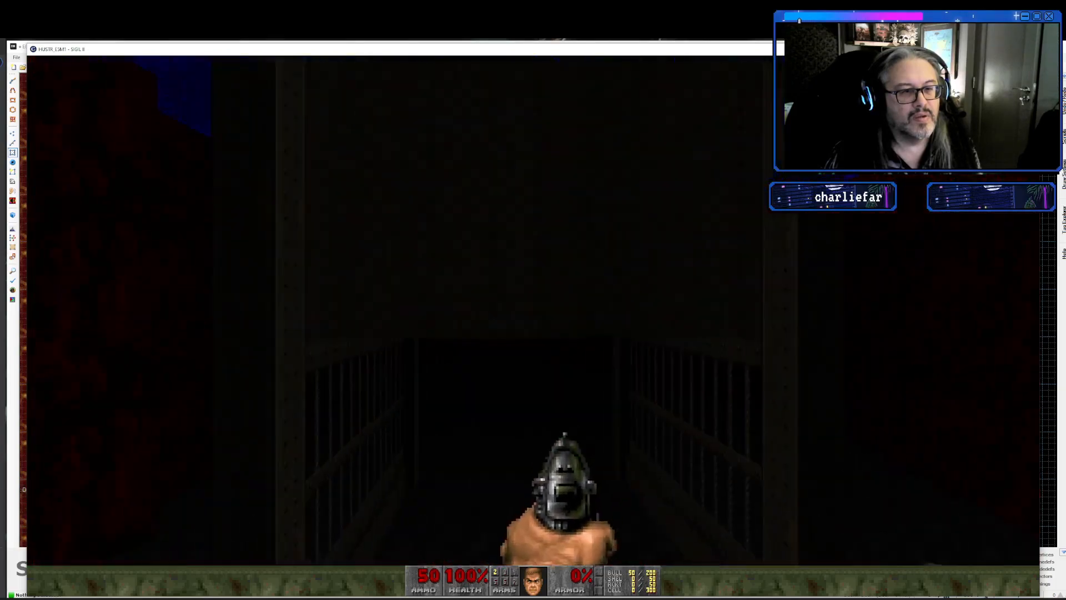
key(w)
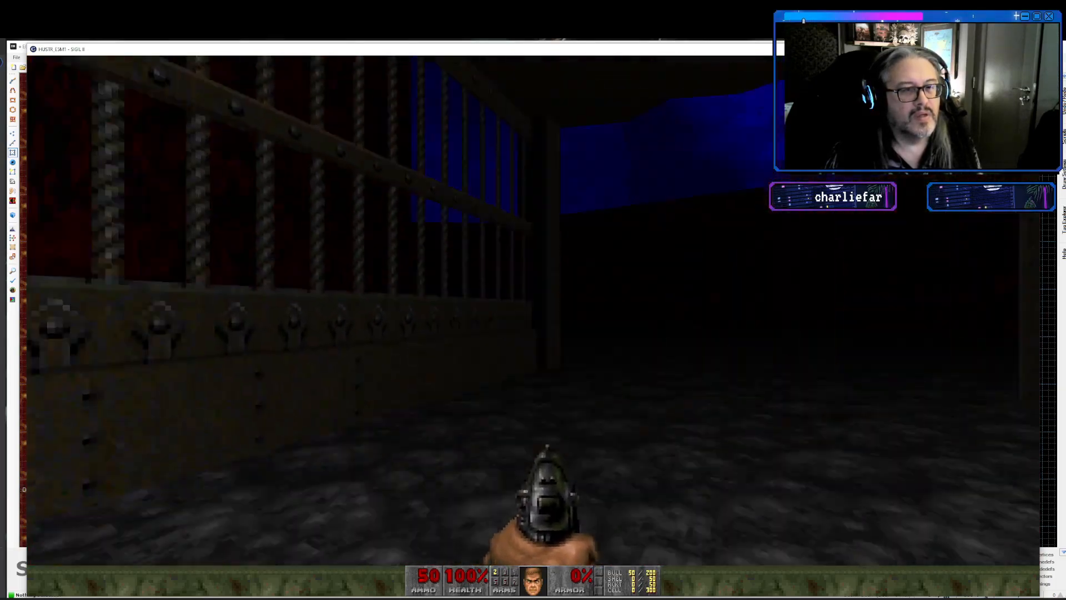
key(w)
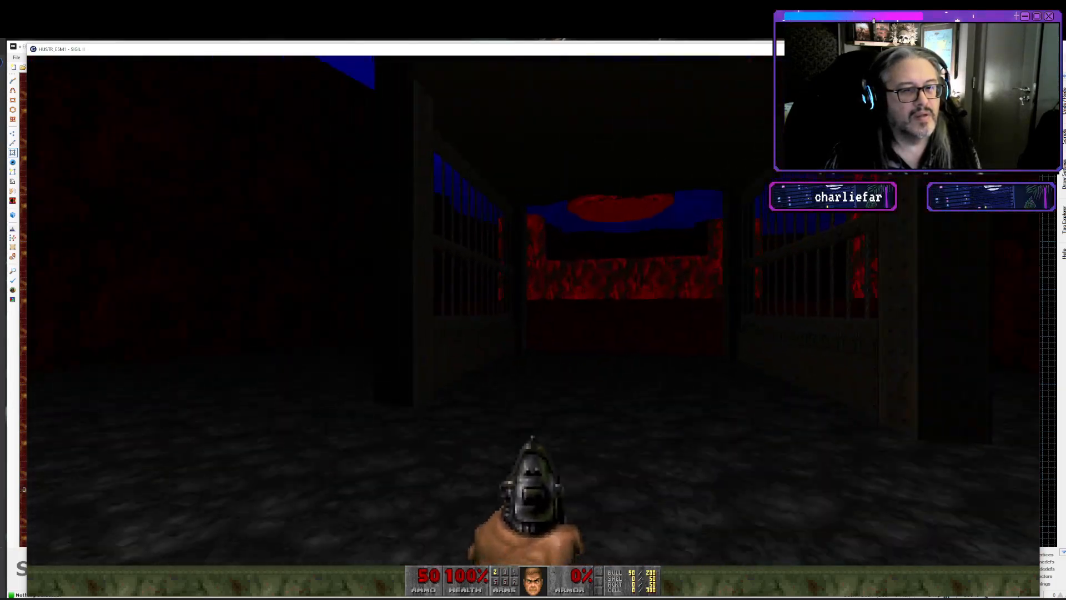
key(w)
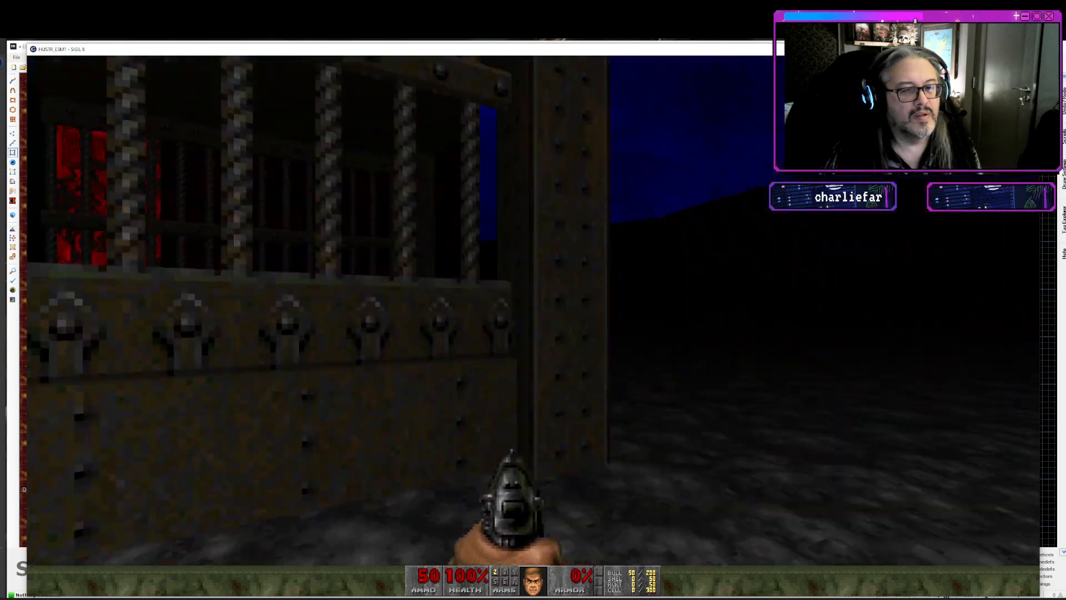
- Follow the rock passage to the blood pool and revisit the roofed structure and the open ground beside it
key(w)
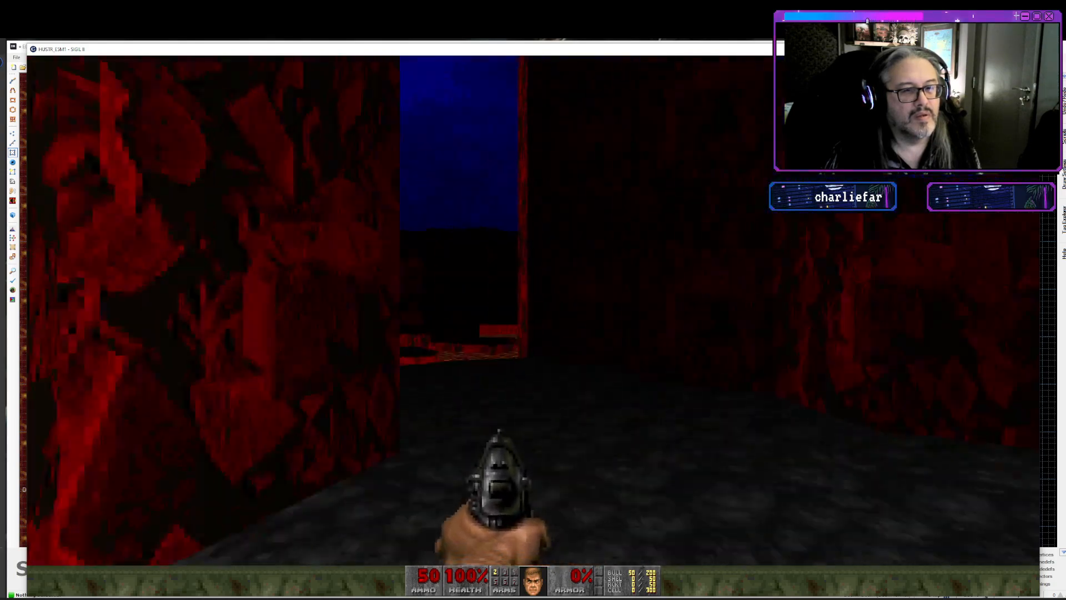
key(w)
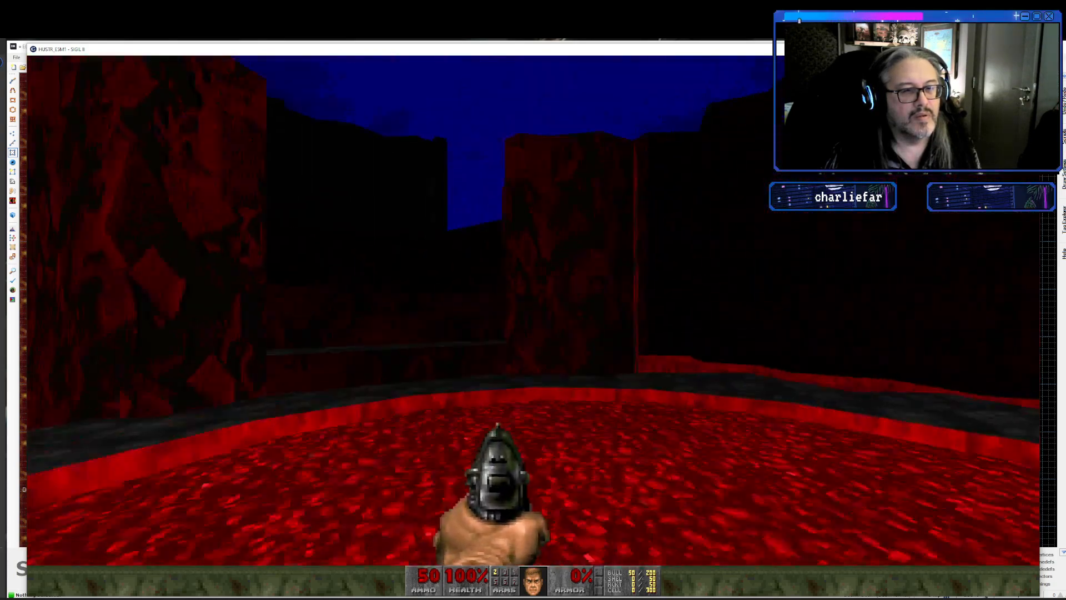
key(w)
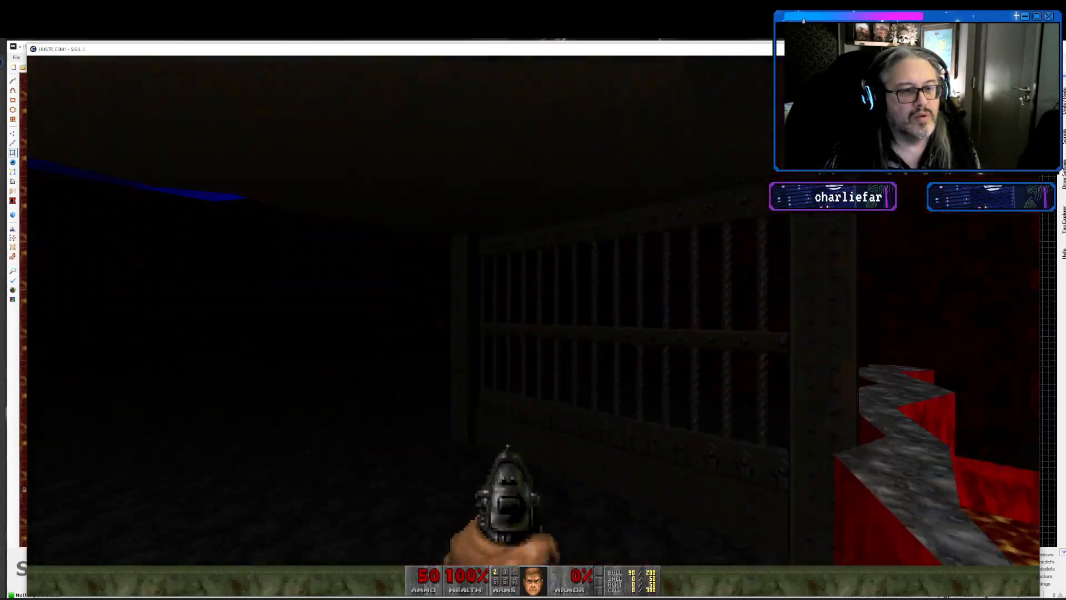
key(w)
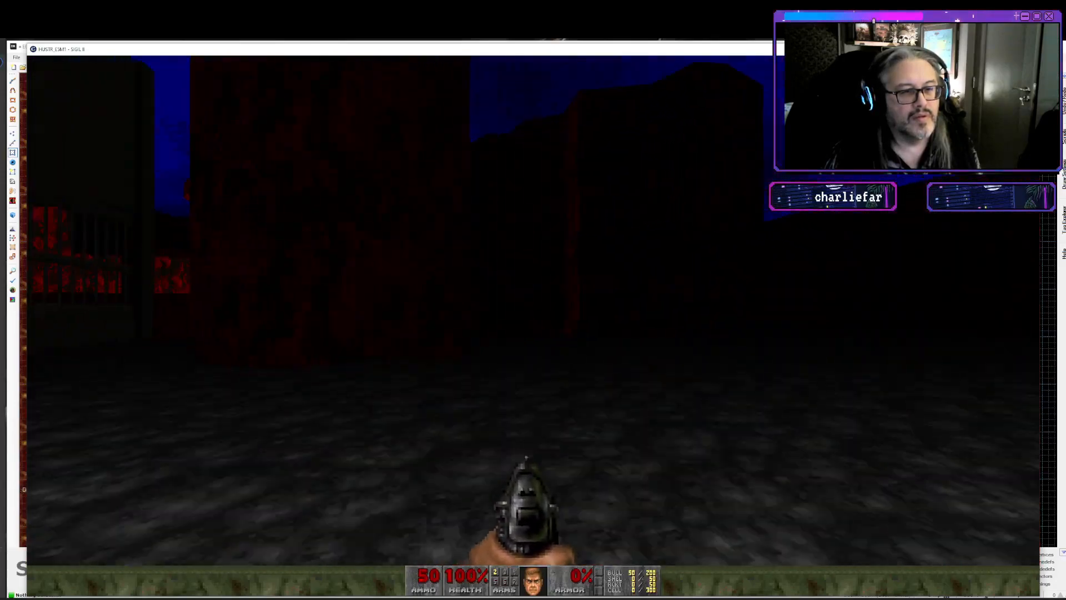
key(w)
key(w)
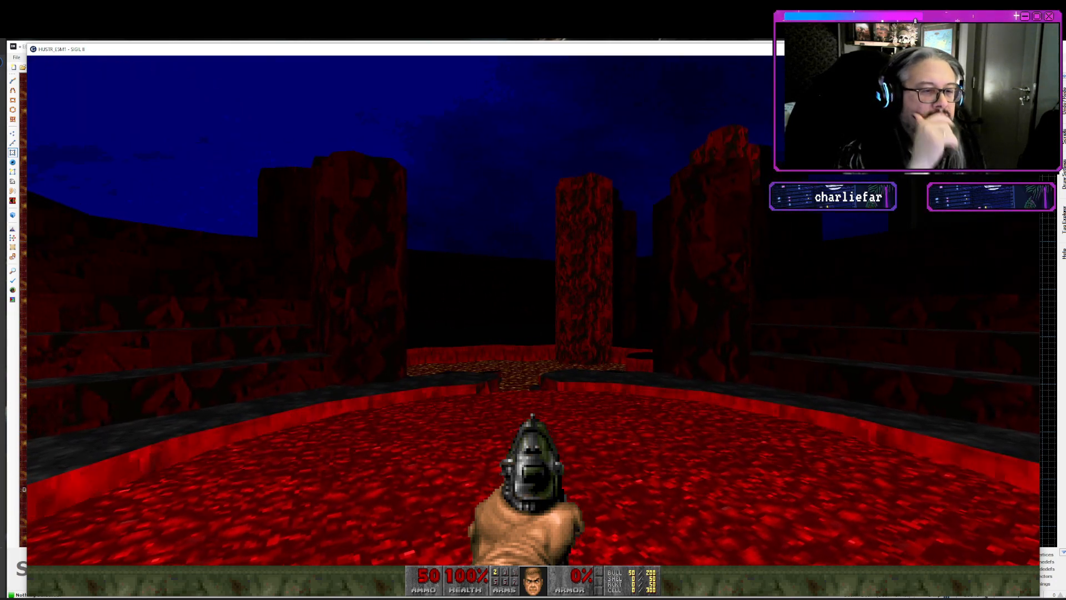
- Walk from the blood pool to the broken lava edge and examine the distant outer walls, rock columns and ledges
key(w)
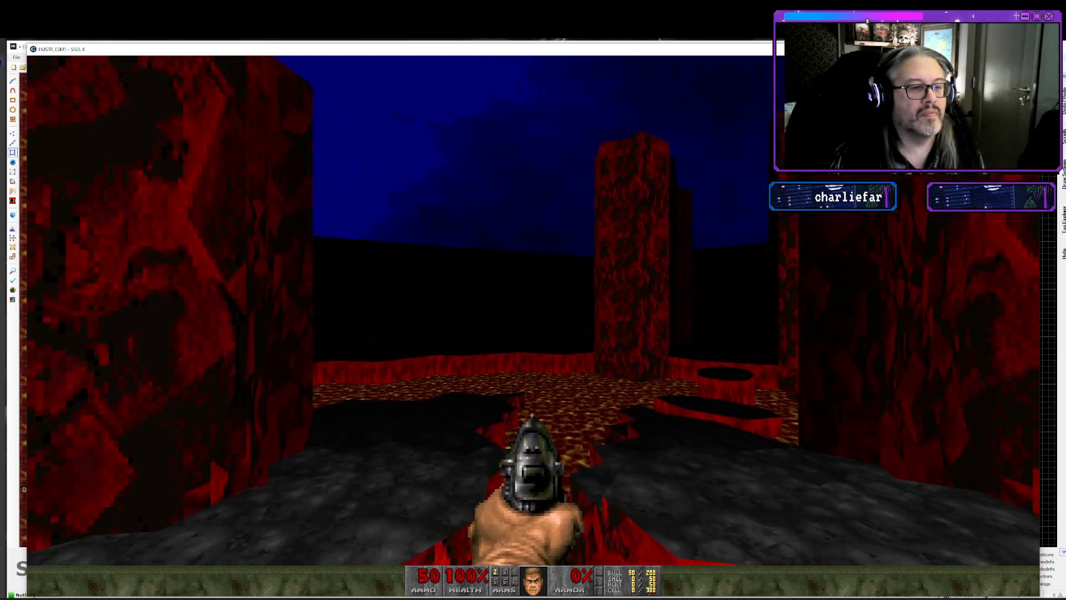
key(w)
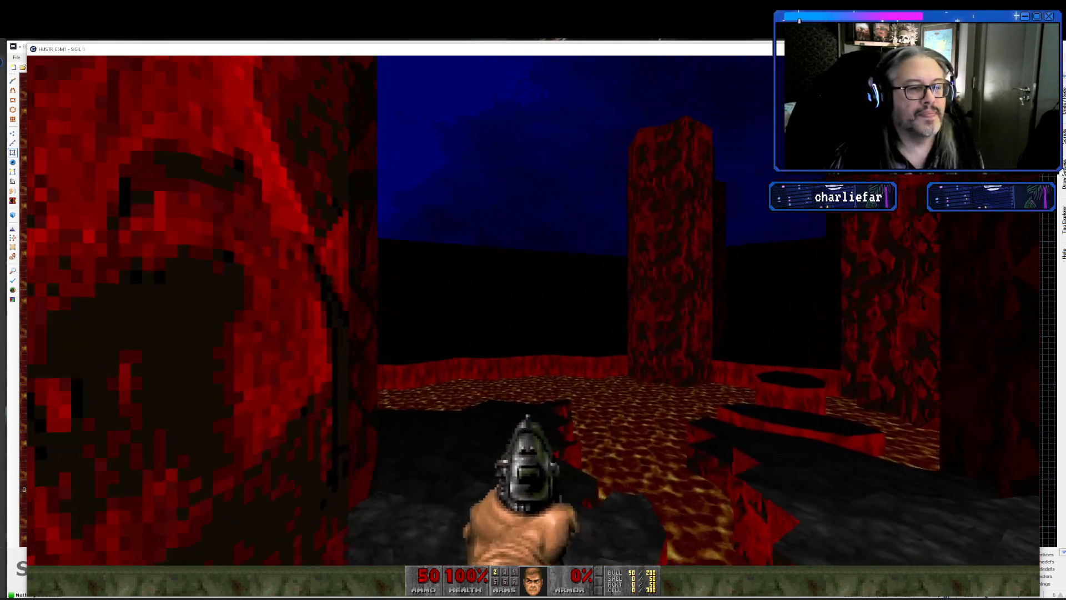
key(w)
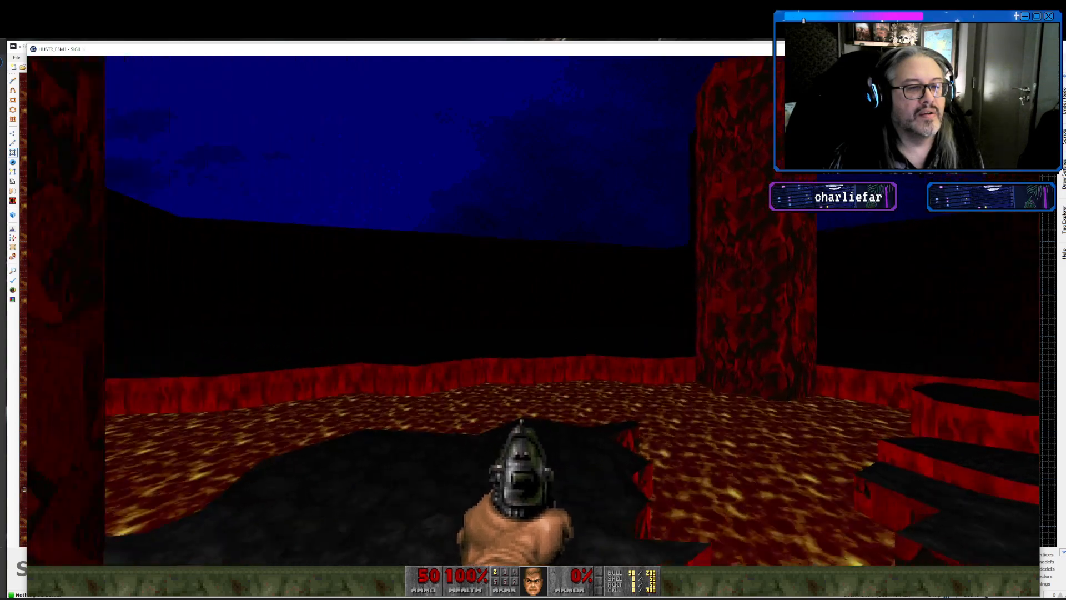
key(w)
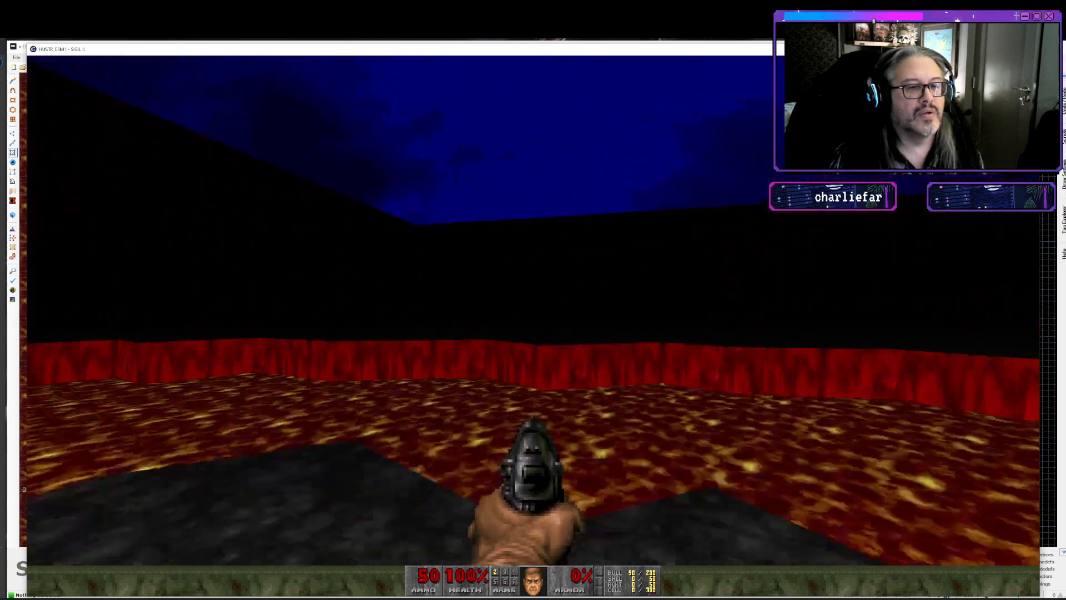
key(w)
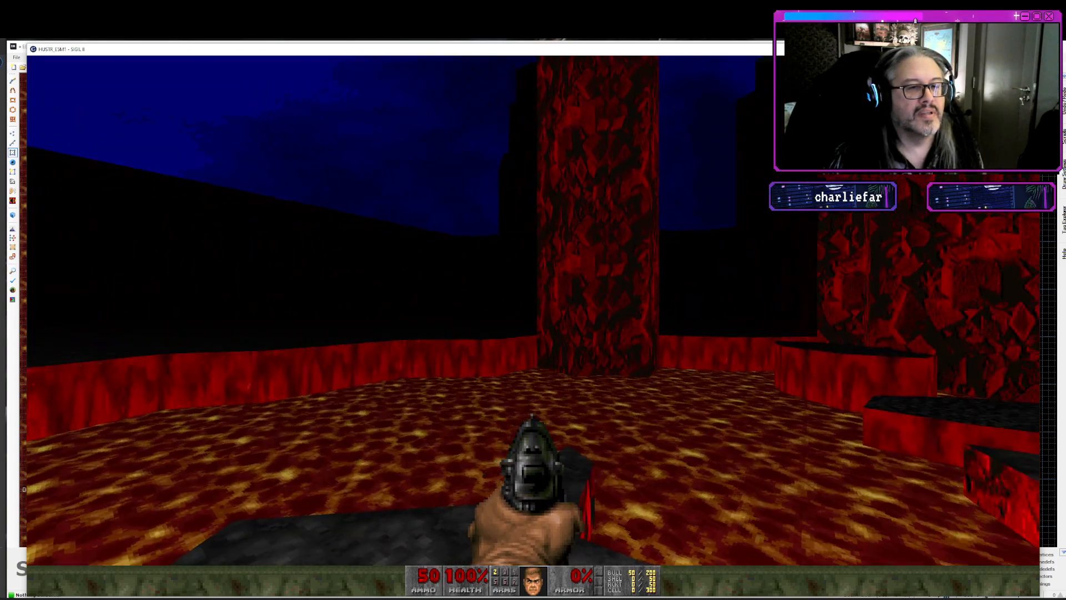
key(w)
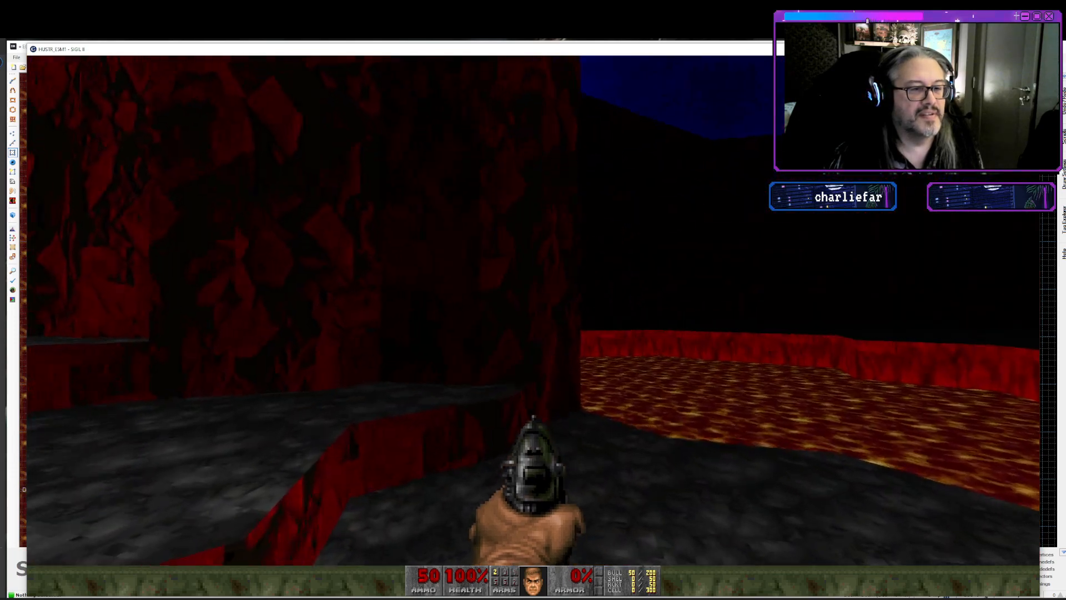
key(w)
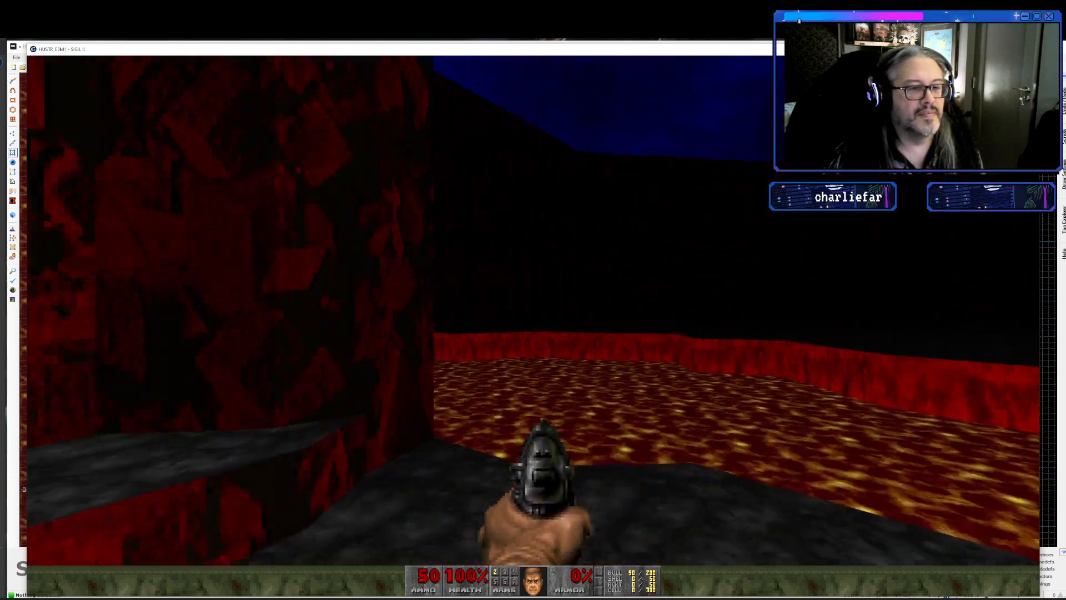
key(w)
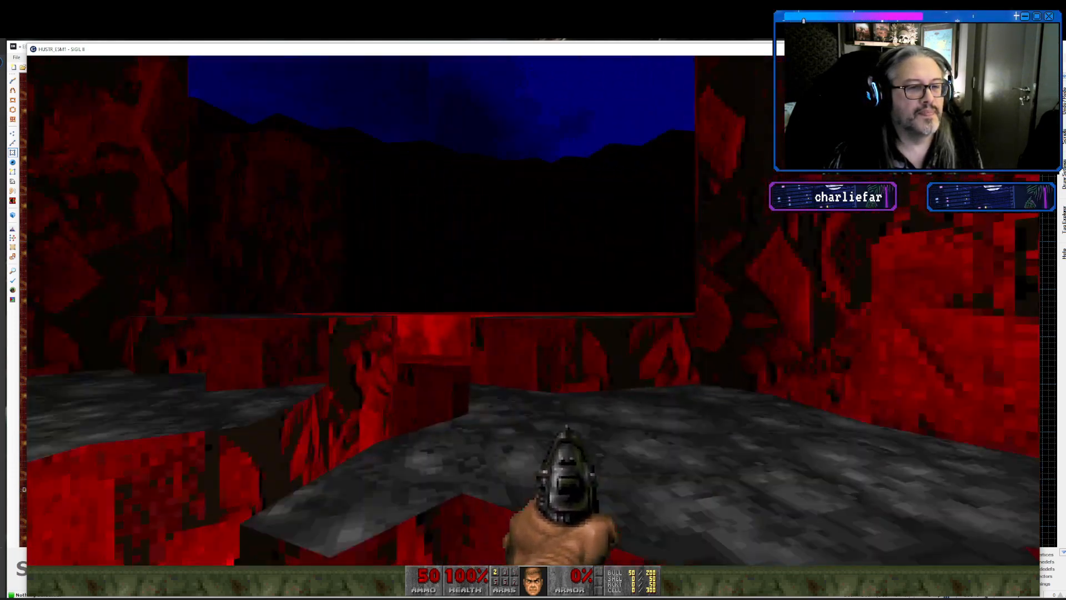
- Move along the pool's rim, cross the lava stepping stones and look back from the rock passage near the structure
key(w)
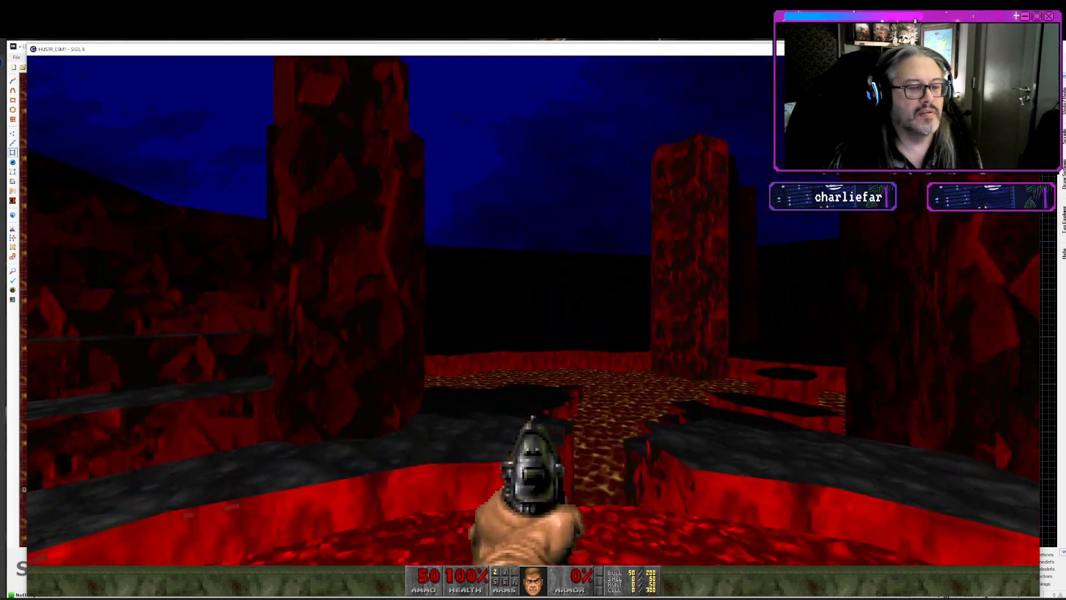
key(d)
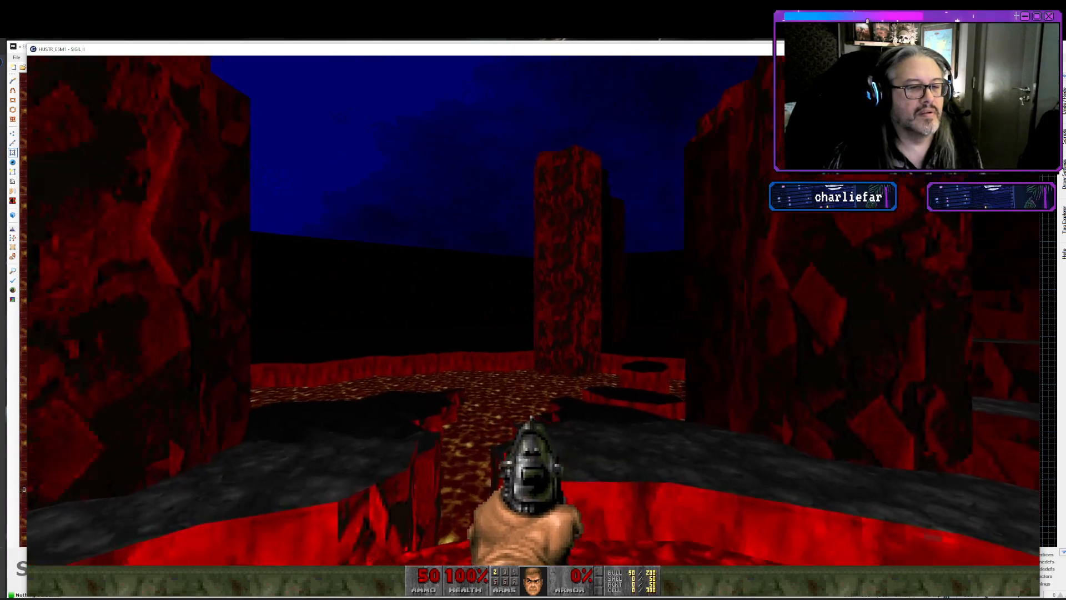
key(a)
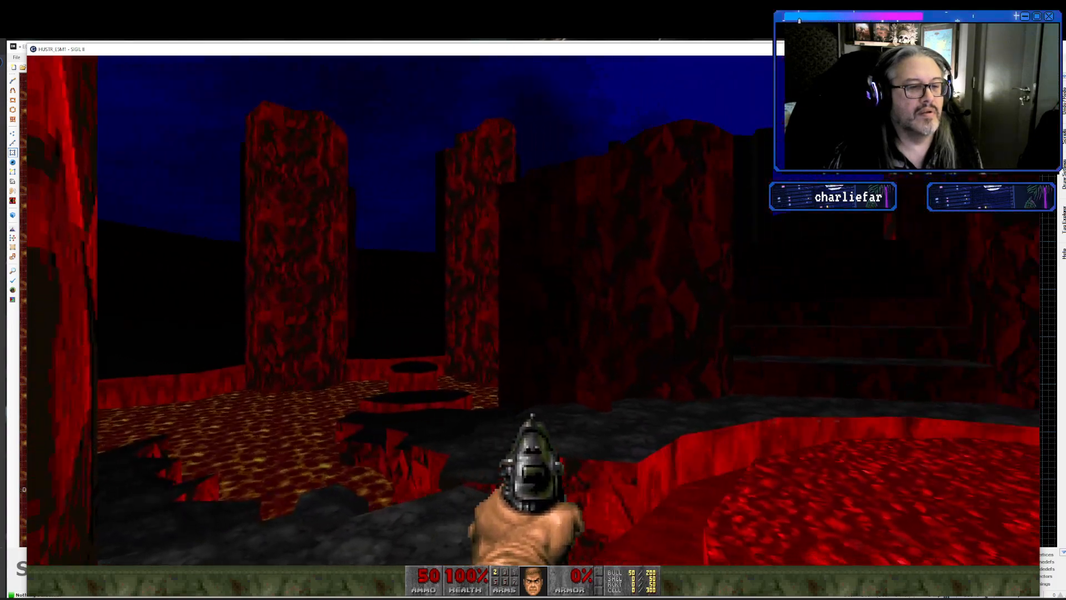
key(w)
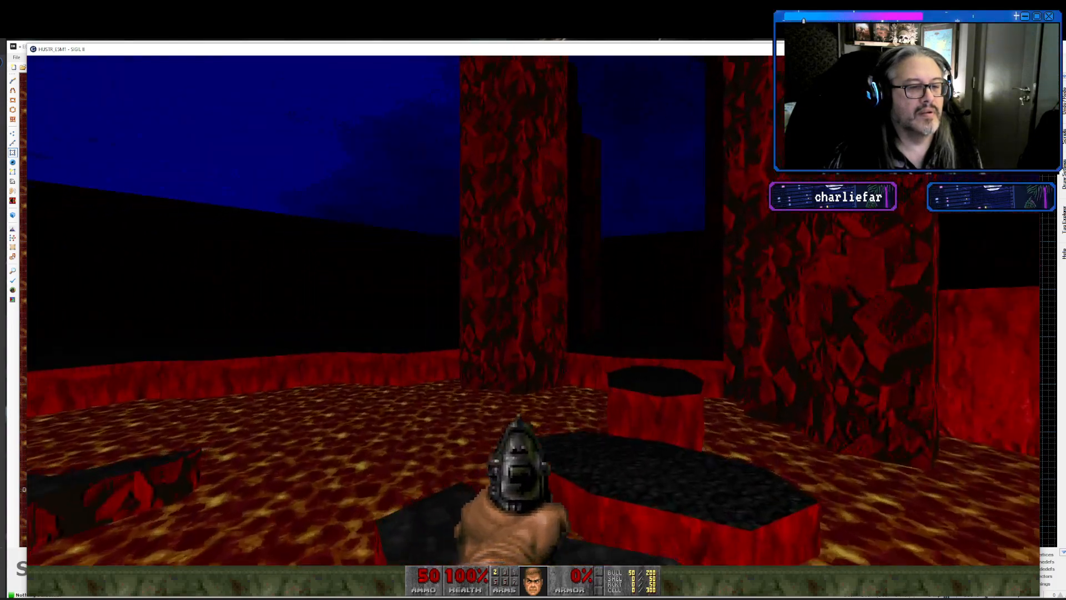
key(w)
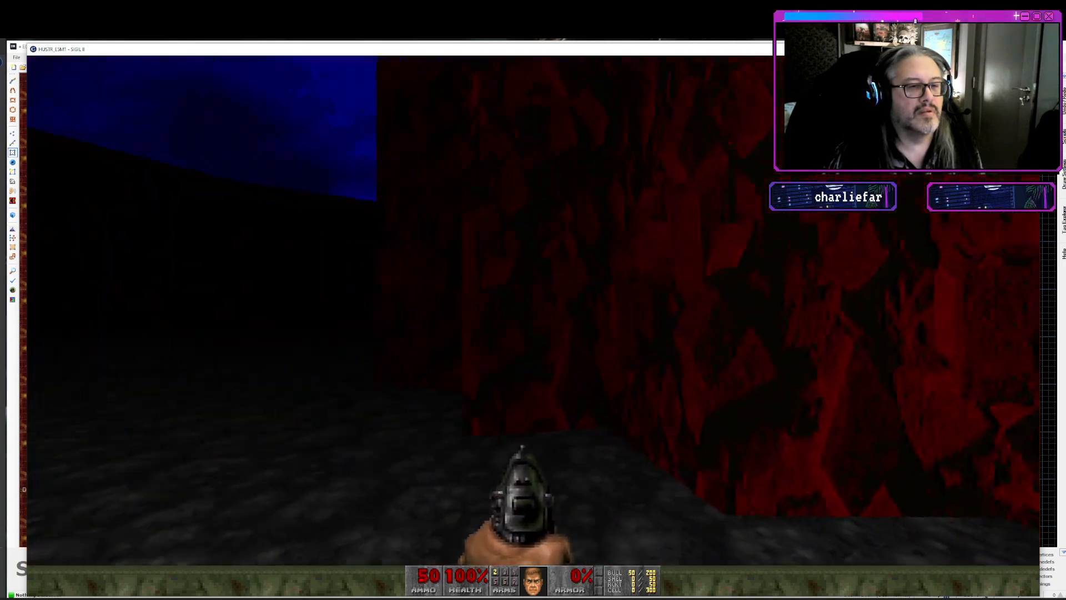
key(w)
key(w)
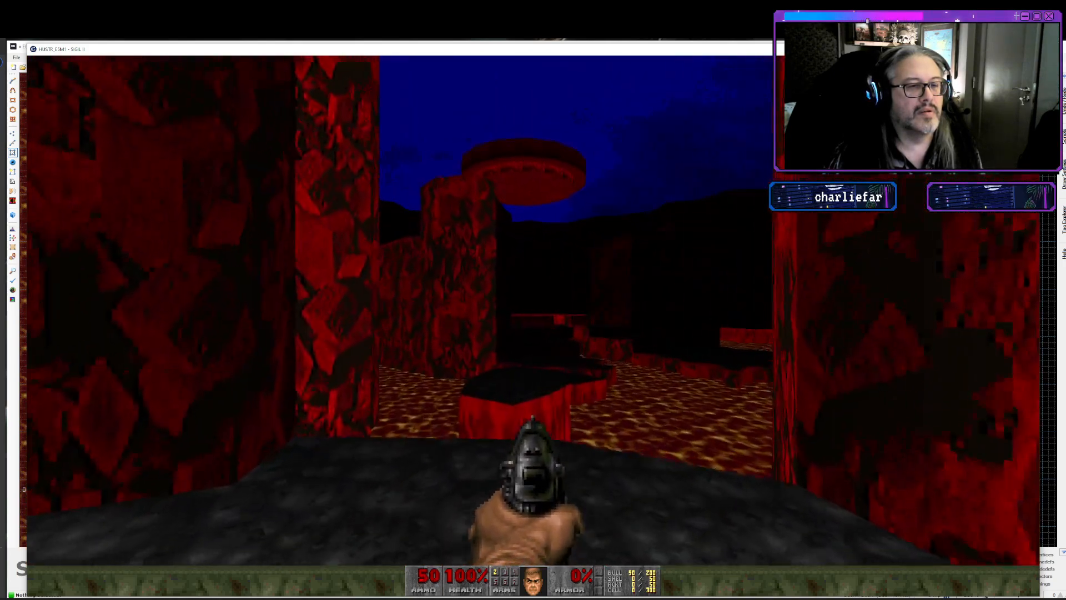
- Return through the rock passage past the lava channel and pool, and view the roofed structure's front and neighbouring rock columns
key(w)
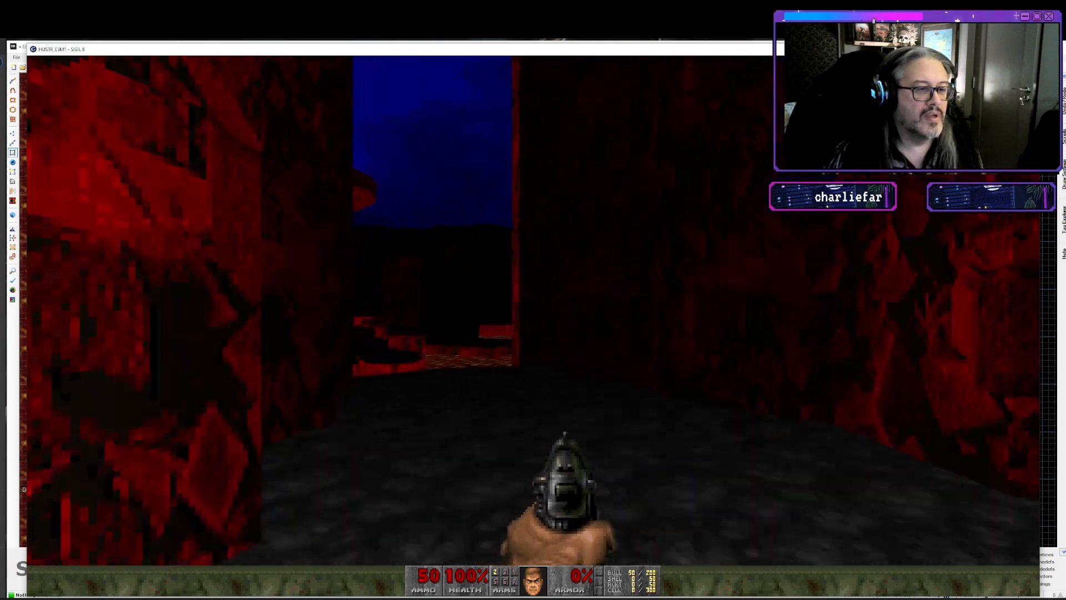
key(w)
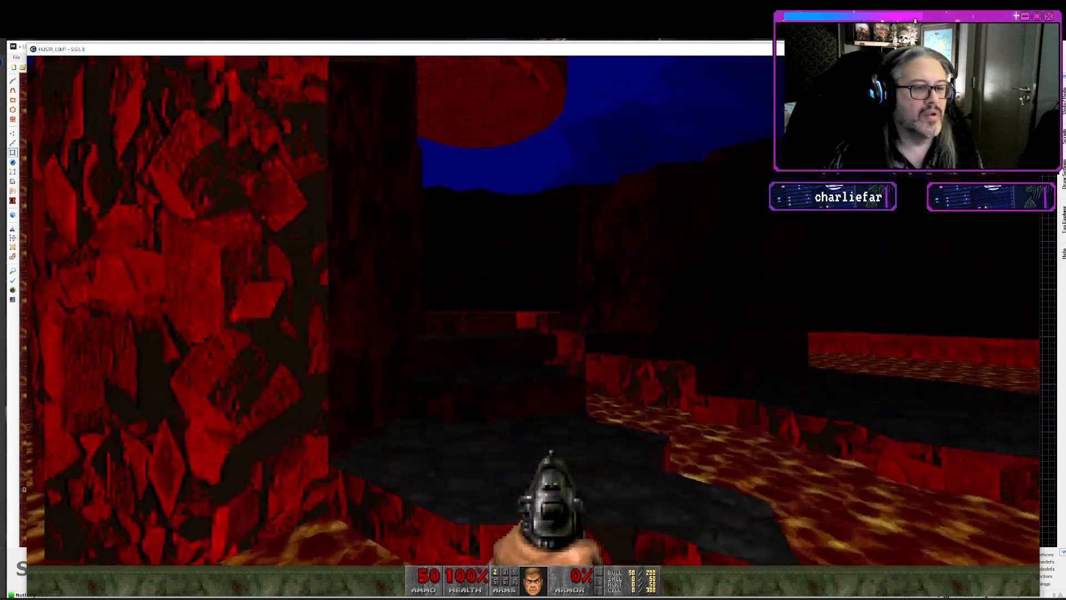
key(w)
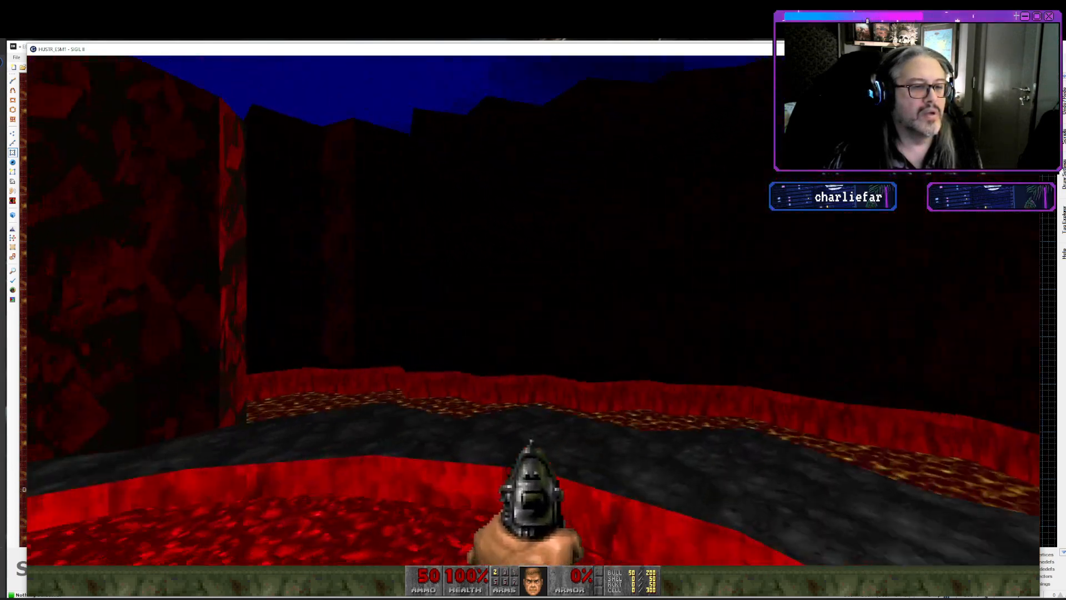
key(w)
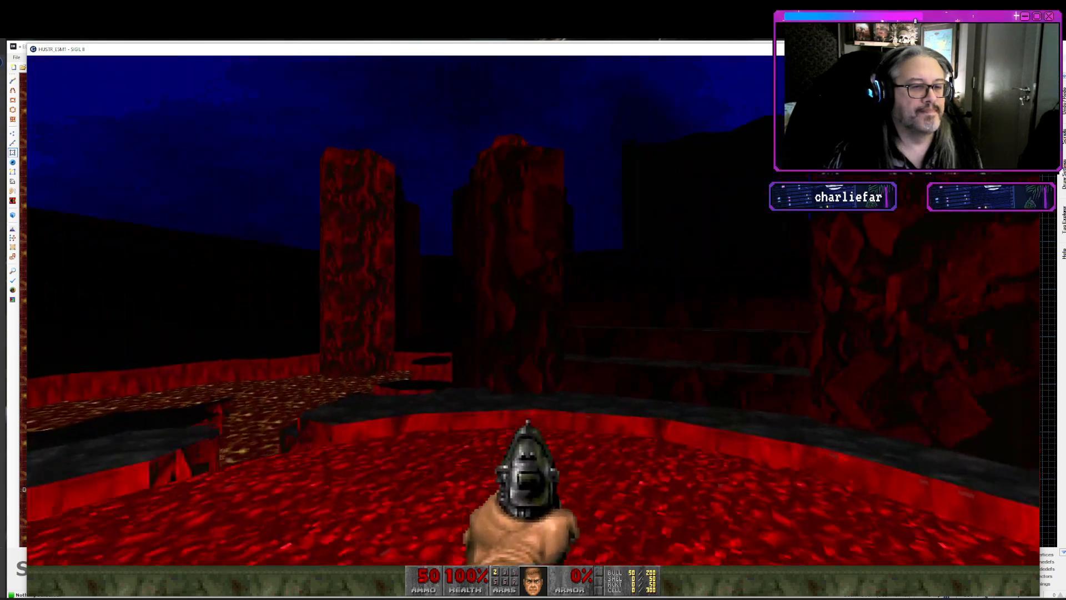
key(w)
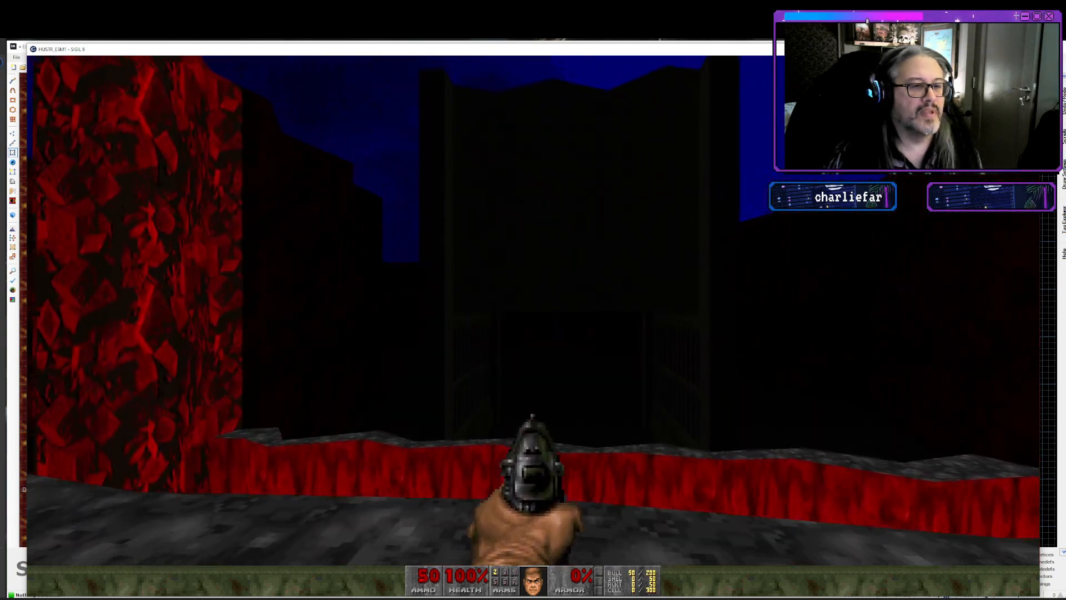
key(w)
key(w)
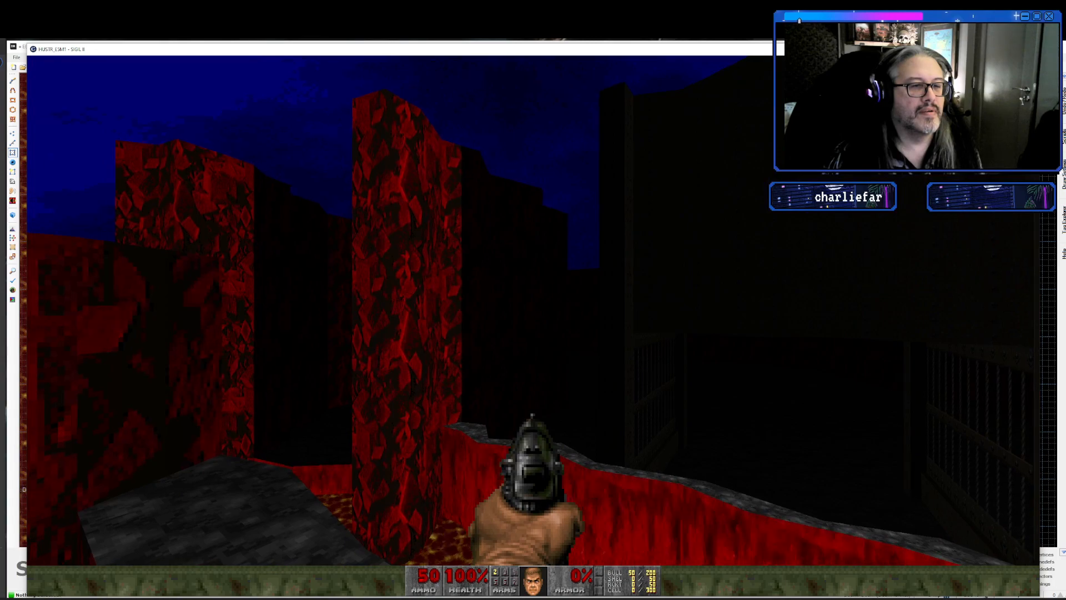
- Inspect the gap in the pool's rim, the adjoining rock steps and the view over the lava from the platform
key(w)
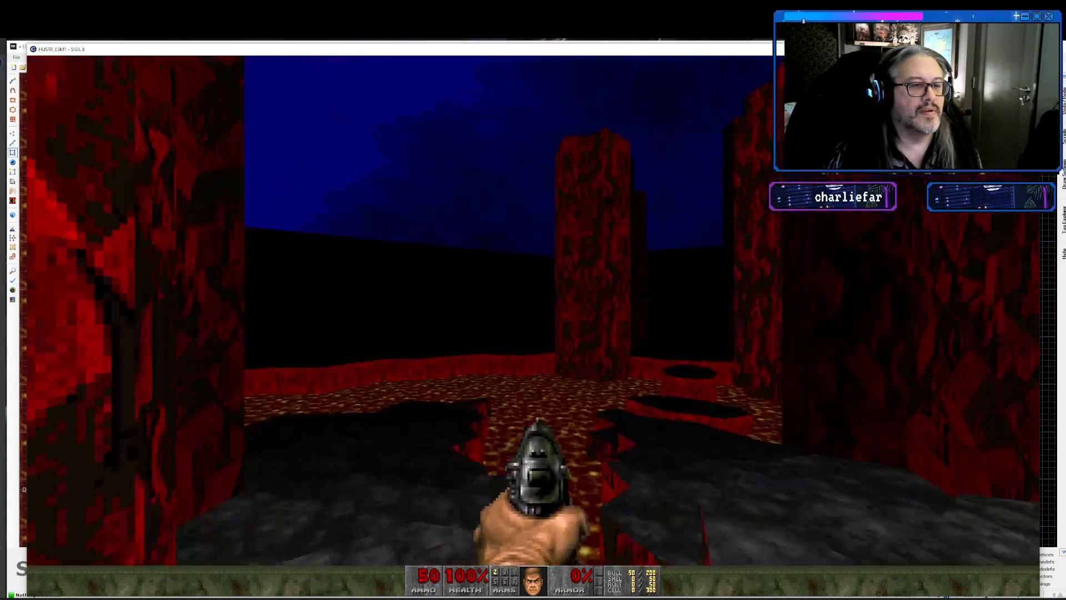
key(w)
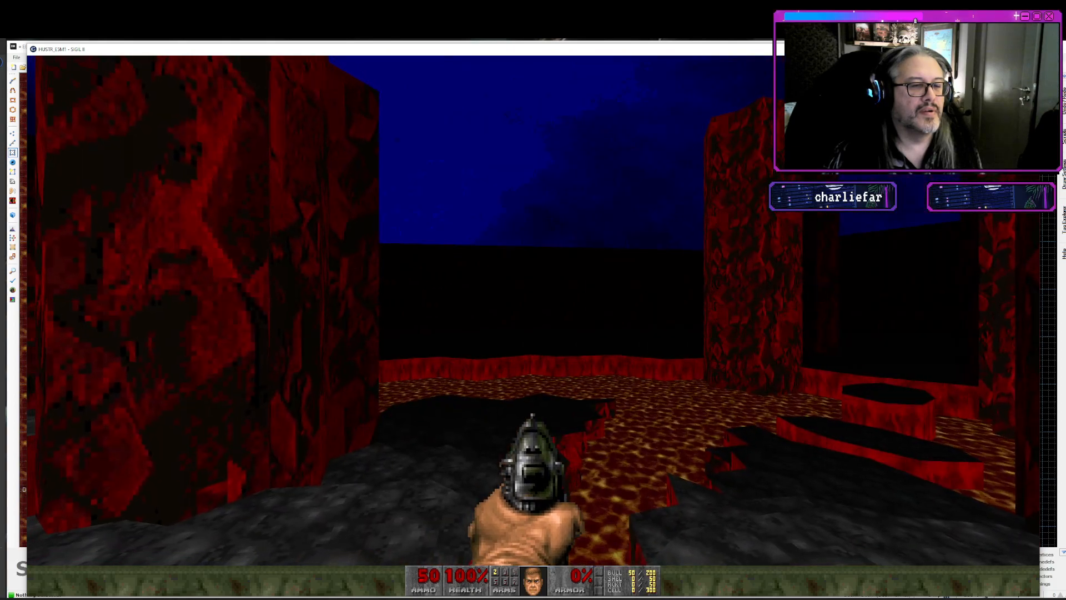
key(s)
key(w)
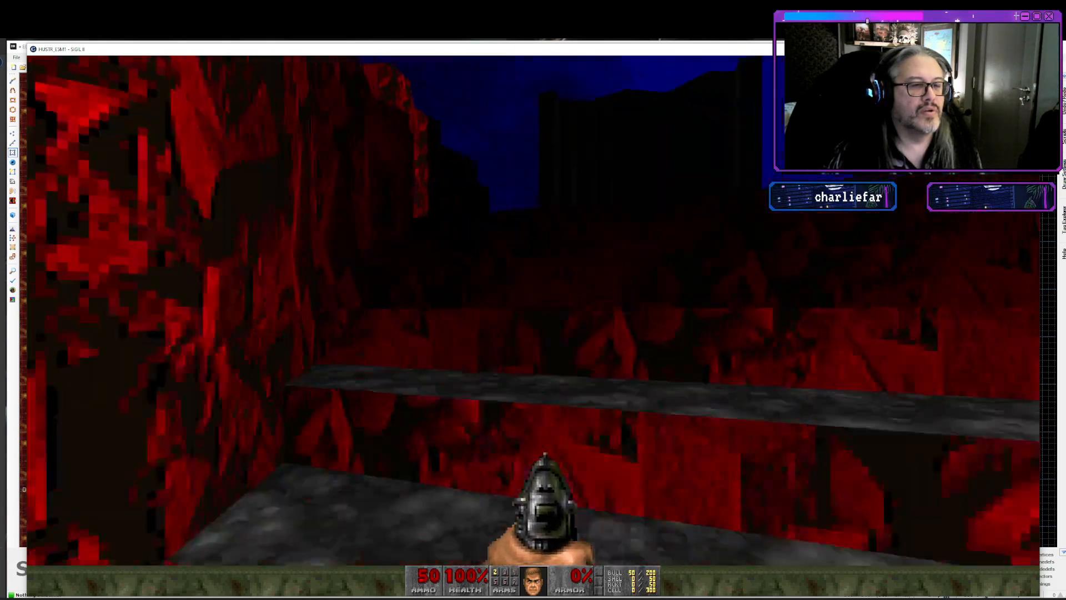
key(w)
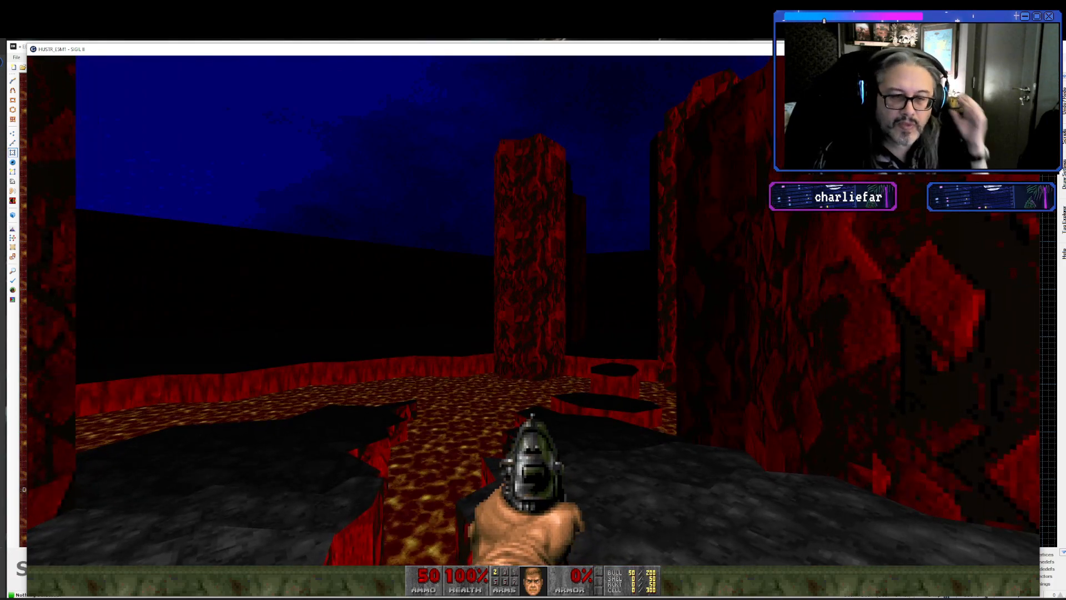
key(w)
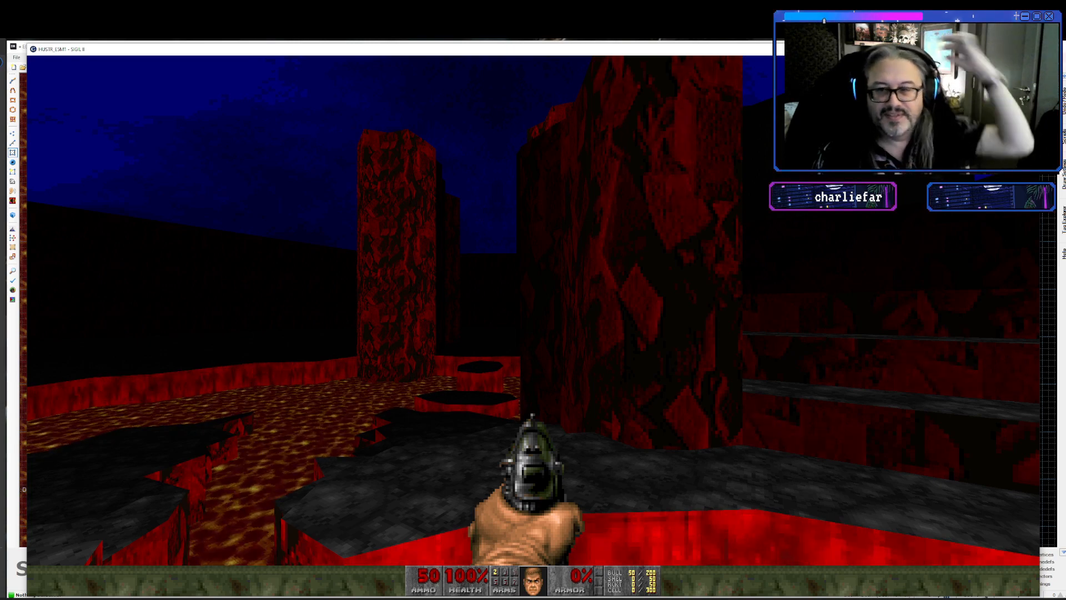
key(w)
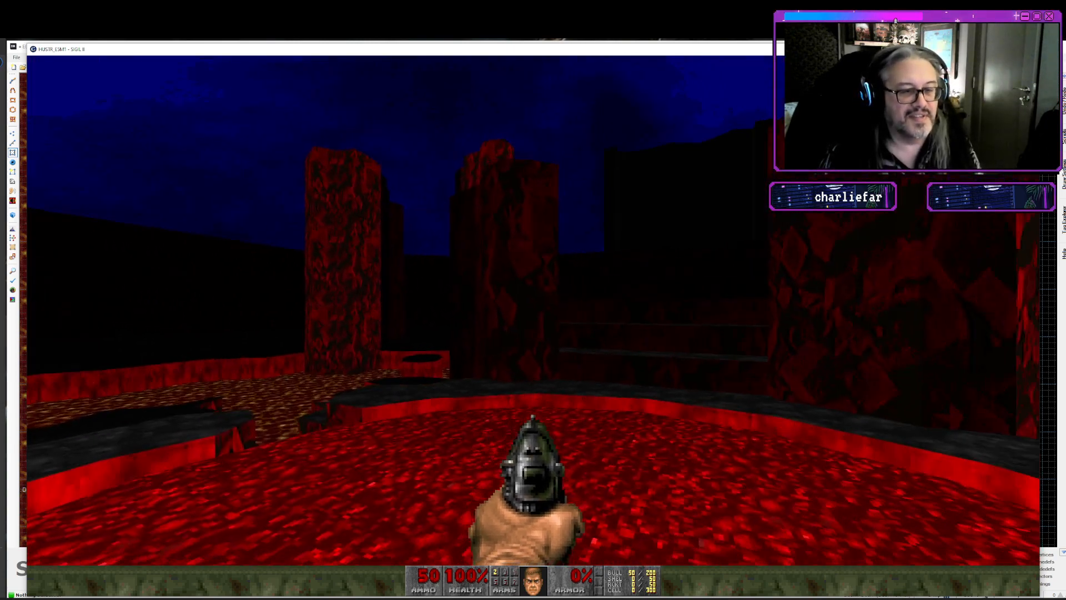
- Walk around the blood pool and examine the rim, stepped rock ledges and tall rock columns facing the lava
key(w)
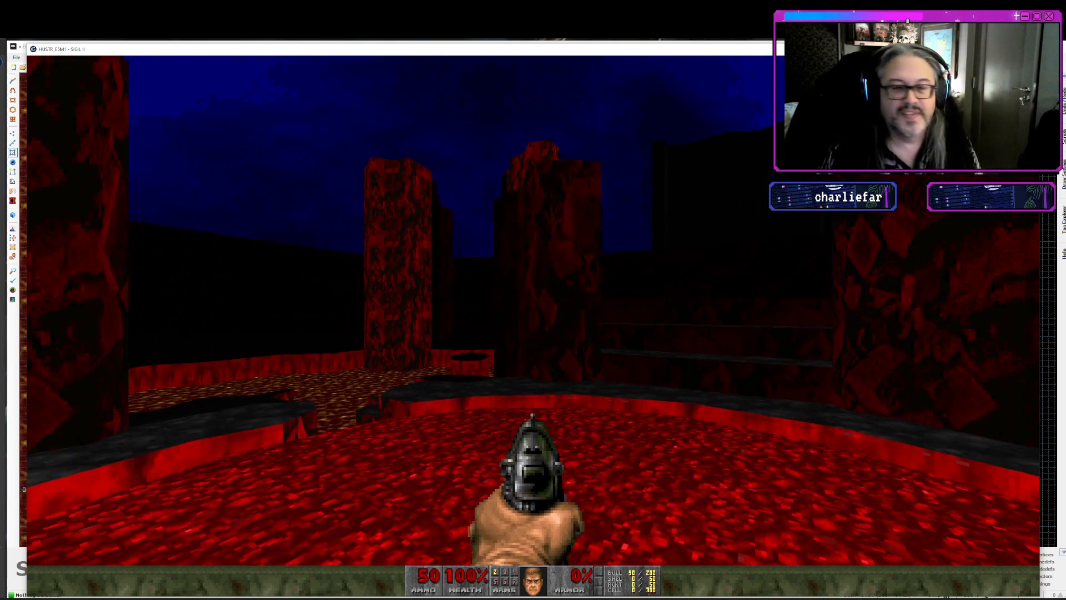
key(w)
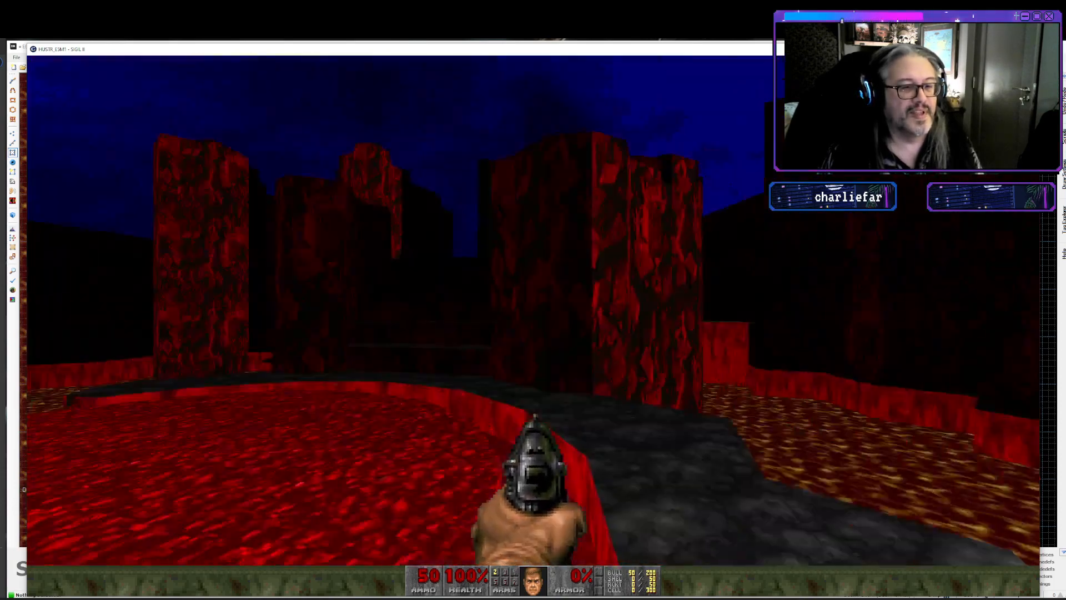
key(w)
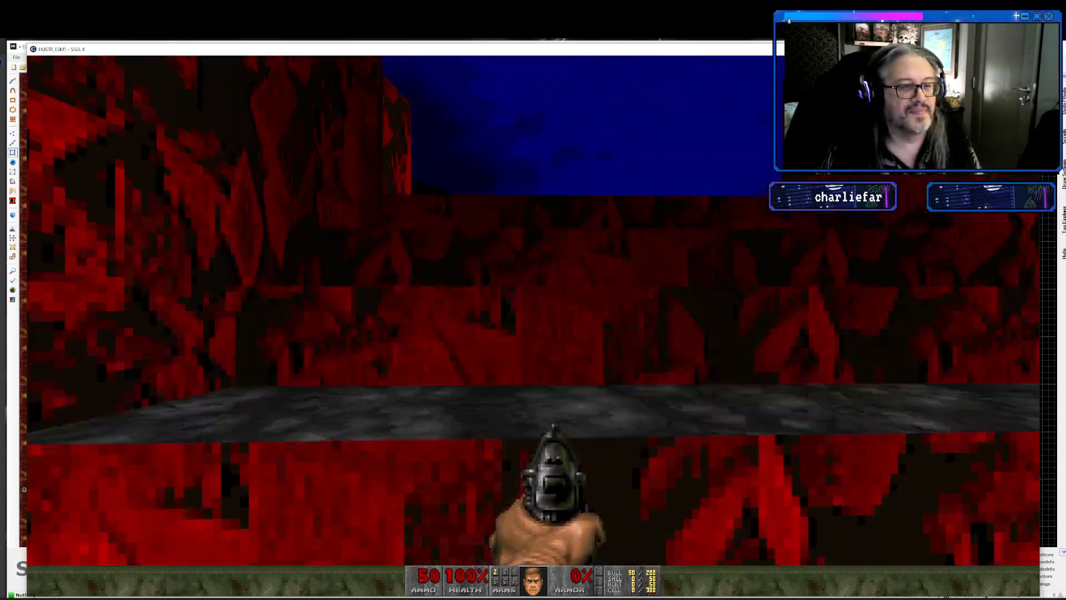
key(w)
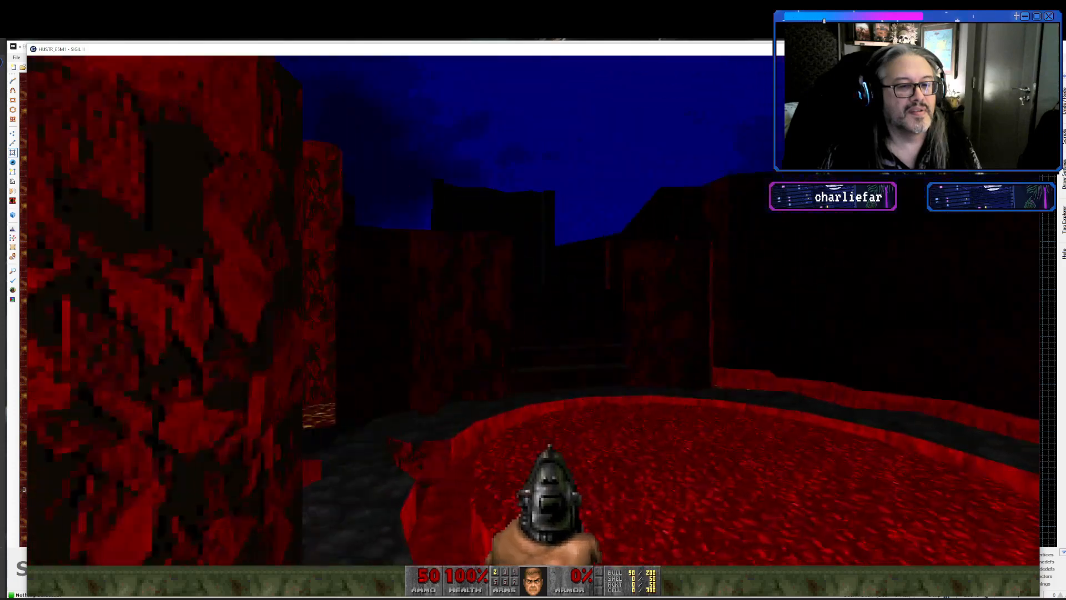
key(w)
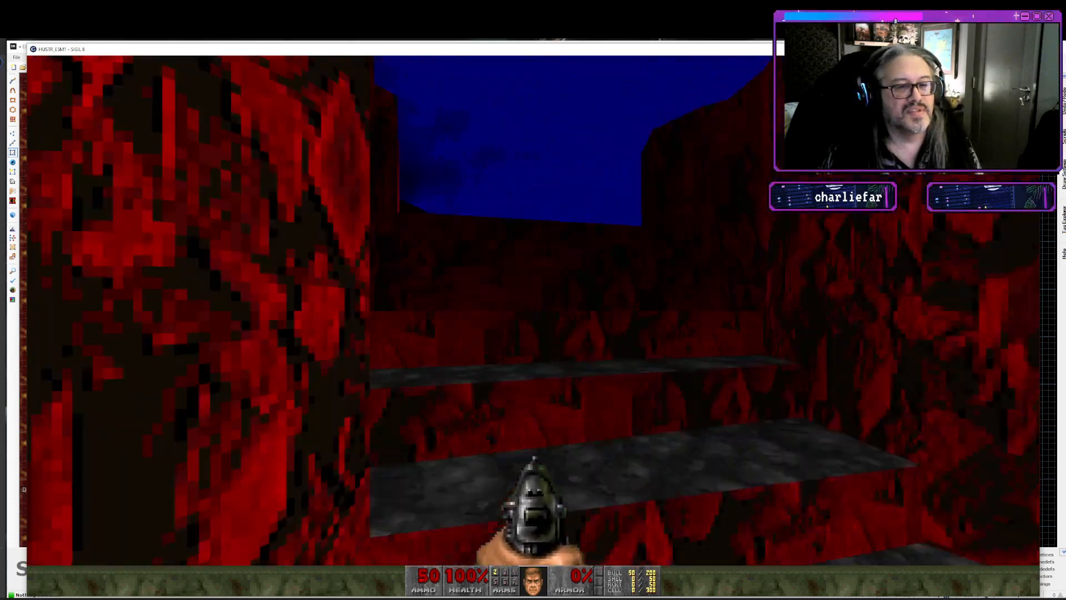
key(w)
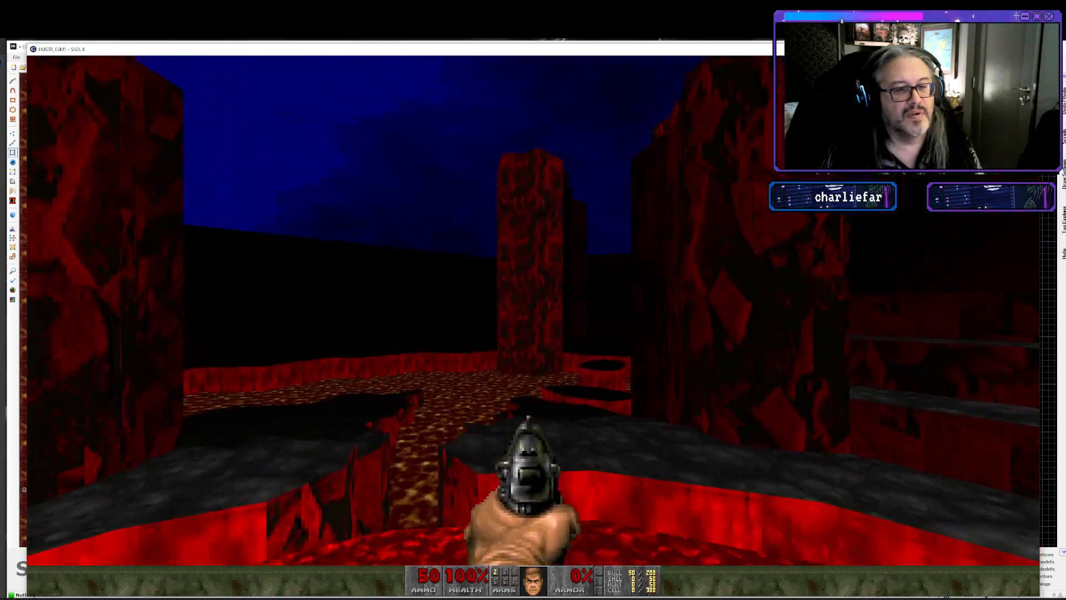
key(w)
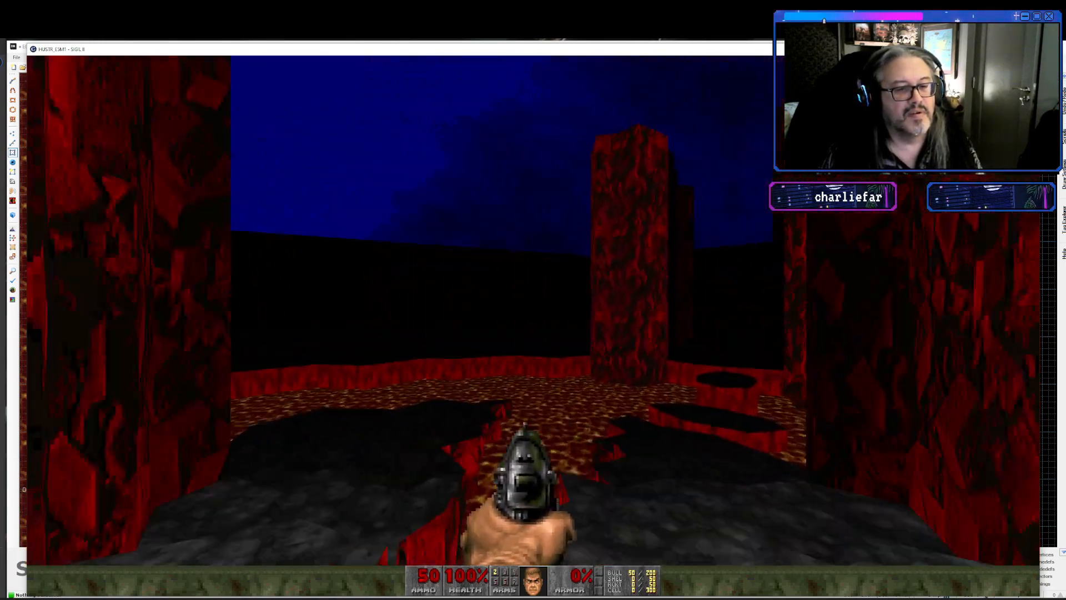
key(w)
- Survey the rock passages beside the steps, the outer lava wall and the pool, and view the floating disc from inside the grated structure
key(w)
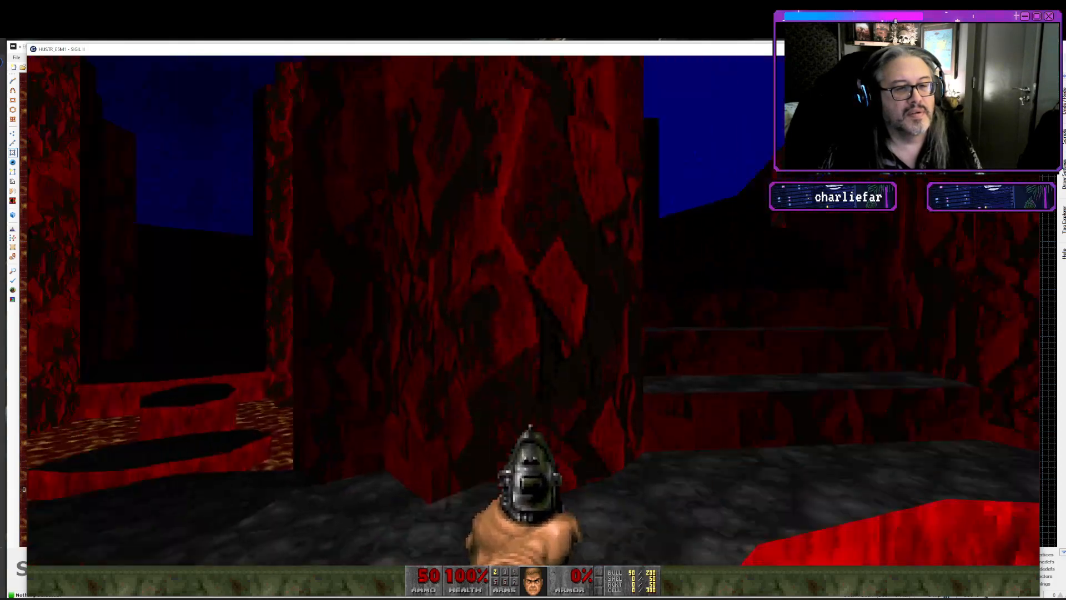
key(w)
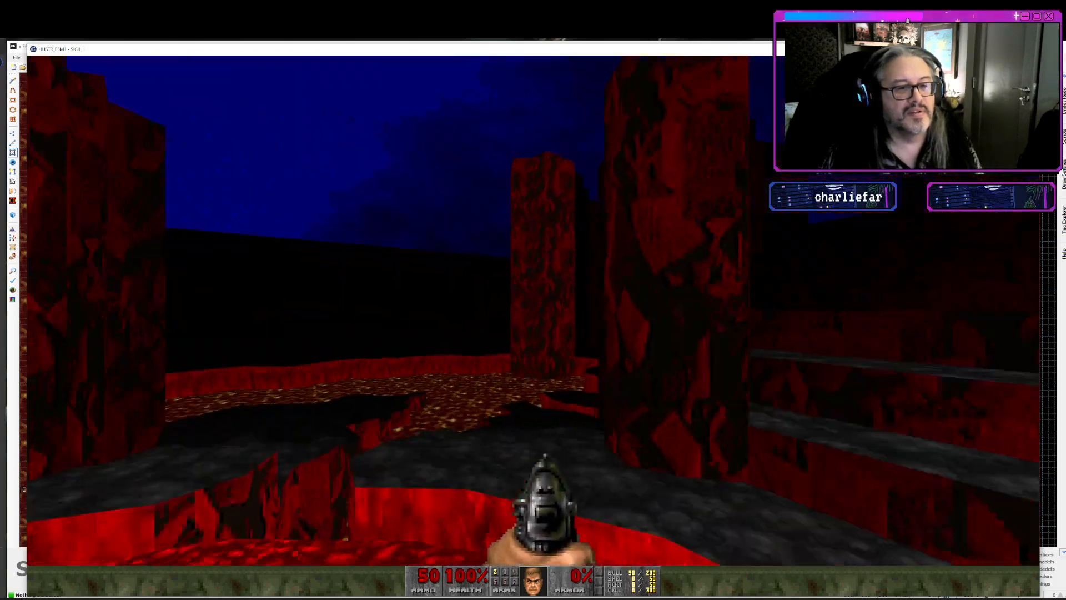
key(w)
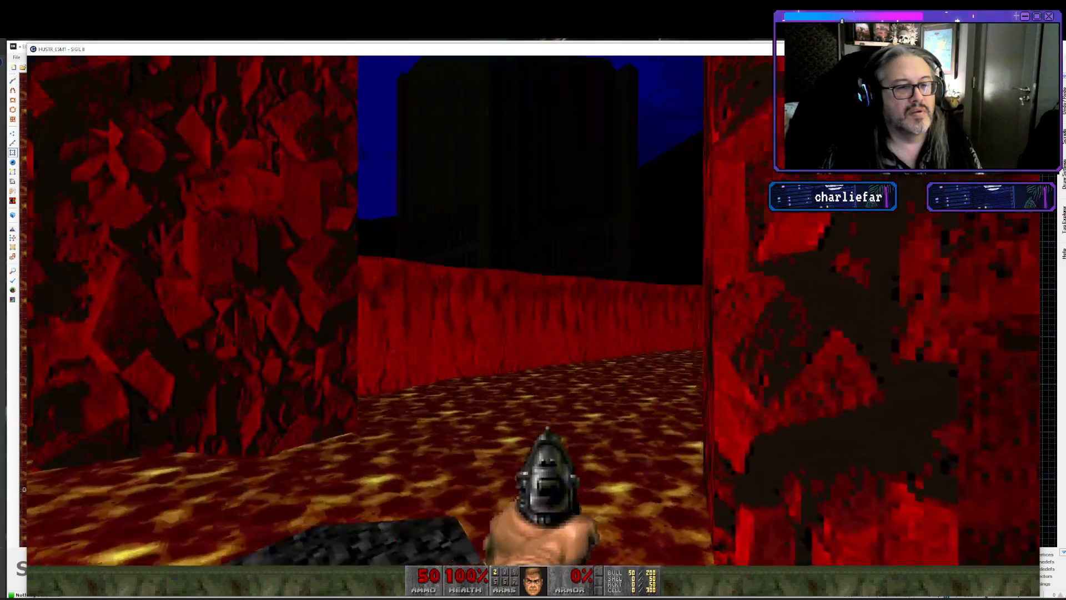
key(w)
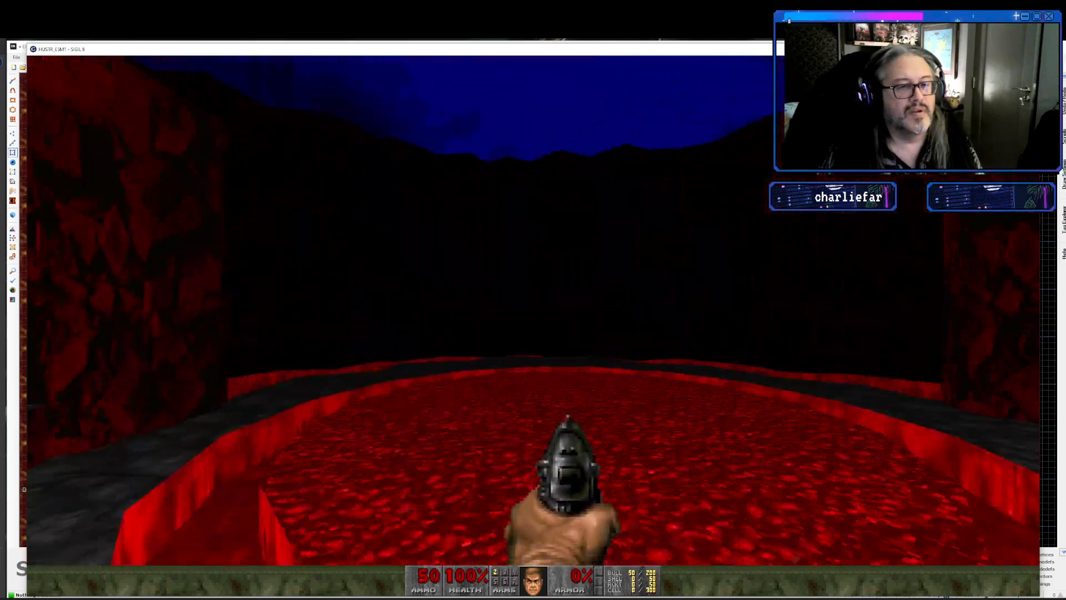
key(w)
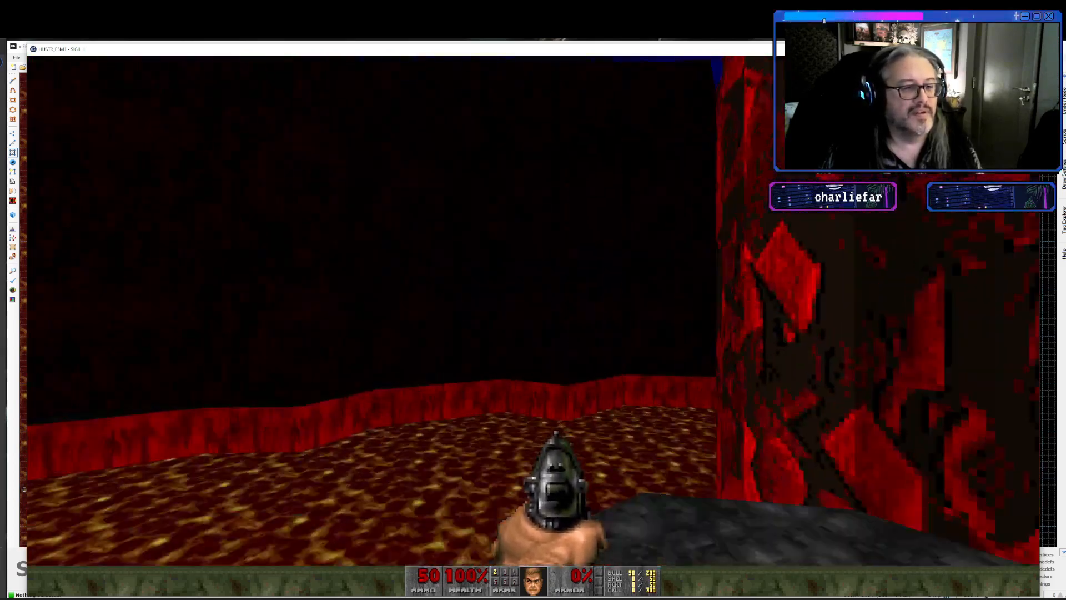
key(s)
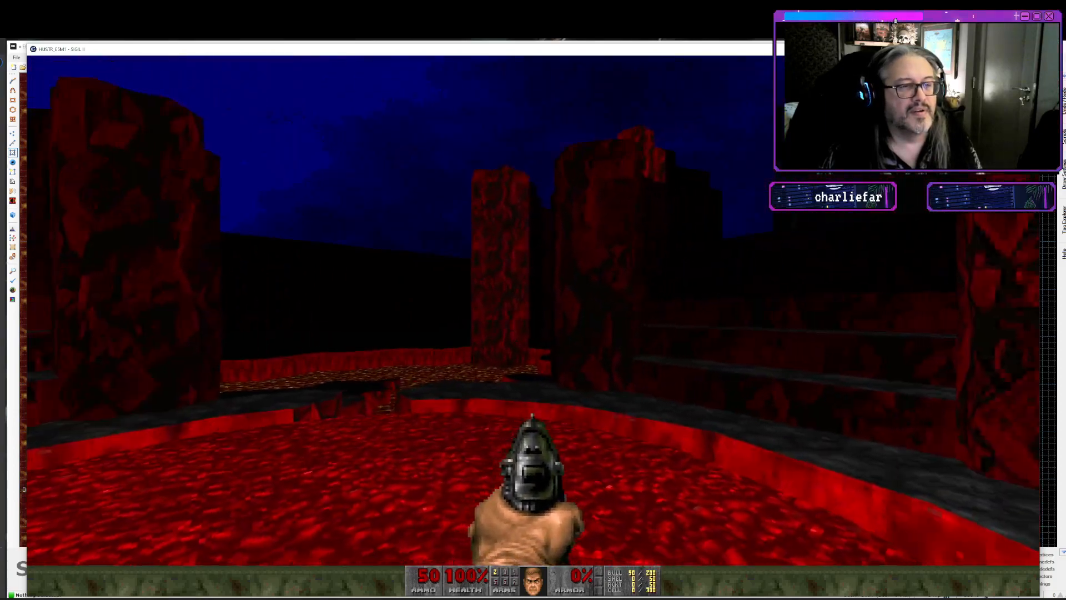
key(w)
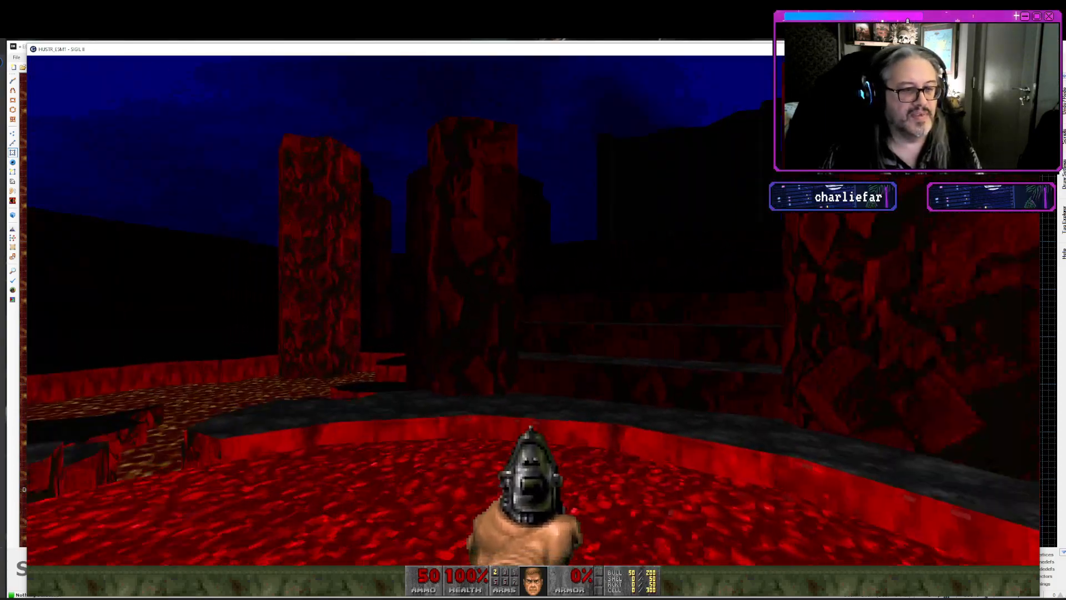
key(w)
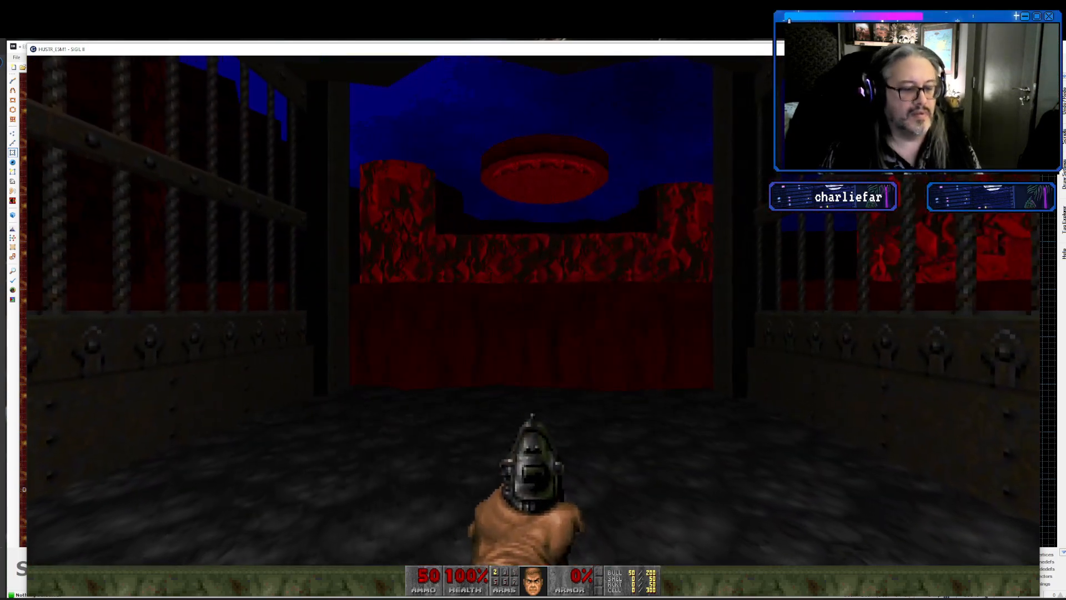
- Close the playtest and open the sector properties of the lowest rock step just north of the pentagram pool
key(alt+F4)
scroll(630, 517, down, 1)
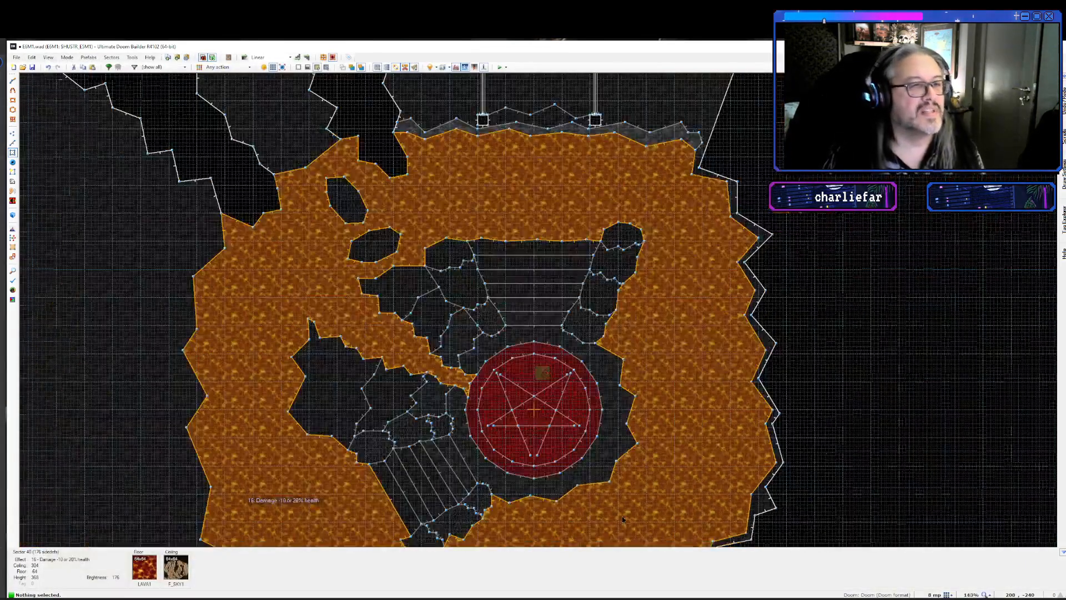
scroll(623, 519, up, 3)
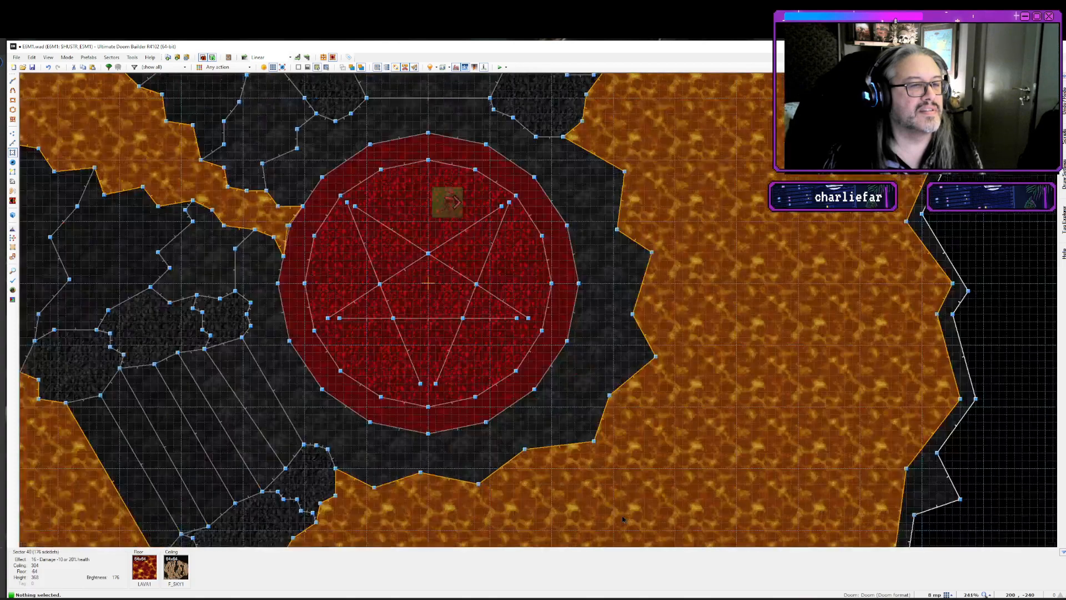
scroll(622, 520, down, 1)
middle_drag(614, 503, 734, 543)
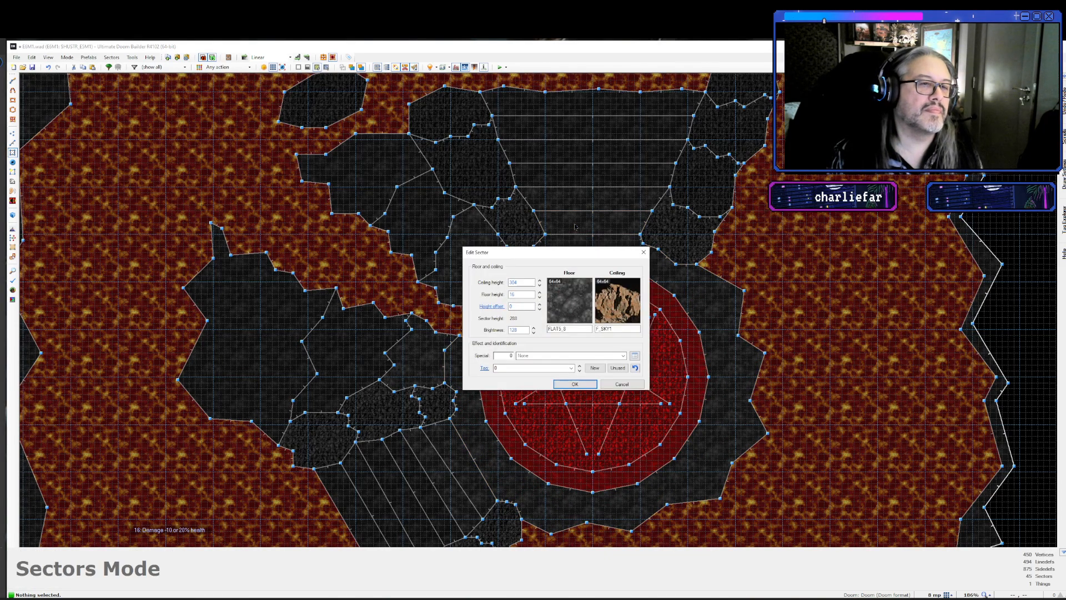
click(618, 297)
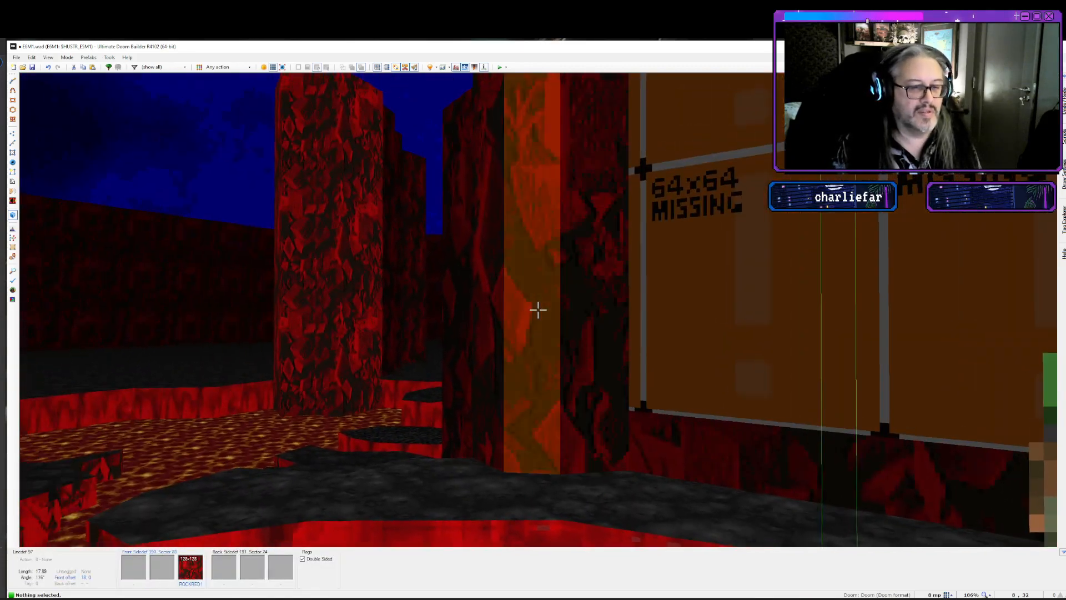
- Paste the ROCKRED1 texture onto the untextured walls by the steps and auto-align the rock textures horizontally in the 3D view
key(ctrl+v)
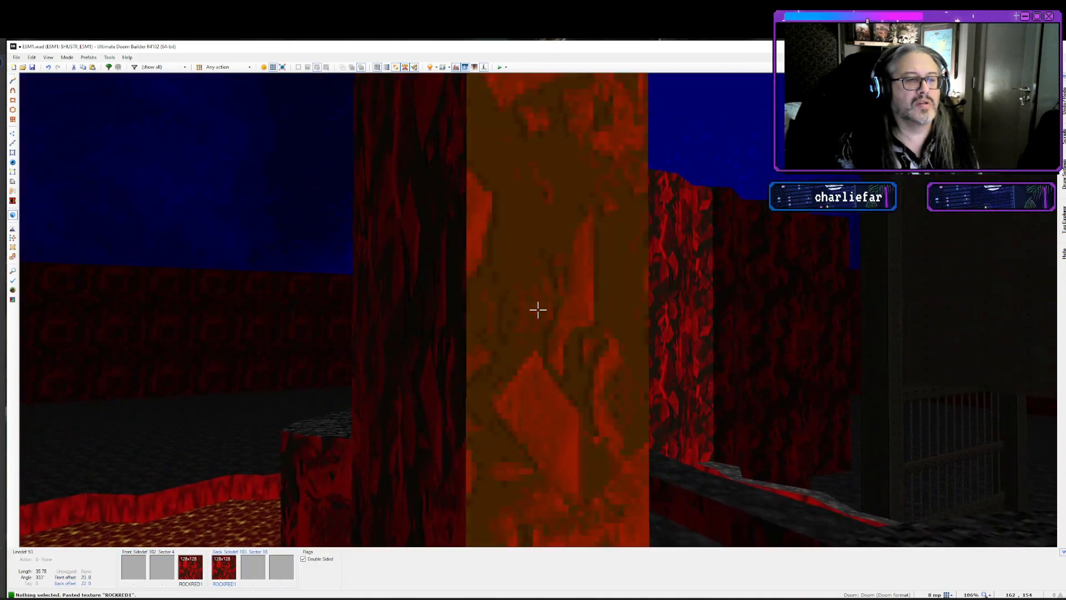
key(e)
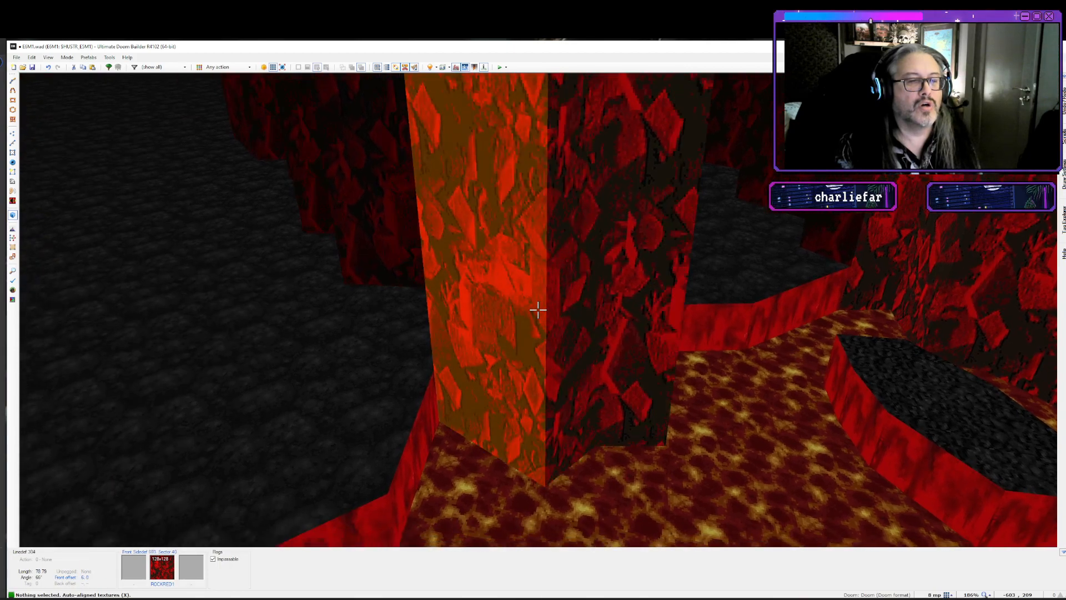
key(d)
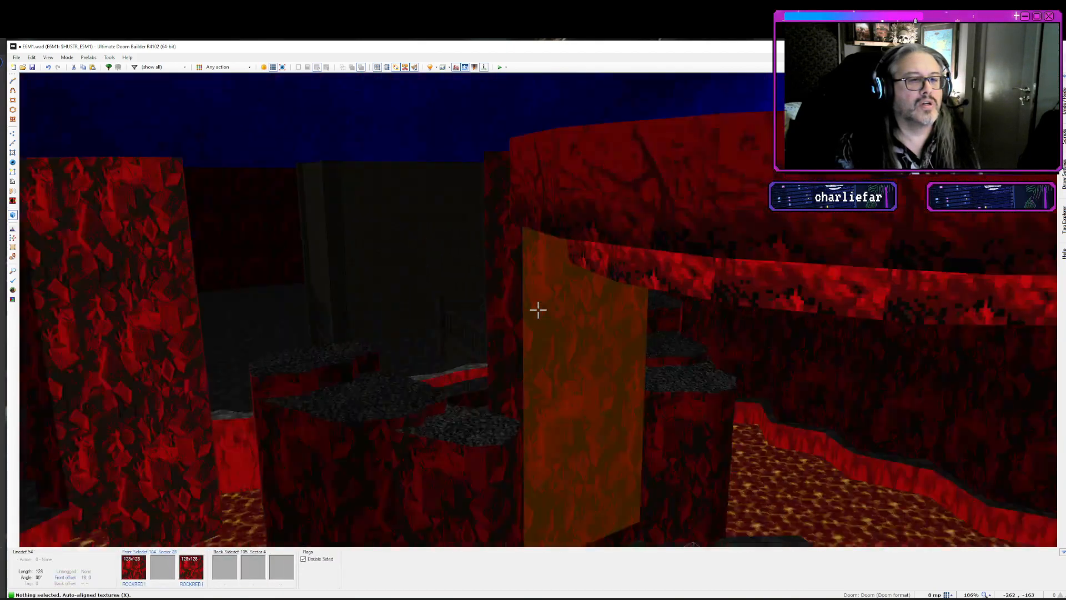
key(w)
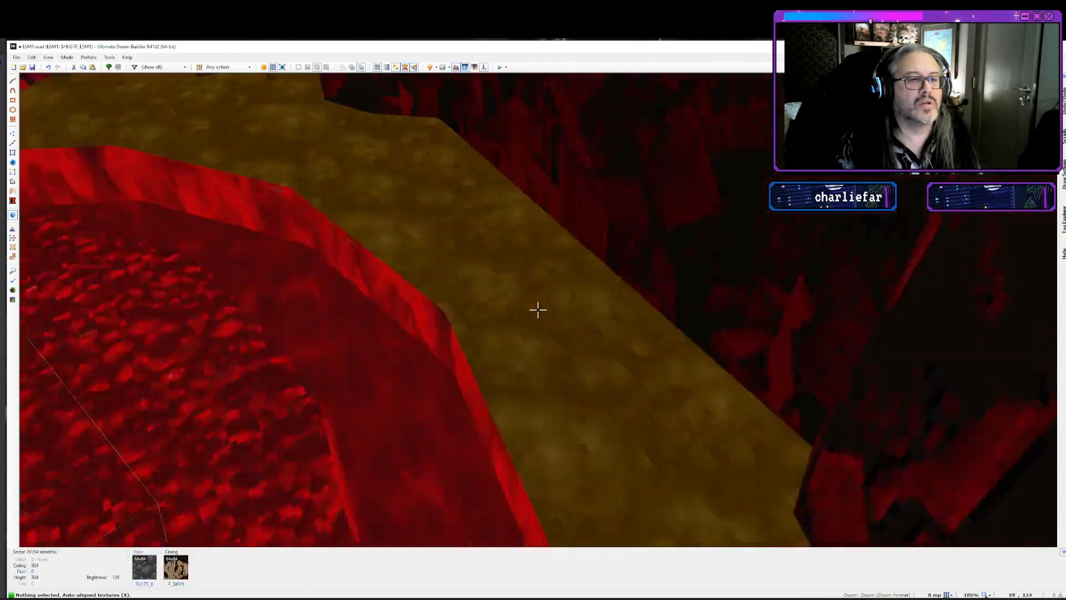
key(s)
key(q)
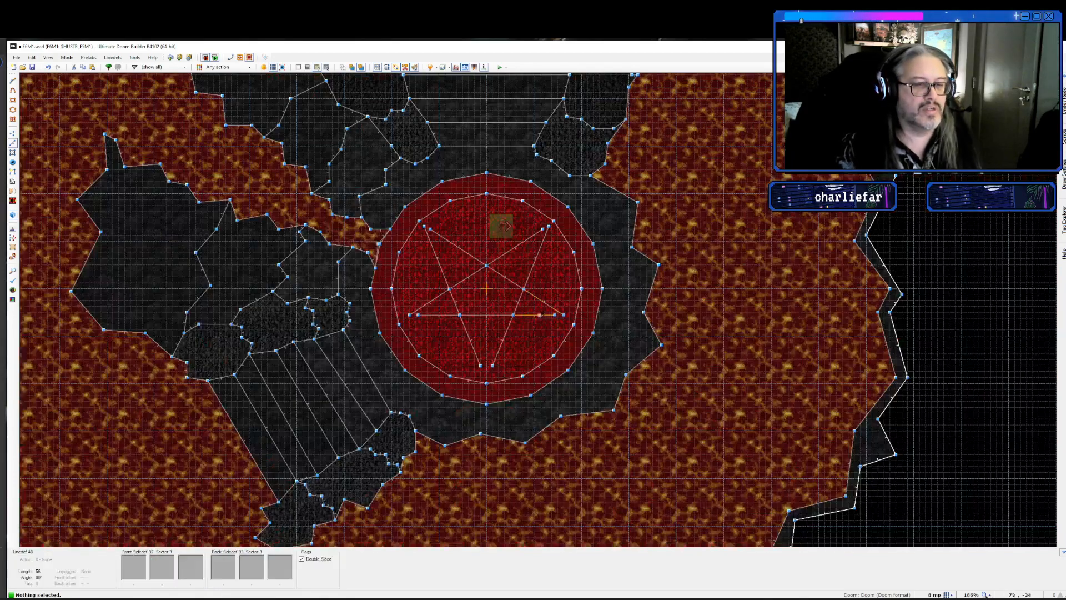
- Add three vertices to the front line of the lowest step north of the pool, bending it into an irregular edge on a 4 mp grid
scroll(494, 240, up, 5)
key(Up)
key(Up)
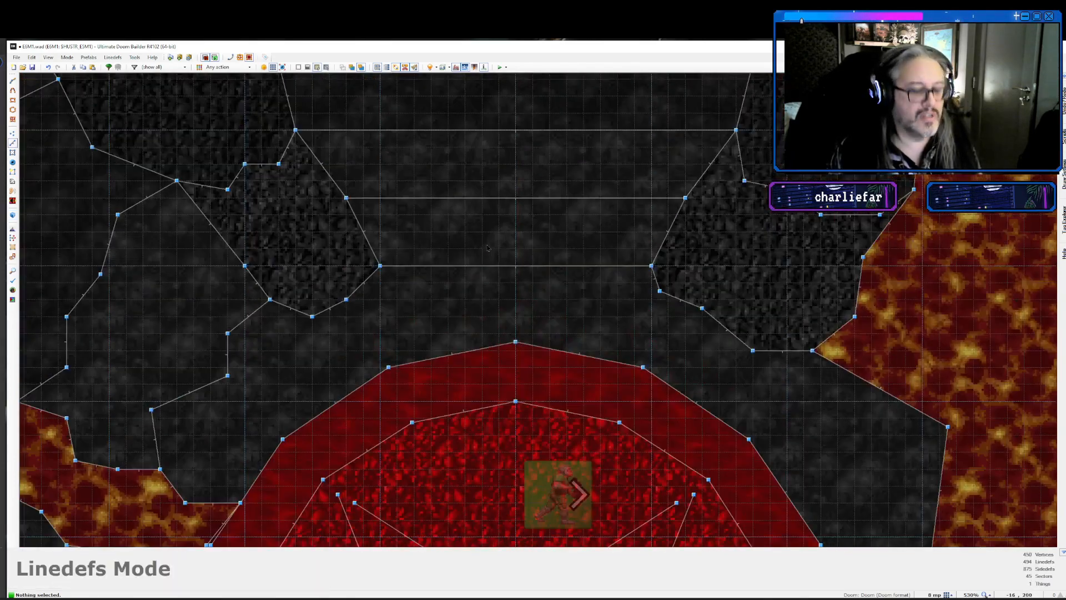
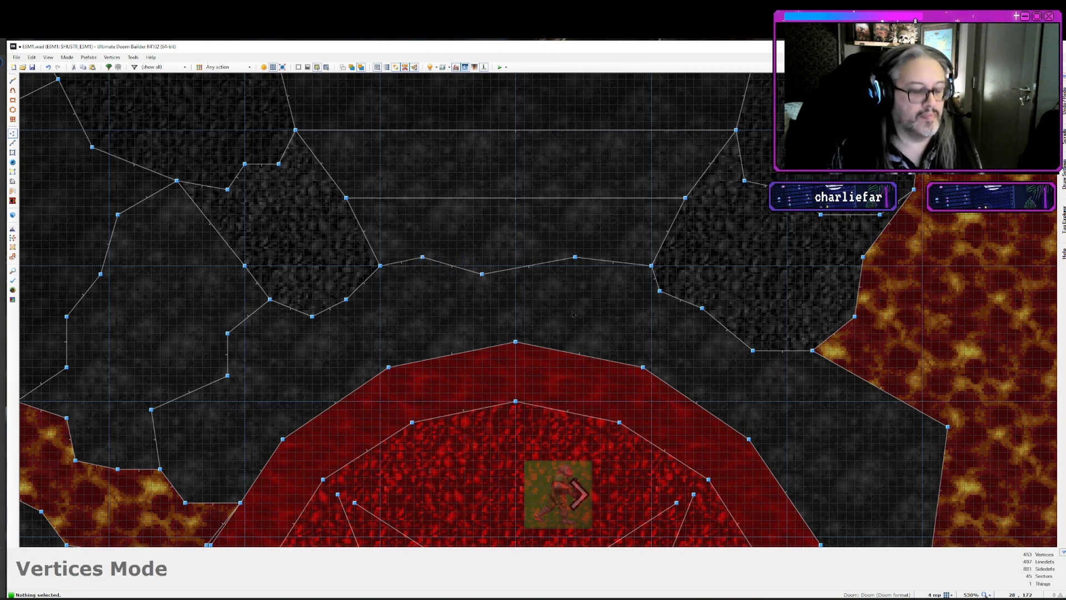
- Auto-align the rock textures horizontally along the reshaped step in the 3D view and inspect the neighbouring rock columns
key(q)
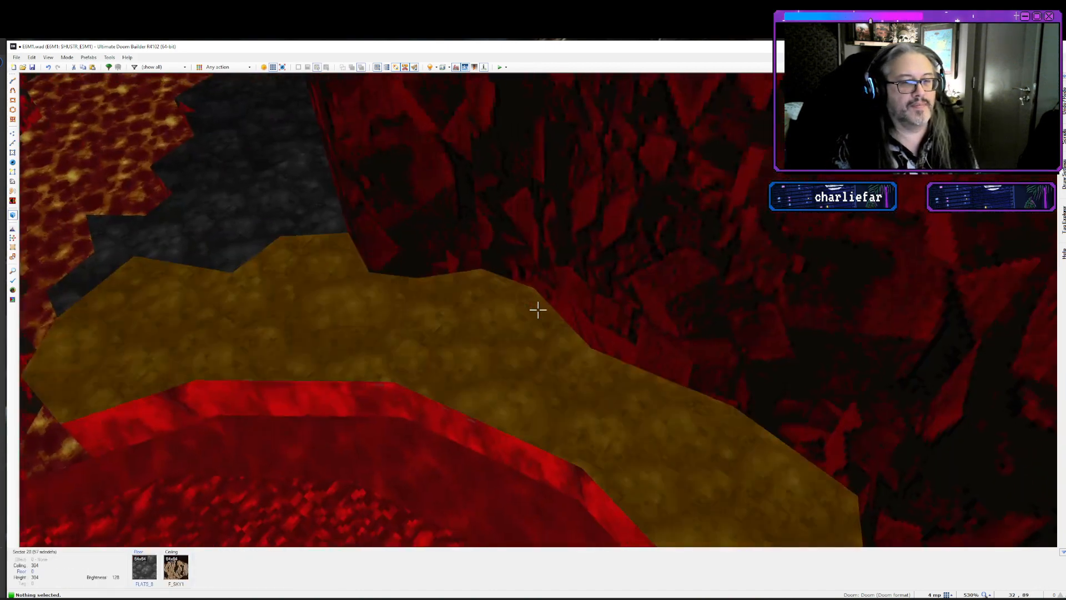
key(d)
key(s)
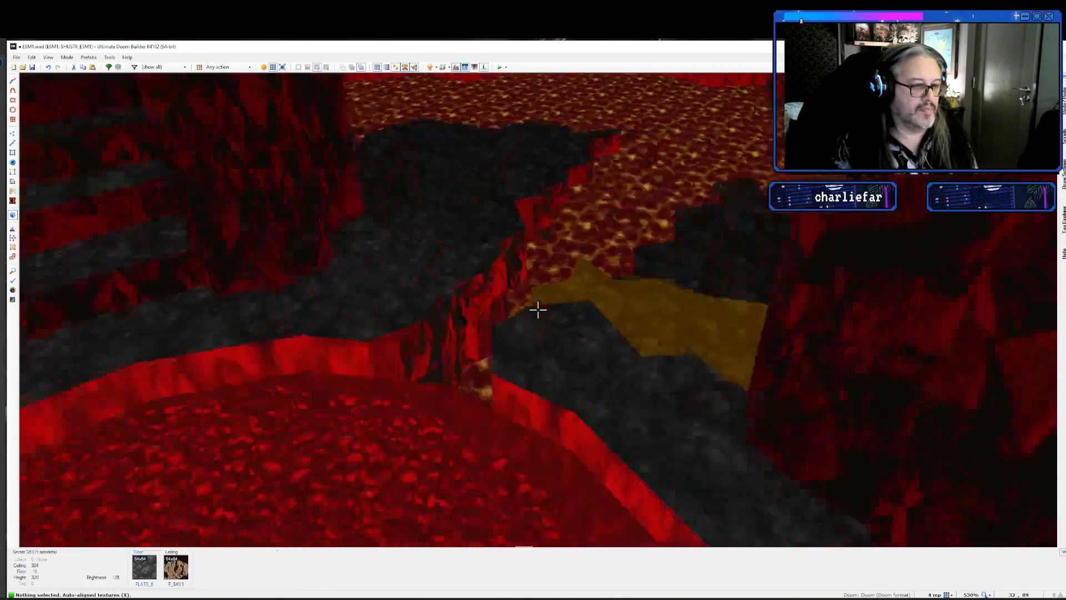
key(d)
key(e)
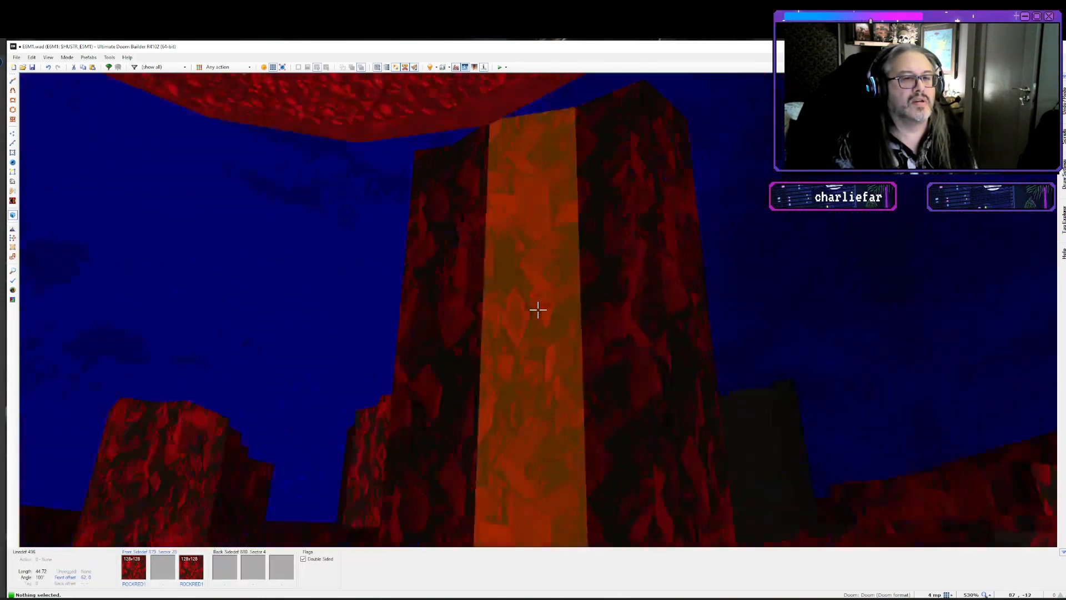
- Examine the rock pillars and lava area in the 3D view, and return to the 2D map at the strip sectors beside the blood pool
key(e)
key(d)
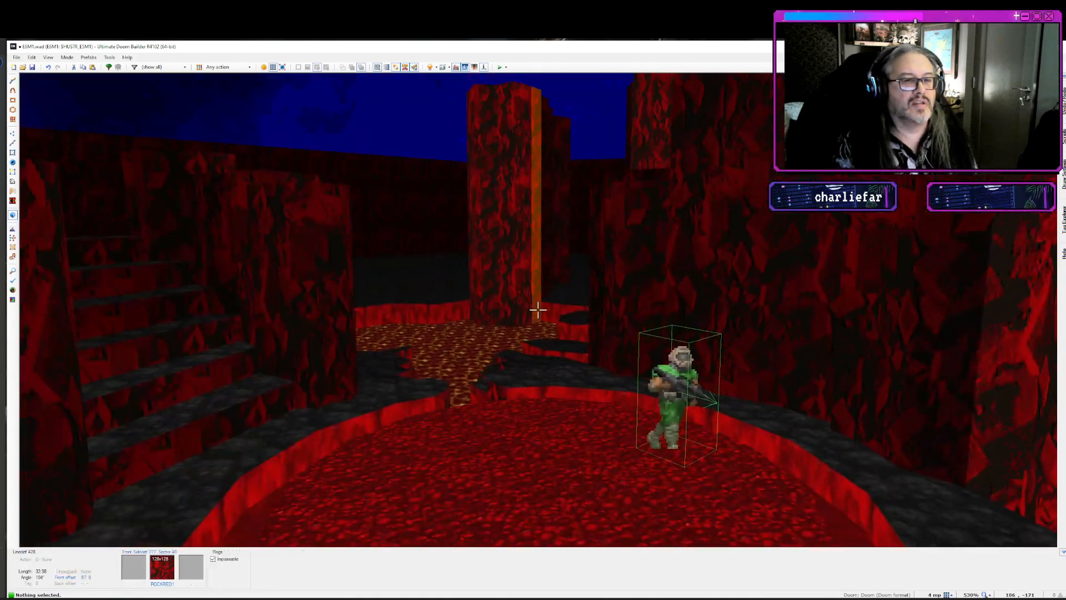
key(q)
key(Left)
scroll(539, 313, down, 4)
key(Left)
key(Left)
key(Left)
key(Left)
key(Left)
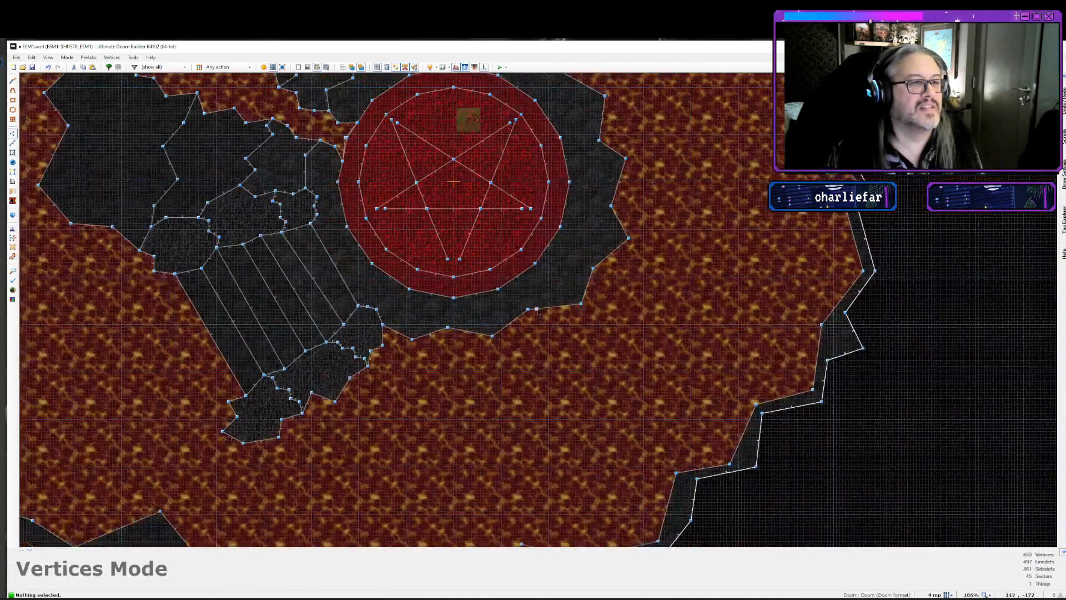
scroll(491, 309, up, 2)
key(Up)
scroll(483, 306, up, 3)
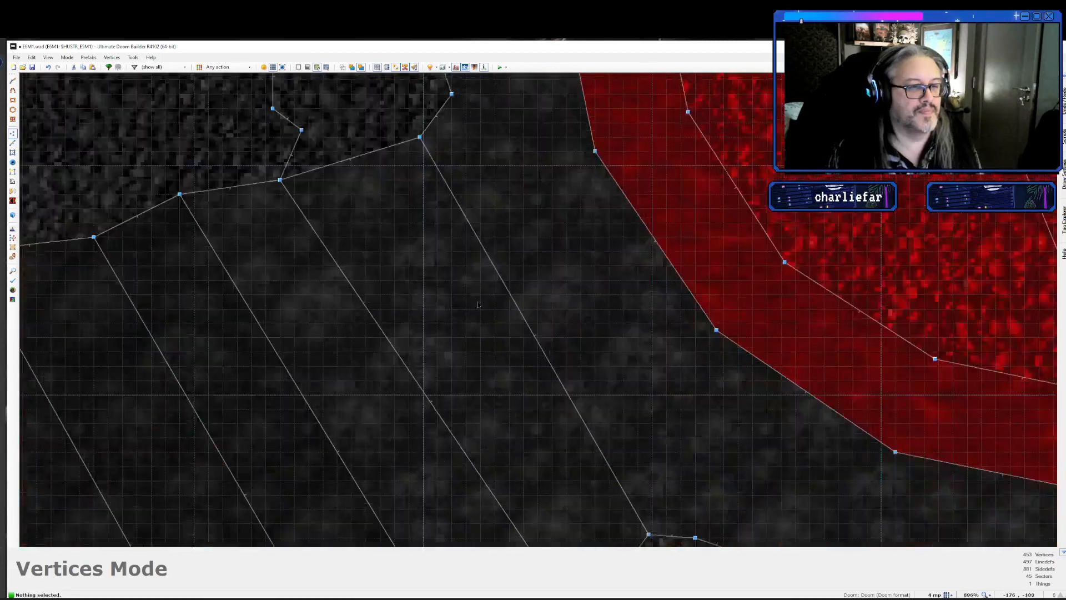
- Give the strip sector nearest the blood pool a FLOOR6_1 ceiling at height 16, and split its pool-side edge with three vertices into a jagged line
key(s)
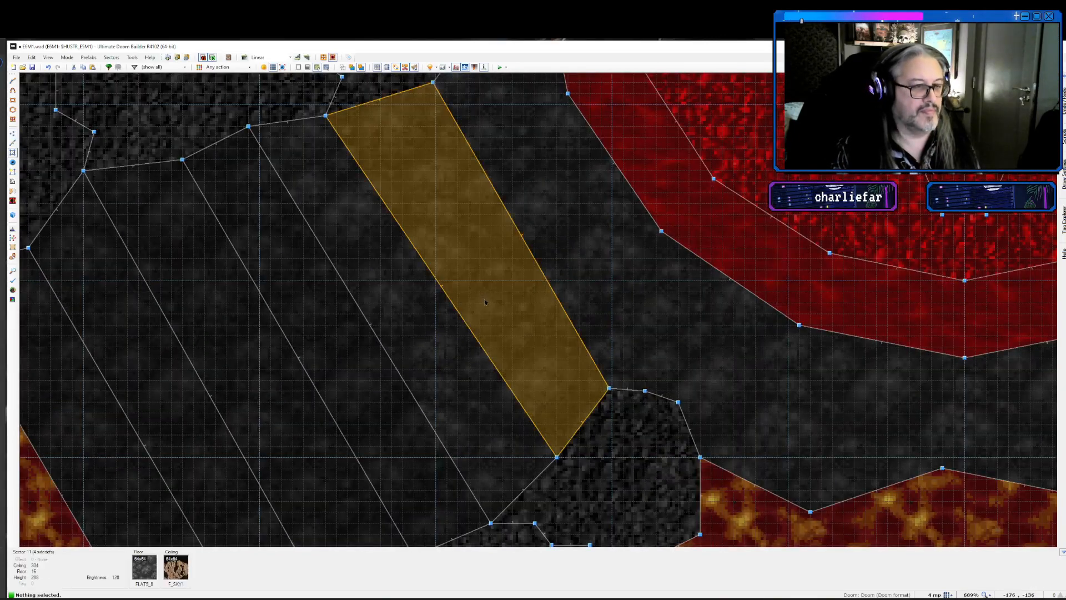
right_click(480, 304)
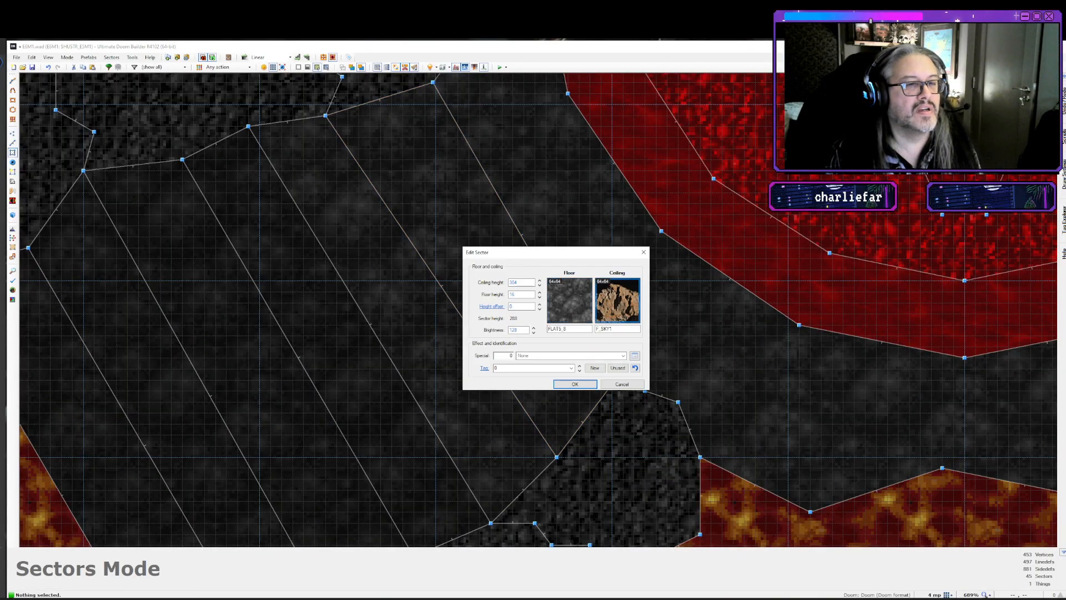
click(600, 302)
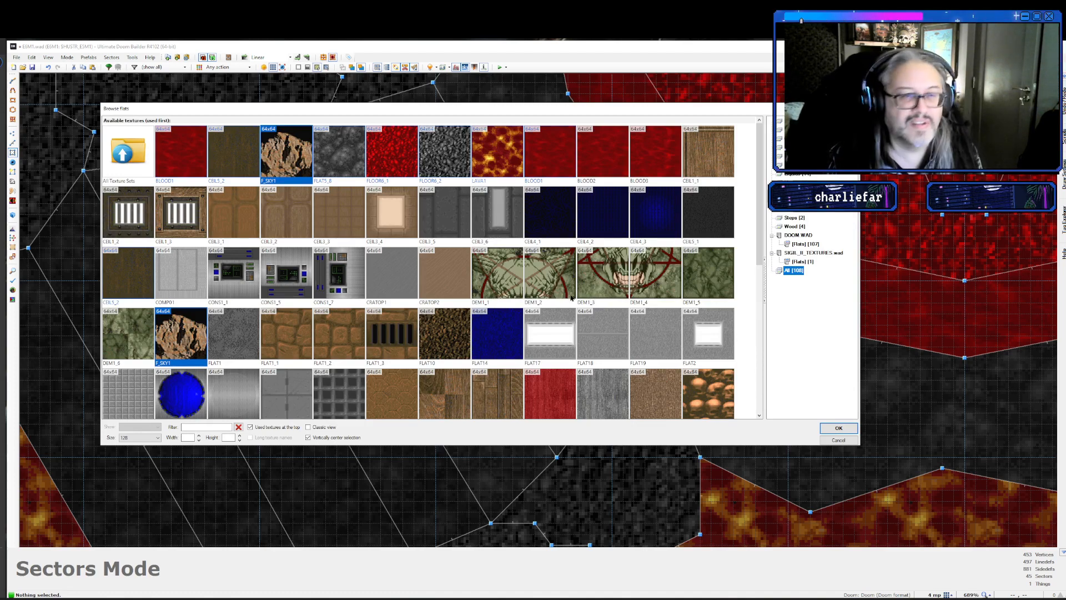
double_click(394, 155)
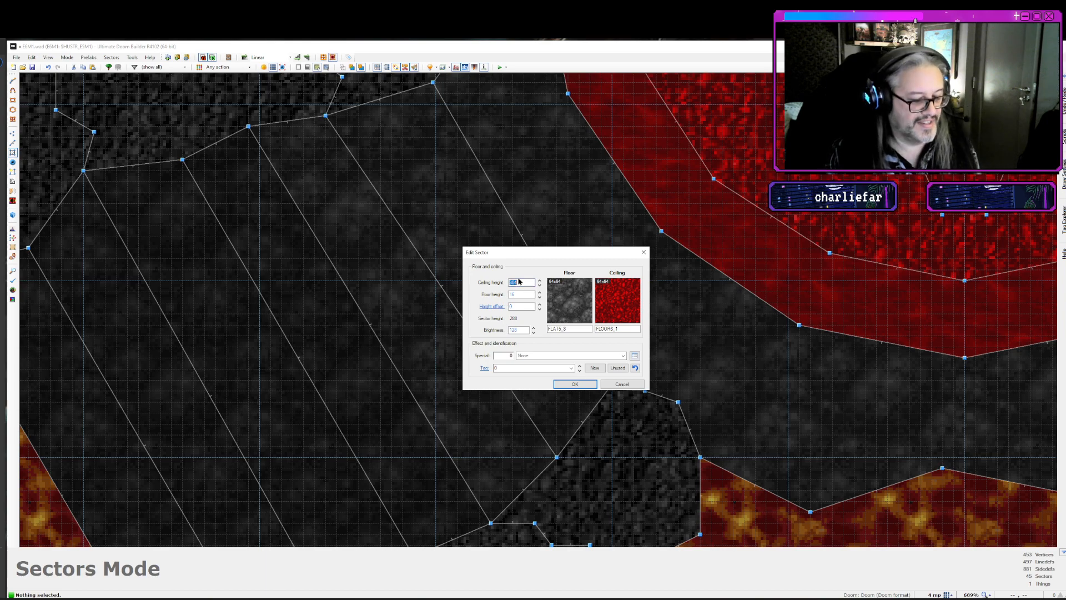
key(Return)
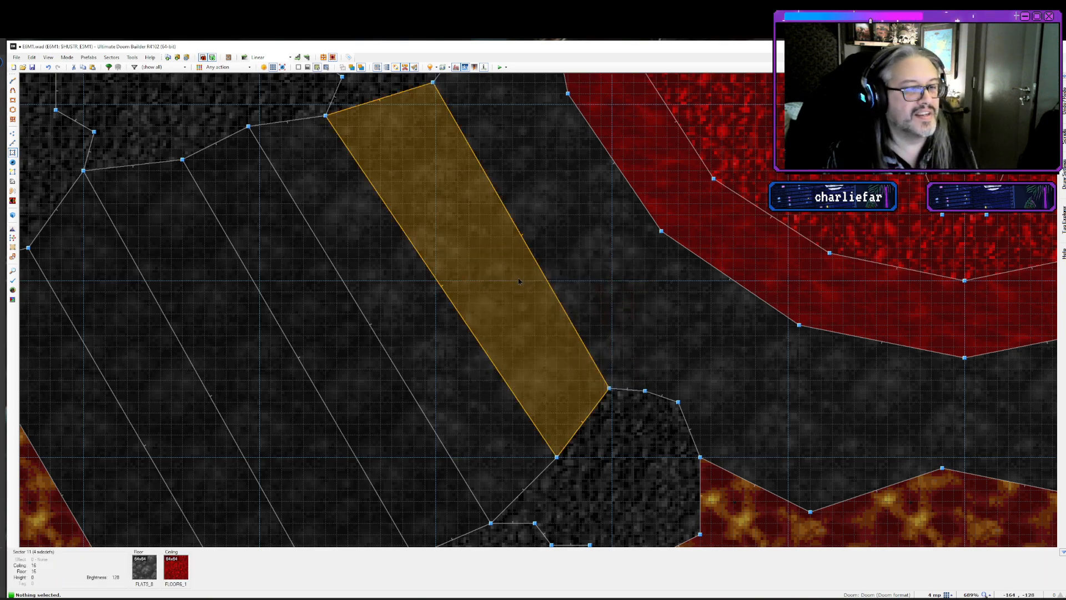
key(v)
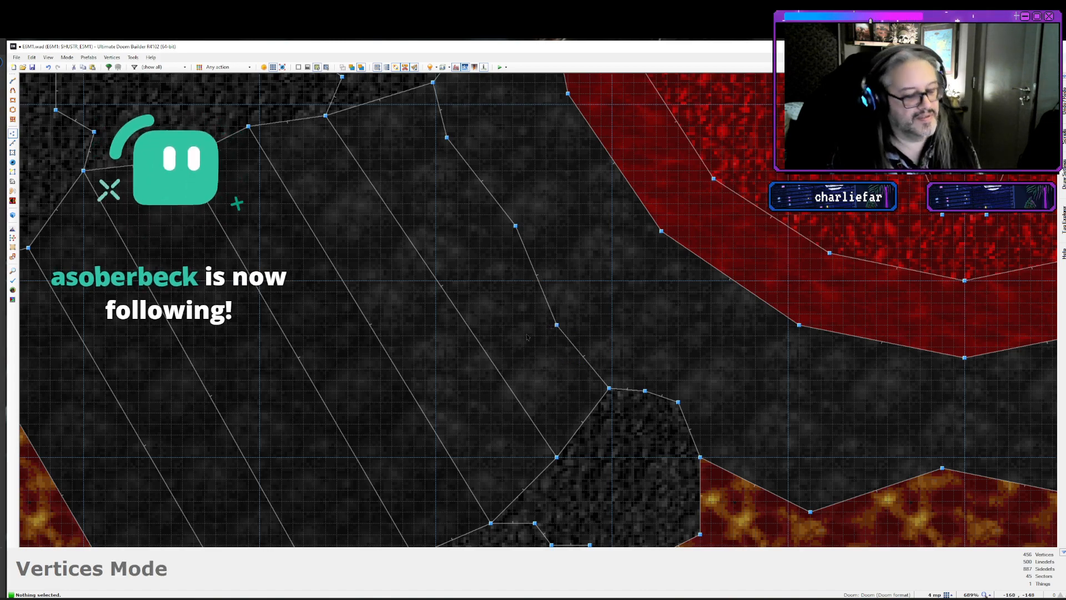
- Paste the ROCKRED1 texture onto the missing wall faces of the raised rock sector in the 3D view and auto-align the textures horizontally
key(w)
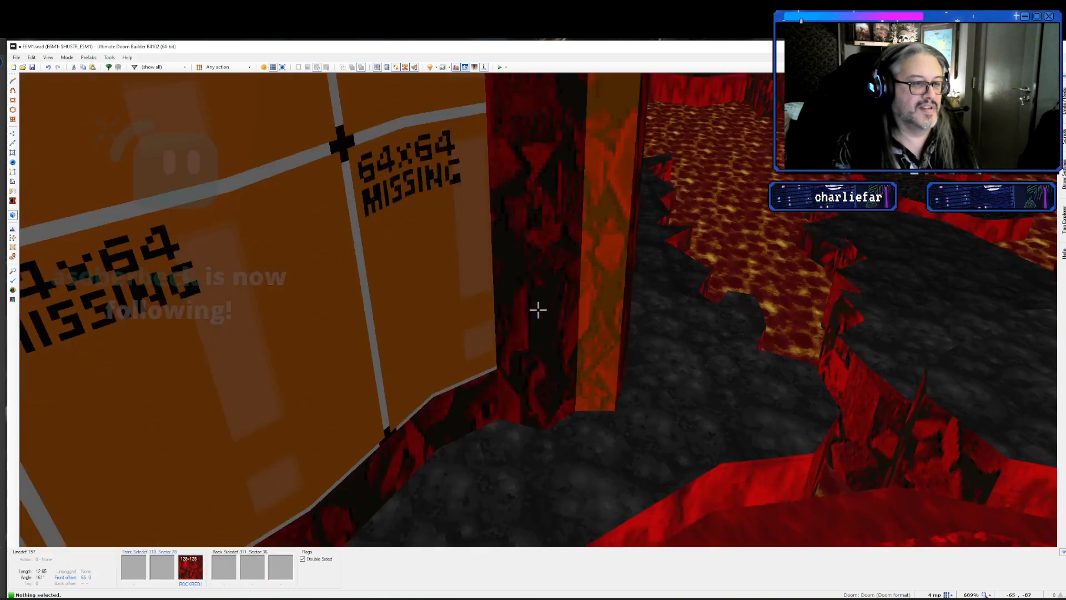
key(ctrl+v)
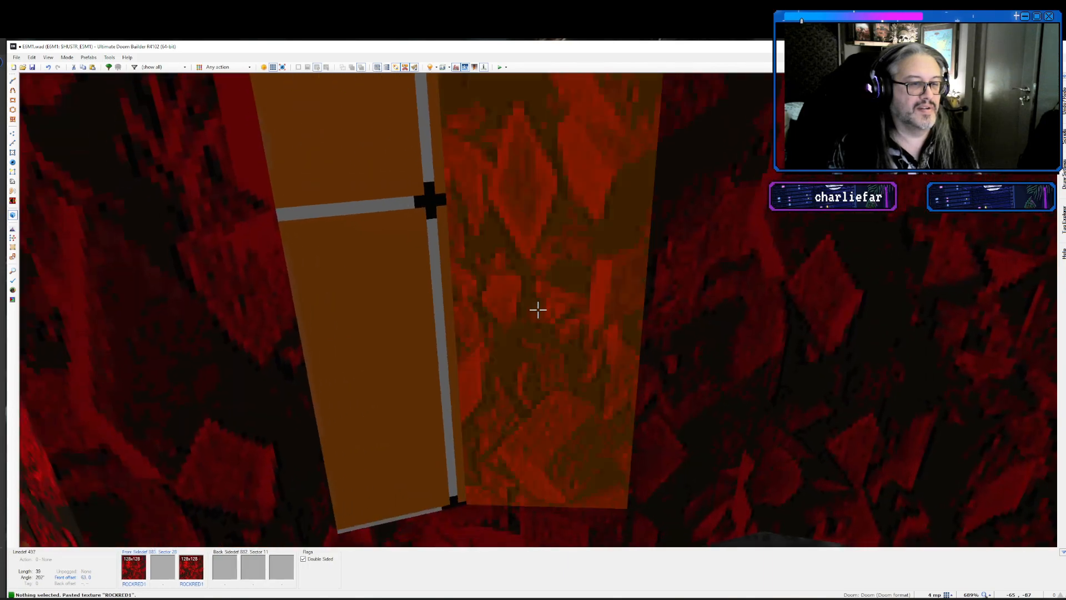
key(ctrl+v)
key(a)
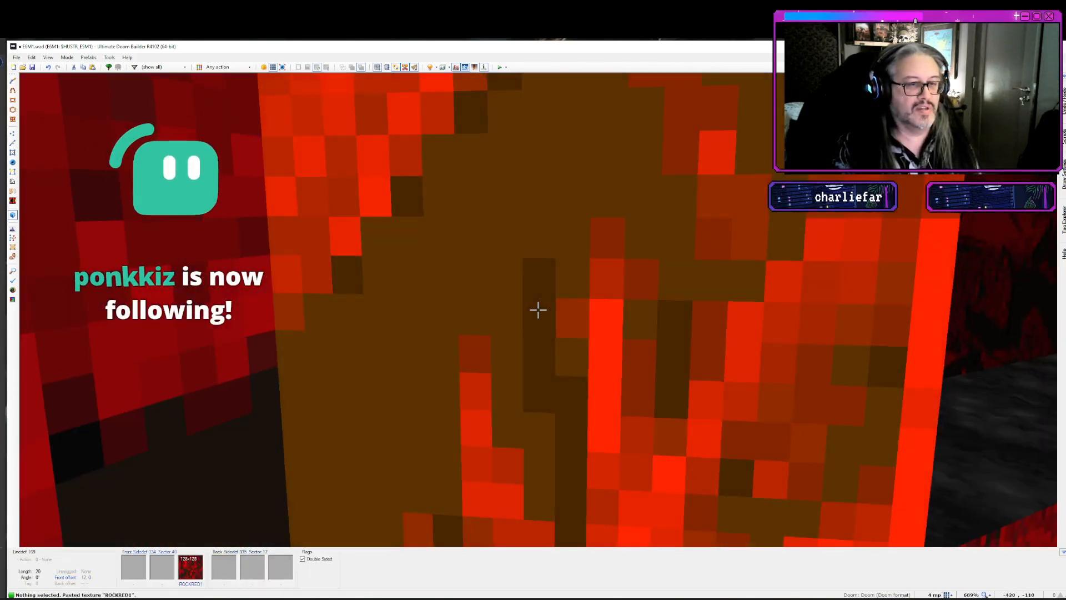
key(ctrl+v)
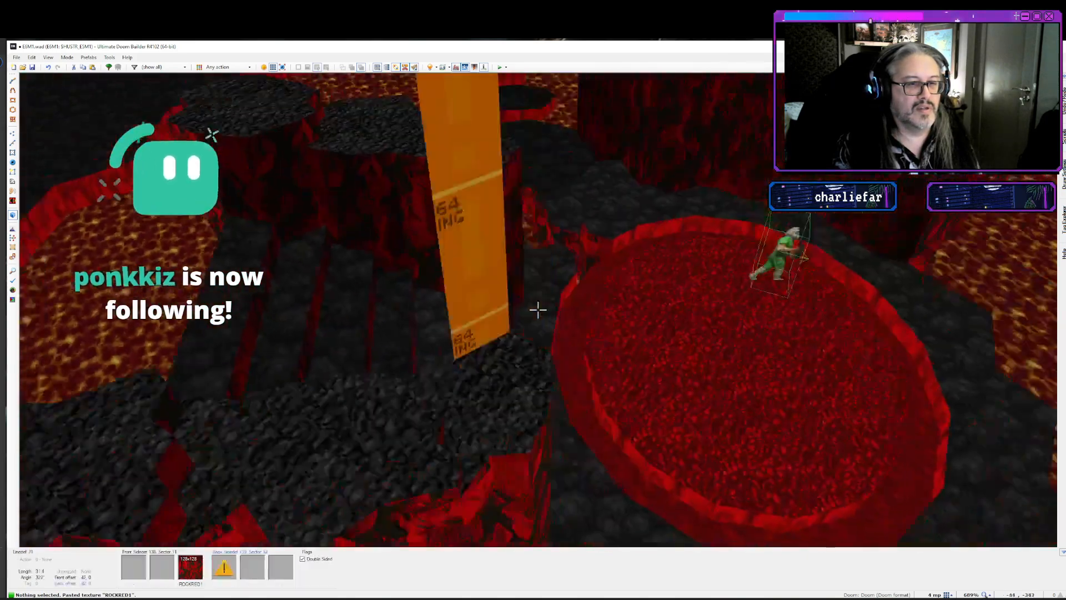
key(ctrl+v)
key(d)
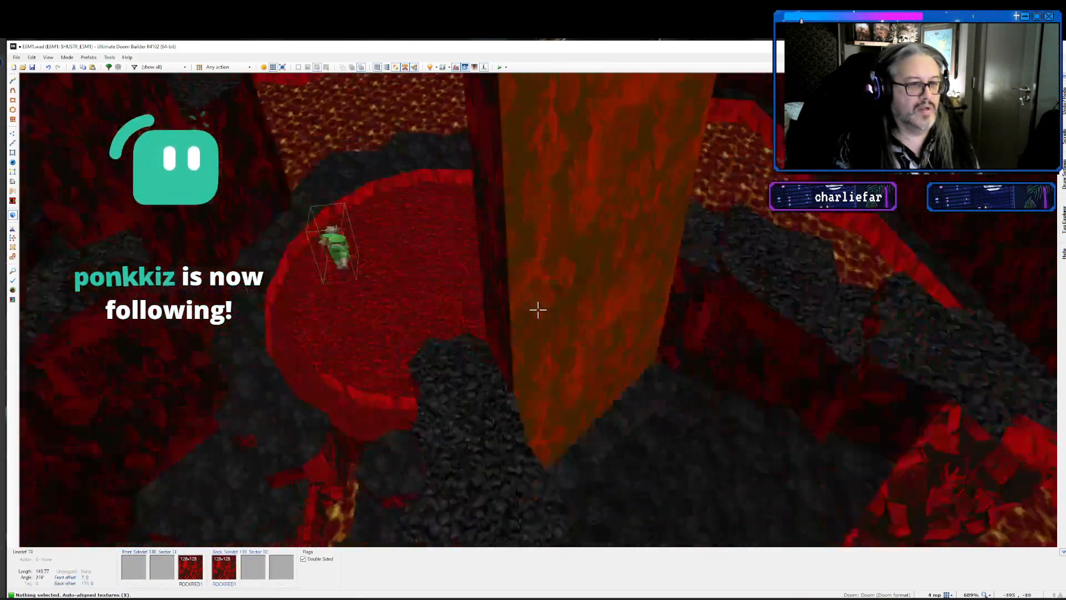
- Test the map in GZDoom, walking around the blood pool, rock walls, ledges and lava platforms to examine the new rock formation
key(e)
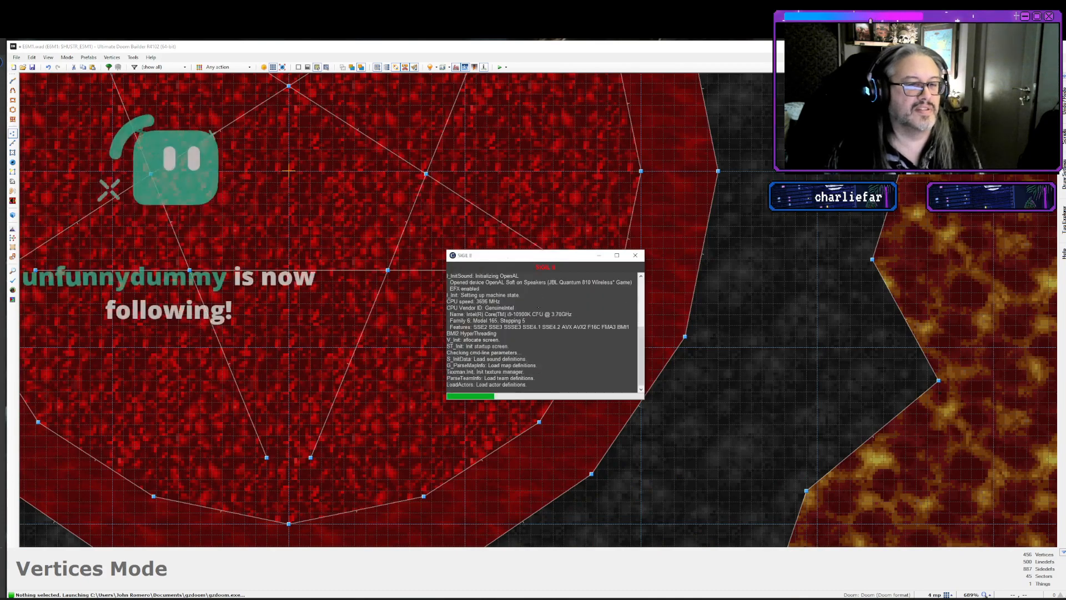
key(w)
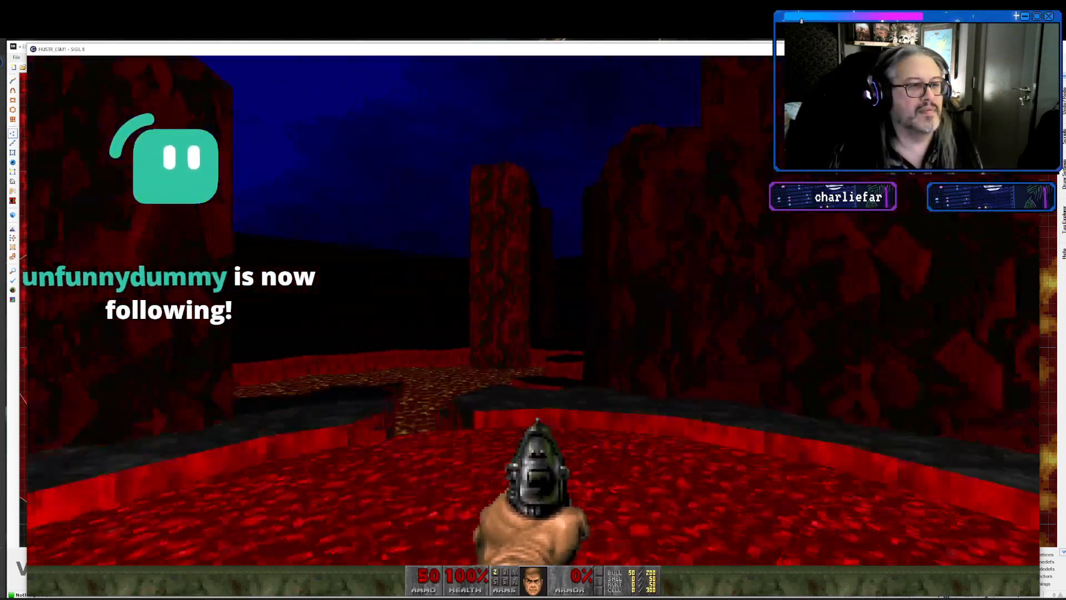
key(w)
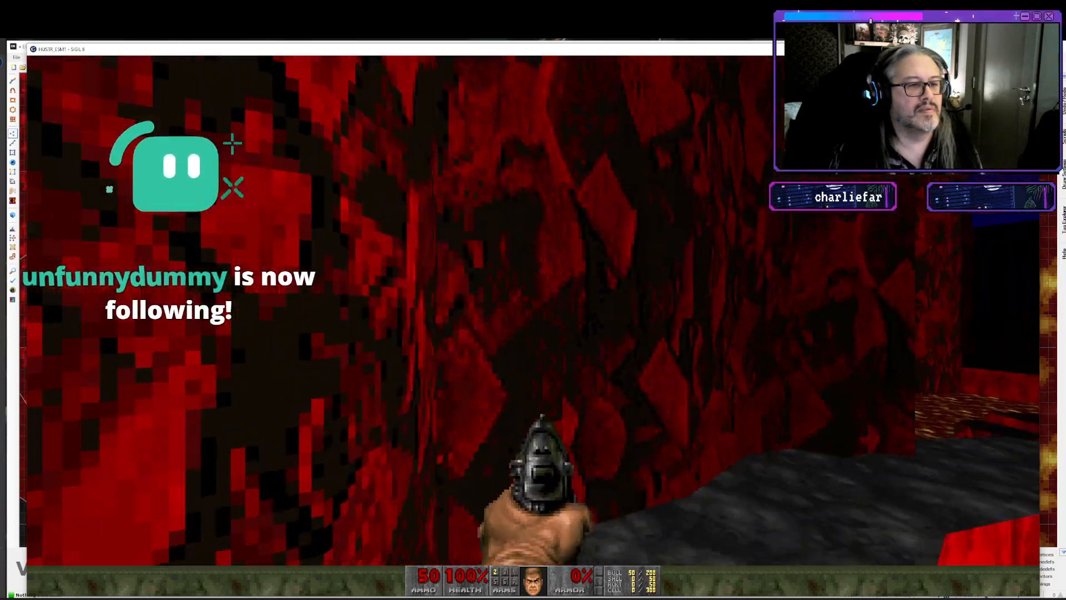
key(w)
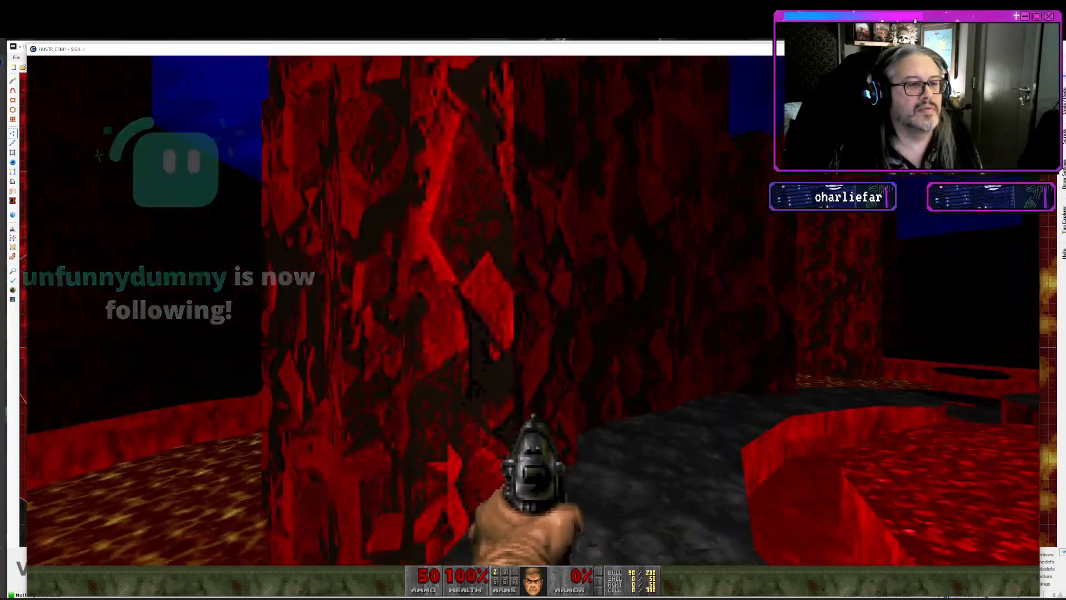
key(w)
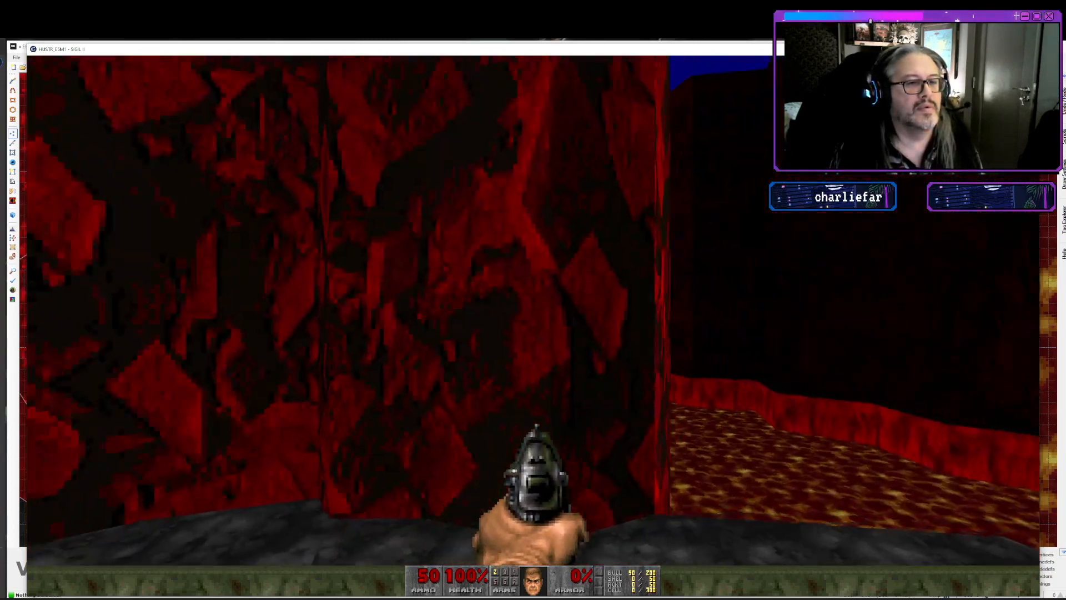
key(w)
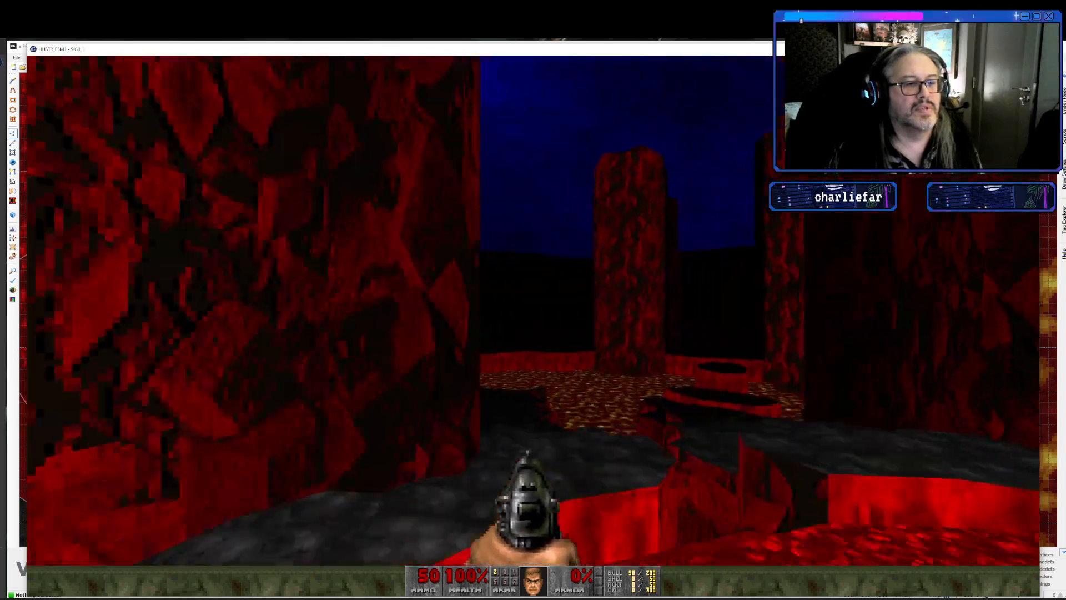
key(w)
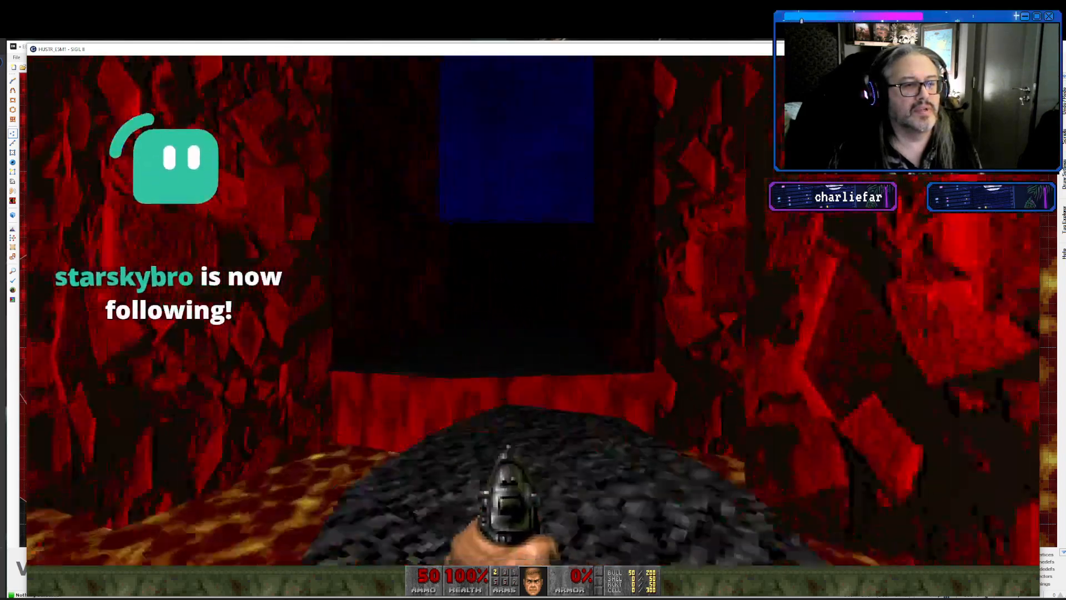
key(w)
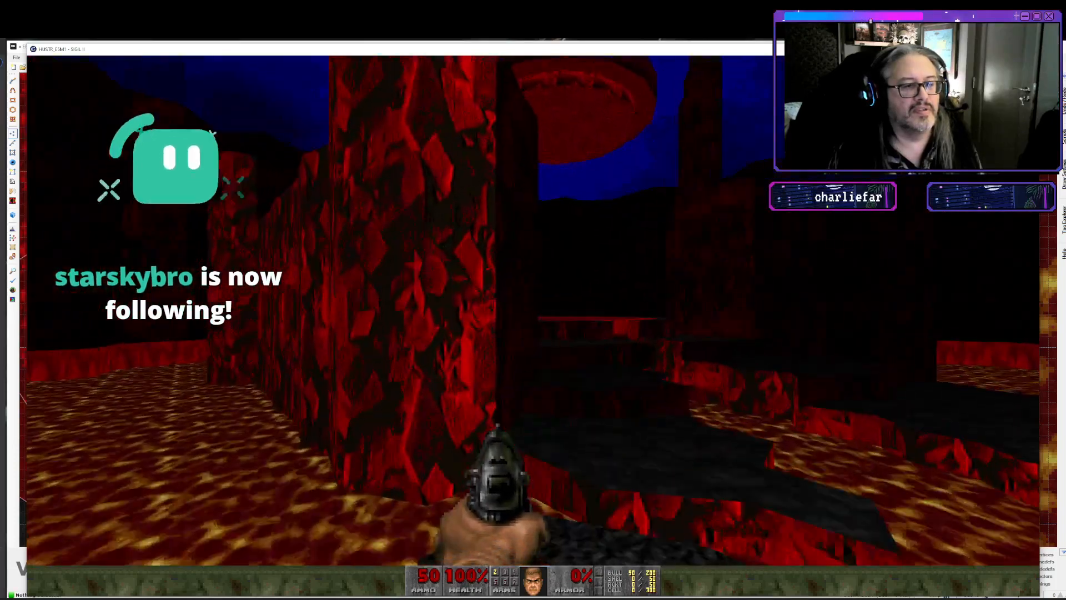
key(w)
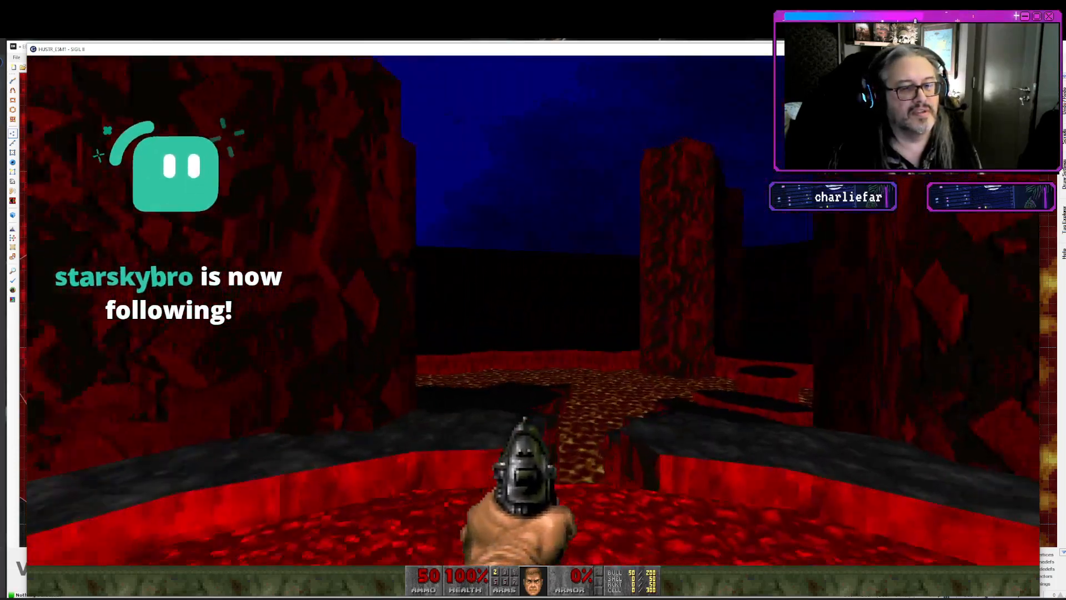
key(w)
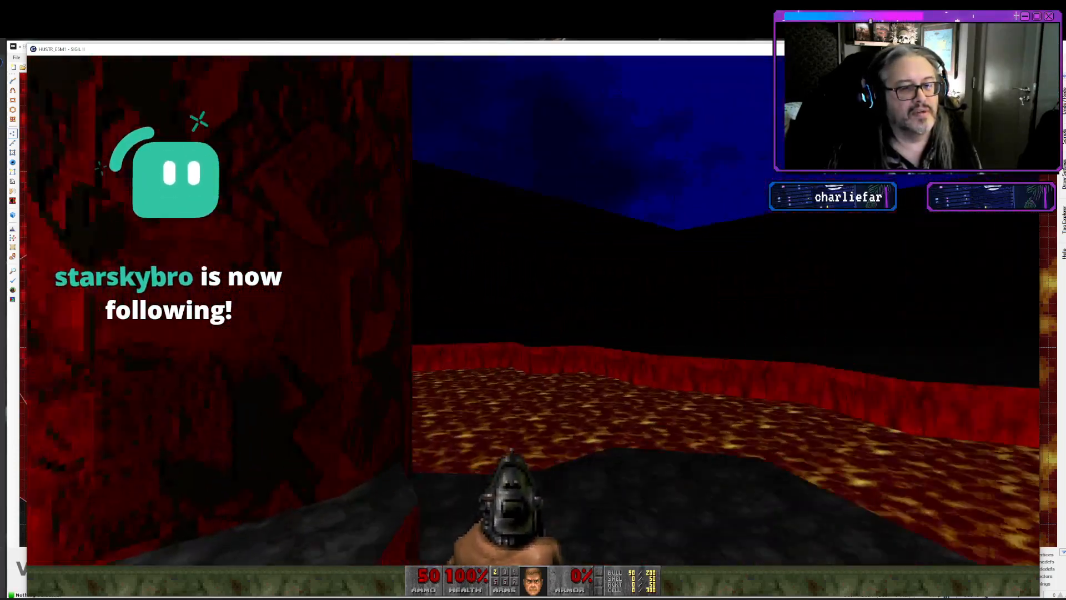
key(w)
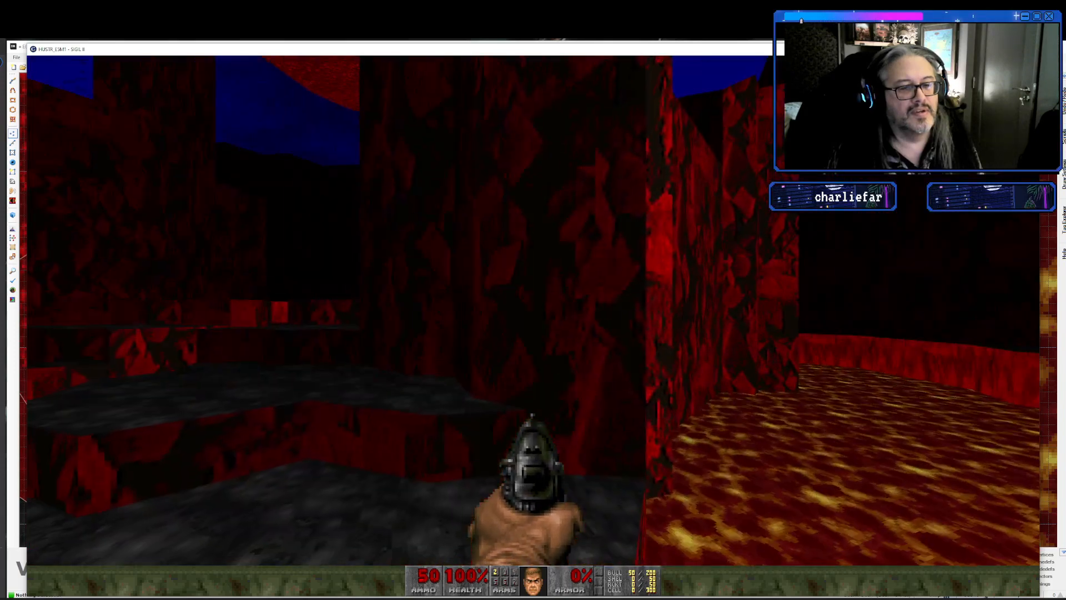
key(w)
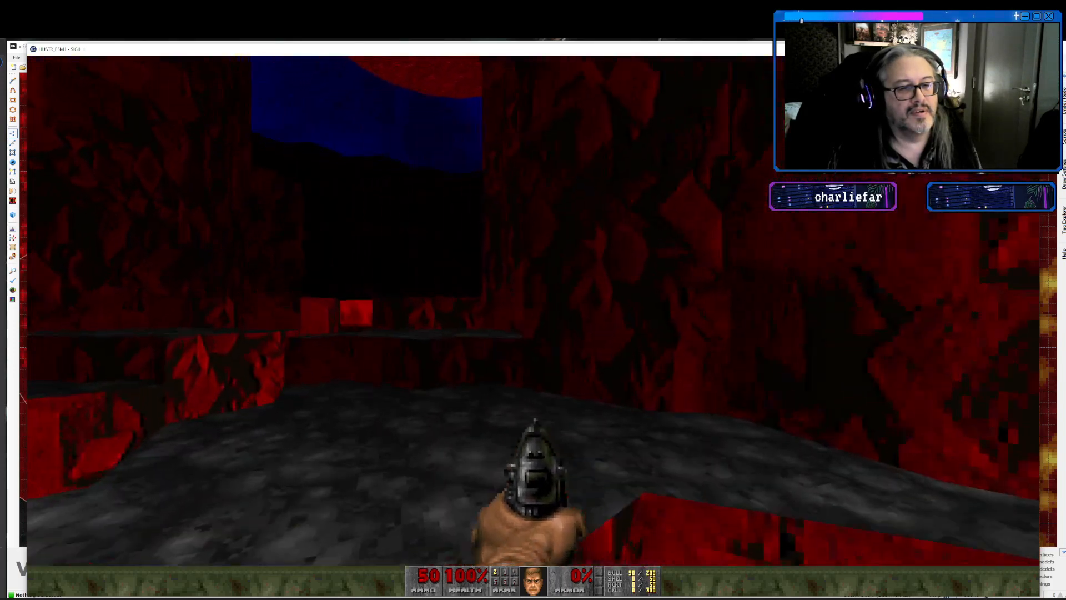
key(w)
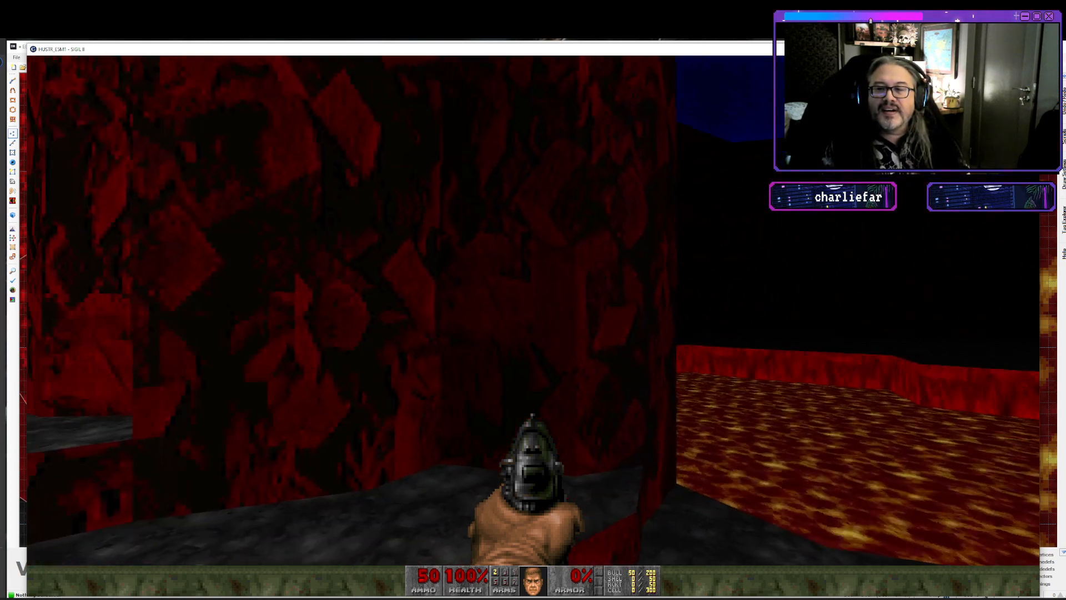
key(w)
key(w)
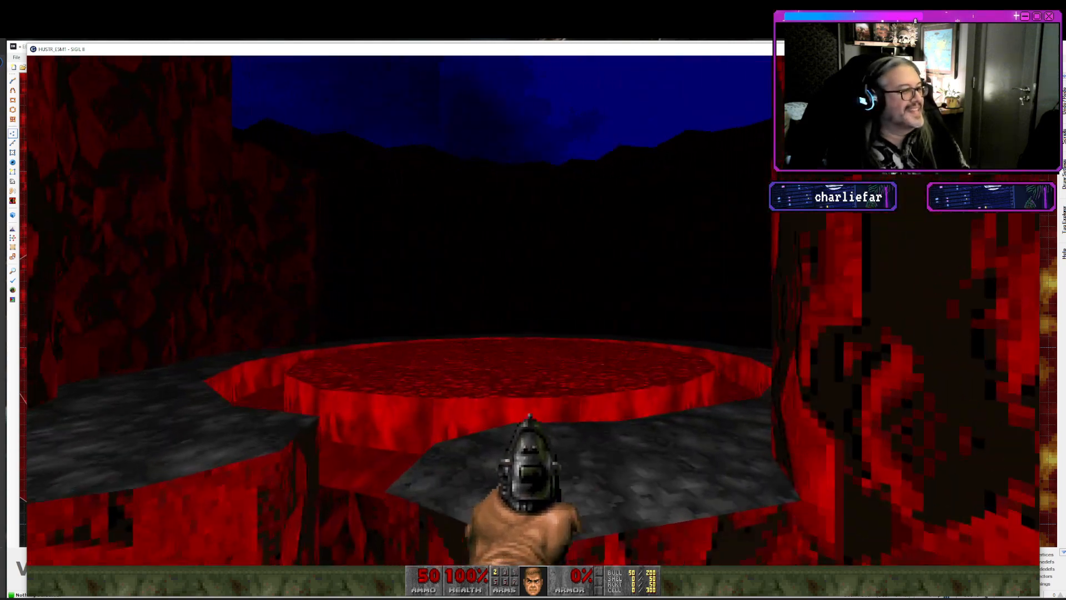
key(Left)
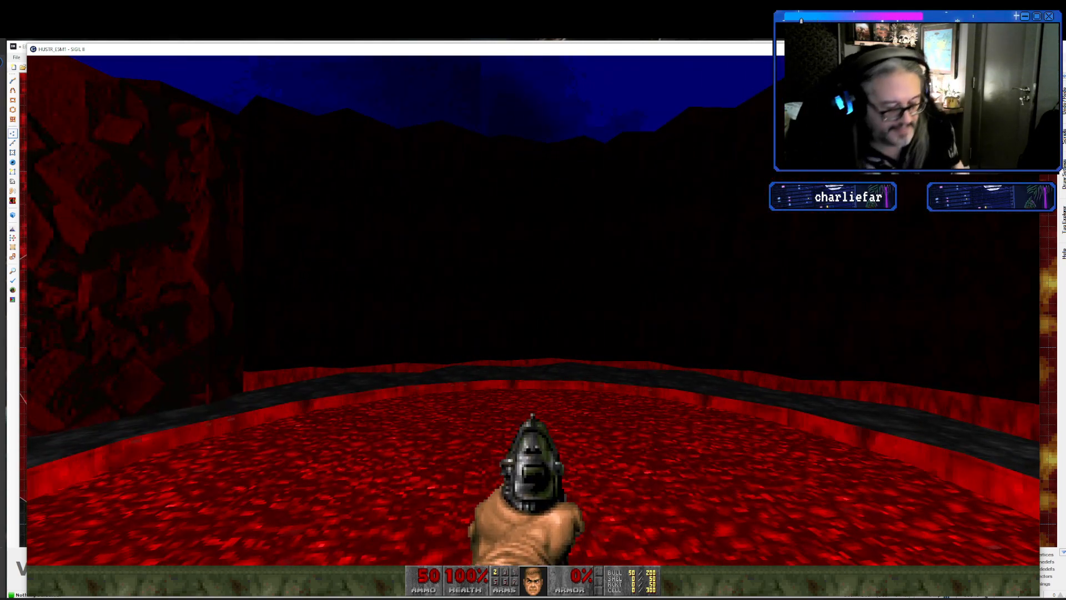
key(w)
key(w)
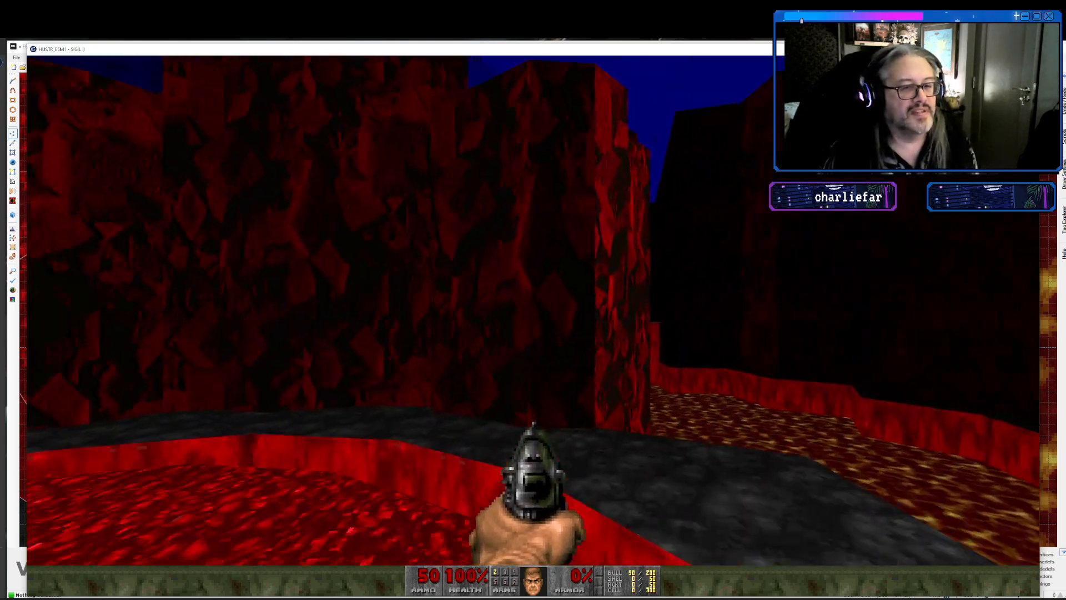
key(w)
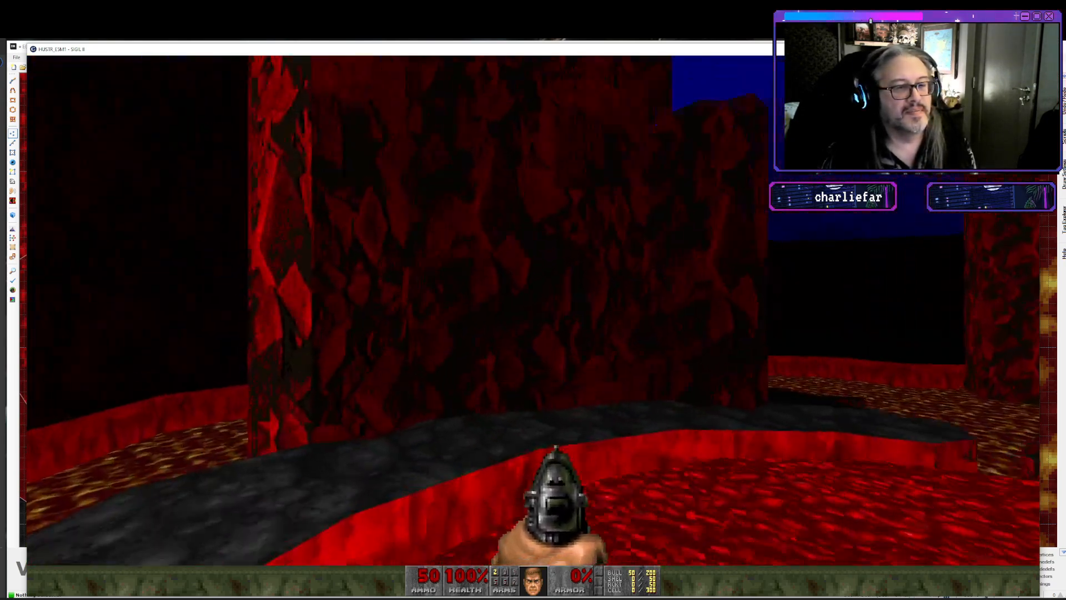
key(w)
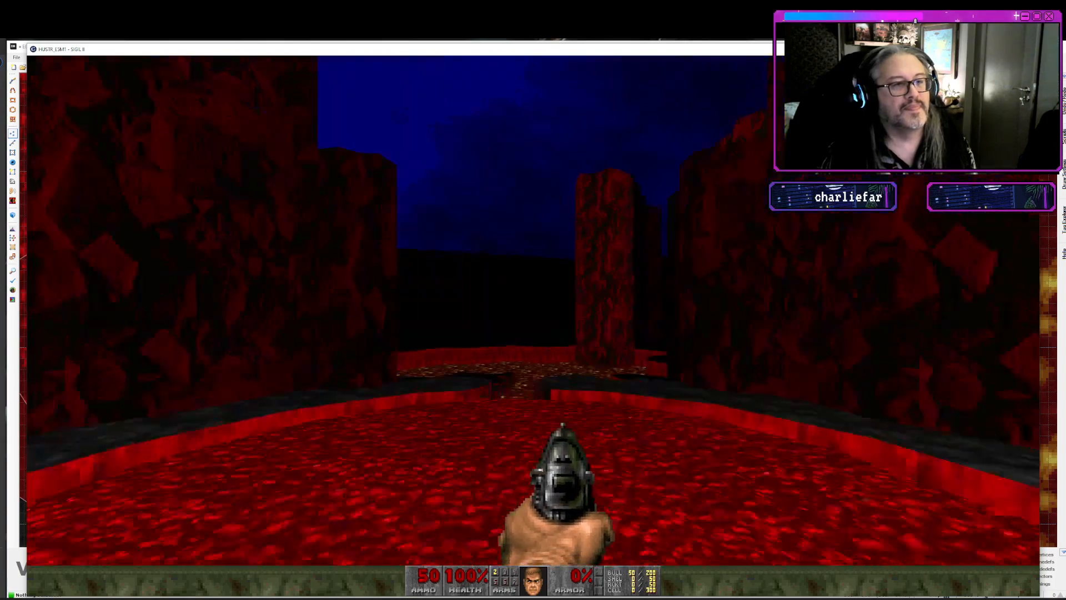
key(w)
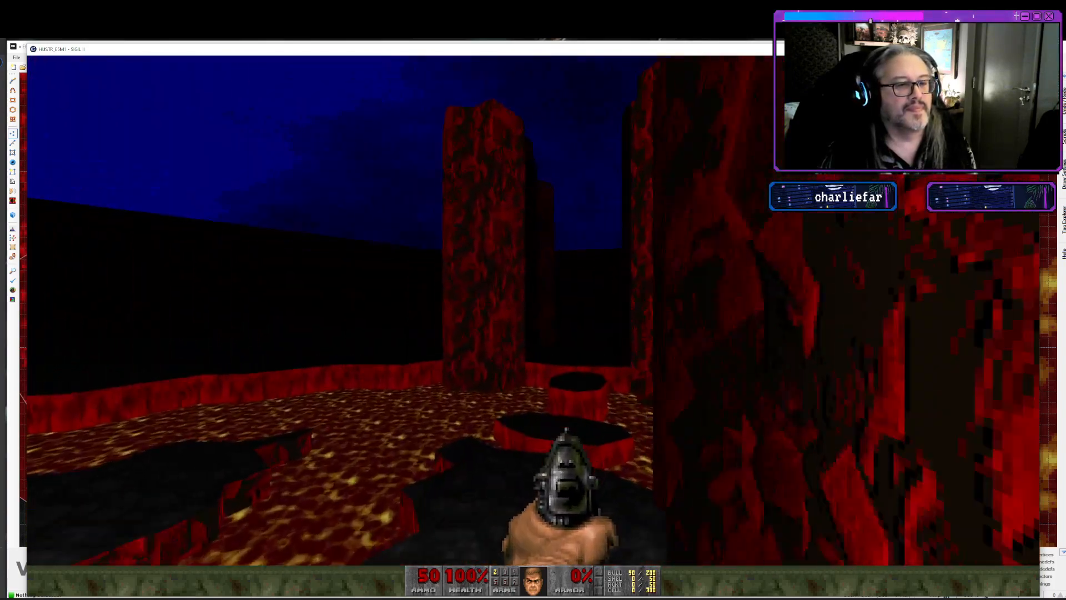
key(w)
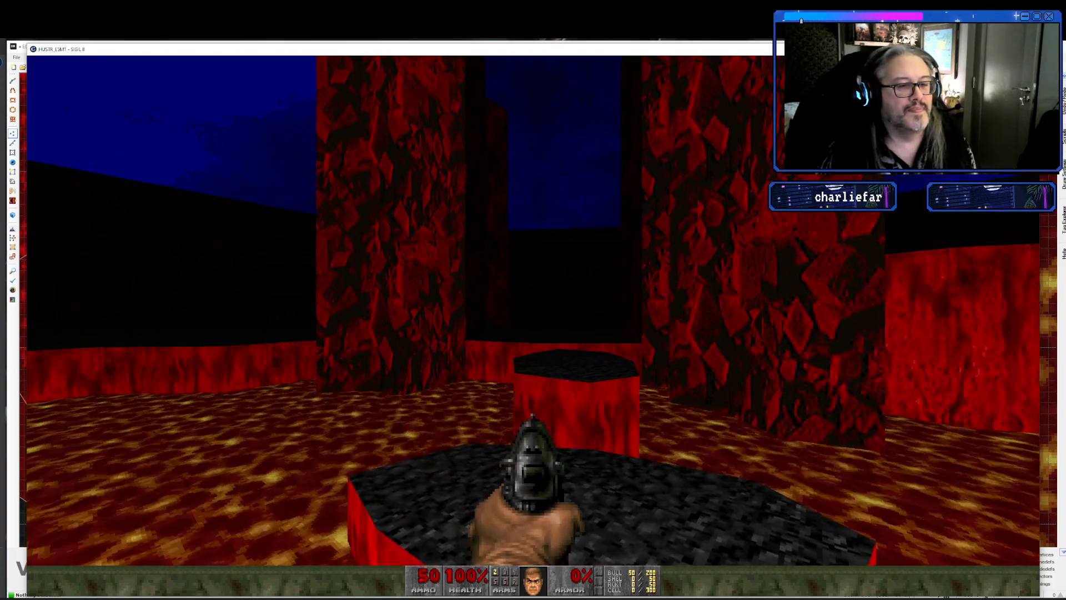
key(w)
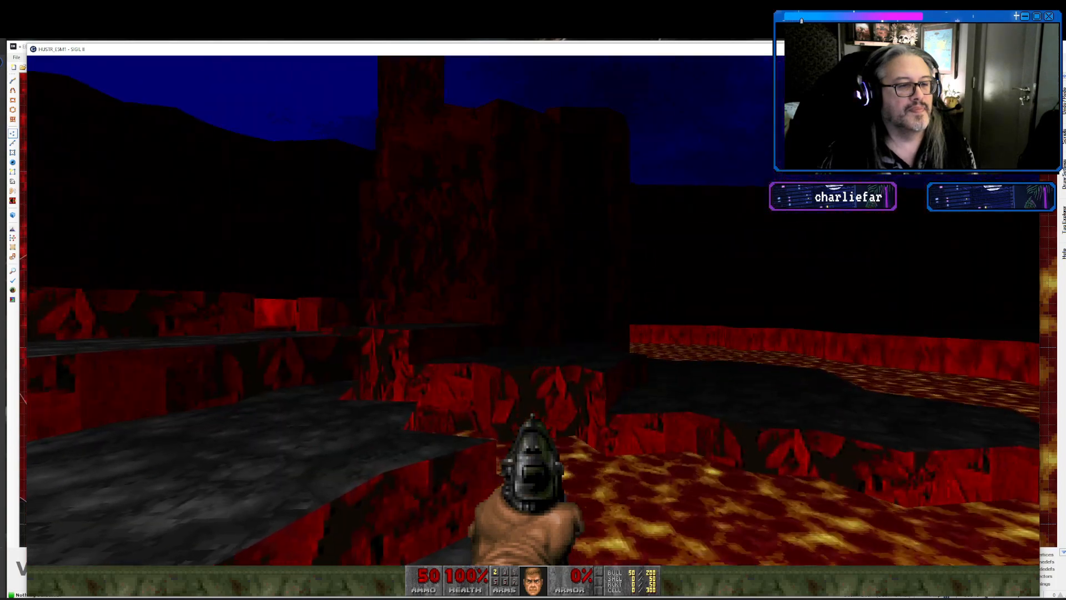
- Walk across the lava platforms and around the rock pillars and blood pool to check the new ledges, and end the playtest
key(w)
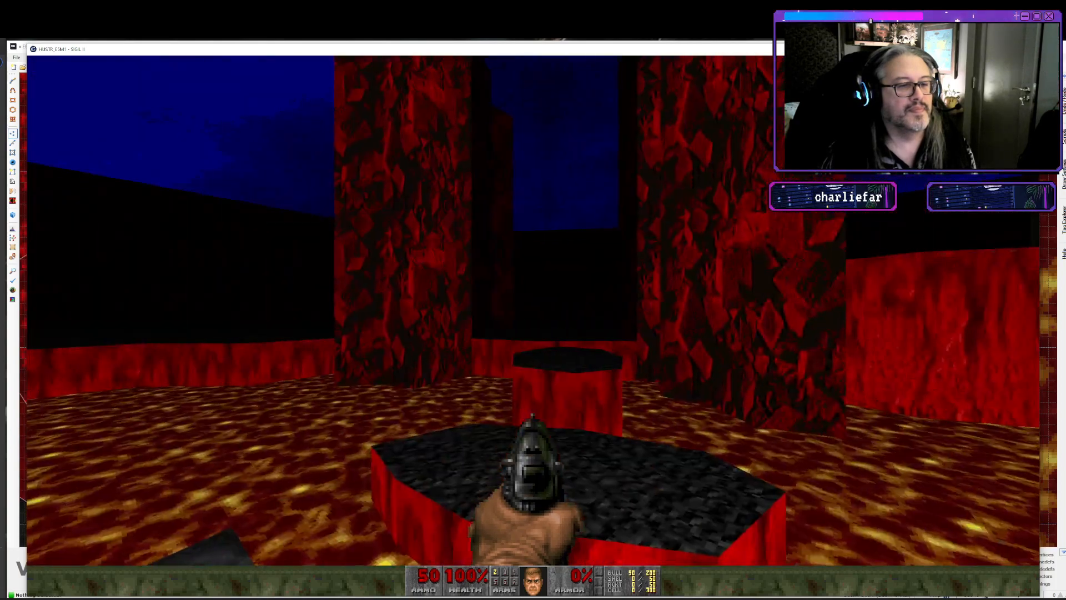
key(w)
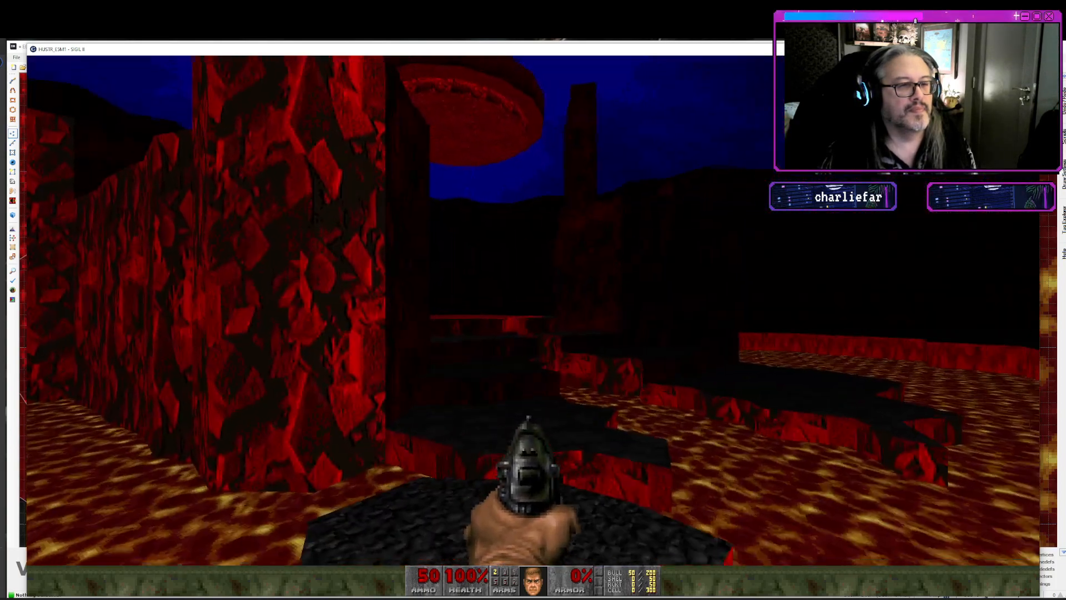
key(w)
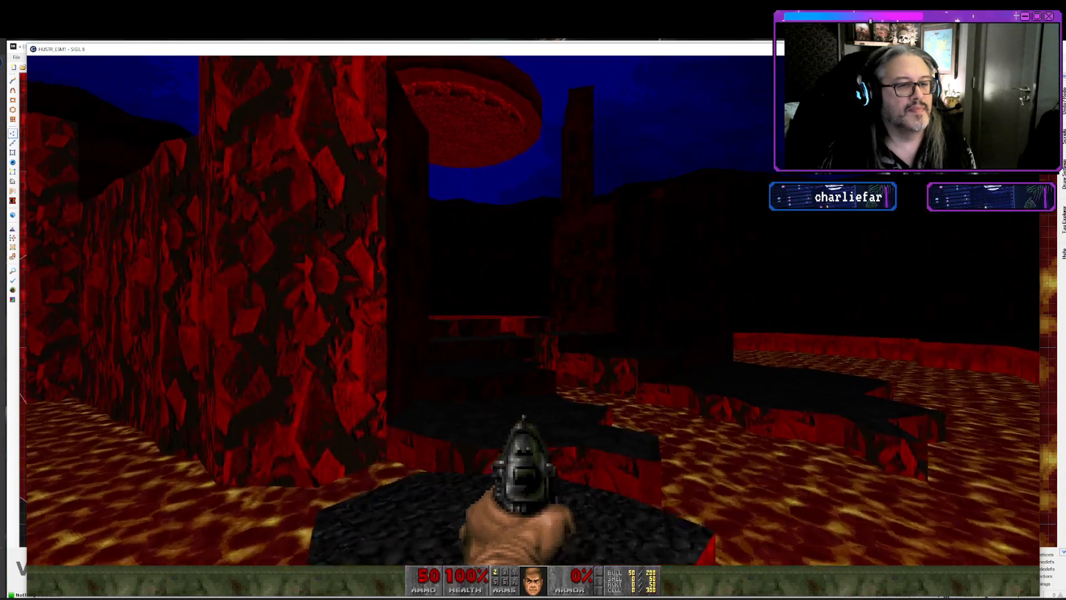
key(w)
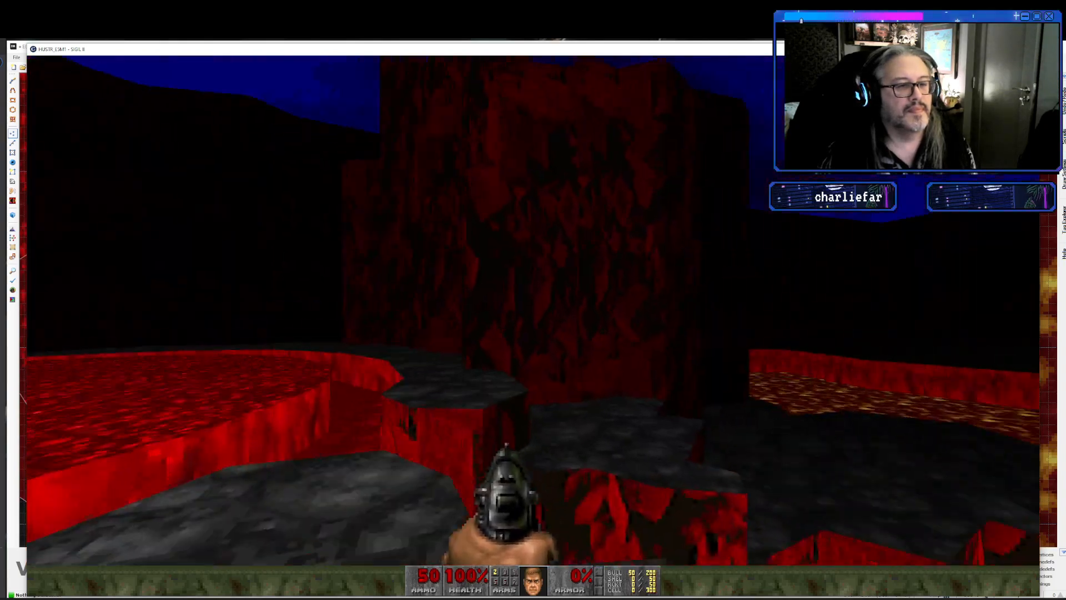
key(w)
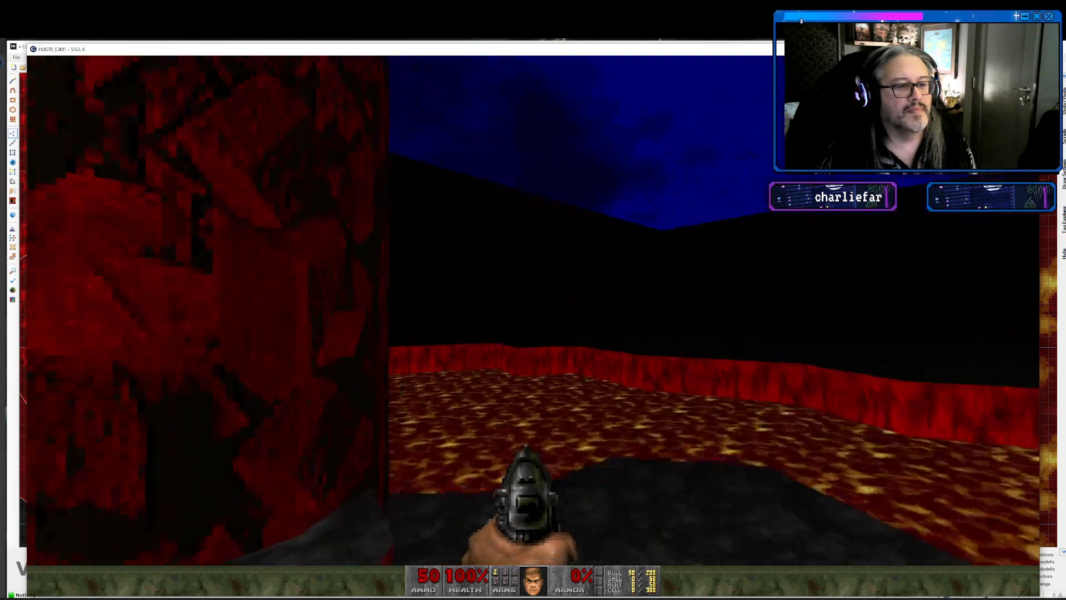
key(w)
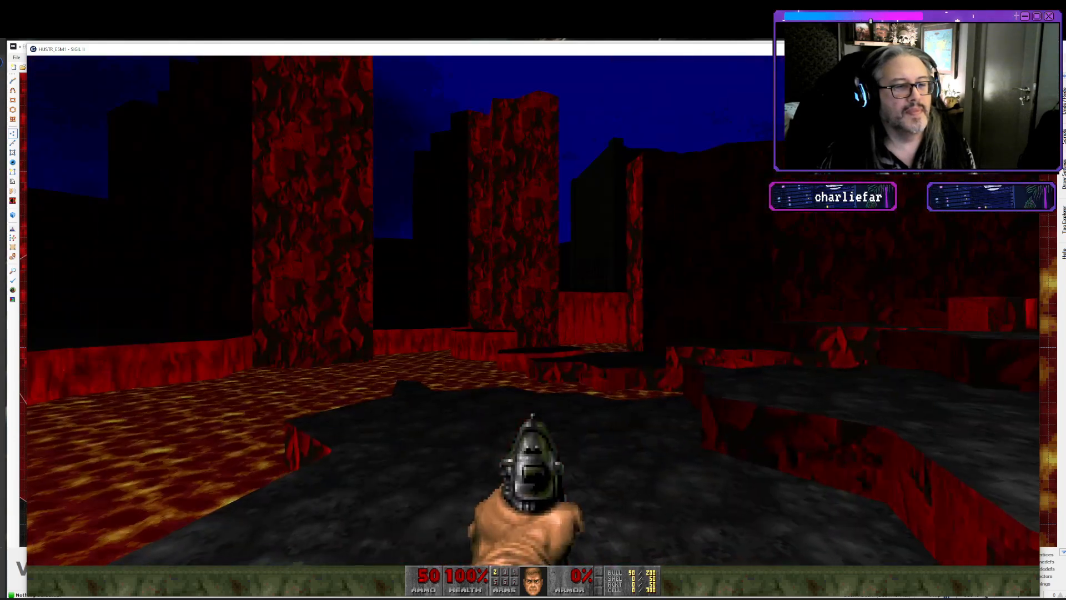
key(w)
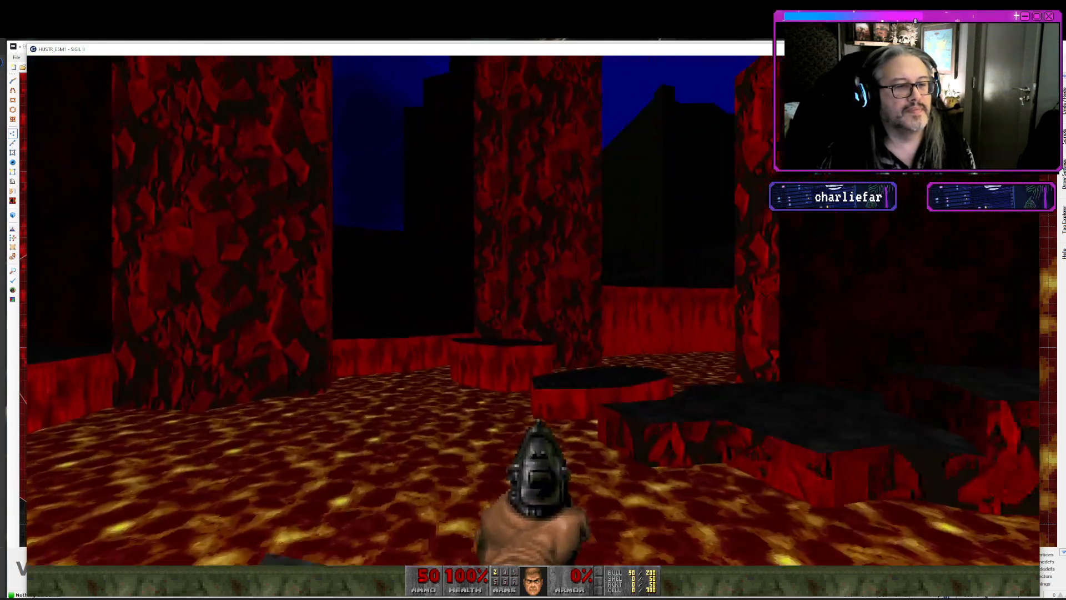
key(w)
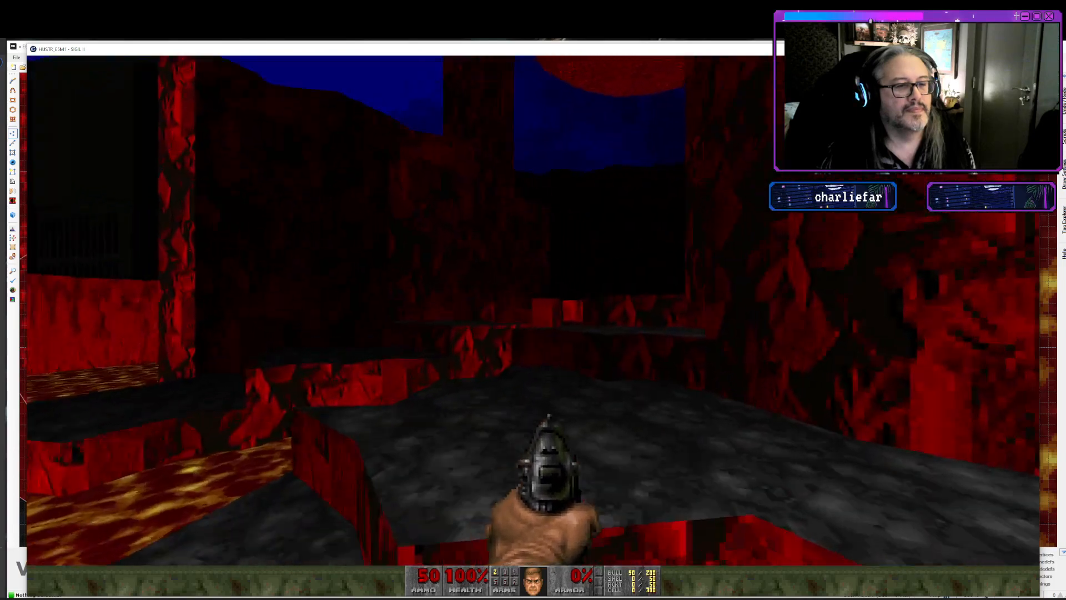
key(w)
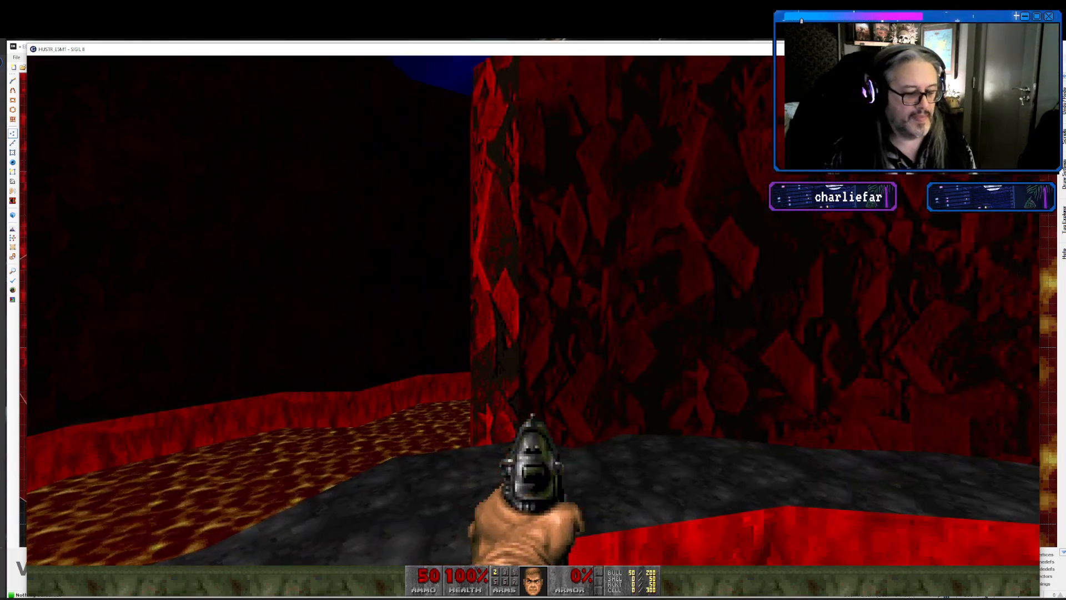
key(alt+F4)
- Start drawing lines on the 2D map, and examine the lava gap between the jagged rock edge and the blood pool's rim
scroll(591, 289, down, 10)
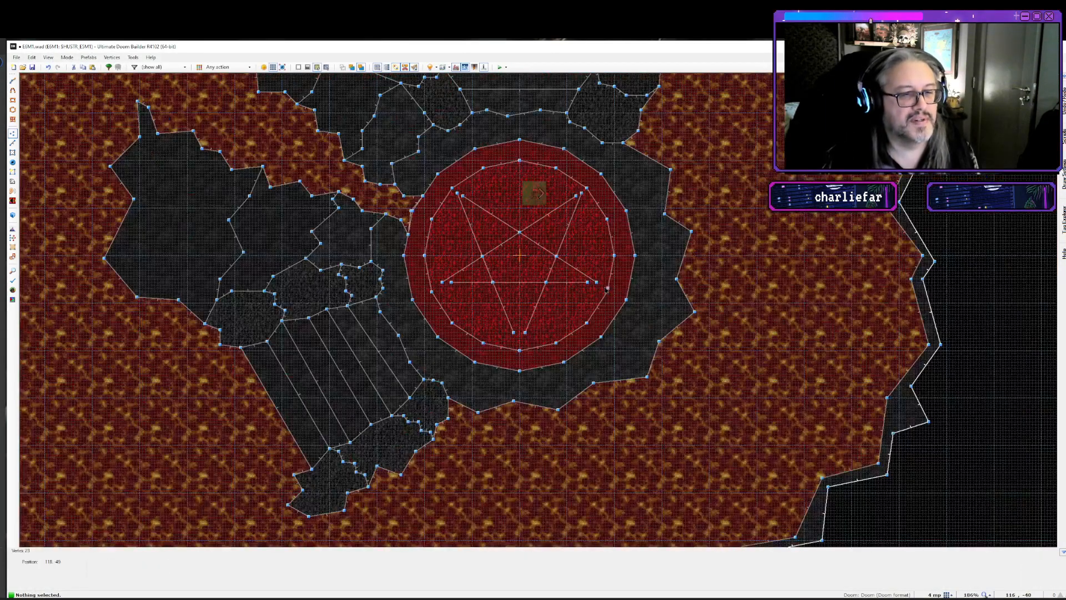
scroll(544, 401, up, 7)
scroll(545, 401, up, 2)
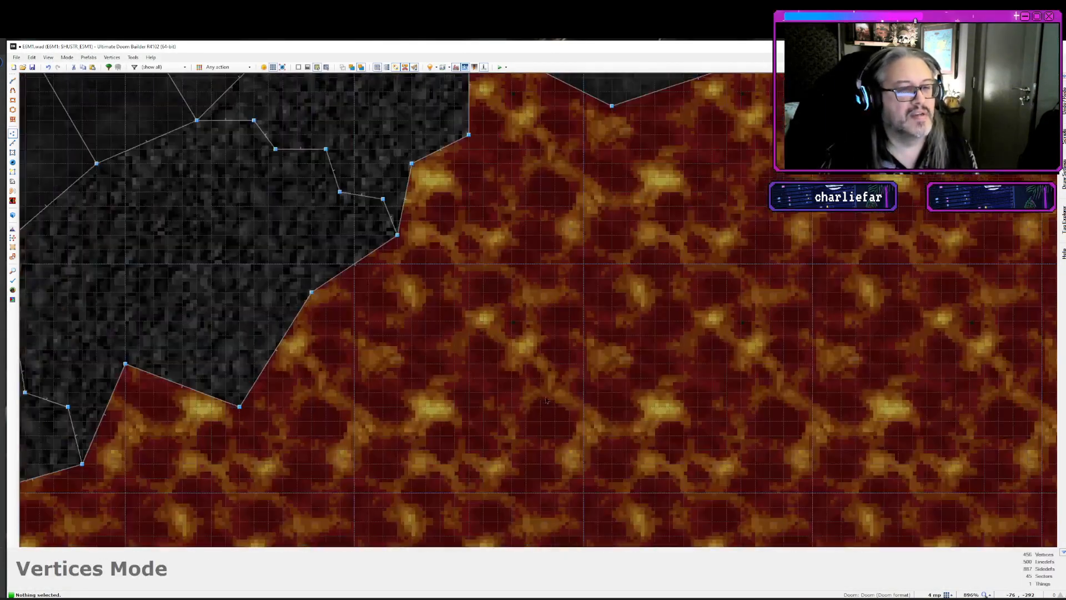
scroll(544, 397, down, 2)
scroll(544, 394, up, 1)
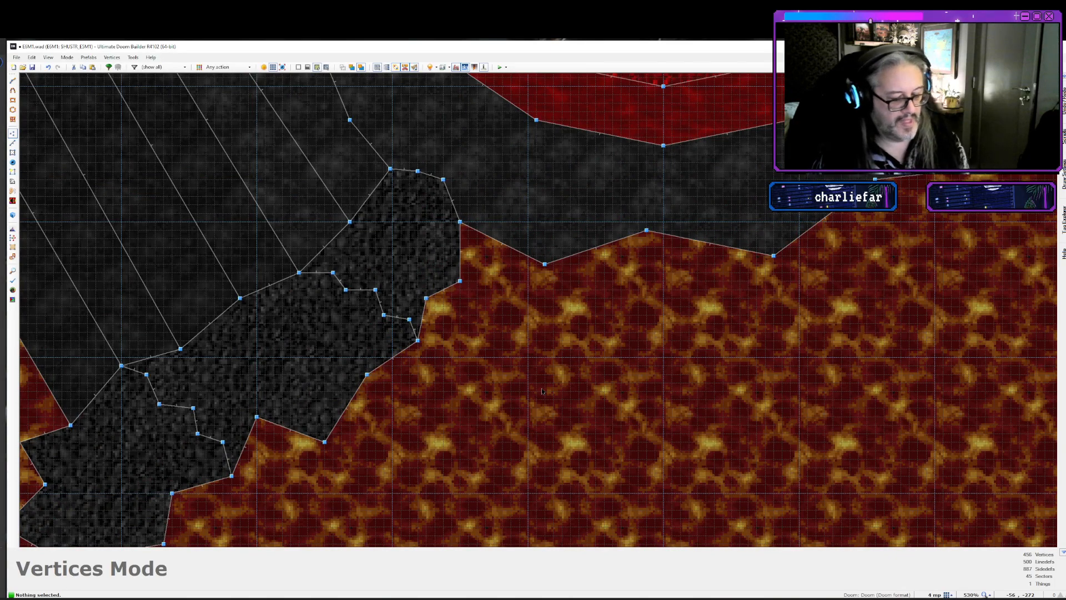
key(d)
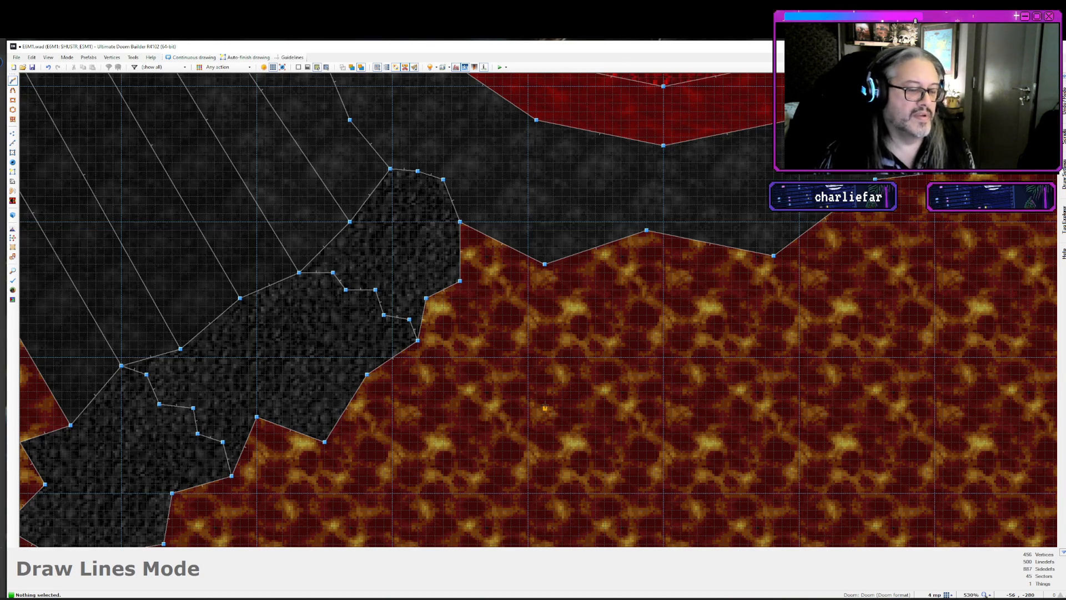
key(Down)
key(Down)
key(Right)
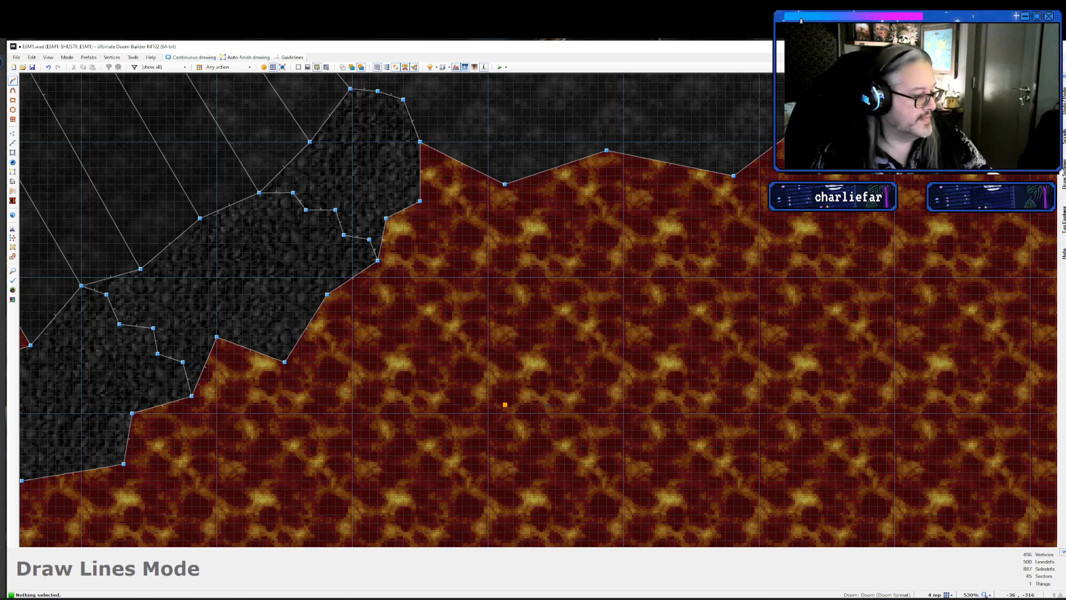
scroll(546, 387, down, 4)
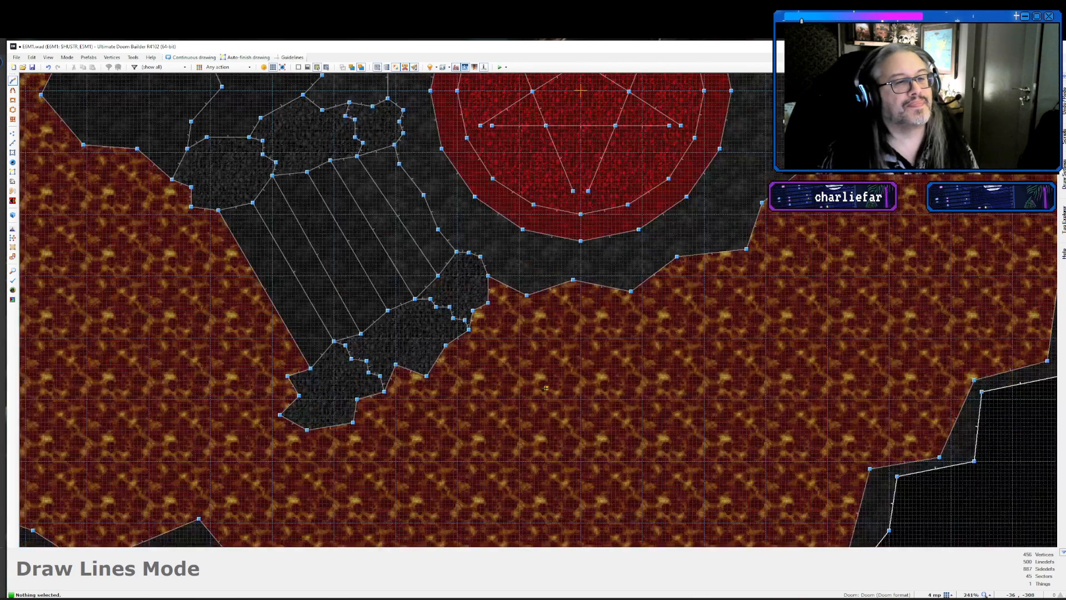
scroll(515, 395, up, 3)
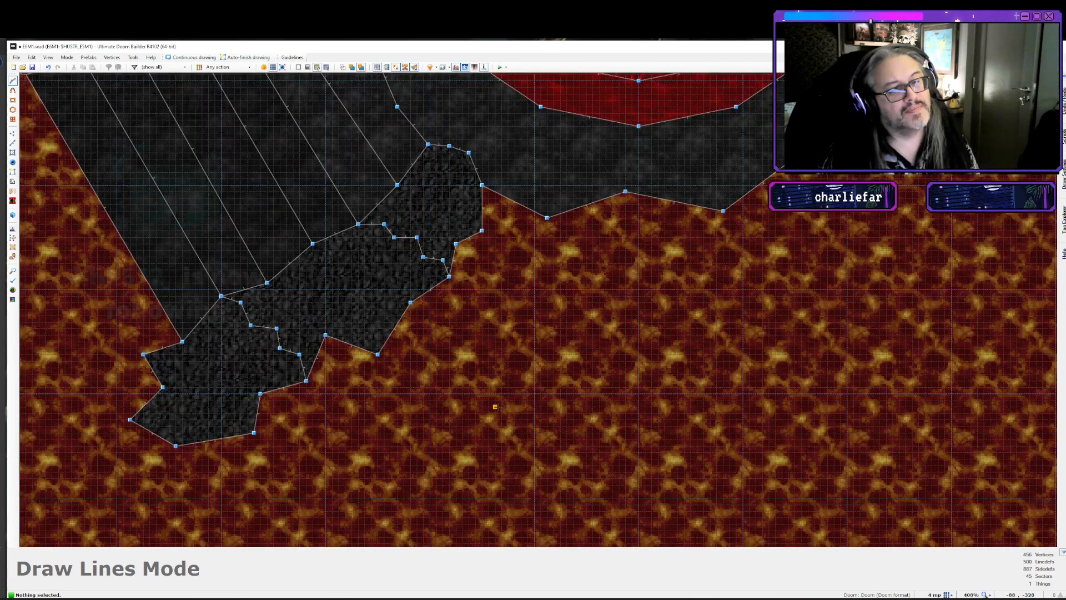
scroll(495, 406, up, 1)
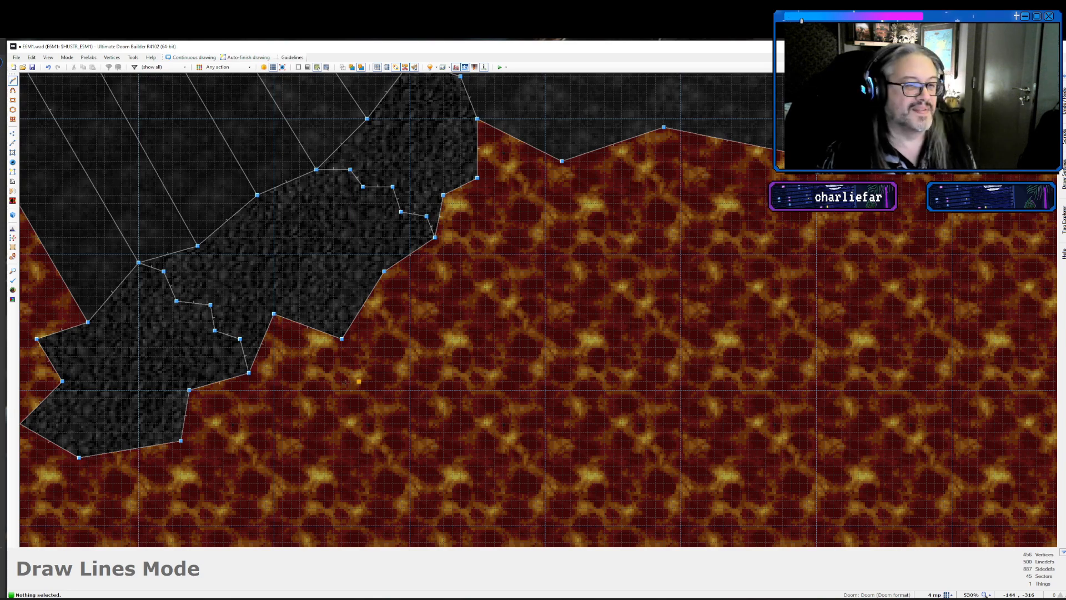
key(Up)
key(Right)
key(Right)
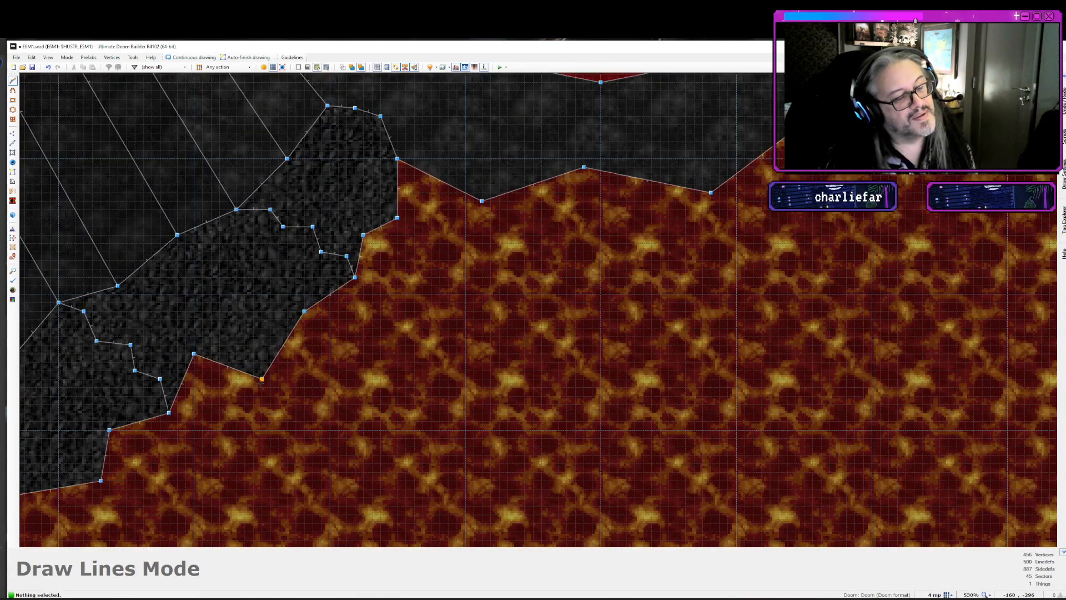
key(Down)
key(Down)
key(Down)
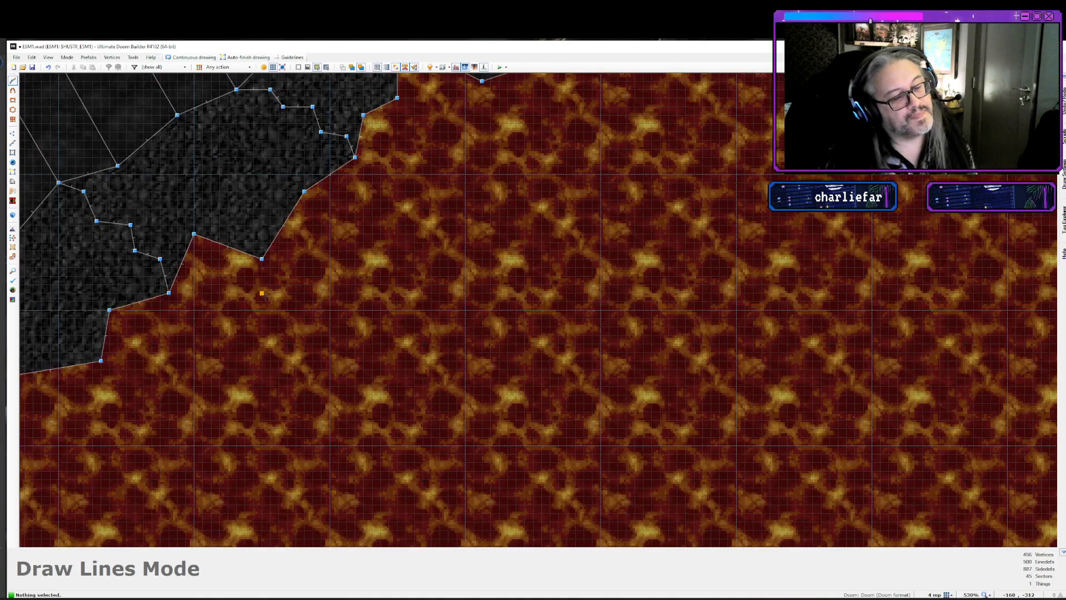
key(Up)
key(Up)
key(Up)
key(Up)
key(Up)
key(Up)
key(Up)
key(Up)
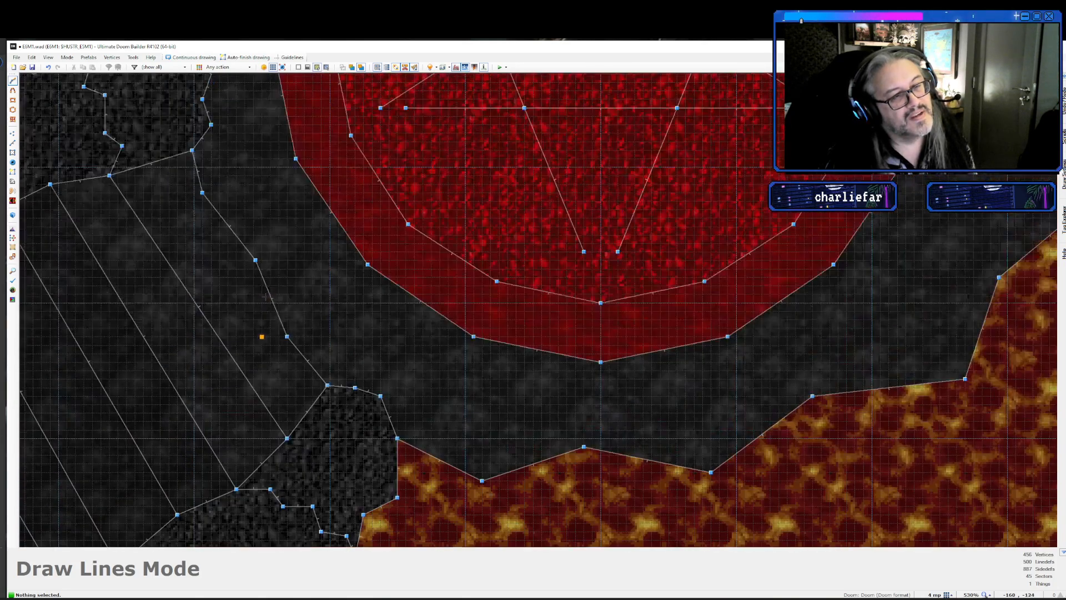
key(Down)
key(Down)
key(Down)
key(Down)
key(Down)
key(Down)
key(Down)
key(Down)
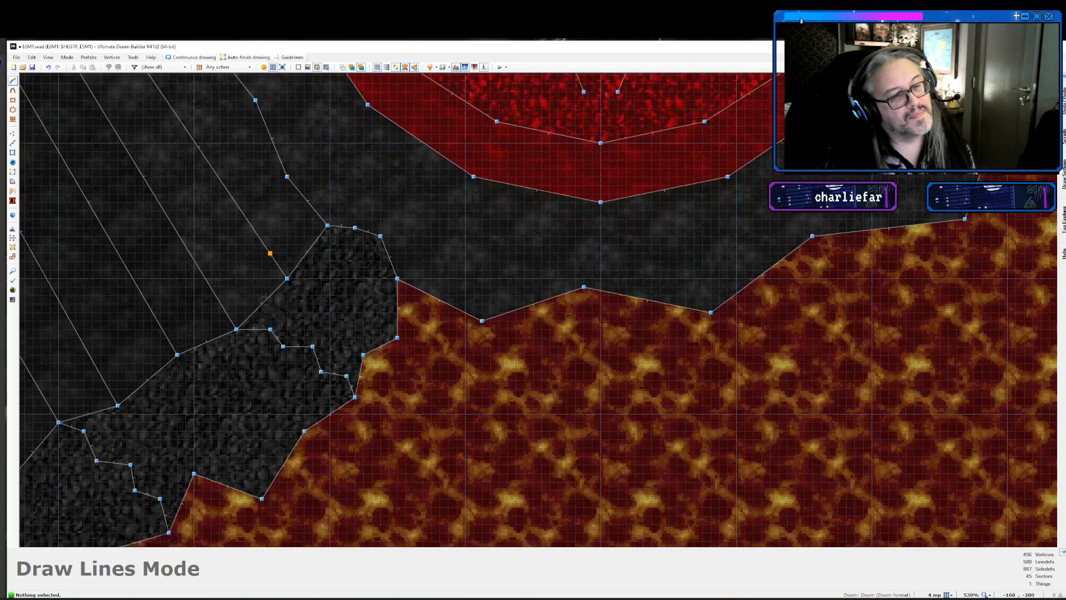
key(Up)
key(Up)
key(Up)
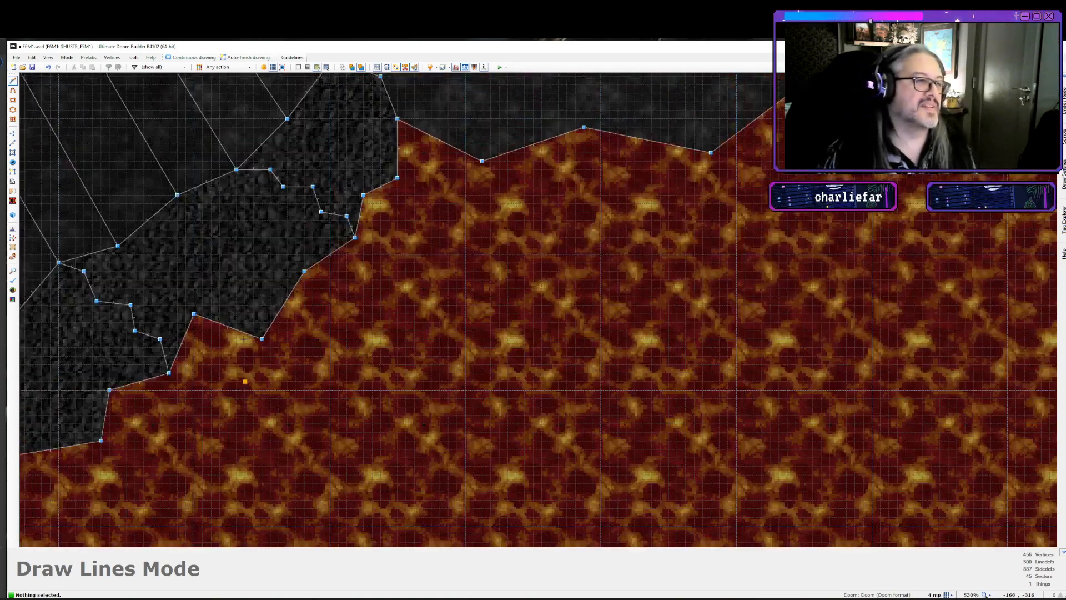
key(Down)
key(Down)
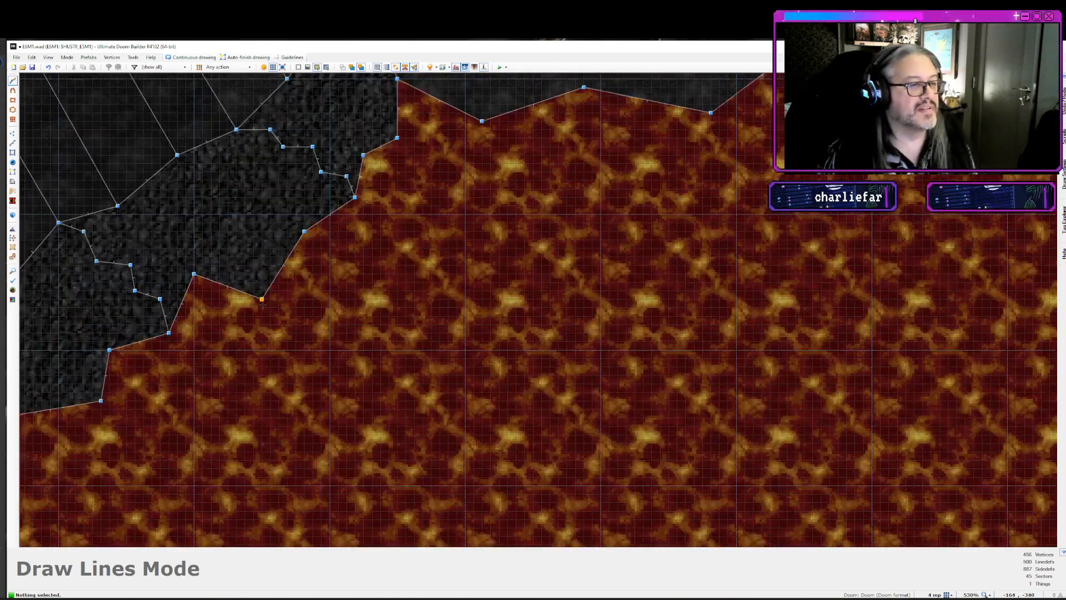
- Draw a jagged sector outline across the lava from the rock edge's outer tip to the pool's rim, closing it where rock and rim meet
click(261, 298)
click(254, 375)
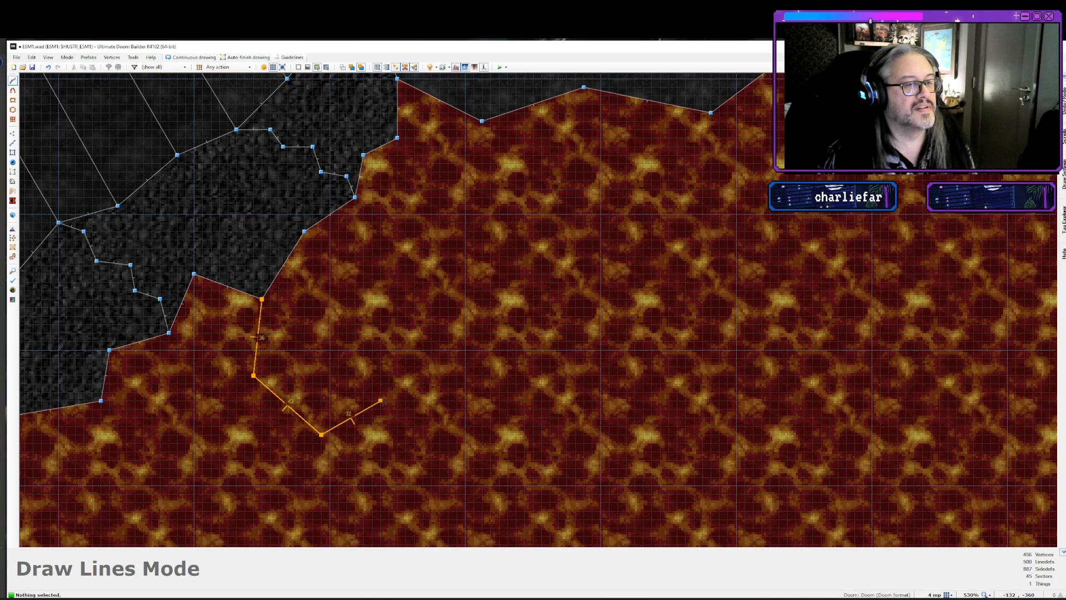
click(482, 375)
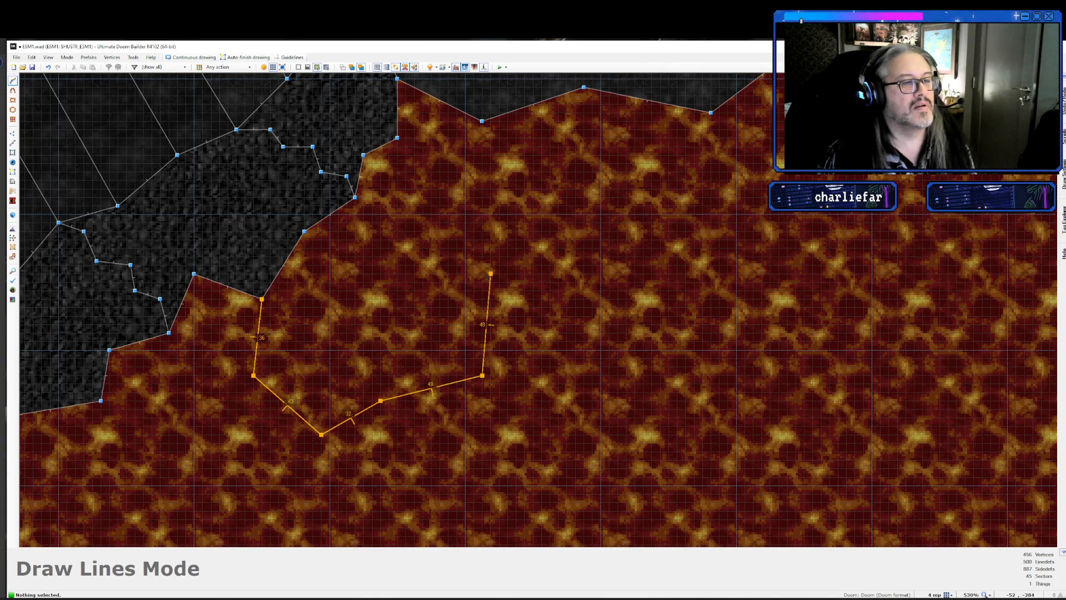
click(482, 273)
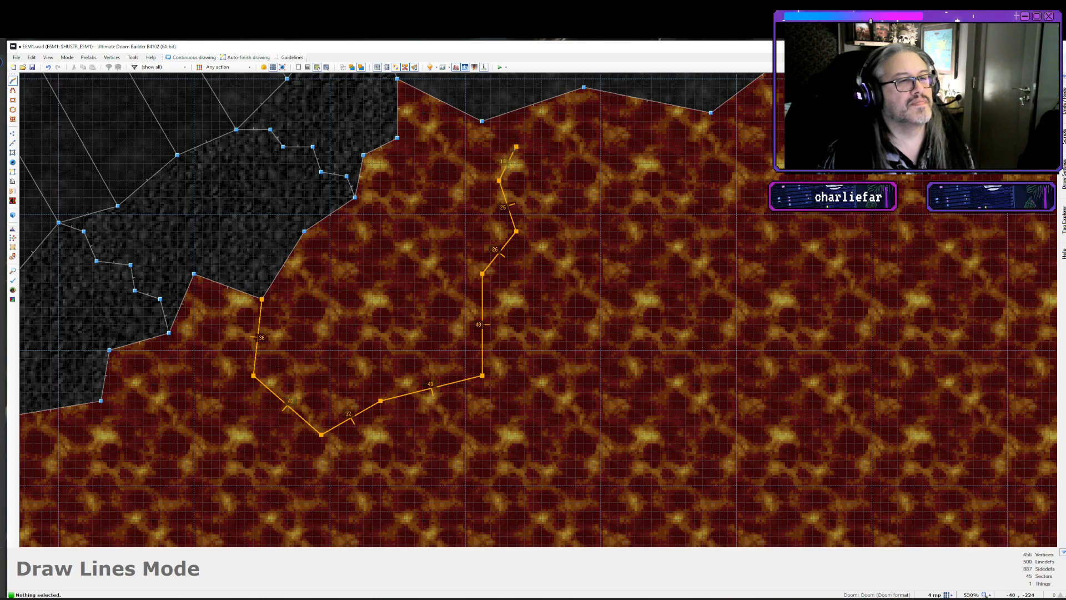
key(Up)
key(Up)
key(Up)
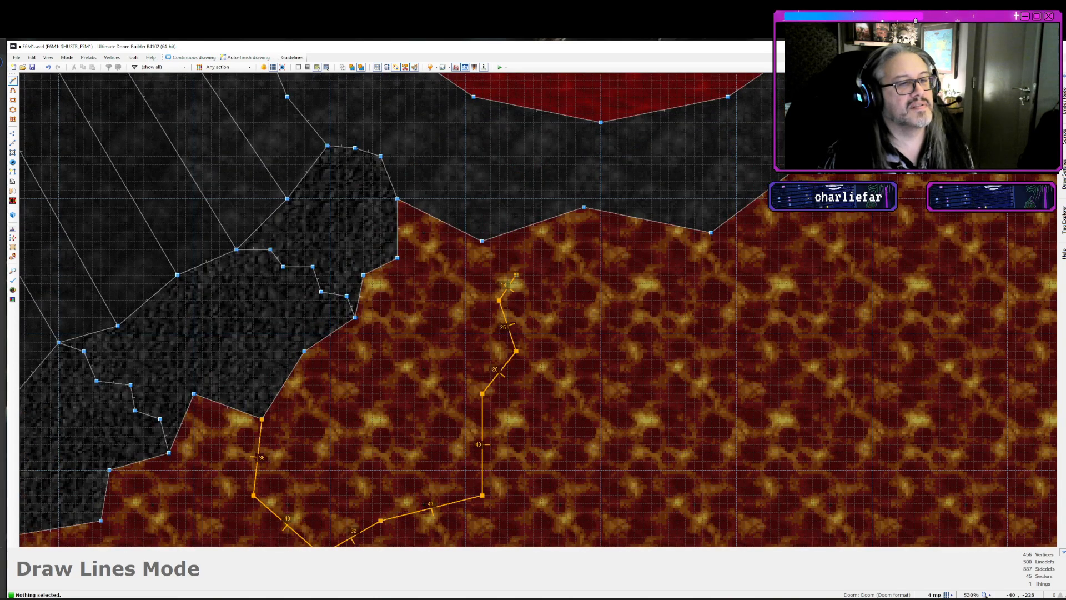
click(499, 236)
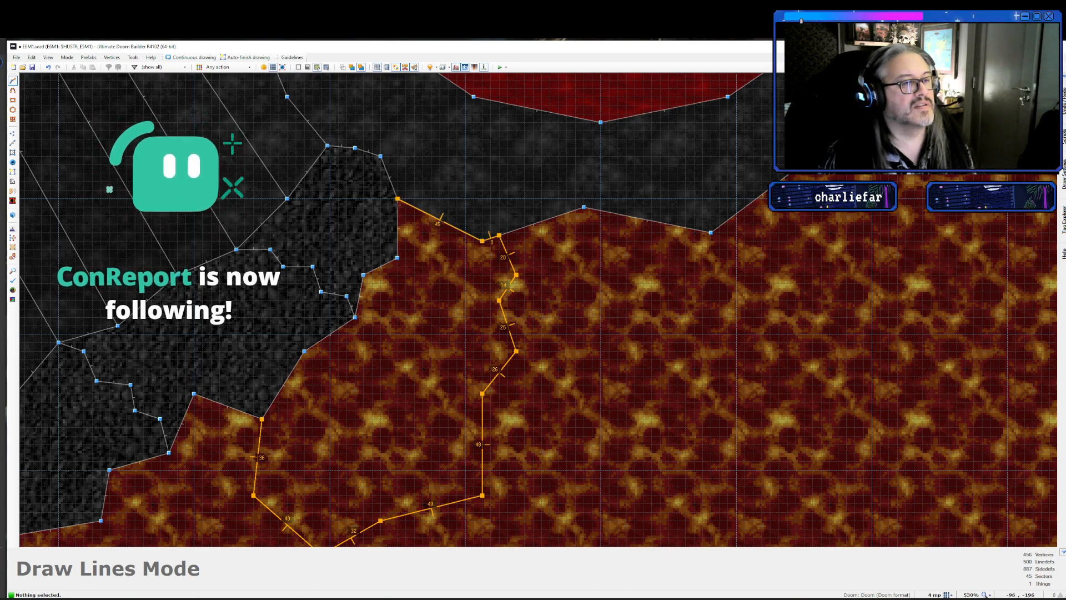
click(397, 200)
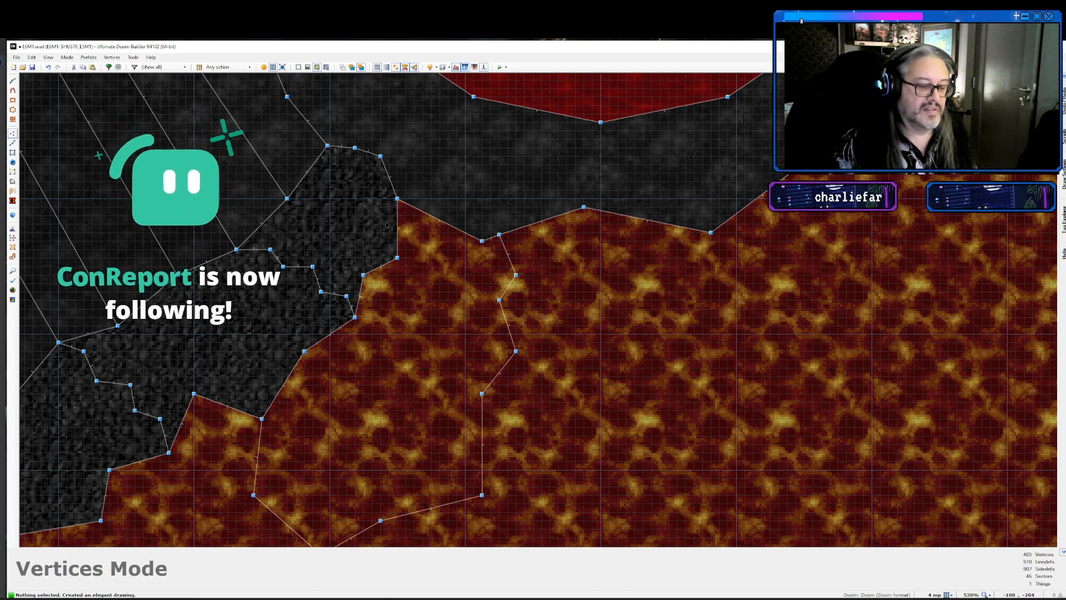
- Flip the linedefs along the jagged rock edge so their back sides face the new lava sector
key(l)
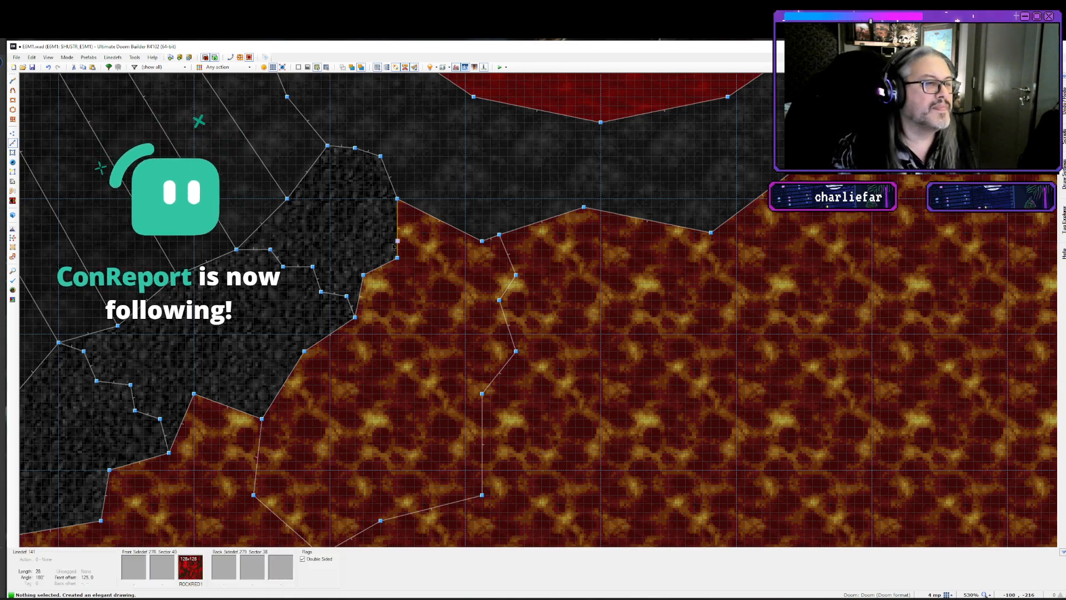
key(f)
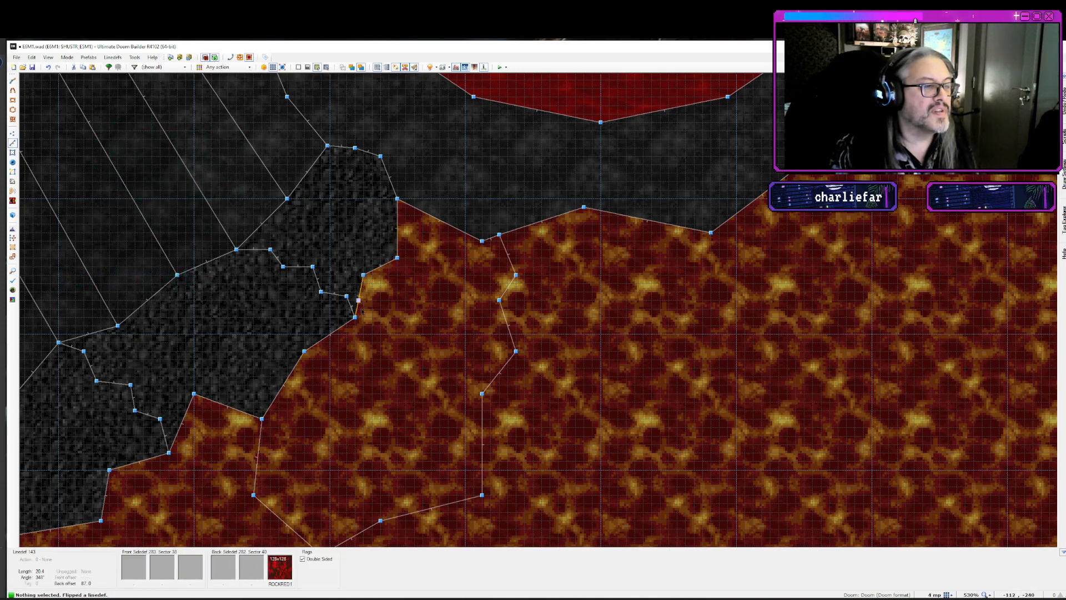
key(f)
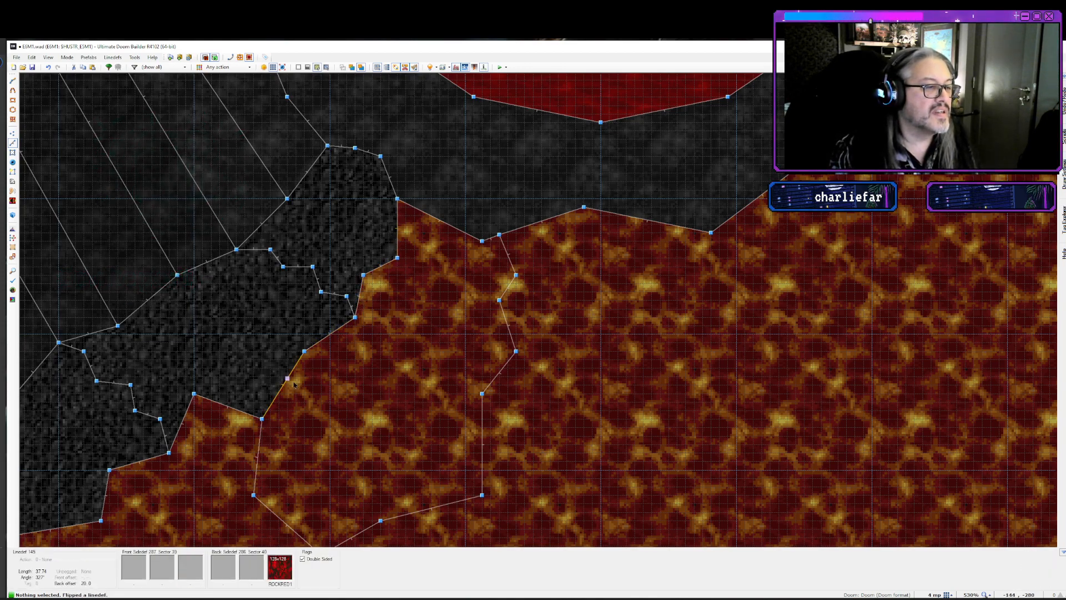
click(292, 380)
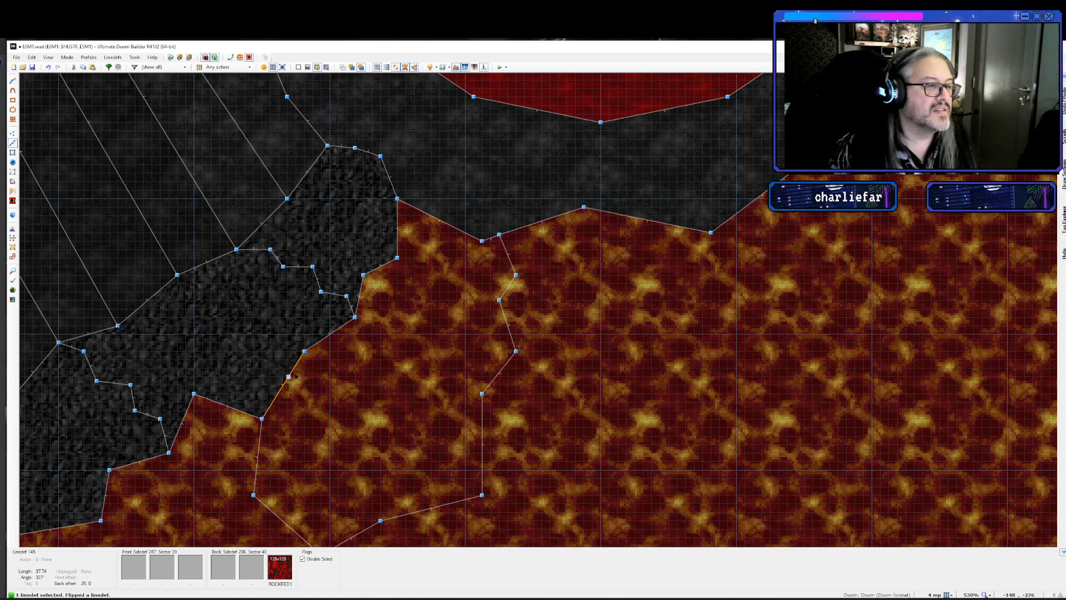
click(342, 326)
click(360, 296)
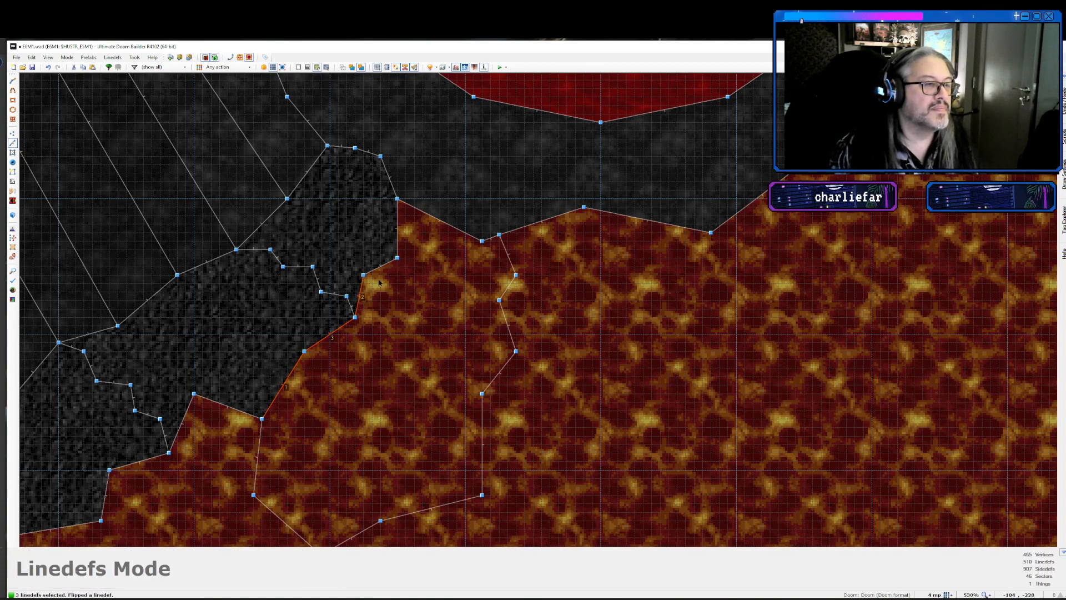
click(382, 267)
click(428, 231)
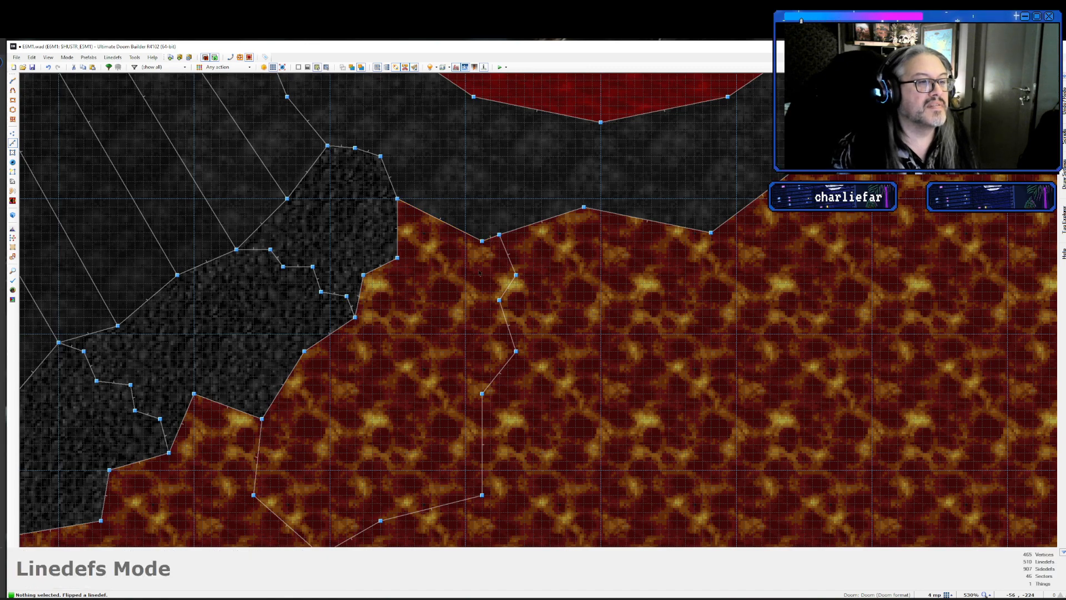
- Remove the back side of all 16 linedefs around the new sector and set their front middle texture to ROCKRED1
drag(376, 186, 551, 538)
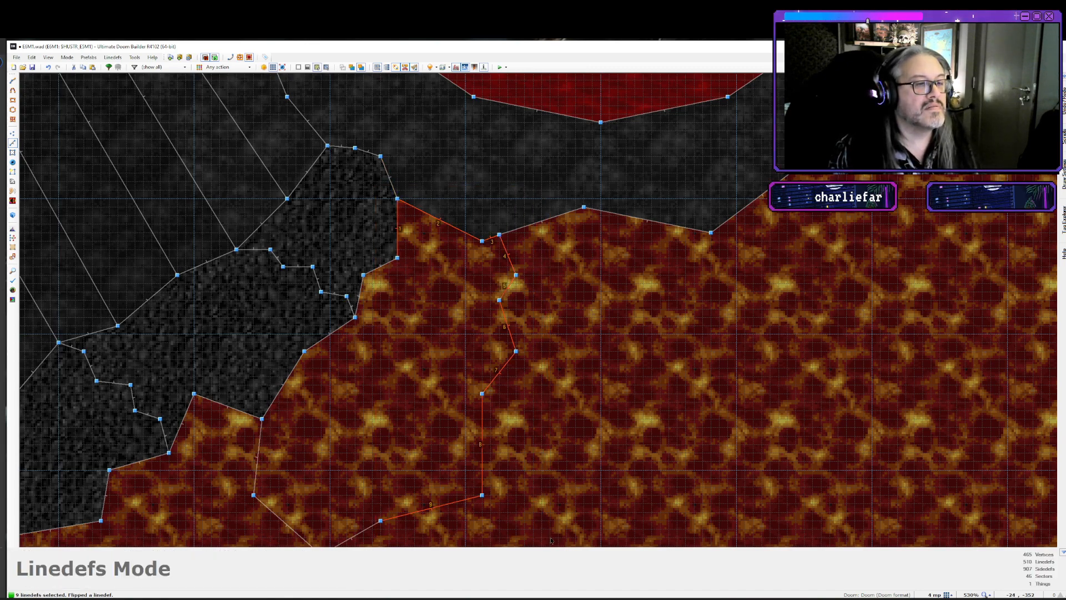
shift+drag(235, 385, 441, 574)
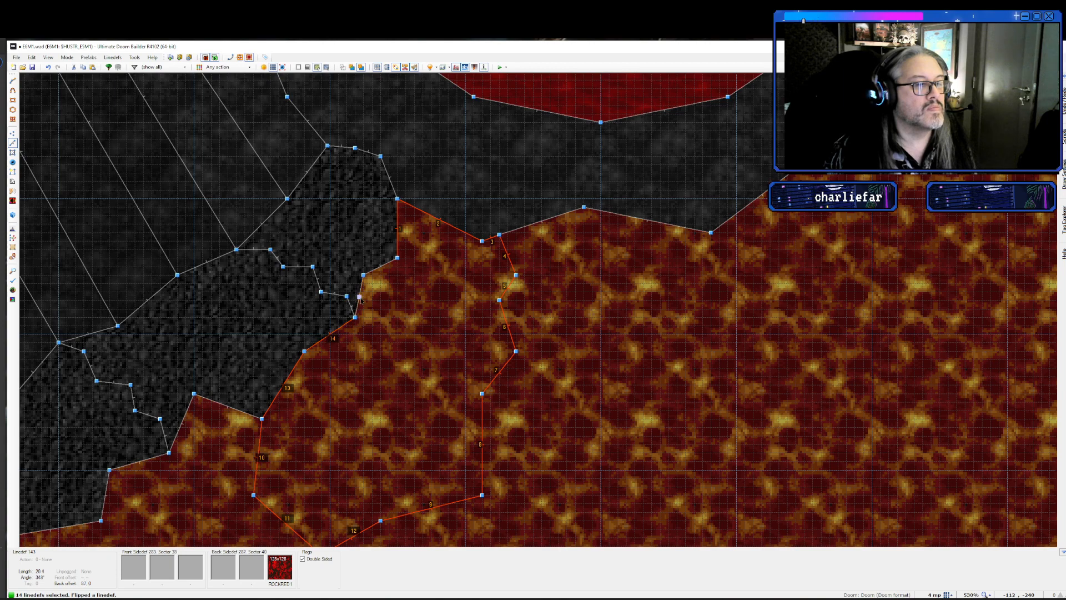
click(361, 301)
click(380, 267)
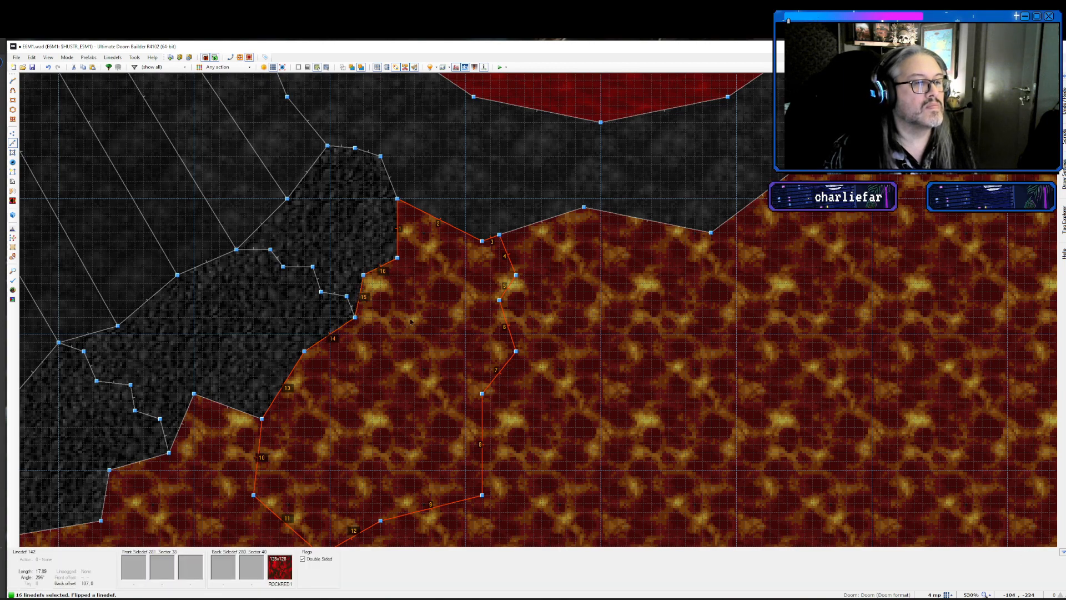
right_click(494, 362)
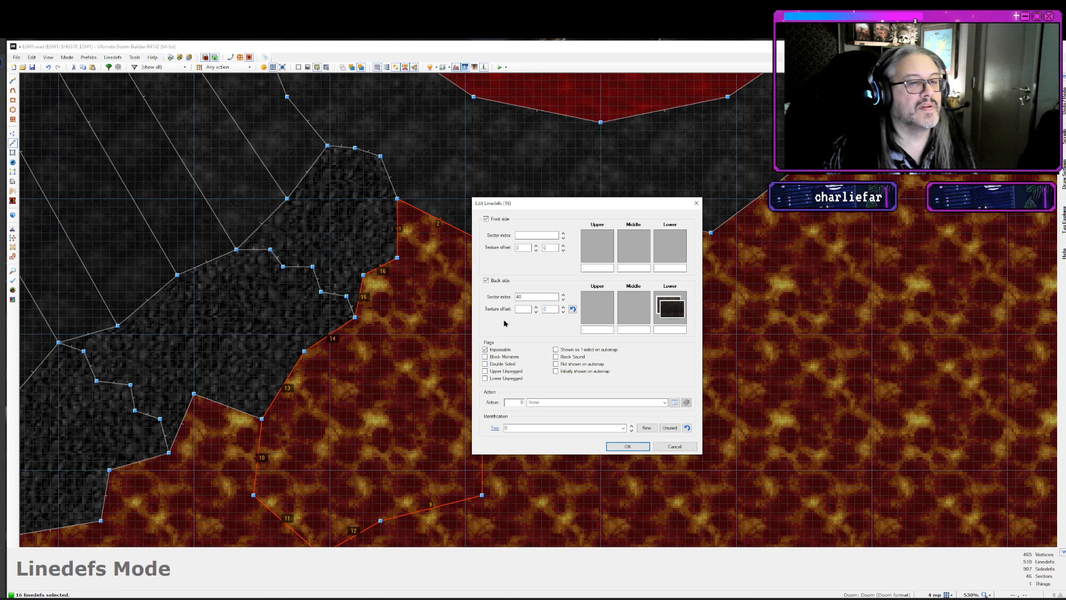
click(487, 281)
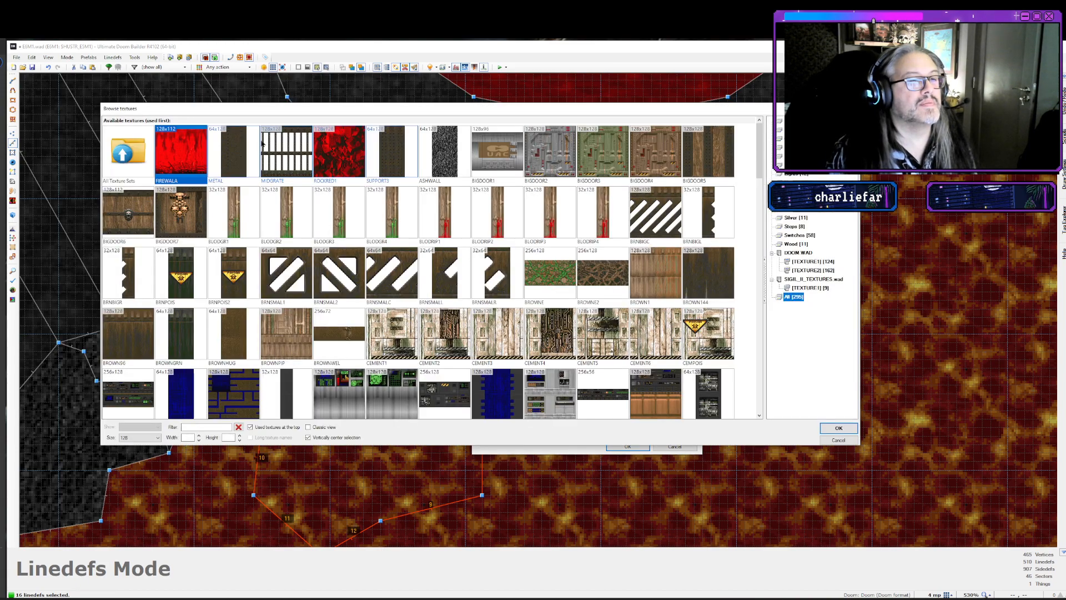
double_click(338, 154)
key(Return)
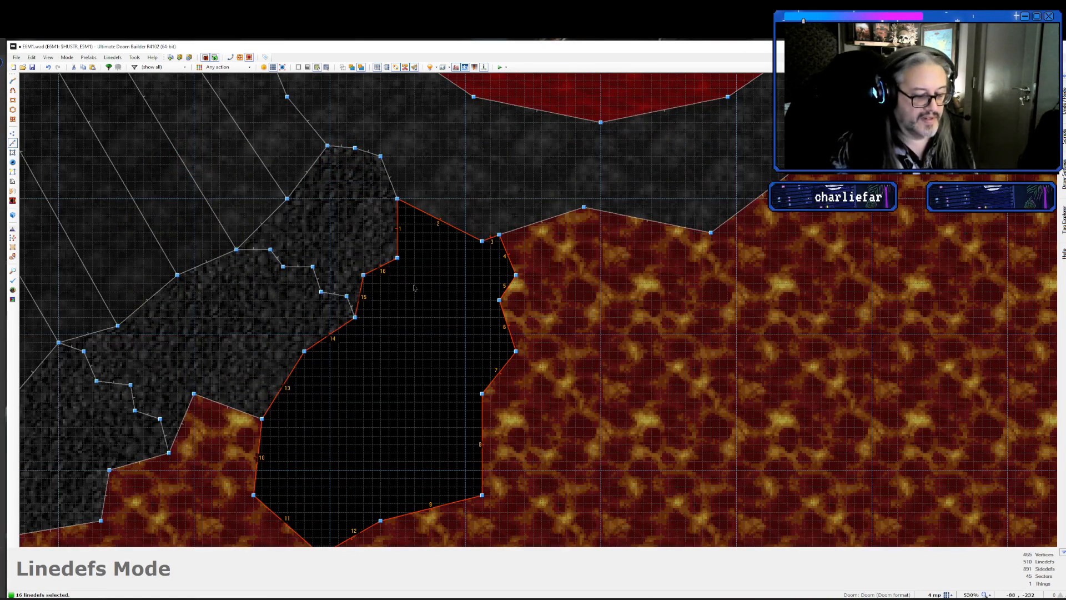
click(414, 287)
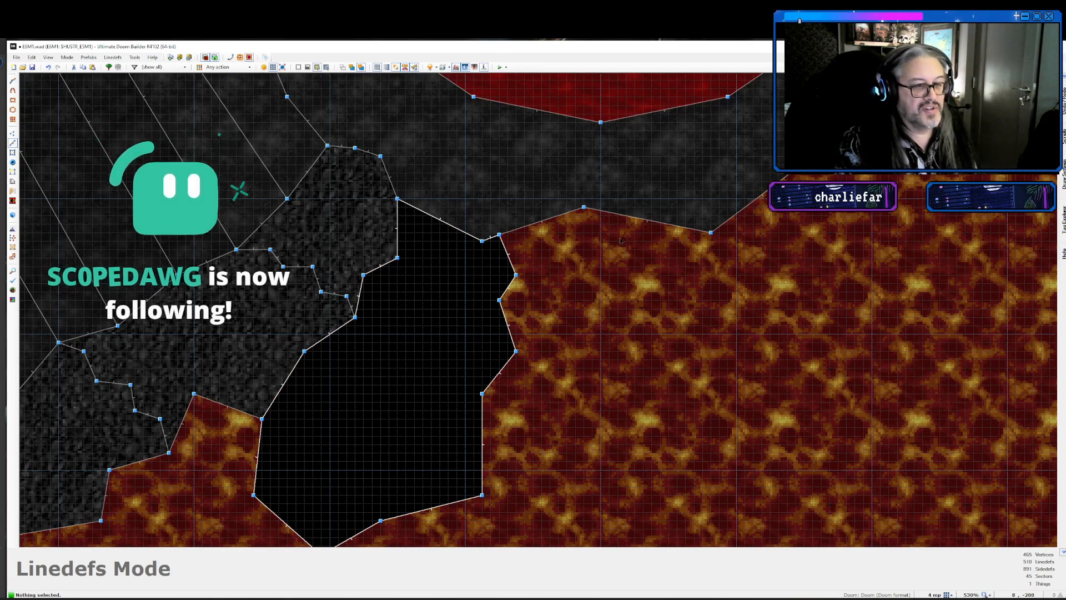
- Auto-align the textures horizontally on the new rock pillar's walls in the 3D view, and examine the pillar from around the blood pool
key(q)
key(s)
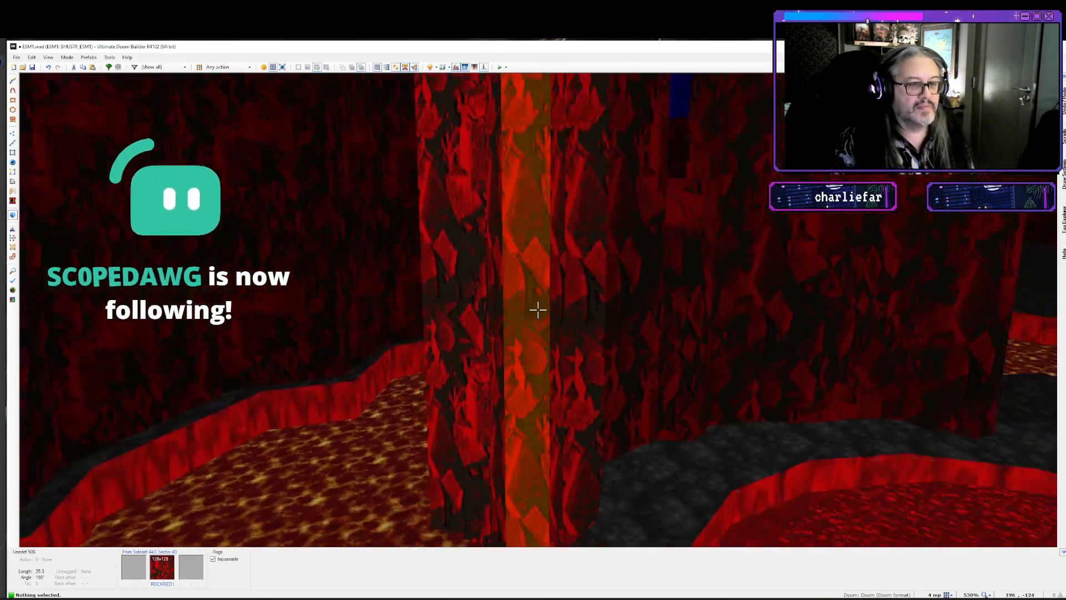
key(a)
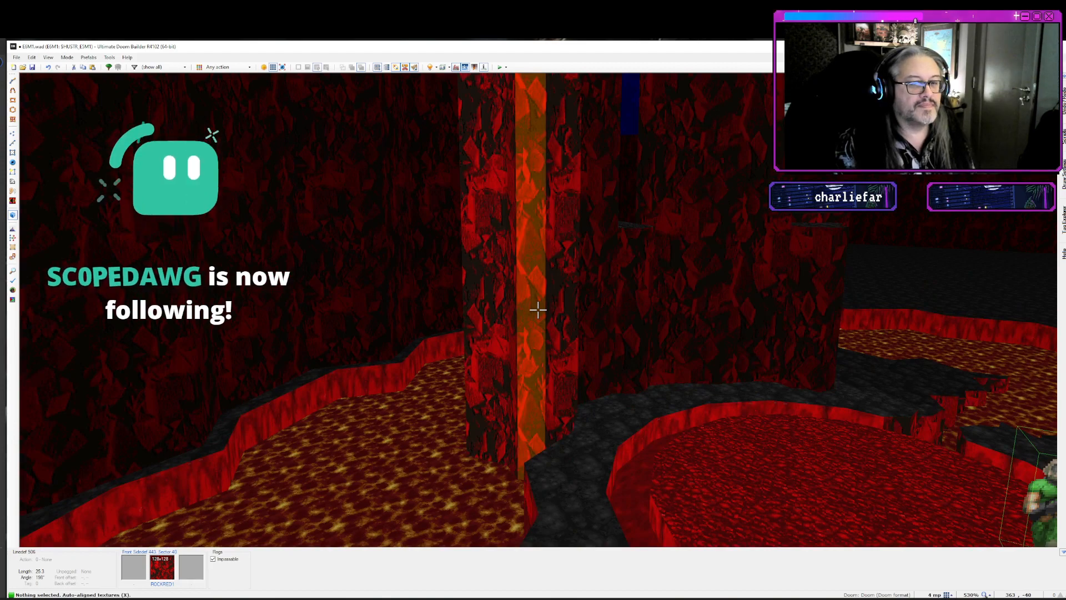
key(w)
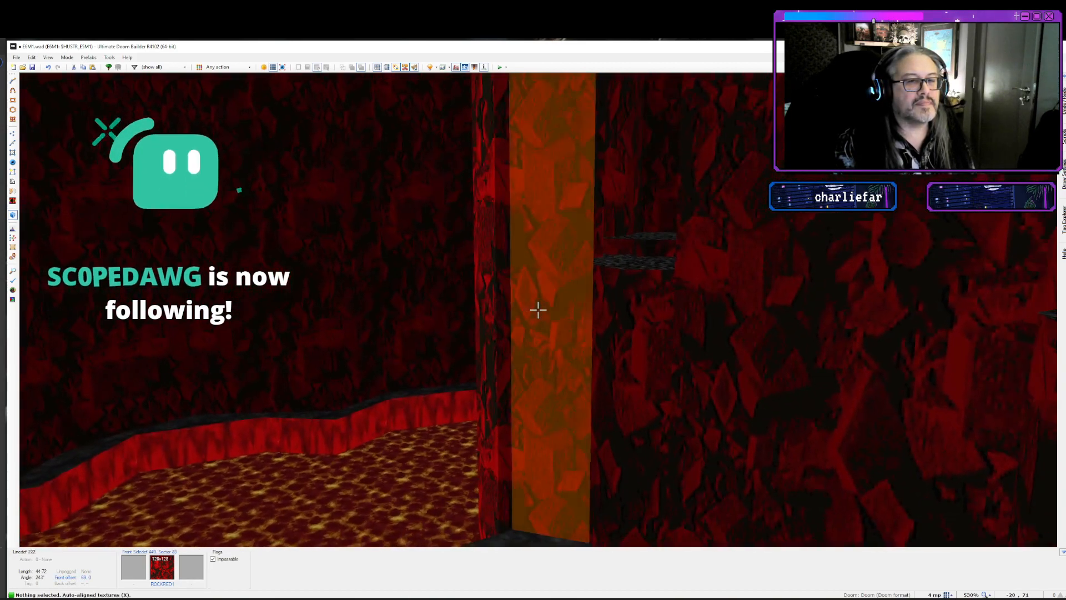
key(w)
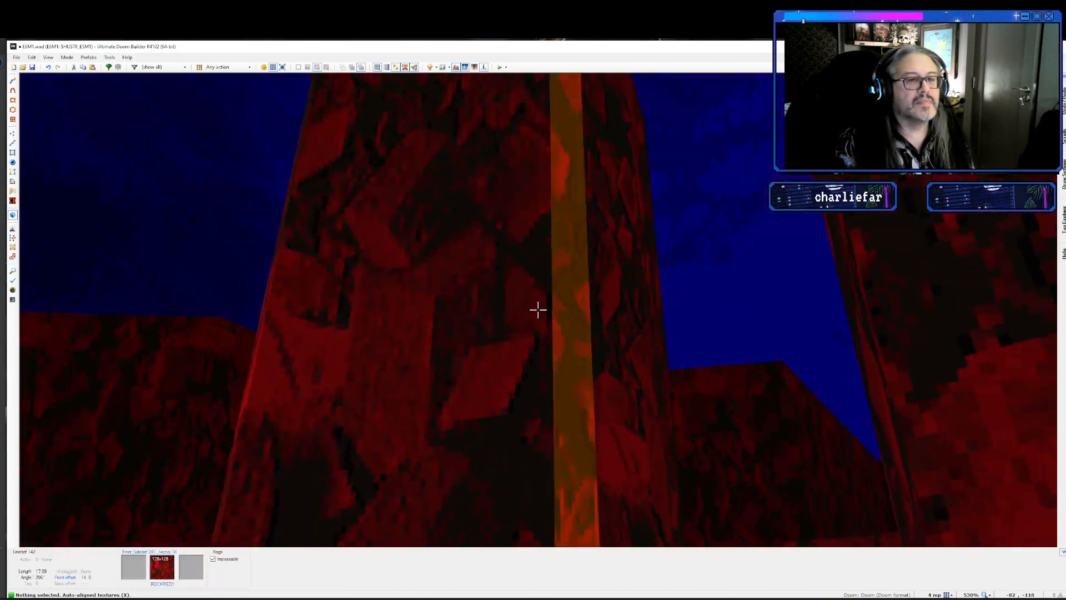
key(s)
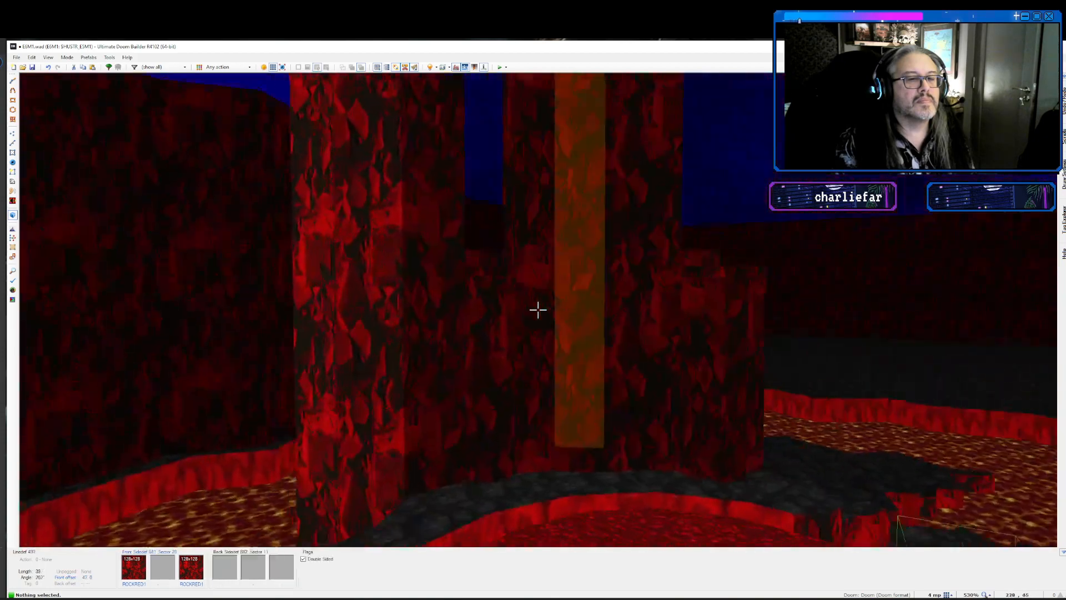
key(w)
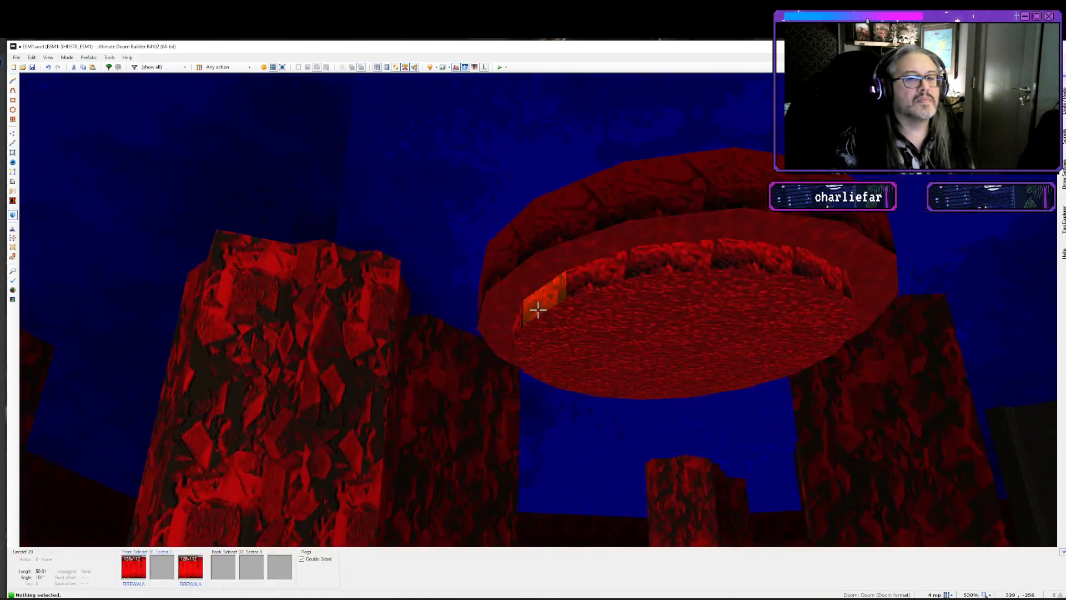
key(w)
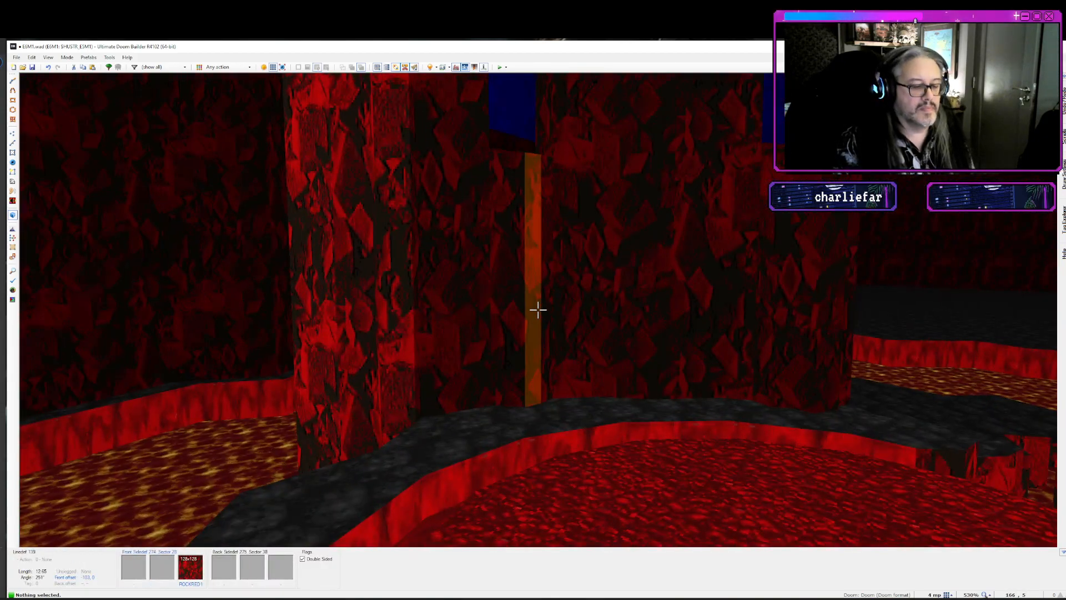
key(q)
- Start a line drawing on the ledge edge bordering the black void and run a 77-unit passage side into the void
scroll(537, 315, down, 2)
middle_drag(360, 405, 480, 363)
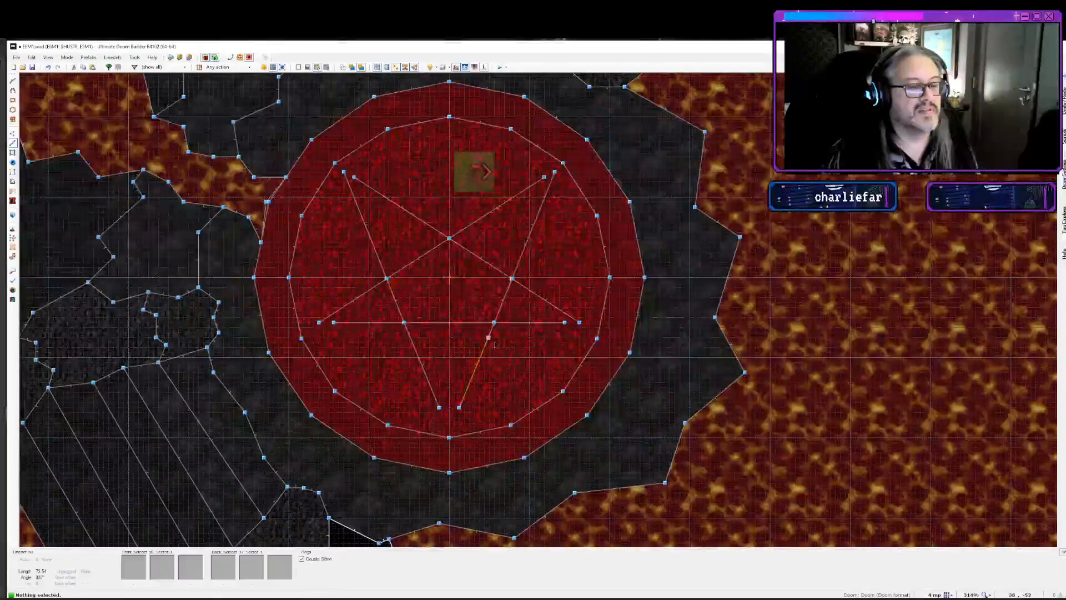
middle_drag(327, 539, 491, 381)
scroll(491, 381, up, 3)
key(Down)
key(Right)
key(Right)
key(Right)
key(Down)
key(Down)
key(Down)
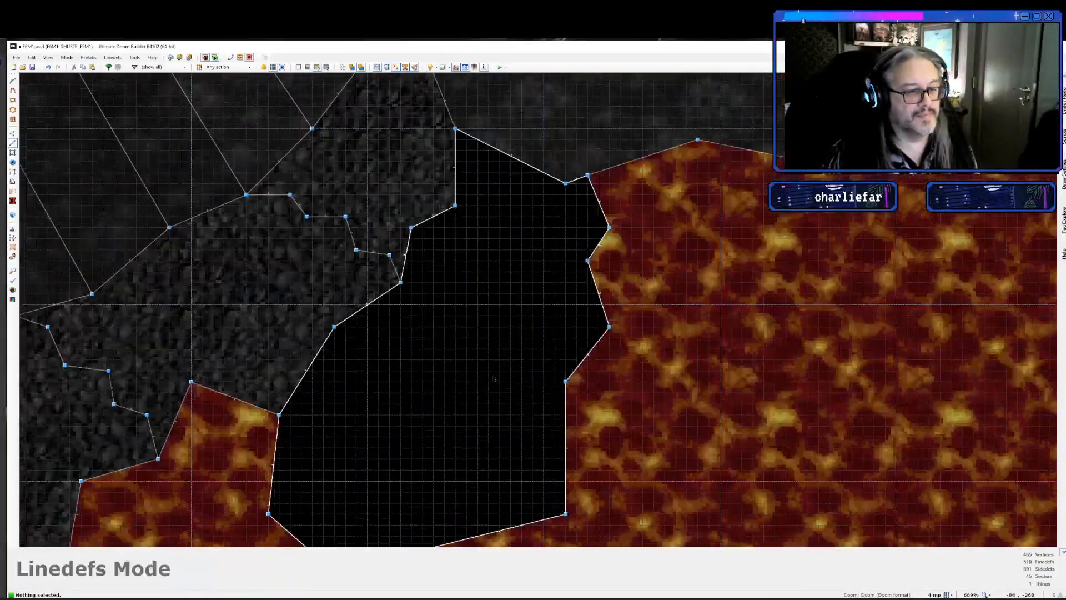
key(d)
key(Up)
key(Up)
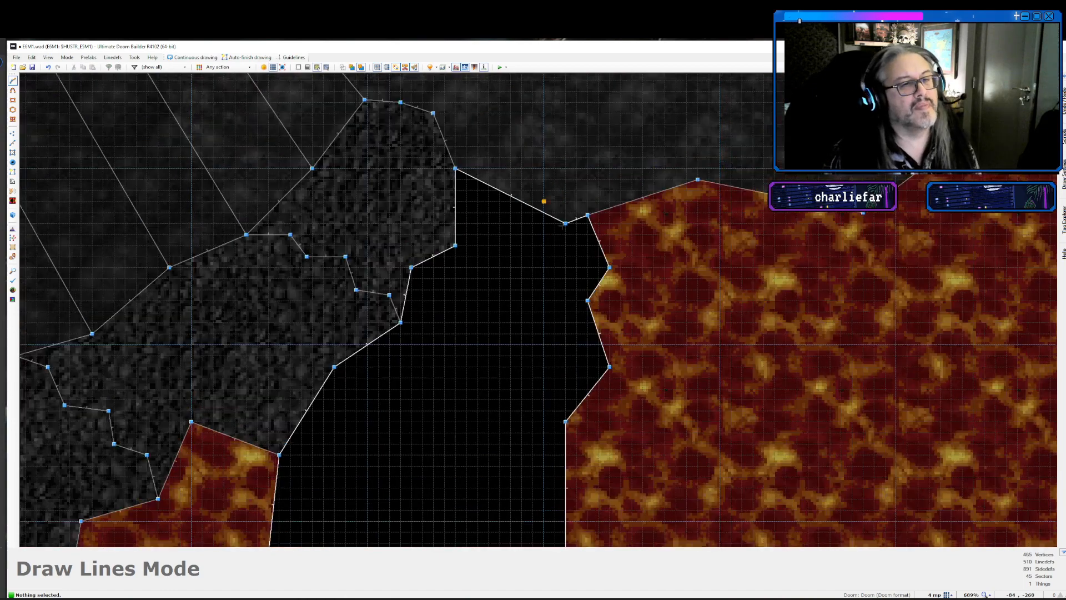
click(532, 207)
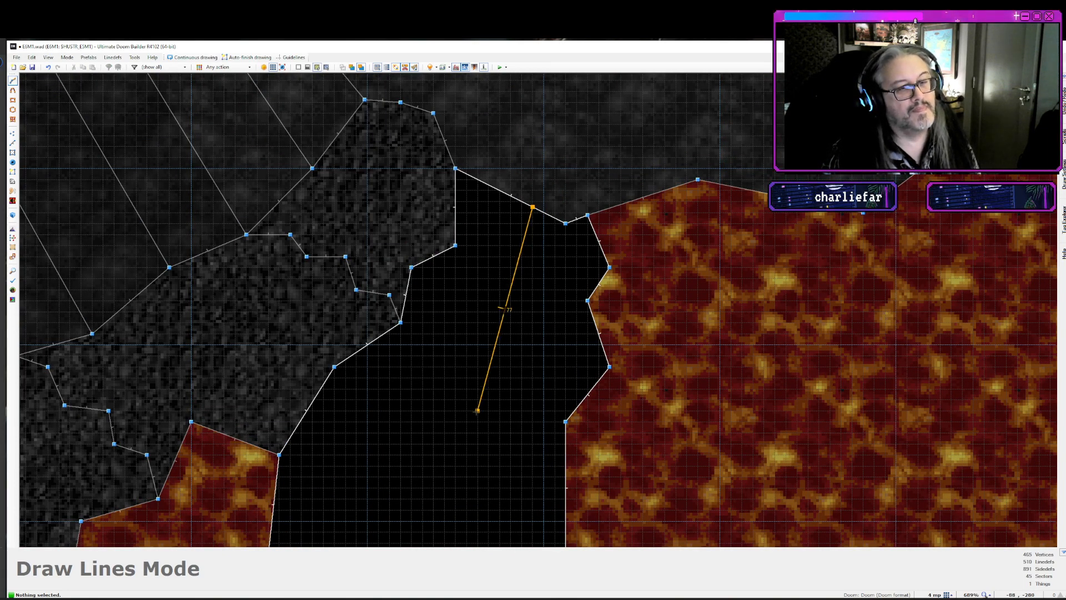
key(Down)
key(Down)
click(478, 251)
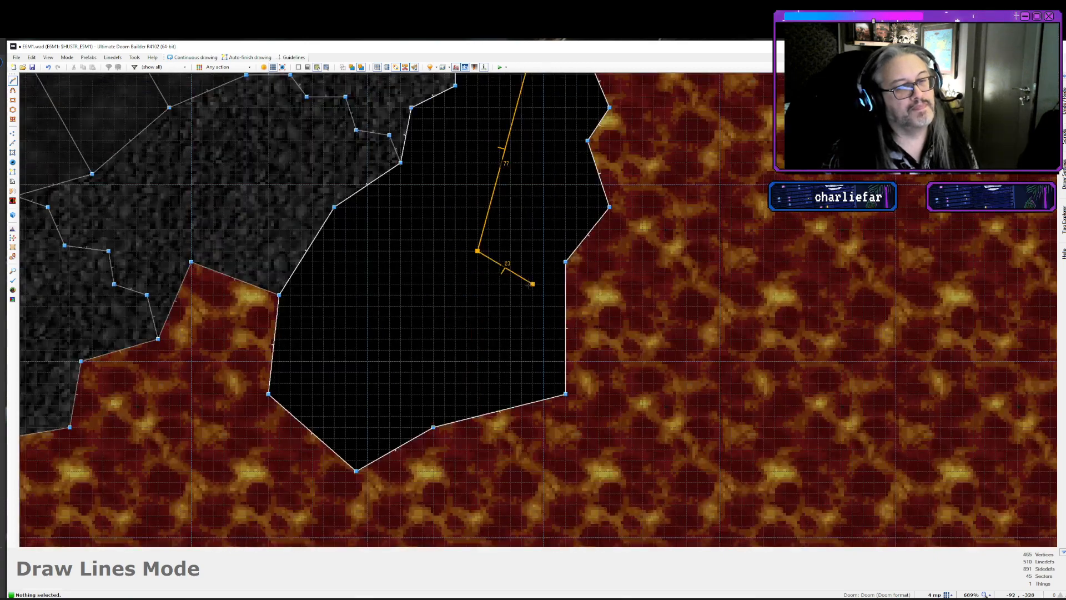
- Outline an angled chamber with sides of 22, 43, 70, 41 and 30 units, and close the passage back at the ledge edge
click(533, 273)
click(489, 383)
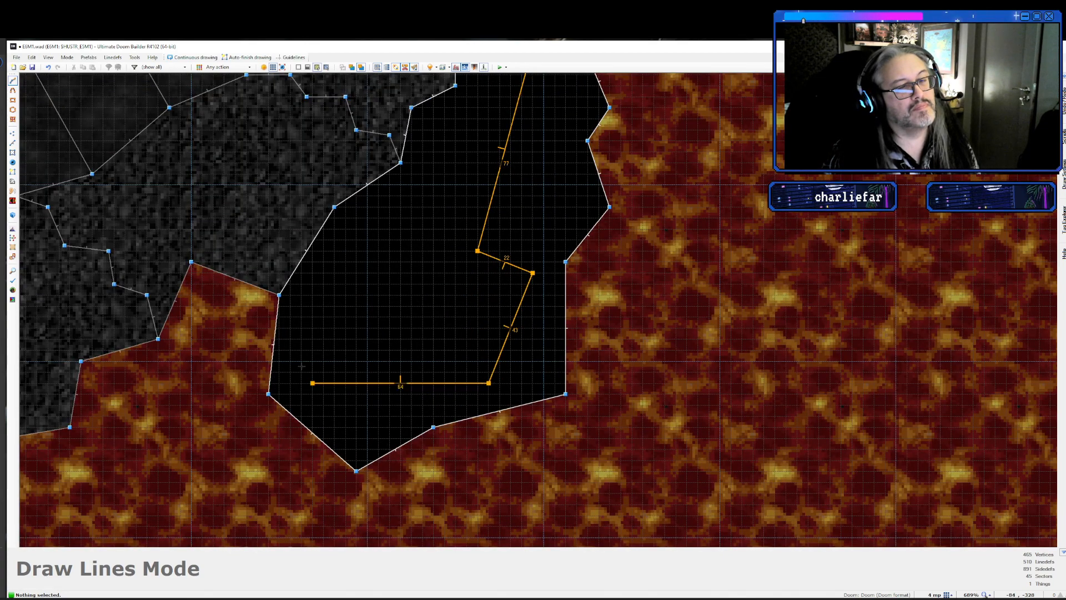
click(313, 306)
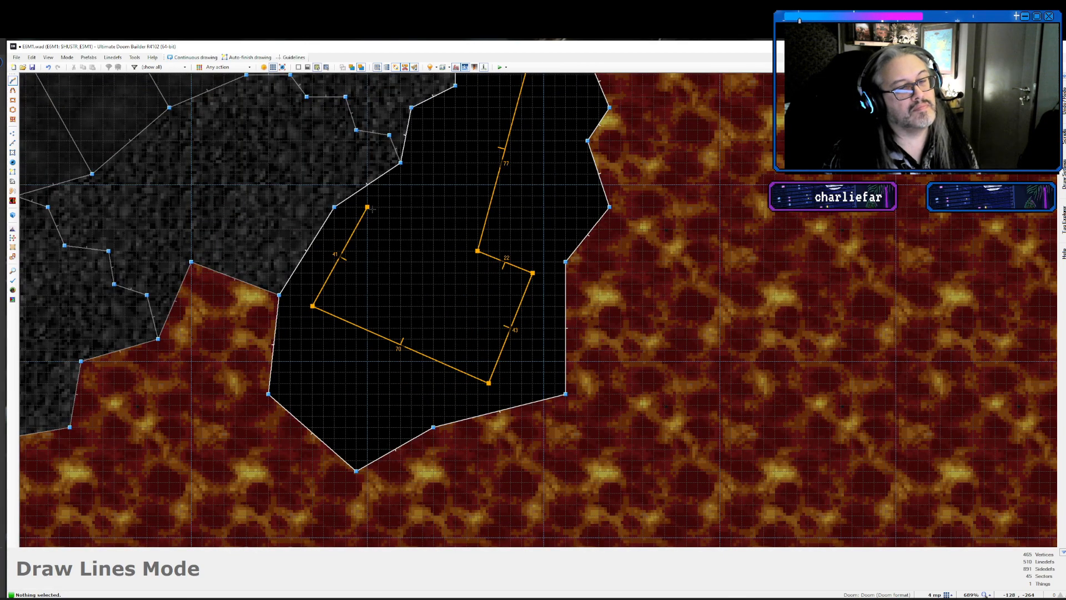
click(367, 207)
click(444, 240)
key(Up)
key(Up)
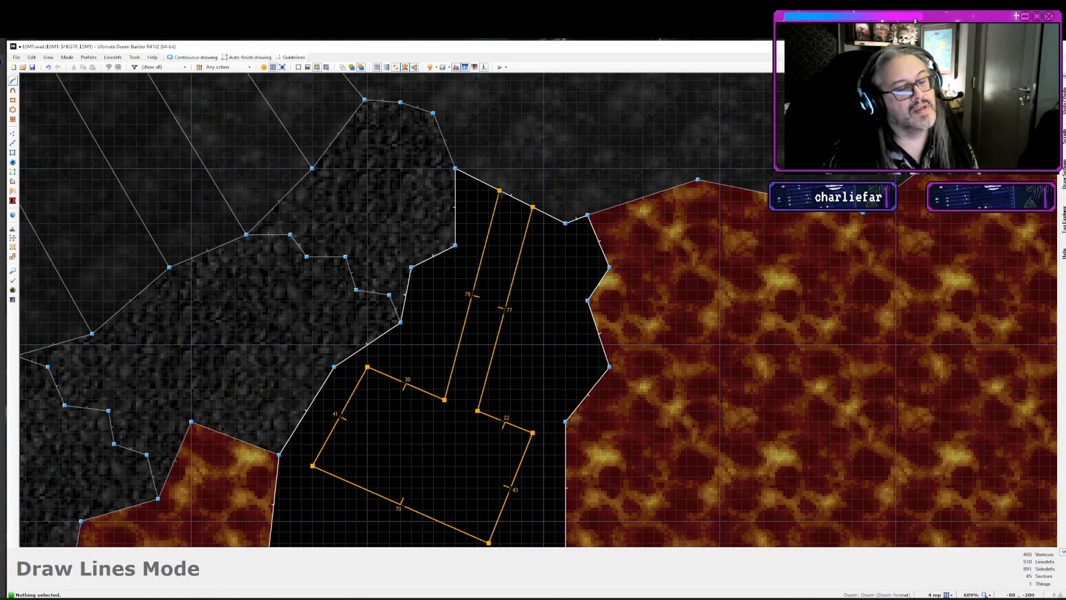
click(499, 191)
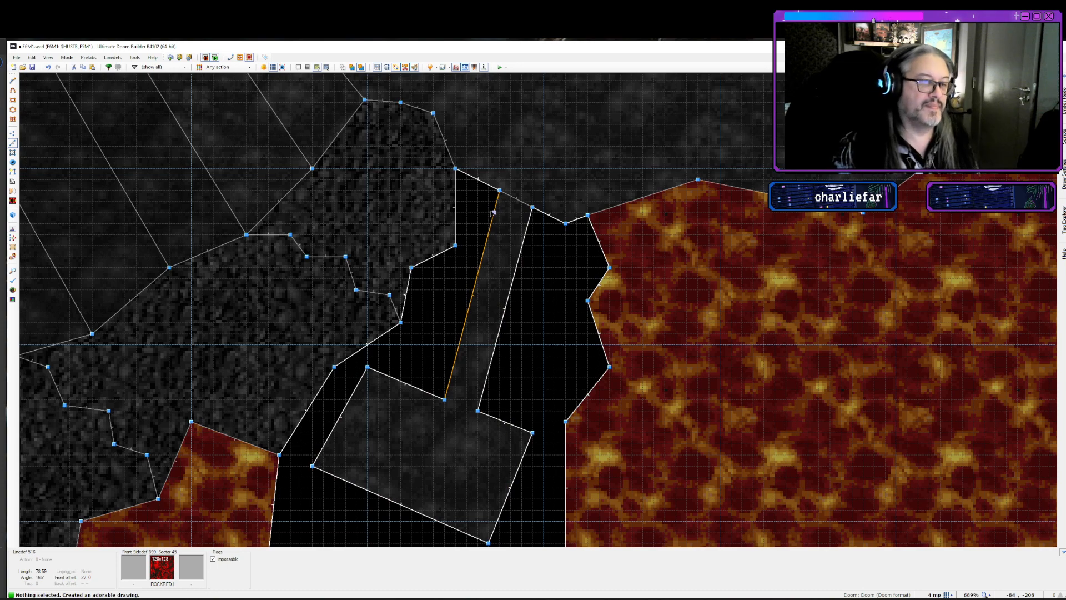
- Set the passage entrance linedef's front upper and lower textures to ROCKRED1 and enable upper and lower unpegged
right_click(511, 207)
click(610, 249)
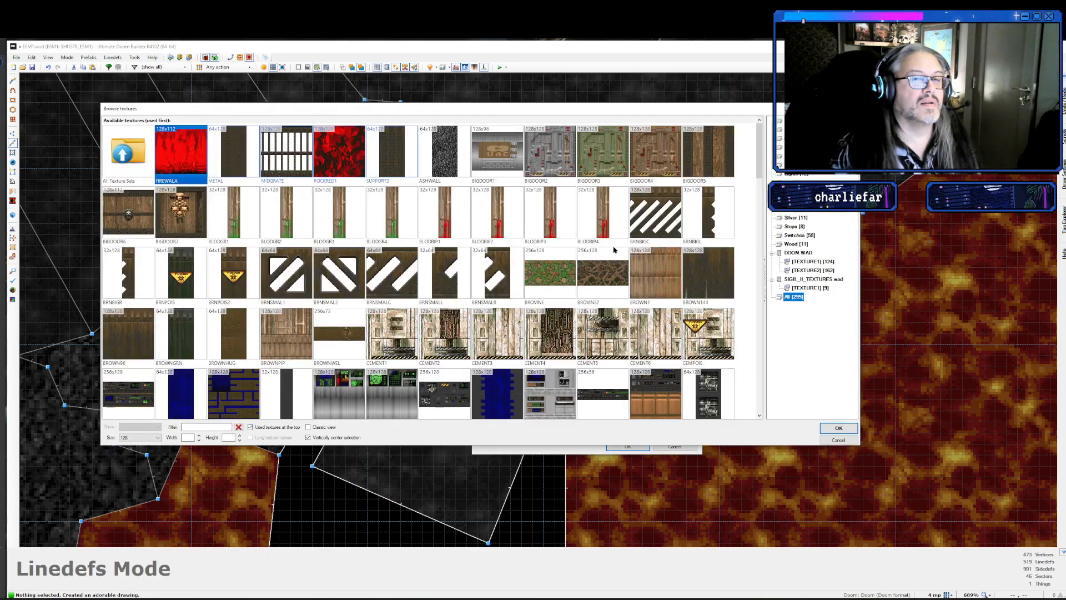
double_click(340, 161)
click(670, 245)
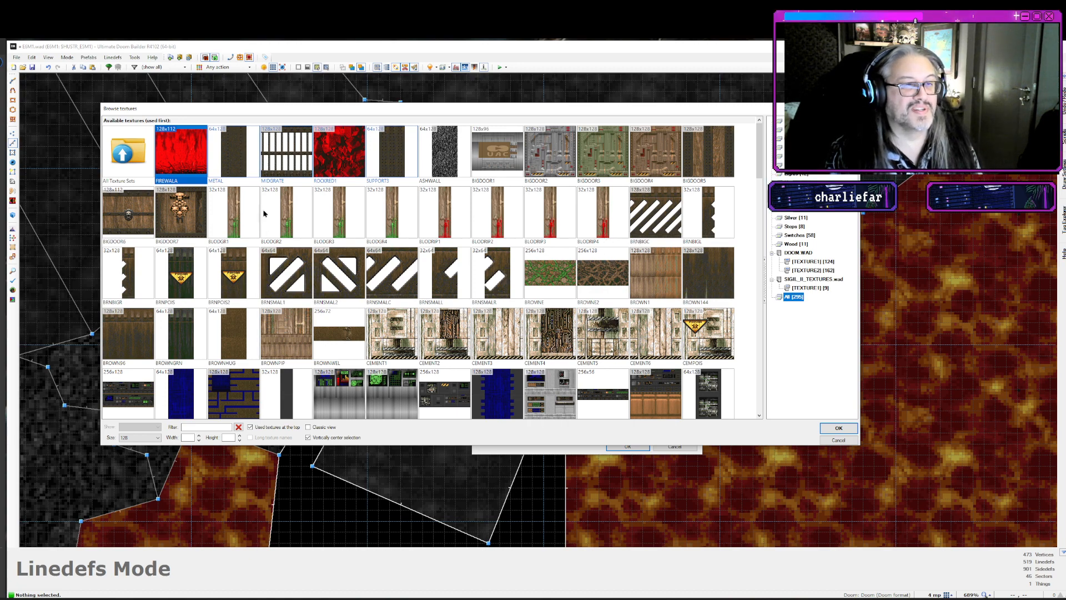
double_click(339, 145)
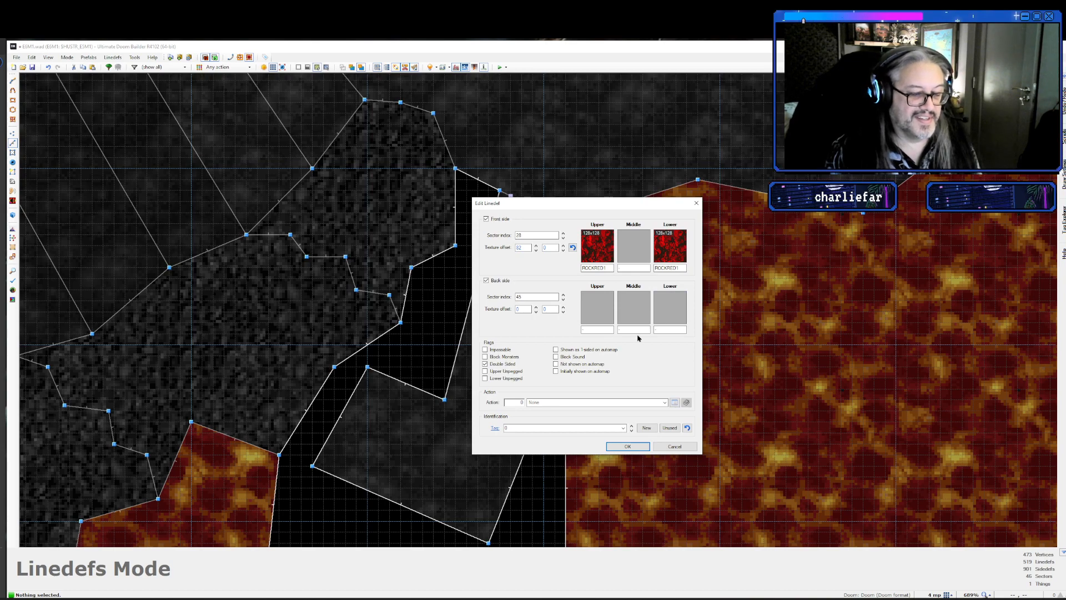
click(500, 379)
click(503, 372)
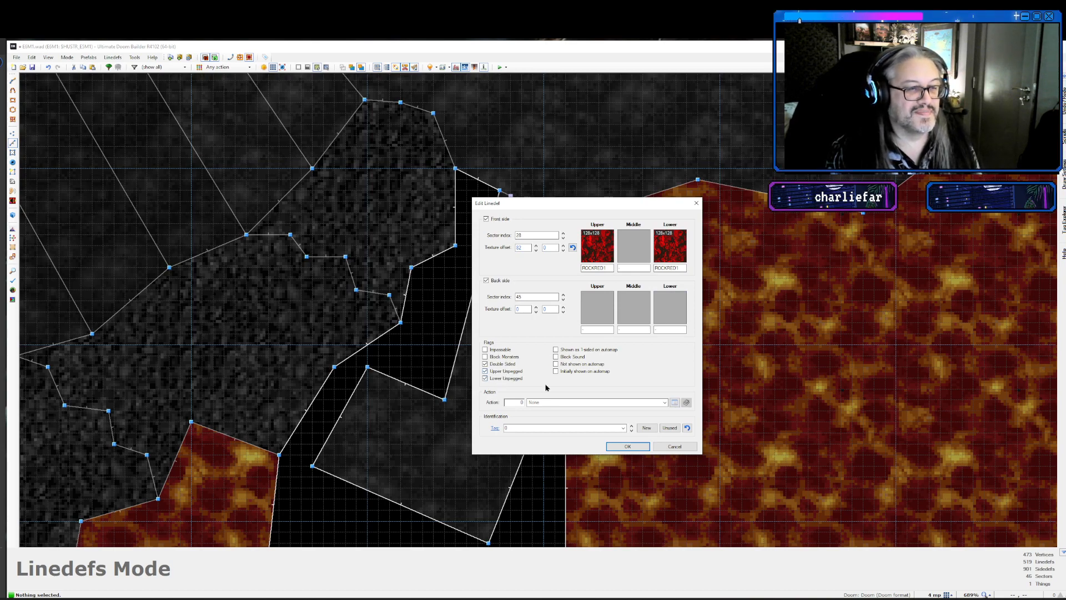
key(Return)
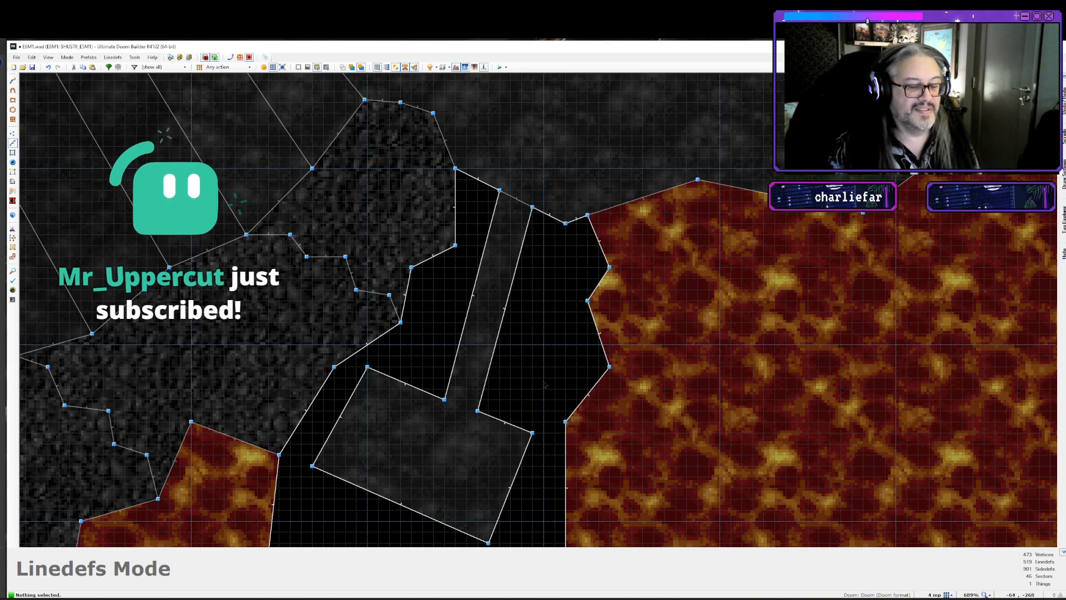
middle_drag(554, 83, 555, 203)
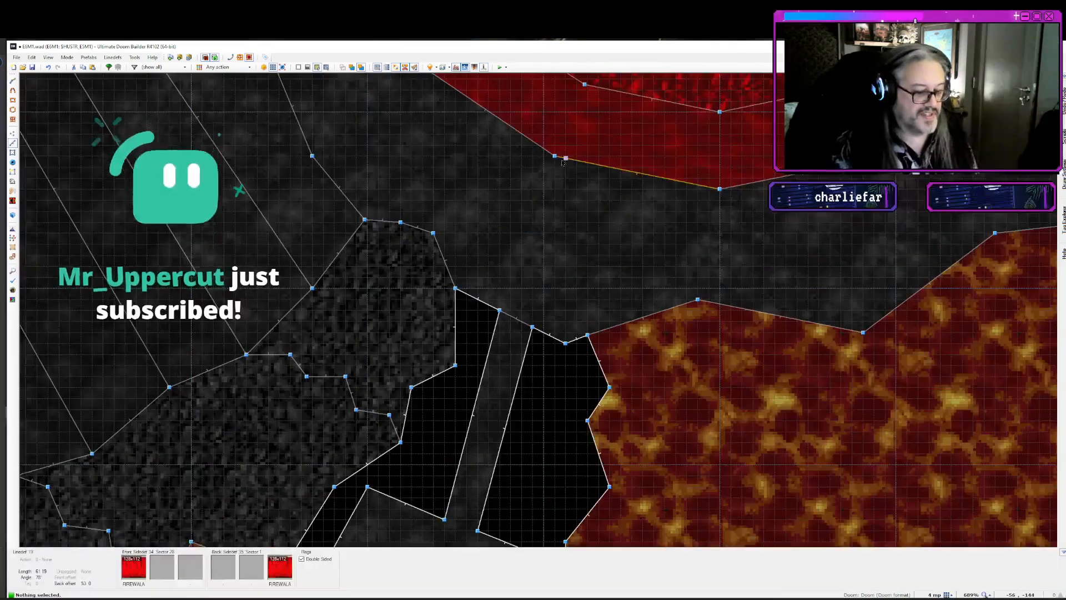
- Auto-align the rock wall textures horizontally beside the new passage entrance in the 3D view
key(q)
key(s)
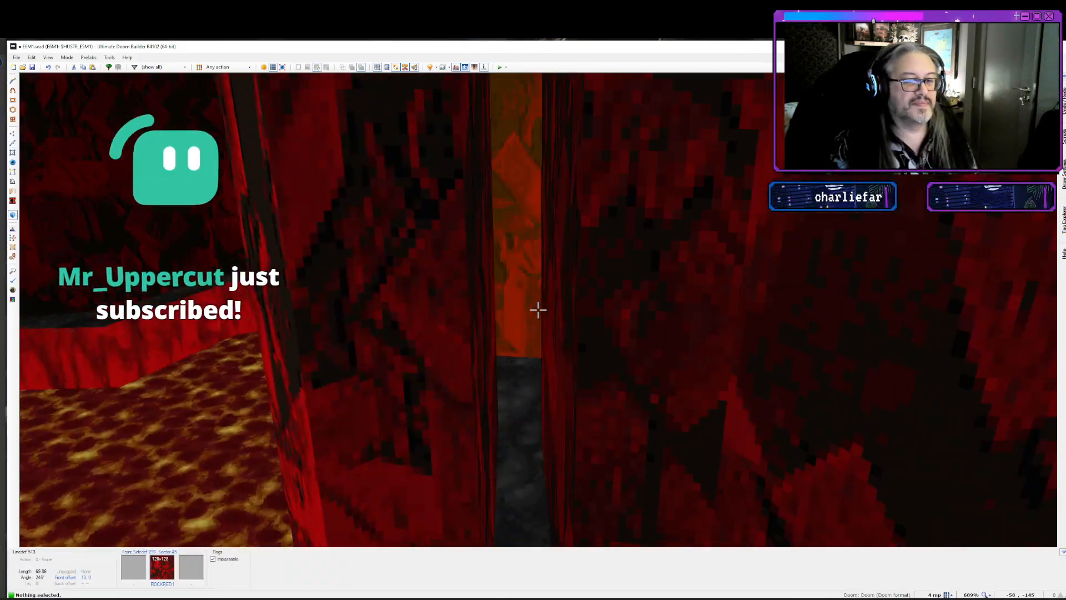
key(a)
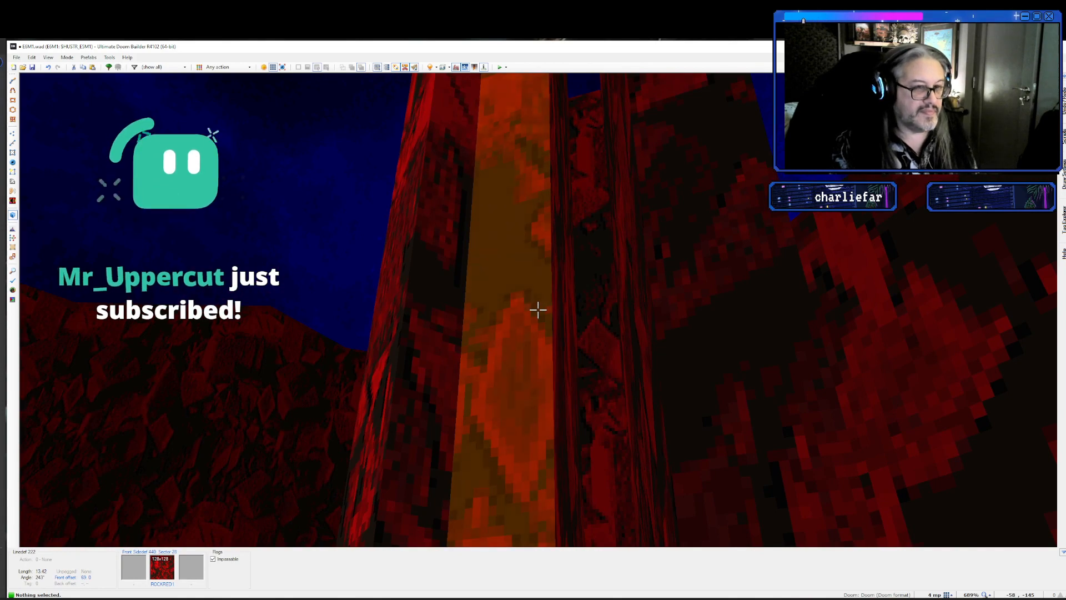
key(q)
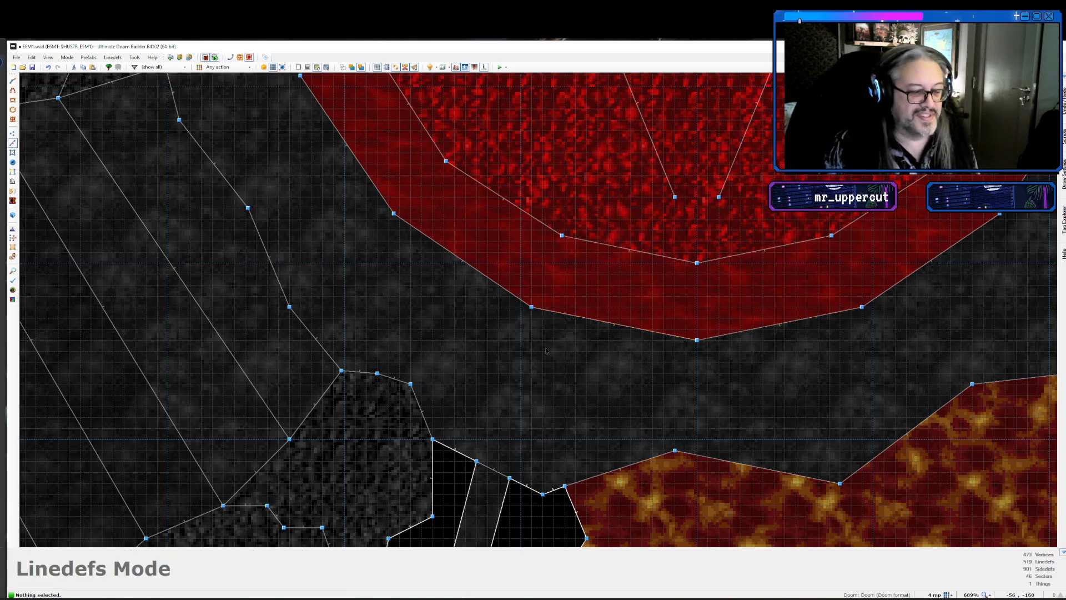
- Set the hidden passage sector's ceiling height to 40, floor height to 16, ceiling flat to FLAT5_8 and brightness to 112
key(Down)
key(Down)
key(Down)
key(Down)
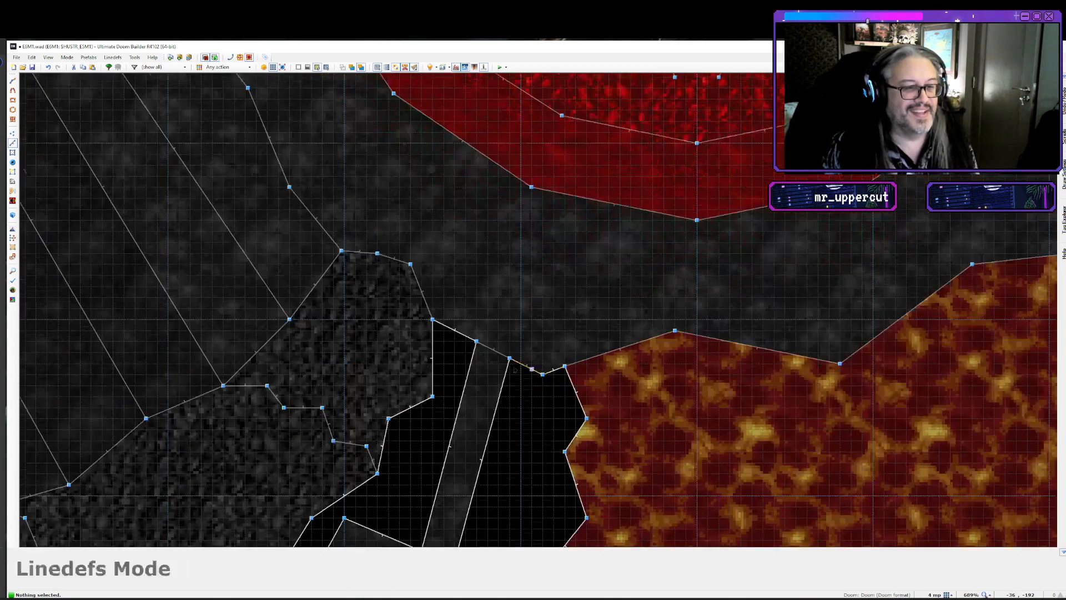
key(s)
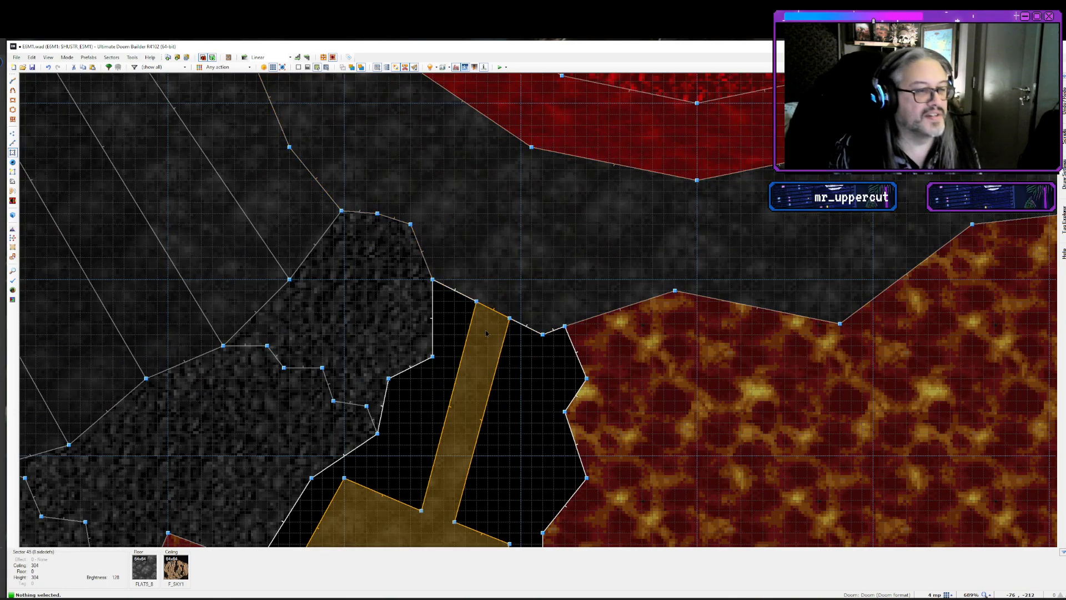
right_click(486, 330)
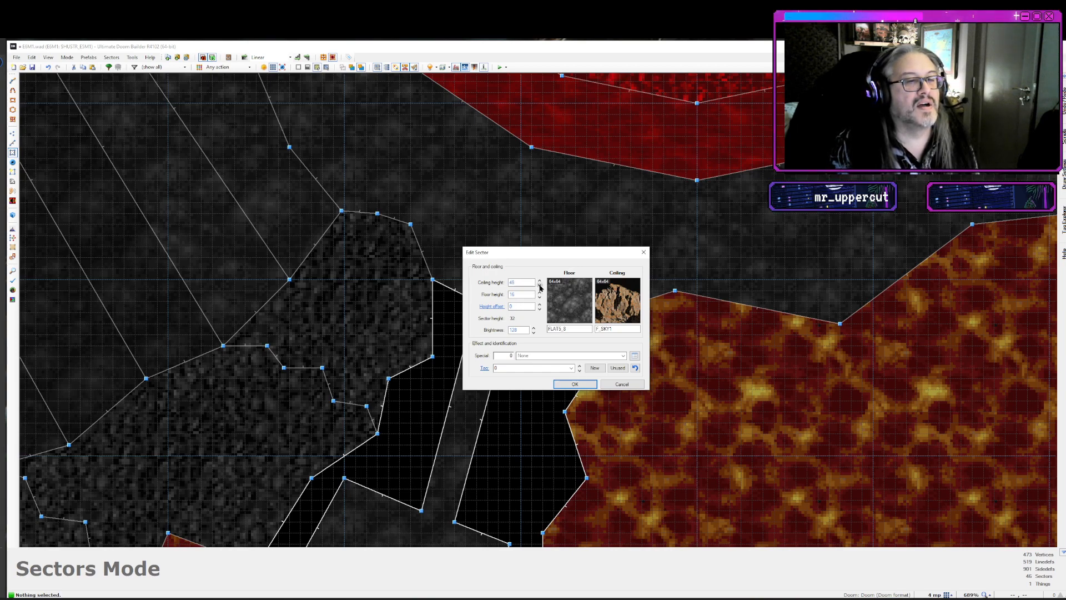
click(540, 287)
click(617, 301)
double_click(338, 148)
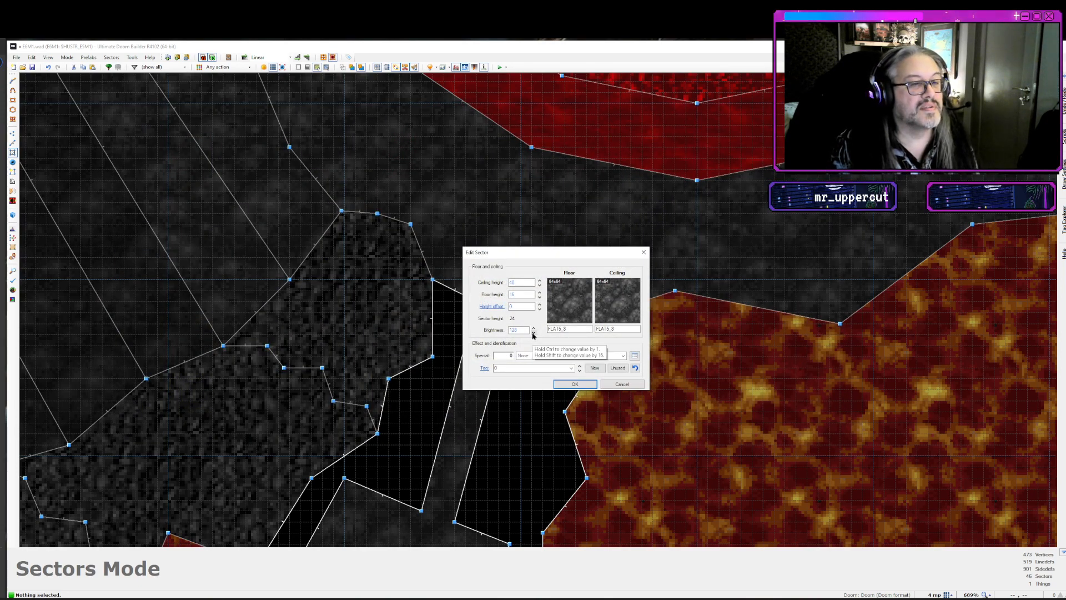
key(Return)
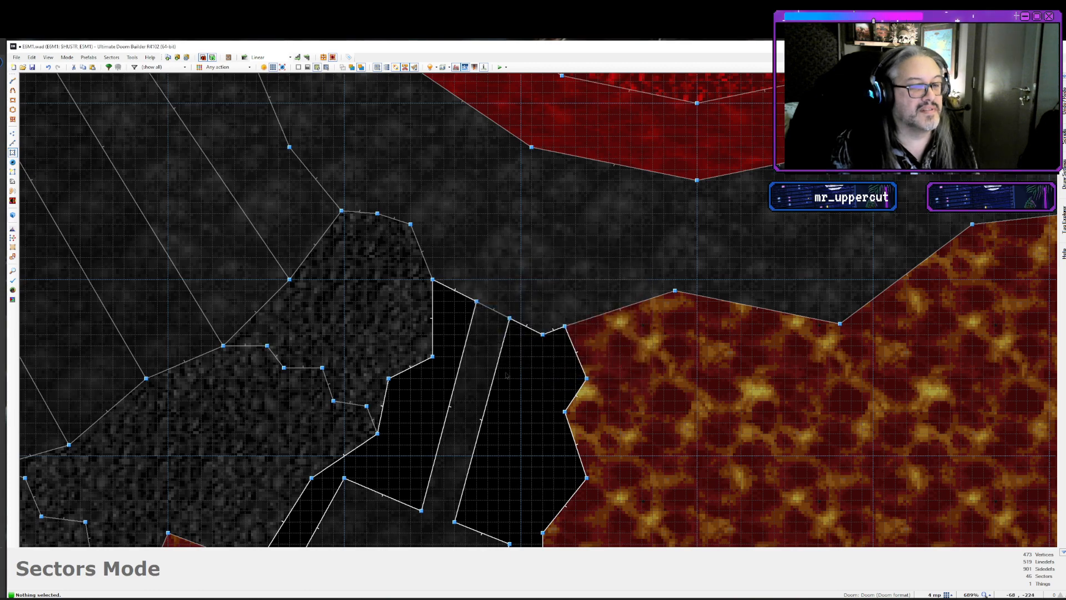
- Insert an Evil Eye obstacle in the middle of the hidden chamber
key(Down)
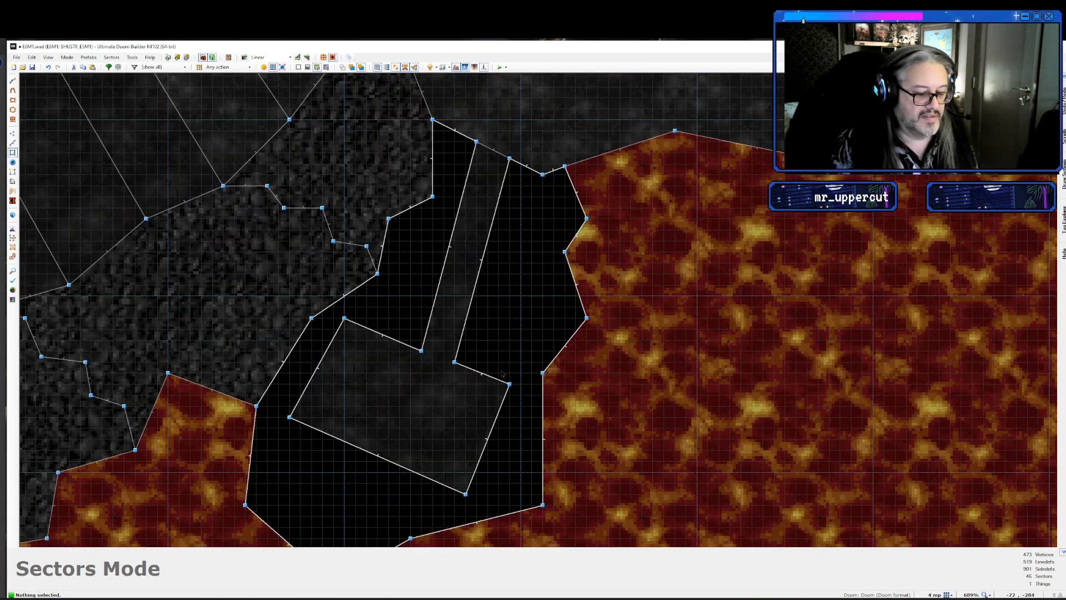
key(t)
key(Insert)
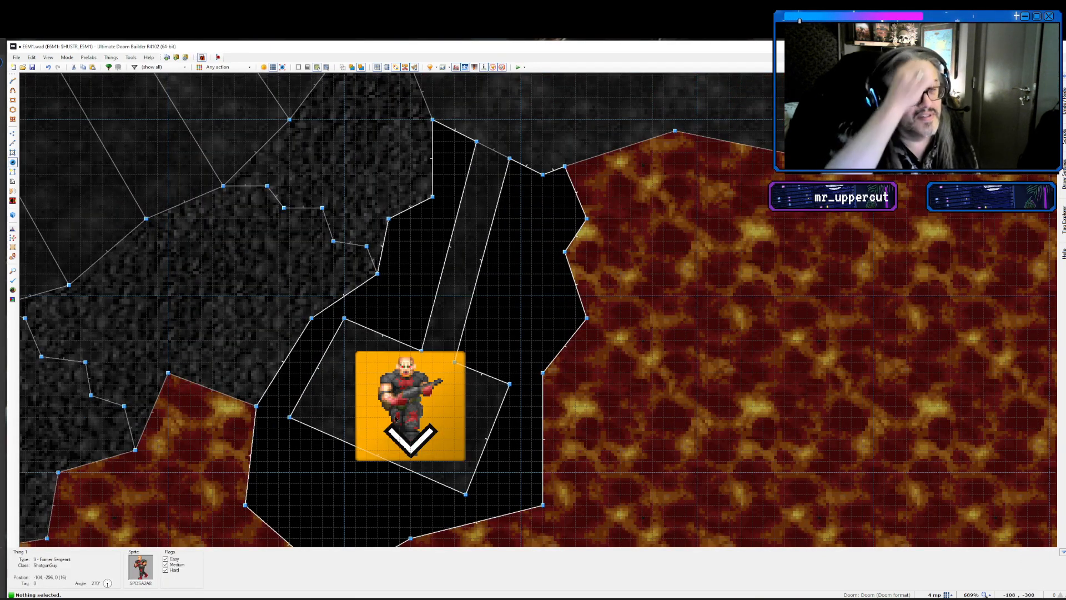
scroll(491, 314, down, 2)
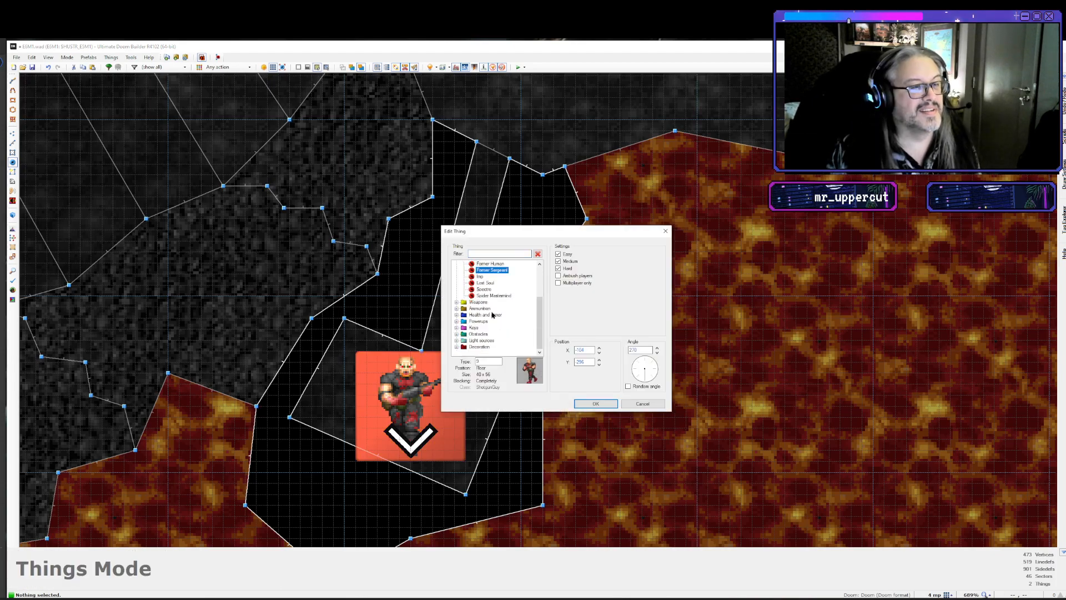
click(457, 334)
click(479, 277)
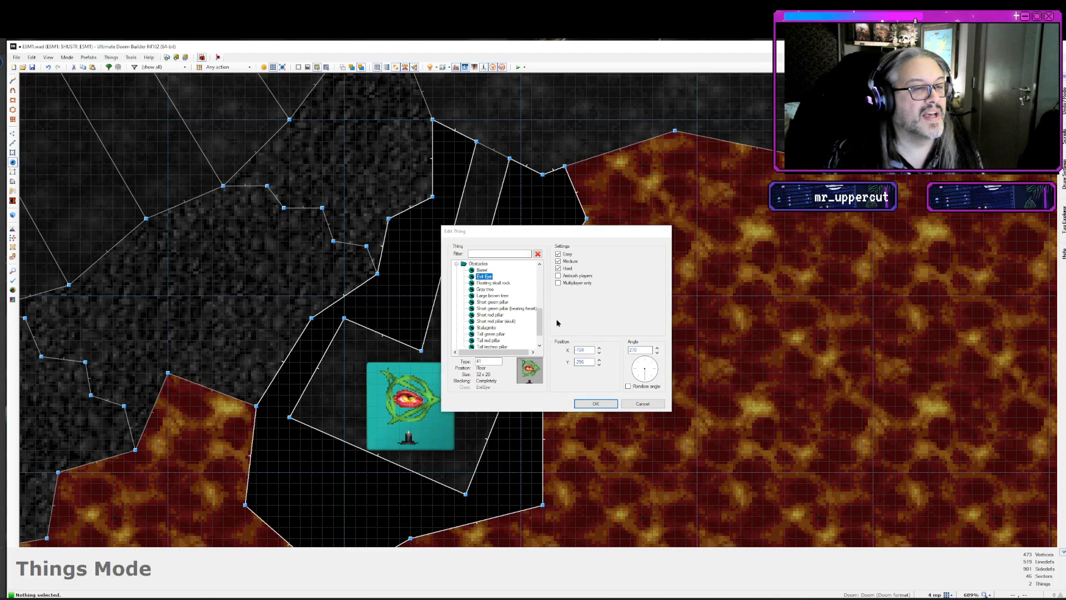
key(Return)
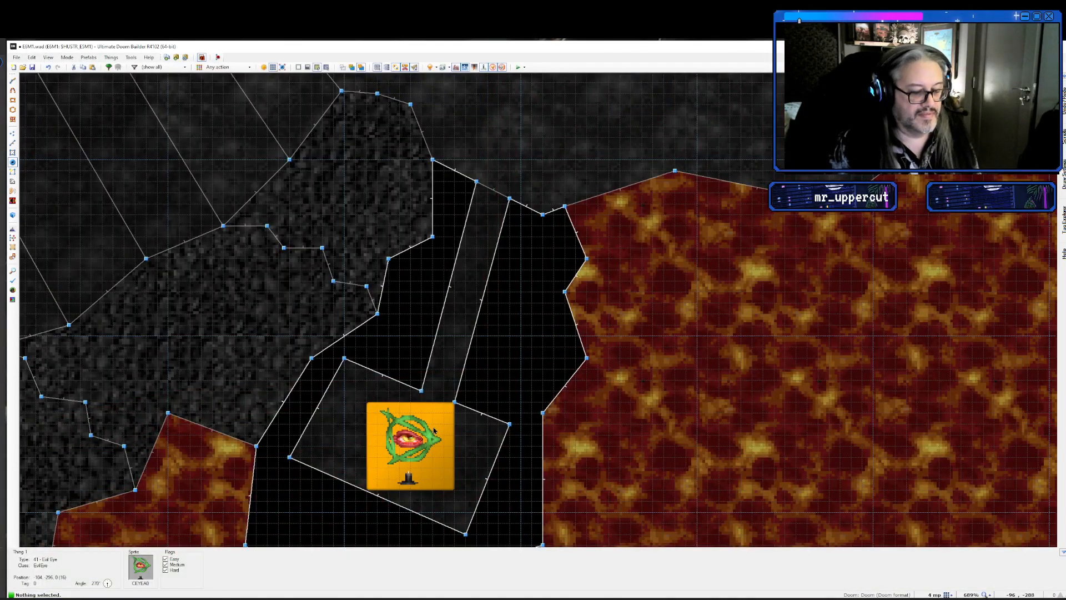
- Split the chamber from the passage with a linedef across the chamber's mouth
key(s)
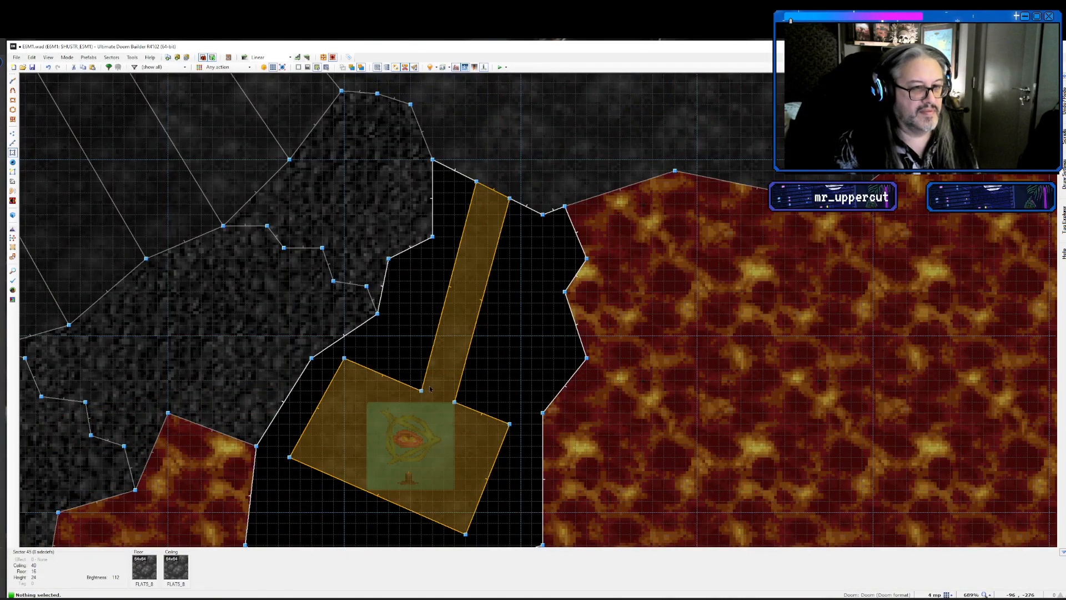
right_click(434, 430)
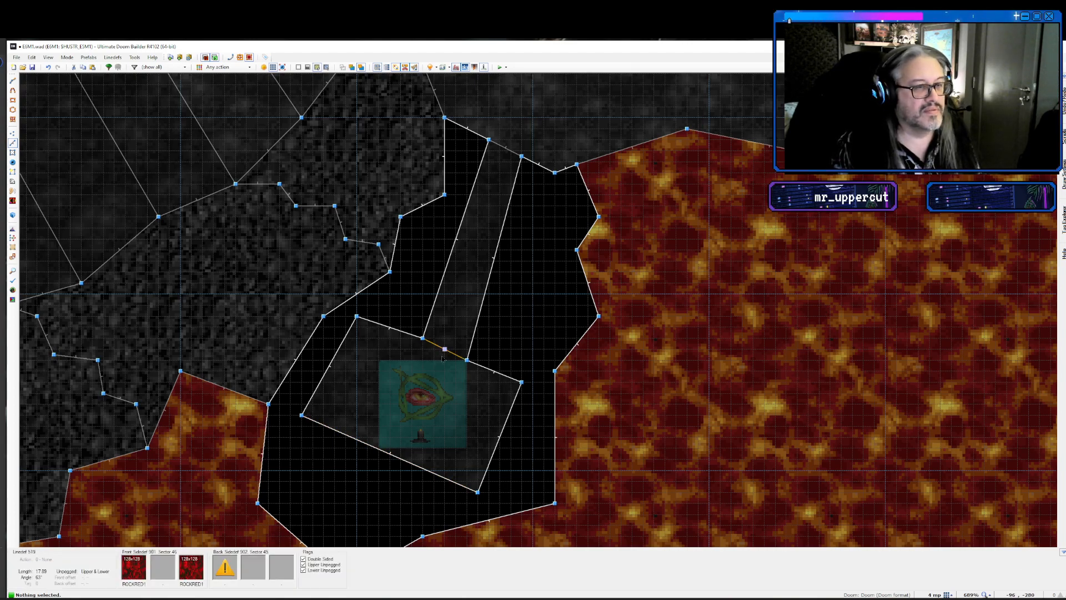
key(s)
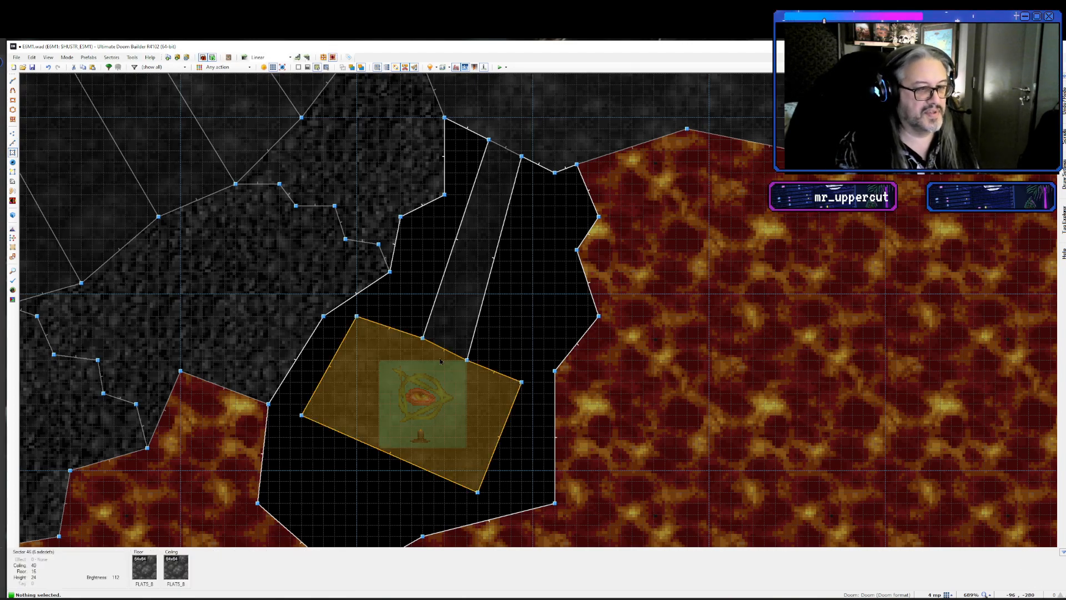
- Set the chamber sector's ceiling height to 88
right_click(424, 403)
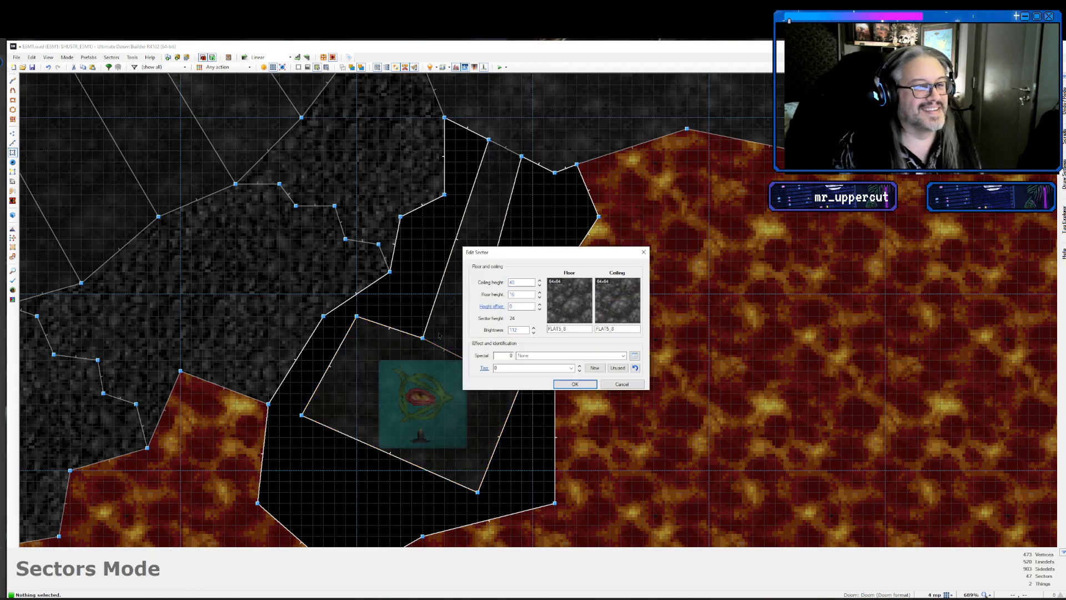
click(540, 281)
click(540, 280)
click(539, 281)
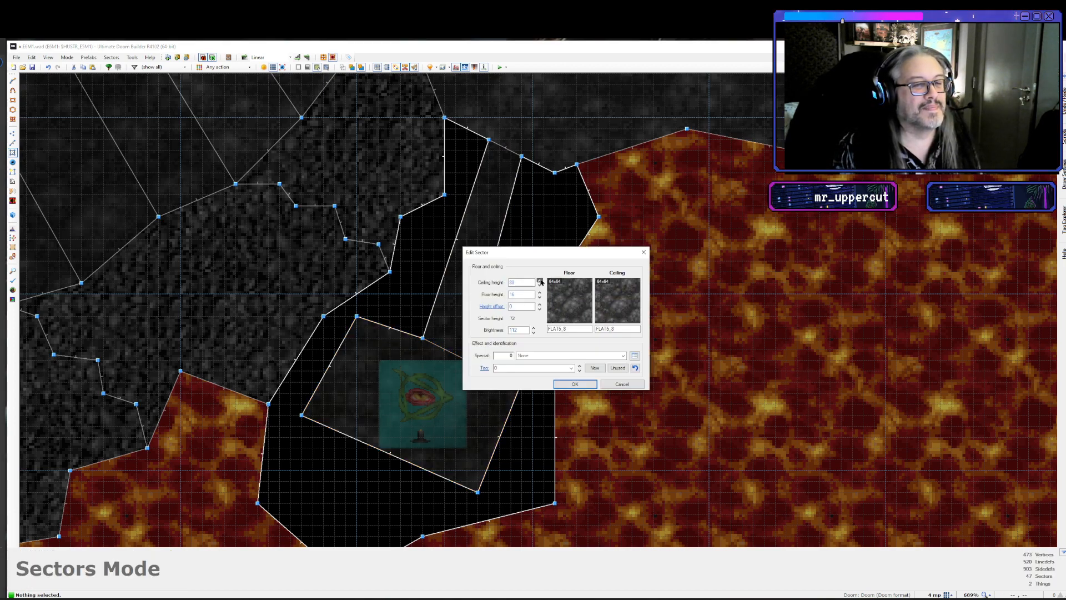
key(Return)
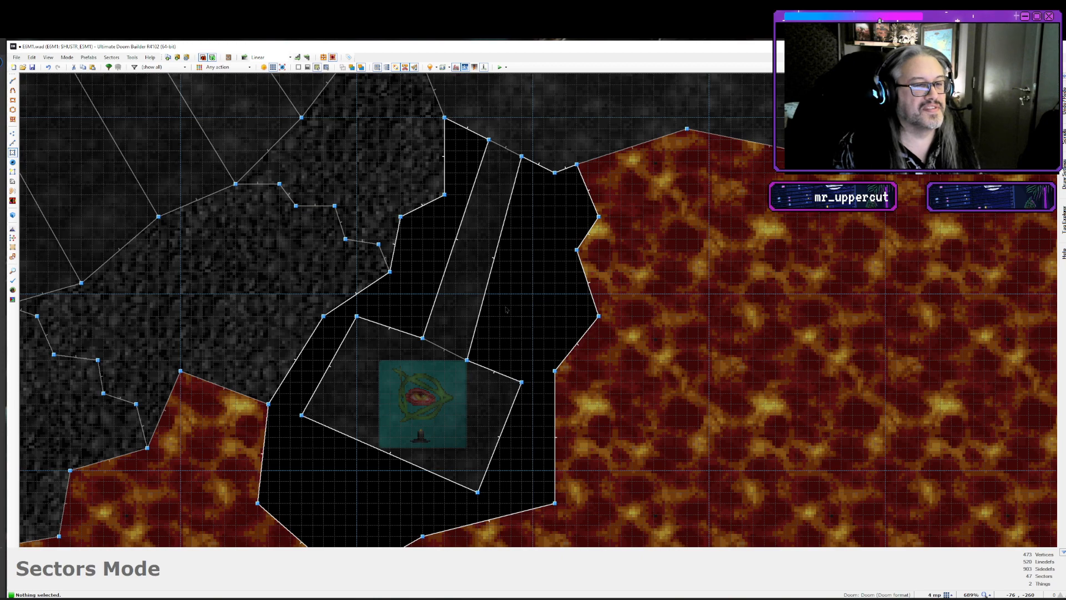
- Set the passage sector's ceiling height to 48 and playtest the view of the Evil Eye through the opening
right_click(458, 315)
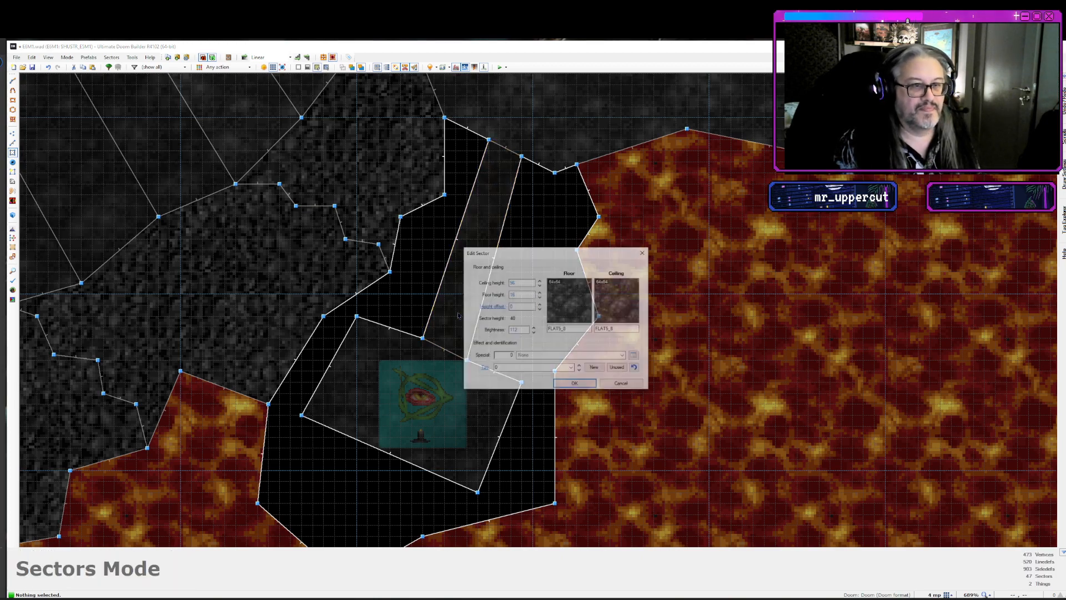
click(540, 285)
key(Return)
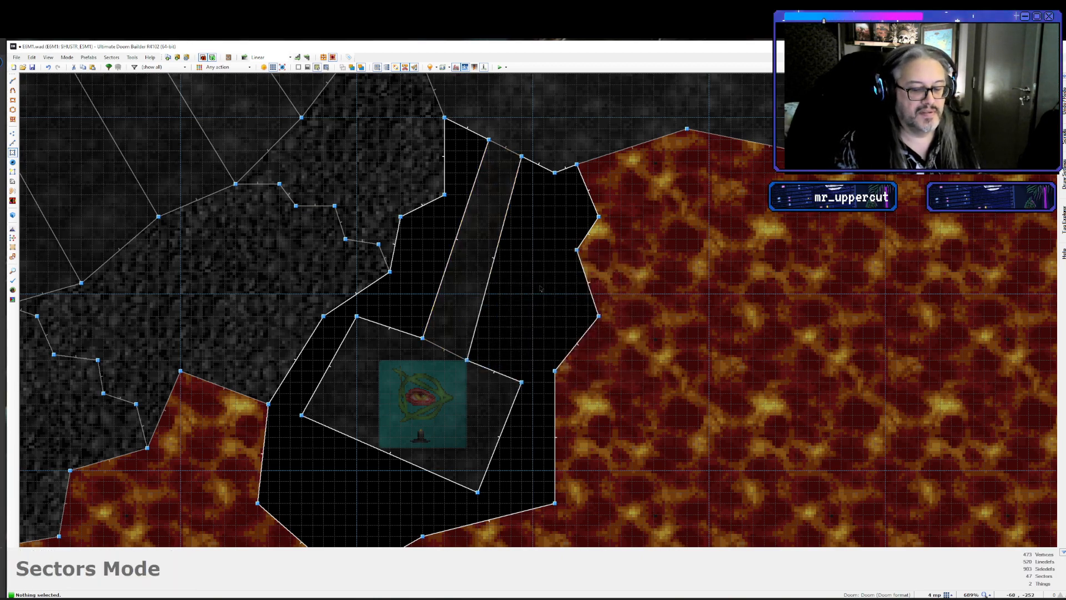
key(w)
key(s)
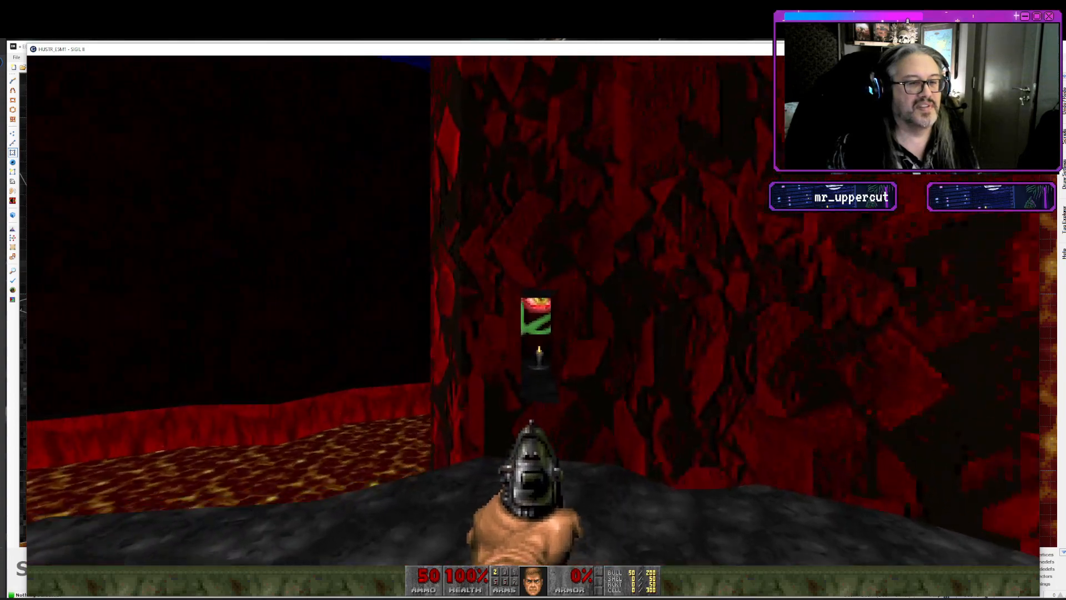
key(w)
key(alt+F4)
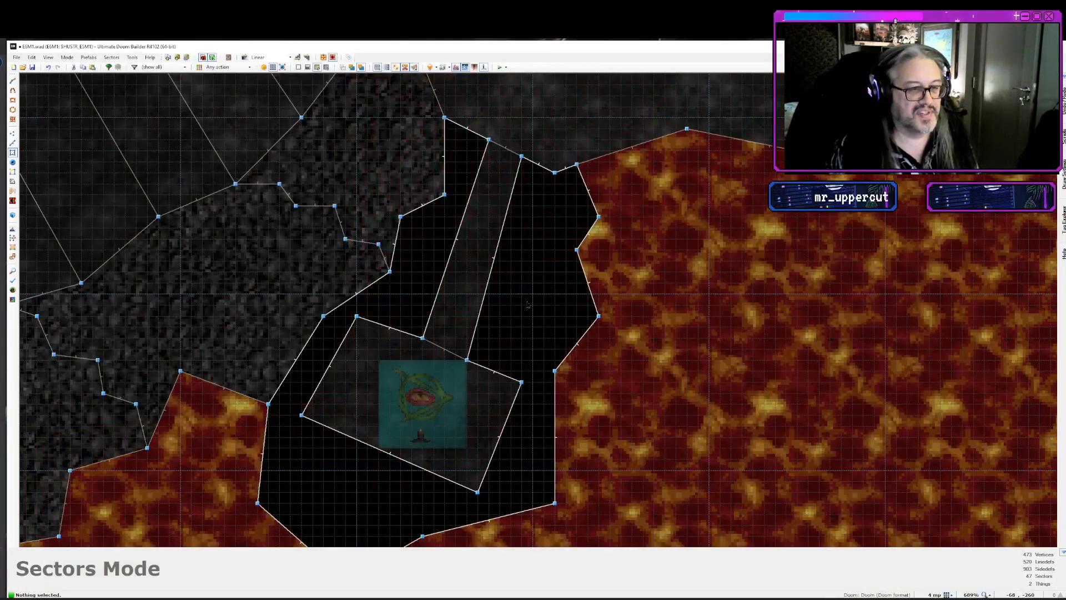
- Set the passage sector's ceiling height to 64
right_click(472, 277)
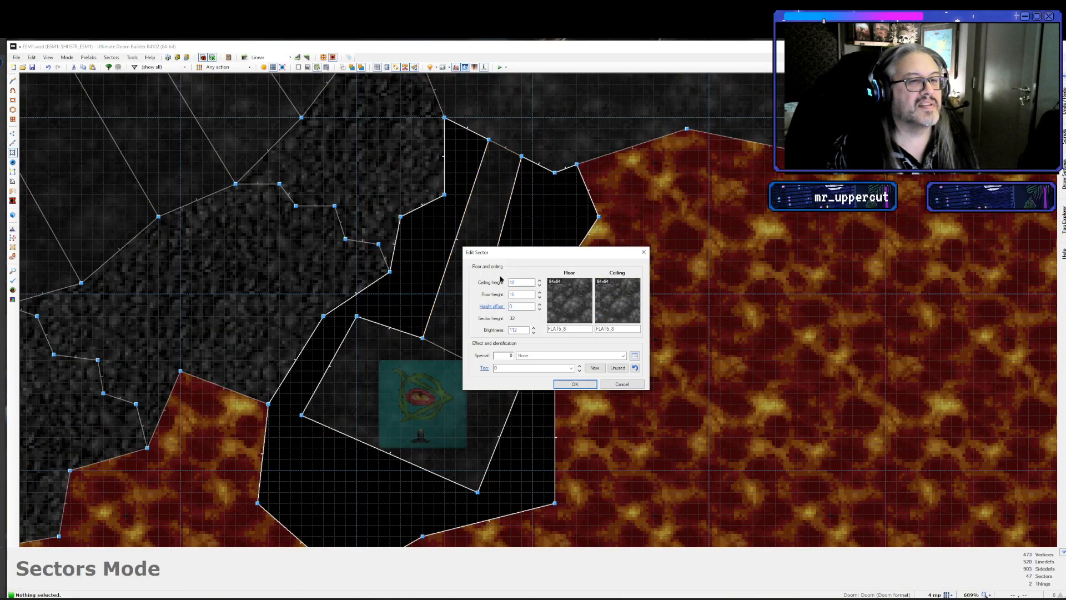
click(539, 281)
click(574, 384)
- Playtest the map and examine the Evil Eye through the passage opening from several angles and distances
key(F9)
key(w)
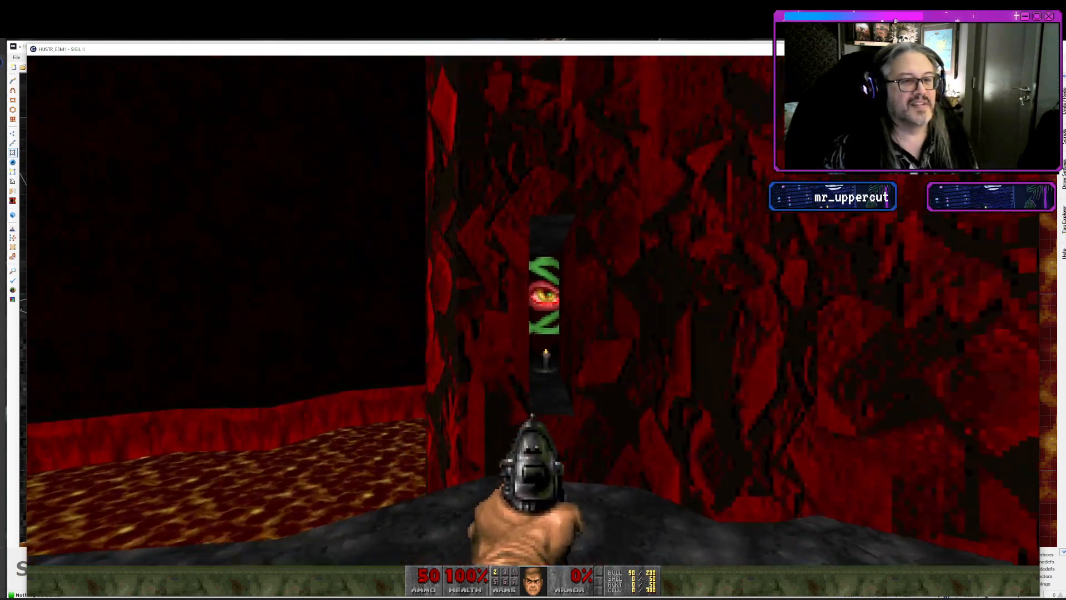
key(w)
key(a)
key(d)
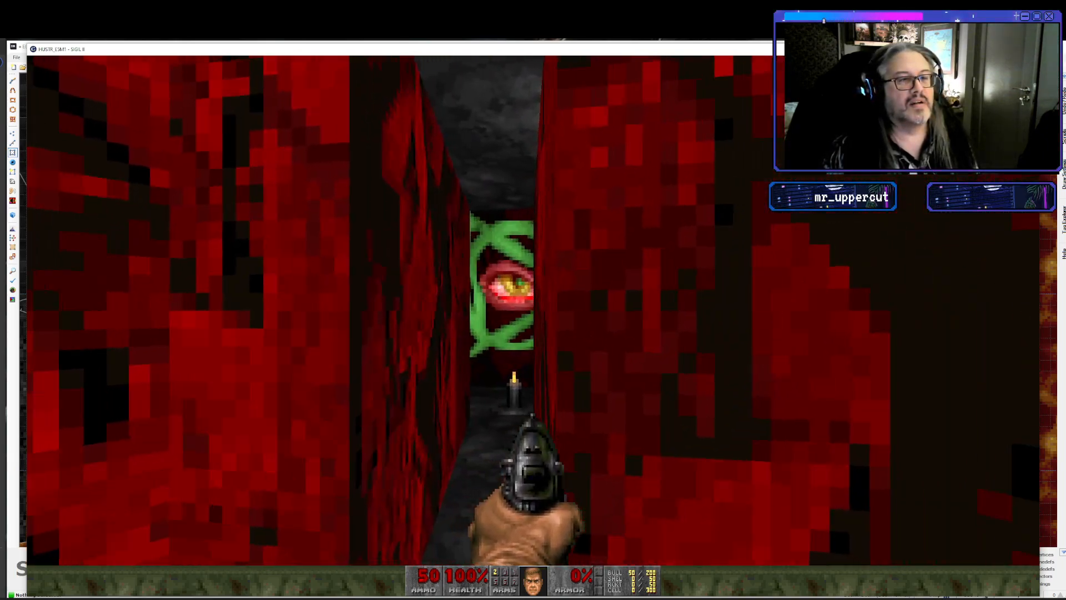
key(a)
key(d)
key(a)
key(d)
key(a)
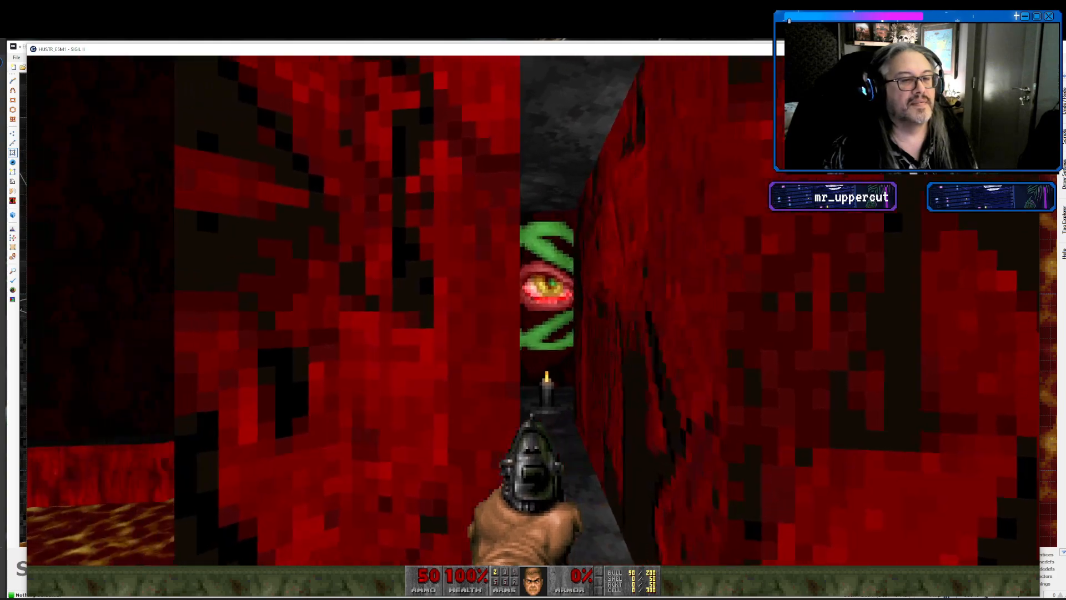
key(d)
key(s)
key(w)
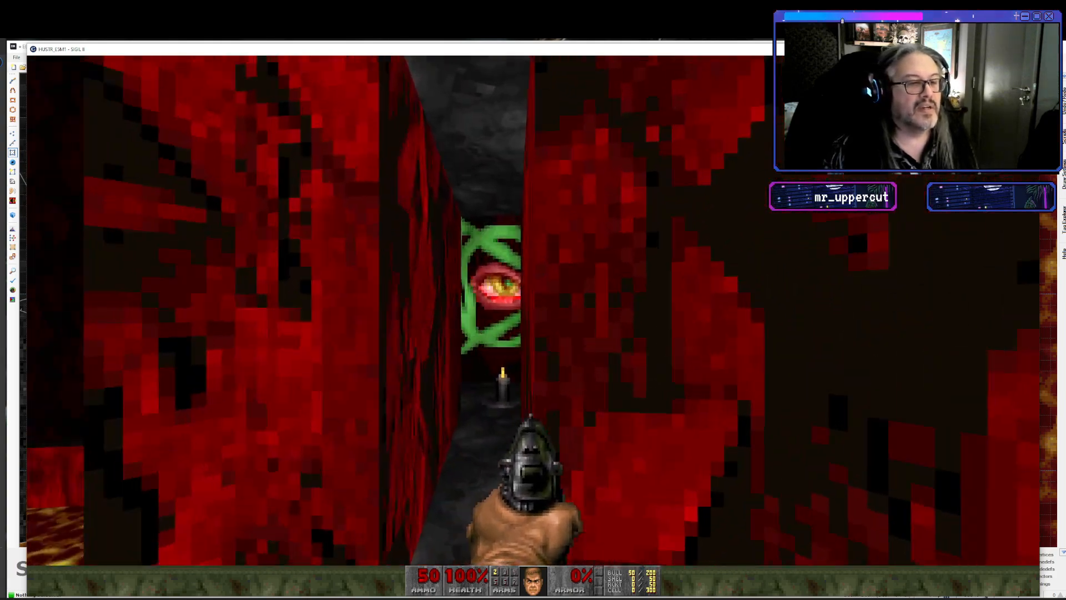
key(d)
key(s)
key(w)
key(a)
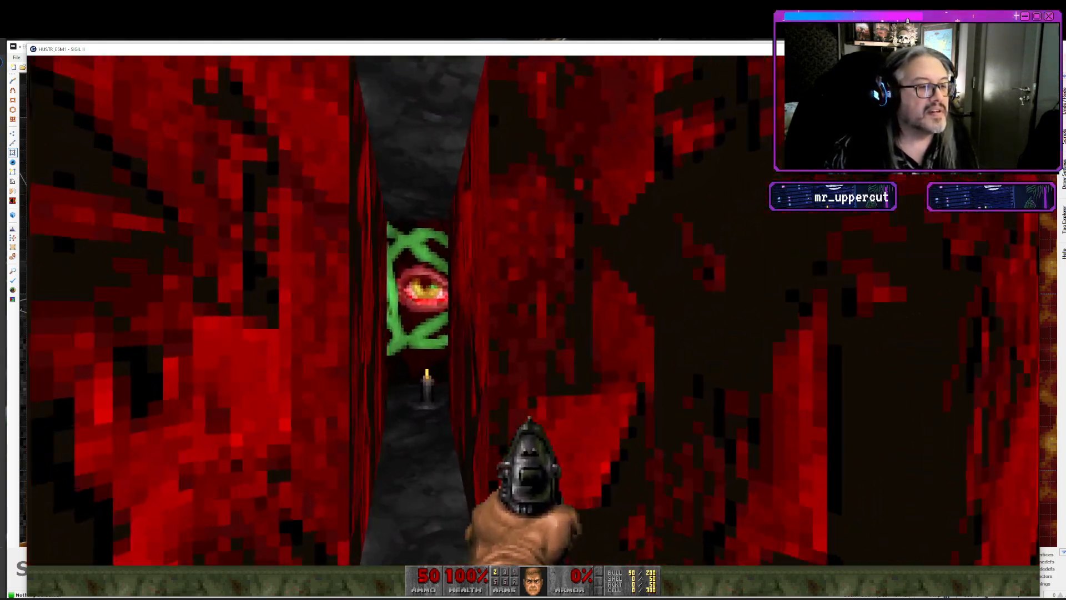
key(s)
key(a)
key(q)
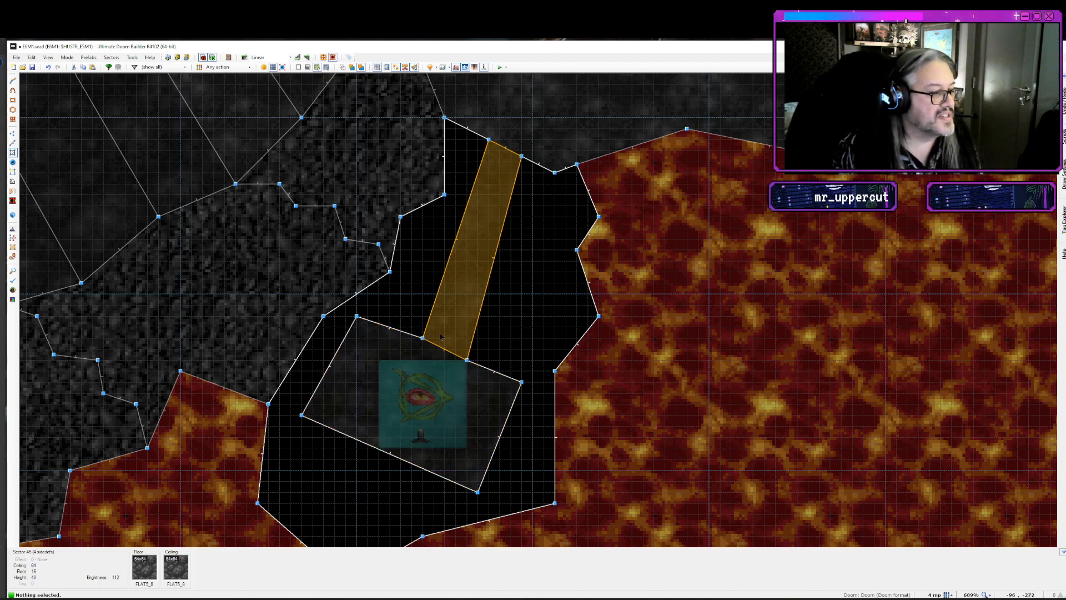
- Set the chamber sector's floor height to 0
right_click(432, 383)
click(540, 298)
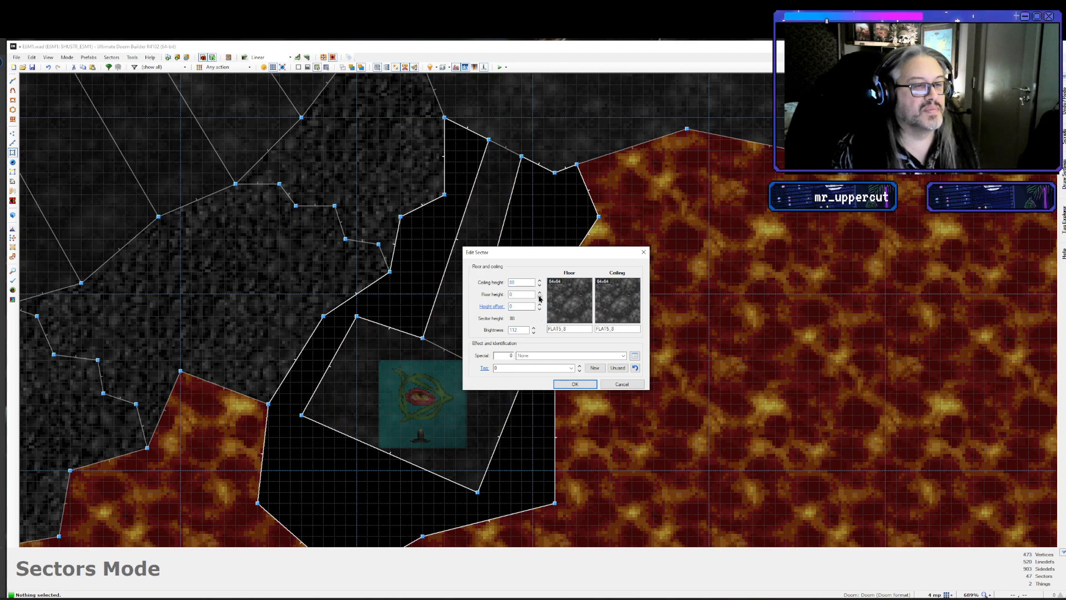
key(Return)
- Playtest the map again and check how the Evil Eye sits in the lowered chamber from across the blood pool and up close
key(F9)
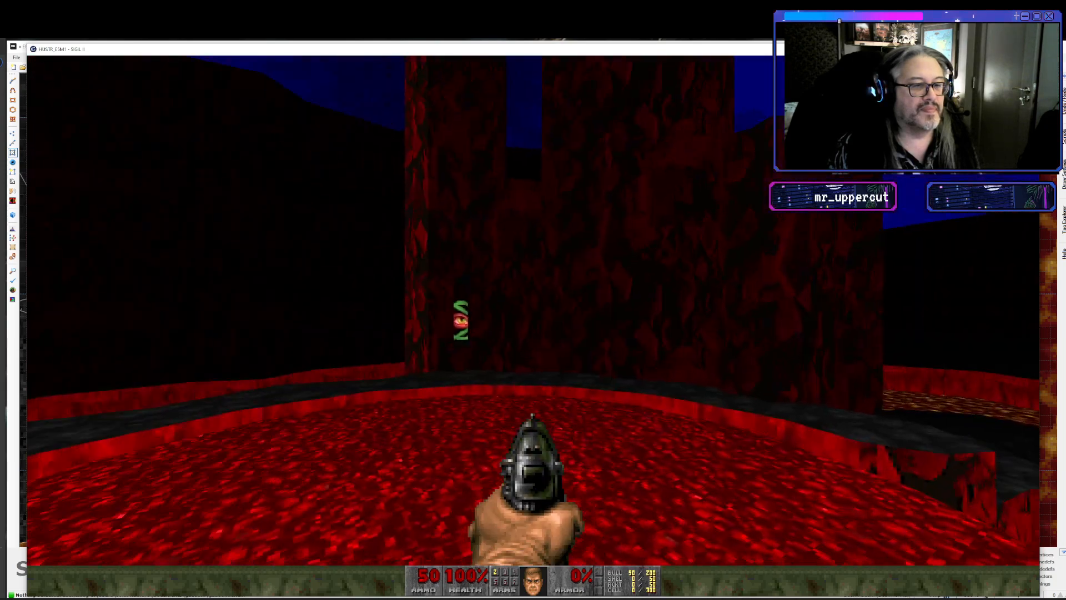
key(w)
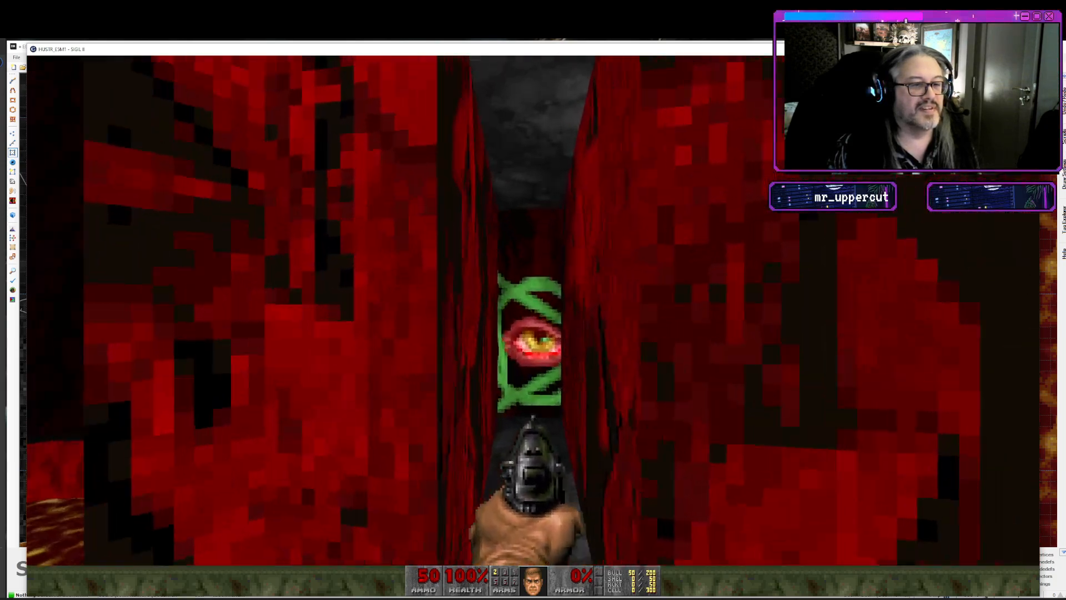
key(s)
key(w)
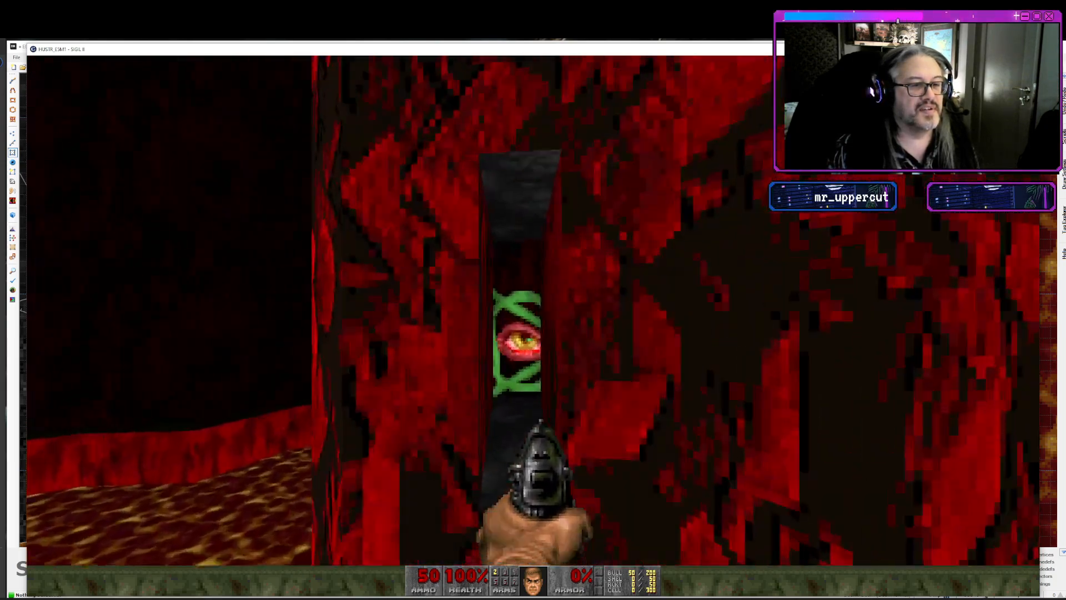
key(w)
key(alt+F4)
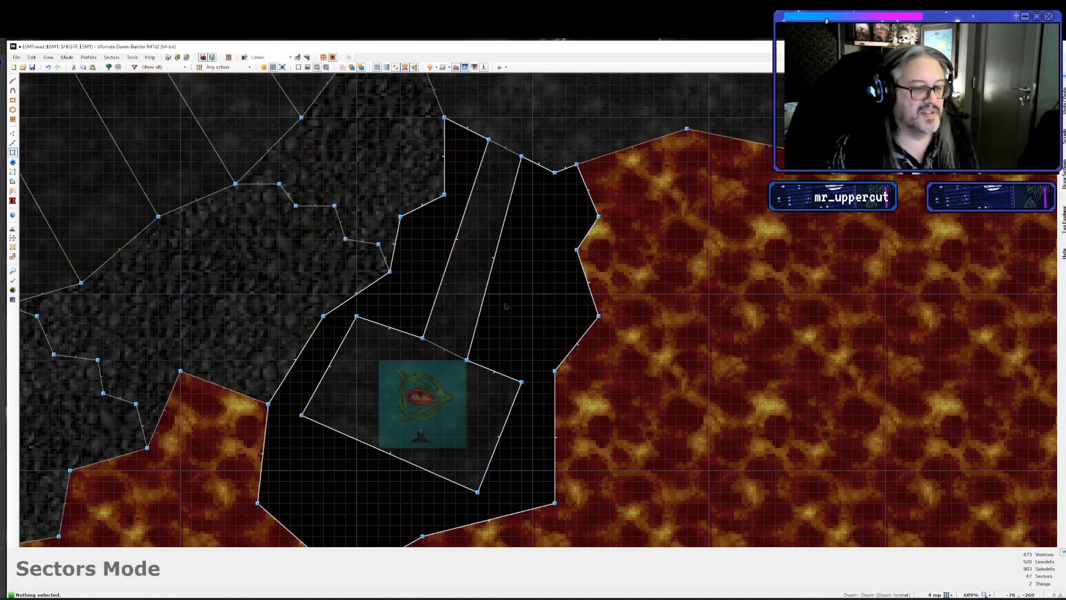
- Lower the brightness of the passage to 96 and the chamber to 80, and playtest the Evil Eye's look through the opening
right_click(499, 267)
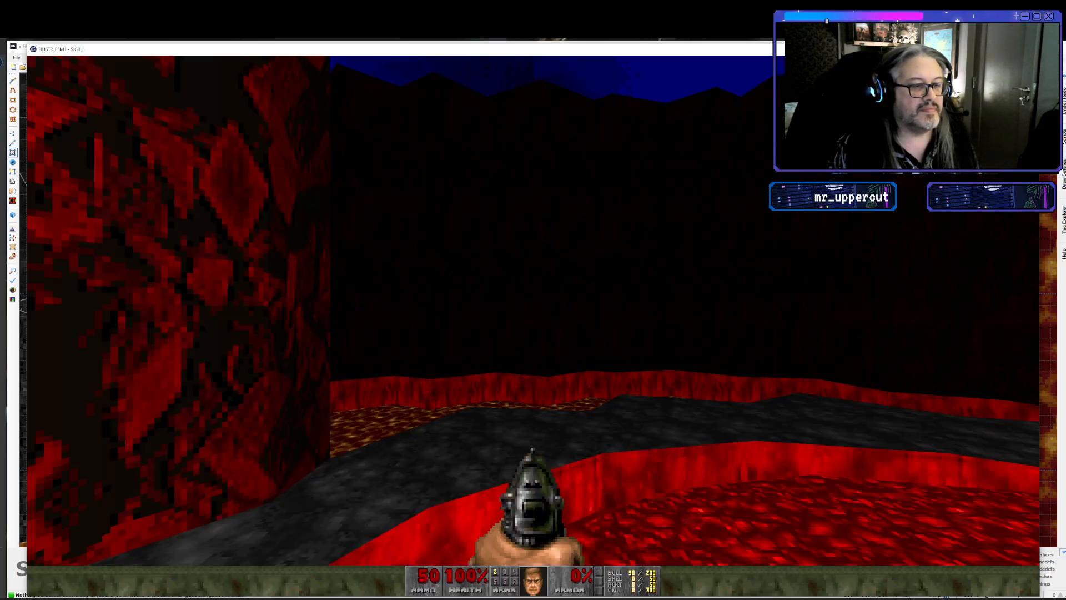
key(w)
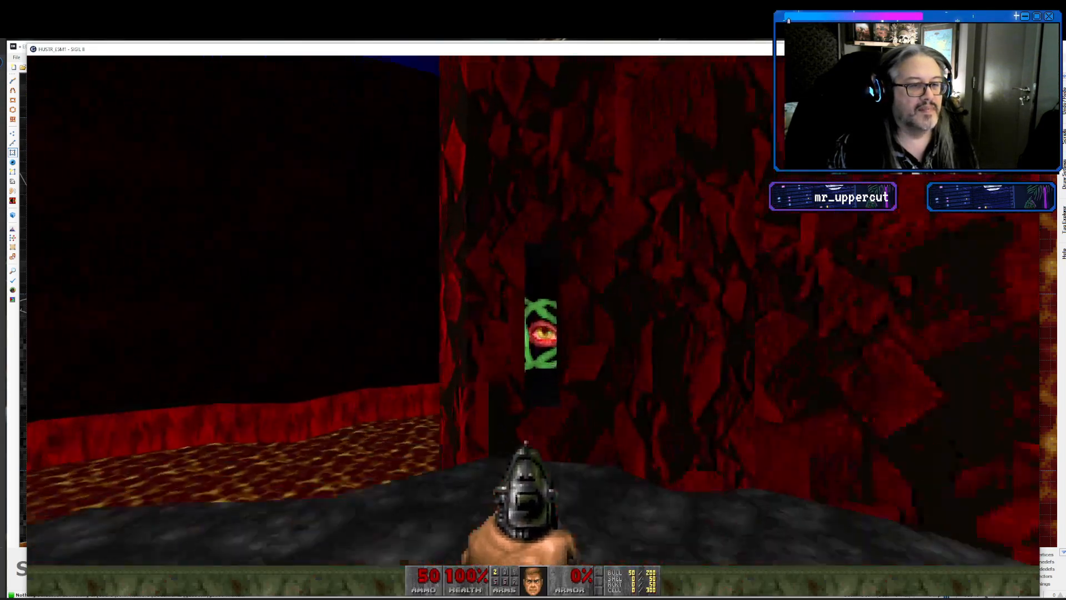
key(s)
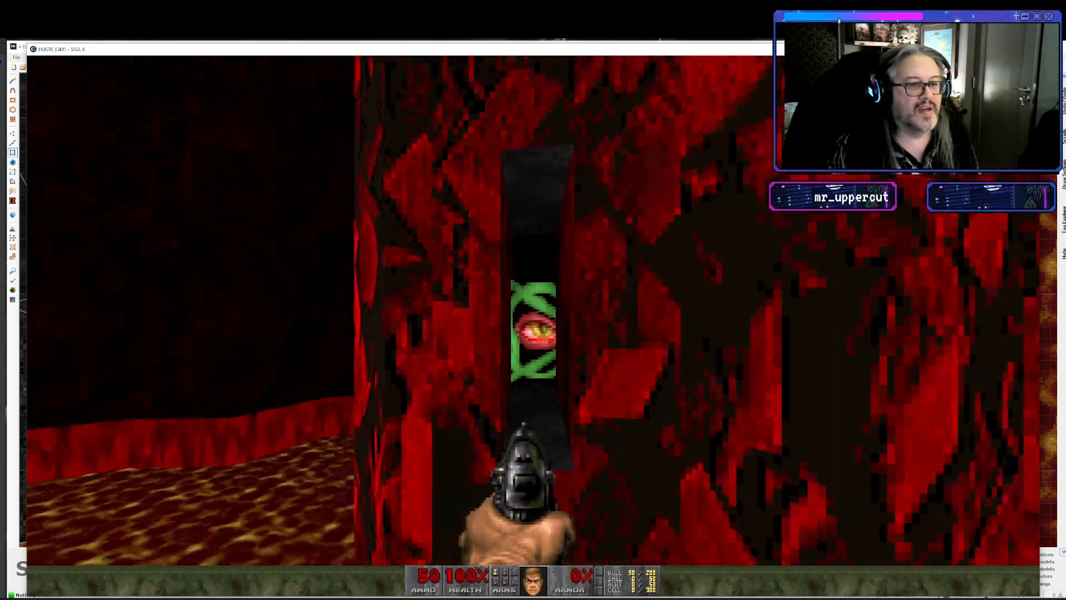
key(w)
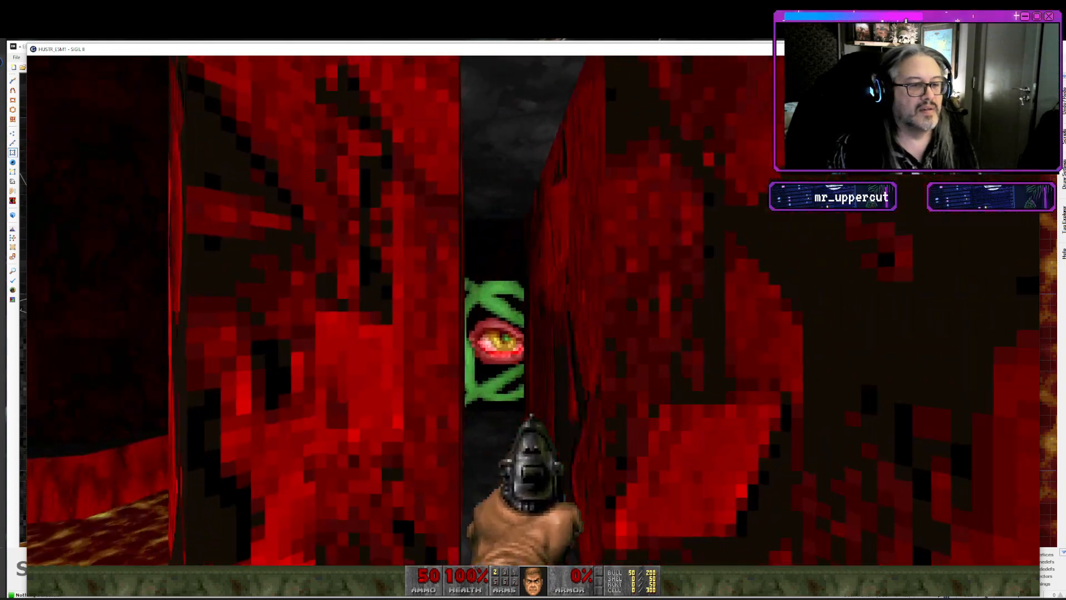
key(s)
key(ctrl)
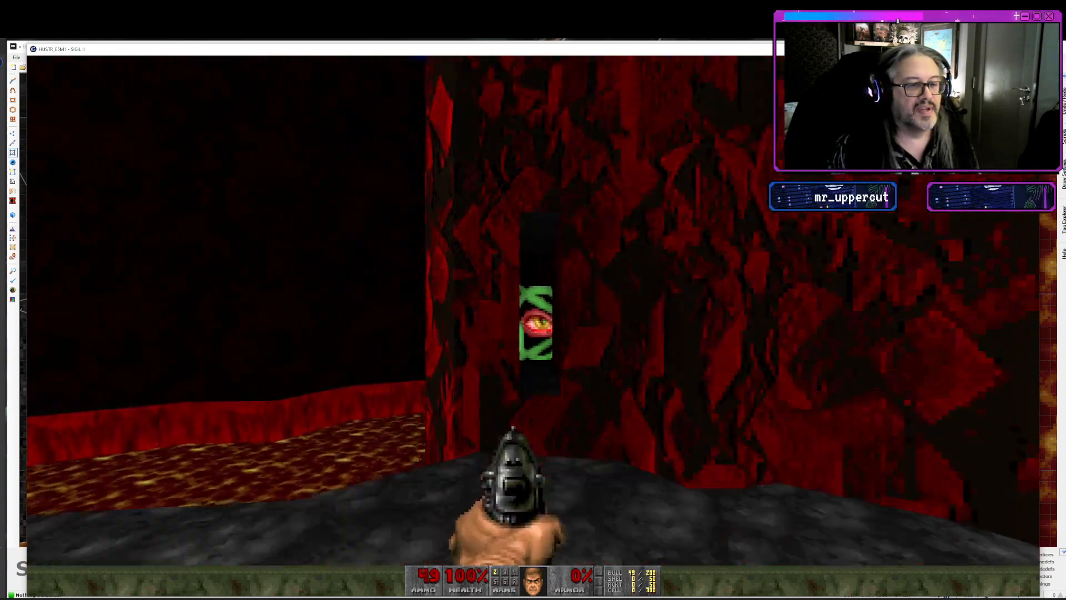
key(alt+F4)
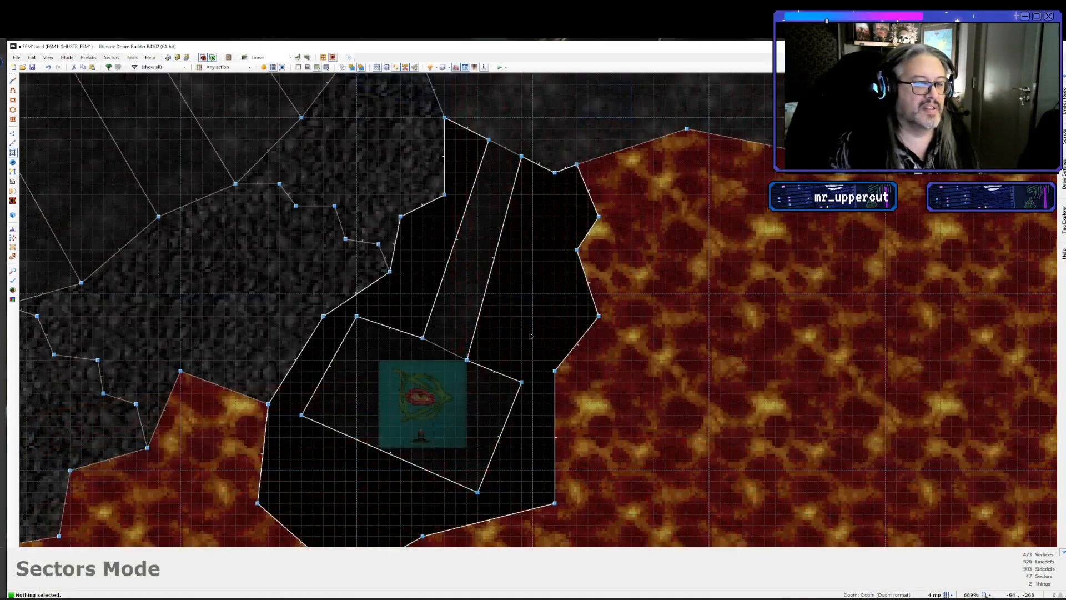
- Widen the passage's outer mouth by spreading its corner vertices, and place an Ammo clip thing inside that opening
key(v)
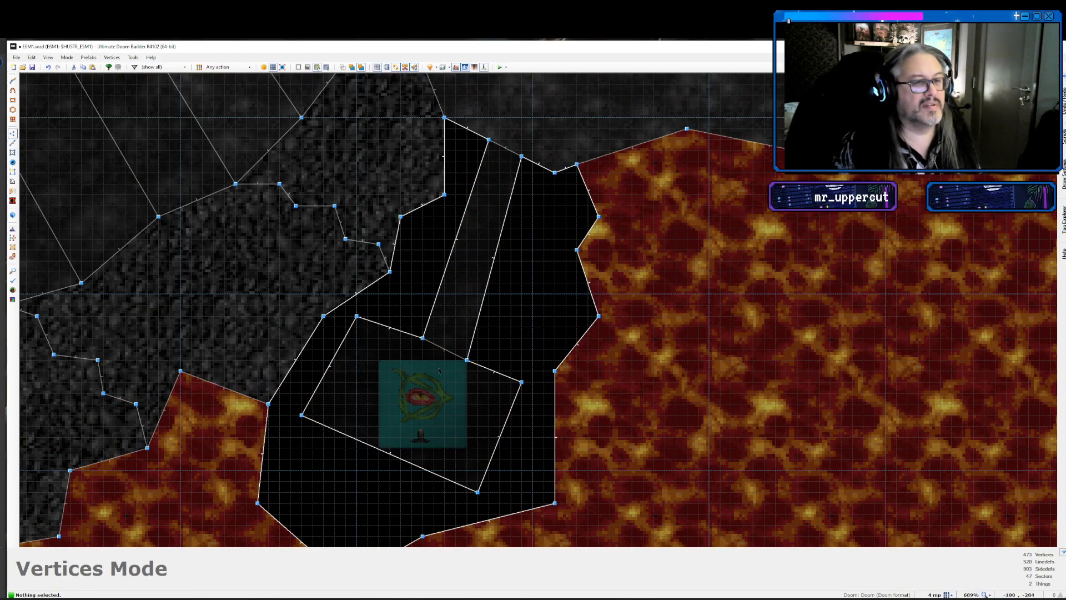
key(Up)
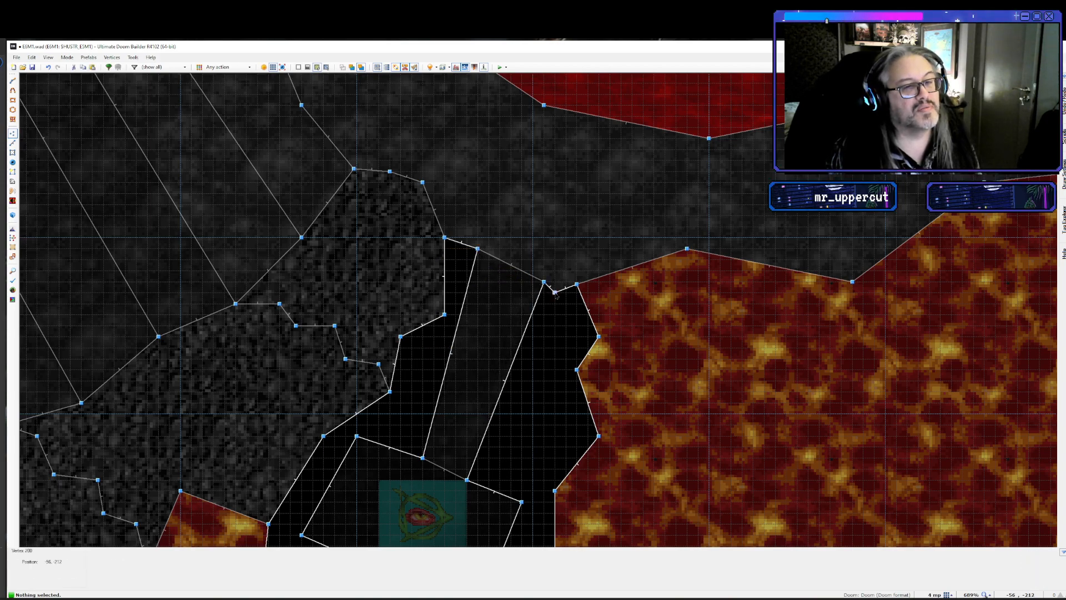
key(t)
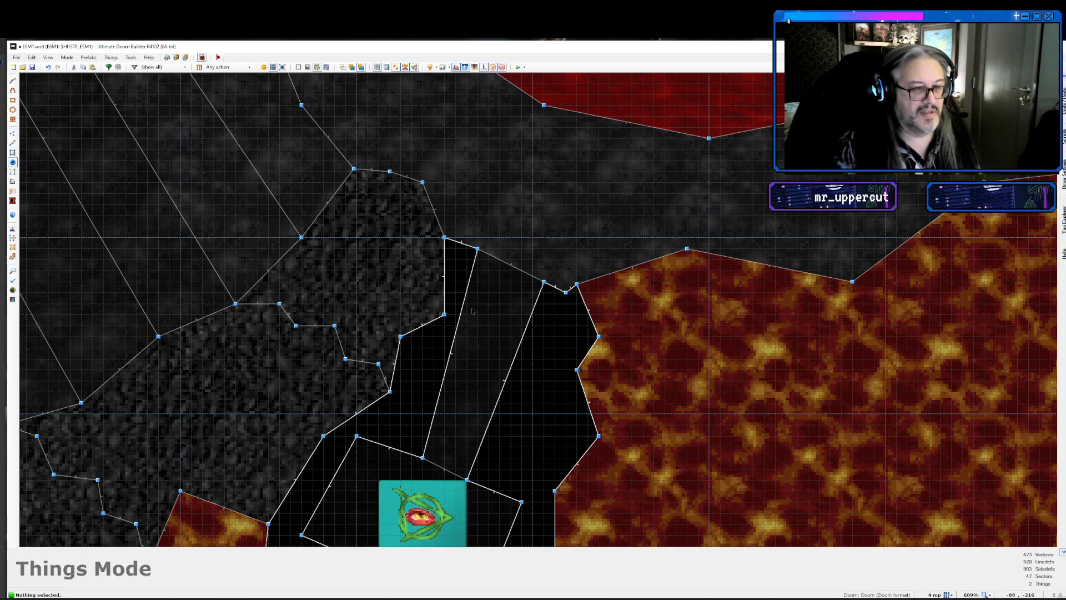
key(Insert)
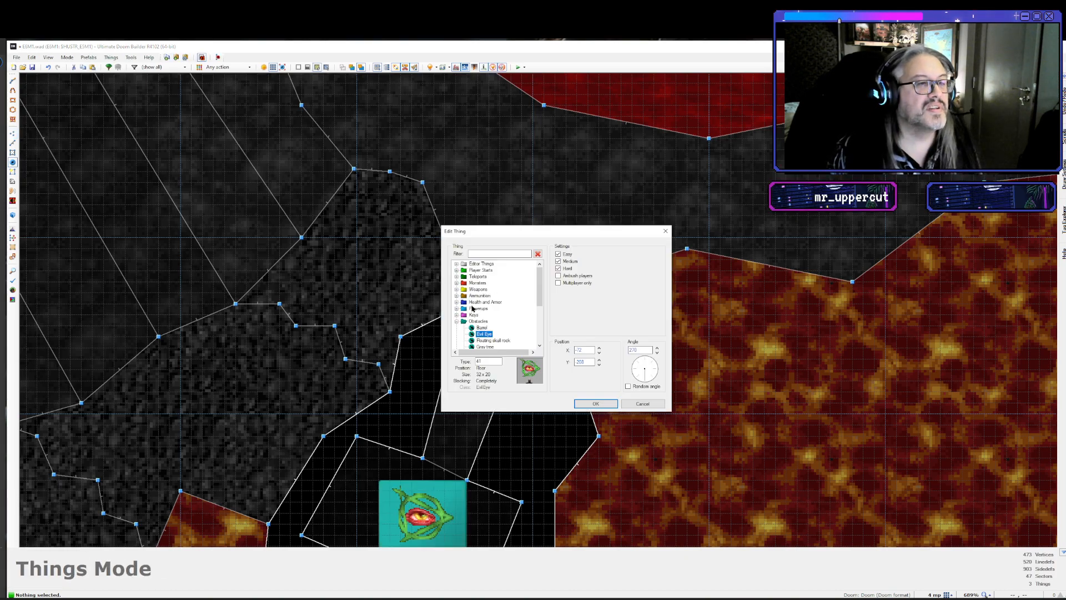
click(485, 289)
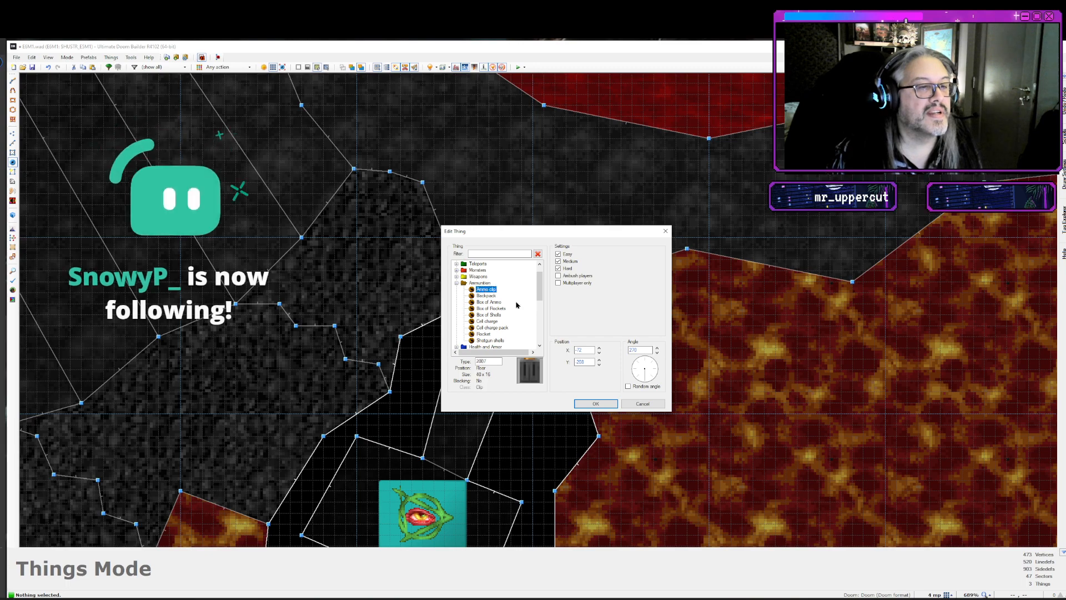
key(Return)
- Playtest the map, collecting the clip and shooting at the Evil Eye, and check the widened opening from across the pool and up close
key(F9)
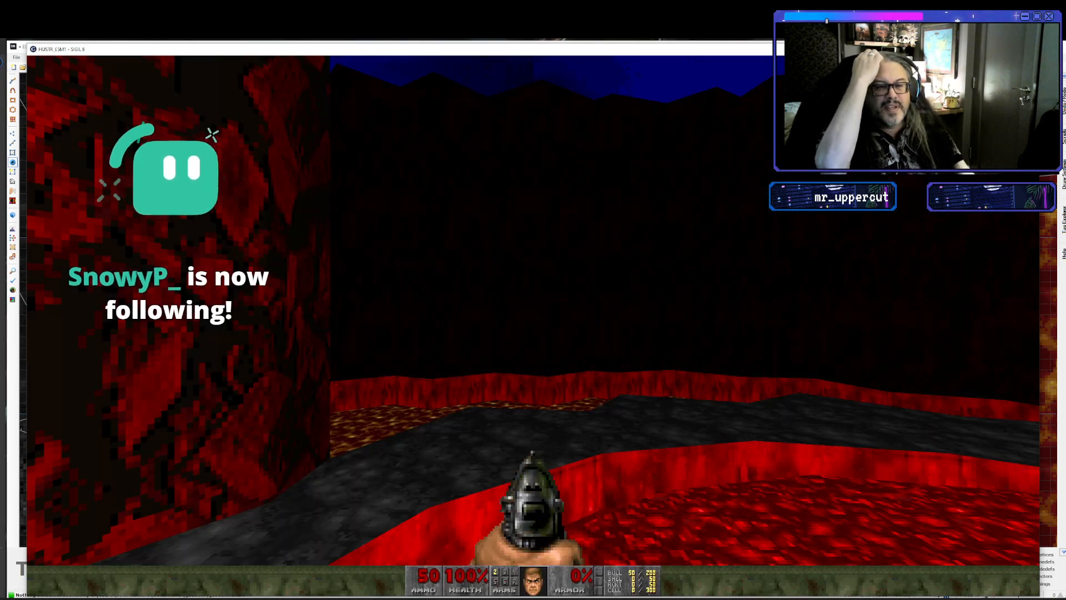
key(w)
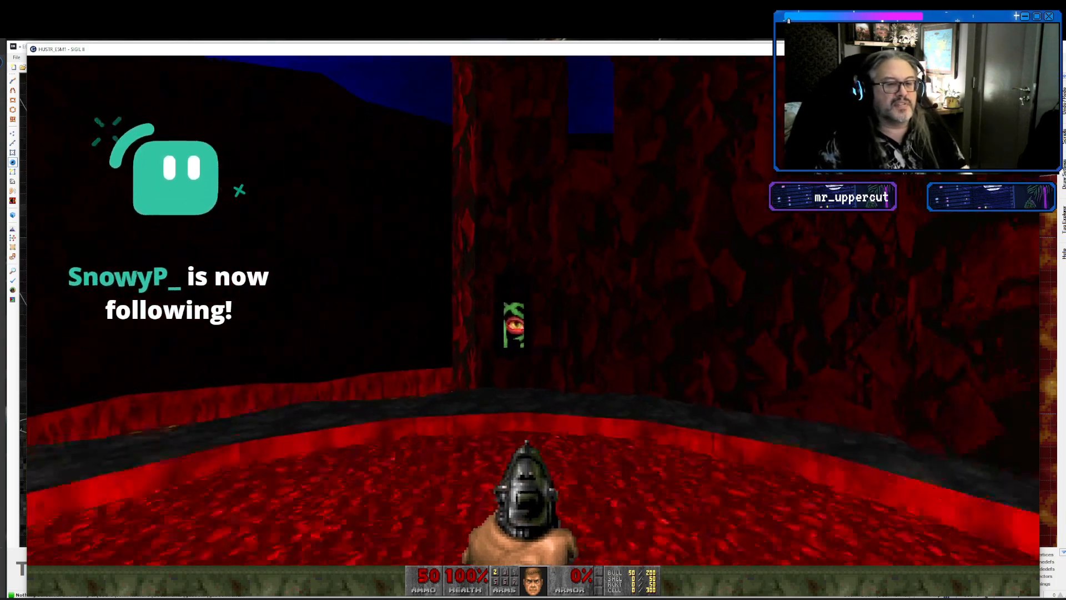
key(w)
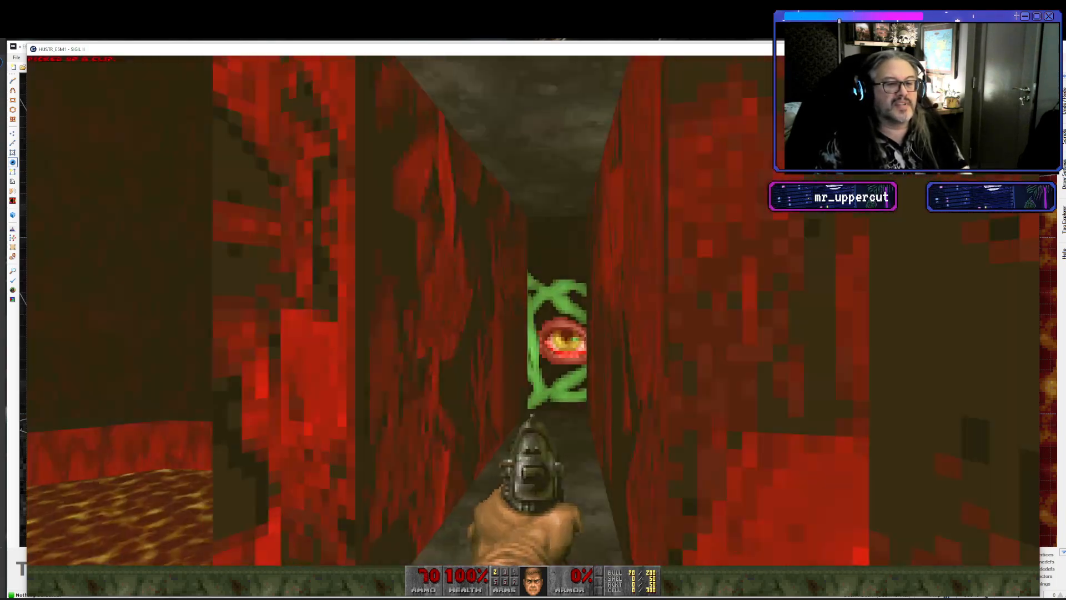
key(ctrl)
key(w)
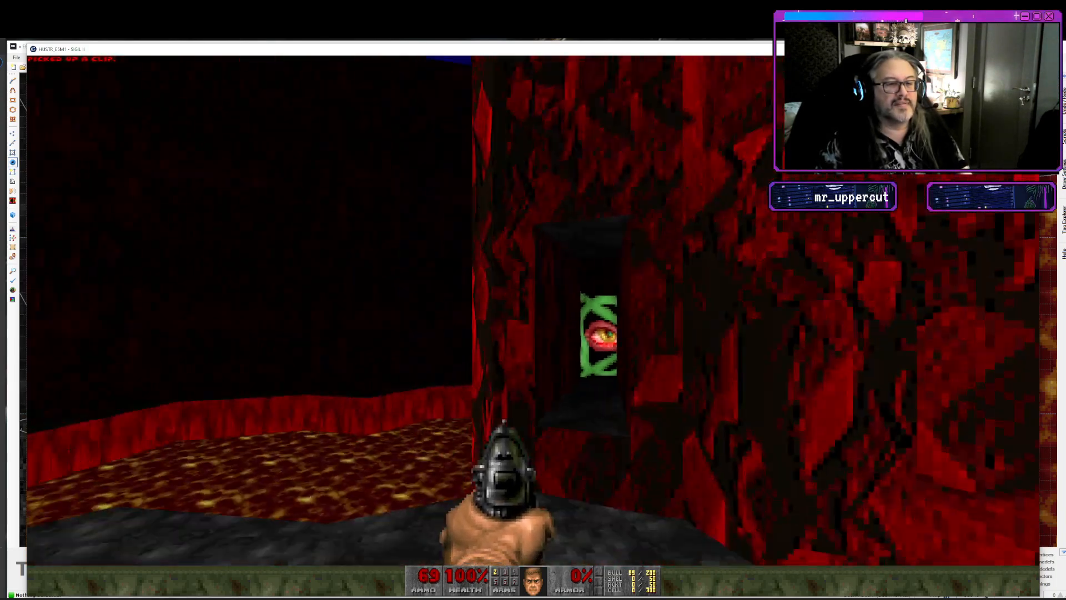
key(w)
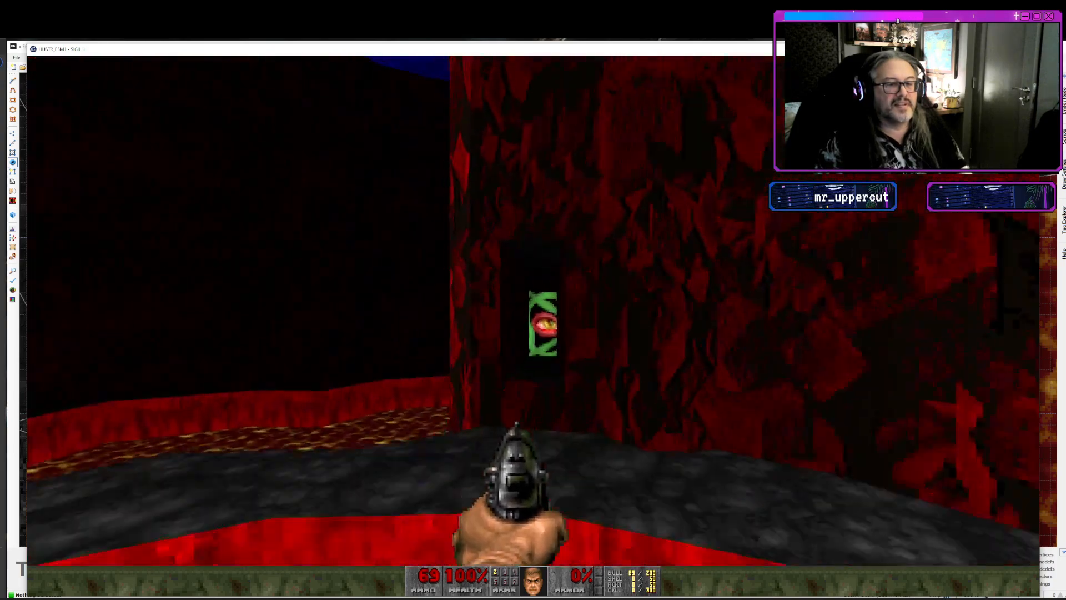
key(w)
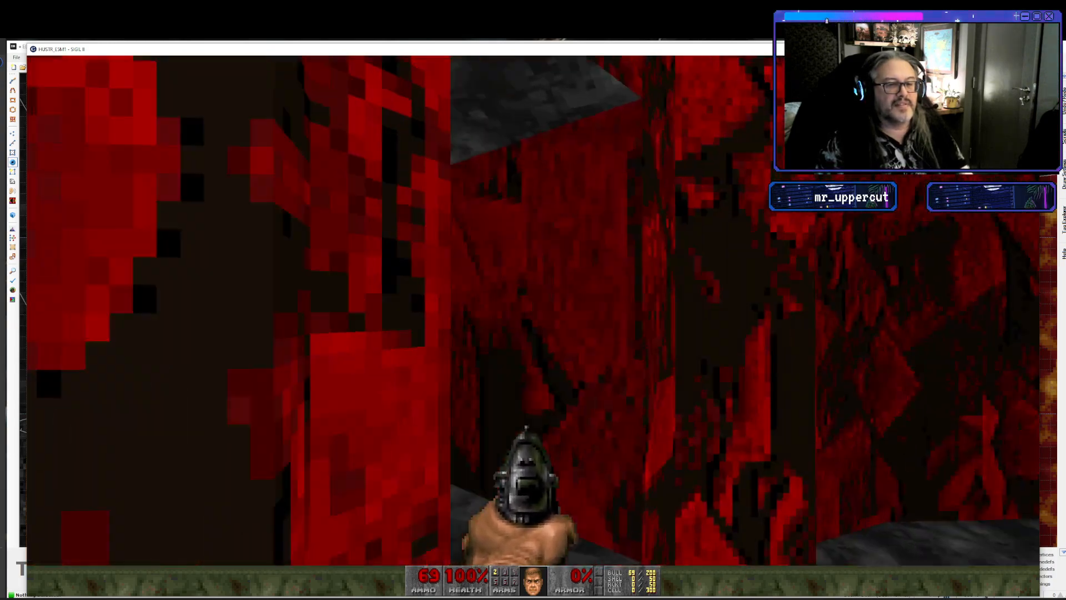
key(w)
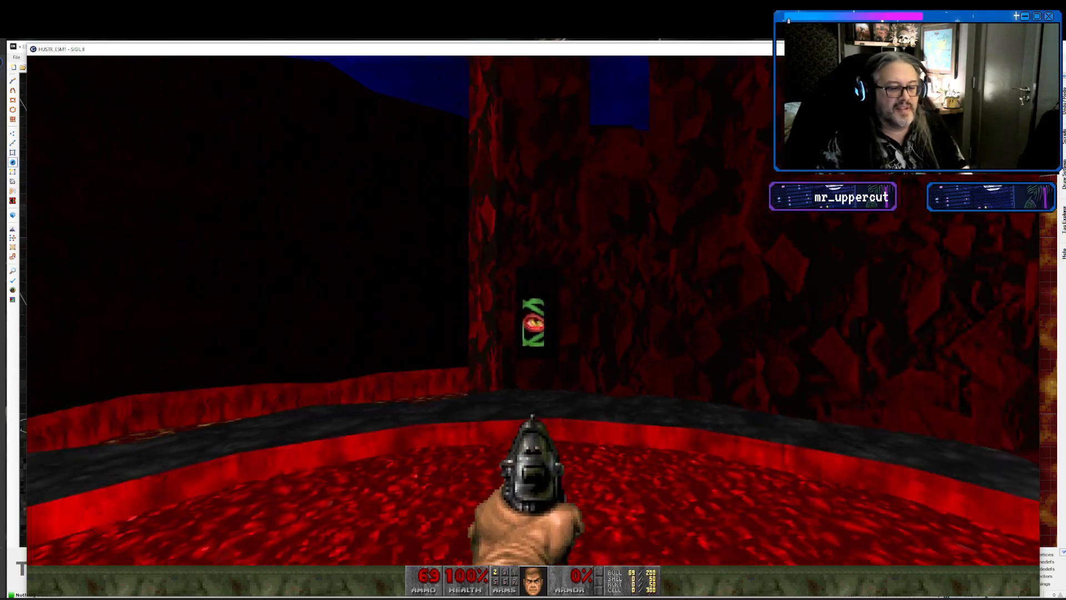
key(alt+F4)
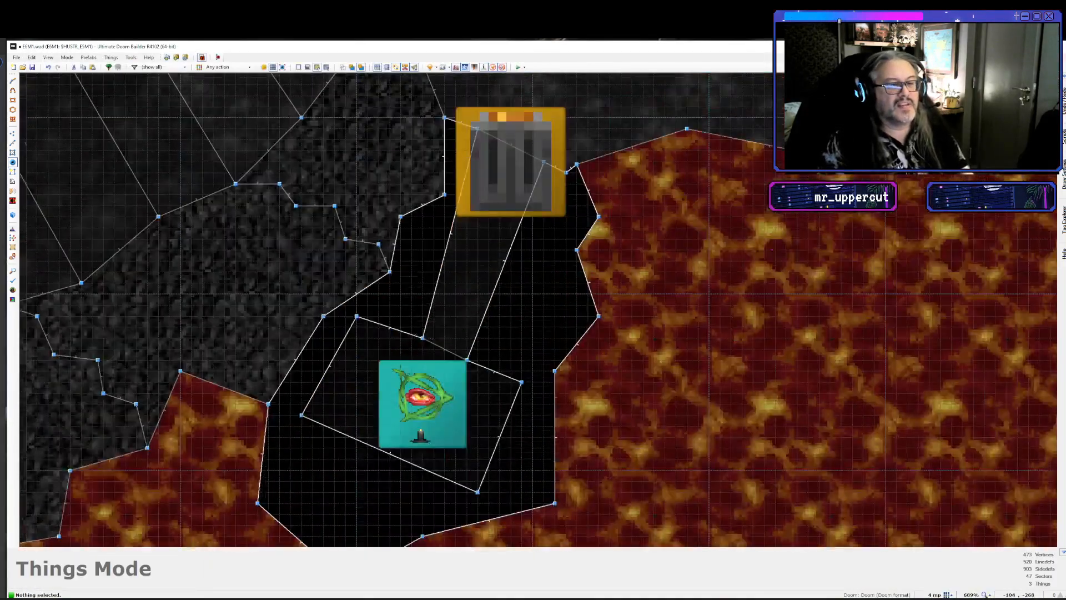
- Enlarge the far end of the chamber by reshaping its vertices, and move the Evil Eye deeper into it
key(l)
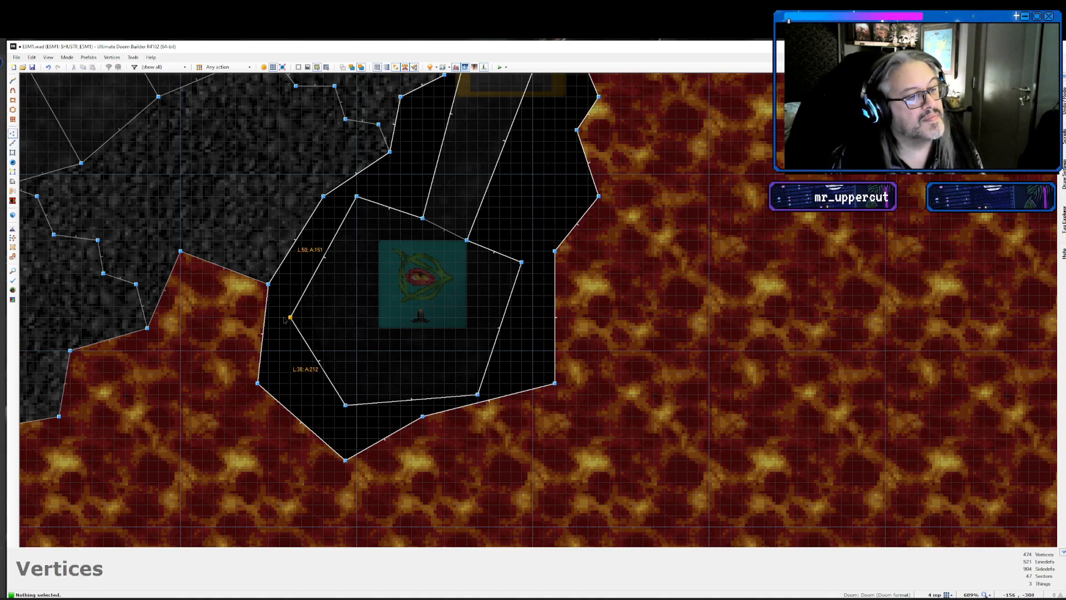
key(t)
drag(428, 290, 394, 356)
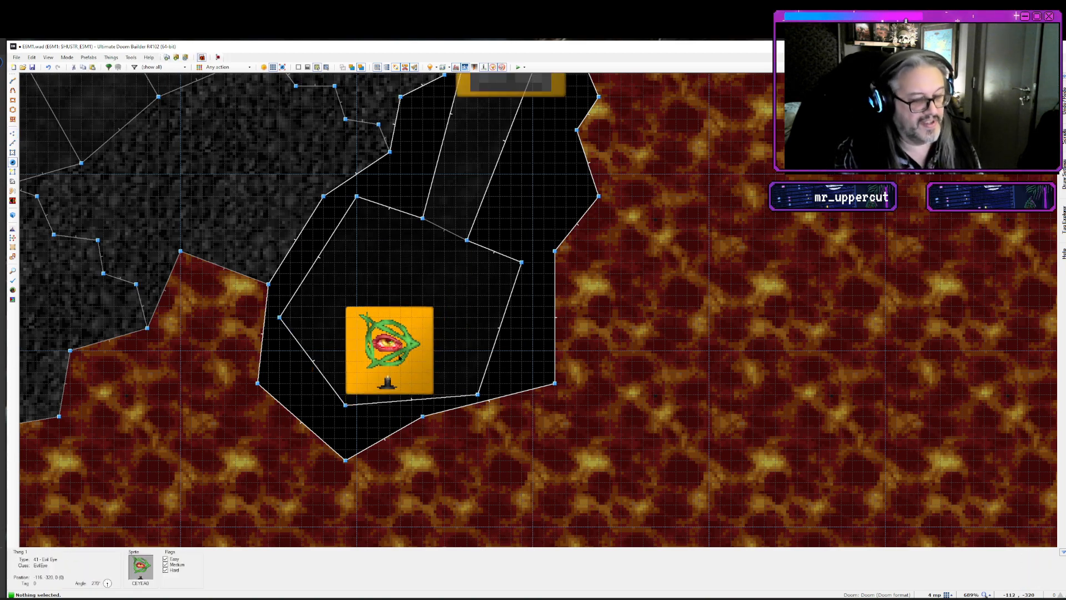
- Draw two roughly parallel lines across the chamber between the passage and the Evil Eye, the first about 67 units long
key(d)
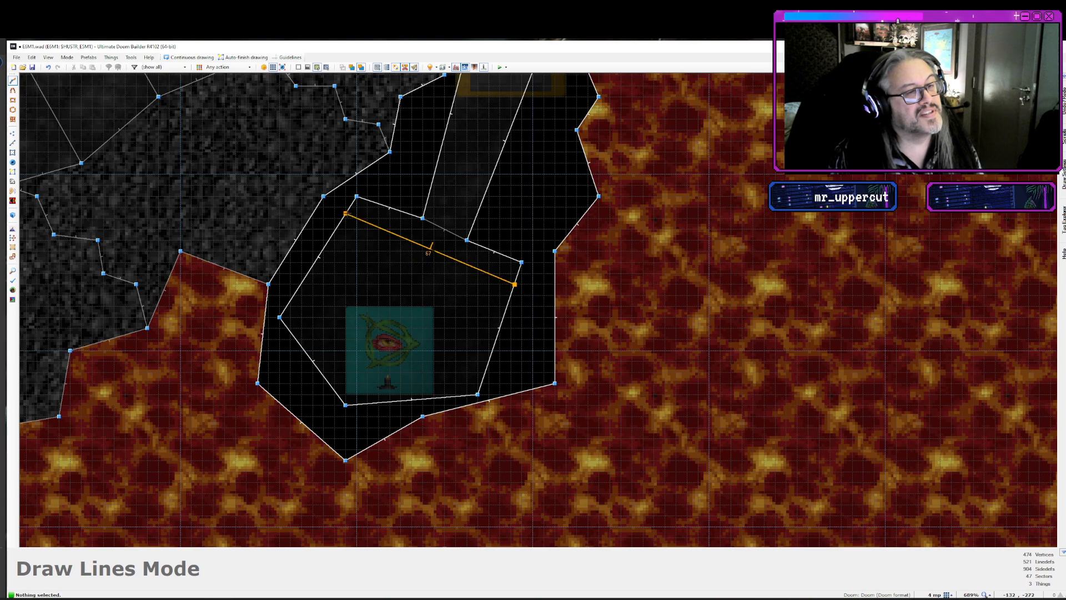
click(345, 213)
key(d)
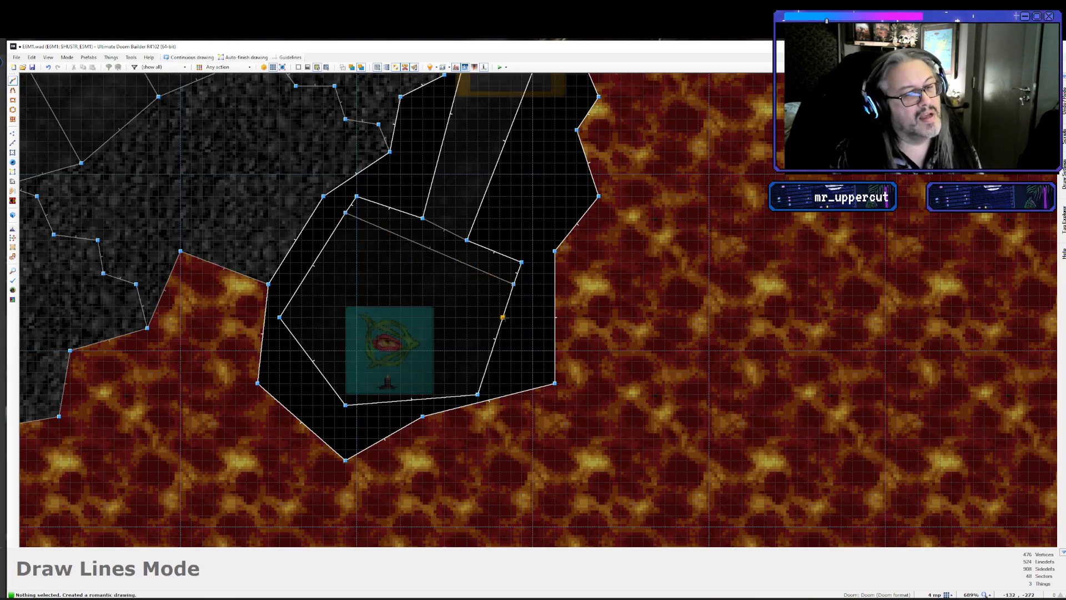
click(502, 317)
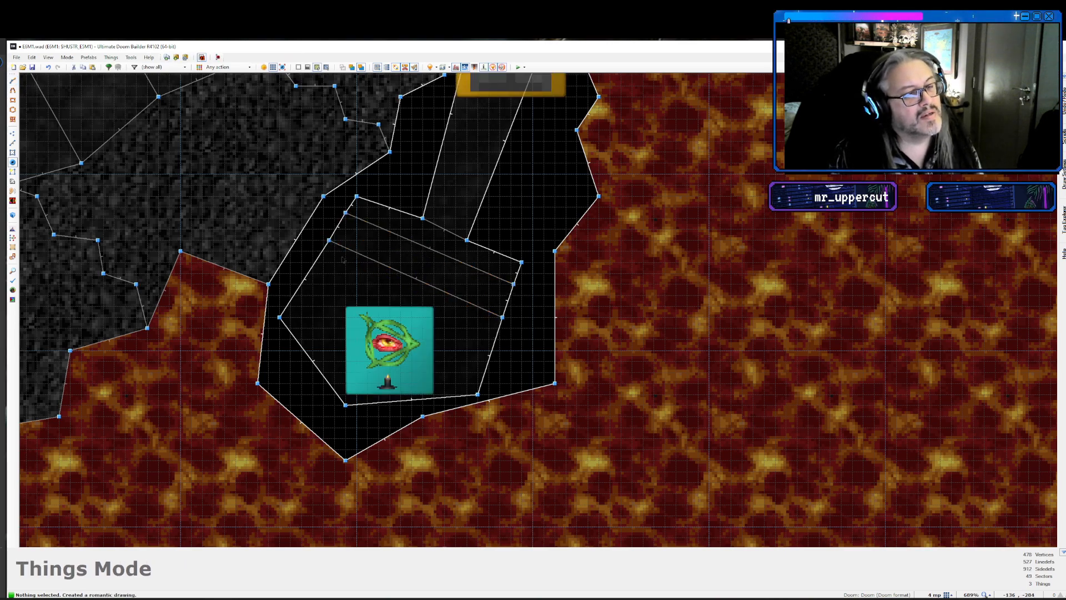
- Assign action 46, GR Door Open Stay, to the crossing line nearest the passage
key(l)
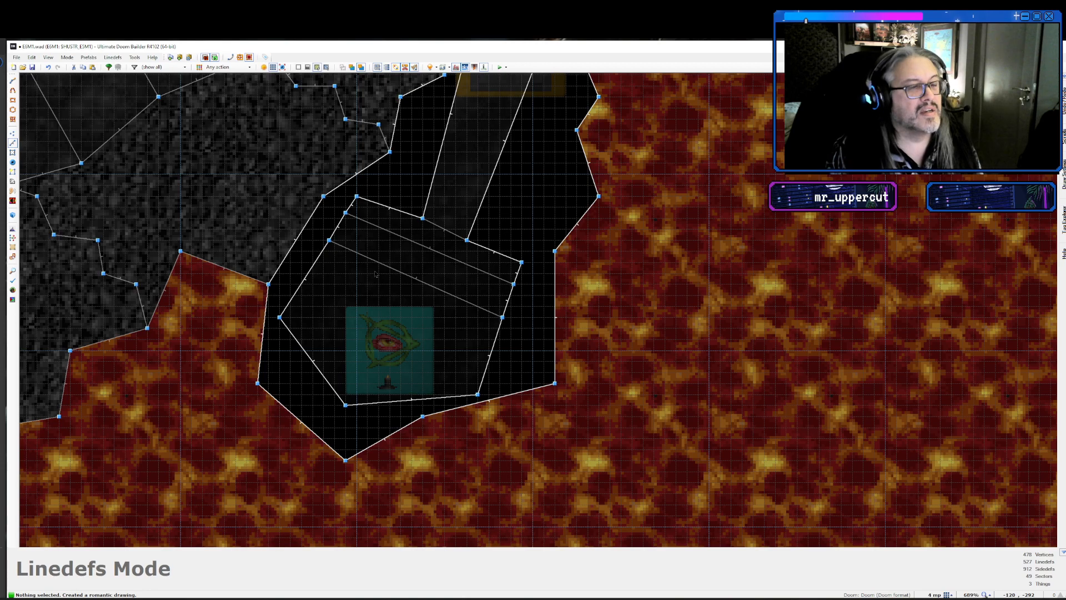
right_click(433, 250)
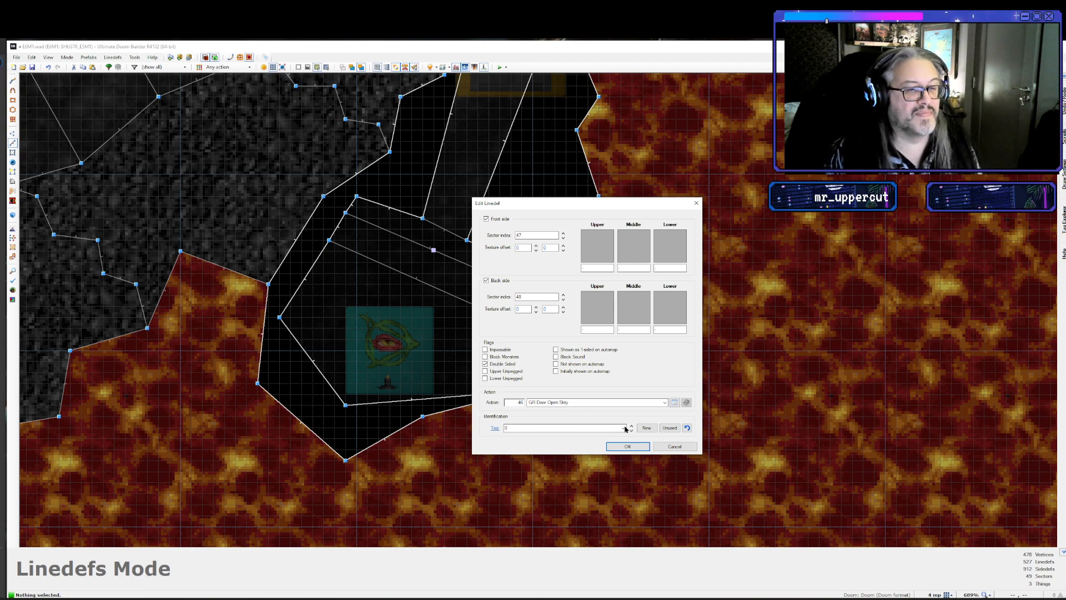
click(626, 447)
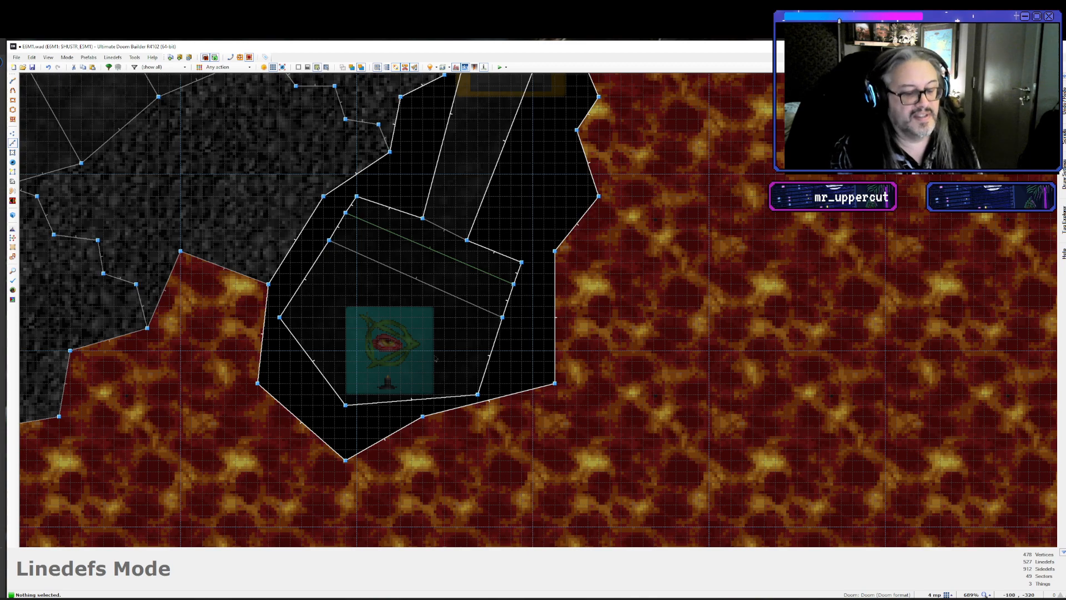
- Give the passage sector tag 2, and open the properties of the crossing line nearest the Evil Eye
key(Up)
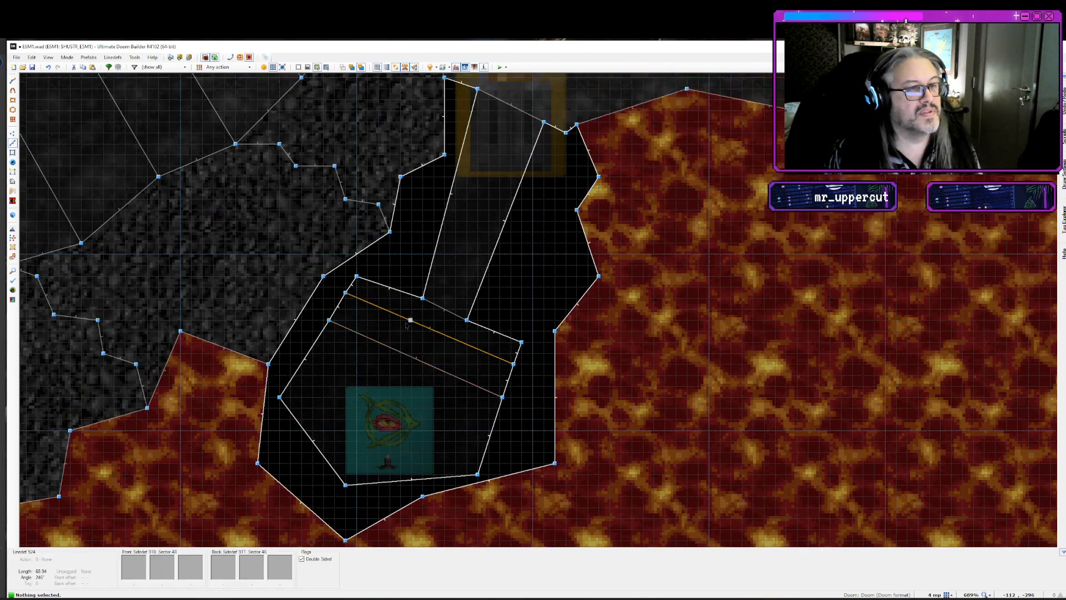
right_click(466, 295)
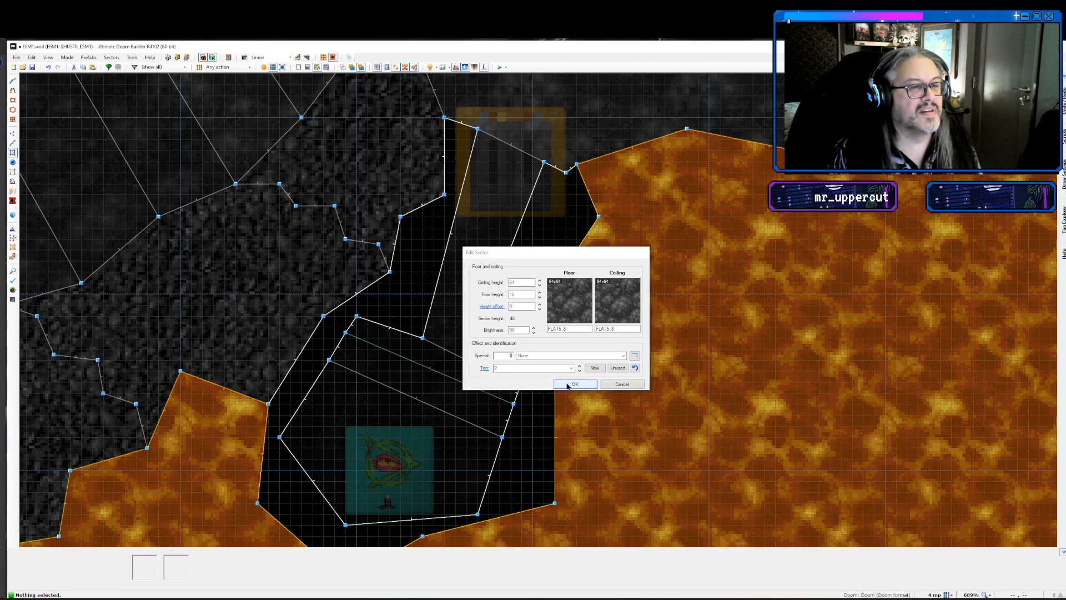
click(567, 384)
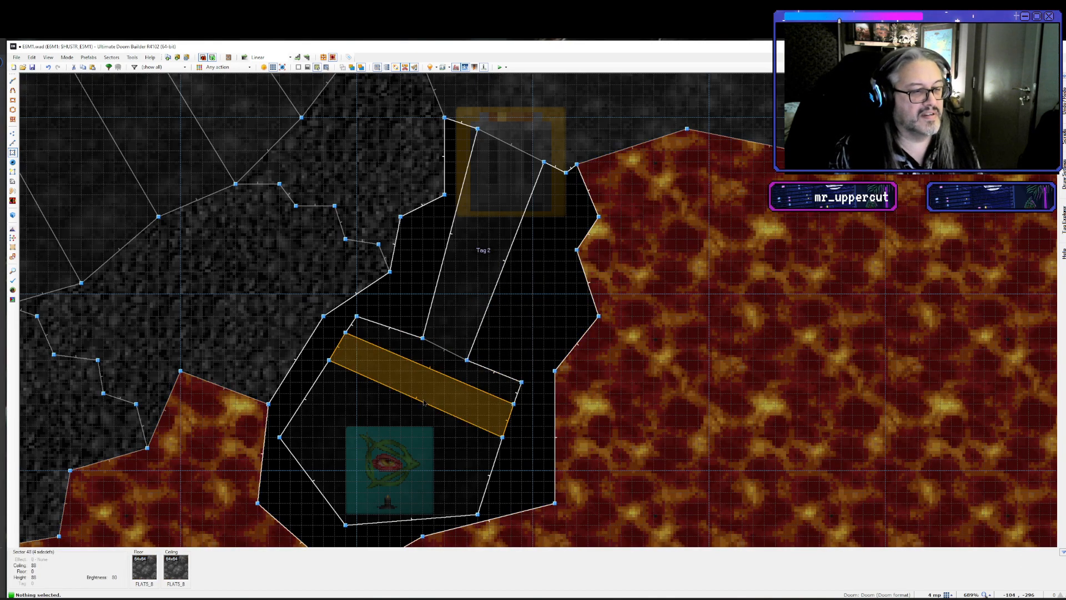
key(l)
right_click(404, 393)
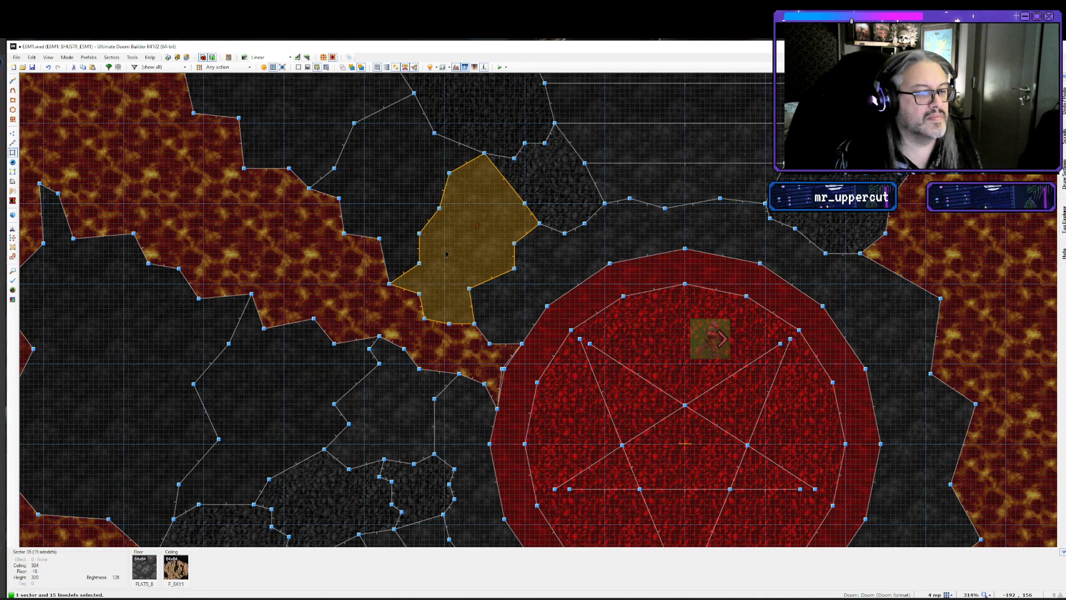
- Set the ceiling height of the two rock sectors west of the blood pool to -16 and their ceiling texture to FLAT5_8
right_click(397, 391)
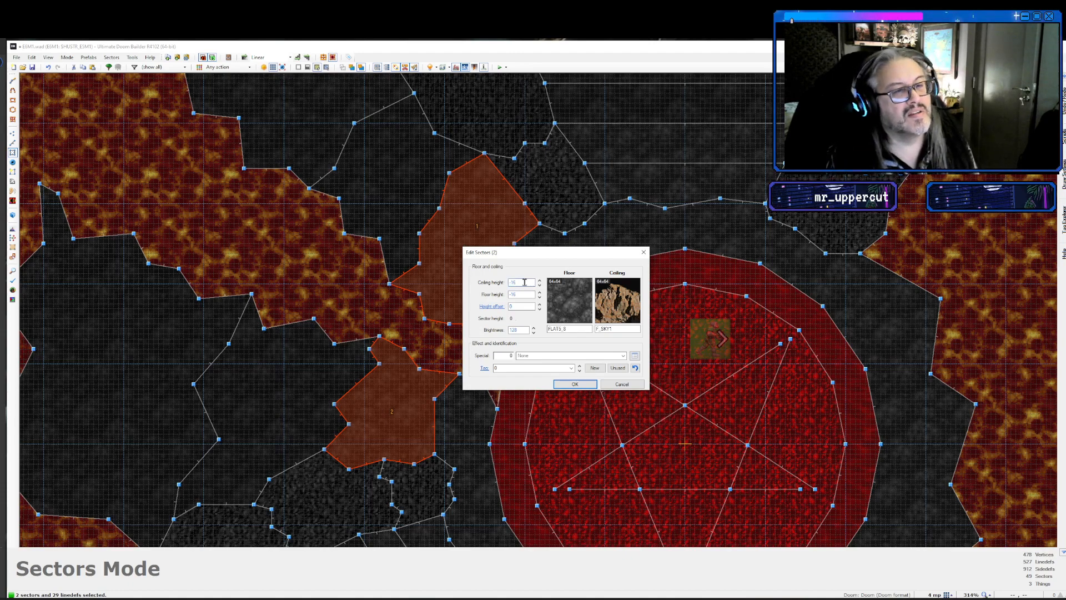
click(611, 303)
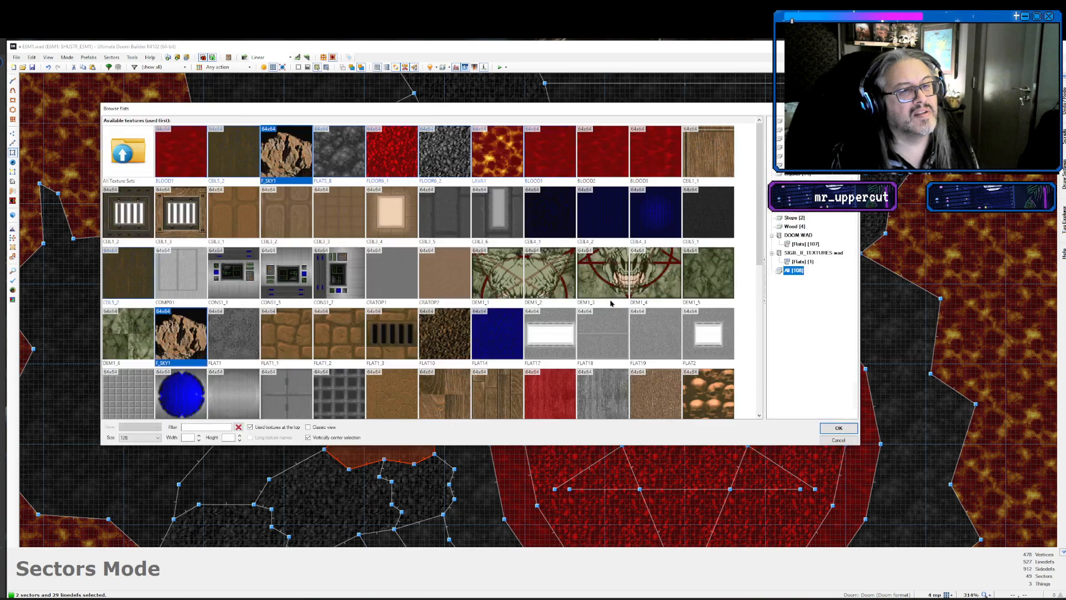
double_click(341, 146)
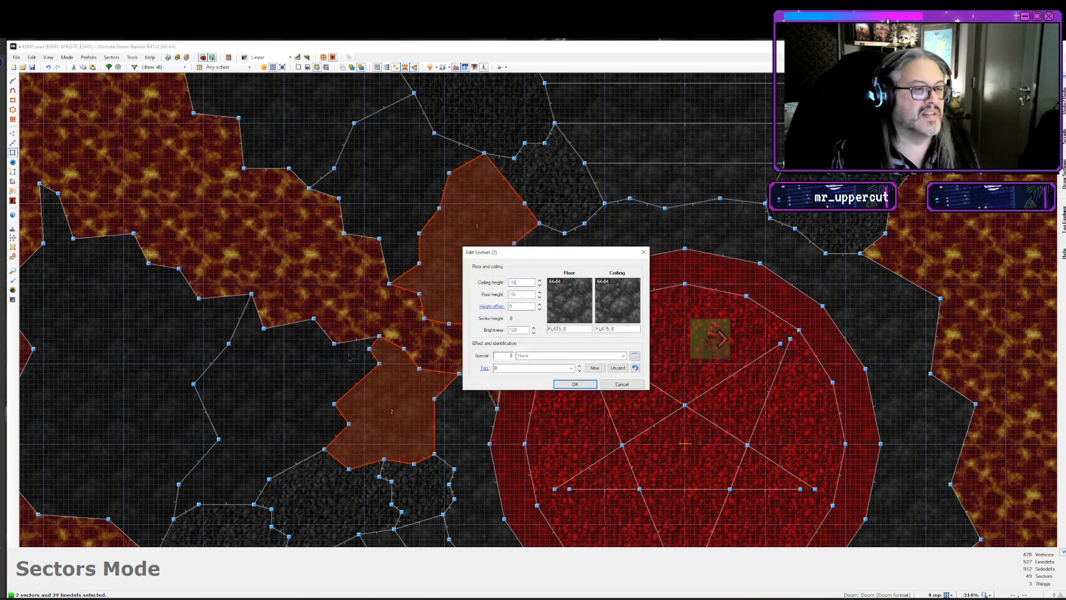
key(Return)
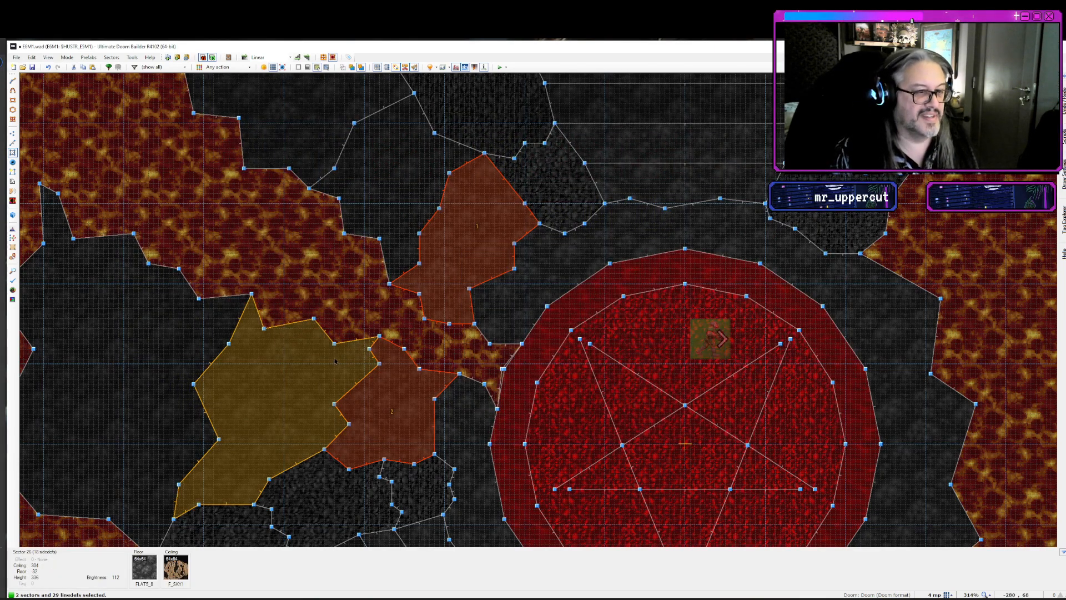
- Apply ROCKRED1 to the missing wall faces of the closed rocks facing the blood pool and auto-align the textures horizontally
key(c)
key(Down)
key(Down)
key(Down)
key(Down)
key(Down)
key(Right)
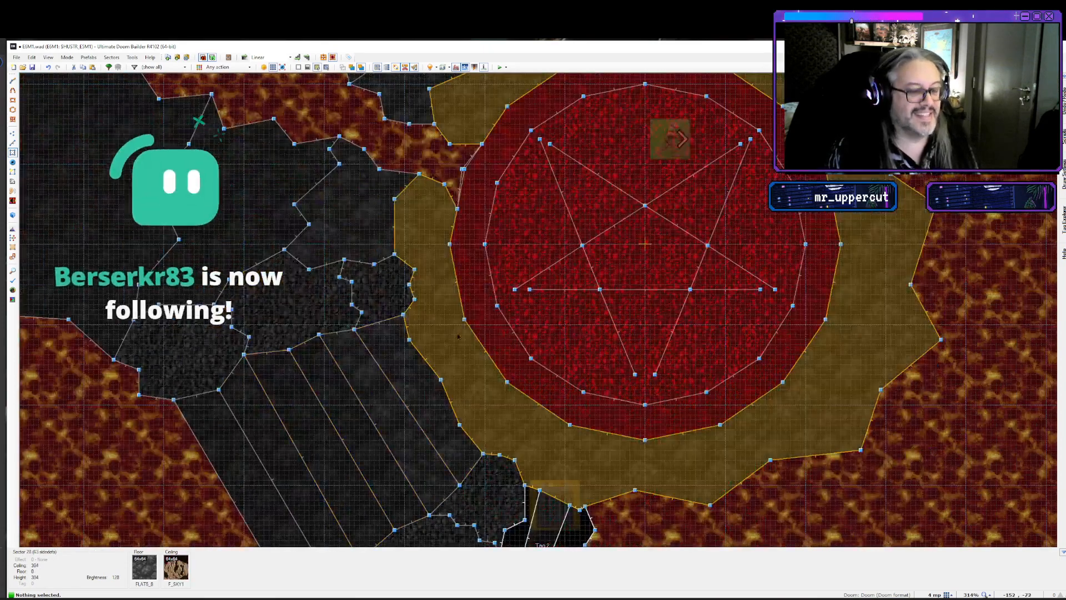
key(w)
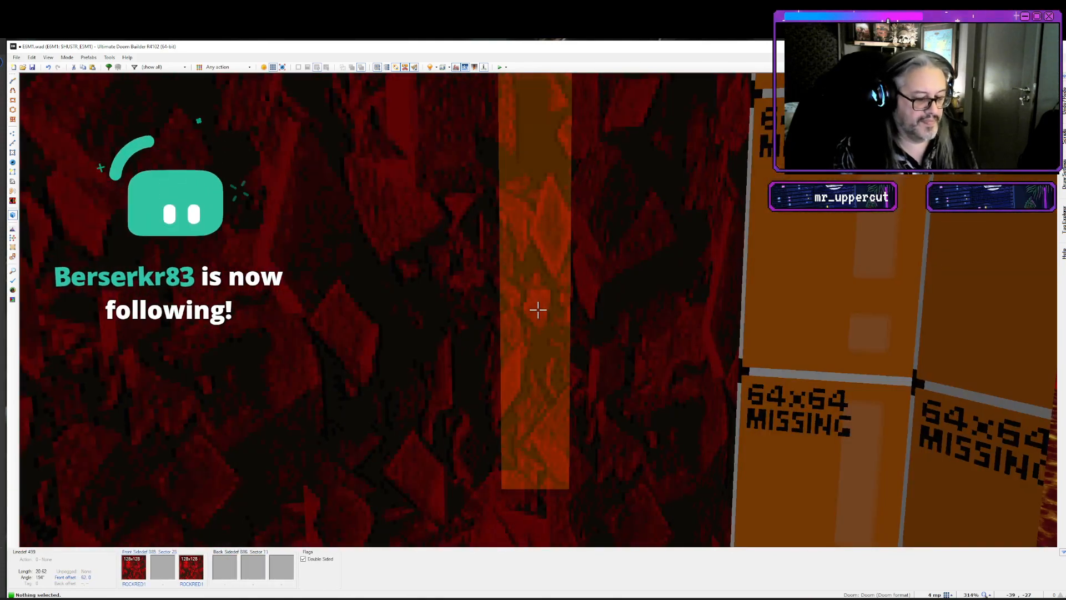
key(ctrl+v)
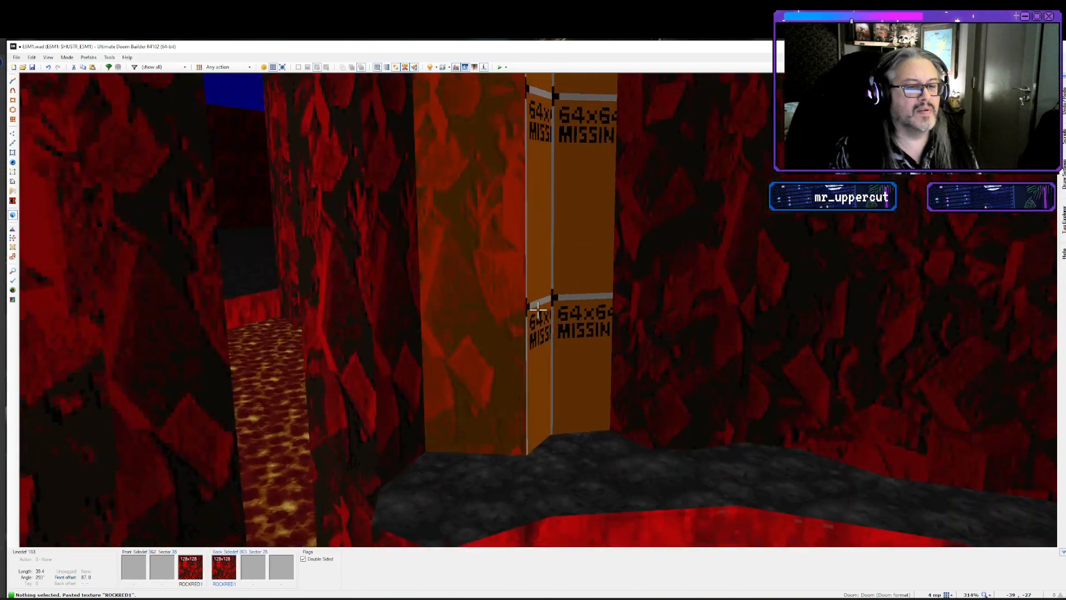
key(ctrl+v)
key(a)
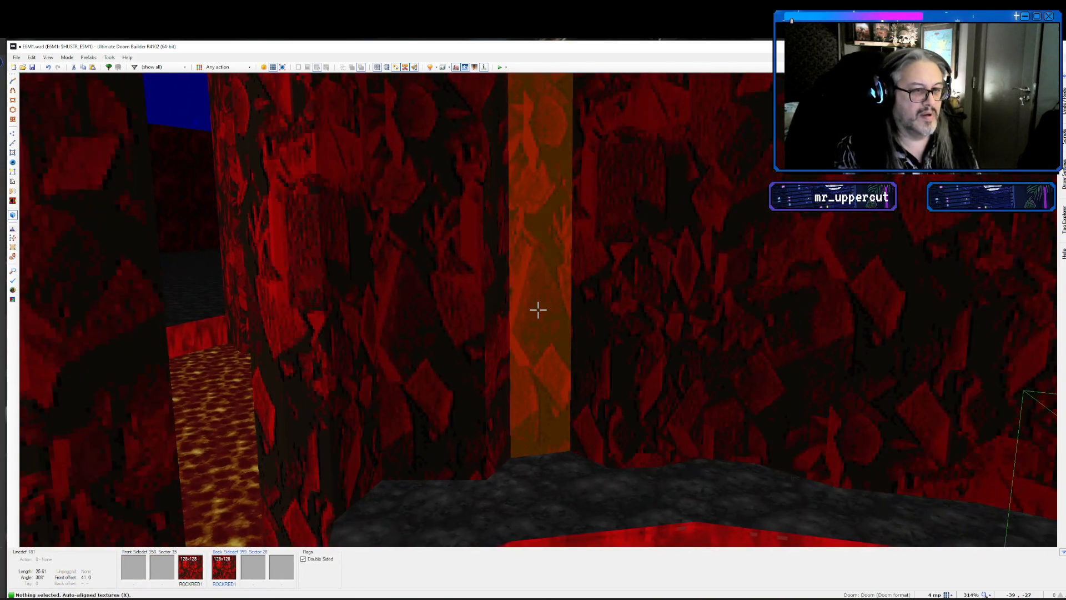
key(d)
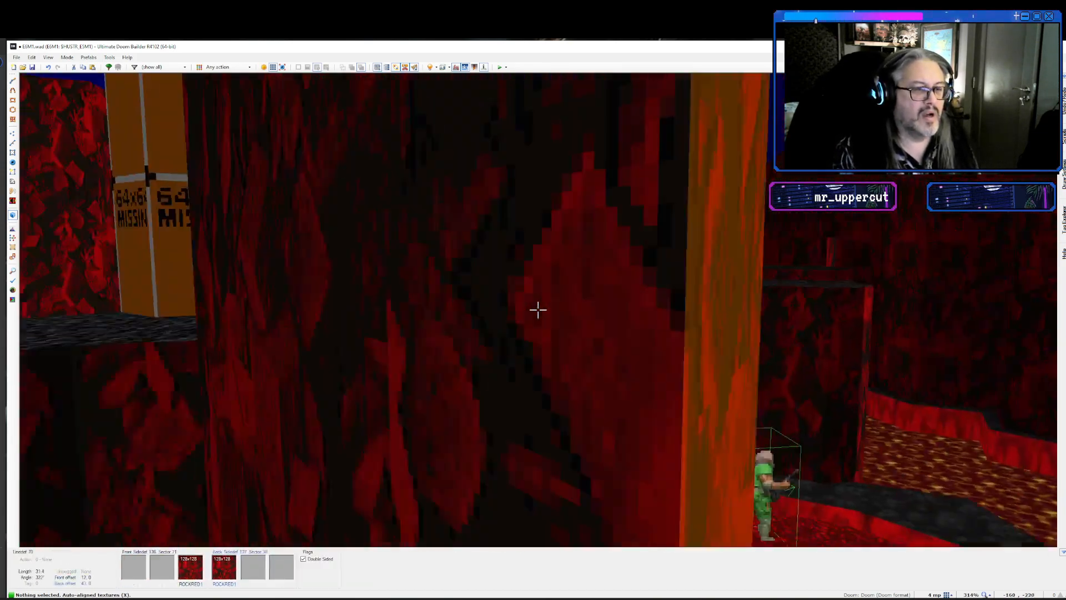
- Apply ROCKRED1 to the missing wall faces on the outer western side of the closed rocks
key(ctrl+v)
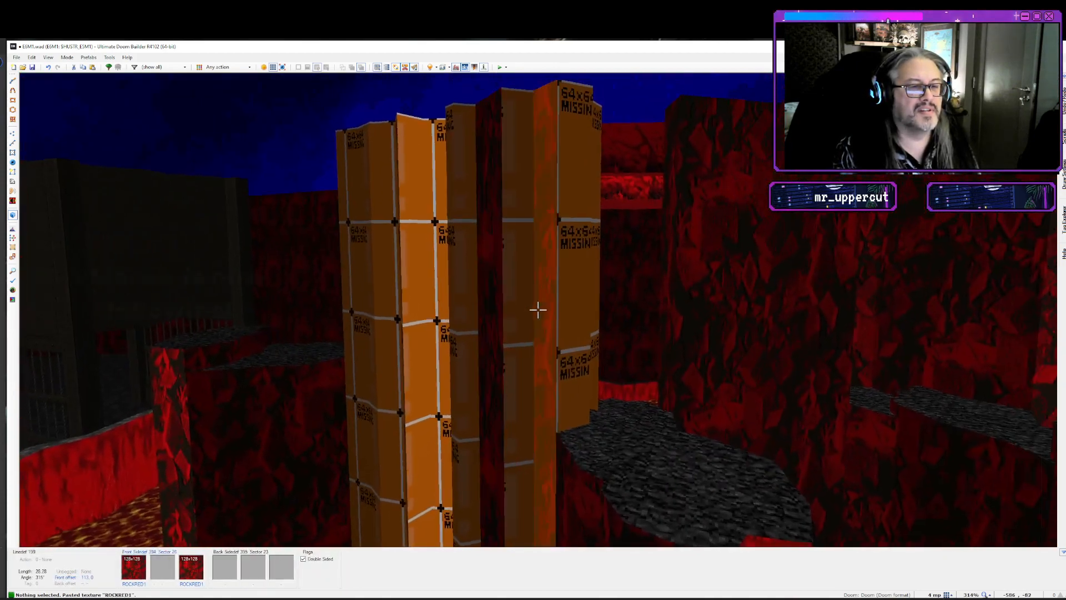
key(ctrl+v)
key(ctrl+v)
key(s)
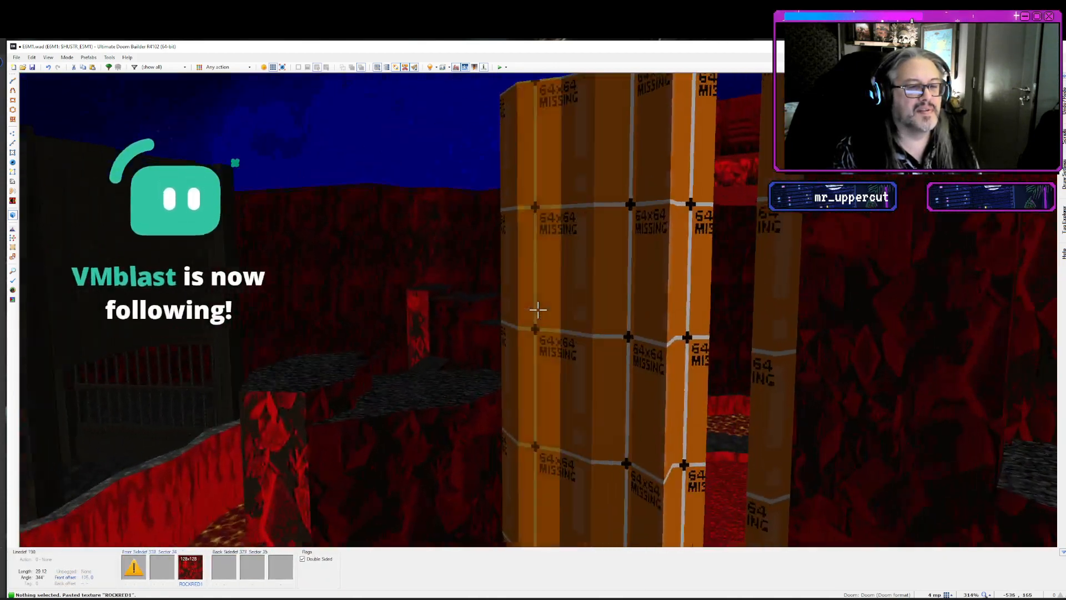
key(ctrl+v)
key(ctrl+v)
key(ctrl+v)
key(ctrl+v)
key(ctrl+v)
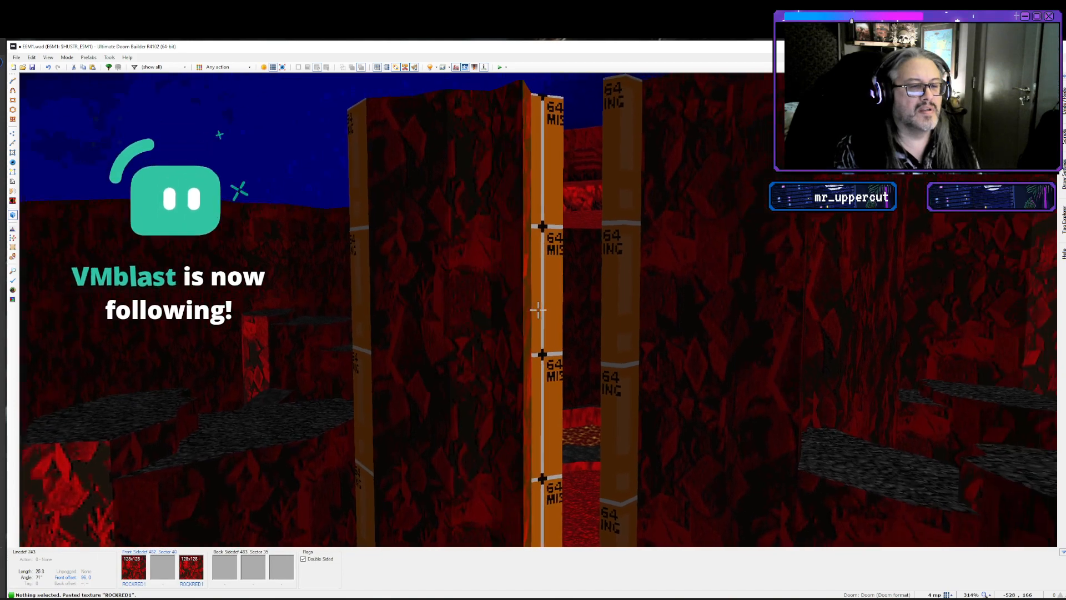
- Apply ROCKRED1 to the remaining narrow missing faces along the gap between the two closed rocks
key(ctrl+v)
key(e)
key(ctrl+v)
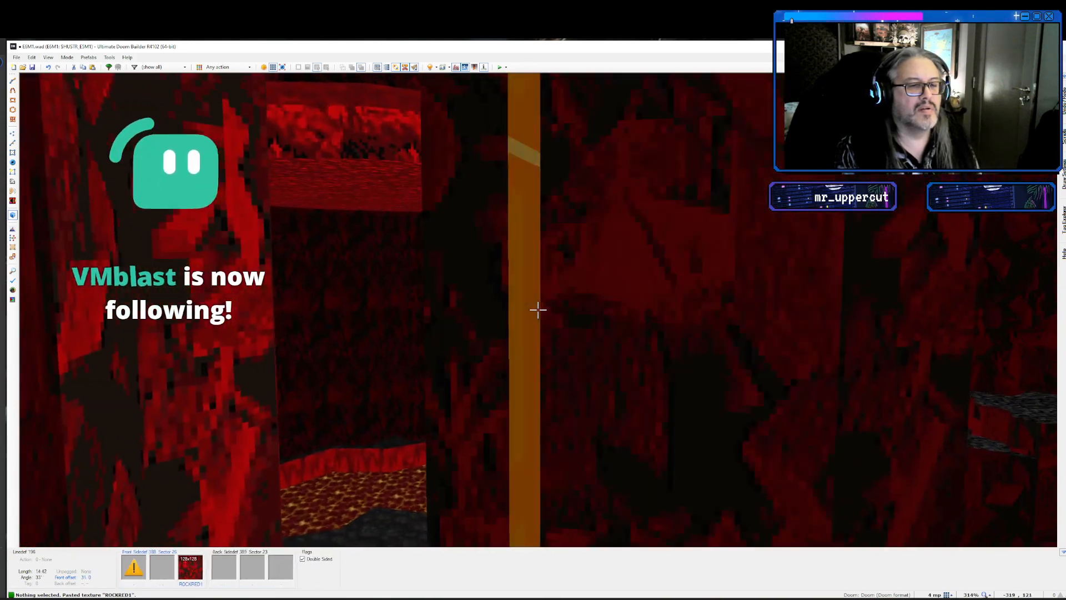
key(e)
key(ctrl+v)
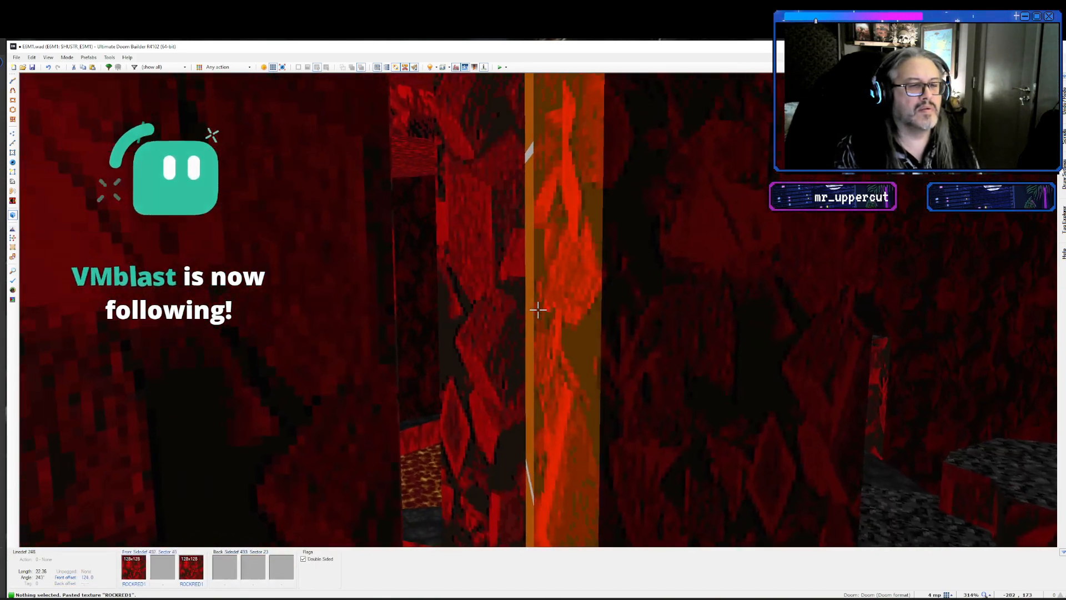
key(ctrl+v)
key(e)
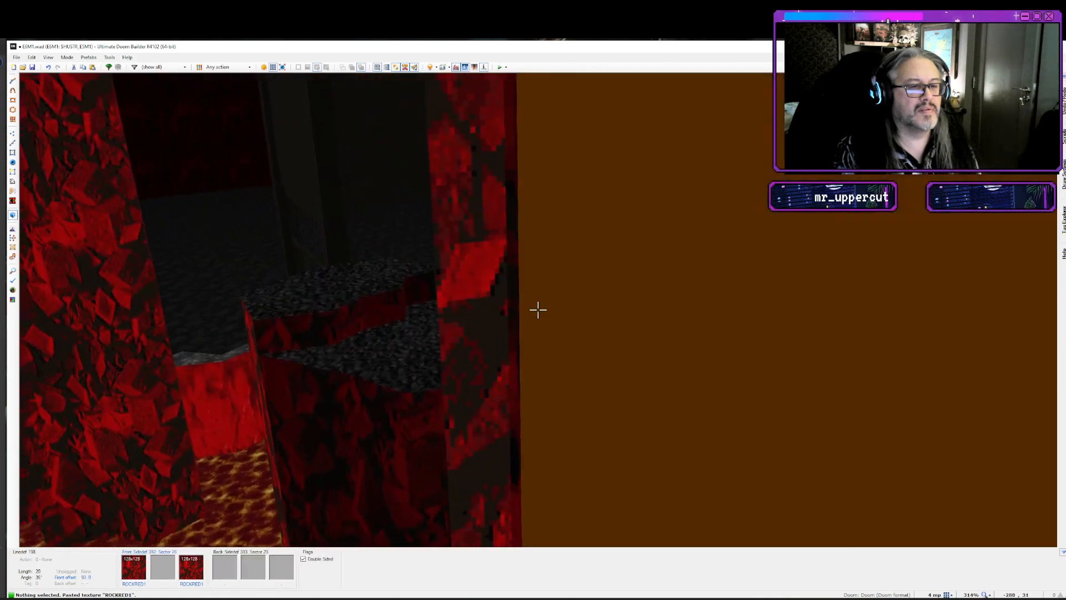
key(e)
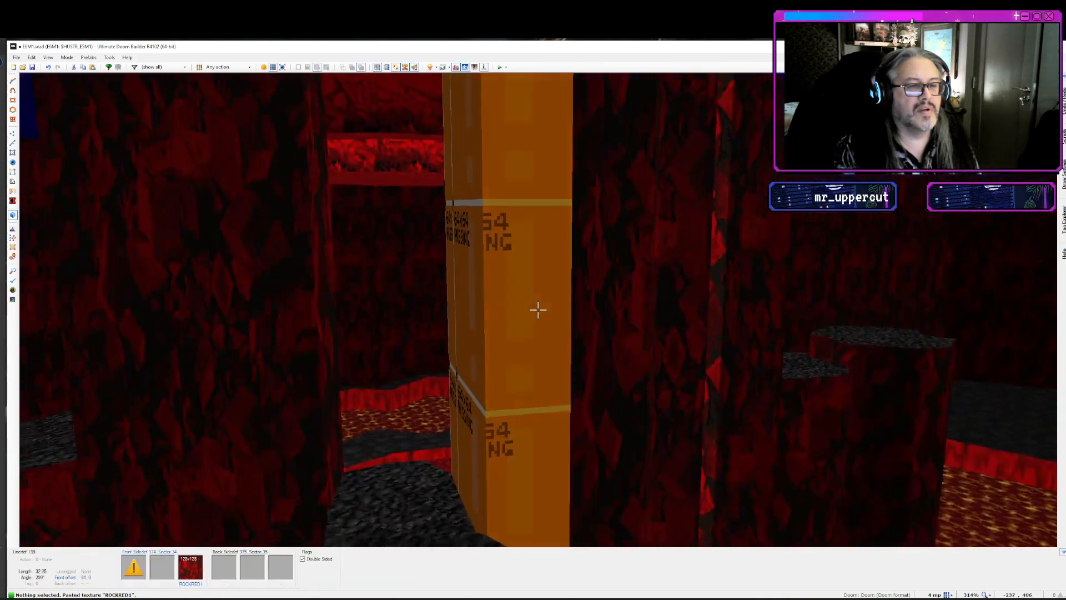
- Apply ROCKRED1 to the missing faces of the northern closed rock and auto-align its textures horizontally
key(ctrl+v)
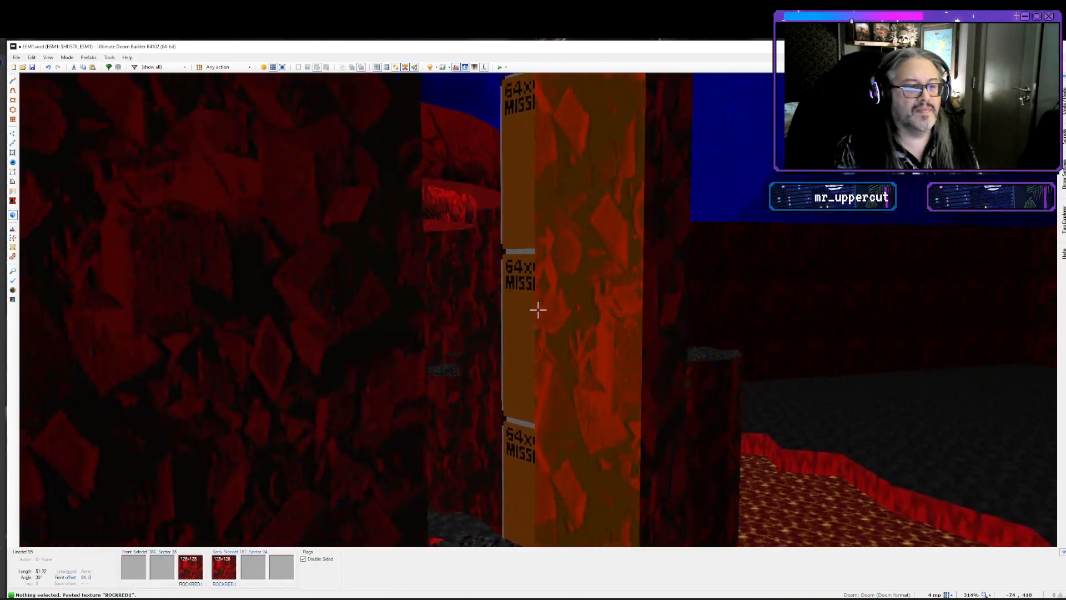
key(ctrl+v)
key(e)
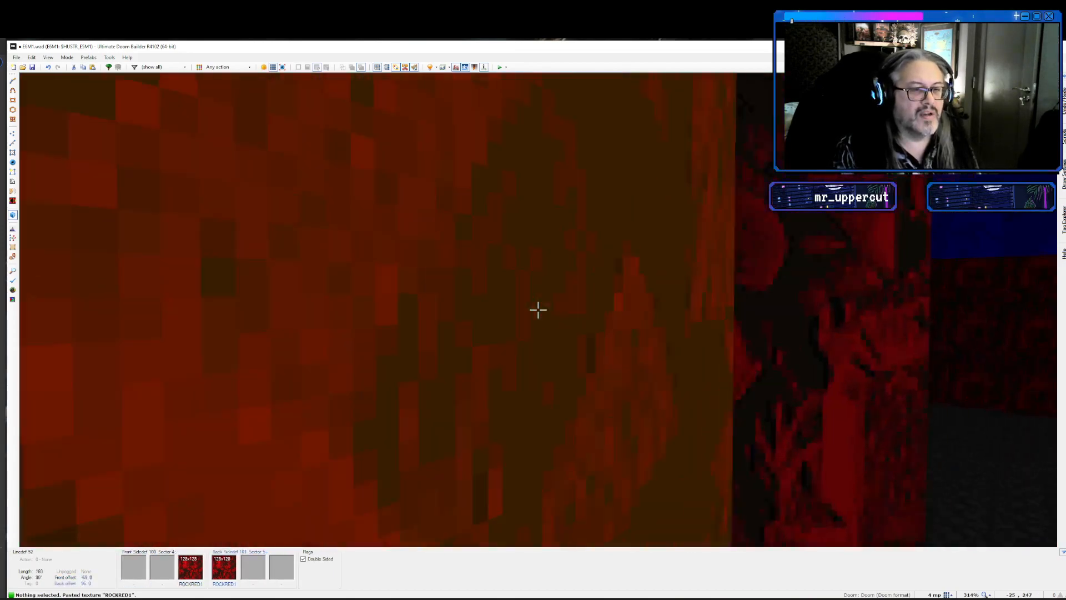
key(e)
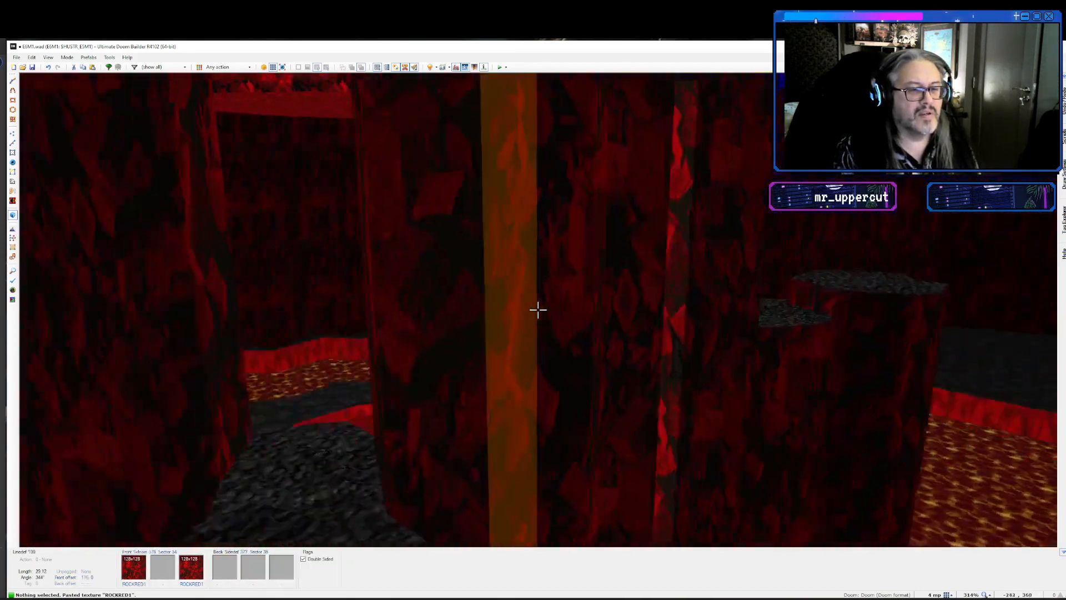
key(e)
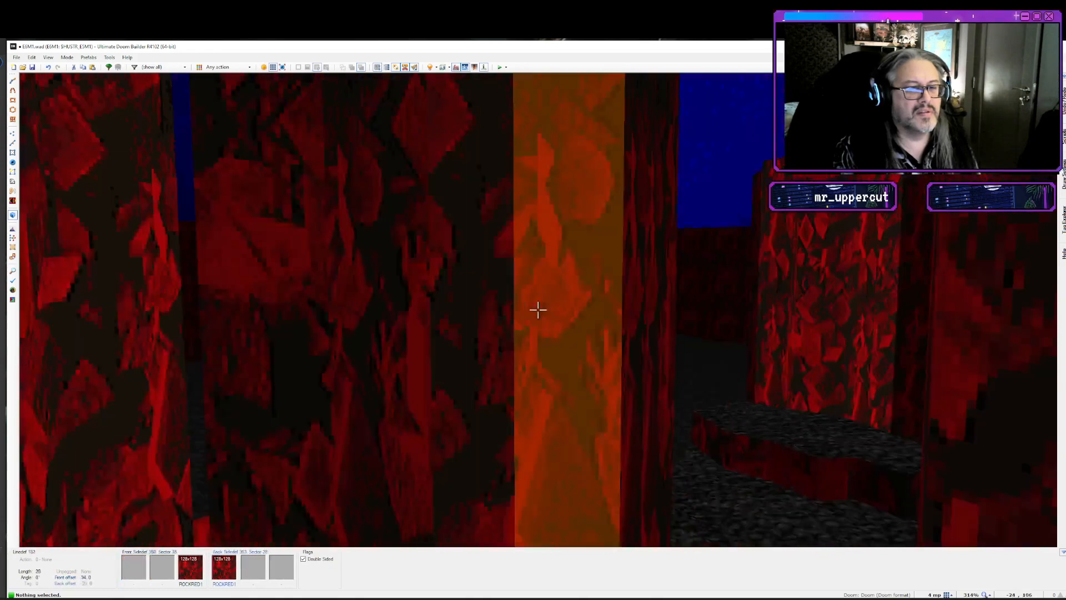
key(e)
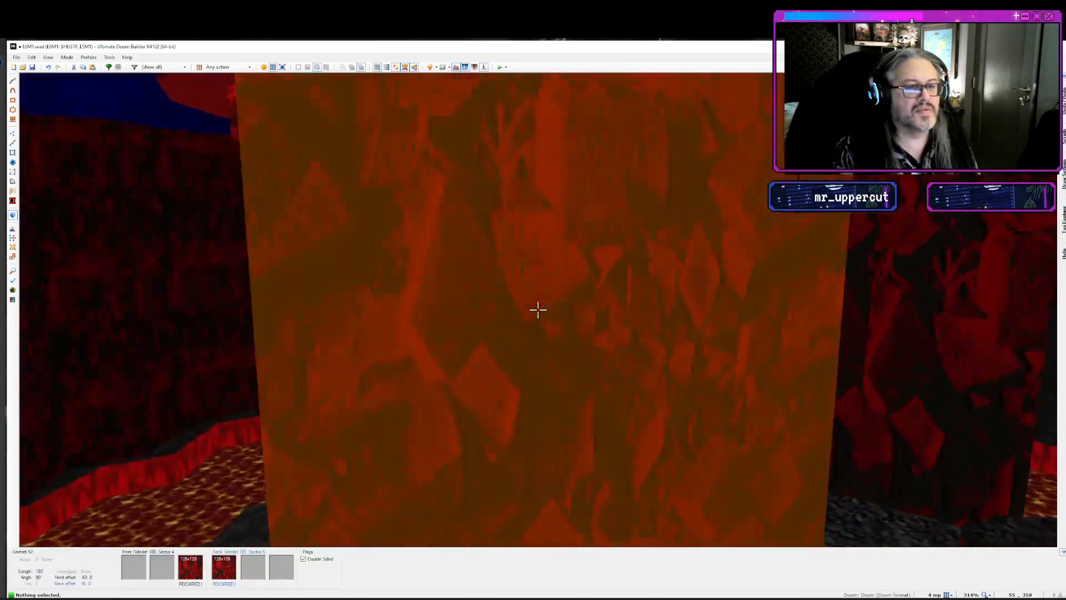
key(e)
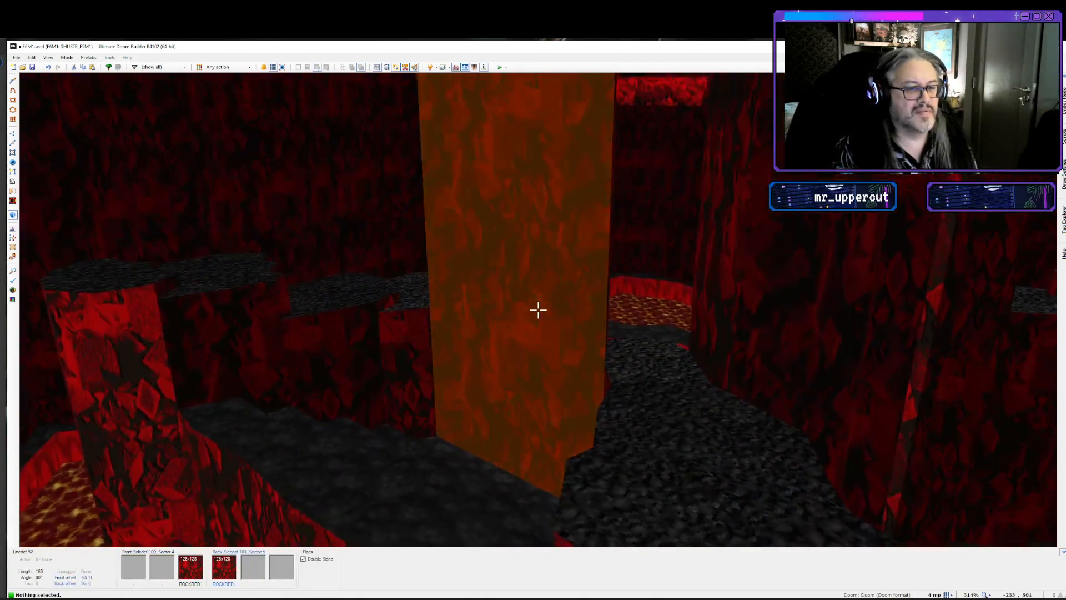
key(a)
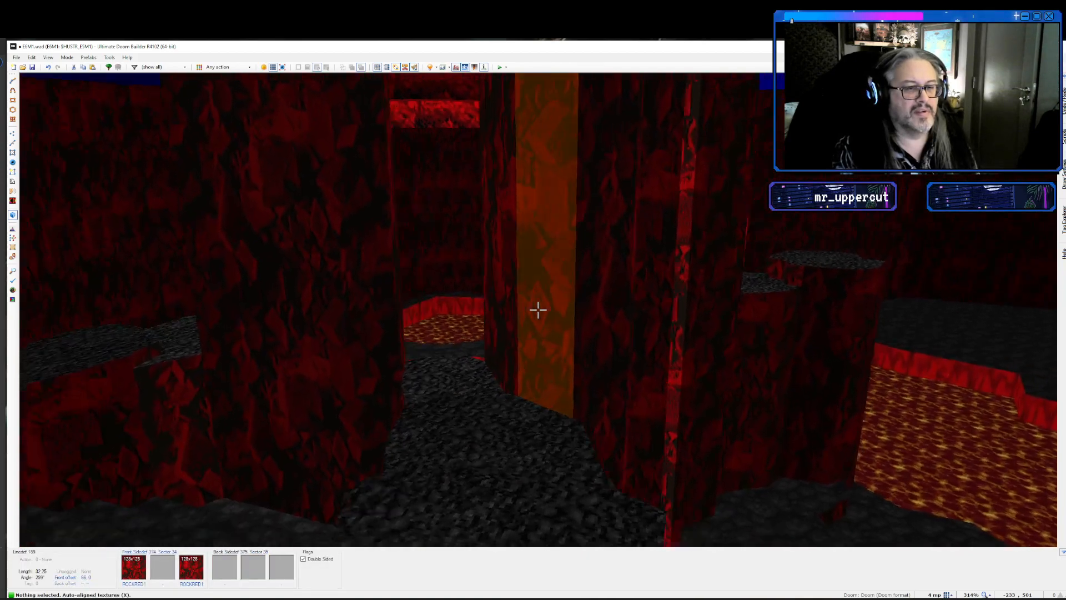
- Apply ROCKRED1 to the missing faces of the southern closed rock above the ledge and auto-align them horizontally
key(e)
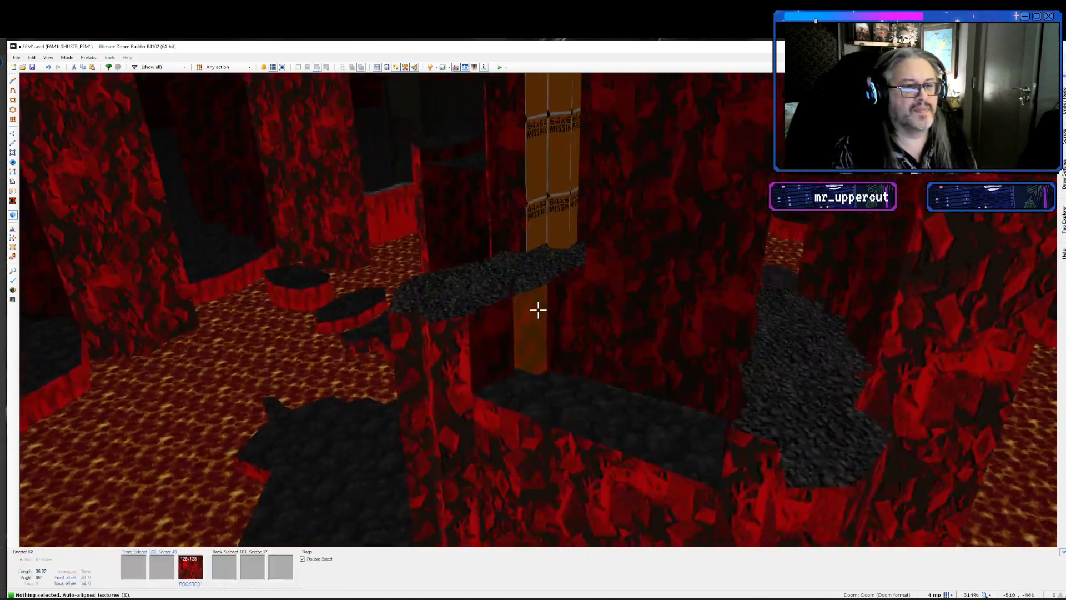
key(e)
key(ctrl+v)
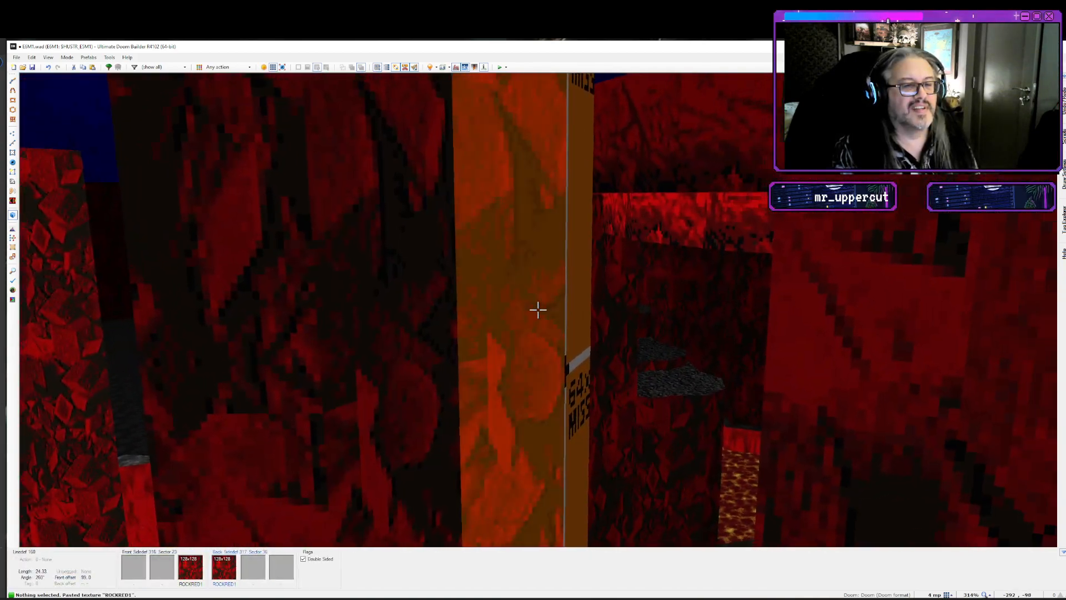
key(ctrl+v)
key(f)
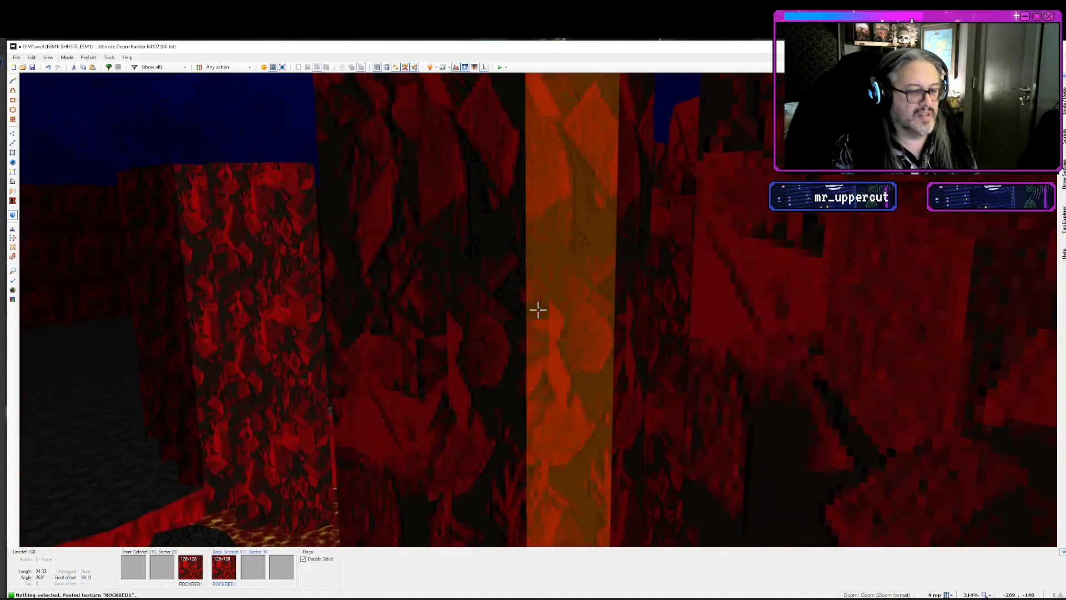
key(a)
key(e)
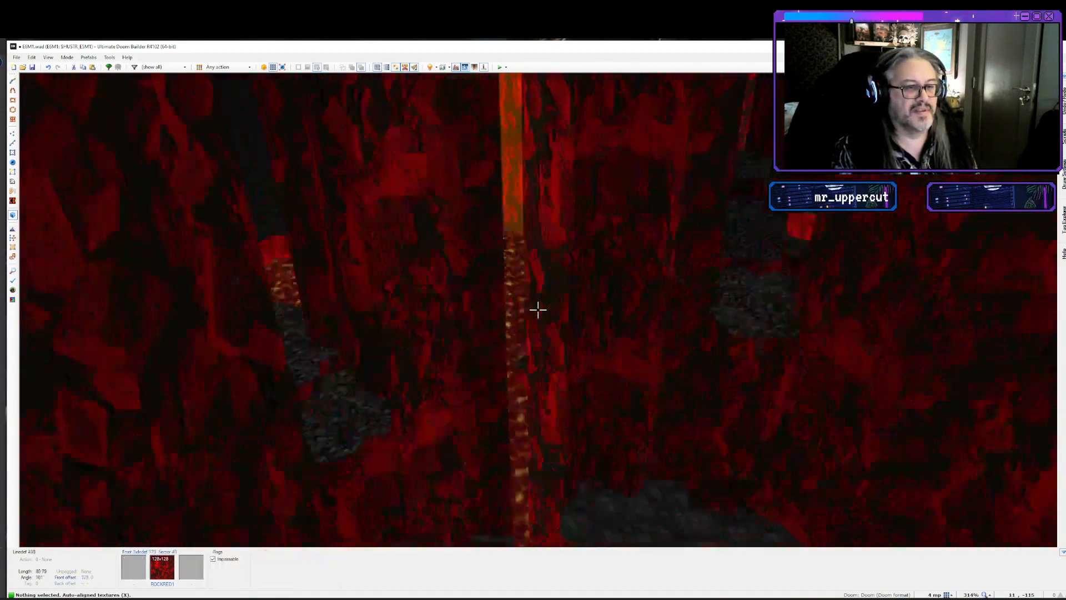
key(e)
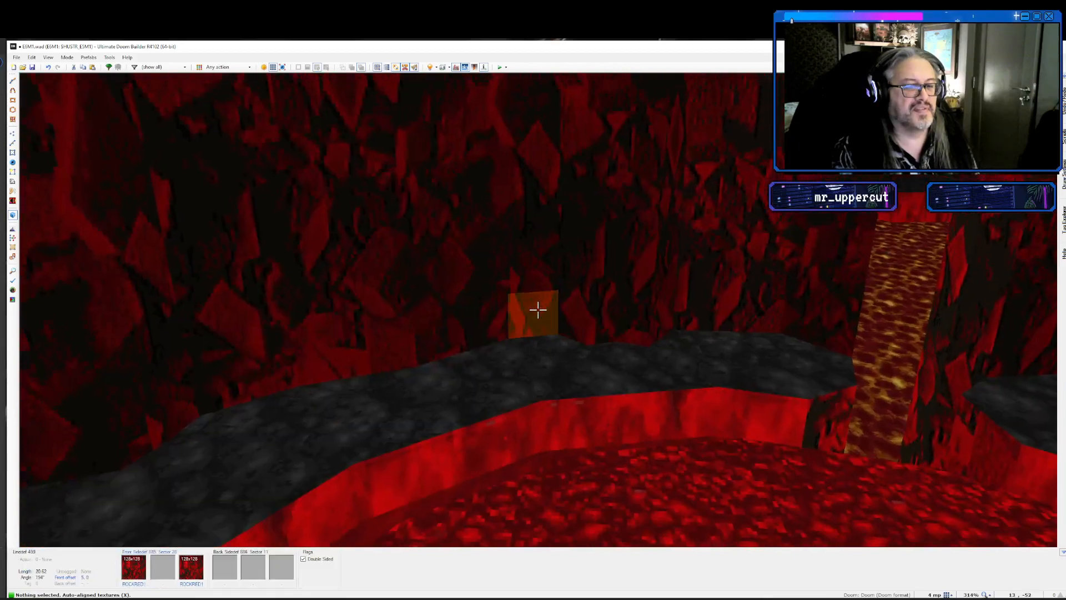
- Playtest the map, walking around the blood pool and up to the lava gap between the closed rocks, and quit the game
key(F9)
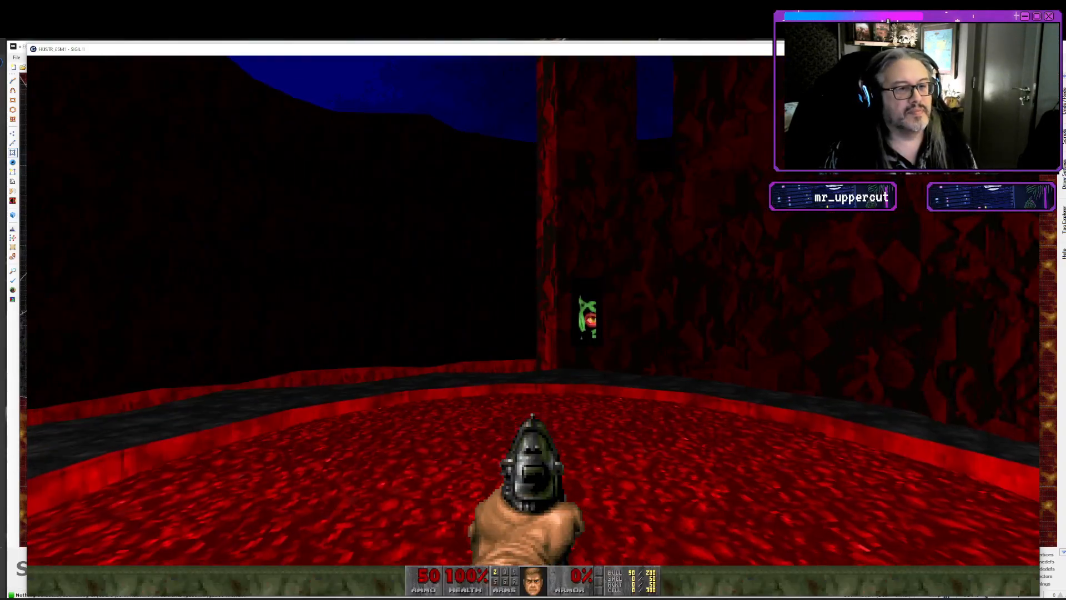
key(w)
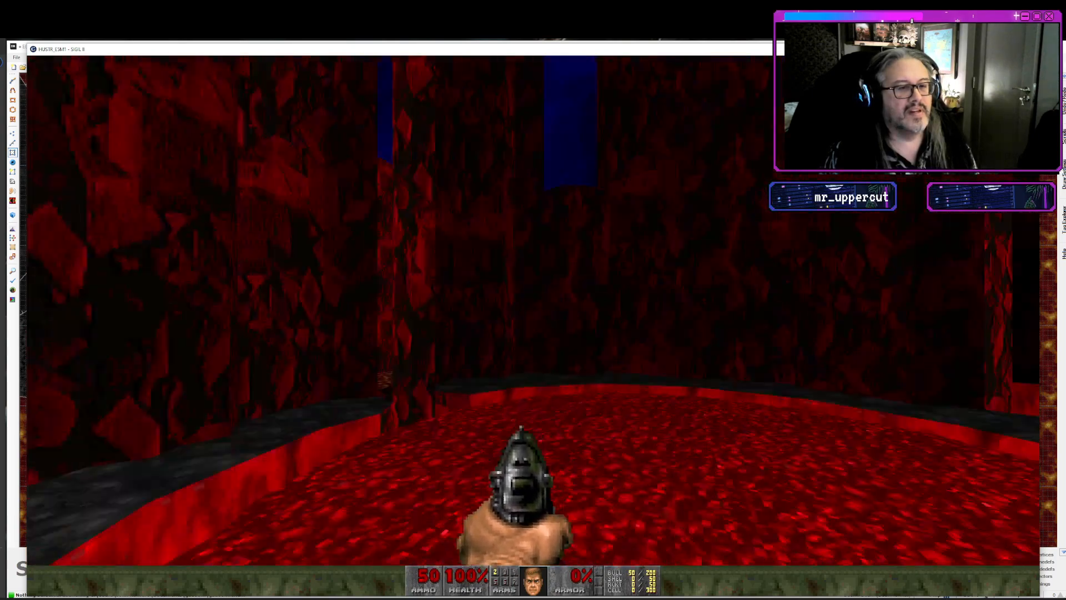
key(w)
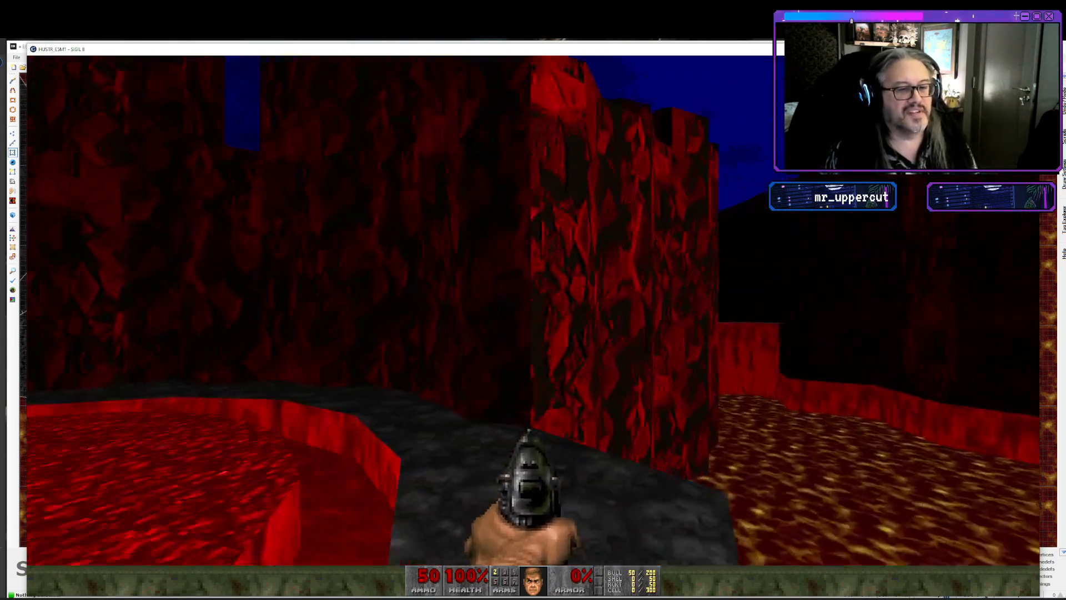
key(w)
key(w)
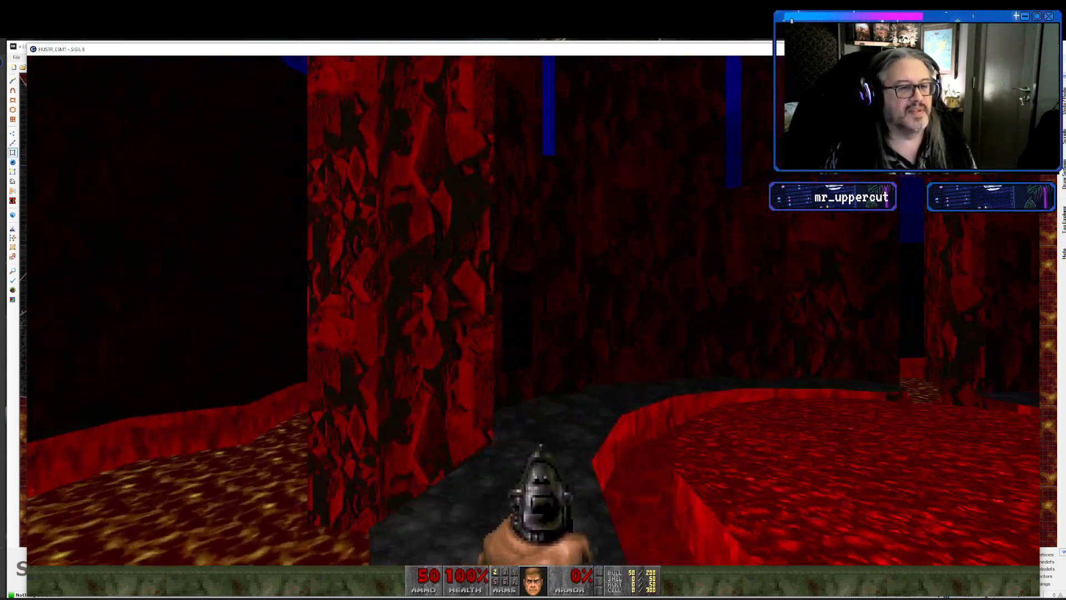
key(w)
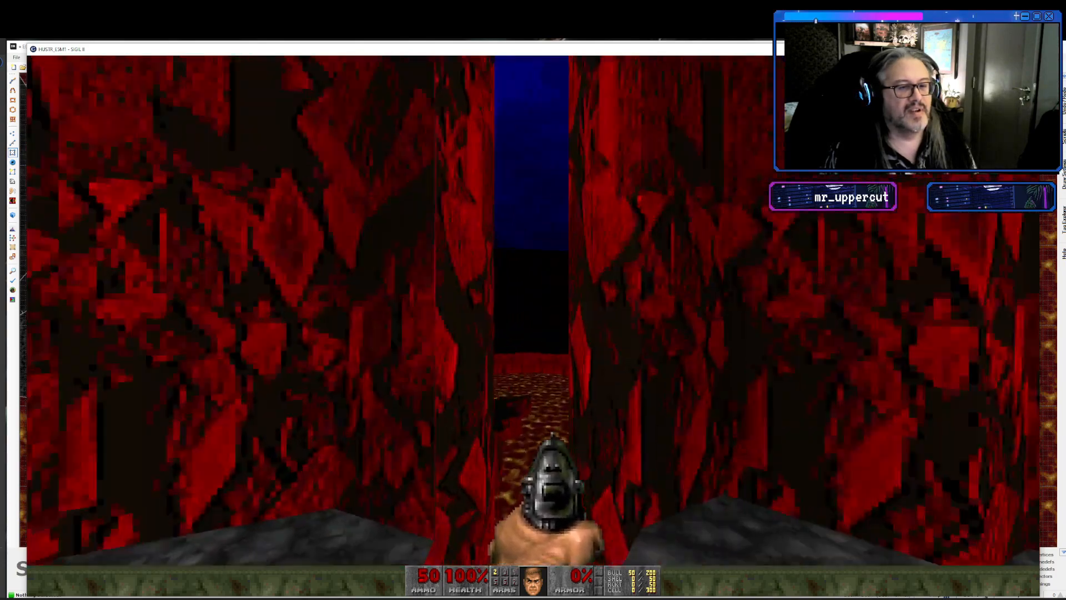
key(w)
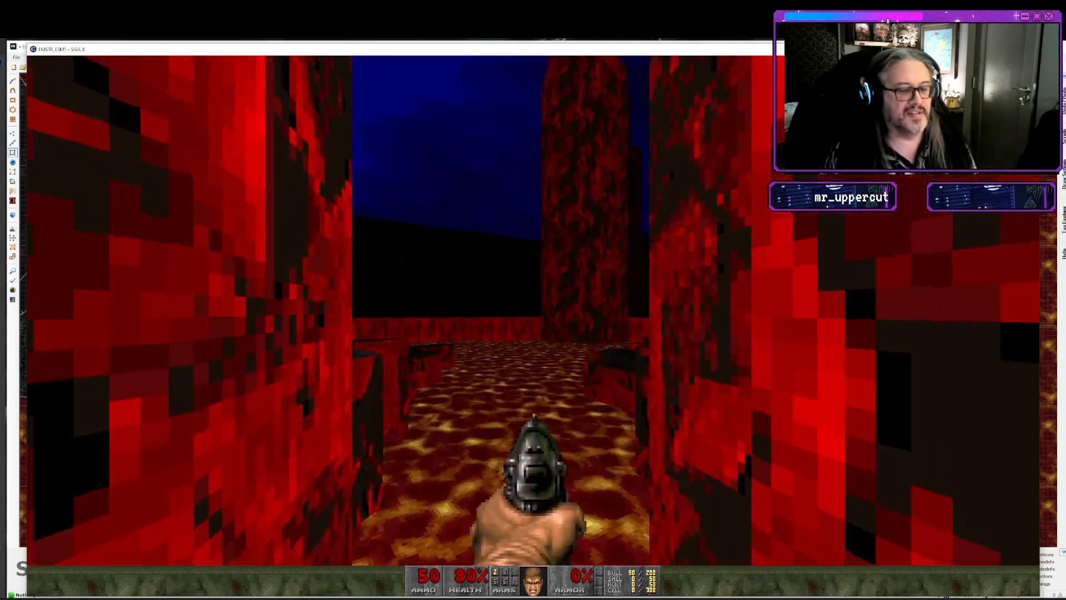
key(alt+F4)
- Draw a two-segment line across the lava between the two closed rocks, closing off the gap's eastern end beside the blood pool
key(Left)
key(Left)
key(Left)
key(Left)
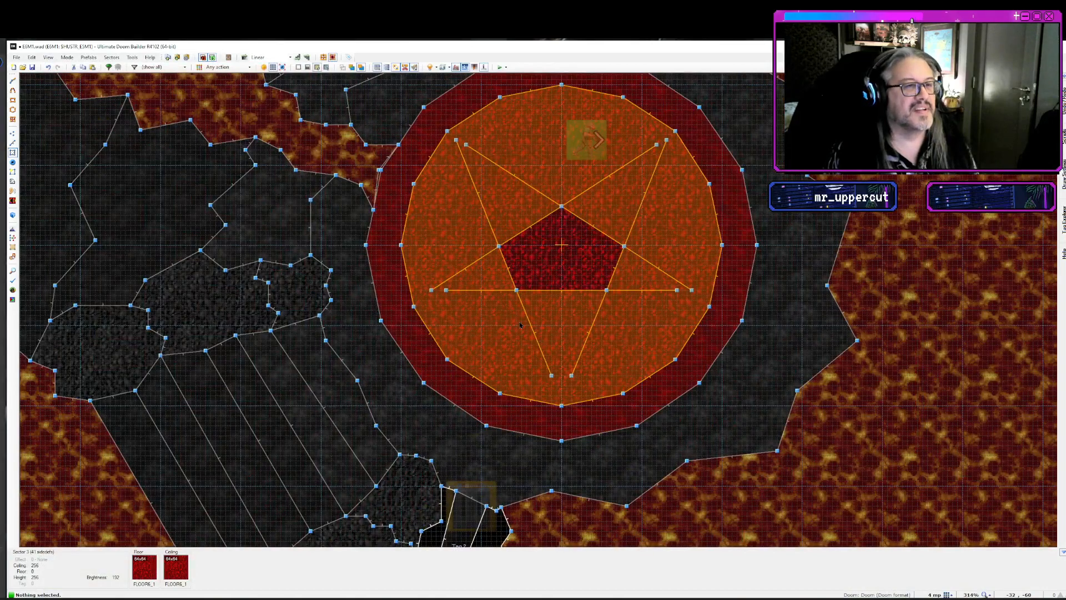
key(Up)
key(Up)
key(Up)
key(Up)
key(Left)
scroll(477, 342, up, 4)
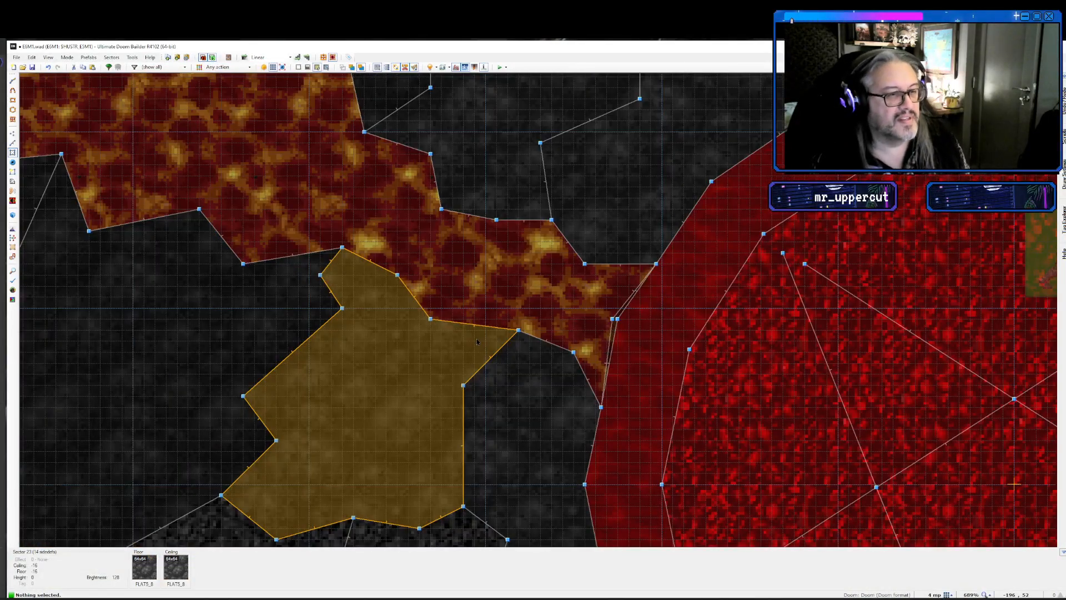
key(d)
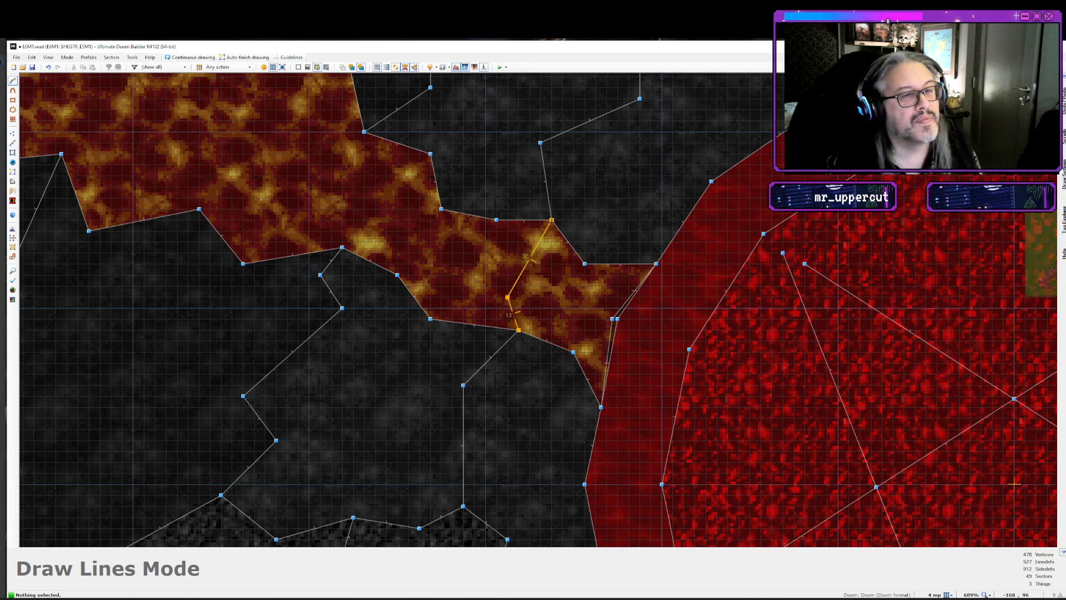
click(551, 220)
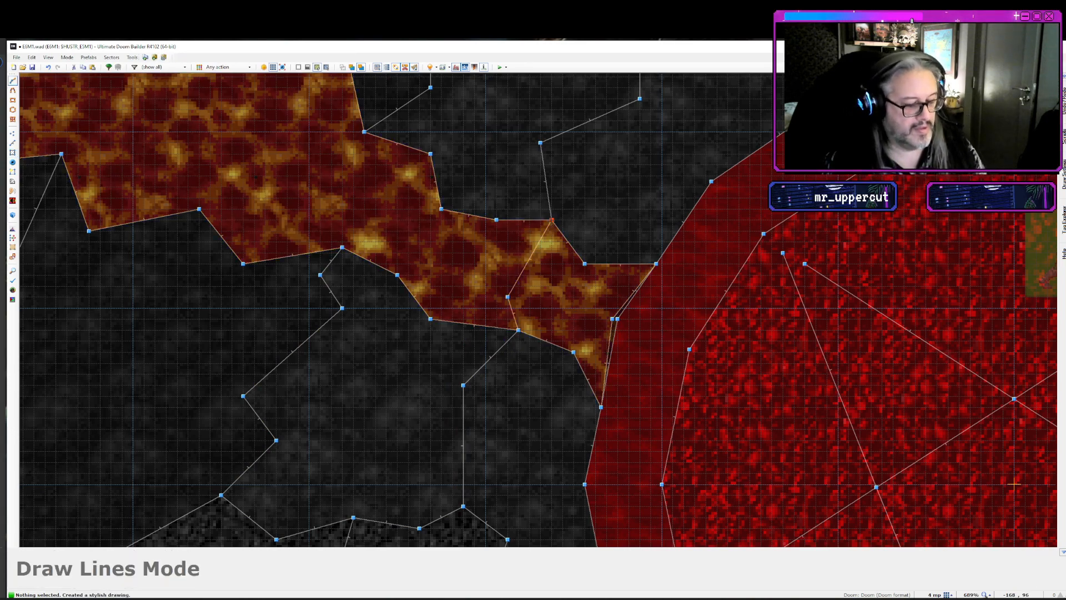
- Draw a jagged three-segment line across the gap's western end to separate its lava from the open lava field
click(364, 132)
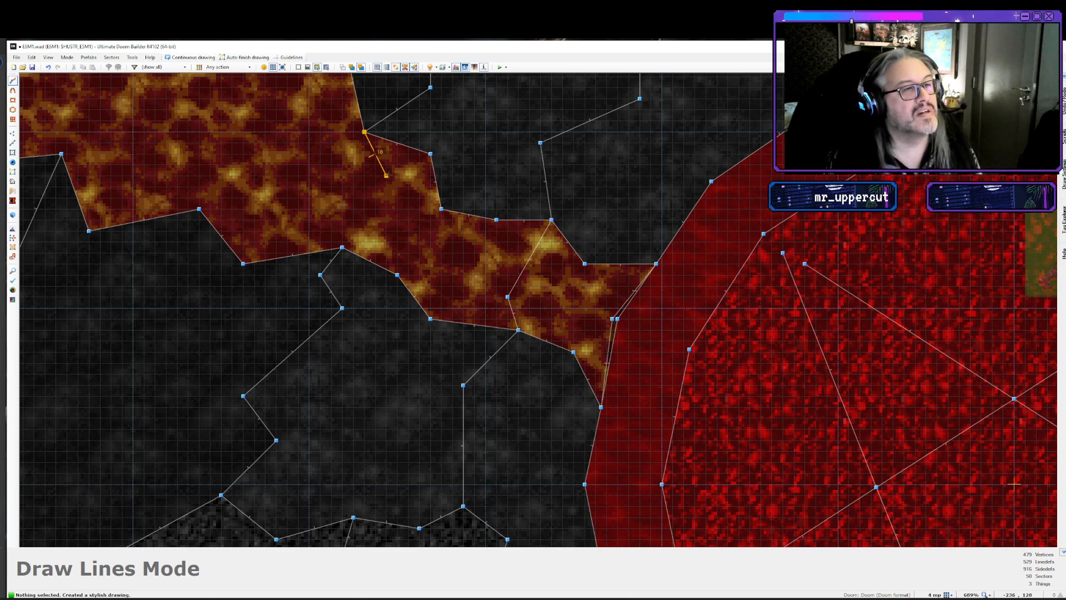
click(387, 175)
click(332, 209)
click(342, 248)
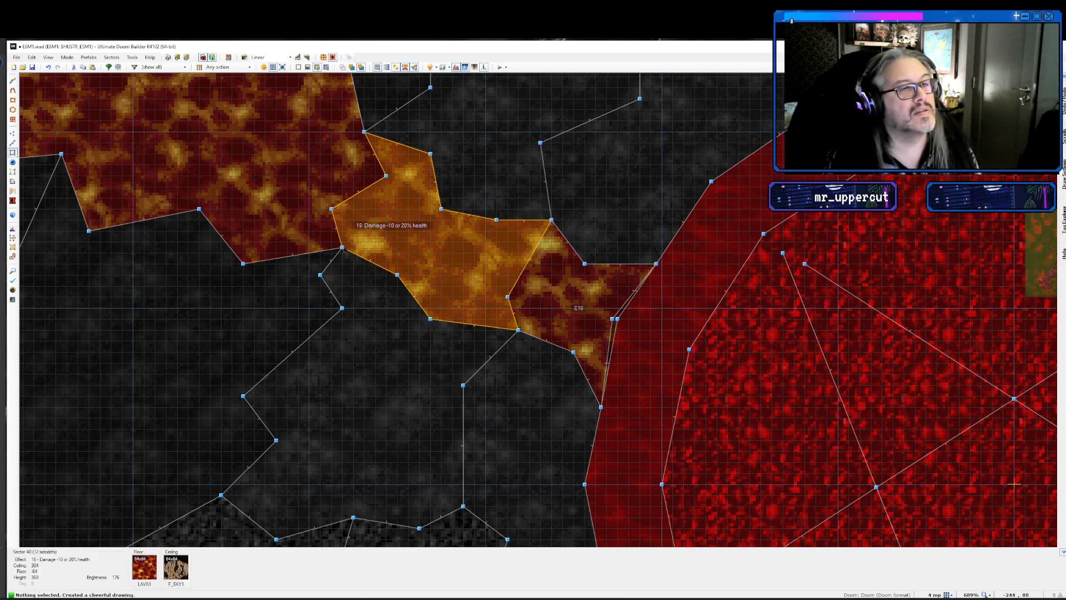
- Set ROCKRED1 as the front-side upper texture on the five new lines bounding the lava gap
key(l)
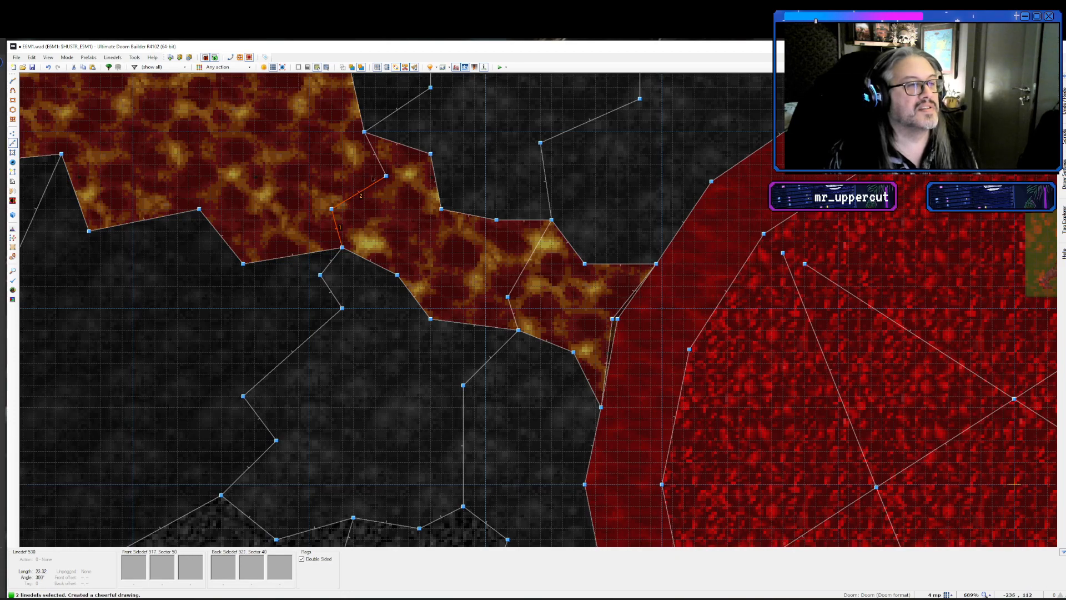
click(527, 257)
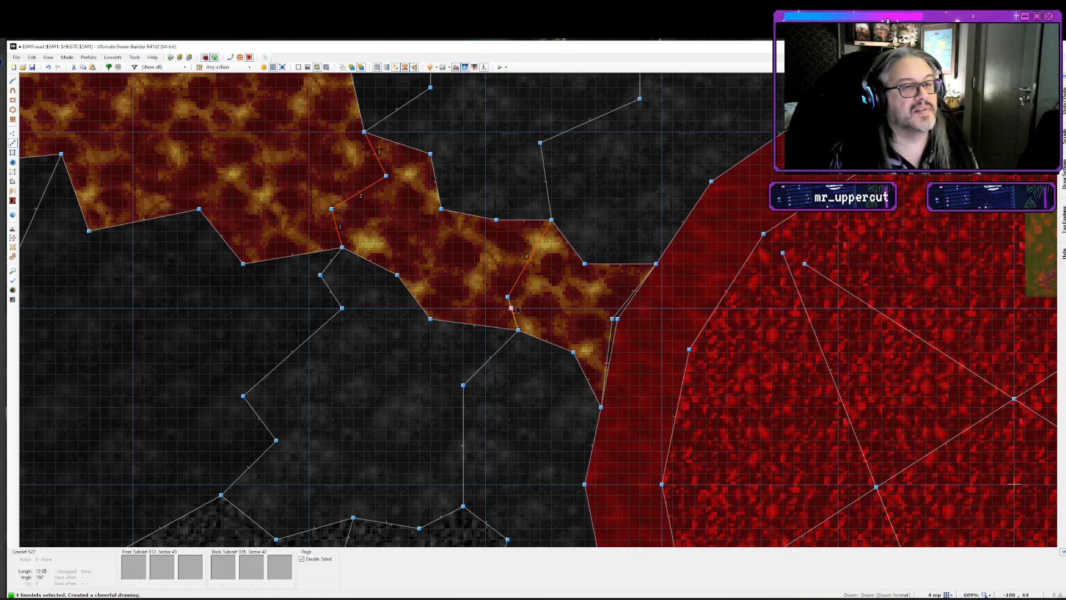
right_click(510, 312)
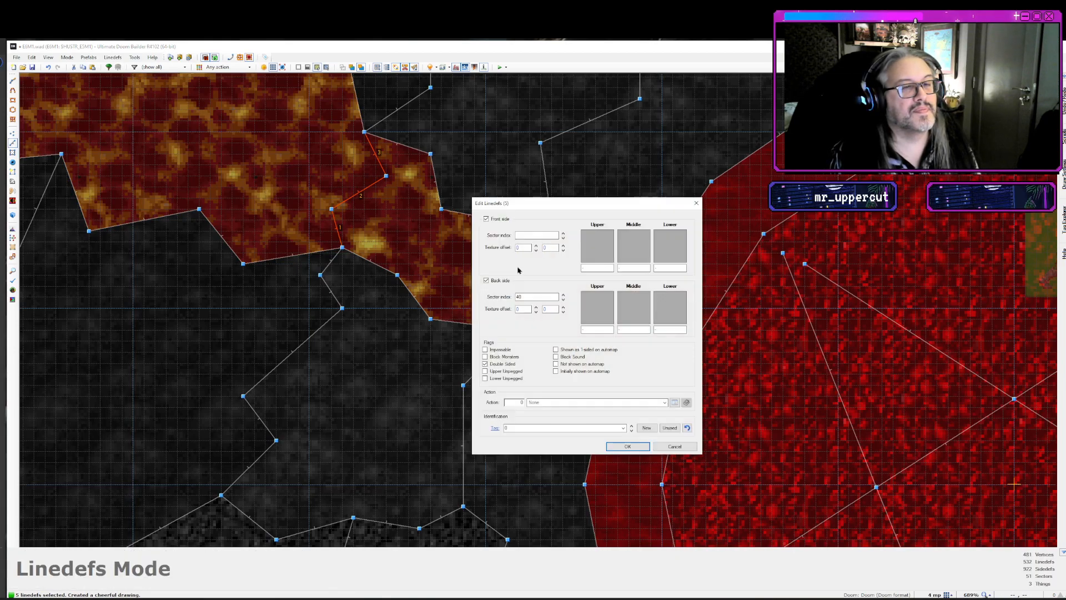
click(597, 243)
text(rockred)
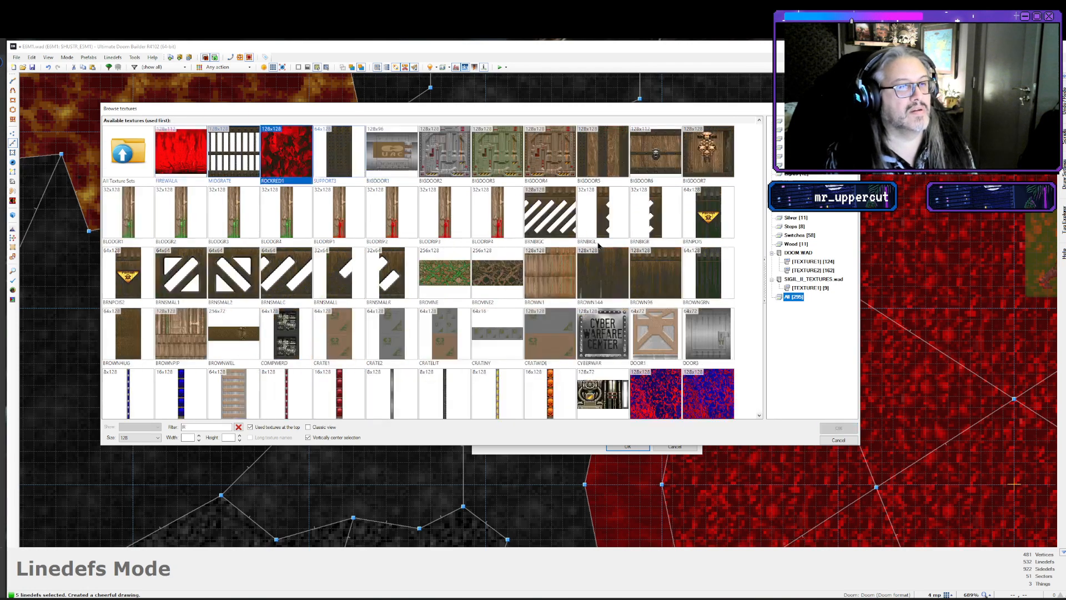
key(Return)
key(Return)
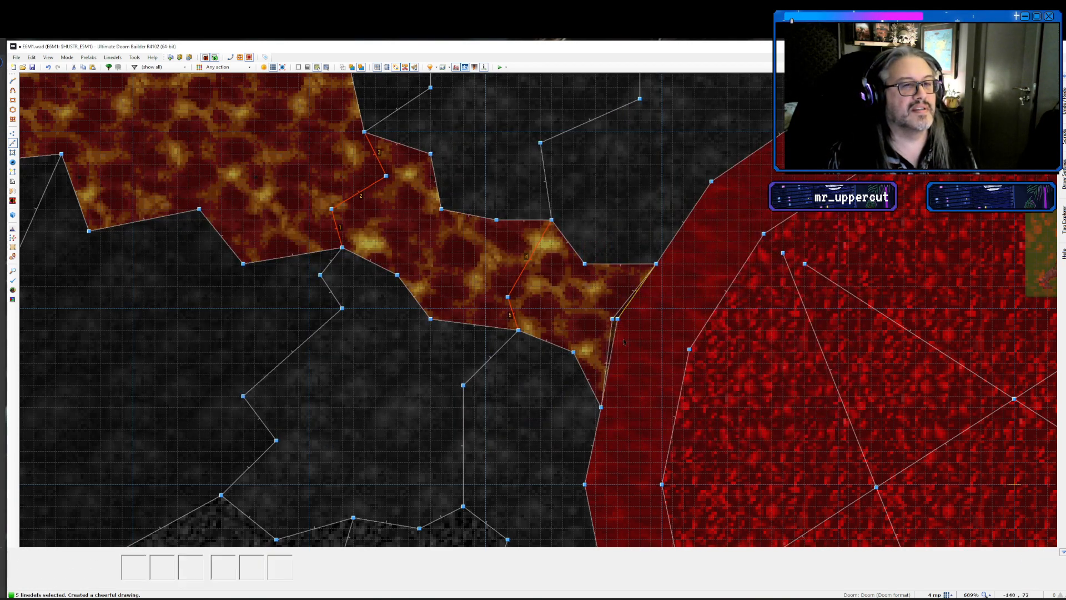
- Set the lava gap sector's ceiling height to 16 and its ceiling flat to FLAT5_8
key(s)
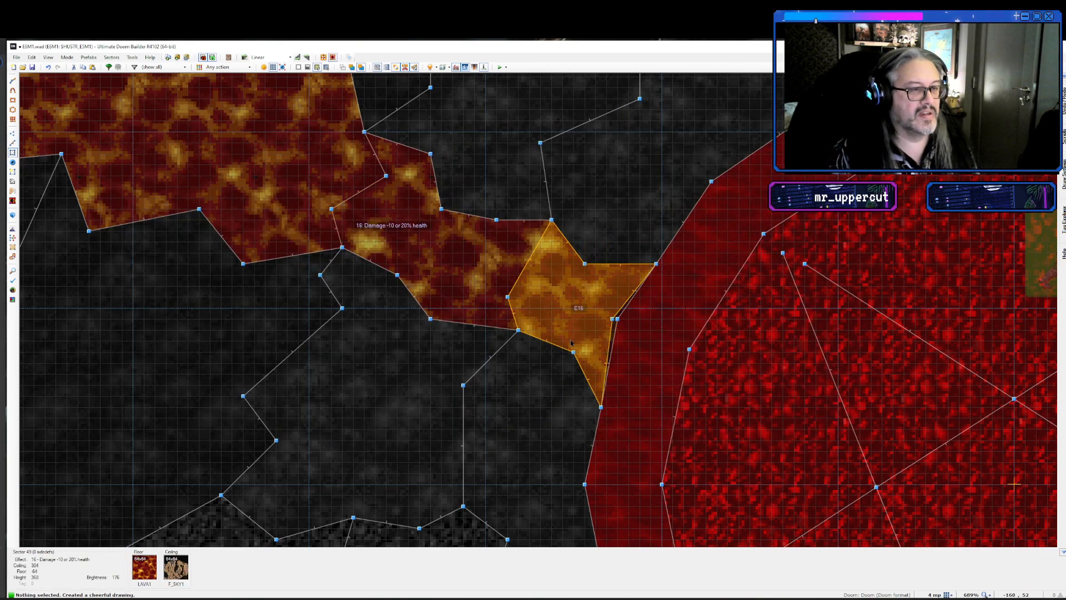
right_click(469, 286)
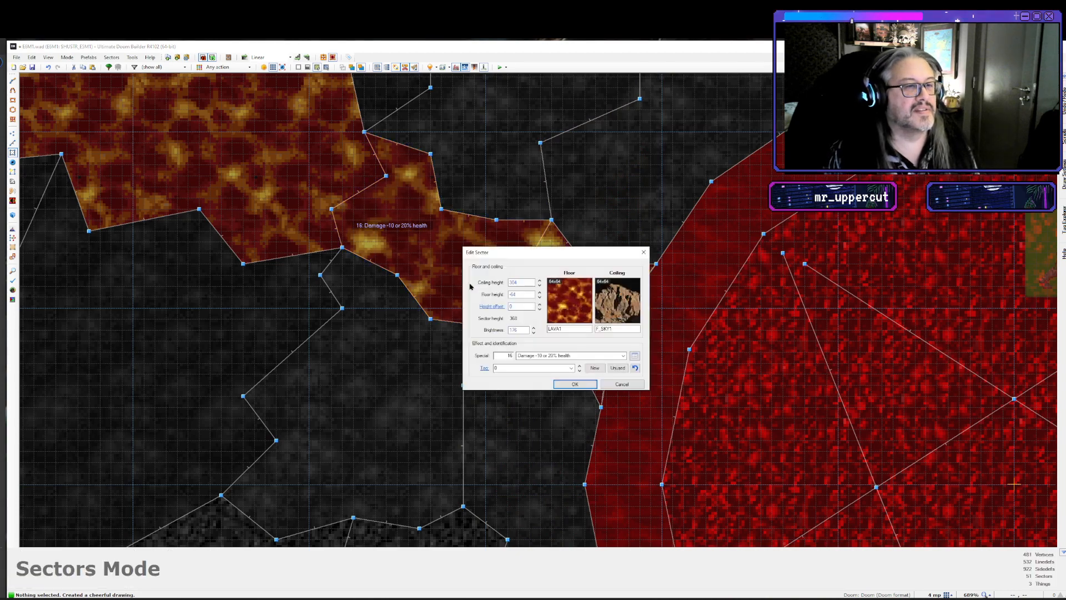
double_click(524, 282)
text(16)
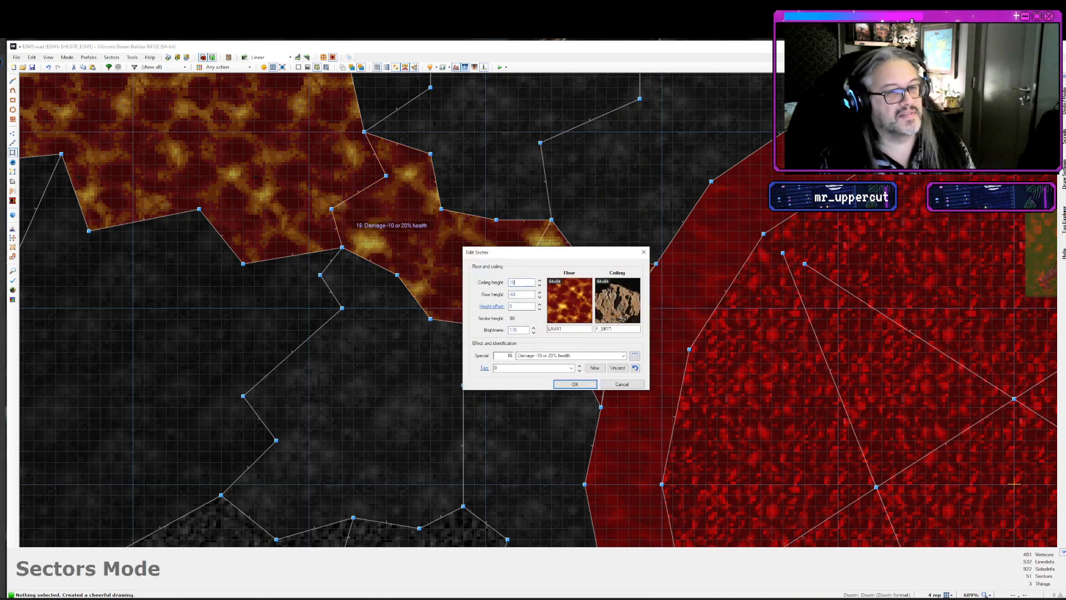
click(620, 295)
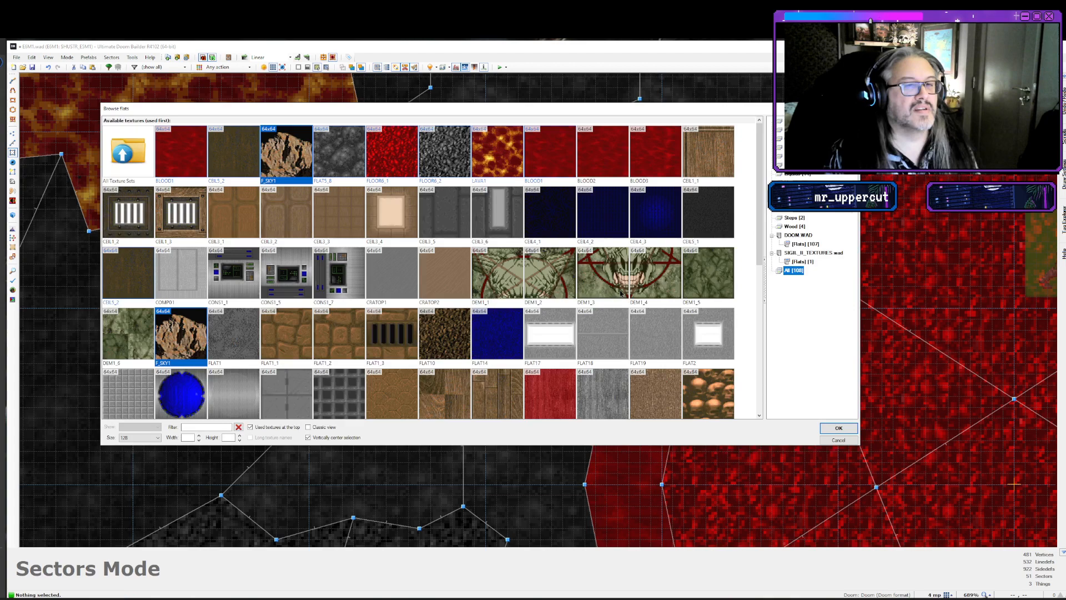
double_click(327, 161)
key(Return)
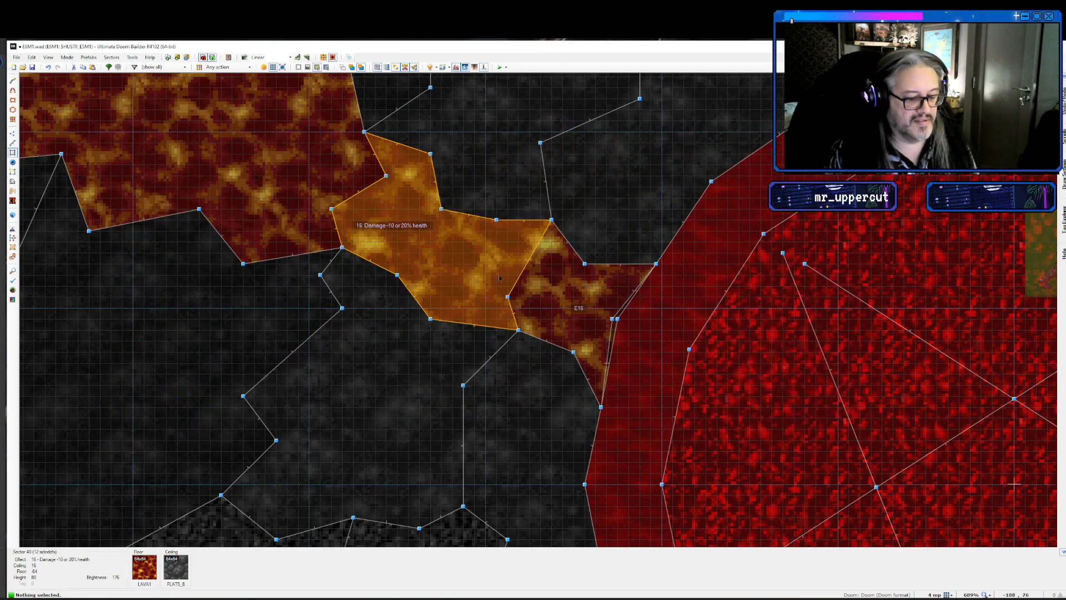
- Auto-align the upper rock textures horizontally above both ends of the lava gap in visual mode
key(w)
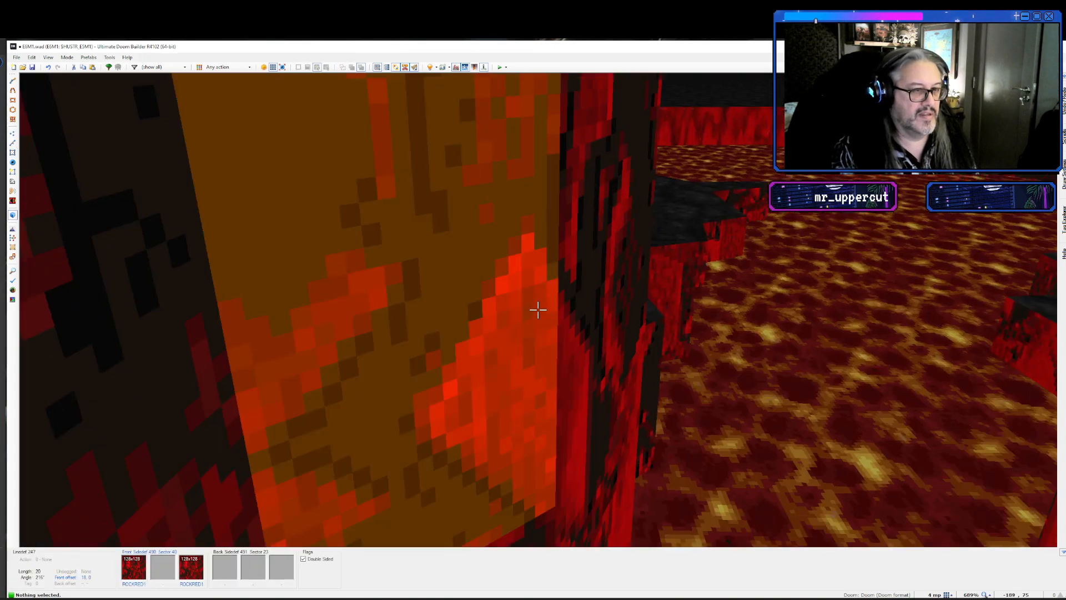
key(w)
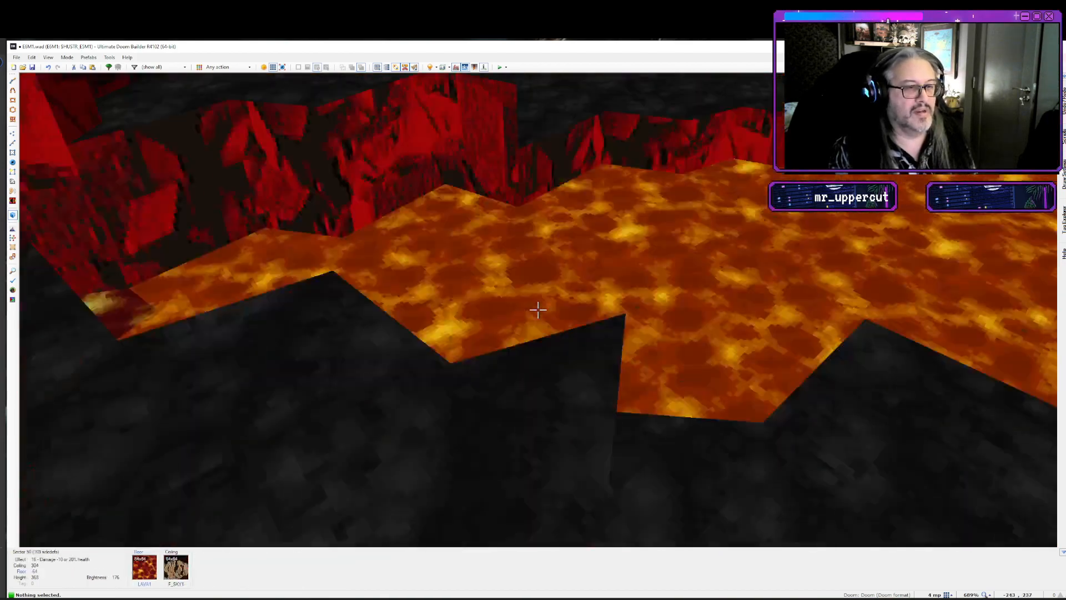
key(w)
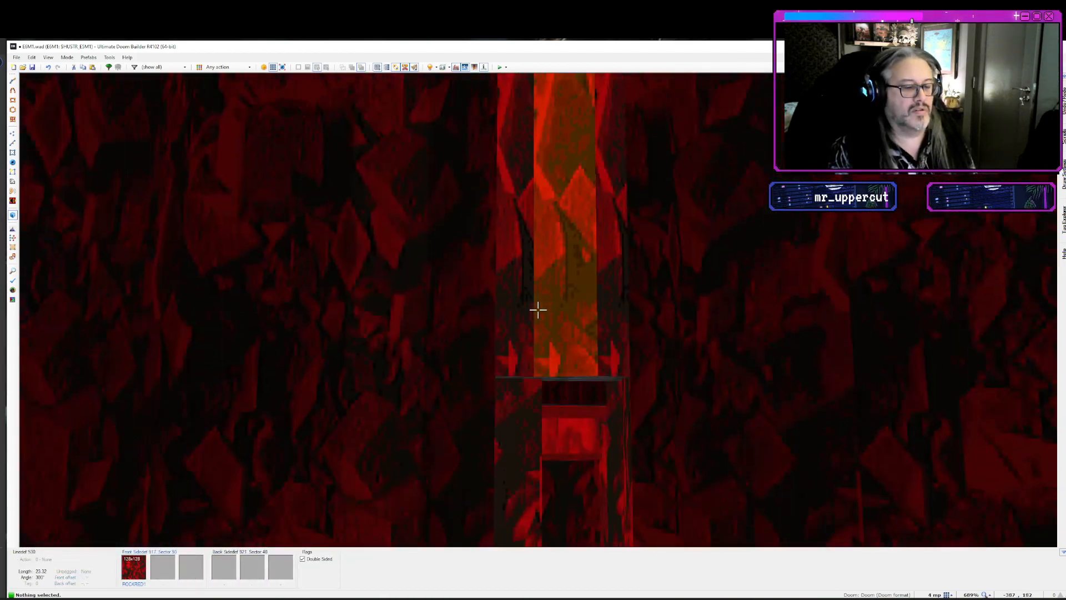
key(a)
key(w)
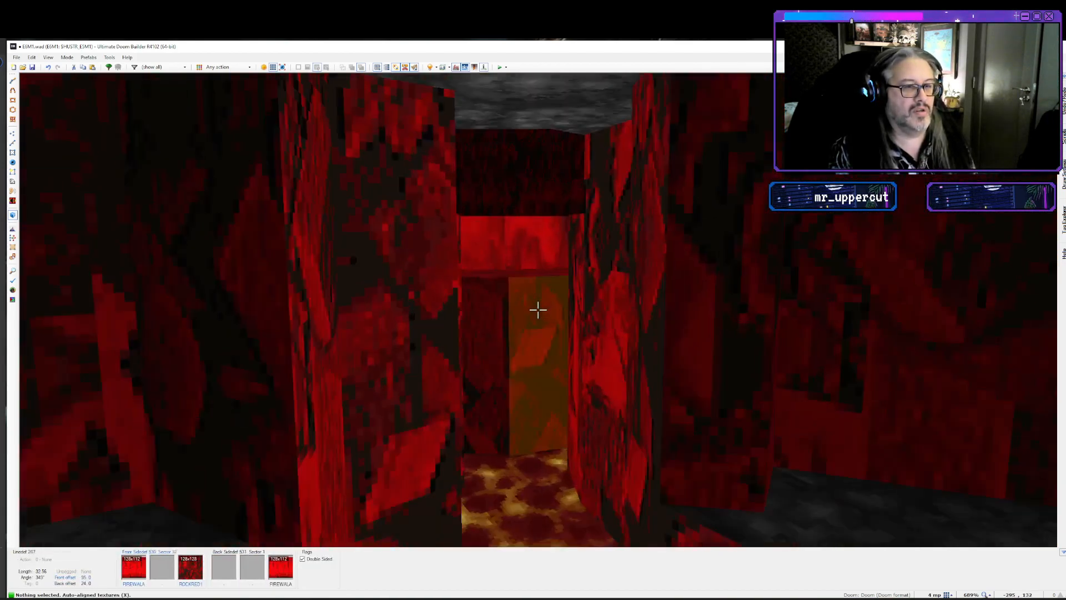
key(w)
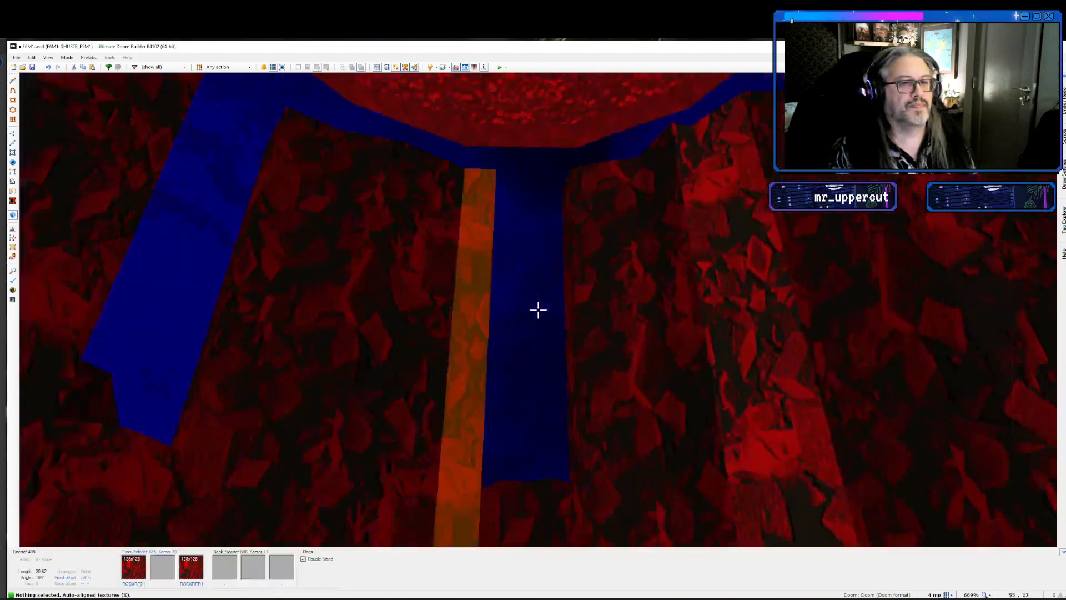
key(w)
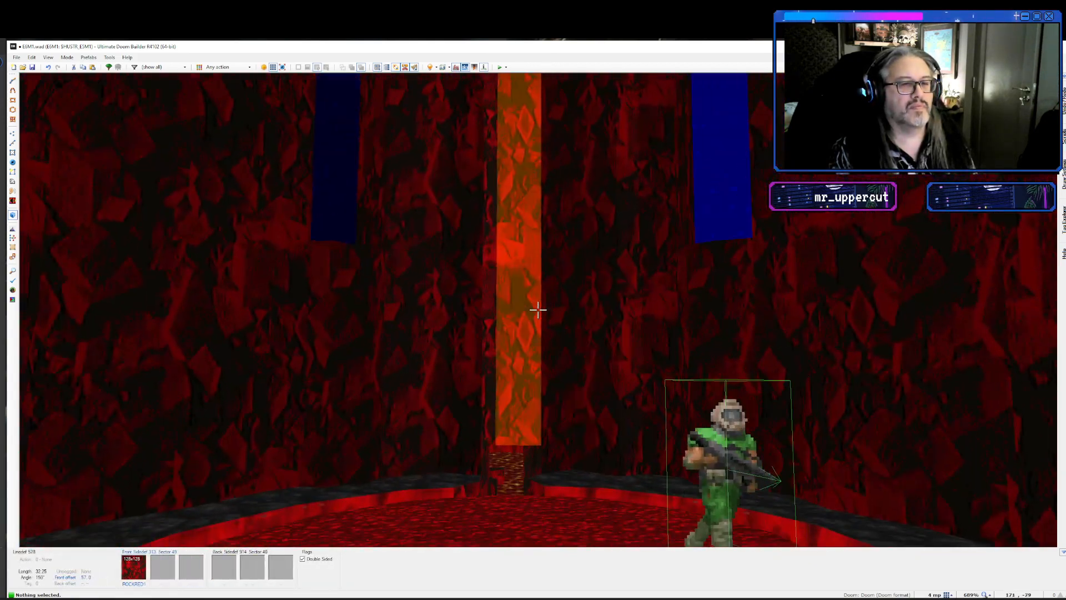
key(q)
- Playtest the map, walking around the blood pool to check the low lava gap and the Evil Eye alcove, and quit the game
key(F9)
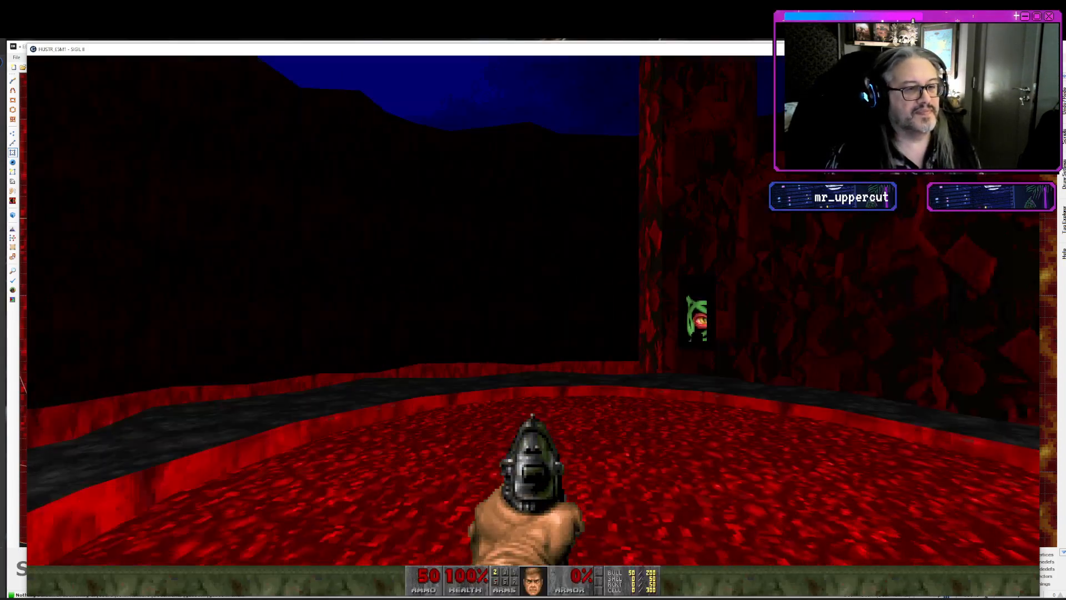
key(w)
key(w)
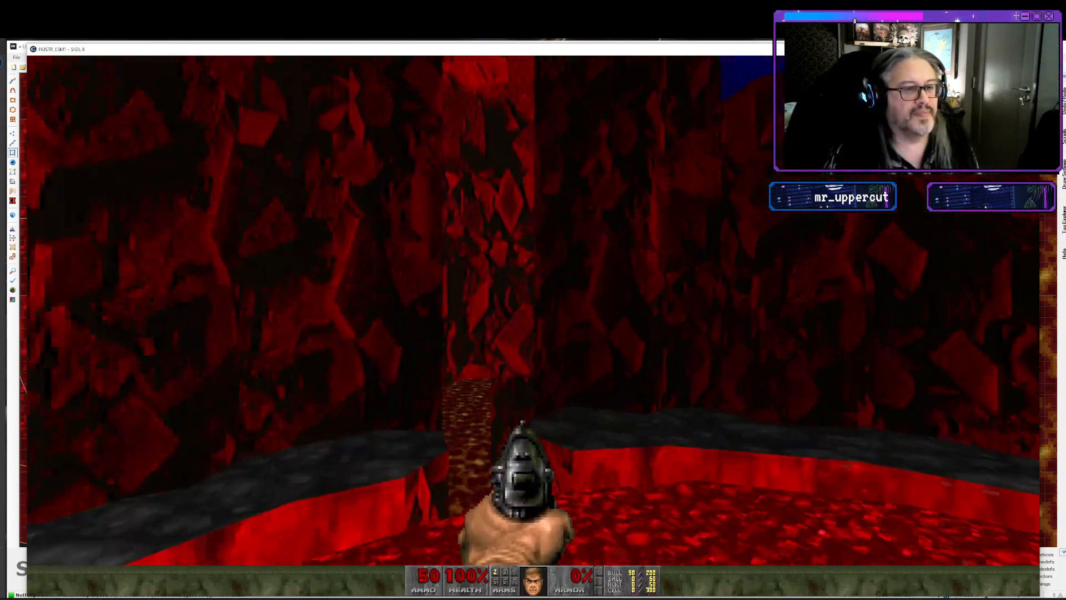
key(w)
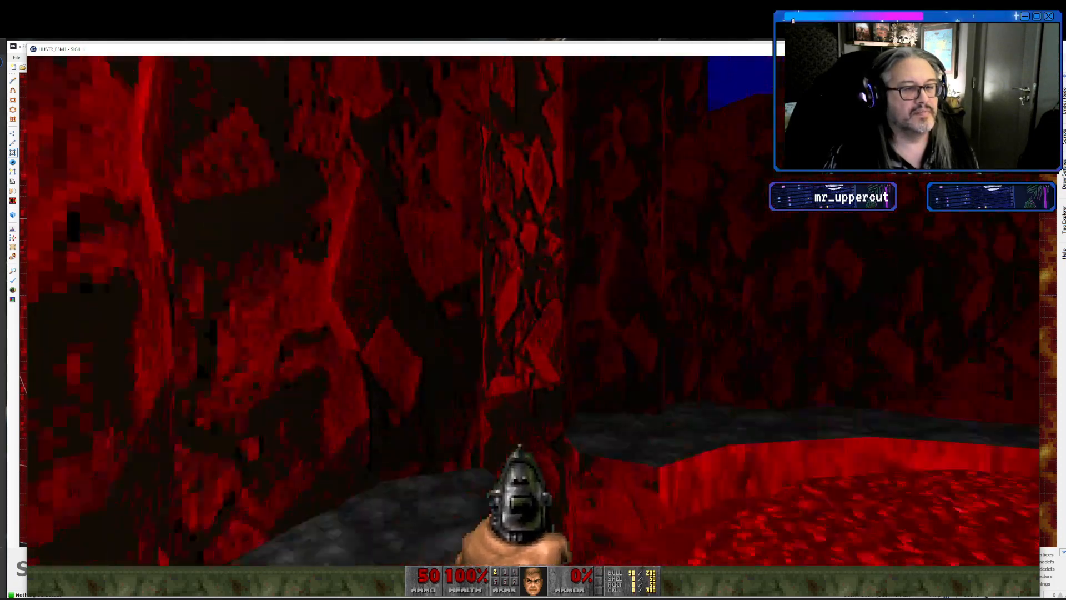
key(w)
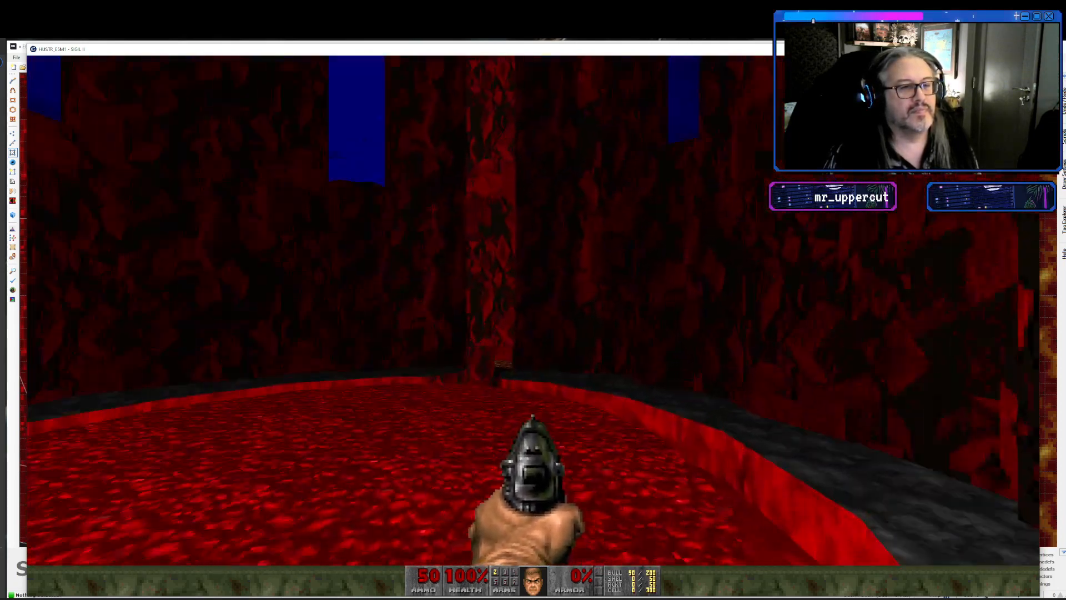
key(w)
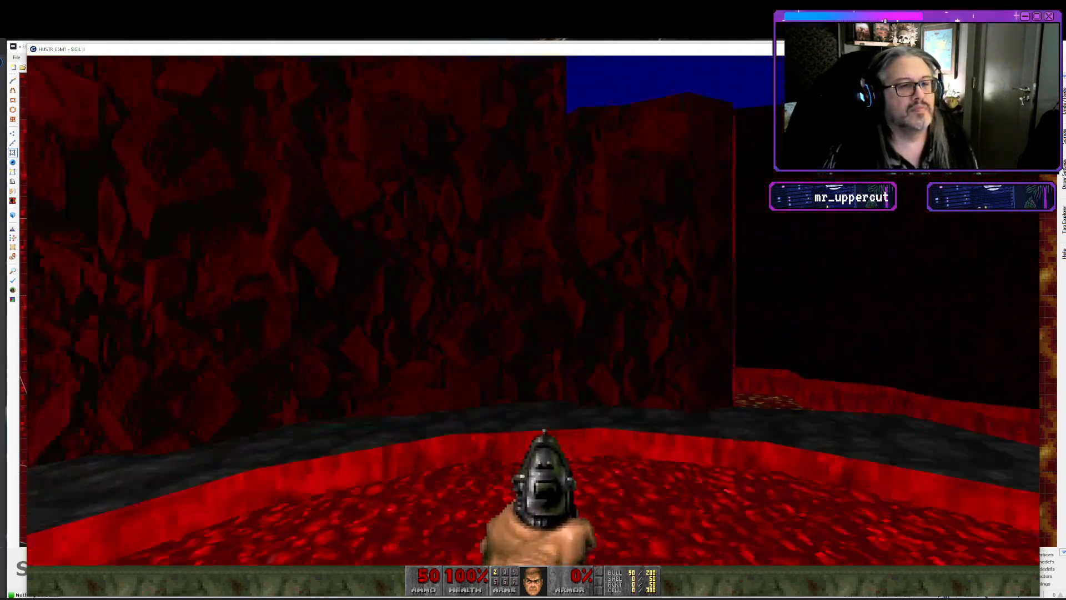
key(w)
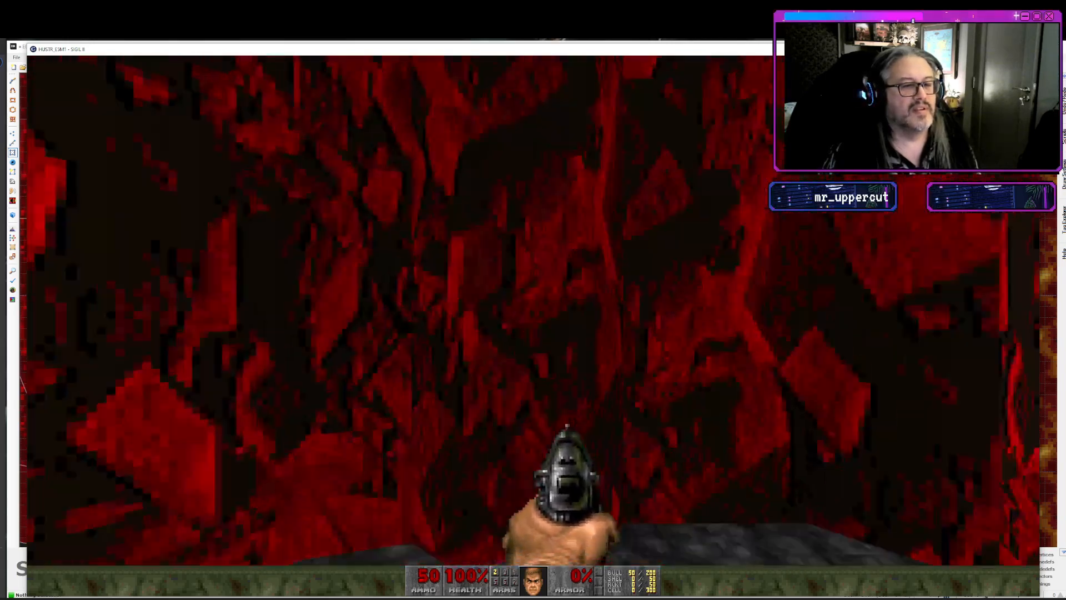
key(w)
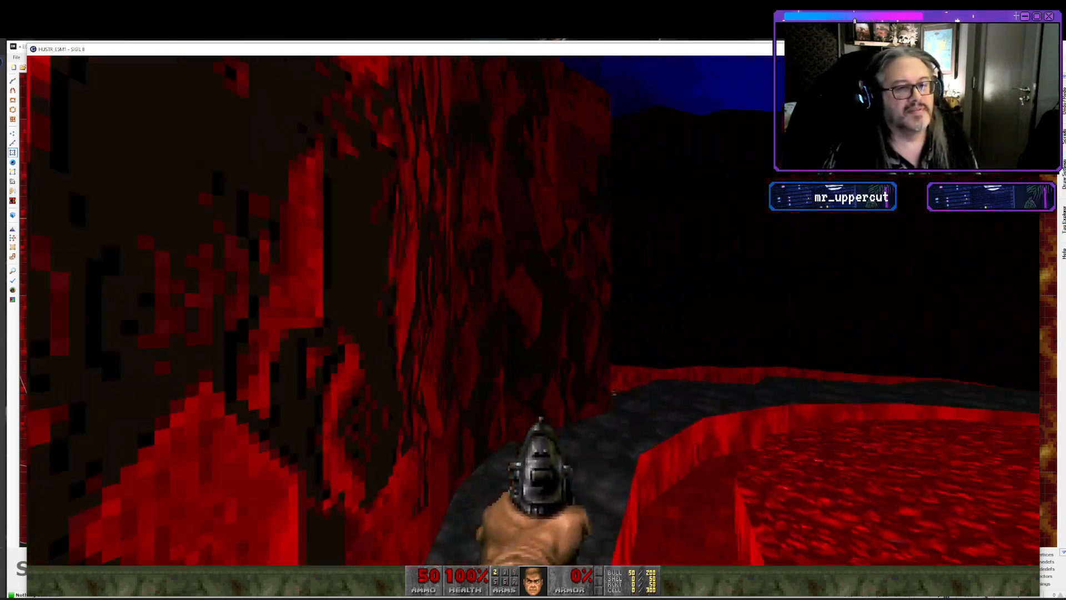
key(w)
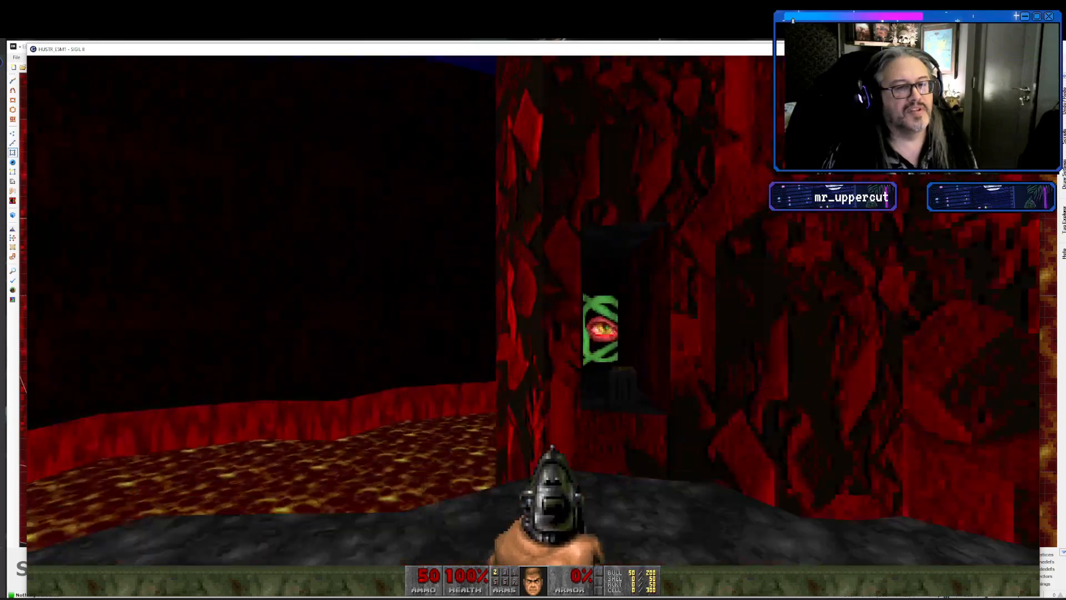
key(s)
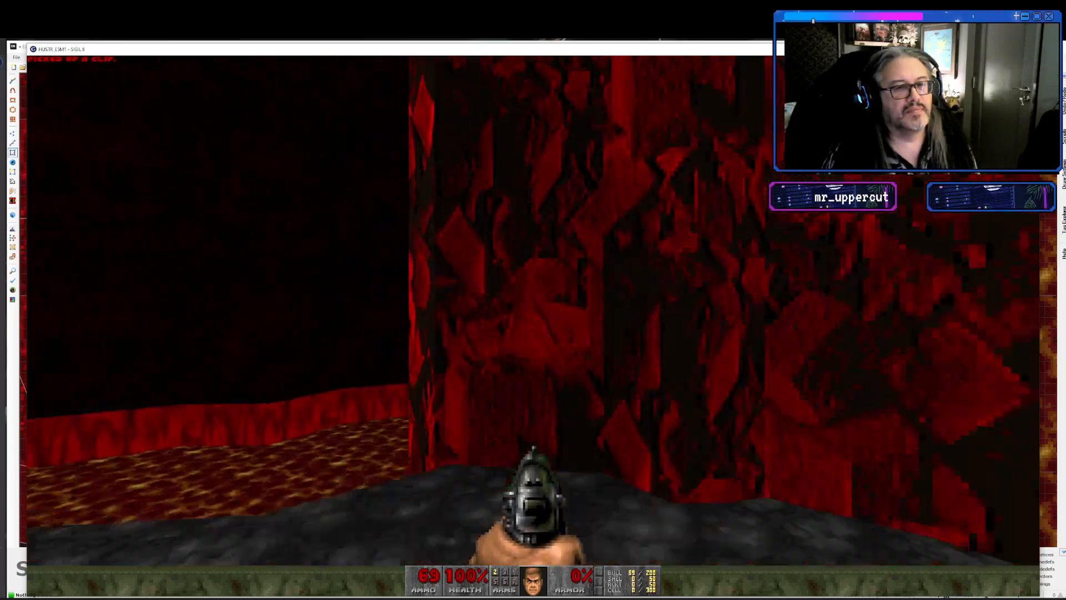
key(Right)
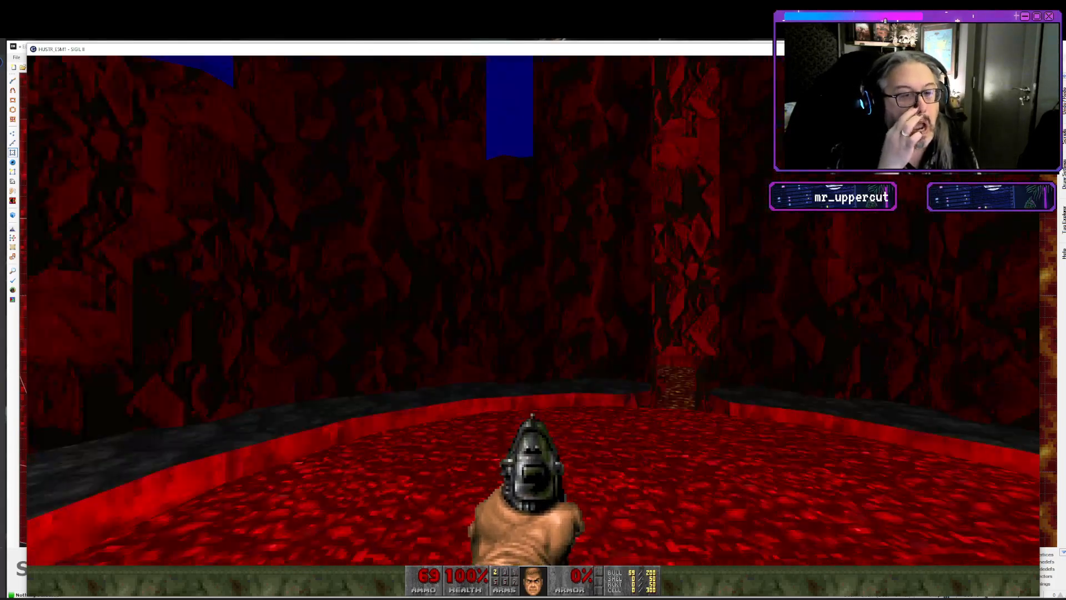
key(alt+F4)
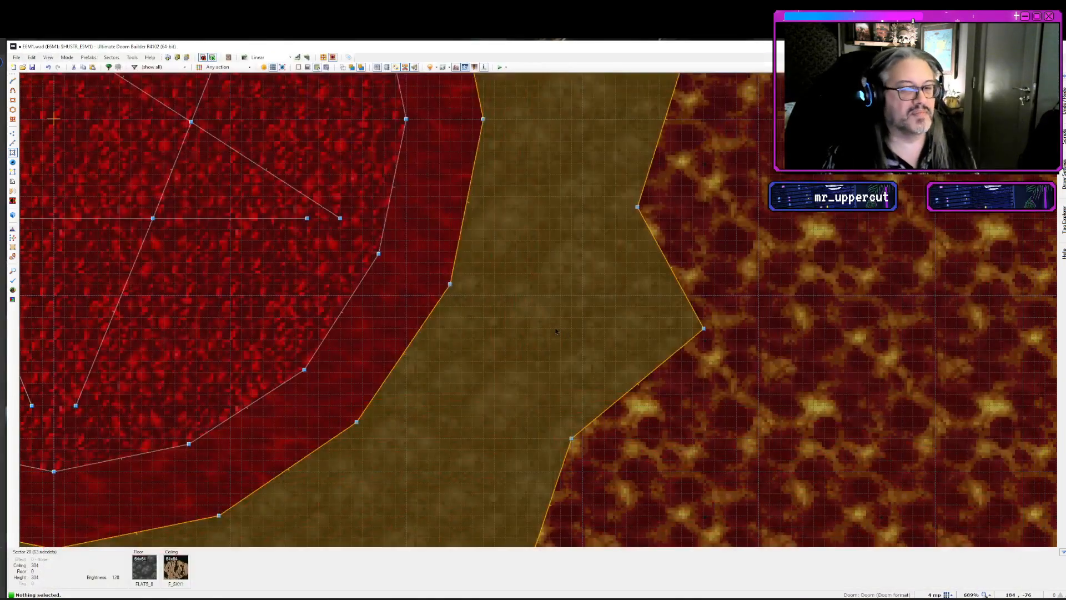
- Assign tag 1 to the two closed rock sectors on either side of the lava gap
scroll(556, 331, down, 5)
key(Left)
key(Left)
key(Up)
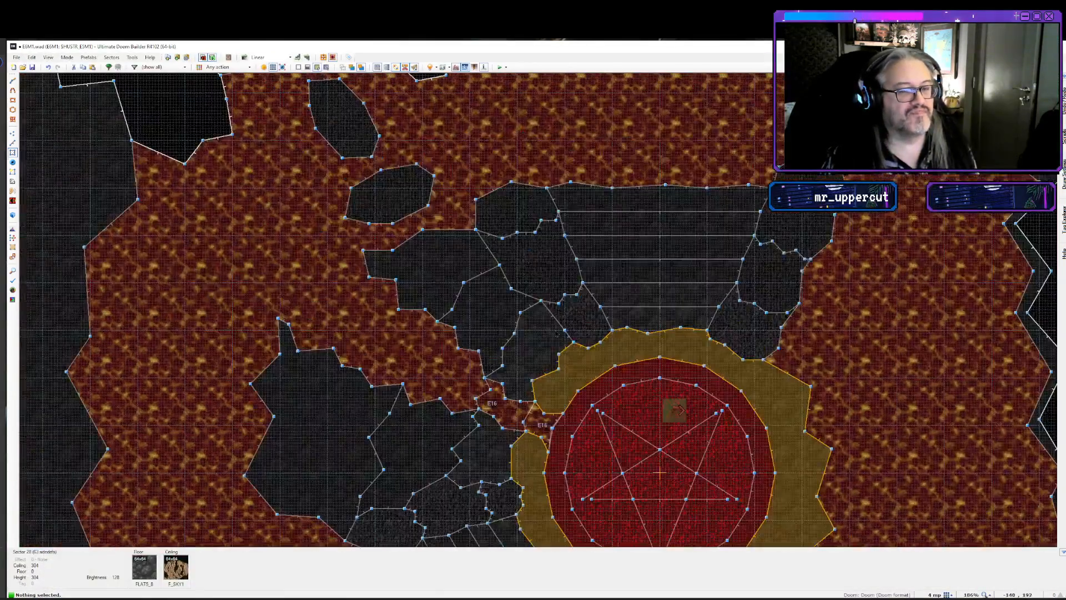
scroll(520, 351, up, 5)
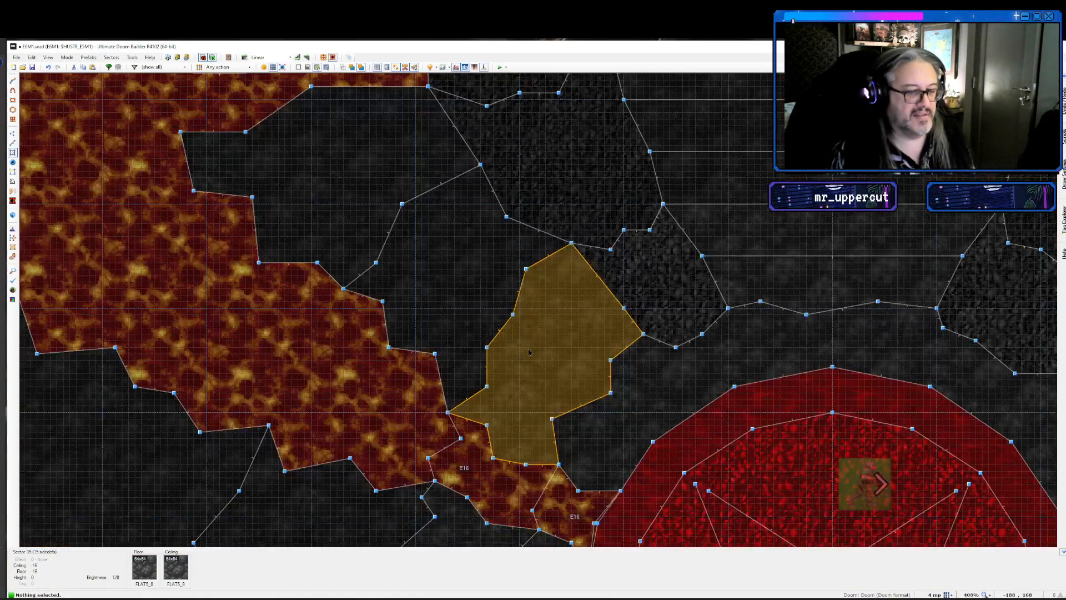
key(Down)
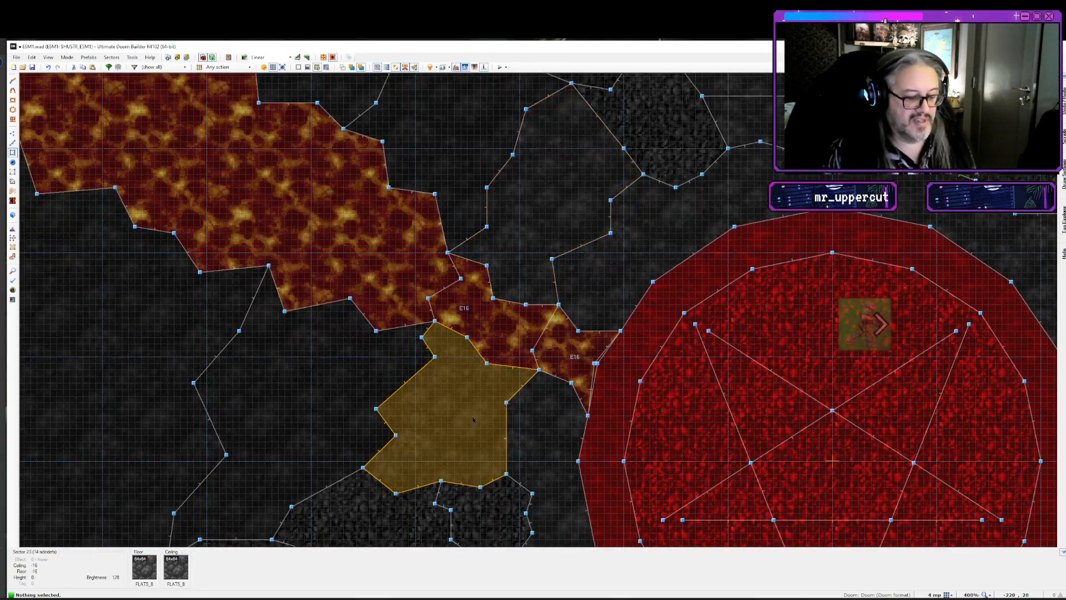
click(561, 167)
right_click(561, 167)
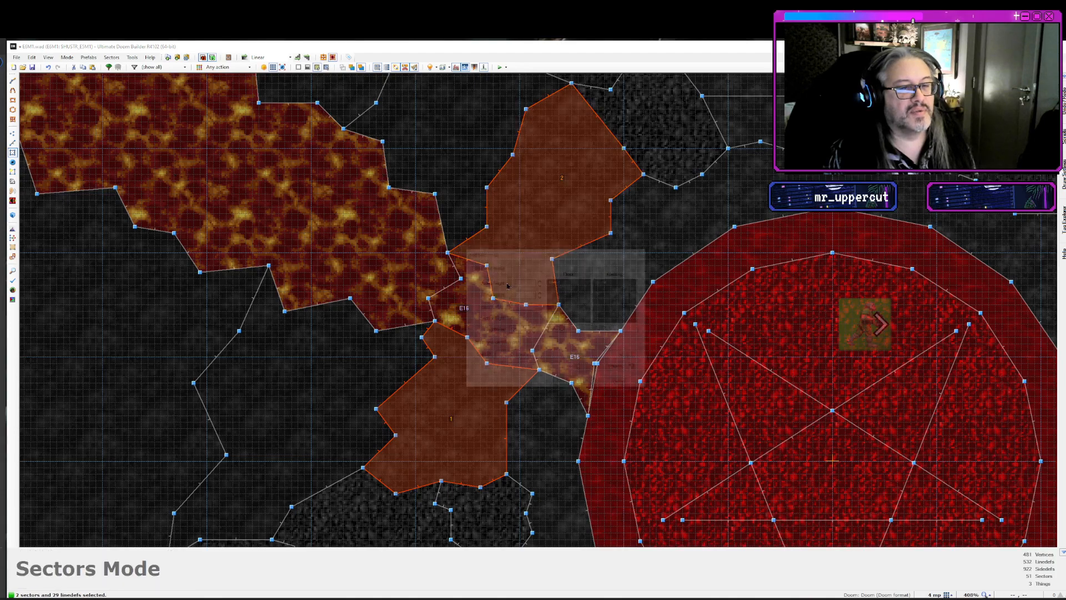
click(503, 367)
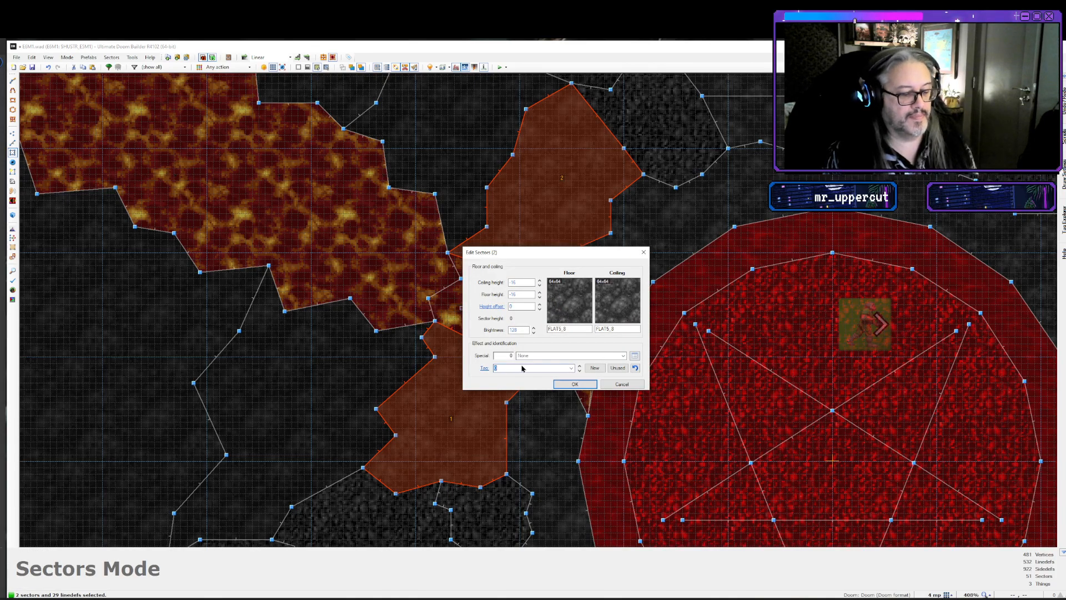
key(Return)
- Playtest the map, walking around the blood pool to trigger the Evil Eye and check the tagged rock sectors, and quit the game
key(F9)
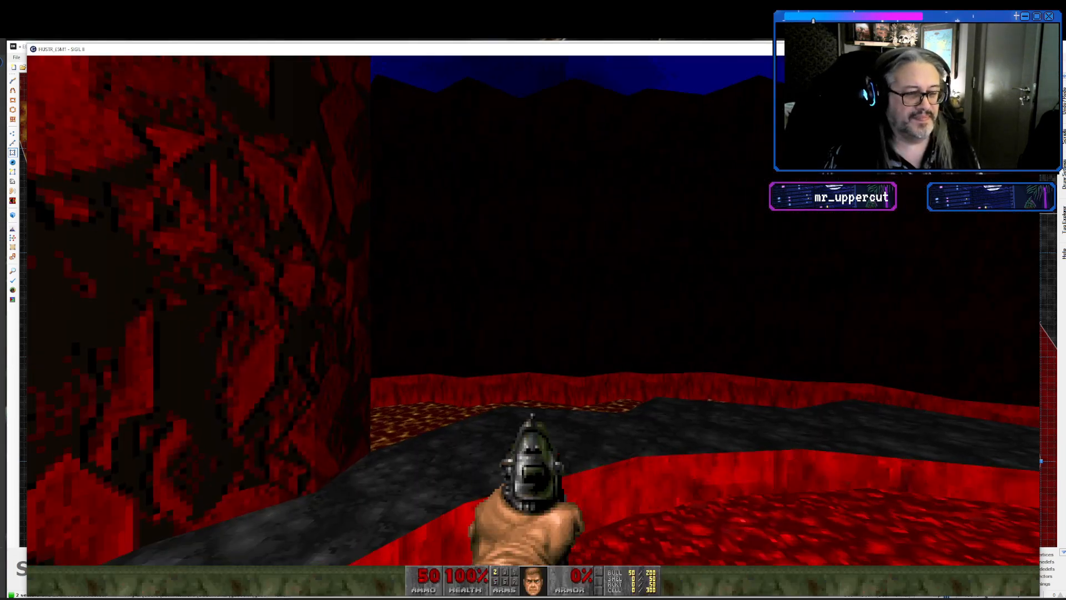
key(w)
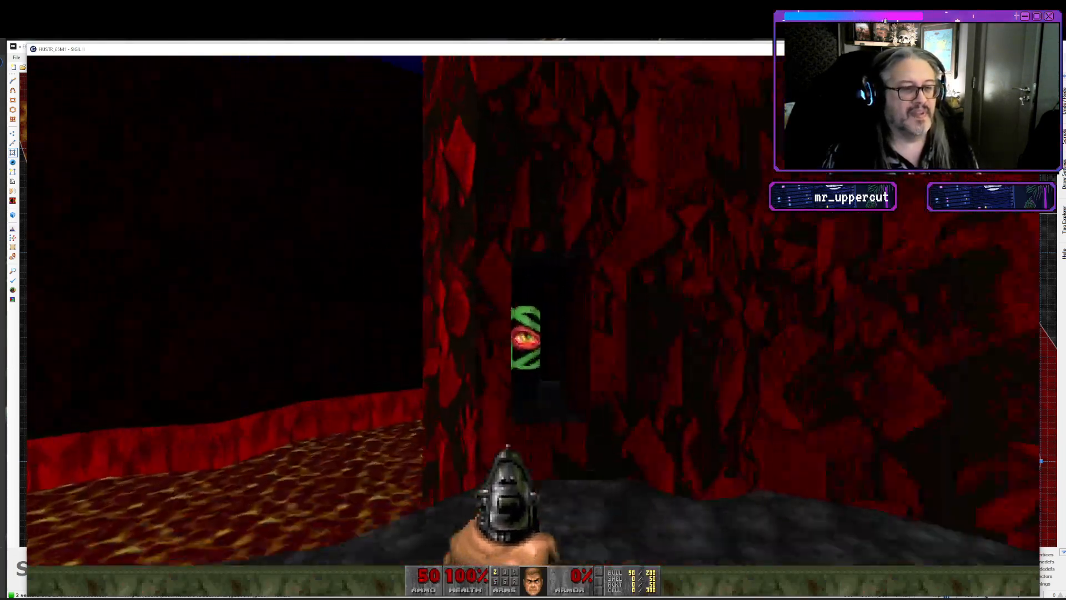
key(w)
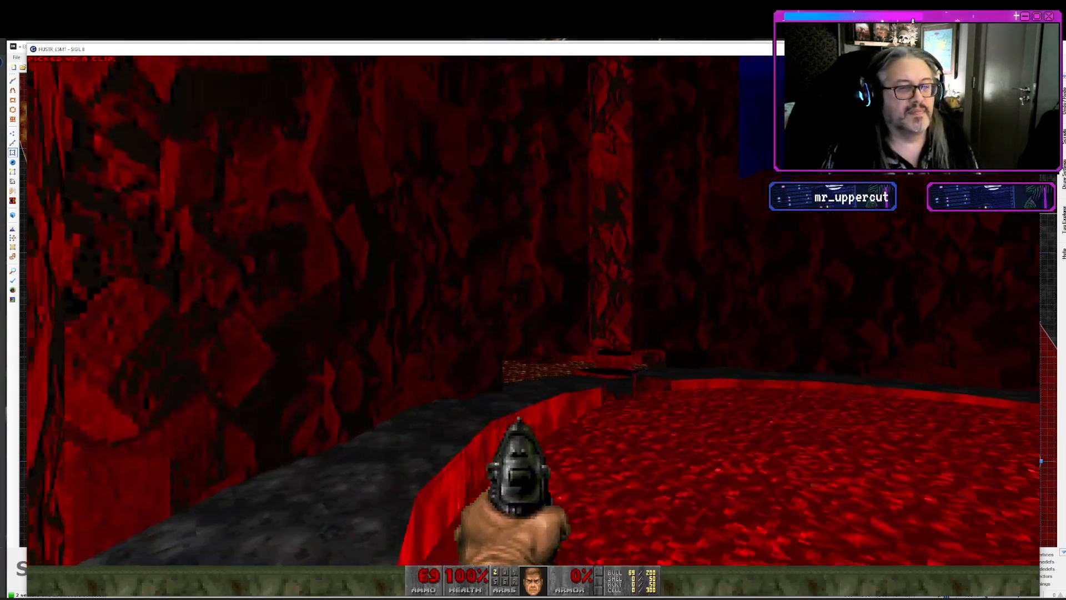
key(w)
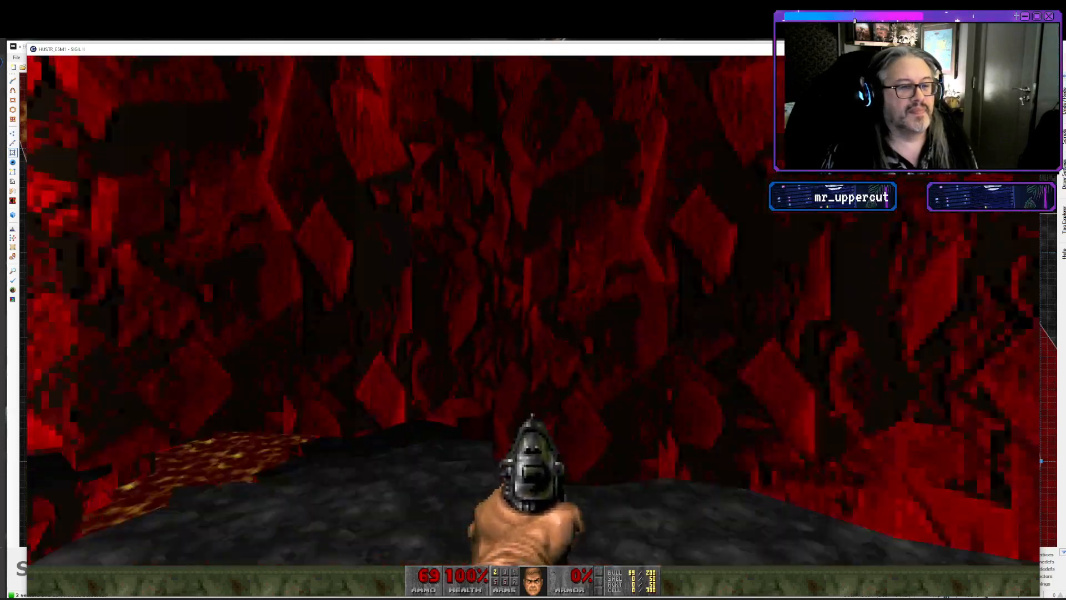
key(s)
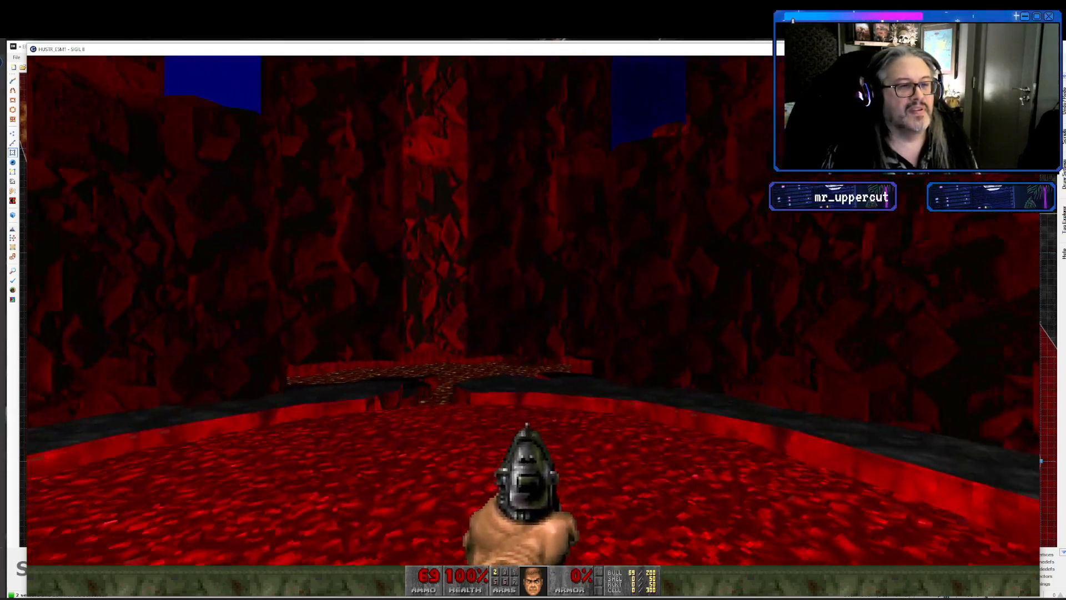
key(w)
key(s)
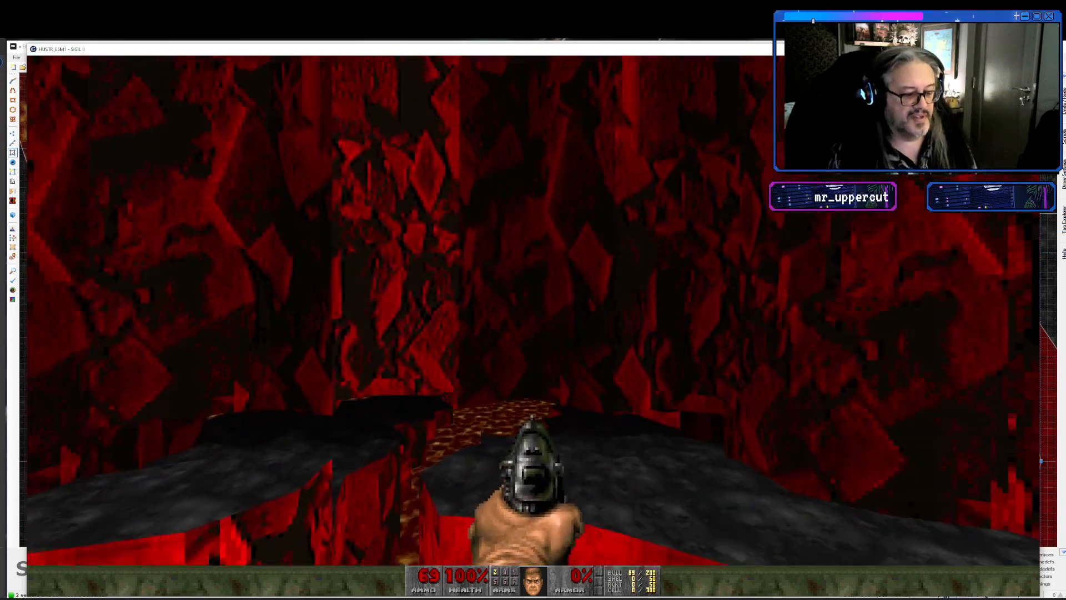
key(alt+F4)
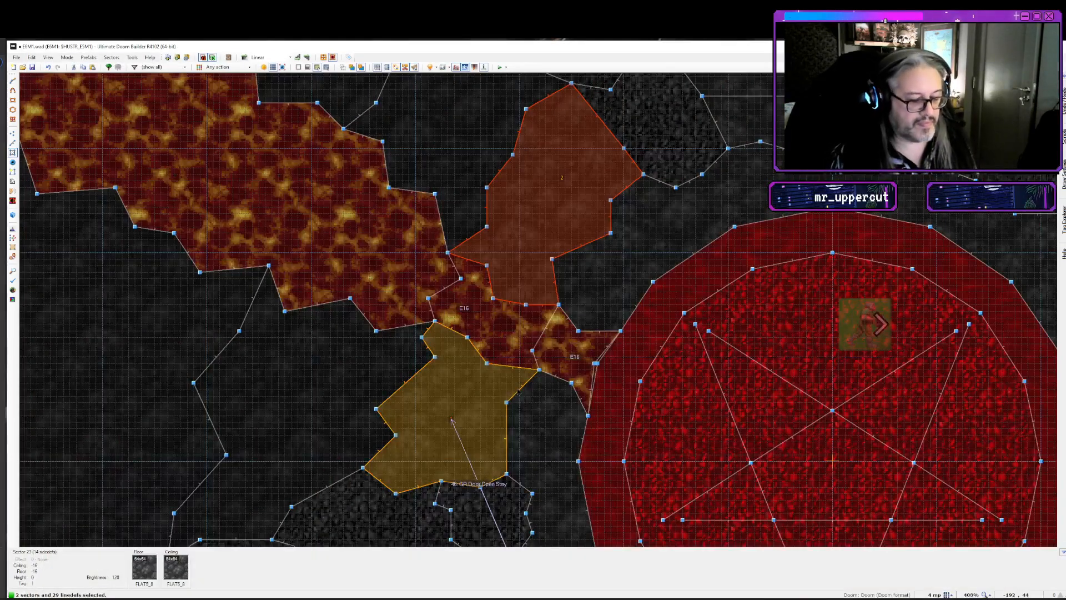
- Check that the GR Door Open Stay trigger line links to the two tagged rock sectors
key(Escape)
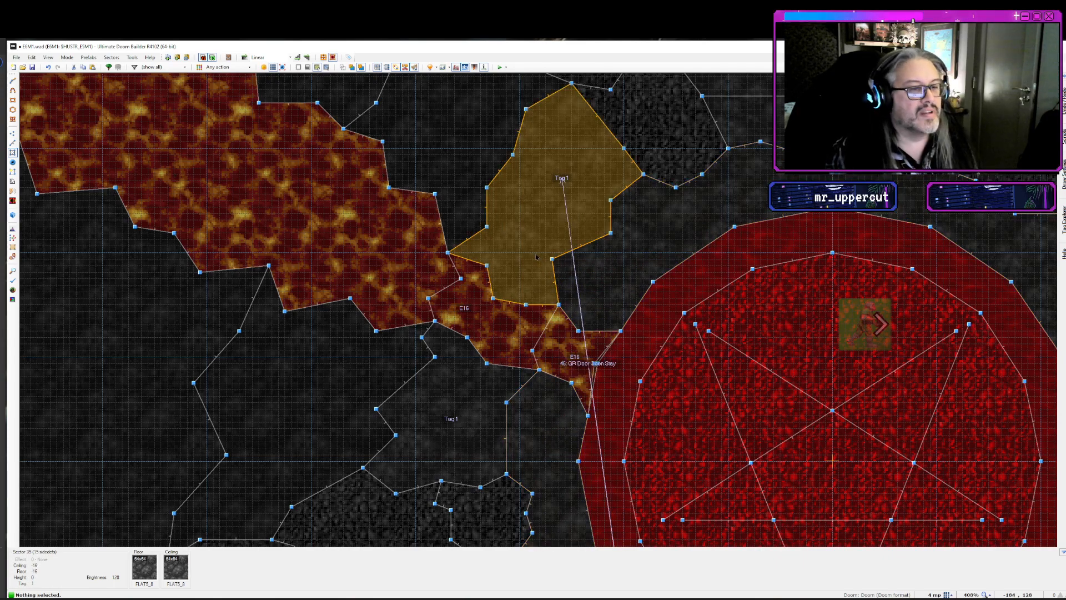
key(Down)
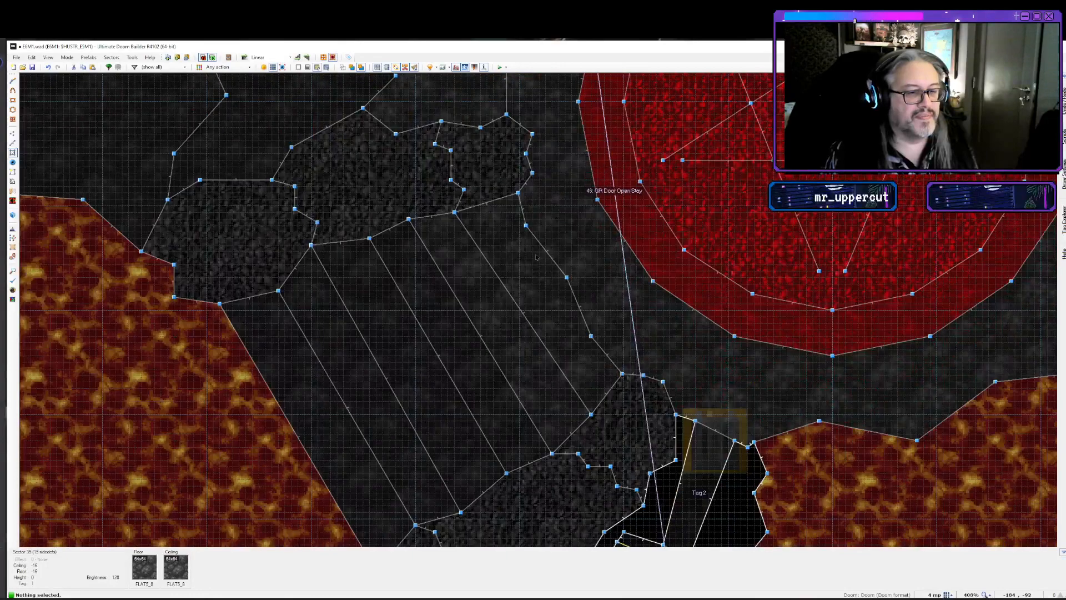
key(l)
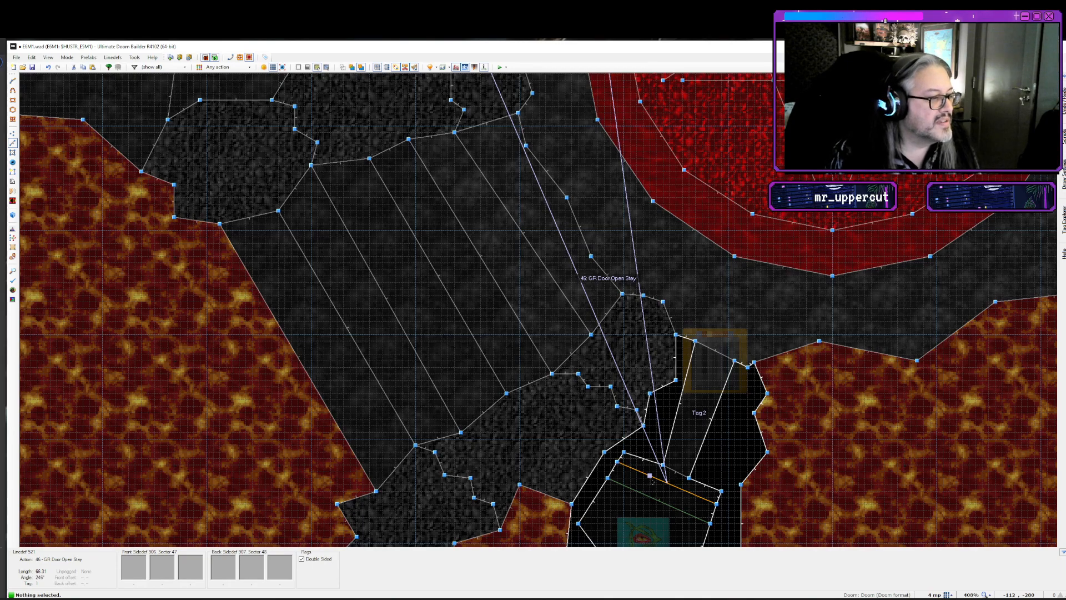
key(Up)
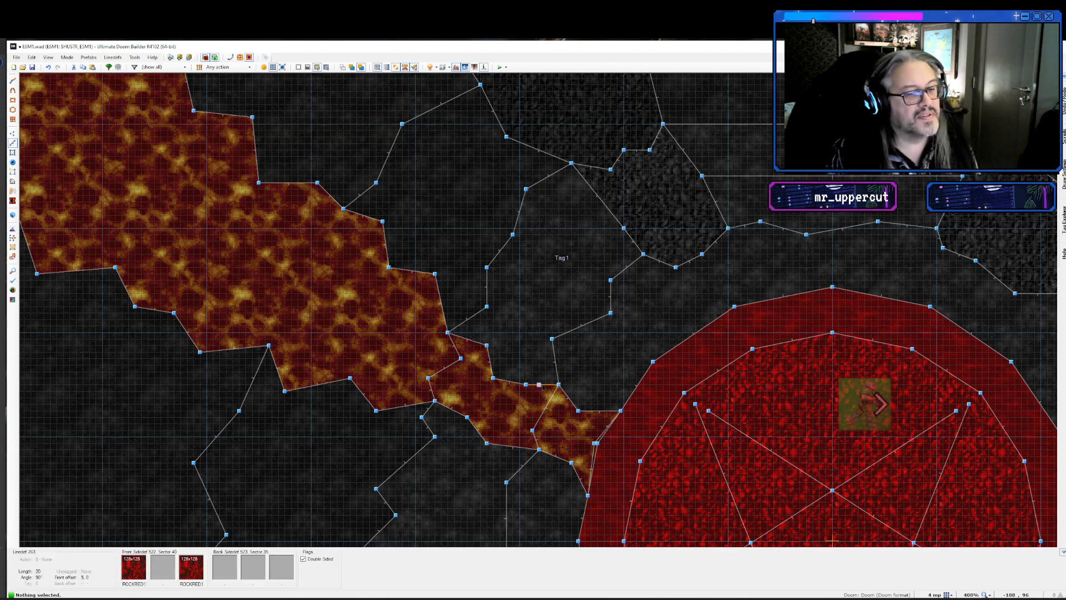
click(517, 385)
click(513, 381)
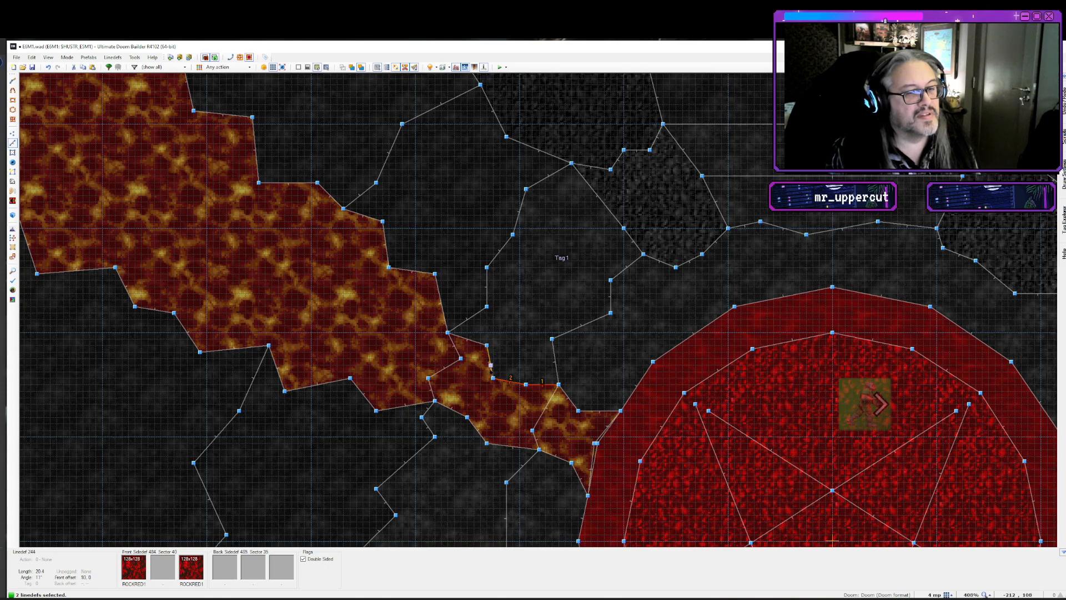
click(489, 361)
click(467, 339)
click(448, 408)
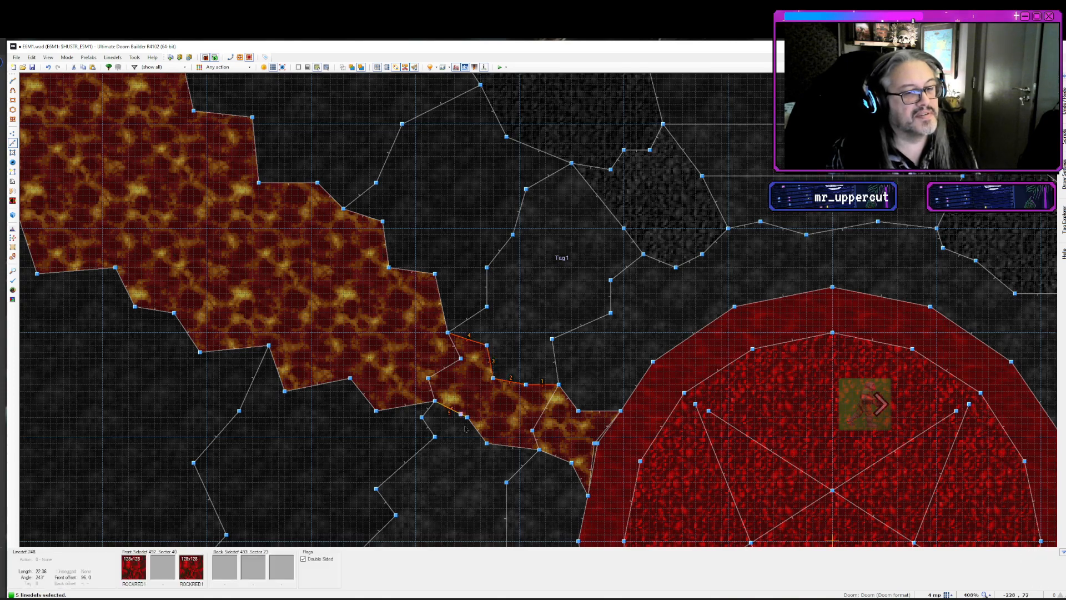
click(476, 431)
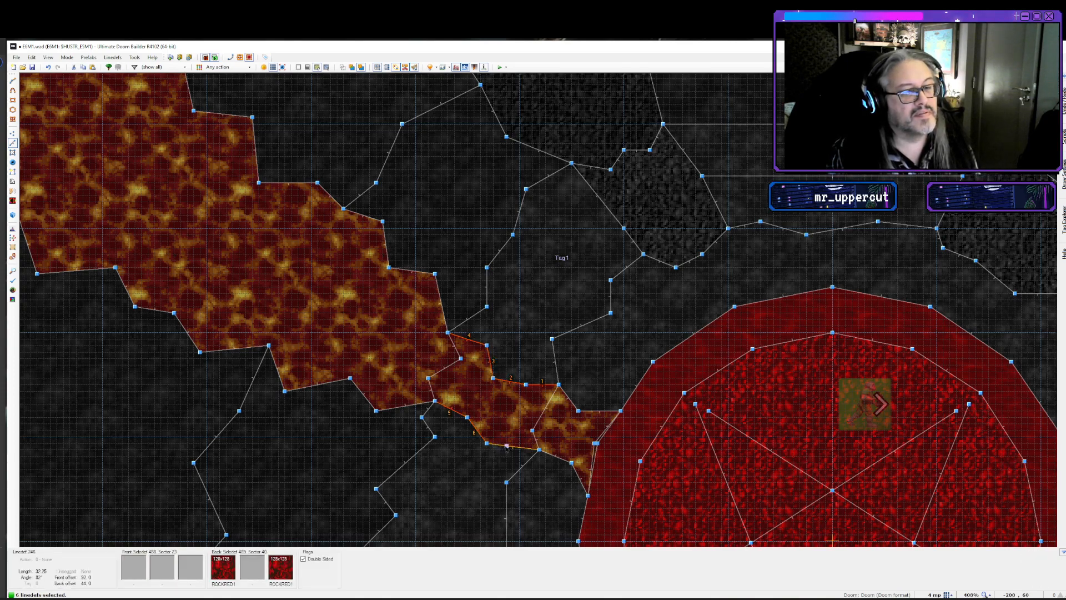
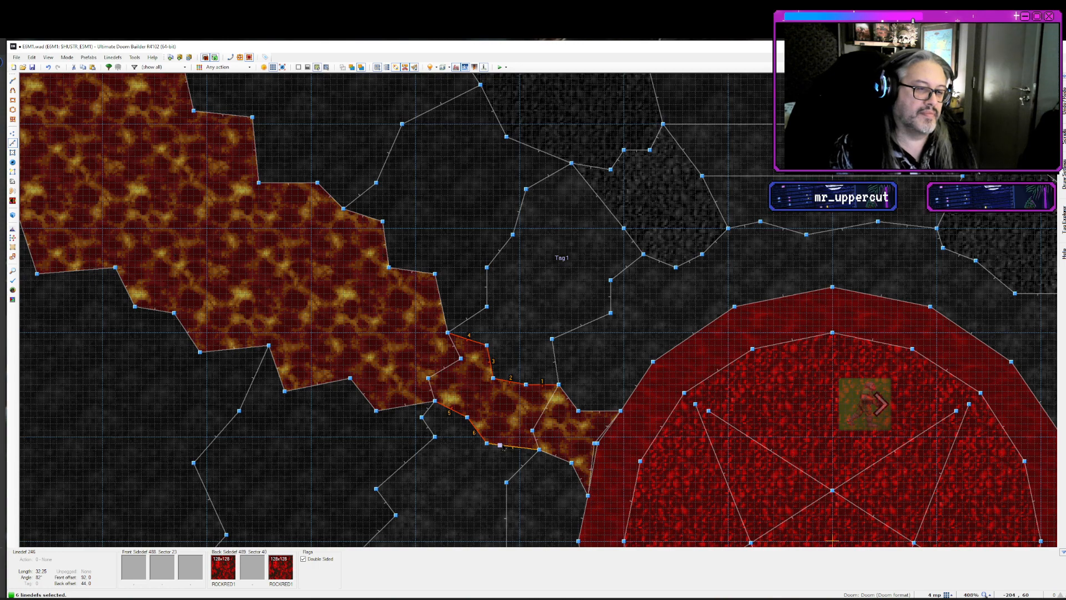
key(c)
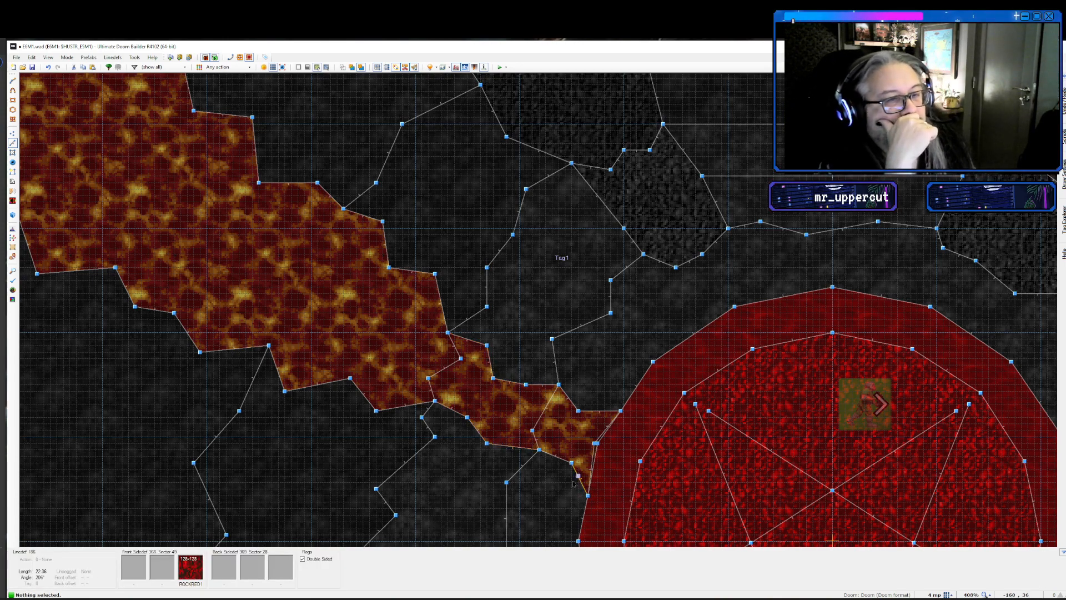
key(Down)
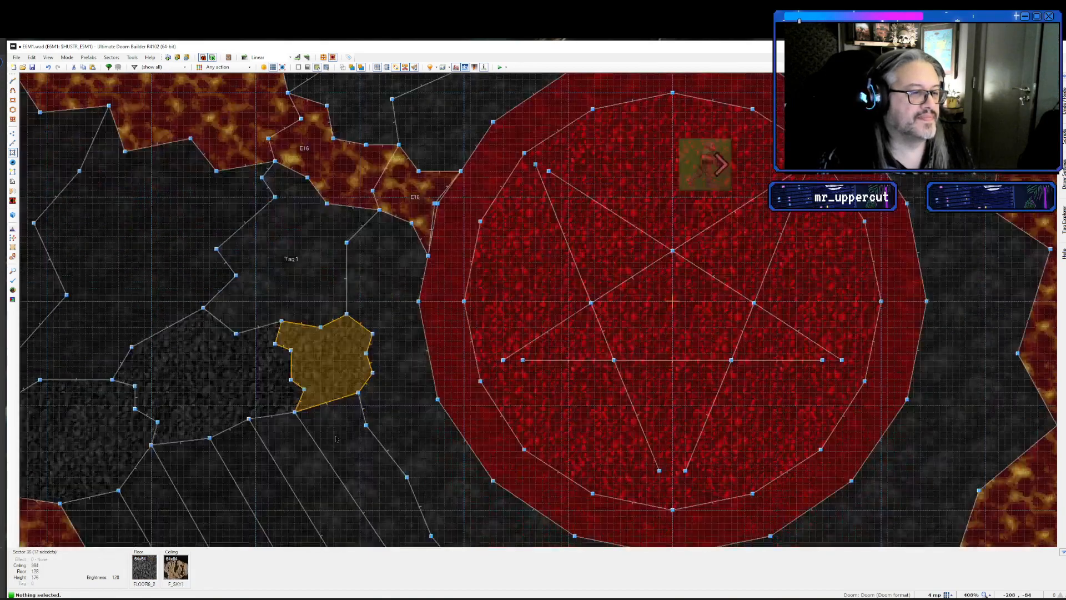
key(Down)
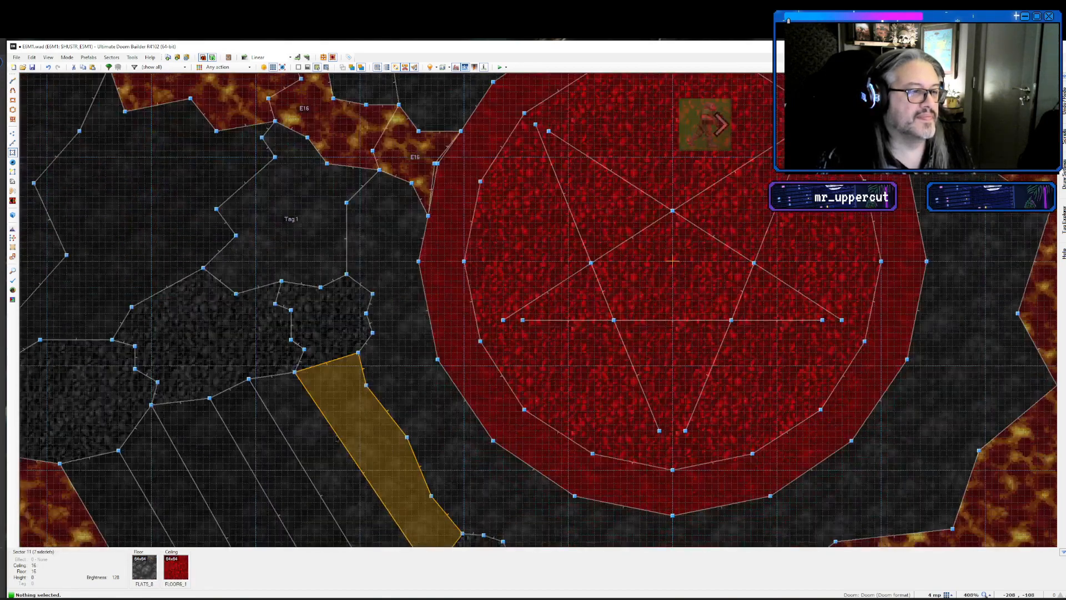
key(Up)
key(Up)
key(Up)
key(Up)
key(Up)
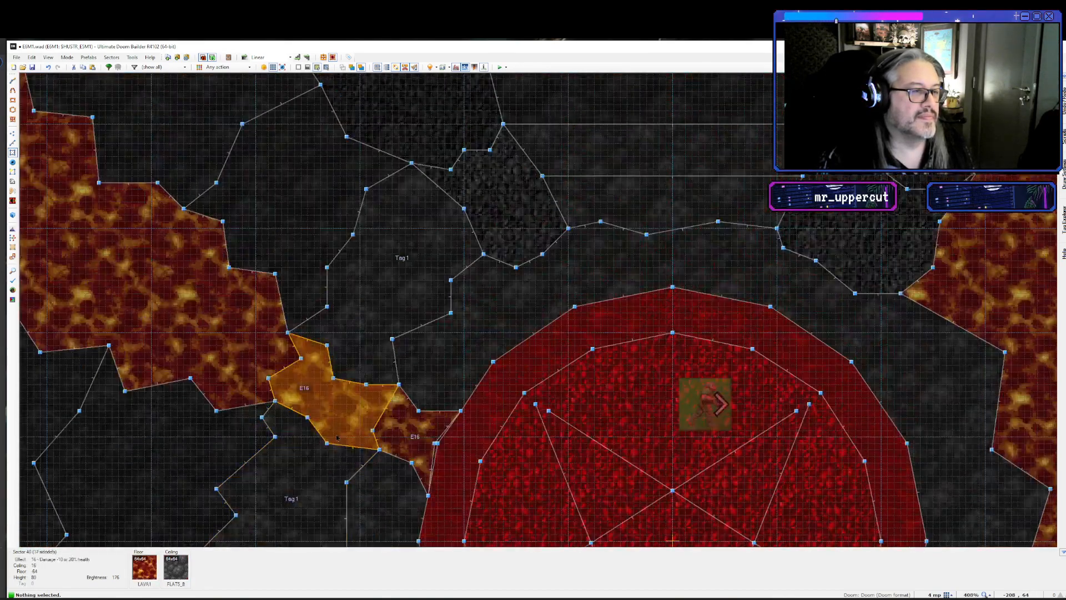
key(d)
scroll(495, 387, up, 4)
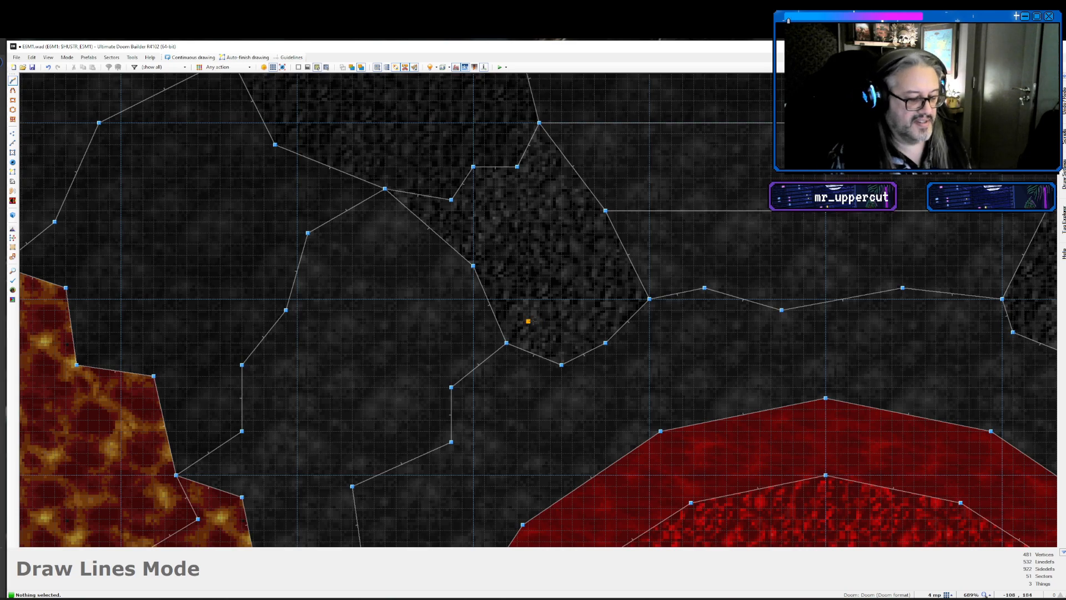
key(Escape)
- Set the lava gap sector's ceiling height to 8
scroll(537, 321, down, 5)
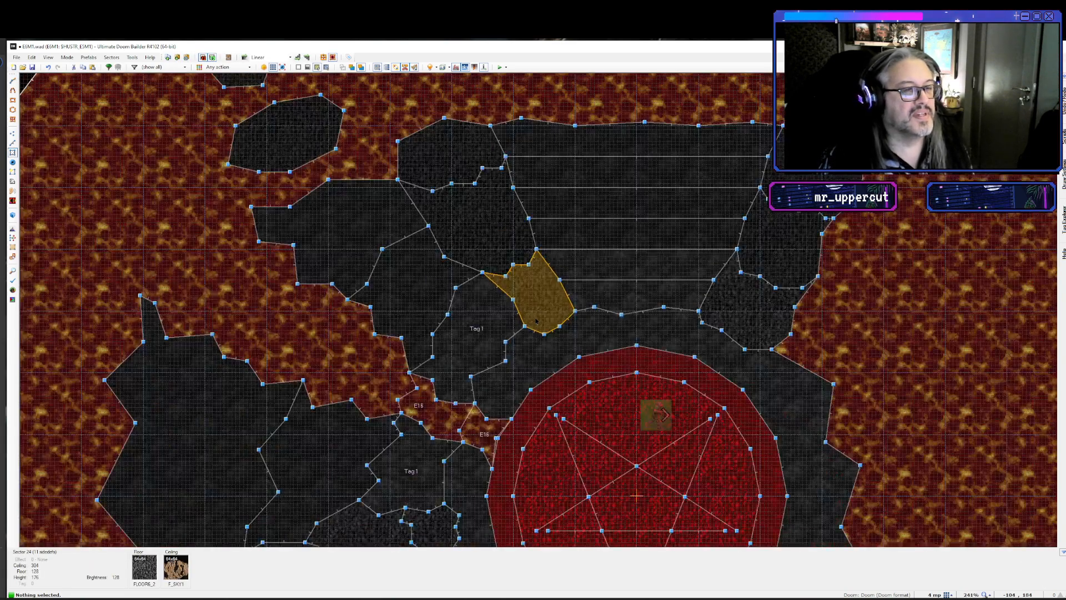
scroll(536, 320, up, 5)
scroll(538, 321, down, 5)
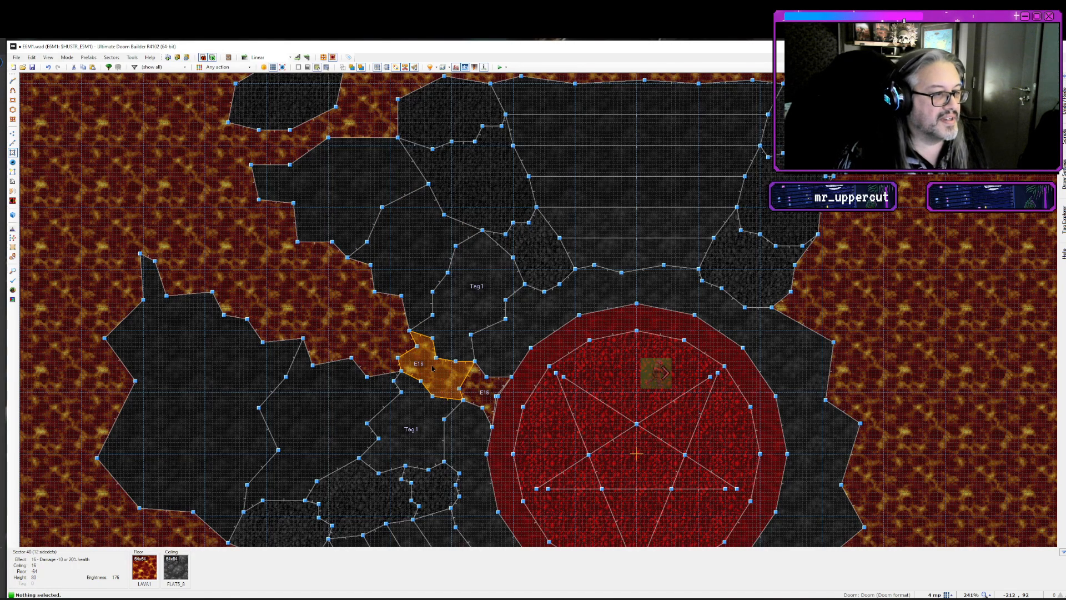
right_click(433, 367)
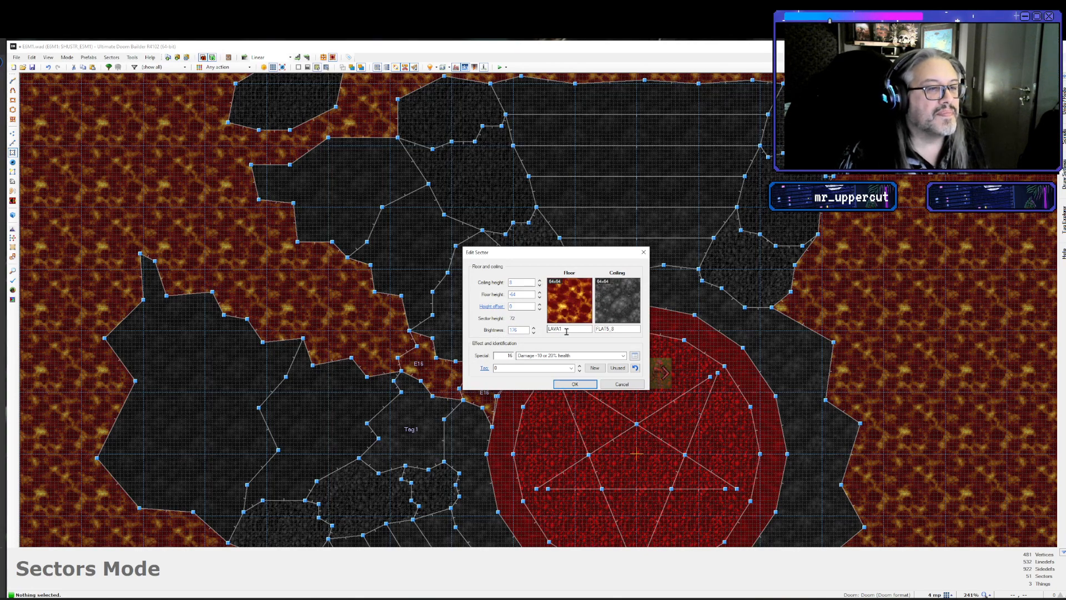
key(Escape)
- Playtest the blood pool area to check the lava gap's ceiling, and review the gap sector's properties without changing them
key(F9)
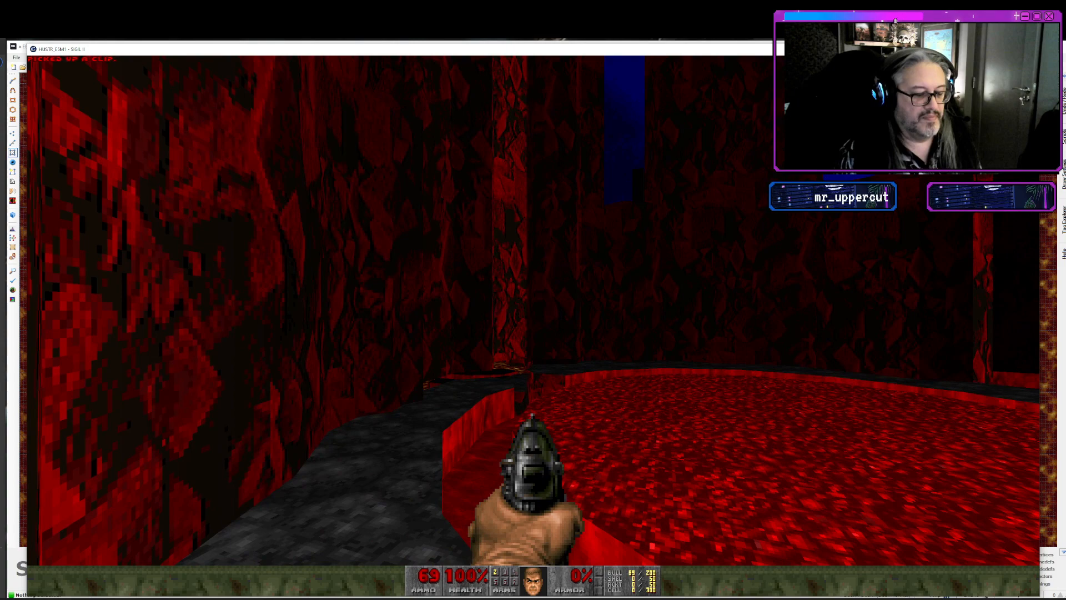
key(alt+F4)
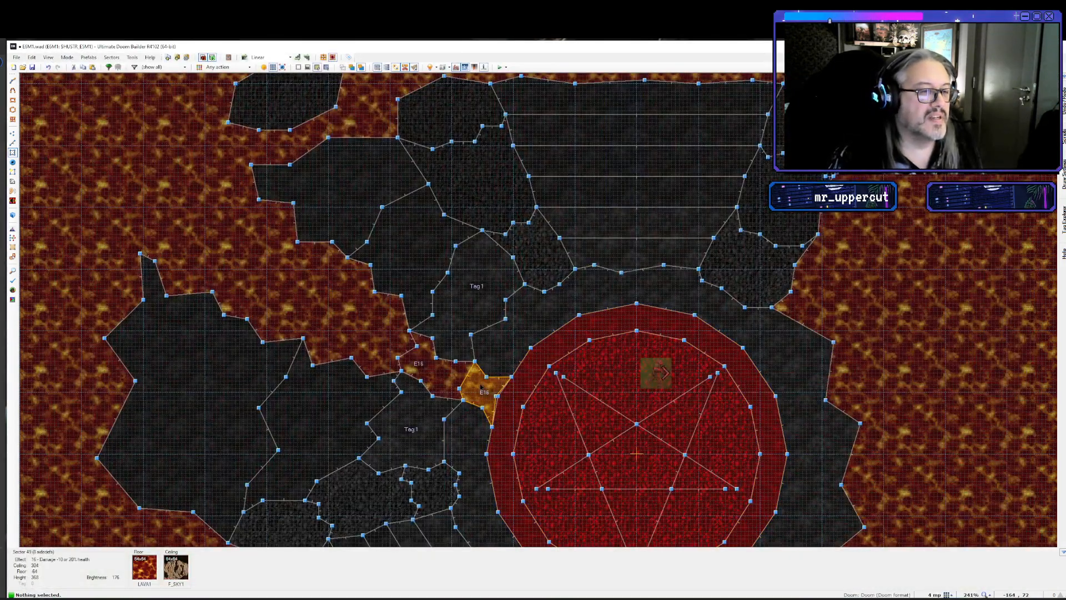
right_click(436, 375)
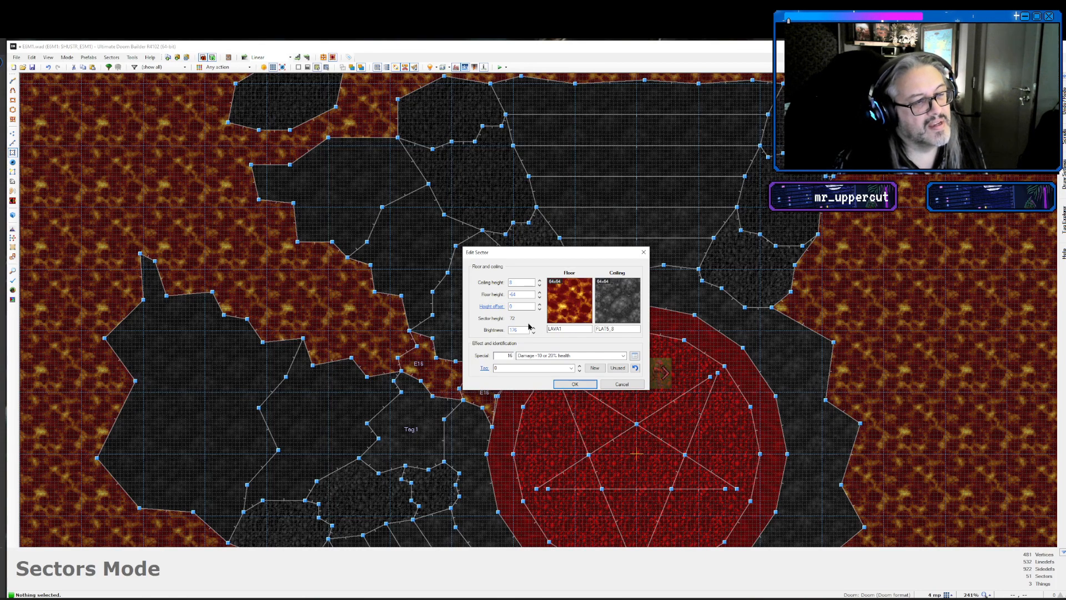
click(621, 384)
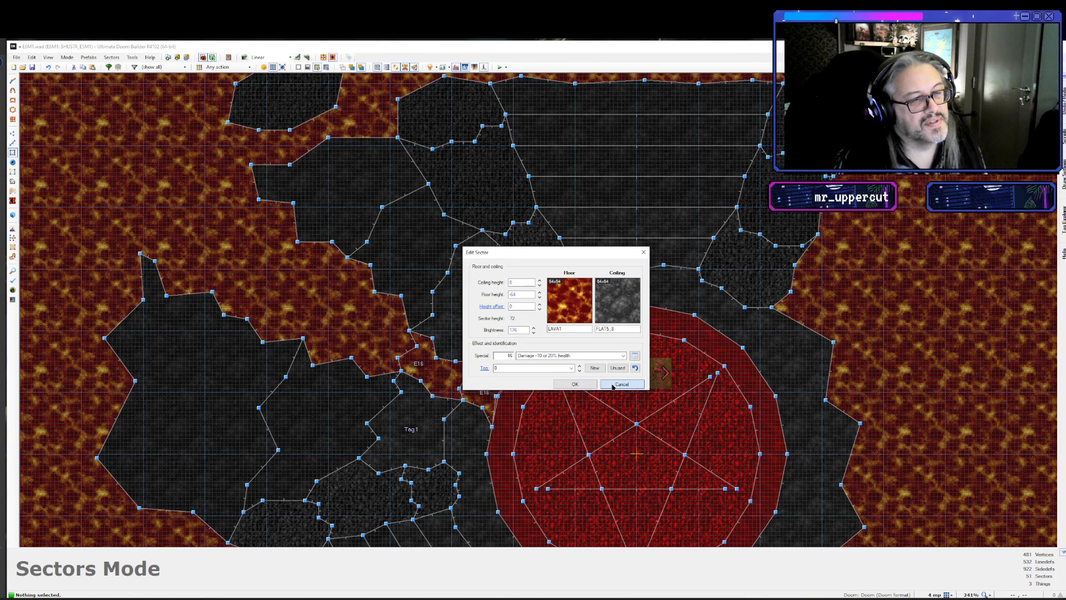
- Reduce the grid size to 1 mp and draw a line about one unit inside the lava gap sector's upper edge, between its two side boundaries
scroll(433, 391, up, 5)
scroll(434, 394, up, 3)
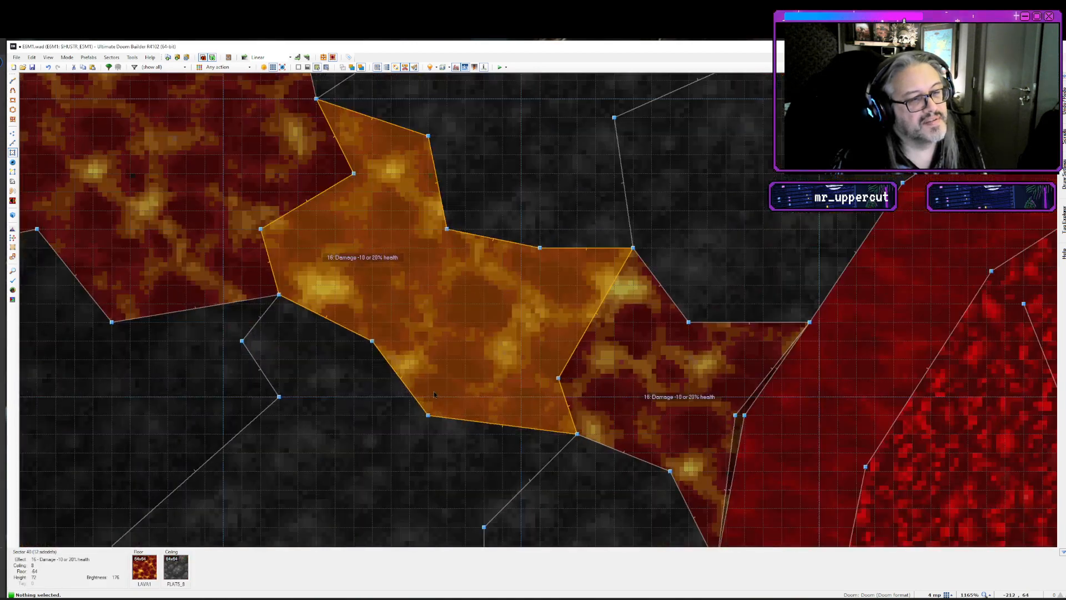
key(bracketleft)
key(bracketleft)
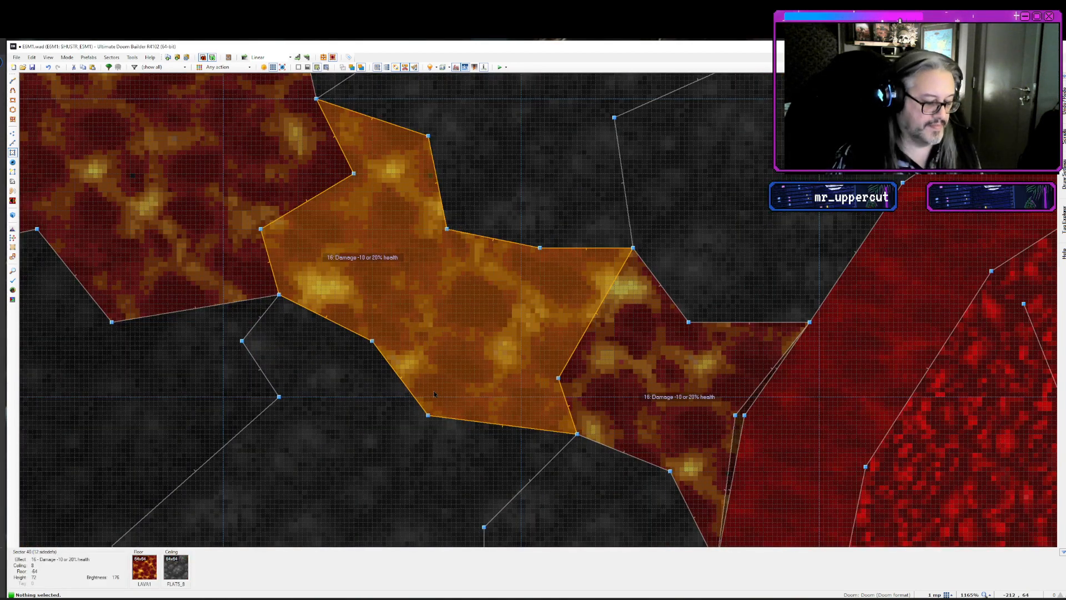
key(d)
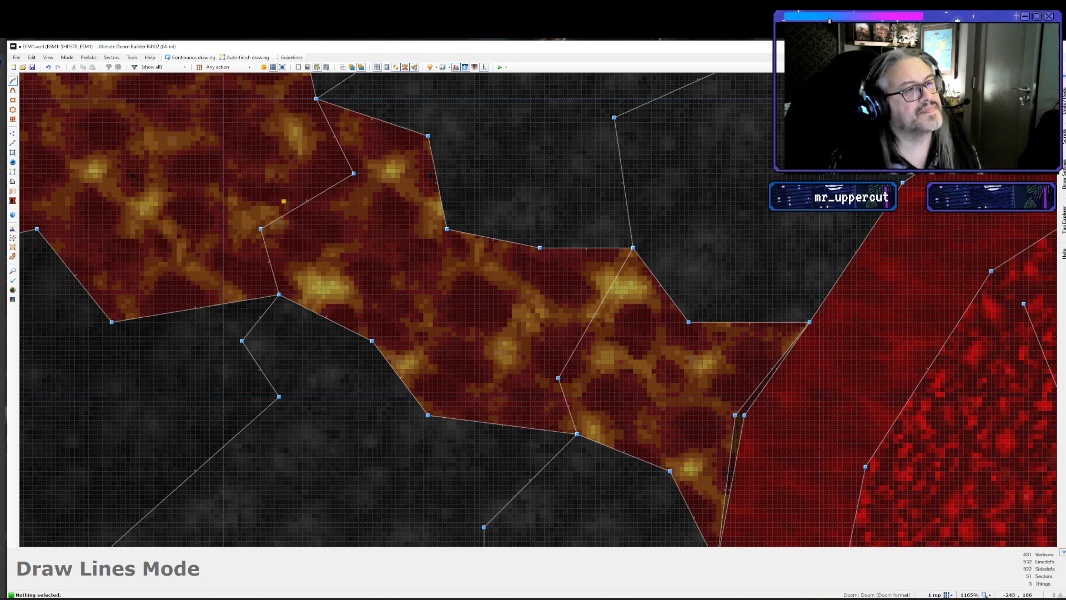
scroll(622, 267, up, 3)
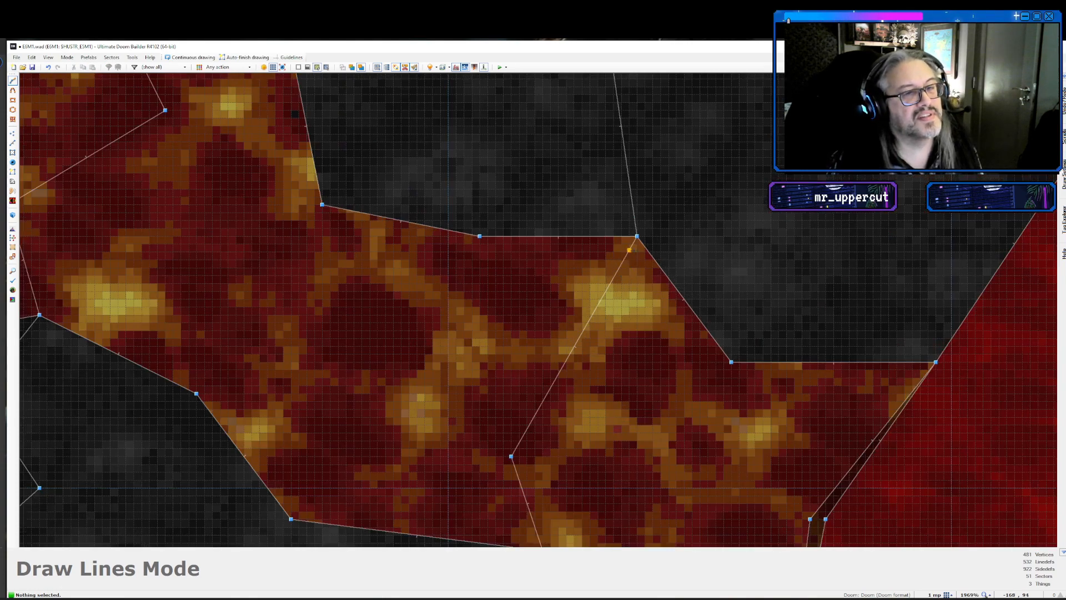
click(632, 243)
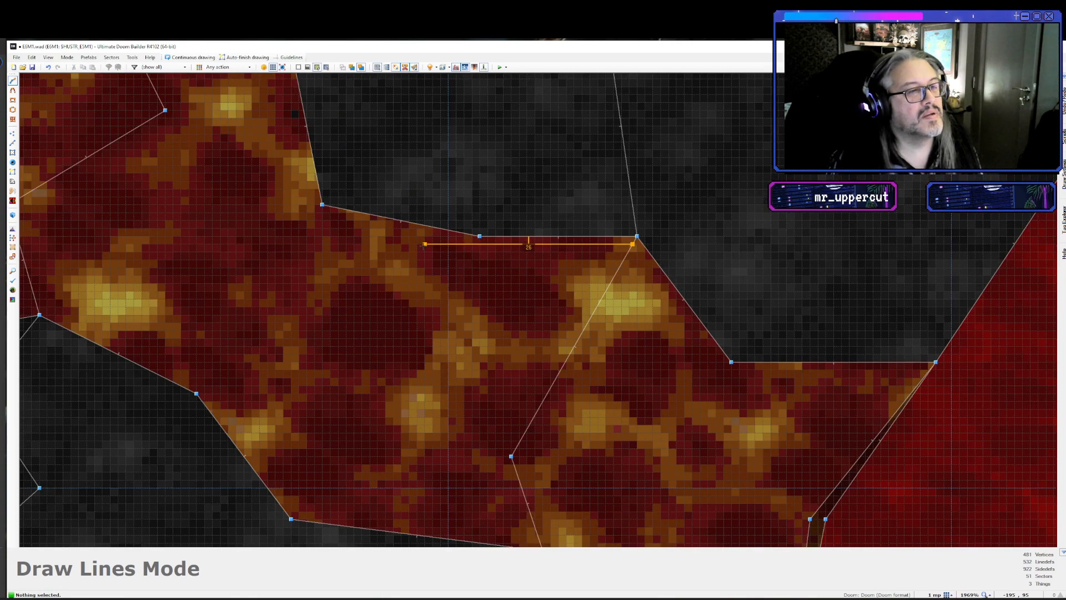
click(425, 243)
click(307, 212)
key(Up)
key(Up)
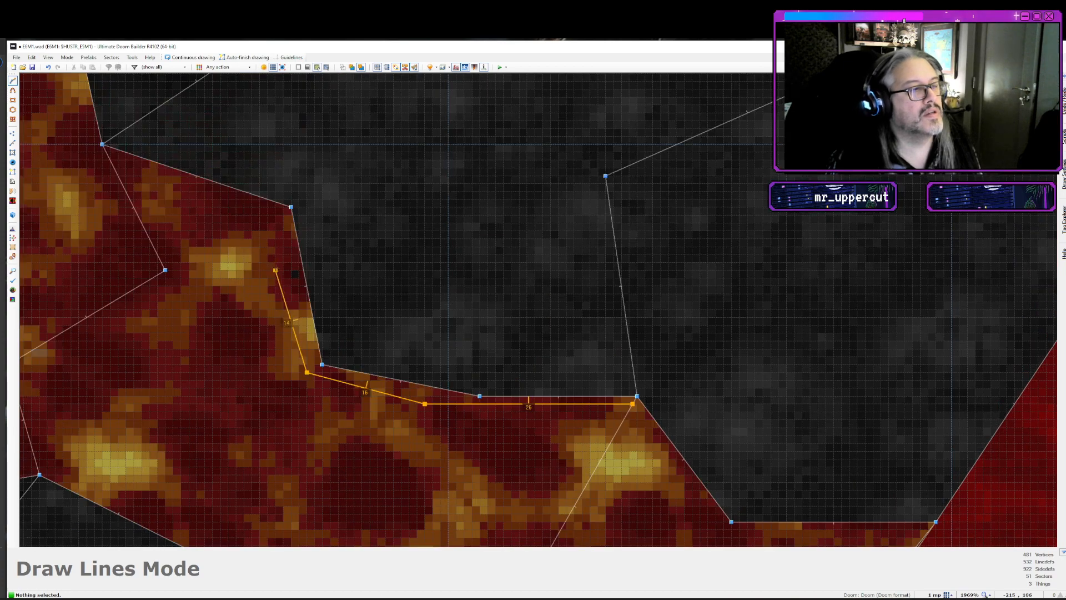
click(283, 214)
key(Left)
key(Left)
key(Left)
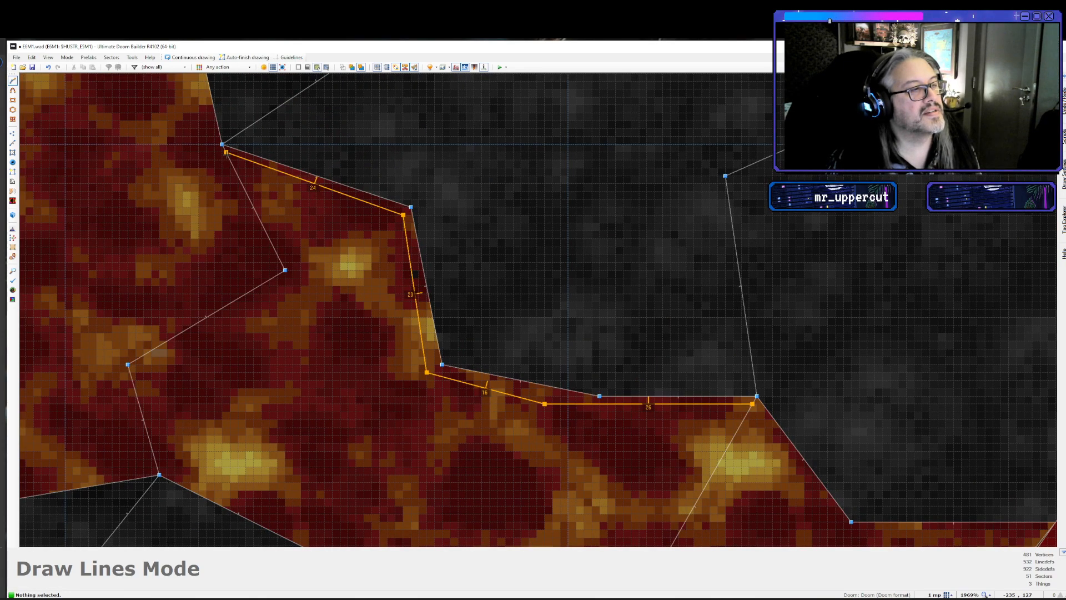
click(224, 151)
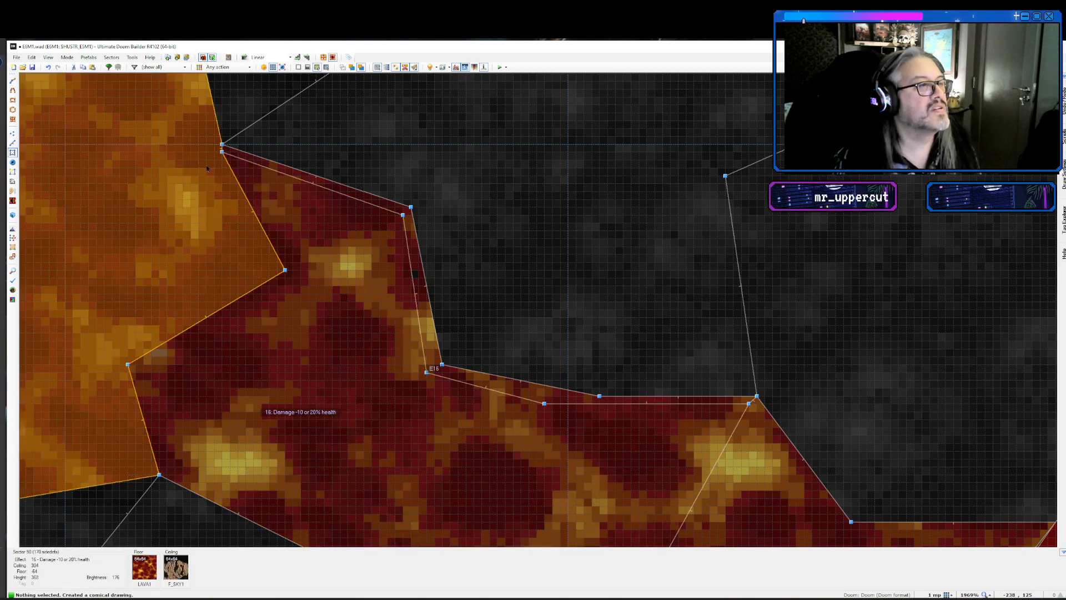
- Join the outer sky-ceilinged lava sector with the thin strip along the gap's upper edge, and delete the short lines closing the strip's ends
click(208, 168)
click(226, 151)
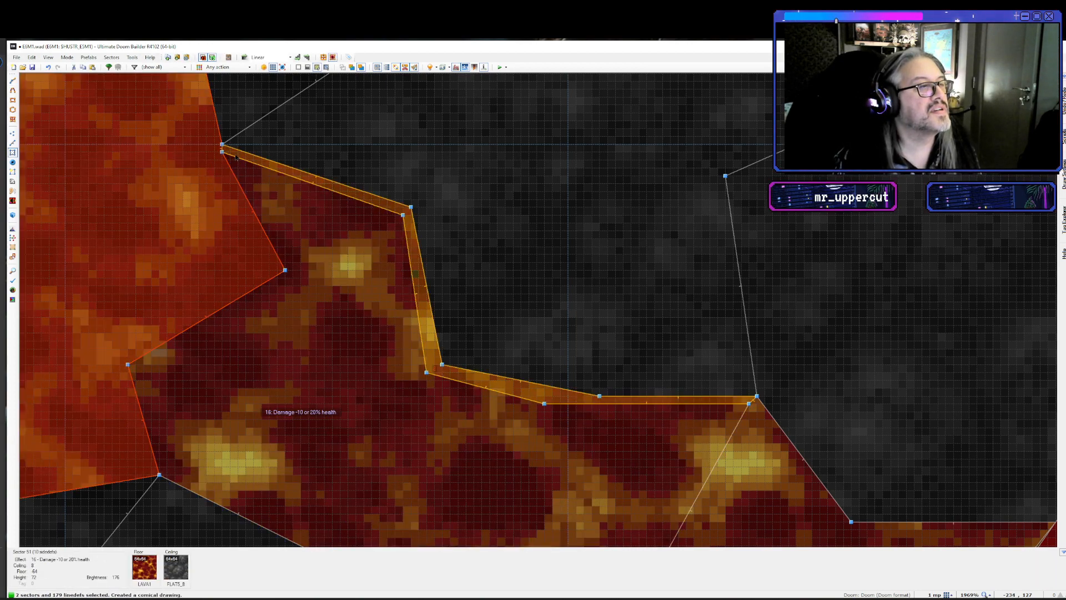
key(j)
key(l)
key(Delete)
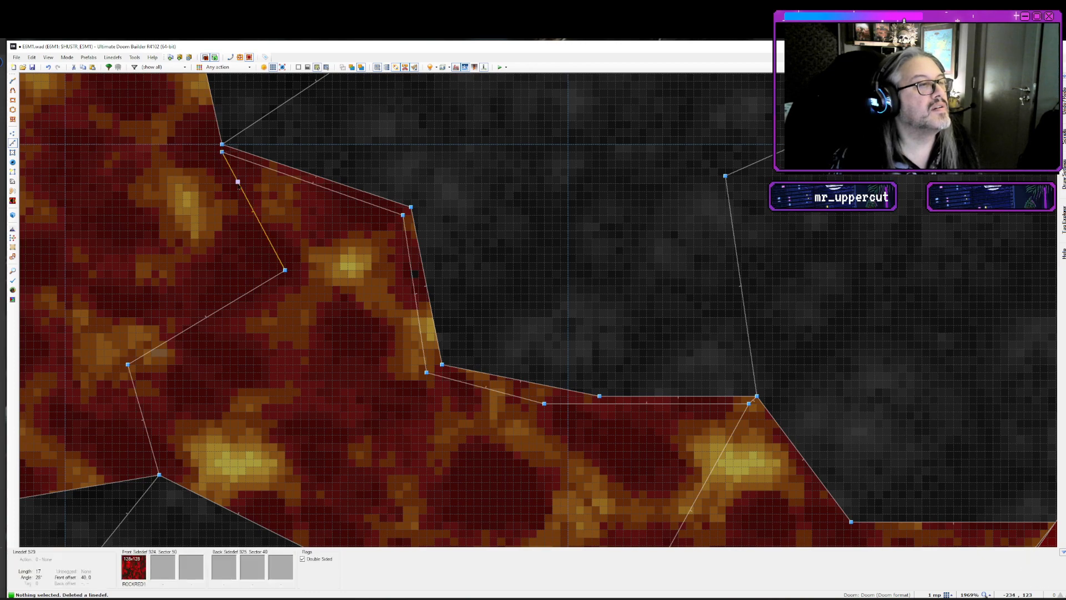
key(Right)
key(Right)
key(Right)
key(Right)
key(Down)
key(Down)
key(Down)
key(Right)
key(Right)
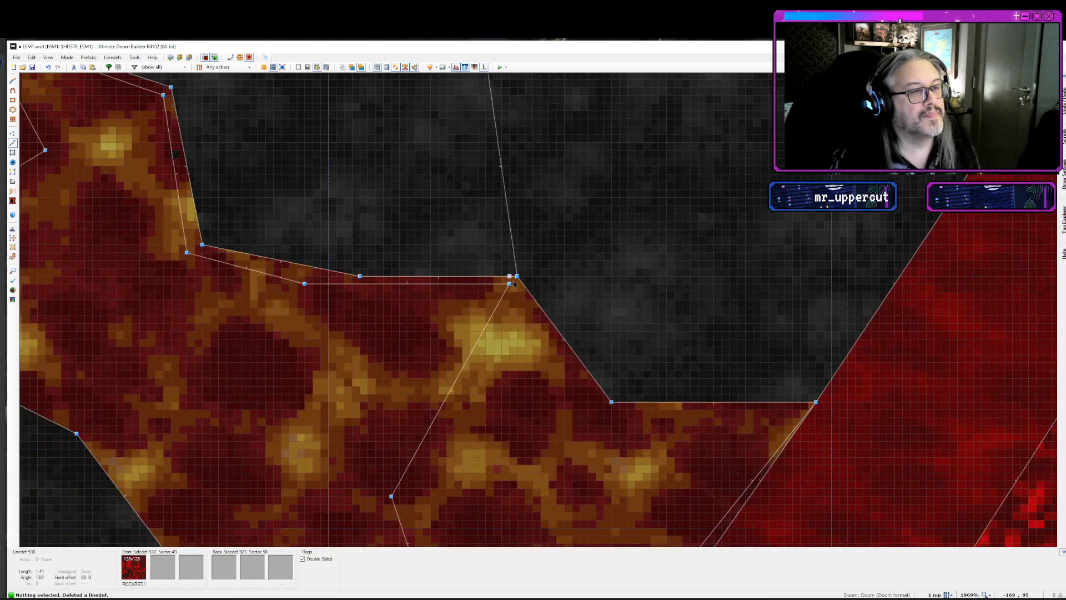
key(Down)
key(Down)
key(Left)
key(Down)
key(Down)
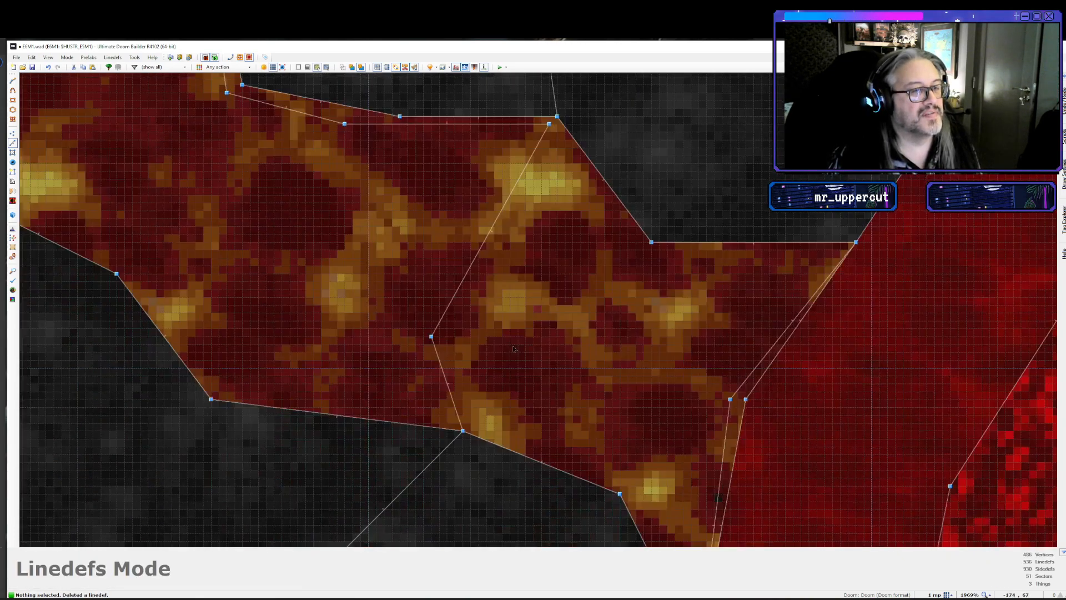
key(Left)
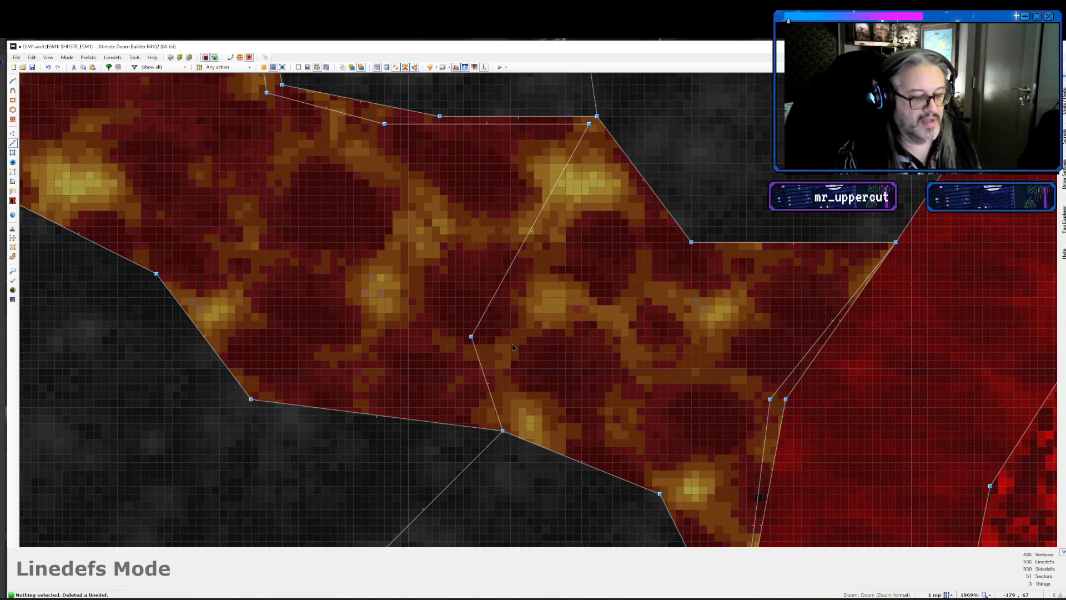
key(d)
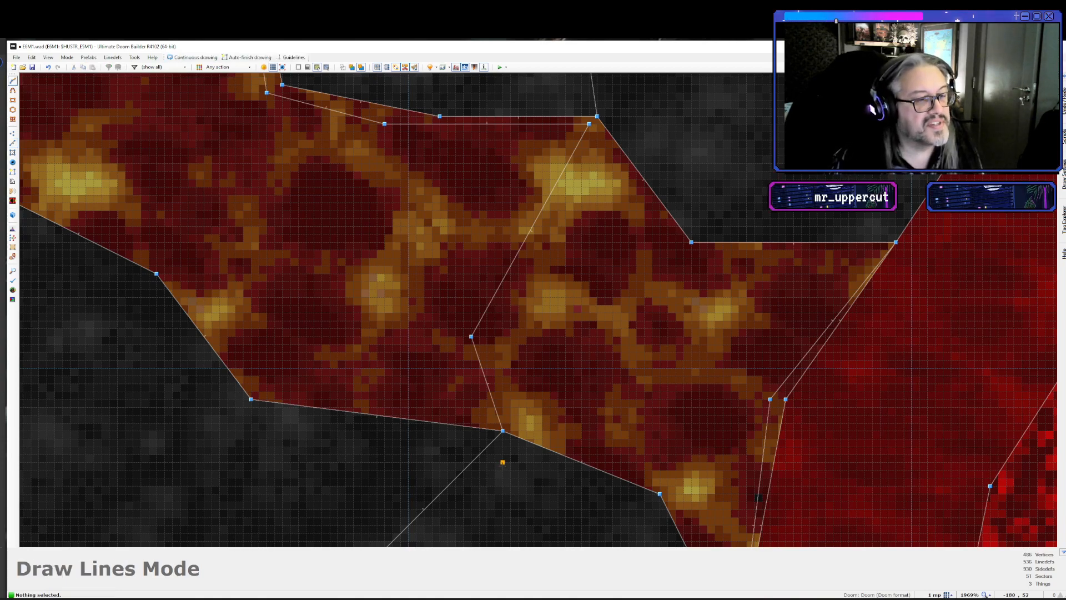
key(Left)
key(Left)
key(Left)
key(Left)
key(Left)
key(Left)
key(Left)
key(Left)
key(Left)
key(Up)
key(Up)
key(Up)
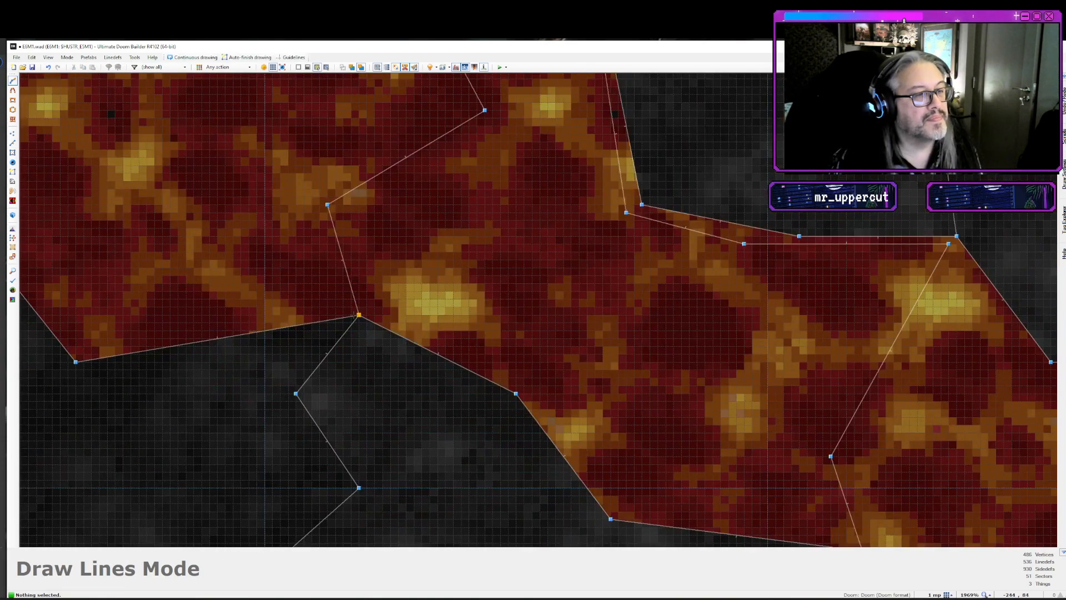
key(Up)
key(Up)
key(Up)
key(Up)
key(Down)
key(Down)
key(Down)
key(Down)
key(Down)
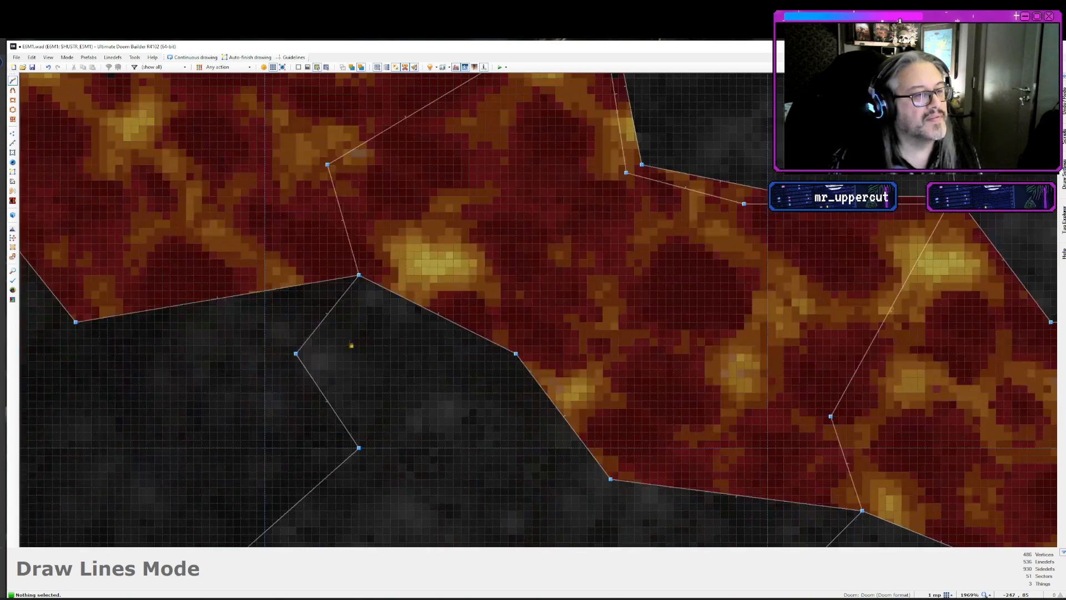
click(358, 274)
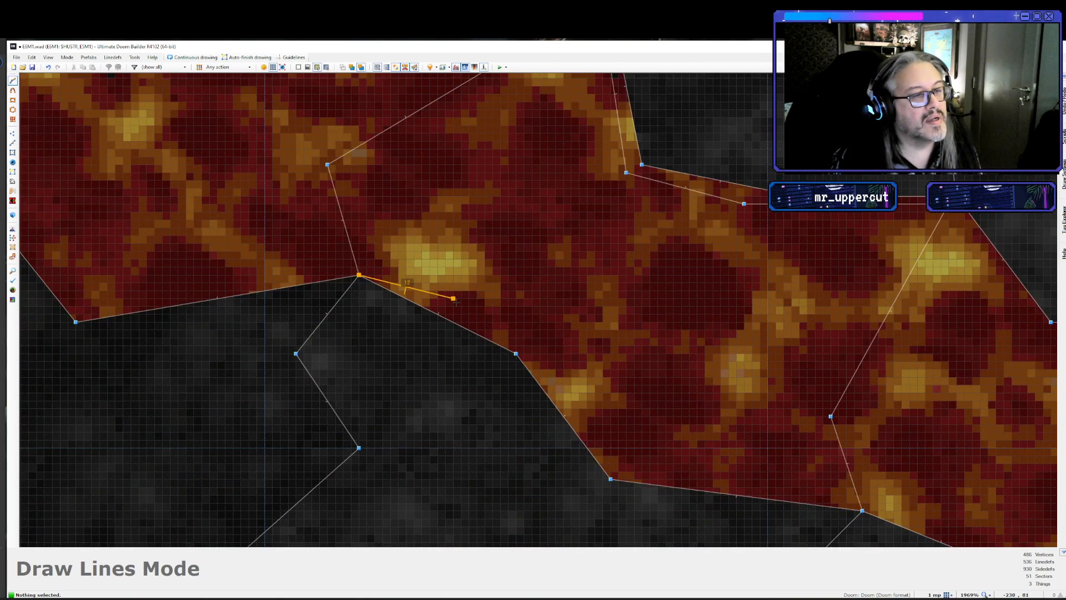
key(Escape)
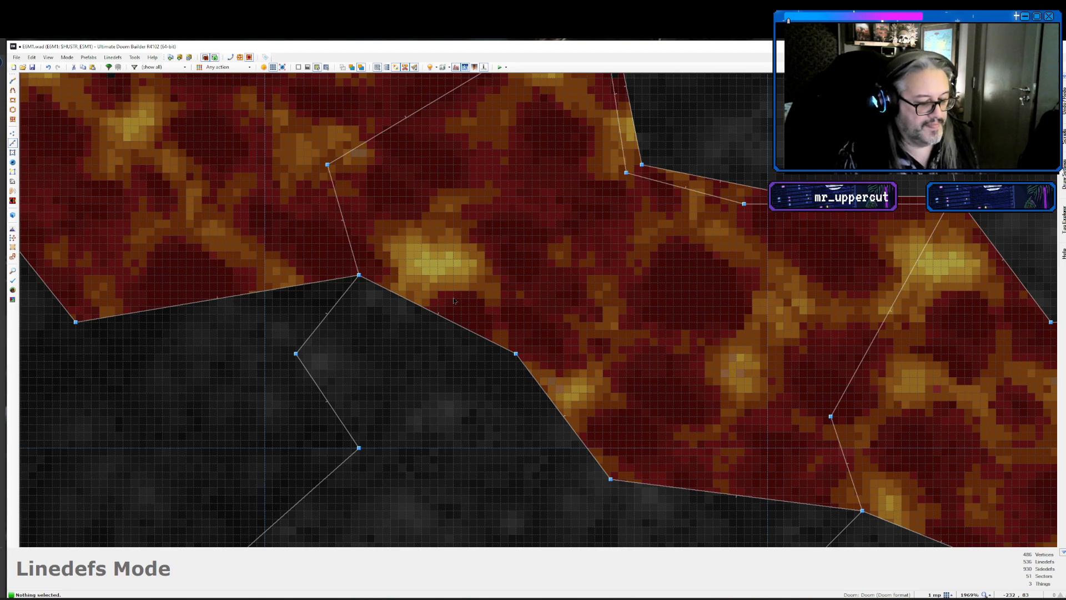
- Draw a line about one unit inside the lava gap sector's lower edge, from its western boundary to its eastern boundary
key(d)
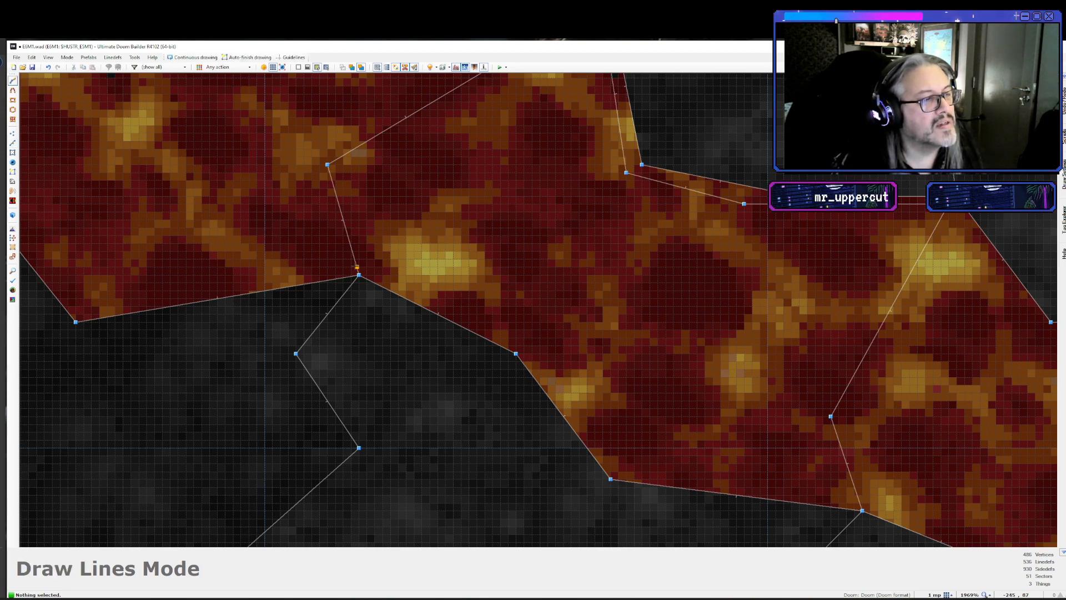
click(357, 267)
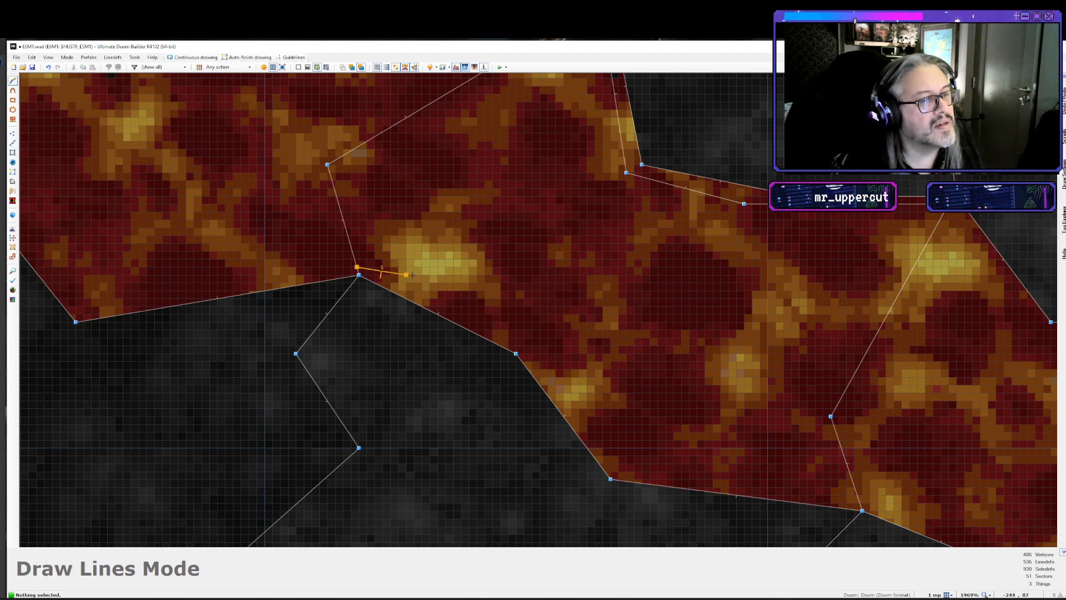
click(524, 346)
key(Down)
key(Down)
key(Down)
key(Down)
key(Down)
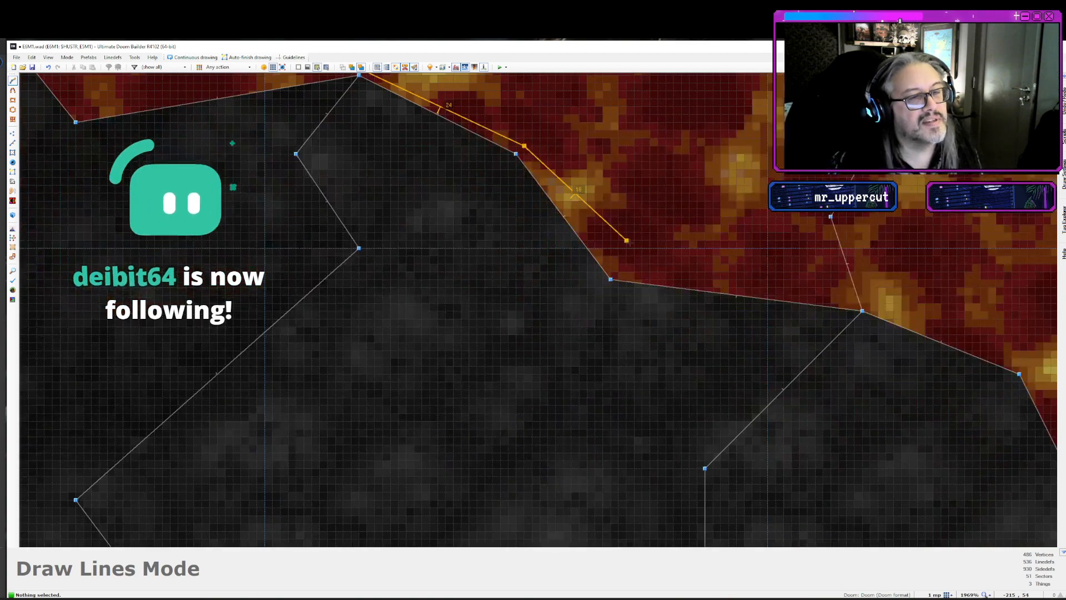
click(618, 271)
key(Right)
key(Right)
key(Right)
key(Right)
key(Right)
key(Right)
key(Right)
key(Right)
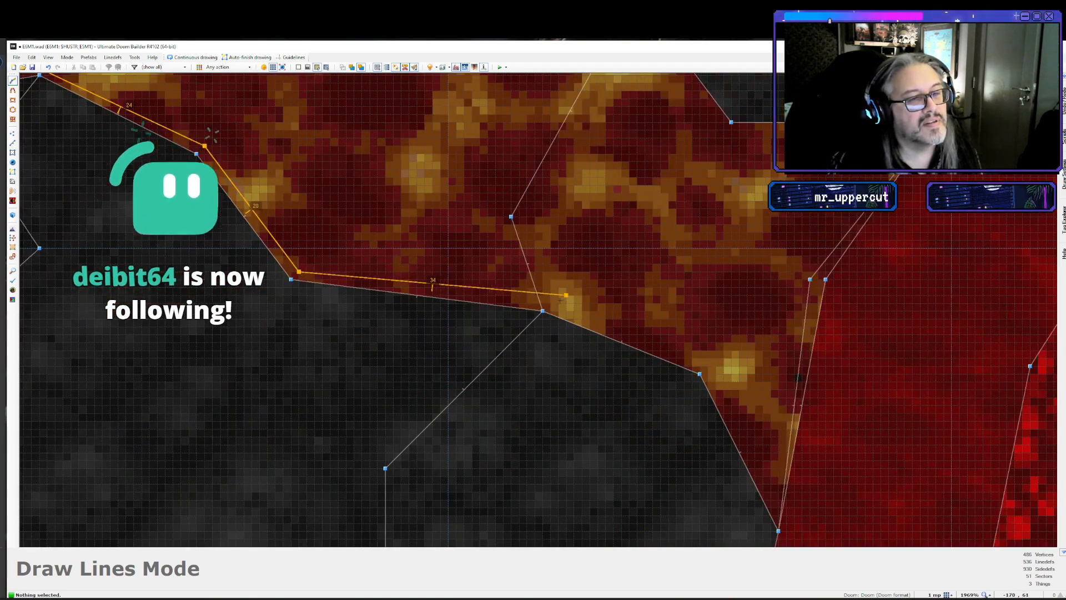
click(542, 304)
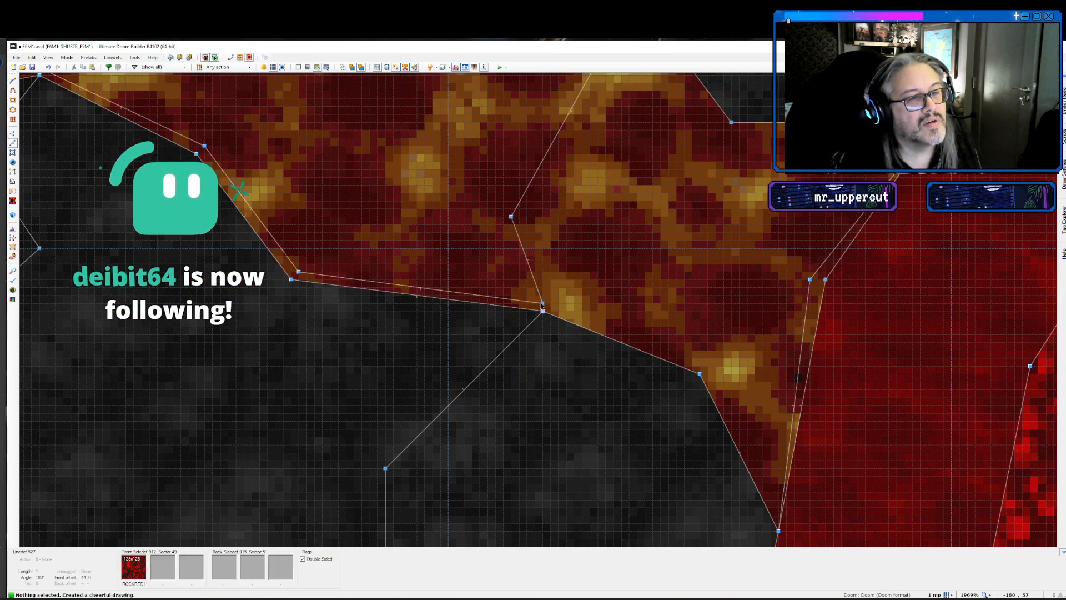
- Join the sky-ceilinged lava sector beside the pool with the gap's lower edge strip, and delete the short lines closing the strip's ends
key(s)
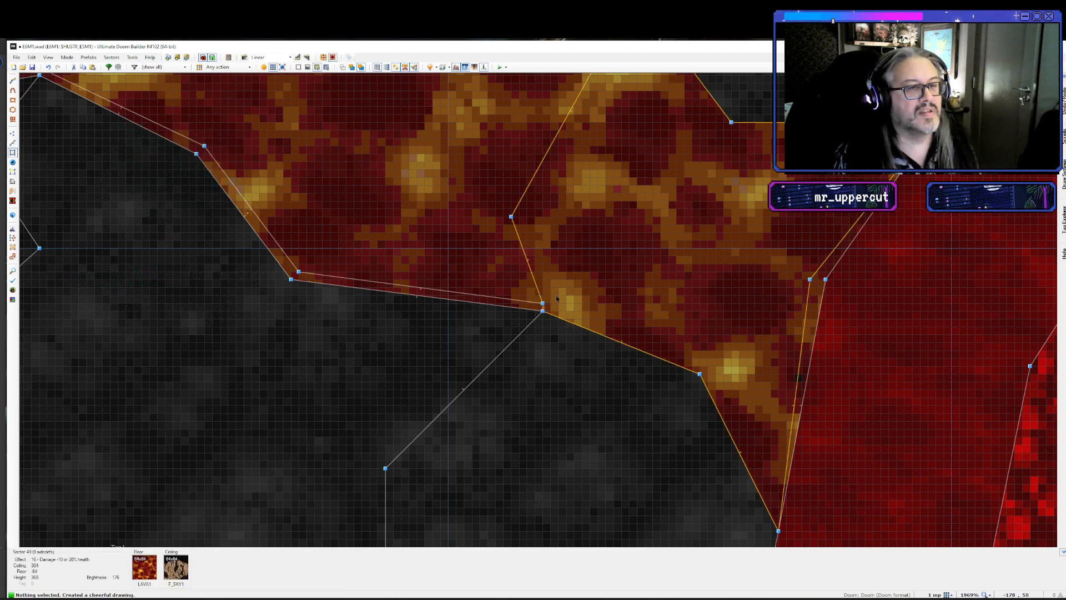
key(j)
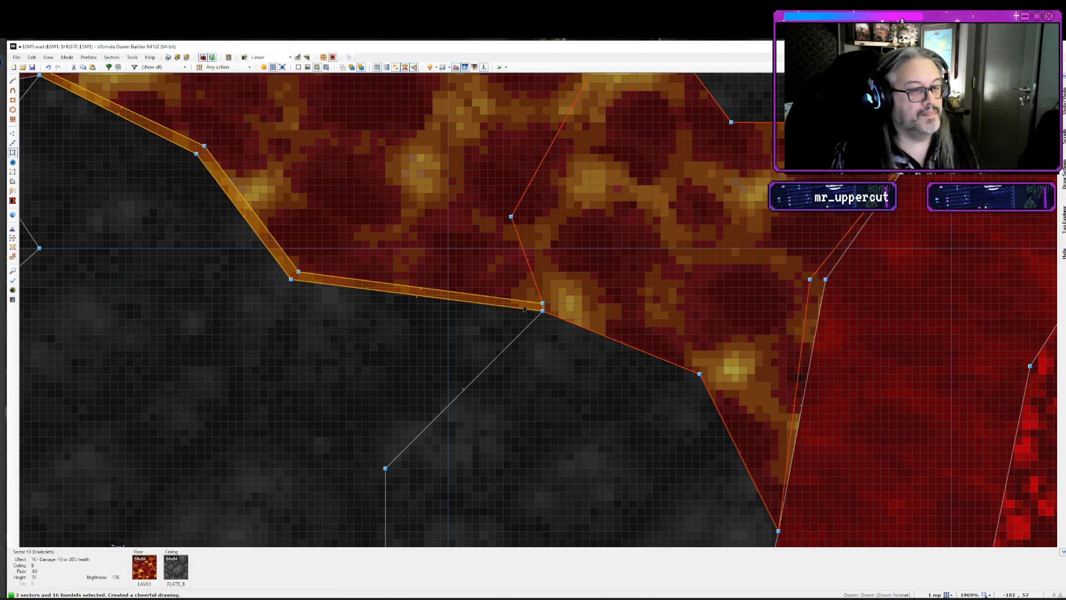
key(l)
key(Delete)
middle_drag(279, 274, 638, 434)
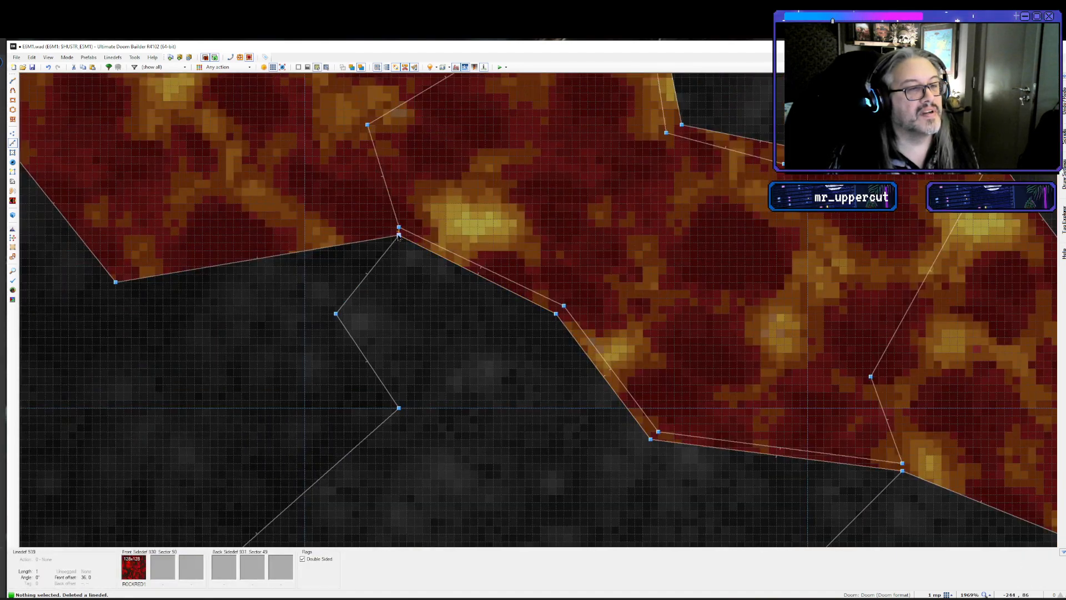
- Playtest the map, inspecting the rock walls and lava openings around the blood pool, and close the game
scroll(516, 342, down, 4)
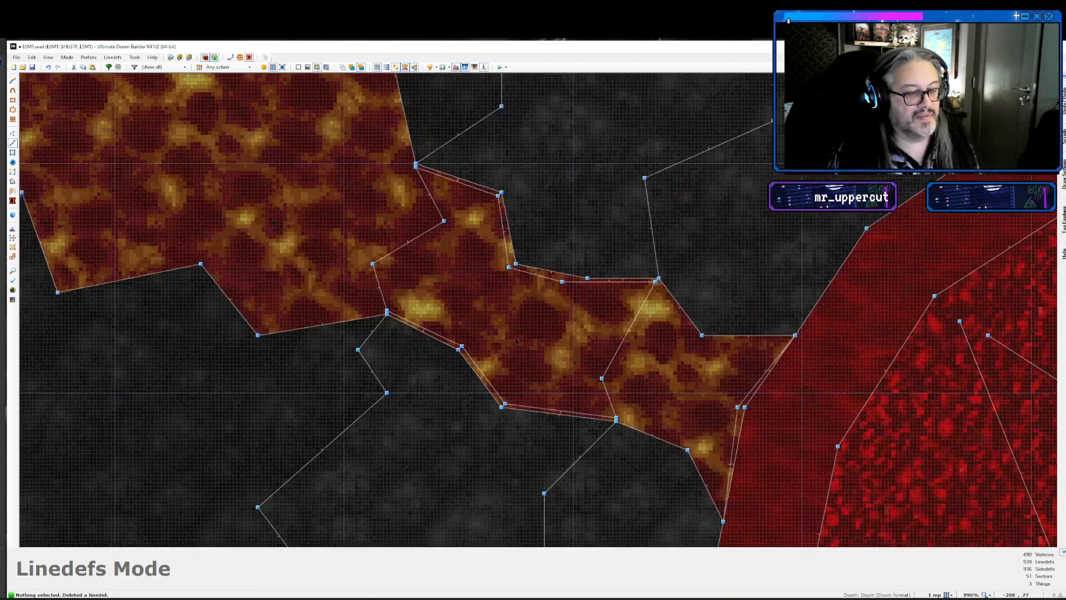
scroll(569, 342, down, 4)
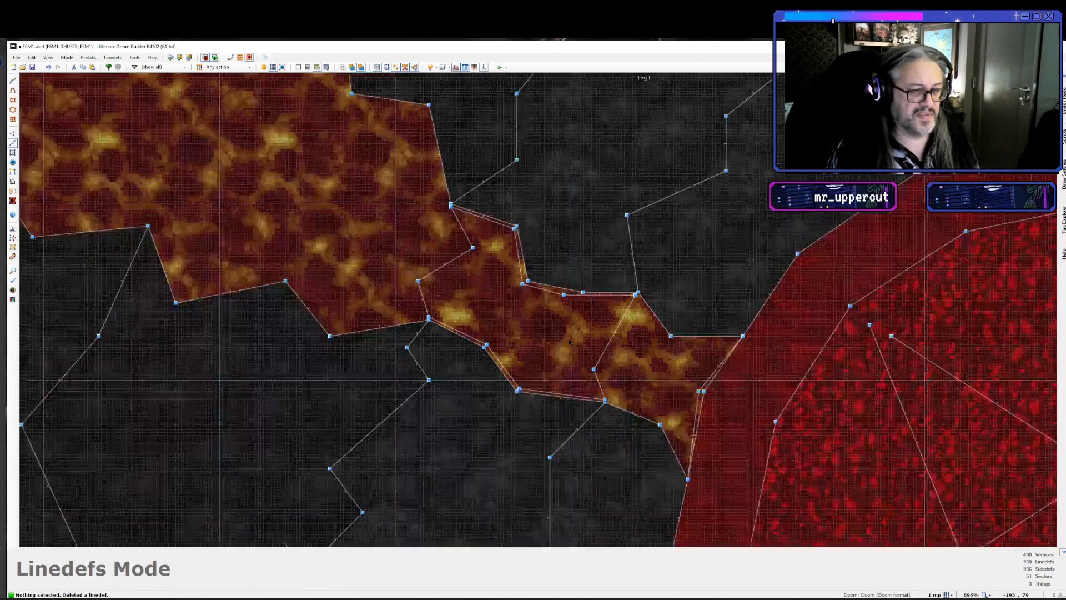
scroll(569, 341, up, 4)
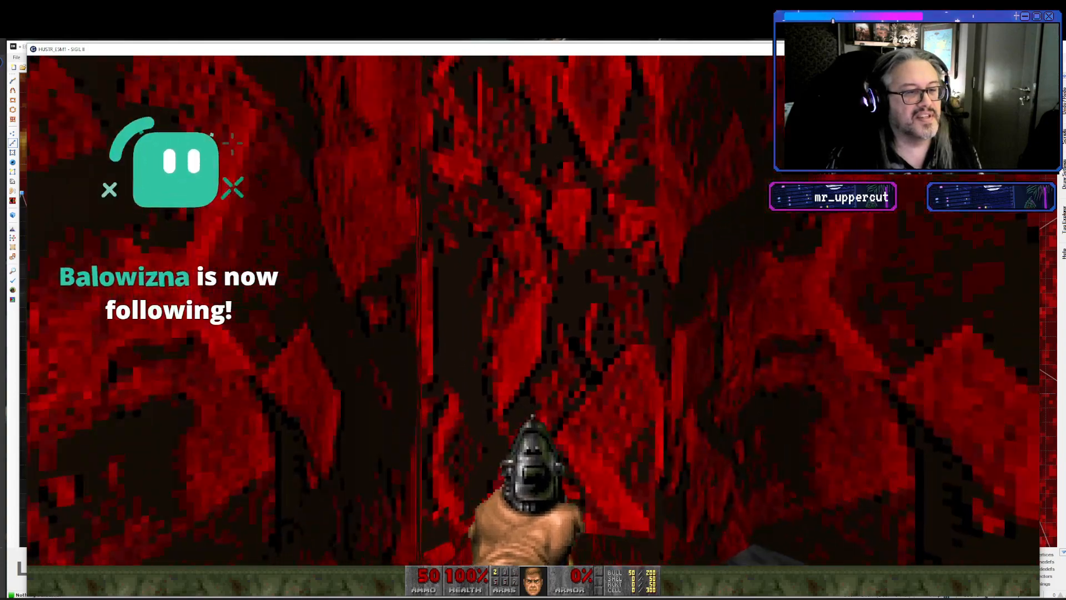
key(a)
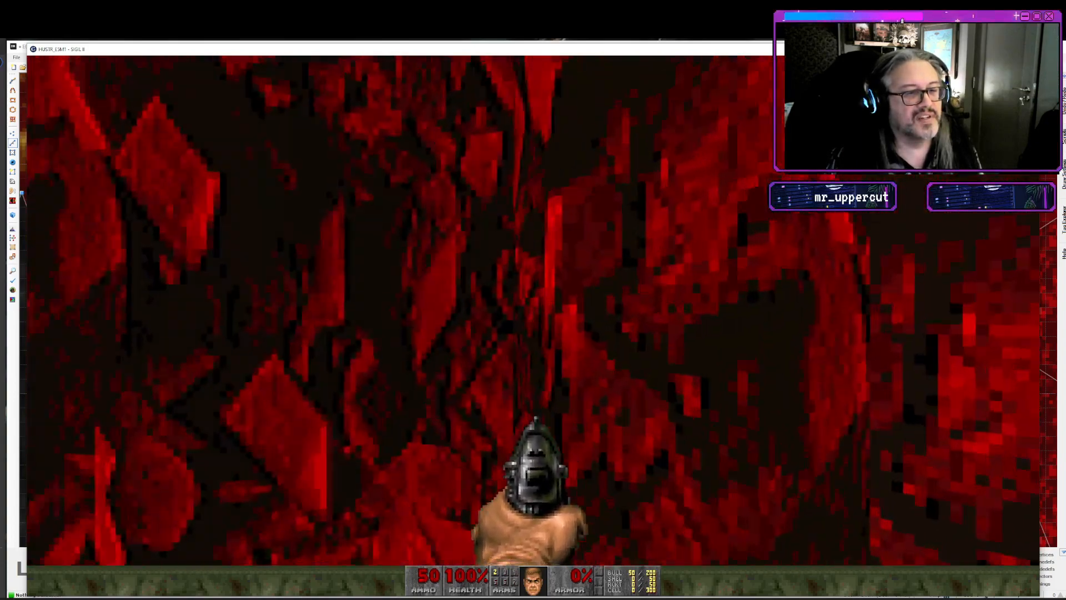
key(w)
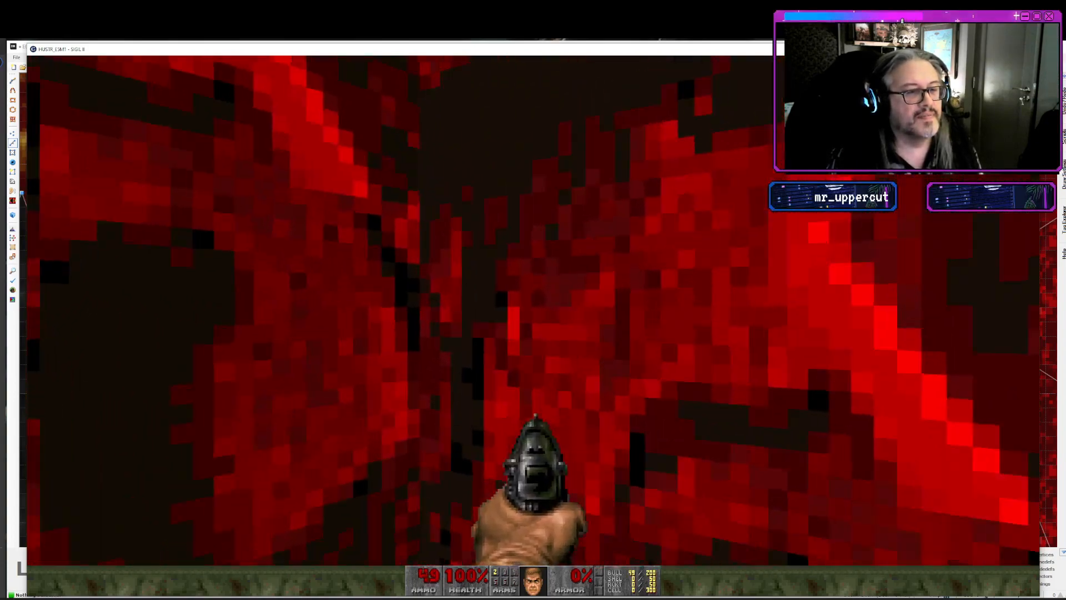
key(s)
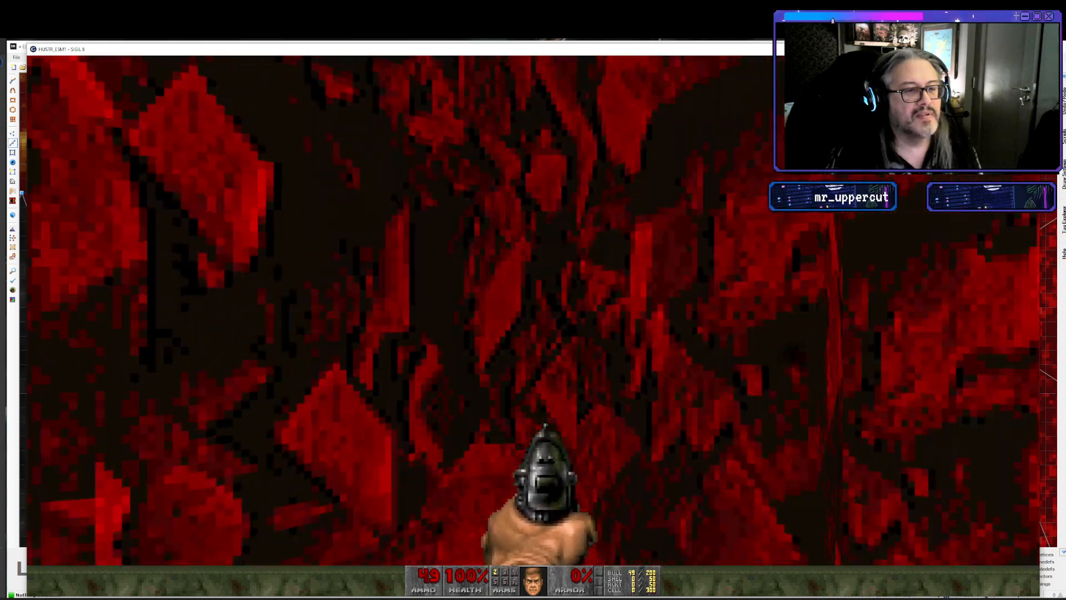
key(s)
key(w)
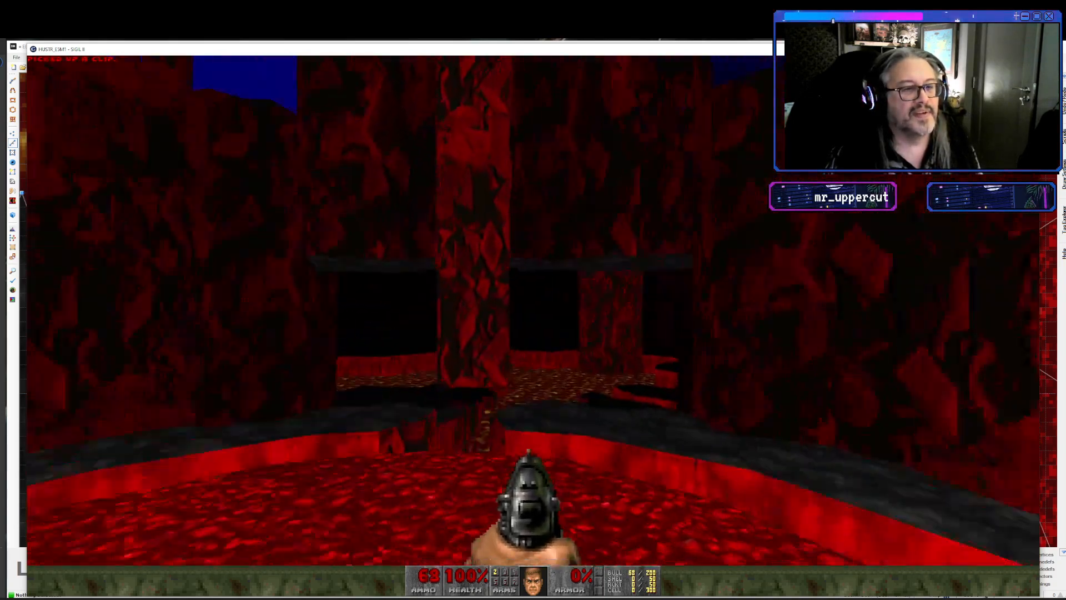
key(w)
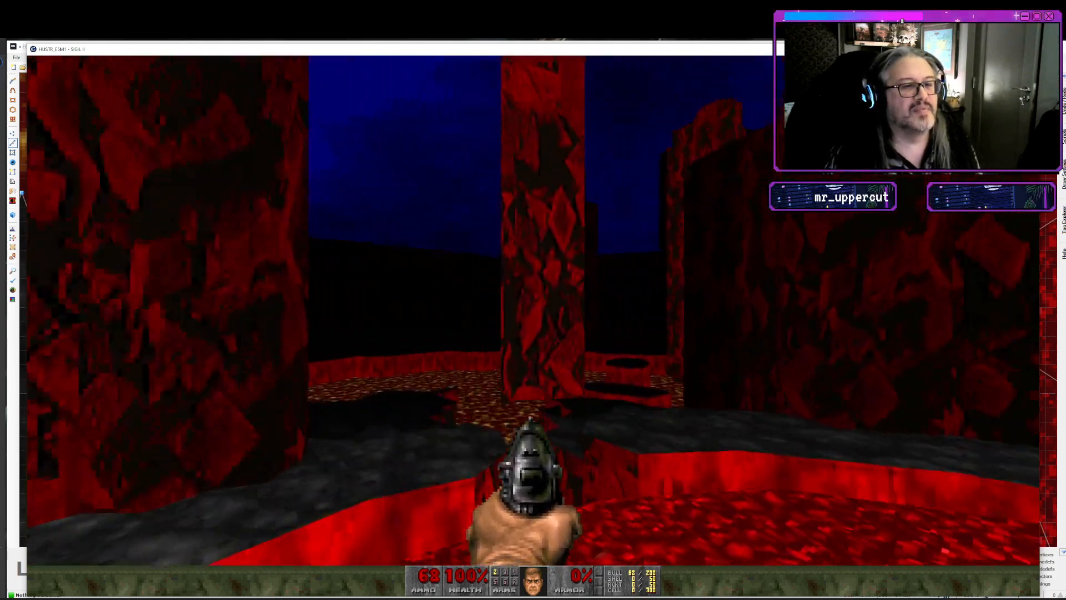
key(Left)
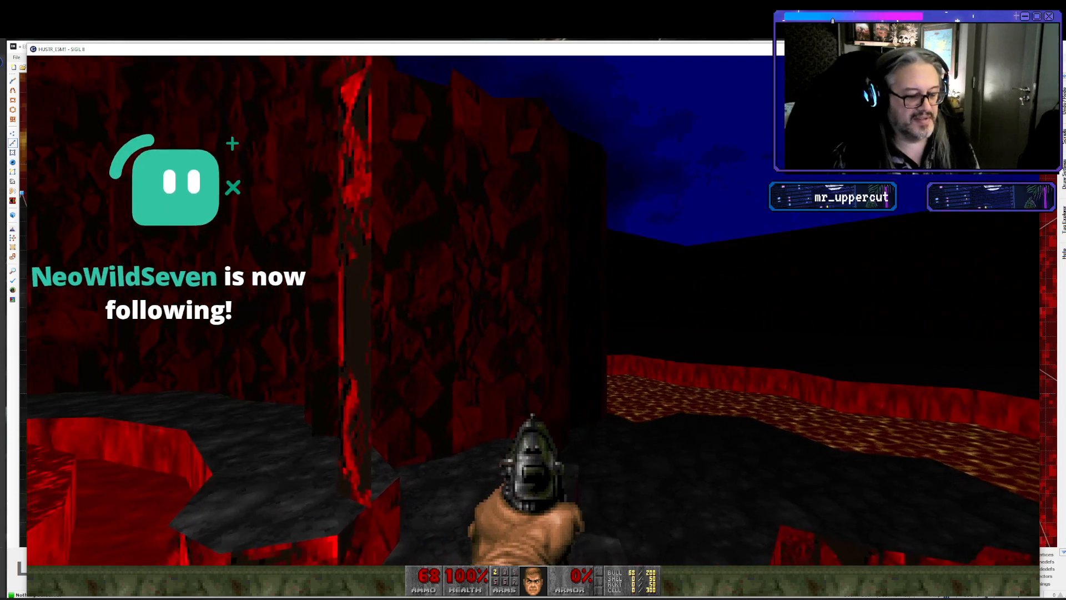
key(alt+F4)
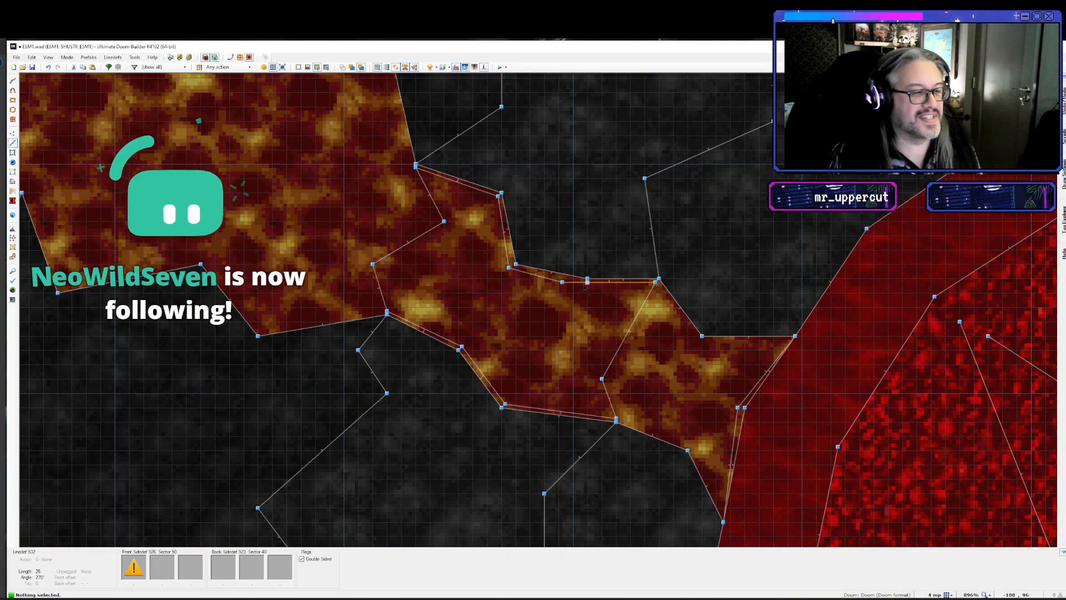
- Assign an upper front-side texture to the seven inner lines along the lava gap's upper and lower edges, and clear the selection
click(549, 278)
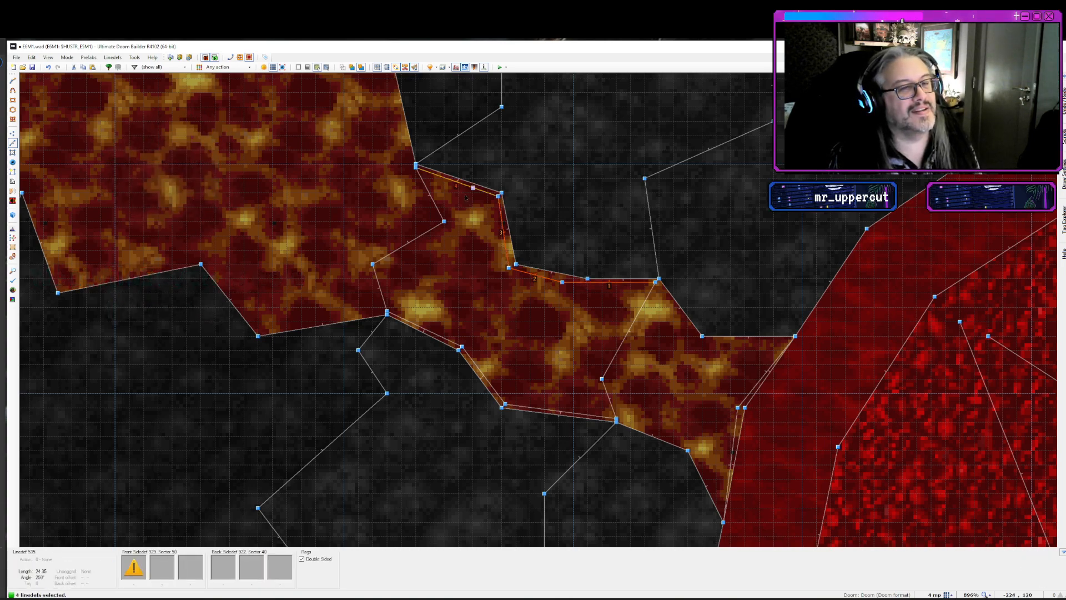
click(430, 333)
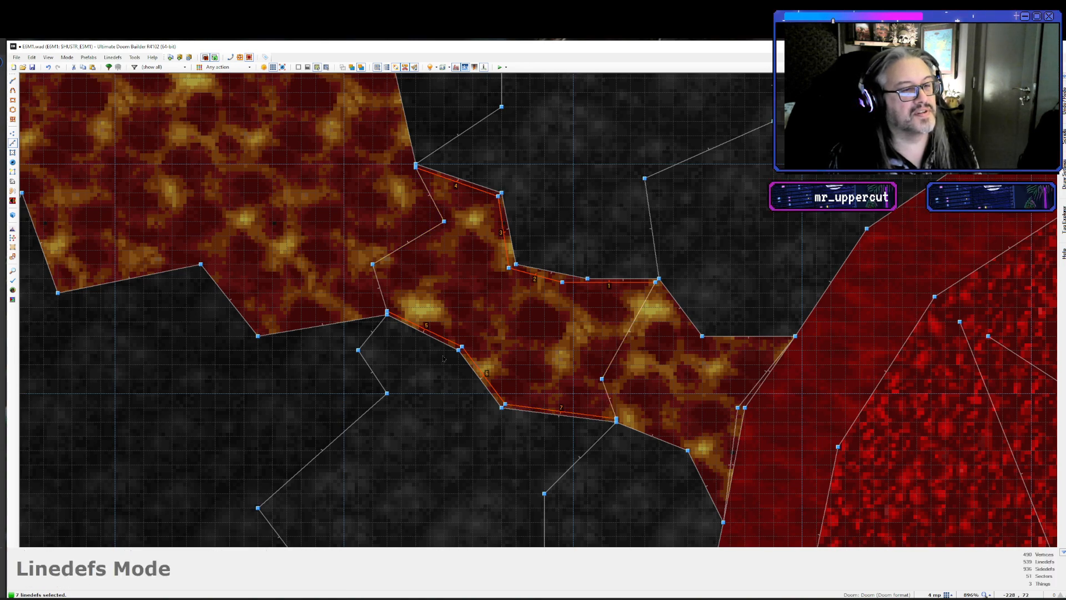
right_click(439, 339)
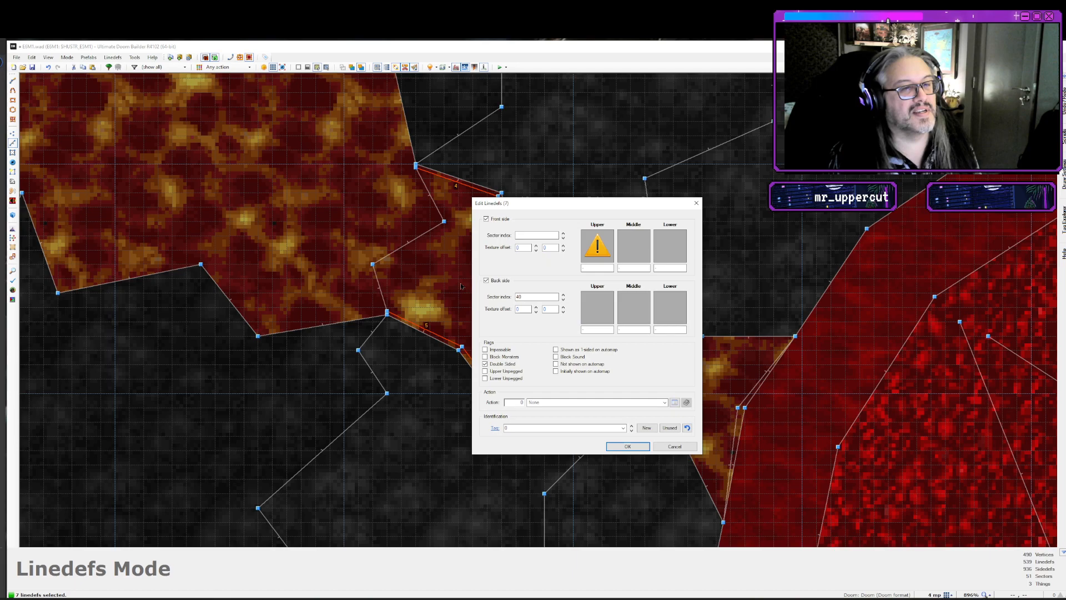
click(598, 245)
double_click(333, 153)
key(Return)
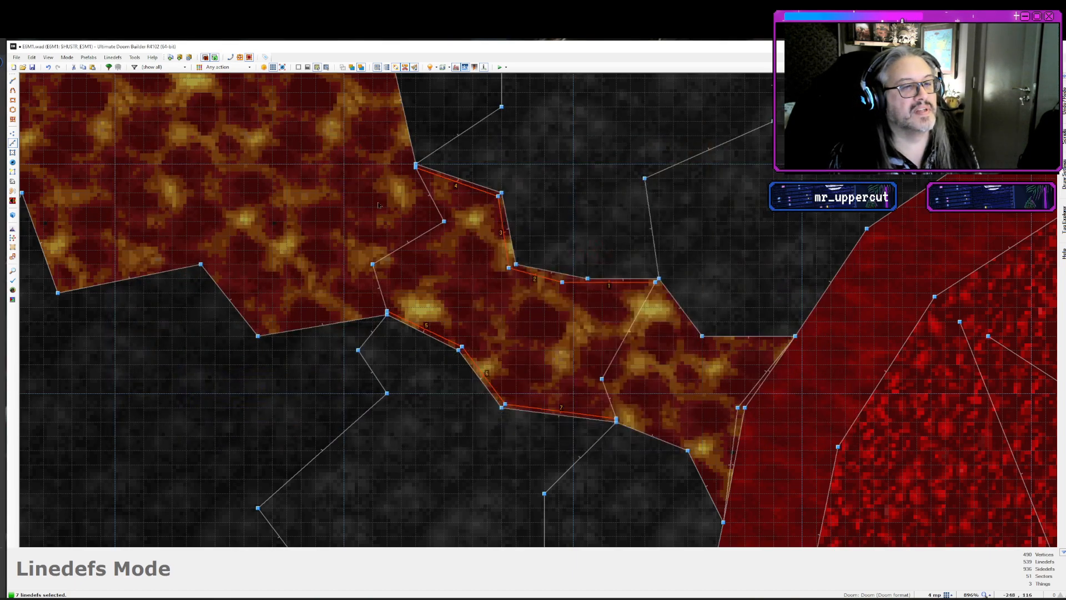
key(c)
- Examine the lava gap and the tagged rock sectors on both sides of it beside the blood pool
scroll(384, 206, down, 3)
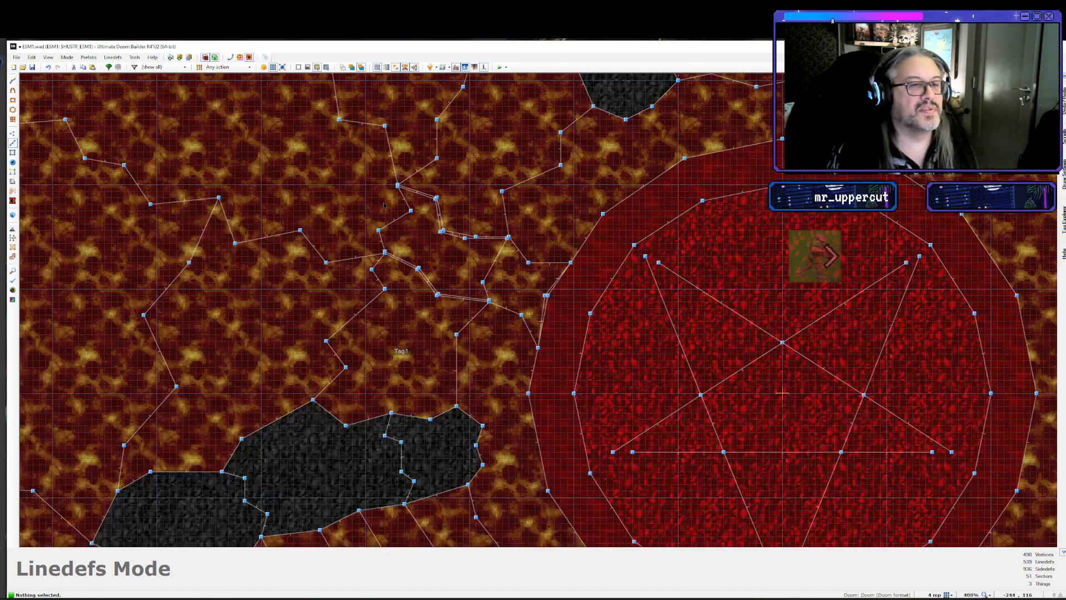
scroll(384, 206, up, 3)
scroll(385, 206, down, 3)
scroll(385, 206, down, 3)
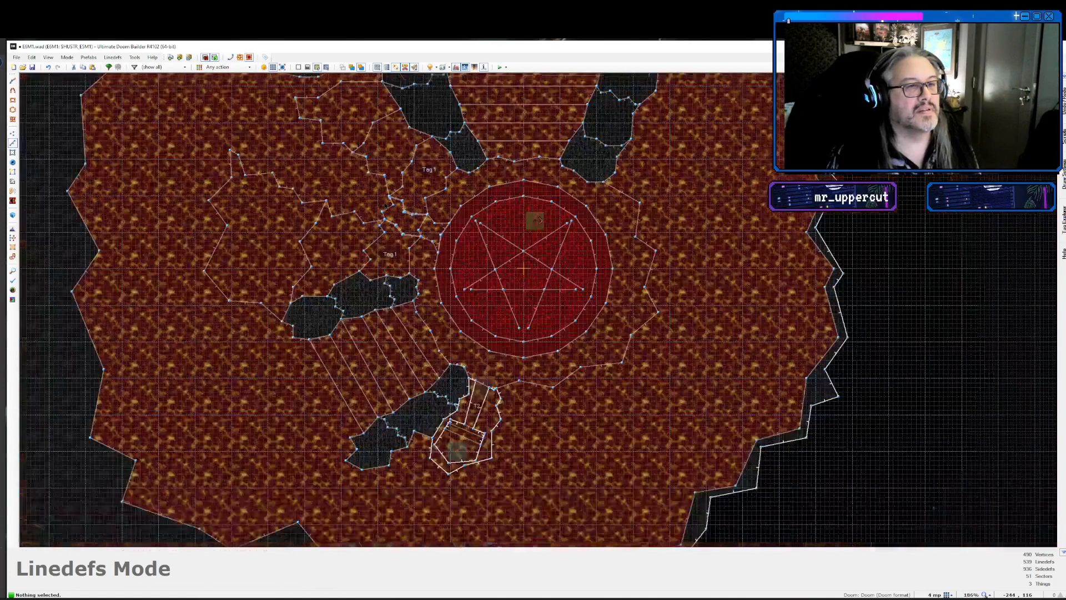
scroll(385, 206, up, 3)
scroll(385, 206, up, 1)
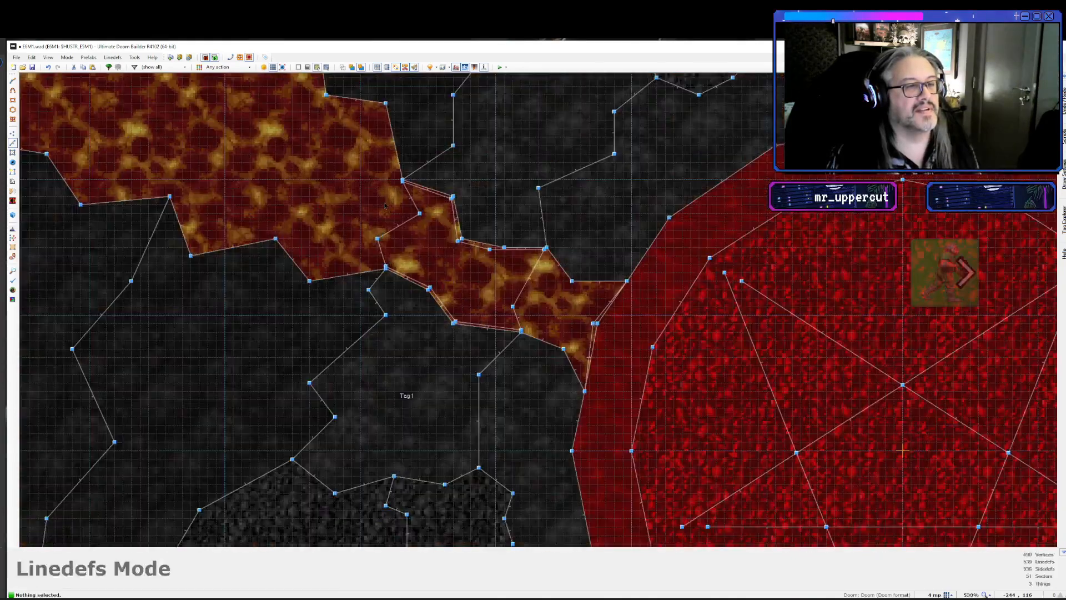
scroll(385, 206, down, 3)
scroll(386, 206, up, 3)
scroll(386, 206, down, 3)
scroll(385, 206, up, 3)
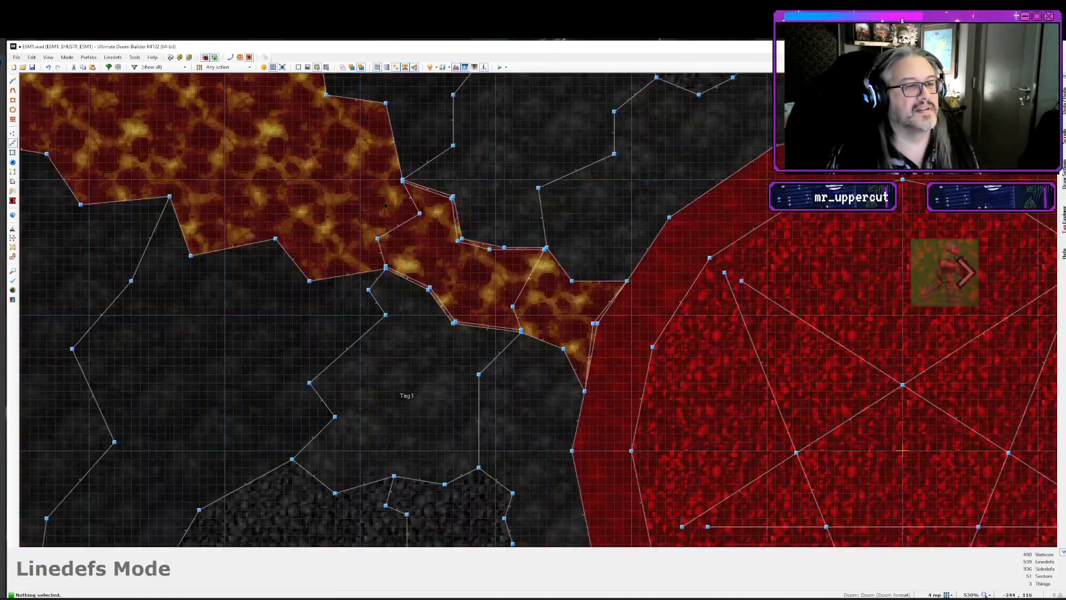
key(Left)
key(Left)
key(Left)
key(Left)
key(Down)
key(Right)
key(Right)
key(Right)
key(Right)
key(Down)
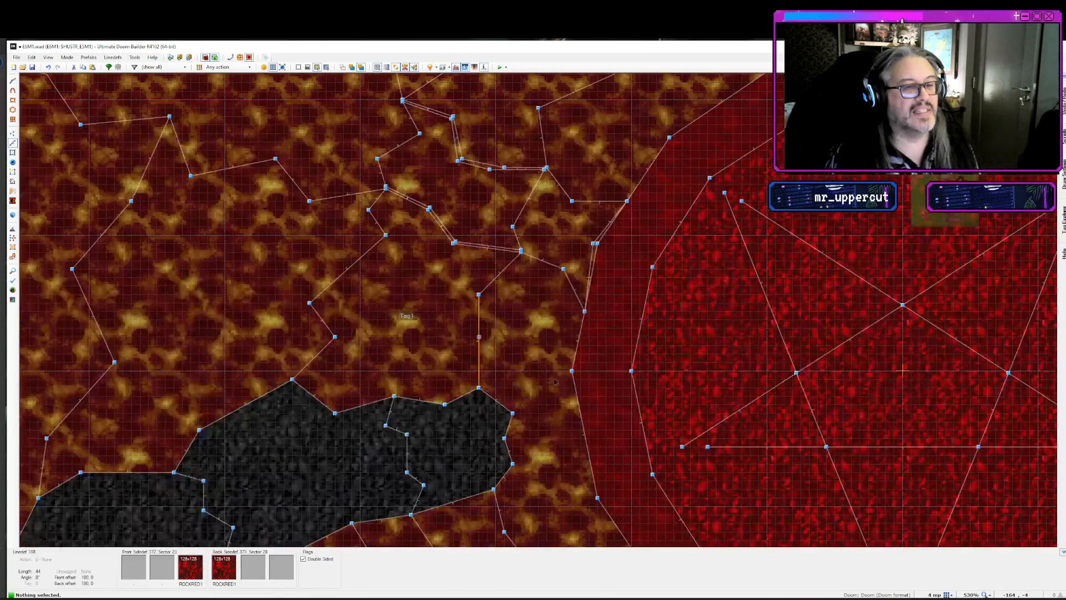
- Save the map
key(Right)
key(Left)
scroll(554, 380, up, 1)
key(ctrl+z)
key(q)
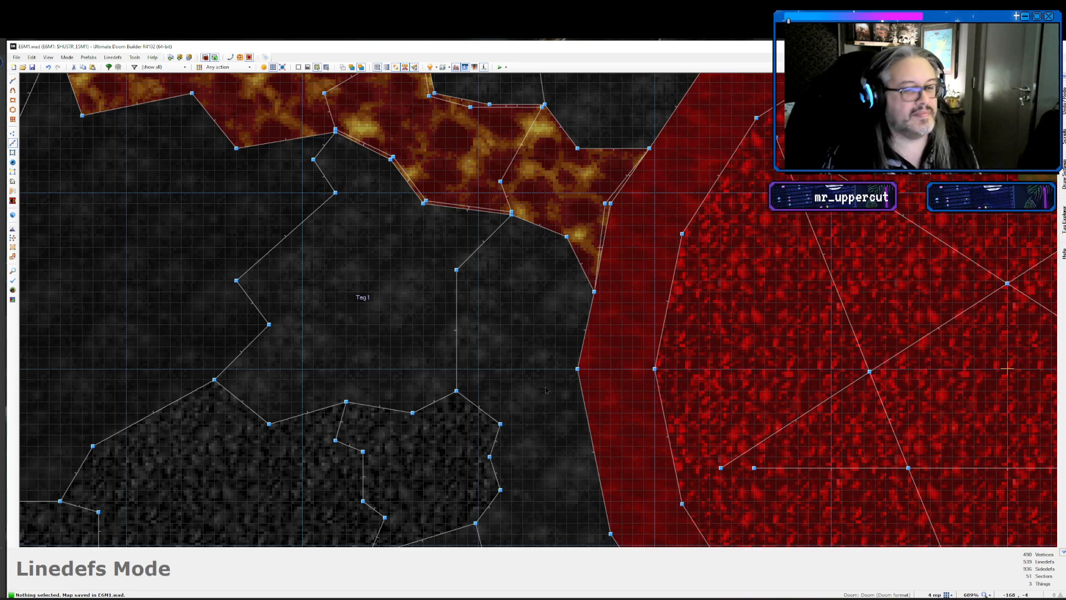
- Assign the new tag 3 to the damaging lava gap sector that has the FLAT5_8 ceiling
scroll(547, 390, up, 1)
scroll(496, 423, down, 5)
scroll(485, 409, up, 4)
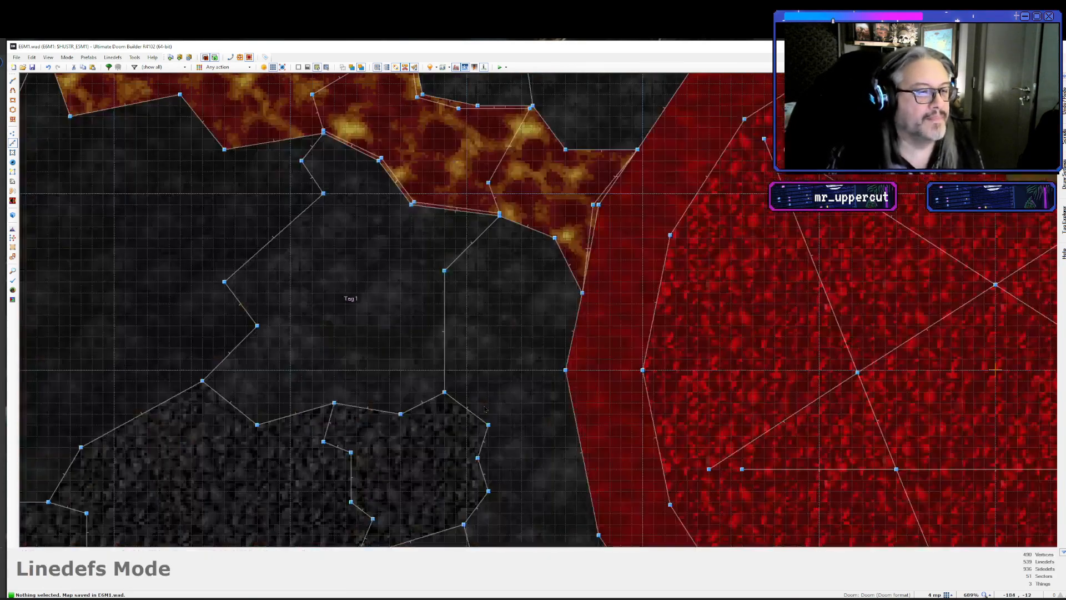
key(Up)
key(Up)
key(Up)
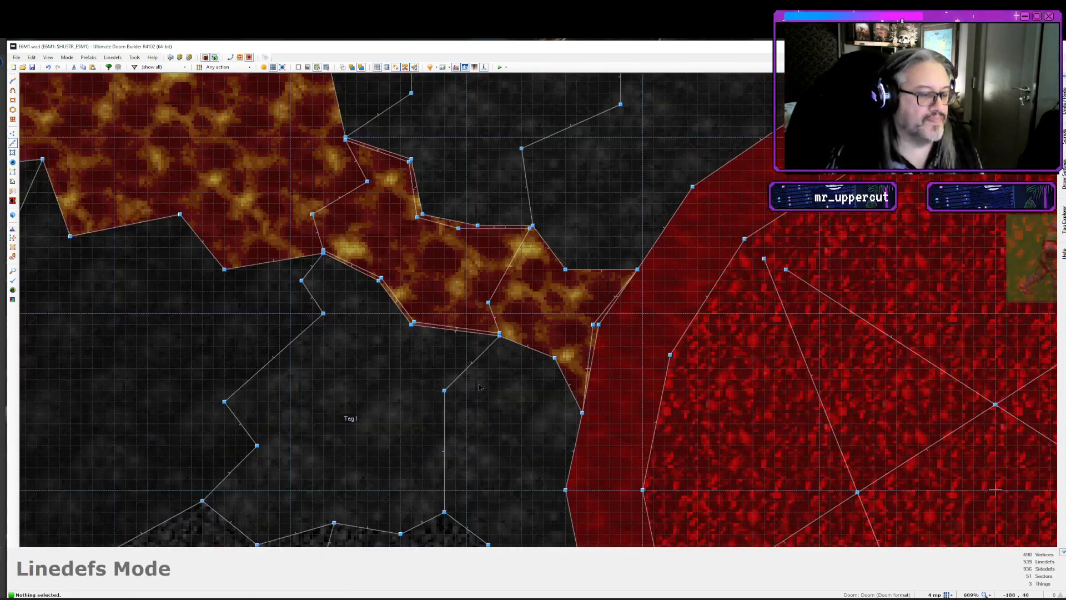
key(s)
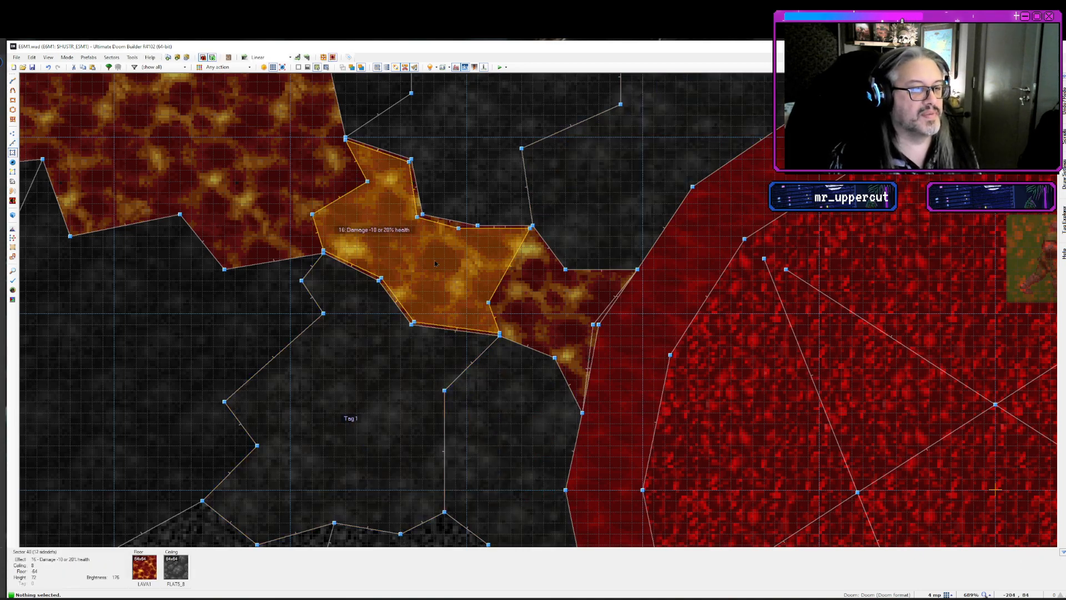
right_click(577, 368)
click(594, 368)
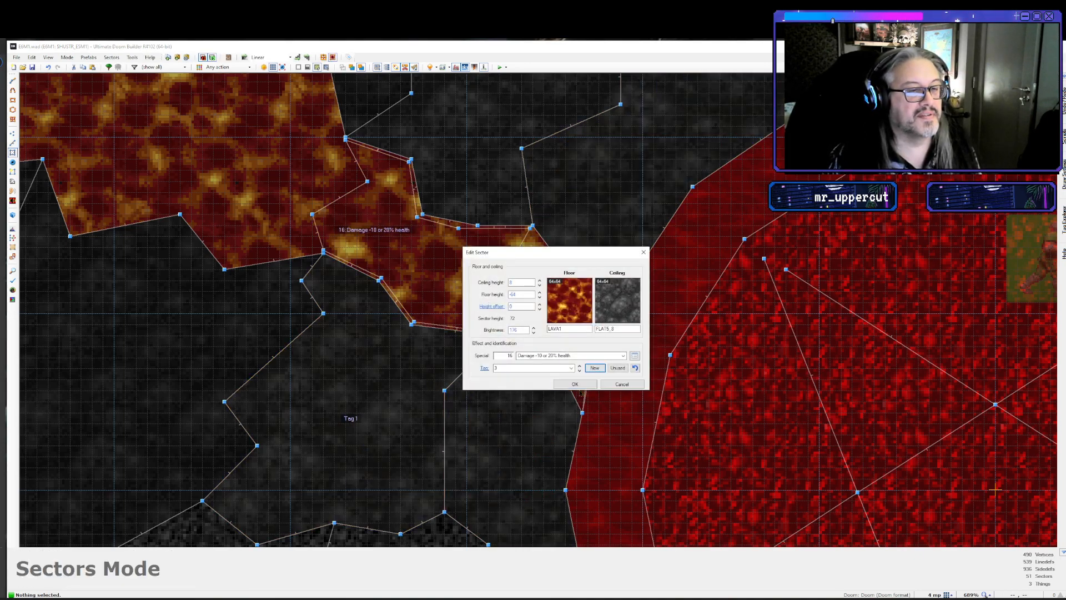
click(583, 383)
- Select the four connected lines dividing the rock sectors above the lava gap and set their tag to 3
key(Up)
key(Up)
key(Up)
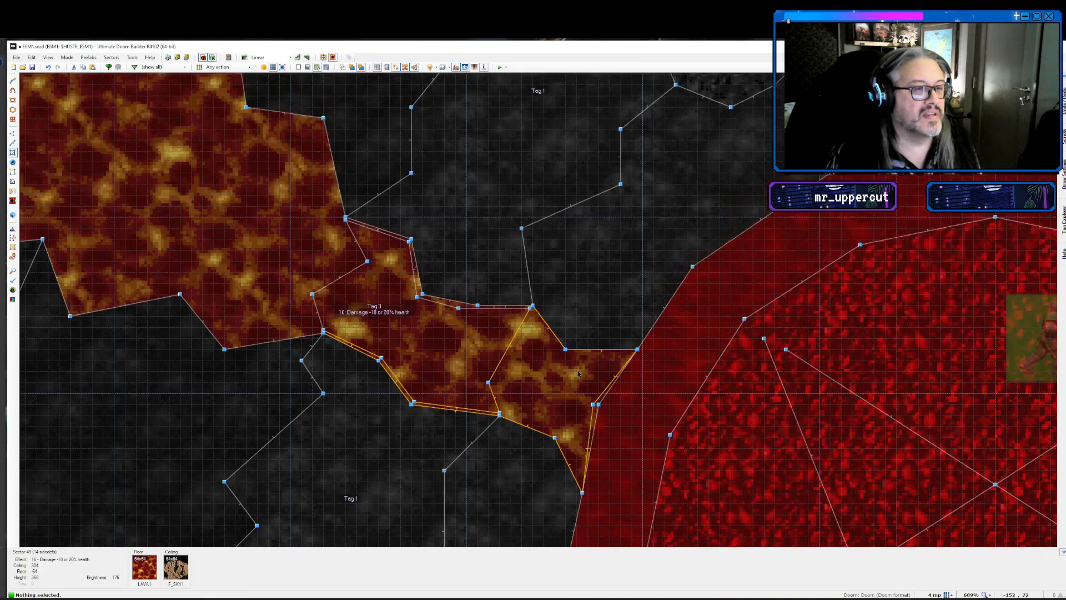
key(l)
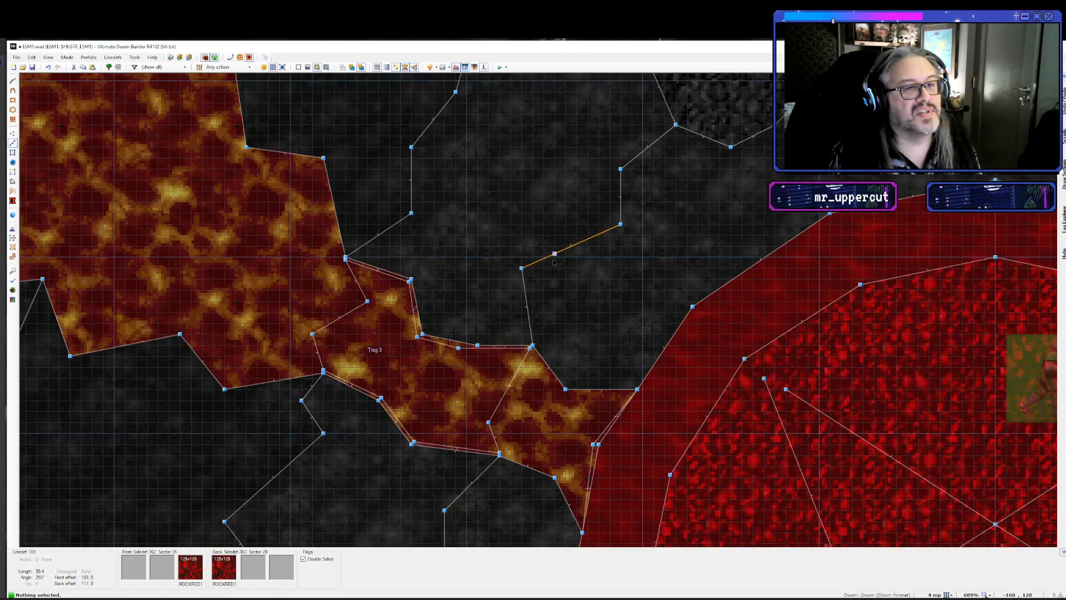
click(526, 305)
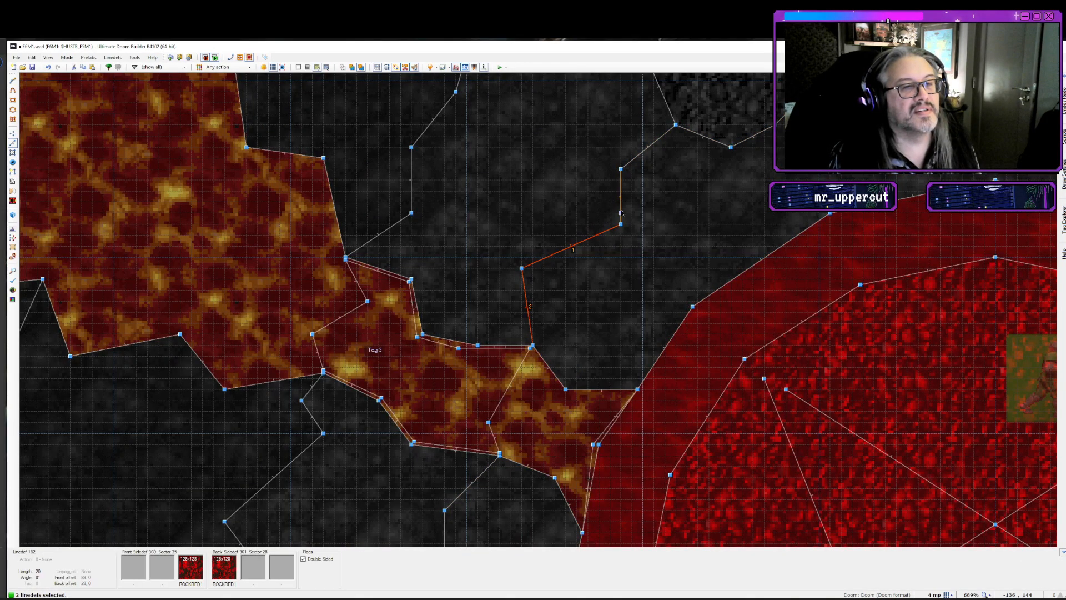
right_click(638, 161)
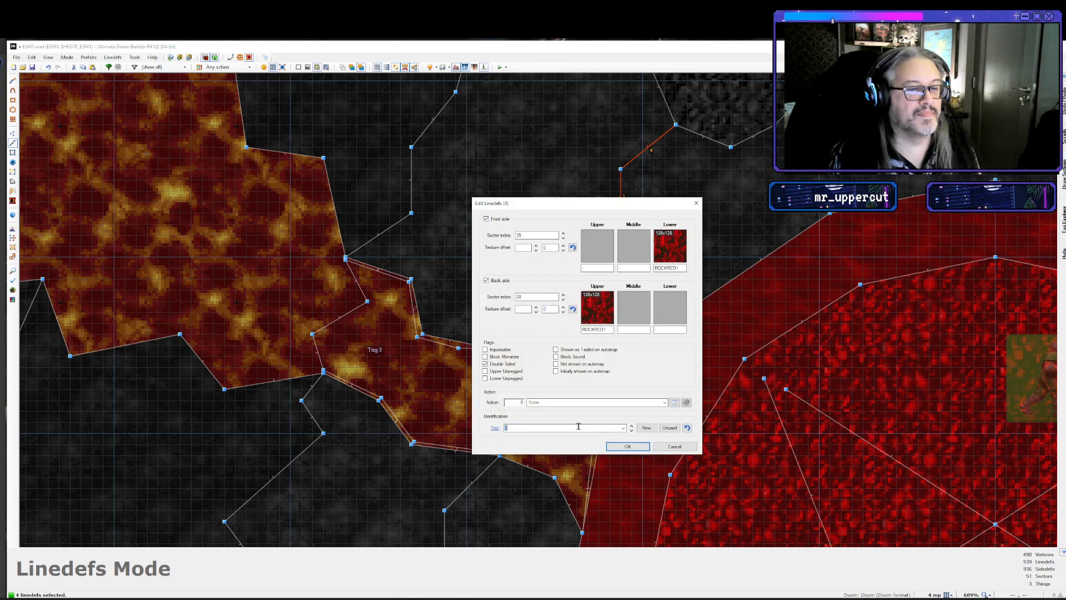
- Give the four selected lines action 2, W1 Door Open Stay, and apply the linedef changes
click(675, 403)
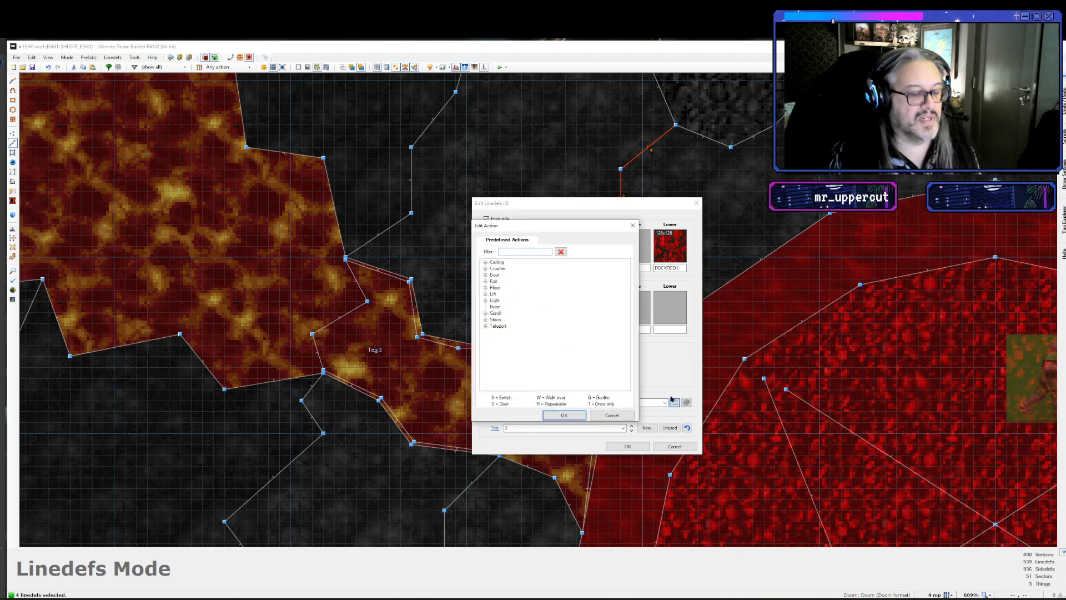
click(485, 288)
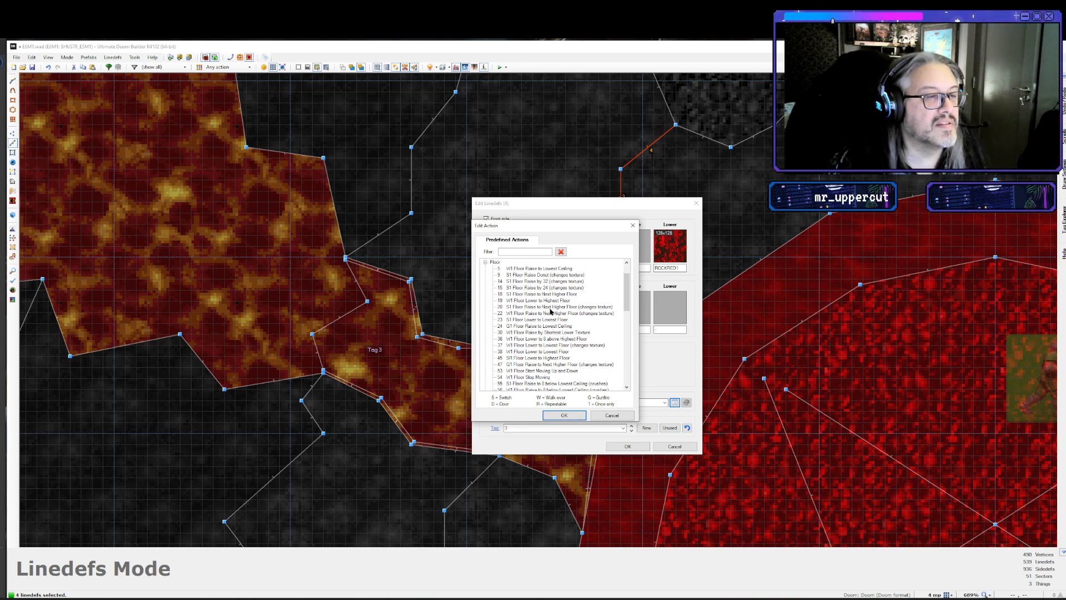
click(485, 262)
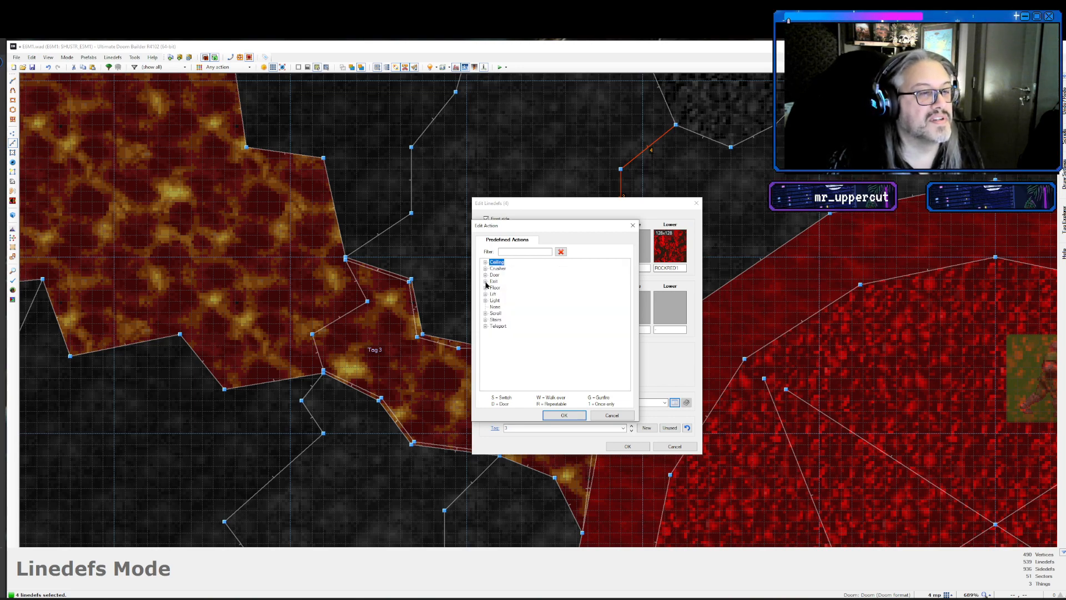
click(484, 276)
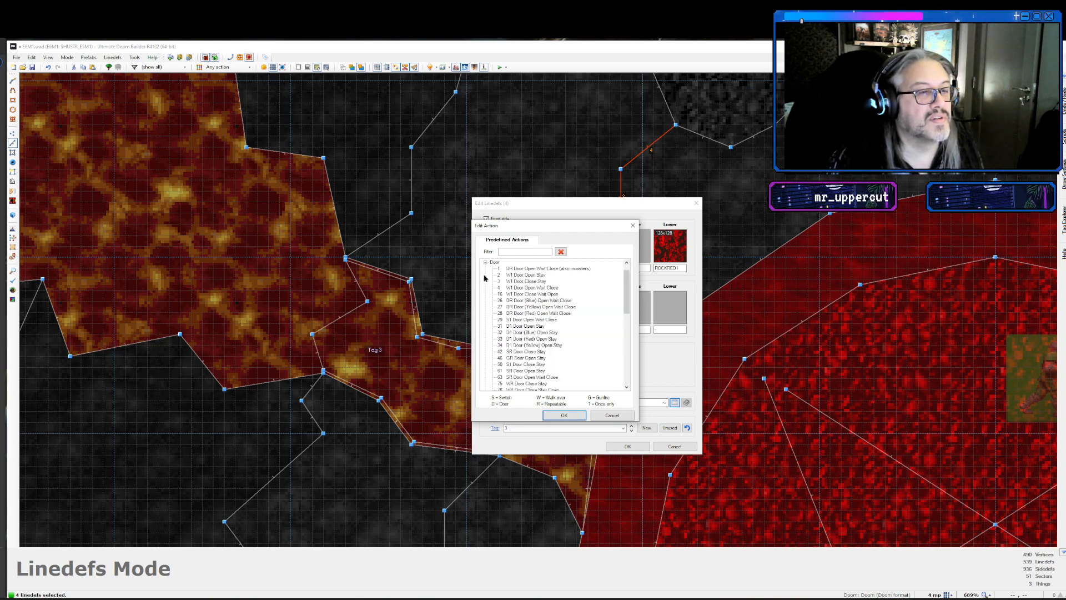
click(530, 275)
key(Return)
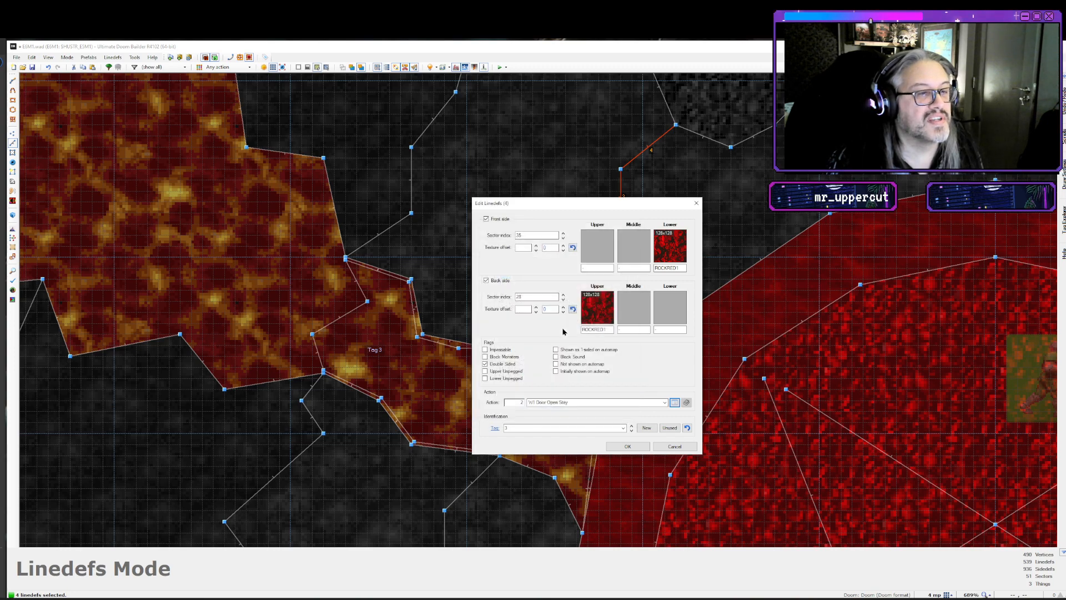
click(625, 446)
- Playtest the map, enter the narrow rock corridor beside the blood pool and shoot the Evil Eye at its end
key(F9)
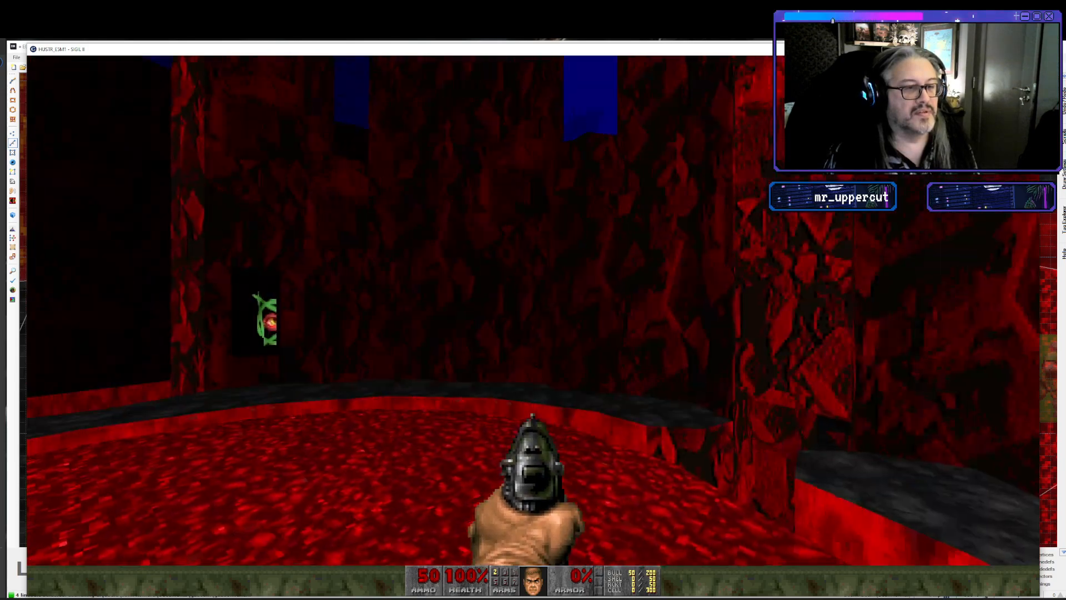
key(w)
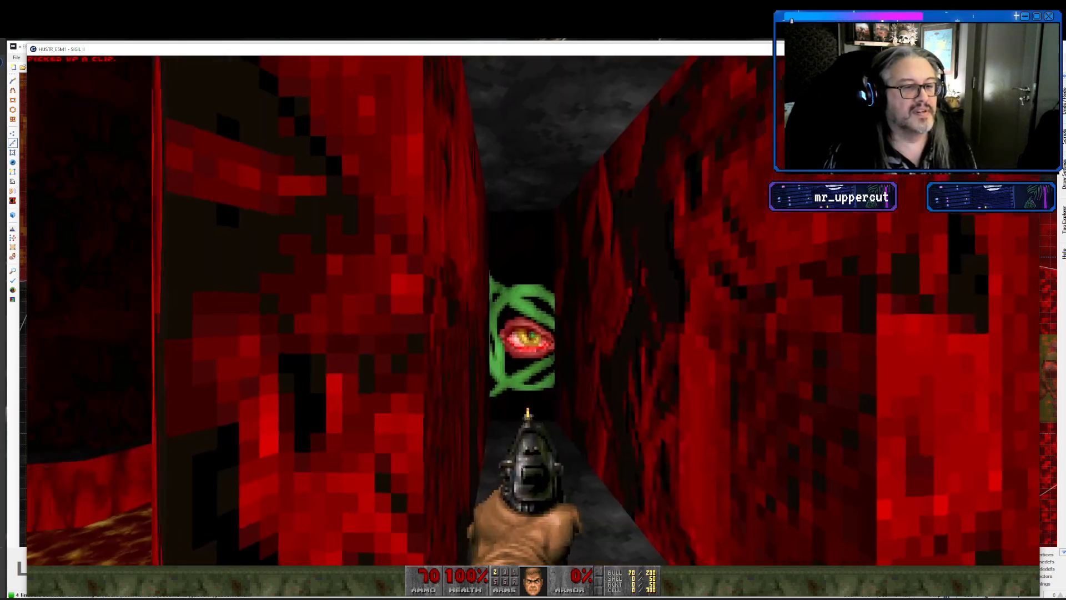
click(533, 328)
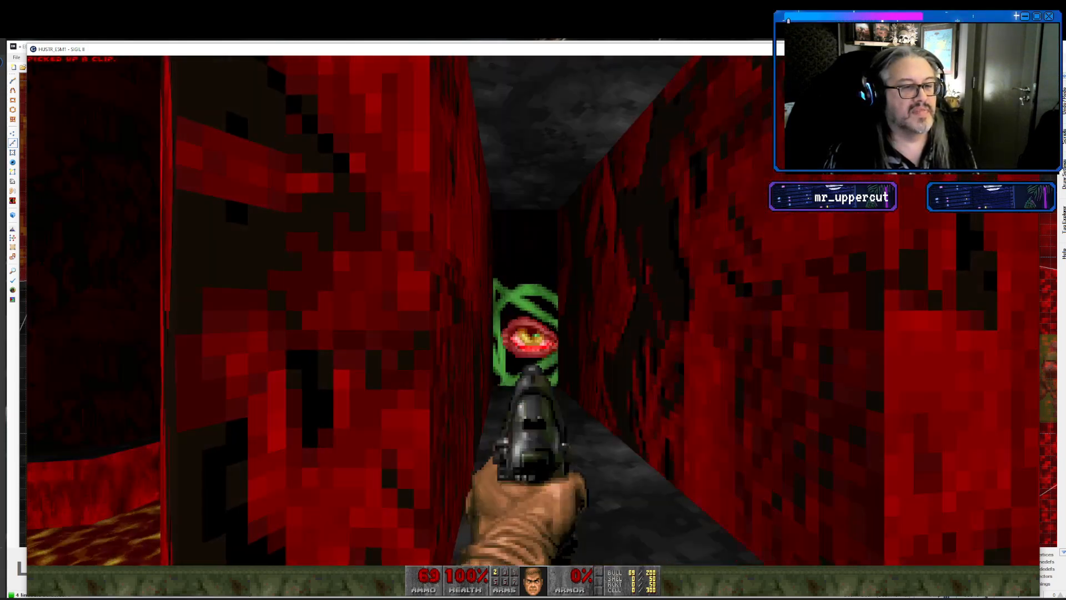
- Walk through the opened rock passage and over the ledges to check the sectors and the view across the lava
key(w)
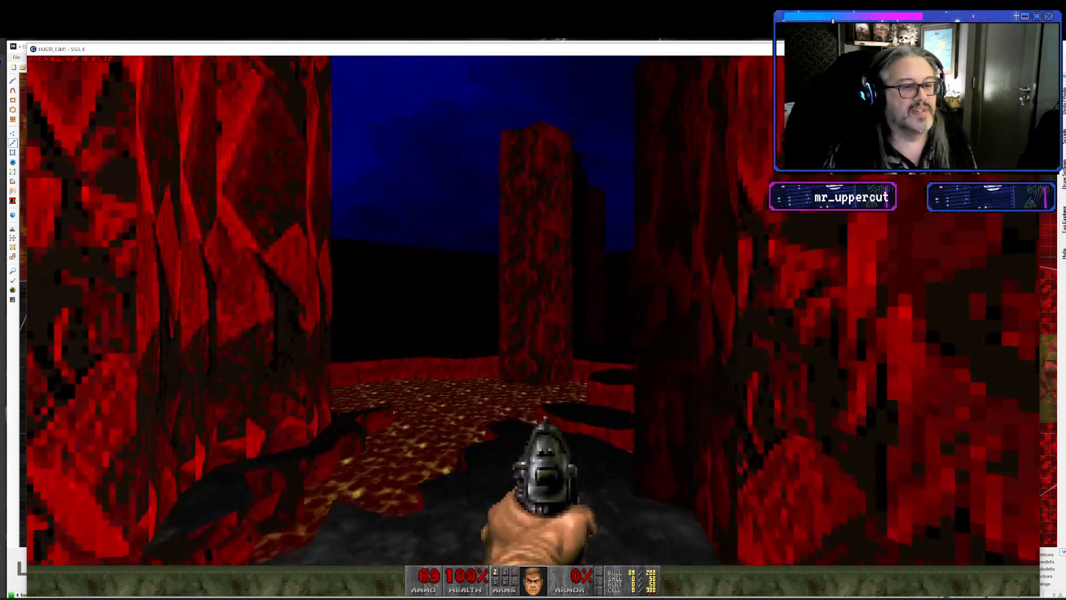
key(w)
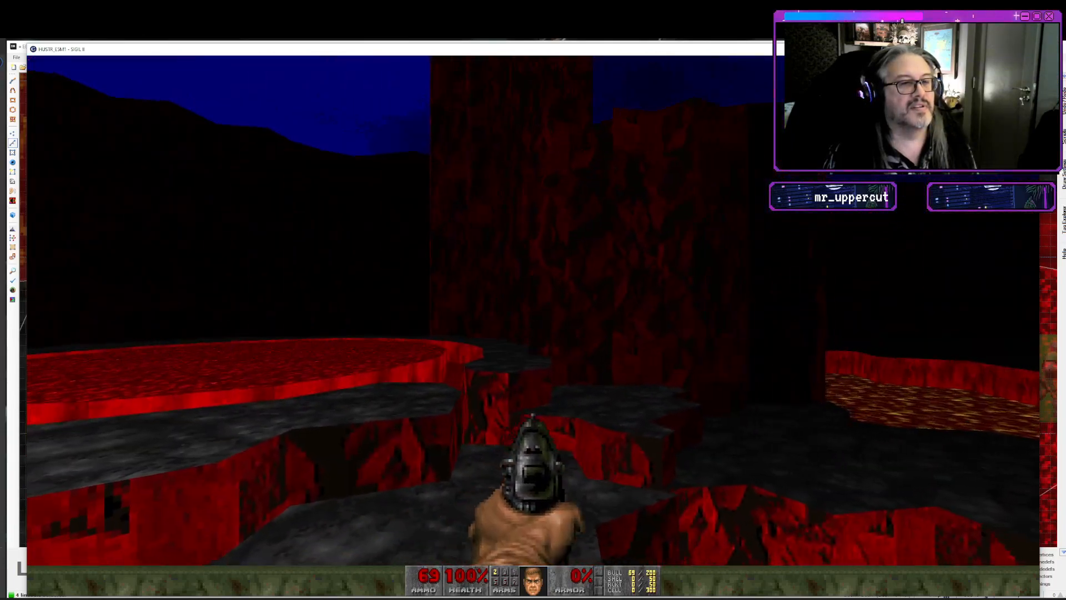
key(w)
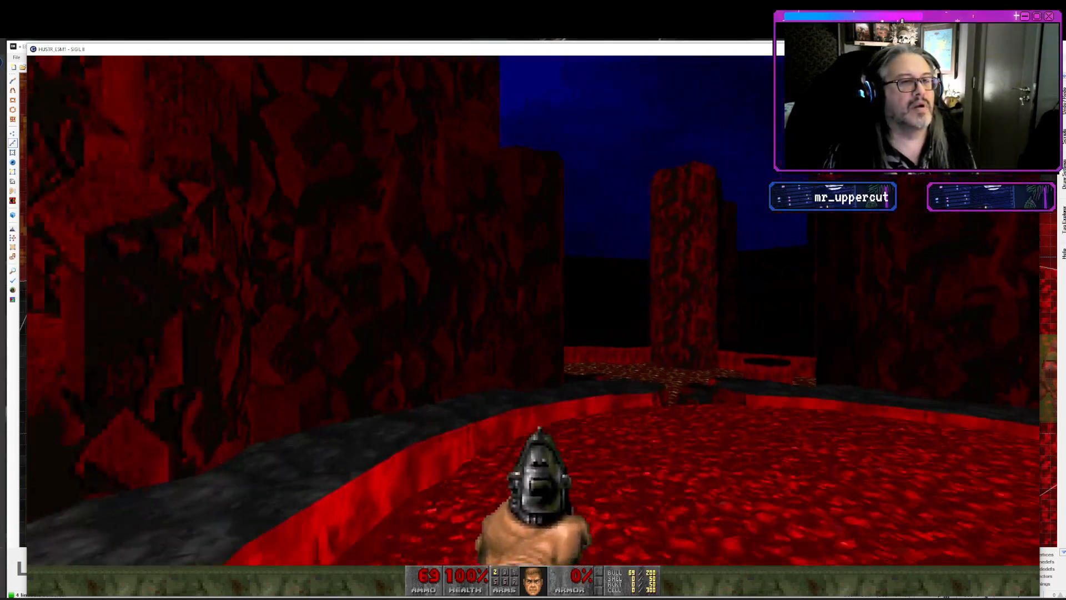
key(w)
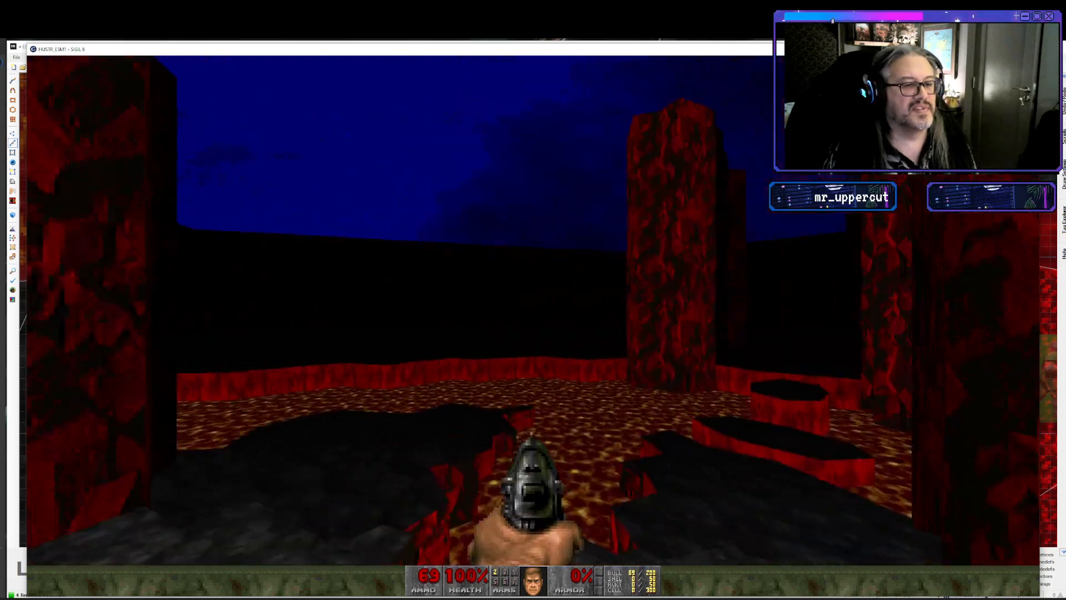
key(w)
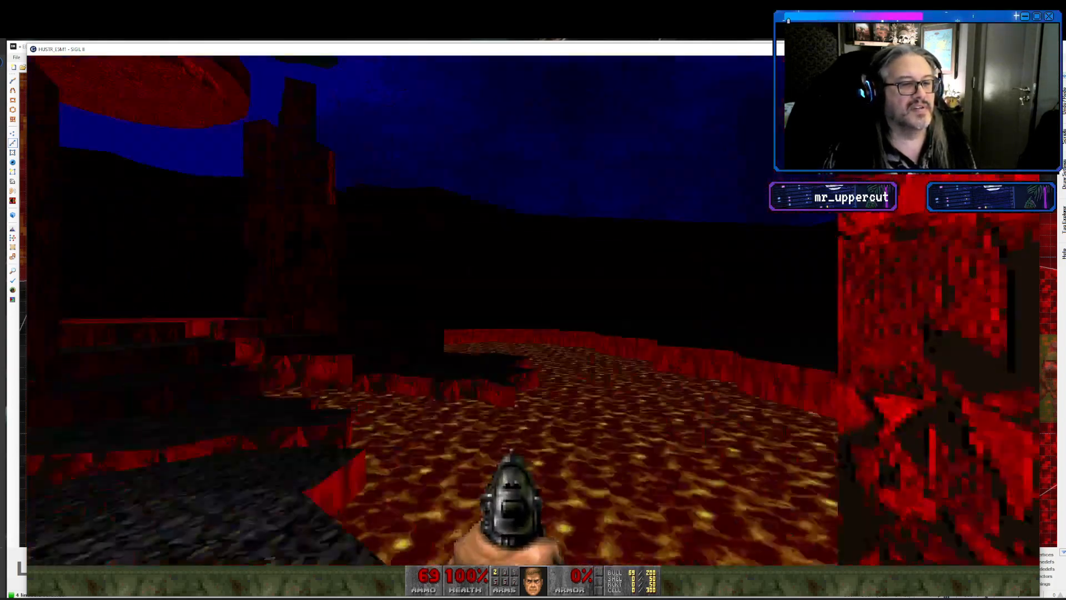
key(w)
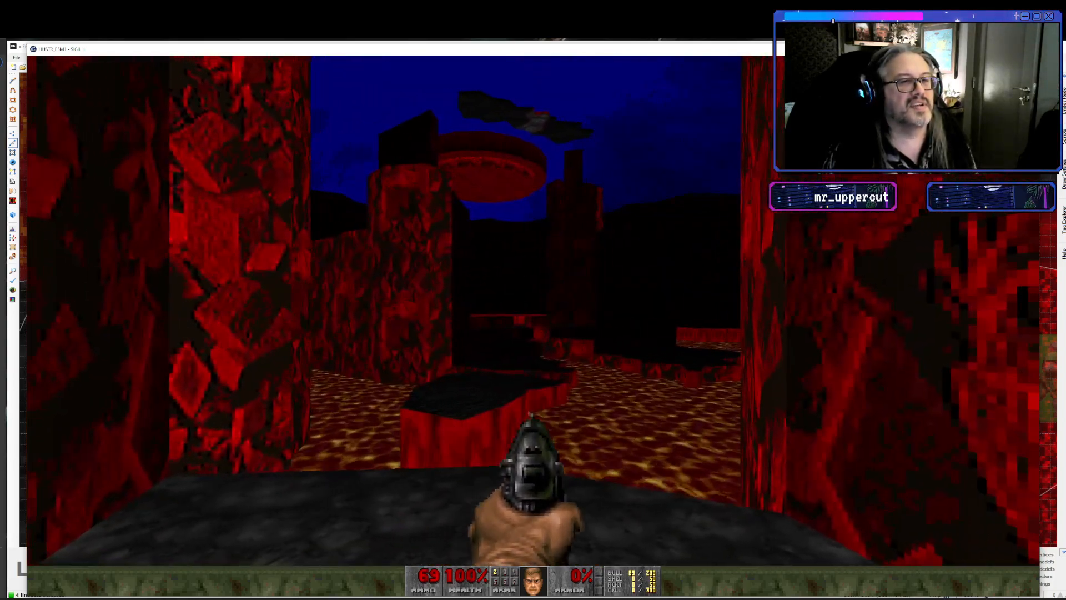
key(w)
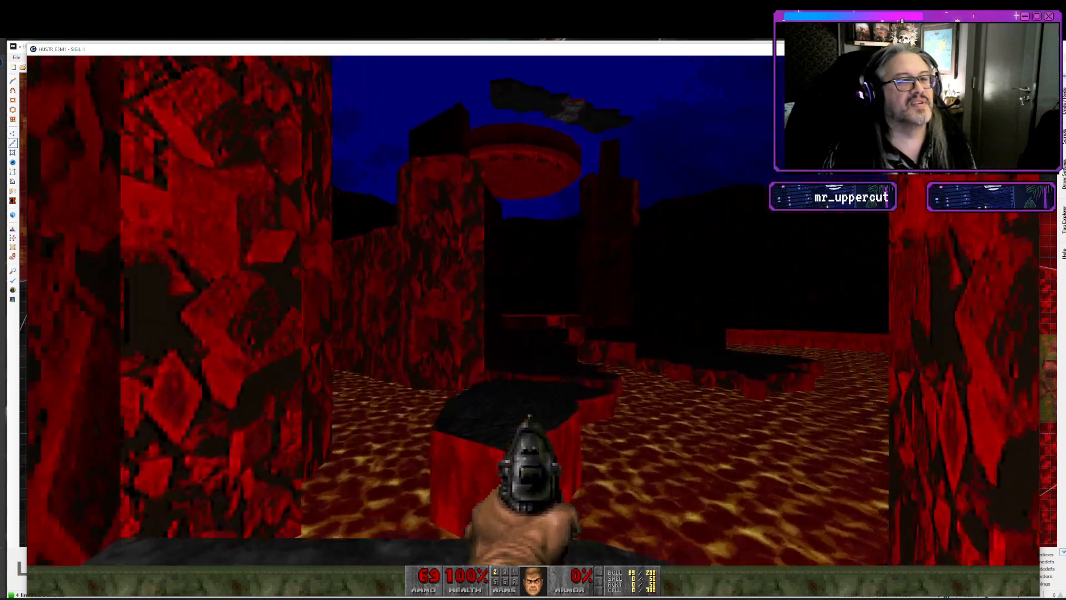
key(w)
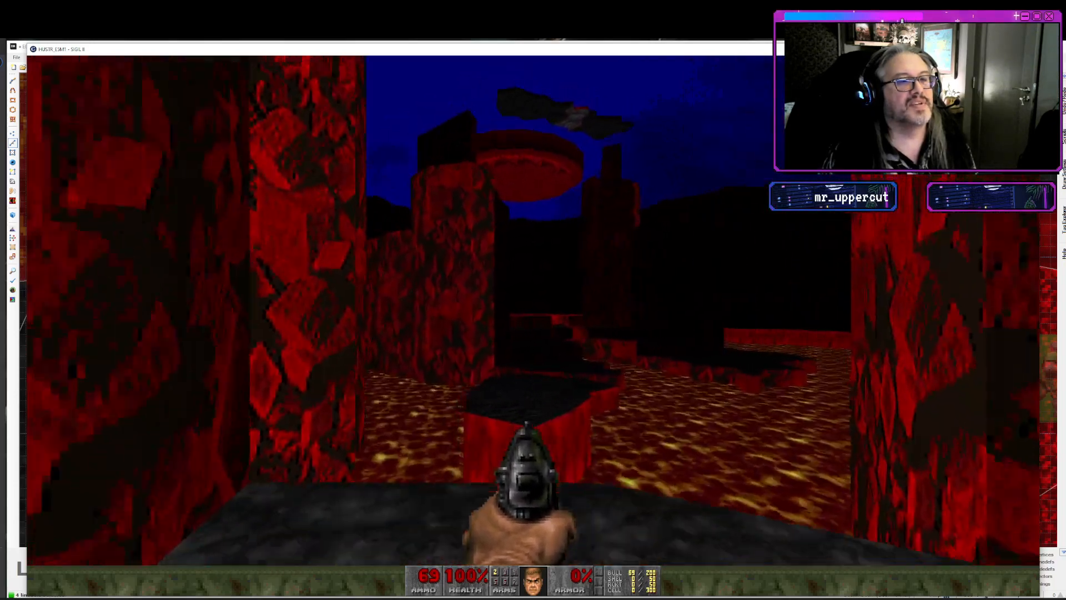
- Inspect the blood pool's surrounding rock rim and the adjoining lava gap in the playtest, and quit the game
key(w)
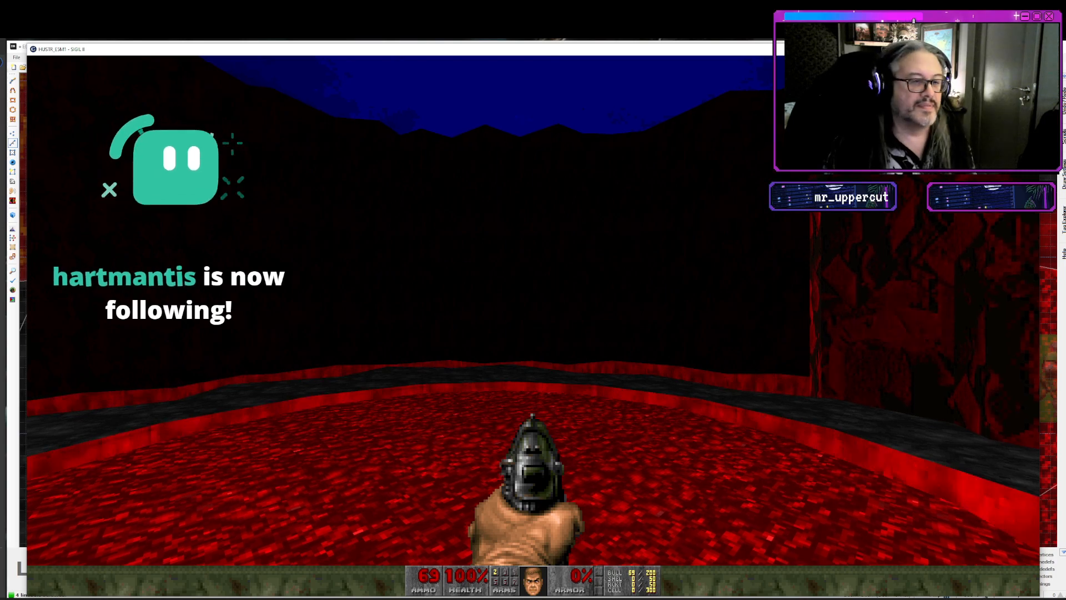
key(w)
key(w)
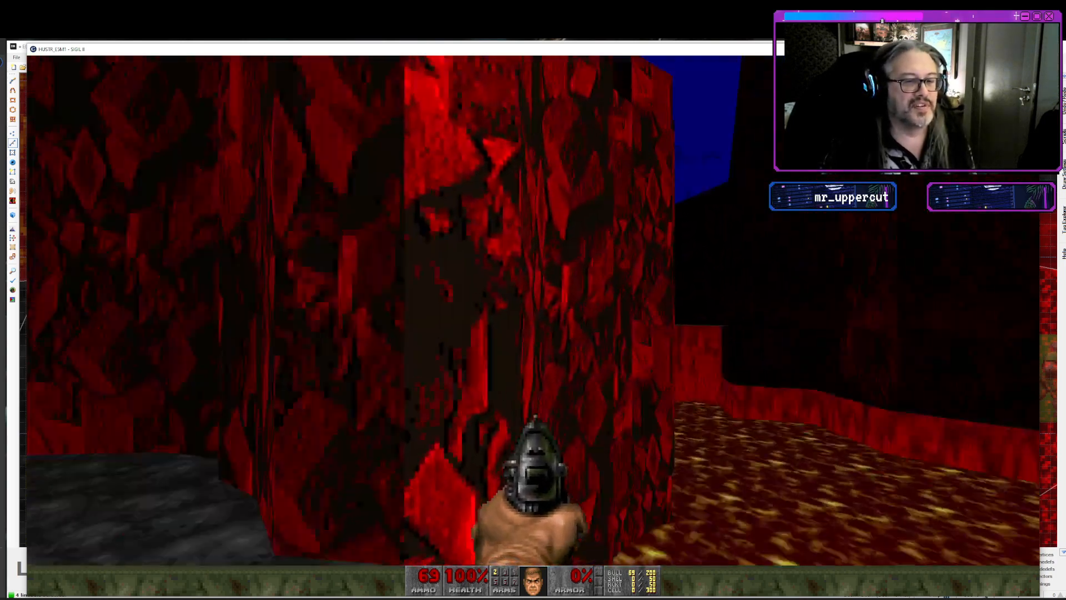
key(w)
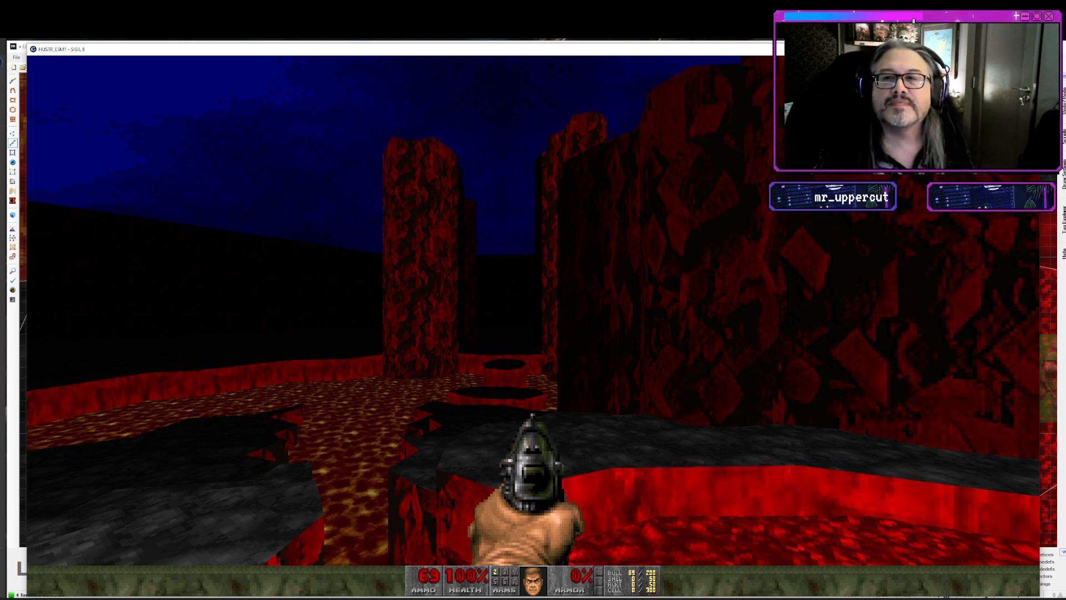
key(q)
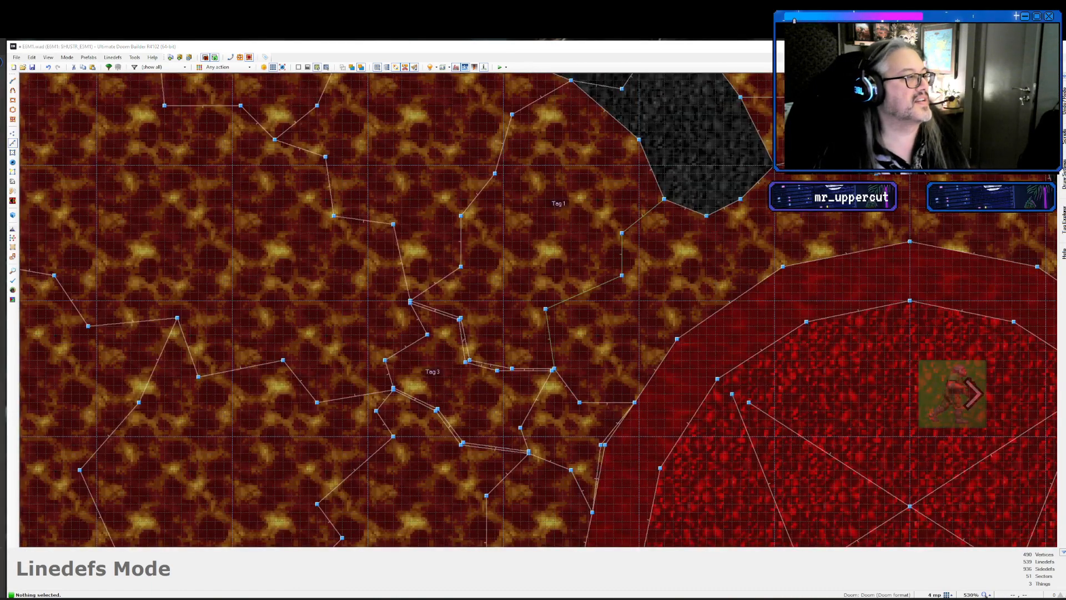
- Save the map and reload it from E6M1.wad with the Doom: Doom (Doom format) configuration
key(Return)
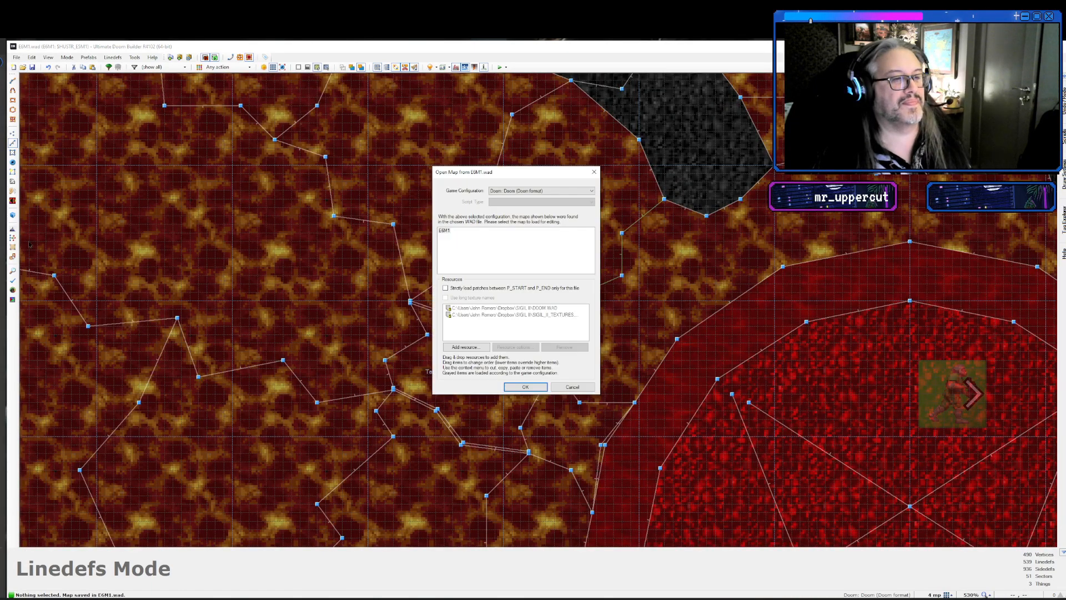
key(Return)
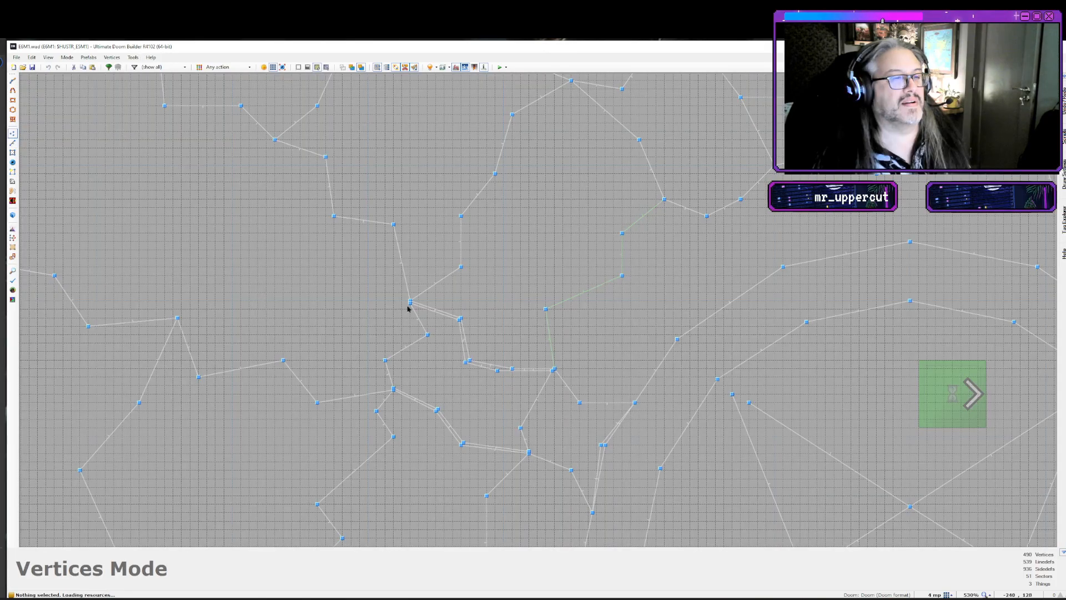
scroll(503, 304, down, 7)
scroll(503, 304, up, 12)
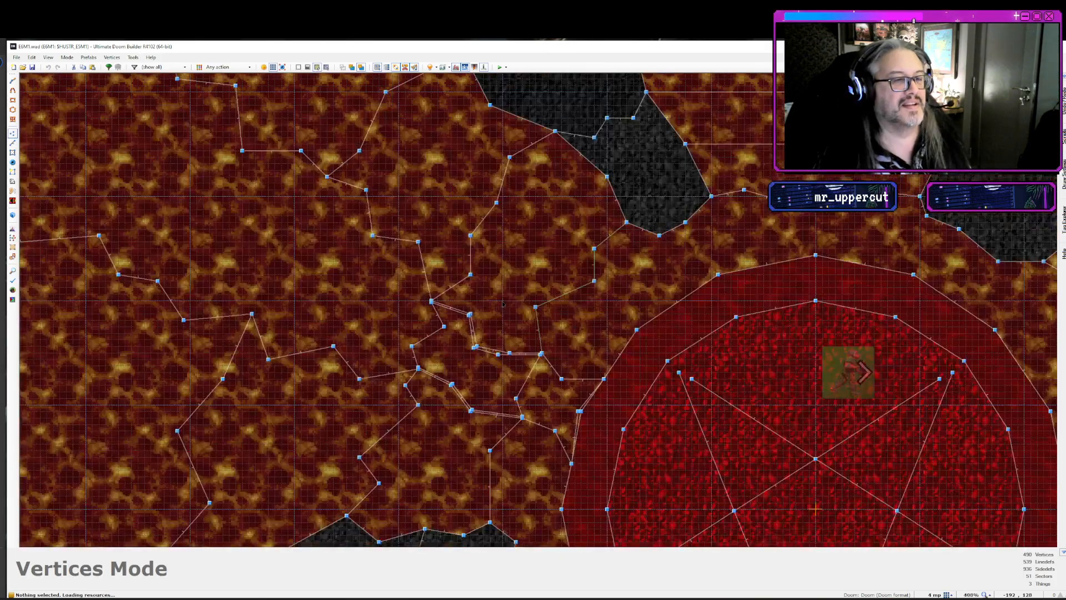
scroll(503, 304, down, 3)
scroll(504, 304, up, 3)
scroll(504, 304, down, 13)
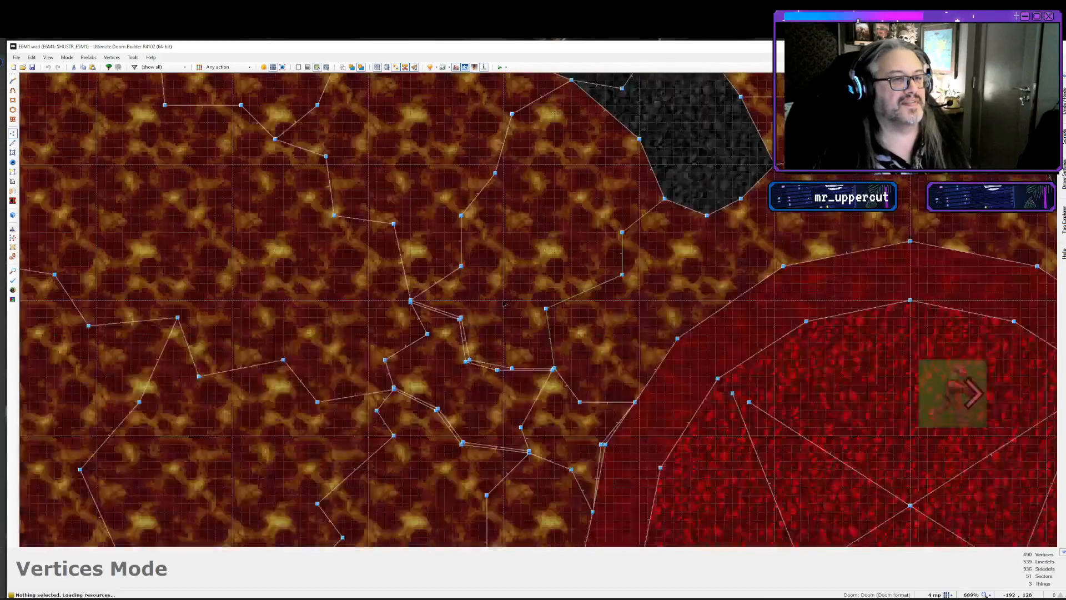
scroll(503, 304, up, 5)
scroll(504, 304, up, 6)
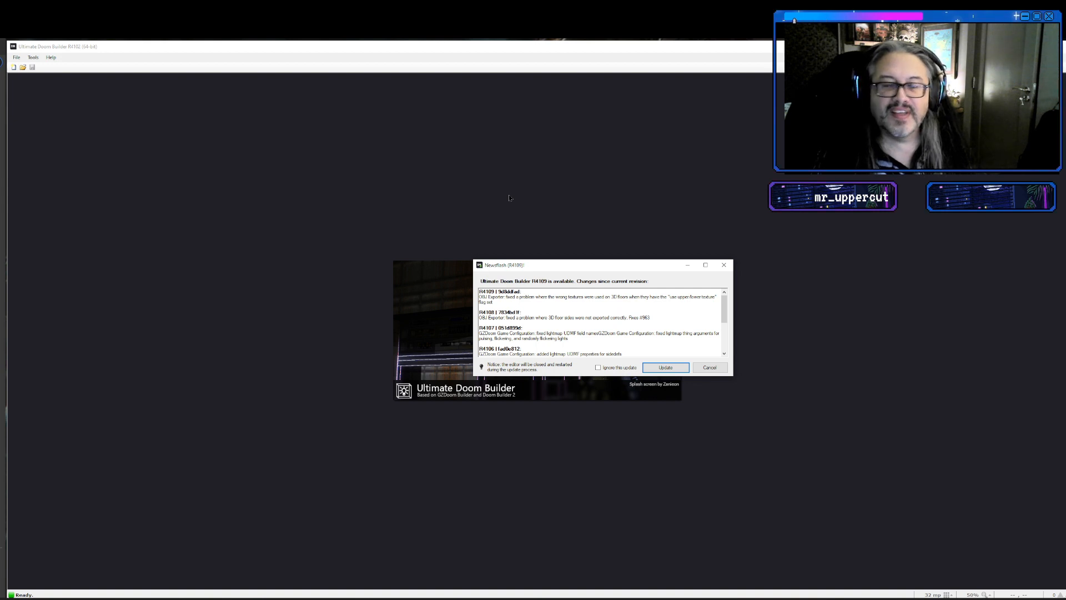
- Update the map editor to R4109, letting it close and restart, and reopen the E6M1 map
click(665, 367)
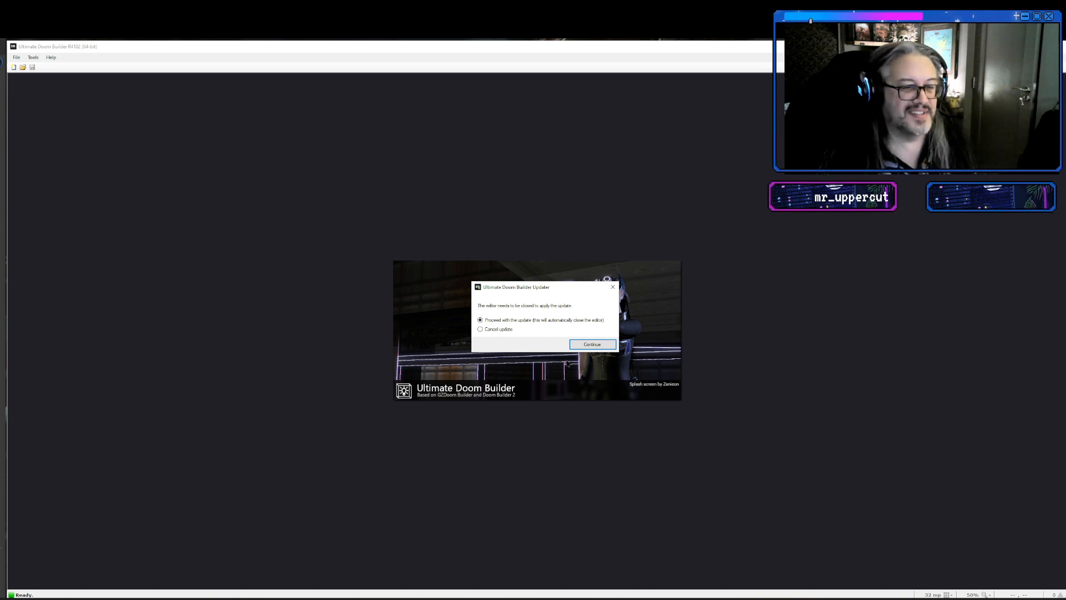
click(592, 344)
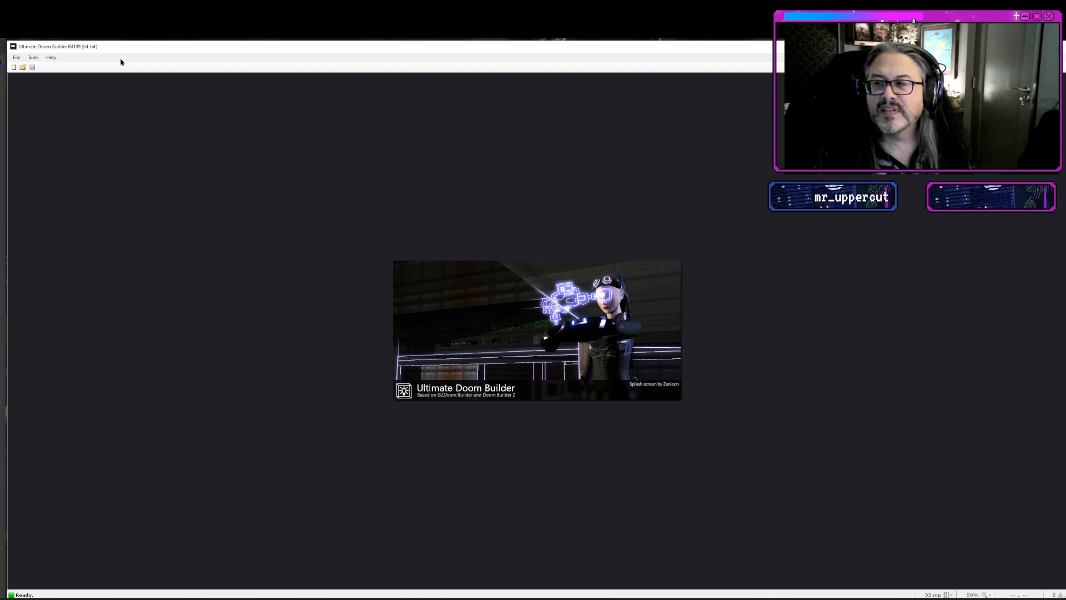
click(23, 68)
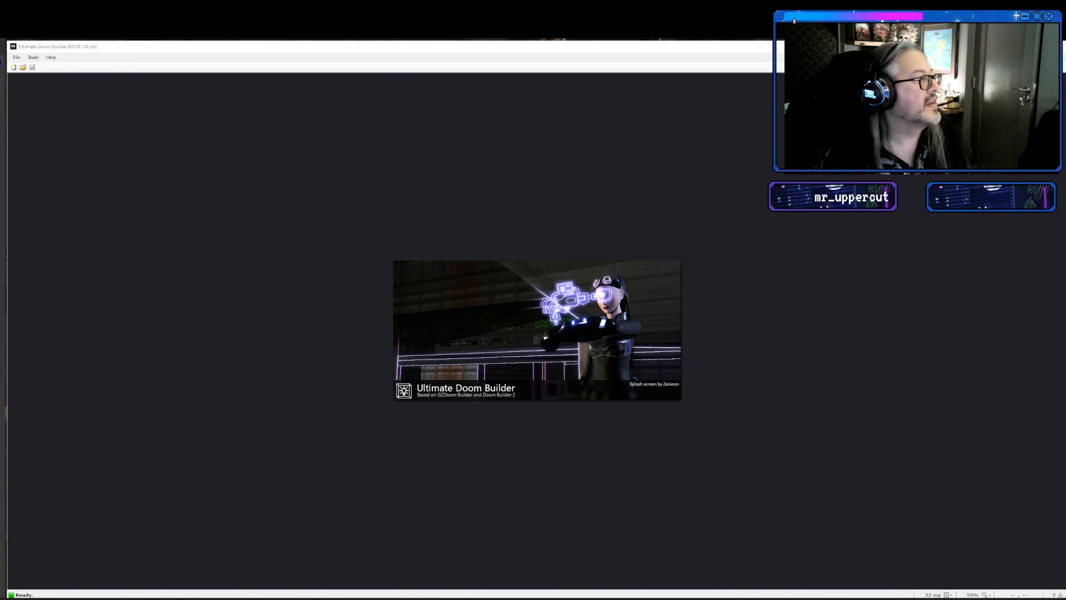
click(525, 386)
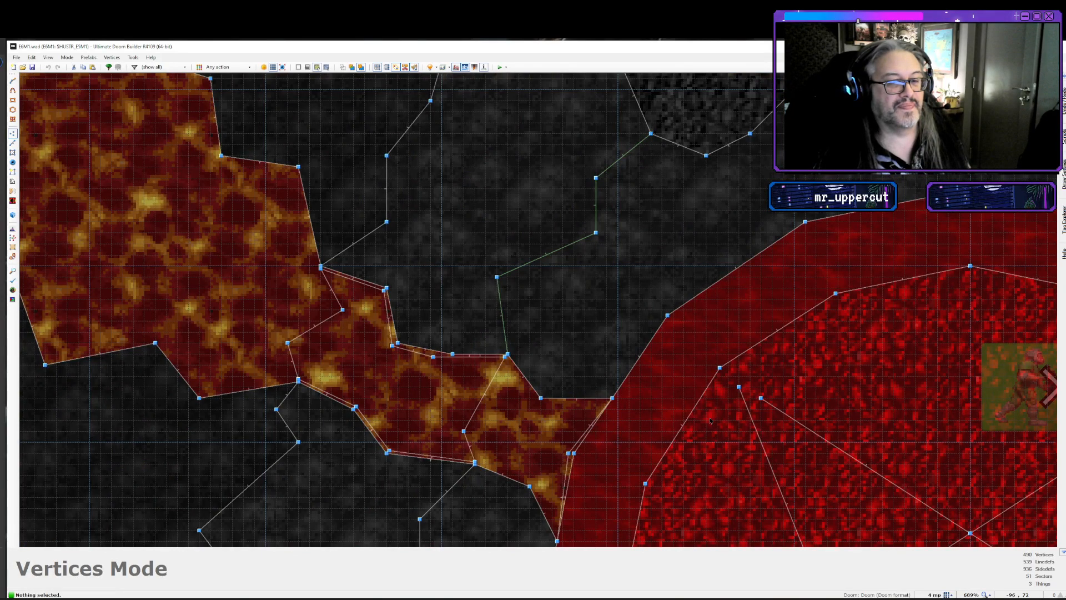
- Change the ceiling texture of the rock sector encircling the blood pool from sky to FLAT5_8
scroll(711, 420, down, 5)
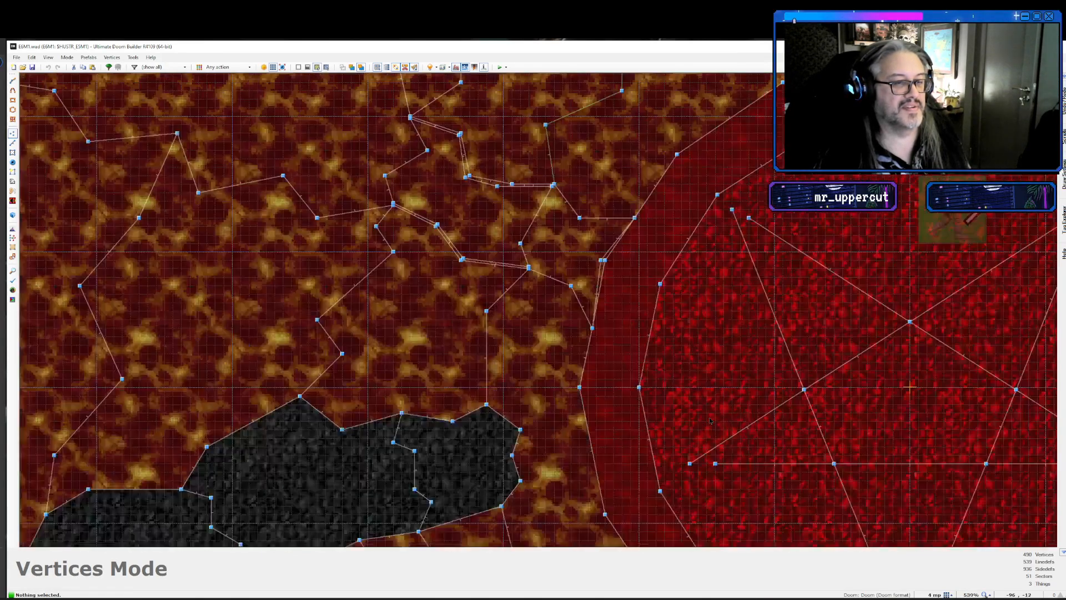
key(Up)
key(Up)
key(Right)
key(Down)
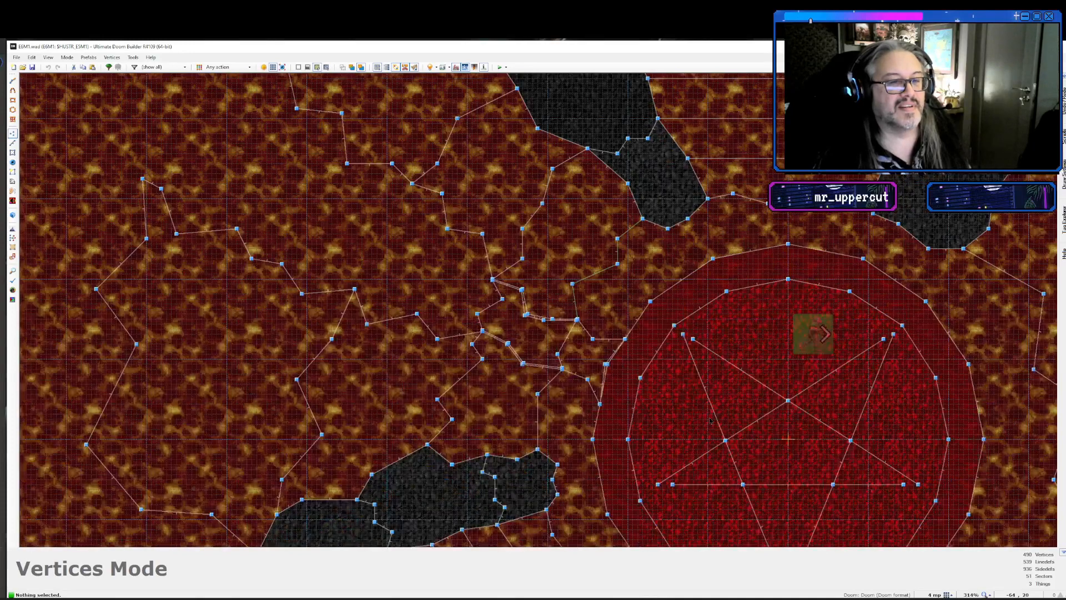
scroll(710, 421, up, 1)
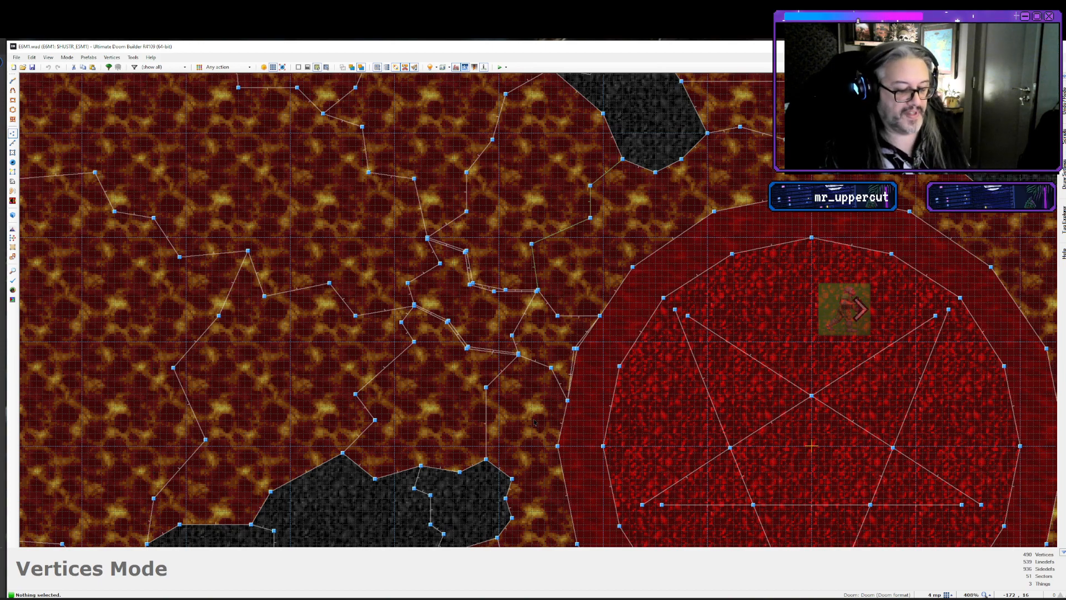
key(s)
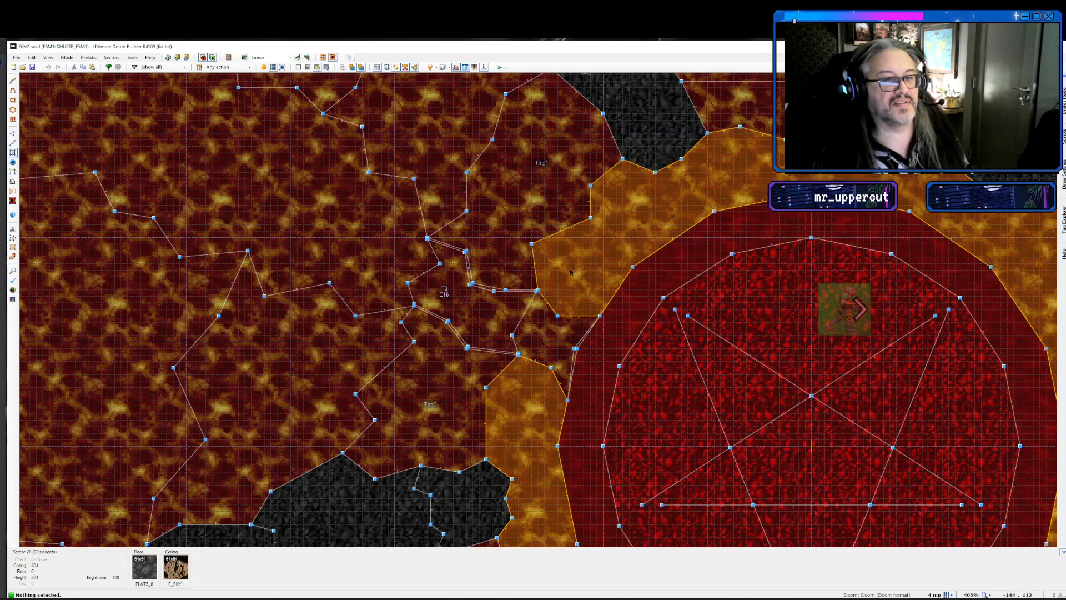
right_click(577, 299)
click(621, 302)
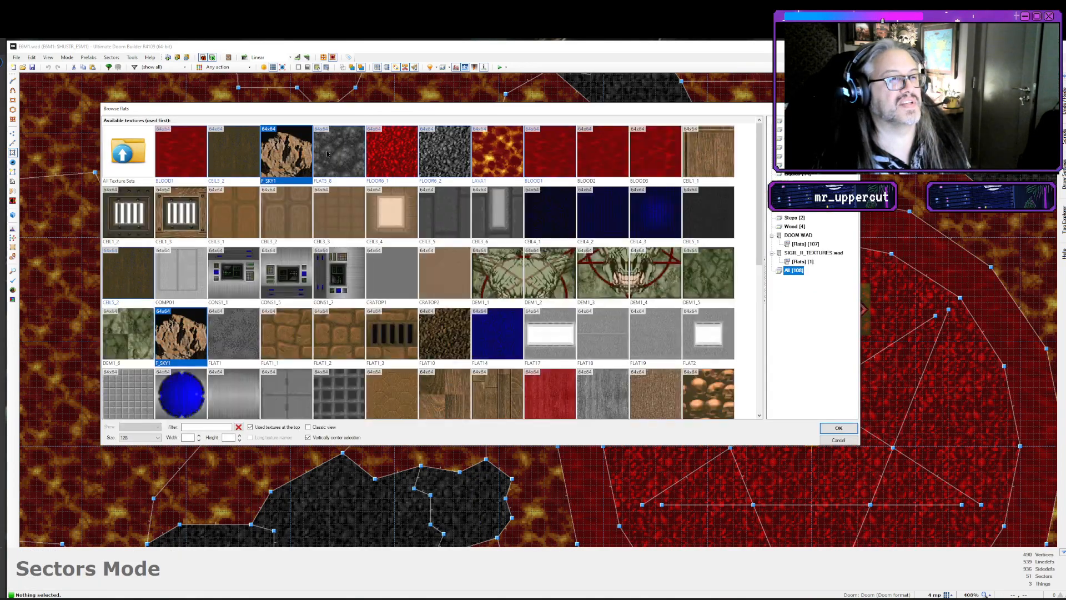
double_click(327, 154)
key(Return)
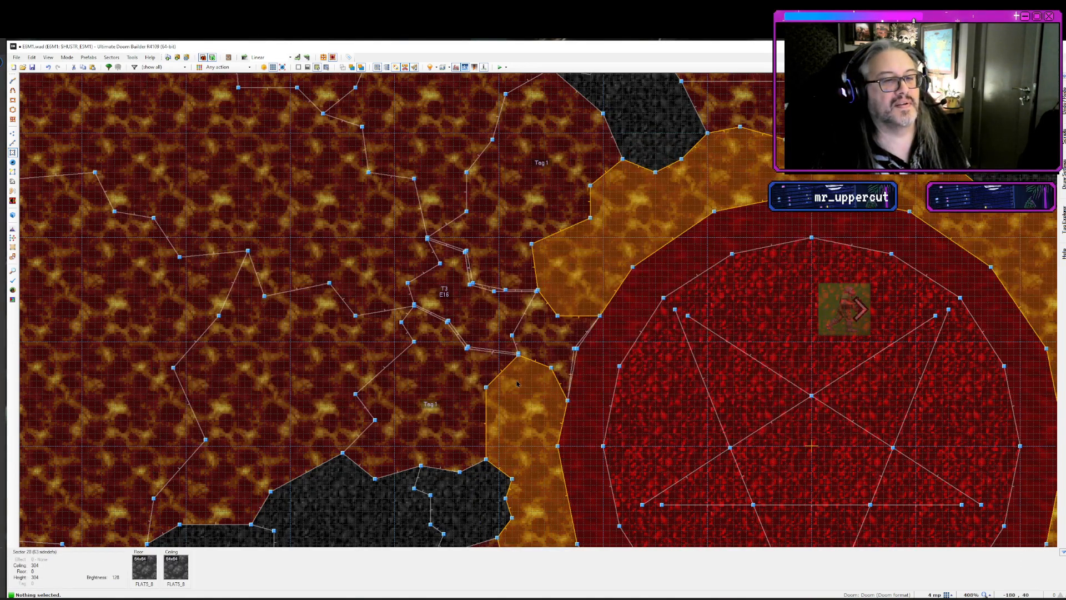
- Examine the sectors along the blood pool's southern rim and the neighbouring rock and lava areas
key(Right)
key(Right)
key(Right)
key(Right)
key(Right)
key(Right)
key(Down)
key(Down)
key(Down)
key(Down)
key(Down)
key(Down)
key(Down)
key(Down)
key(Down)
key(Down)
key(Down)
key(Up)
key(Up)
key(Up)
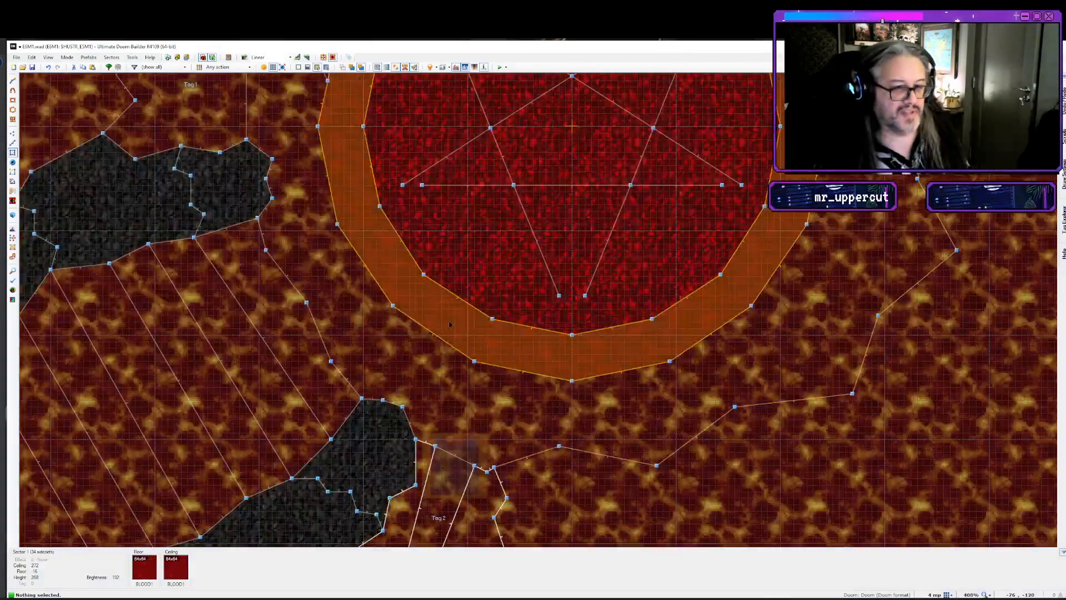
- Playtest the map, walking from the blood pool past the rock walls to the lava shore to check the new ceiling, and quit
key(F9)
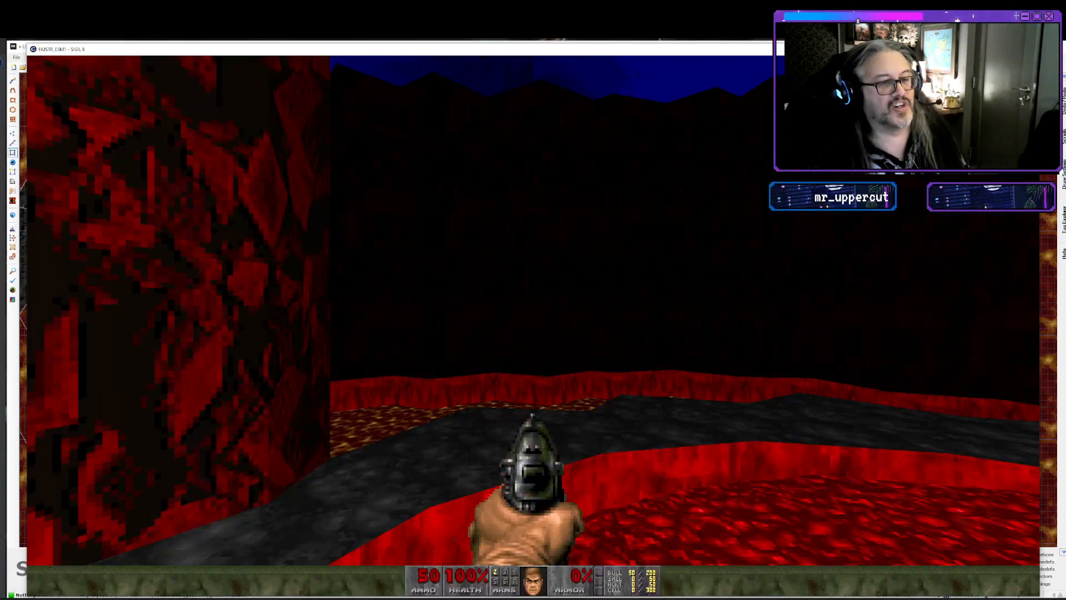
key(w)
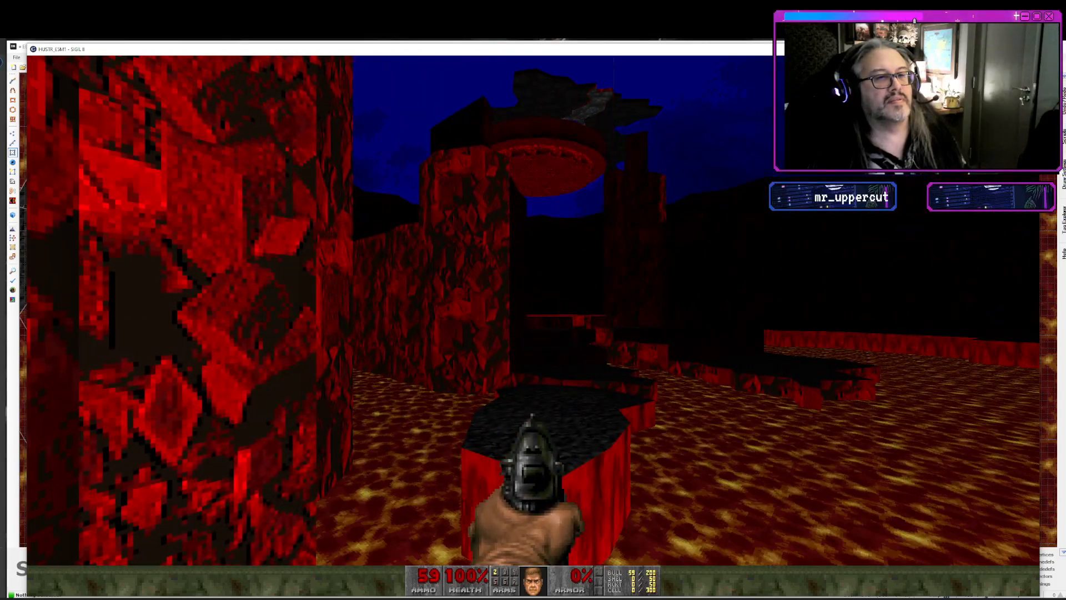
key(Left)
key(w)
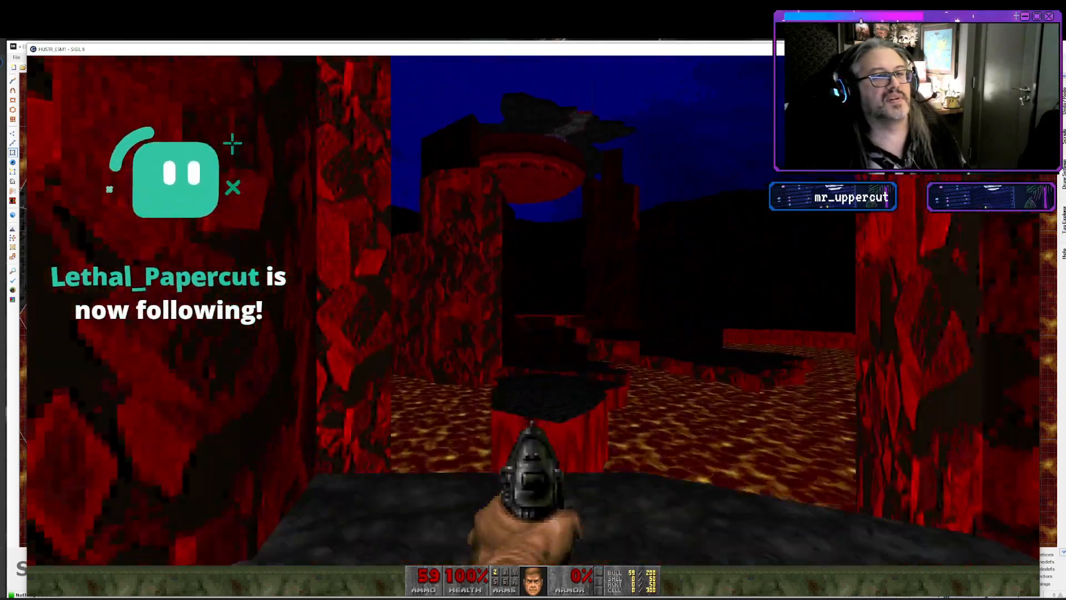
key(w)
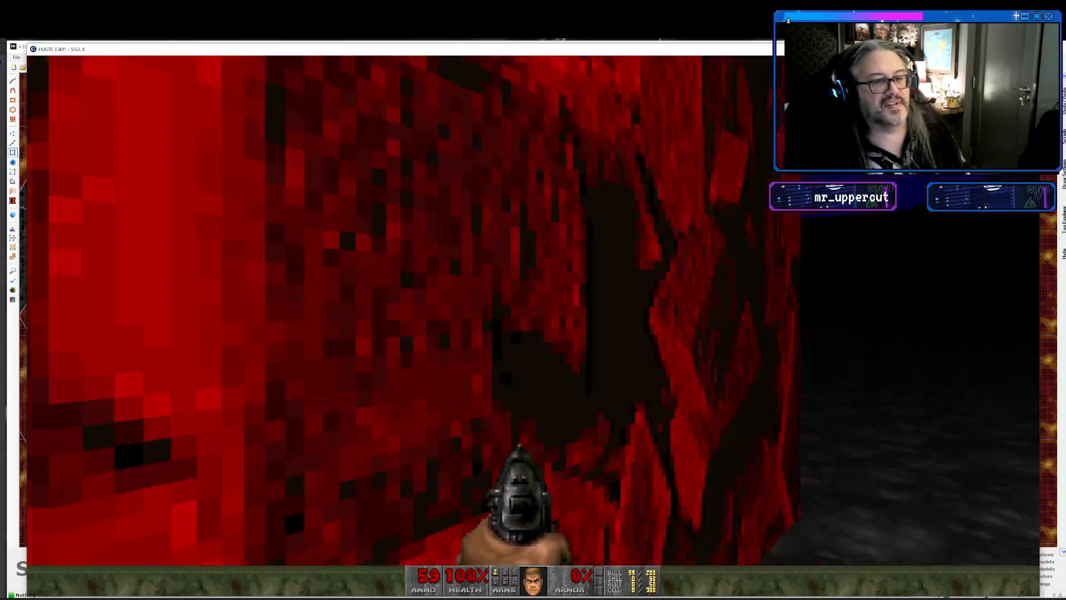
key(w)
key(d)
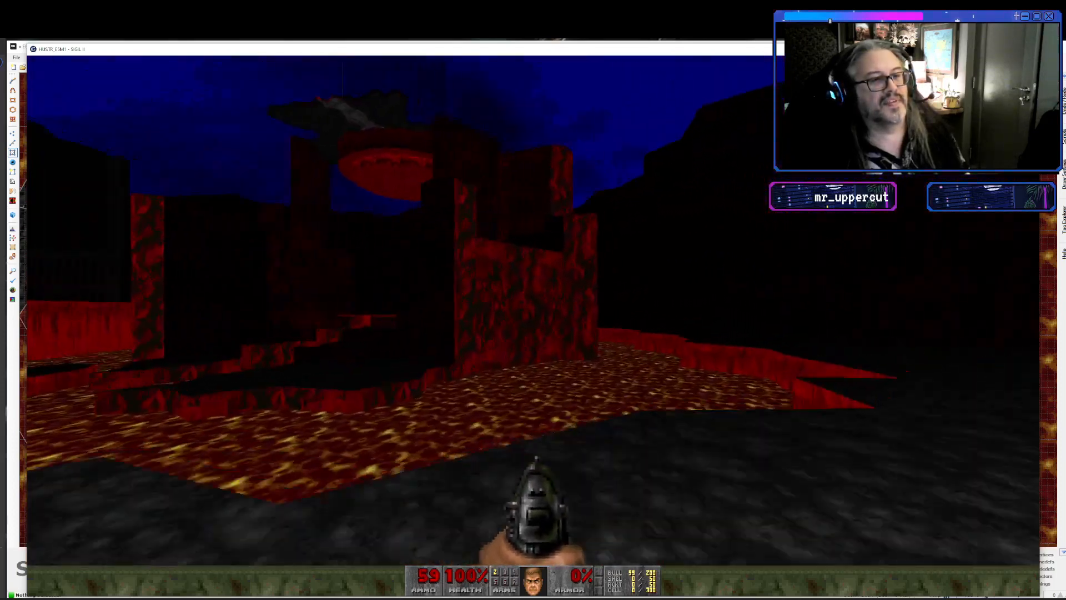
key(w)
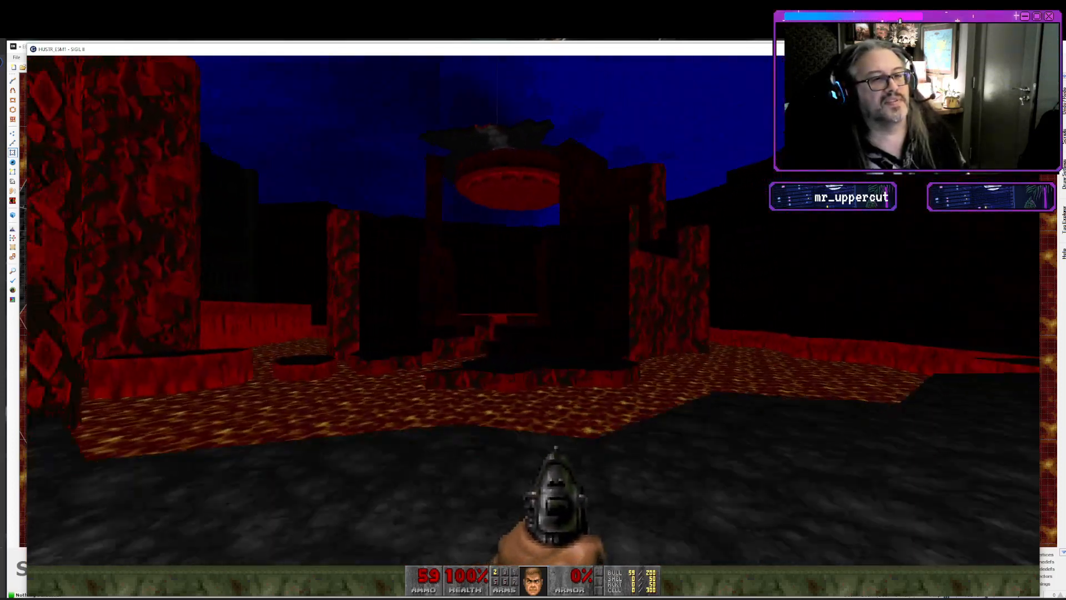
key(s)
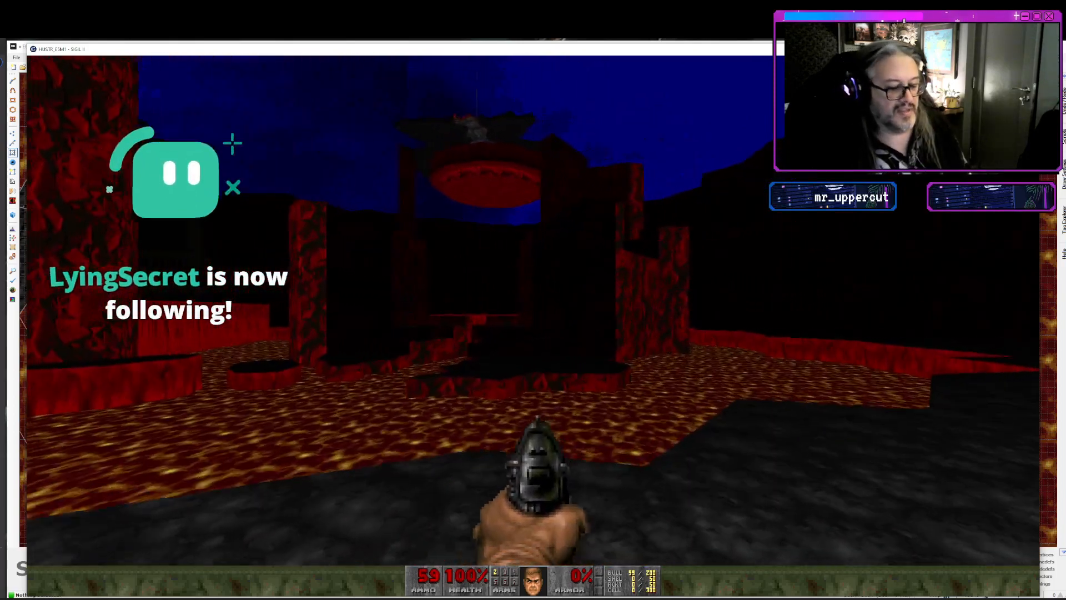
key(alt+F4)
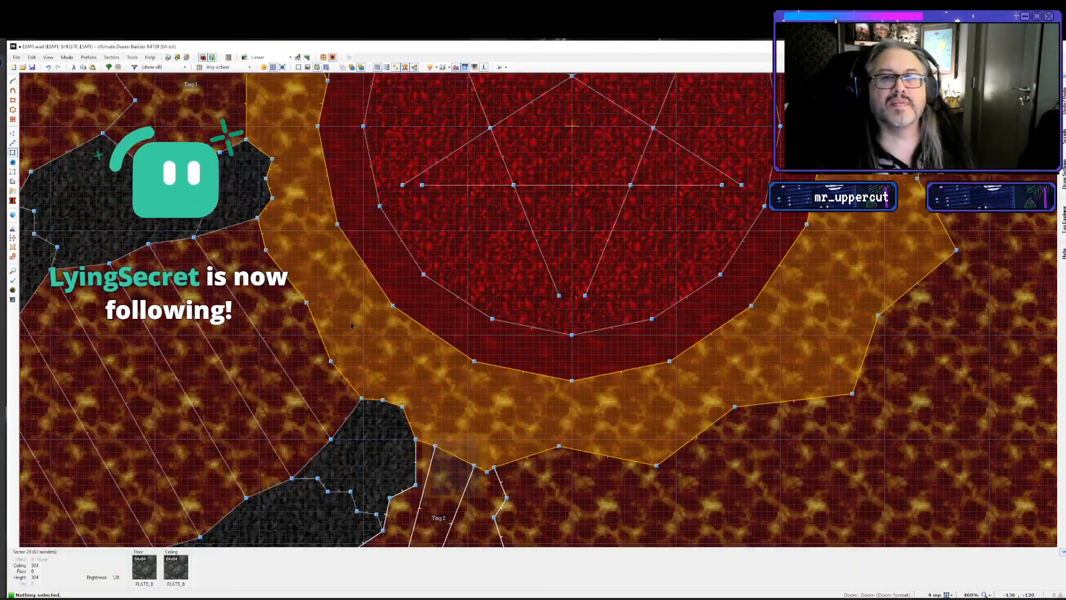